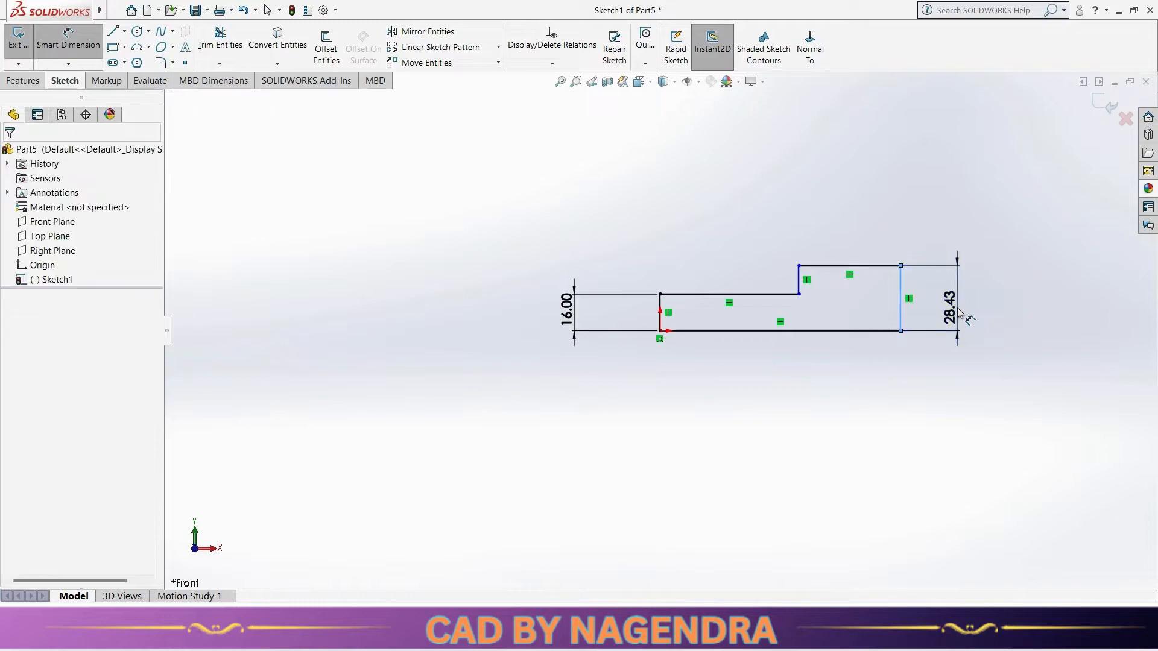
Step: Set the stepped profile's tall end edge to 72/2 mm and dimension the upper step's top edge to 38 mm
text(72/2)
key(Return)
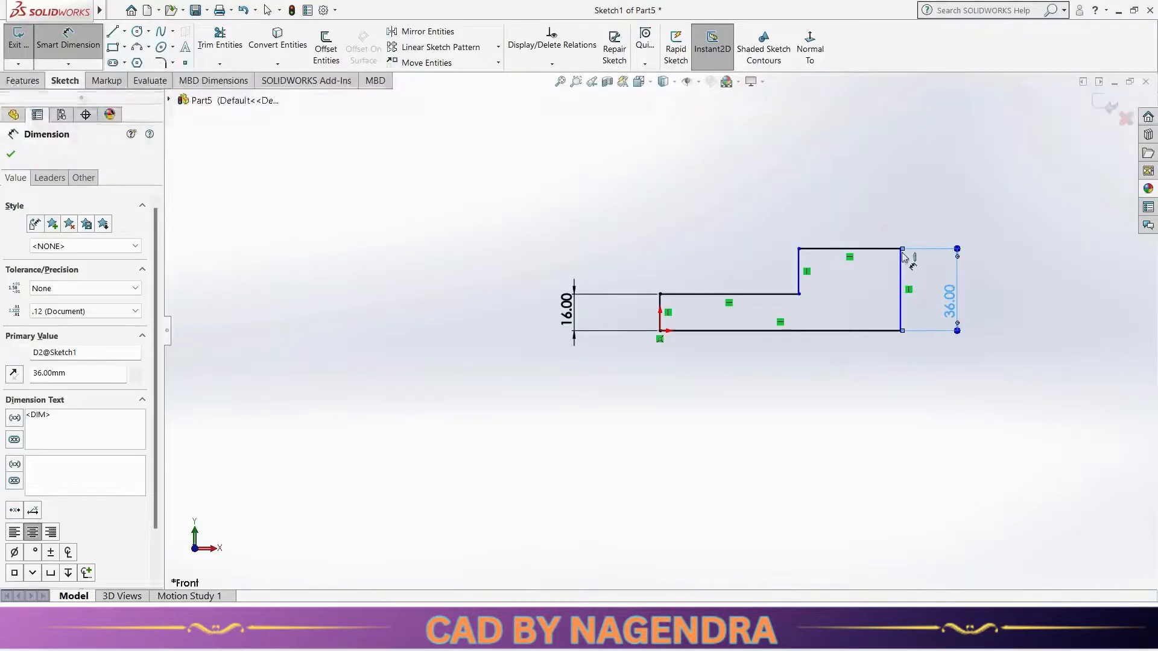
click(874, 250)
click(869, 206)
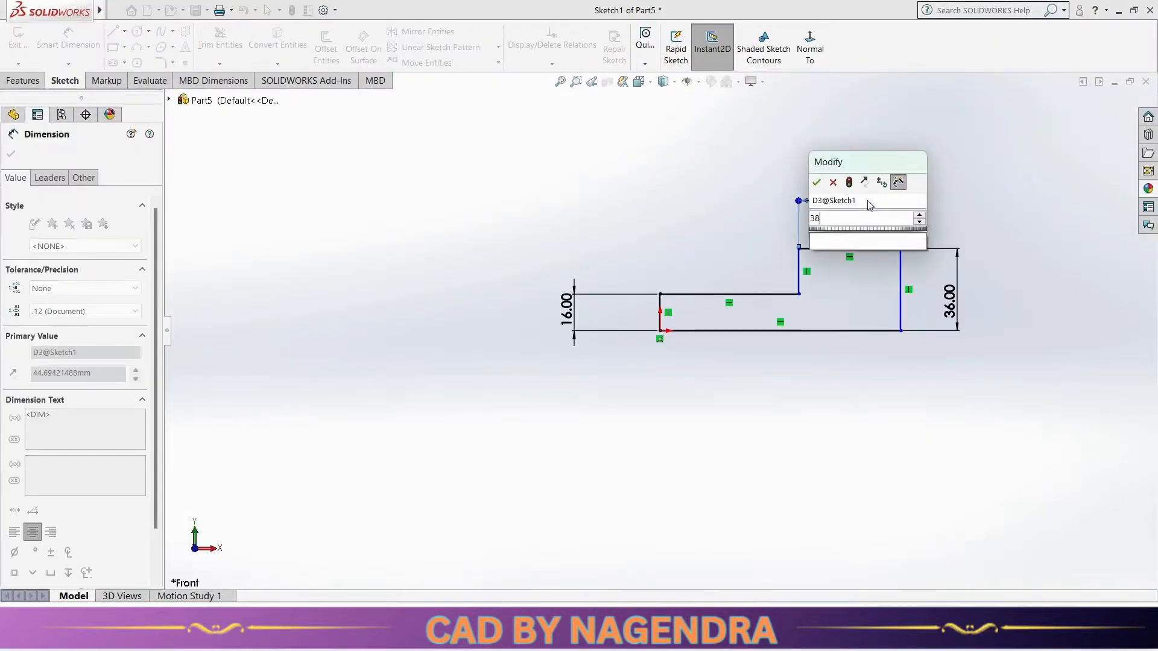
text(38)
key(Return)
Step: Dimension the lower step's upper horizontal edge to 80 mm and finish the sketch
click(764, 295)
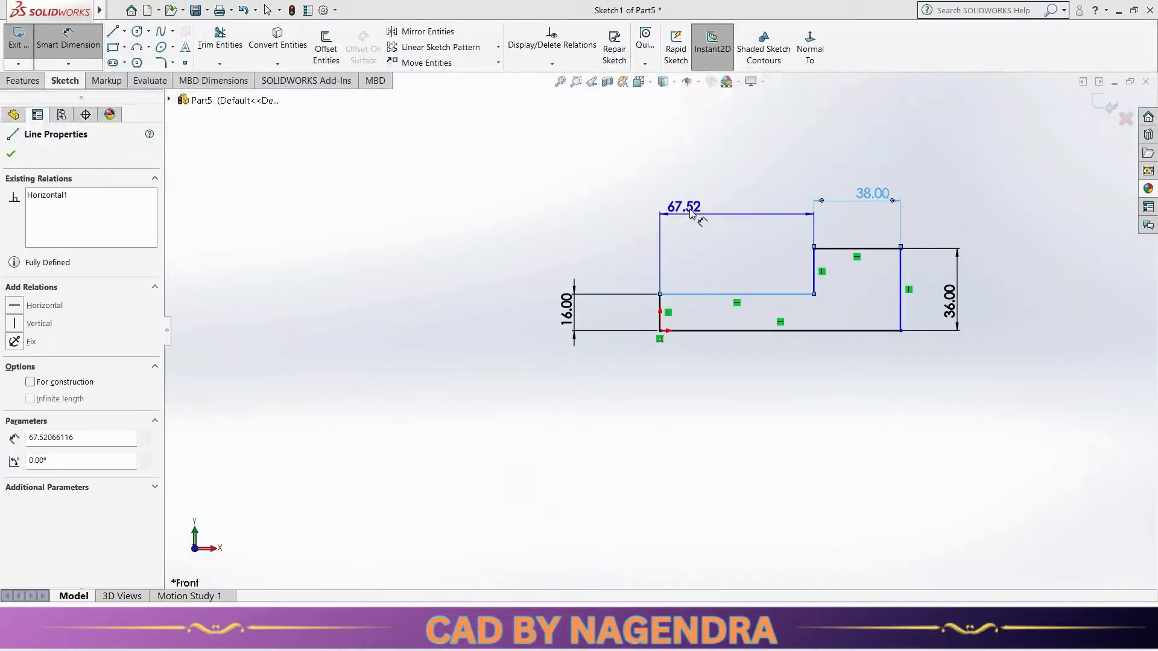
click(690, 208)
text(65)
key(Return)
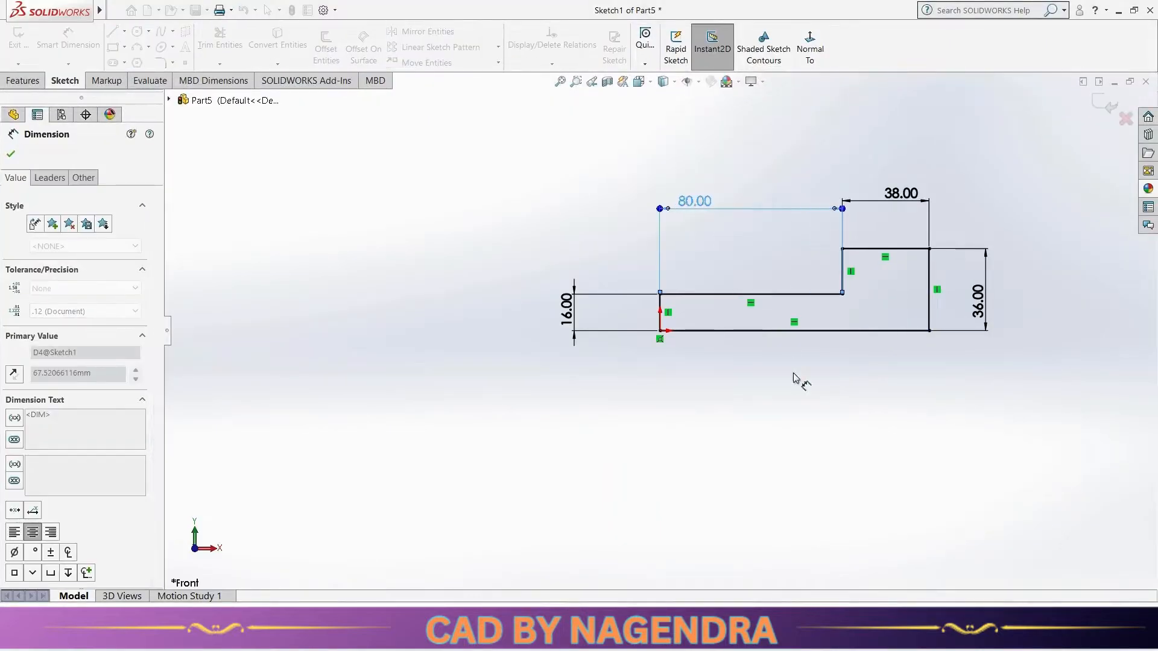
click(794, 375)
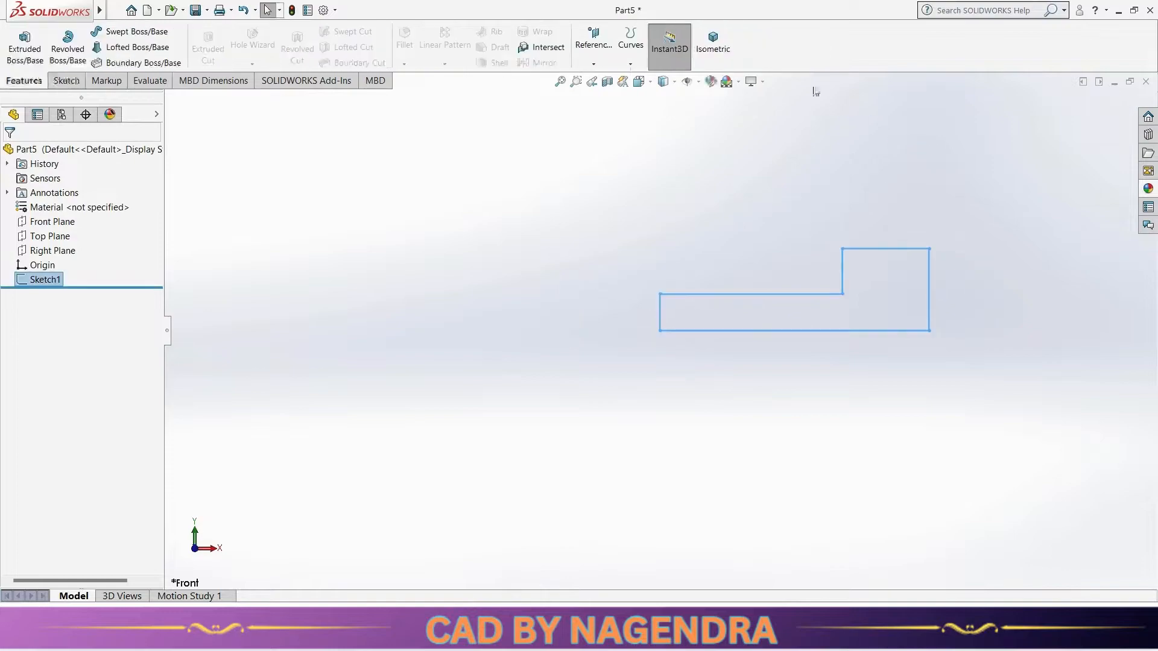
Step: Revolve the stepped profile 360° about its long bottom line
click(723, 49)
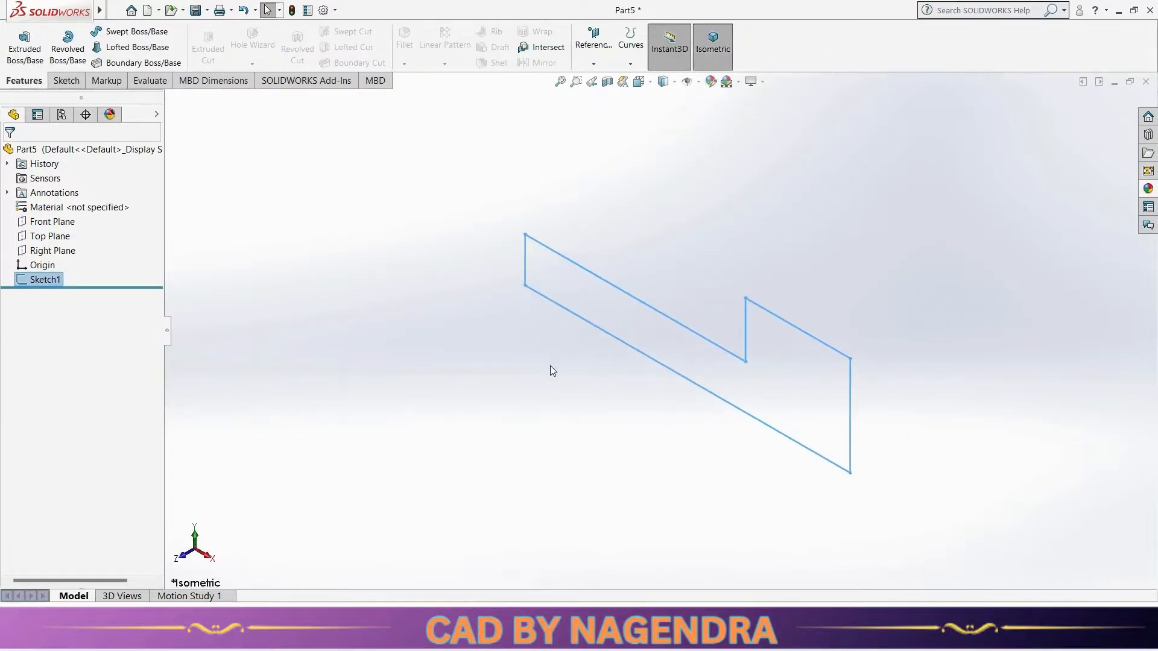
click(67, 47)
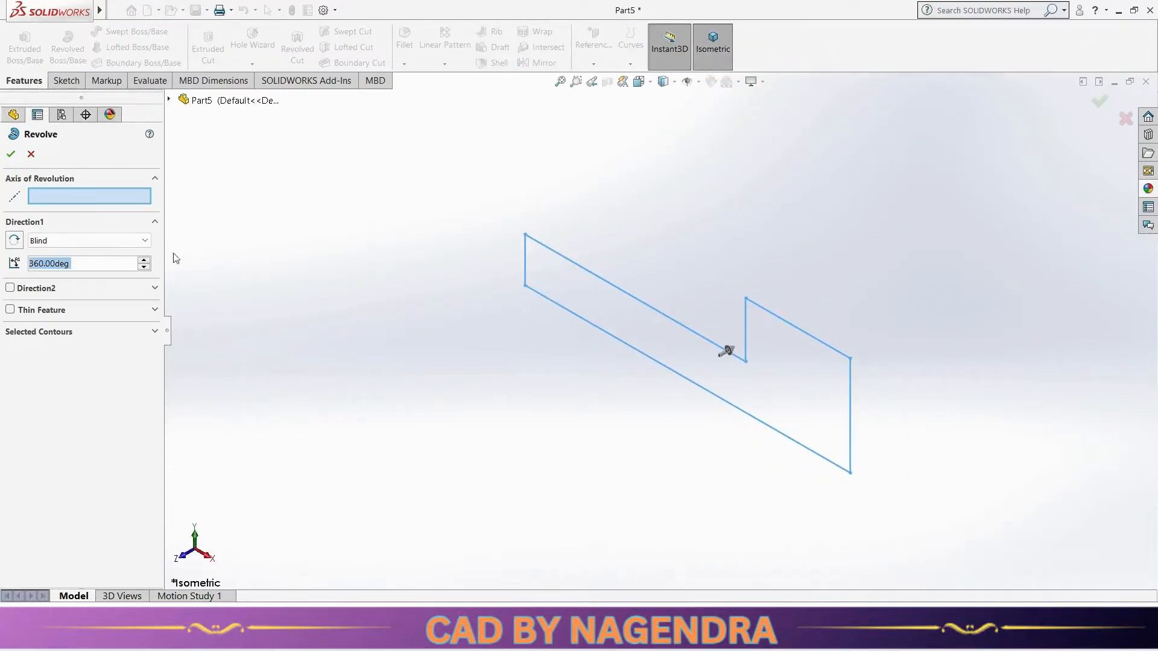
click(687, 382)
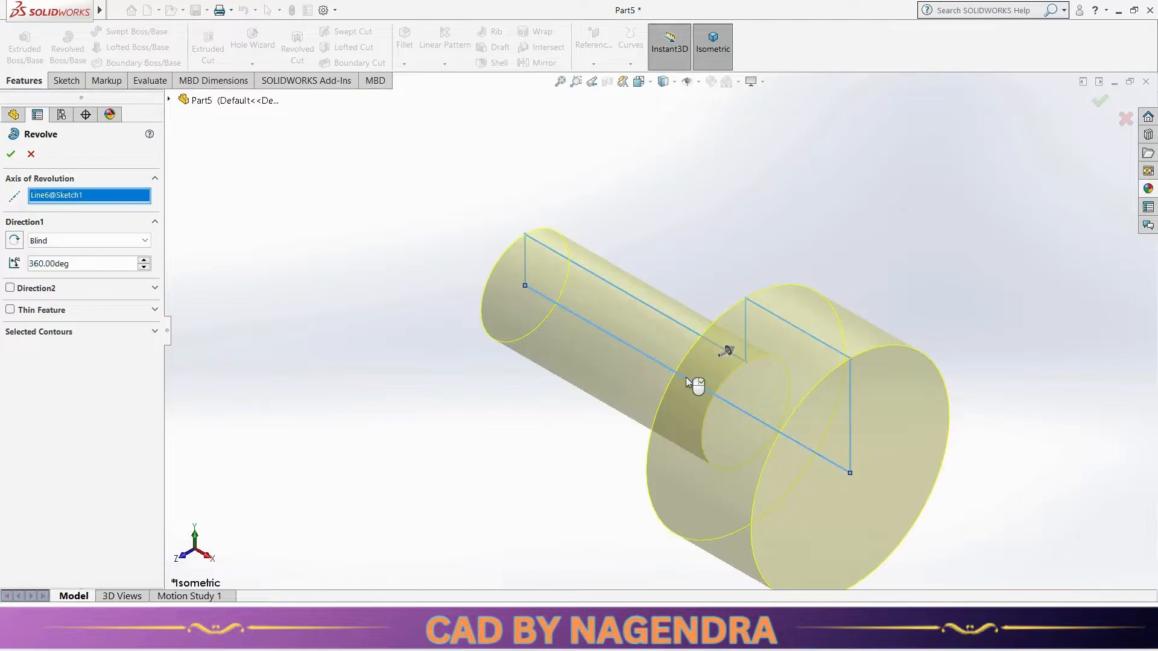
right_click(615, 207)
Step: Start a sketch on the flat end face of the larger cylinder and view it face-on
scroll(703, 204, up, 5)
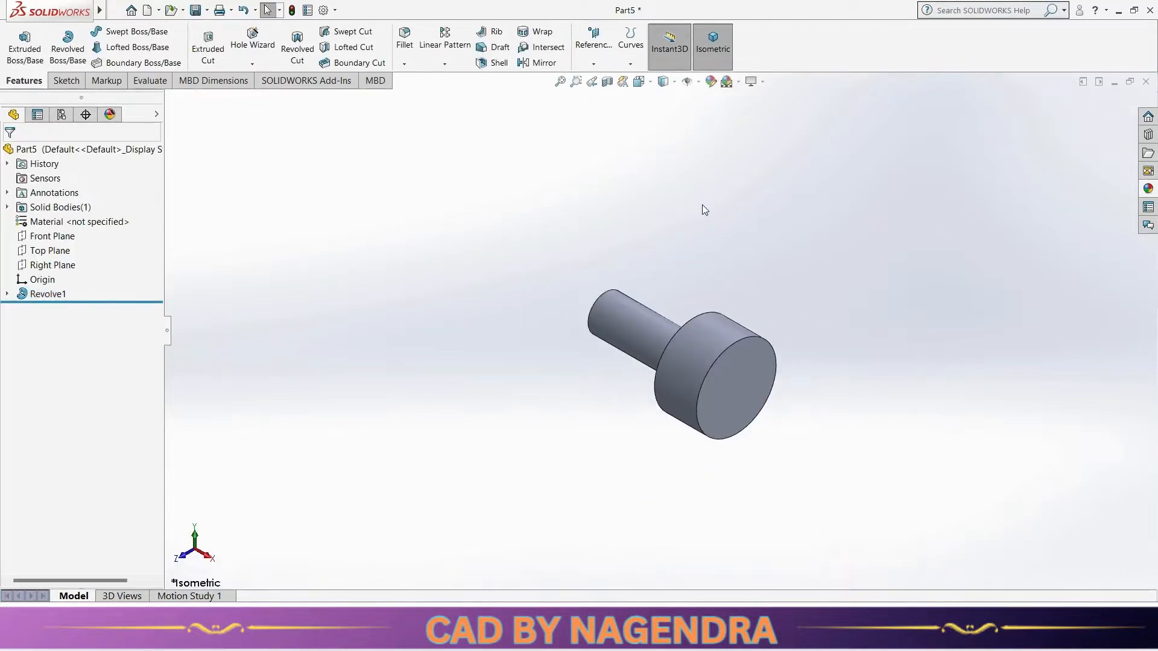
middle_drag(702, 205, 833, 305)
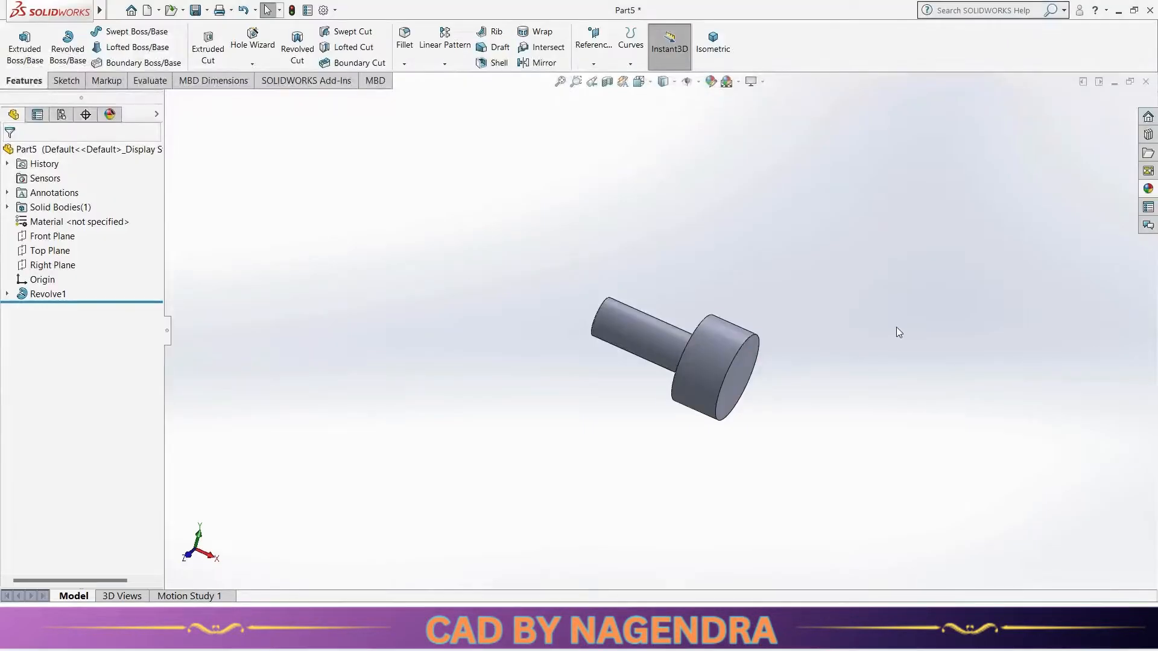
middle_drag(897, 331, 861, 284)
click(739, 369)
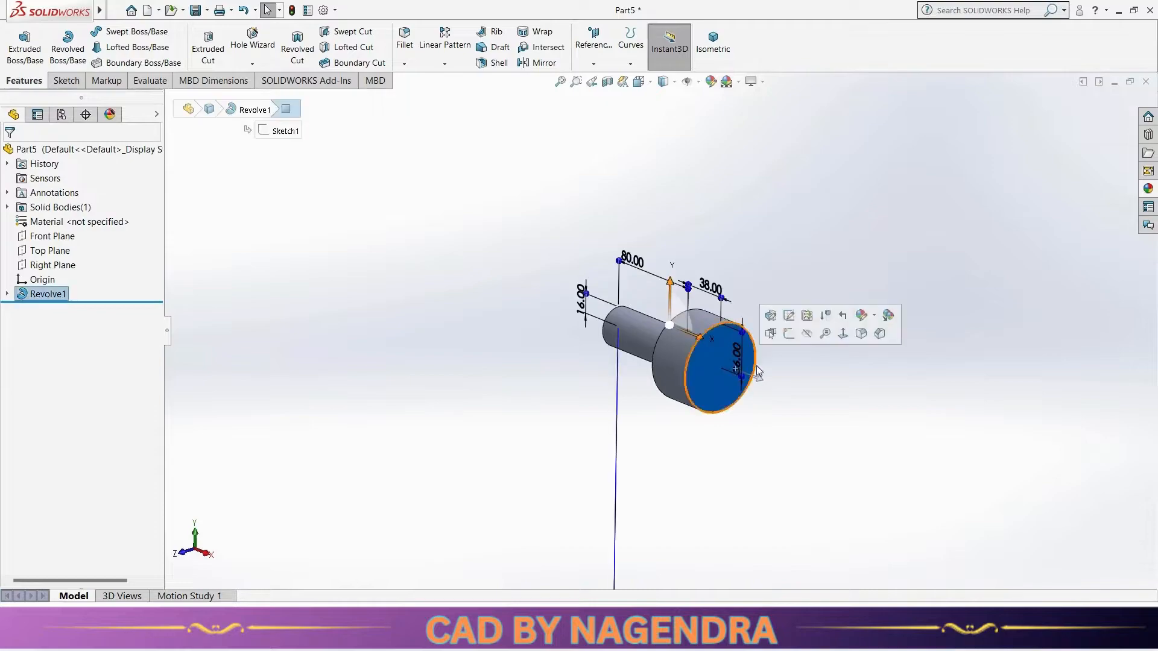
click(789, 316)
click(810, 48)
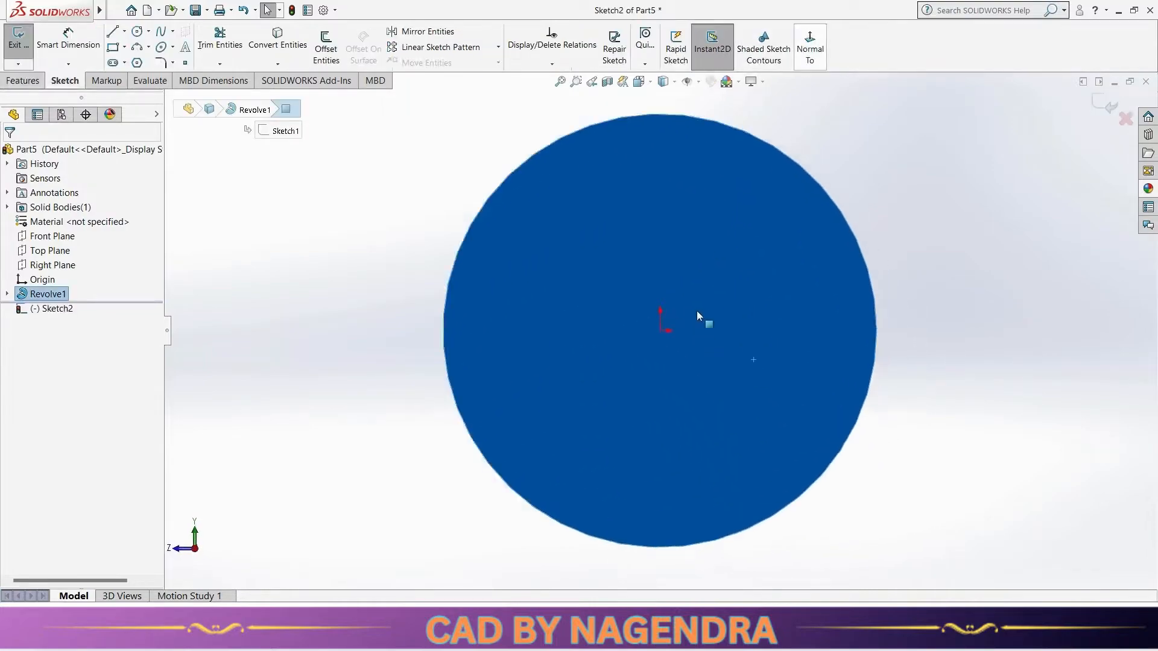
Step: Draw a circle of about 23 mm radius below the origin and align its centre vertically with the origin
click(138, 31)
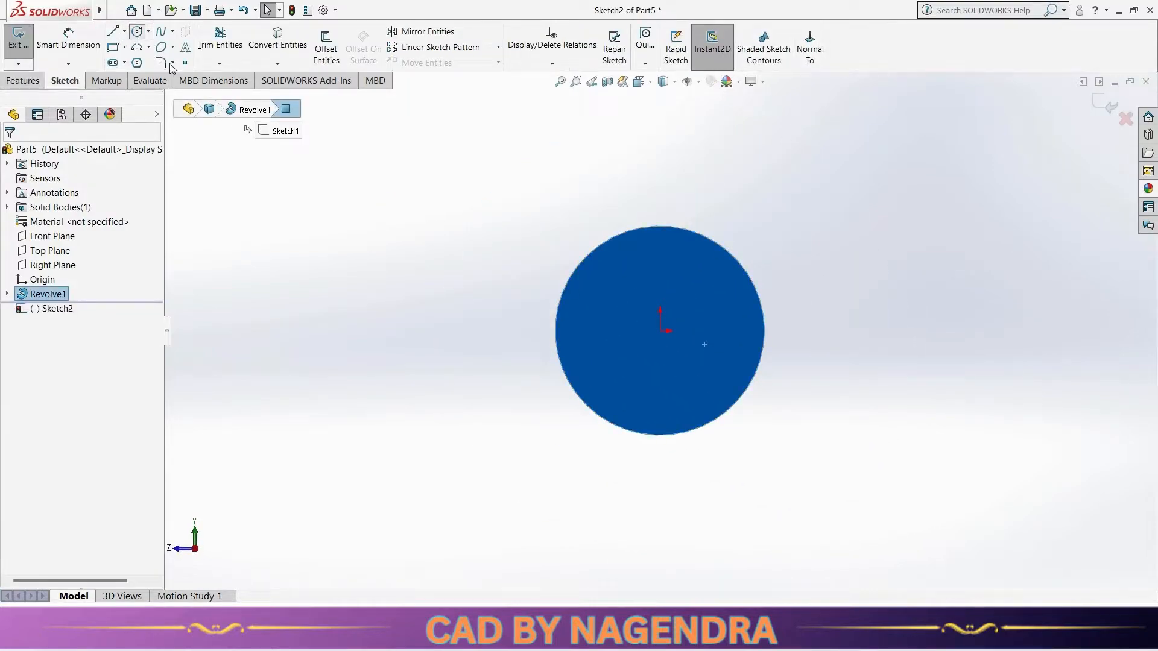
click(660, 403)
click(709, 452)
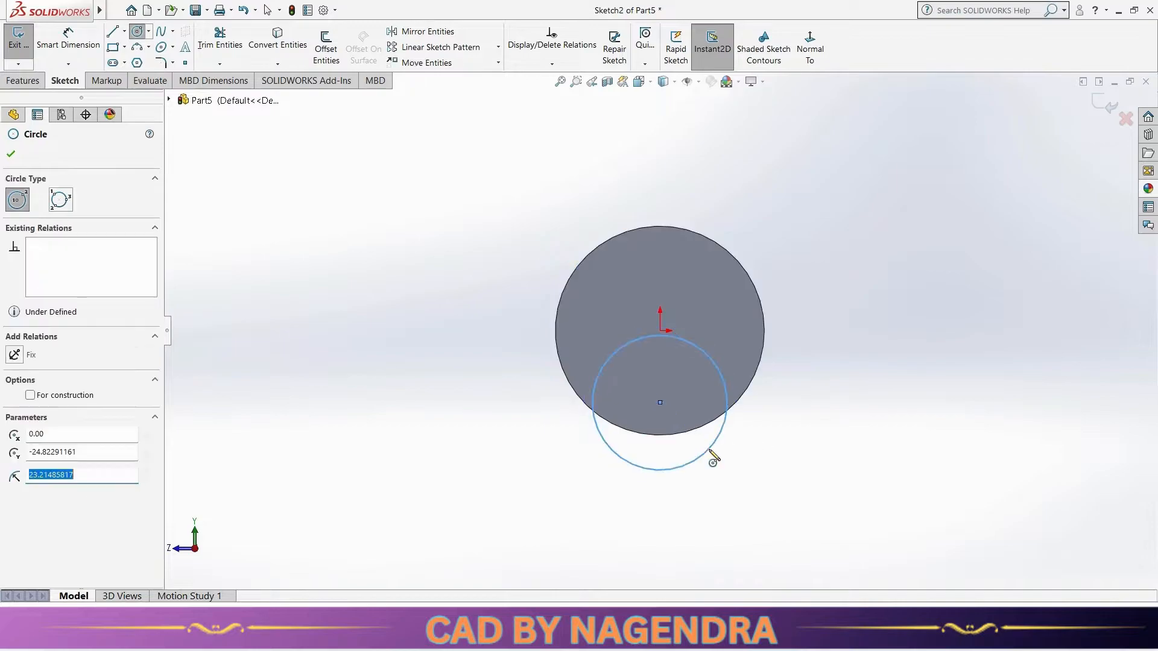
key(Escape)
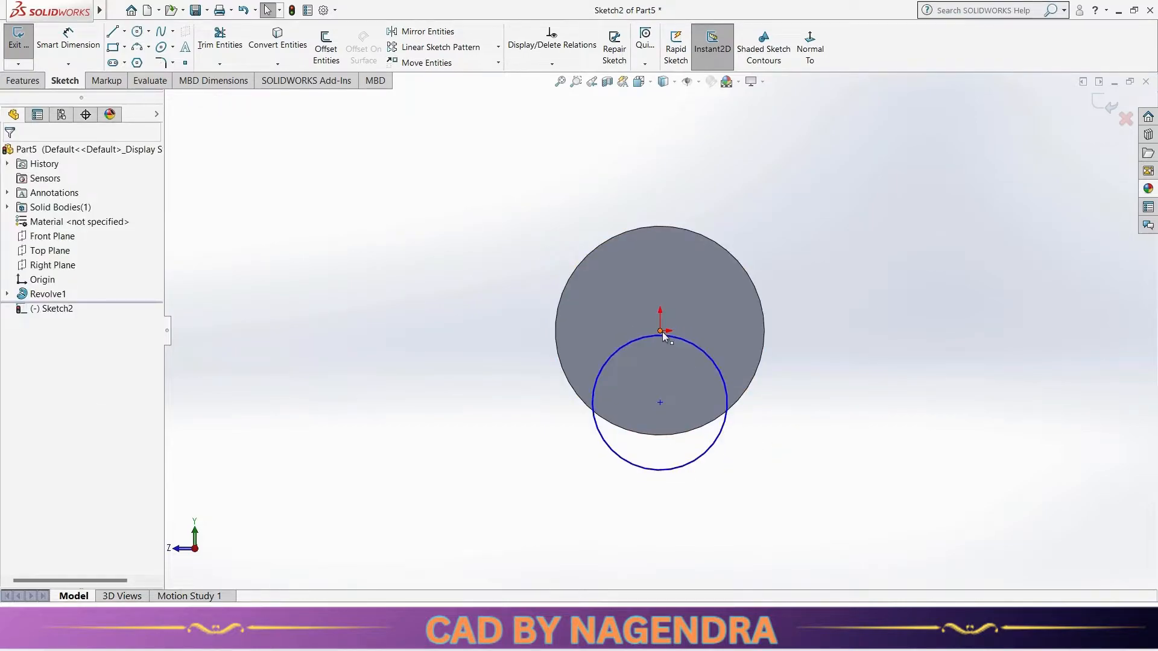
click(661, 332)
ctrl+click(660, 403)
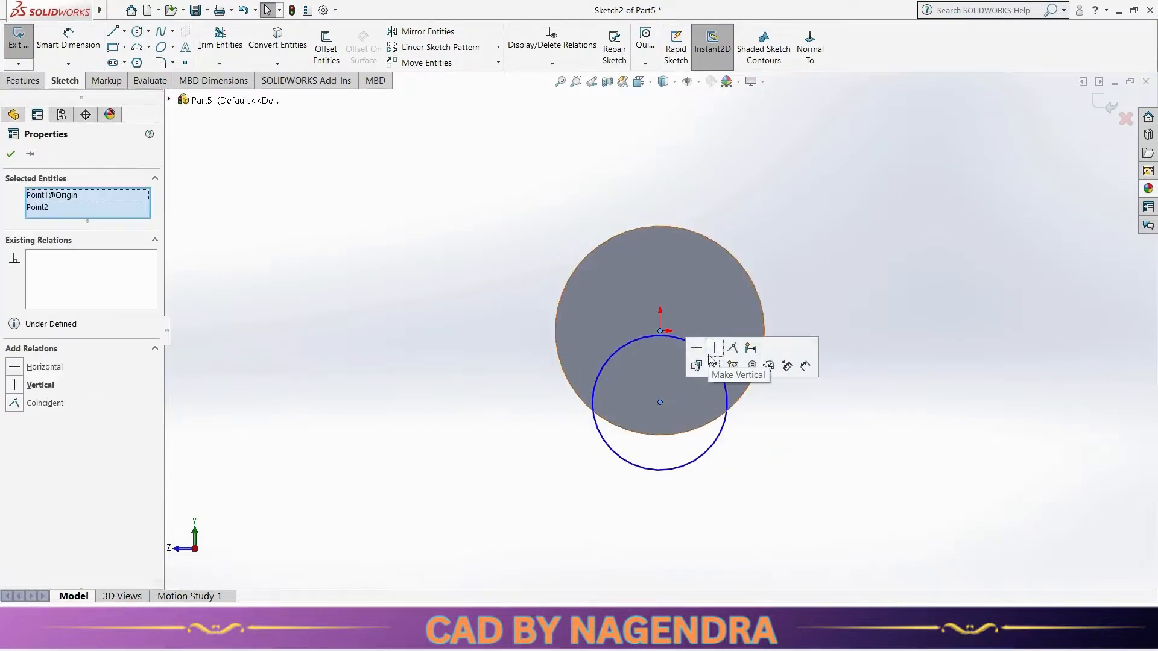
click(715, 348)
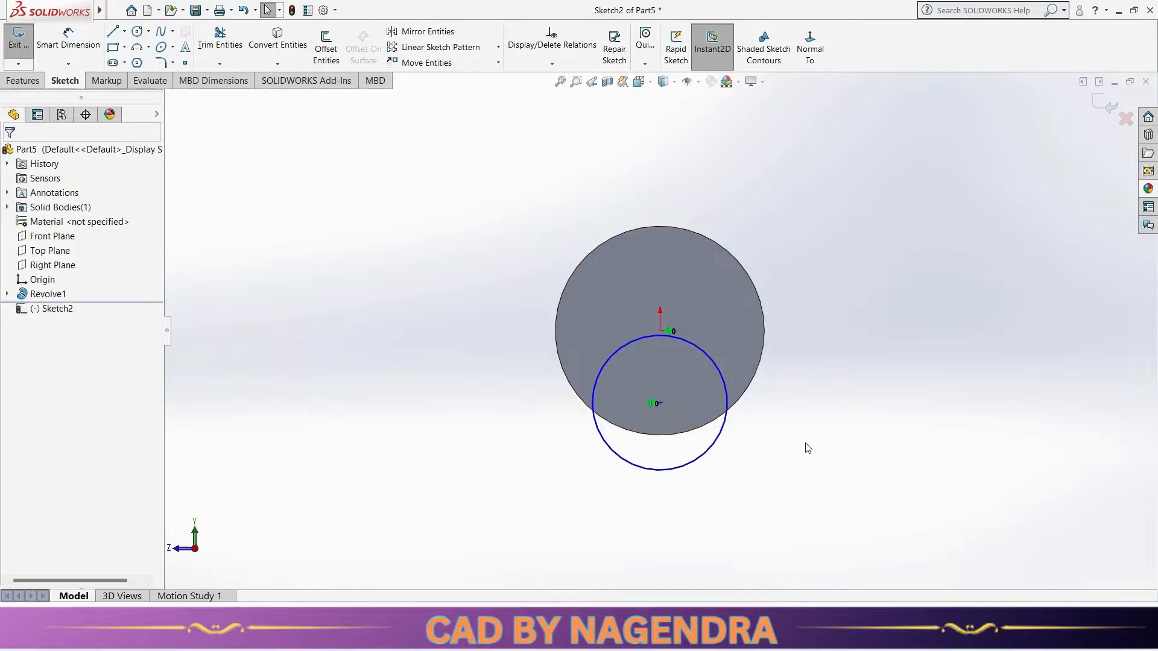
Step: Dimension the distance between the origin and the circle's centre to 44 mm
click(79, 34)
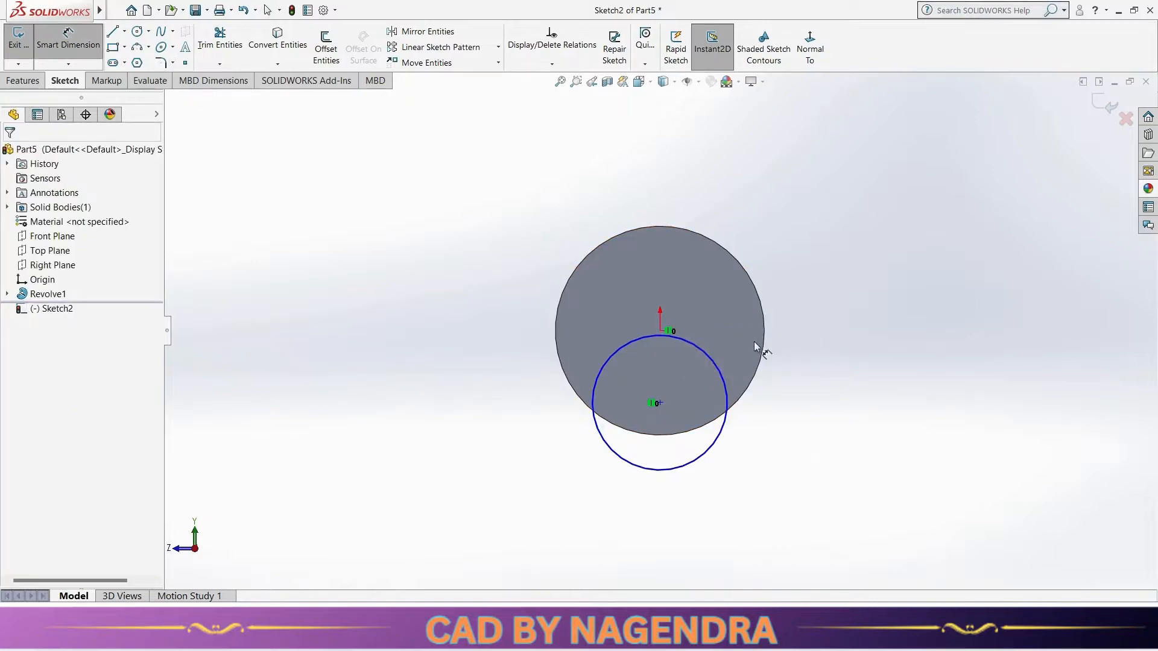
click(661, 331)
click(661, 403)
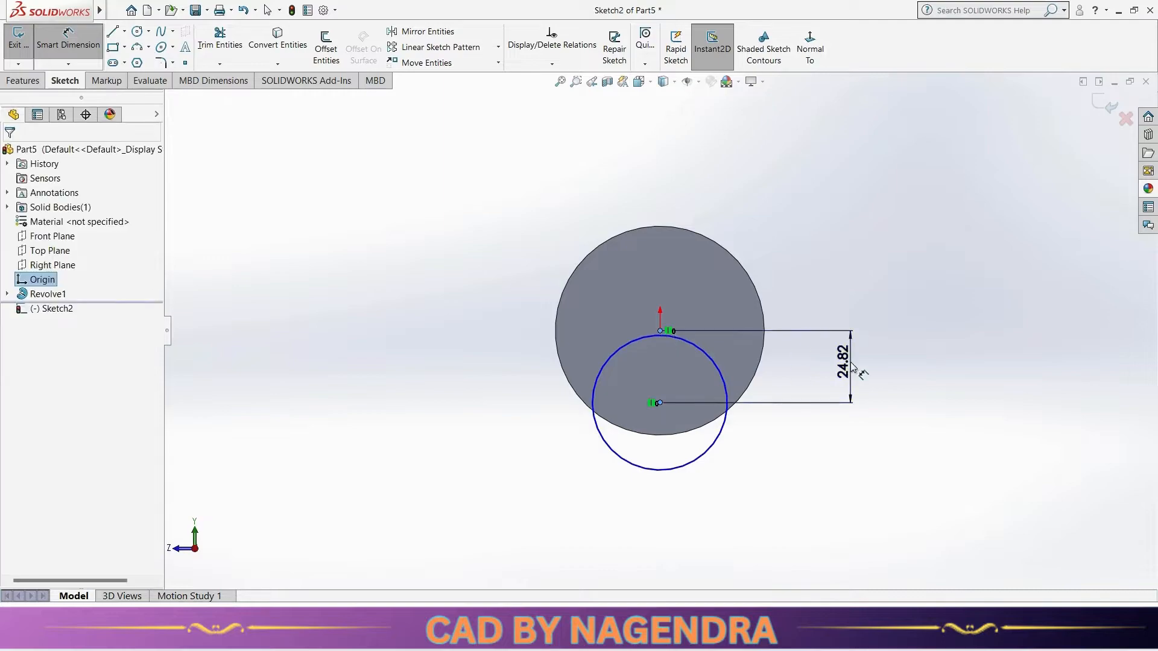
click(844, 362)
text(44)
key(Return)
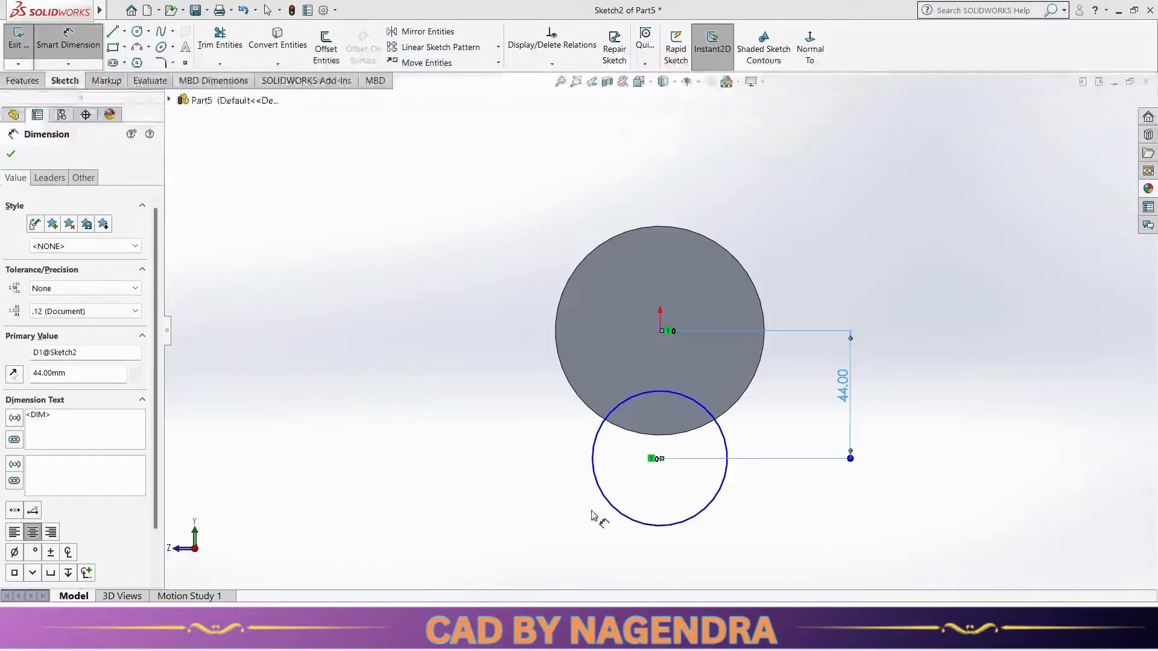
Step: Dimension the circle's diameter to 72 mm and display the dimension as a radius
click(708, 502)
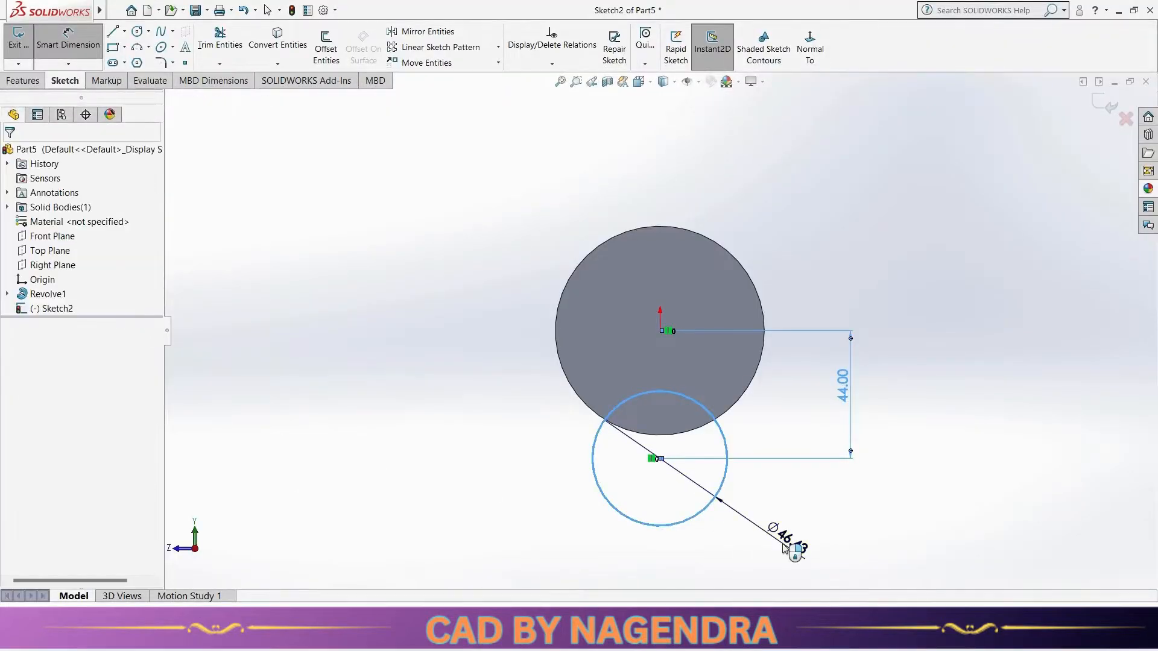
click(784, 543)
text(72)
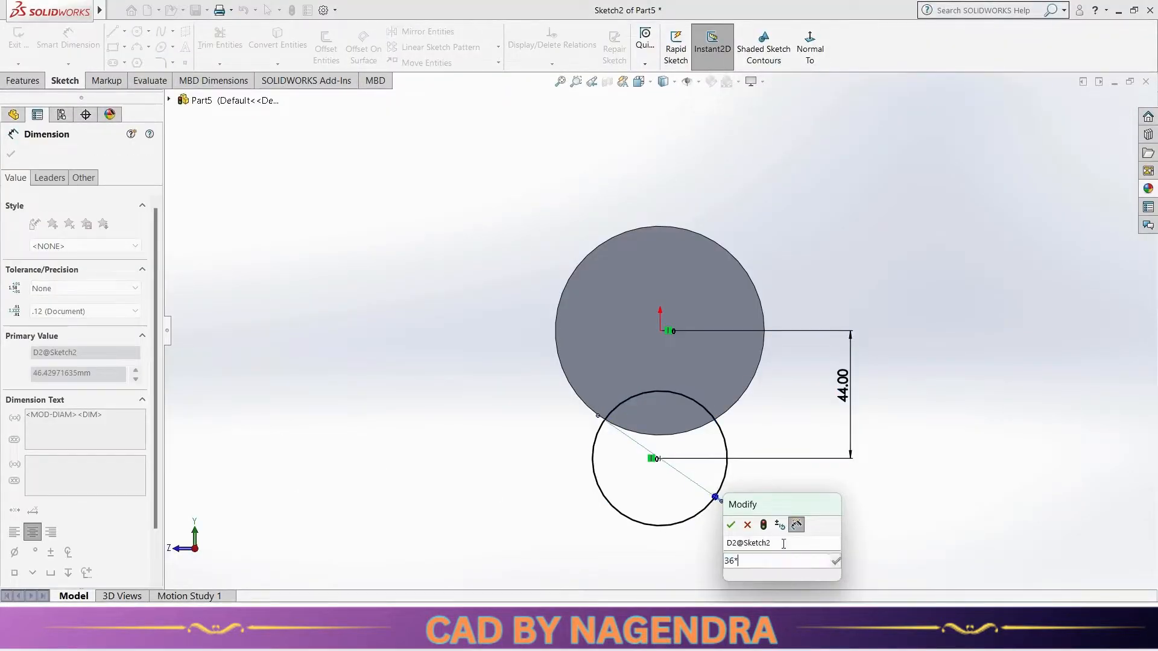
key(Return)
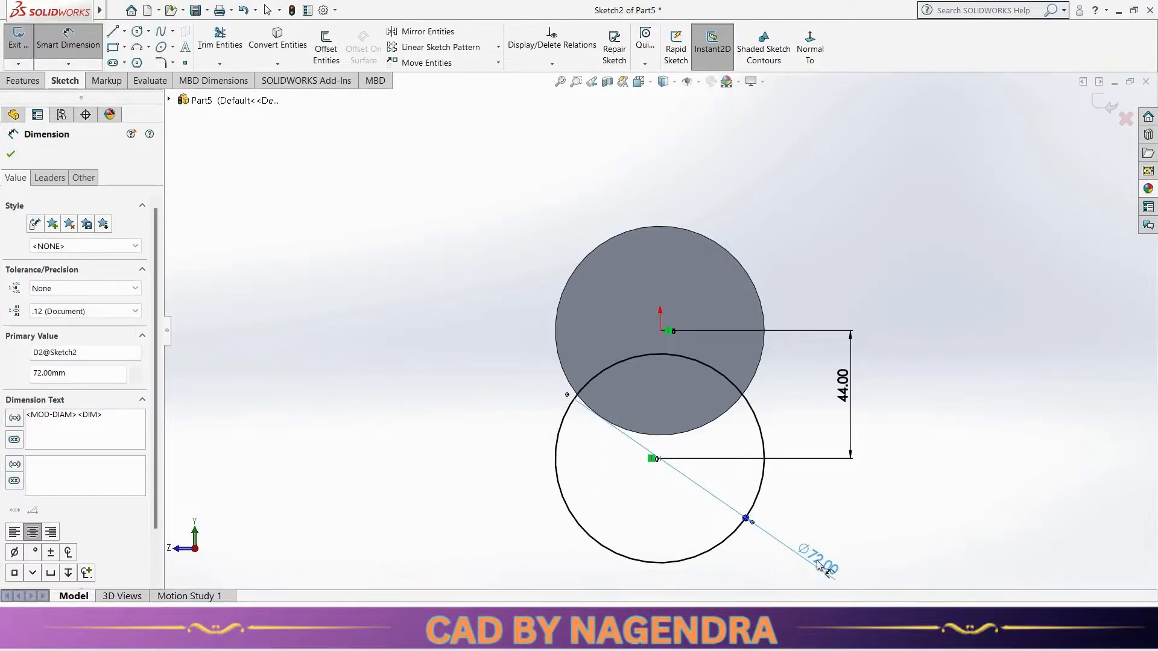
right_click(819, 565)
click(869, 579)
click(923, 377)
key(f)
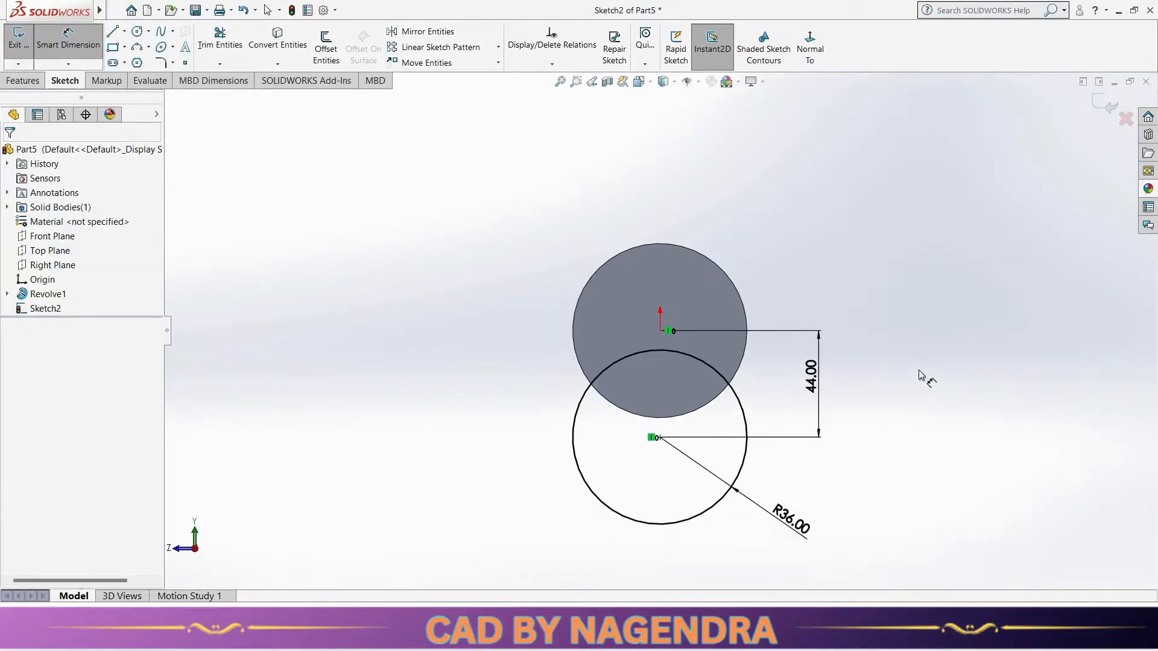
Step: Draw a slanted line beside the two circles, spanning above and below them, and make it tangent to the R36 circle
click(113, 32)
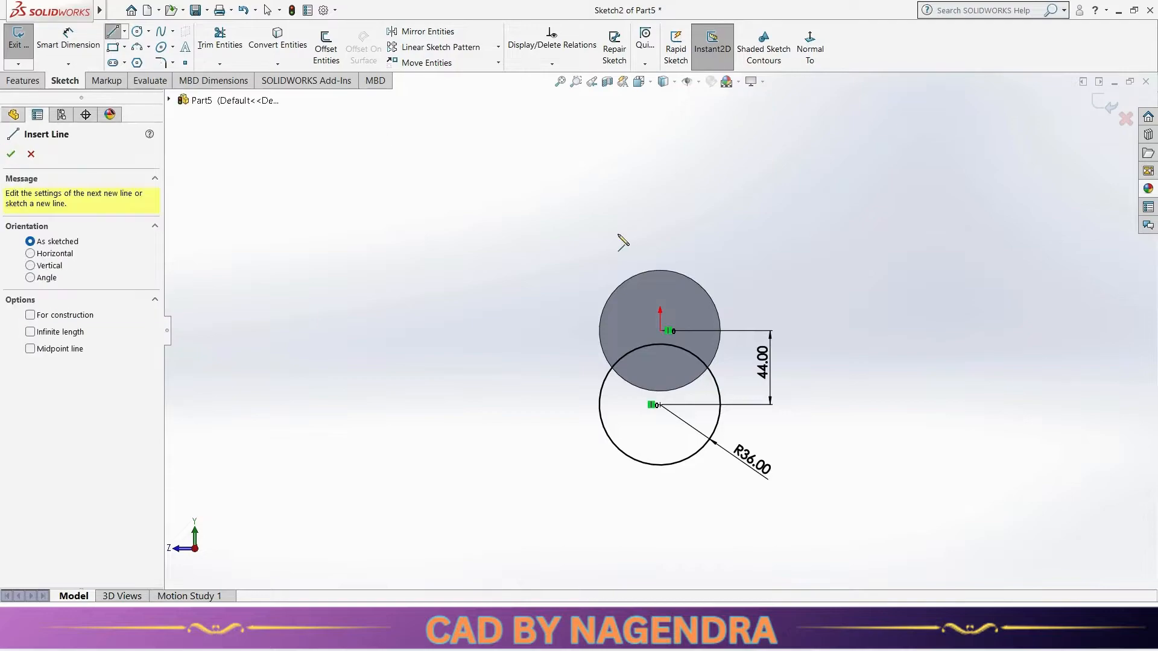
click(536, 227)
click(605, 475)
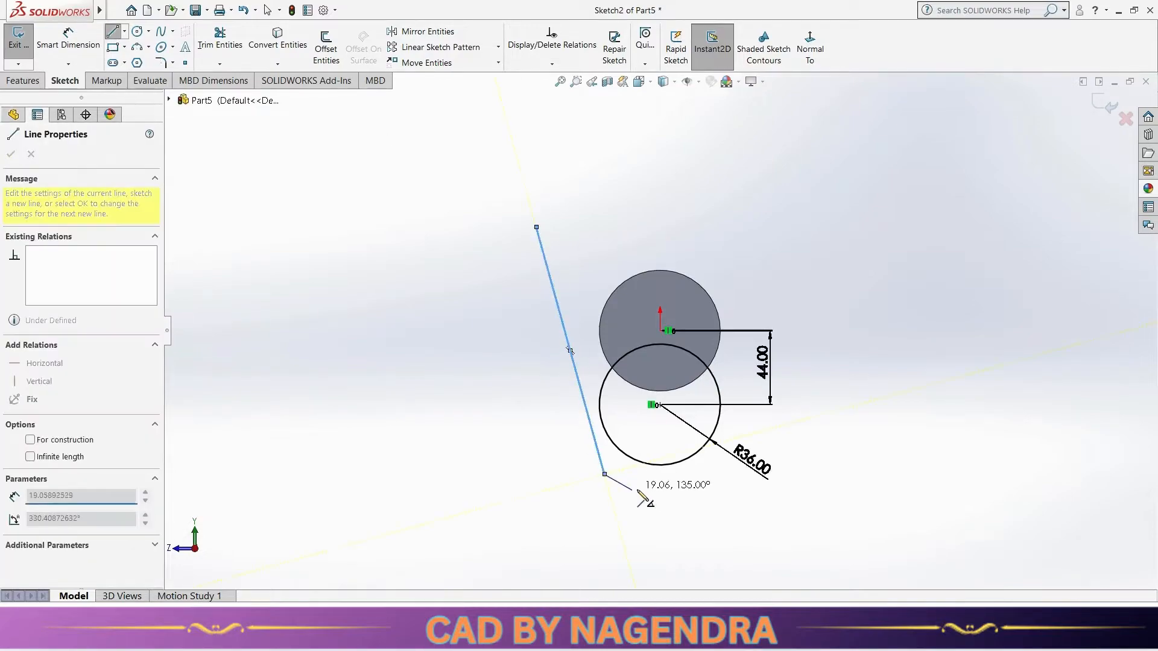
key(Escape)
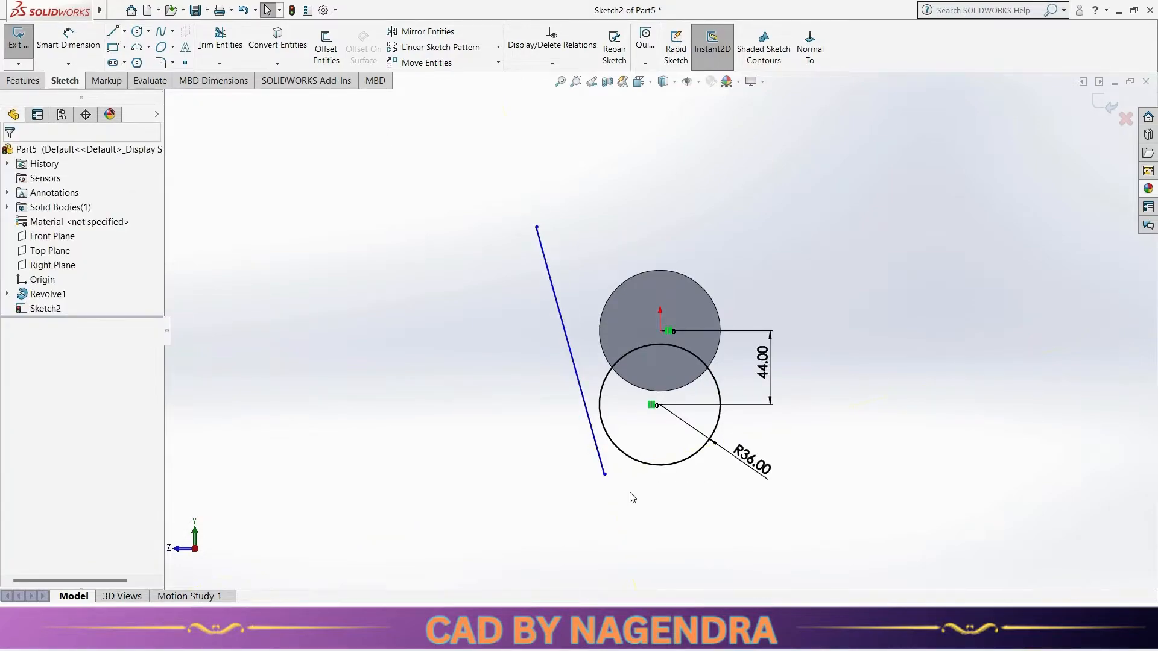
click(607, 436)
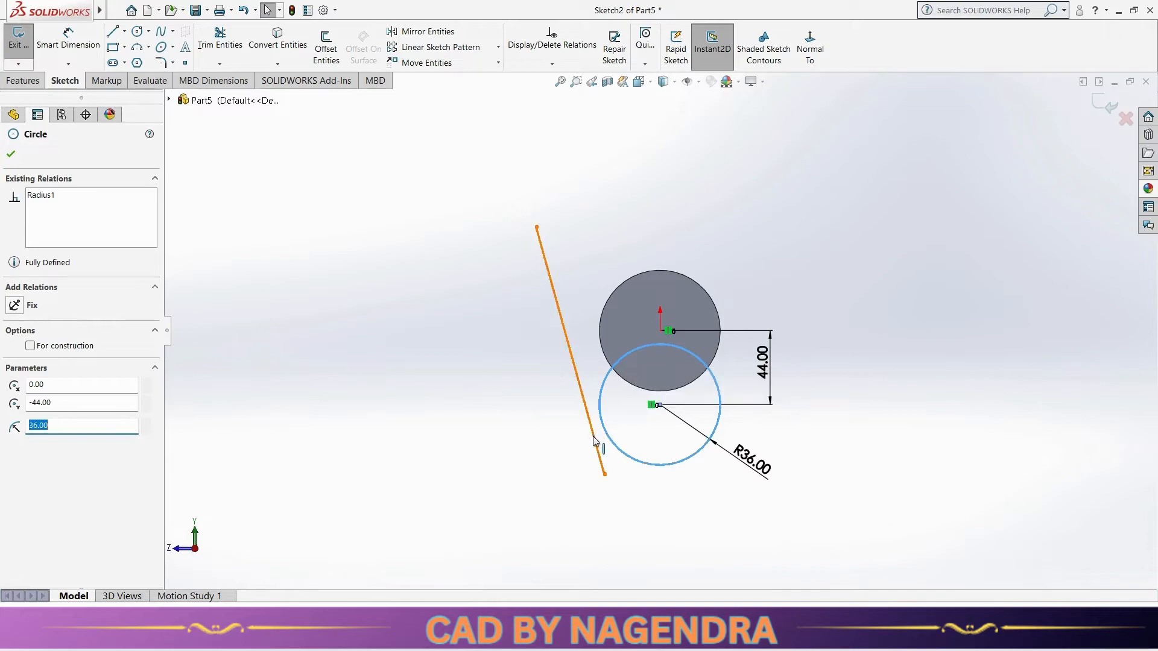
ctrl+click(597, 444)
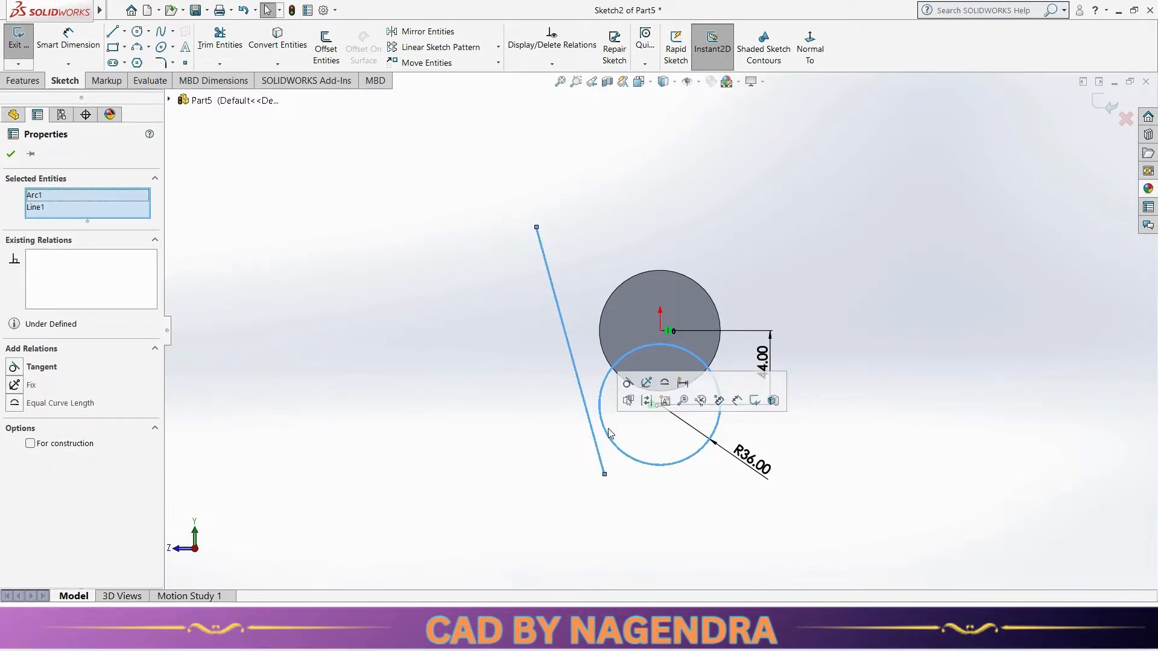
click(627, 384)
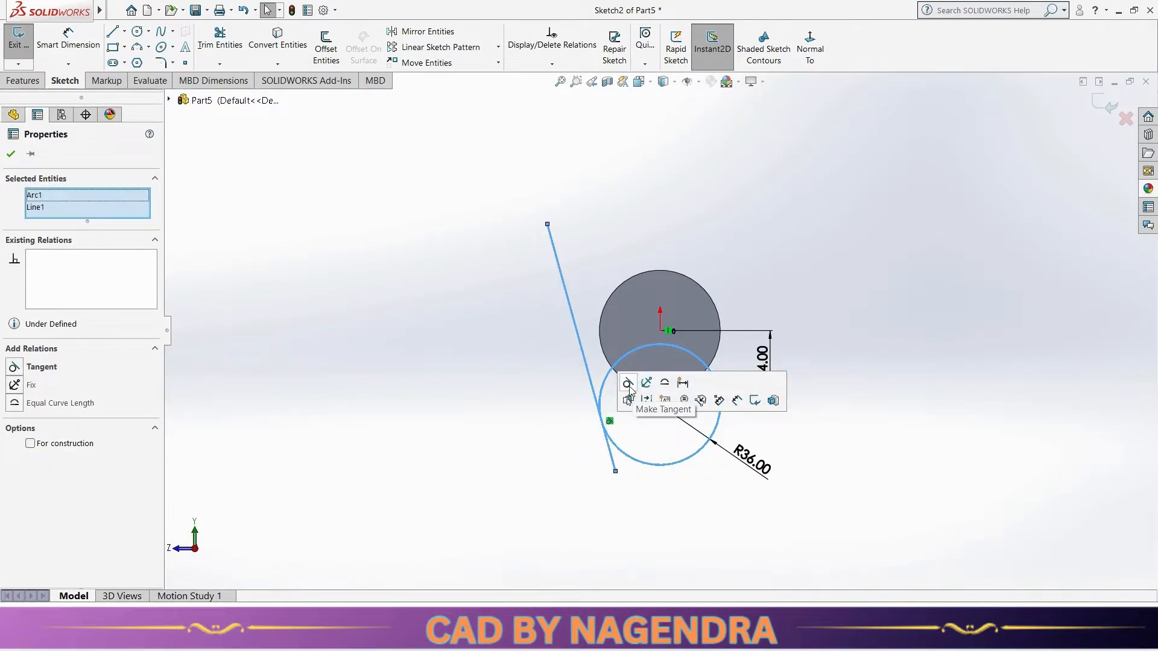
click(881, 435)
Step: Draw a vertical construction line from the R36 circle's centre up to the origin
click(114, 33)
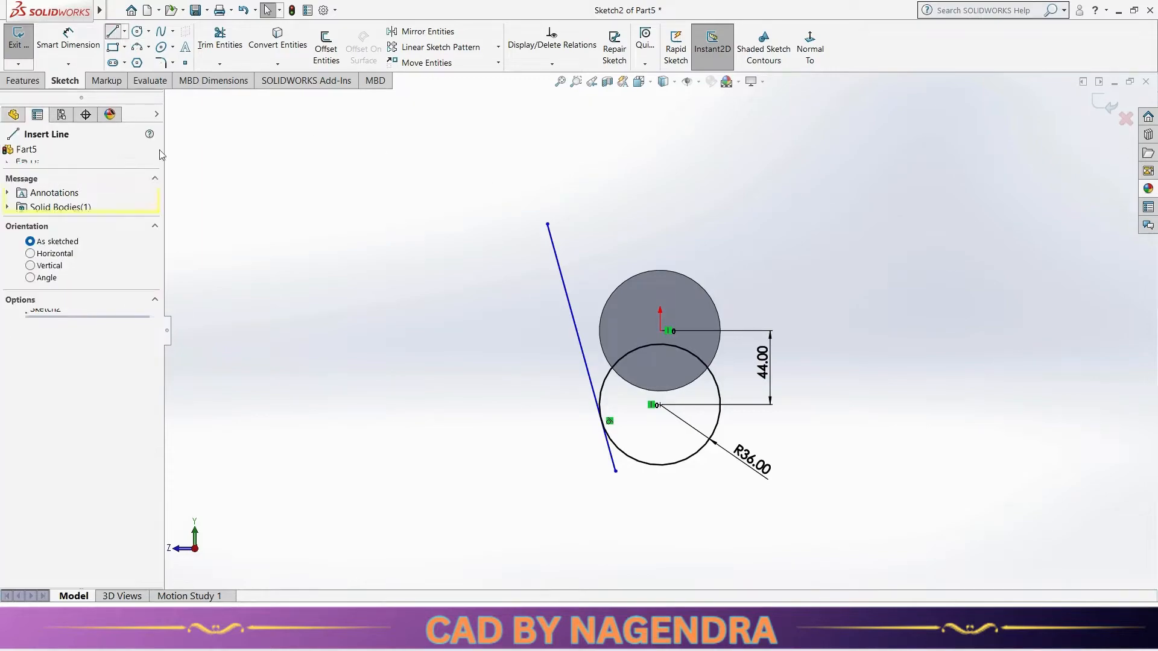
click(31, 266)
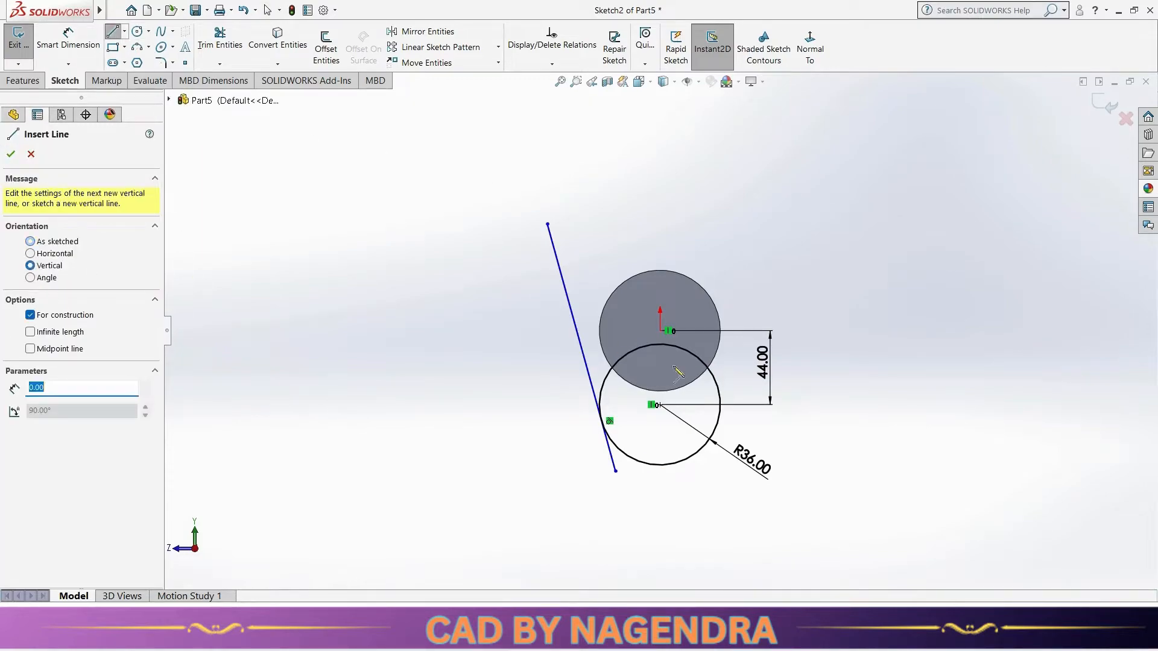
click(660, 405)
click(660, 329)
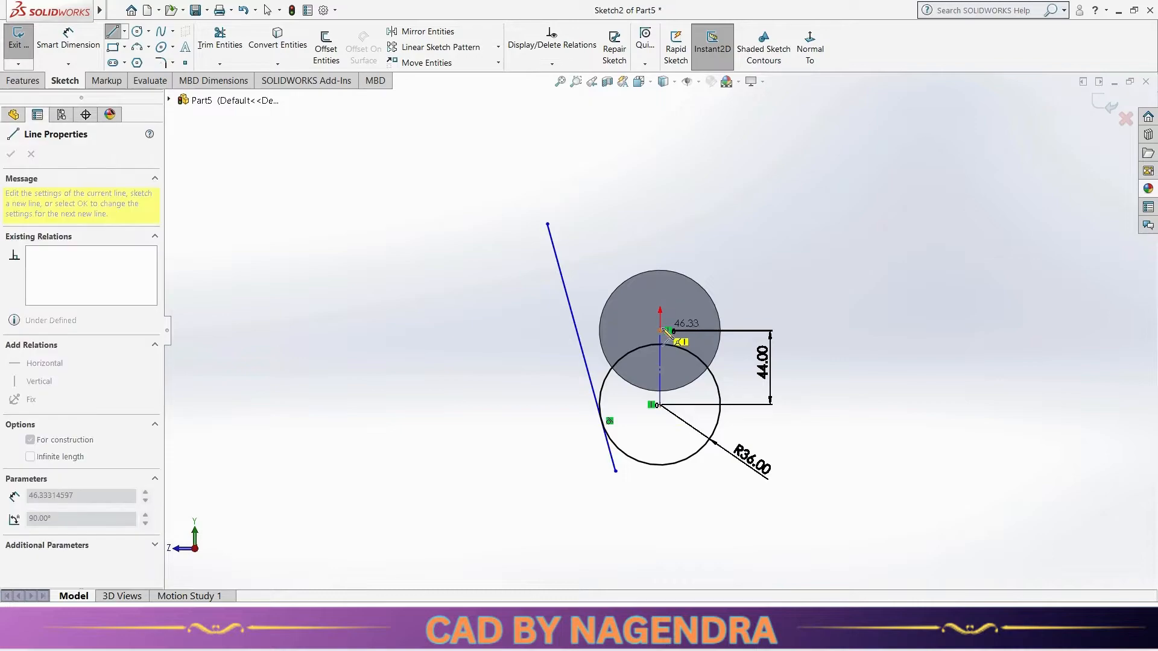
key(Escape)
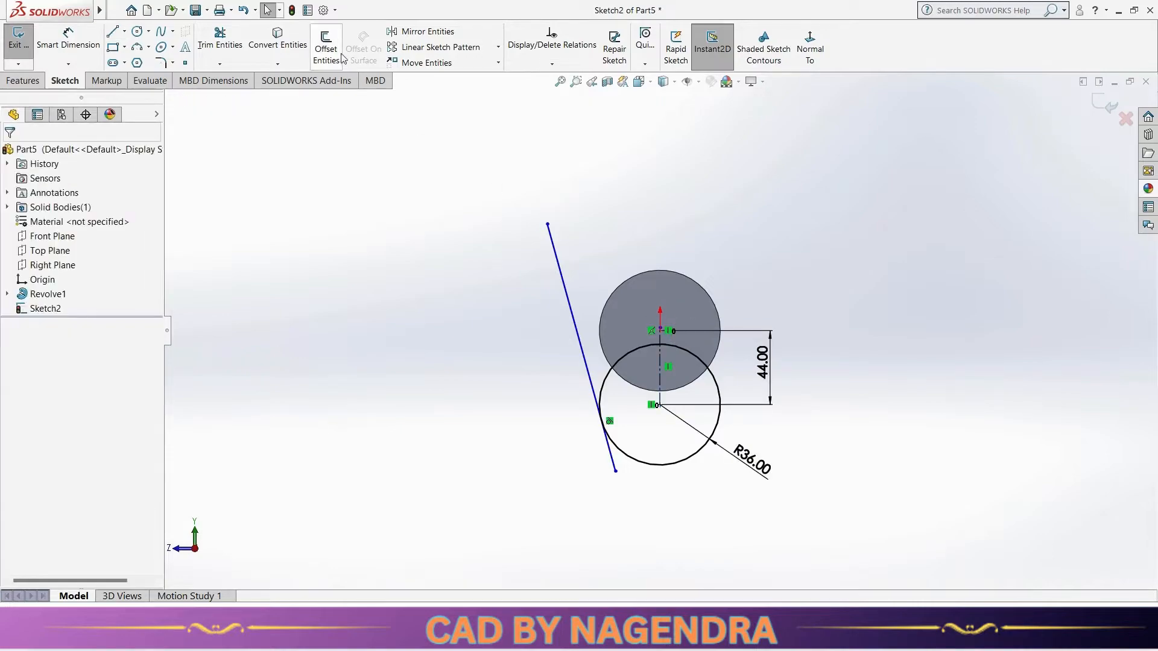
Step: Mirror the slanted tangent line about the vertical construction line, keeping the original
click(422, 31)
click(573, 308)
click(142, 332)
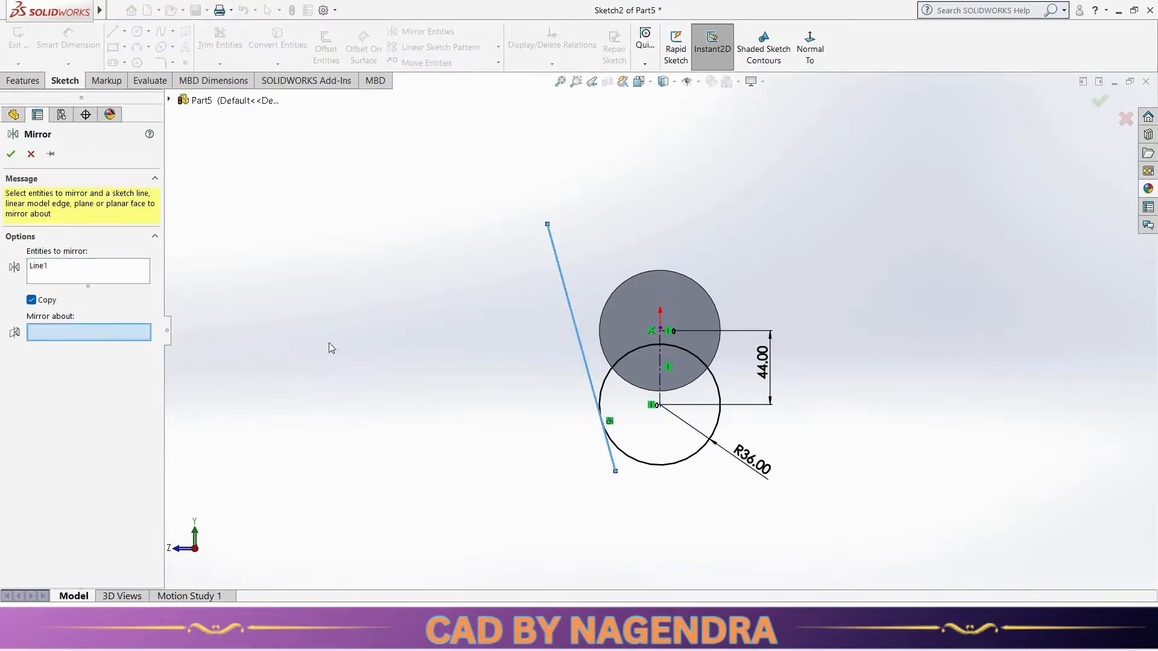
click(660, 362)
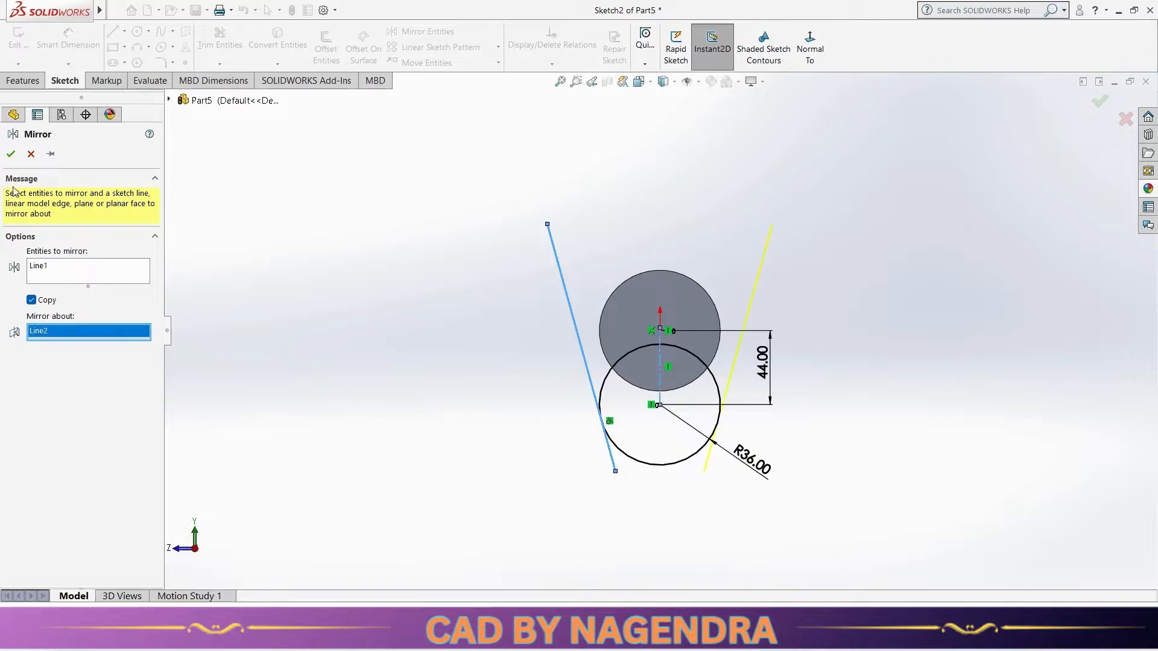
click(11, 154)
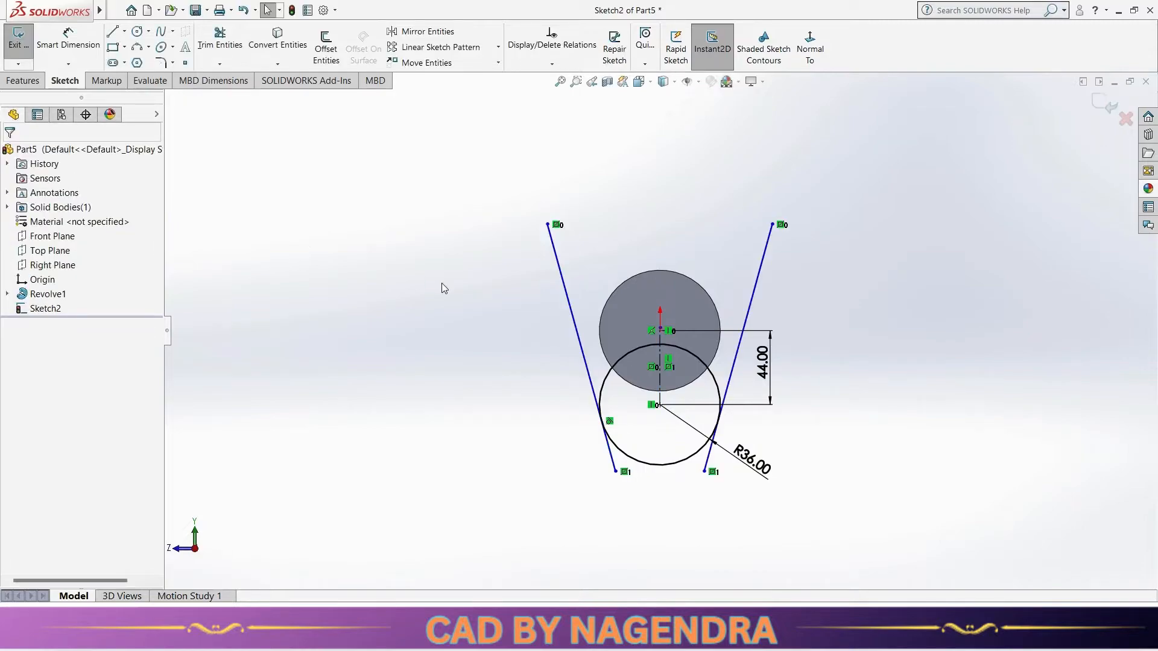
Step: Draw a three-point arc with a radius of about 149 mm bulging upward between the upper ends of the slanted lines
click(548, 224)
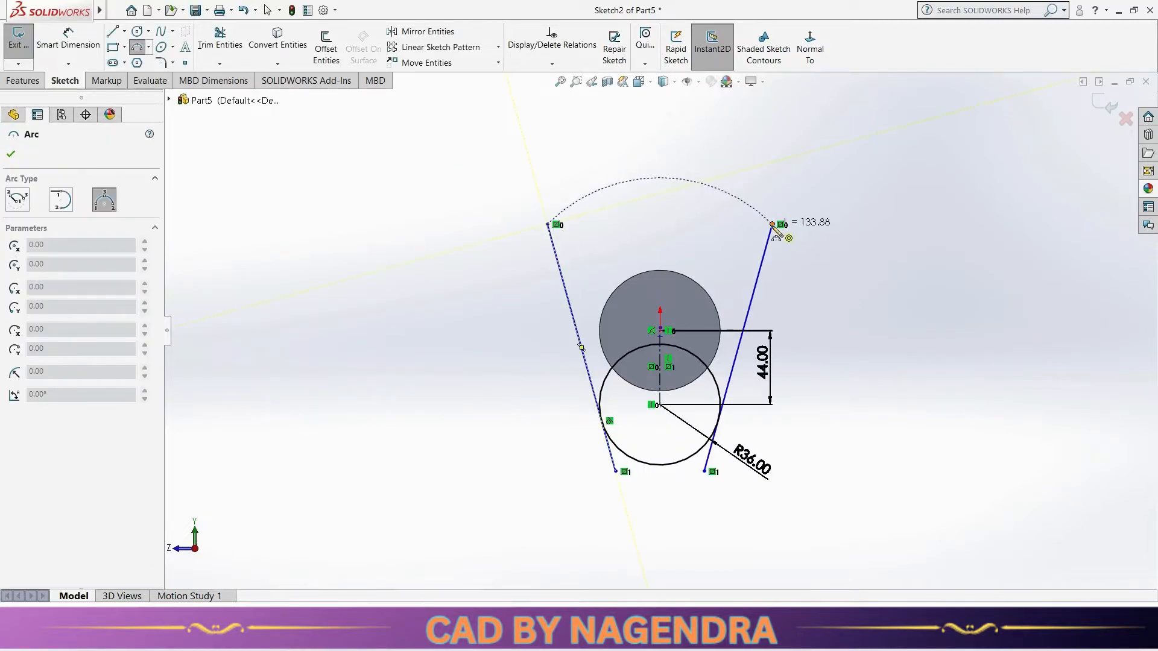
click(772, 224)
click(661, 197)
Step: Dimension the top arc's radius to 80 mm
click(68, 40)
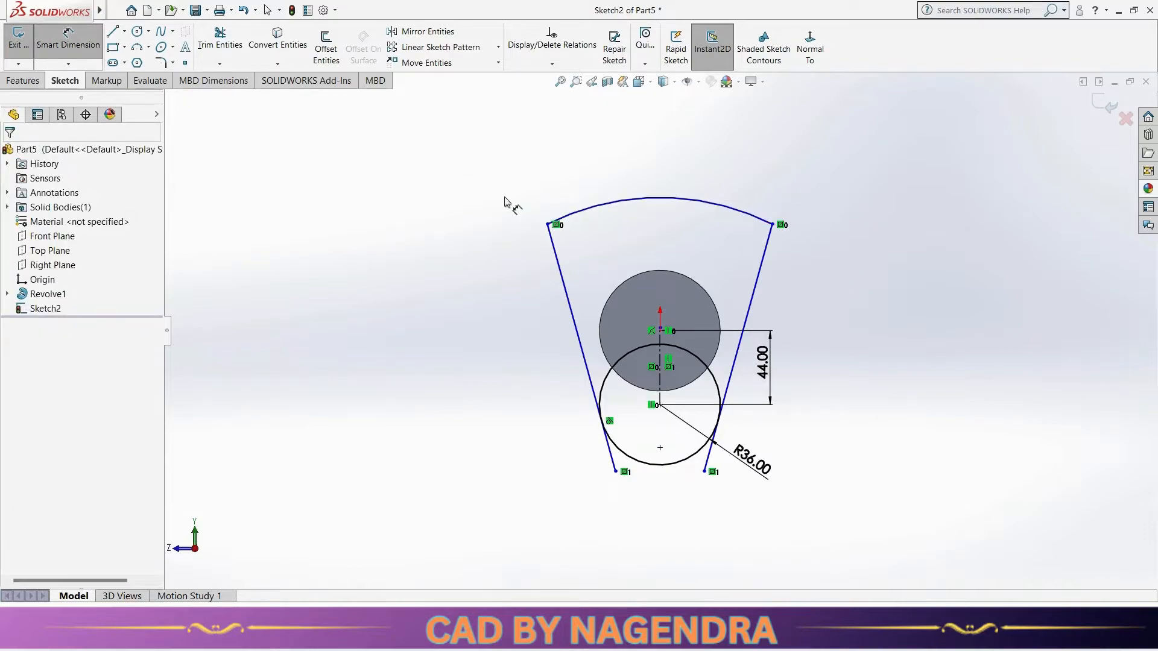
key(alt+Tab)
key(alt+Tab)
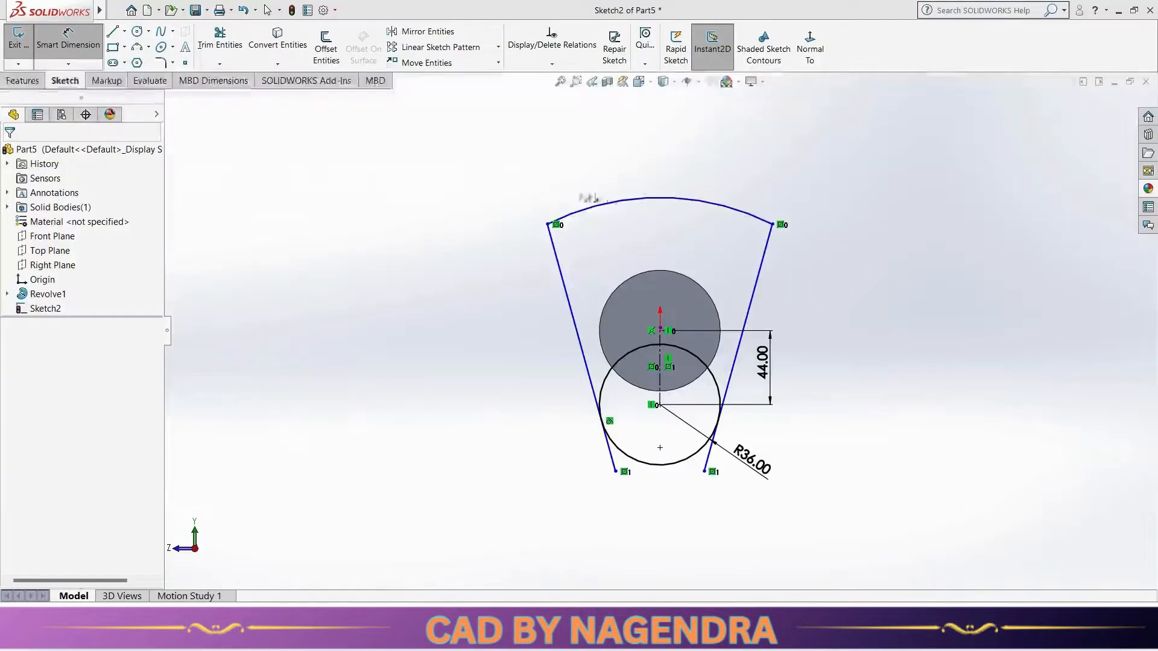
click(634, 199)
click(667, 162)
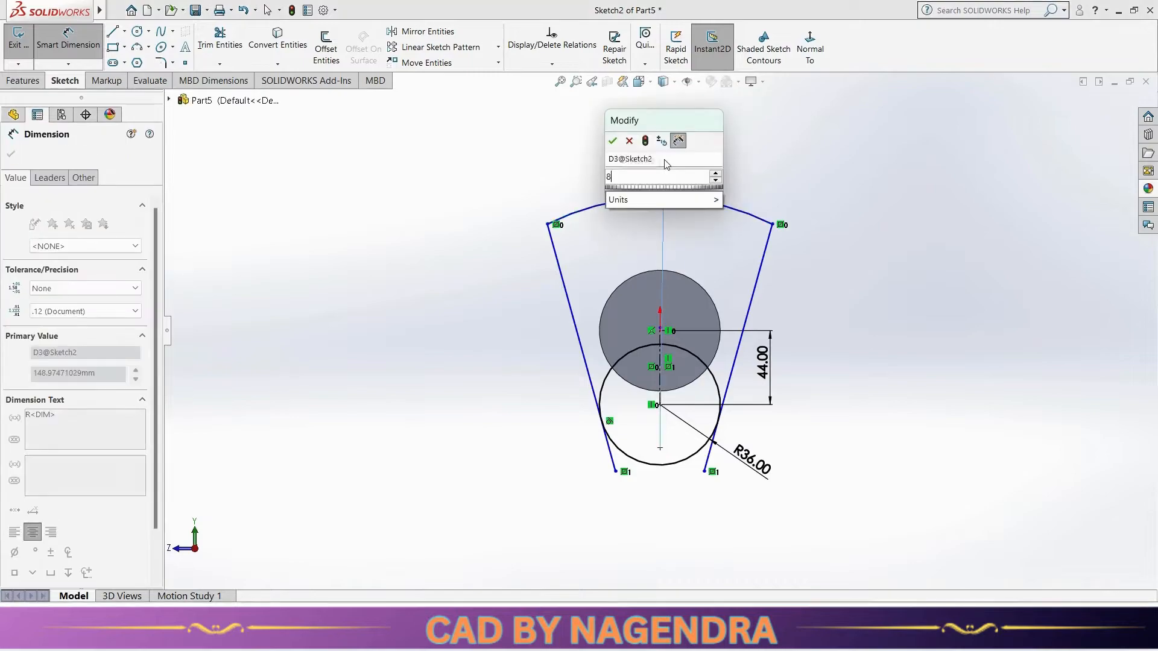
text(80)
key(Return)
click(830, 262)
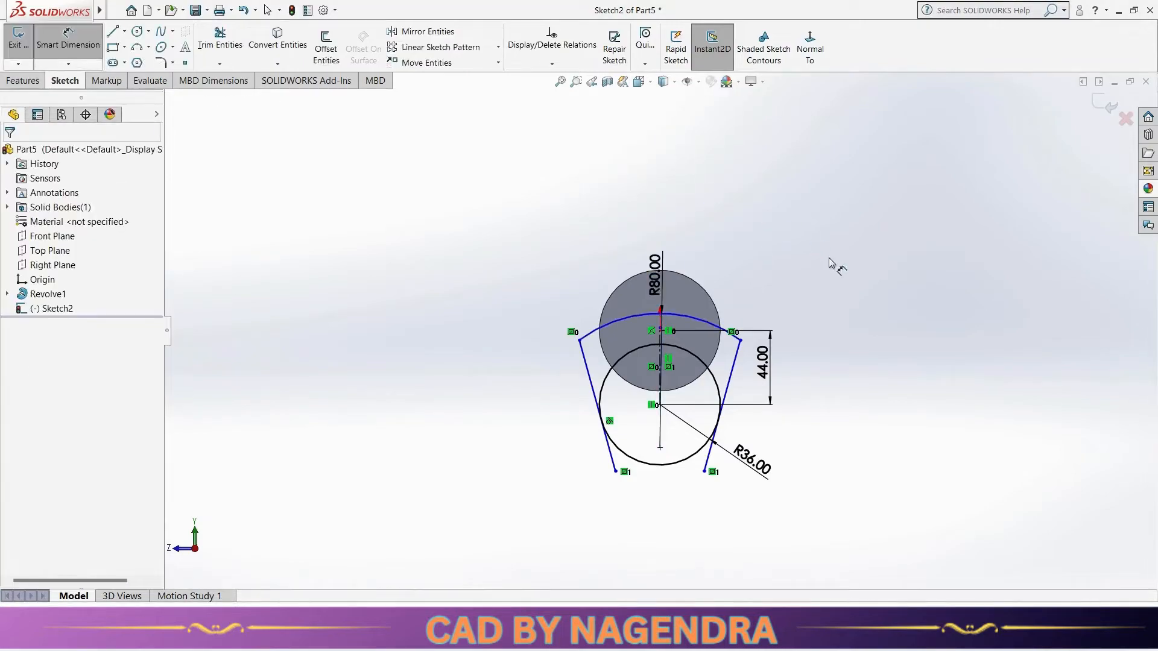
Step: Dimension the angle between the two slanted lines to 33 degrees
scroll(757, 439, down, 3)
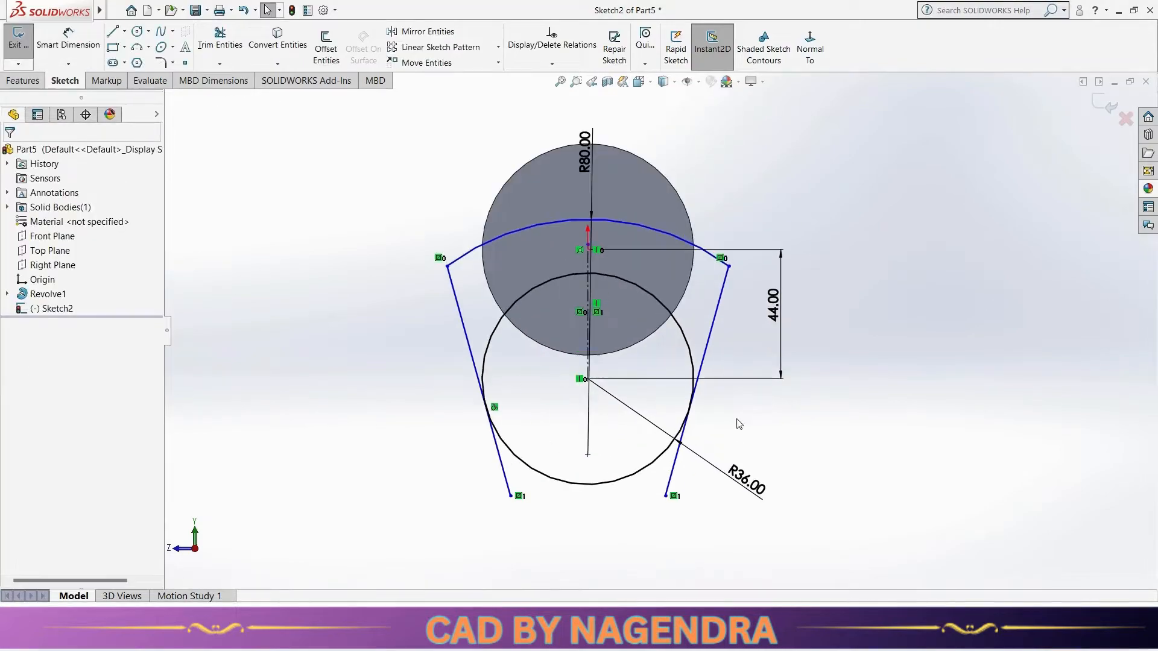
click(464, 344)
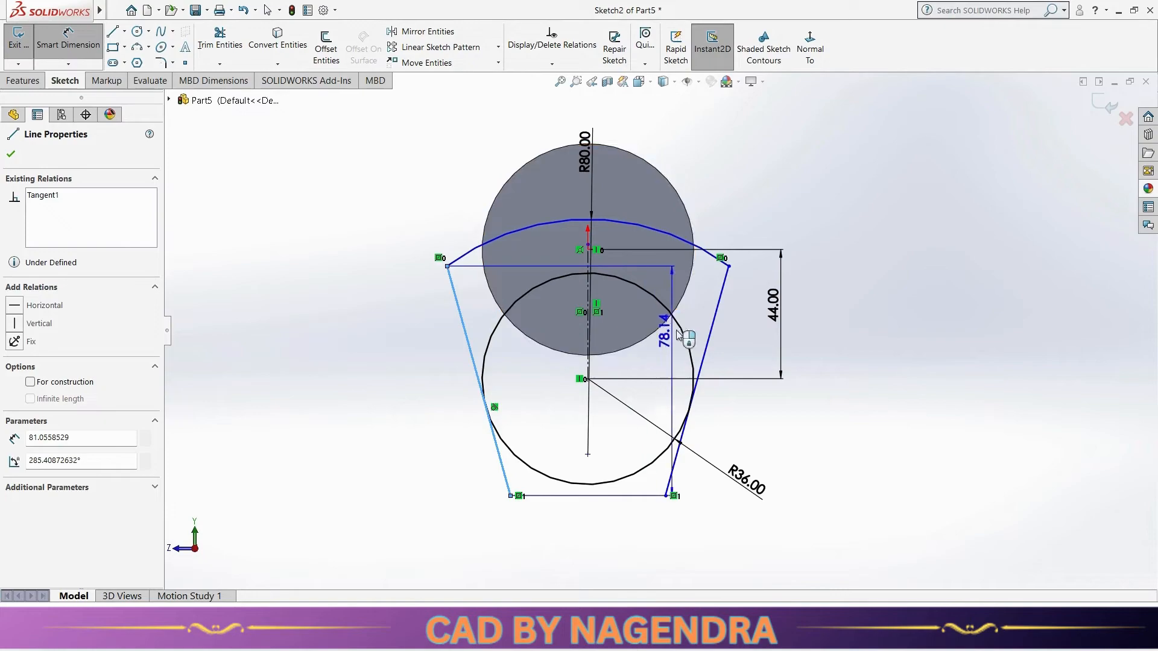
click(710, 343)
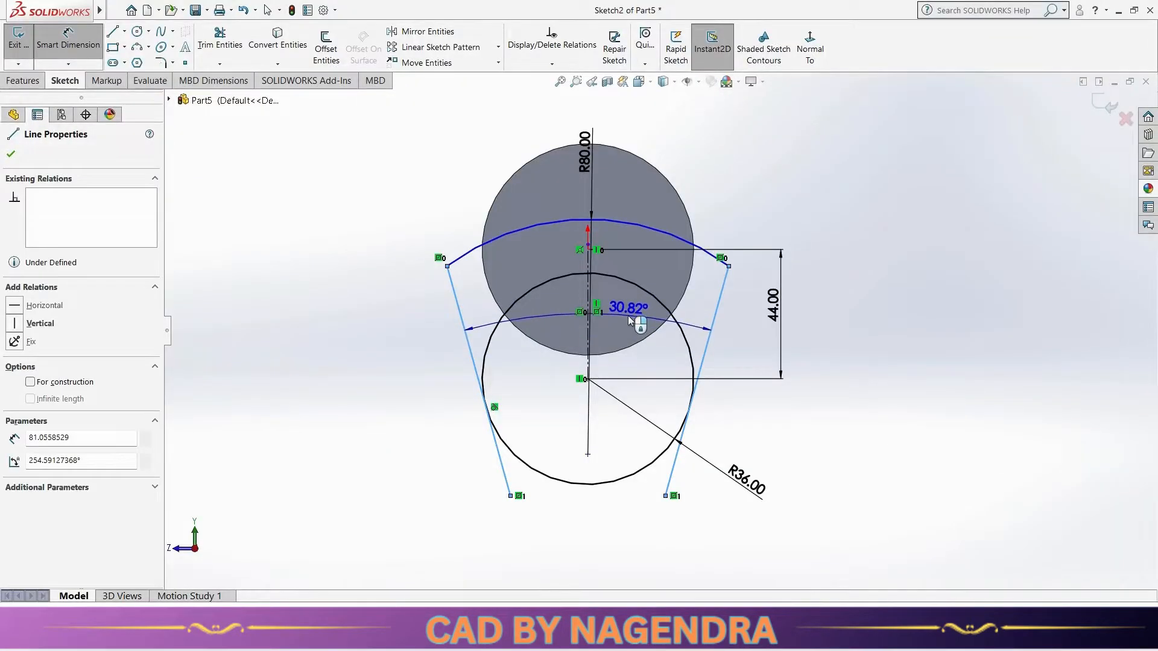
click(628, 316)
text(33)
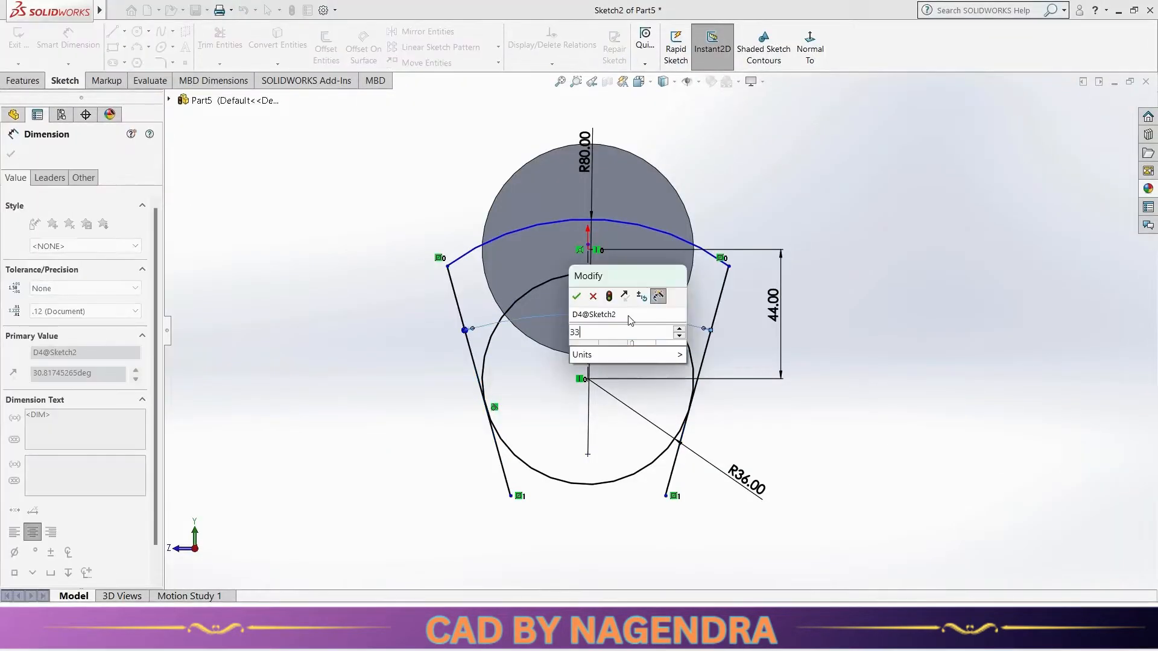
key(Return)
key(Escape)
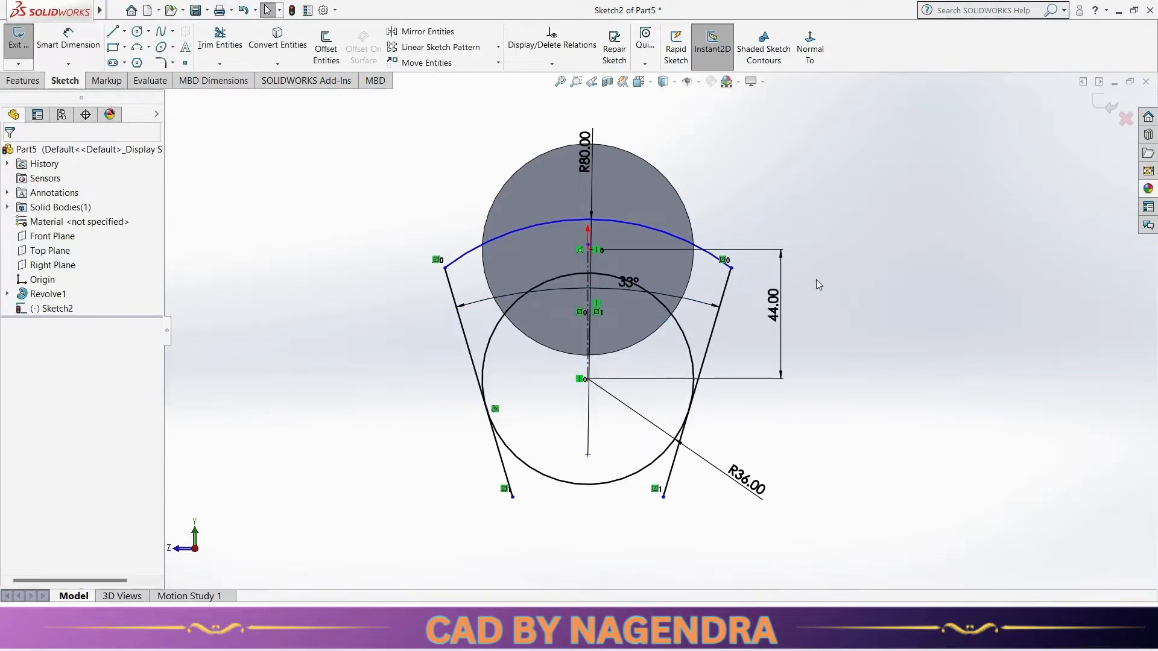
Step: Move the R80 arc upward and make its centre point coincident with the origin
mouse_move(732, 270)
mouse_down()
mouse_move(753, 156)
mouse_move(745, 278)
mouse_move(754, 190)
mouse_move(793, 149)
mouse_move(787, 240)
mouse_up()
click(888, 362)
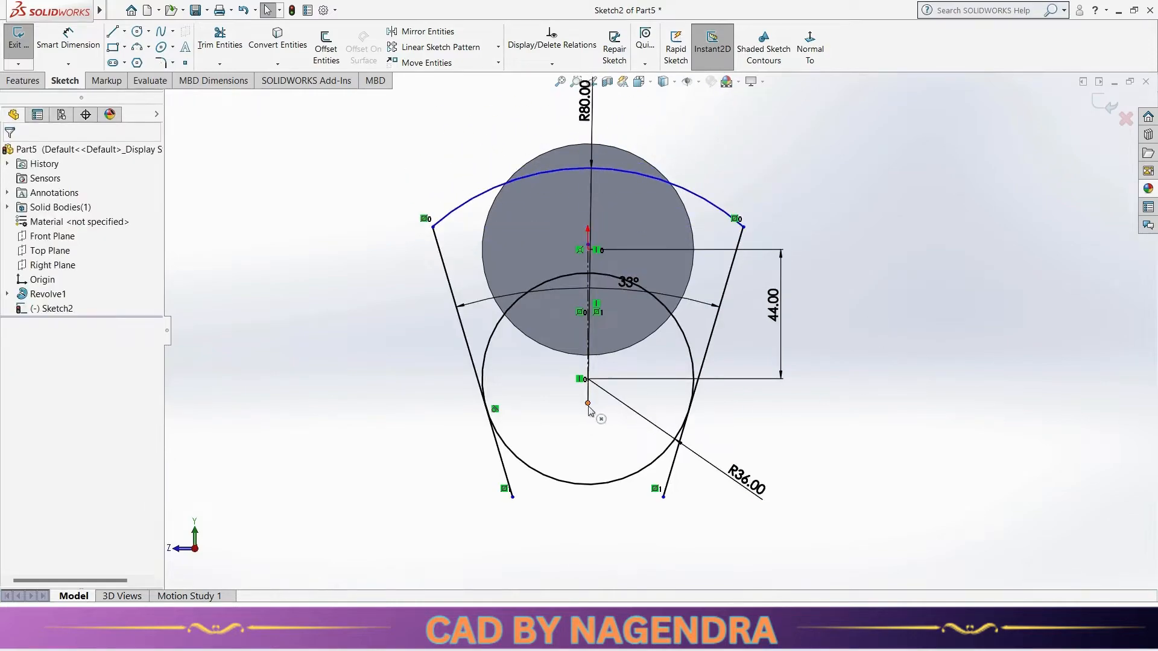
drag(590, 410, 618, 222)
click(892, 317)
click(588, 187)
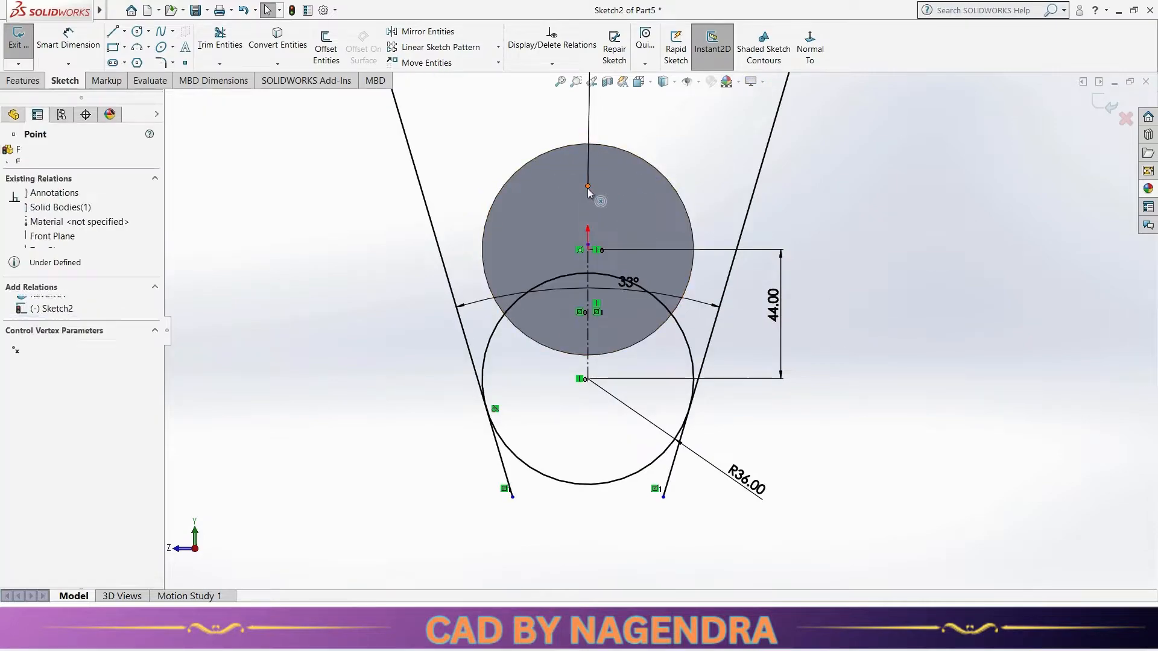
ctrl+click(588, 249)
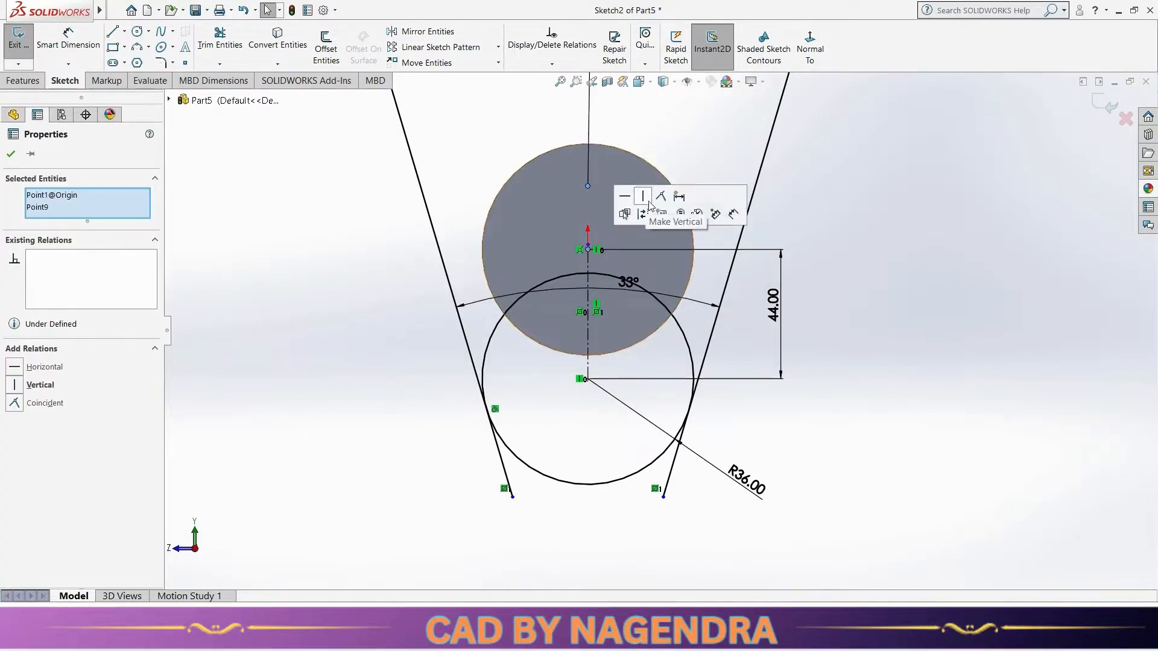
click(666, 197)
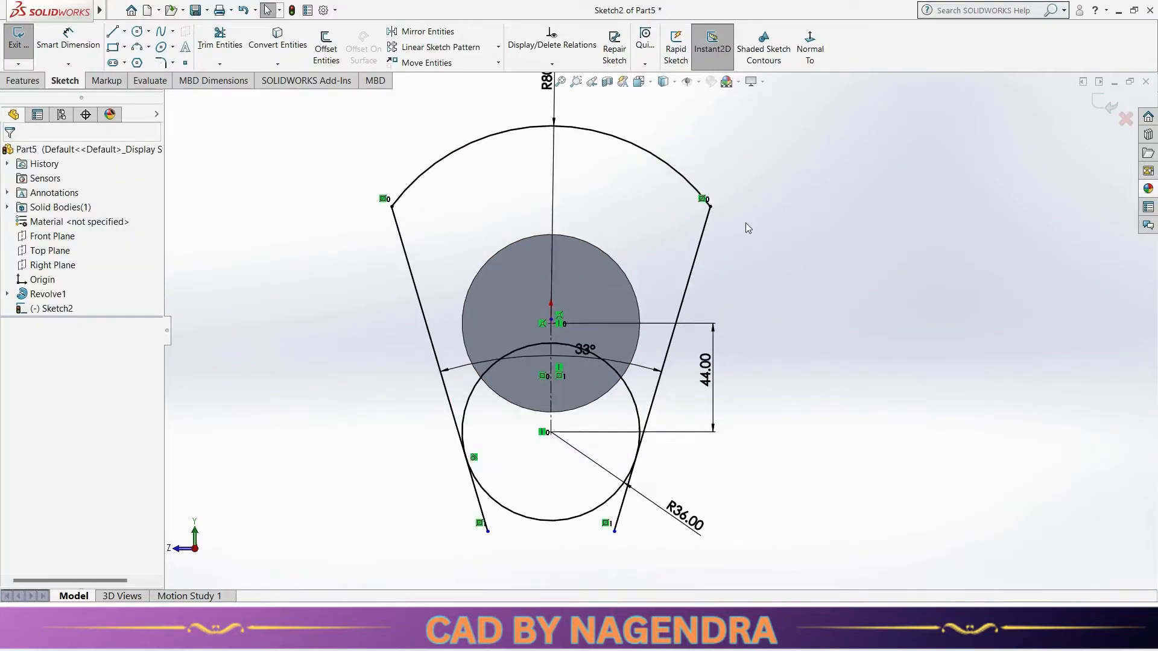
Step: Trim the slanted lines' lower ends past the R36 circle and the circle's upper part between the lines
click(220, 40)
click(484, 520)
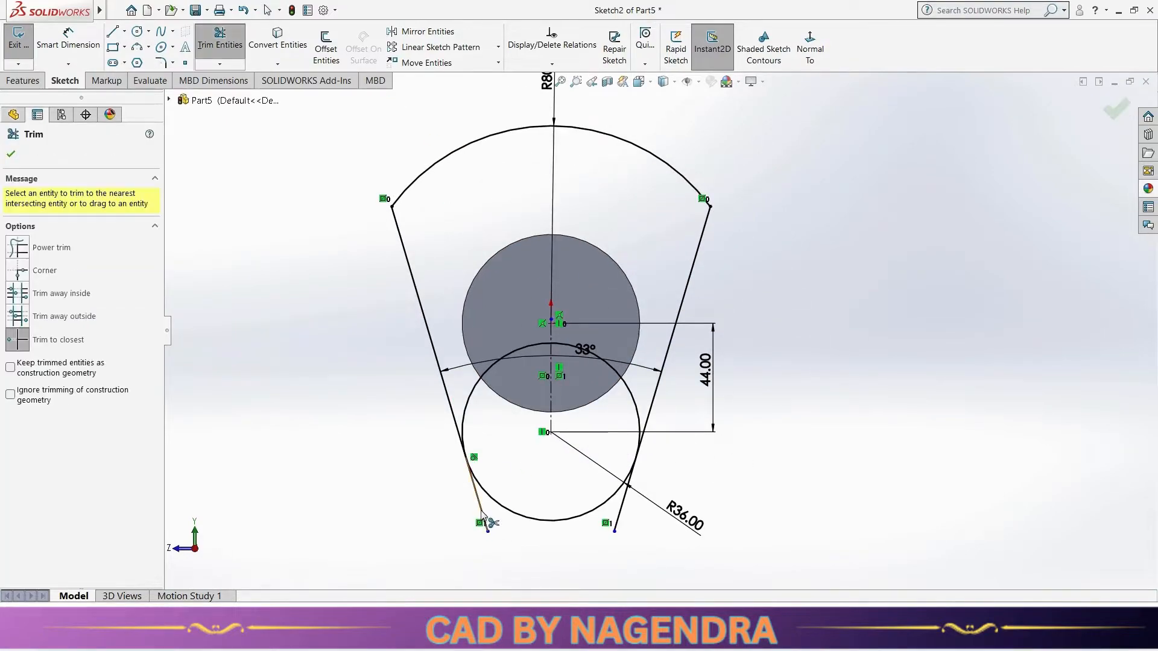
click(618, 520)
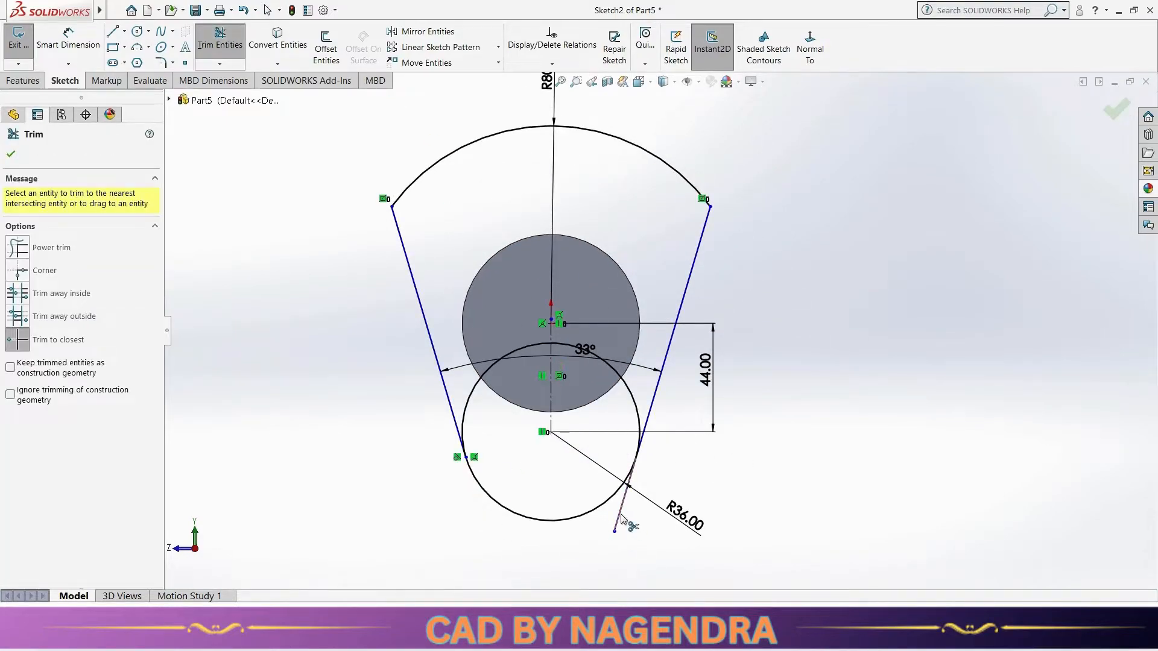
click(635, 410)
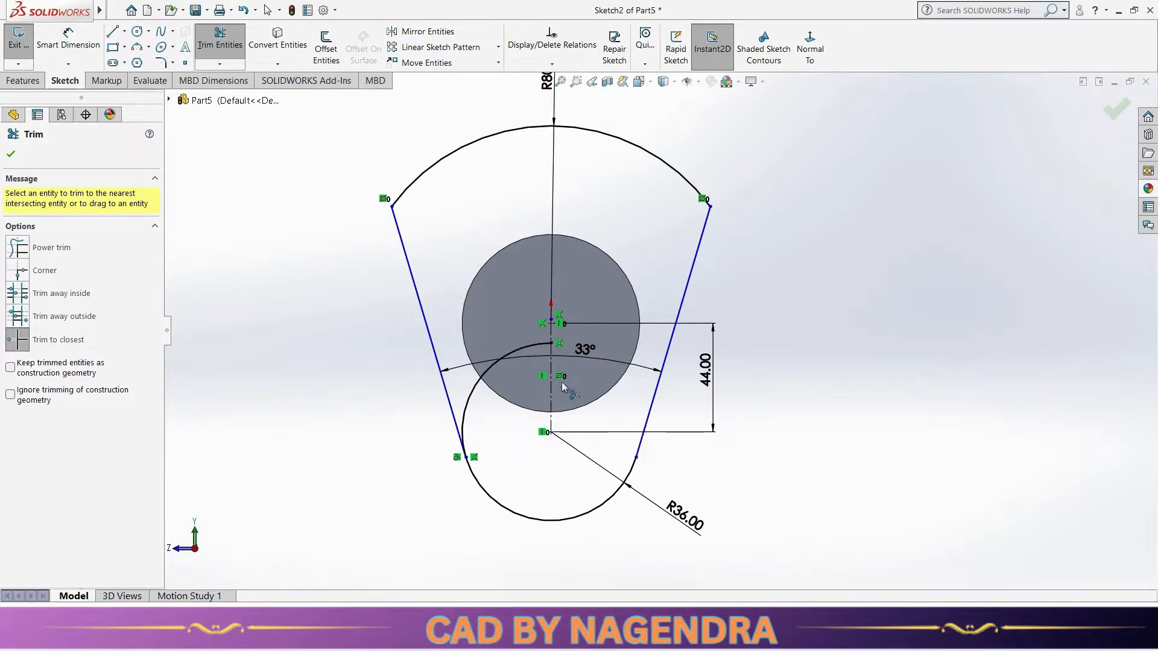
click(504, 360)
key(Escape)
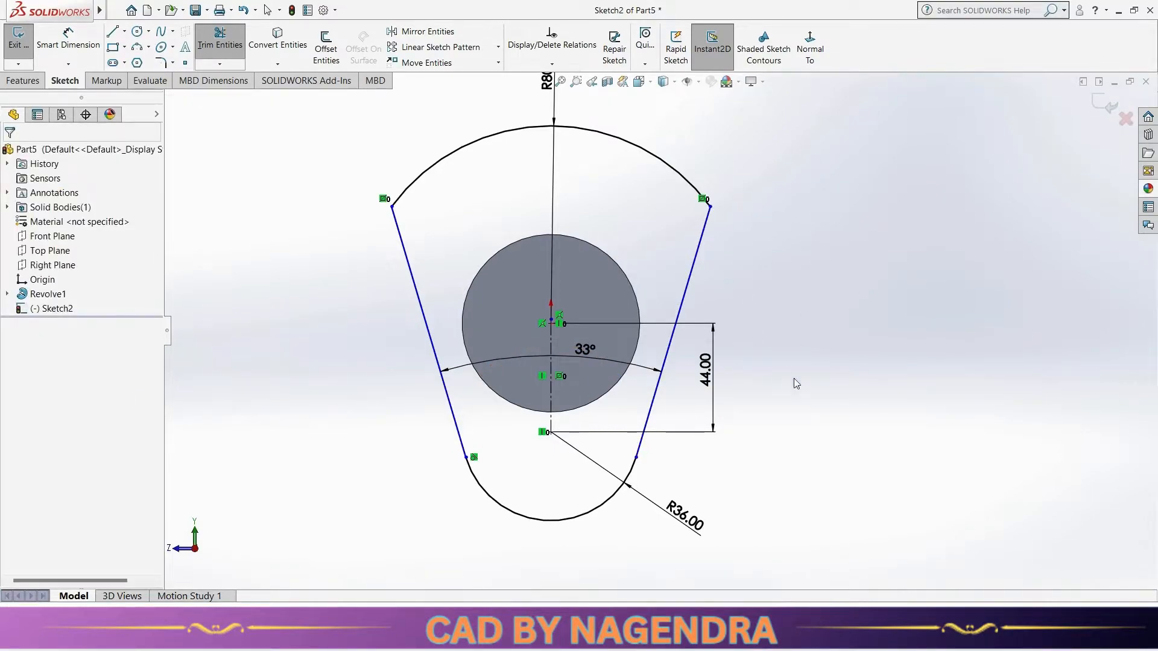
Step: Make the mirrored slanted line tangent to the R36 bottom arc
drag(636, 458, 656, 426)
click(672, 470)
click(650, 409)
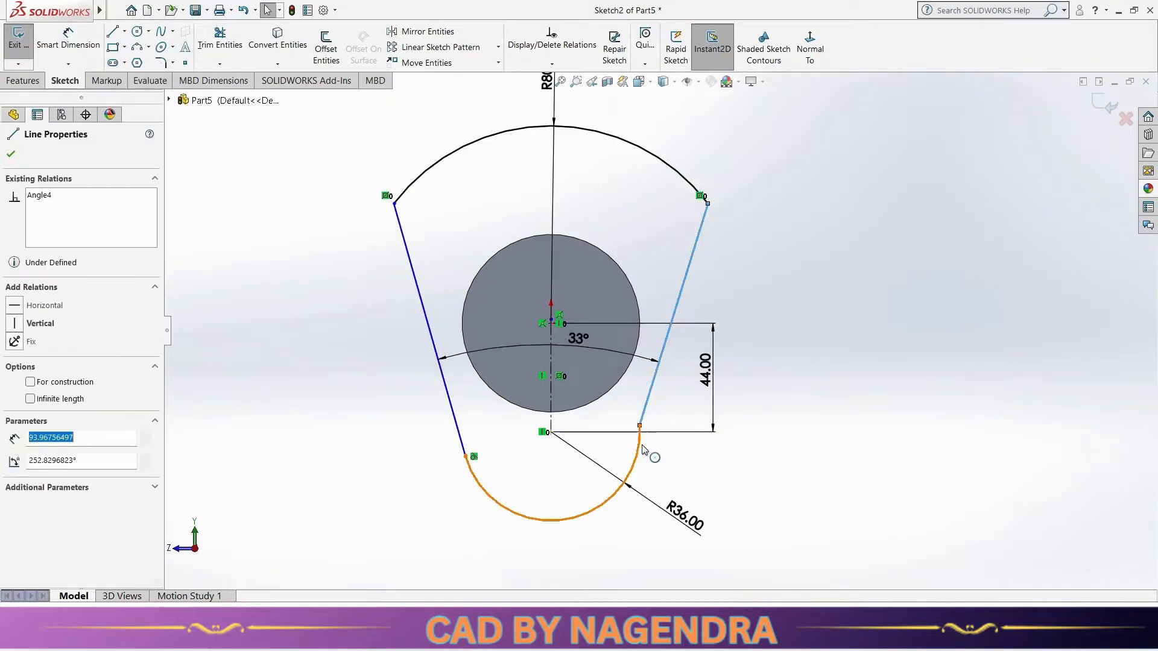
ctrl+click(640, 451)
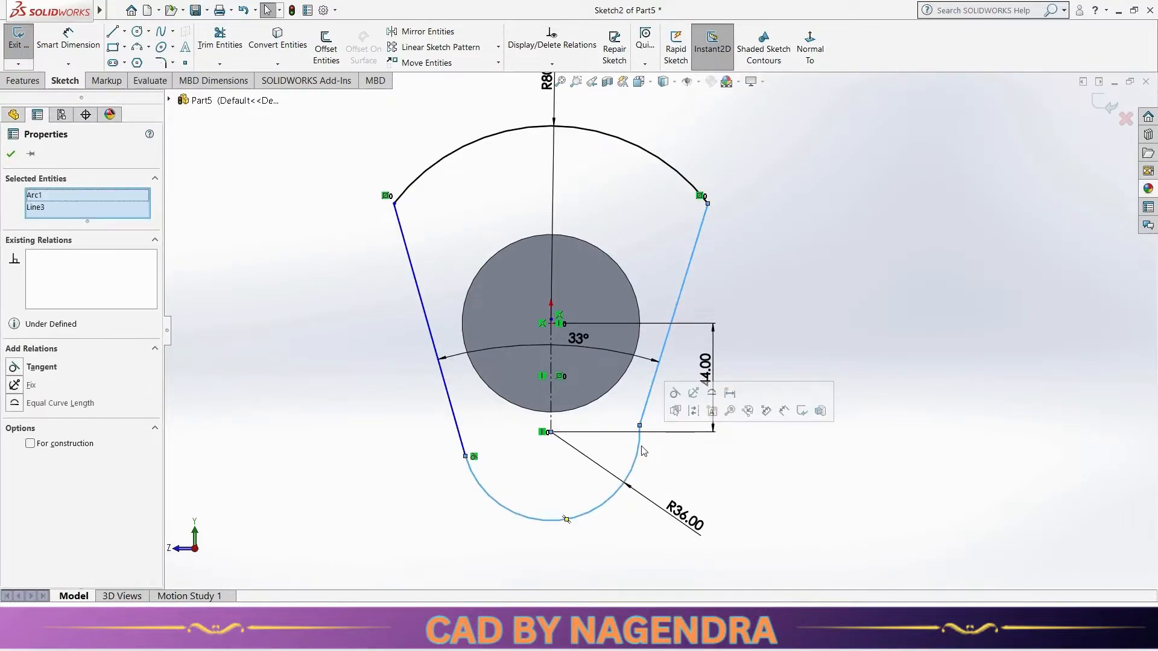
click(675, 393)
click(884, 324)
scroll(839, 332, up, 3)
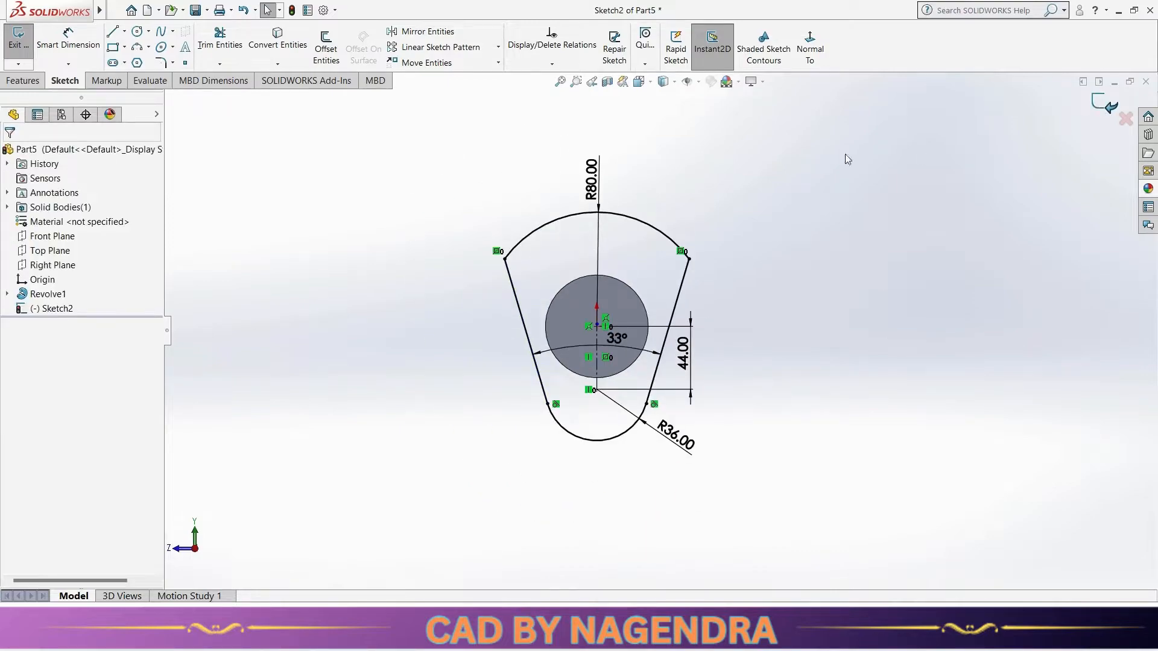
Step: Finish the sketch and extrude the closed profile 15 mm from the sketch plane, merged with the revolved body
click(704, 56)
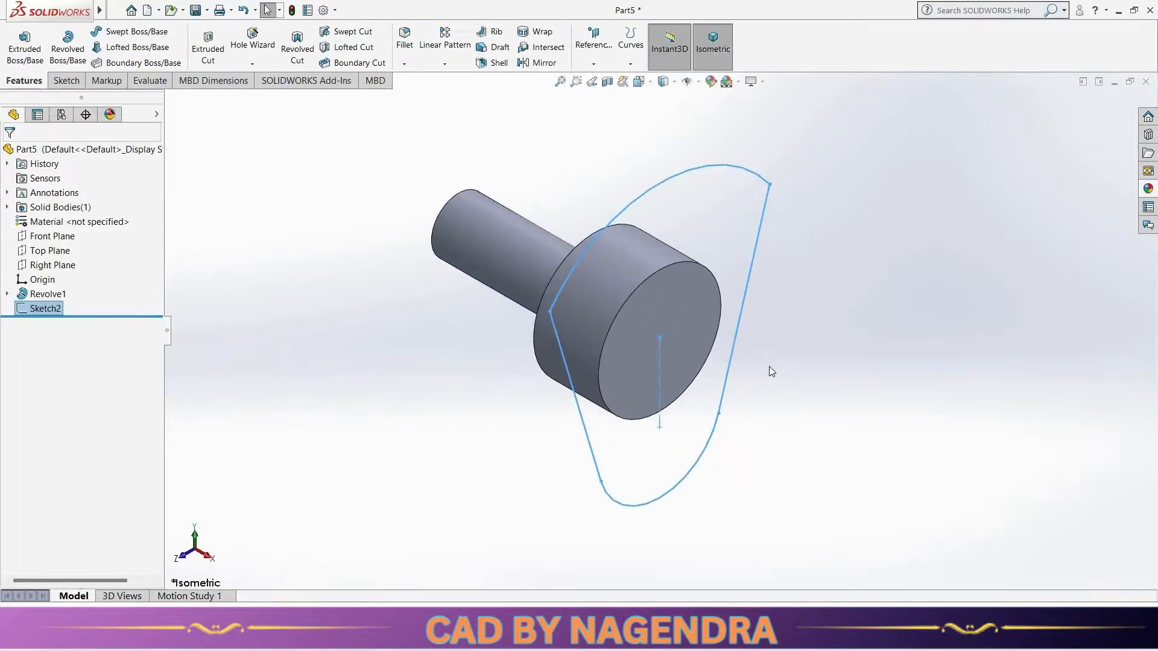
click(24, 45)
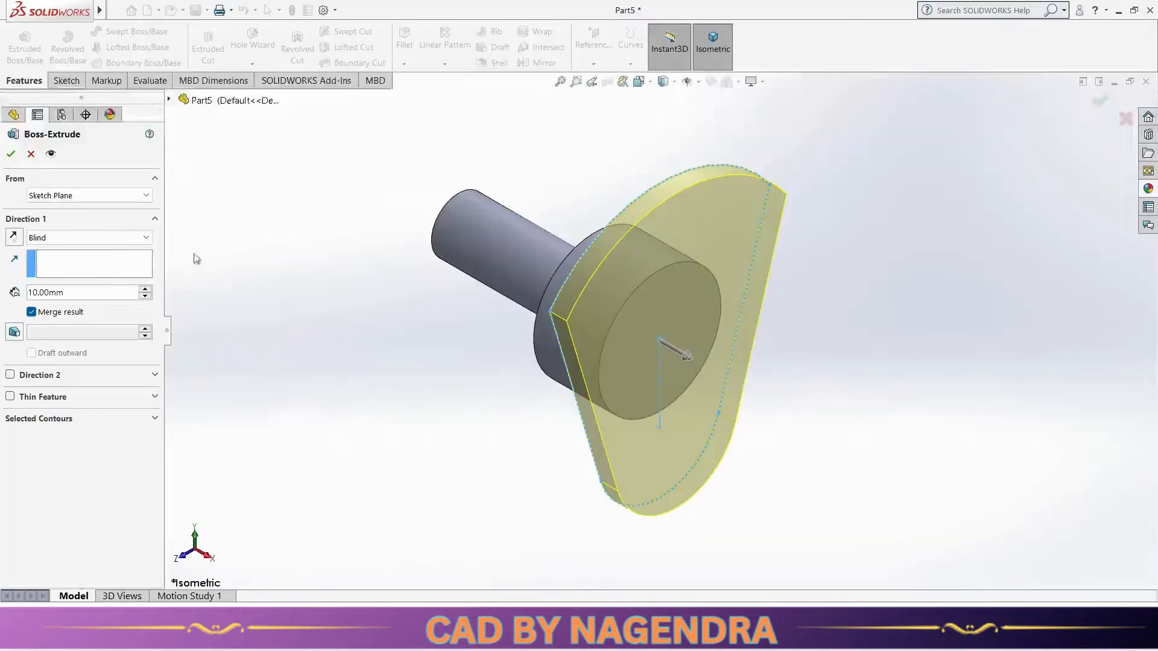
double_click(70, 293)
text(15)
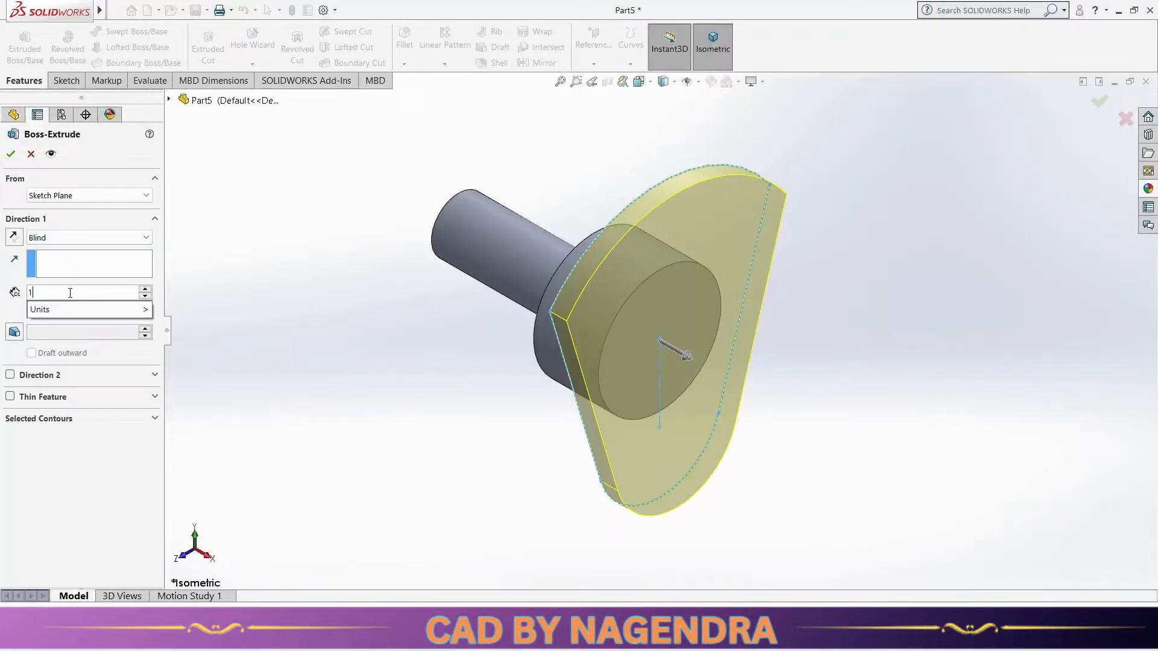
key(Return)
click(18, 153)
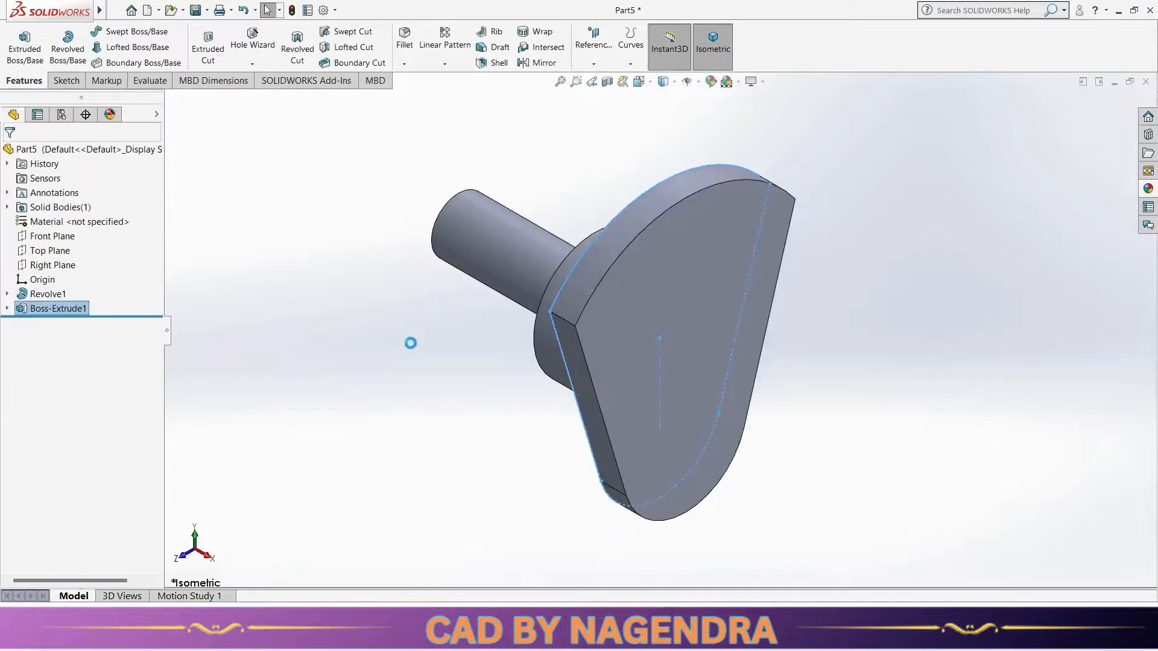
Step: Start a sketch on the plate's outer face and draw a circle about 42 mm in diameter, concentric with the lower rounded end
scroll(409, 339, down, 3)
middle_drag(465, 426, 505, 412)
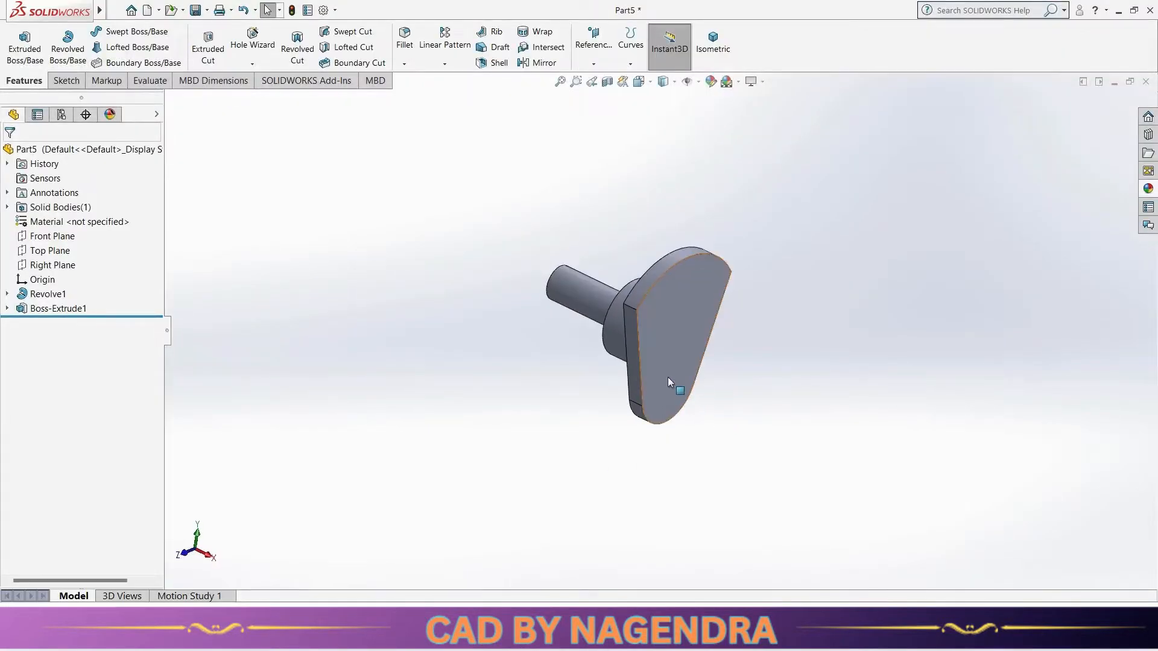
click(668, 378)
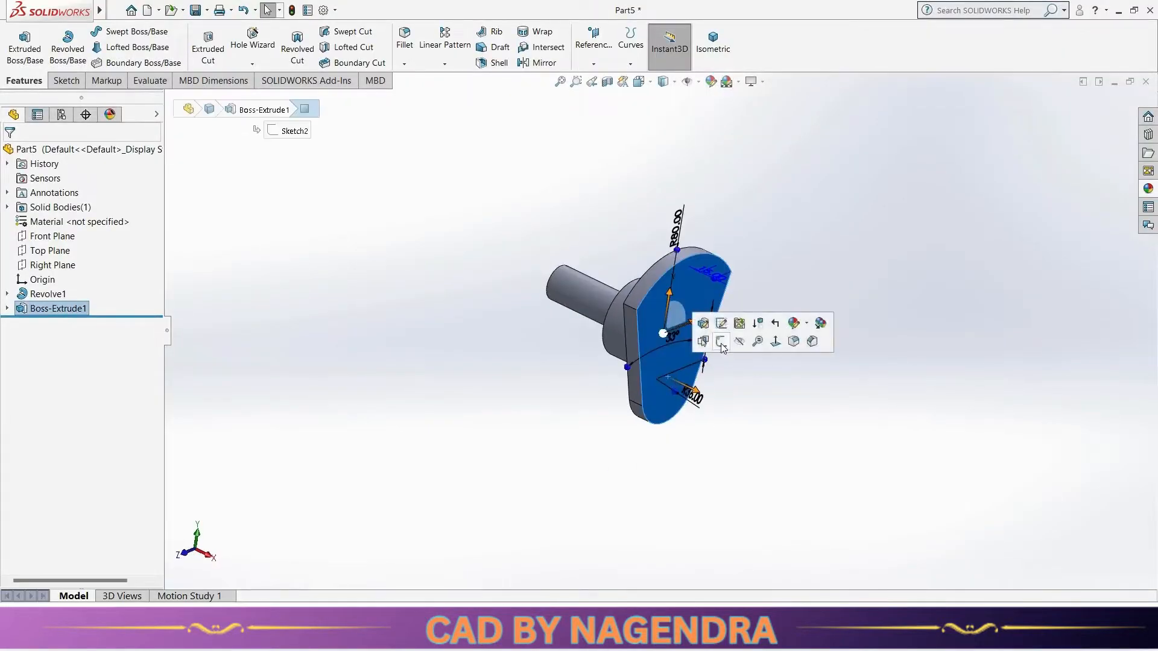
click(722, 342)
click(810, 48)
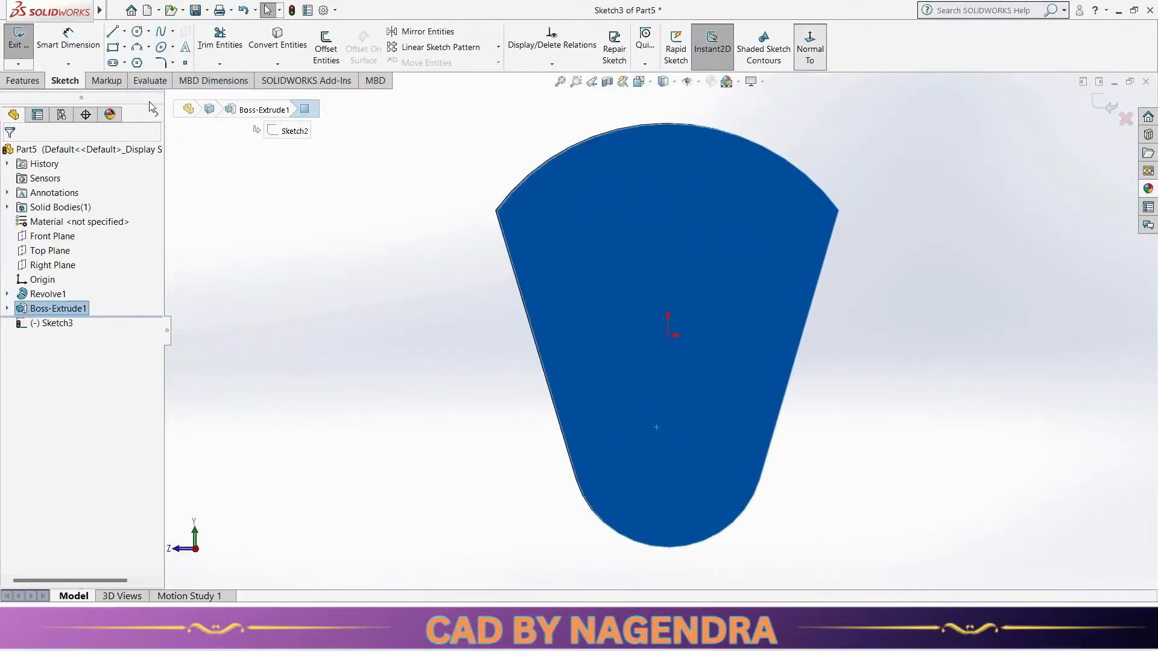
click(139, 32)
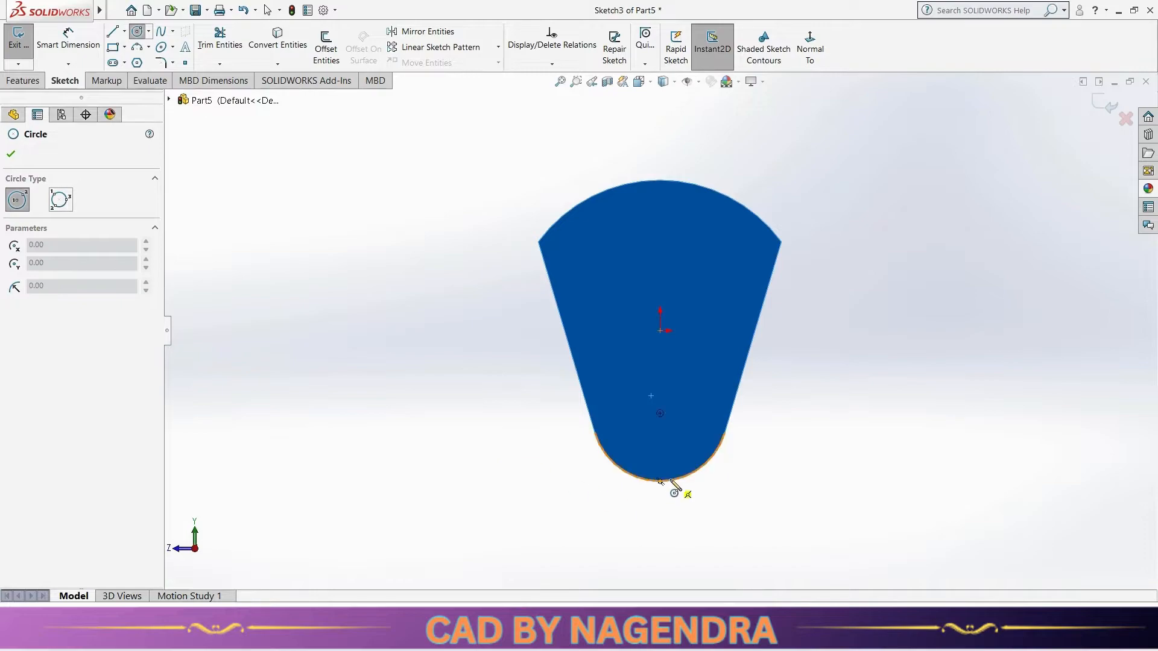
click(660, 413)
click(679, 447)
Step: Dimension the circle's diameter to 54 mm and finish the sketch
click(68, 40)
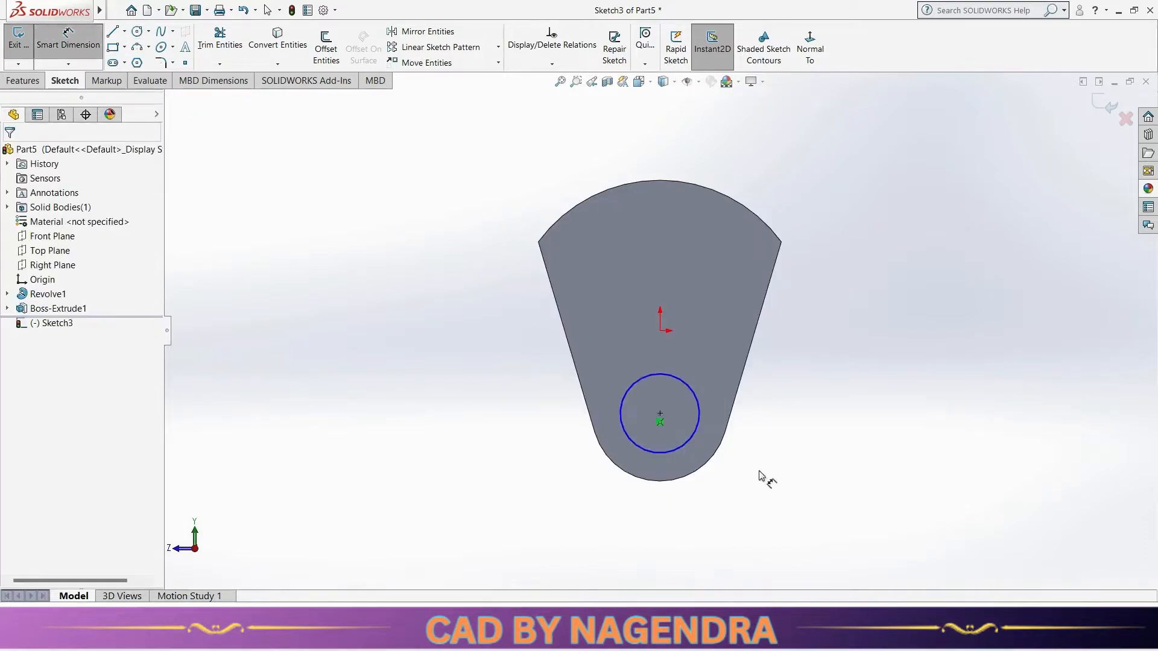
click(761, 498)
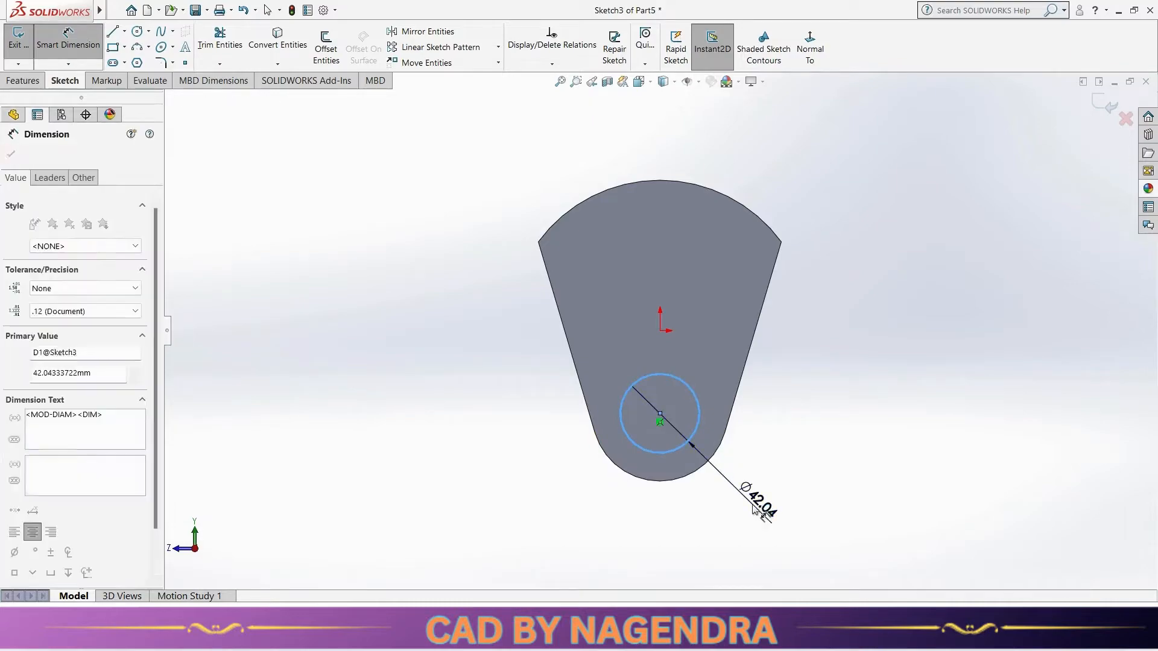
key(Return)
click(1104, 106)
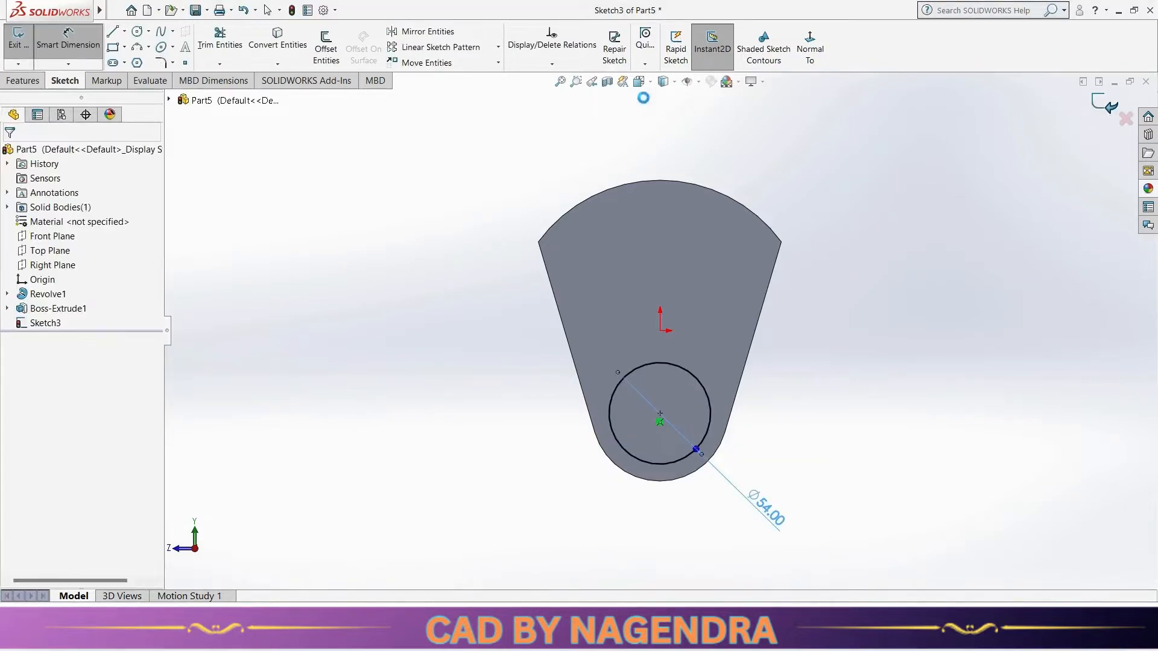
Step: Extrude the 54 mm circle 46 mm outward from the web plate as a crankpin, merged with the body
click(697, 48)
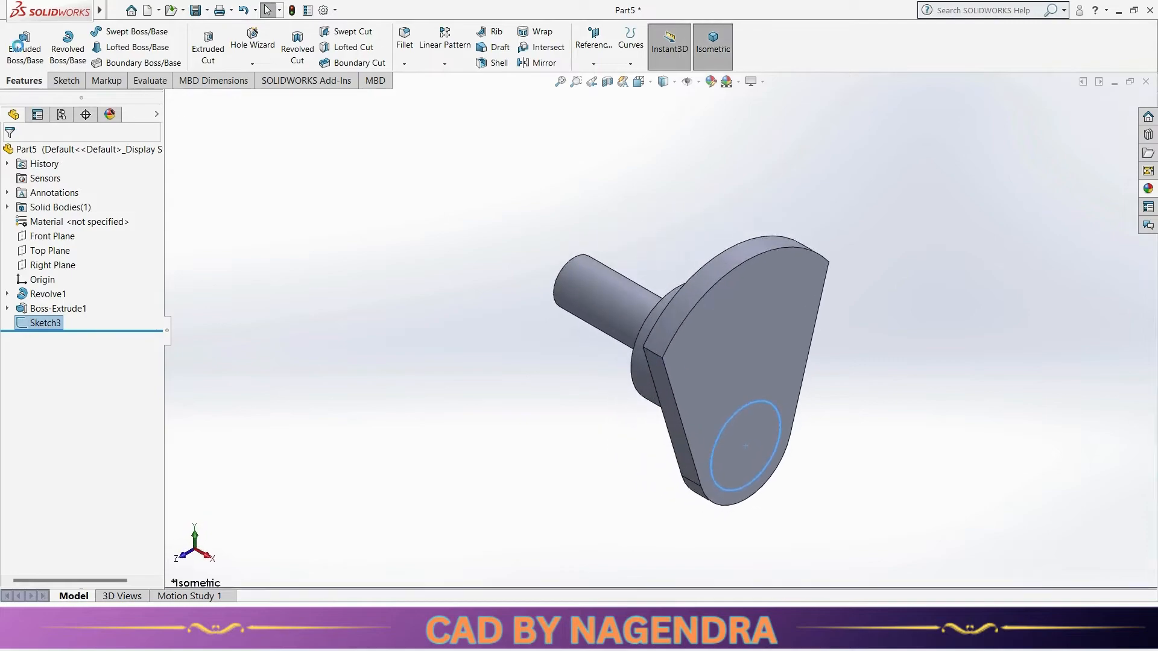
click(25, 48)
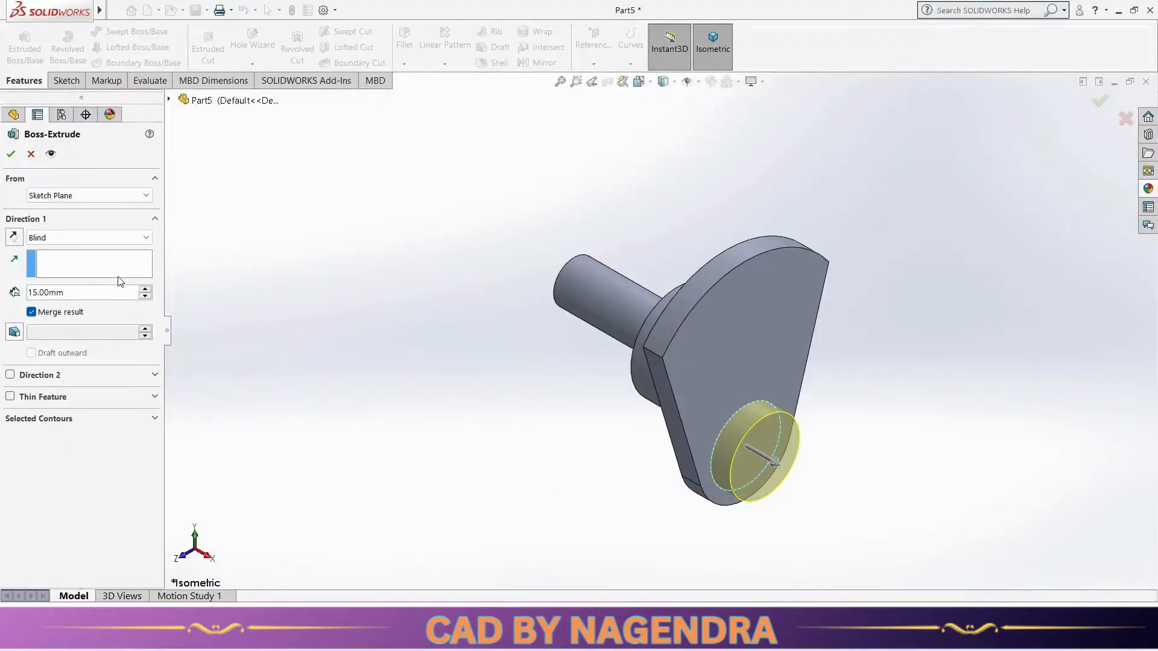
double_click(91, 294)
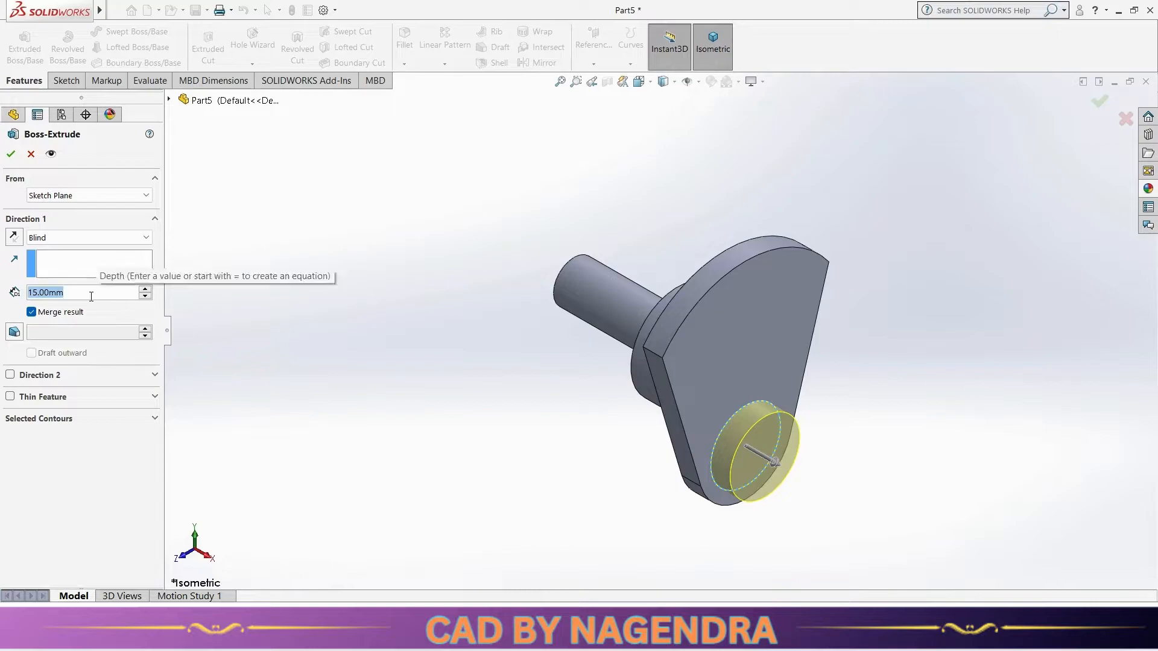
text(46)
key(Return)
click(12, 155)
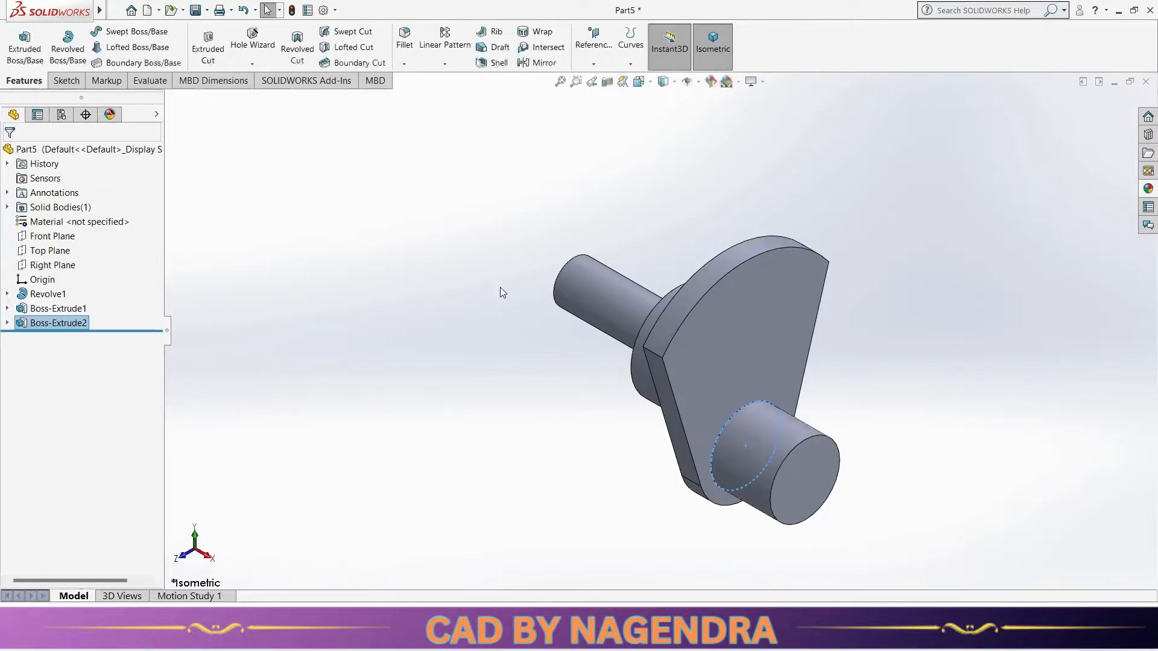
scroll(743, 225, up, 3)
scroll(746, 225, down, 4)
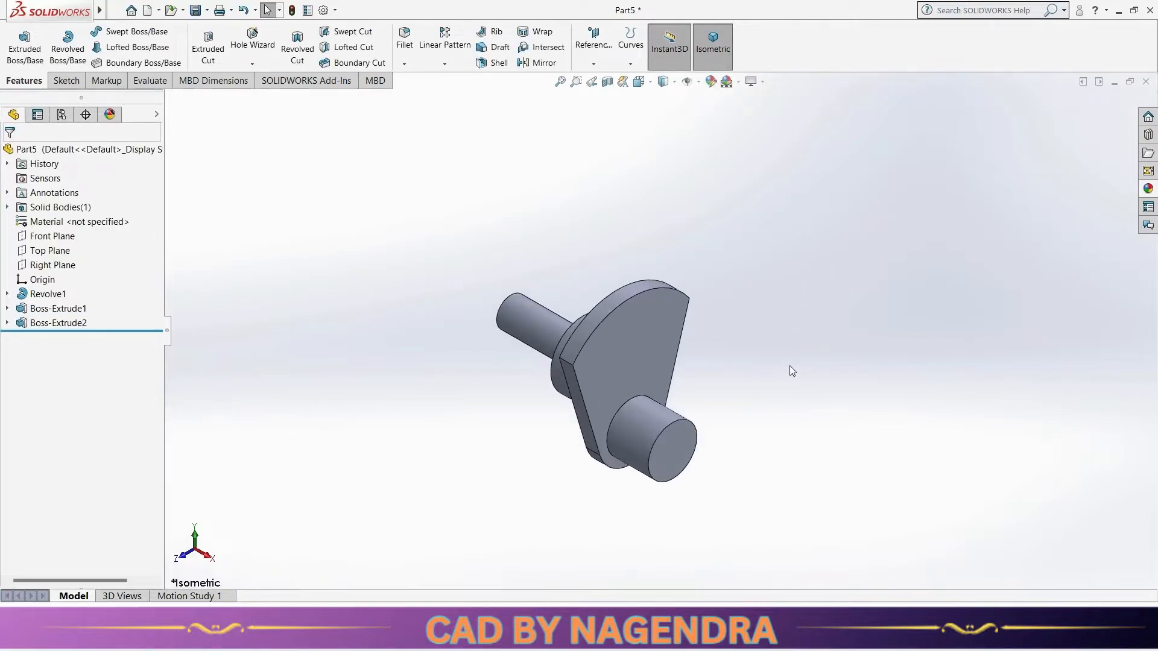
Step: Start a sketch on the crankpin's end face and convert the web plate's four outer edges into sketch entities
key(alt+Tab)
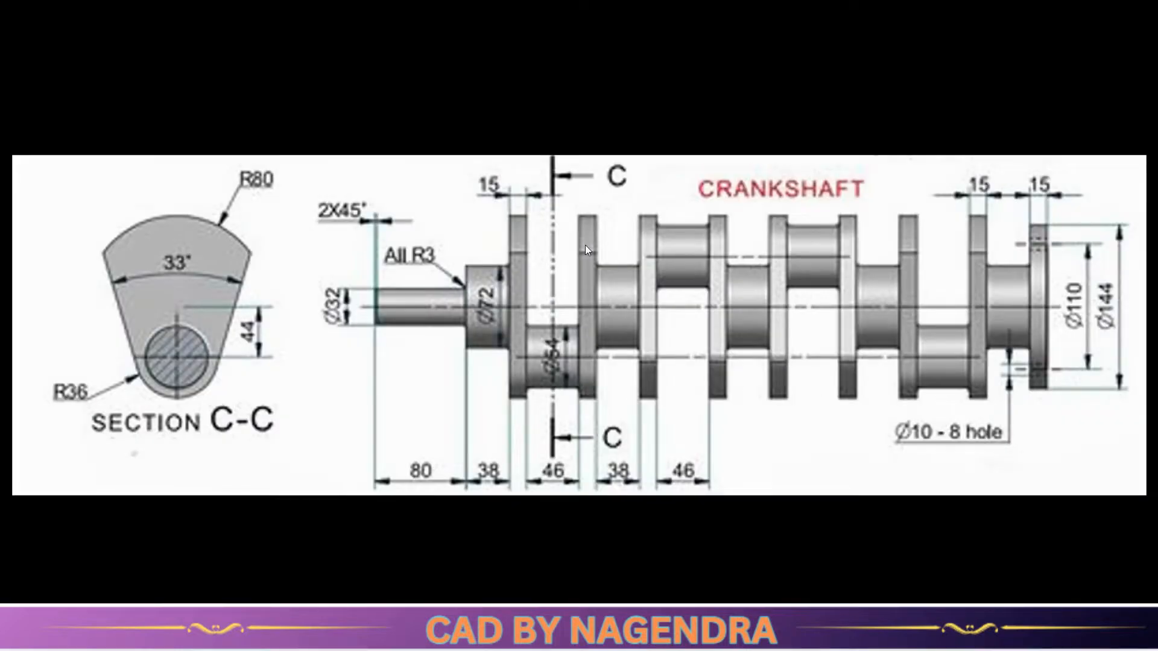
key(alt+Tab)
click(675, 452)
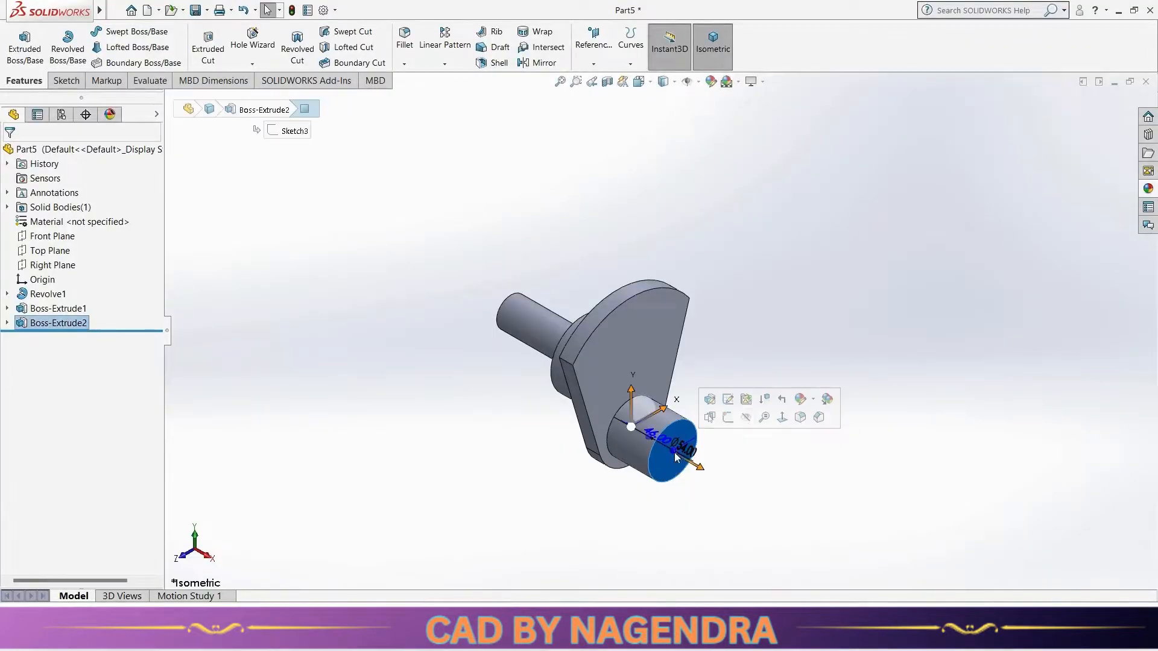
click(728, 418)
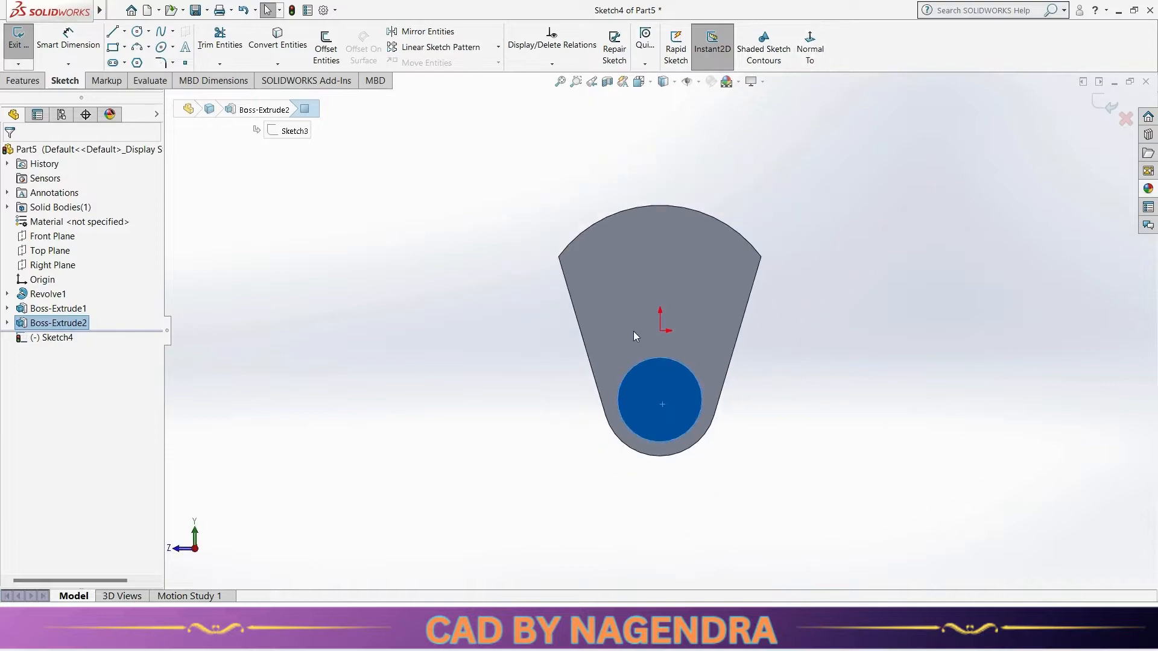
key(Escape)
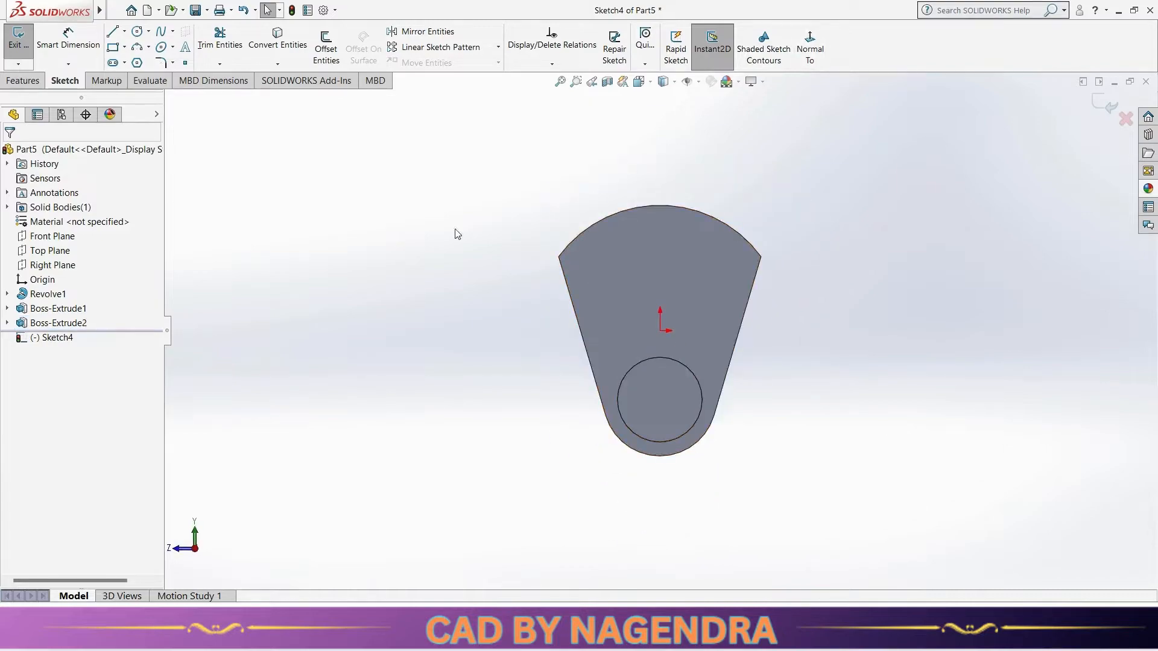
click(279, 43)
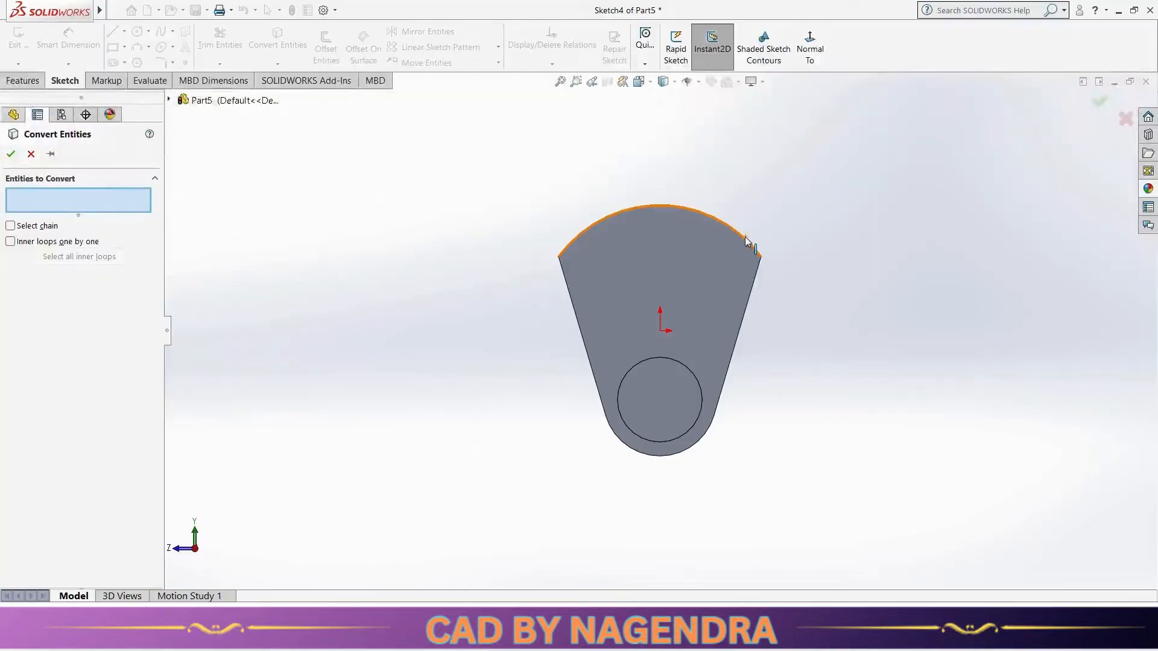
click(748, 239)
click(756, 280)
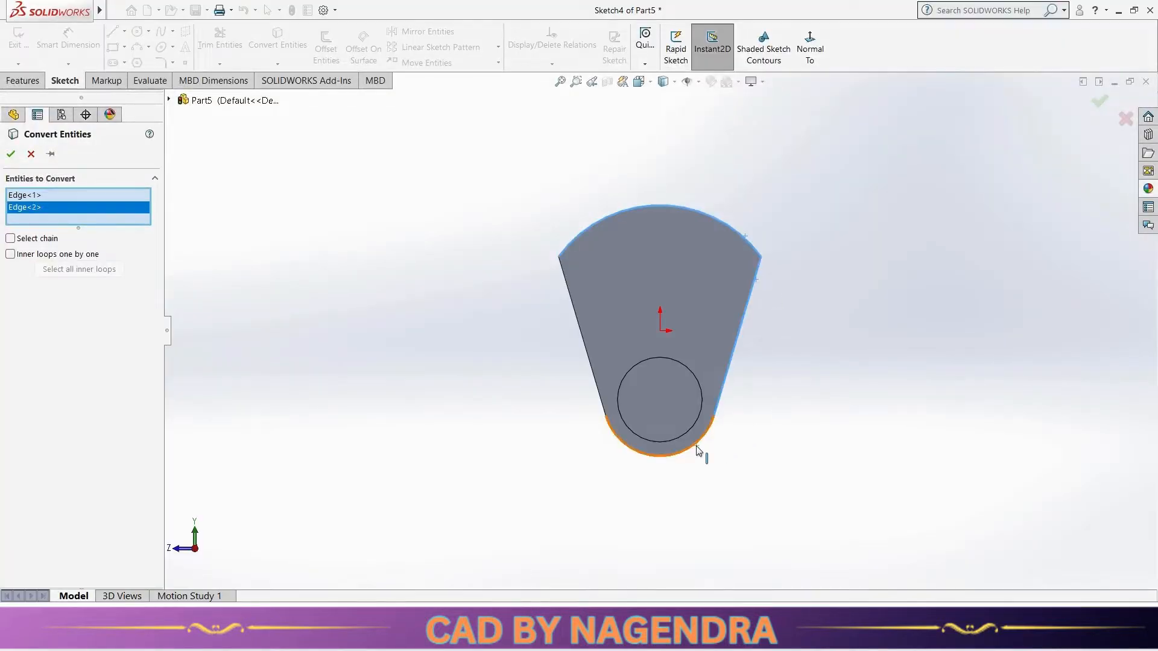
click(697, 447)
click(596, 392)
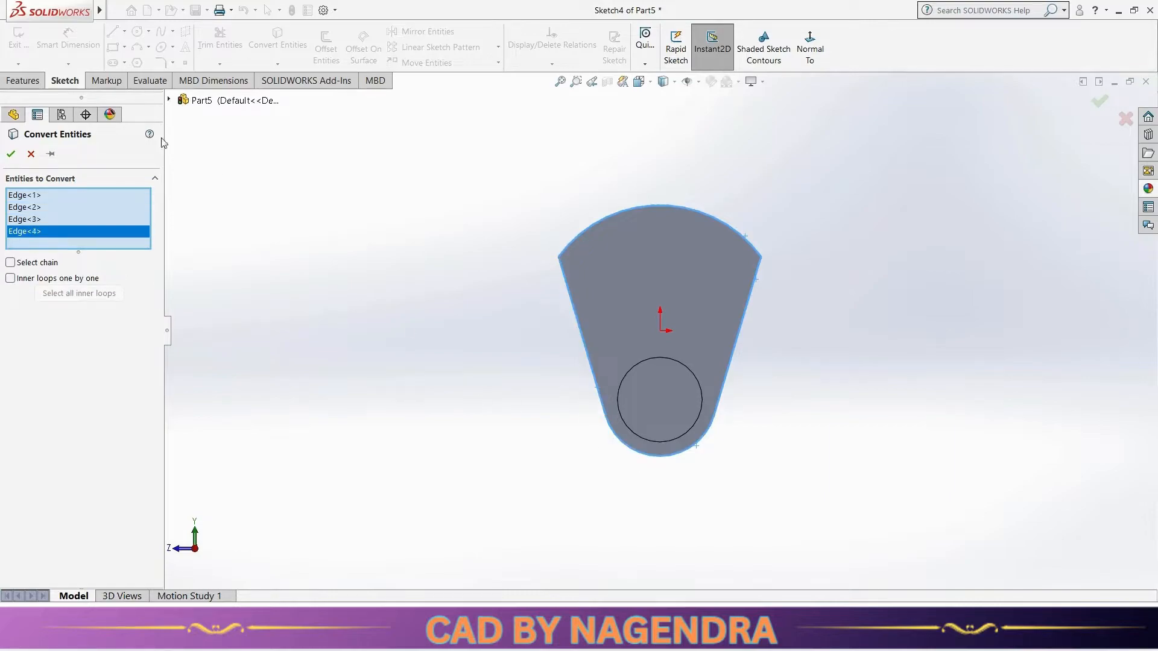
click(11, 154)
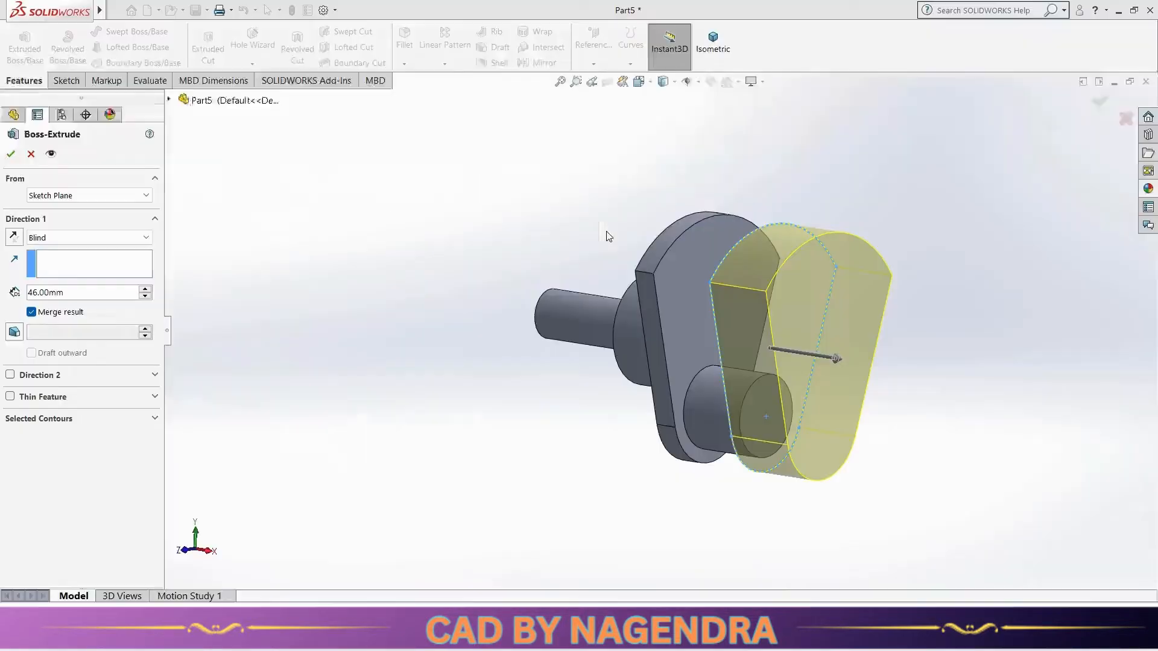
Step: Extrude the converted web outline 15 mm beyond the crankpin's end, merged with the body
double_click(85, 295)
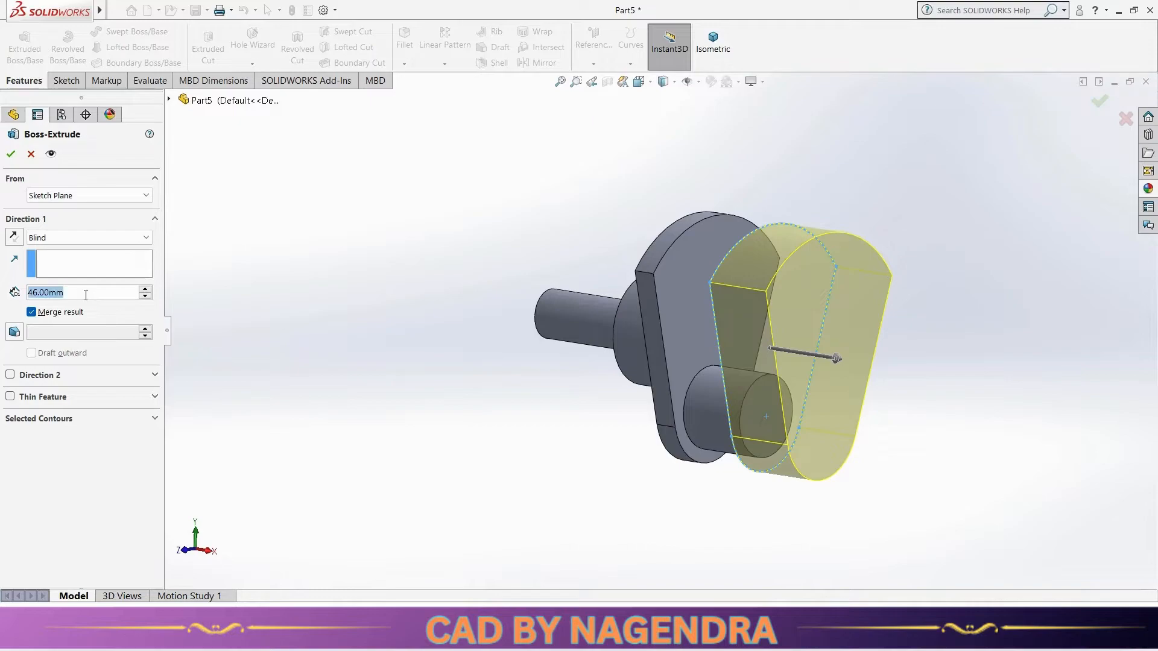
text(15)
key(Return)
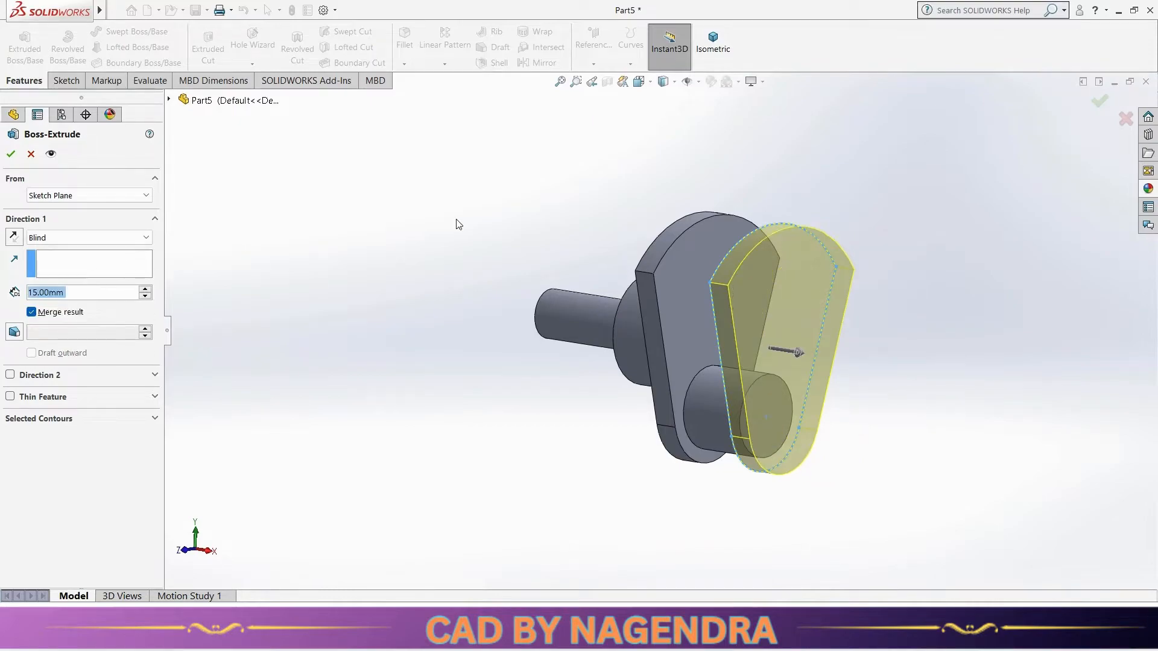
click(8, 155)
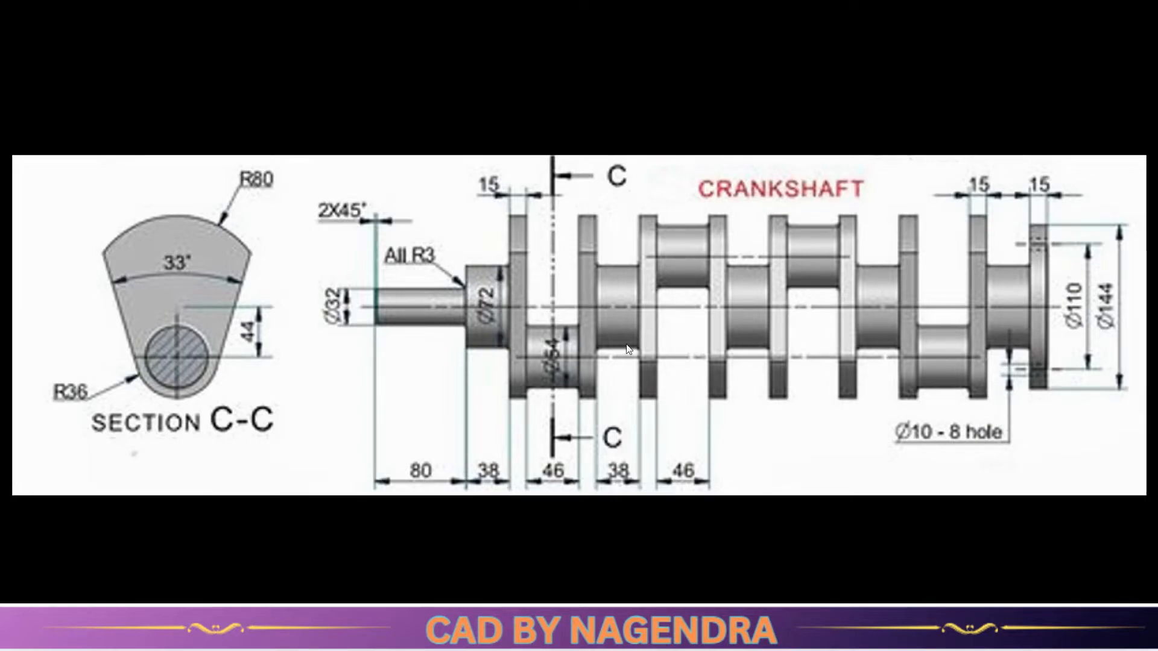
Step: Start a sketch on the second web's outer face, viewed normal to it, and set the display style to Hidden Lines Visible
key(alt+Tab)
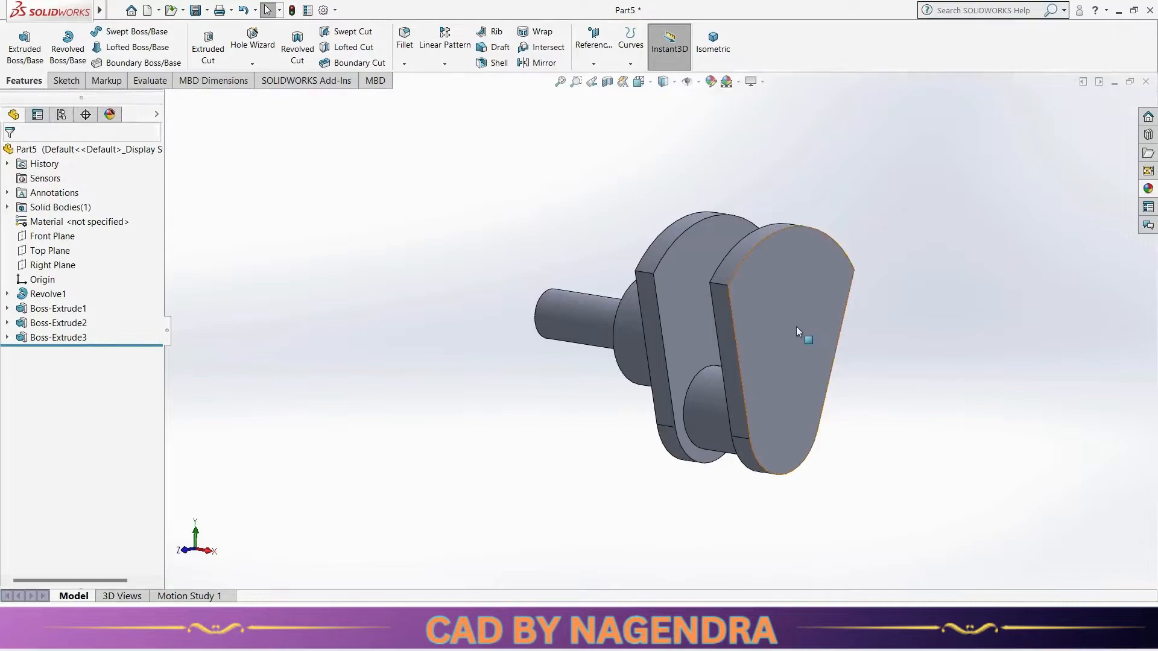
click(796, 327)
click(850, 291)
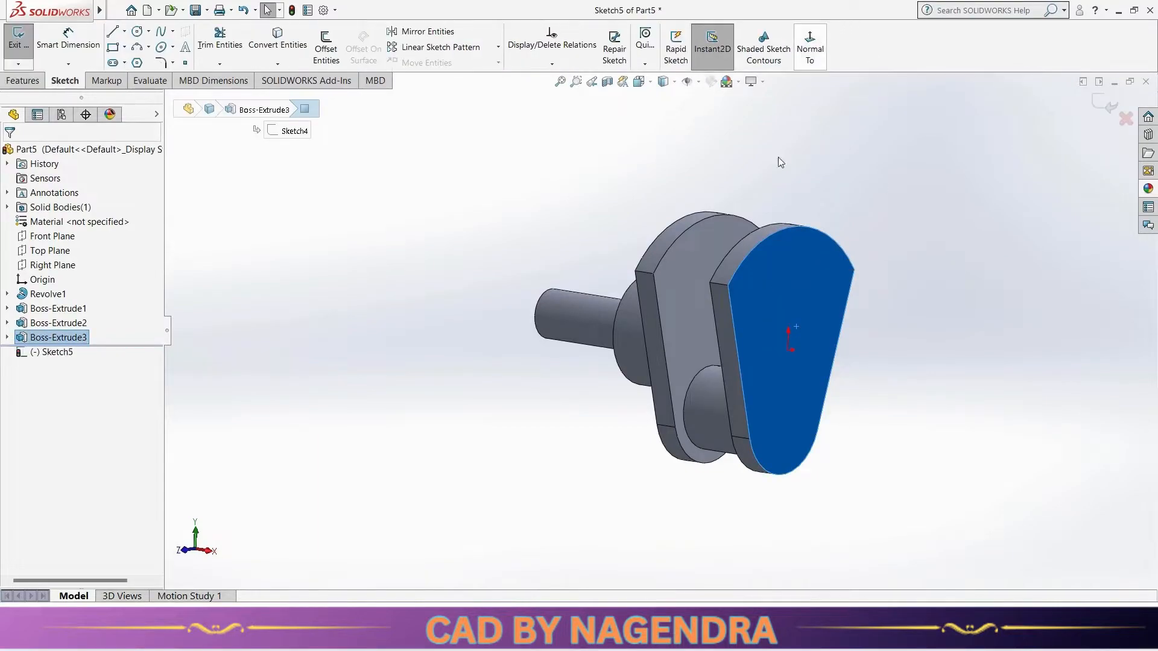
click(809, 51)
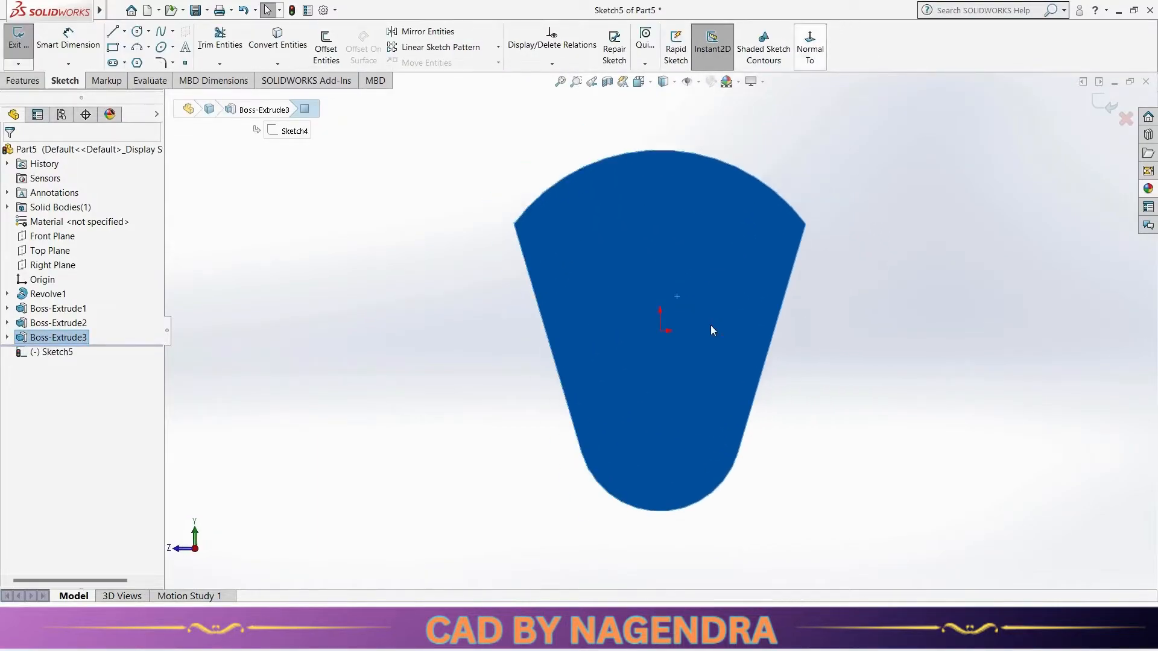
click(823, 378)
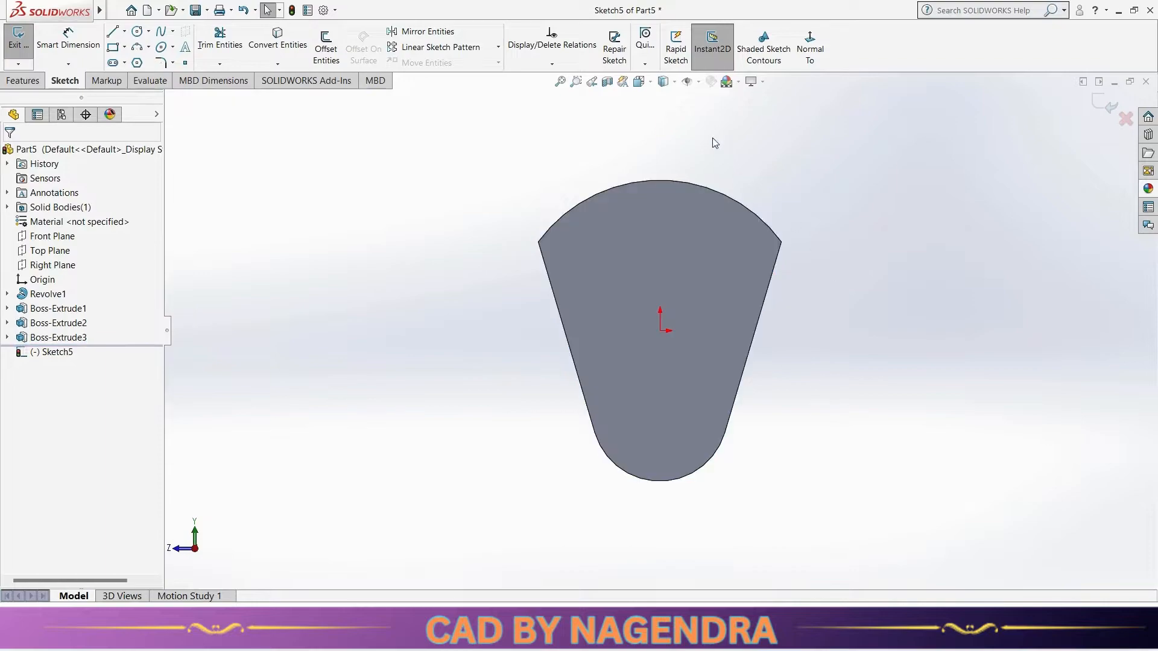
click(674, 86)
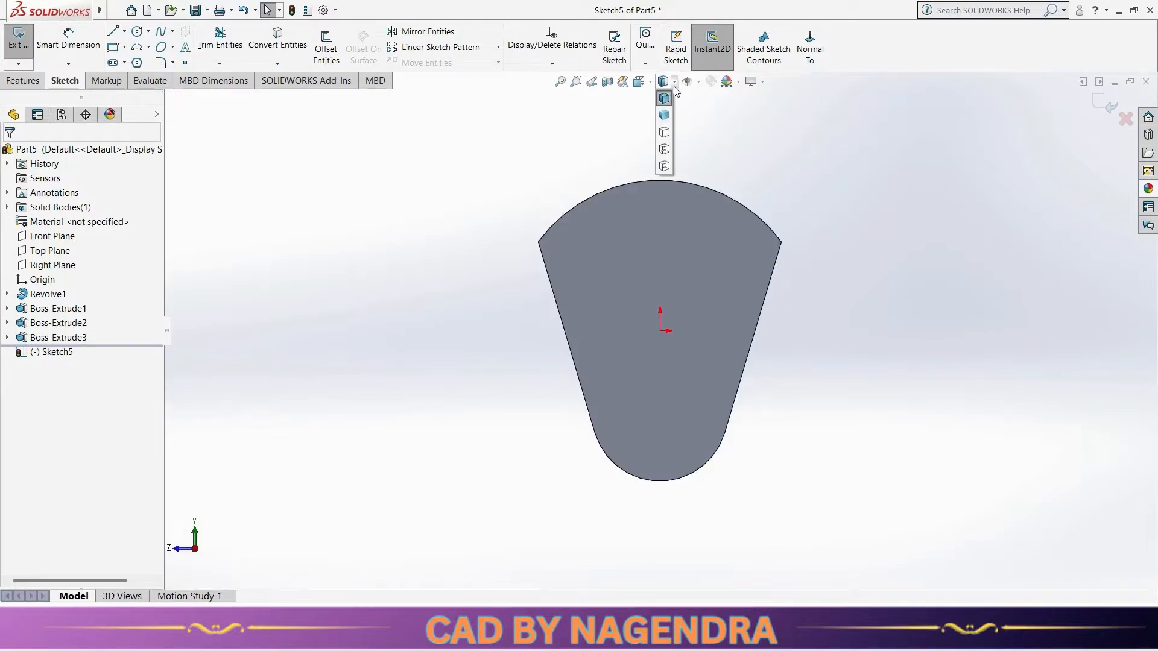
click(664, 148)
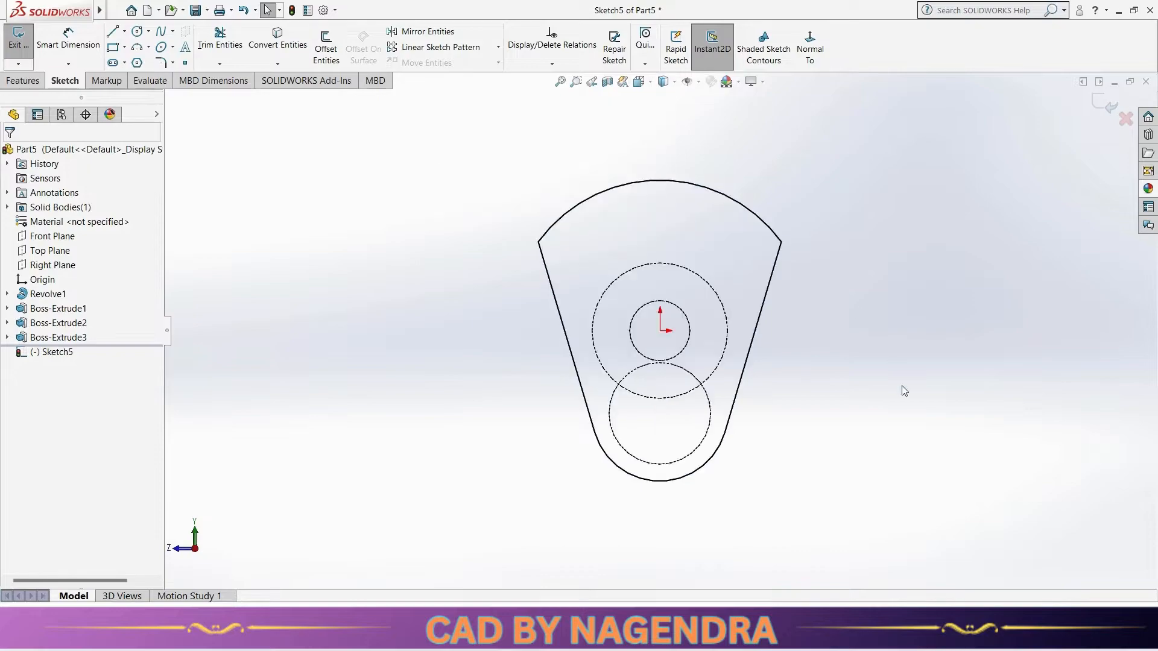
Step: Convert the larger shaft circle centred on the origin into the sketch and finish the sketch
click(278, 45)
click(699, 278)
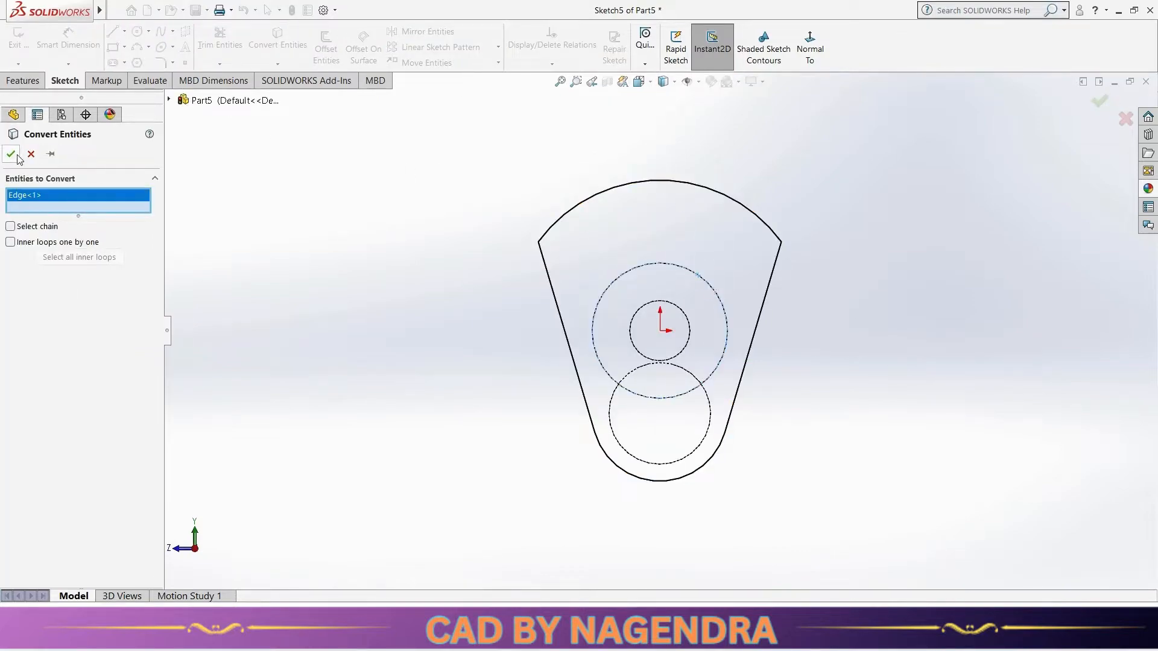
click(11, 156)
click(1105, 105)
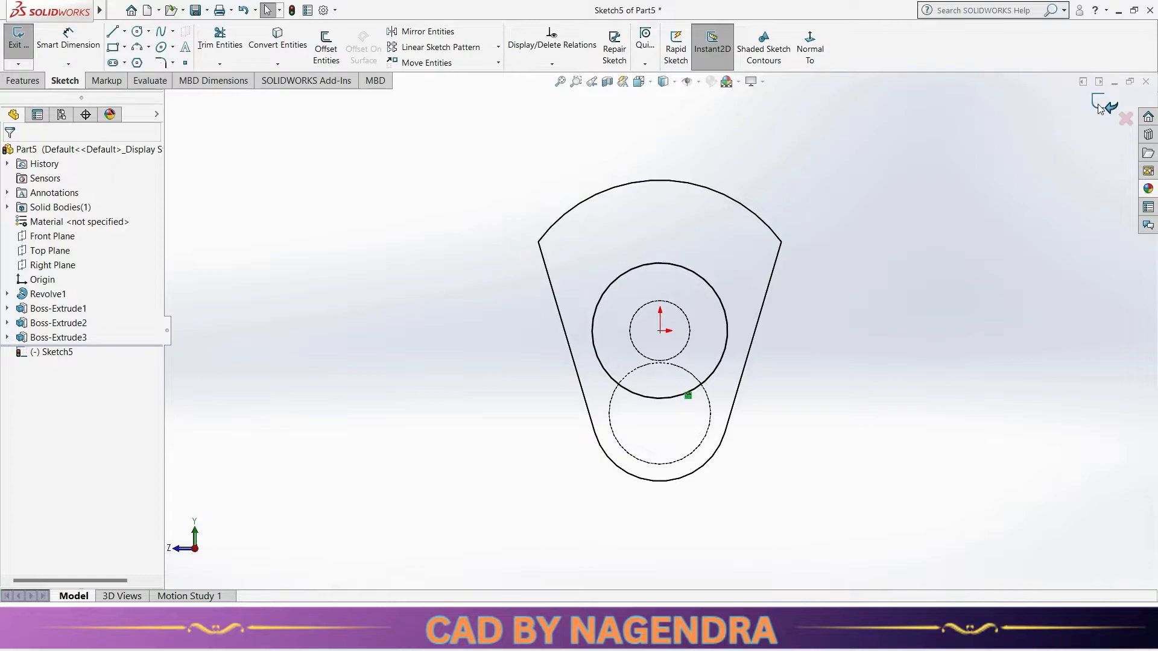
Step: Extrude the converted circle 38 mm from the second web as a main journal, merged with the body
click(18, 56)
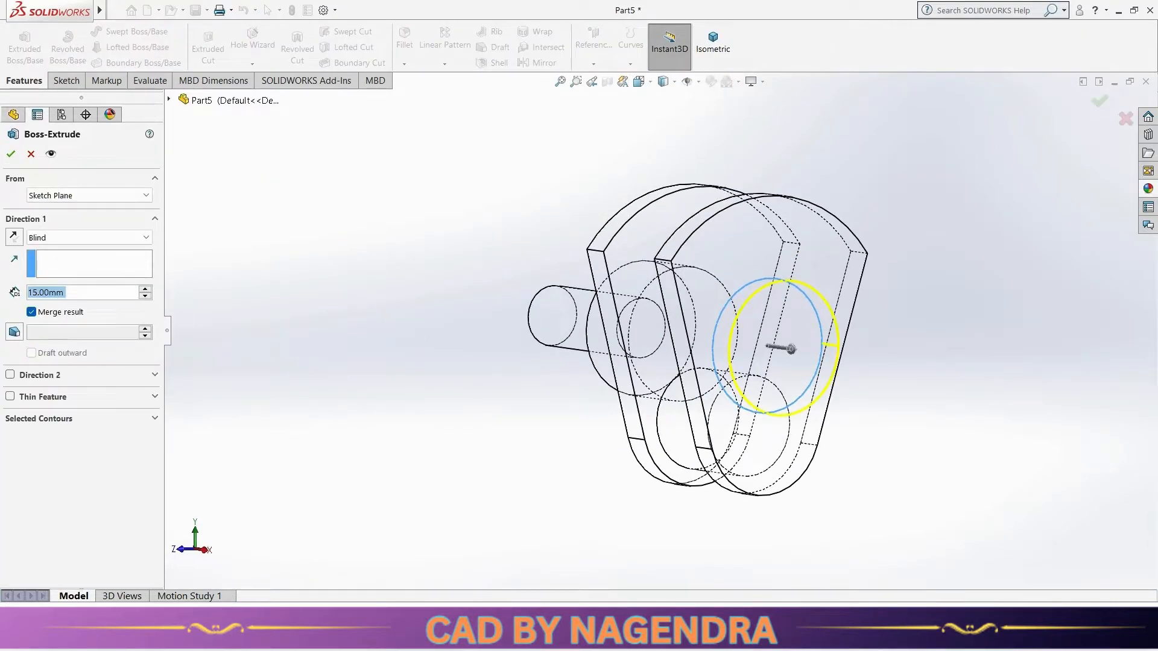
text(38)
key(Return)
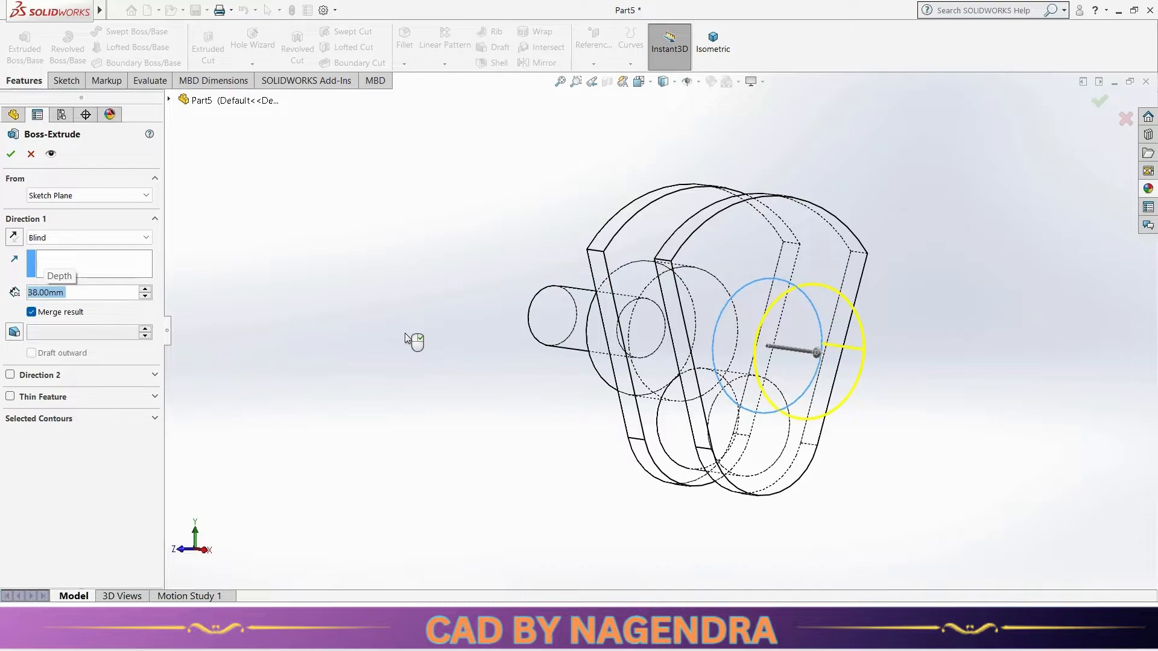
click(11, 156)
Step: Start a sketch on the new main journal's end face and convert the web's four outer edges into it
mouse_move(476, 386)
middle_down()
mouse_move(559, 407)
mouse_move(523, 409)
middle_up()
key(alt+Tab)
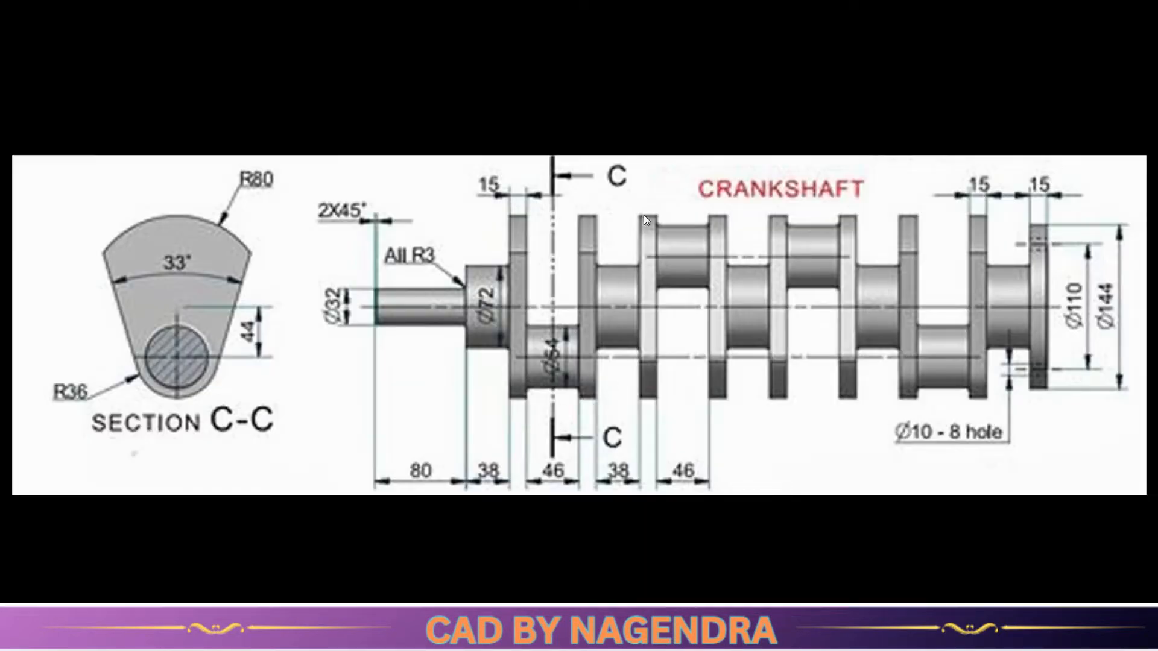
key(alt+Tab)
mouse_move(776, 362)
middle_down()
mouse_move(941, 389)
mouse_move(849, 375)
middle_up()
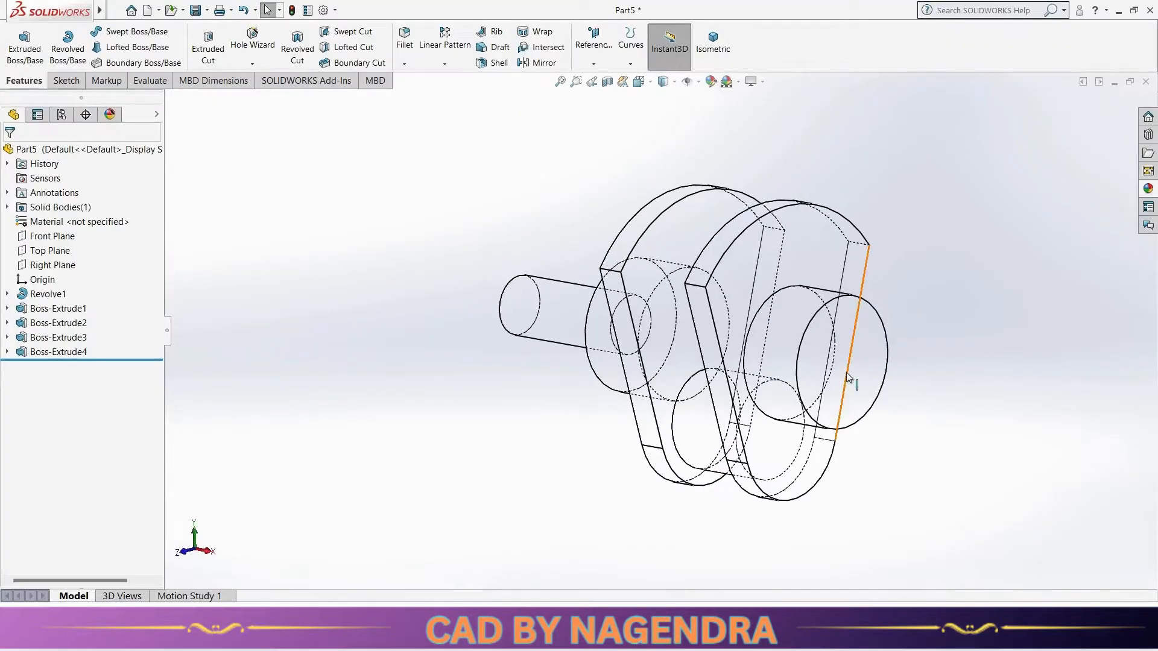
click(881, 376)
click(929, 339)
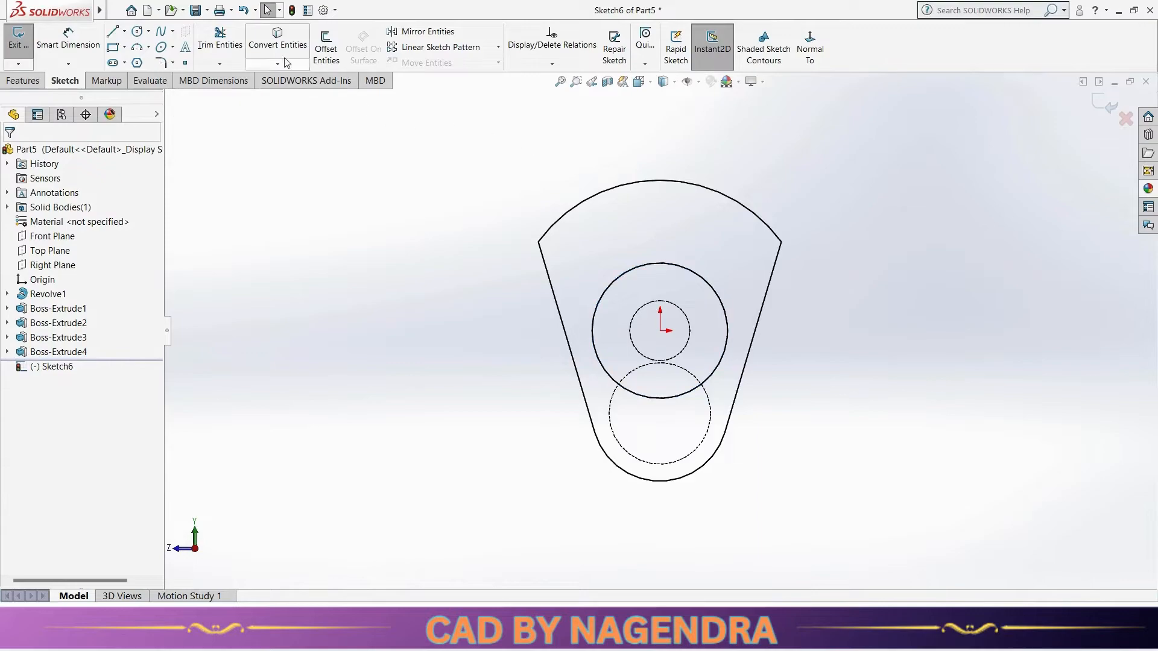
click(278, 39)
click(700, 186)
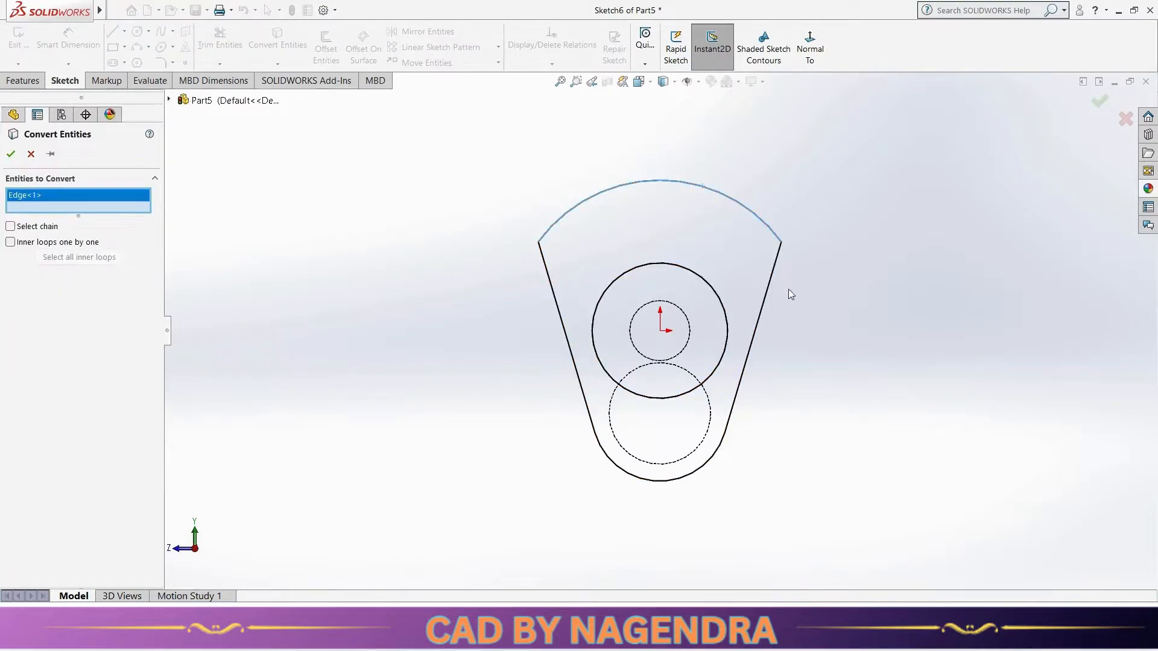
click(768, 303)
click(708, 470)
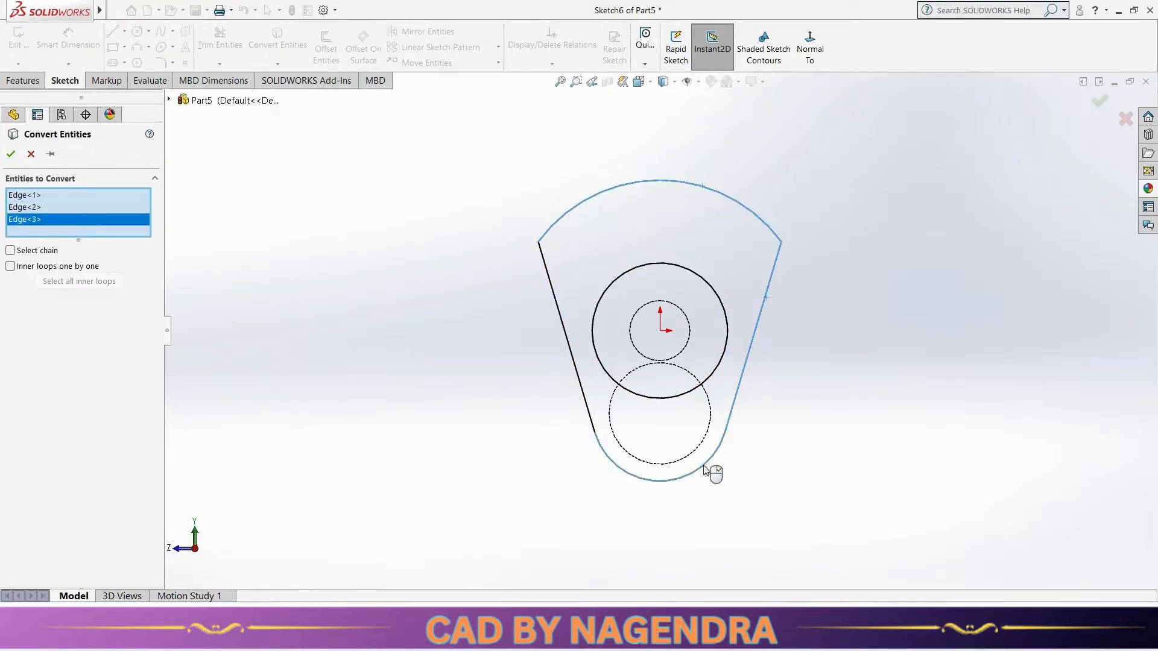
click(588, 414)
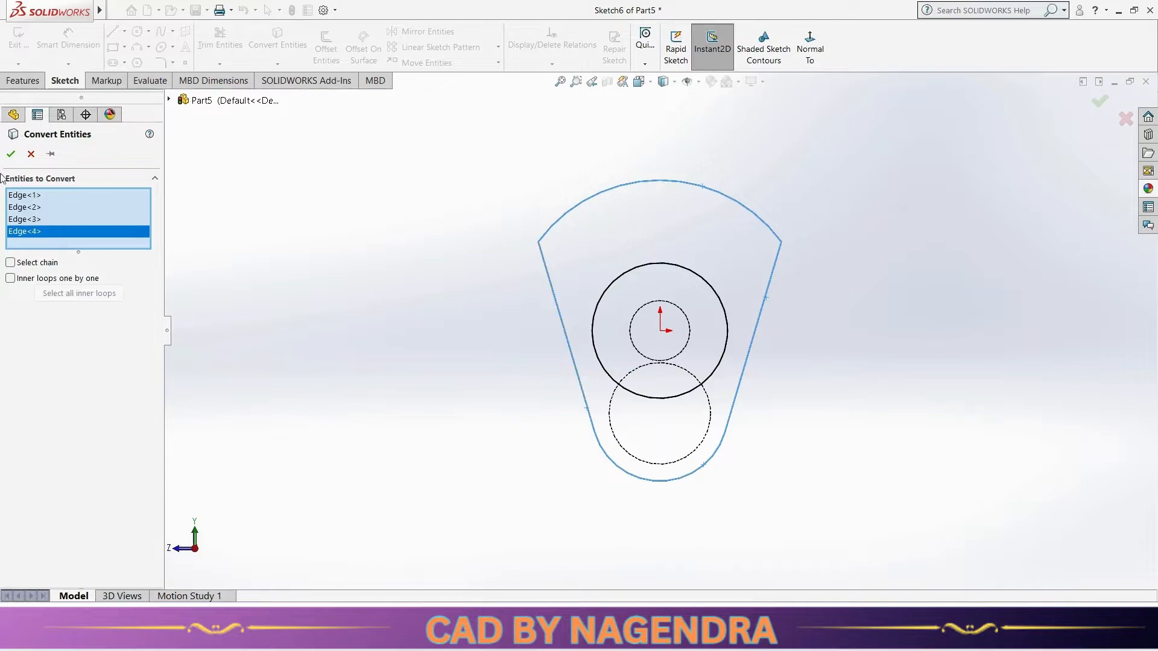
click(11, 155)
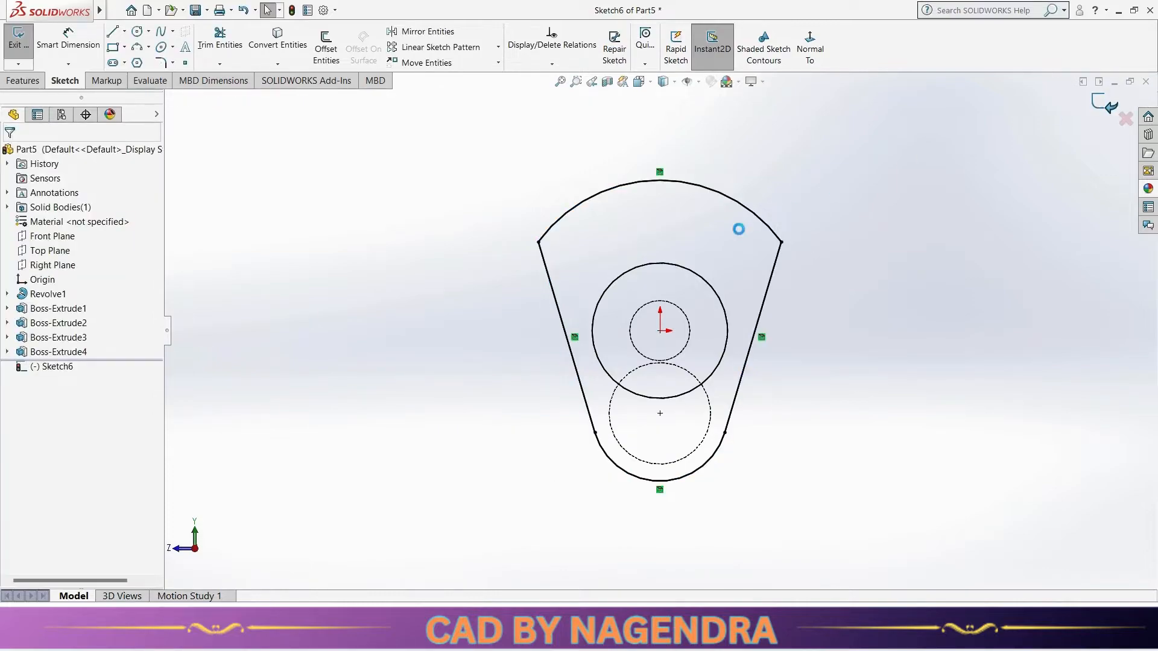
Step: Extrude the converted web outline 15 mm outward from the main journal's end face, merged with the body
click(25, 49)
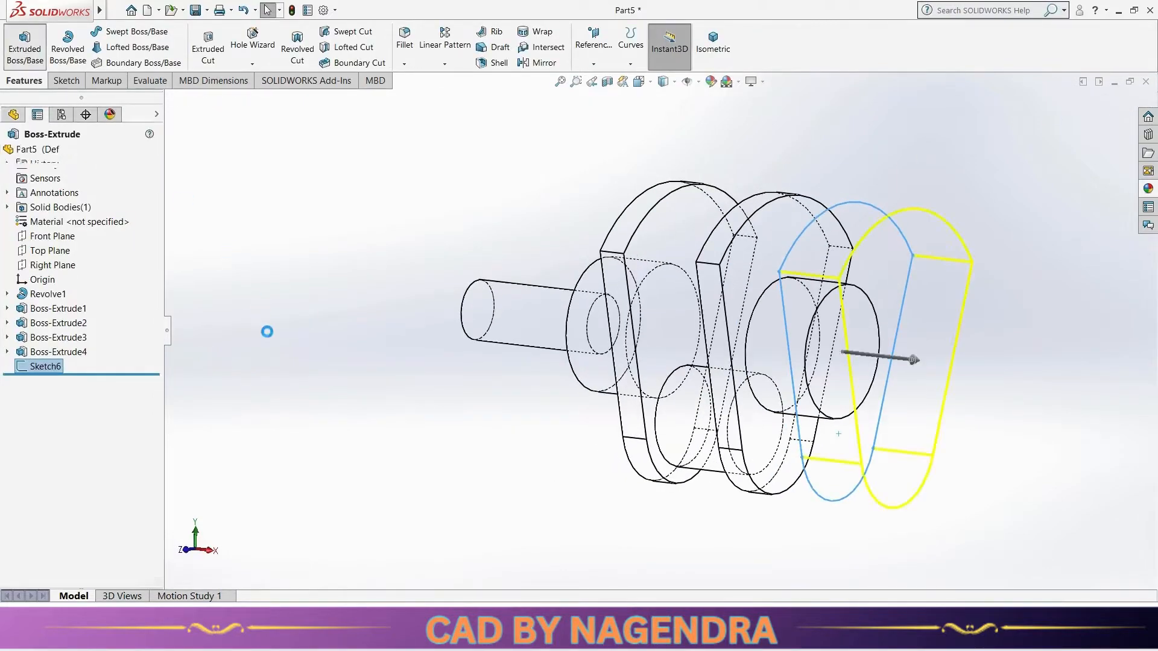
text(15)
key(Return)
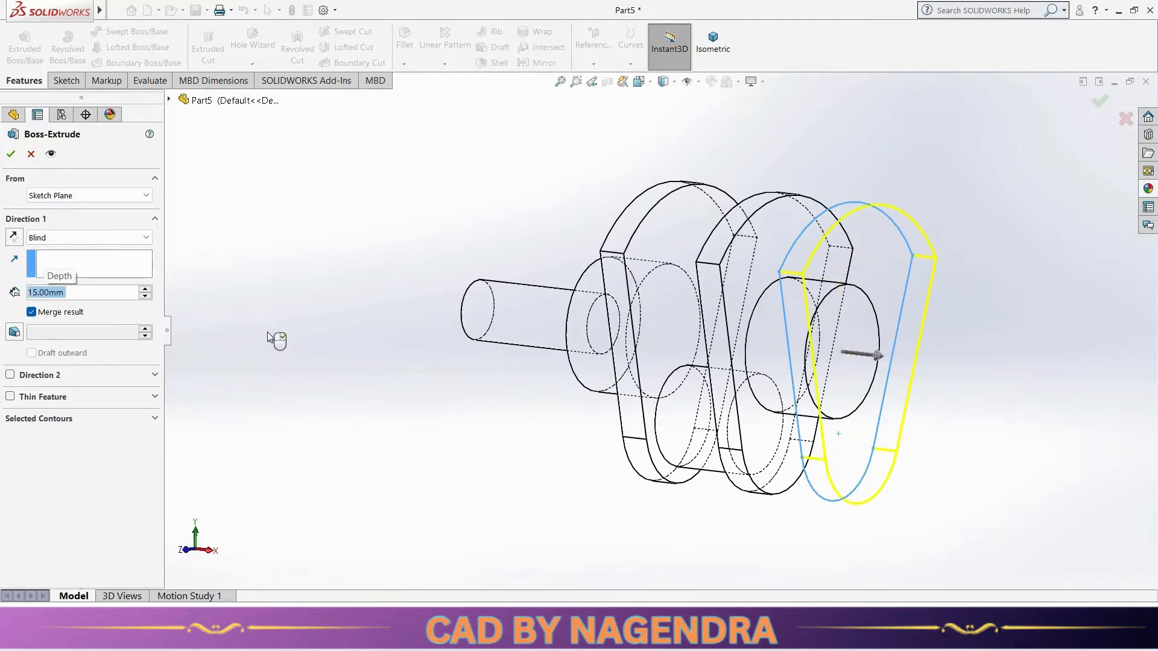
click(12, 155)
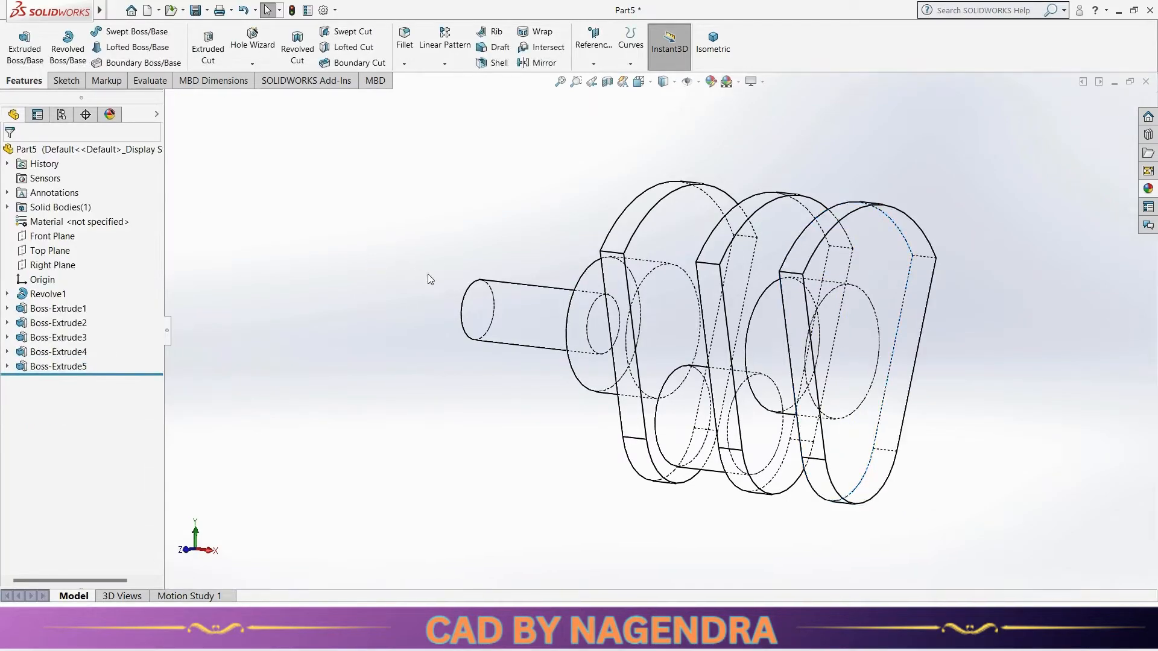
Step: Delete the newest web extrusion and its leftover web outline sketch
middle_drag(426, 277, 468, 294)
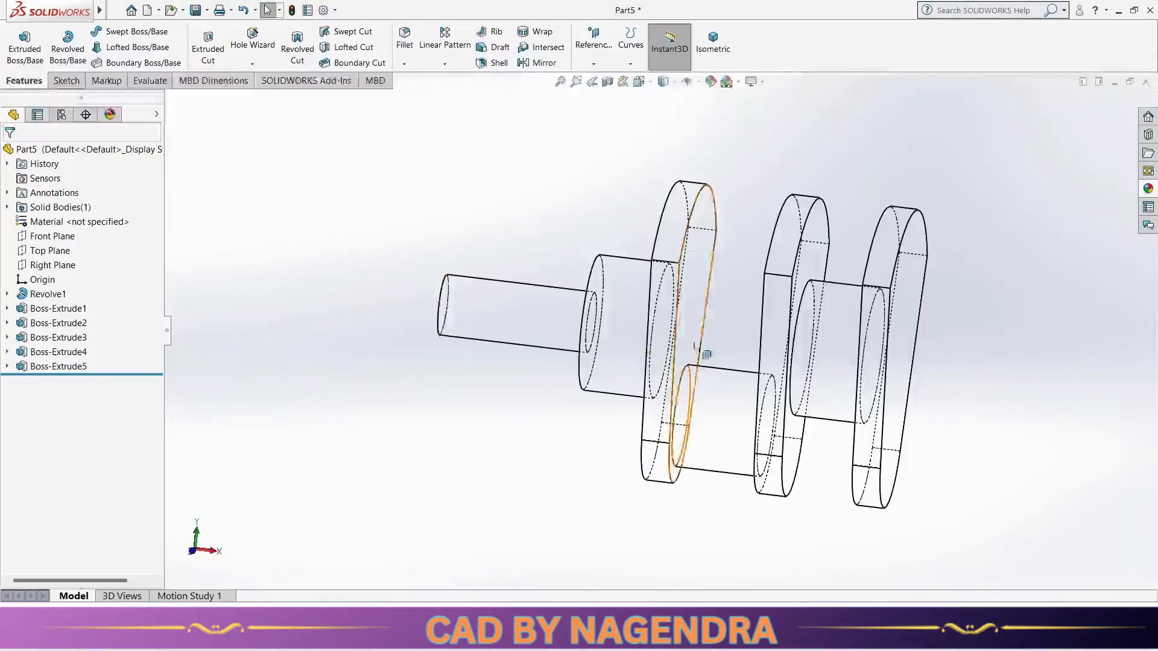
middle_drag(701, 354, 814, 346)
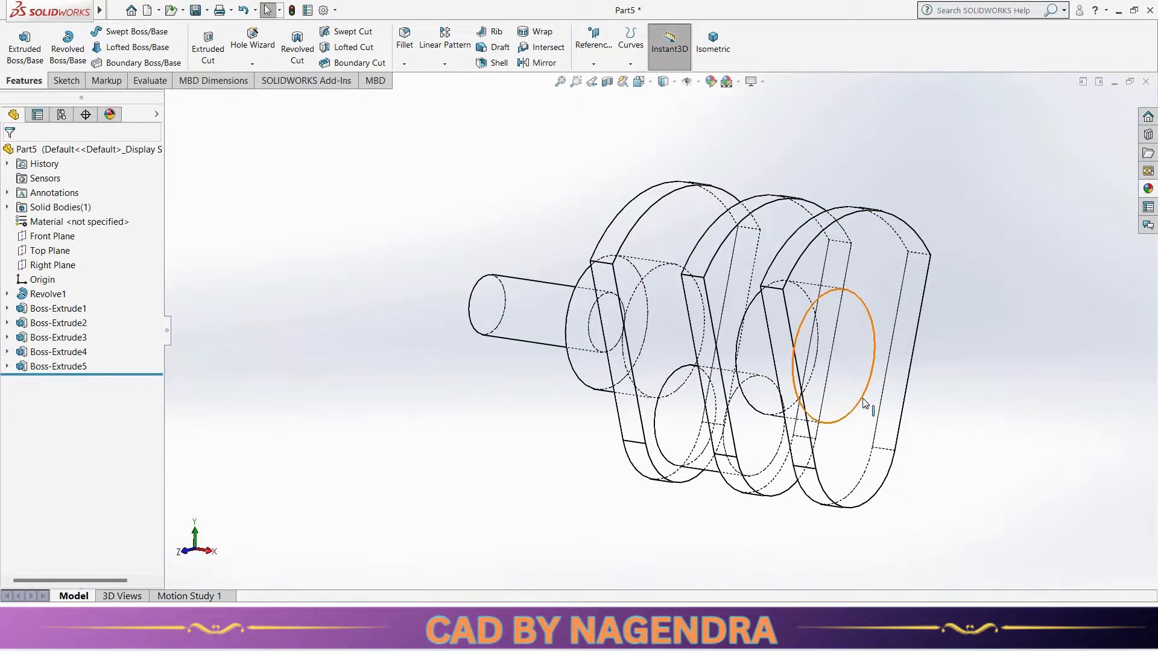
right_click(59, 366)
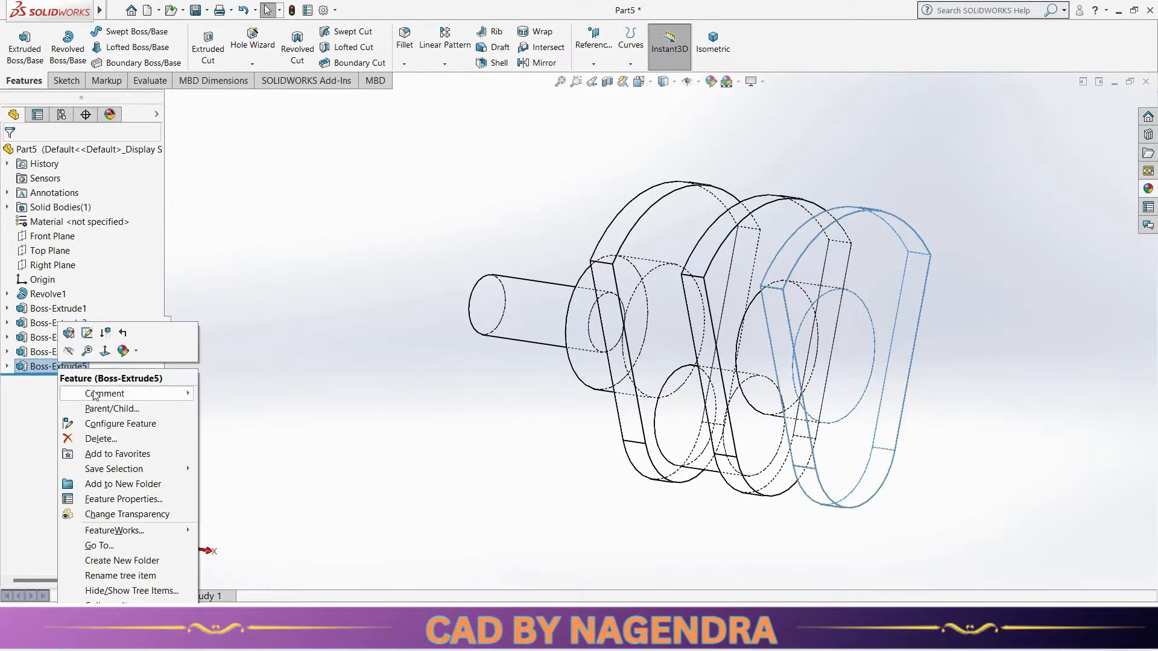
click(101, 439)
click(666, 235)
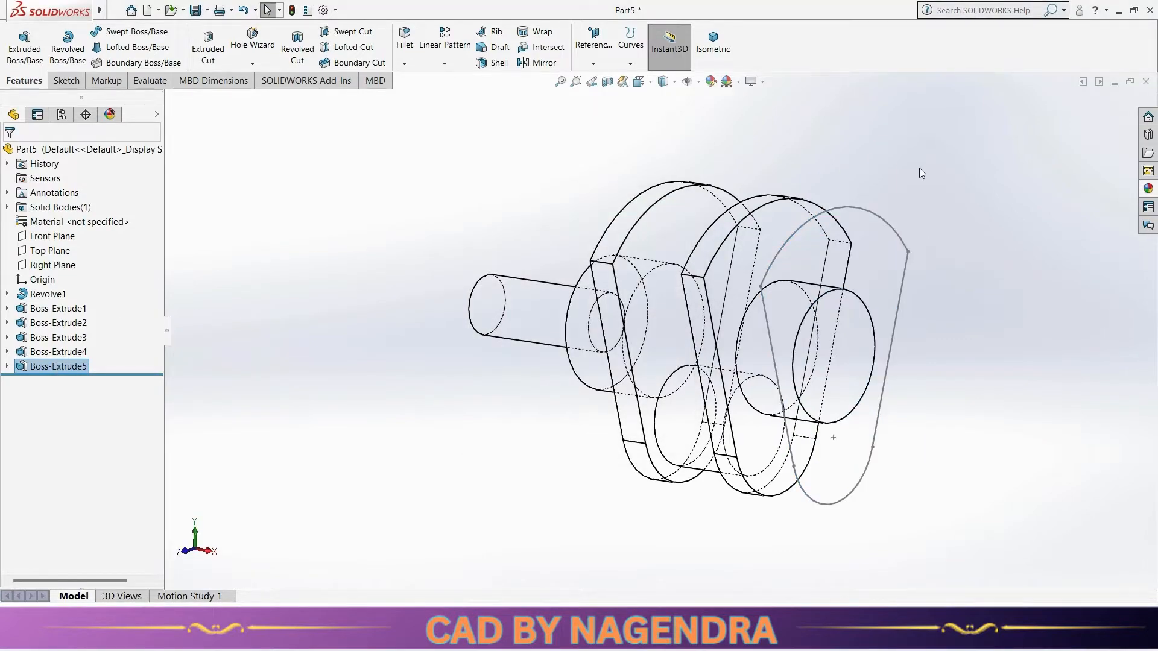
right_click(885, 223)
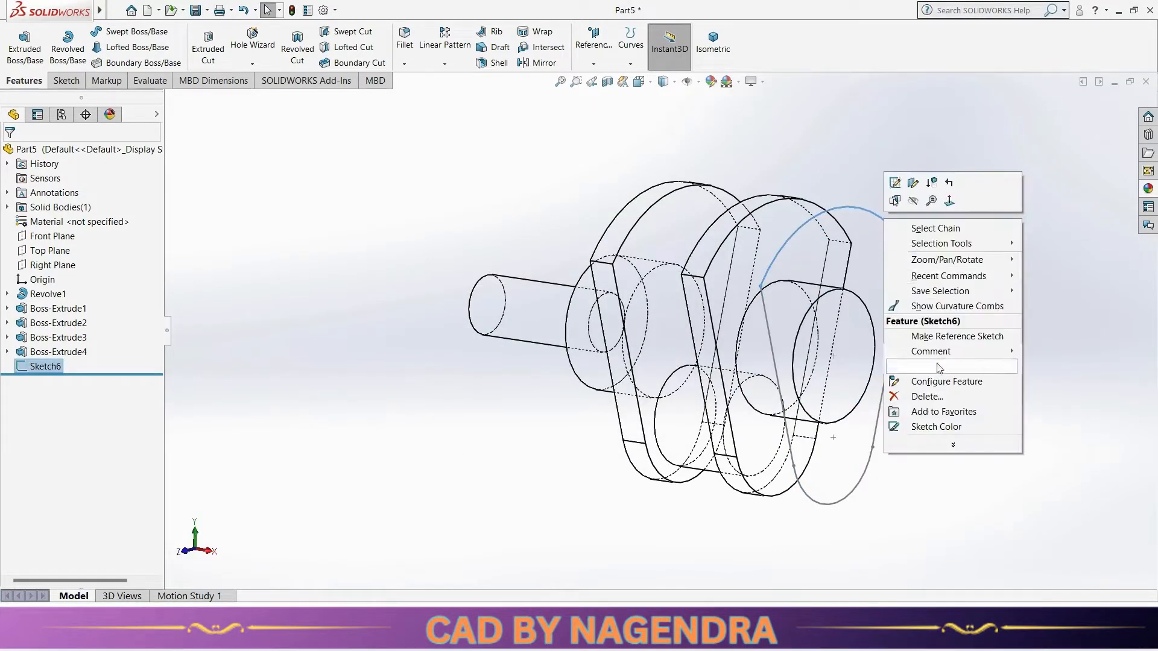
click(920, 392)
click(667, 237)
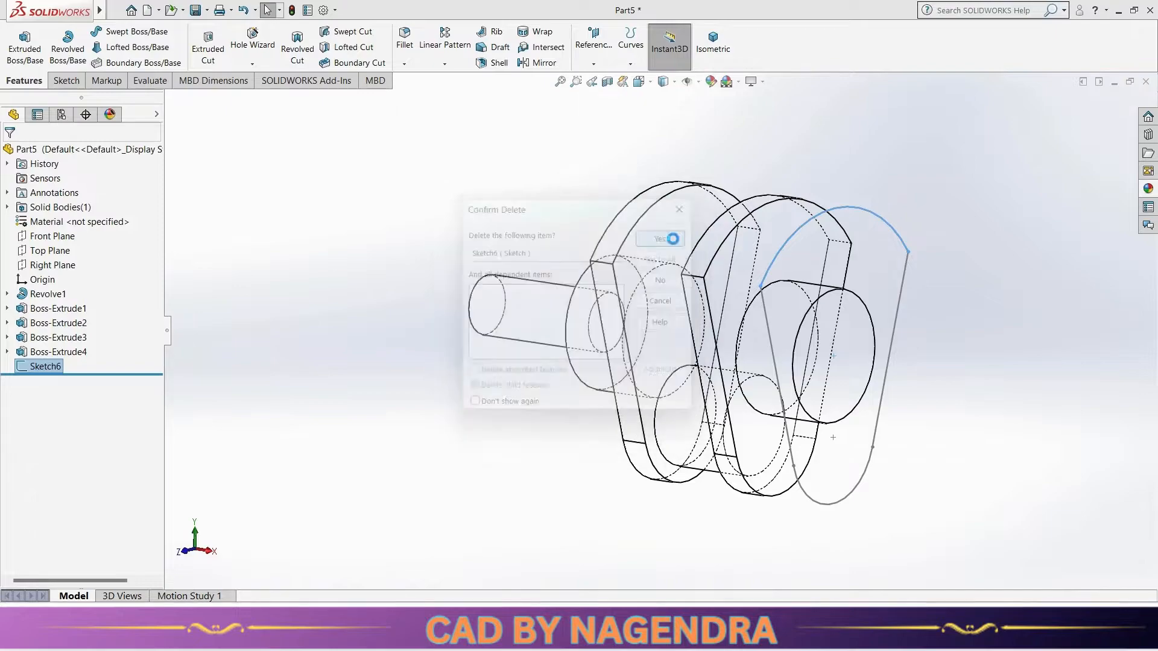
Step: Set the display style to Shaded With Edges and start a sketch on the outer end face of the last main journal
click(674, 84)
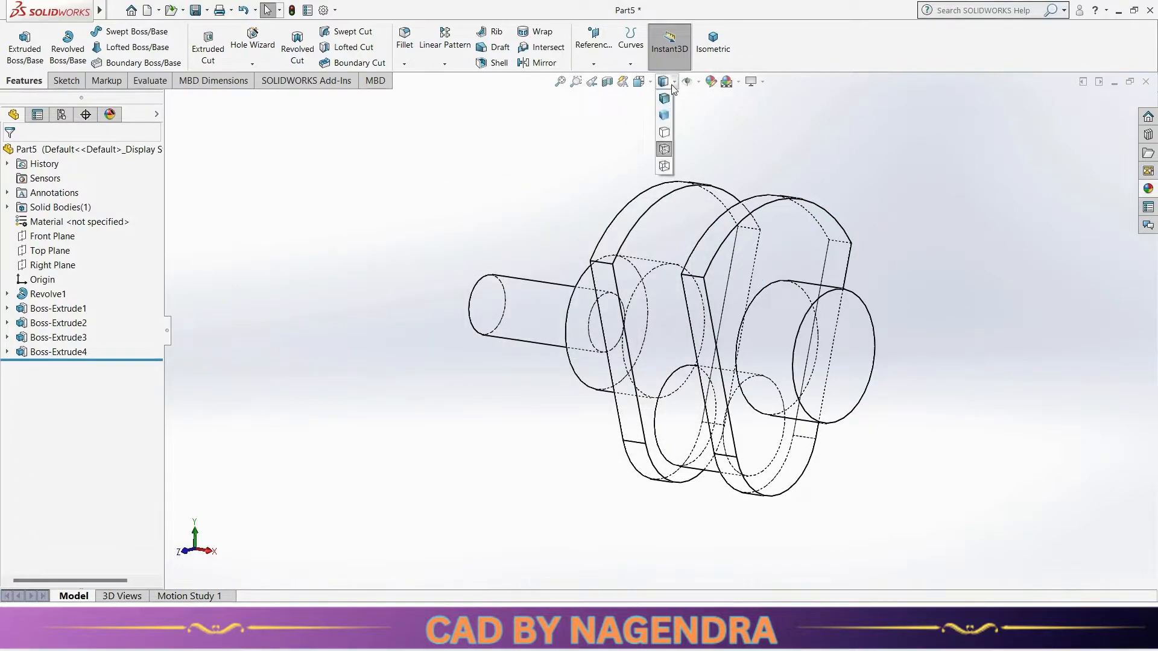
click(665, 94)
middle_drag(679, 262, 813, 334)
click(791, 346)
click(844, 312)
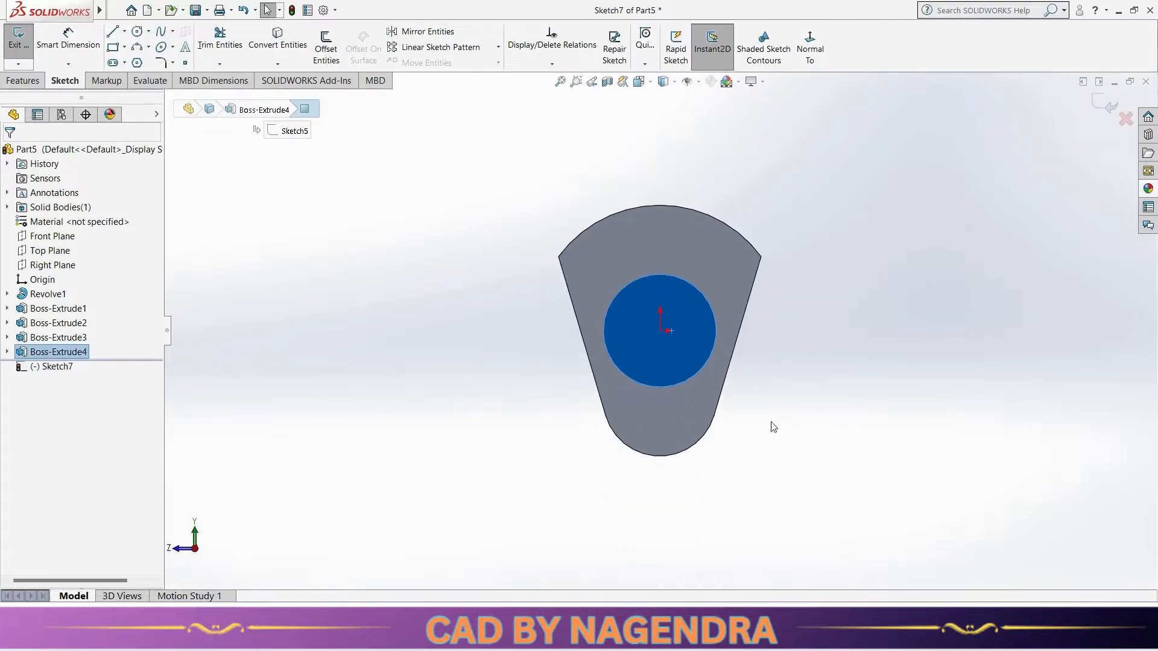
click(882, 355)
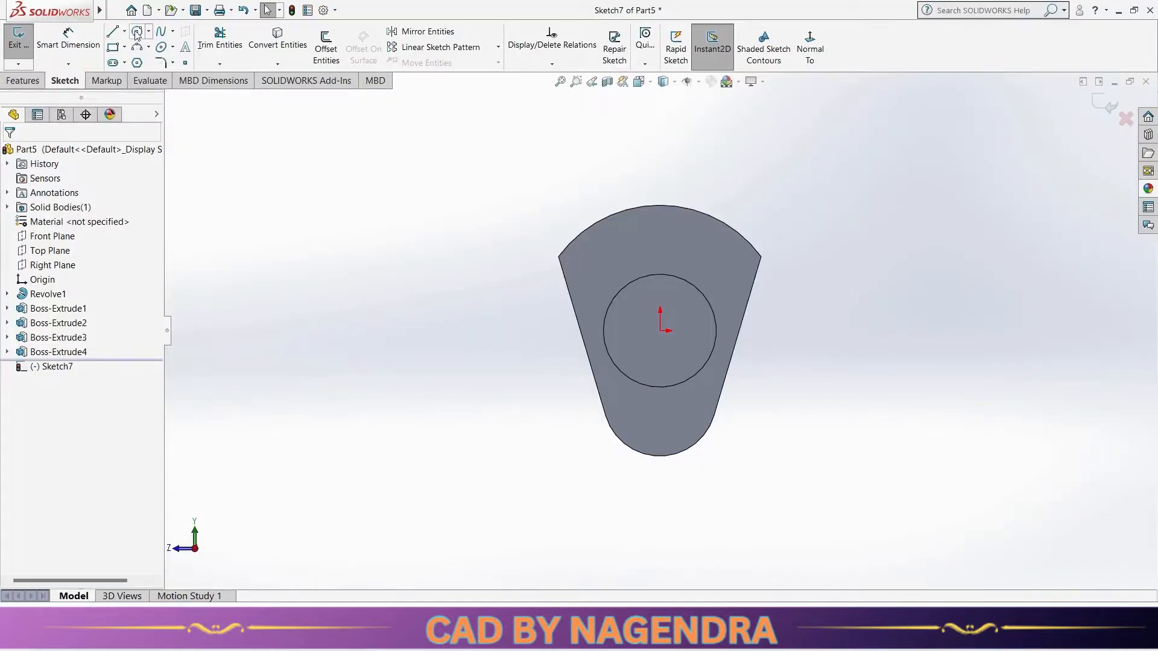
Step: Sketch a circle of about 44.6 mm radius above the origin and align its centre vertically with the origin
click(137, 30)
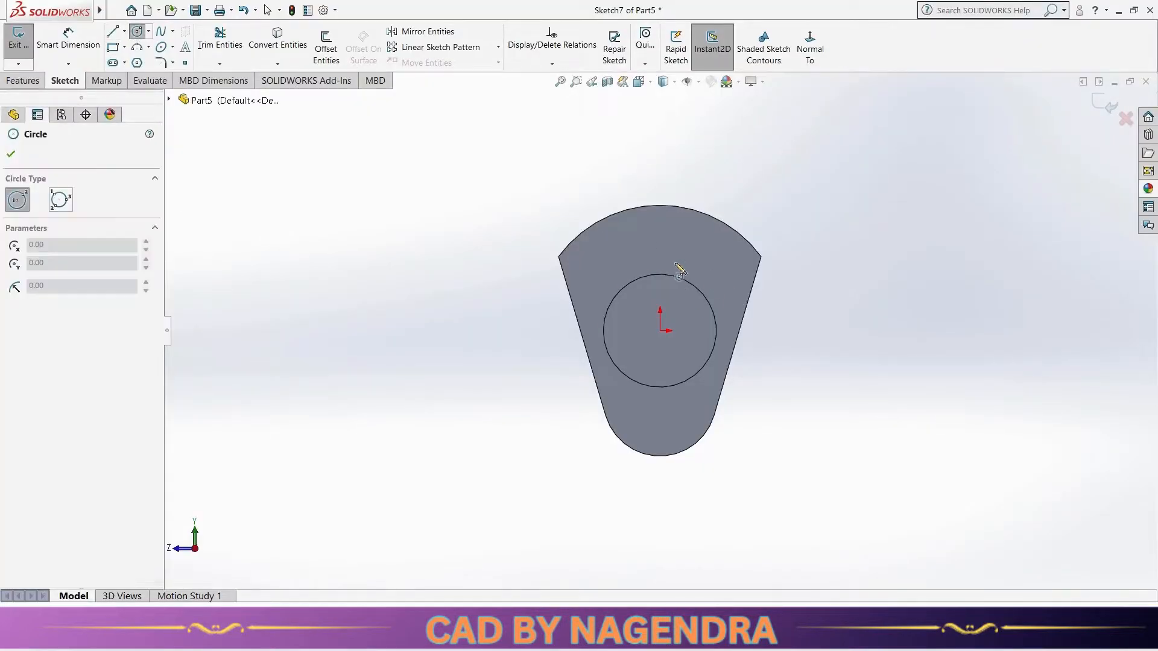
click(660, 244)
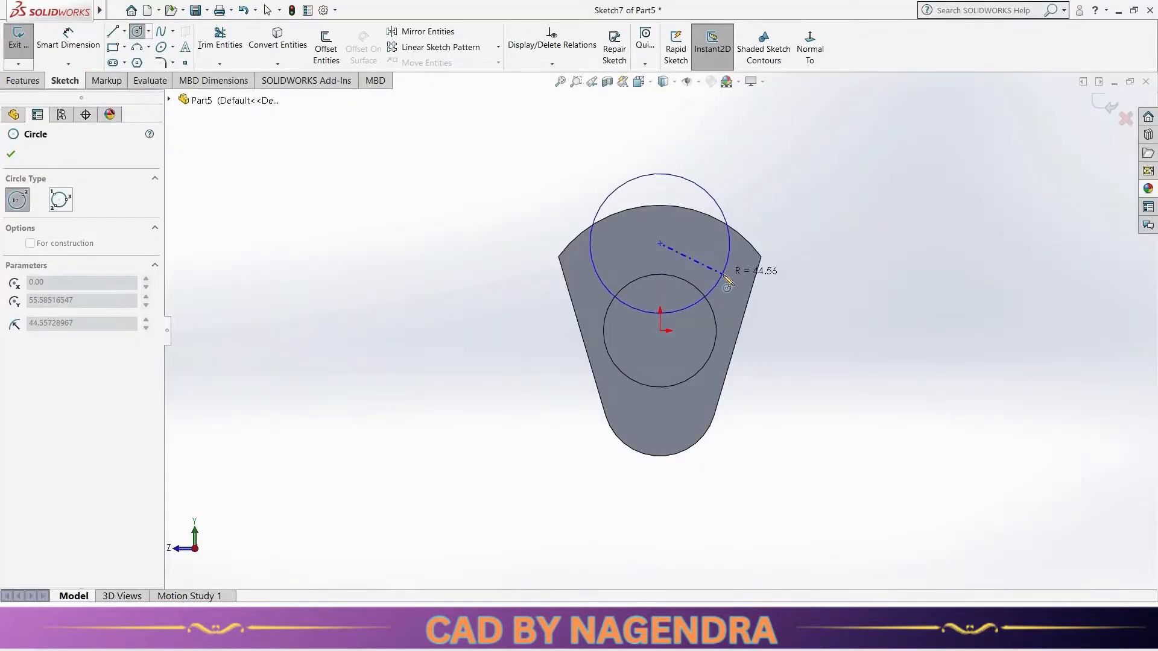
click(730, 260)
key(Escape)
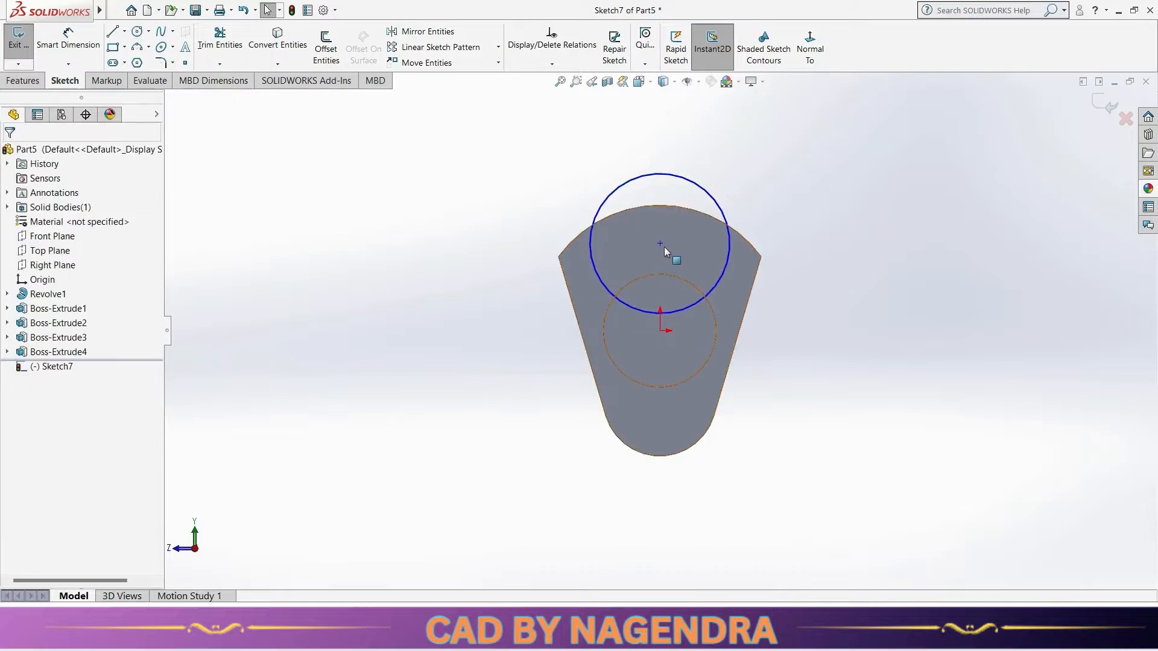
click(660, 244)
ctrl+click(659, 331)
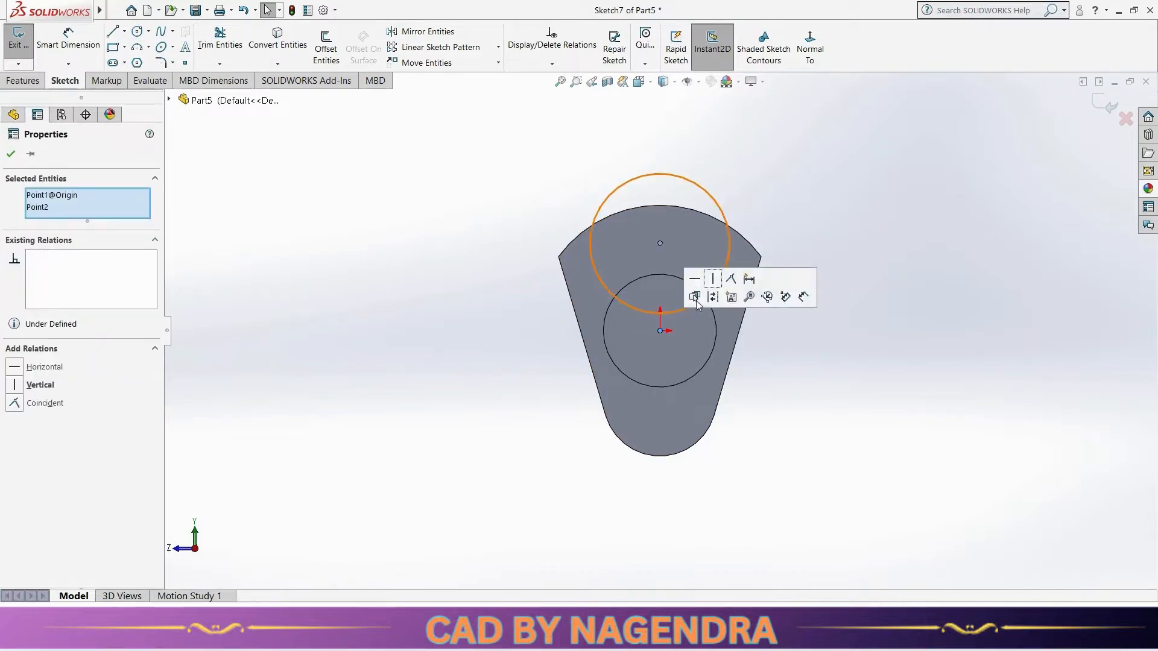
click(713, 279)
click(783, 406)
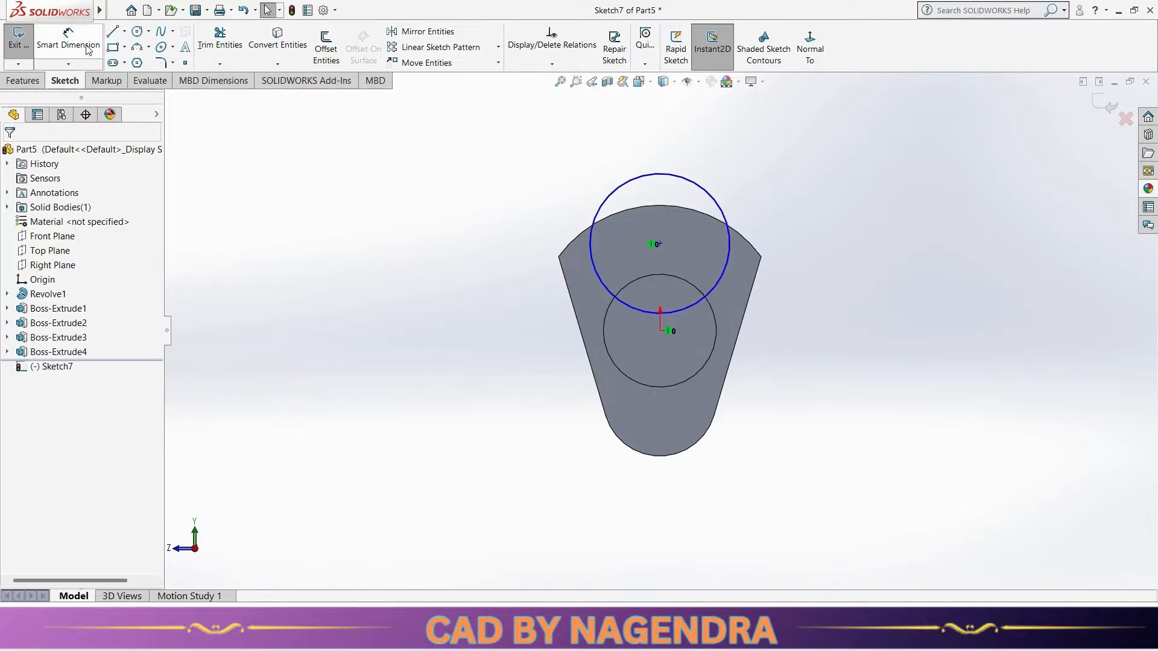
Step: Dimension the vertical distance between the circle's centre and the origin as 44 mm
click(68, 42)
click(660, 243)
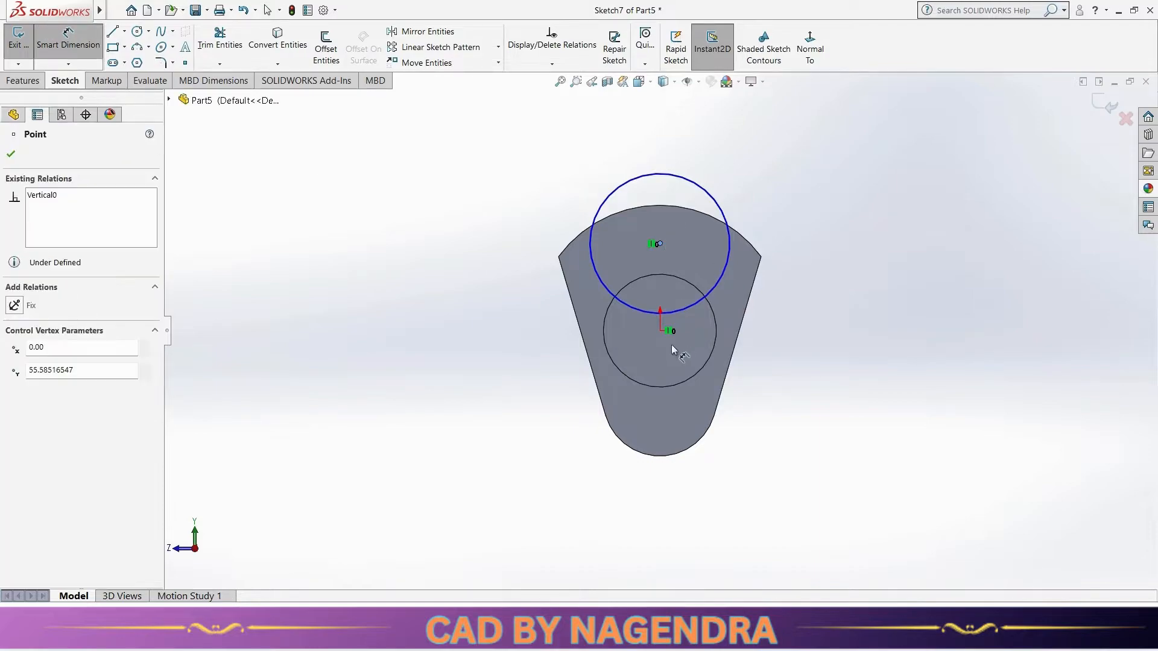
click(660, 330)
click(799, 309)
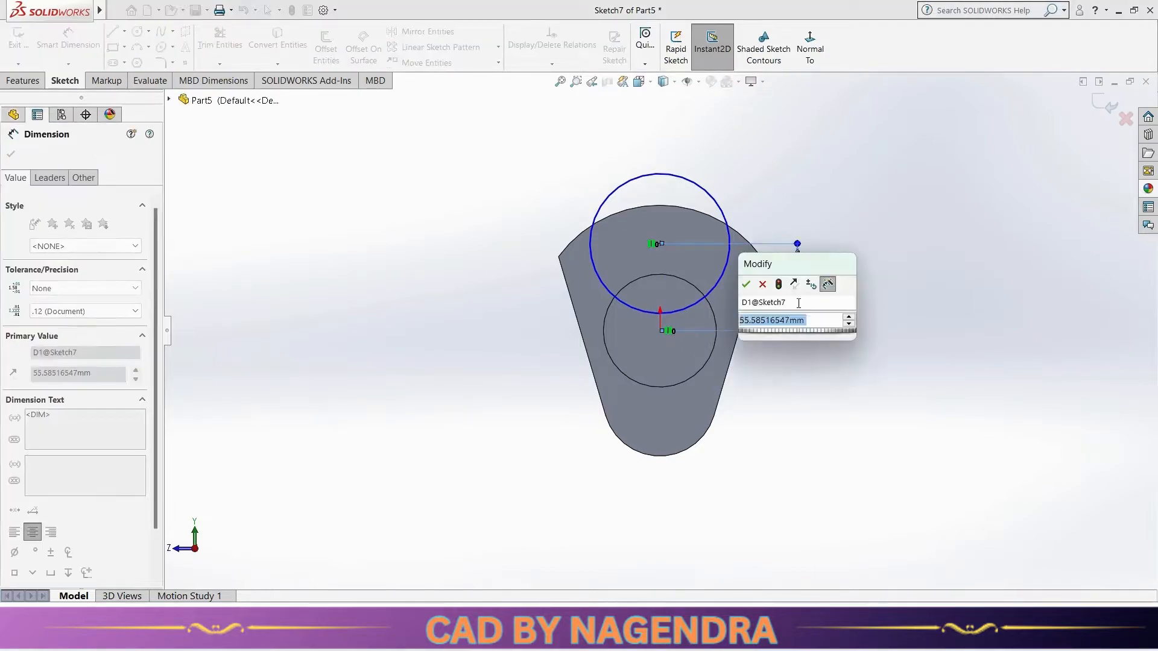
text(44)
key(Return)
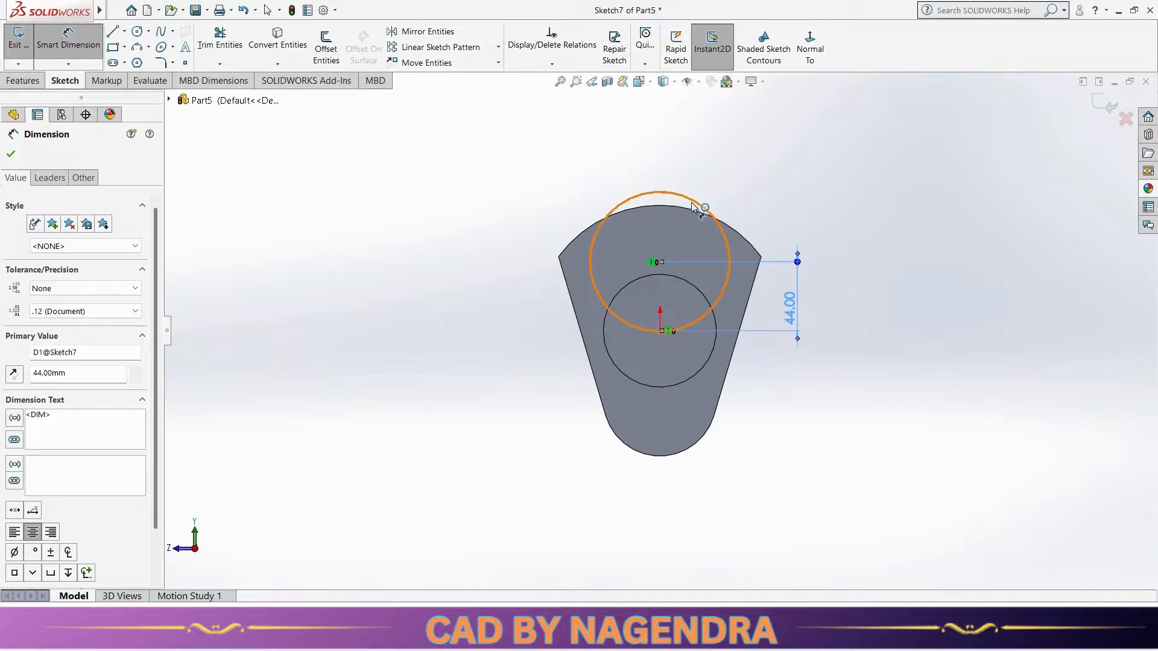
Step: Dimension the circle's diameter as 36*2 mm and display the dimension as a radius
click(698, 203)
click(751, 145)
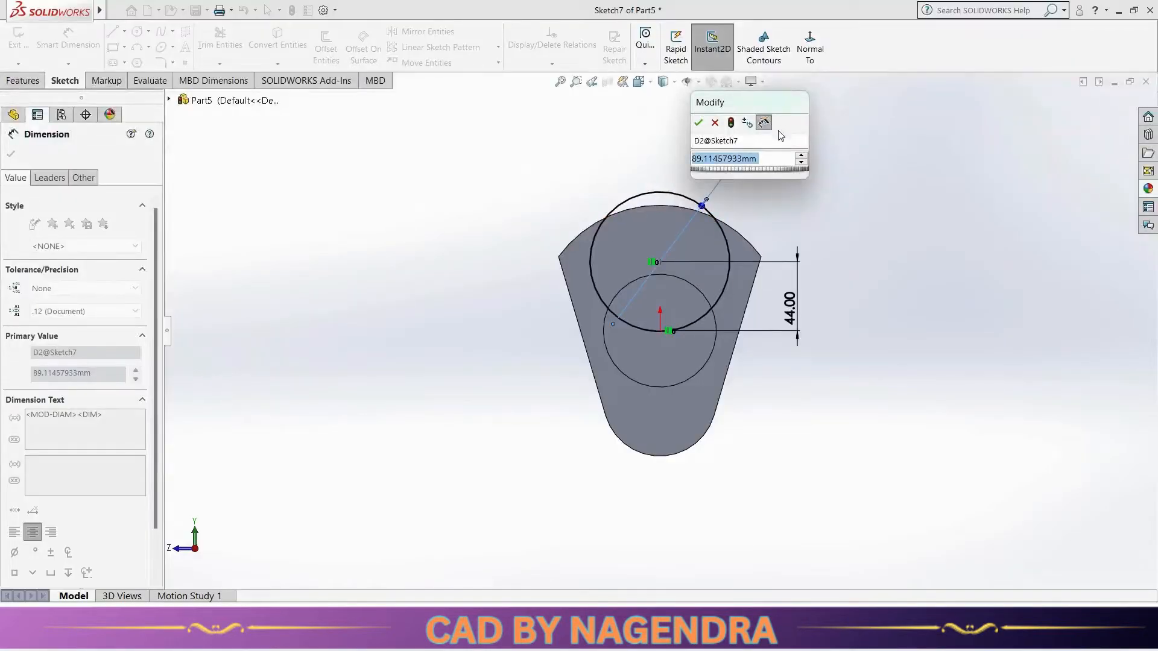
text(36*2)
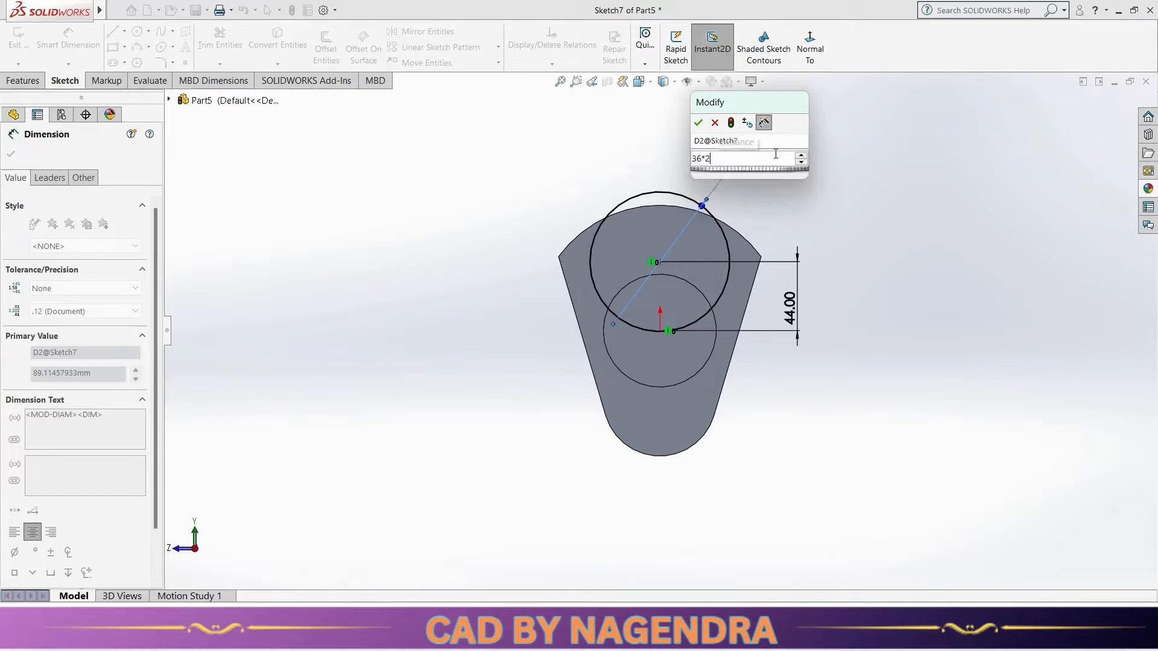
key(Return)
right_click(747, 138)
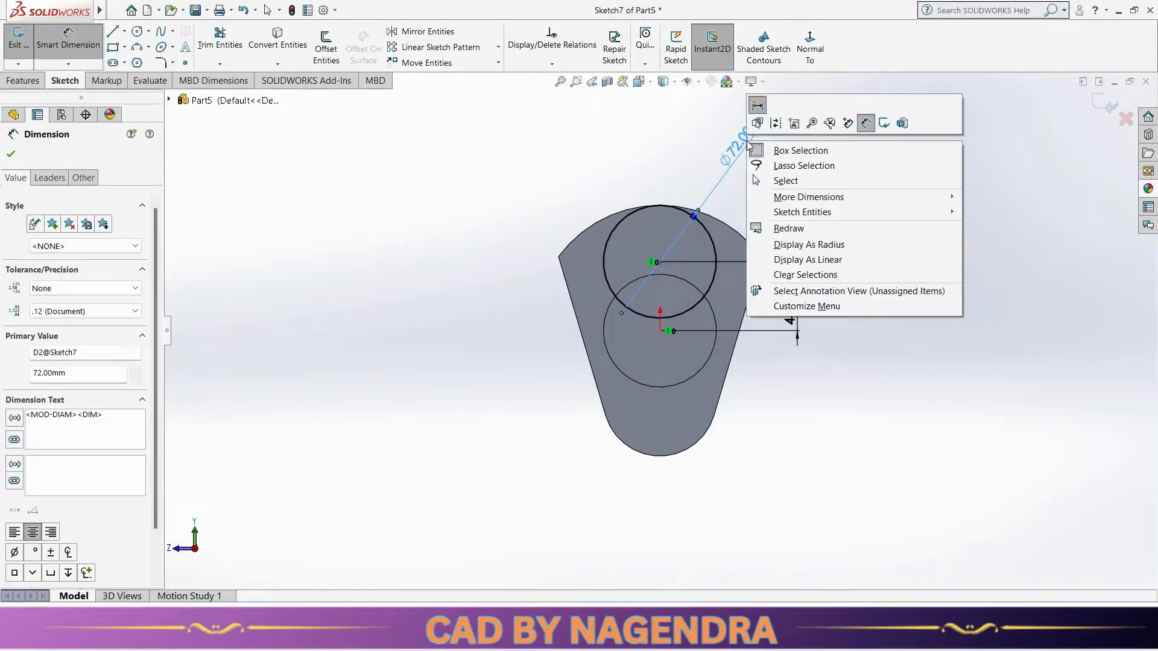
click(817, 247)
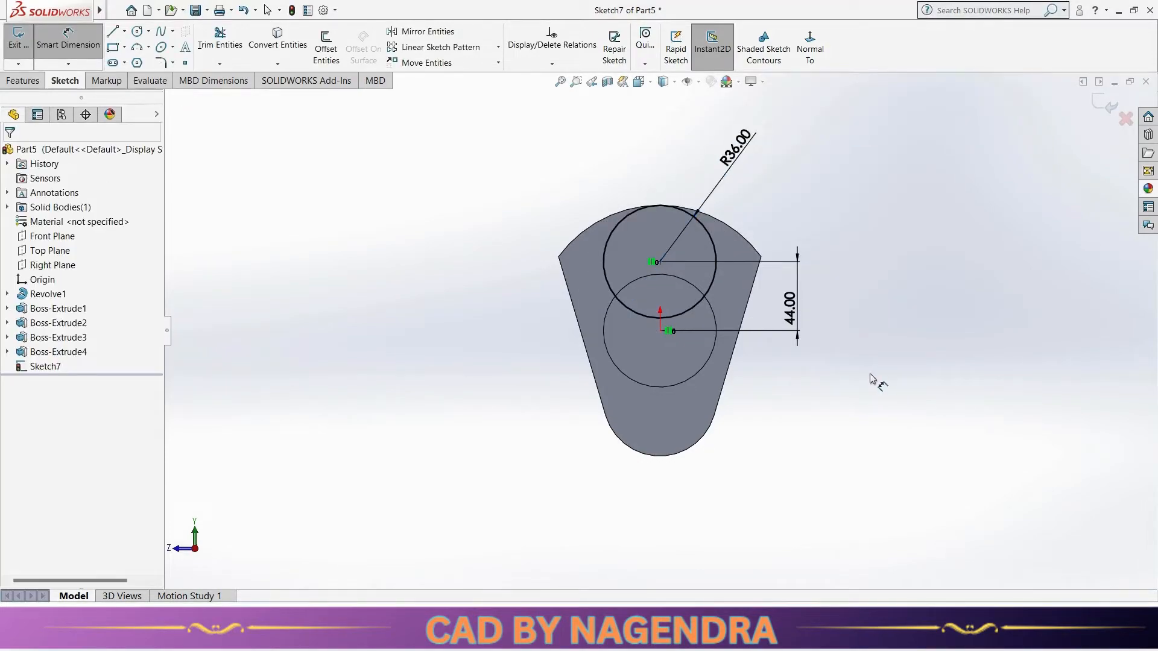
Step: Check the web's section in the reference drawing and sketch a slanted line along the circle's +X side, extending below the origin
click(138, 33)
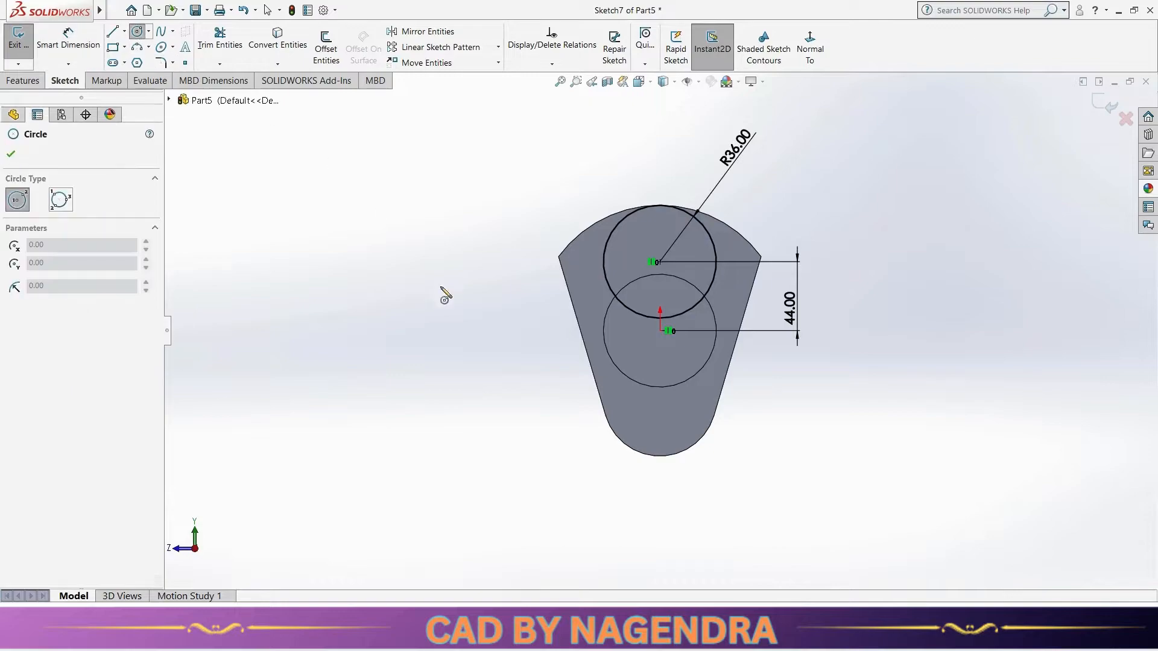
click(114, 33)
key(alt+Tab)
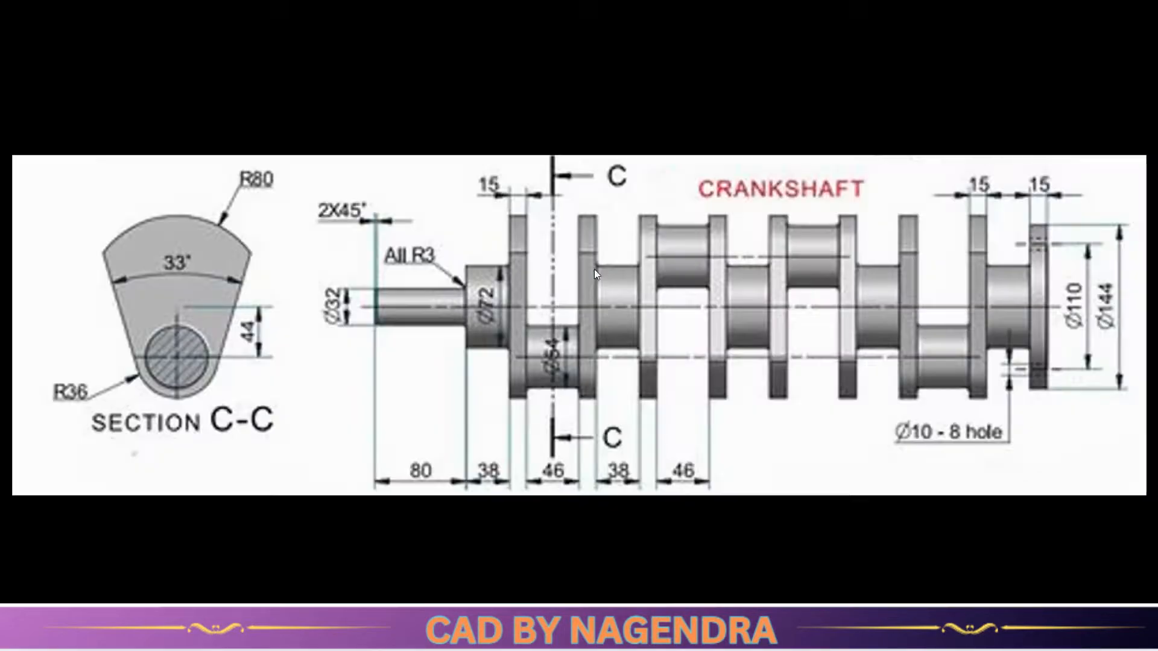
key(alt+Tab)
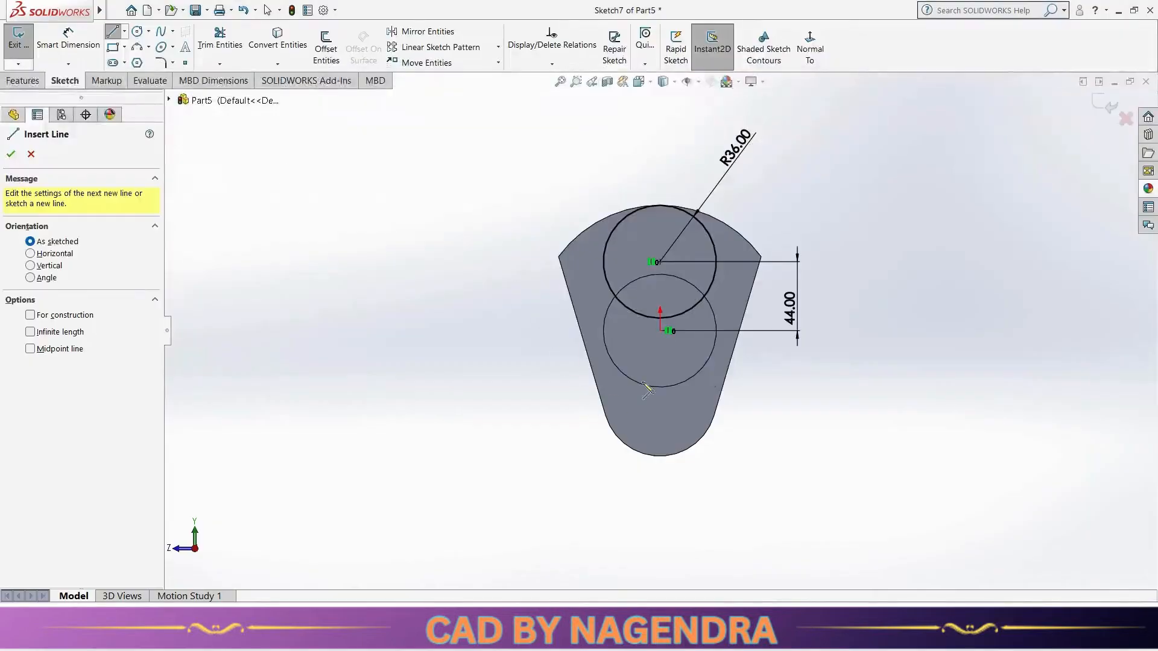
click(713, 204)
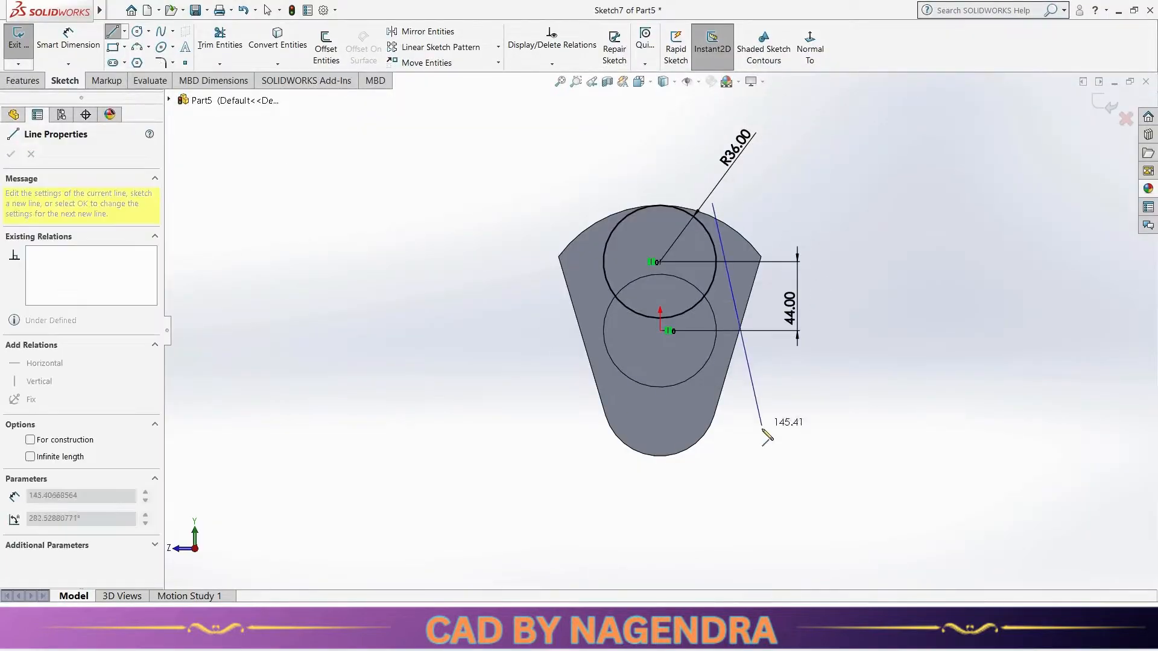
click(754, 445)
click(113, 34)
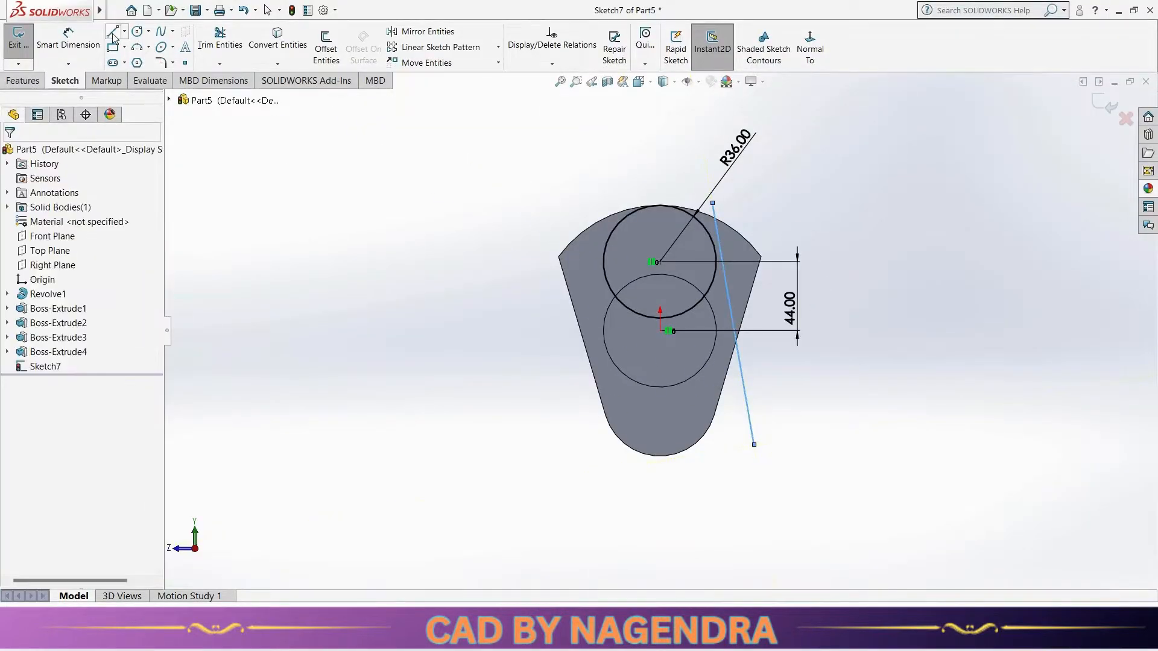
Step: Sketch a vertical construction line from the circle's centre down to the origin
click(113, 33)
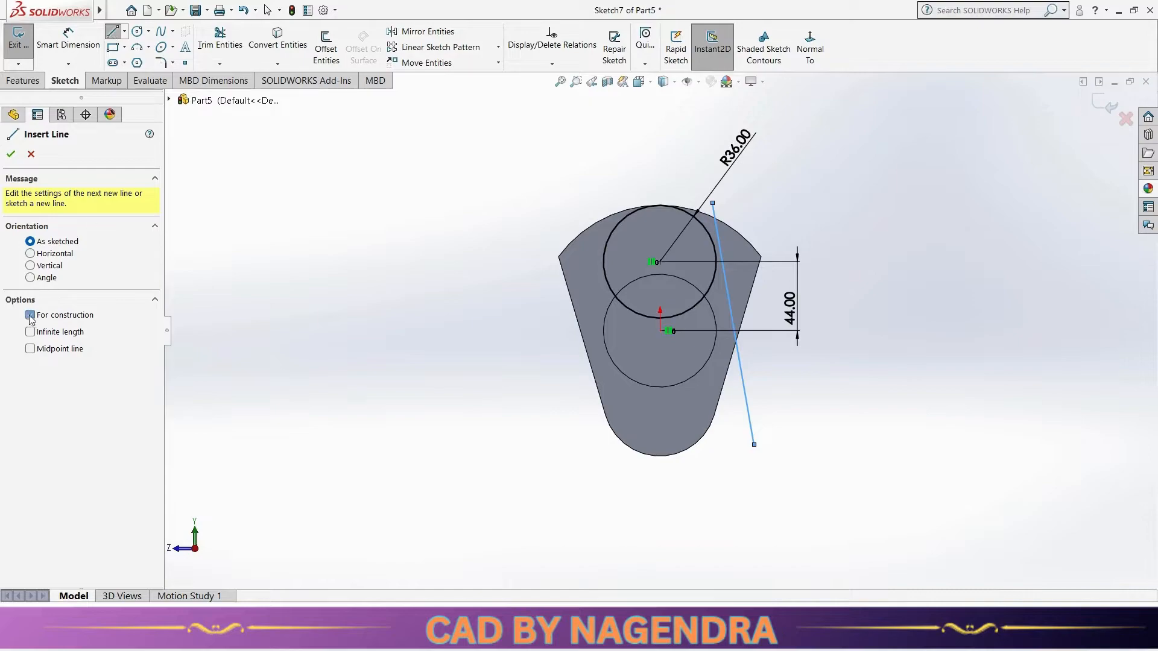
click(30, 266)
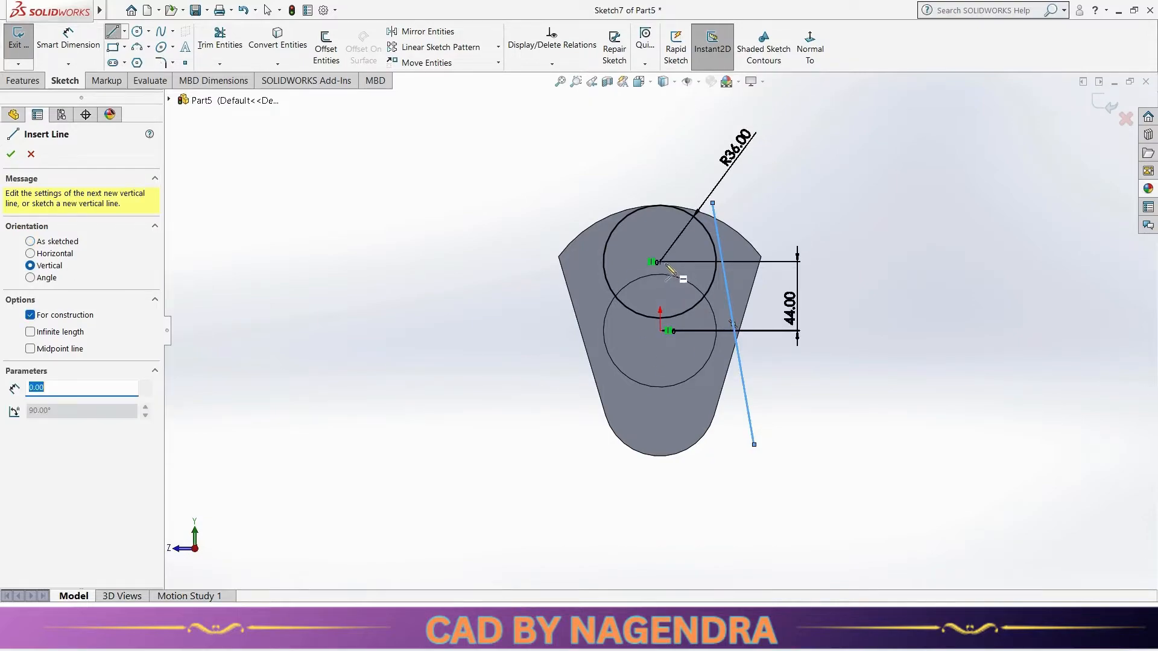
click(659, 262)
click(660, 331)
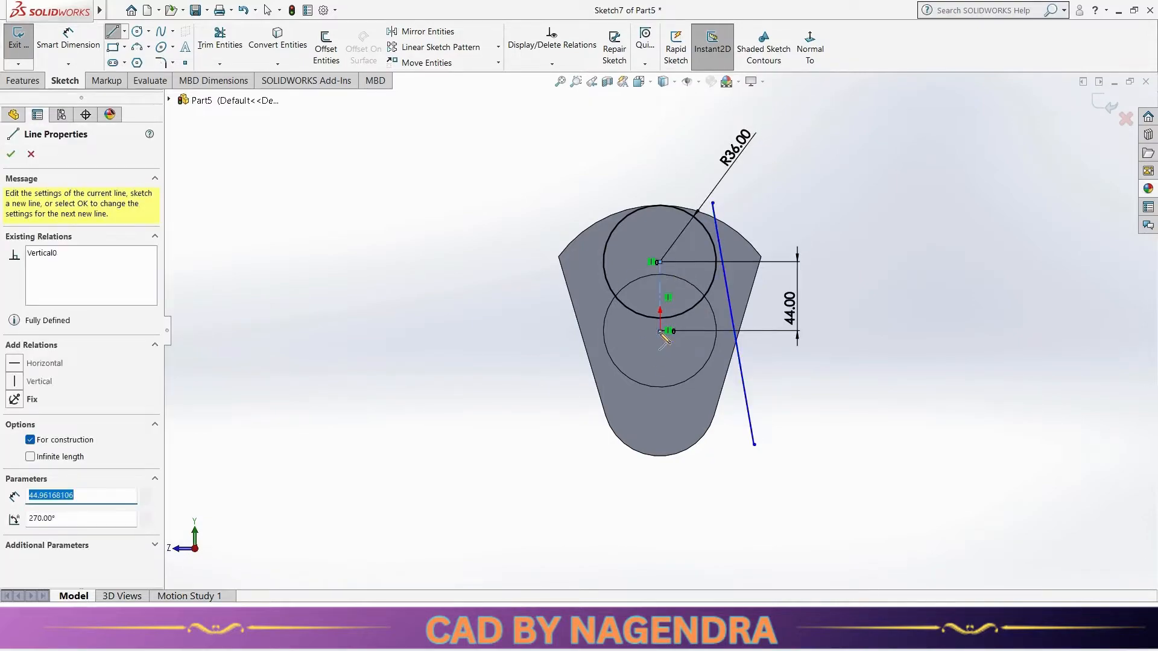
key(Escape)
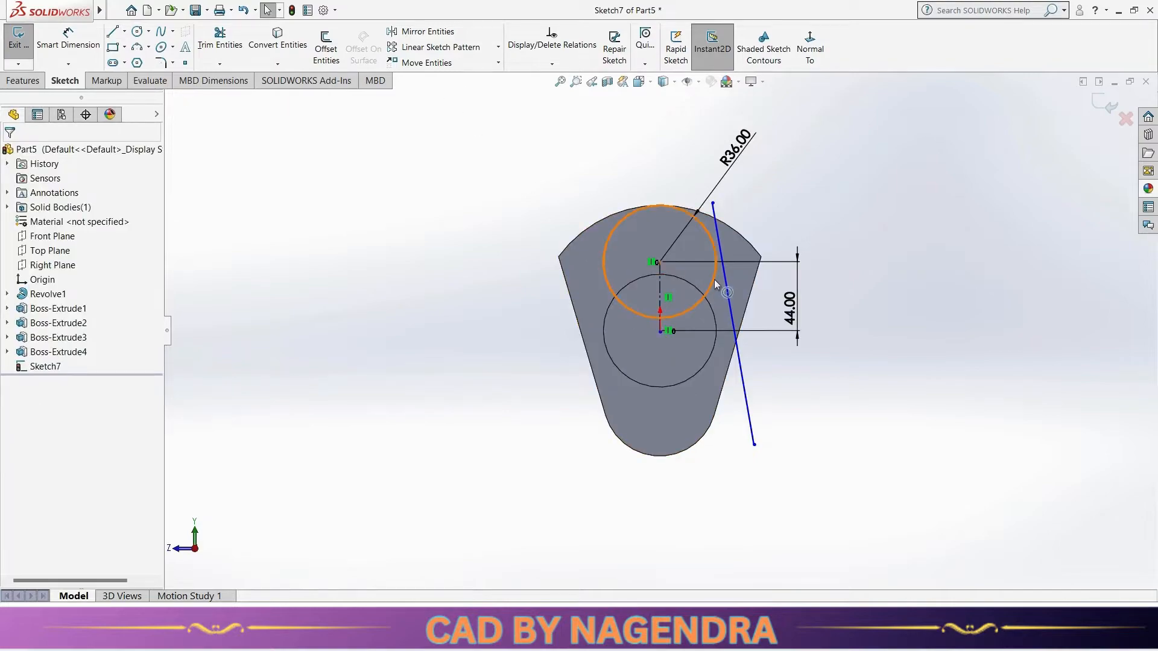
Step: Make the slanted line tangent to the R36 circle
click(716, 283)
ctrl+click(724, 280)
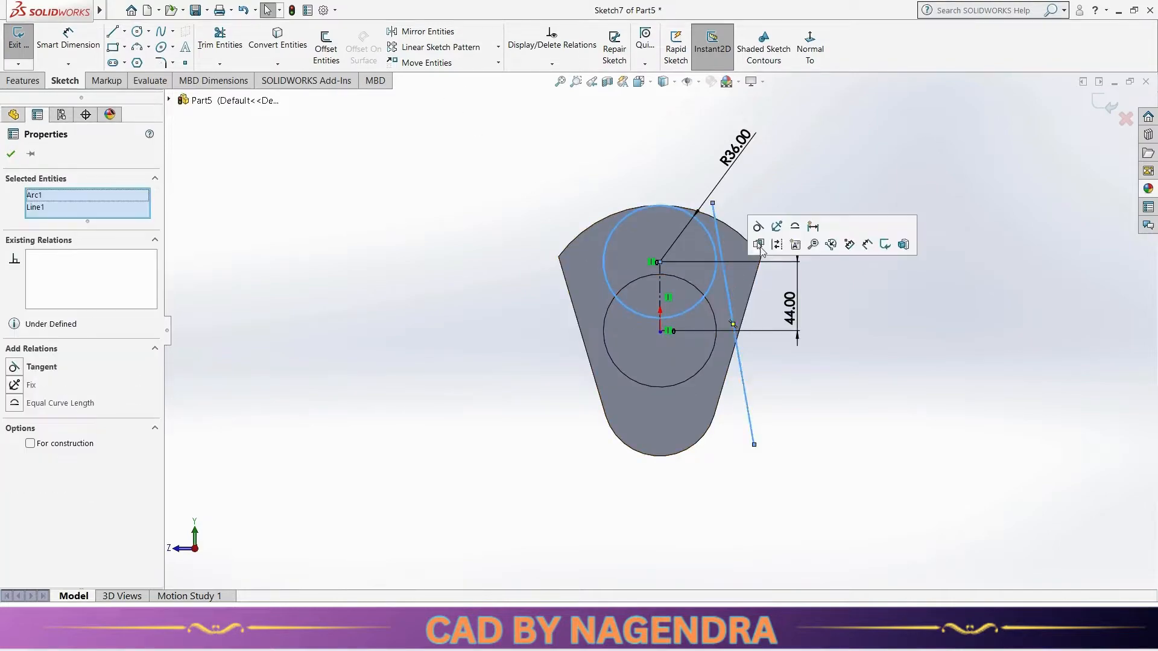
click(758, 227)
key(Escape)
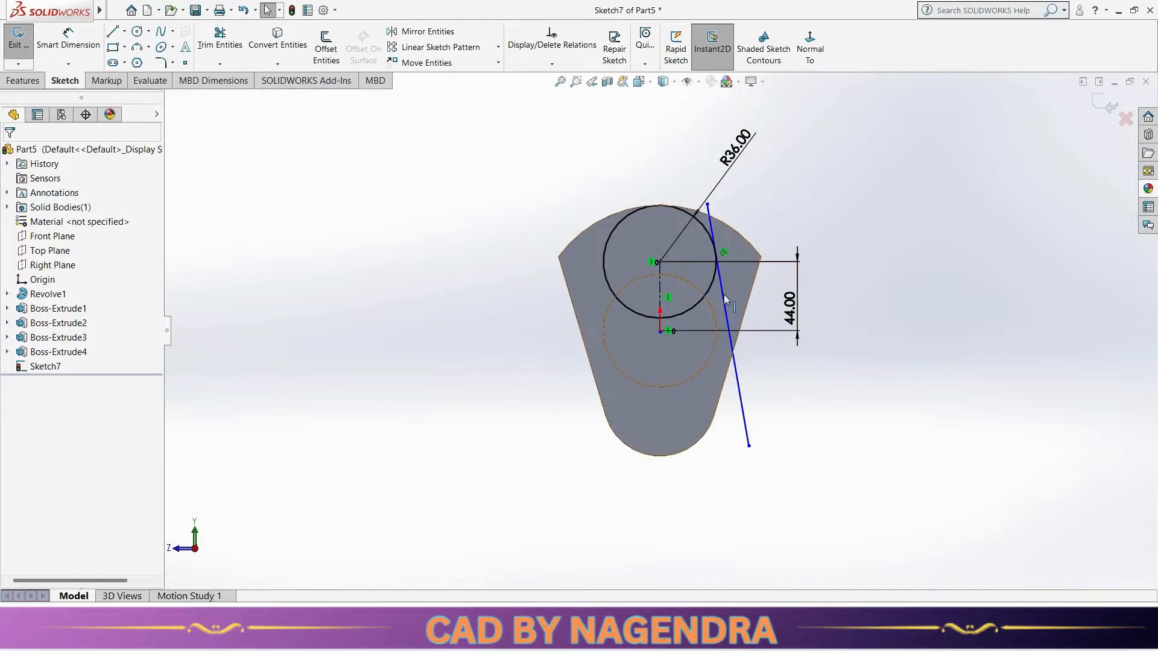
Step: Mirror the slanted line about the vertical construction line, keeping the original
click(722, 297)
click(422, 31)
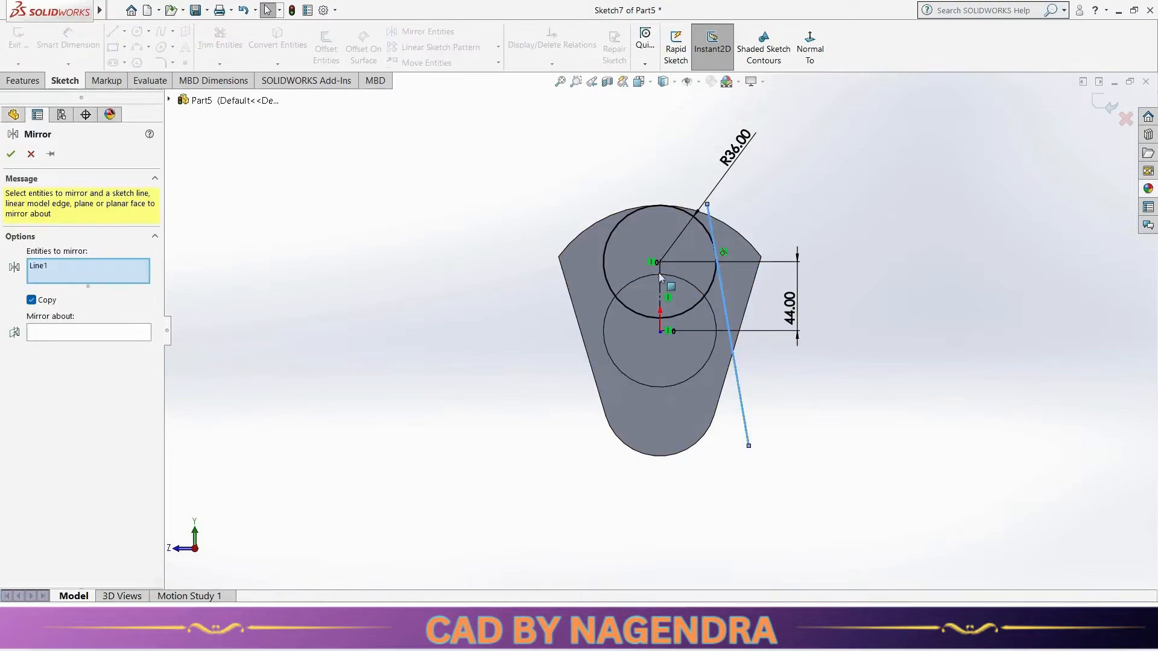
click(660, 296)
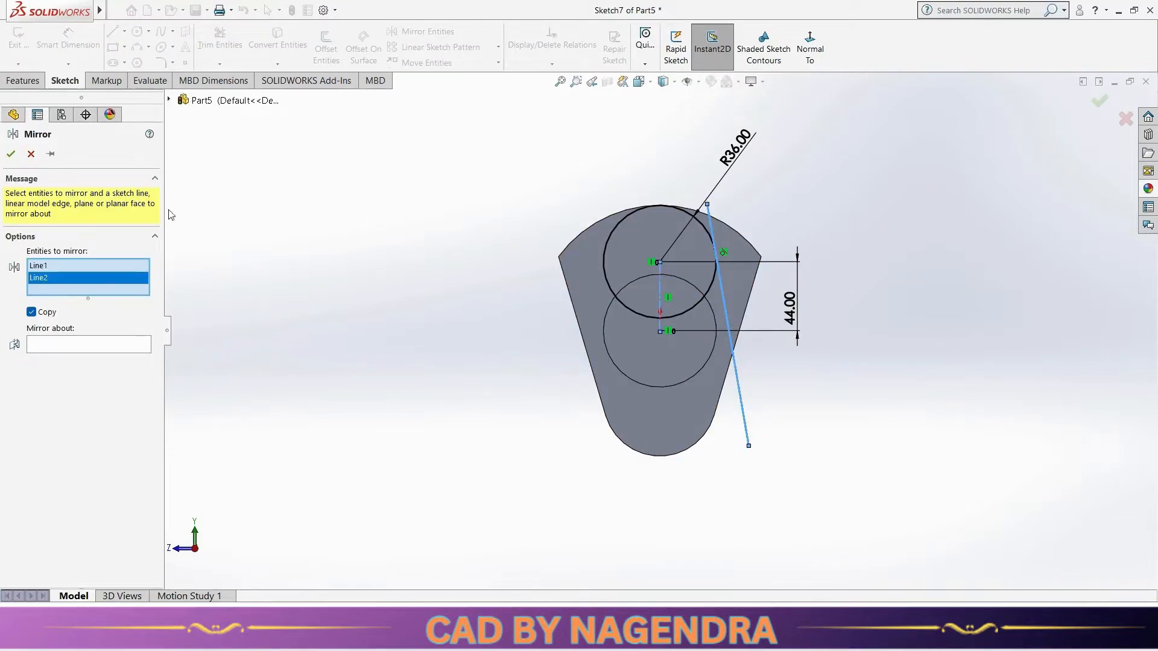
right_click(118, 281)
click(142, 301)
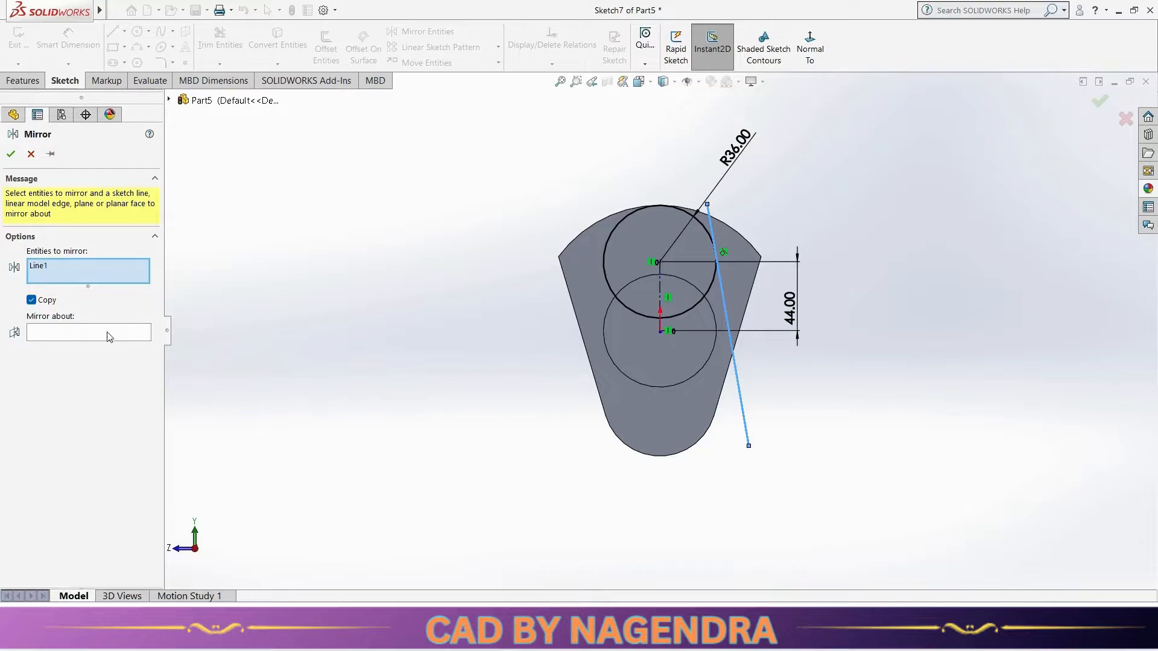
click(660, 298)
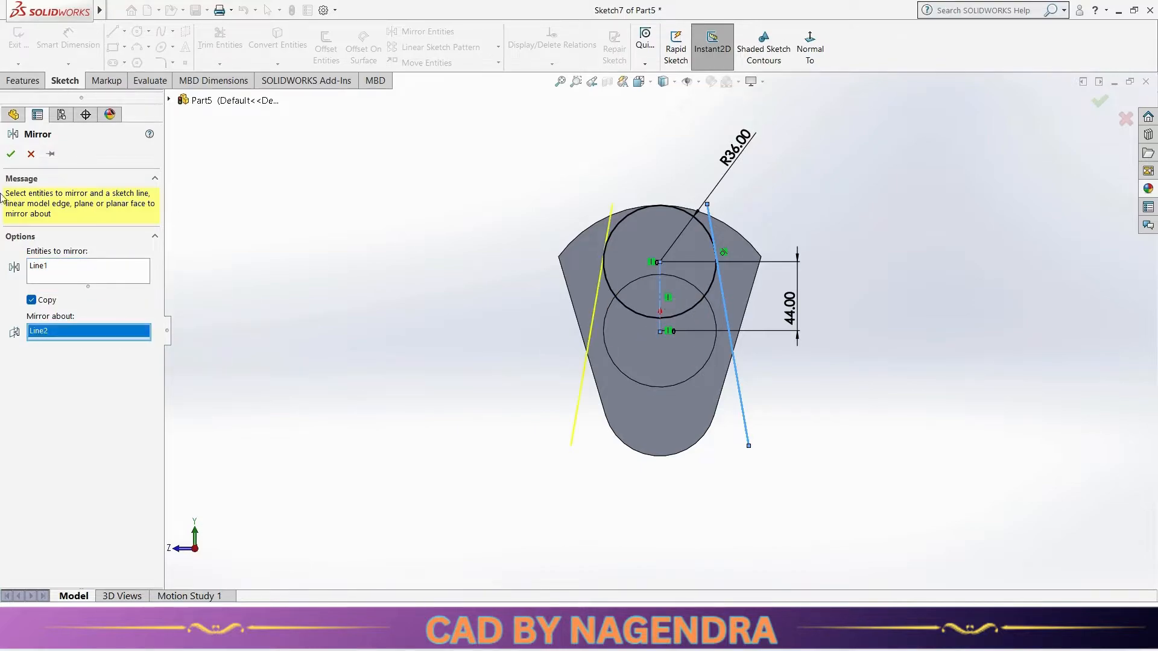
click(11, 154)
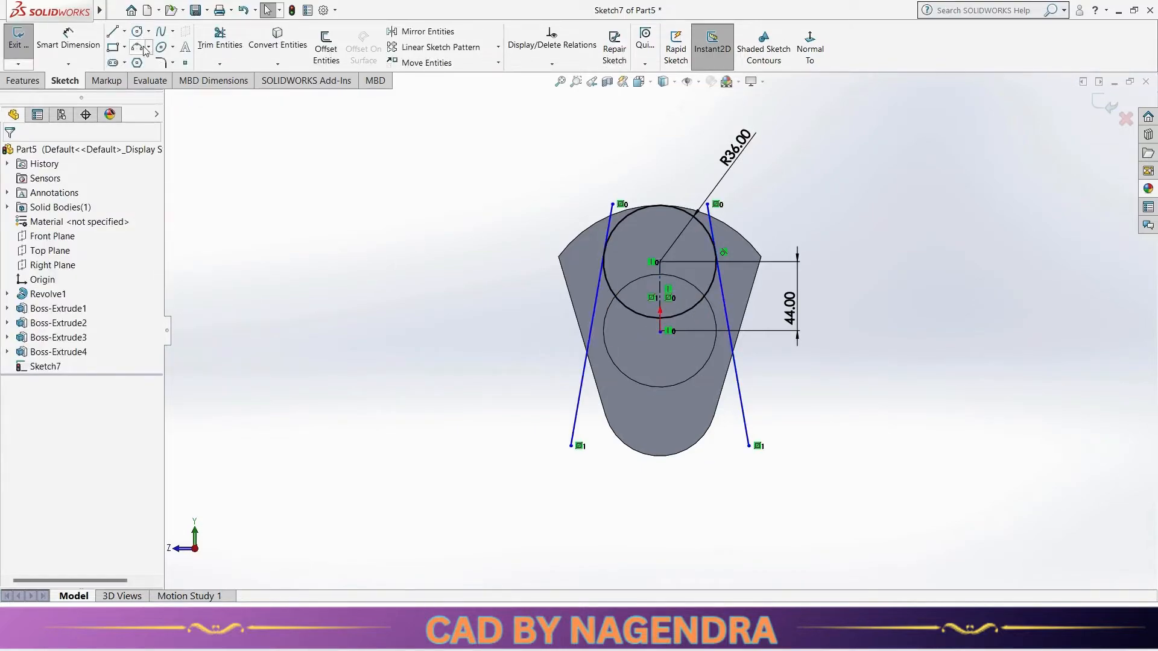
Step: Sketch a three-point arc joining the lower ends of both slanted lines, bulging downward, and set its radius to 80 mm
click(571, 446)
click(749, 446)
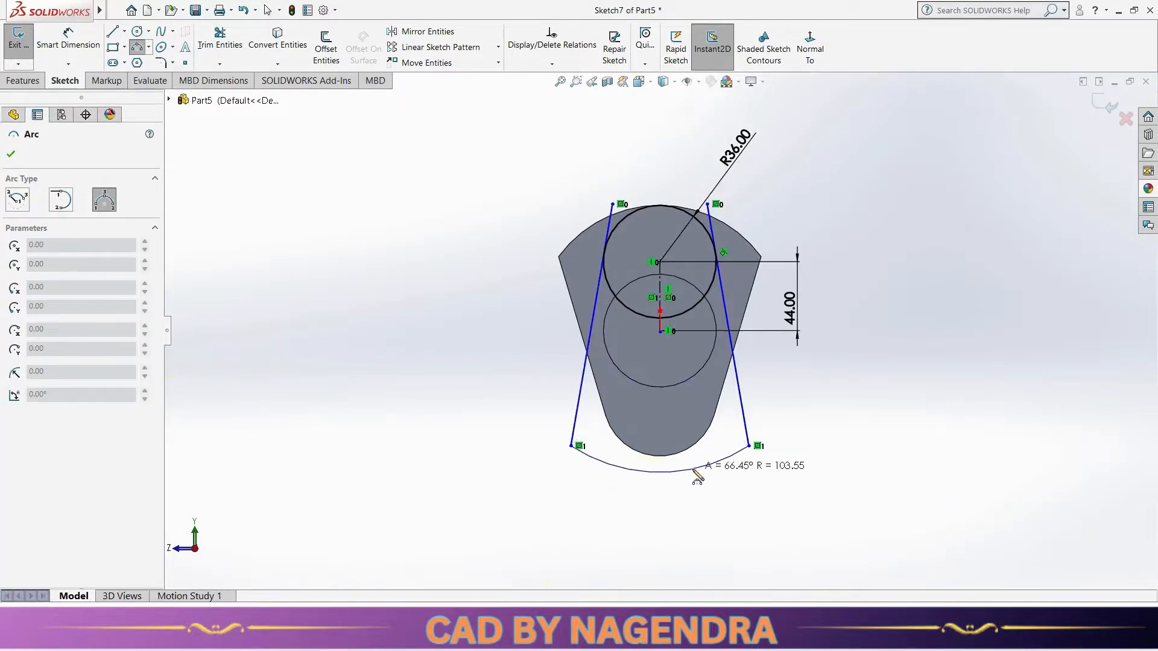
click(692, 471)
click(69, 42)
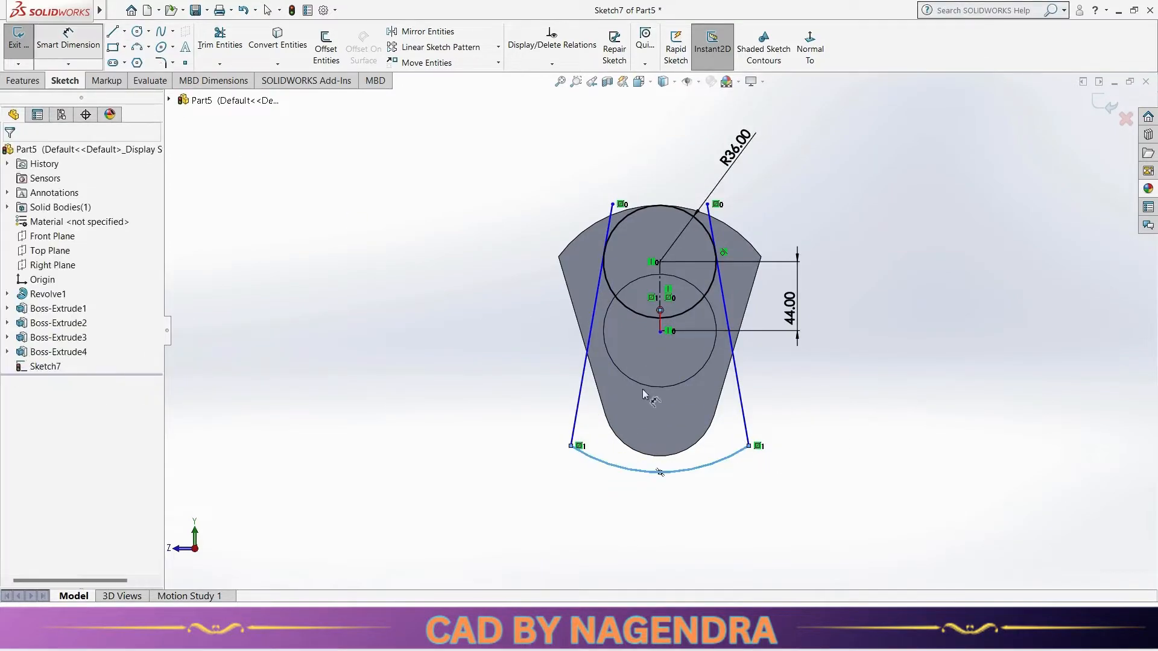
click(717, 464)
click(733, 518)
text(80)
key(Return)
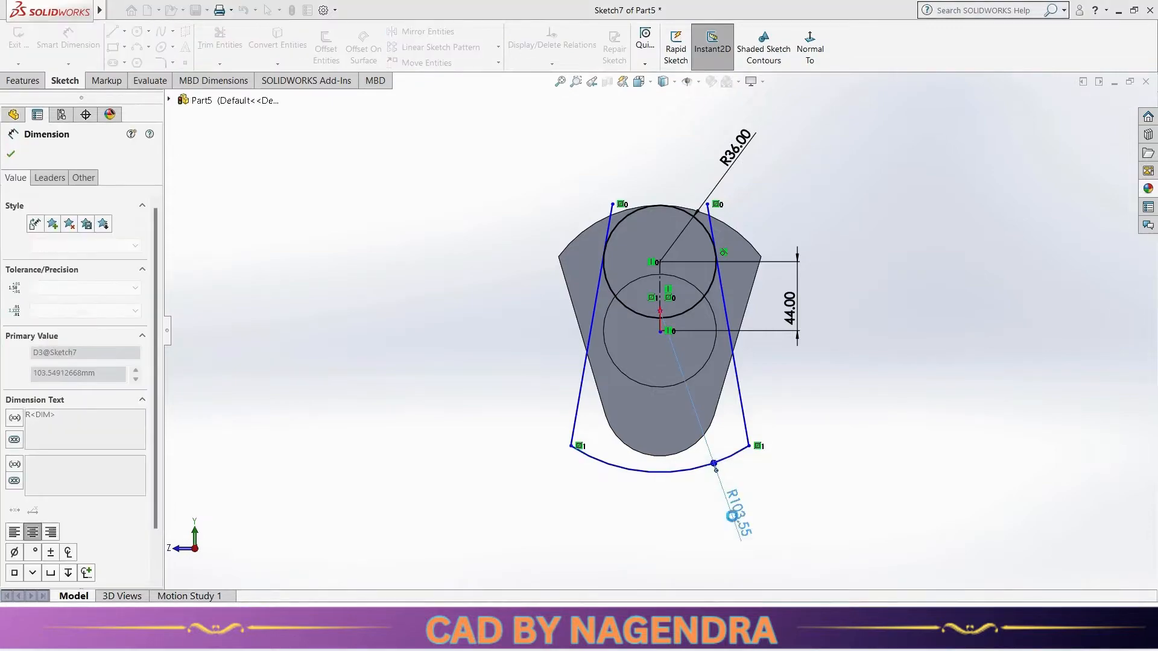
Step: Dimension the angle between the two slanted lines as 33°
click(596, 335)
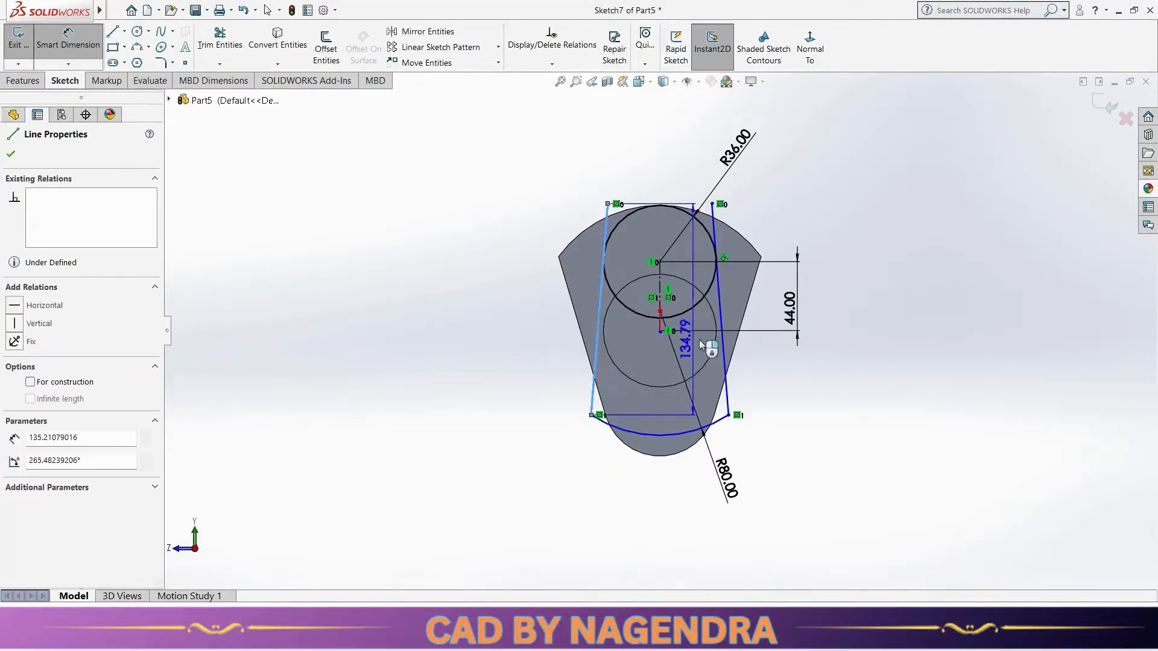
click(723, 344)
click(664, 382)
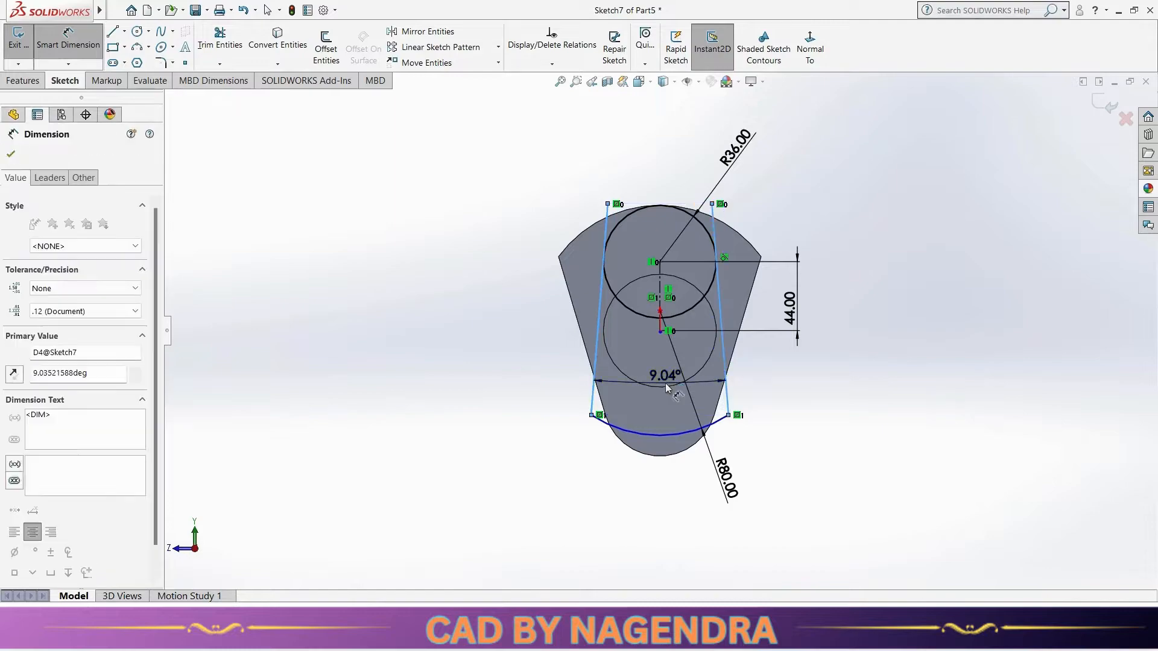
text(33)
key(Return)
click(815, 377)
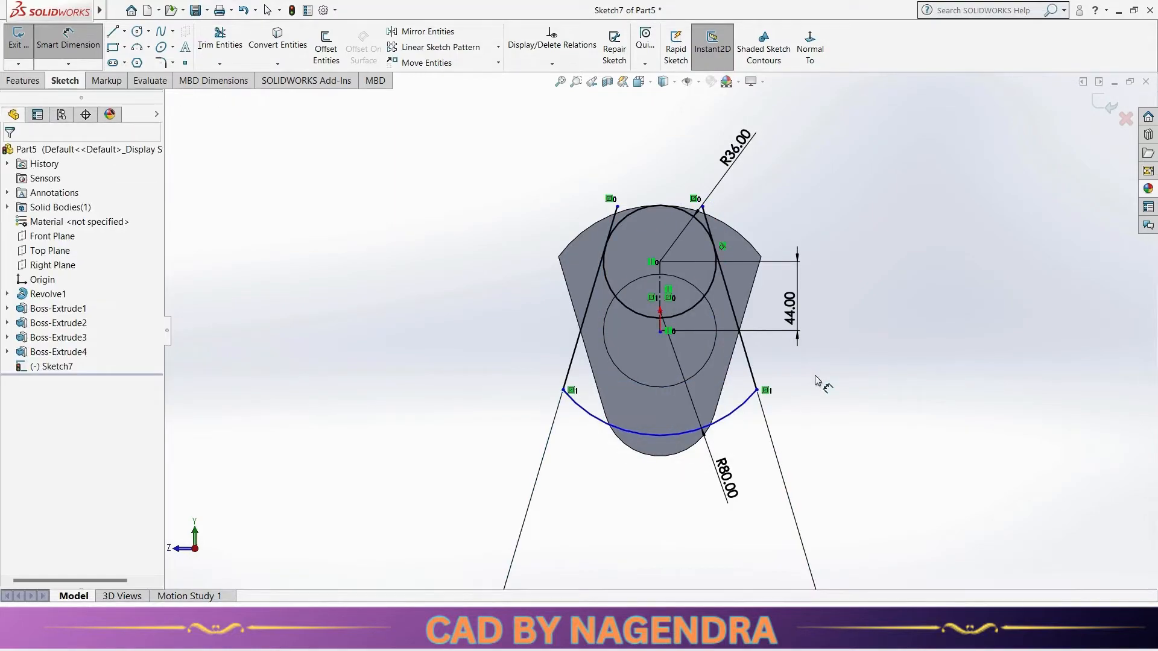
key(Escape)
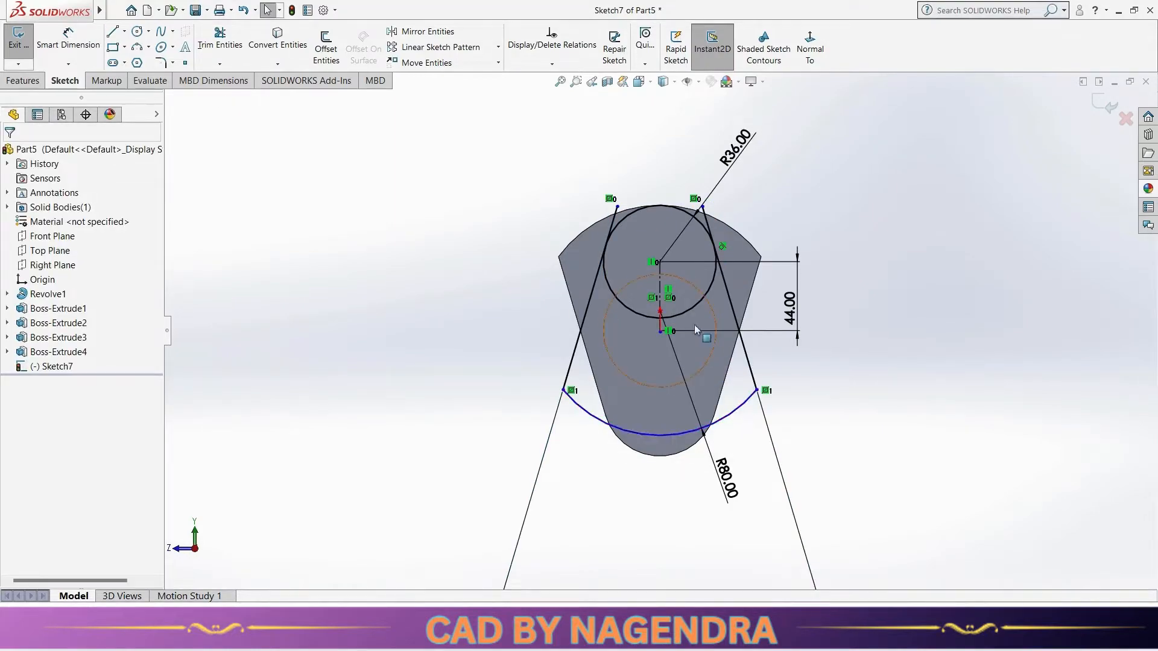
Step: Make the centre of the R80 arc coincident with the origin
drag(659, 312, 654, 342)
ctrl+click(660, 332)
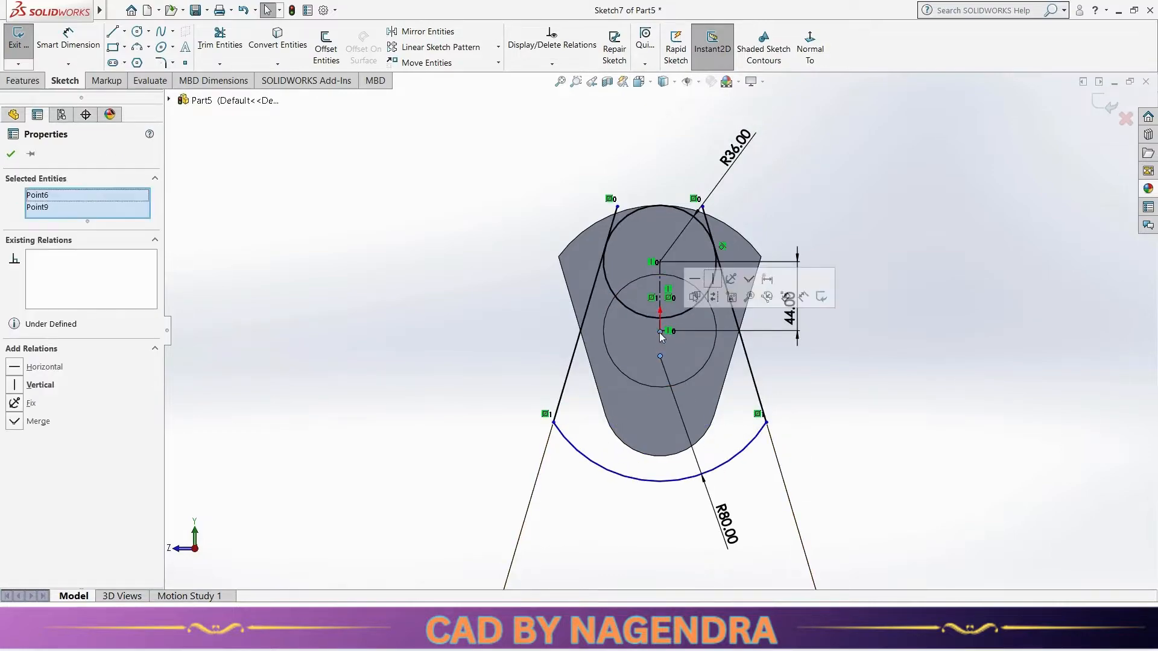
click(778, 368)
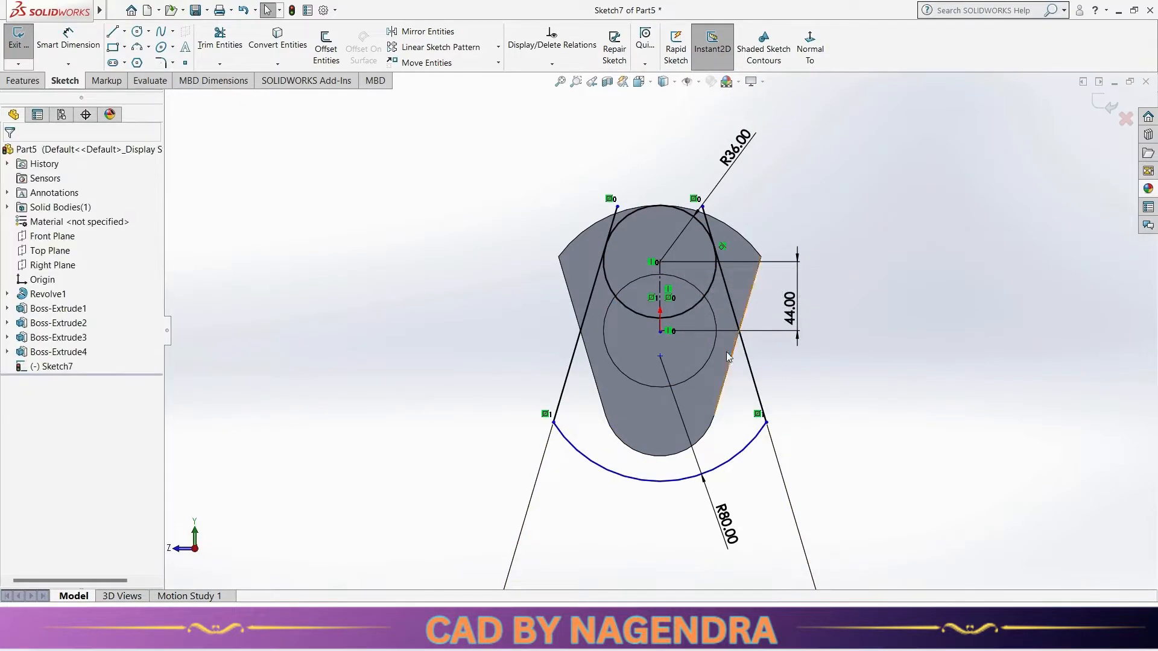
click(660, 331)
ctrl+click(660, 356)
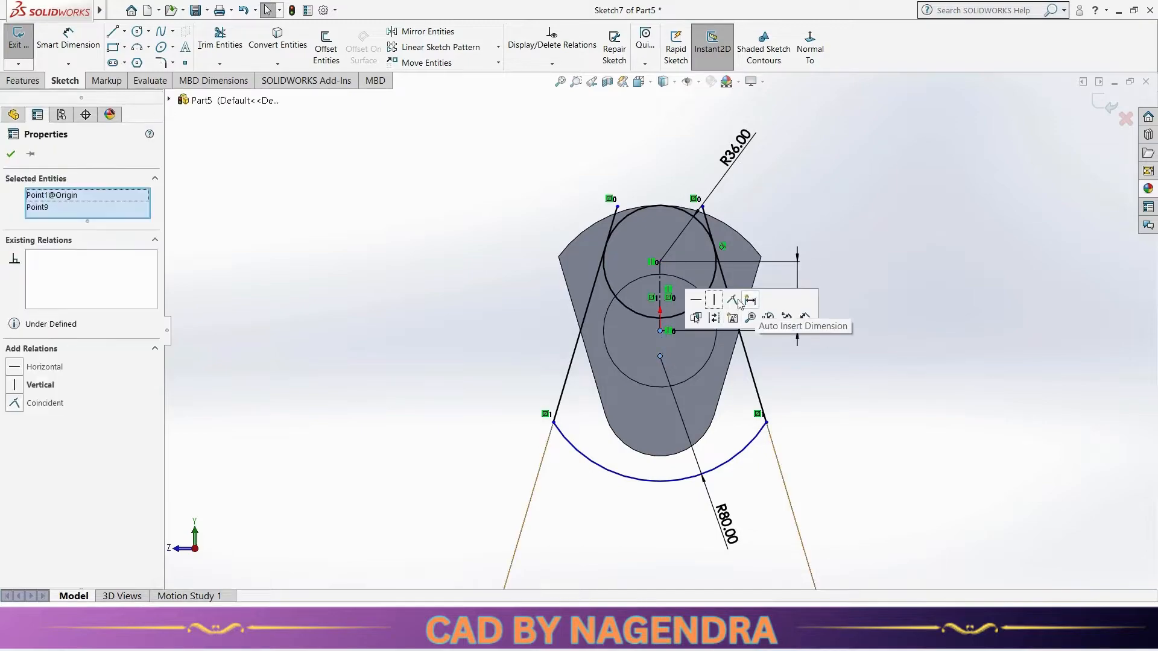
click(742, 300)
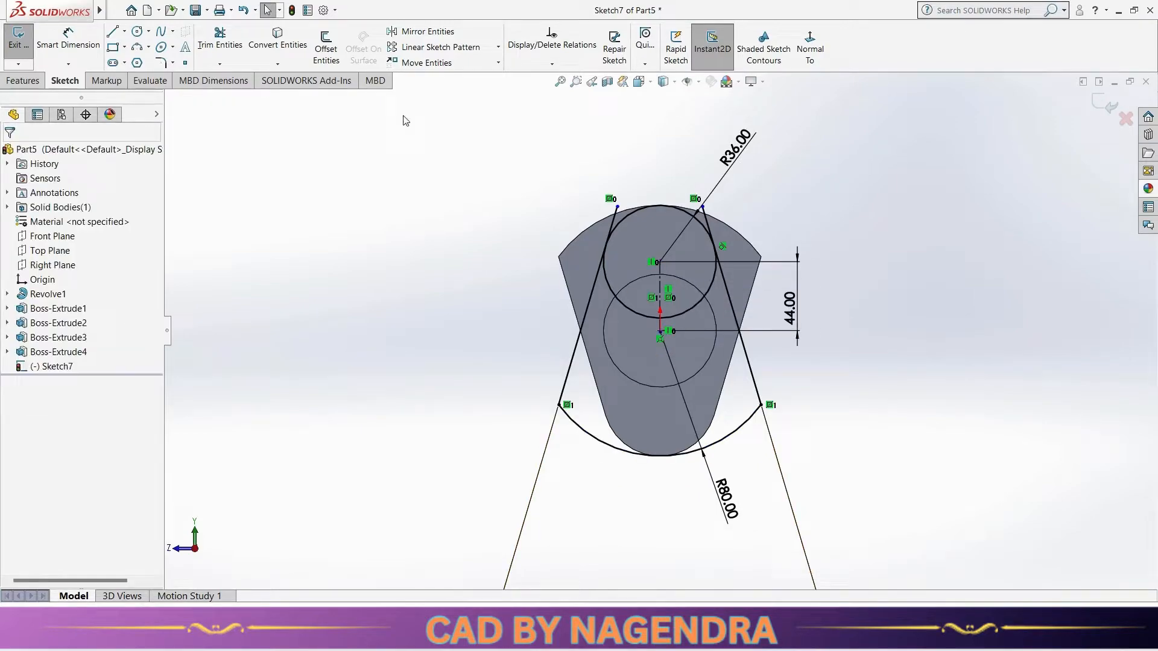
Step: Trim the slanted lines above their tangent points and the inner part of the R36 circle, leaving a closed web outline
click(221, 40)
scroll(761, 241, down, 3)
scroll(687, 259, up, 3)
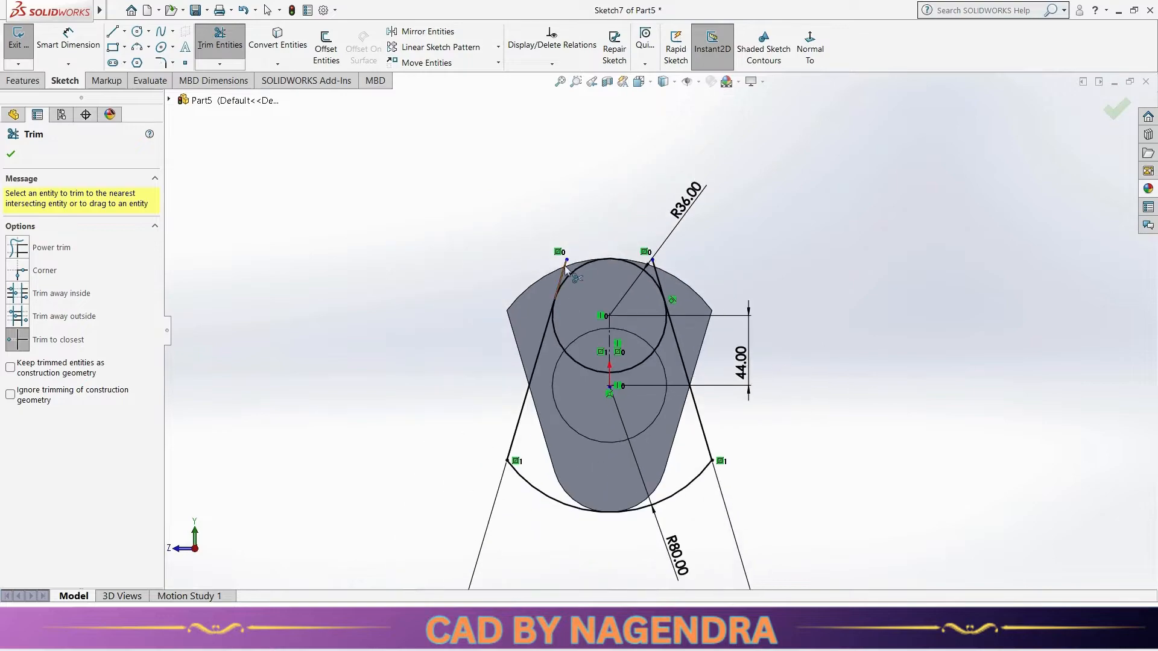
click(565, 265)
click(655, 273)
click(662, 335)
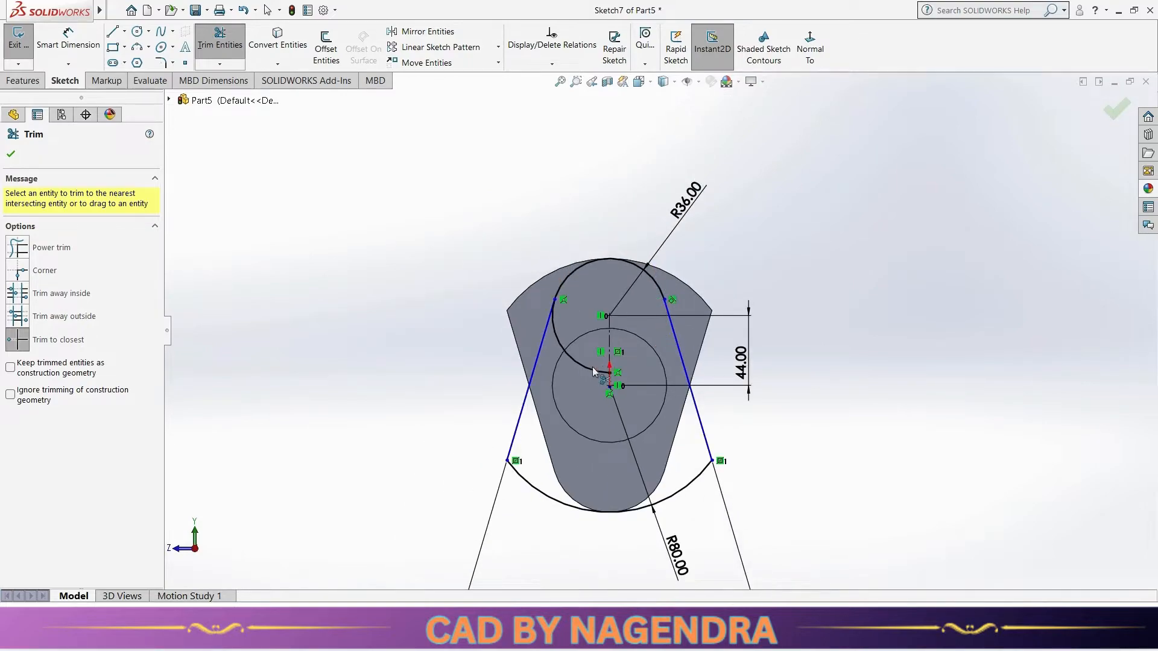
key(Escape)
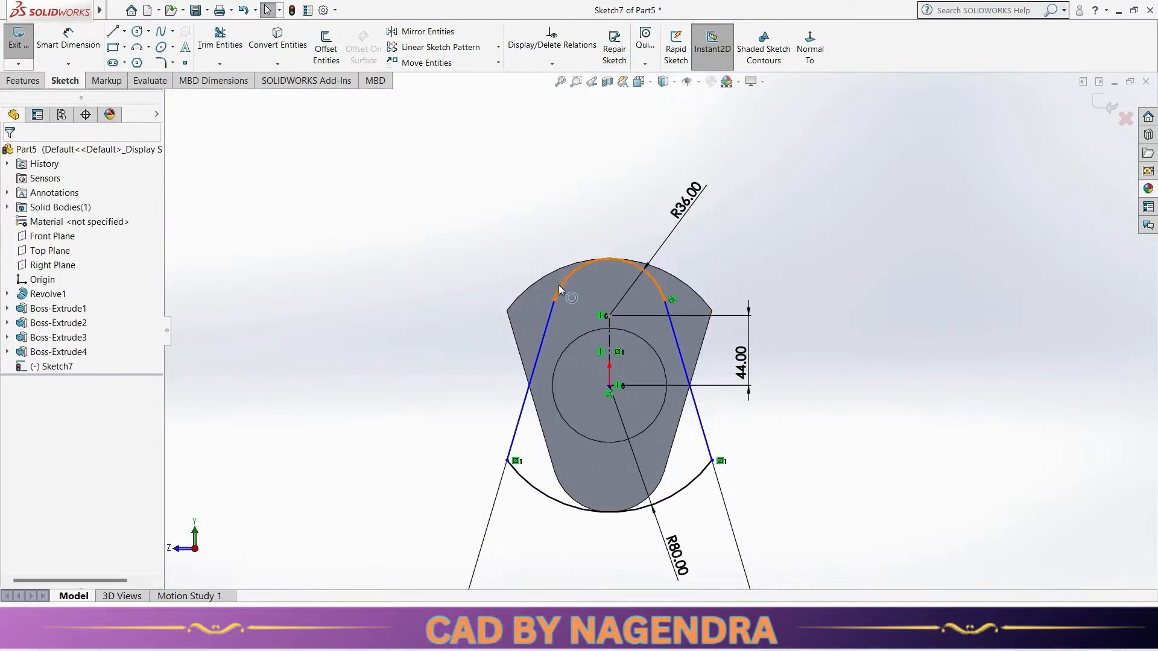
Step: Make the mirrored slanted line tangent to the R36 arc
click(558, 285)
ctrl+click(551, 306)
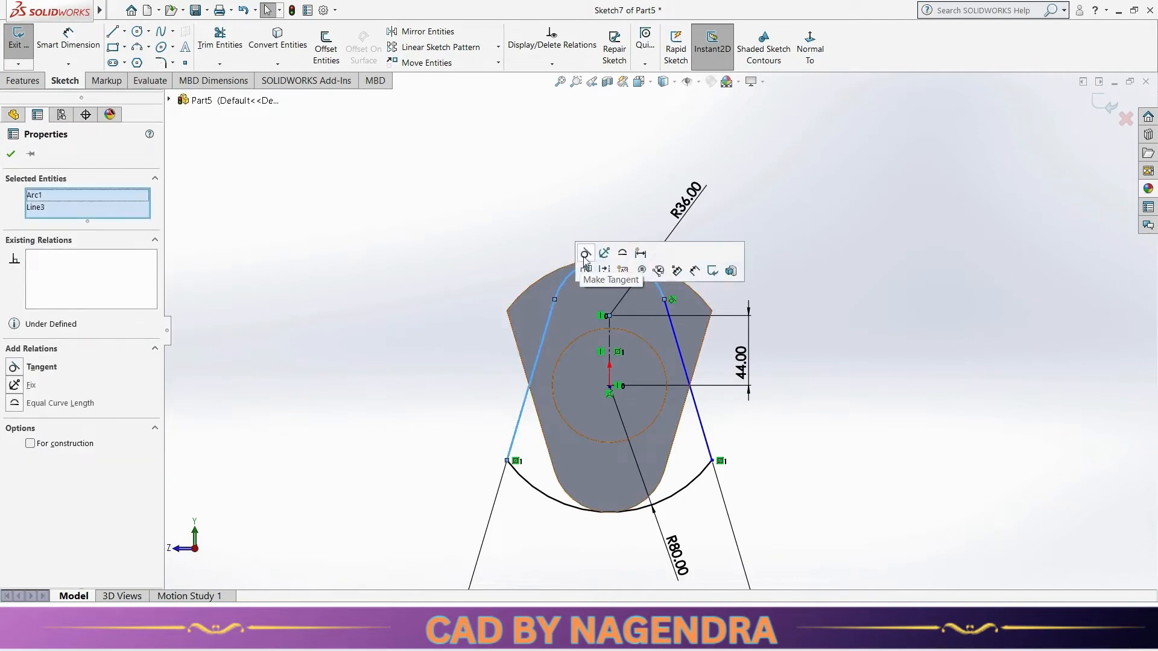
click(585, 244)
key(Escape)
scroll(658, 330, up, 2)
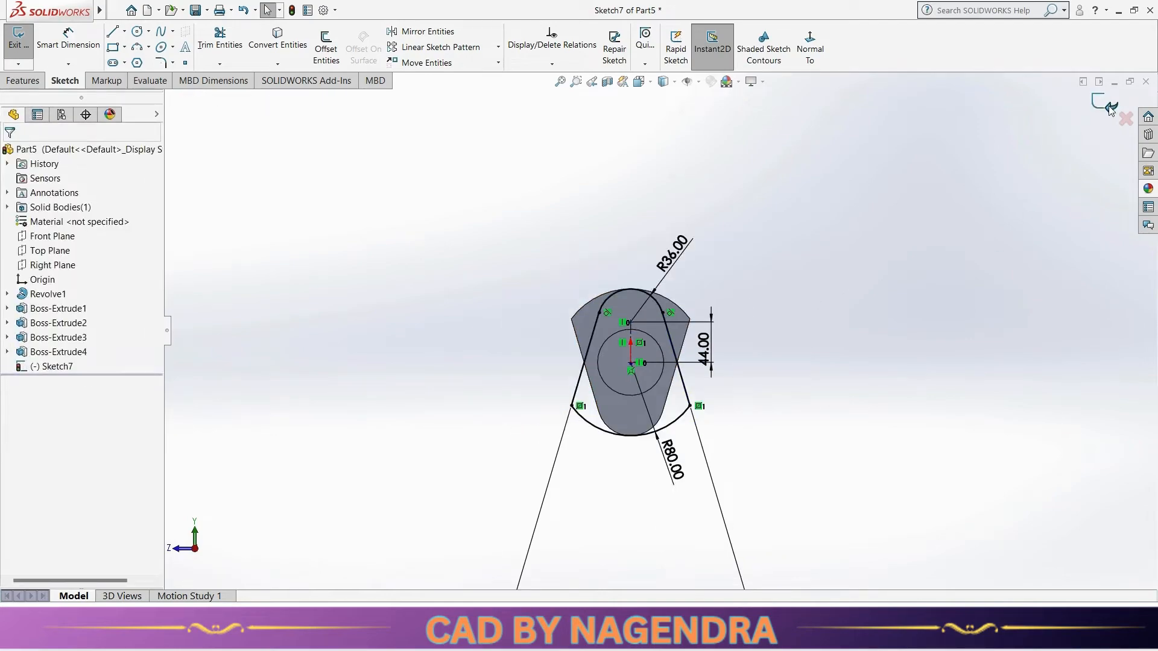
Step: Extrude the web profile 15 mm outward from the main journal's end face, merged with the body
click(714, 51)
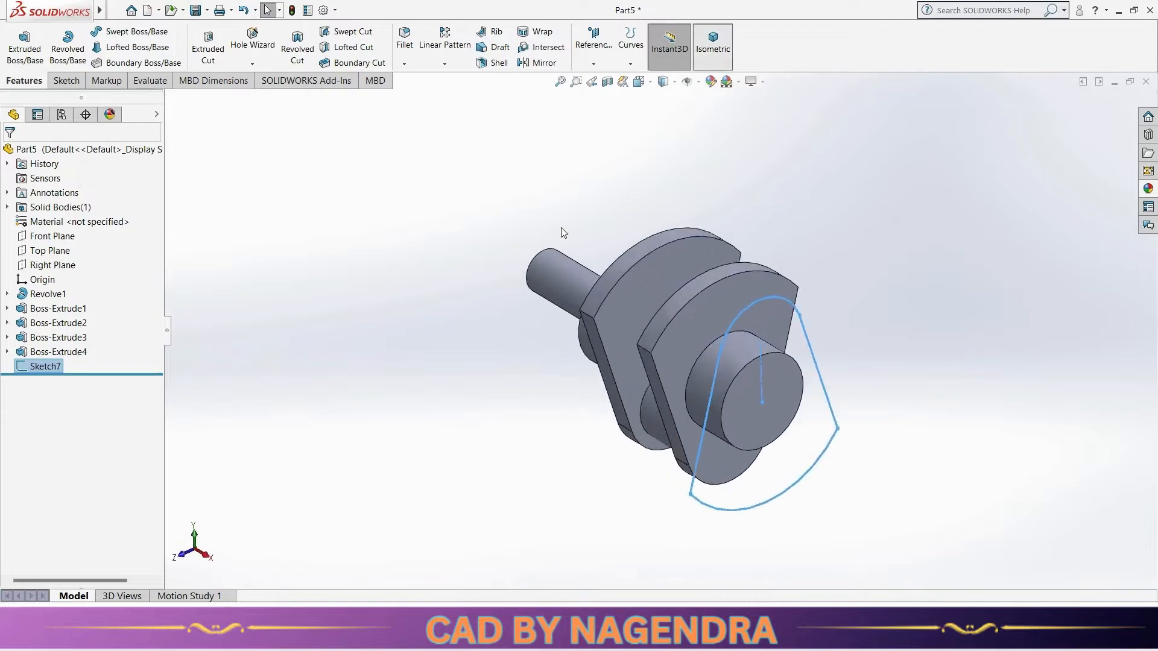
click(24, 43)
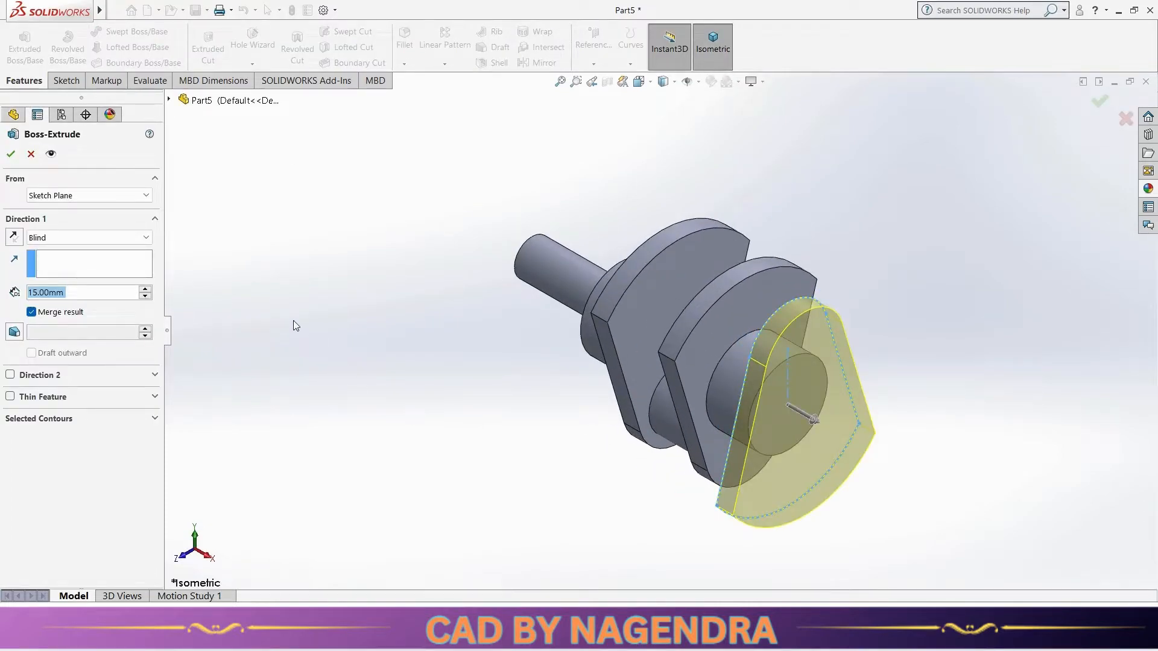
click(12, 153)
middle_drag(543, 426, 596, 363)
Step: Check the next crankpin in the reference drawing and start a sketch on the new web's outer face, viewed straight on
key(alt+Tab)
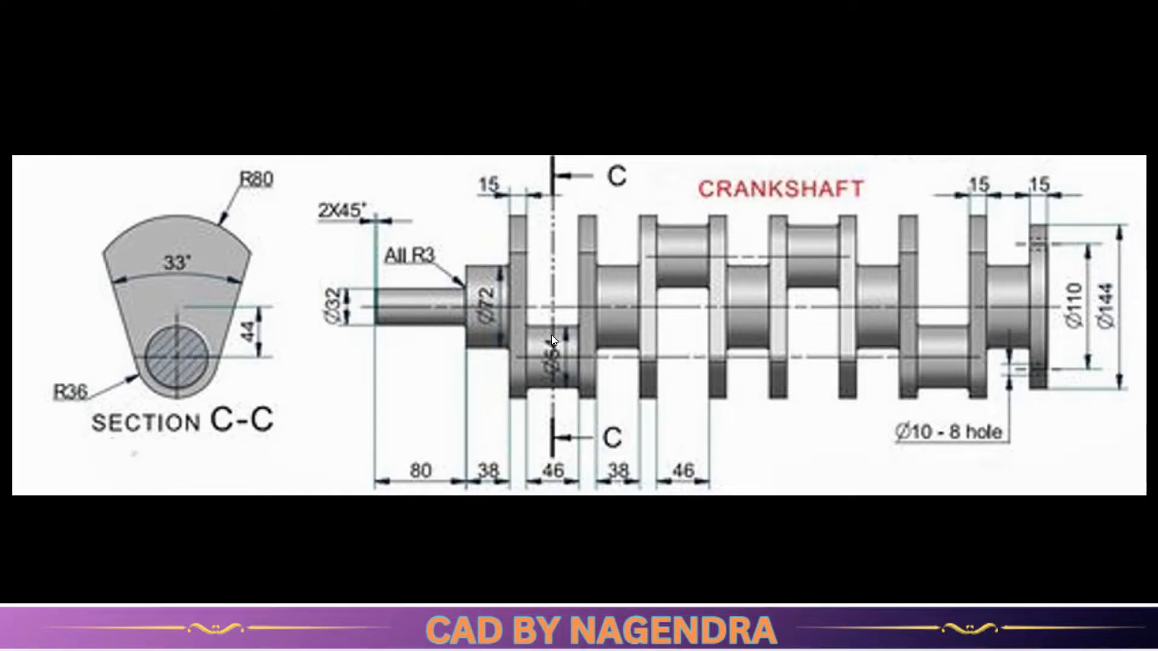
key(alt+Tab)
middle_drag(852, 394, 824, 394)
click(836, 334)
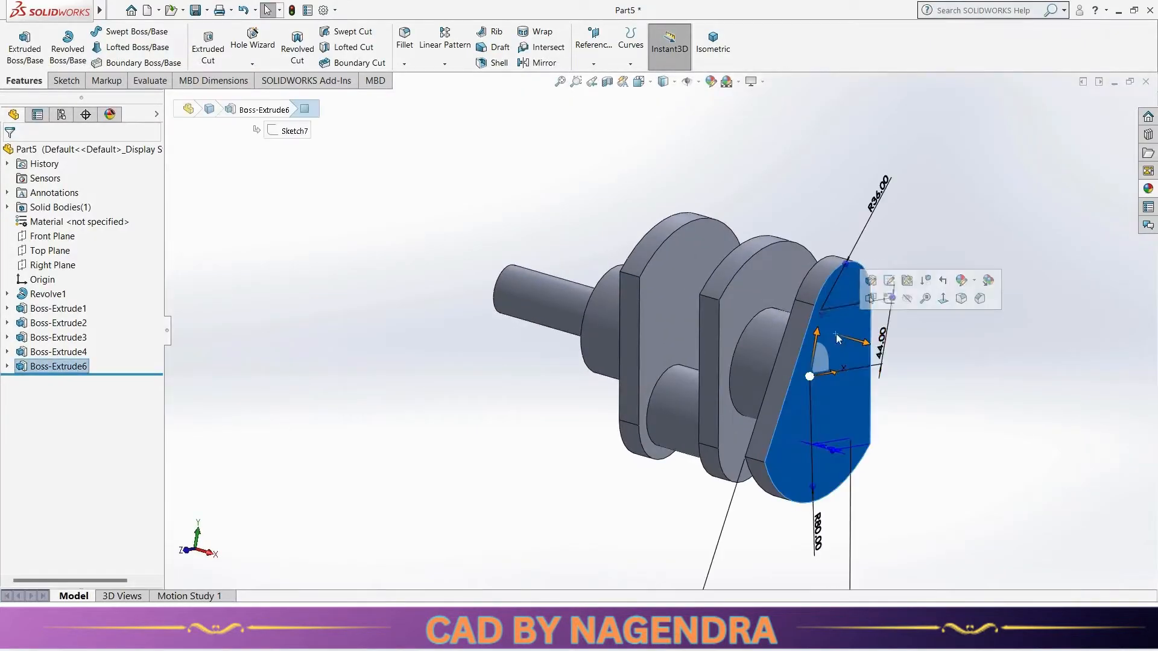
click(889, 299)
click(810, 48)
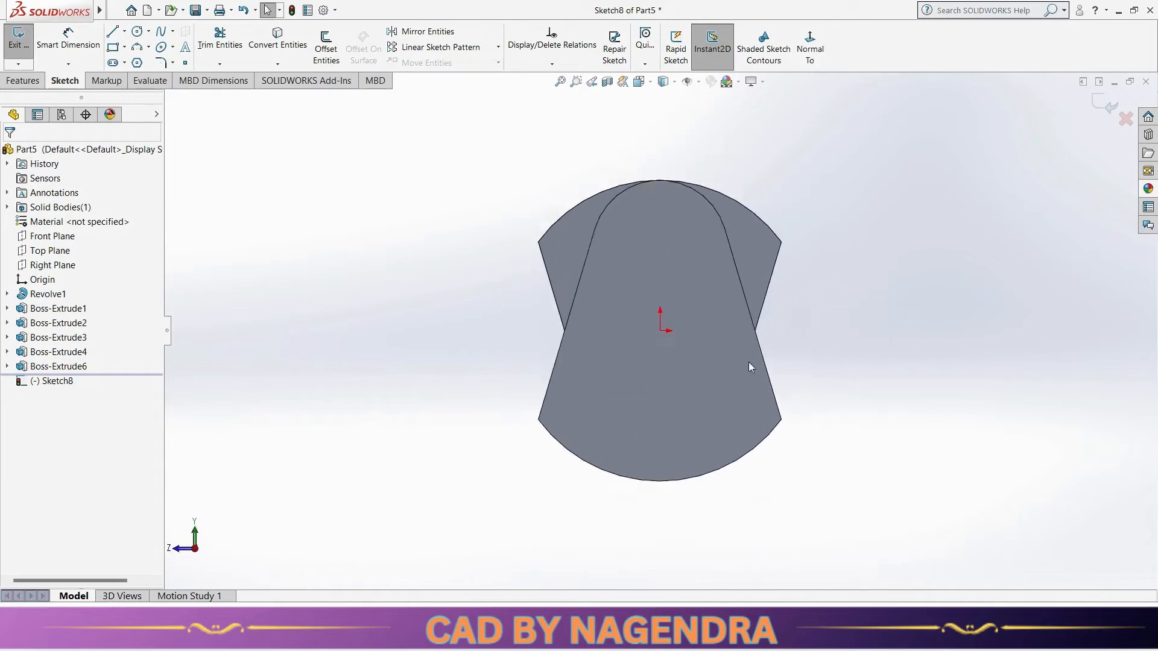
Step: Sketch a circle concentric with the web's R36 end and set its diameter to 54 mm
scroll(582, 159, down, 2)
click(137, 31)
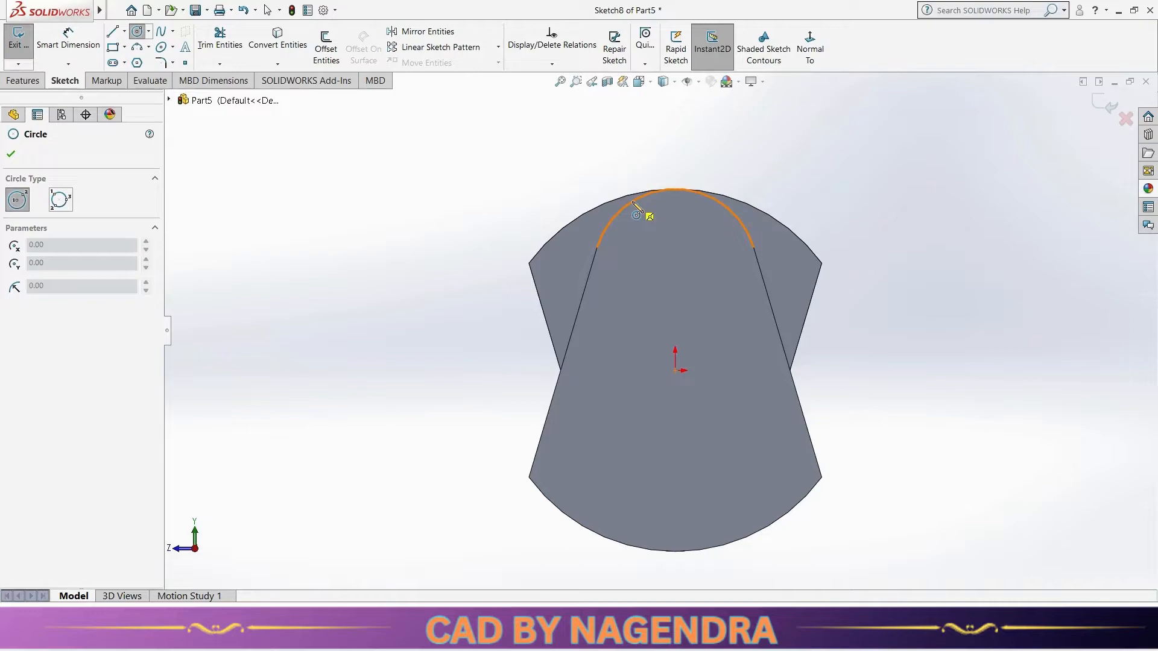
click(675, 271)
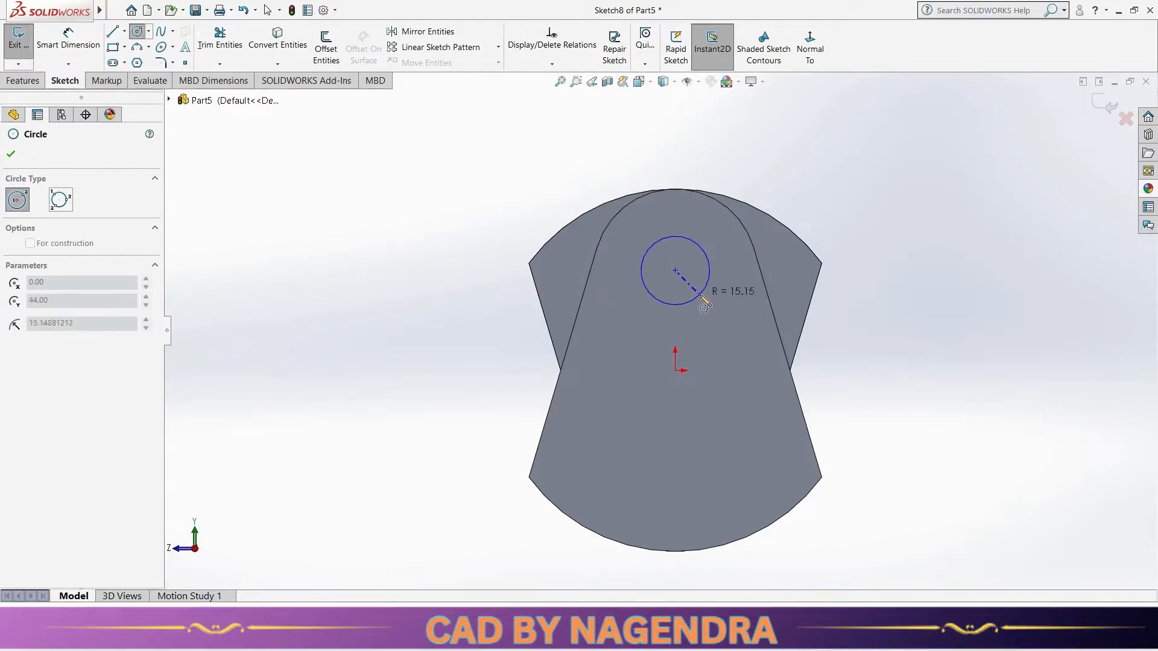
click(700, 296)
click(75, 41)
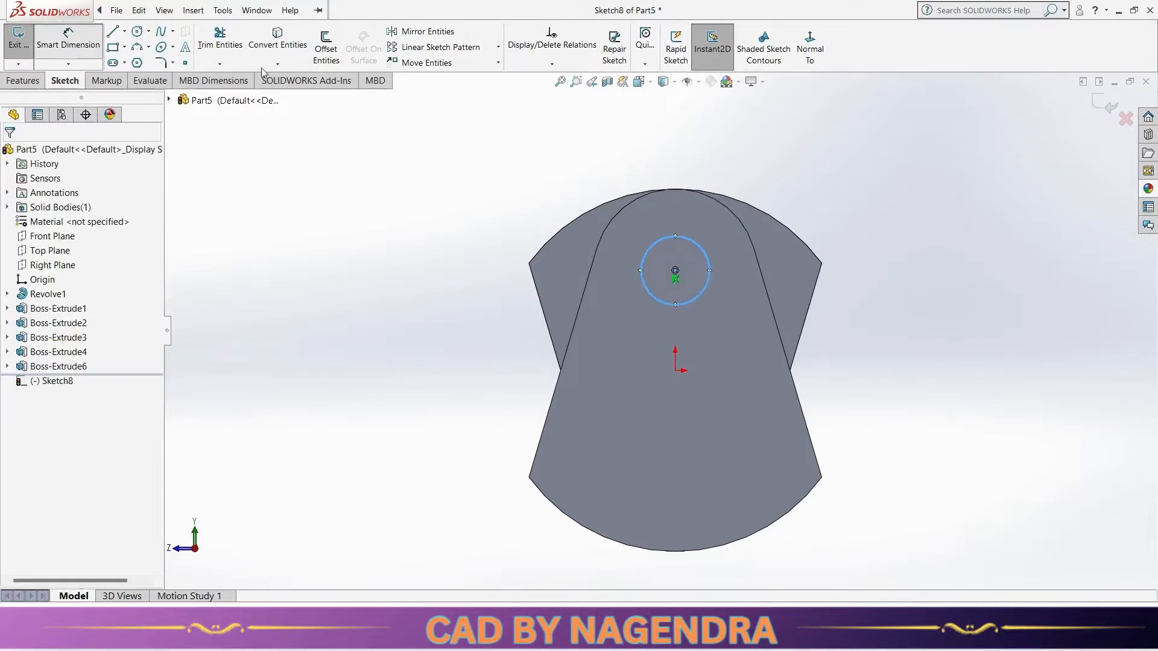
click(693, 238)
click(826, 171)
key(Return)
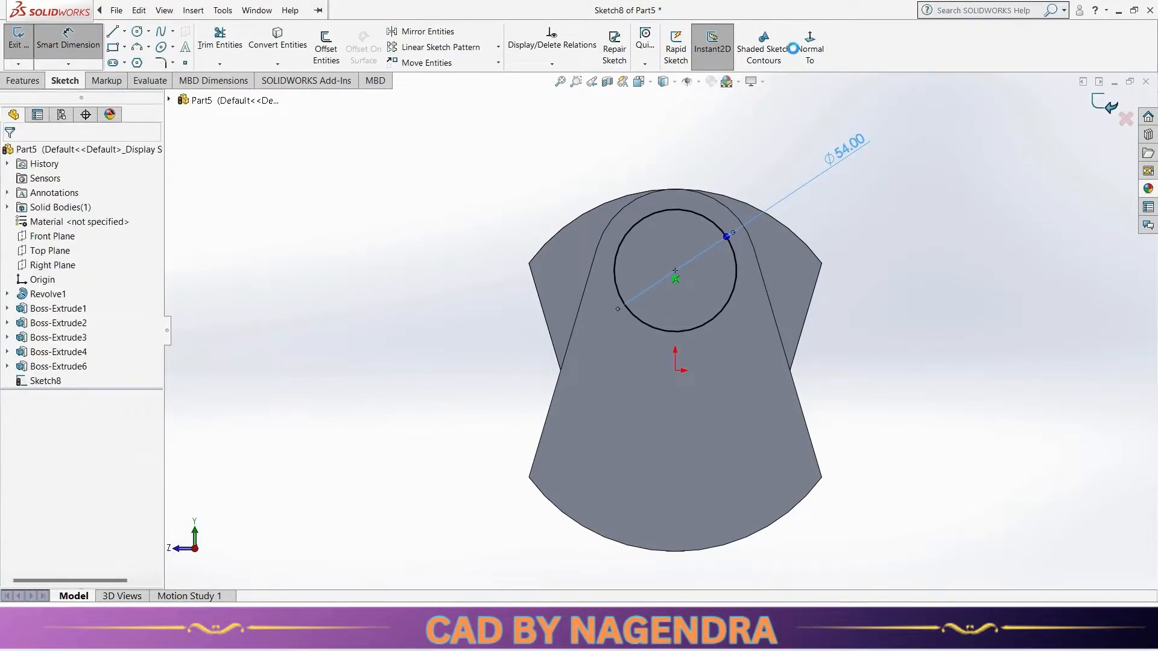
Step: Extrude the crankpin circle 46 mm outward from the web, merged with the body
click(713, 42)
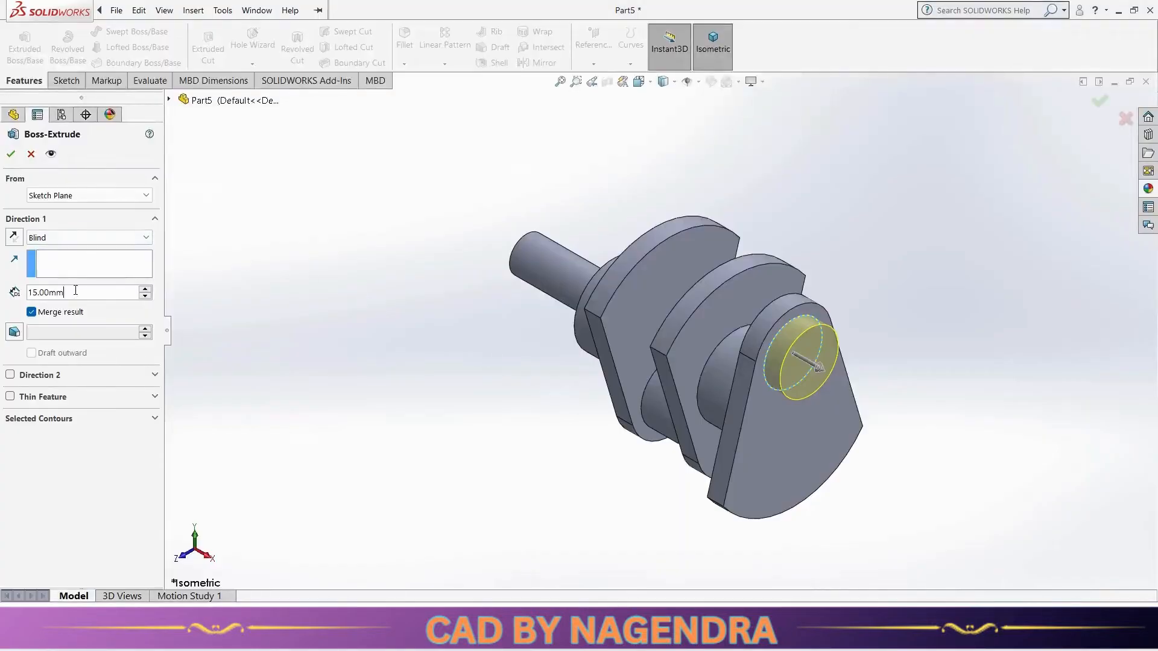
double_click(75, 292)
text(46)
key(Return)
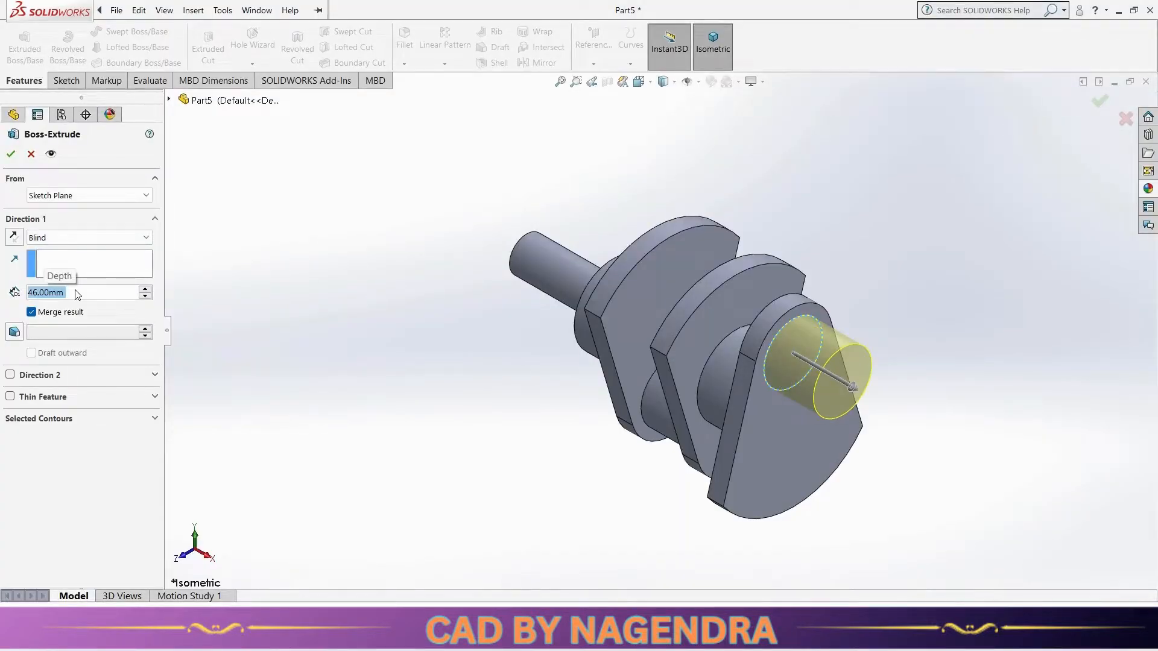
click(11, 153)
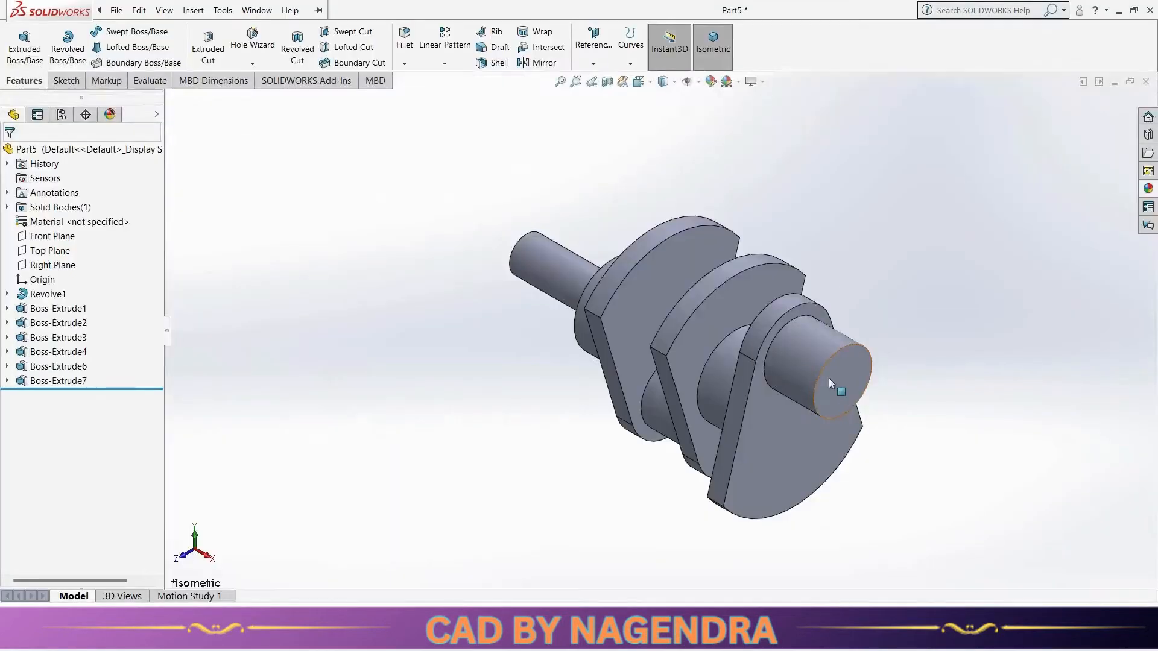
Step: Start a sketch on the second crankpin's end face and convert the previous web's four outline edges into it
click(829, 378)
click(870, 315)
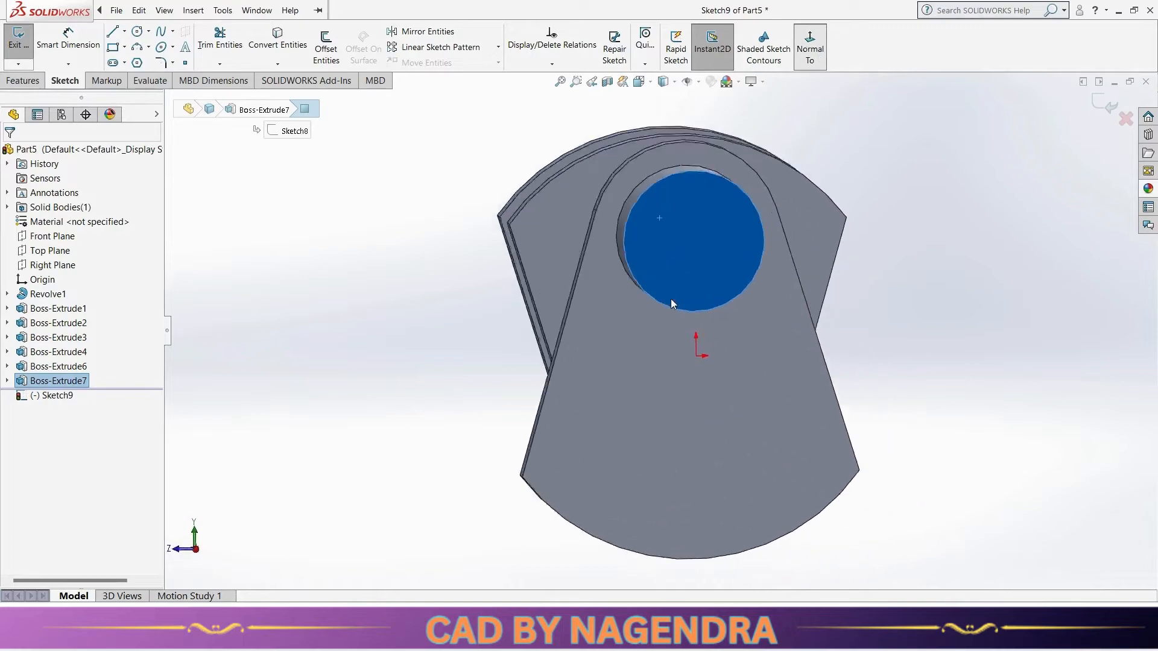
click(476, 273)
click(277, 39)
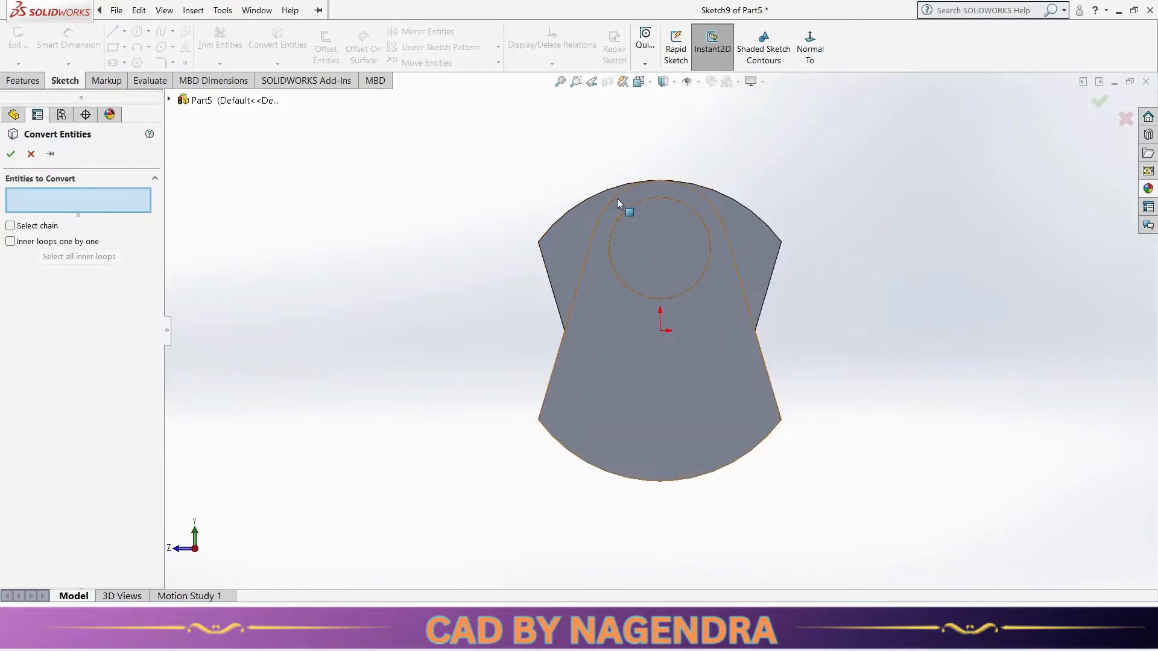
click(598, 222)
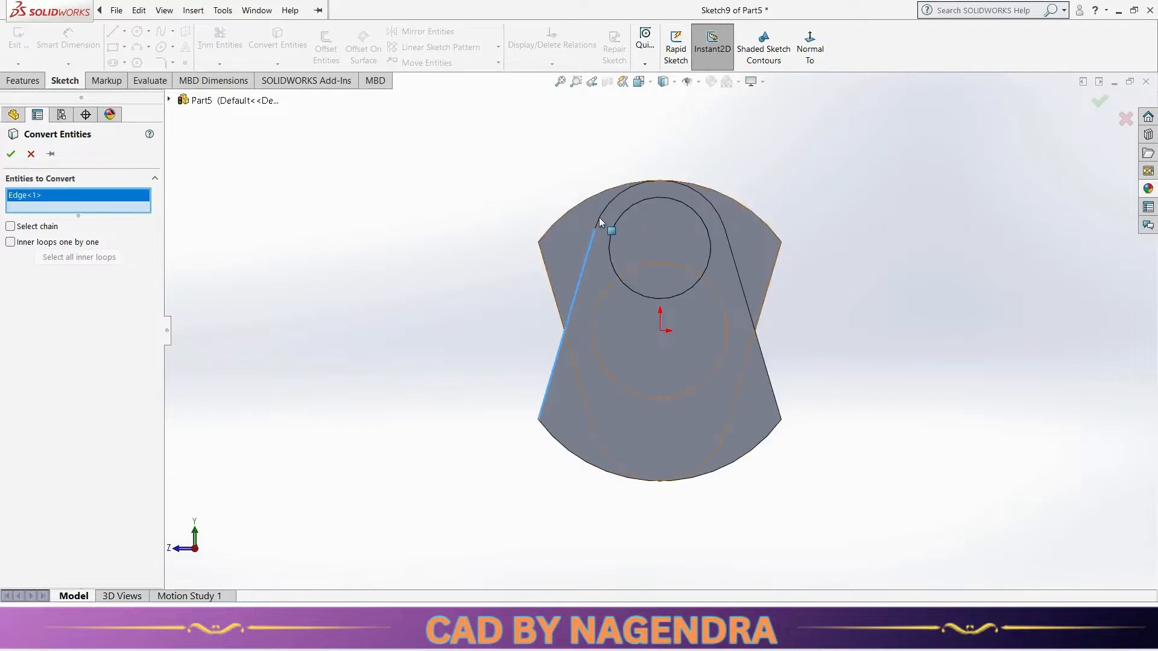
click(605, 211)
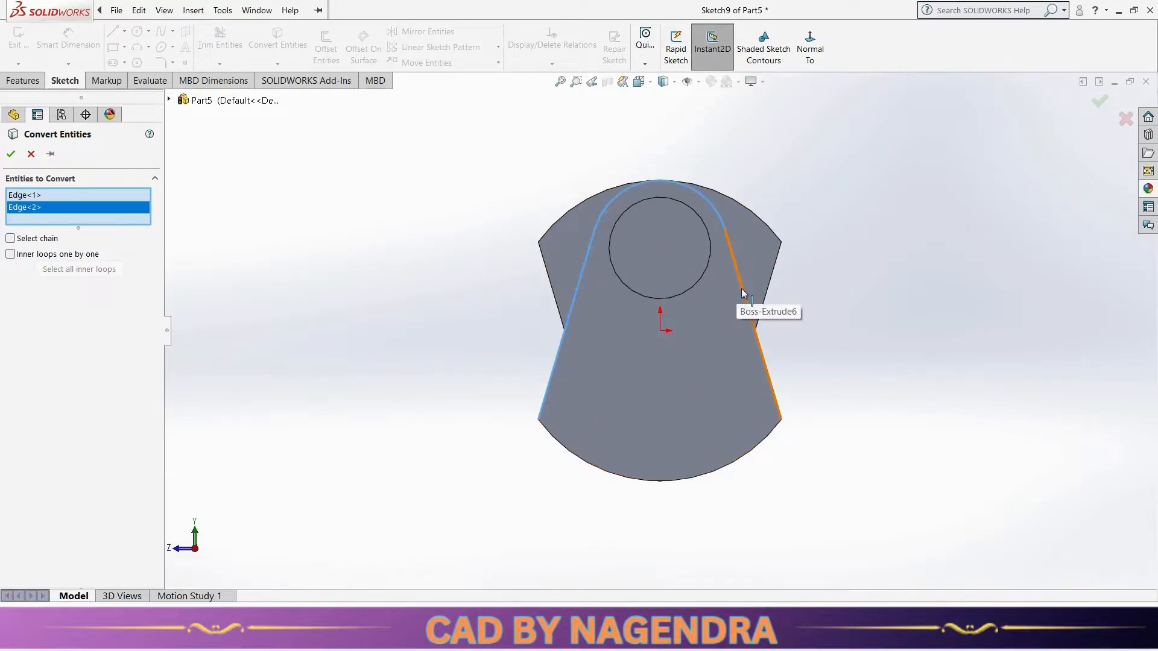
click(743, 290)
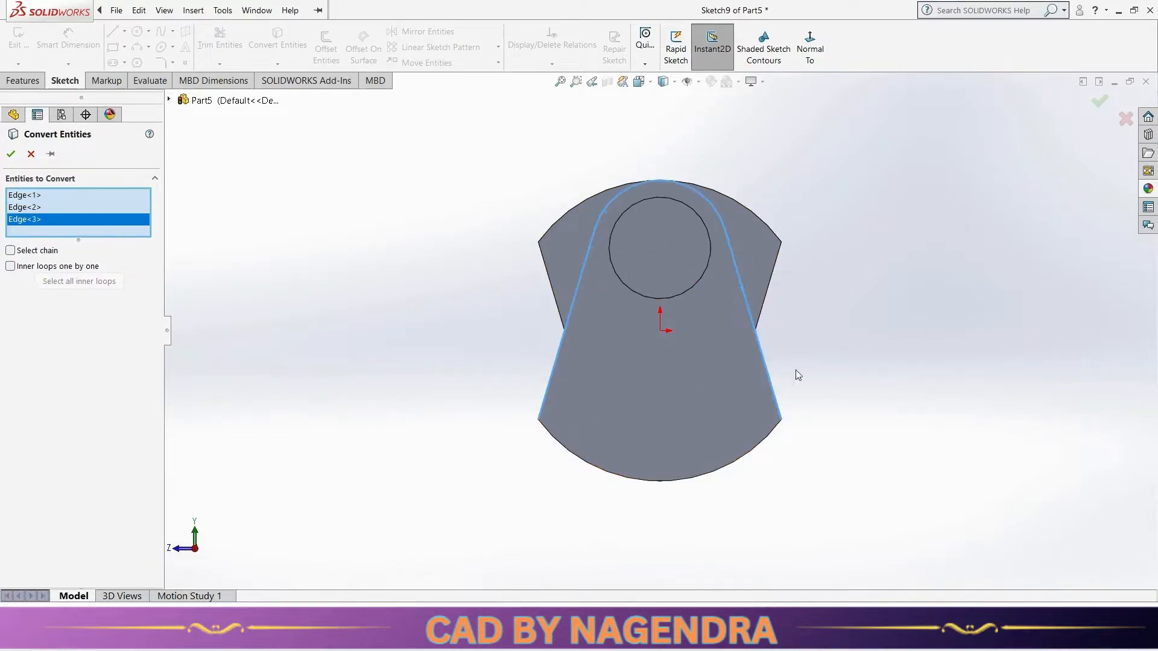
click(771, 439)
click(1102, 101)
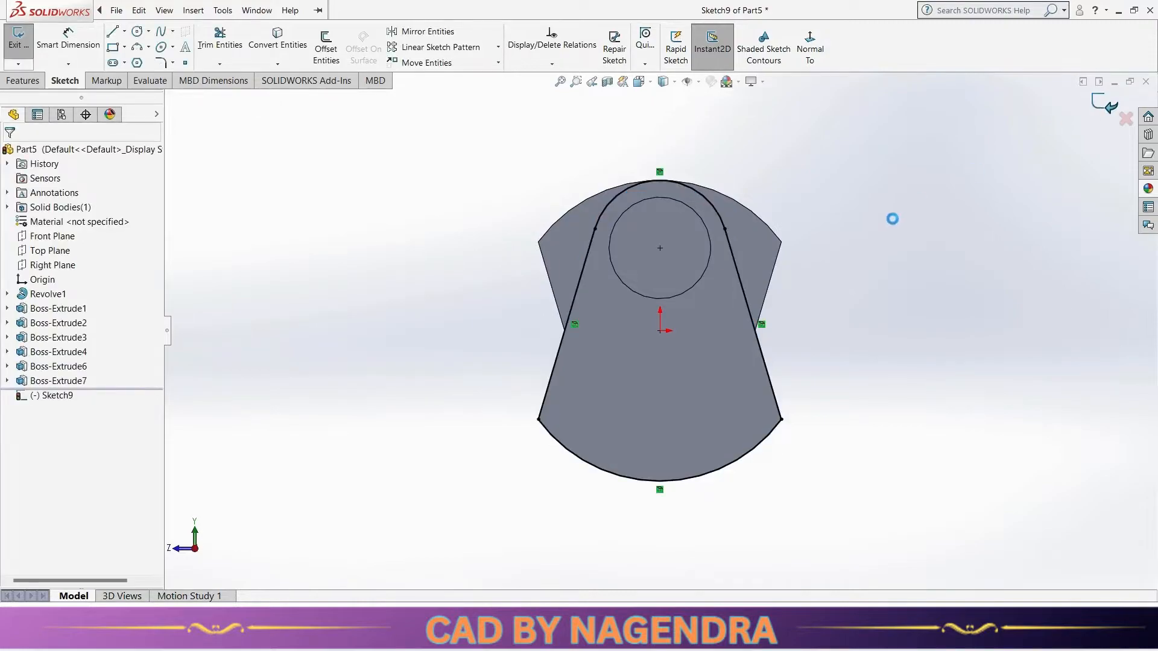
Step: Extrude the converted web outline 15 mm outward from the crankpin's end face, merged with the body
middle_drag(823, 258, 929, 281)
click(13, 46)
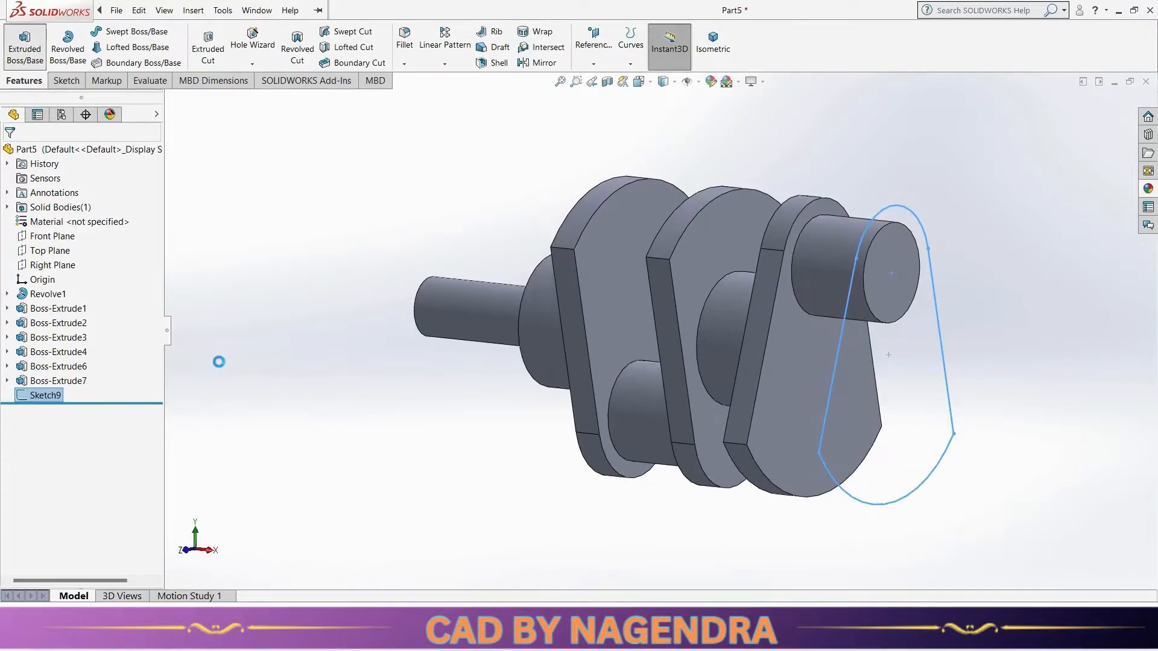
text(15)
key(Return)
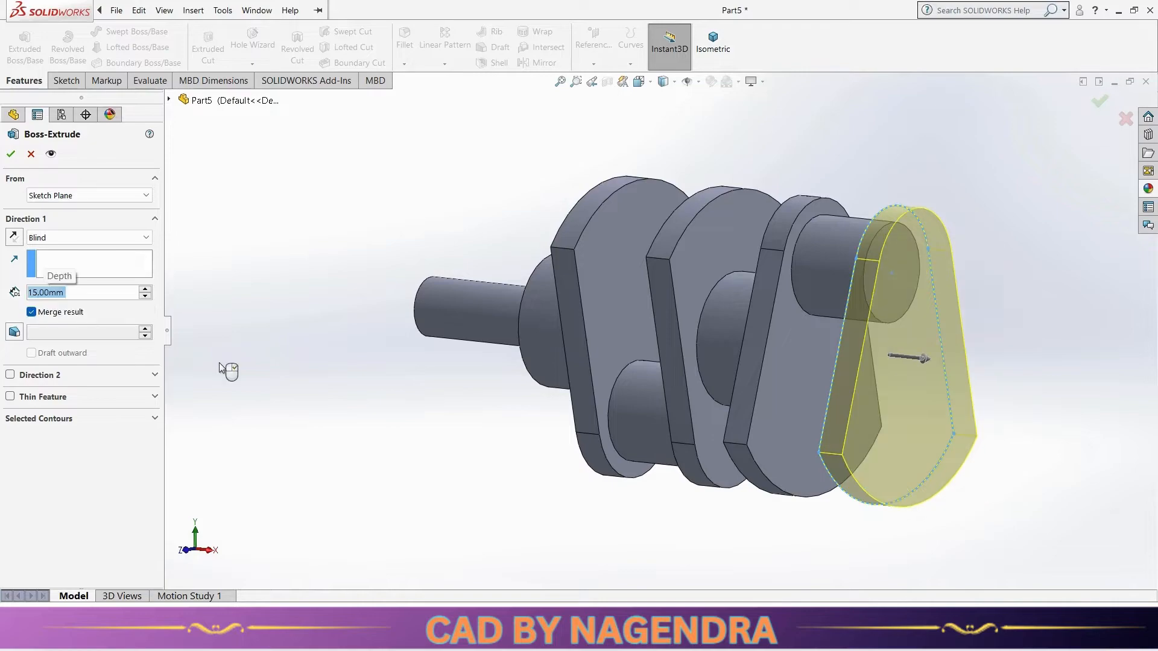
click(11, 154)
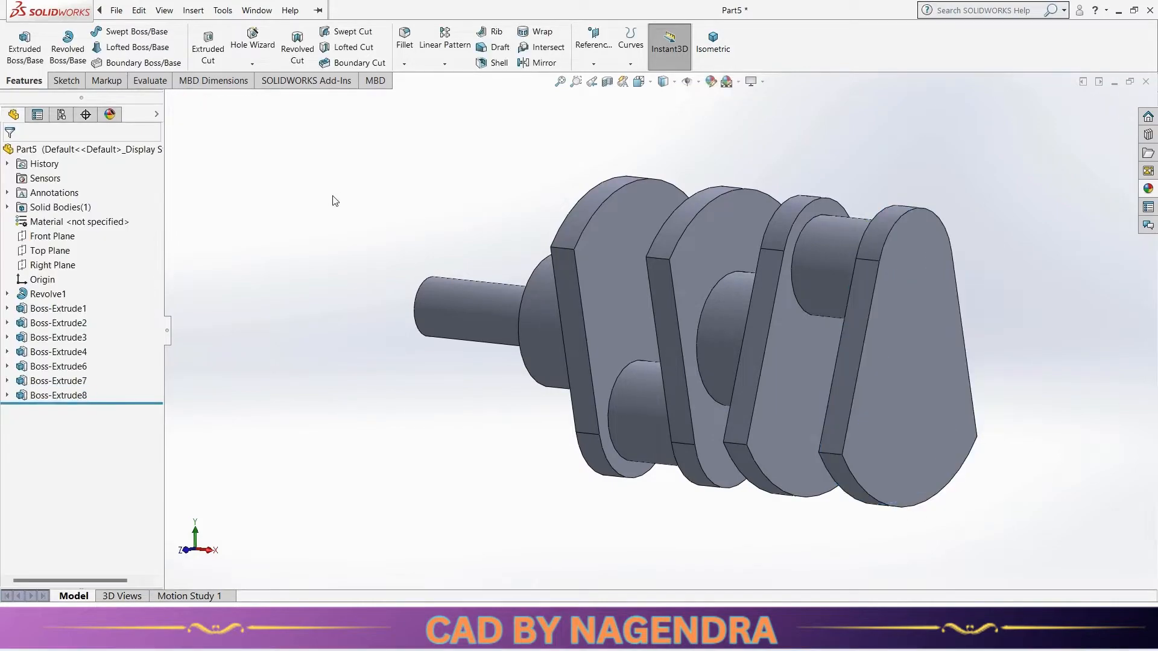
Step: Check the next main journal in the reference drawing and start a sketch on the new web's outer face, viewed straight on
key(alt+Tab)
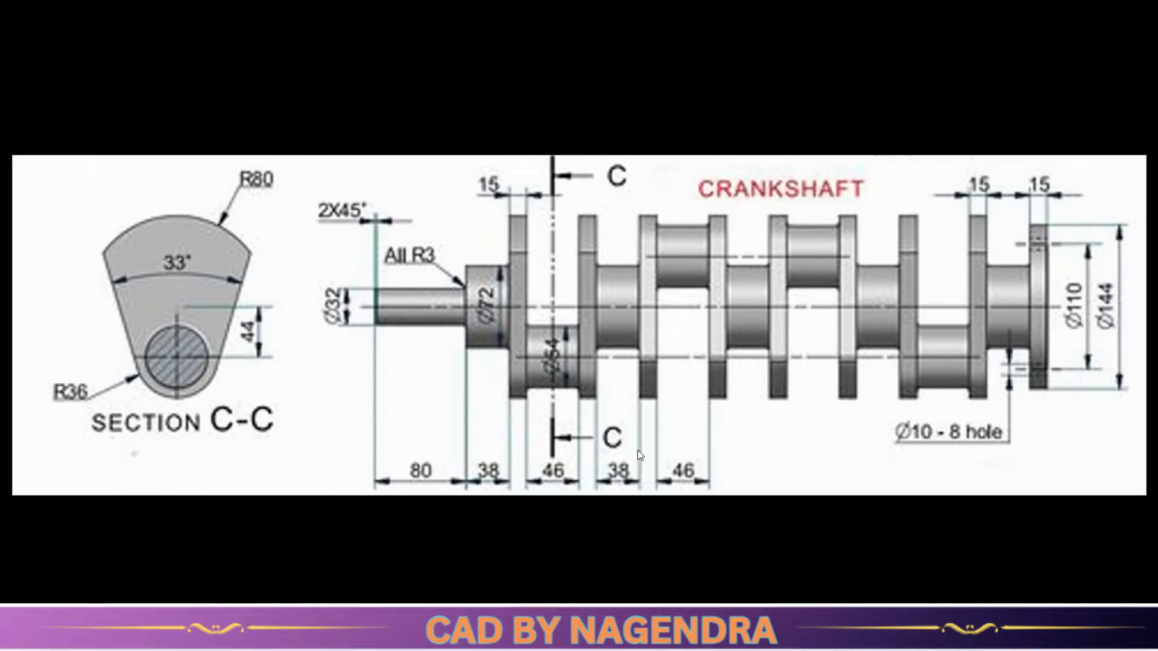
key(alt+Tab)
click(895, 393)
click(953, 348)
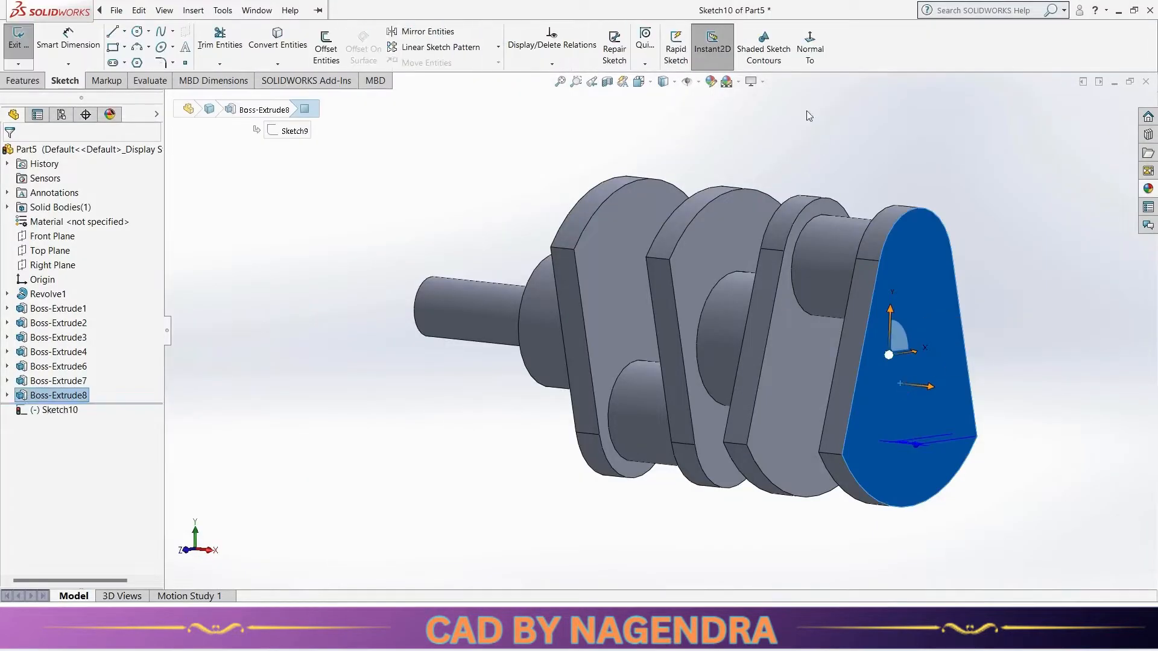
click(821, 50)
click(878, 286)
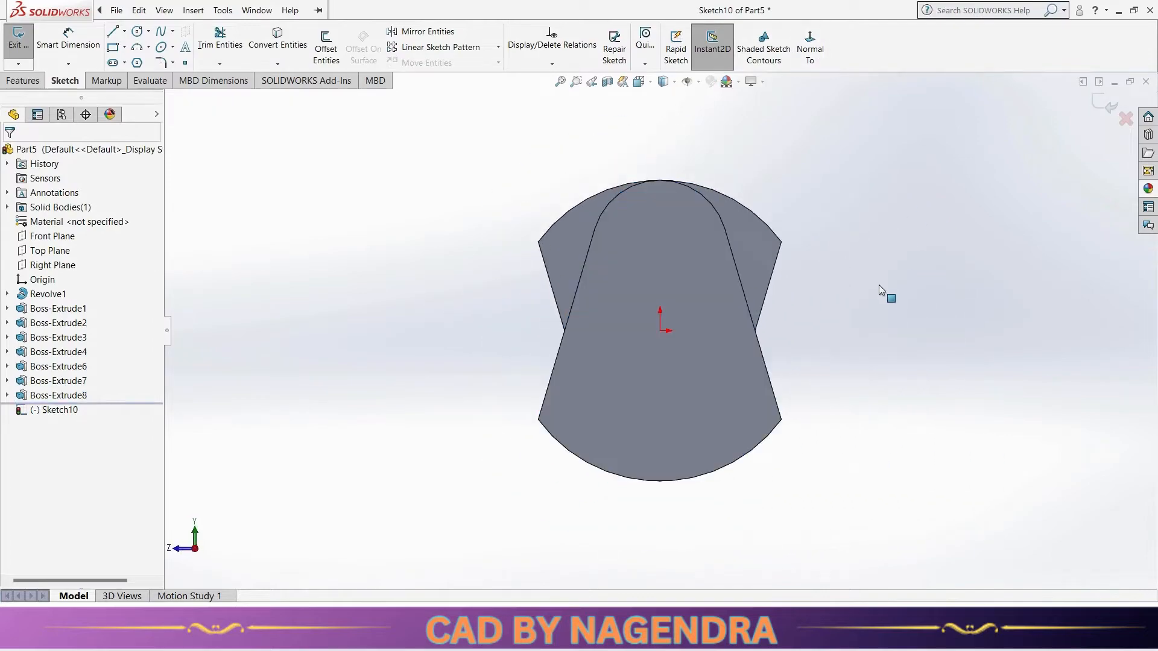
Step: Display the model with hidden lines visible and convert the main journal's circular edge, centred on the origin, into the sketch
click(676, 81)
click(667, 148)
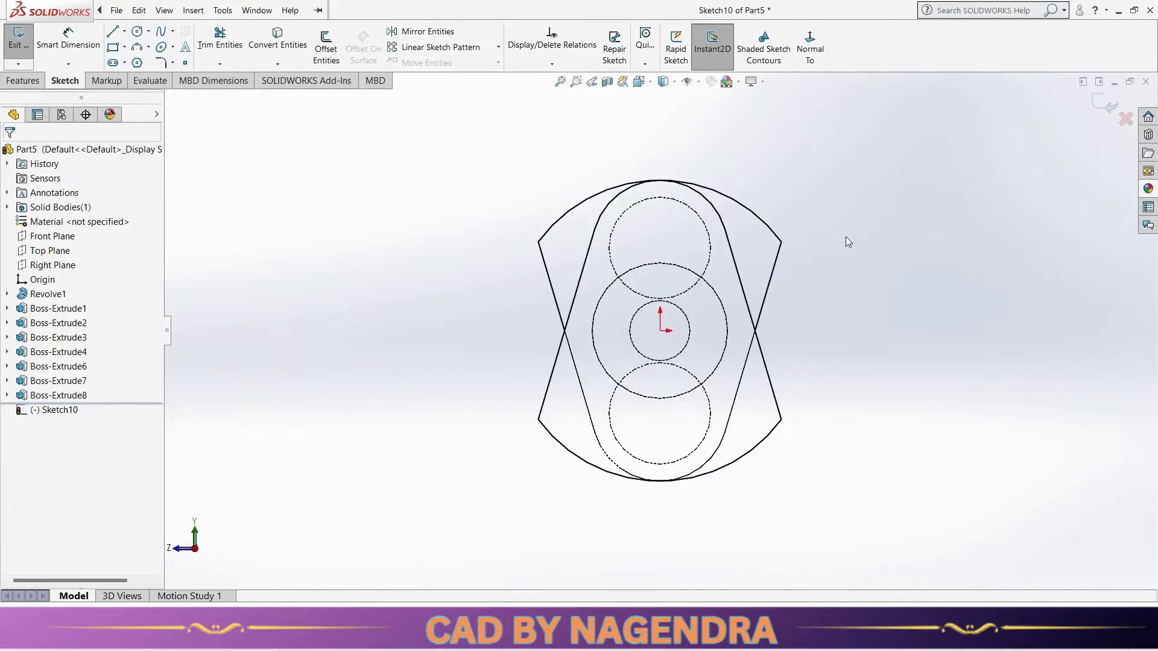
click(281, 46)
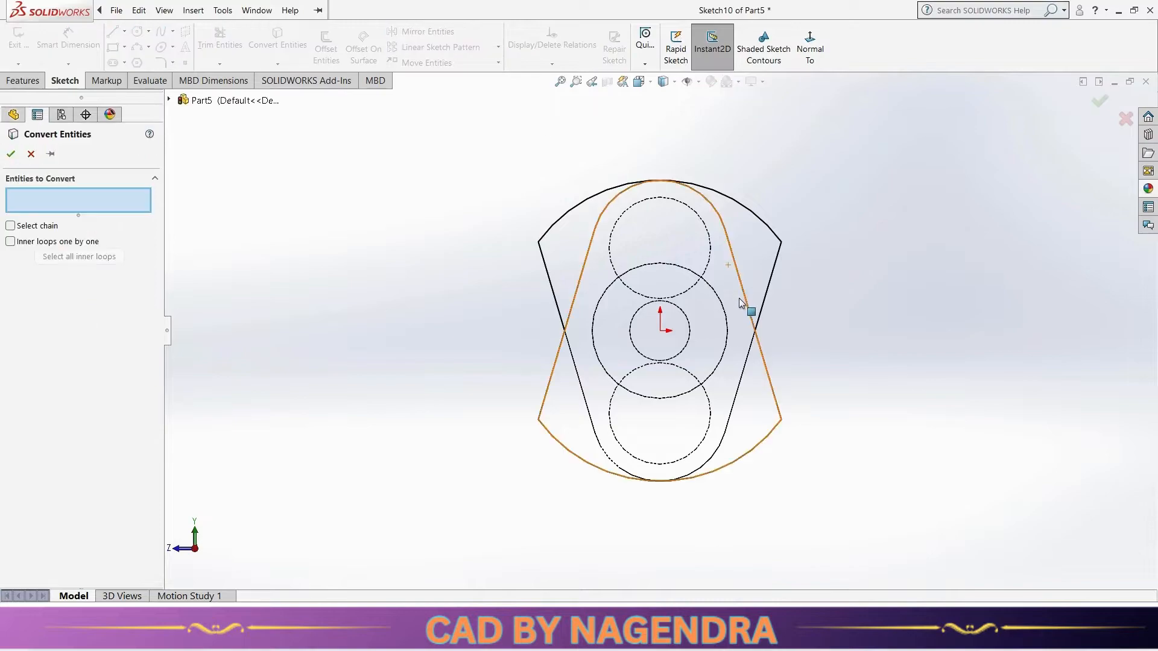
click(727, 317)
click(1100, 103)
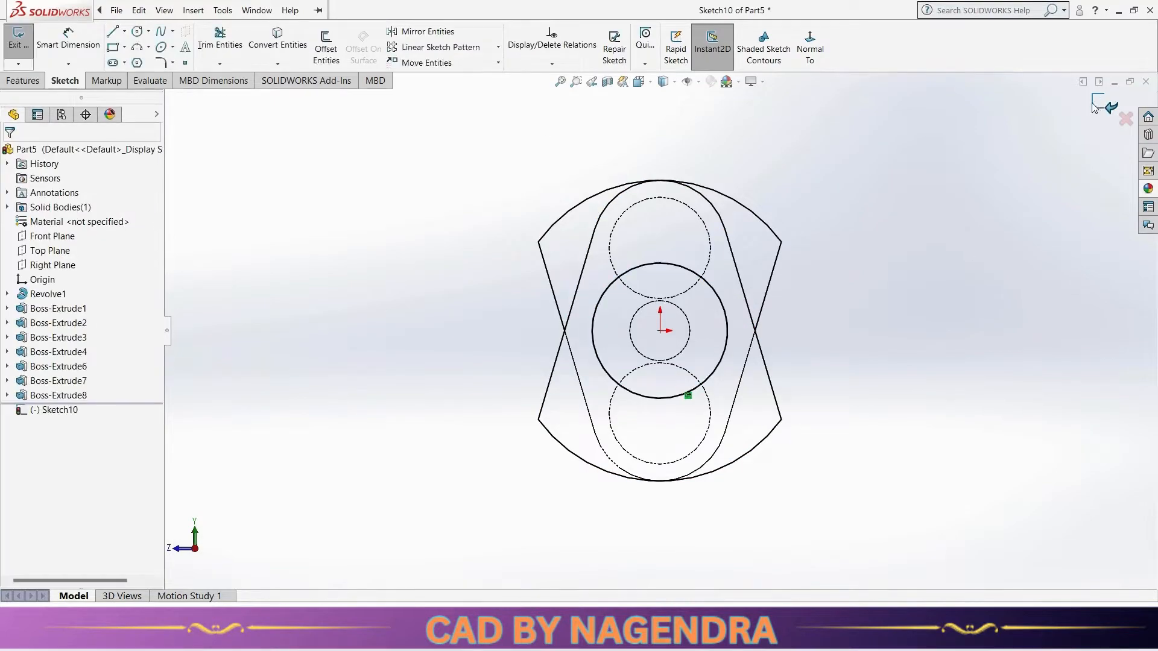
Step: Extrude the journal circle 38 mm outward from the web, merged with the body
click(713, 42)
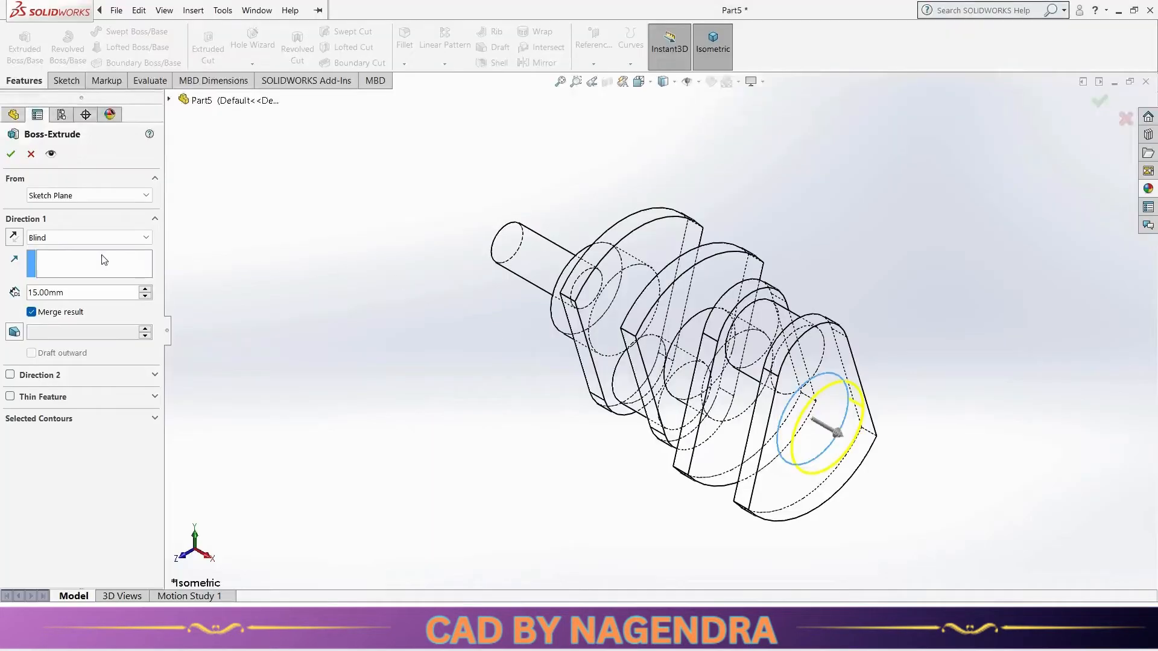
double_click(93, 293)
text(38)
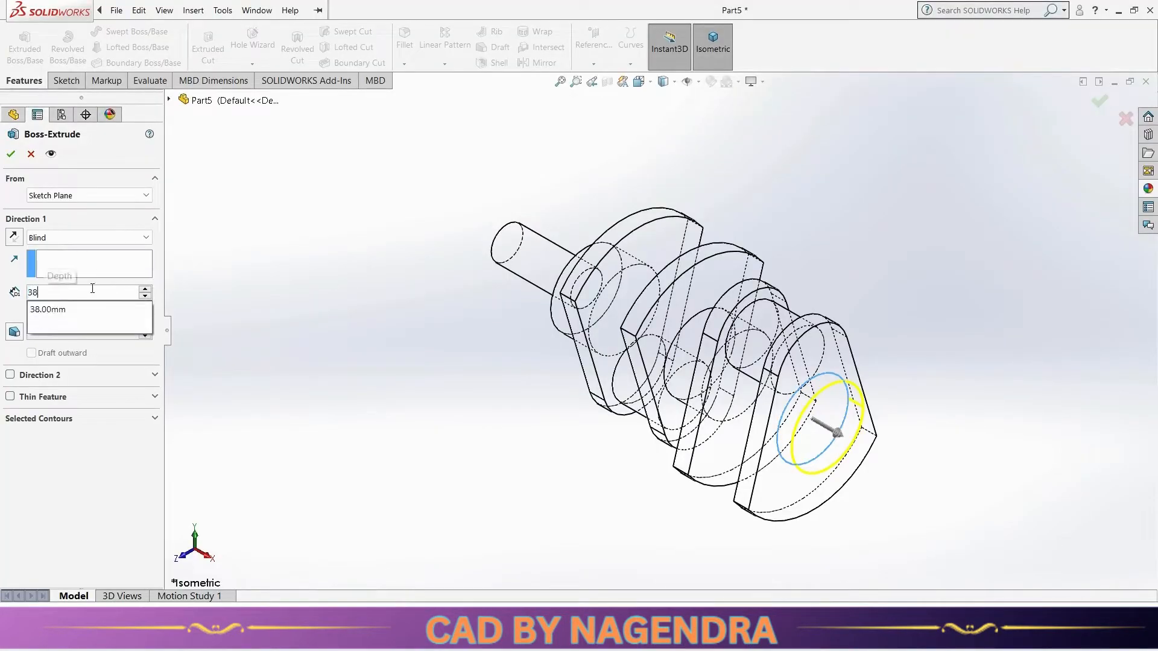
key(Return)
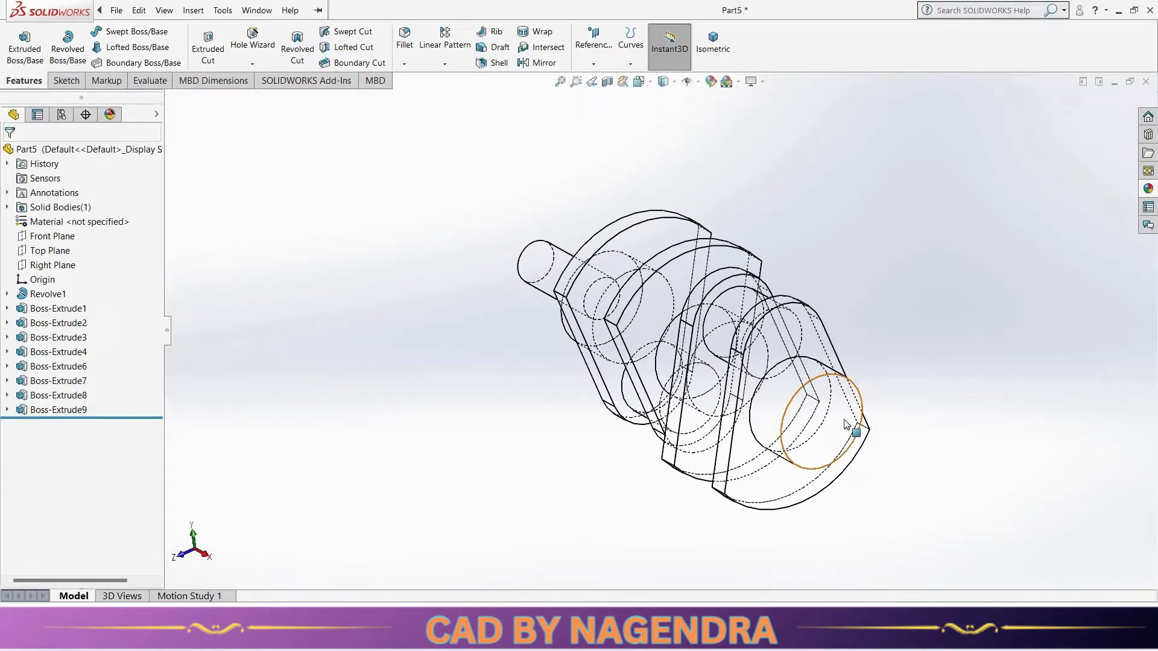
Step: Start a sketch on the new journal's end face and convert the neighbouring web's arcs and two slanted sides into it
click(848, 426)
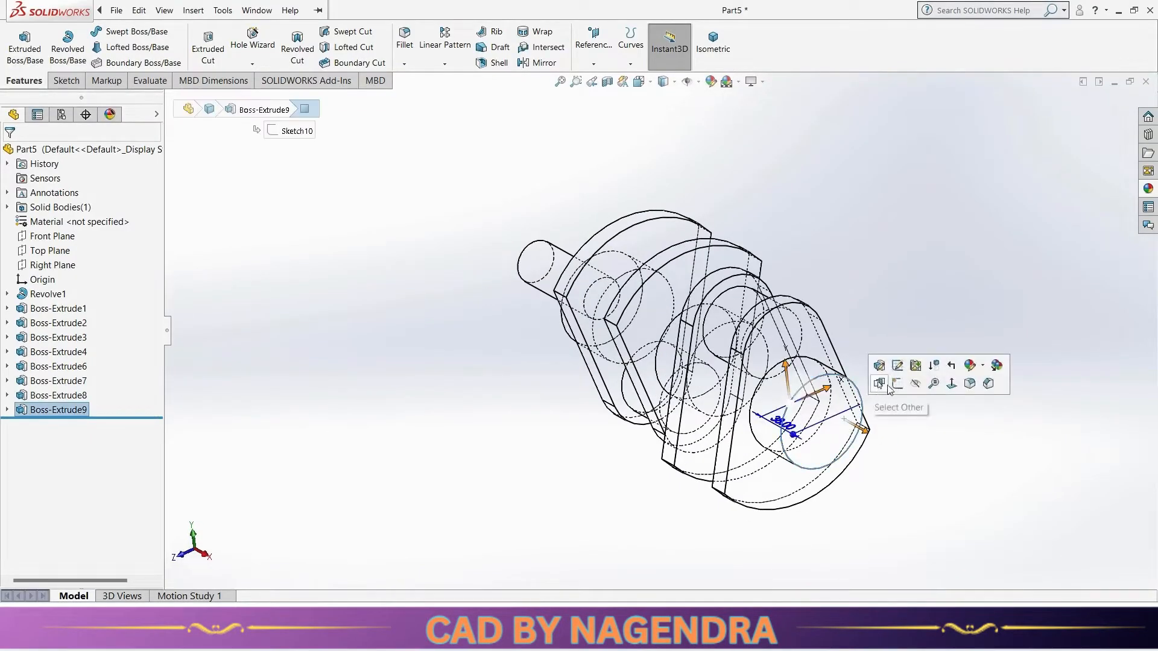
click(879, 384)
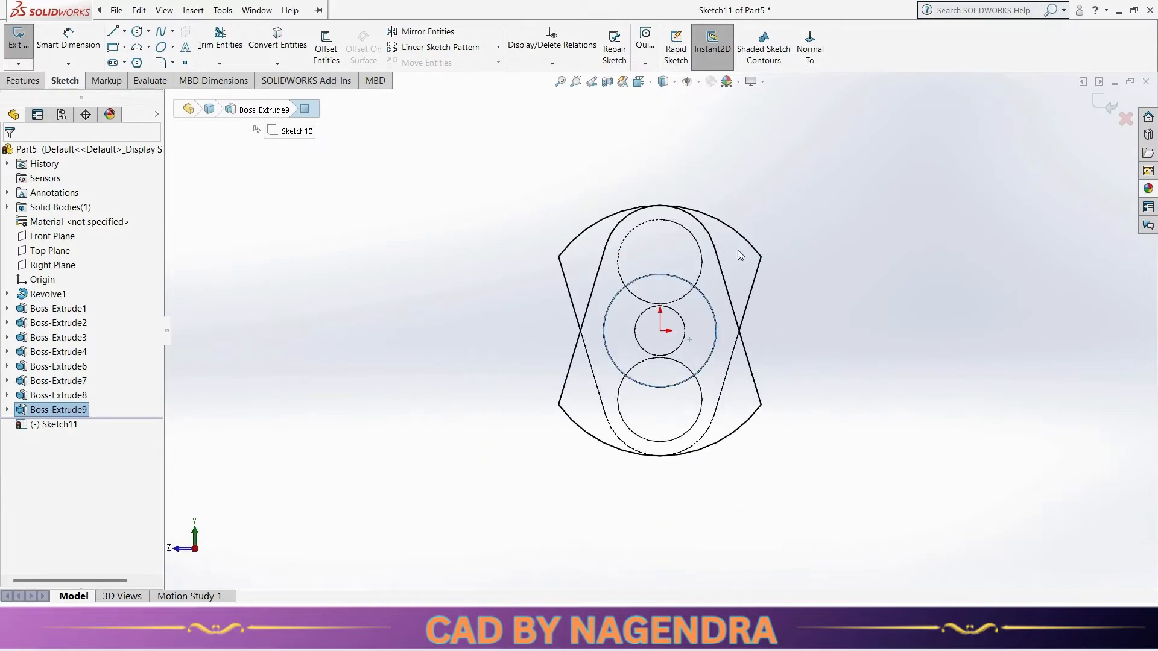
click(277, 44)
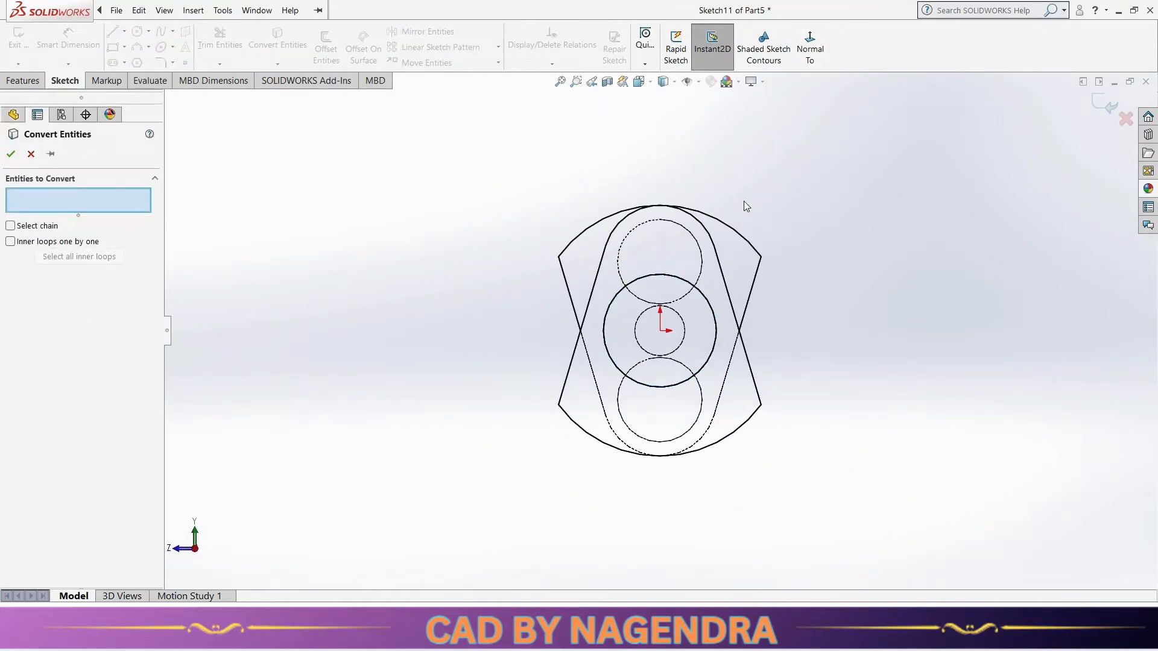
click(703, 228)
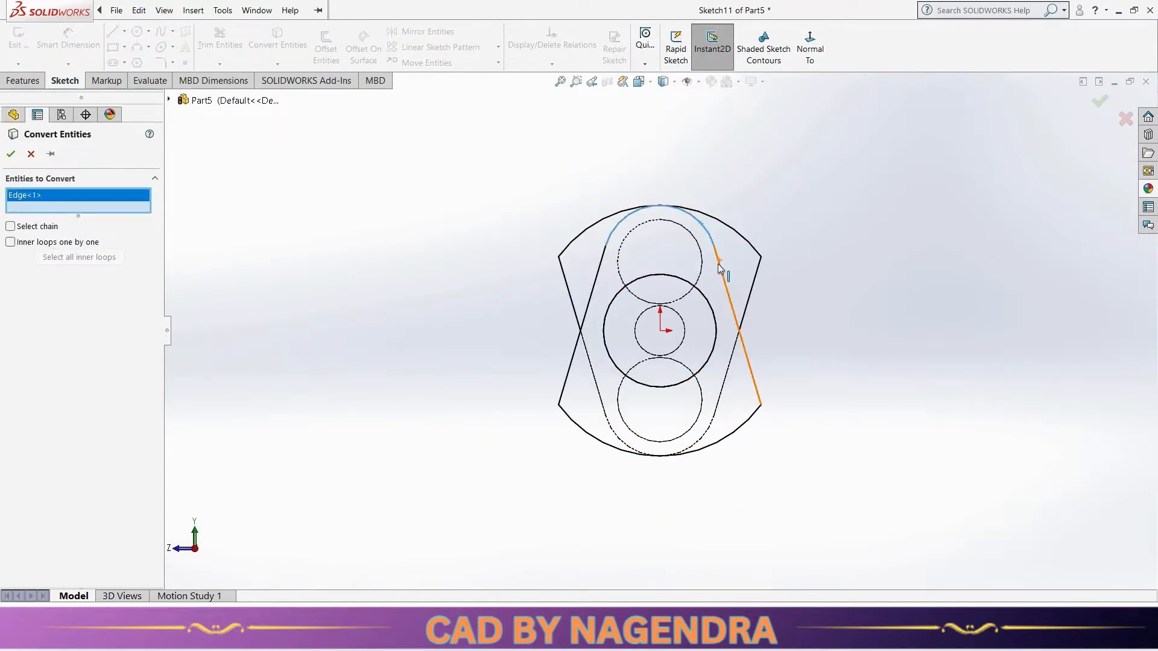
click(719, 267)
click(588, 305)
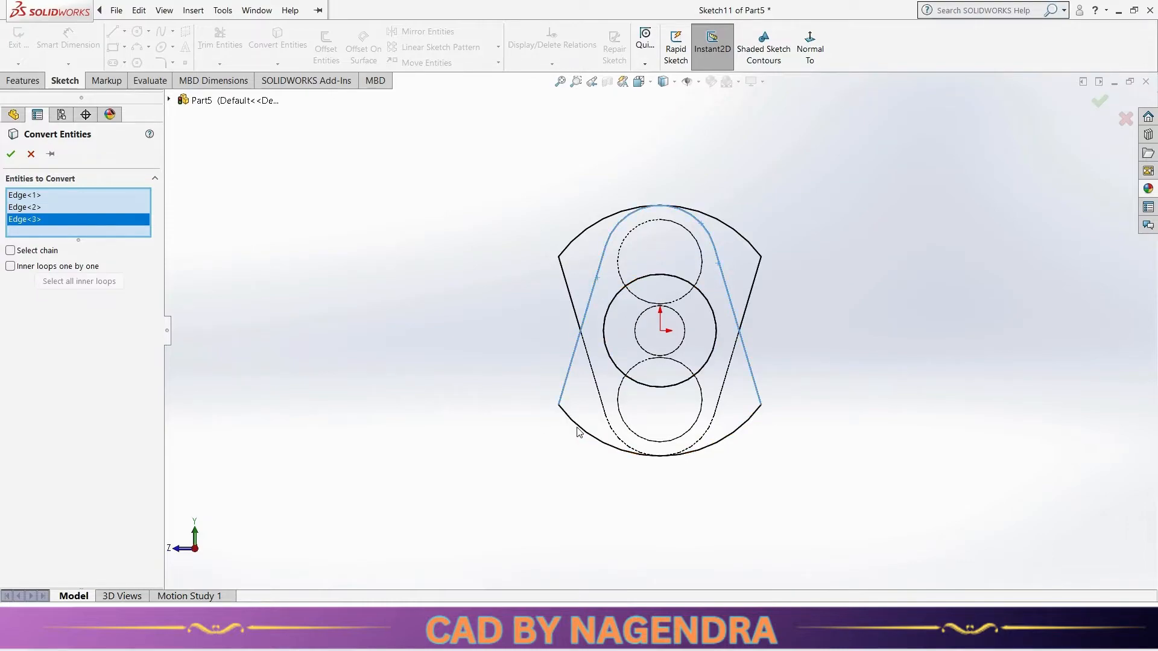
click(577, 430)
click(1098, 103)
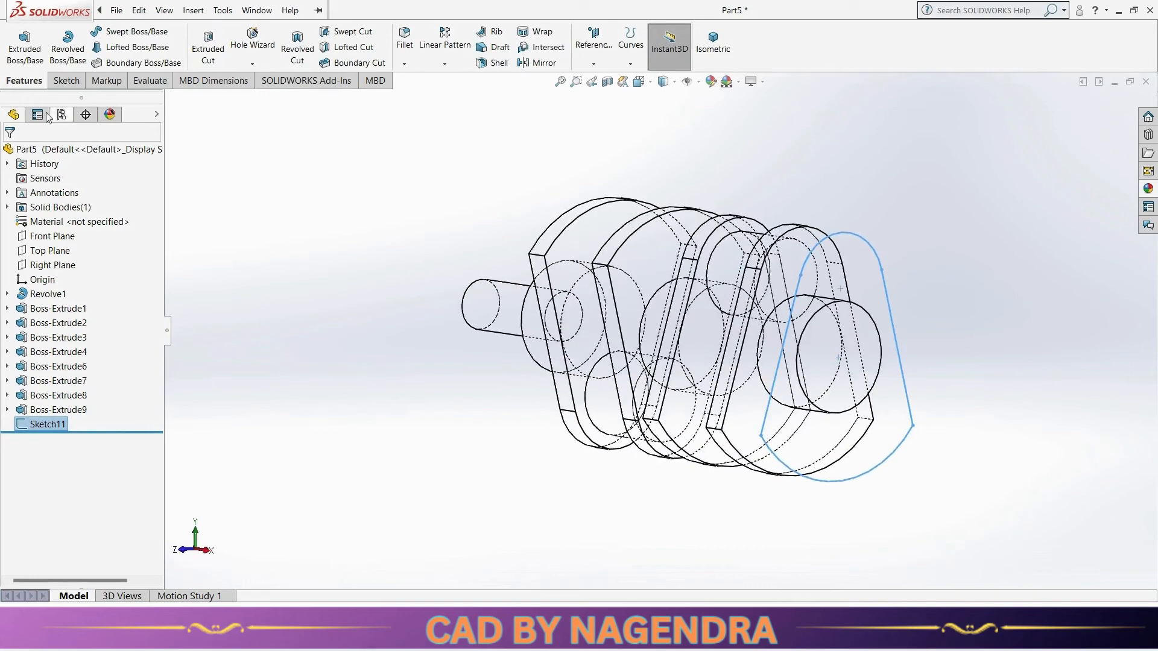
Step: Extrude the web outline 15 mm outward from the journal's end face, merged with the body
click(27, 44)
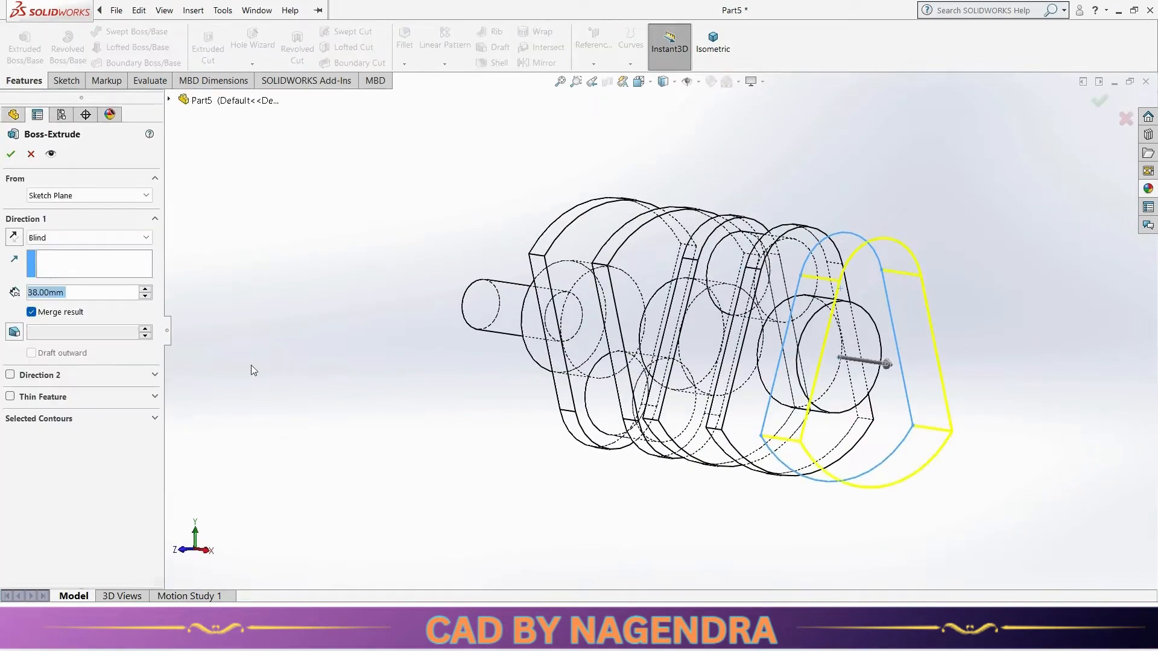
text(15)
key(Return)
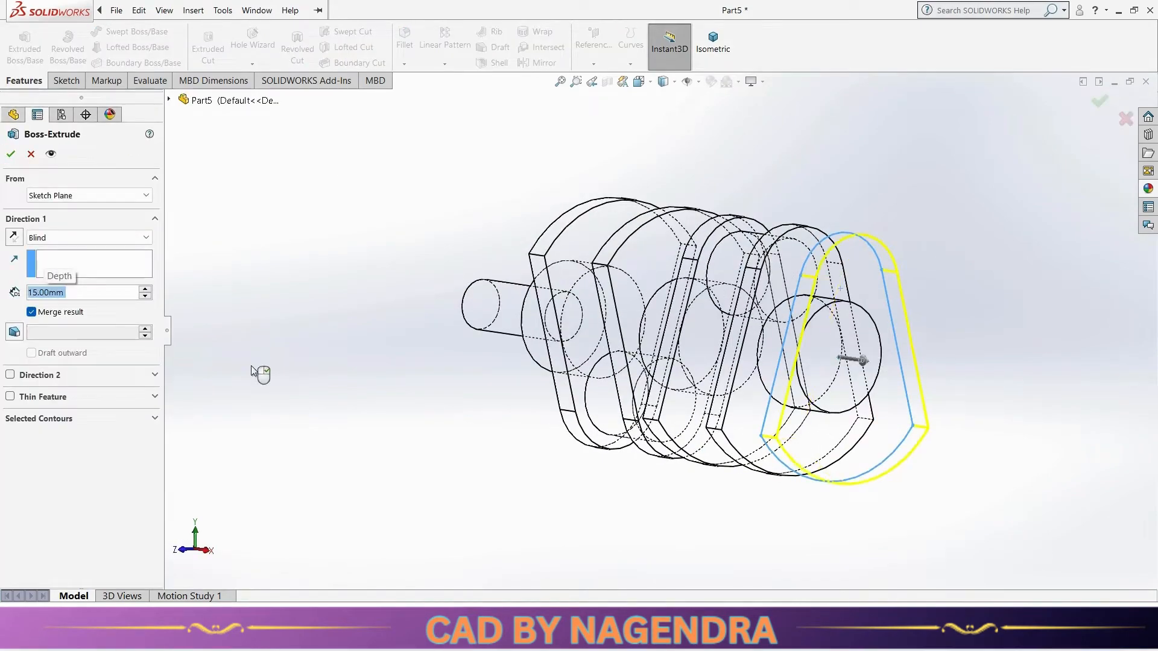
click(11, 154)
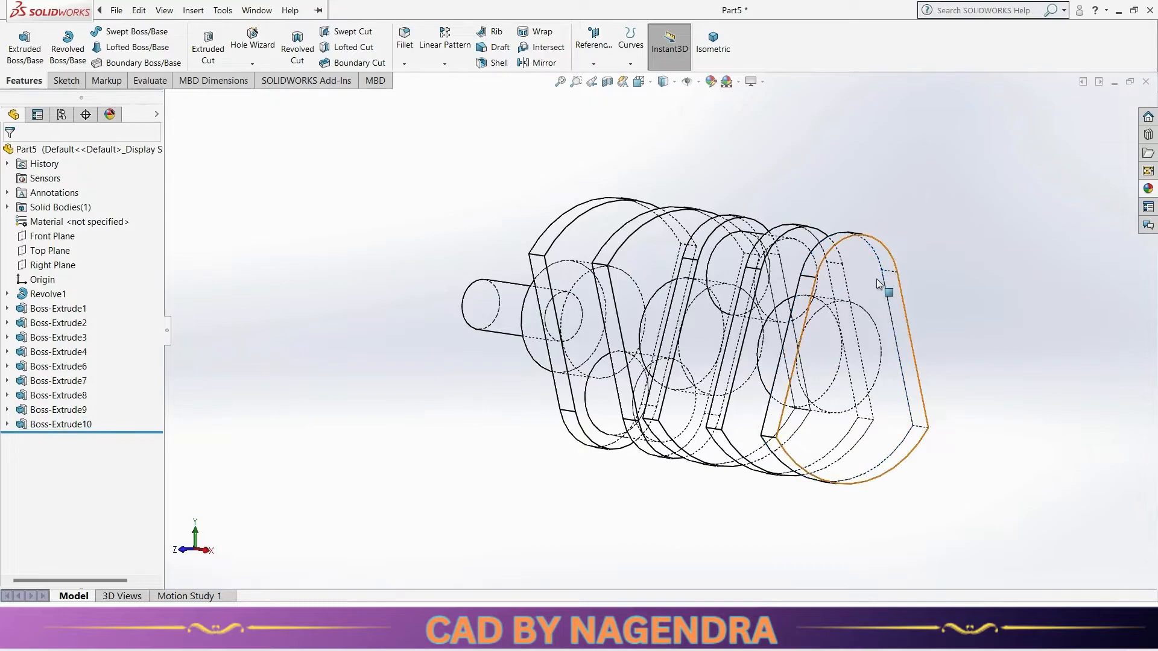
Step: Sketch on the newest web's outer face, converting the upper crankpin's circular edge to match the next crankpin in the reference drawing
click(877, 279)
click(932, 247)
click(813, 66)
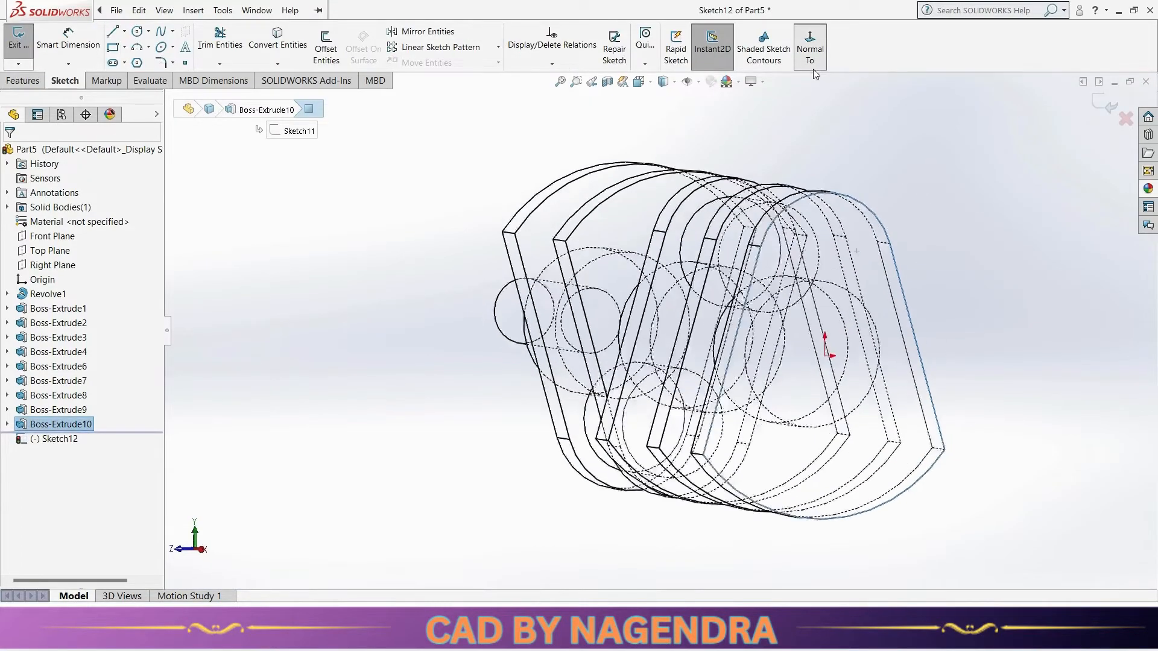
key(alt+Tab)
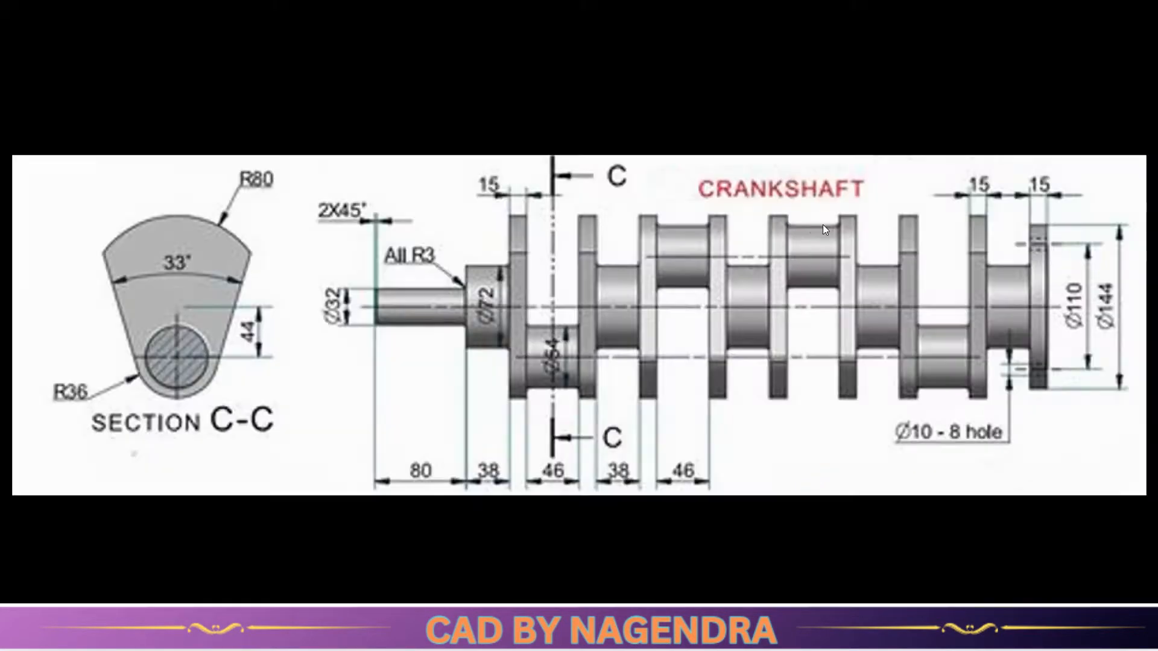
key(alt+Tab)
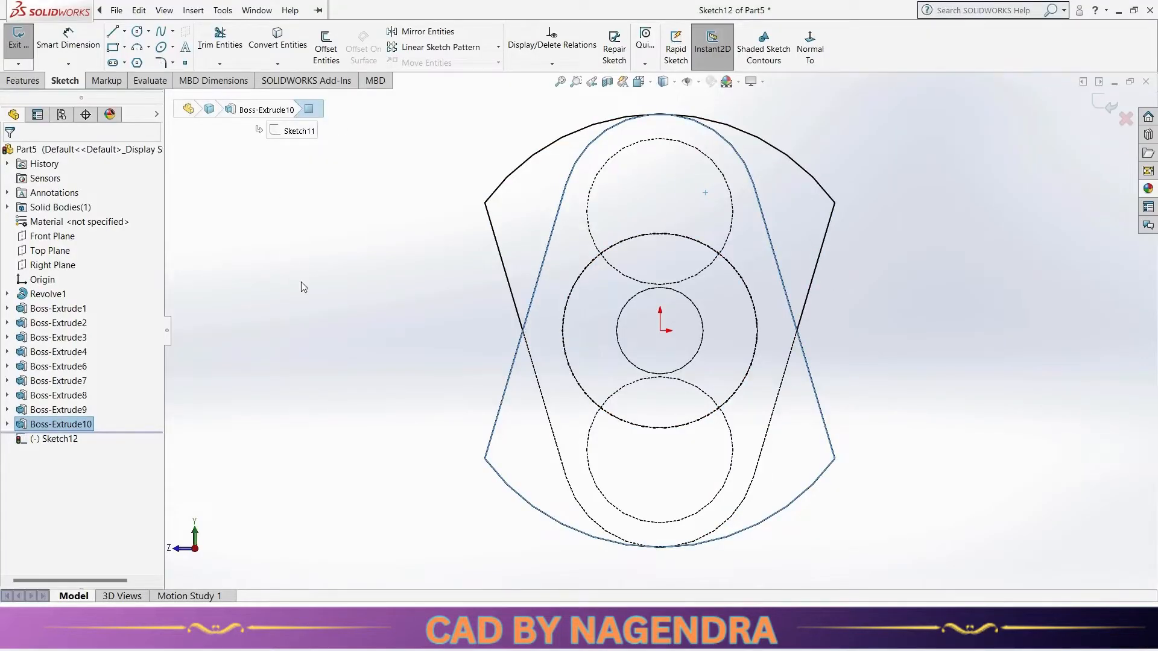
click(286, 39)
click(730, 193)
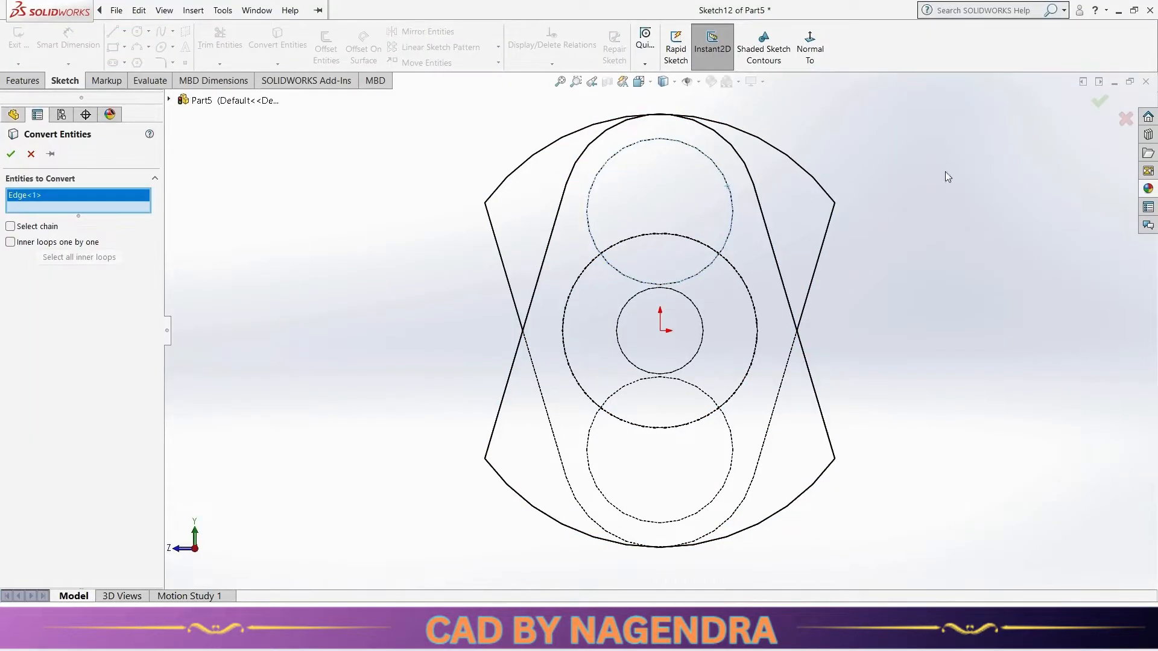
click(1099, 101)
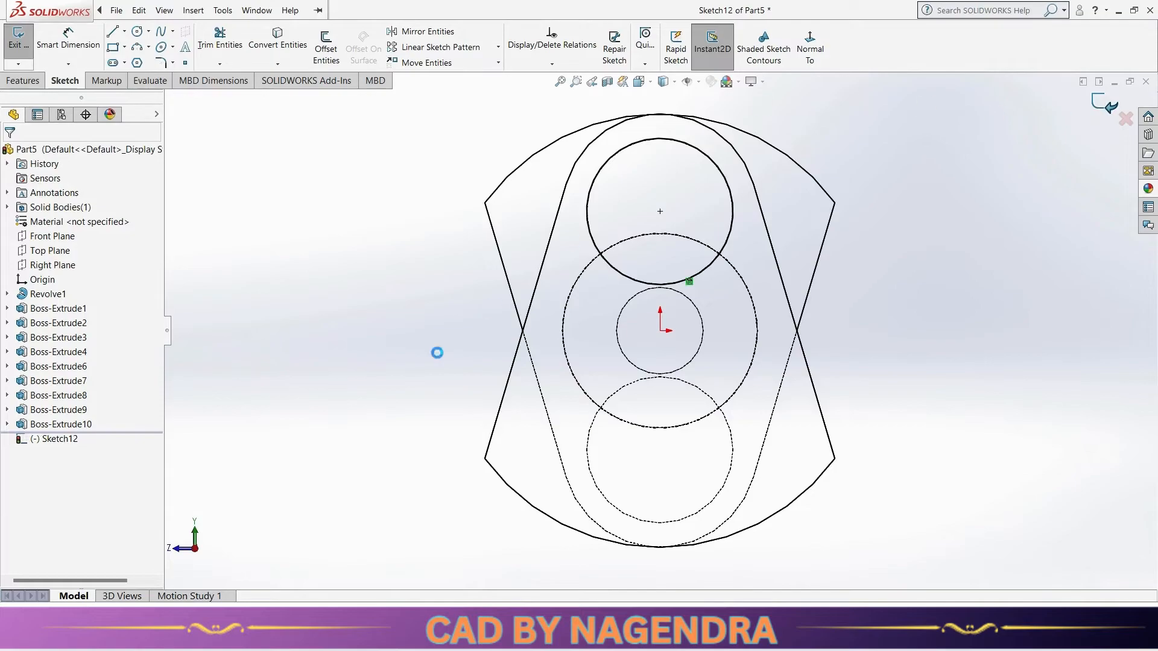
Step: Extrude the upper crankpin circle 46 mm outward from the web, merged with the body
middle_drag(385, 340, 495, 405)
click(25, 42)
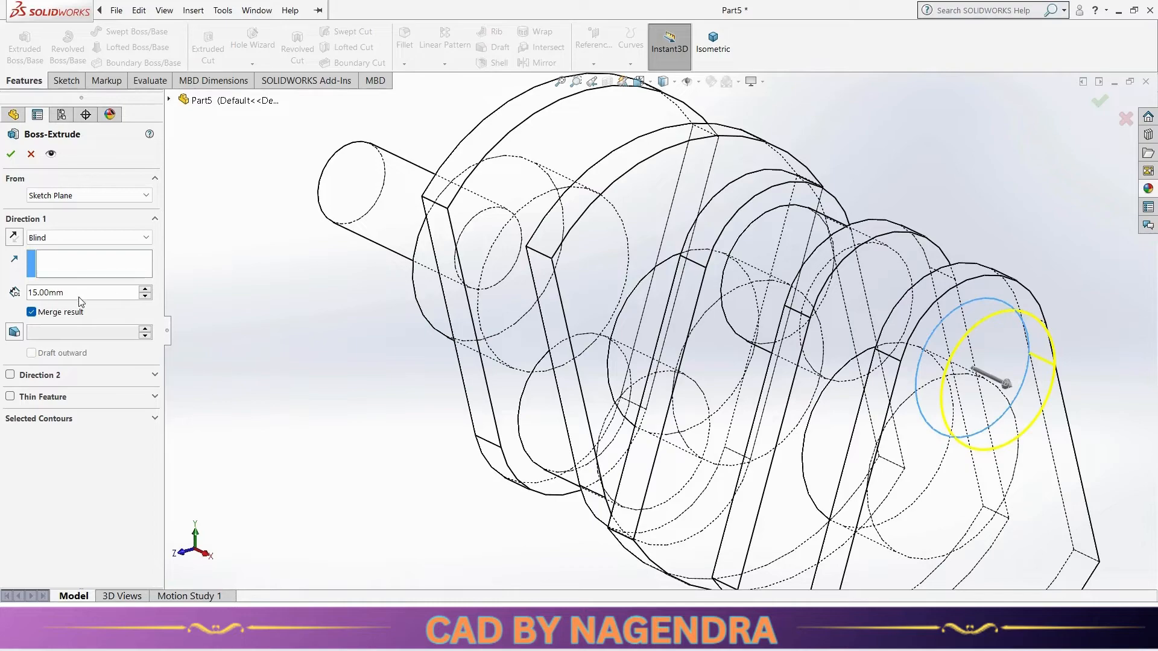
double_click(79, 294)
text(46)
key(Return)
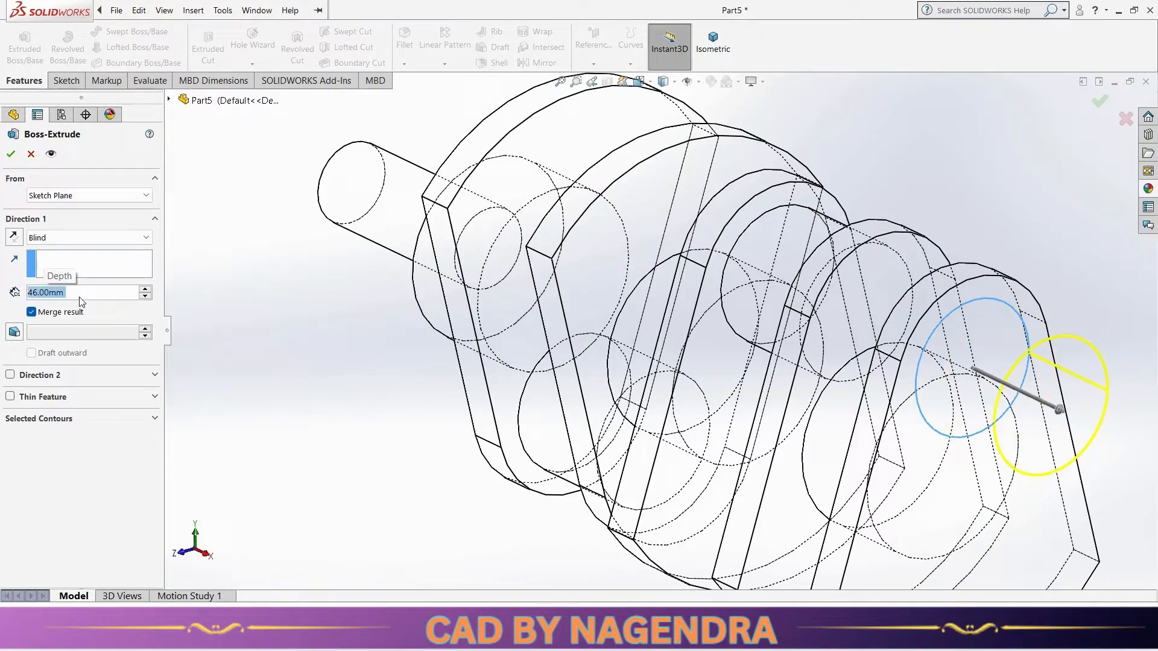
click(11, 155)
scroll(735, 339, up, 5)
click(877, 385)
key(f)
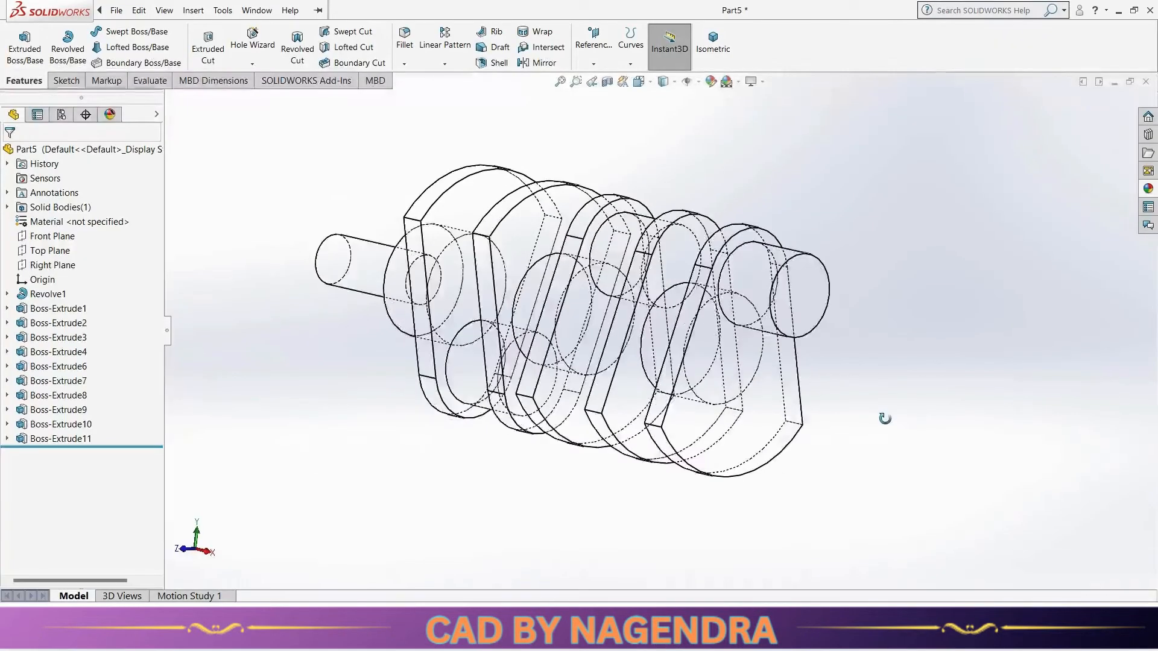
Step: Sketch on the upper crankpin's end face, converting the neighbouring web's narrow upper arc, two slanted sides and wide lower arc
mouse_move(885, 418)
middle_down()
mouse_move(897, 419)
mouse_move(859, 444)
mouse_move(879, 437)
mouse_move(857, 428)
middle_up()
click(872, 276)
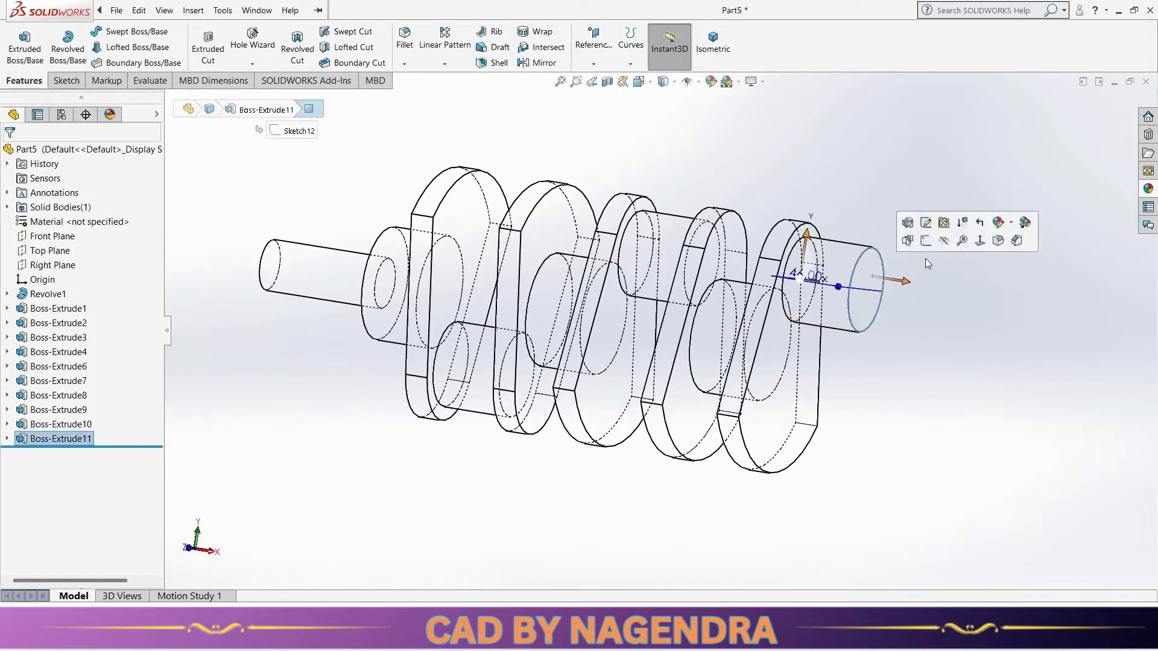
click(923, 241)
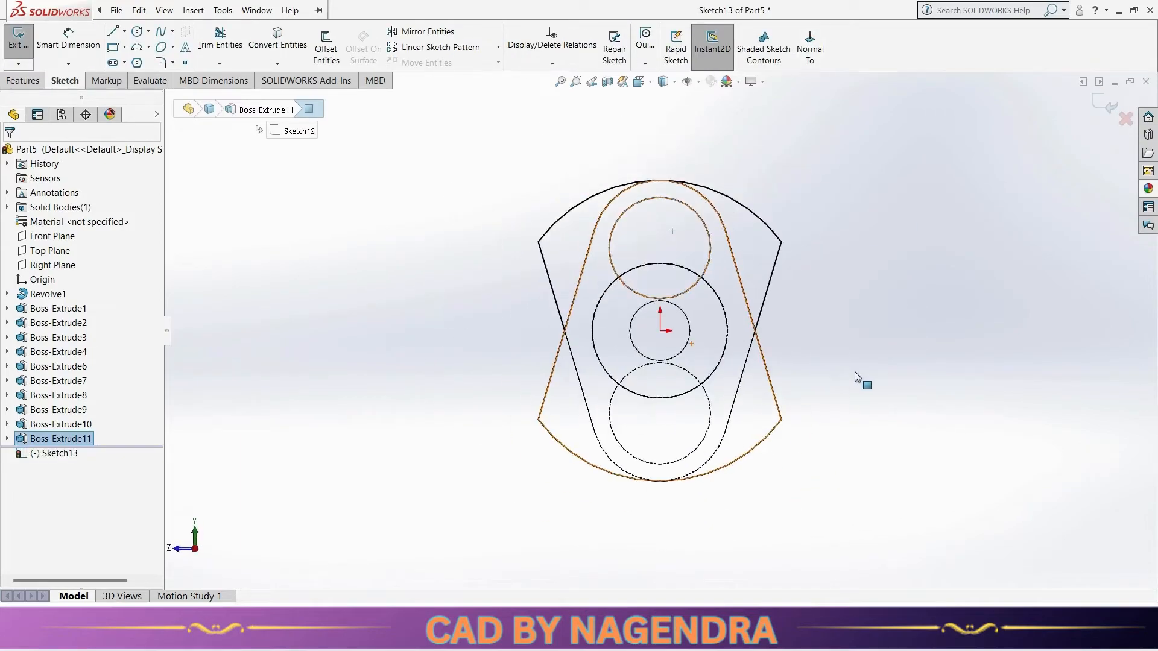
click(277, 39)
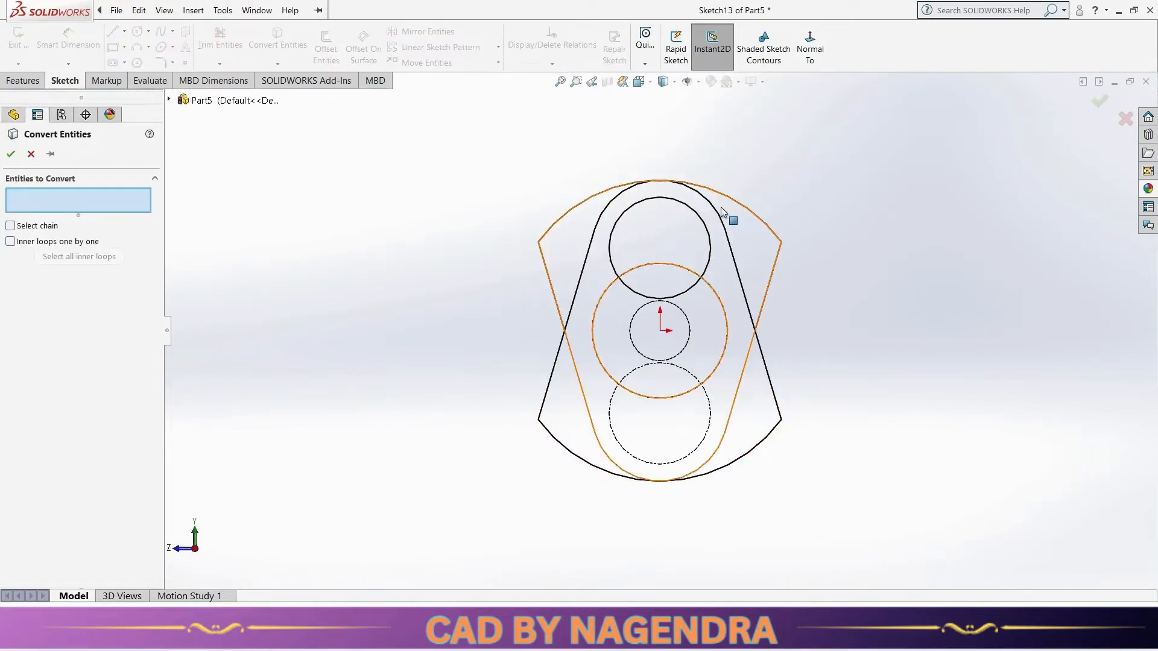
click(717, 214)
click(734, 252)
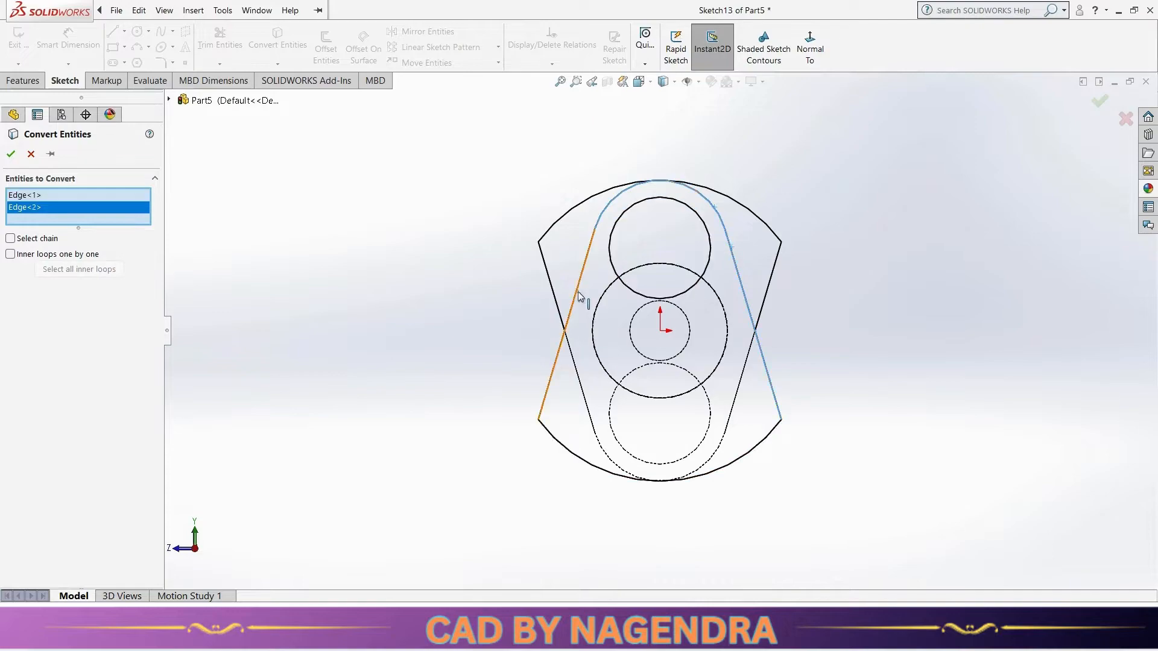
click(579, 293)
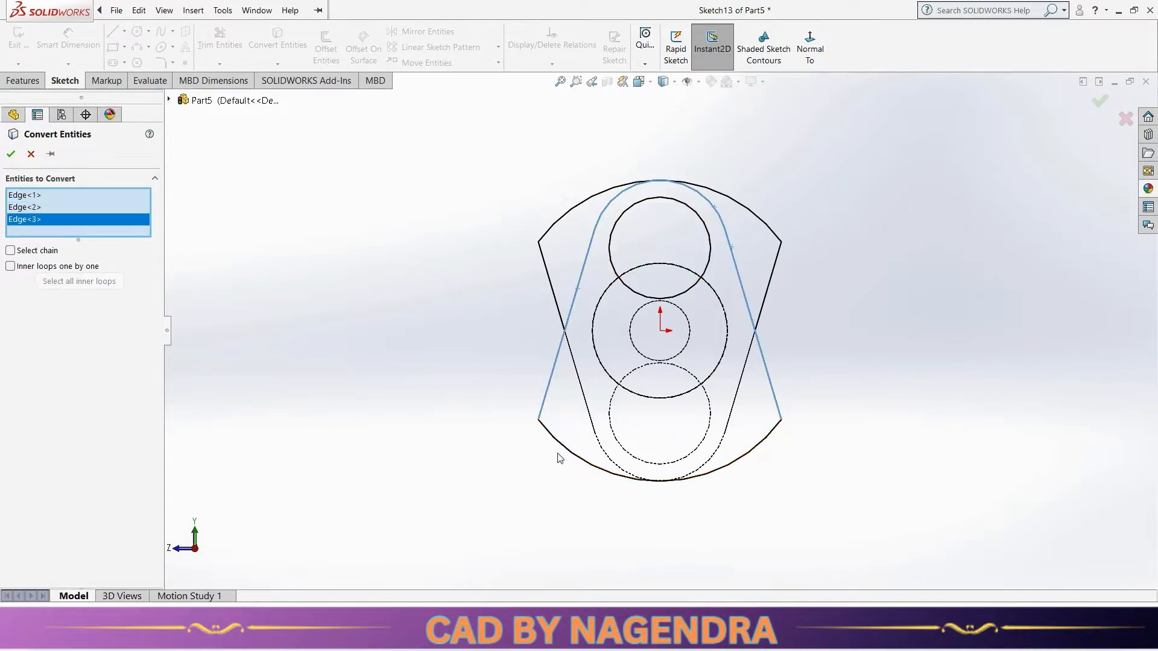
click(563, 447)
click(1099, 100)
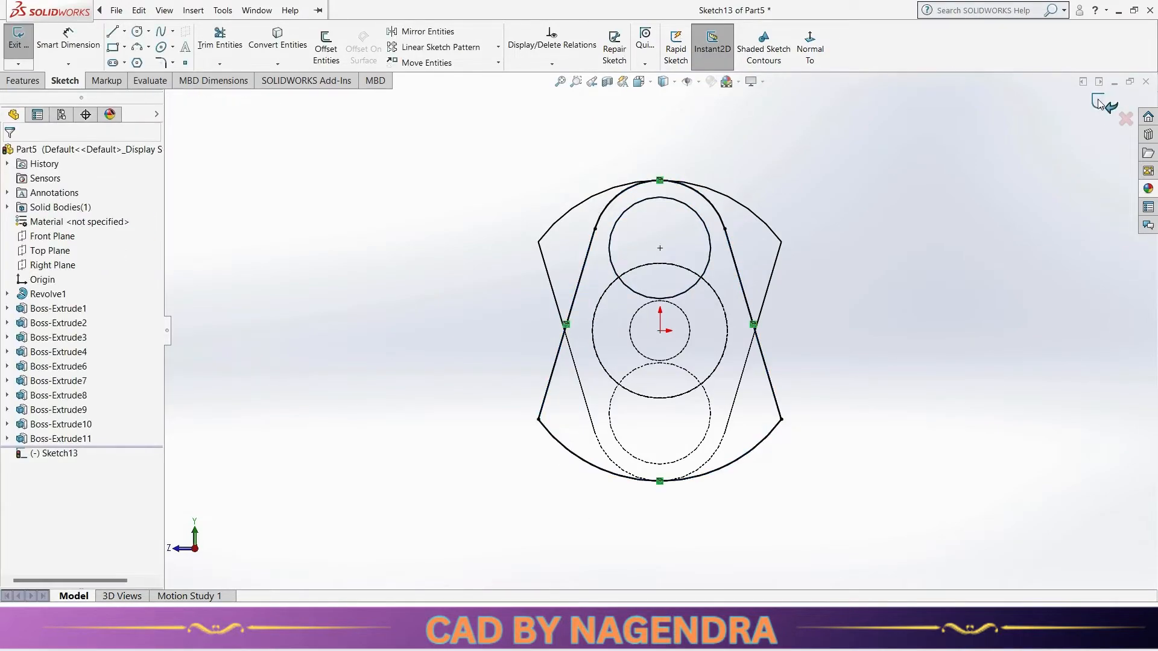
Step: Extrude the converted web outline 15 mm outward from the crankpin's end face, merged with the body
middle_drag(840, 215, 892, 228)
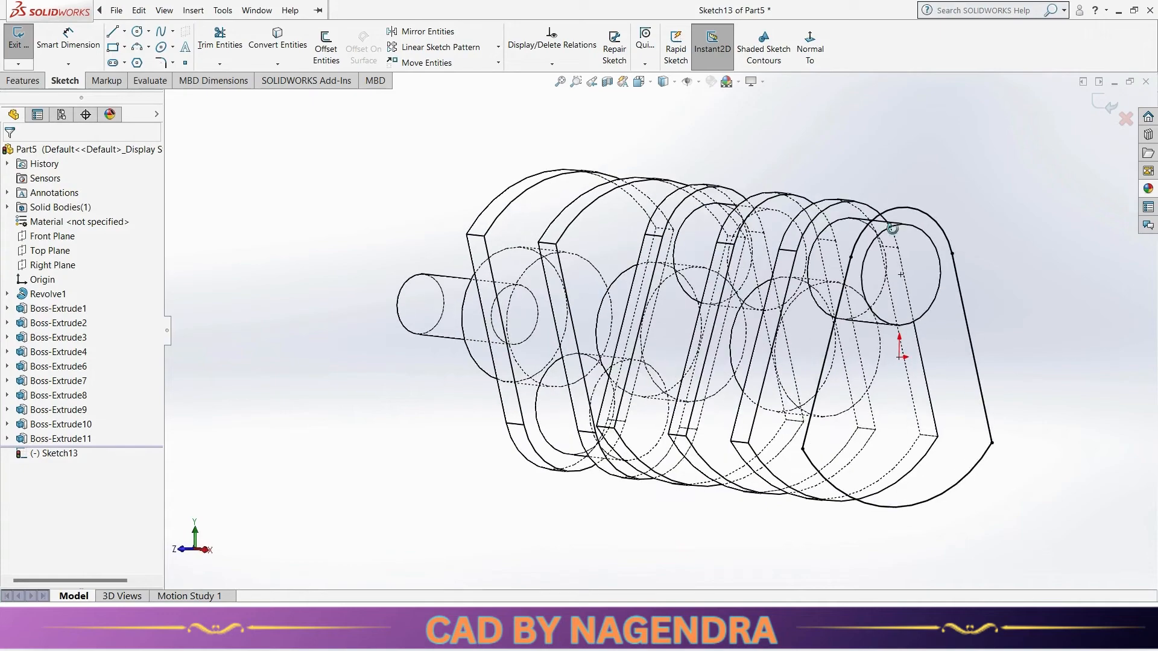
click(19, 40)
click(25, 50)
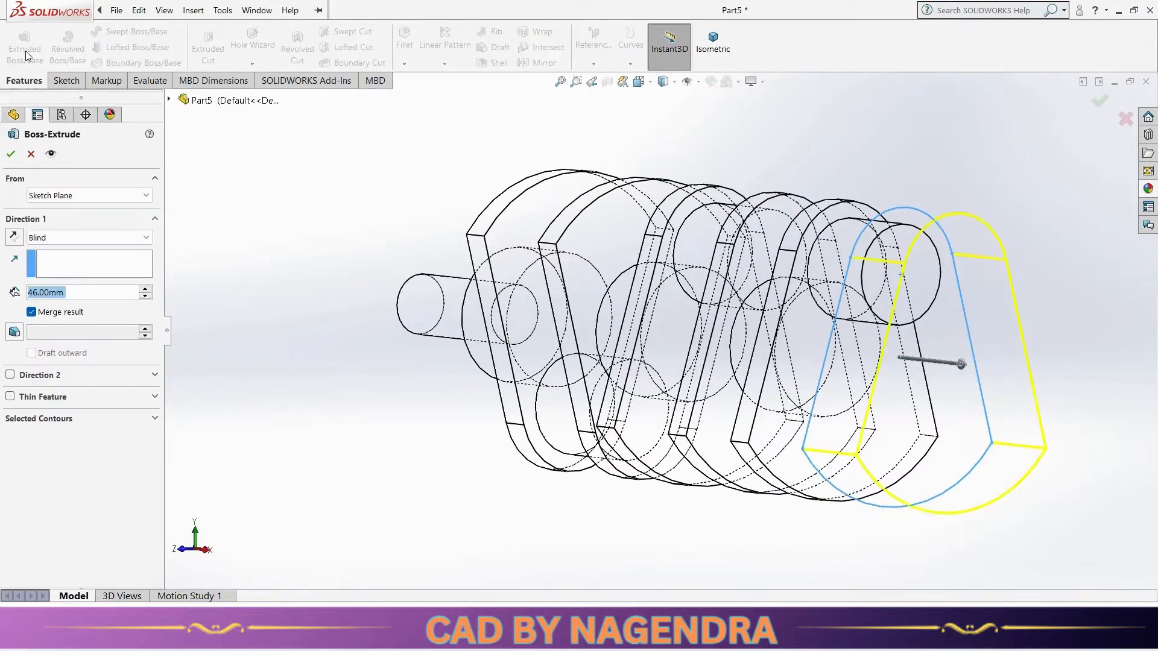
text(15)
key(Return)
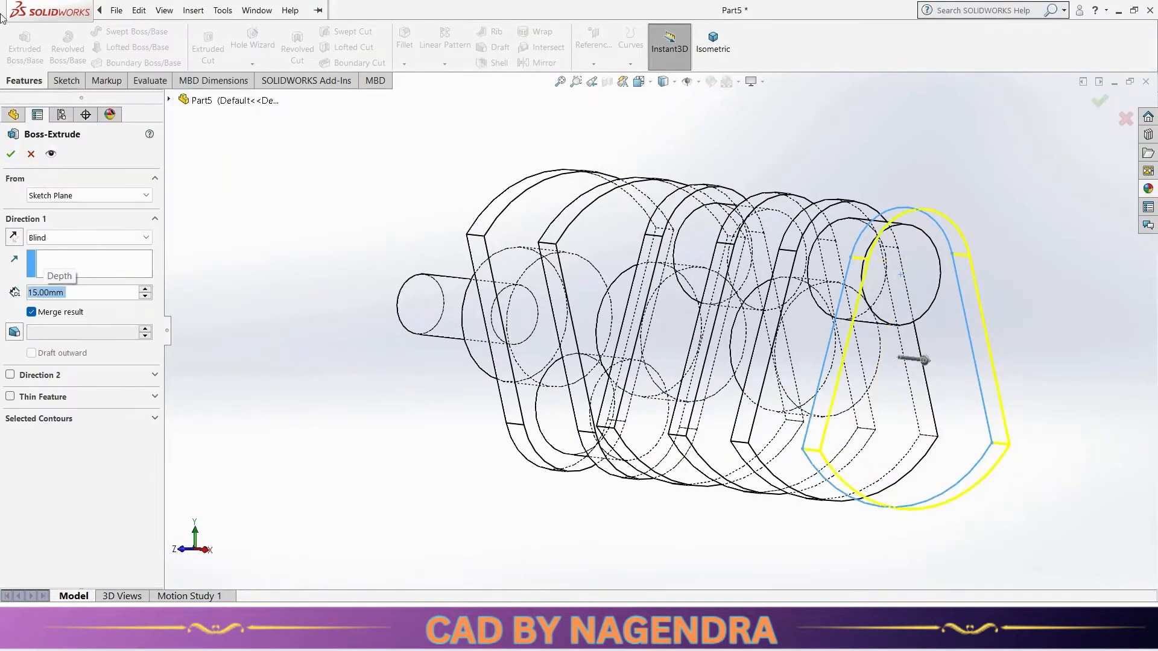
click(15, 154)
click(383, 195)
scroll(383, 196, up, 3)
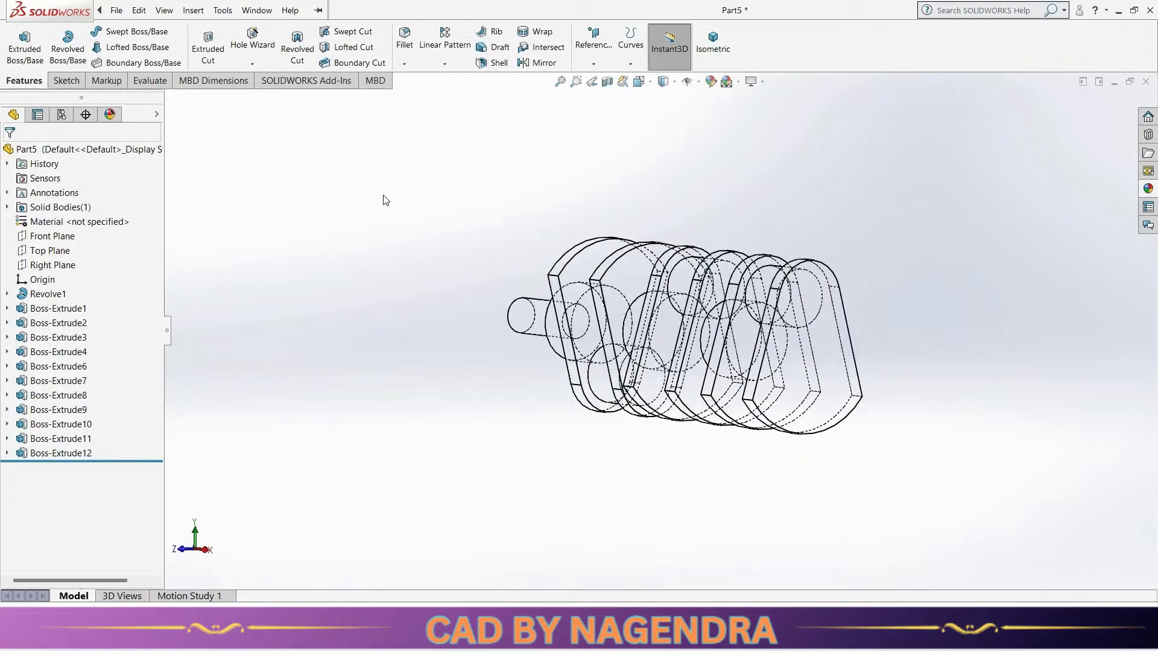
Step: Sketch on the new web's outer face, converting the central main journal's circular edge
middle_drag(422, 267, 479, 282)
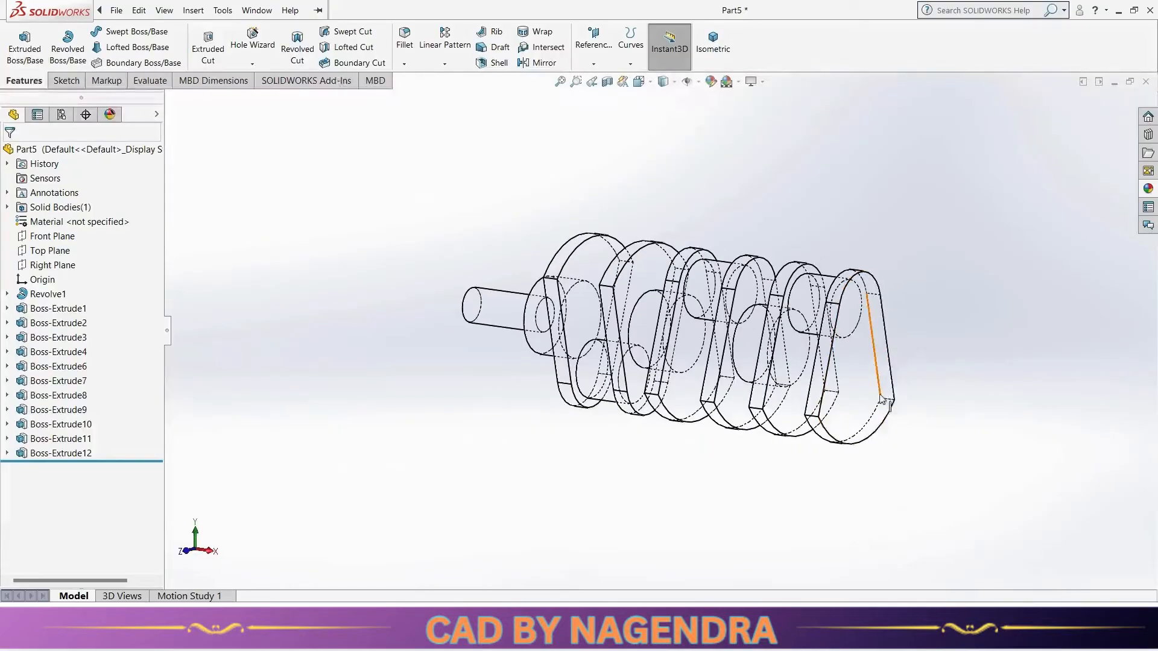
click(860, 372)
click(913, 319)
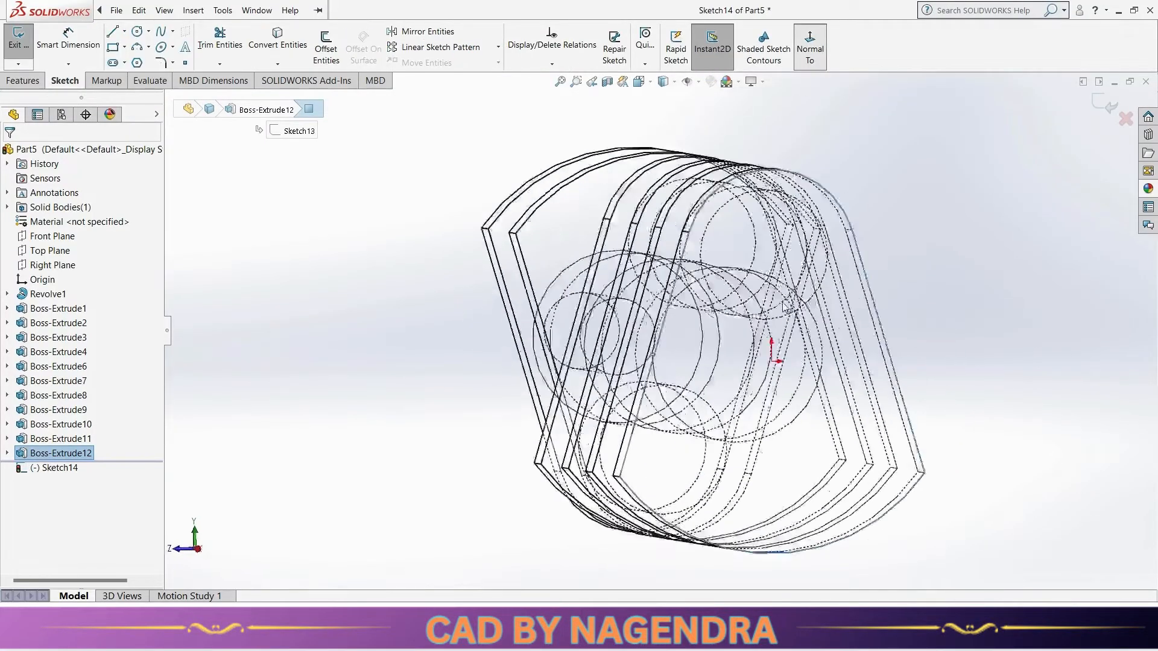
click(277, 40)
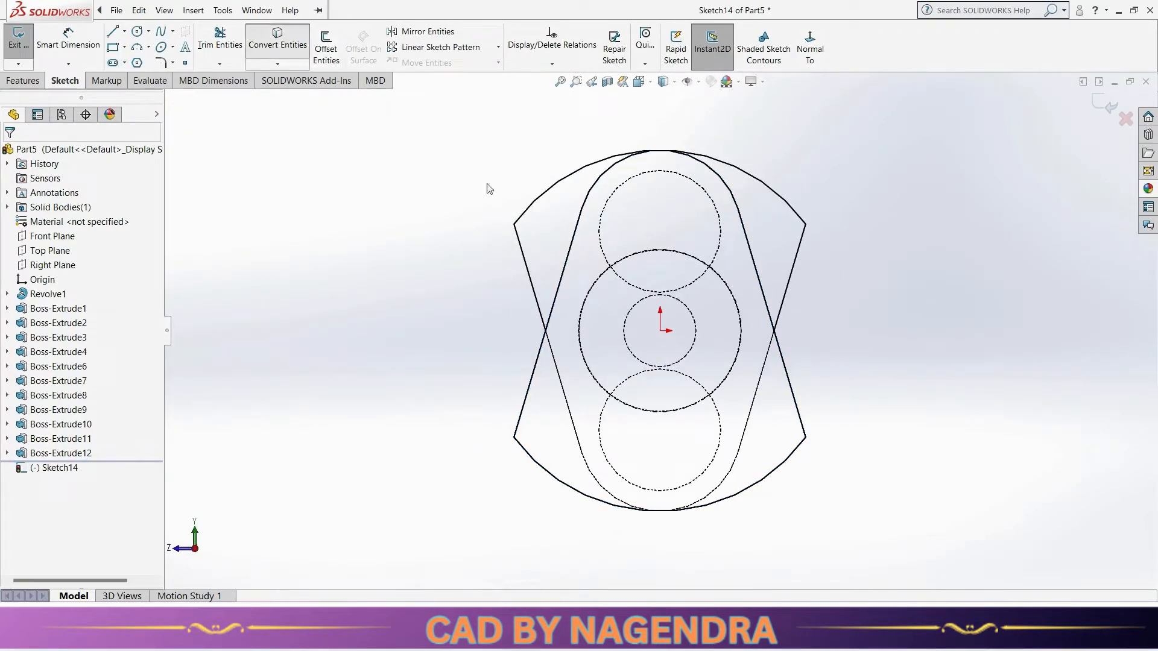
click(734, 298)
click(1101, 104)
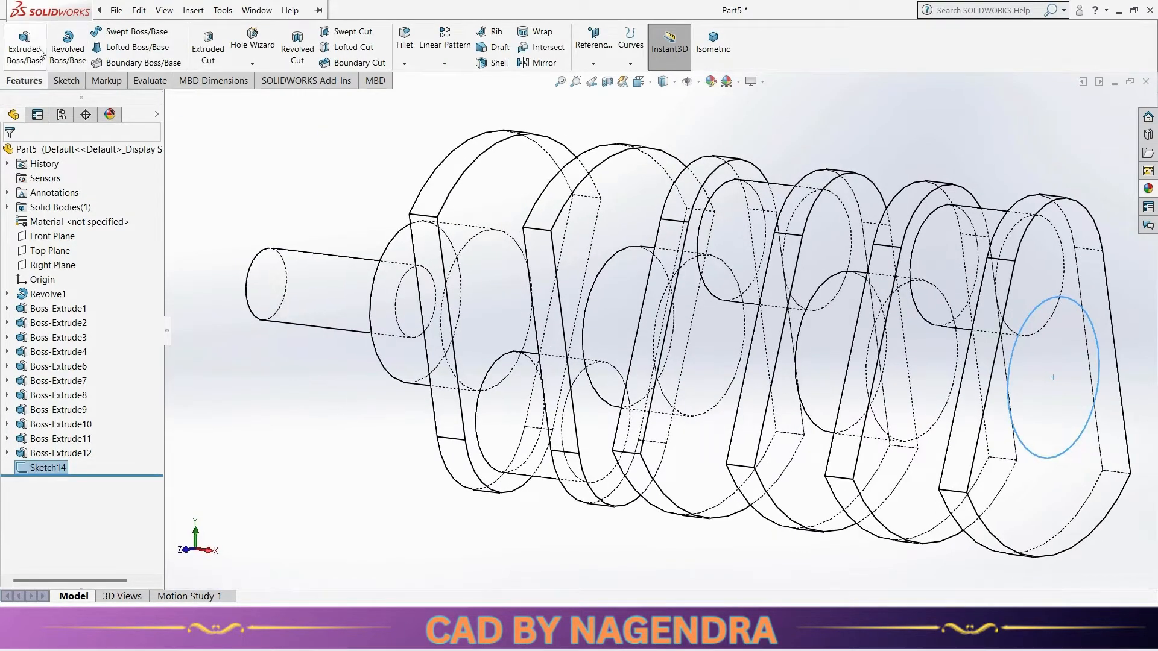
Step: Extrude the main journal circle 38 mm outward from the web, merged with the body
click(36, 50)
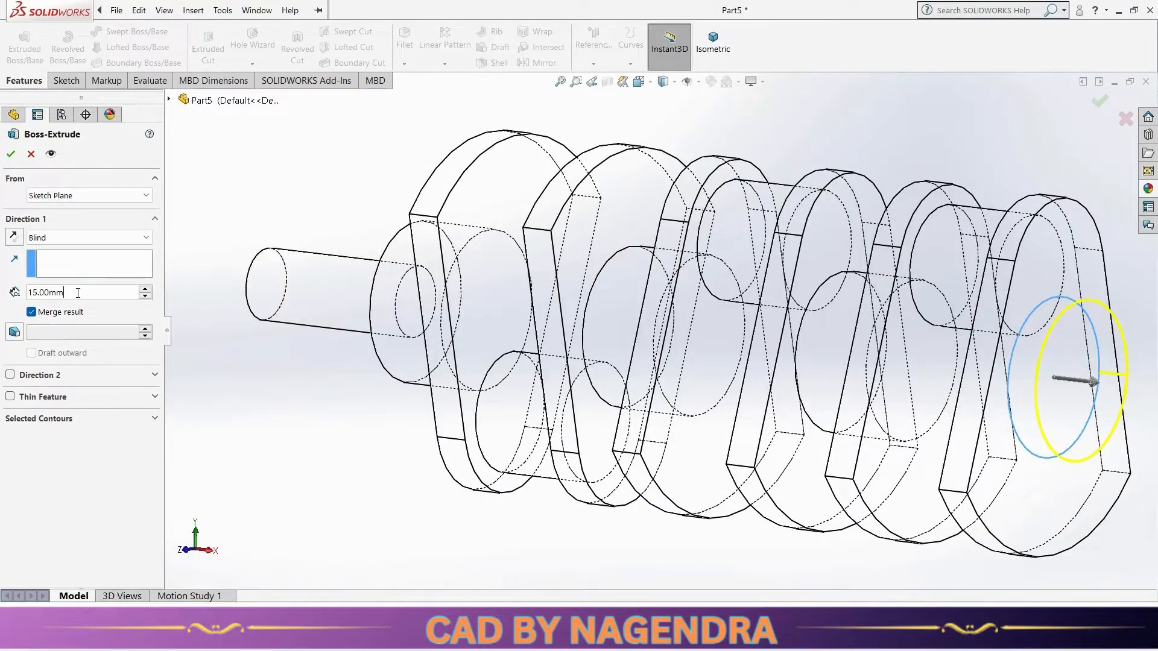
double_click(77, 292)
text(38)
key(Return)
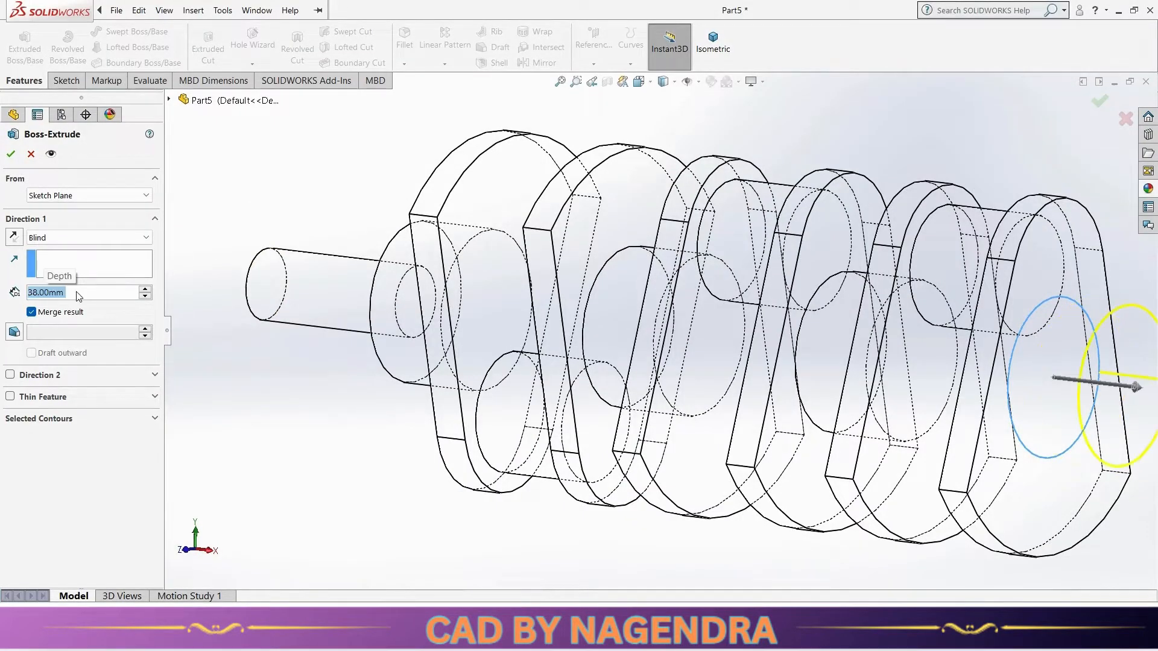
click(12, 156)
scroll(475, 226, up, 2)
scroll(646, 313, up, 2)
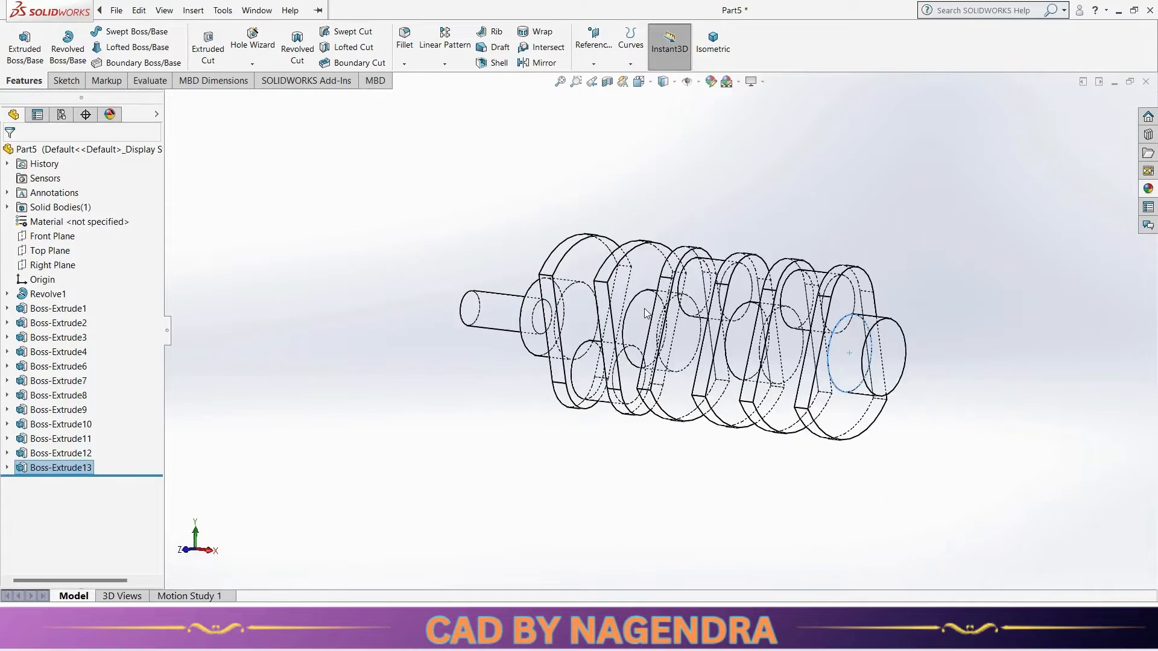
Step: Sketch on the journal's end face following the reference drawing, converting the inverted web's wide upper arc, two slanted sides and narrow lower arc
click(984, 378)
middle_drag(983, 377, 928, 368)
click(876, 366)
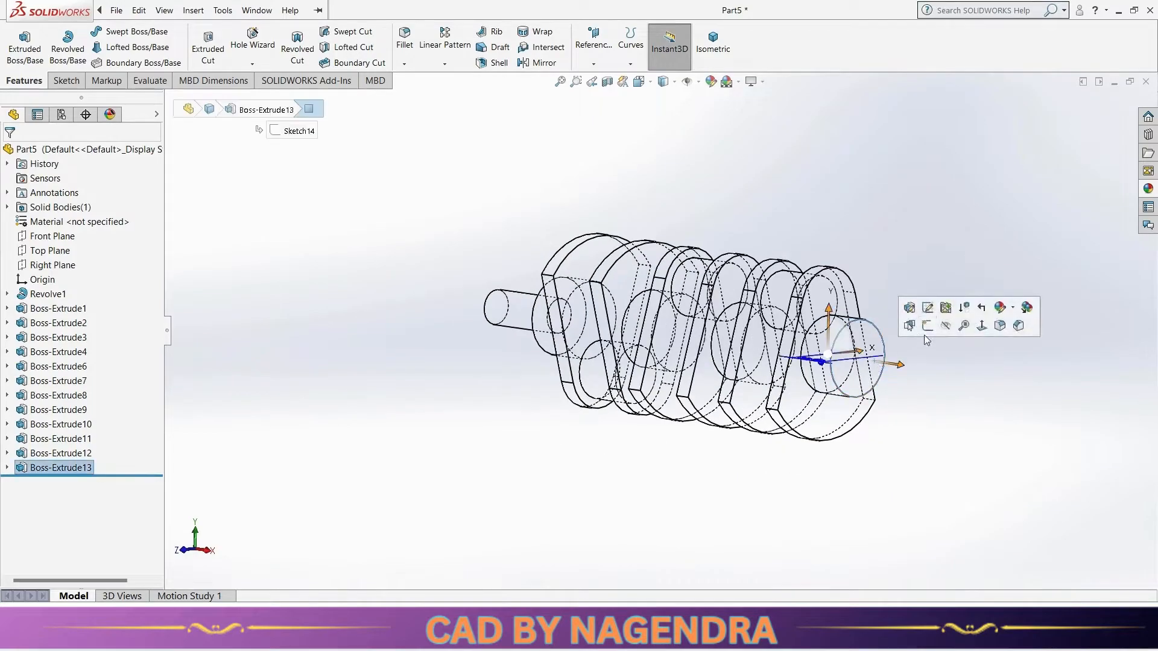
click(928, 327)
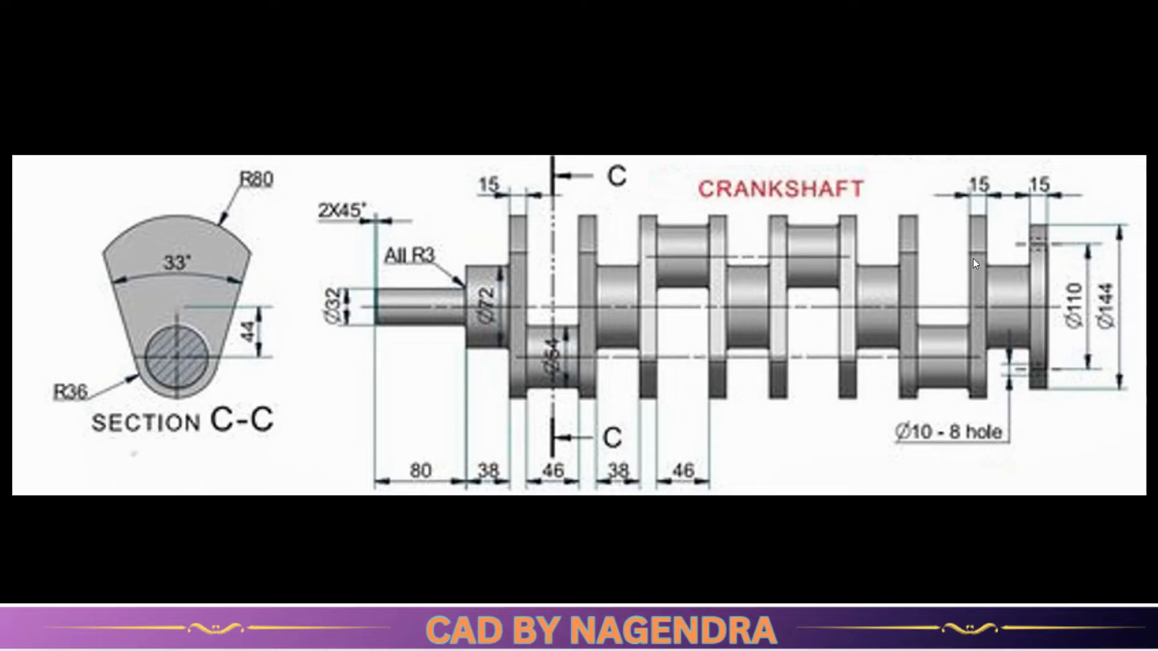
click(318, 238)
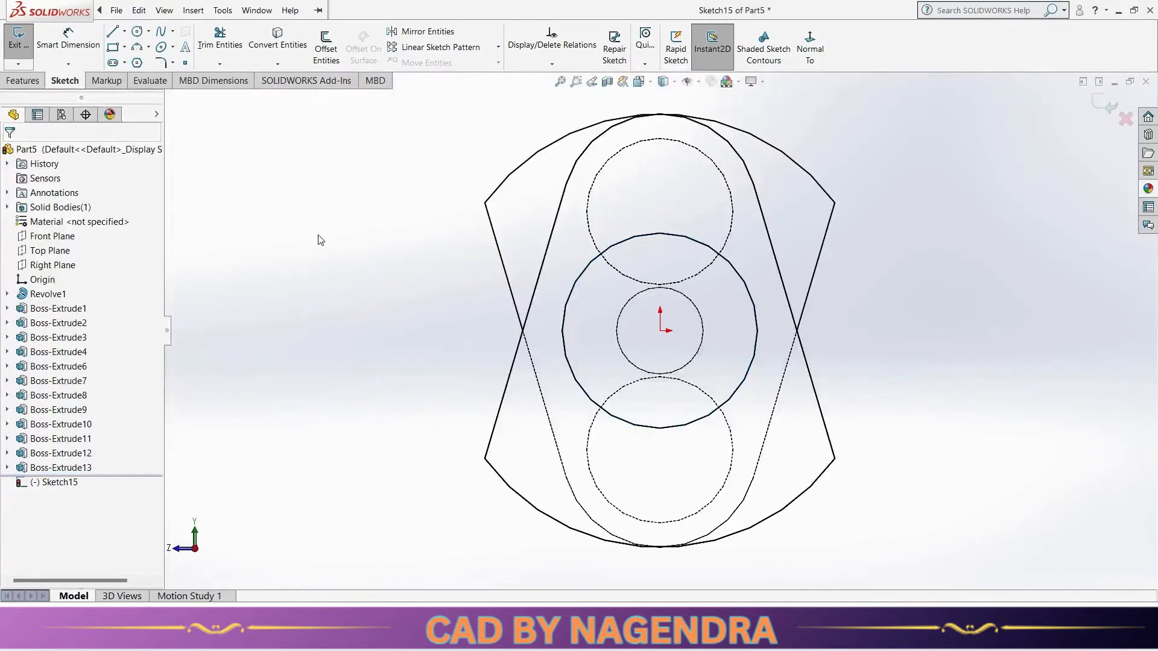
click(278, 39)
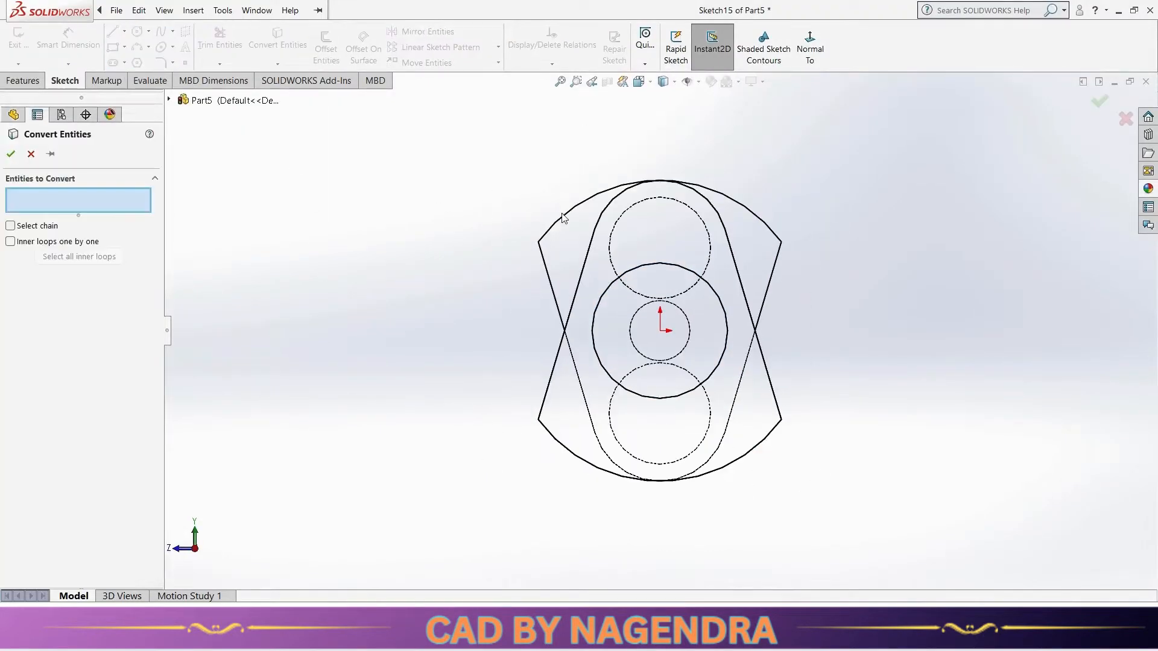
click(563, 216)
click(546, 269)
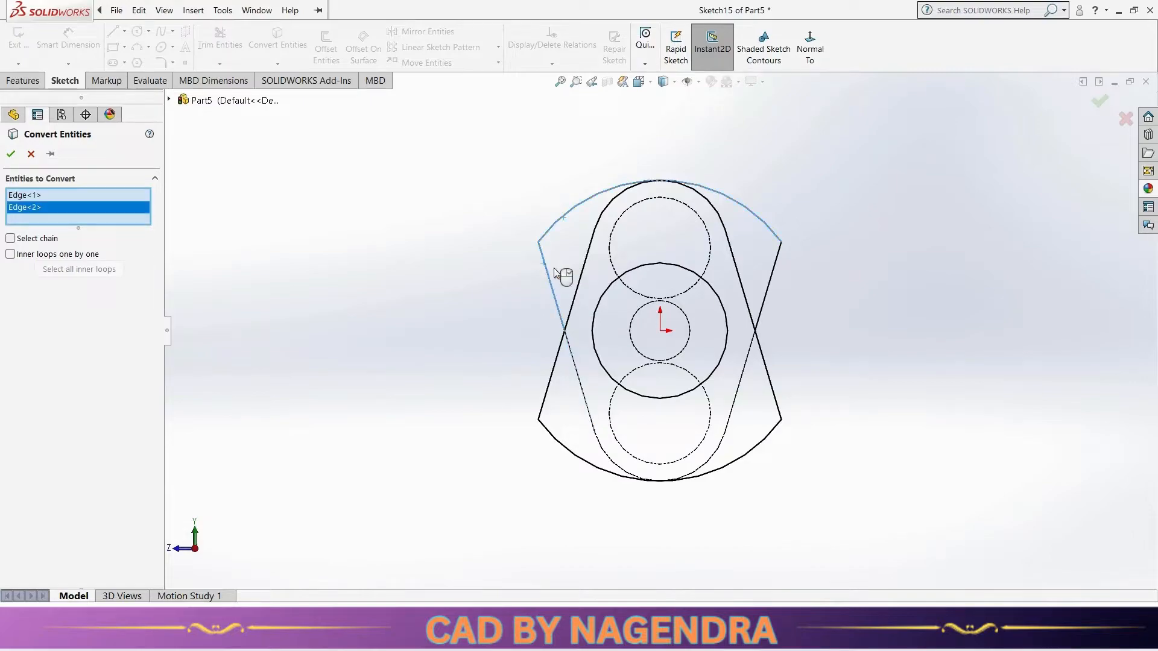
click(769, 277)
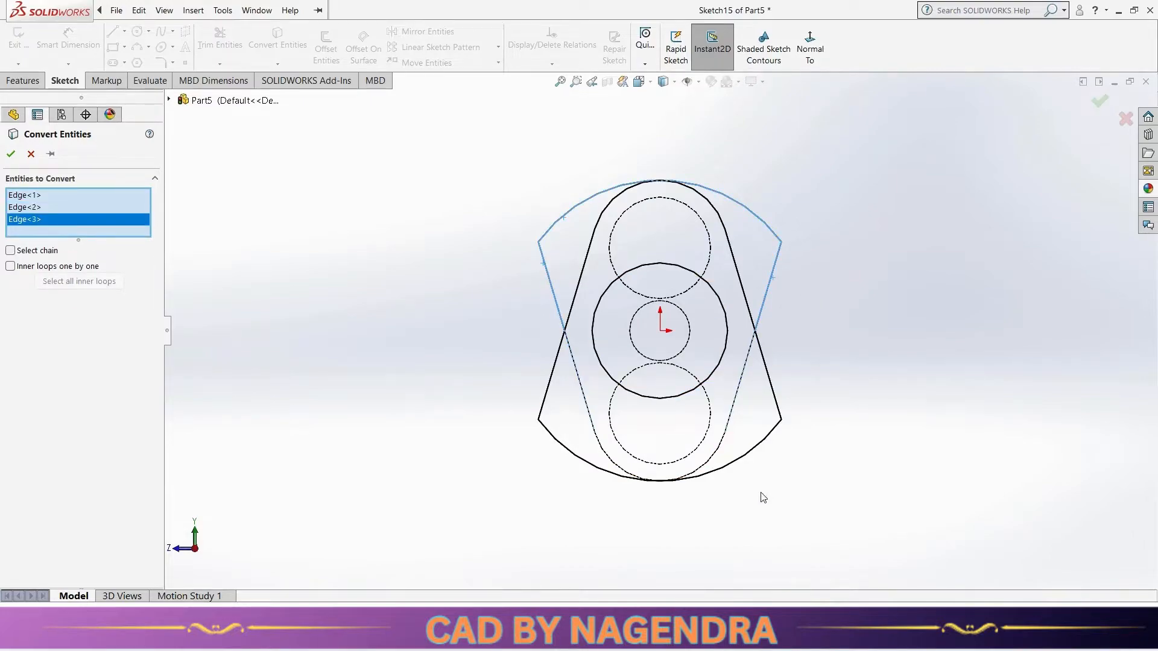
click(707, 470)
click(1100, 105)
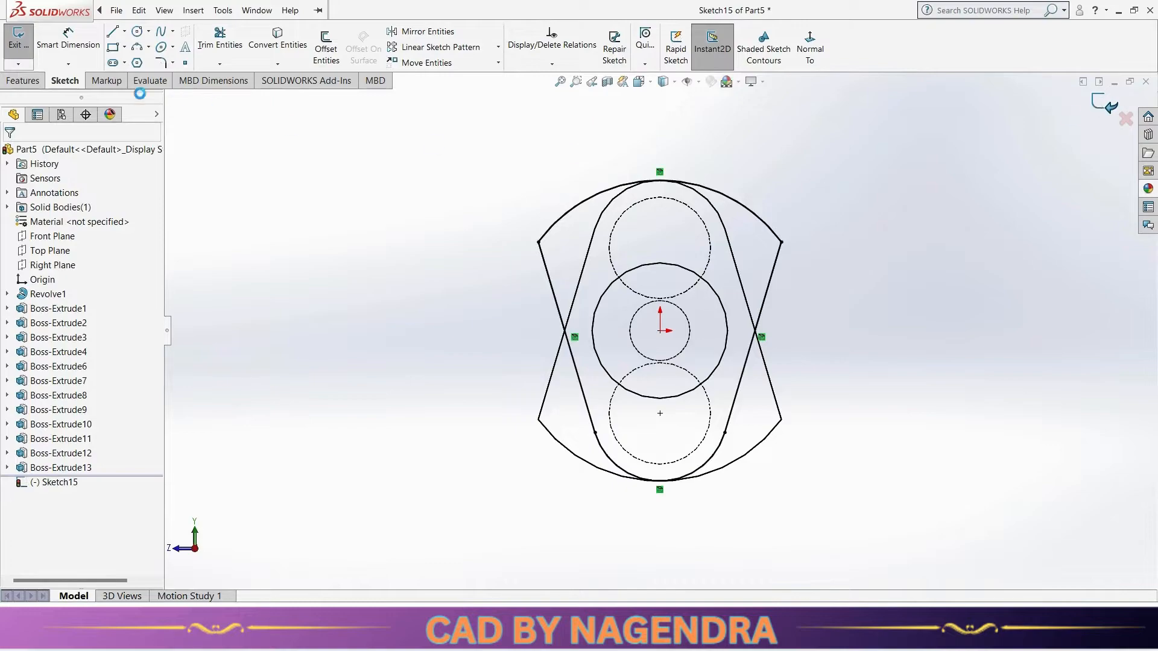
Step: Extrude the inverted web outline 15 mm outward from the journal's end face, merged with the body
click(22, 80)
click(24, 45)
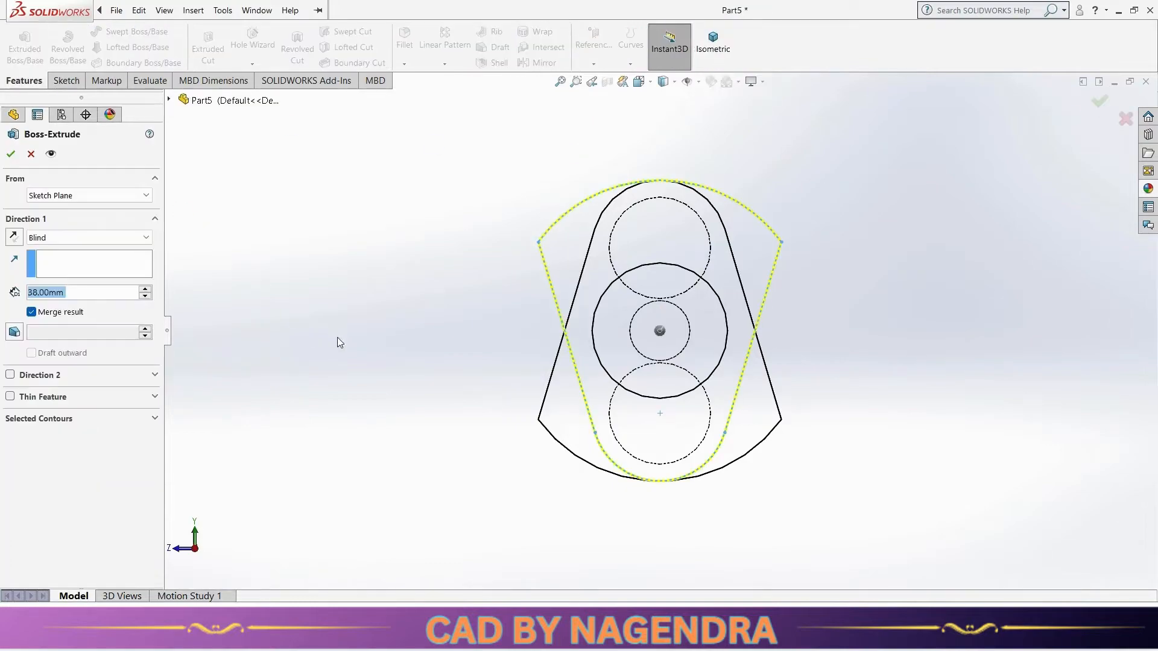
click(73, 295)
key(ctrl+a)
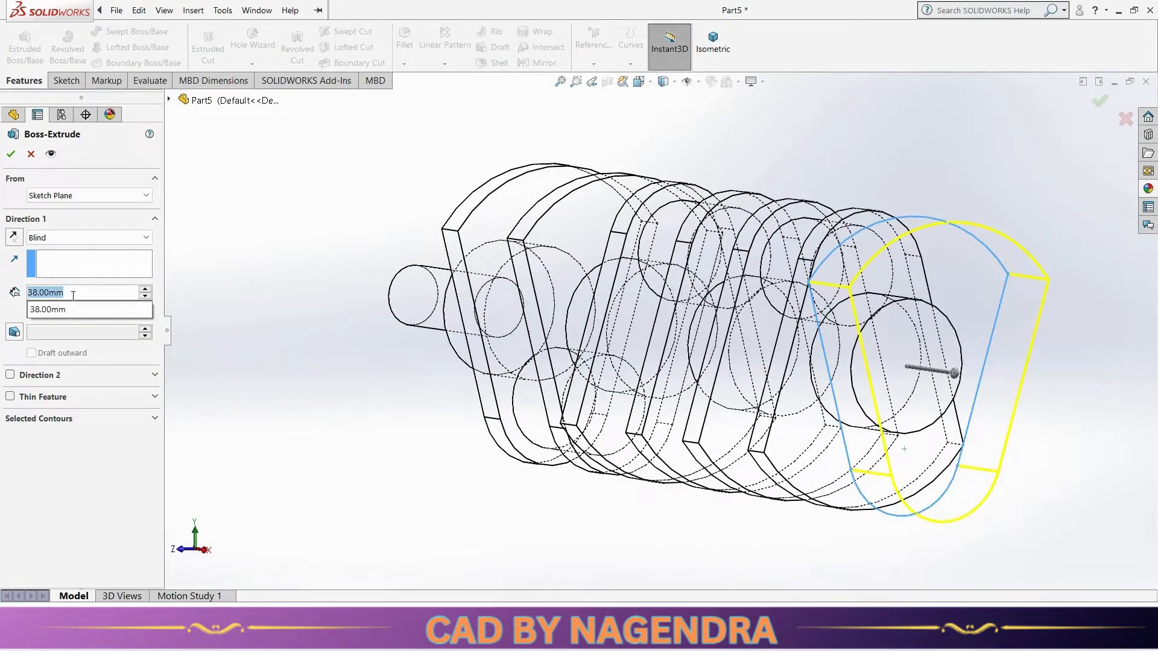
text(15)
key(Return)
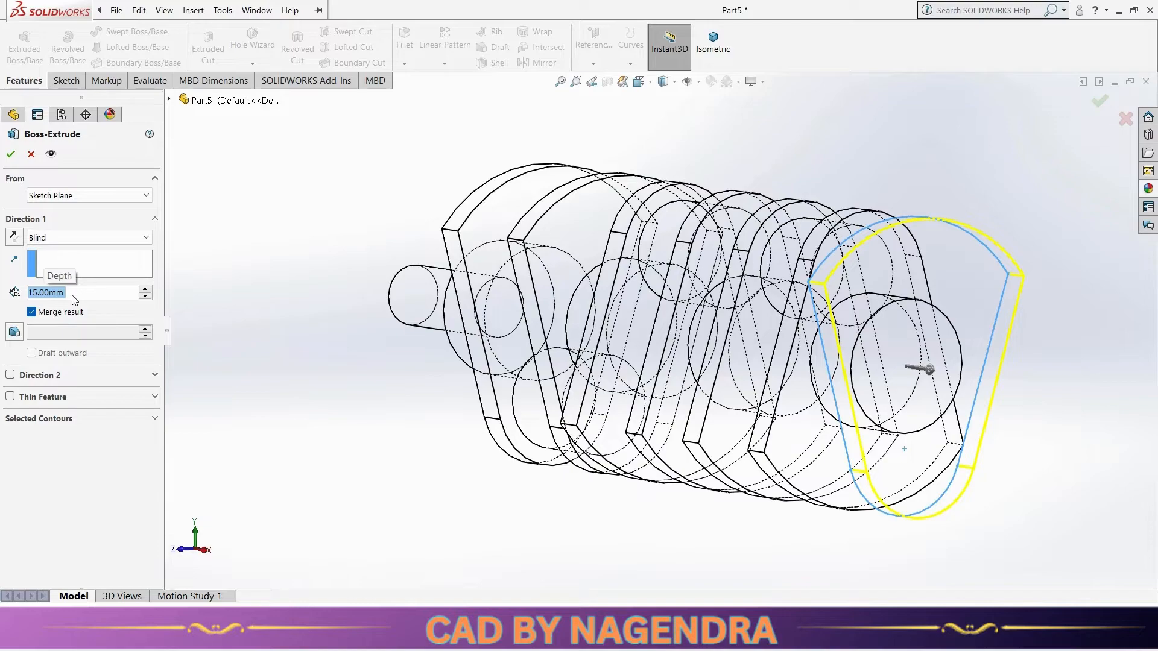
click(11, 155)
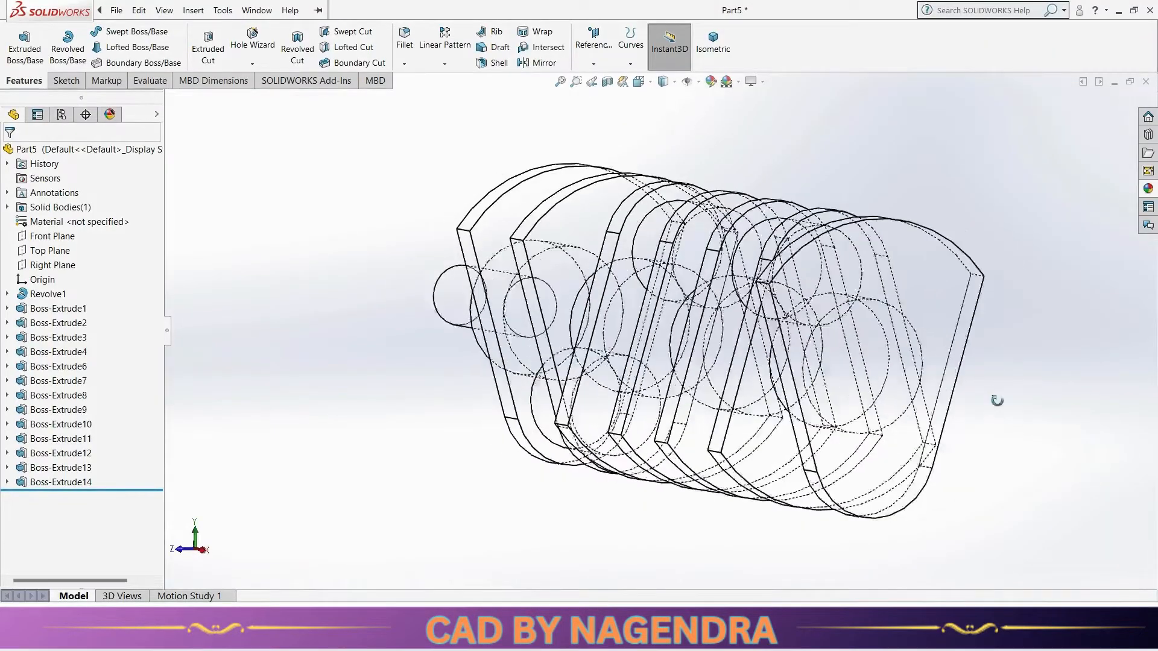
Step: Sketch on the inverted web's outer face, converting the lower crankpin's circular edge, and finish the sketch
middle_drag(996, 399, 836, 428)
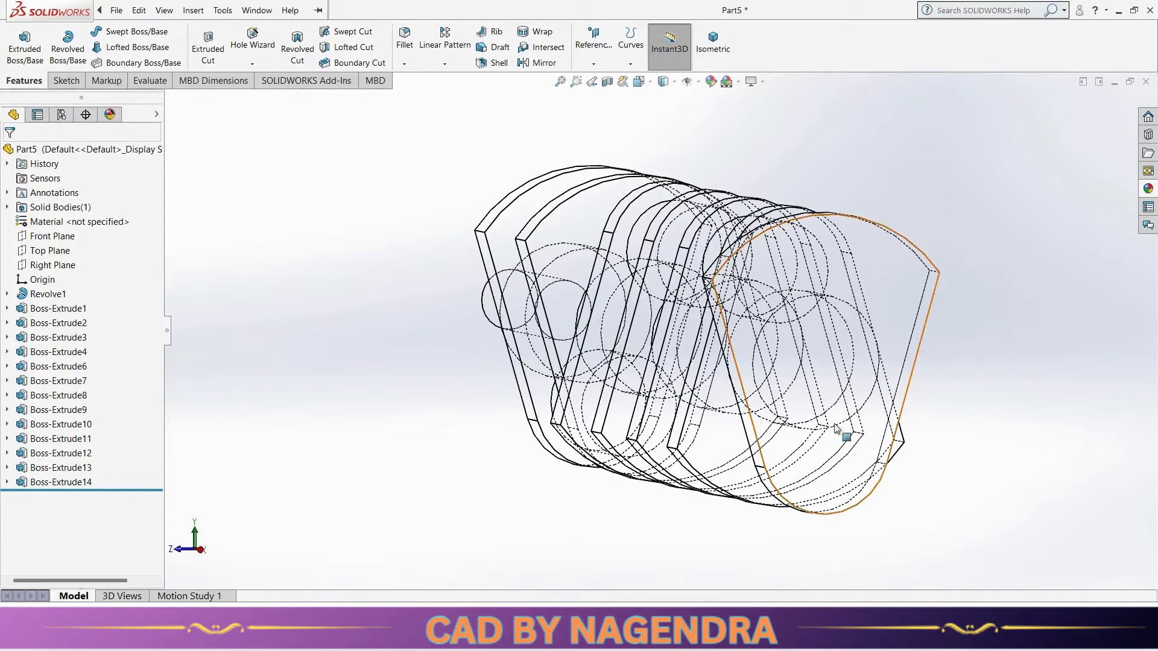
click(906, 274)
click(956, 244)
click(810, 48)
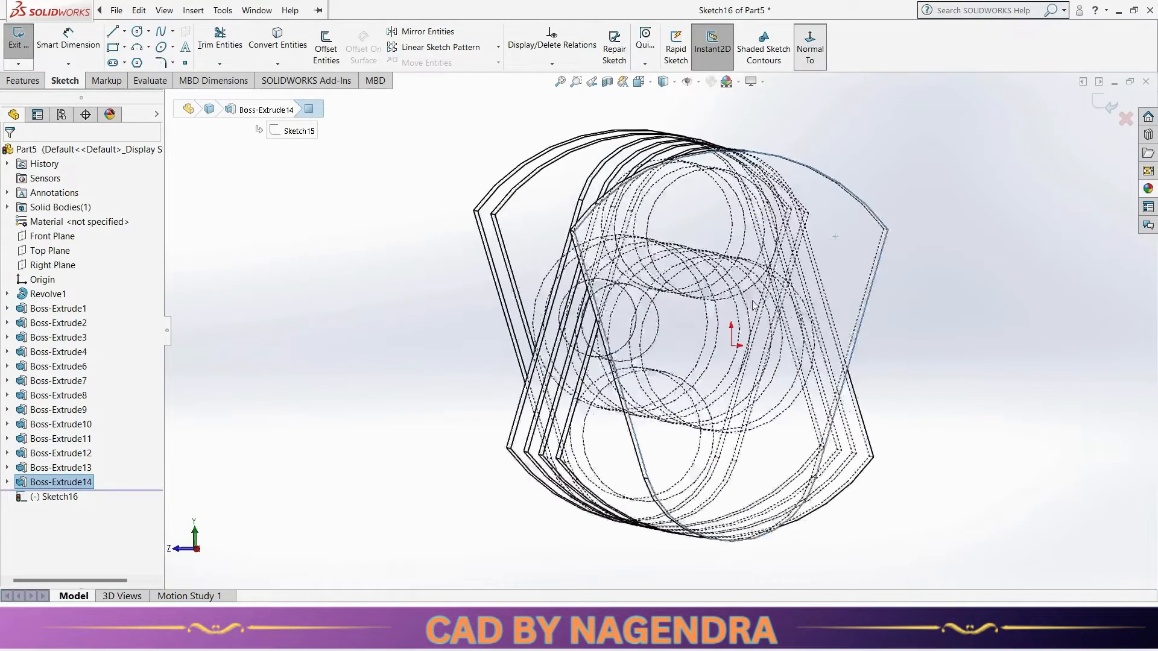
click(278, 39)
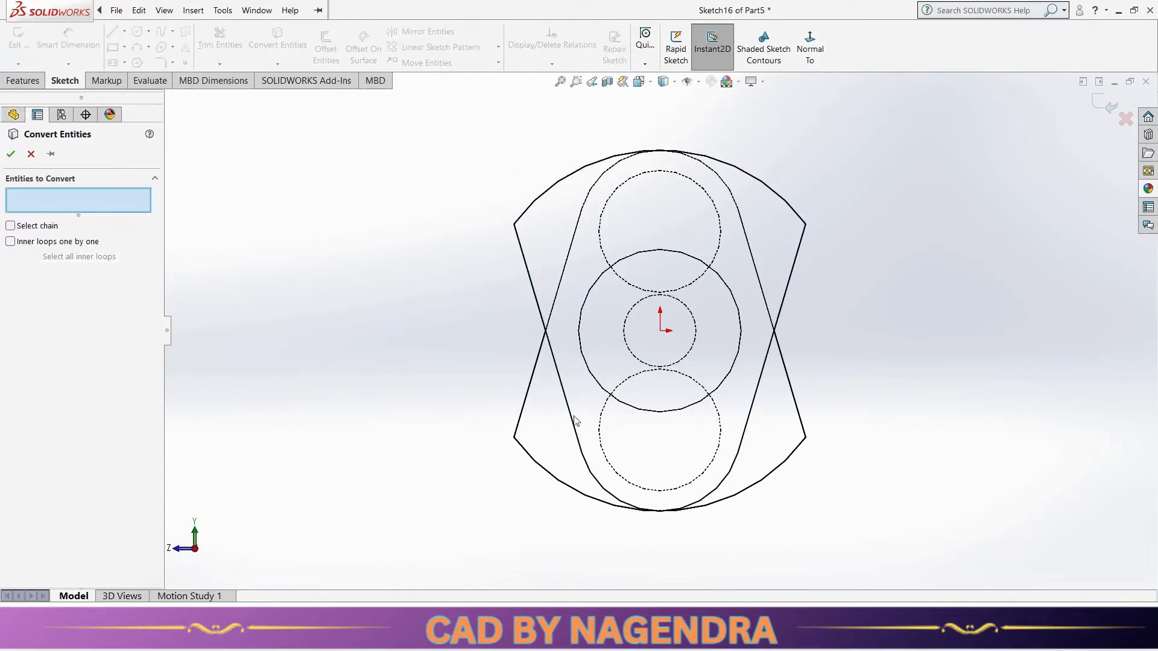
click(718, 453)
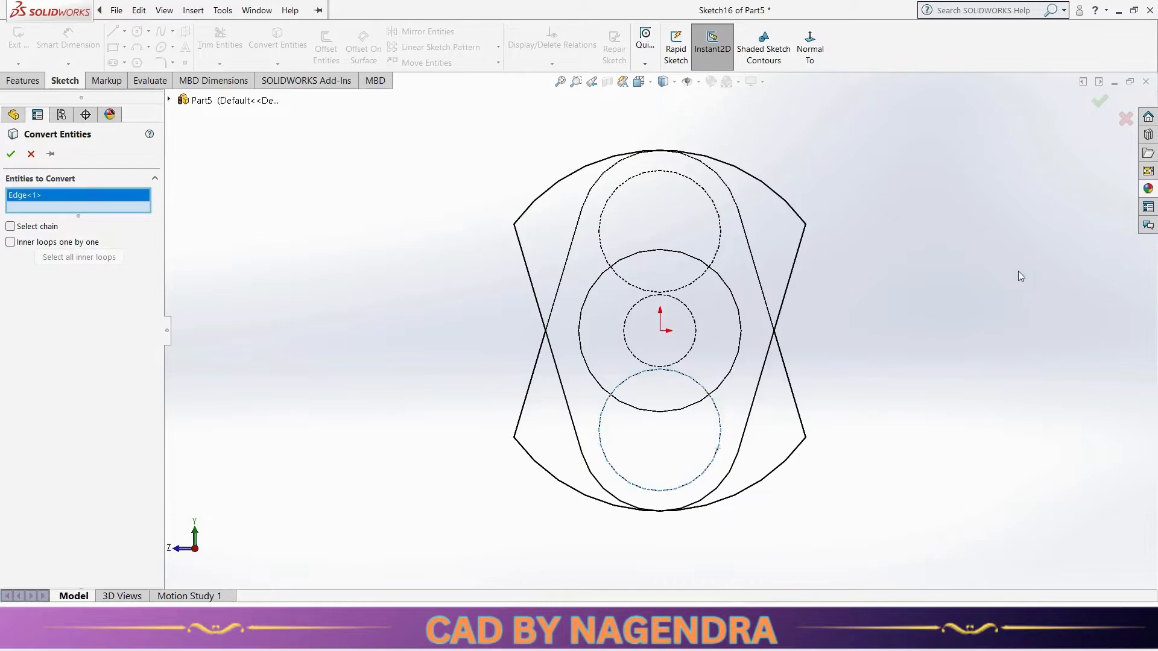
click(1101, 103)
click(18, 40)
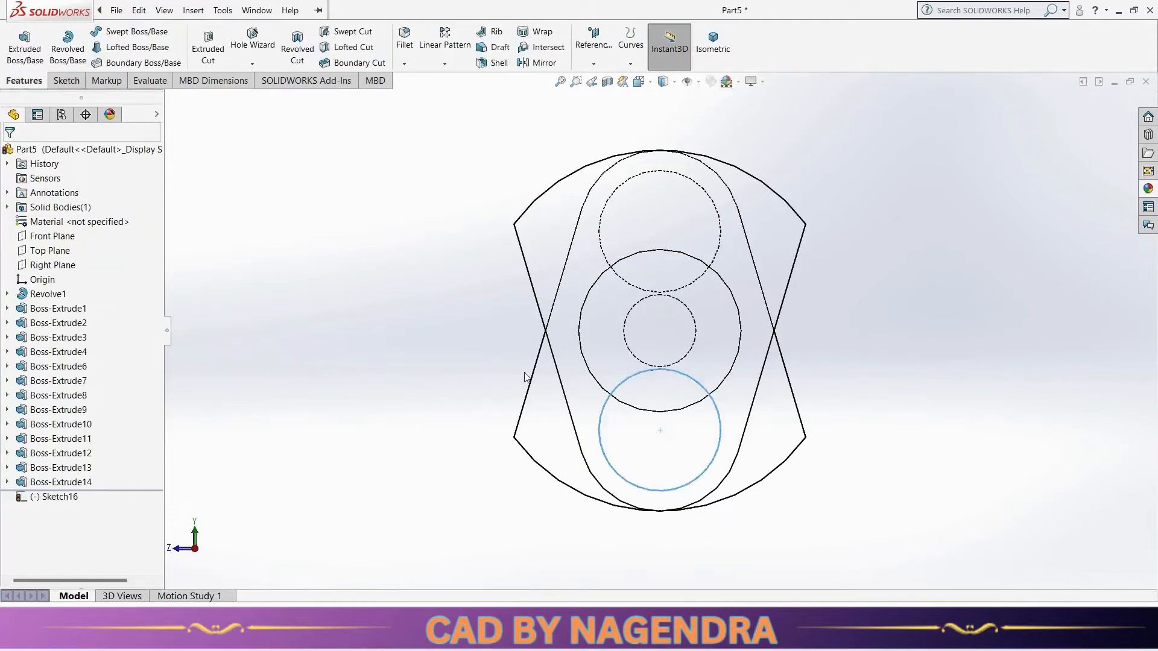
Step: Extrude the lower crankpin circle 46 mm outward from the inverted web, as given in the reference drawing, merged with the body
click(23, 44)
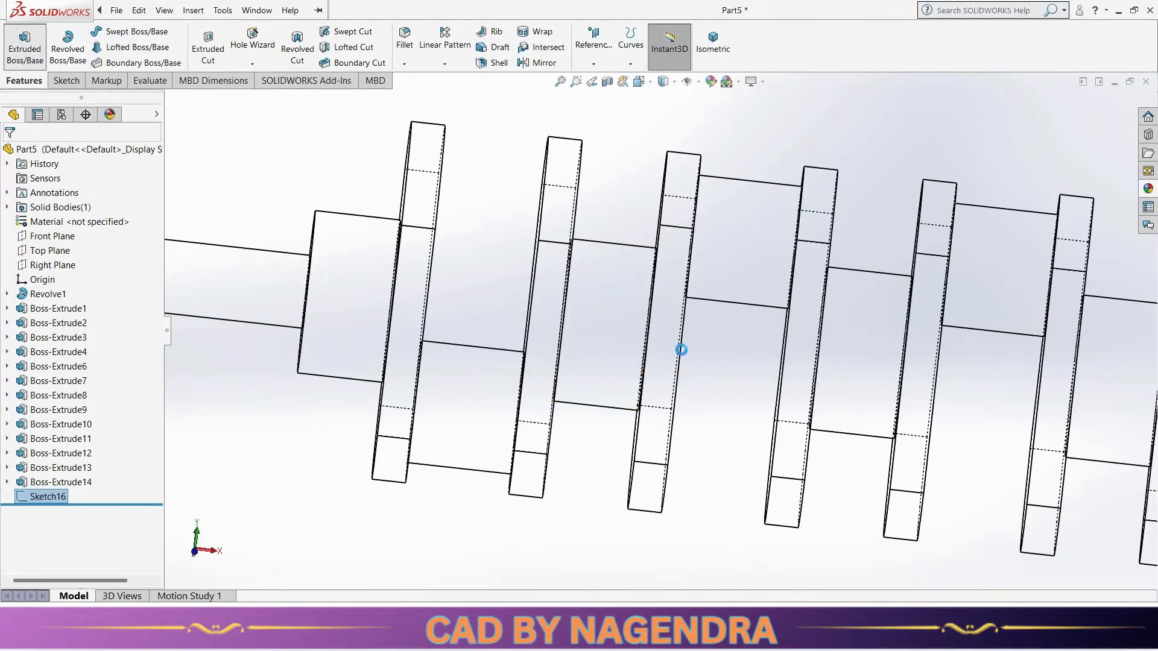
key(alt+Tab)
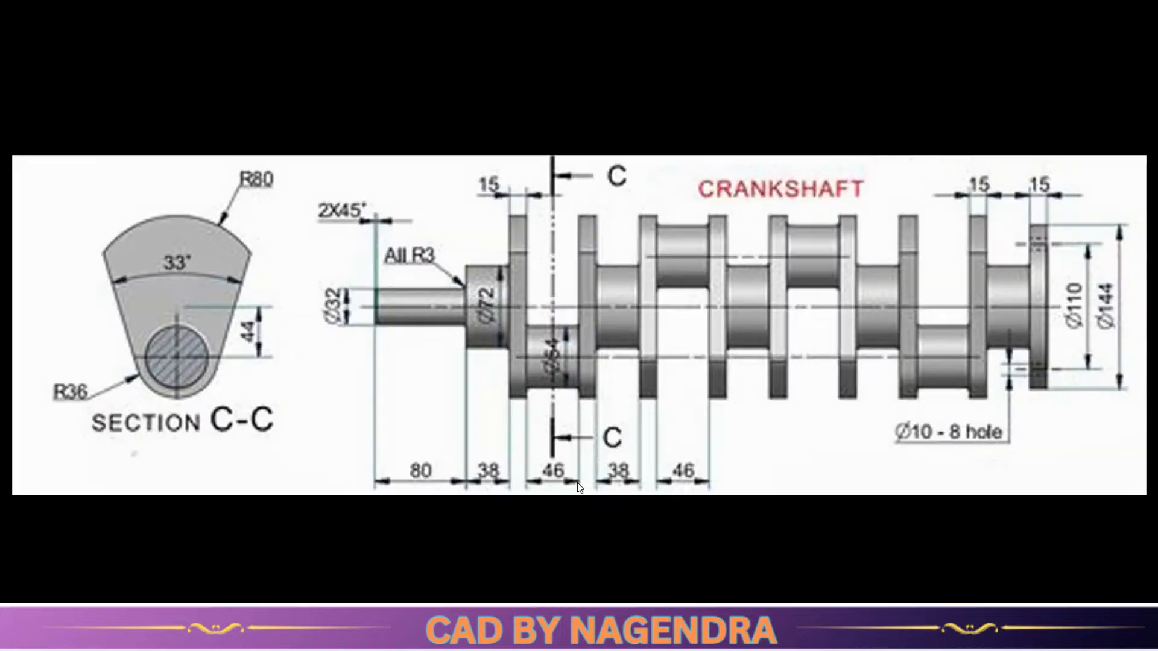
key(alt+Tab)
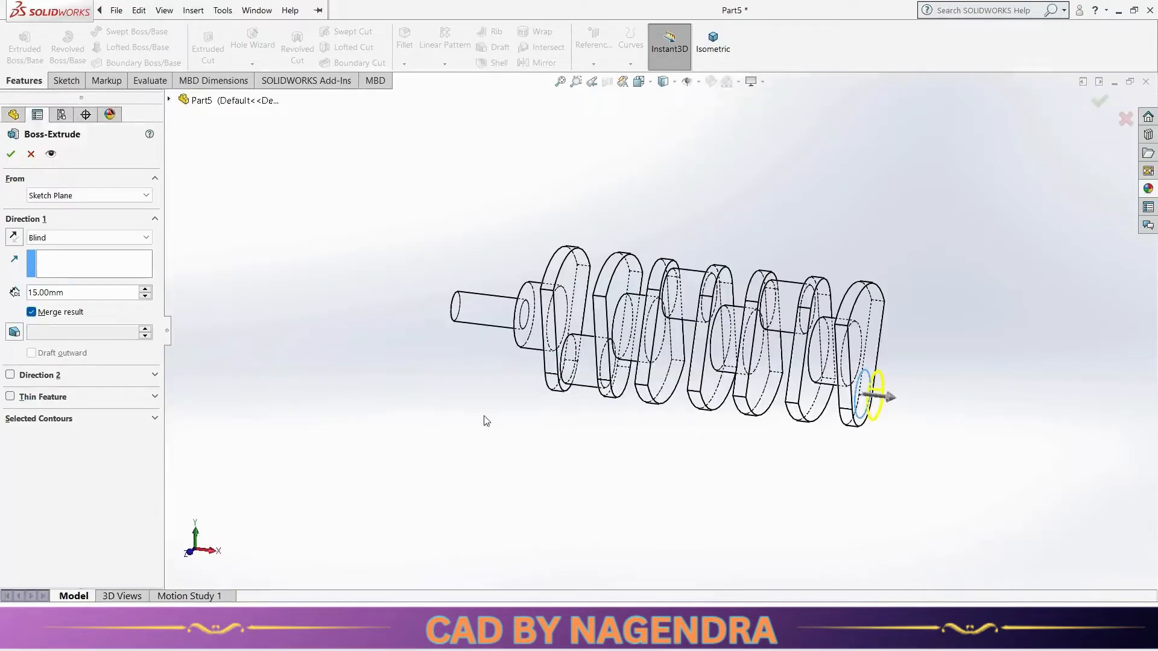
double_click(76, 292)
text(46)
key(Return)
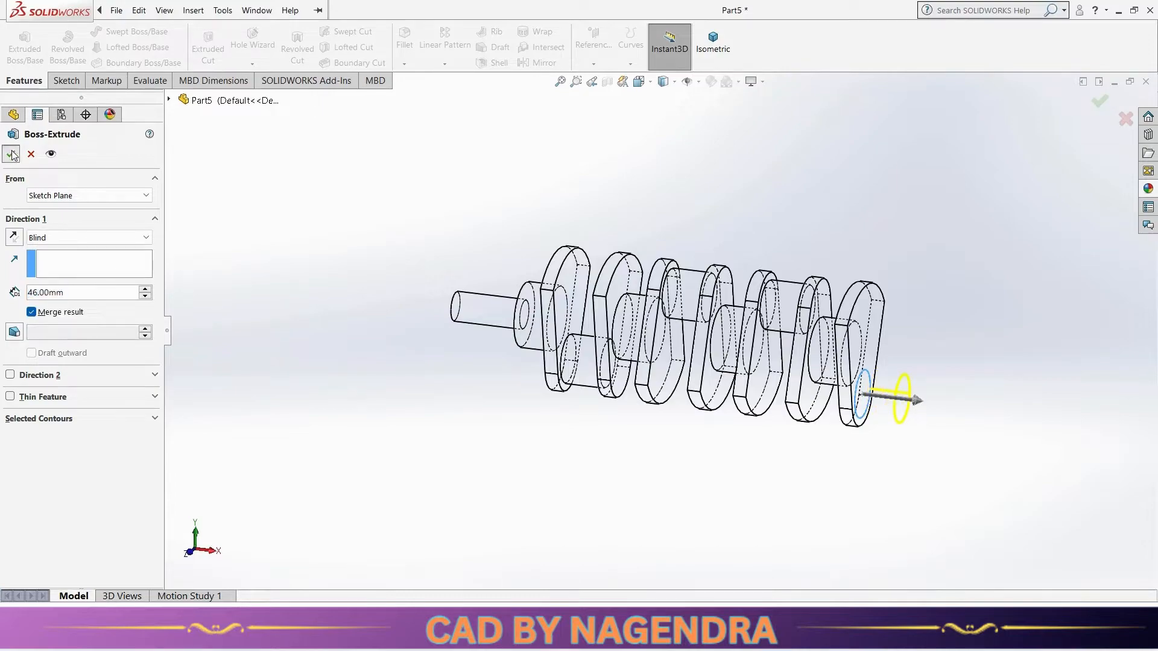
key(Return)
Step: Sketch on the lower crankpin's end face, converting the adjacent web's wide upper arc, two slanted sides and narrow lower arc
middle_drag(995, 399, 858, 404)
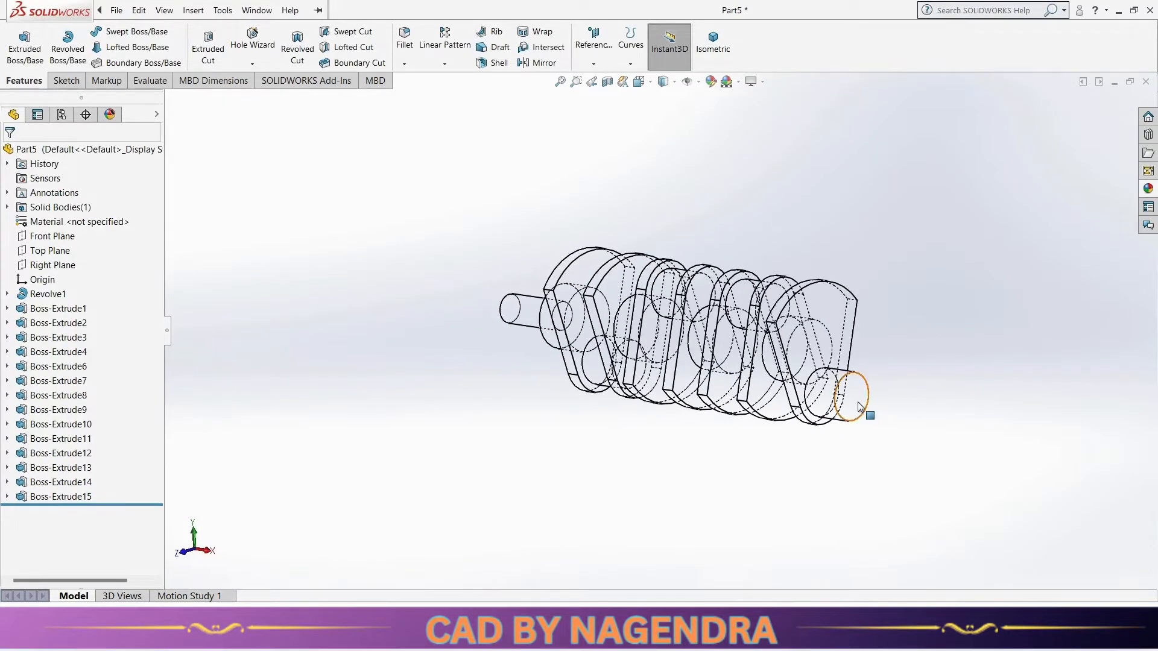
click(858, 407)
click(916, 373)
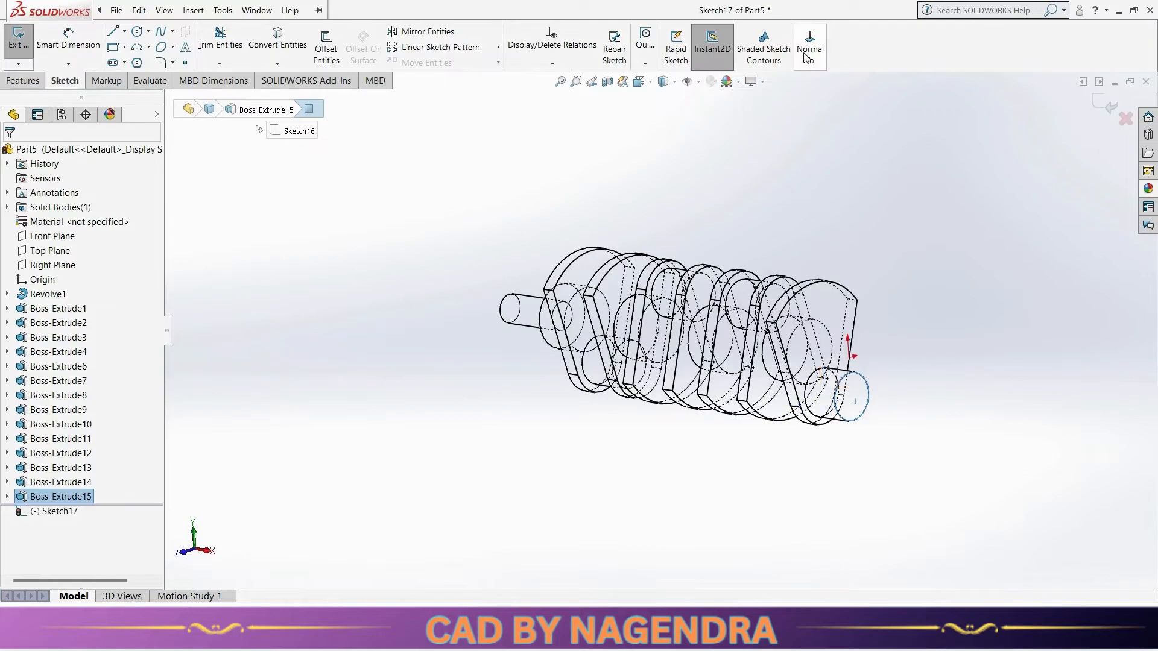
click(290, 10)
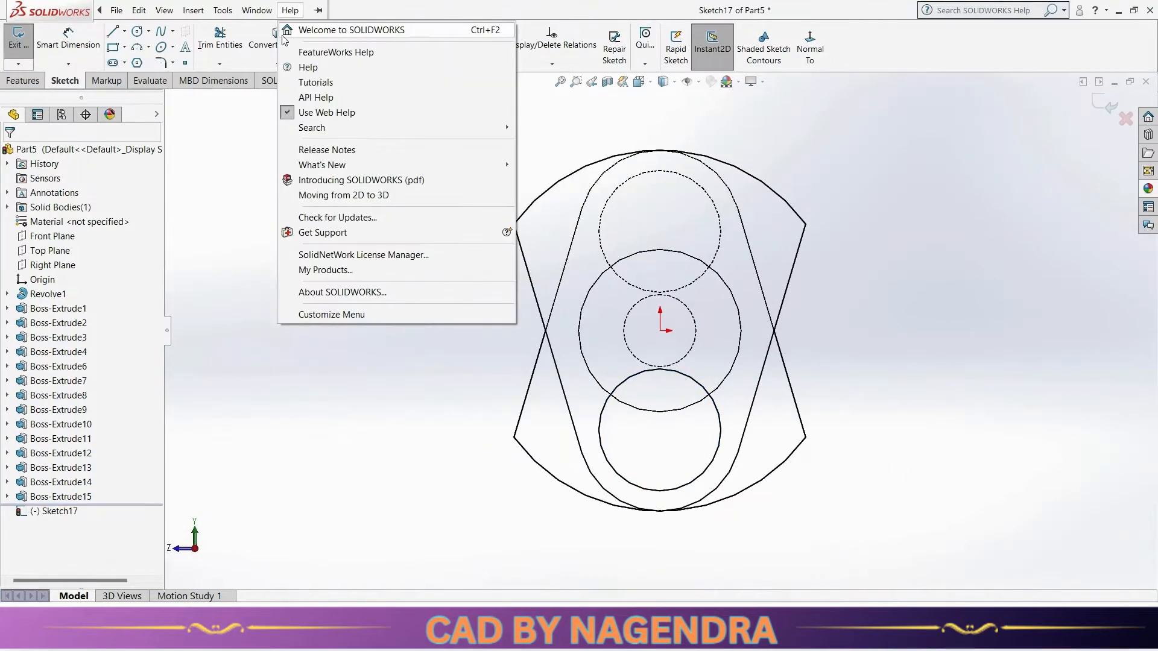
click(283, 32)
key(Escape)
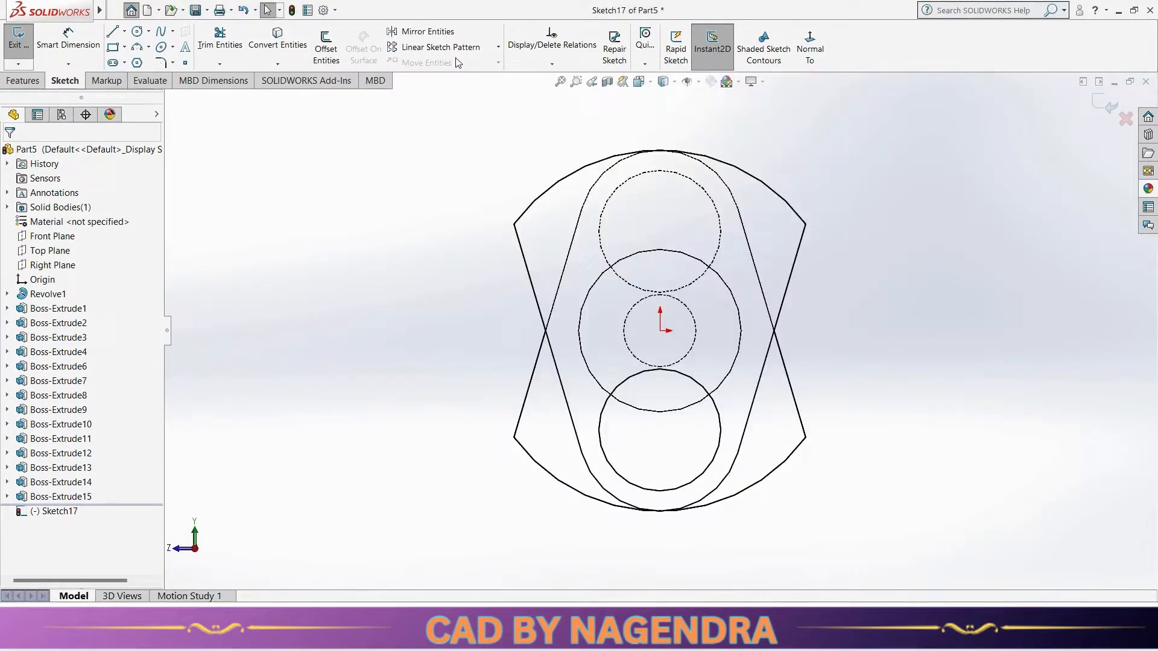
click(284, 47)
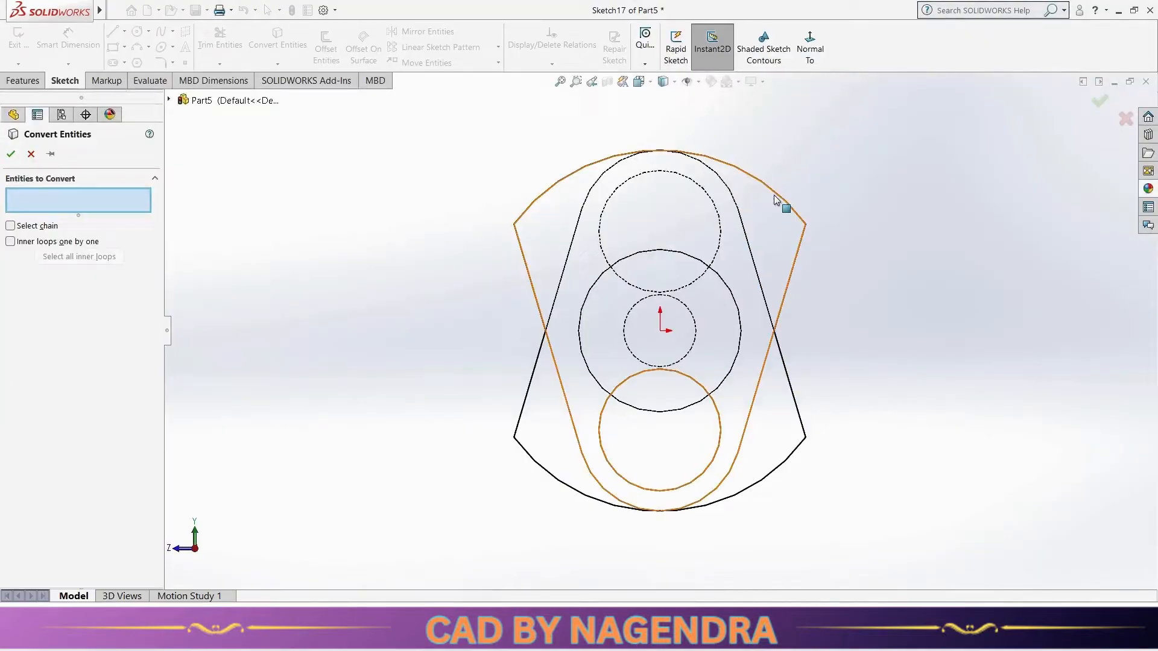
click(777, 201)
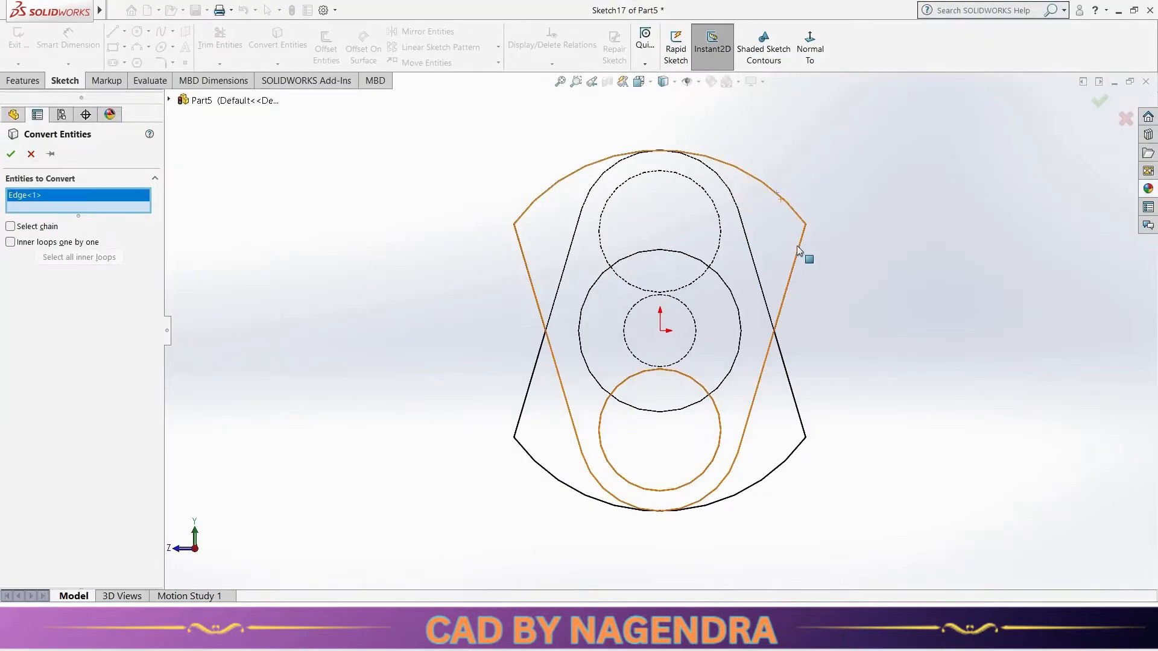
click(797, 247)
click(522, 277)
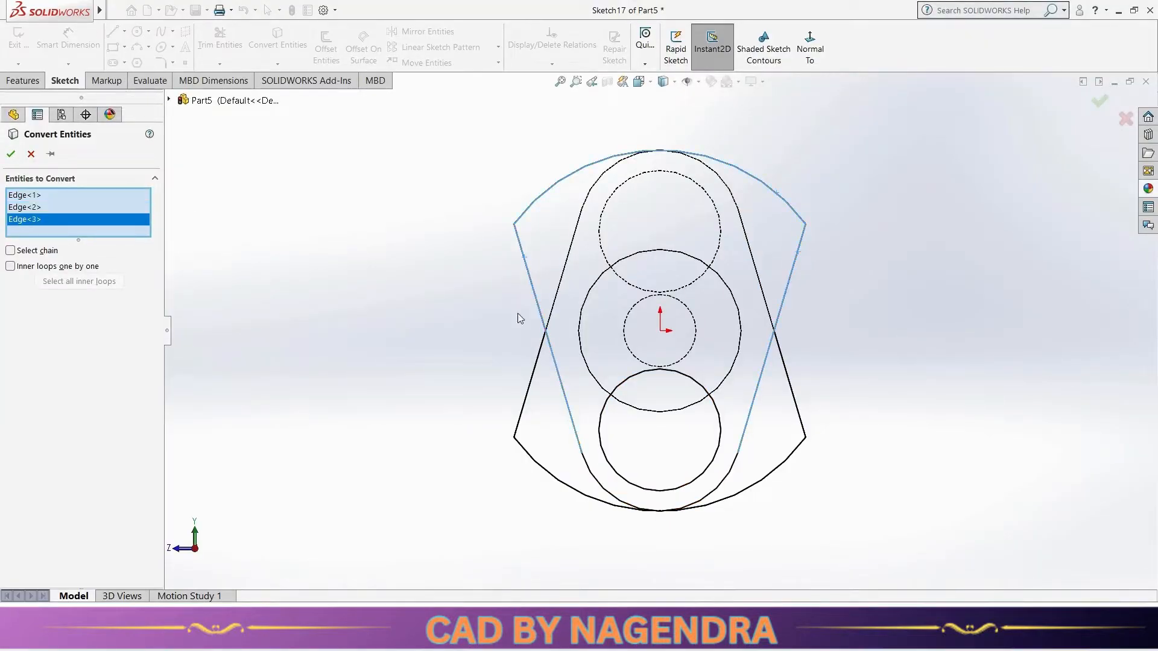
click(599, 481)
click(1098, 104)
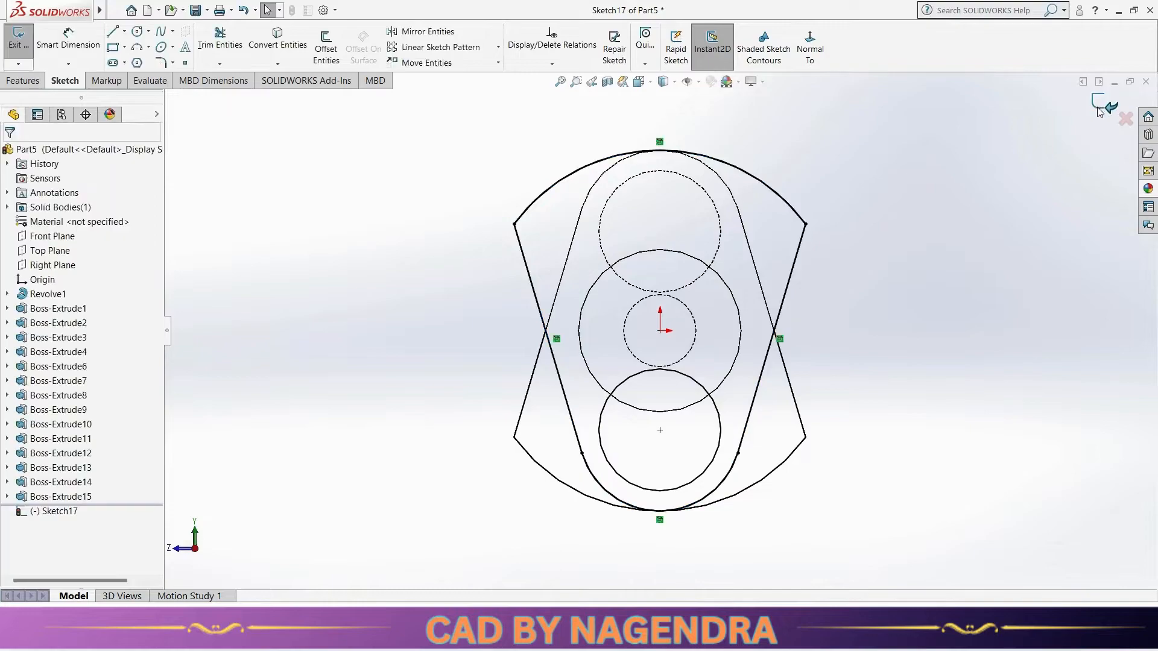
click(1098, 105)
Step: Extrude the converted web outline 15 mm outward from the crankpin's end face, merged with the body
scroll(567, 281, up, 1)
middle_drag(567, 281, 630, 293)
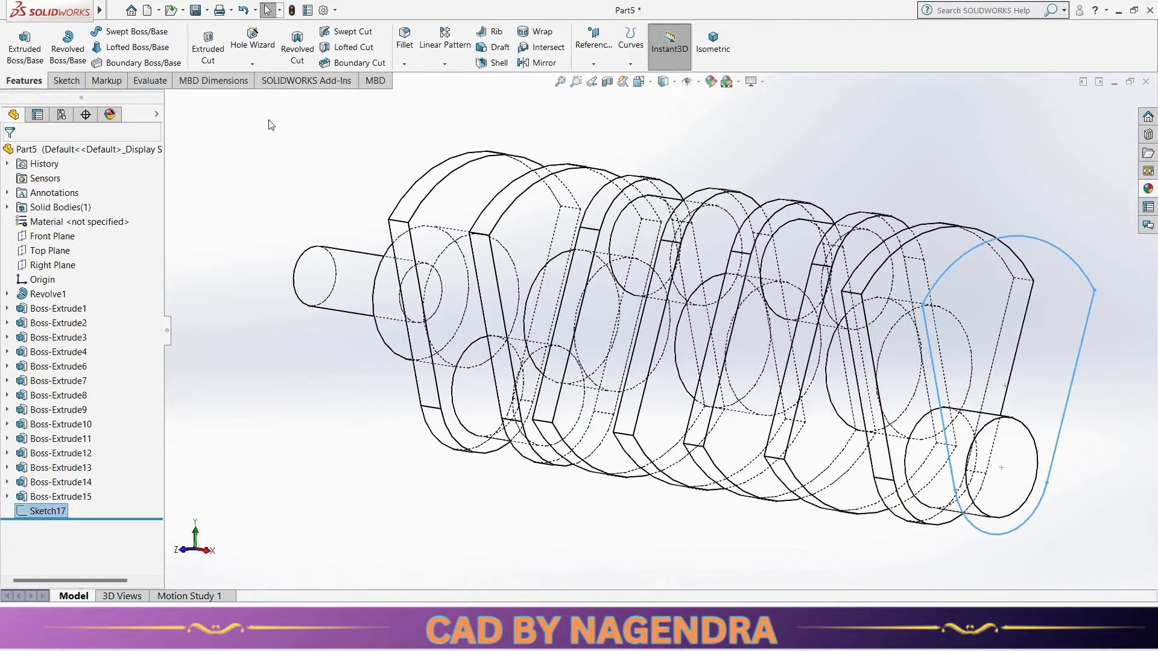
click(20, 50)
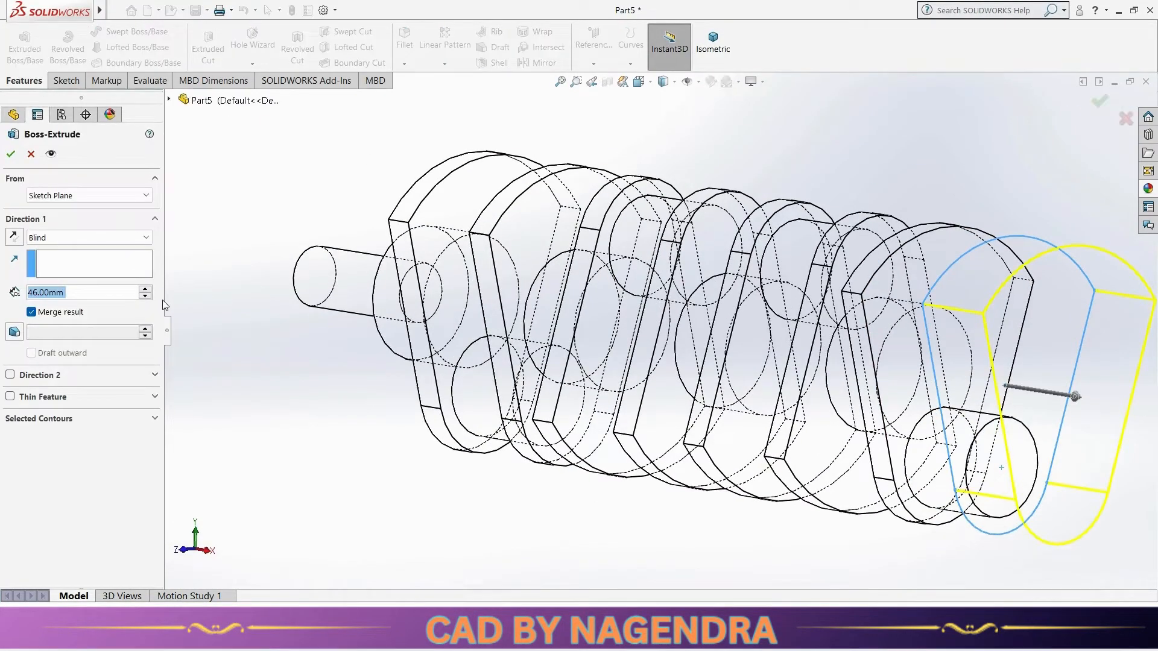
text(15)
key(Return)
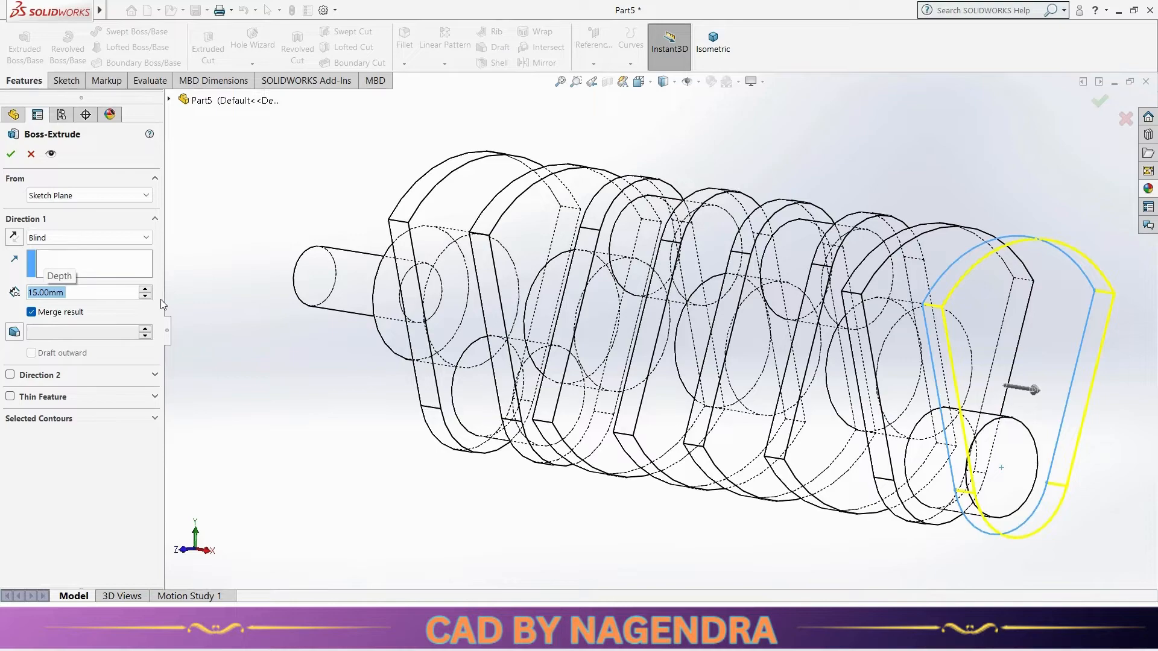
click(10, 155)
Step: Sketch on the last web's outer face following the reference drawing, converting the main journal's circular edge, and finish the sketch
scroll(653, 286, up, 3)
click(997, 368)
key(alt+Tab)
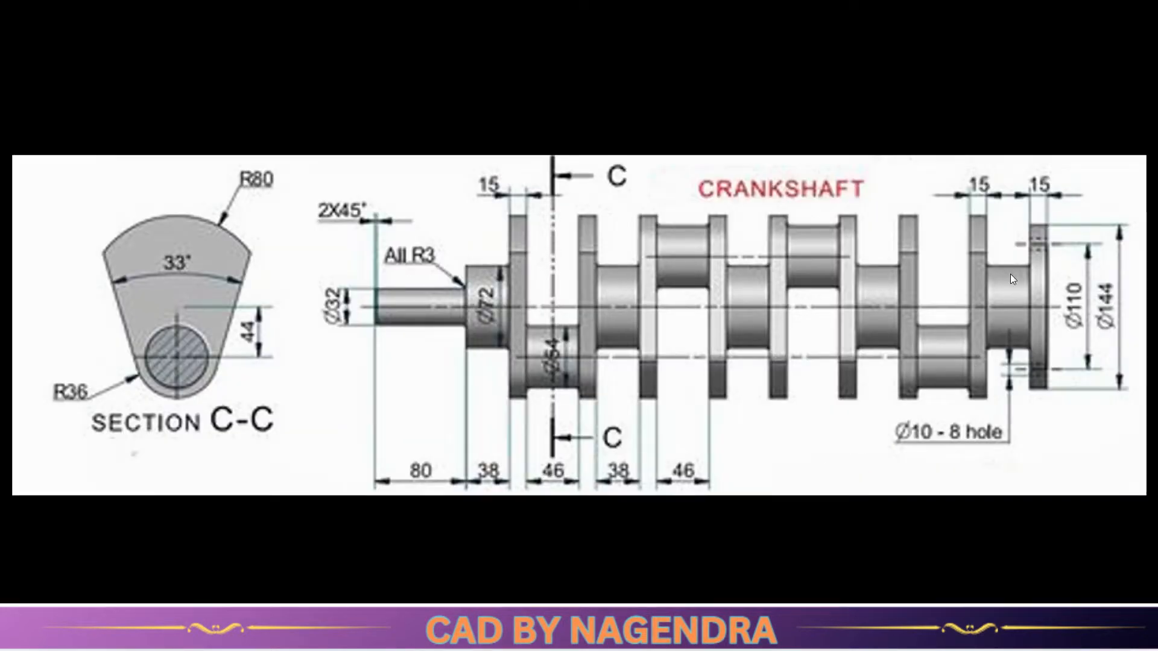
key(alt+Tab)
middle_drag(864, 385, 829, 392)
click(852, 345)
click(906, 310)
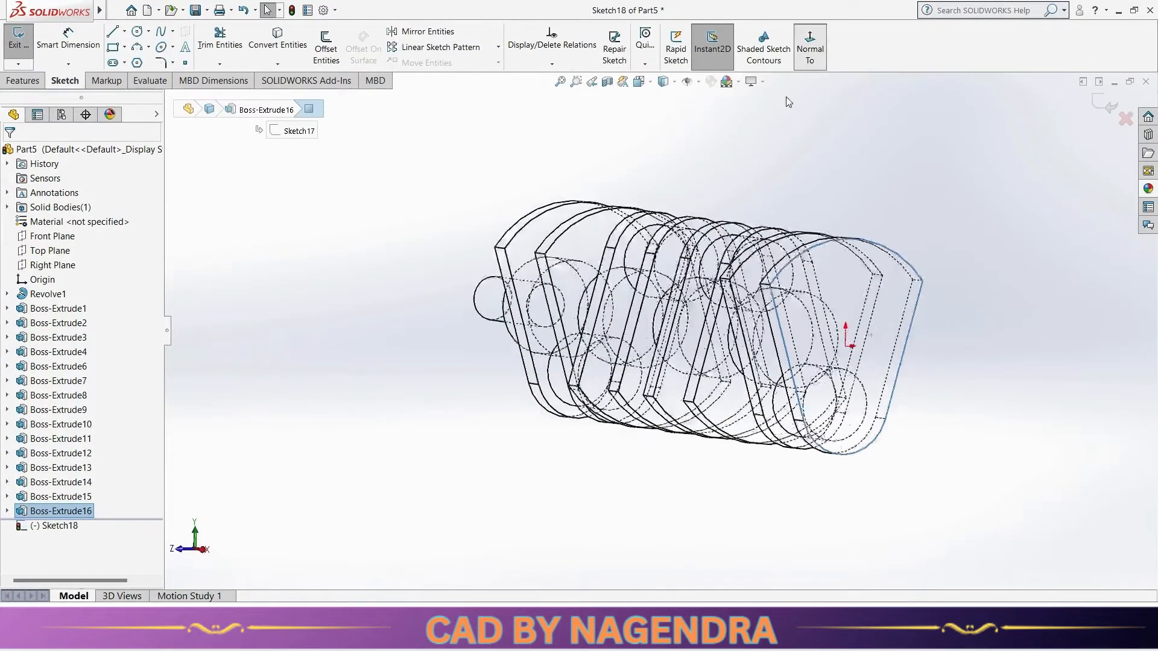
click(277, 42)
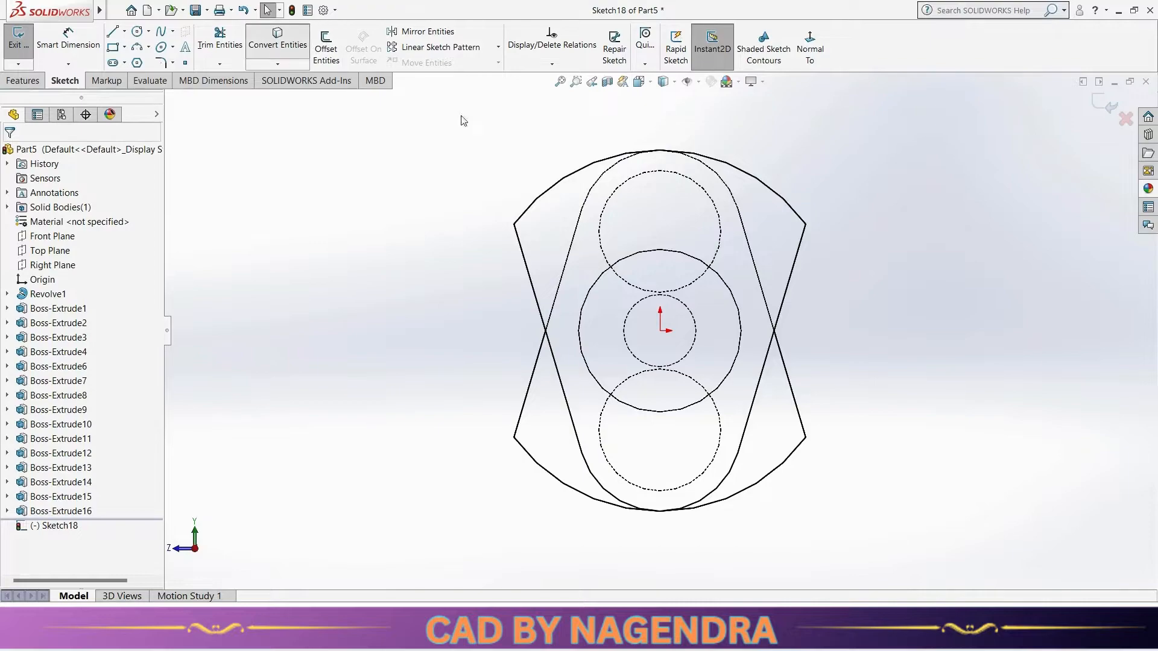
click(740, 316)
click(1100, 101)
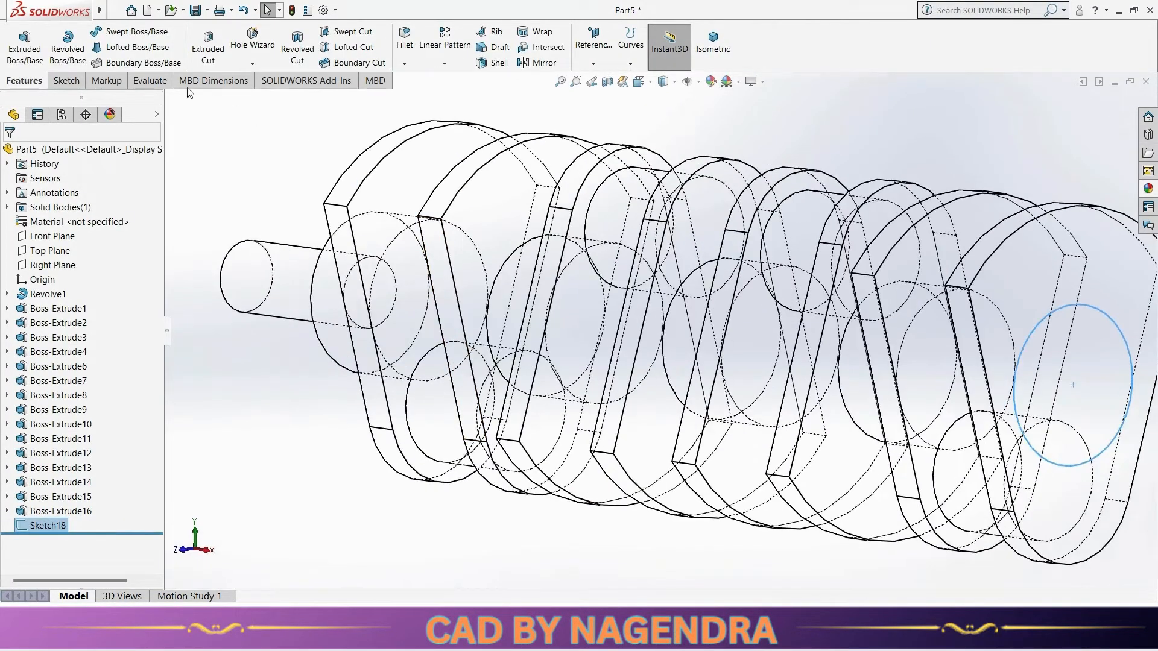
Step: Extrude the main journal circle 38 mm outward from the last web, as given in the reference drawing, merged with the body
key(alt+Tab)
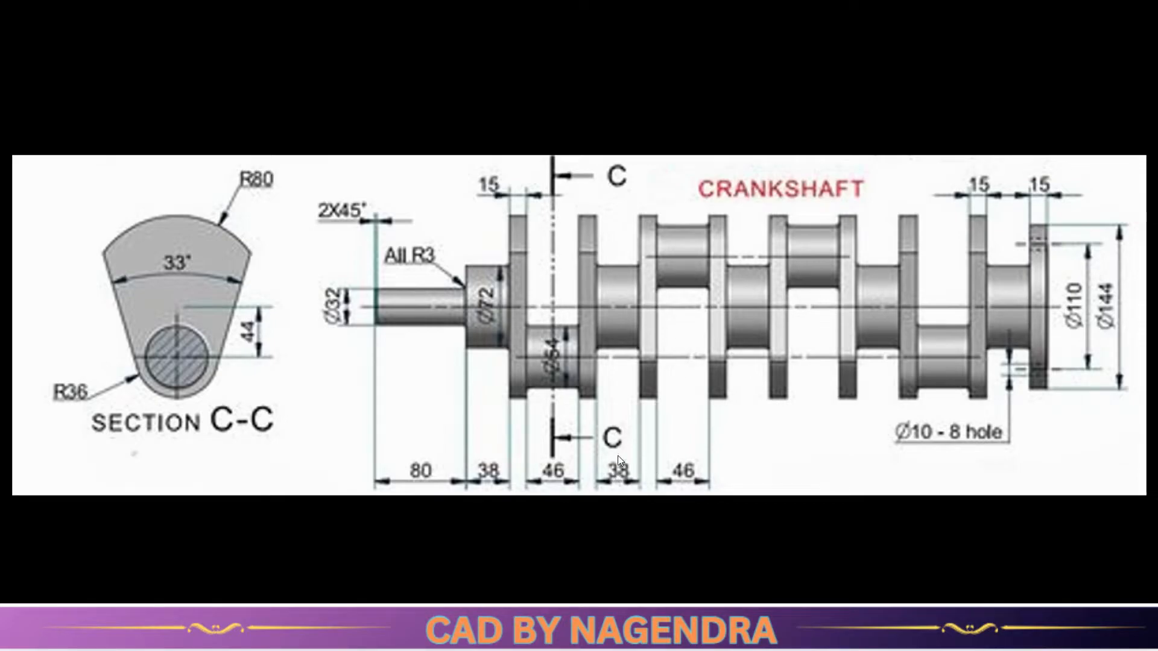
key(alt+Tab)
double_click(79, 293)
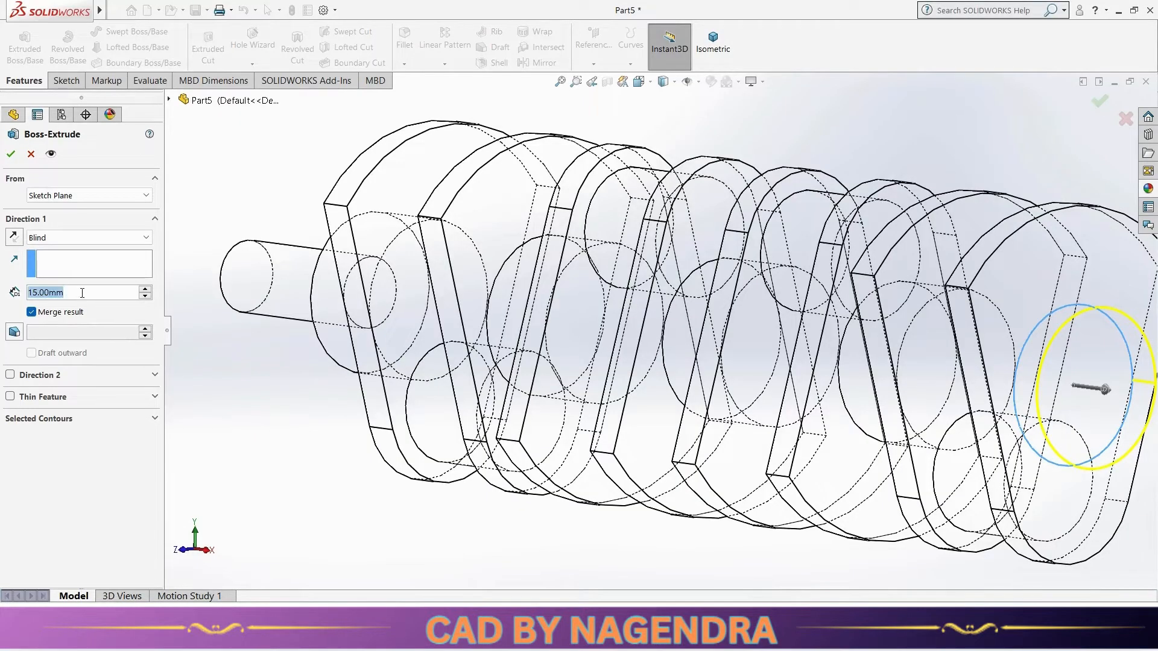
text(38)
key(Return)
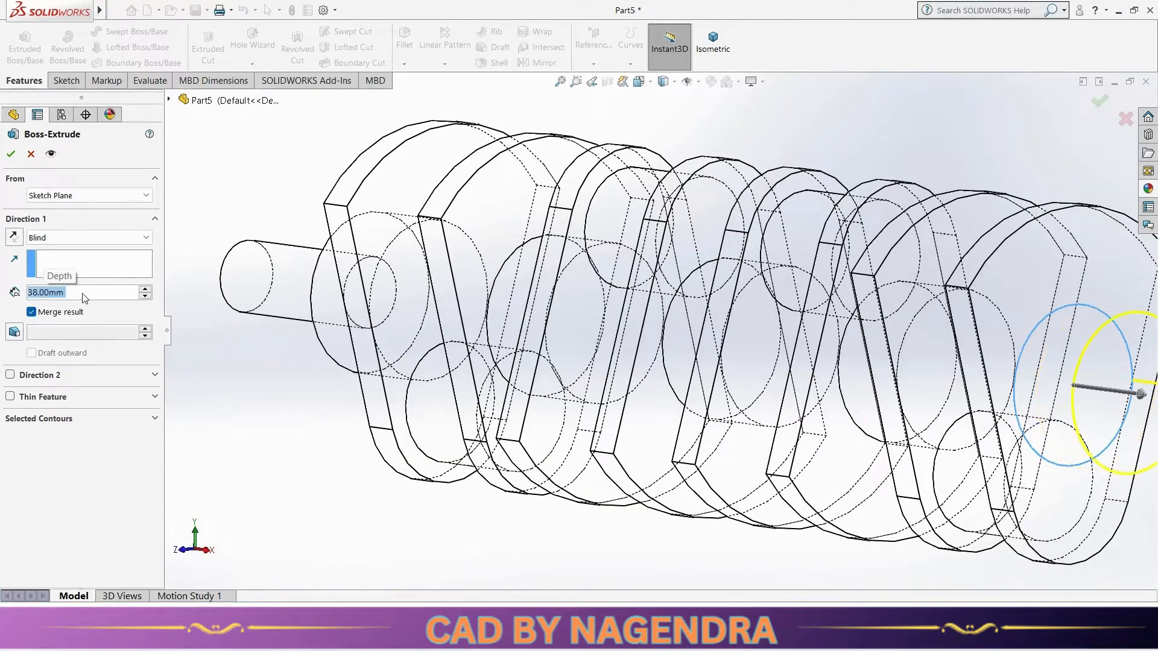
click(11, 155)
Step: Check the flange in the reference drawing and sketch an origin-centred circle about 109 mm in diameter on the last journal's end face
scroll(673, 350, up, 4)
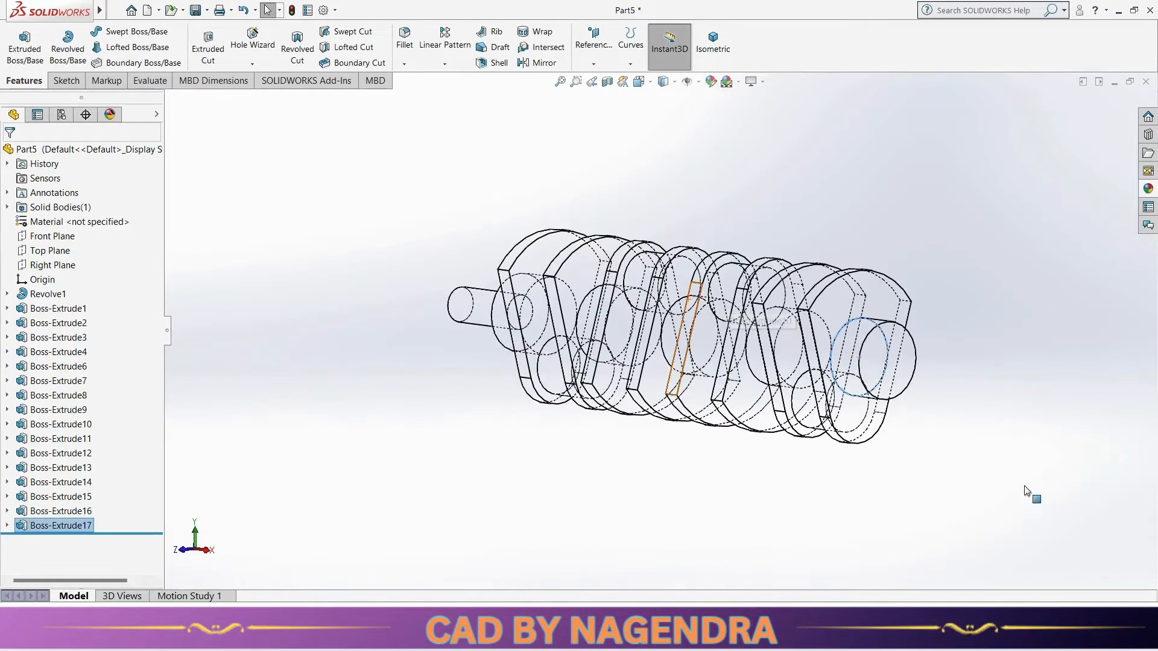
key(alt+Tab)
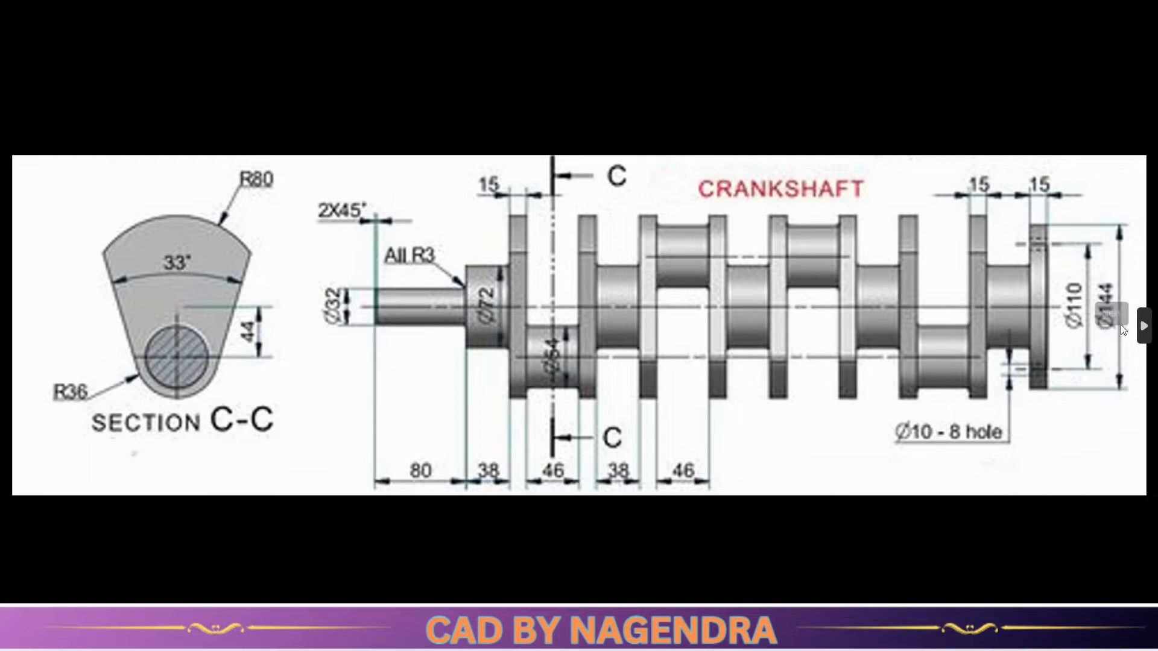
key(alt+Tab)
key(alt+Tab)
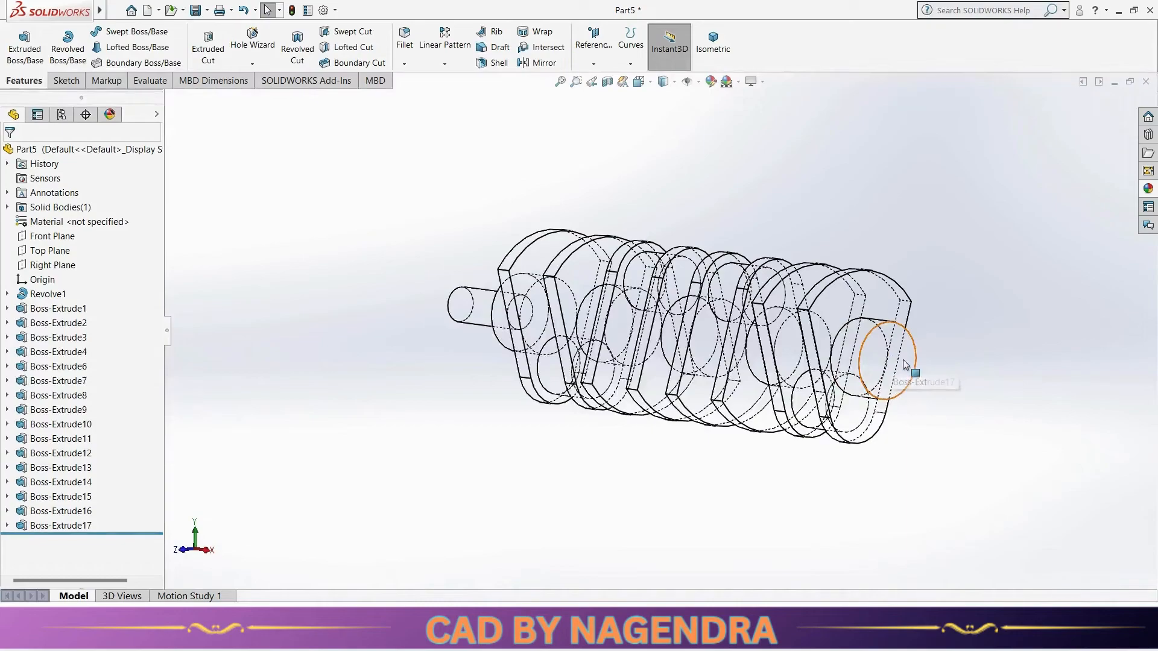
click(909, 380)
click(963, 327)
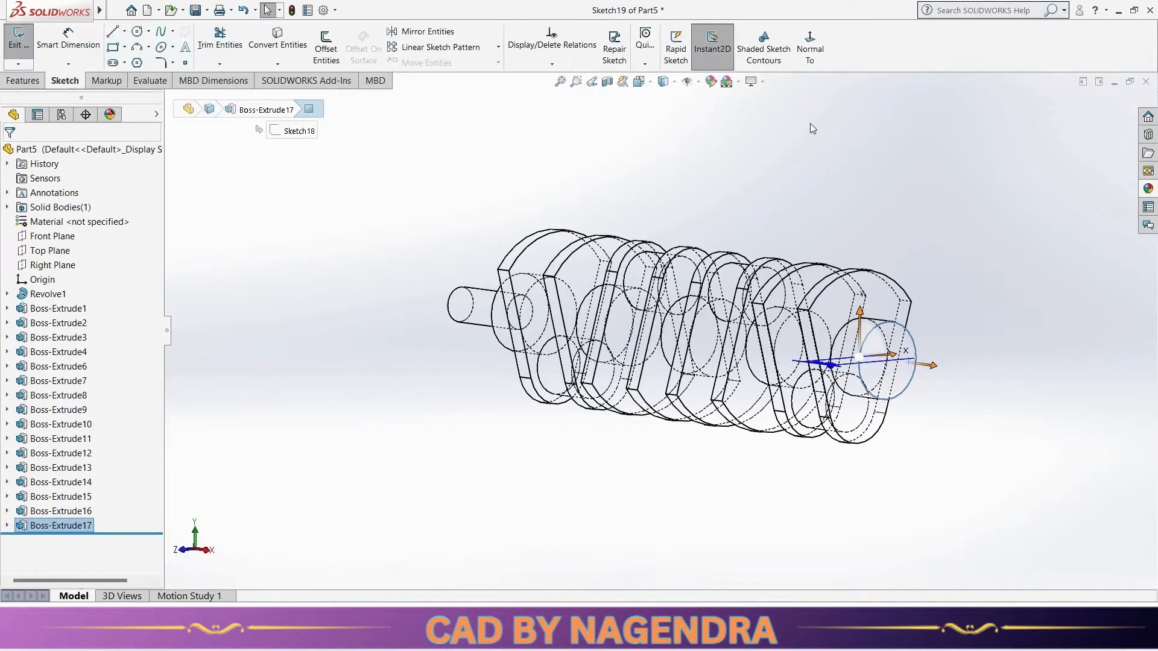
click(810, 49)
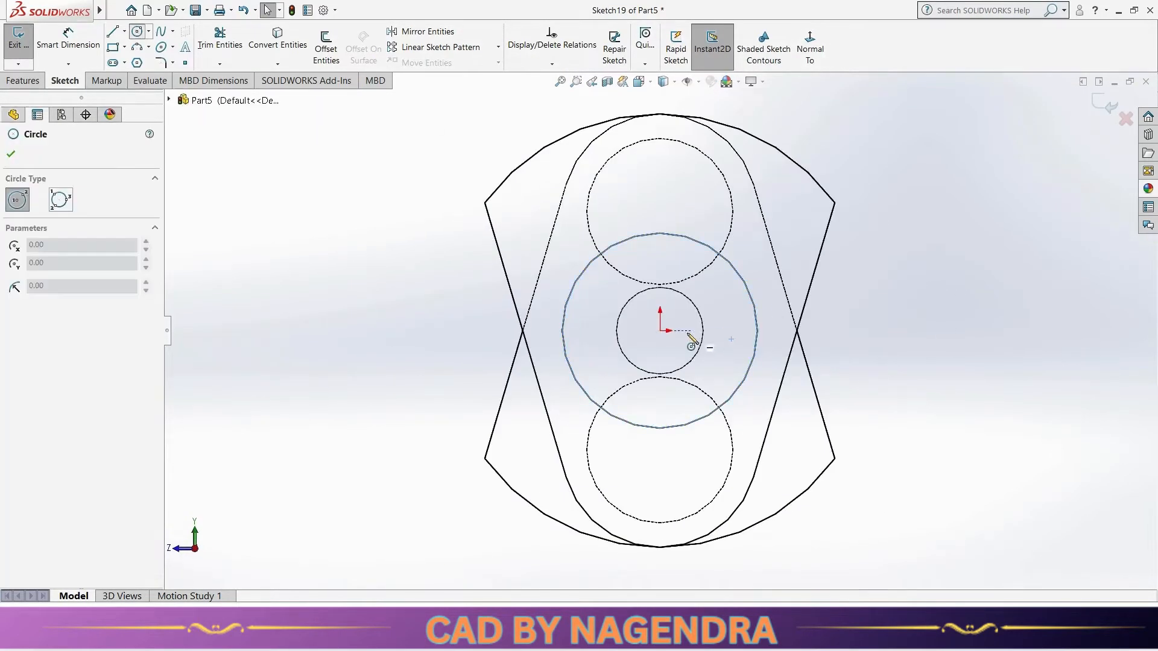
click(660, 330)
click(776, 420)
Step: Dimension the flange circle's diameter as 144 mm
click(68, 37)
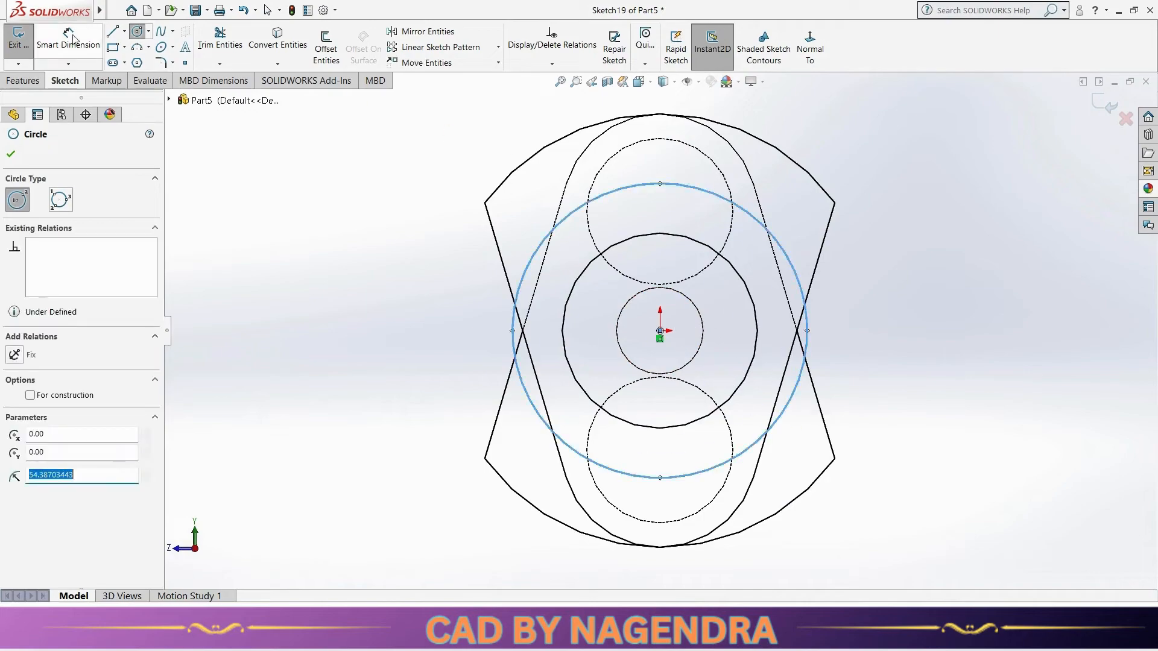
click(795, 265)
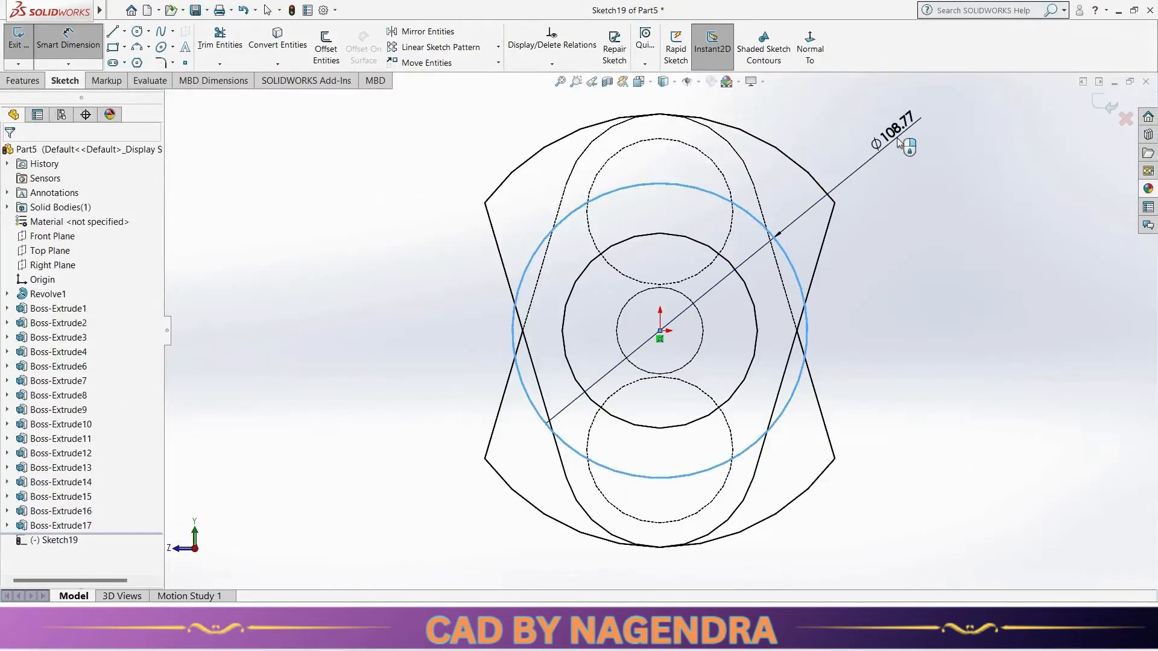
click(897, 140)
text(144)
key(Return)
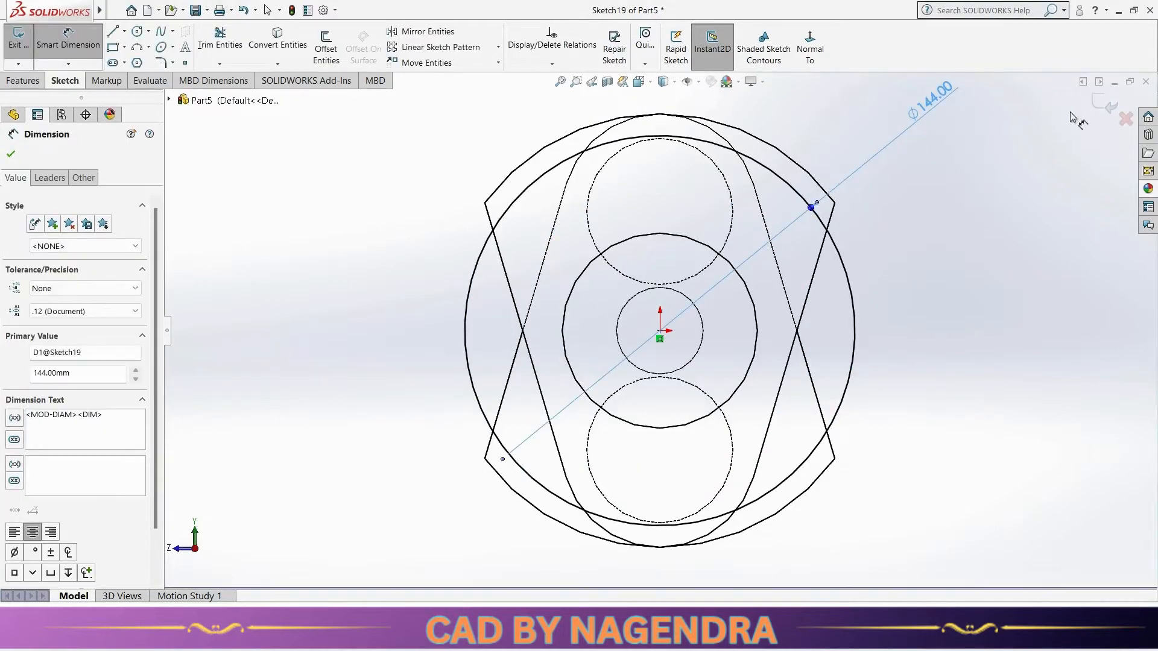
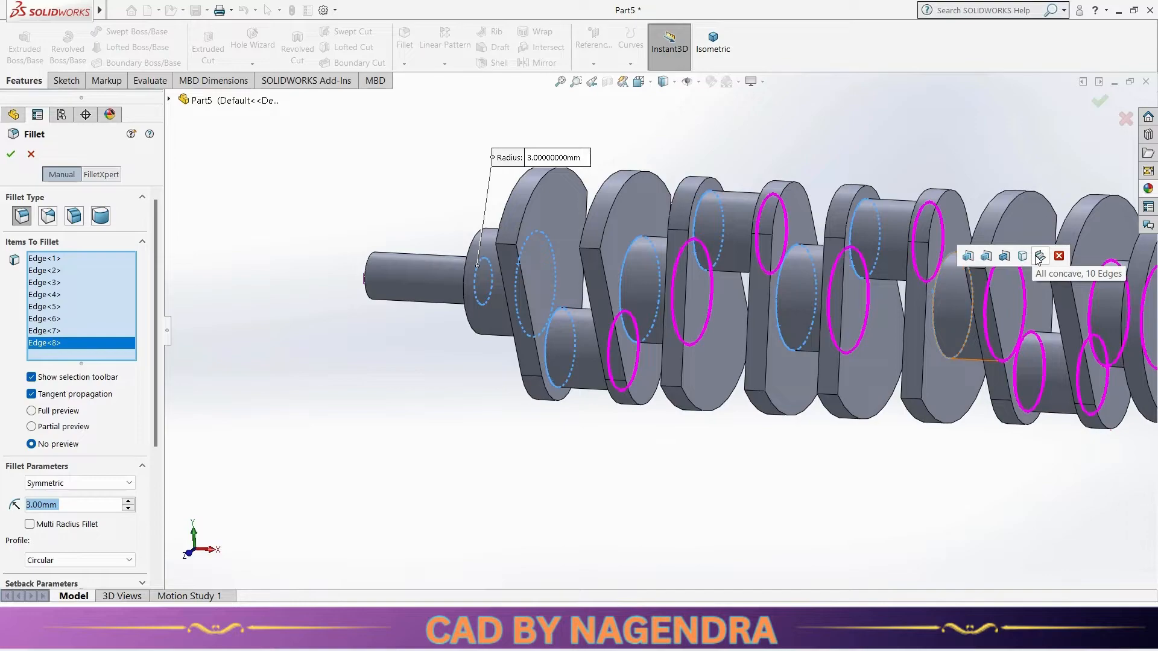
Step: Add all remaining concave edges to the selection and apply a symmetric 3 mm fillet to the journal and crankpin junctions
click(1039, 257)
middle_drag(597, 465, 422, 457)
drag(155, 341, 170, 479)
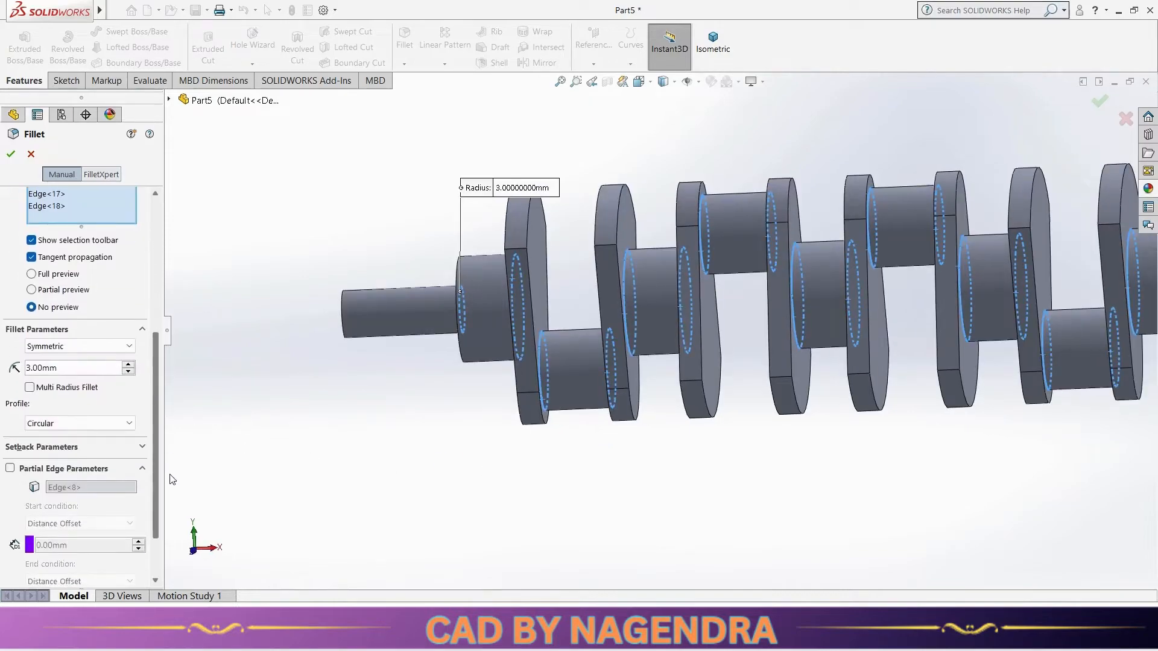
click(11, 154)
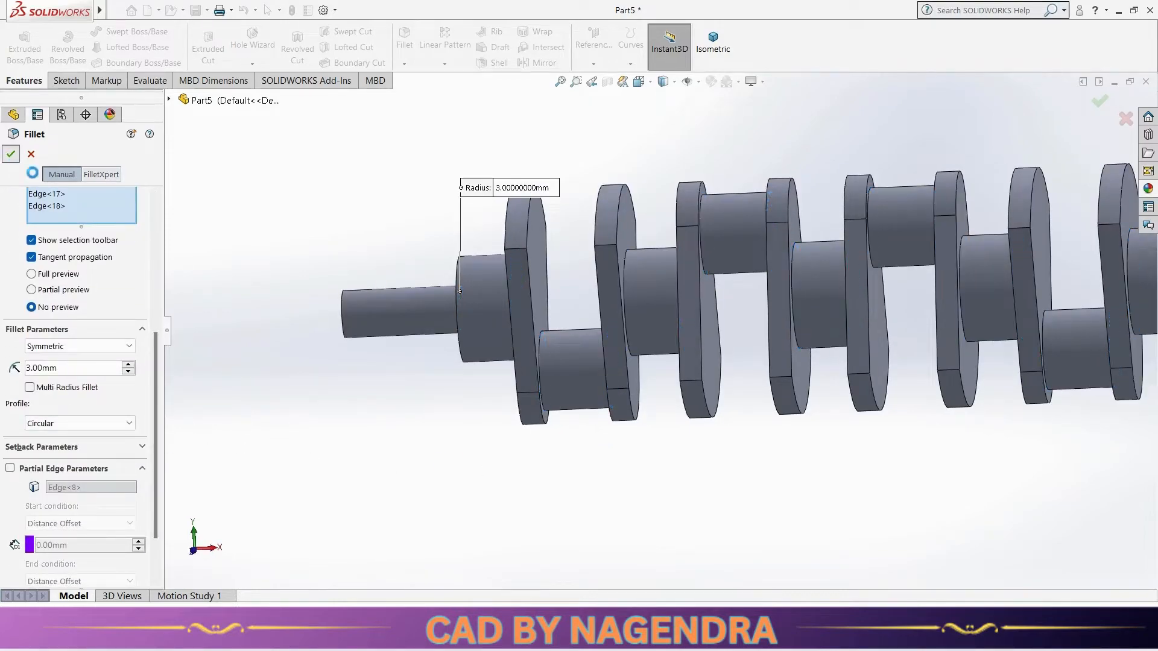
Step: Examine the filleted crankshaft against the reference drawing, turning to the flange's outer face
middle_drag(375, 434, 632, 530)
key(alt+Tab)
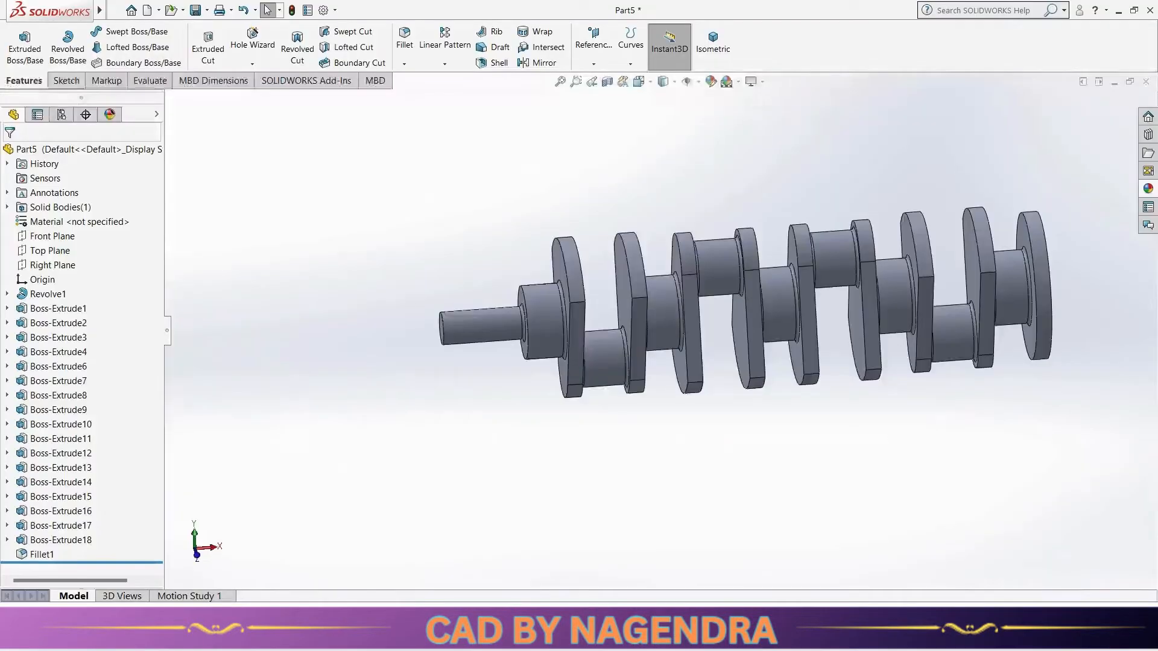
mouse_move(815, 440)
middle_down()
mouse_move(732, 437)
mouse_move(660, 389)
middle_up()
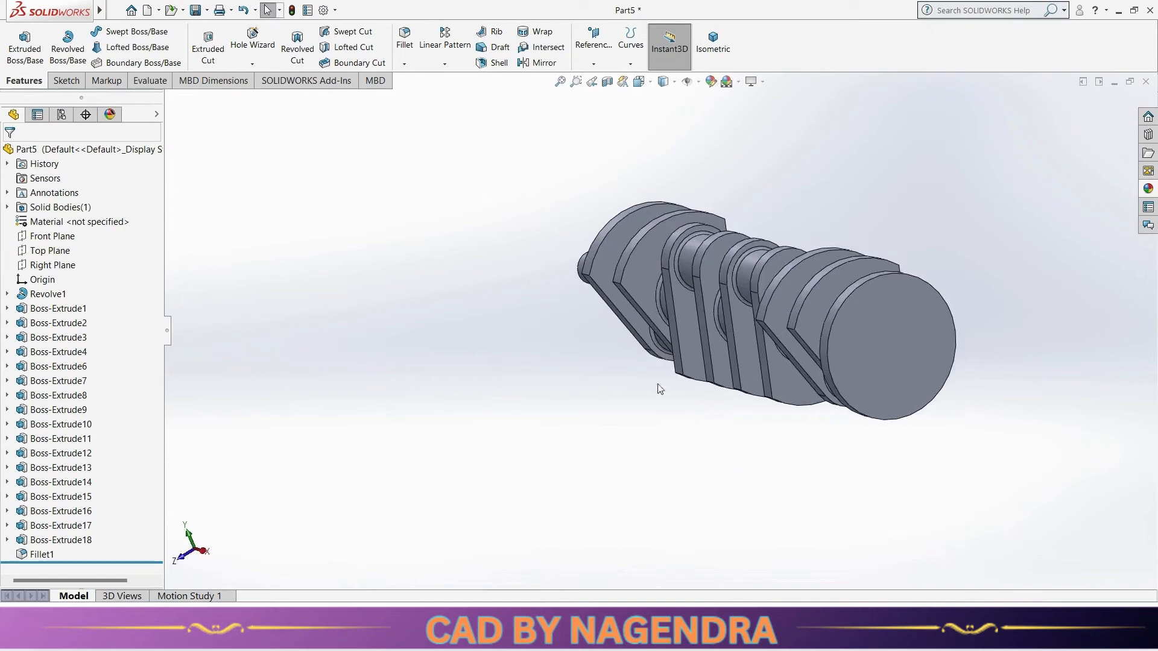
Step: Define a simple 10 mm diameter Hole Wizard hole ending Up To Next and place its point on the flange's outer face
click(251, 34)
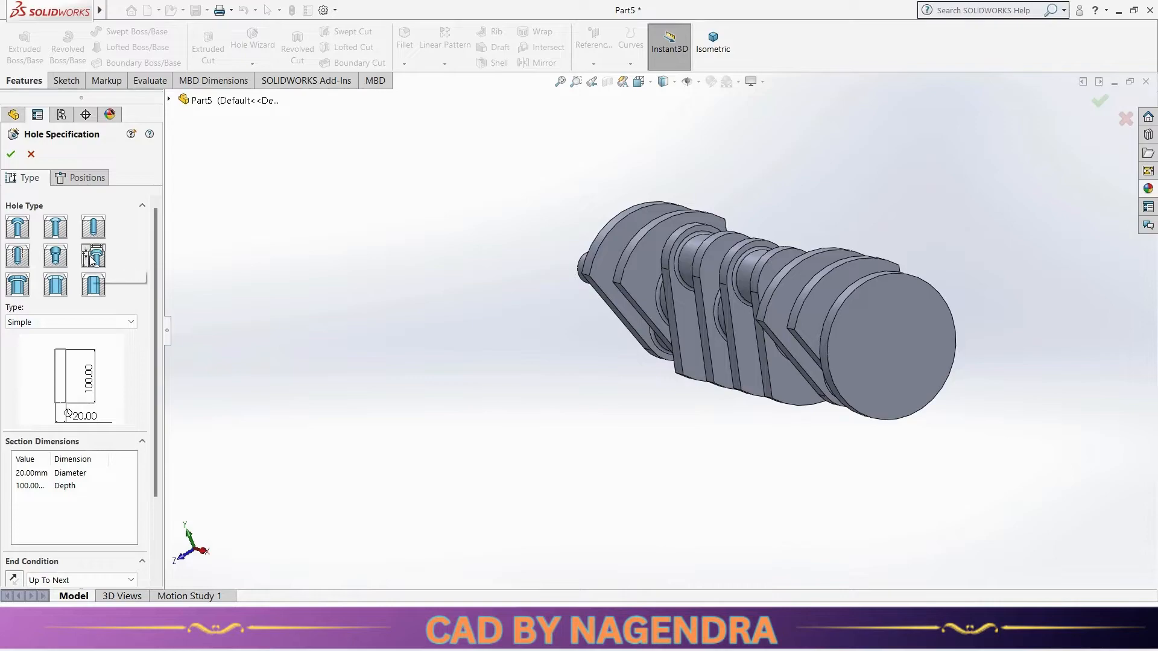
scroll(154, 255, down, 2)
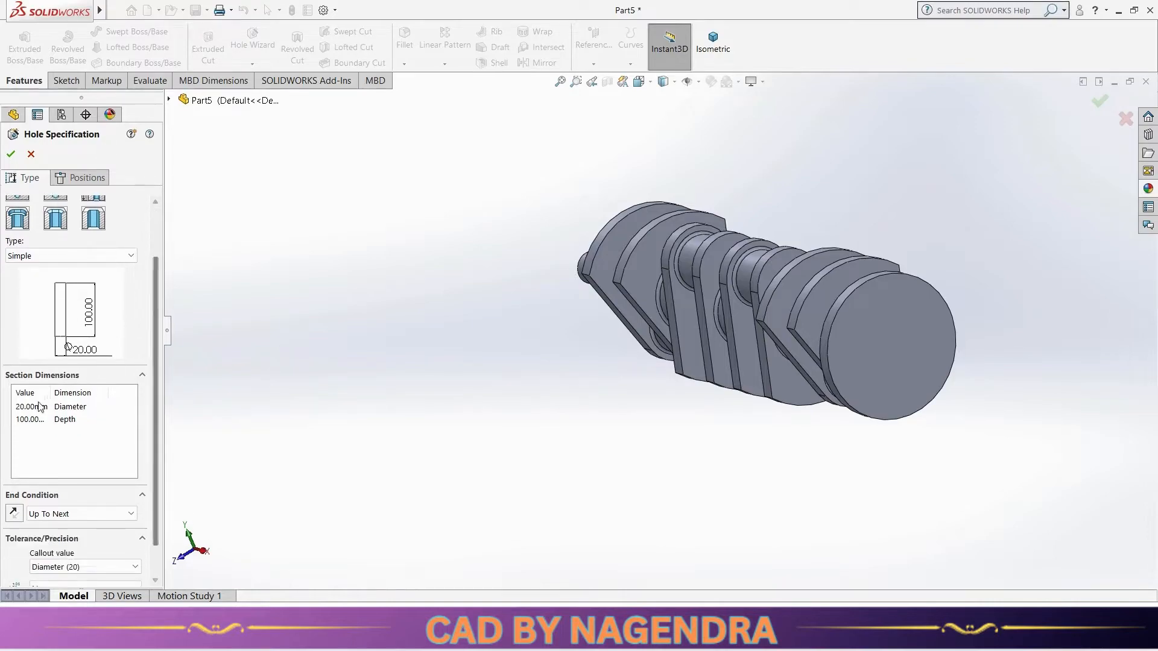
click(32, 407)
text(10)
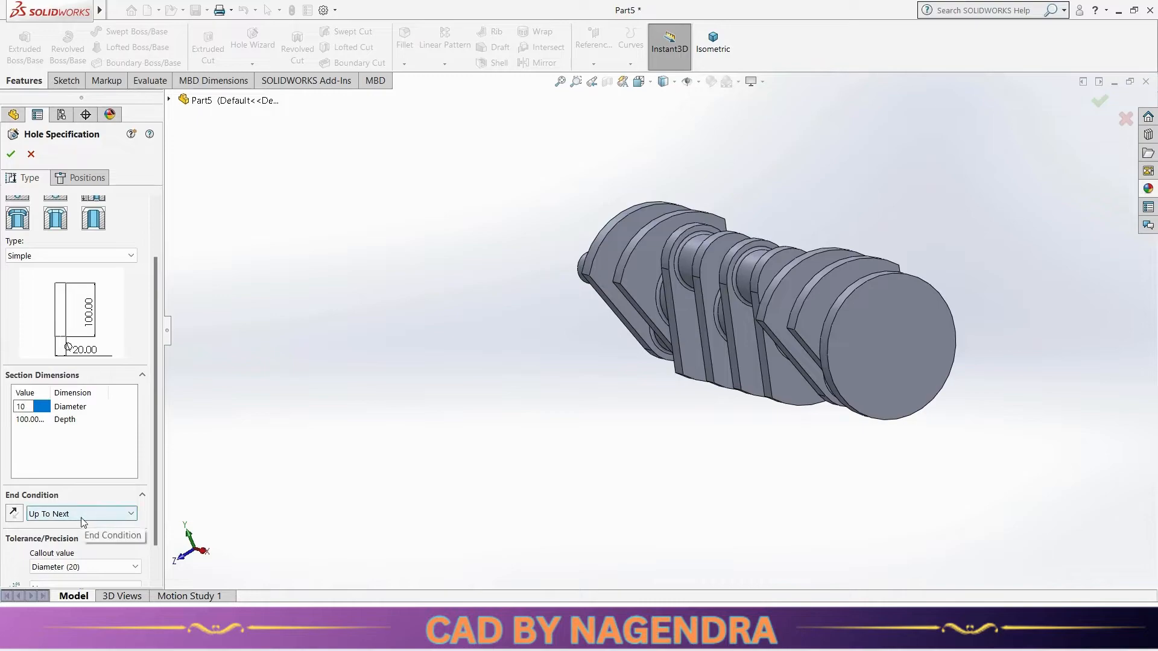
click(88, 179)
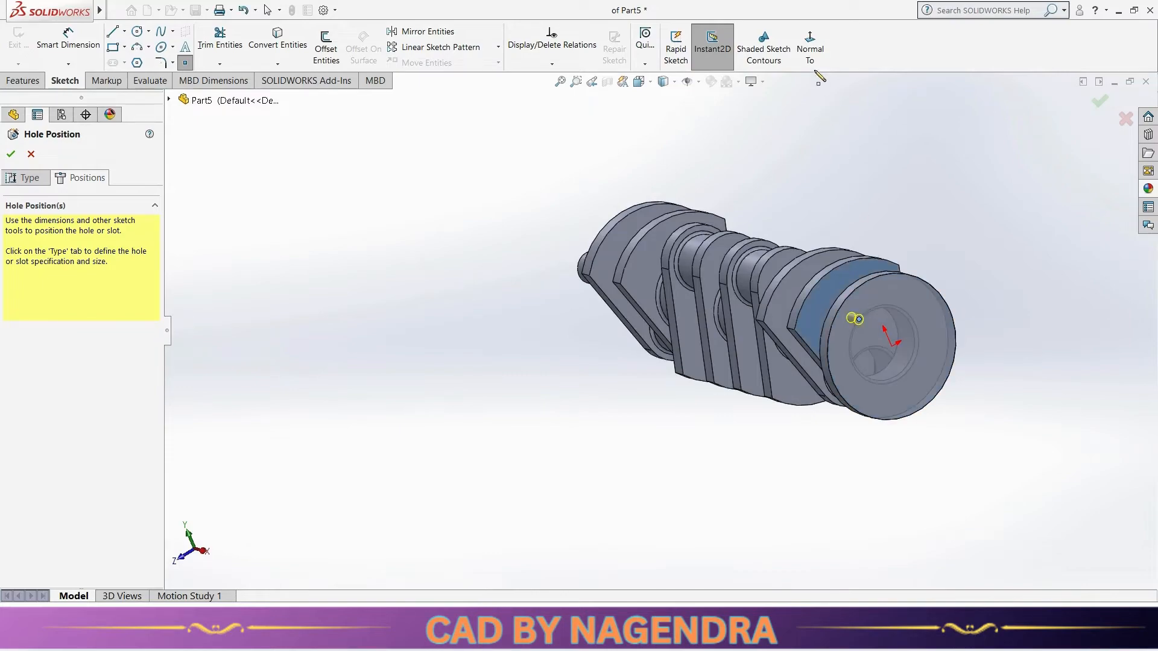
click(810, 49)
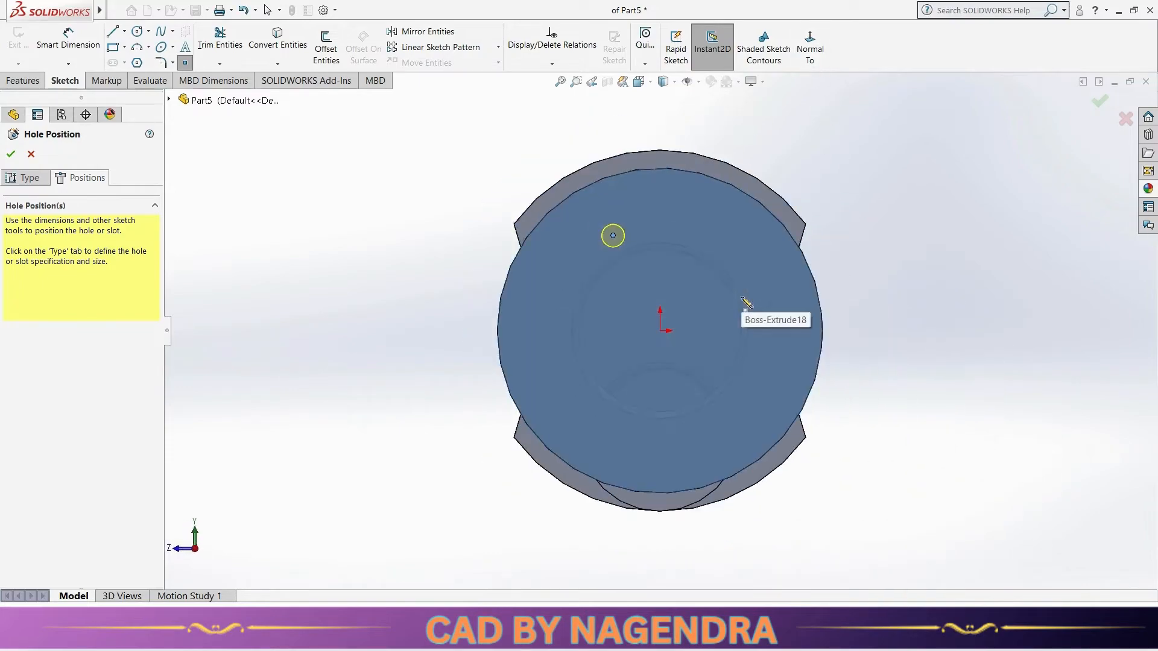
key(Escape)
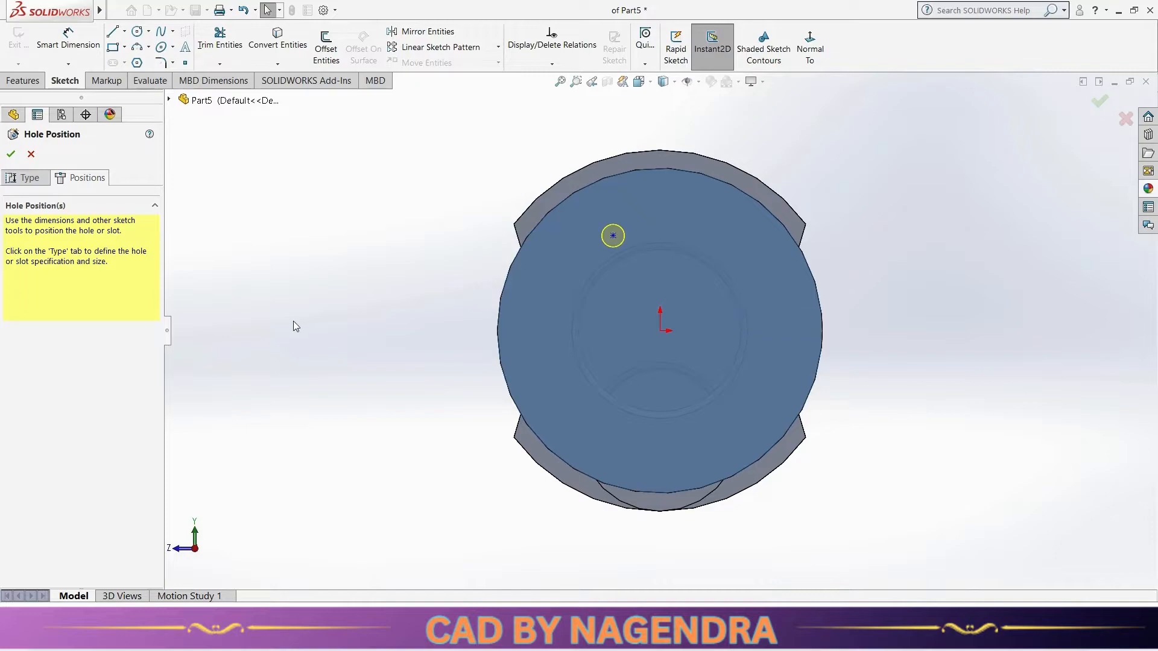
Step: Sketch an origin-centred construction circle about 47 mm in diameter on the flange face for locating the hole
click(137, 30)
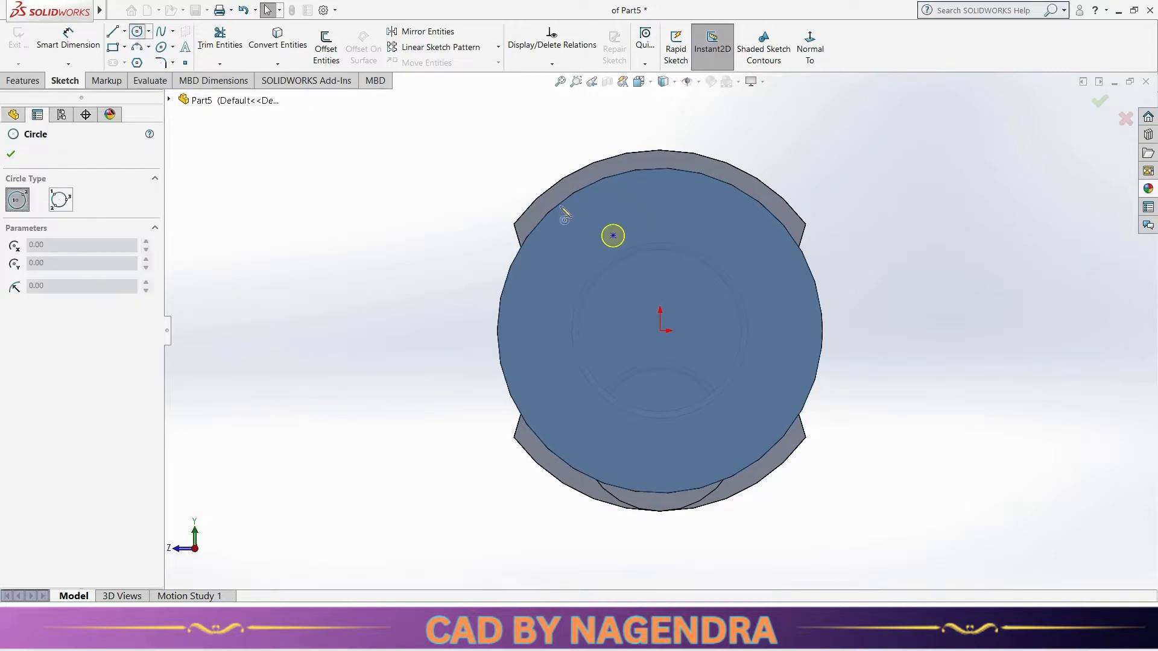
click(660, 331)
click(698, 368)
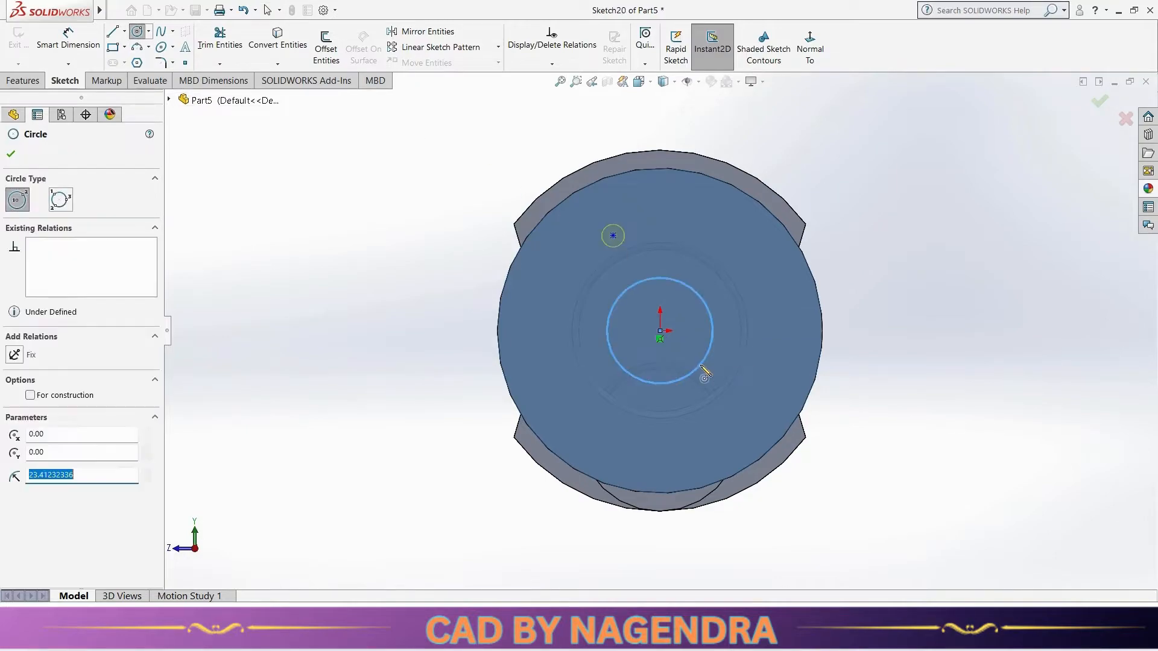
click(31, 395)
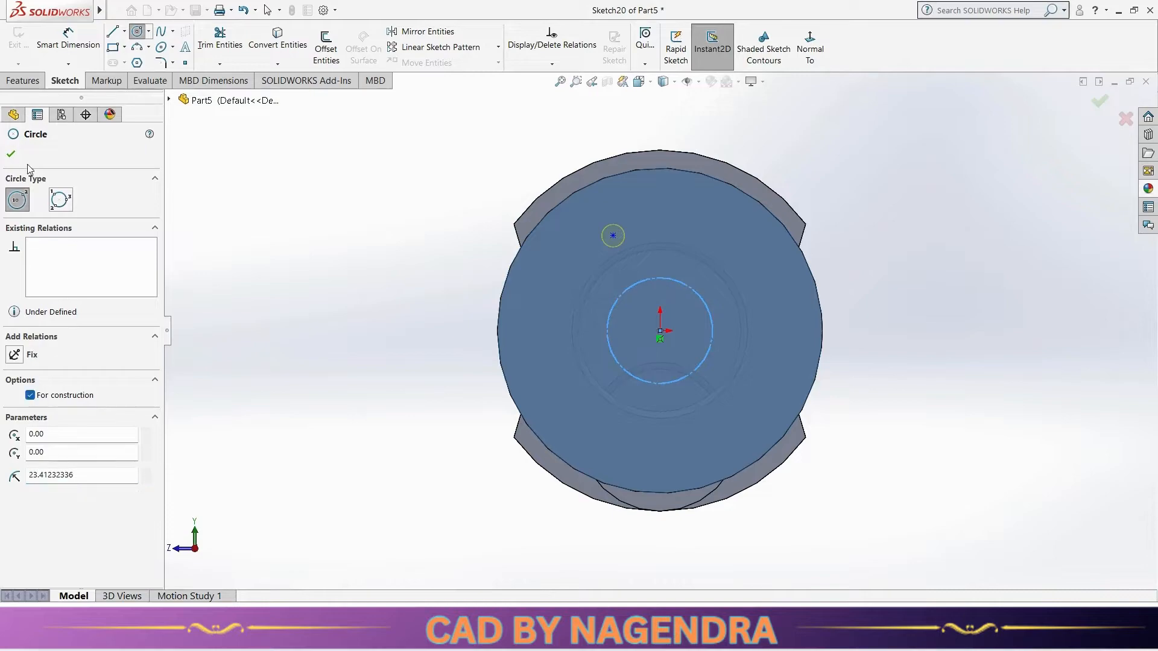
click(10, 154)
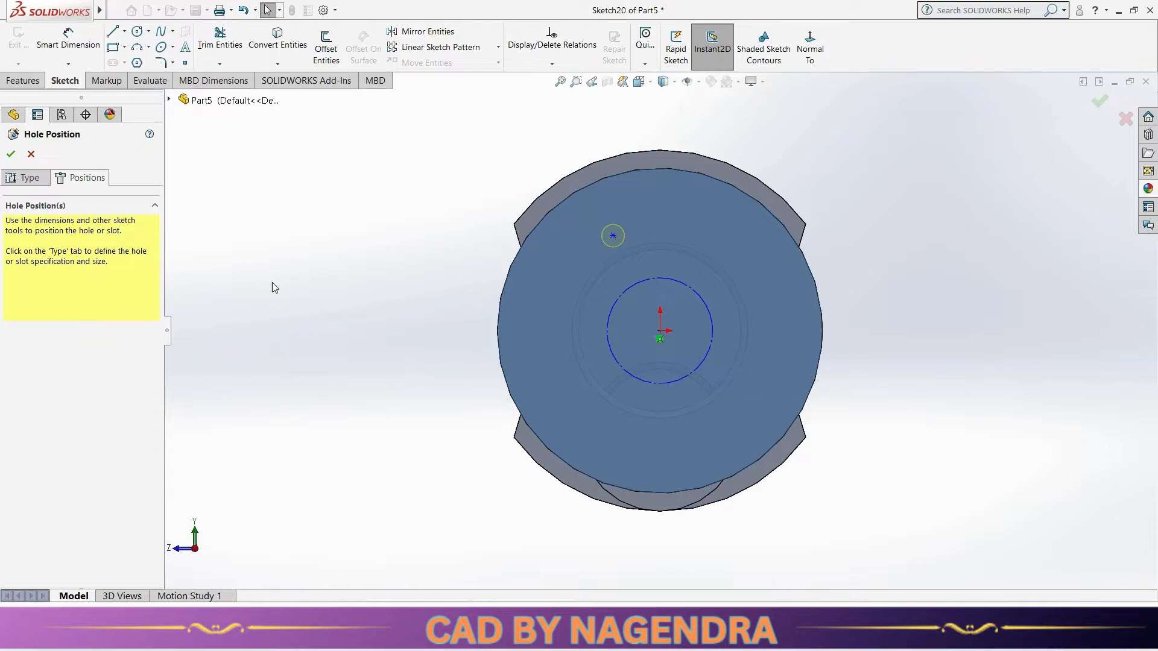
Step: Check the bolt circle in the reference drawing and dimension the construction circle's diameter as 110 mm
click(68, 36)
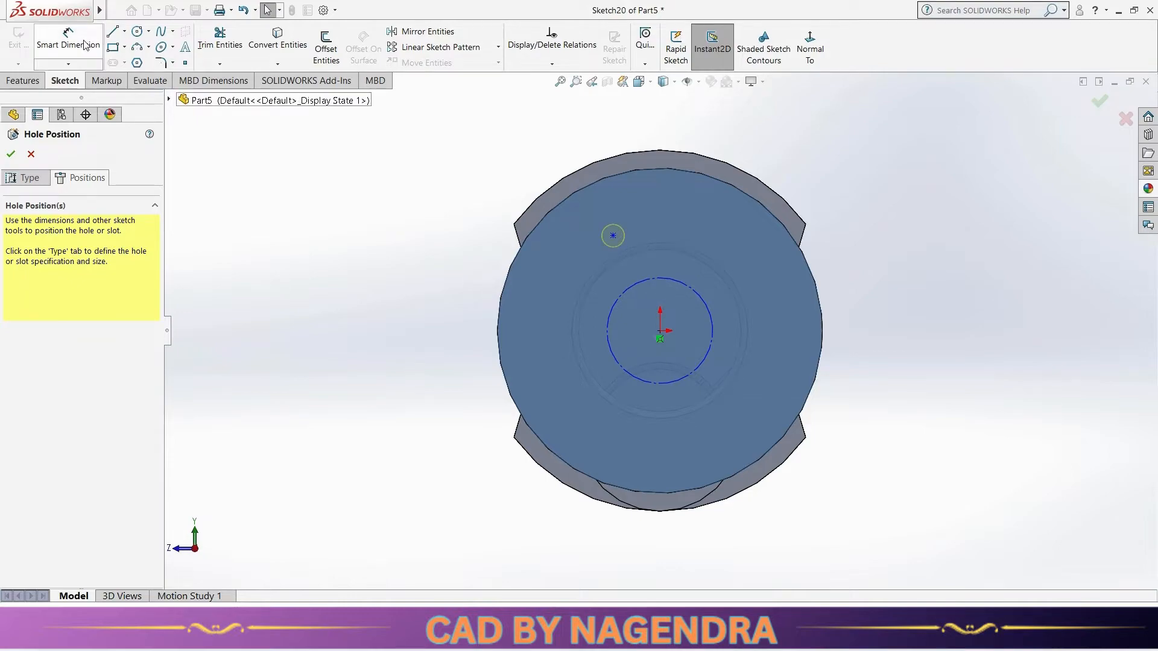
click(701, 296)
key(alt+Tab)
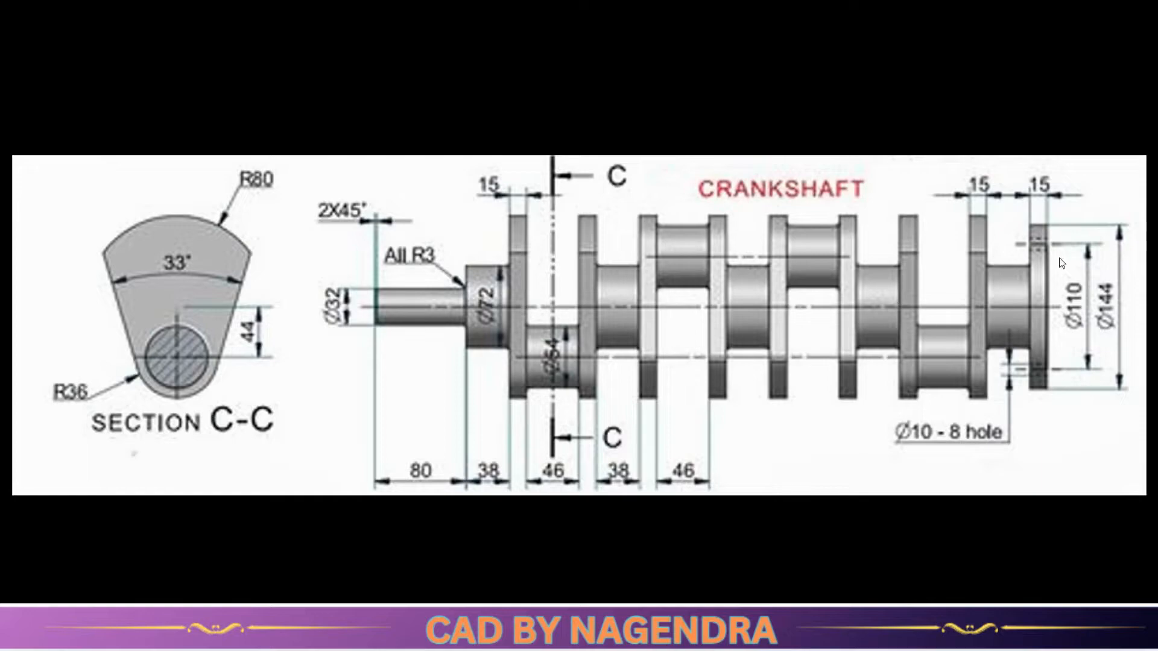
key(alt+Tab)
click(870, 245)
text(110)
key(Return)
click(959, 425)
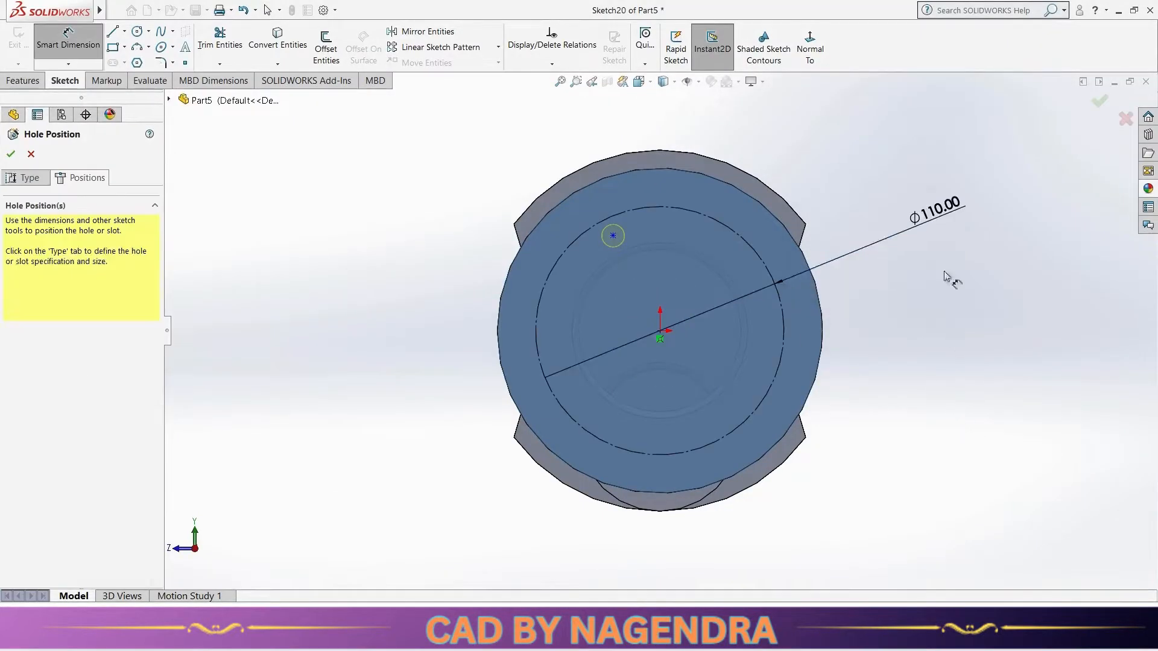
Step: Add a Coincident relation between the hole's centre point and the 110 mm construction circle
click(581, 67)
click(567, 94)
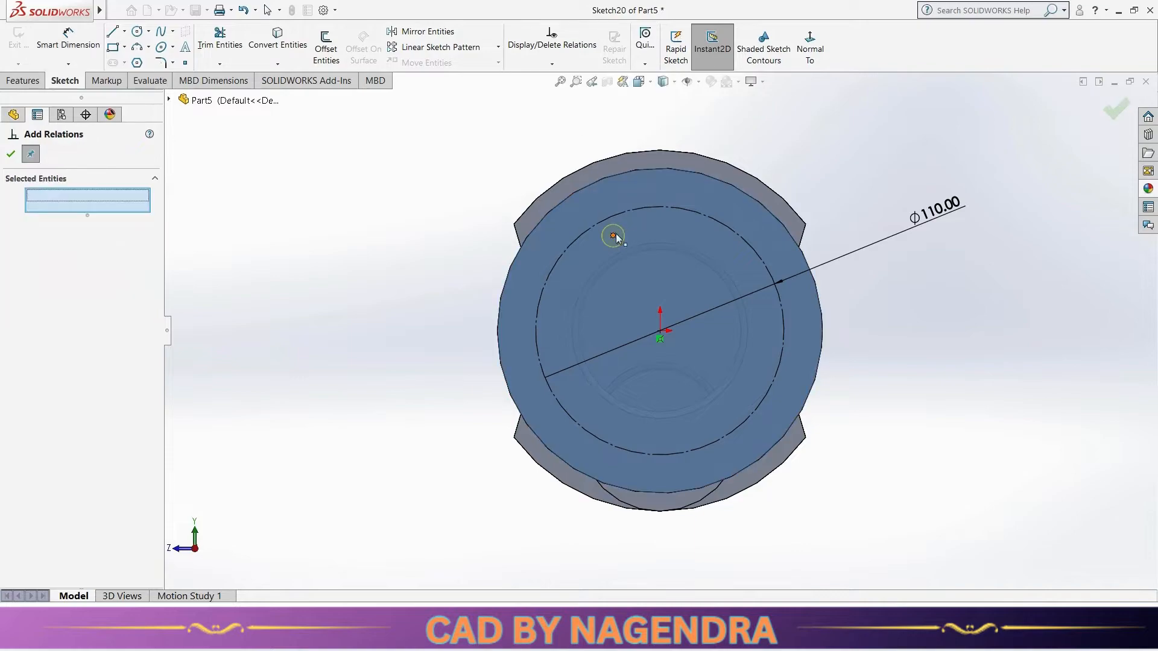
click(613, 236)
click(632, 211)
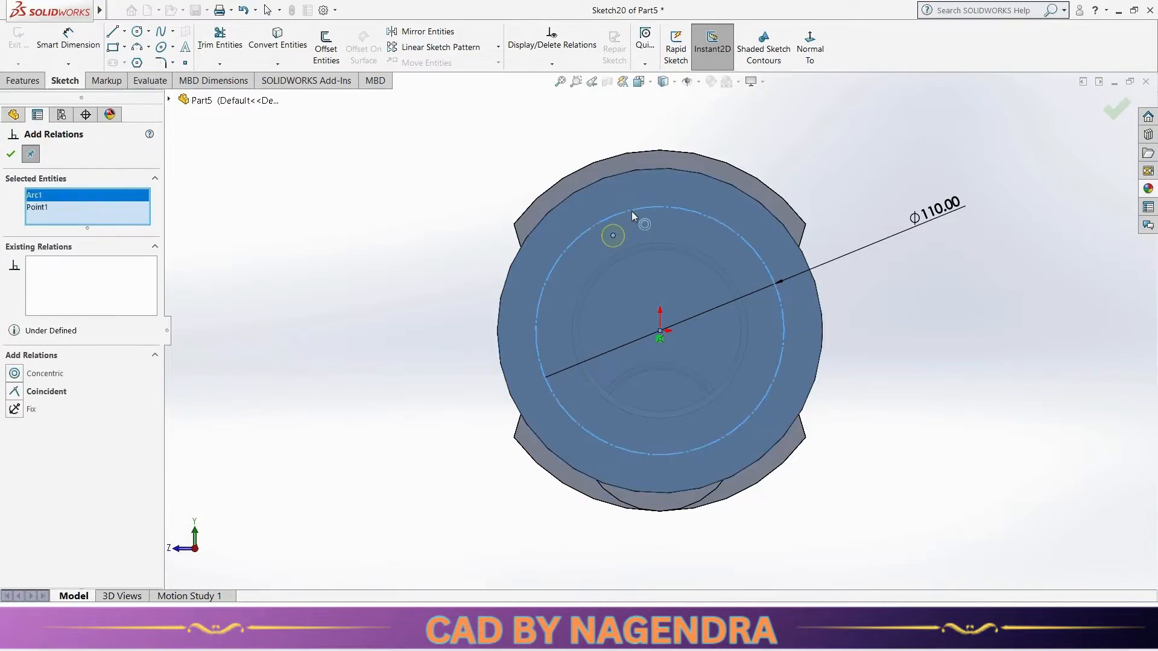
click(42, 391)
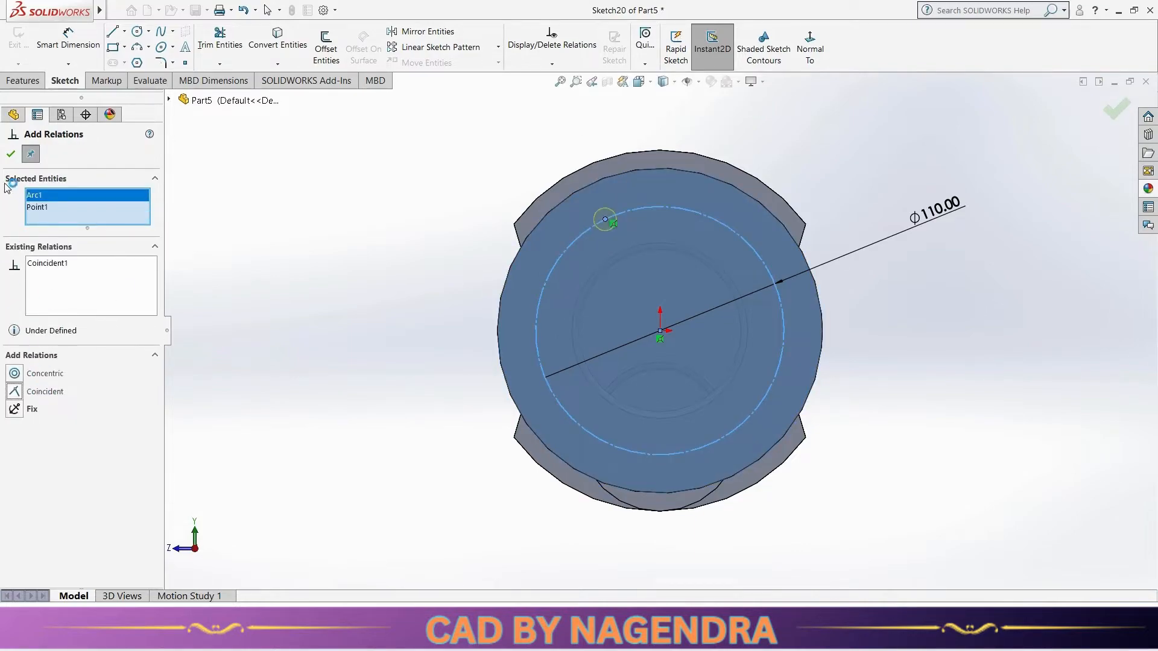
click(12, 156)
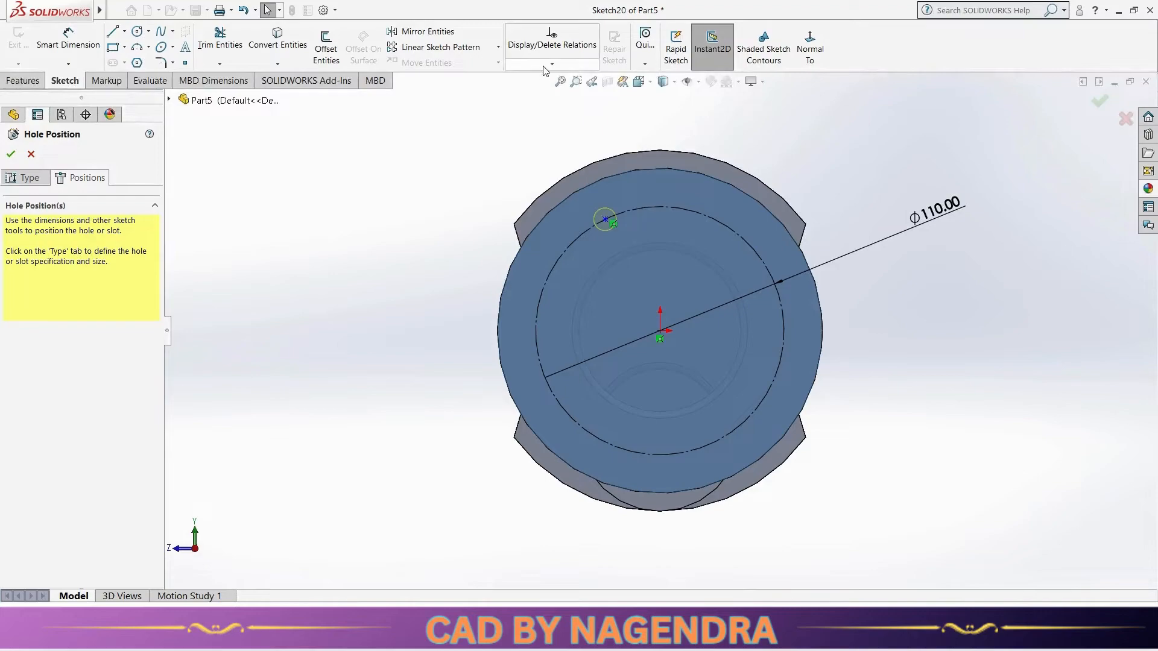
Step: Add a Vertical relation between the hole's centre point and the circle's centre, and finish the hole
click(552, 64)
click(552, 95)
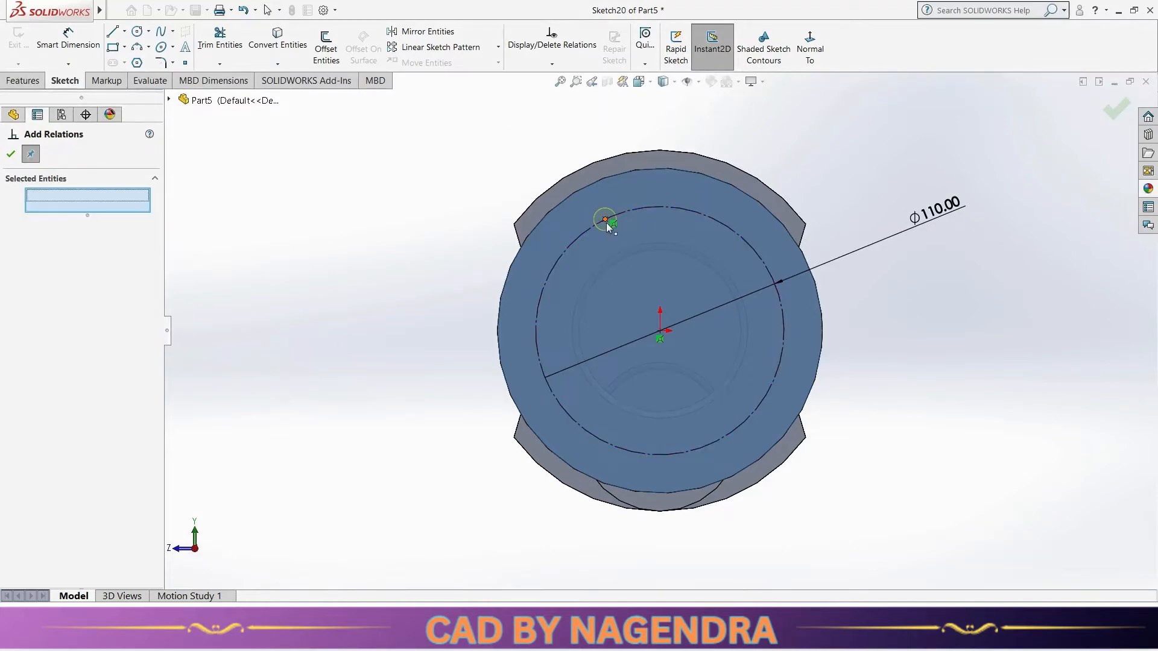
click(606, 220)
click(660, 331)
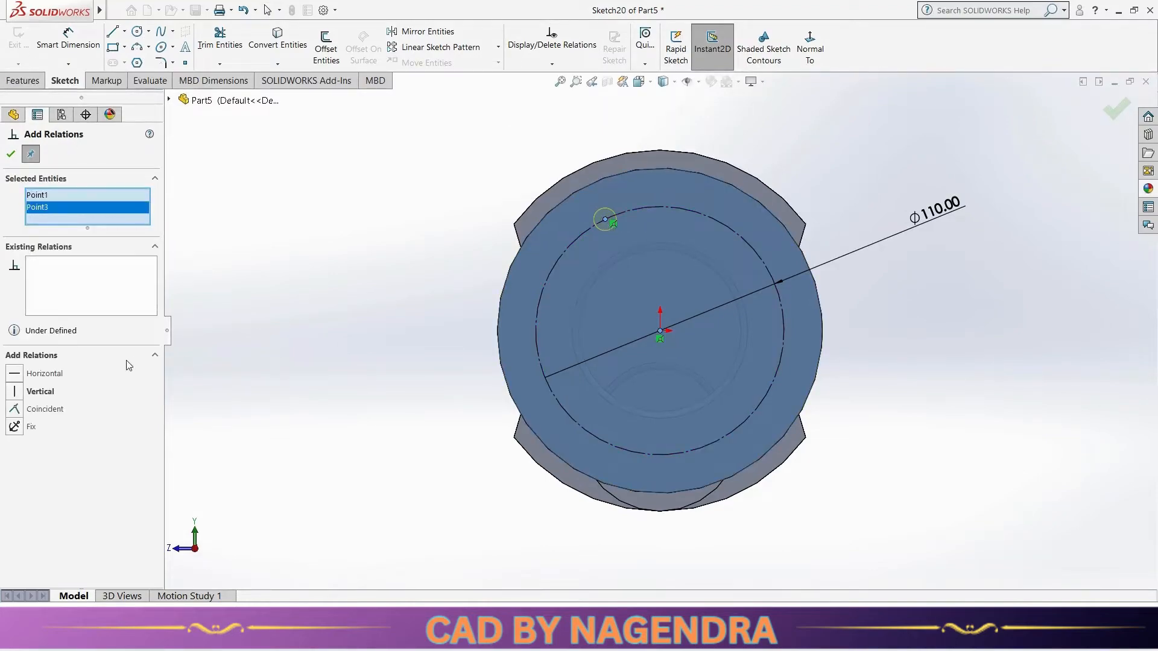
click(39, 393)
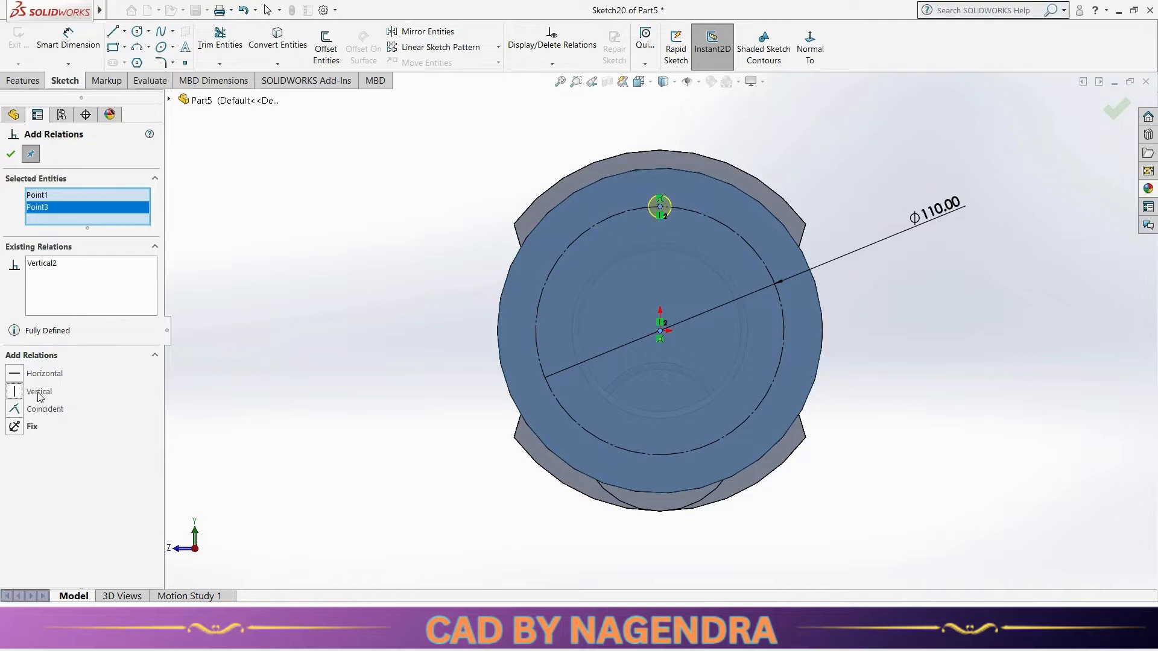
click(11, 156)
click(11, 155)
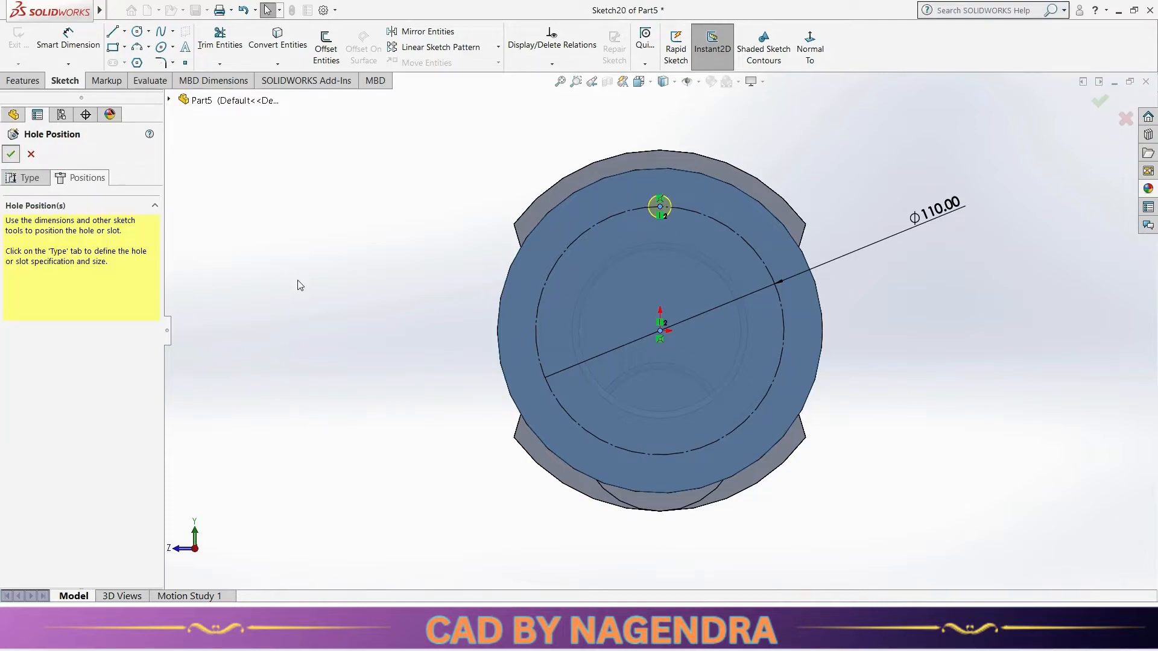
Step: Circular-pattern the flange hole about the flange face with 8 equally spaced instances over 360 degrees, and compare the result with the reference drawing
click(713, 42)
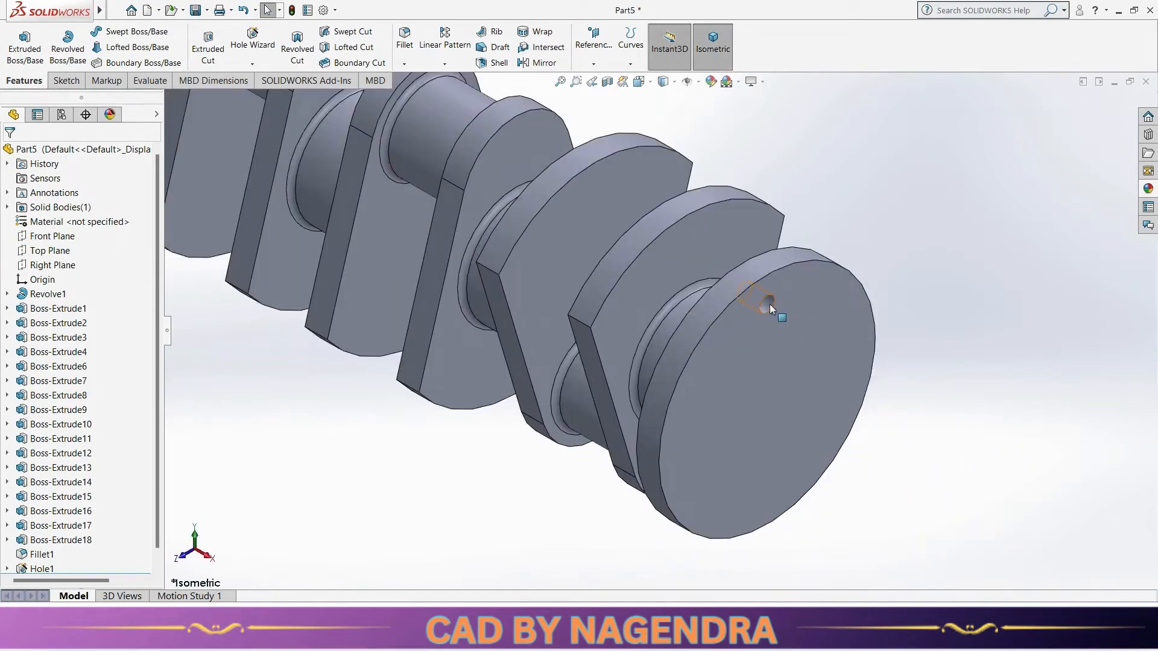
click(770, 304)
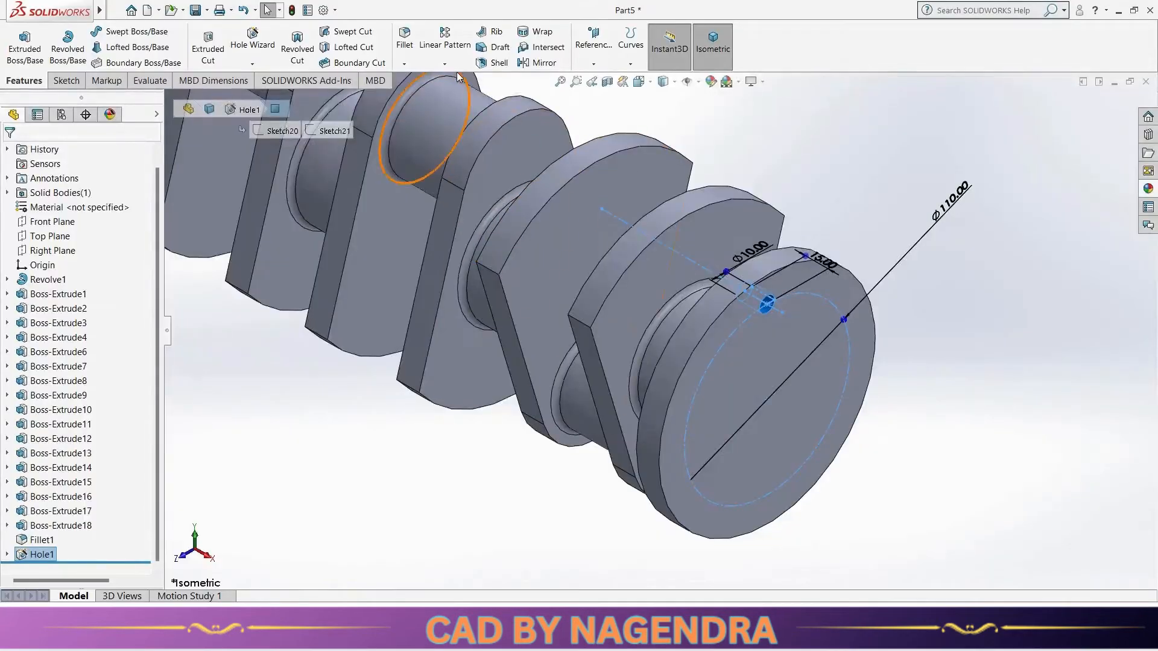
click(445, 64)
click(476, 94)
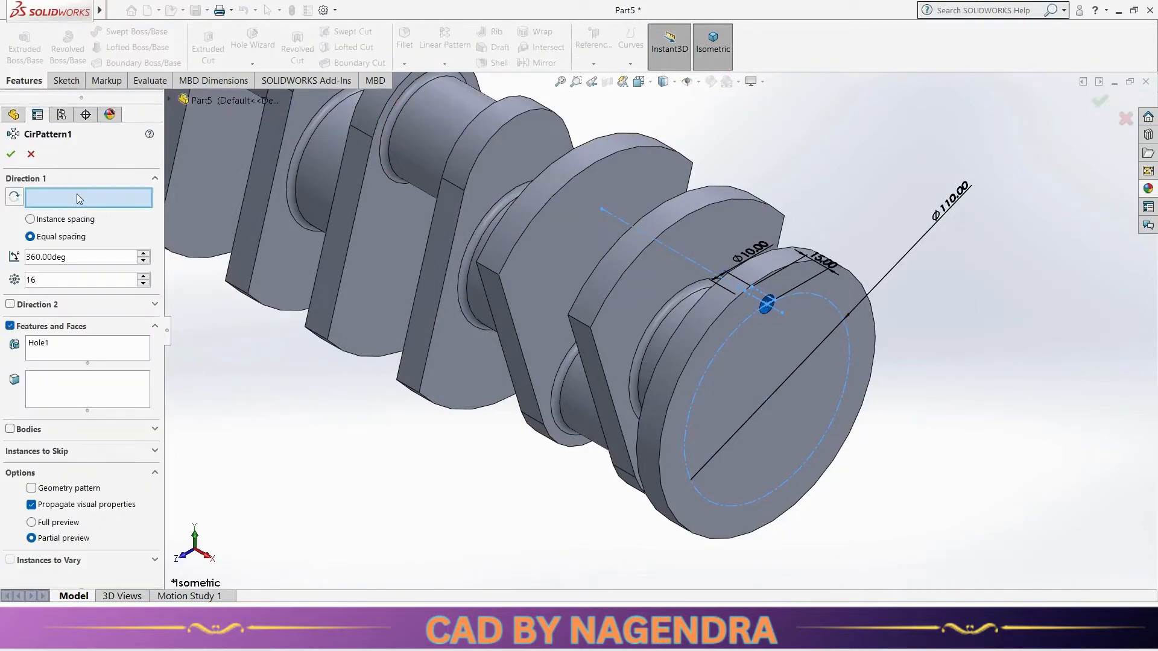
click(745, 374)
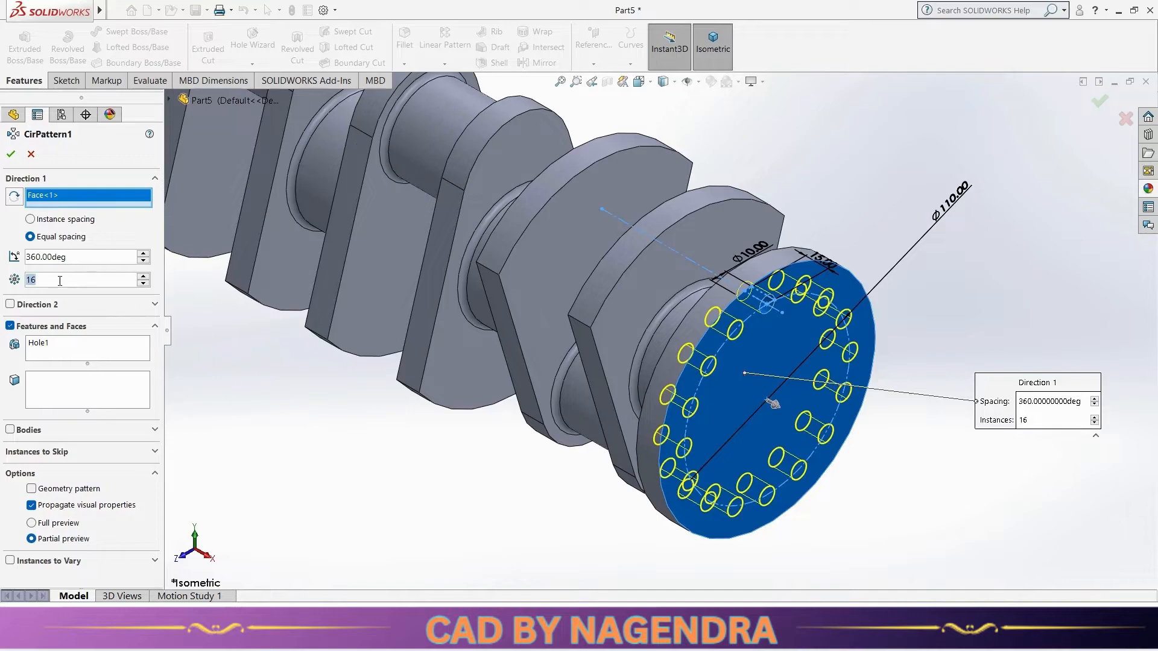
text(8)
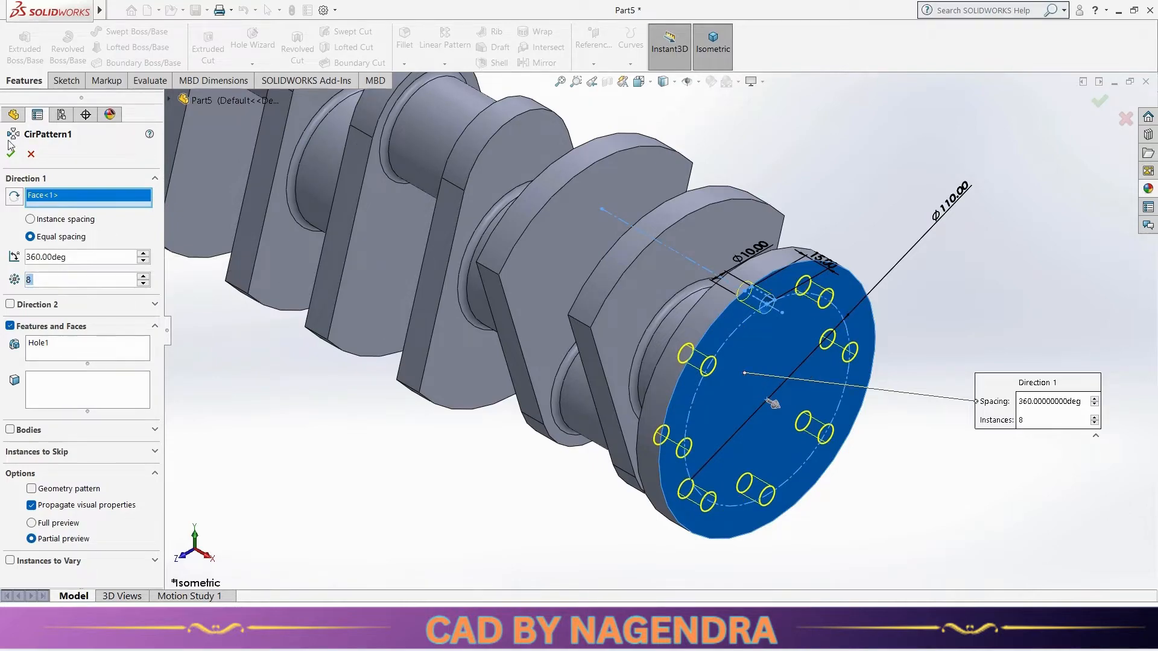
scroll(852, 225, up, 7)
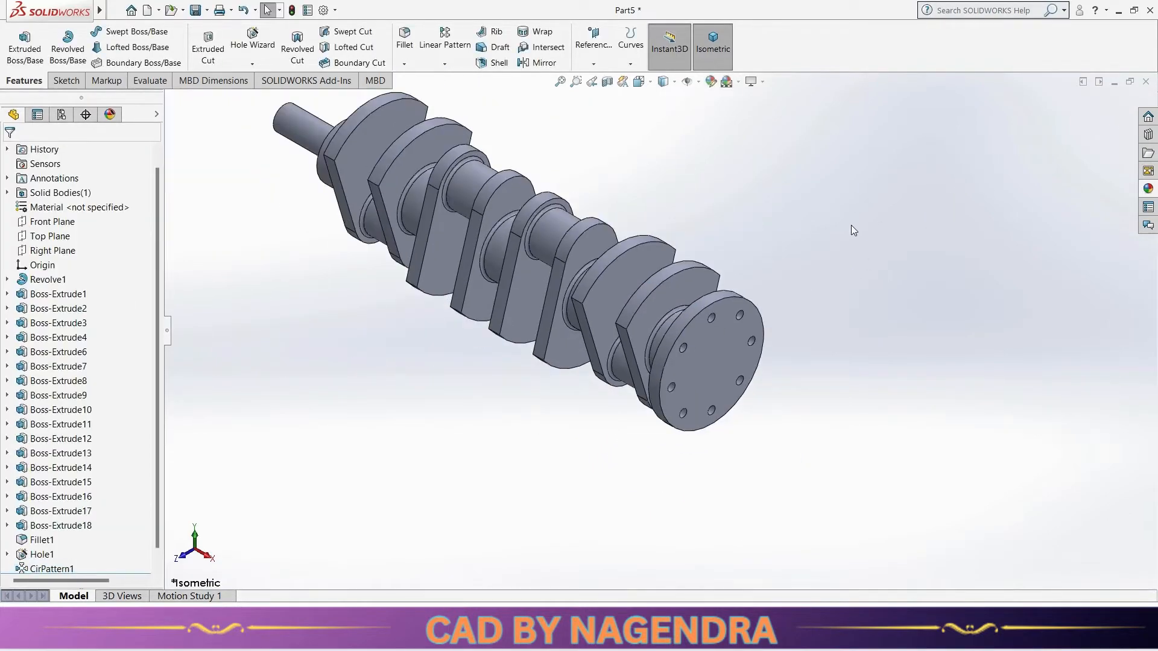
key(ctrl+1)
key(alt+Tab)
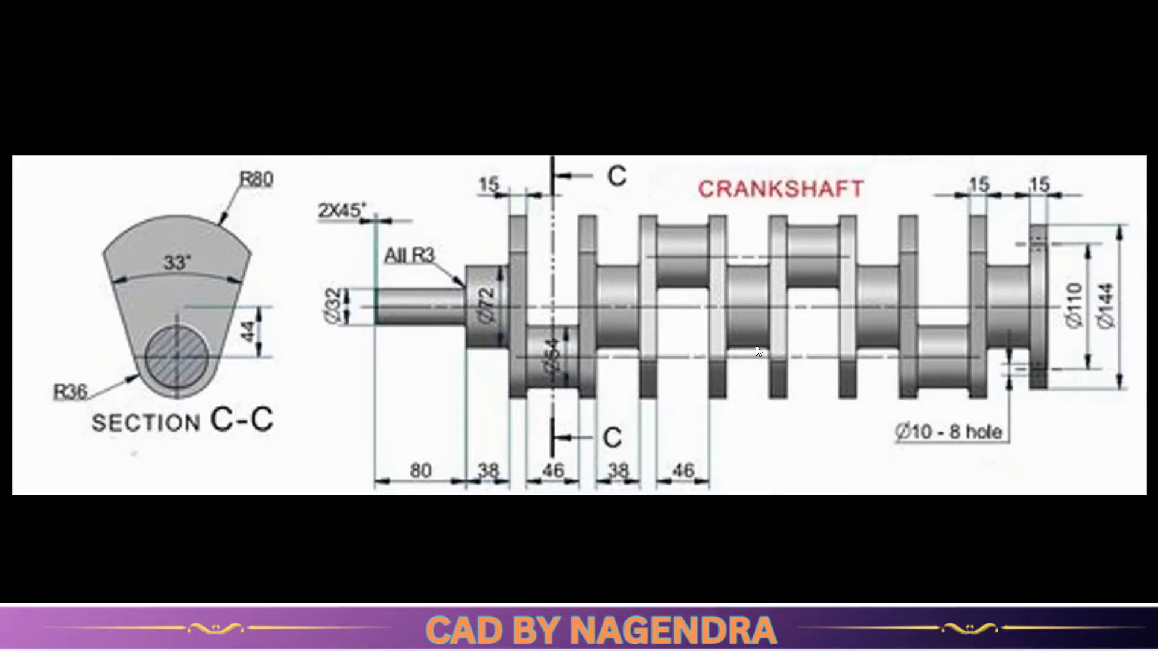
key(alt+Tab)
Step: Change the whole part's appearance colour to medium grey from the standard swatches
scroll(635, 299, up, 1)
mouse_move(646, 258)
middle_down()
mouse_move(635, 299)
mouse_move(608, 301)
middle_up()
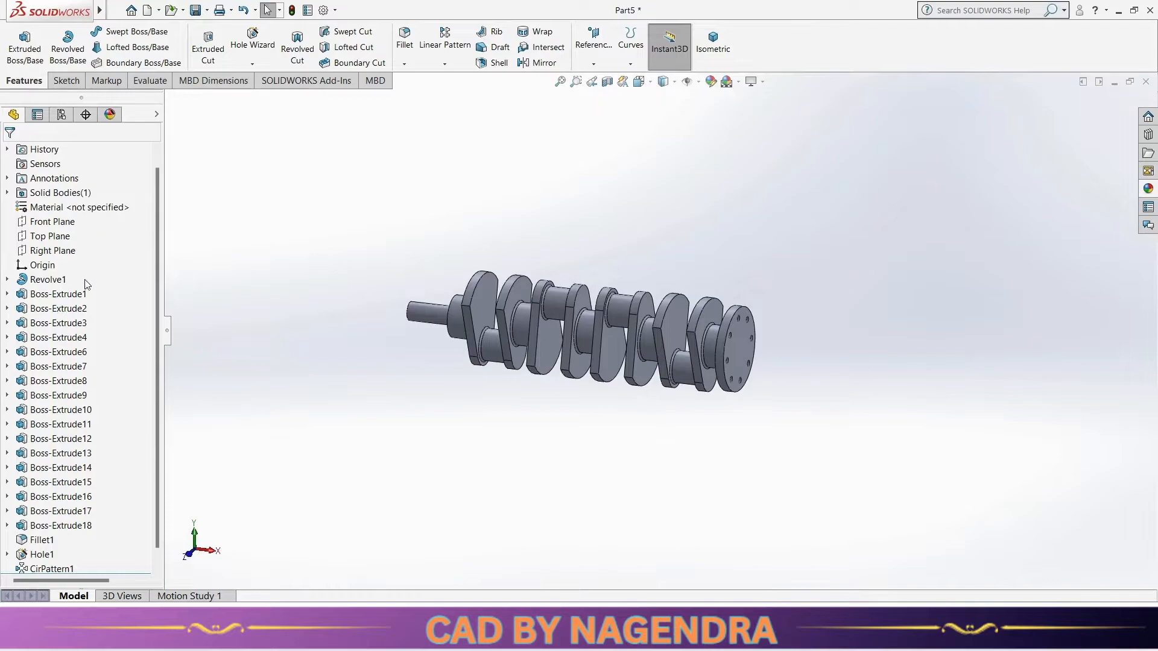
scroll(86, 283, up, 1)
right_click(76, 149)
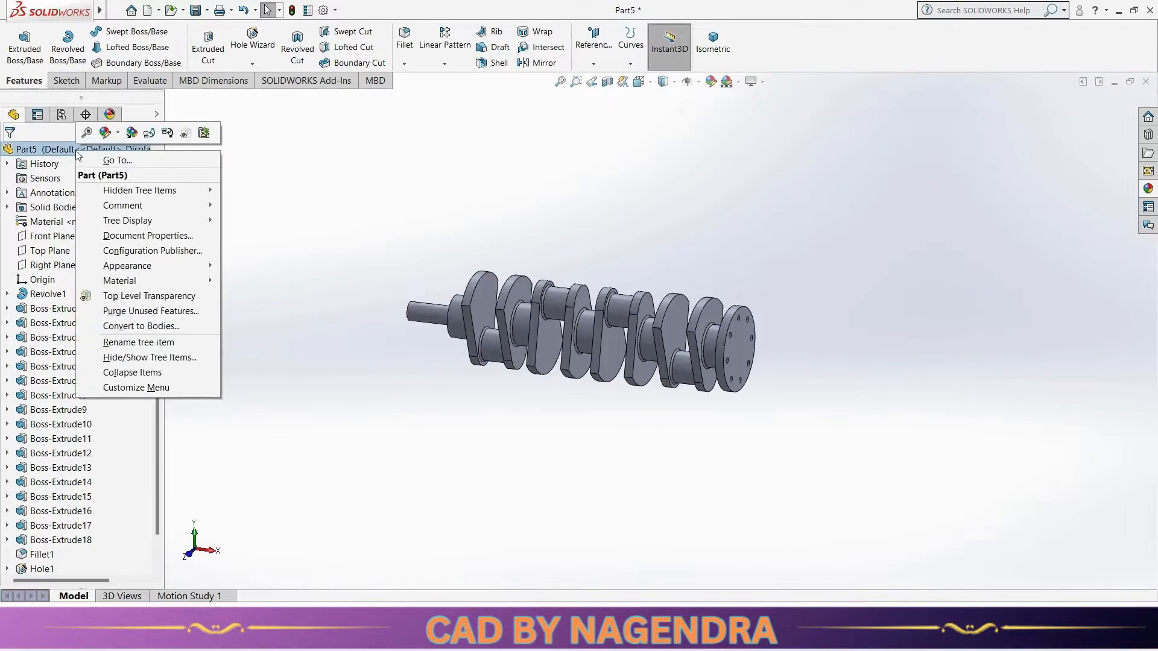
click(108, 133)
click(123, 161)
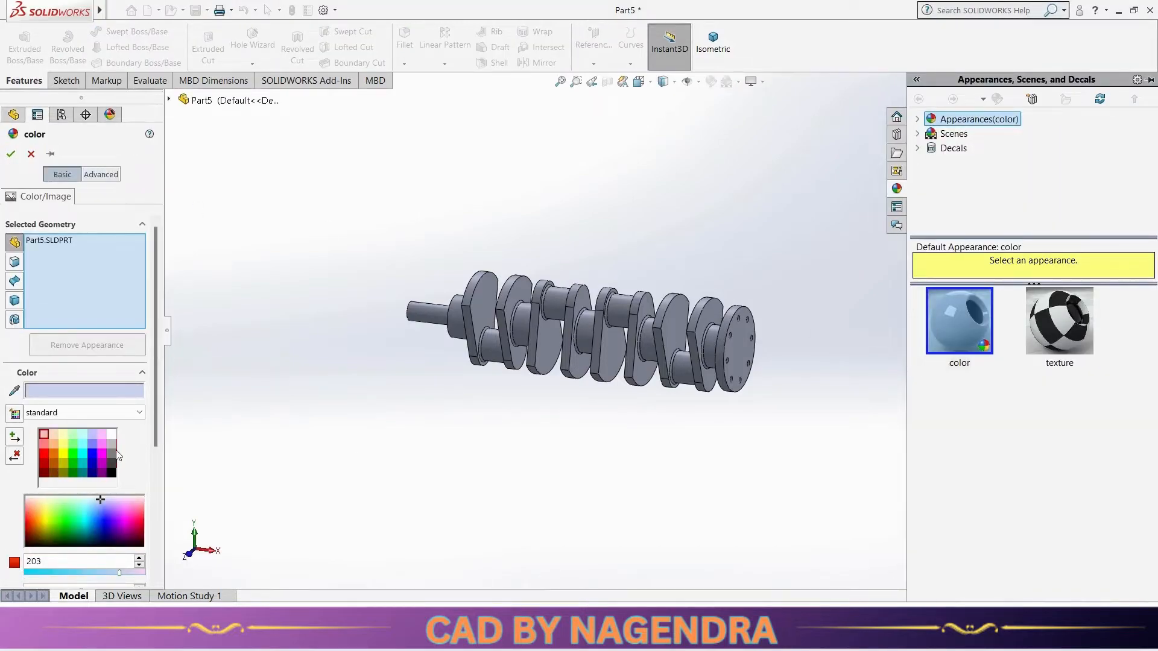
click(45, 473)
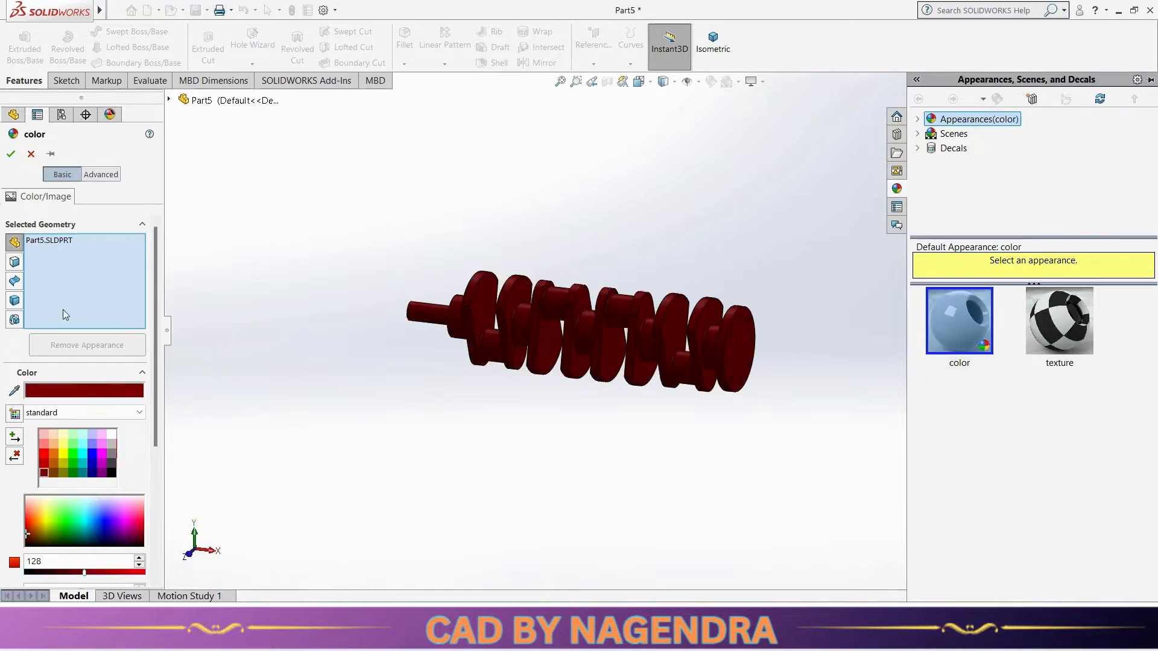
click(111, 454)
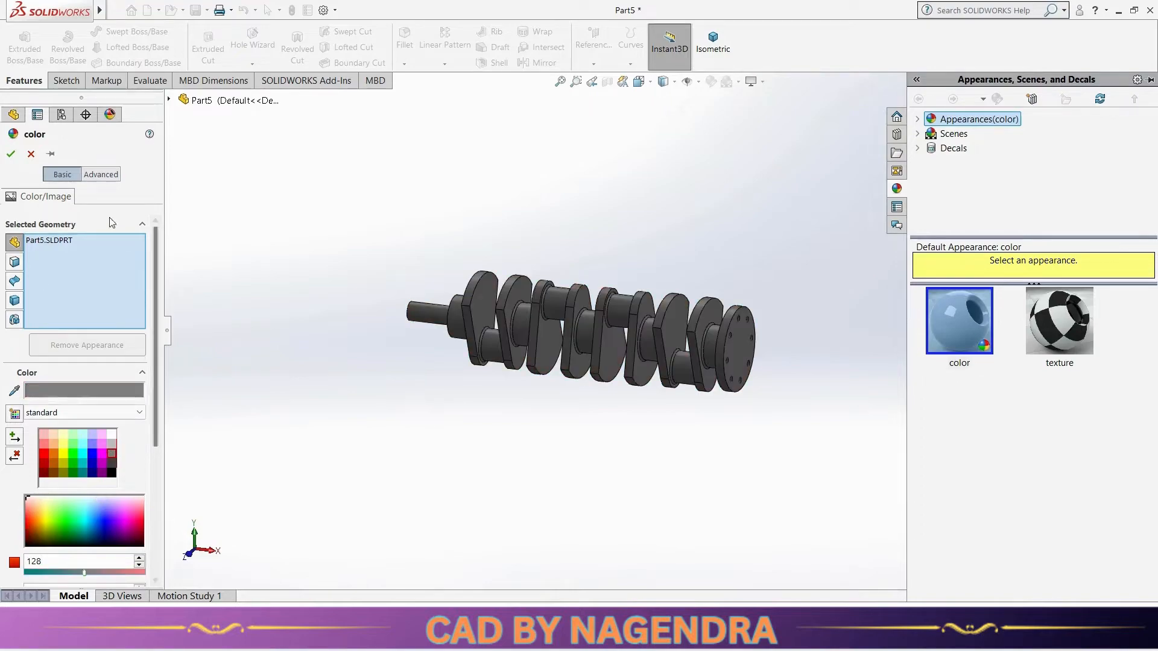
click(11, 155)
middle_drag(672, 238, 749, 227)
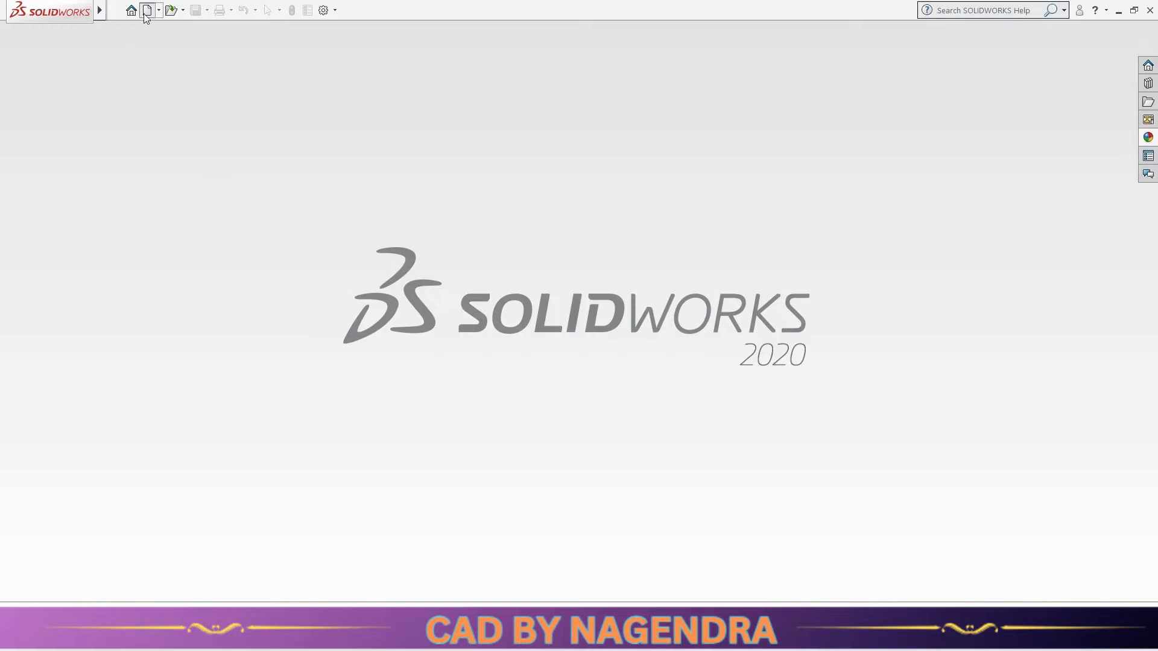
Step: Create a new part document
click(147, 10)
click(476, 471)
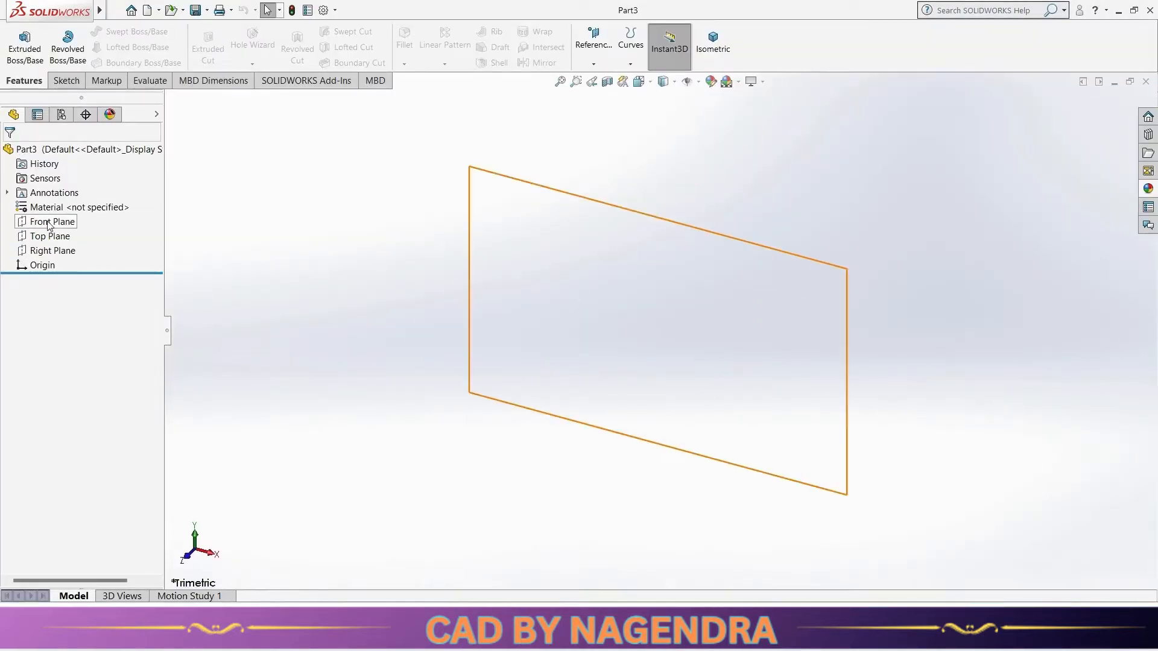
Step: Sketch a closed L-shaped half-profile on the Front Plane, about 52 mm wide and 67 mm high, with a shallow arc as its top edge
click(50, 222)
click(94, 202)
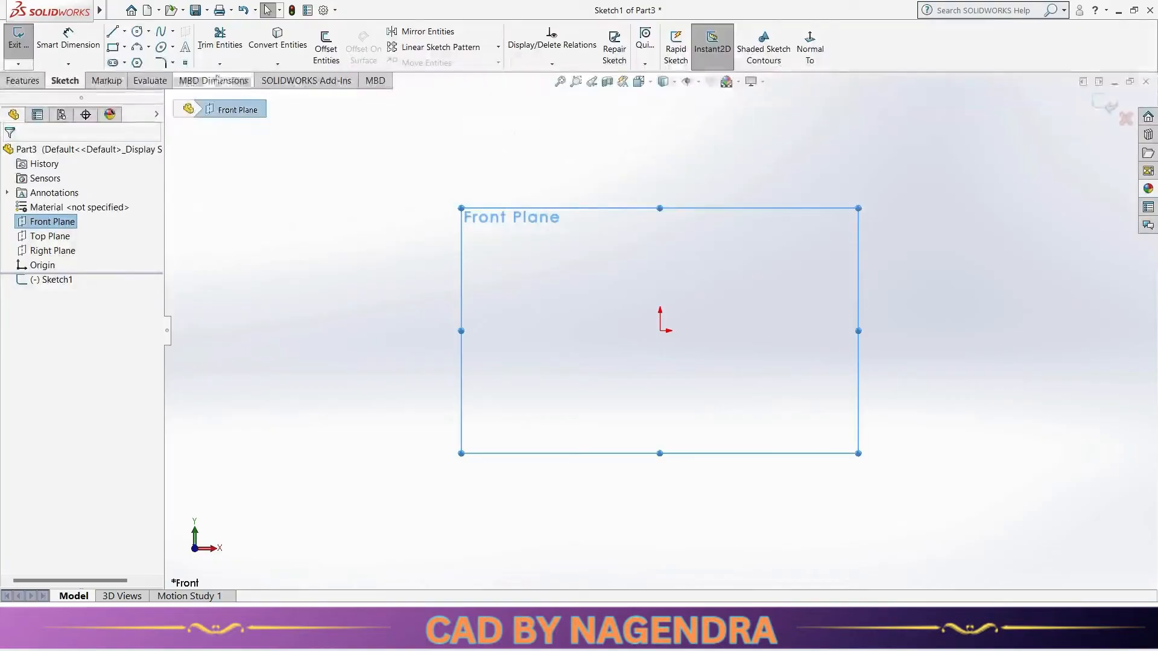
click(114, 35)
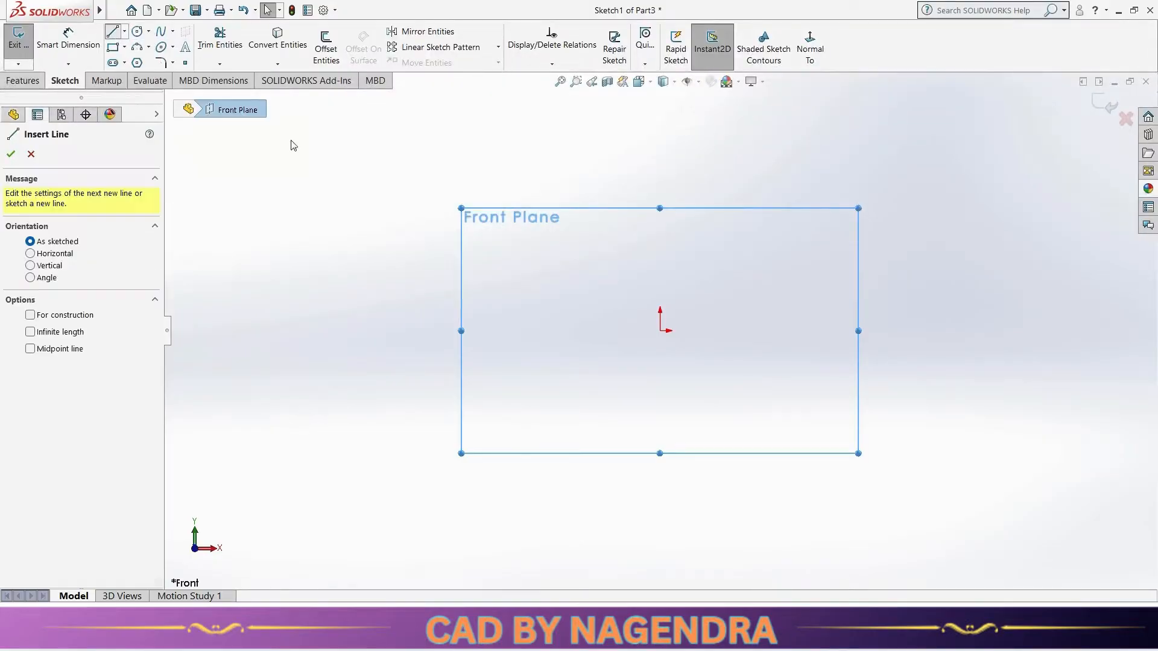
click(747, 330)
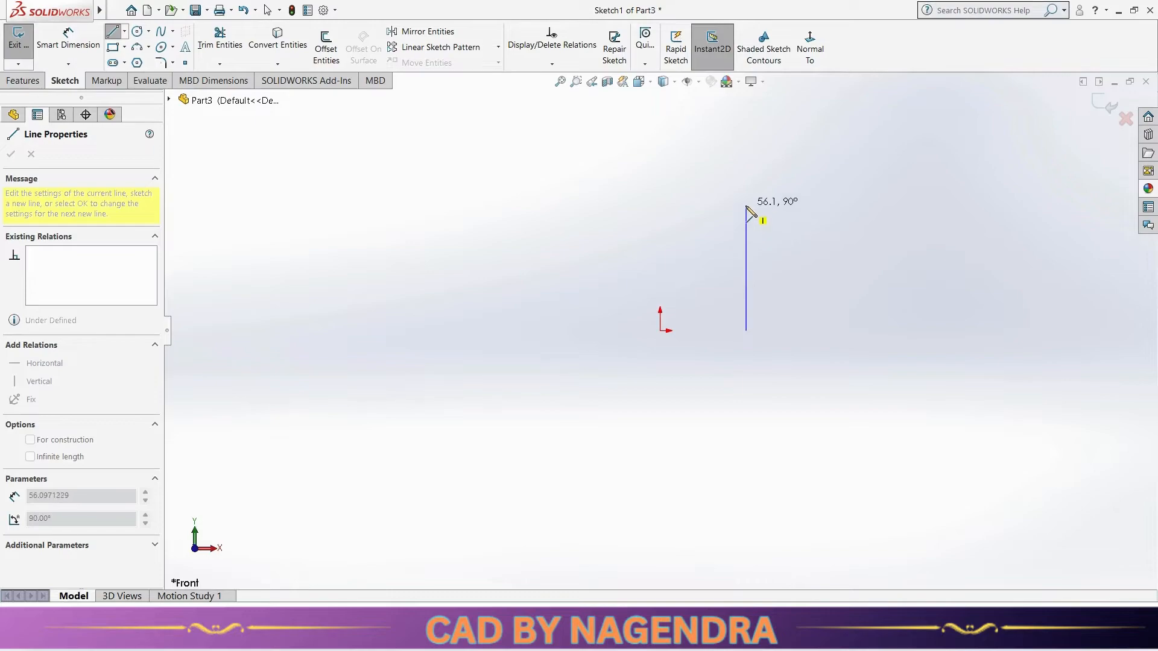
click(747, 206)
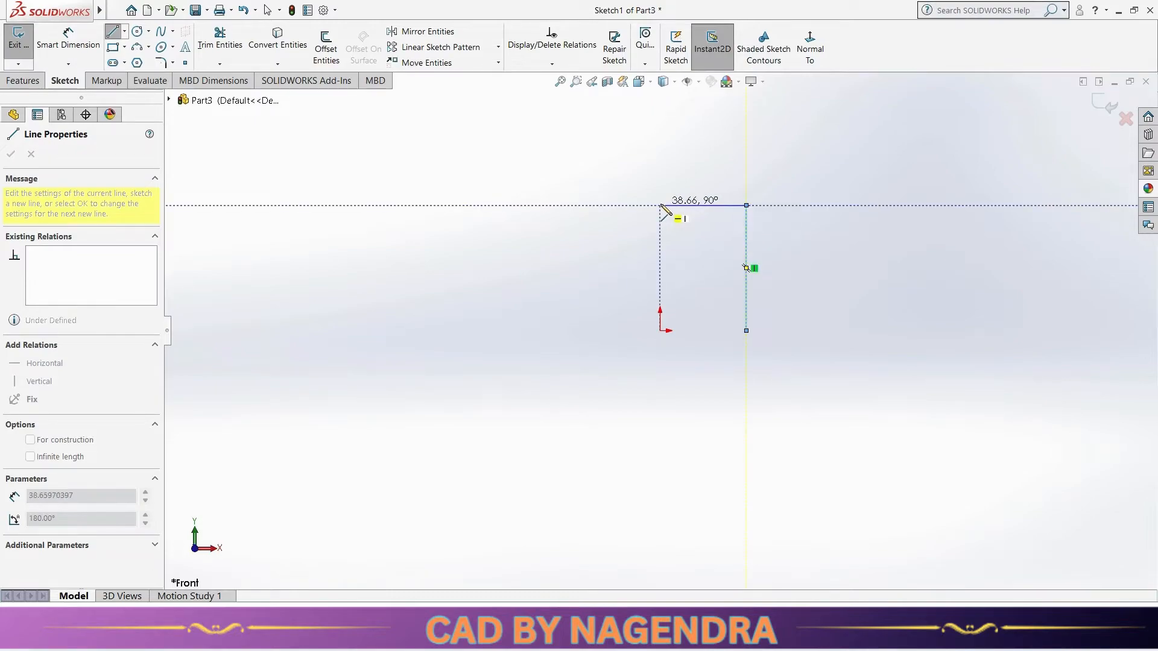
click(660, 206)
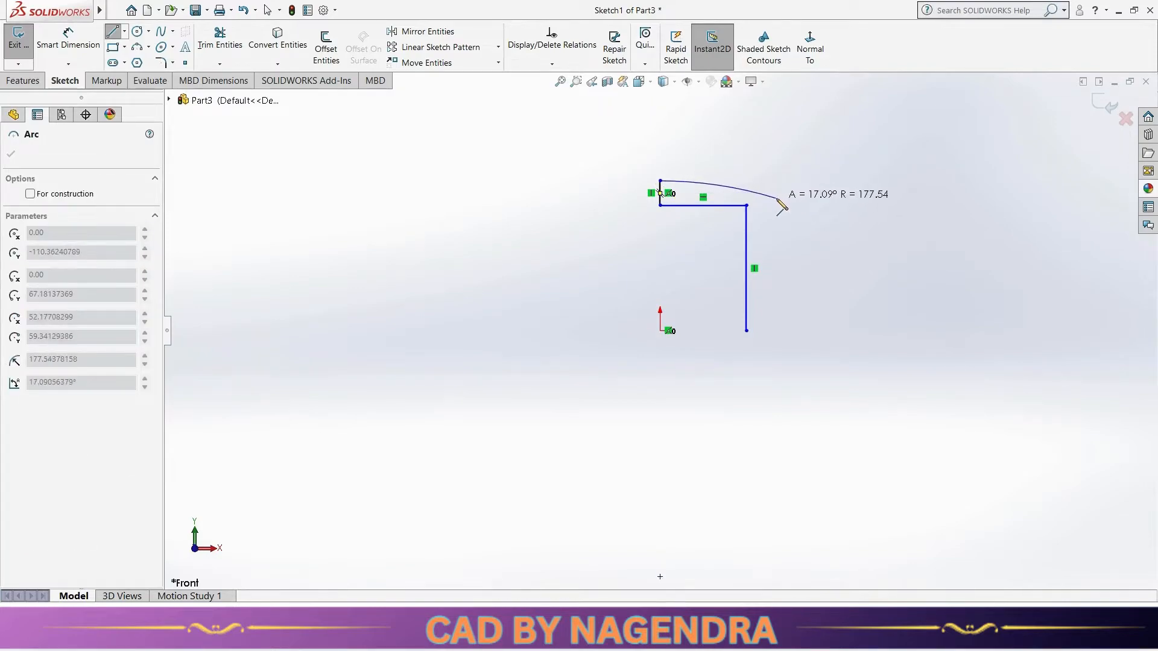
click(776, 198)
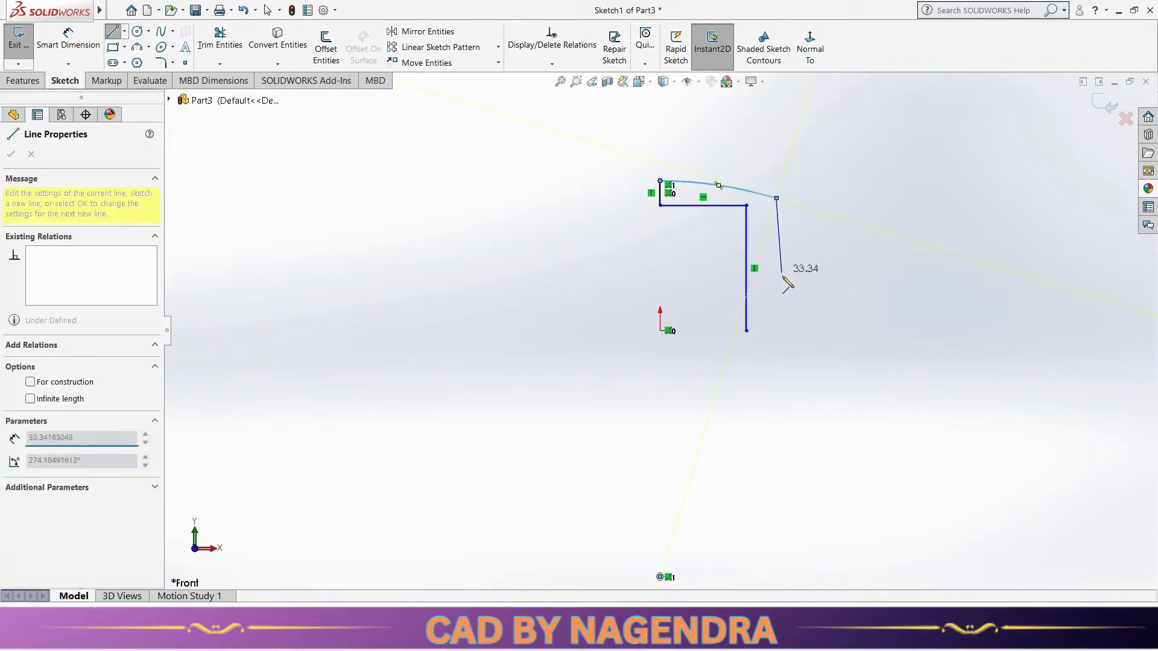
click(776, 331)
click(746, 331)
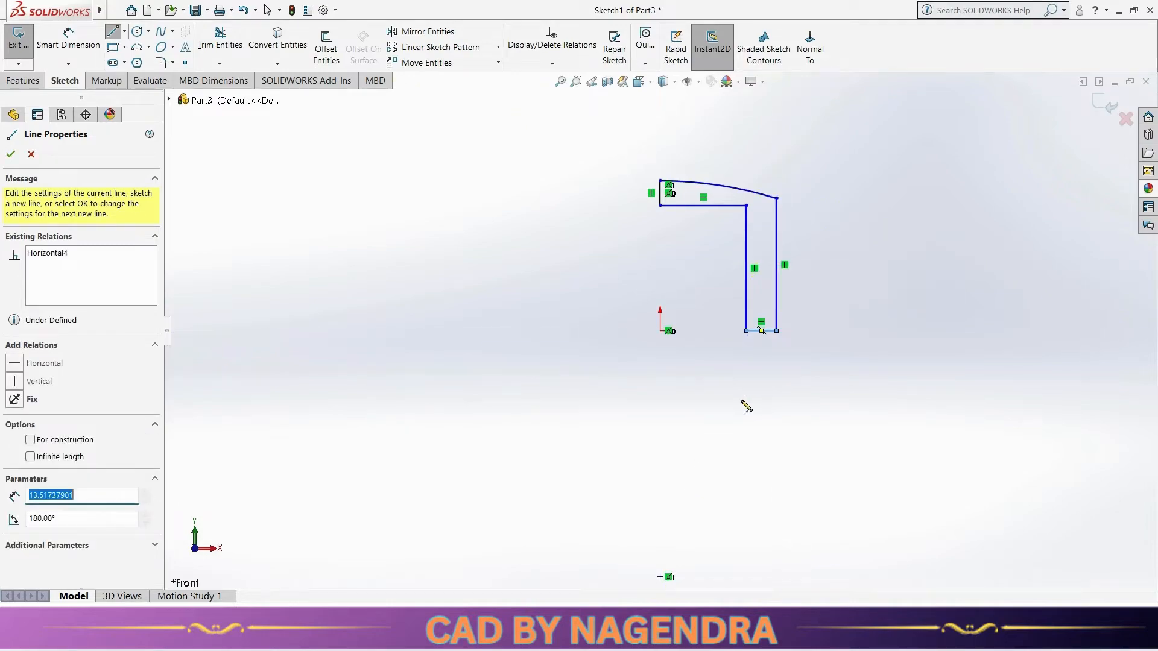
key(Escape)
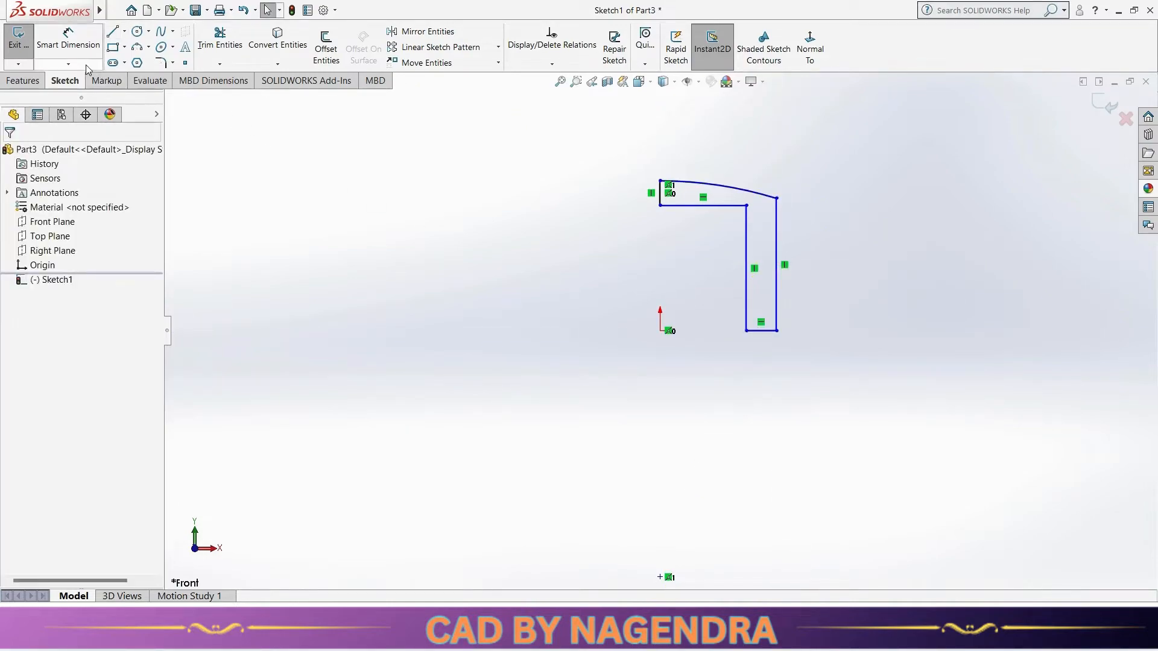
Step: Add a Coincident relation between the profile's short bottom line and the origin
scroll(742, 285, up, 2)
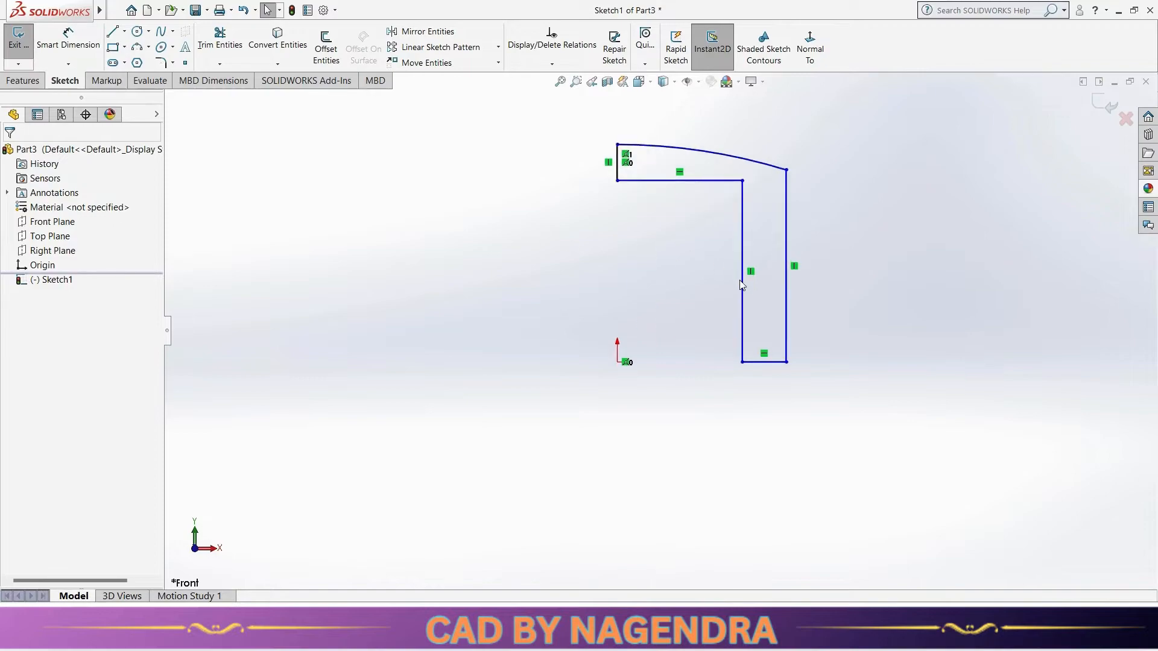
click(618, 362)
ctrl+click(771, 362)
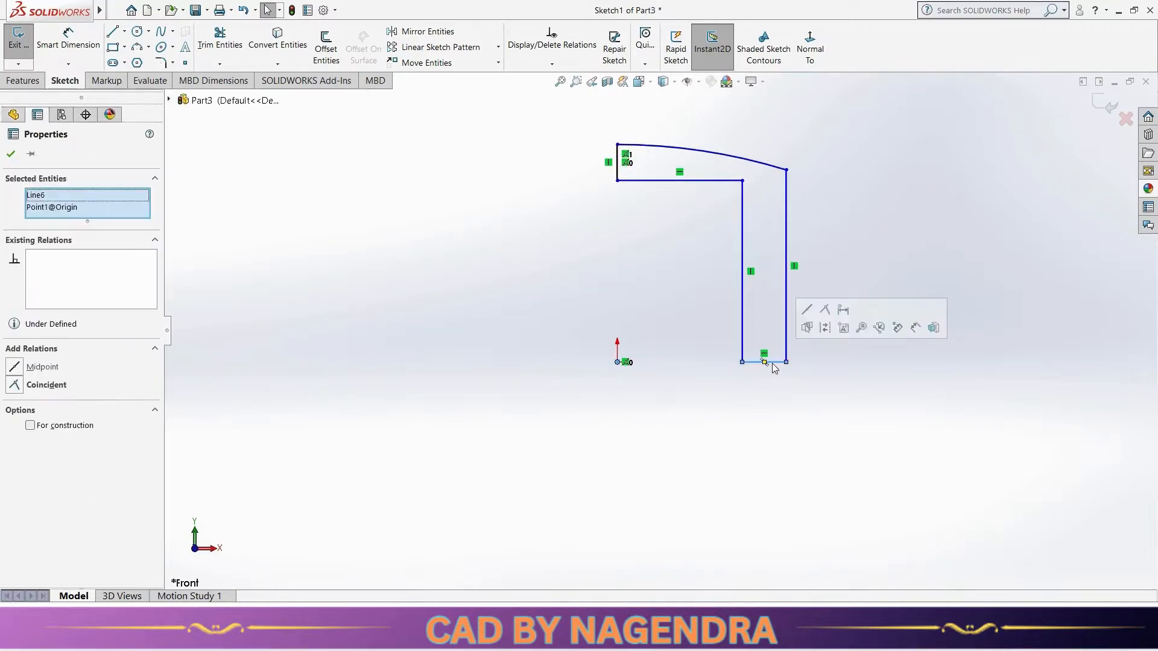
click(826, 310)
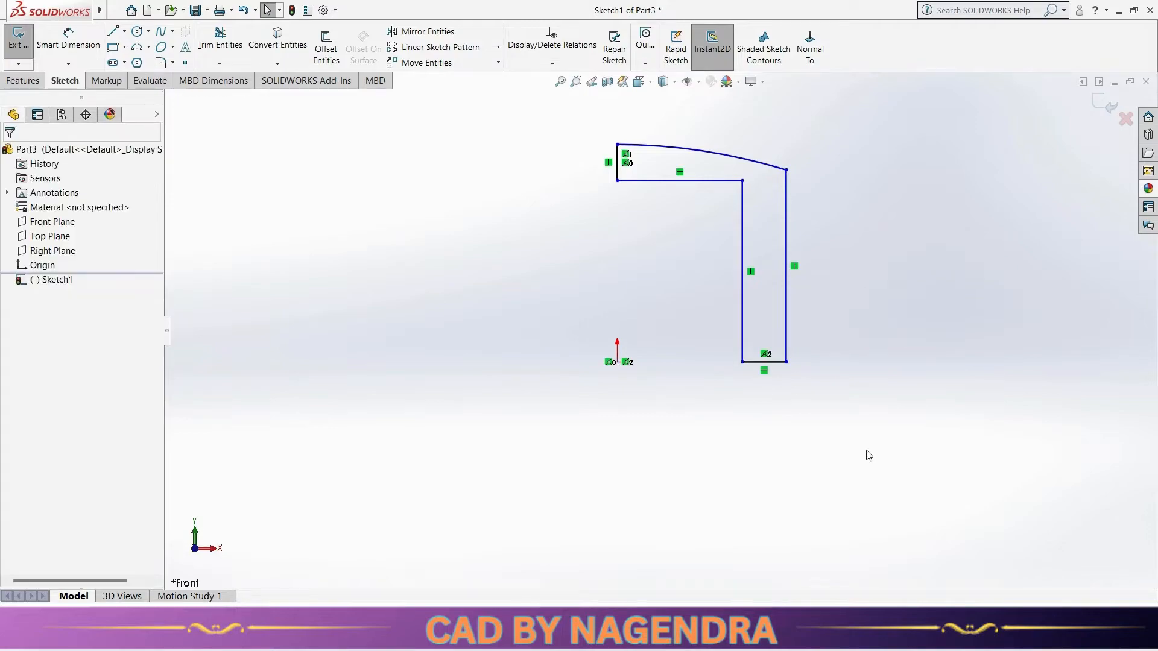
Step: Dimension the horizontal distance from the origin to the inner wall line as 76/2 (38 mm)
click(68, 37)
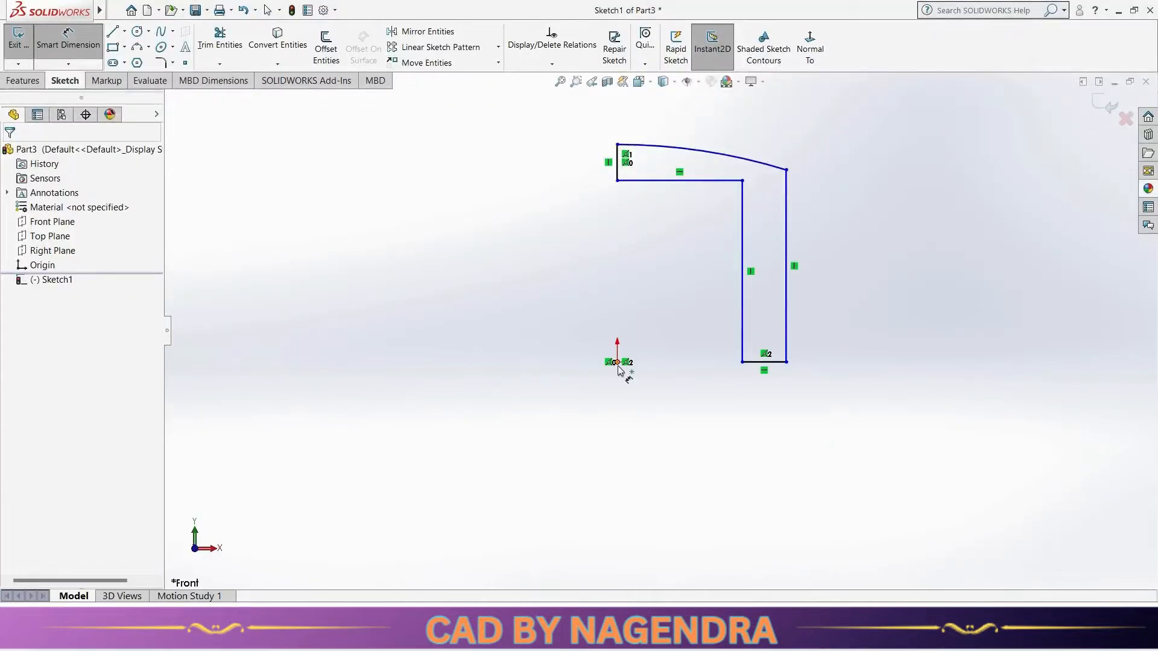
click(618, 365)
click(740, 331)
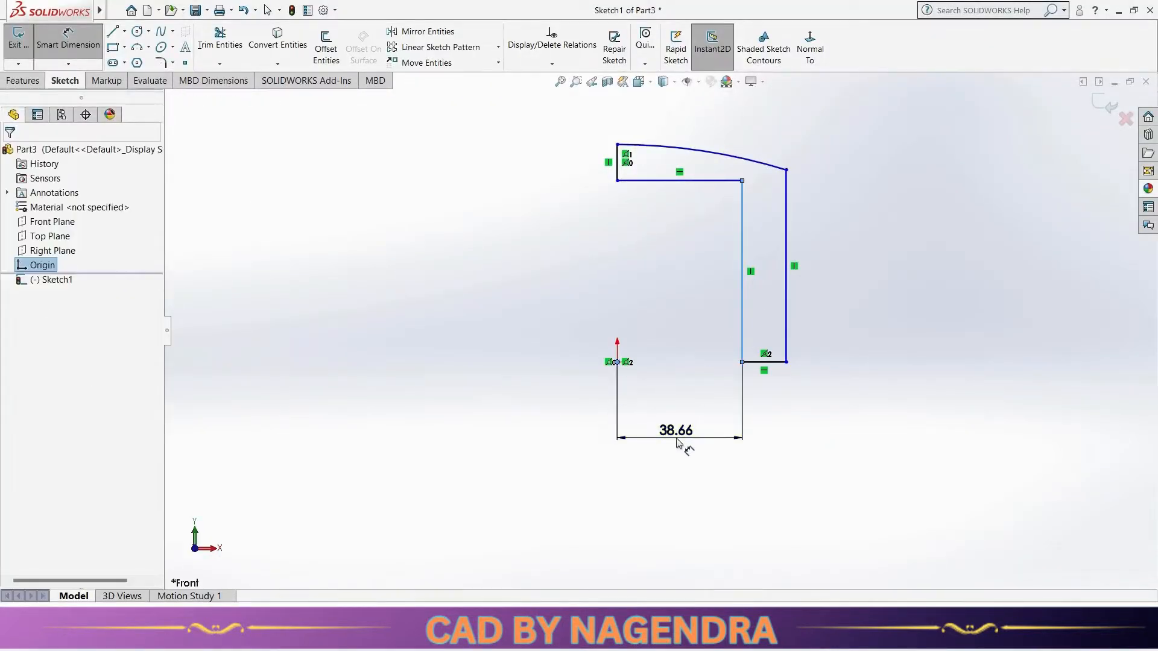
click(678, 443)
text(76)
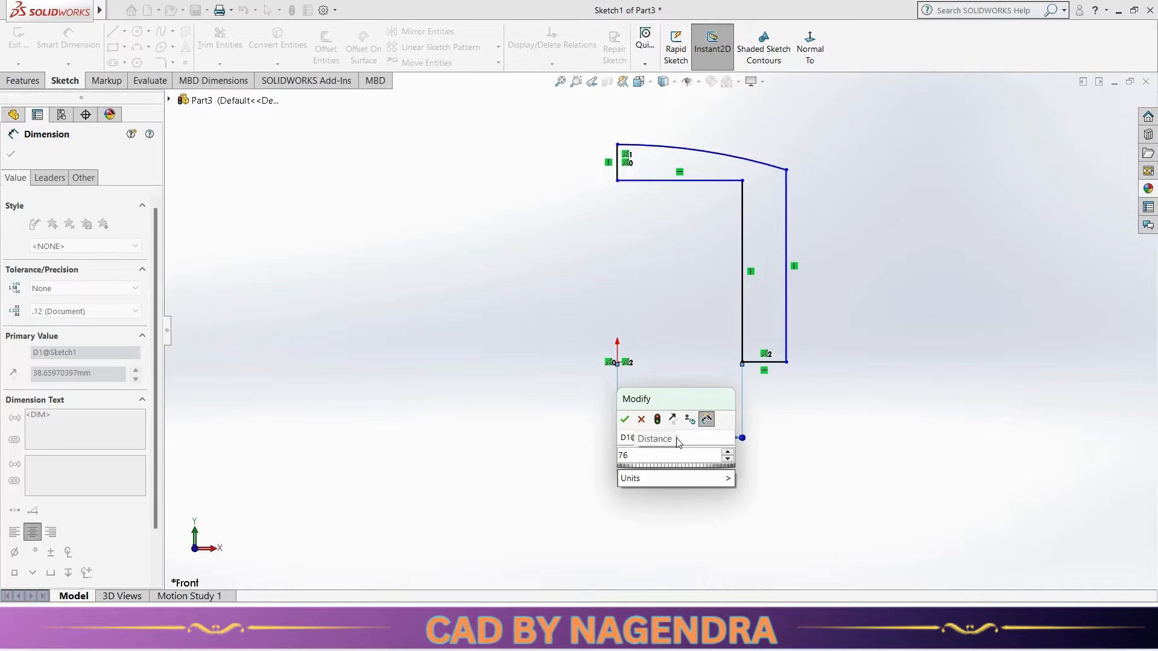
text(/2)
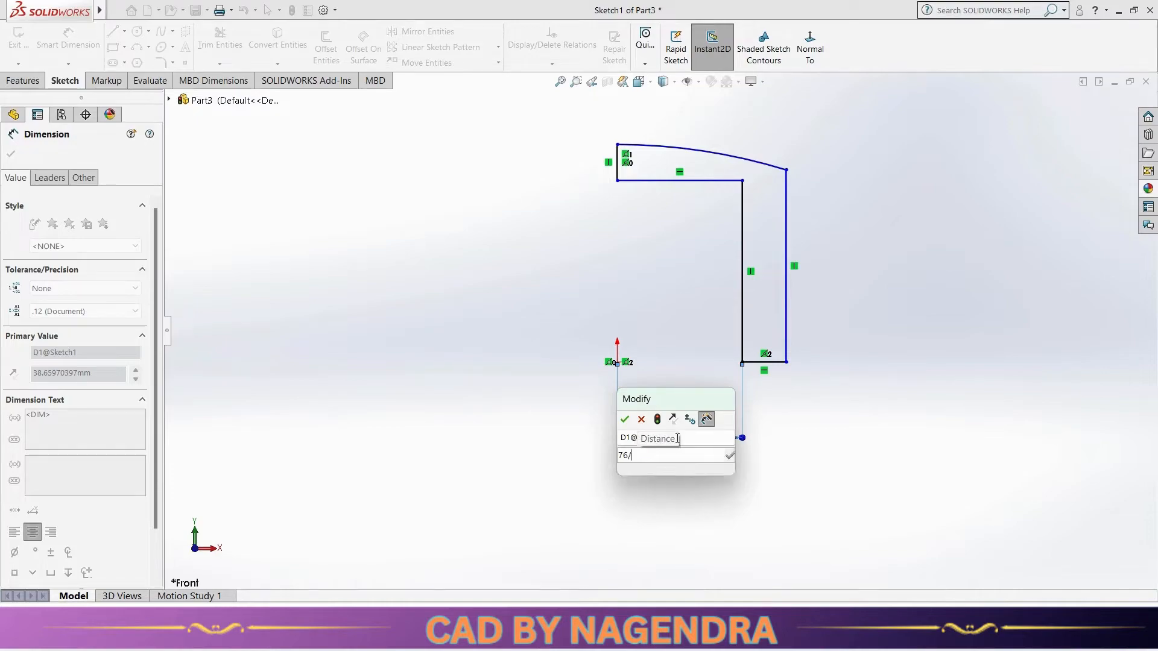
key(Return)
key(Escape)
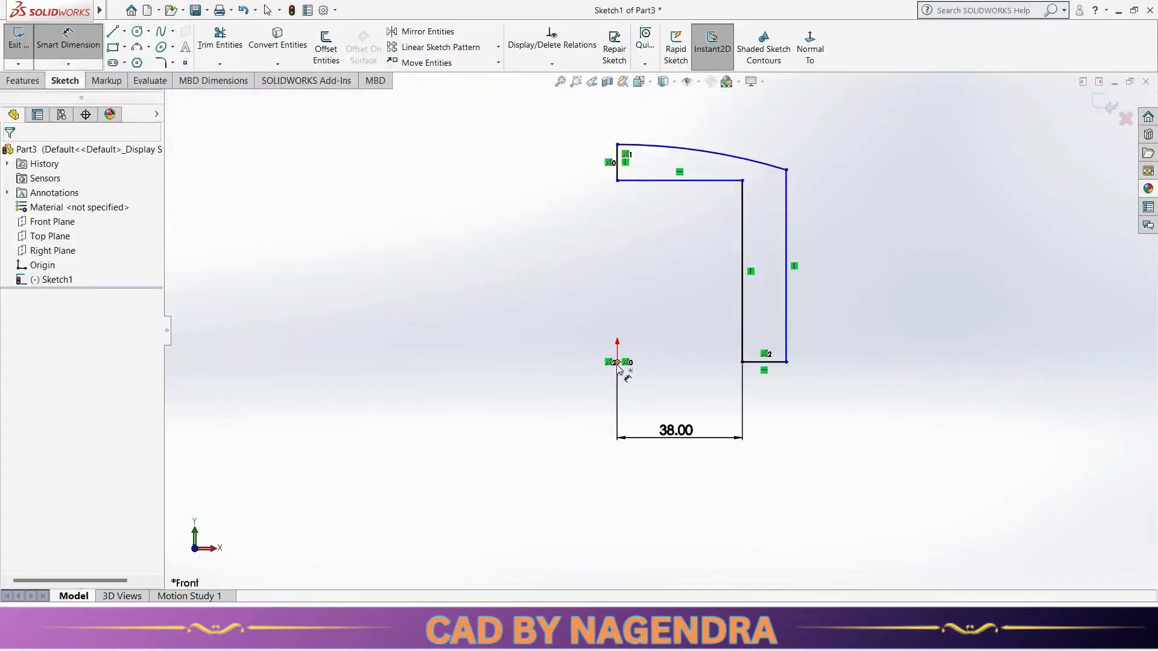
Step: Dimension the horizontal distance from the origin to the outer wall line as 42.5 mm
click(617, 362)
click(786, 336)
click(712, 510)
text(42.5)
key(Return)
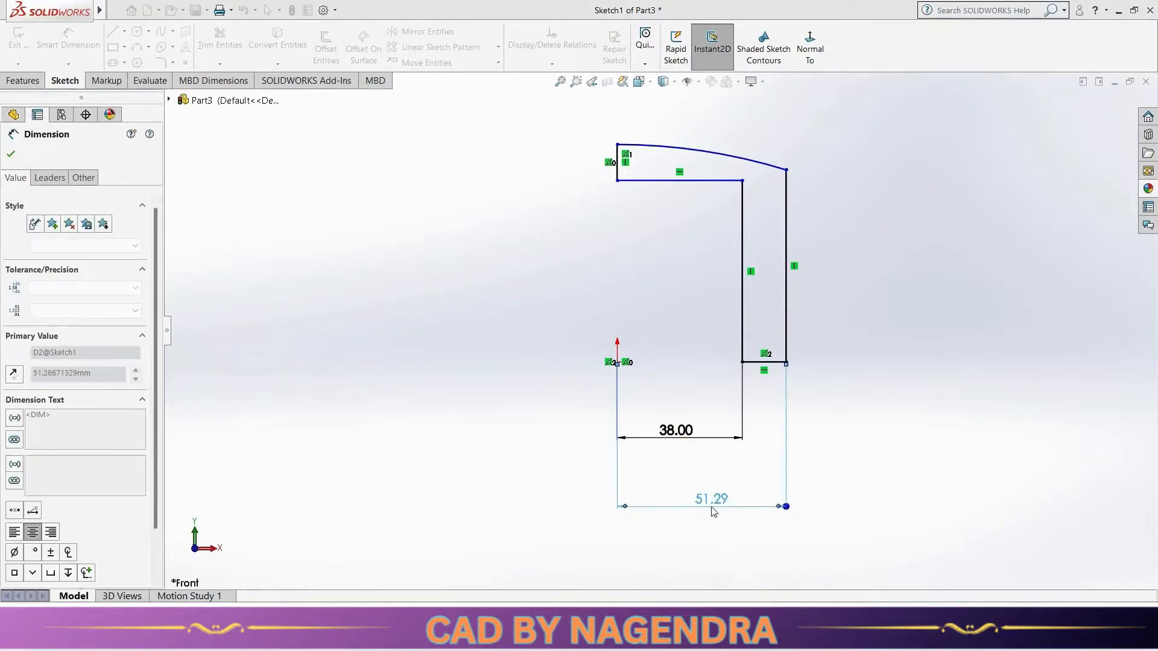
click(973, 306)
Step: Check the piston reference drawing and dimension the outer wall line's height as 90 mm
key(alt+Tab)
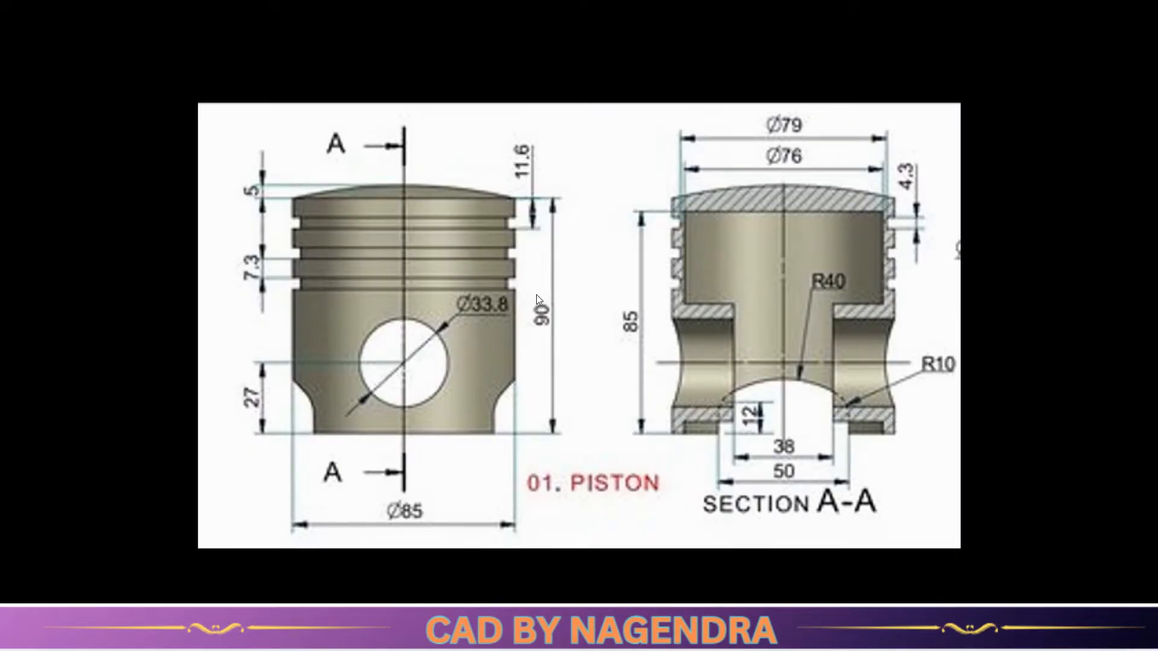
key(alt+Tab)
click(758, 293)
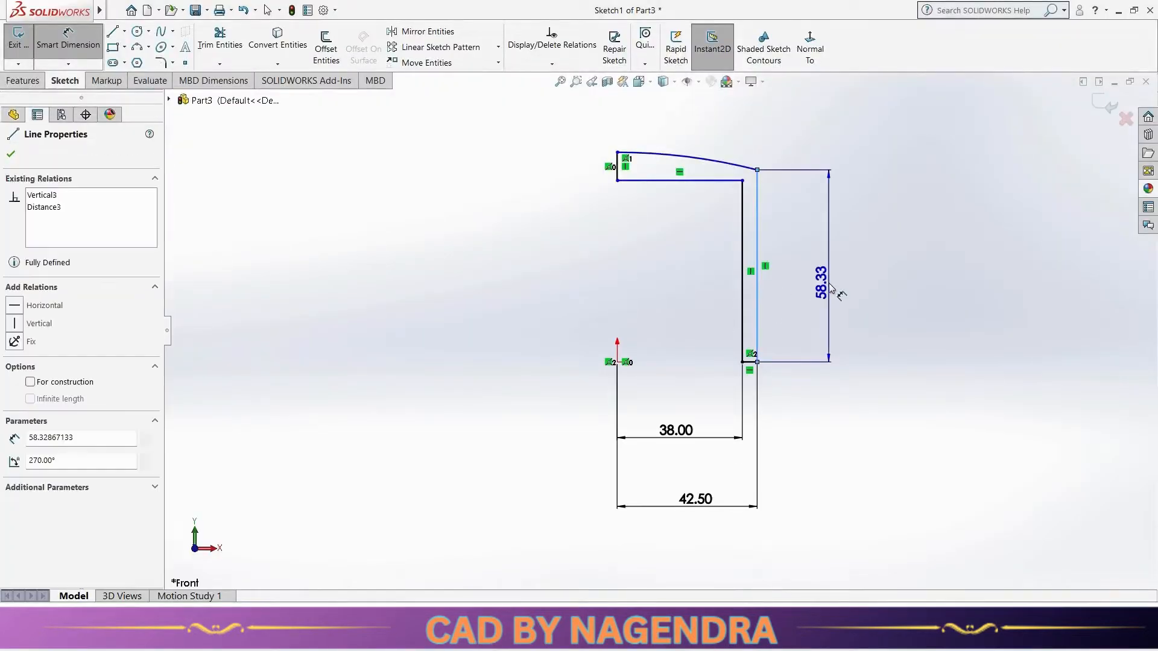
click(831, 288)
text(90)
key(Return)
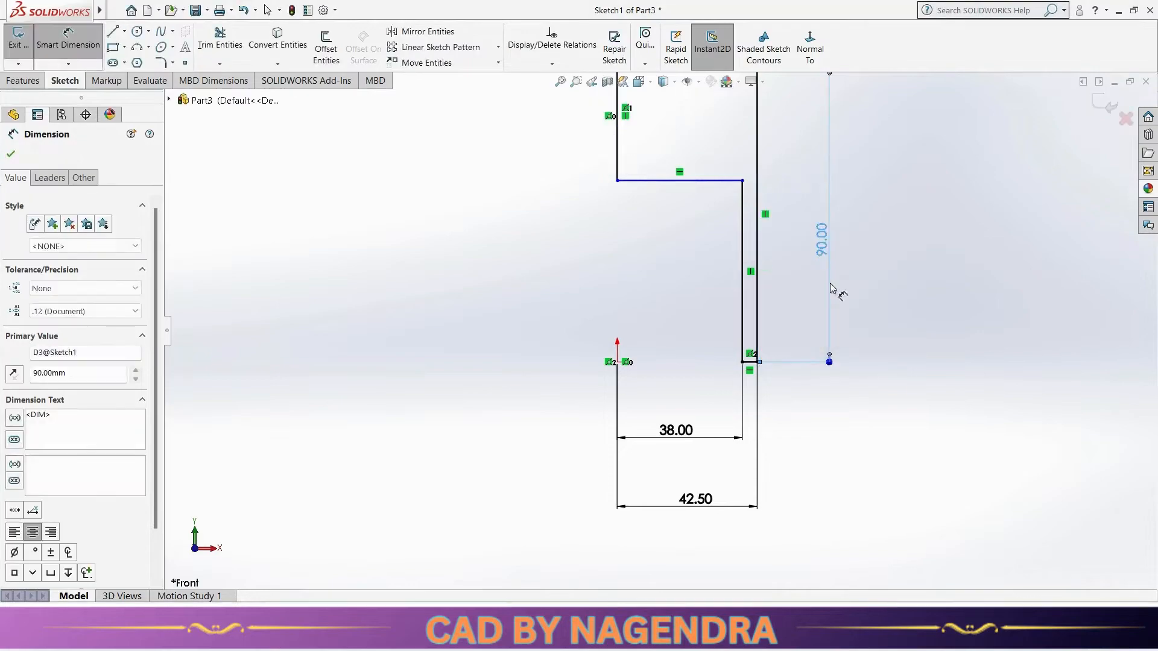
Step: Check the drawing's inner depth and dimension the inner wall line's height as 85 mm
key(alt+Tab)
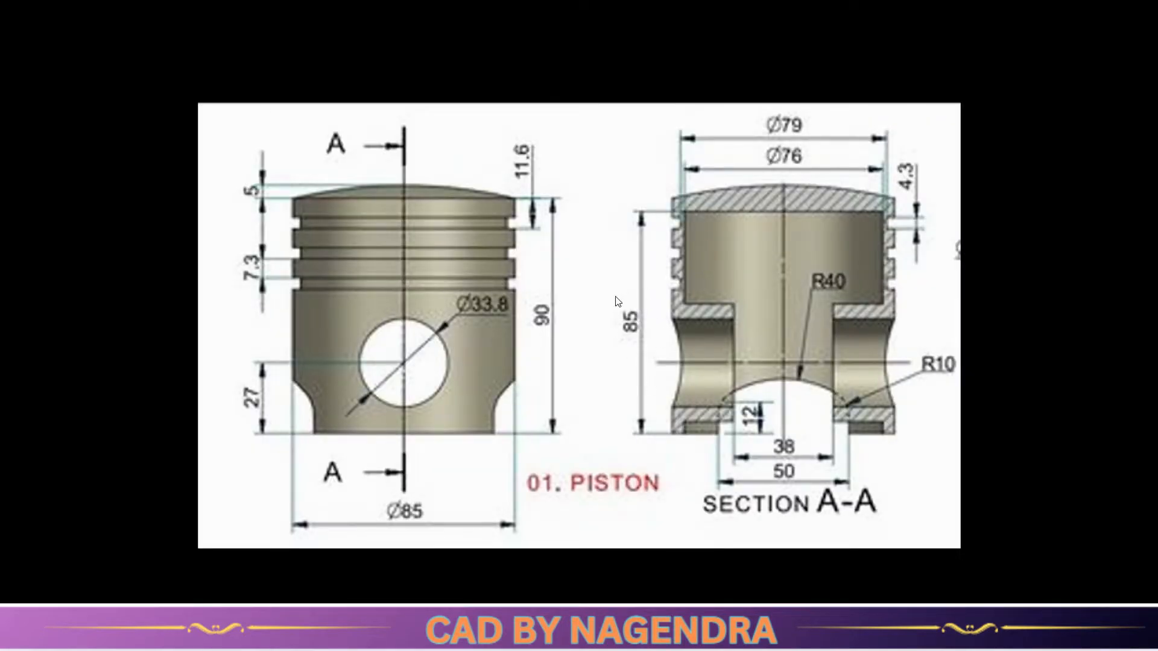
key(alt+Tab)
click(707, 296)
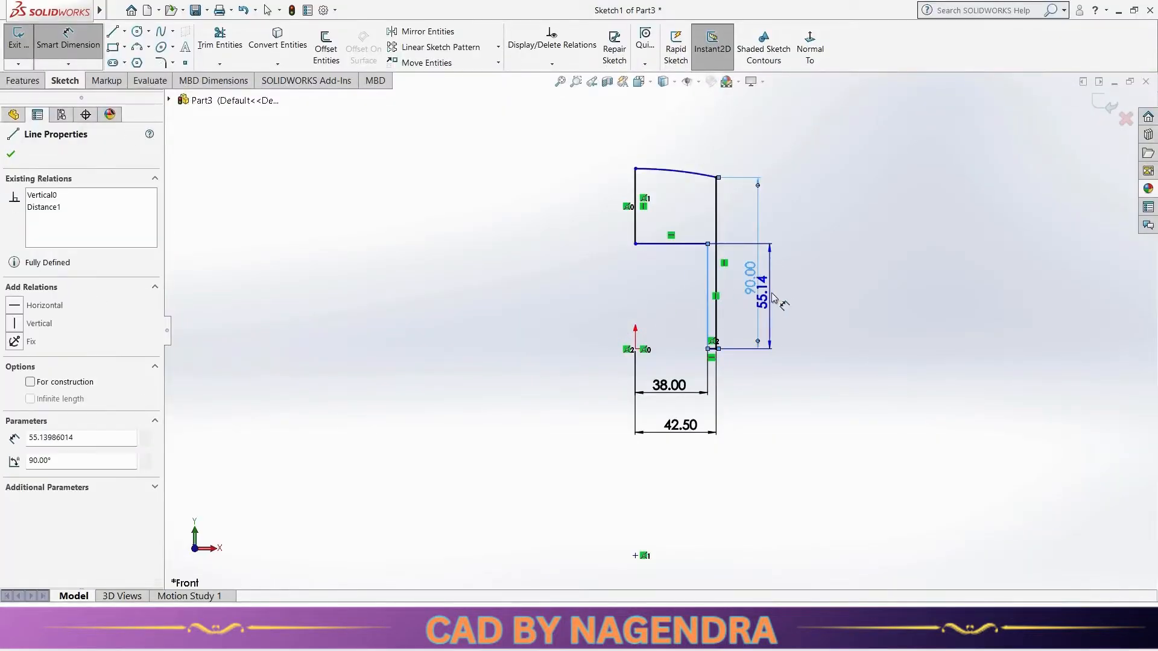
click(793, 296)
text(85)
key(Return)
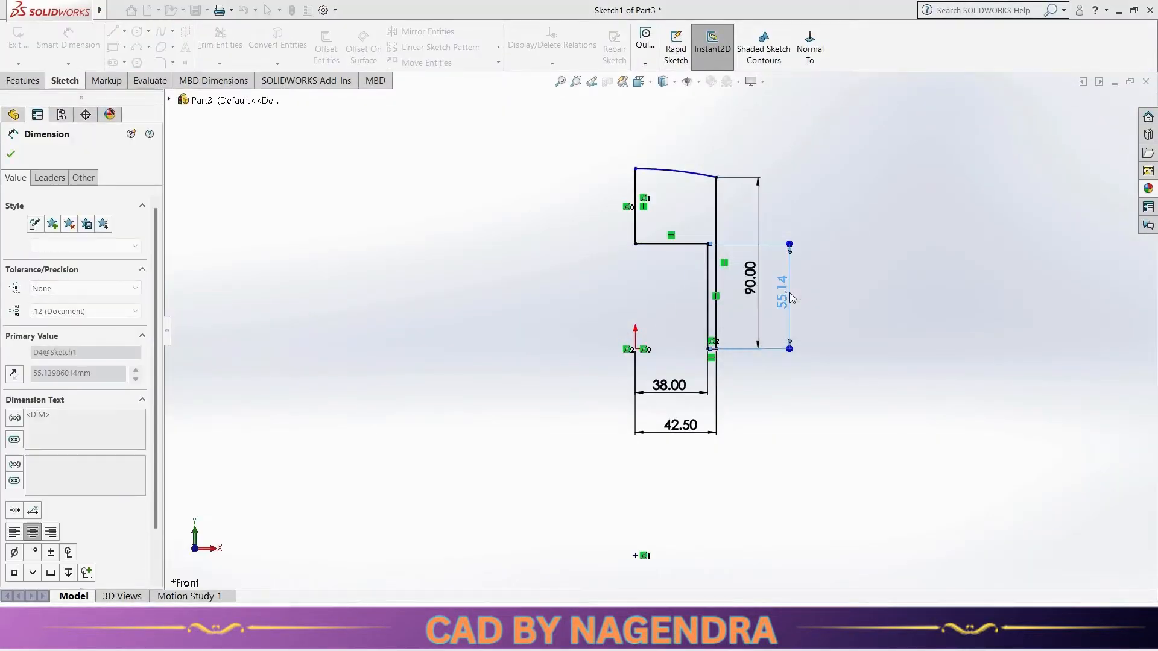
Step: Check the drawing's crown height and dimension the vertical distance between the top arc's two endpoints as 5 mm
key(alt+Tab)
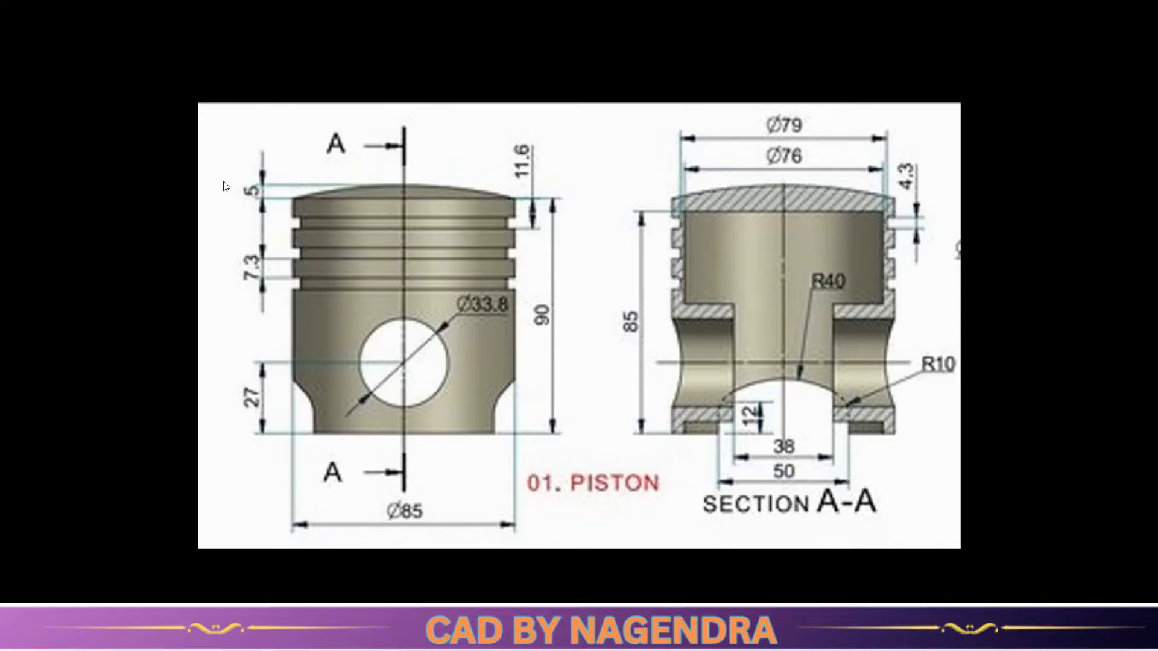
key(alt+Tab)
scroll(680, 235, down, 5)
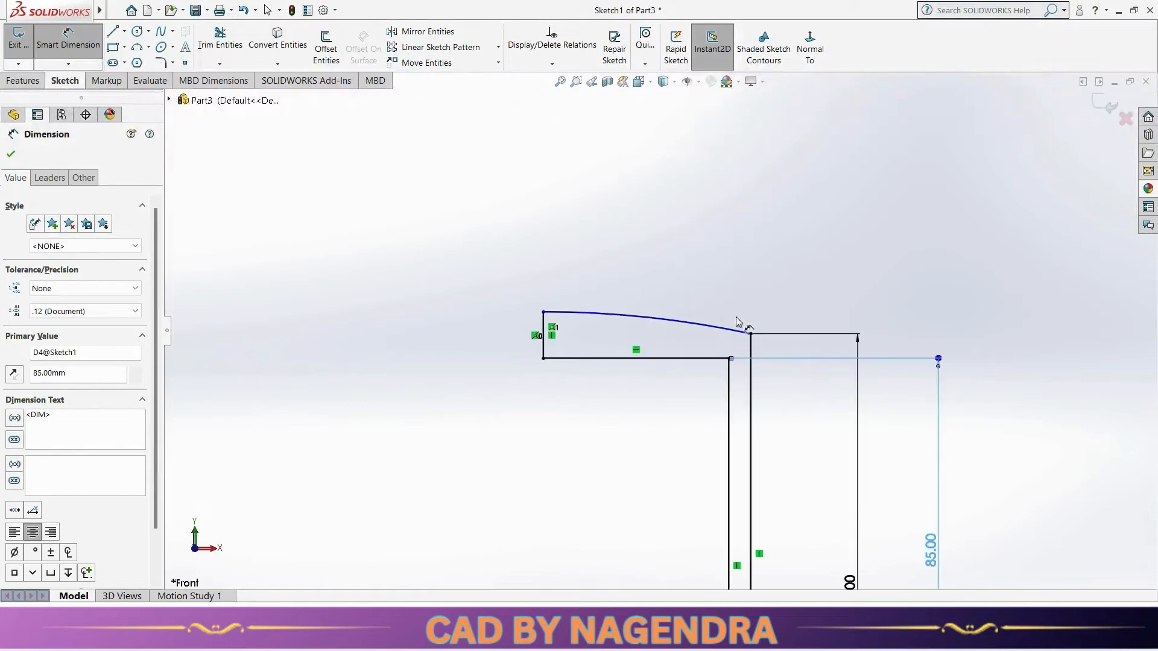
click(751, 334)
click(543, 312)
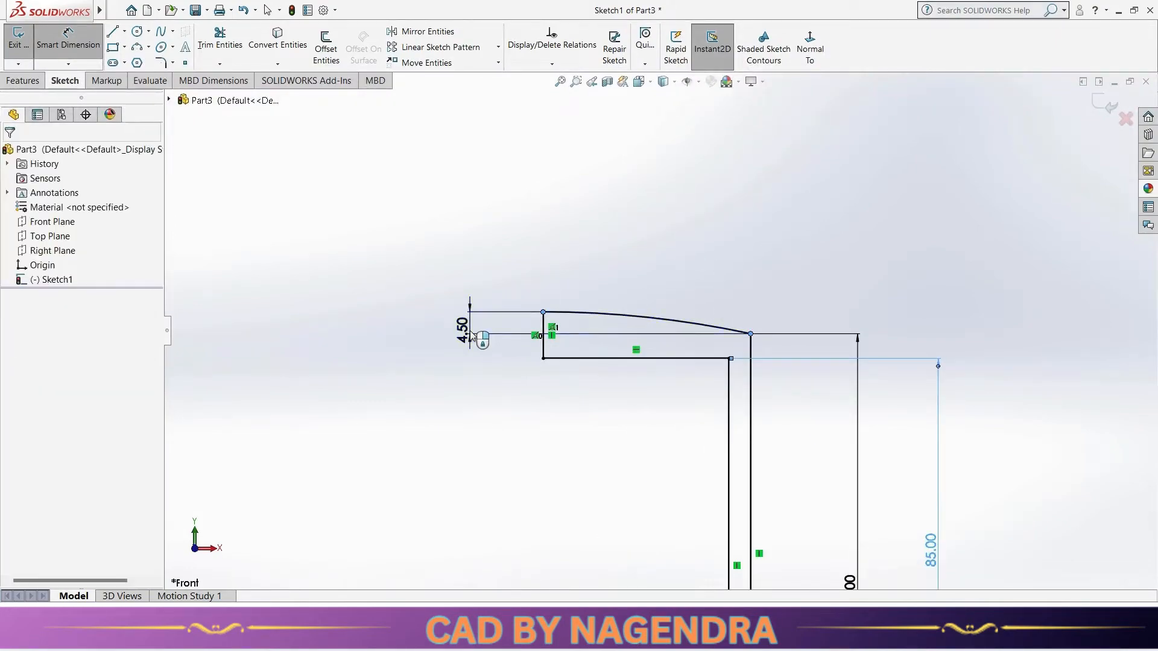
click(472, 337)
text(5)
key(Return)
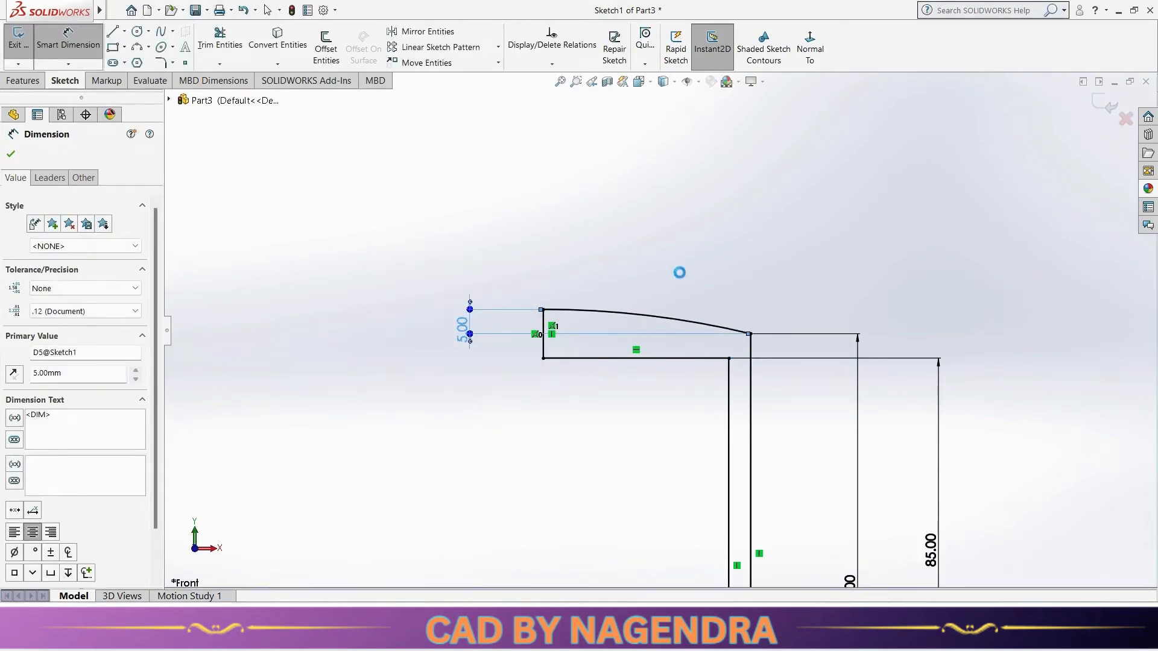
Step: Draw a vertical construction line from the origin up to the inner corner of the crown as the revolve axis
scroll(676, 260, up, 3)
scroll(662, 353, down, 2)
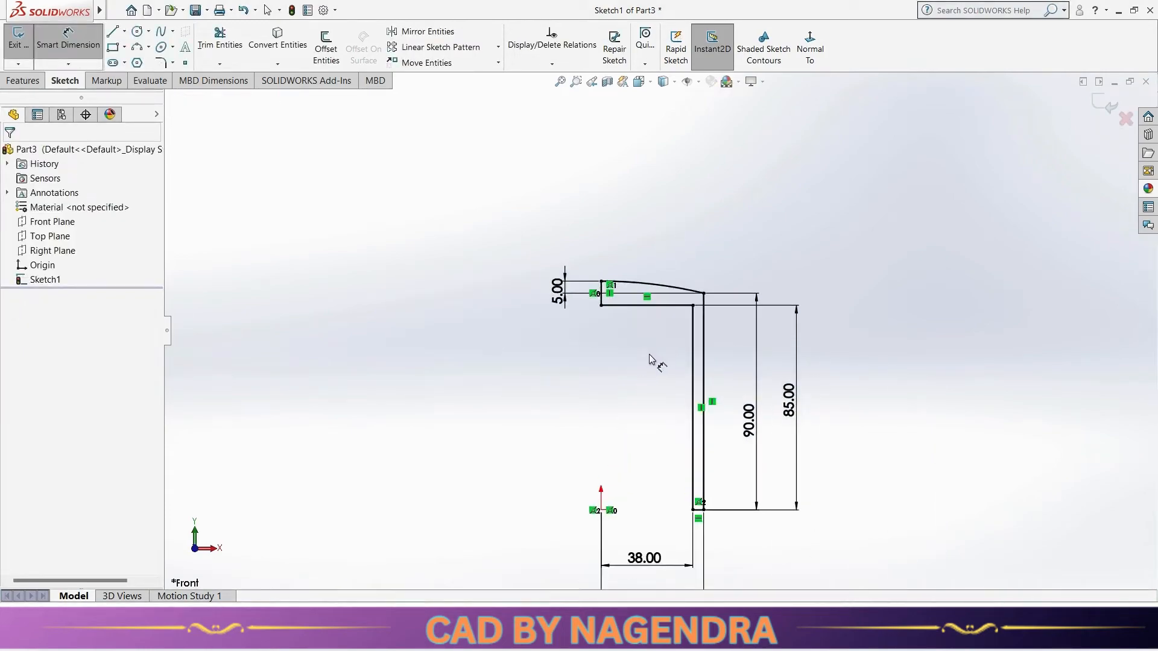
click(112, 31)
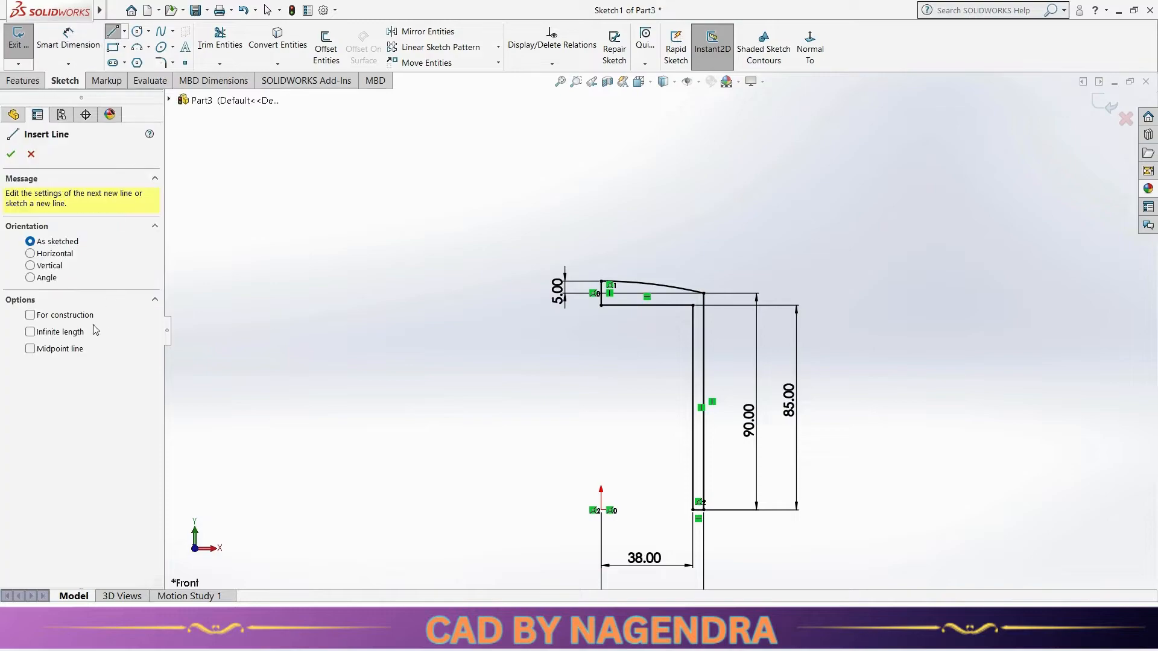
click(30, 315)
click(30, 266)
click(601, 511)
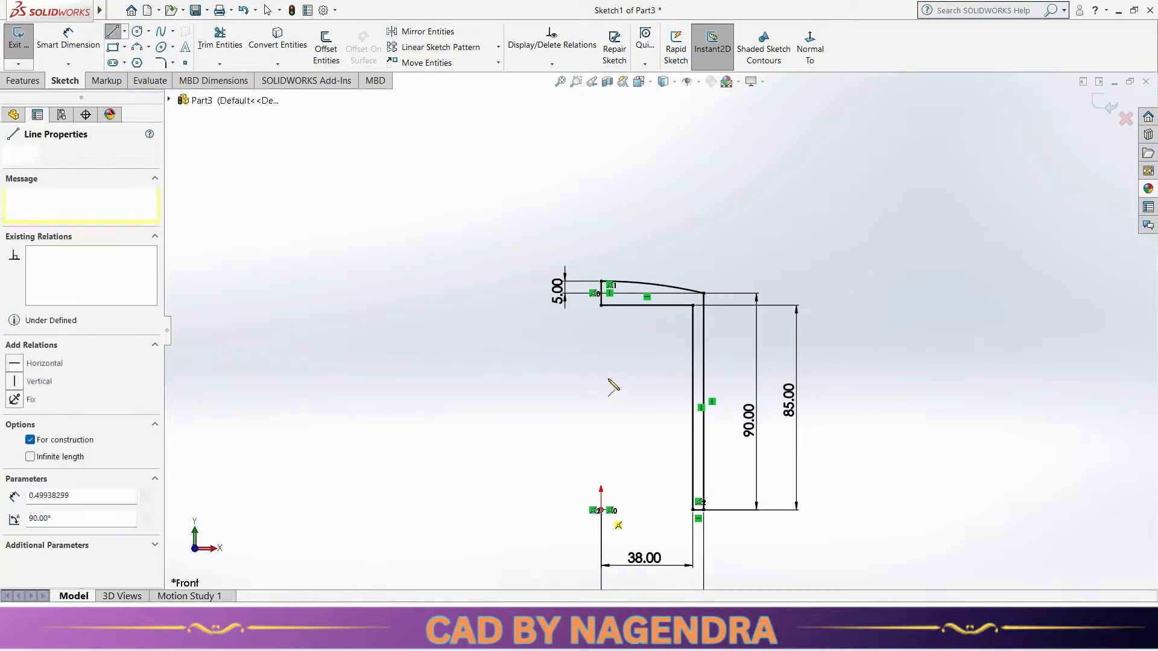
click(601, 306)
key(Escape)
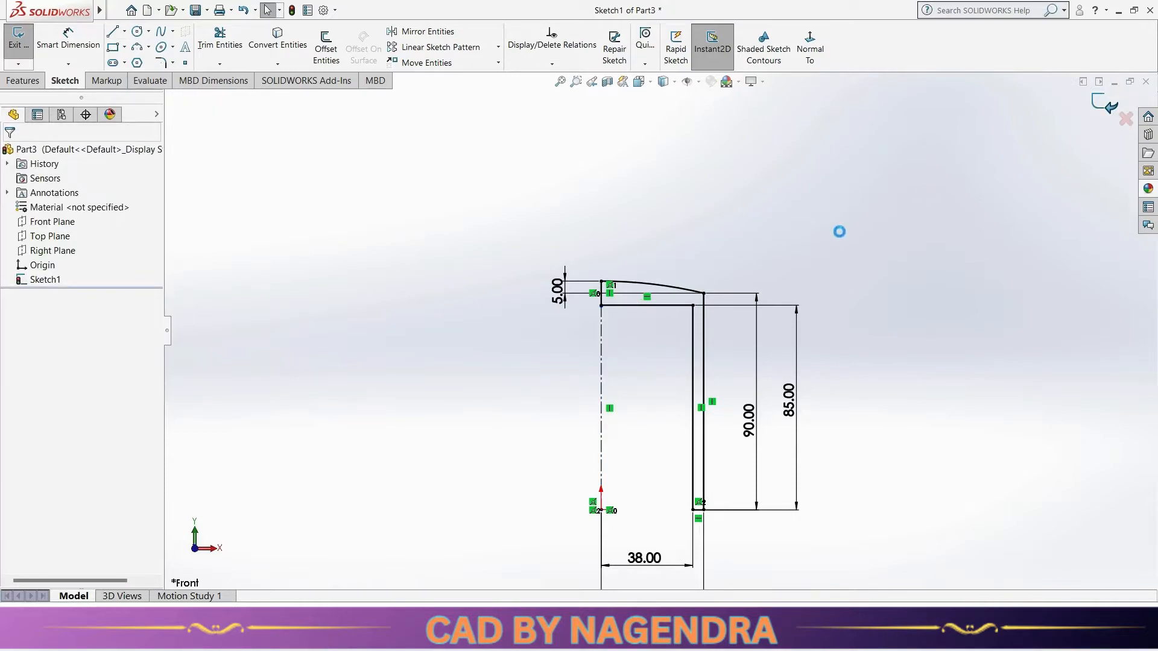
Step: Revolve the profile 360 degrees about the vertical construction line, in isometric view
click(713, 43)
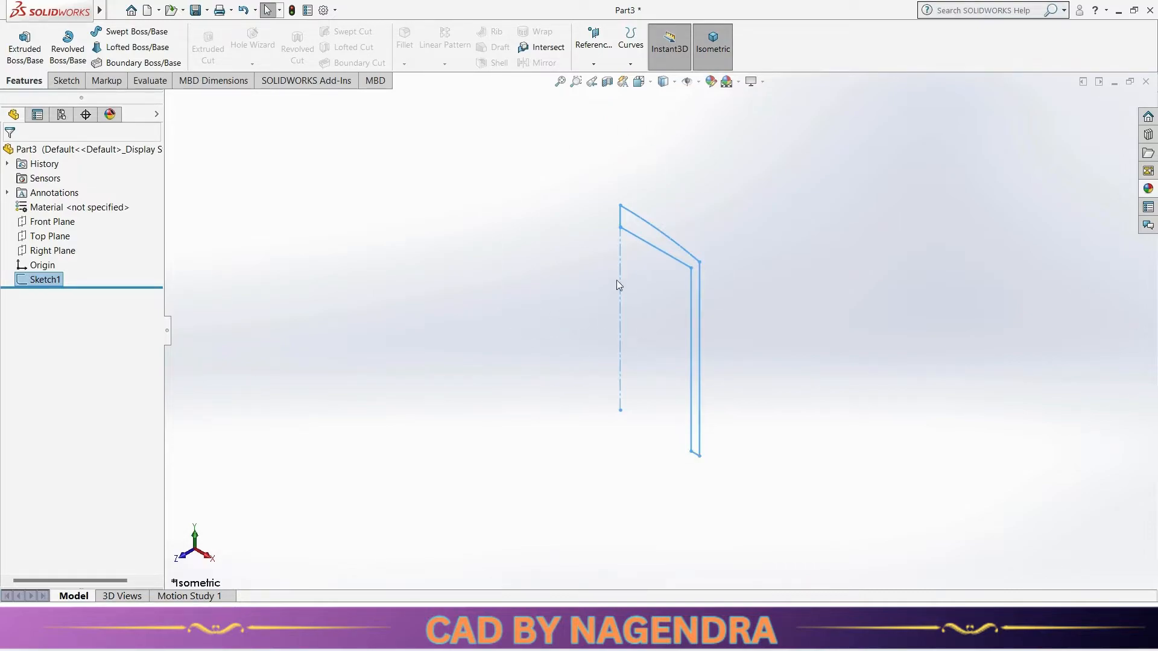
click(65, 51)
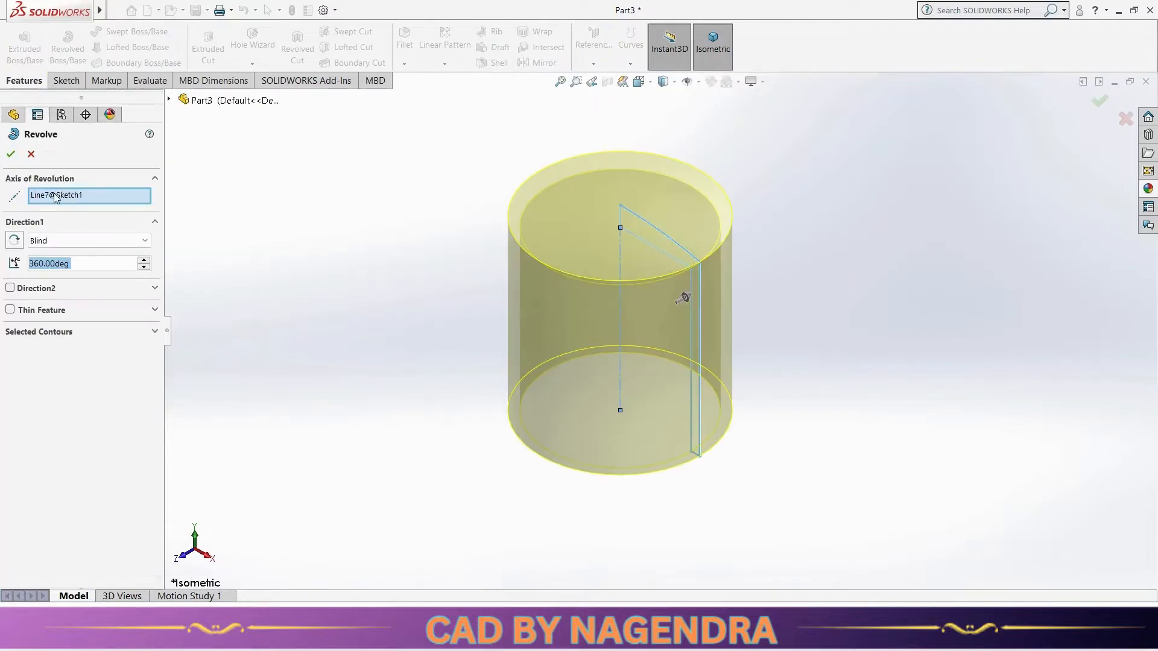
click(10, 154)
Step: Start a new sketch on the Front Plane, viewed straight on, and begin a 3 Point Arc
mouse_move(434, 398)
middle_down()
mouse_move(517, 300)
mouse_move(449, 387)
middle_up()
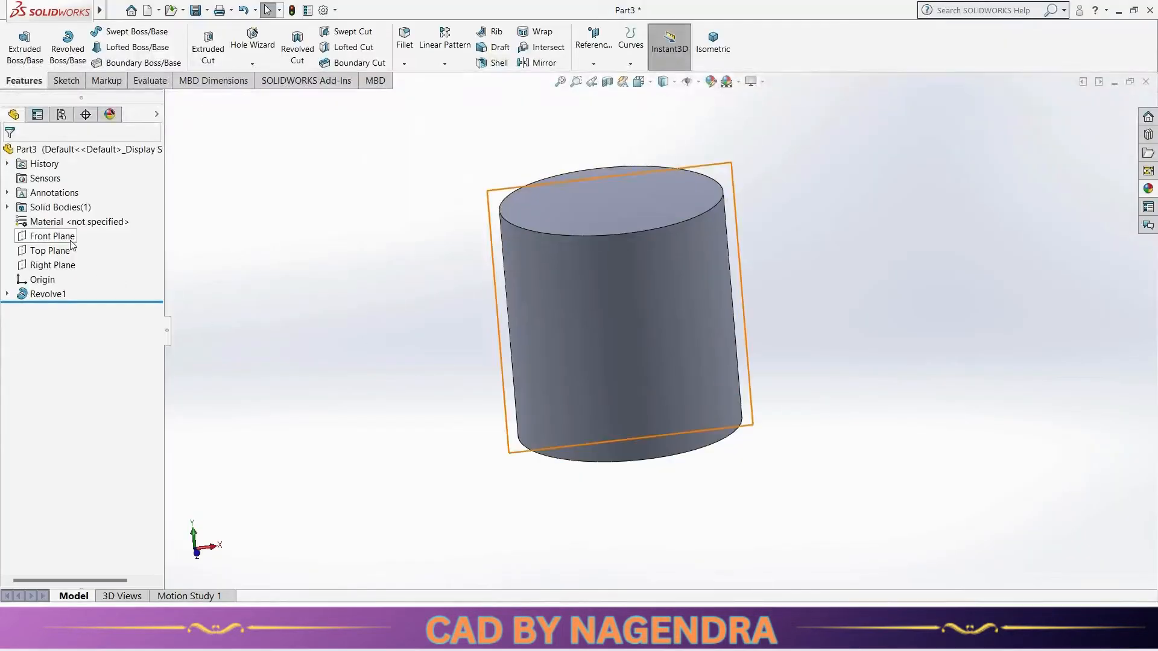
click(66, 237)
click(78, 220)
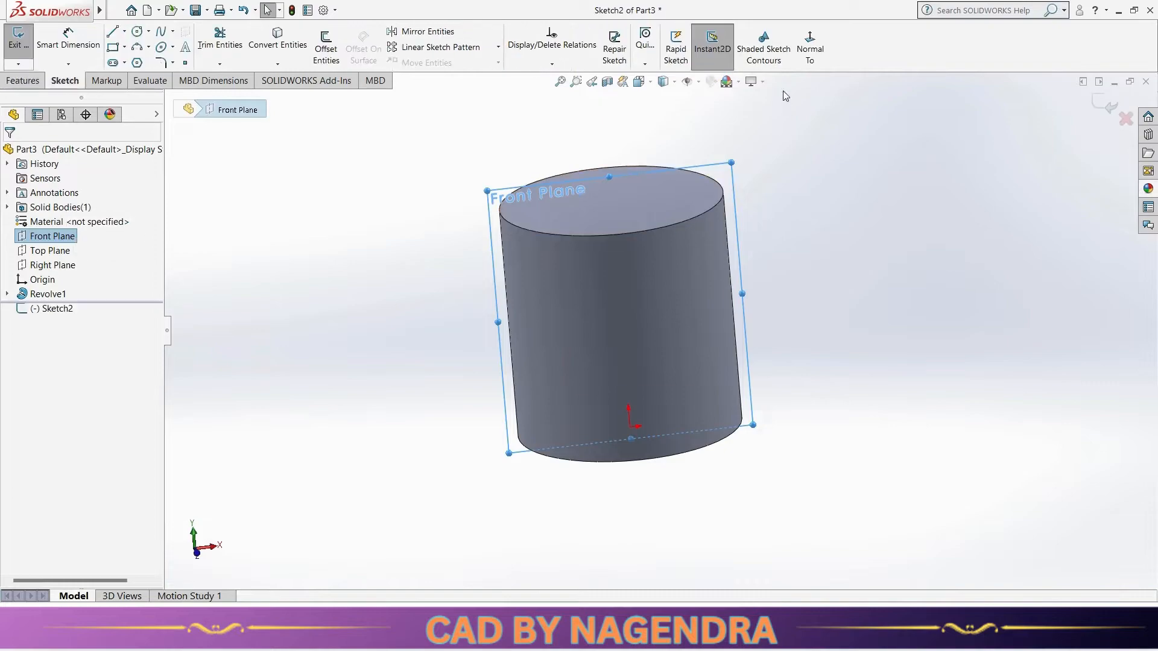
click(796, 60)
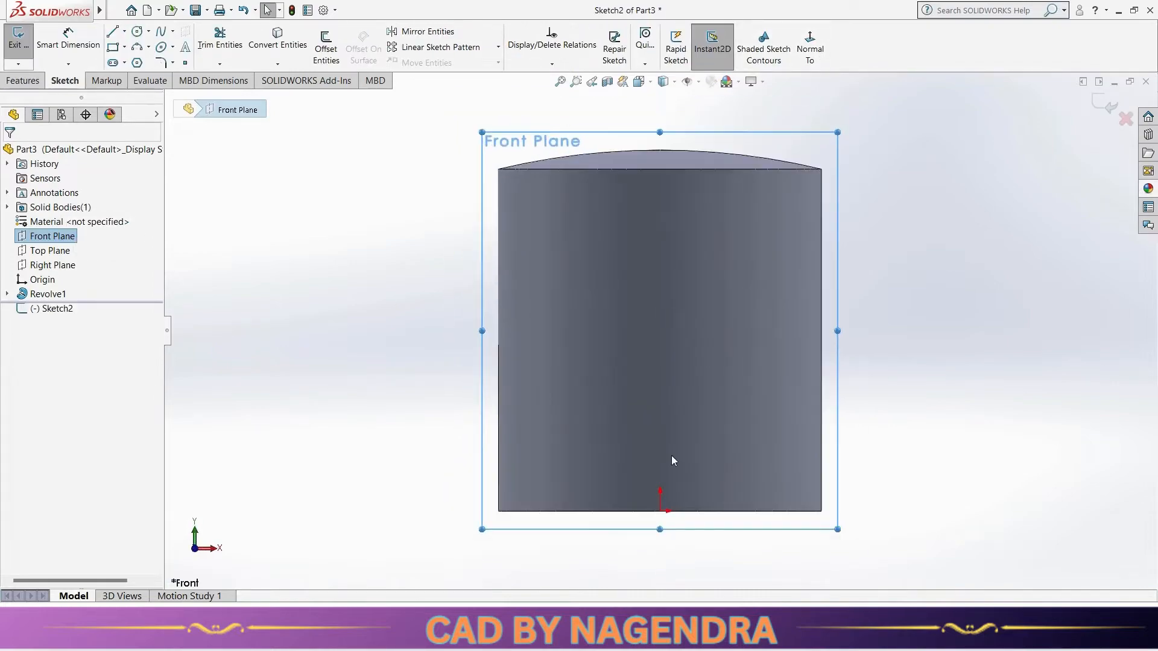
click(138, 47)
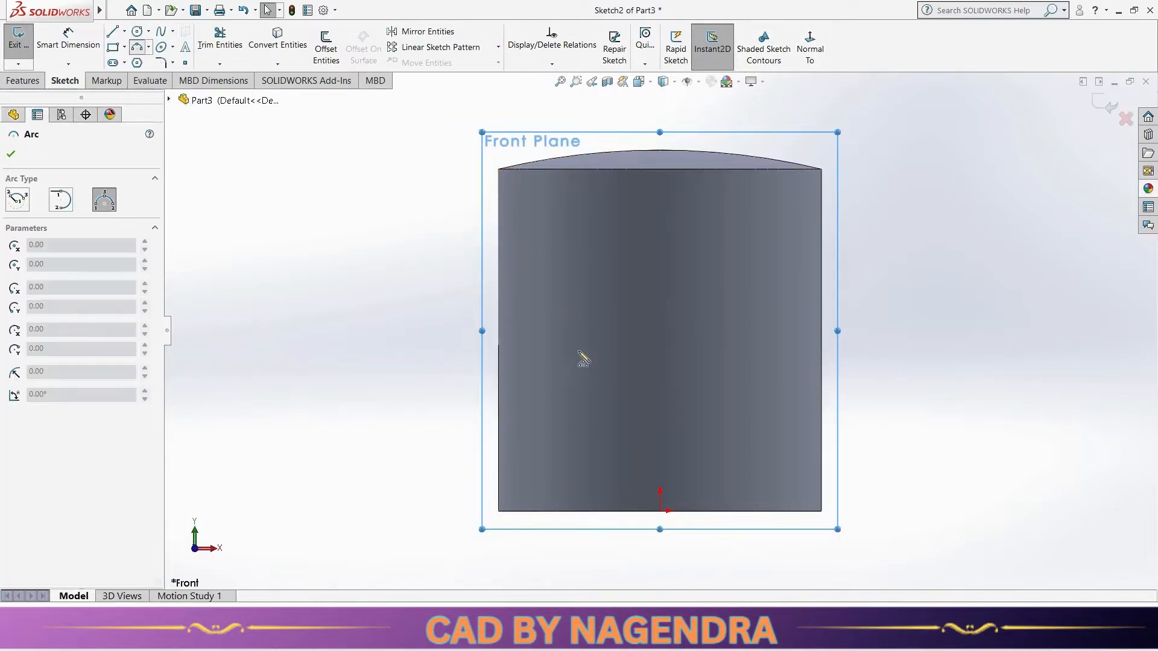
Step: Sketch a three-point arc of about 33 mm radius and 38 mm span just above the cylinder's base
click(592, 480)
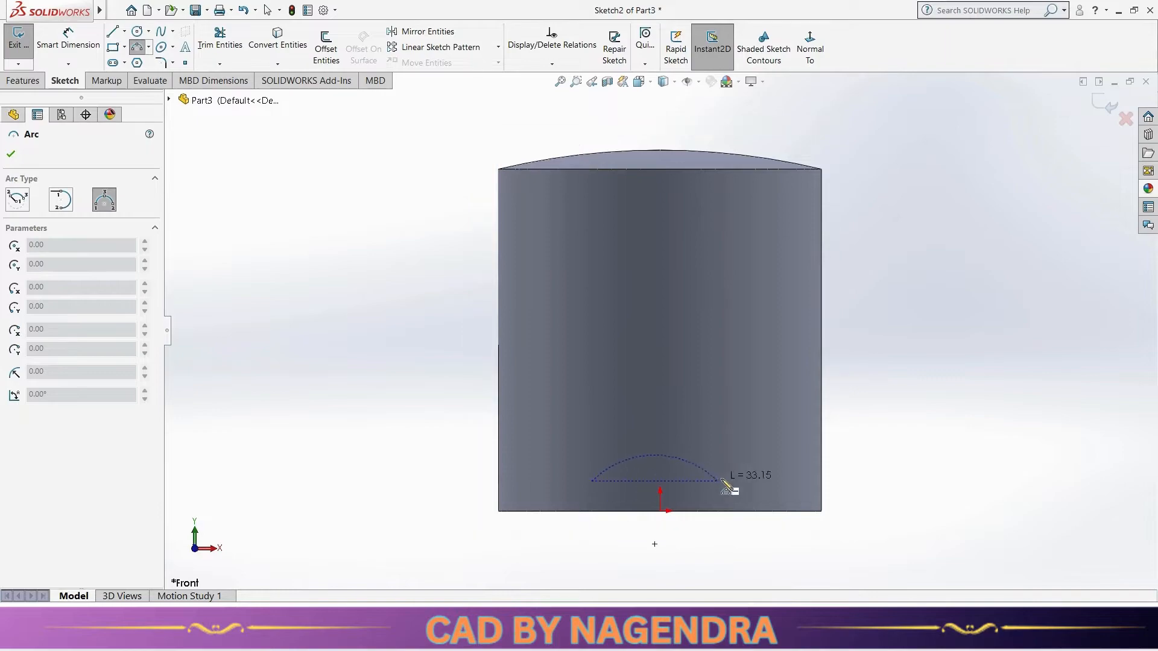
click(736, 481)
click(672, 461)
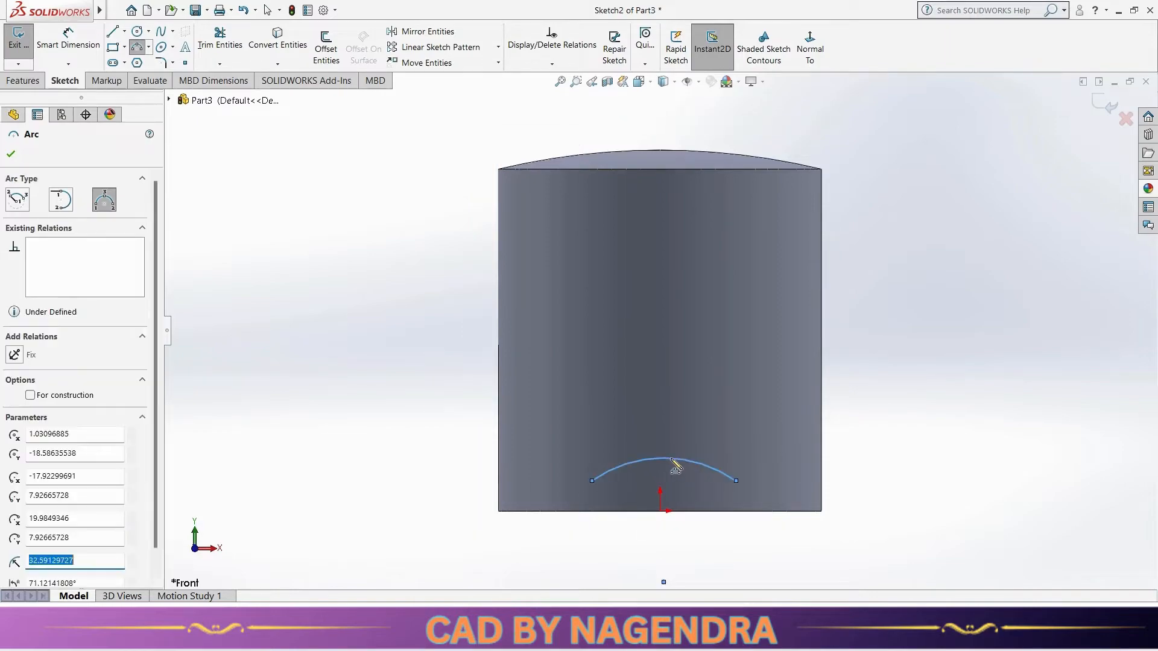
Step: Close the profile below the arc with two vertical lines about 8 mm long and a horizontal line along the cylinder's base
click(113, 31)
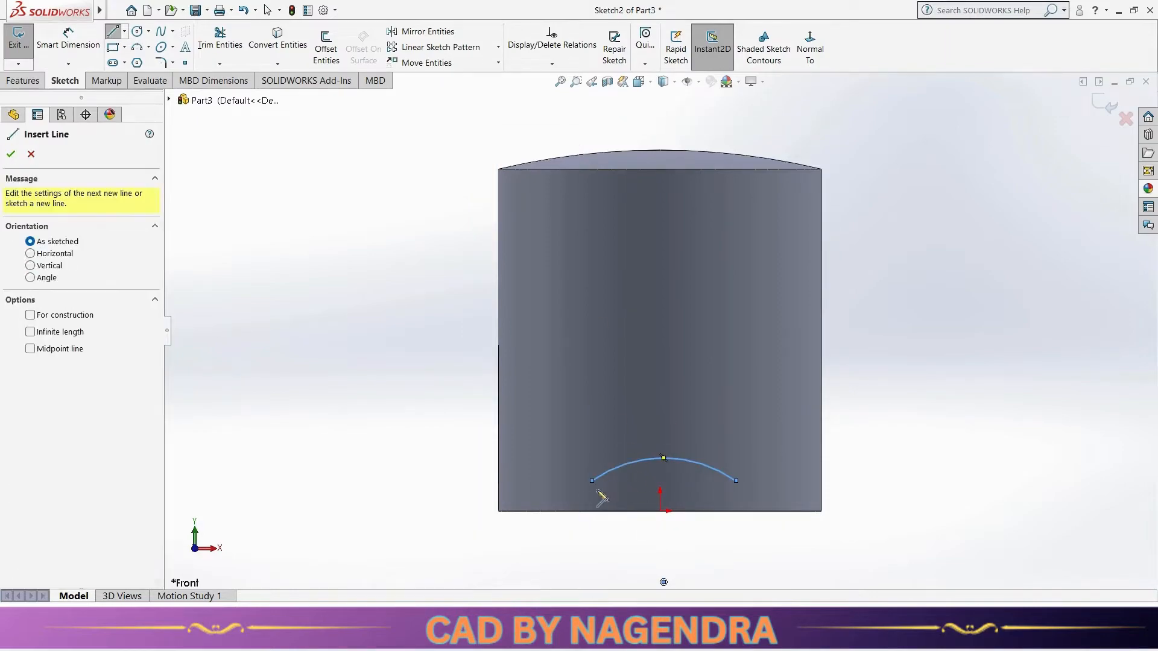
click(591, 480)
click(592, 511)
click(736, 512)
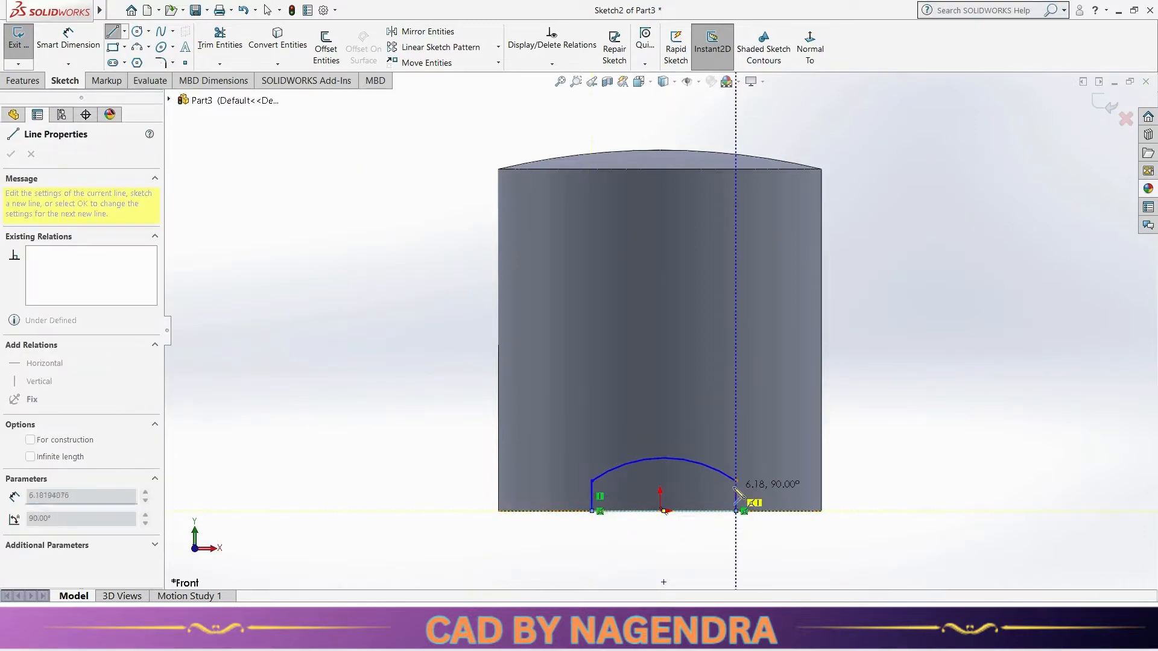
click(736, 481)
key(f)
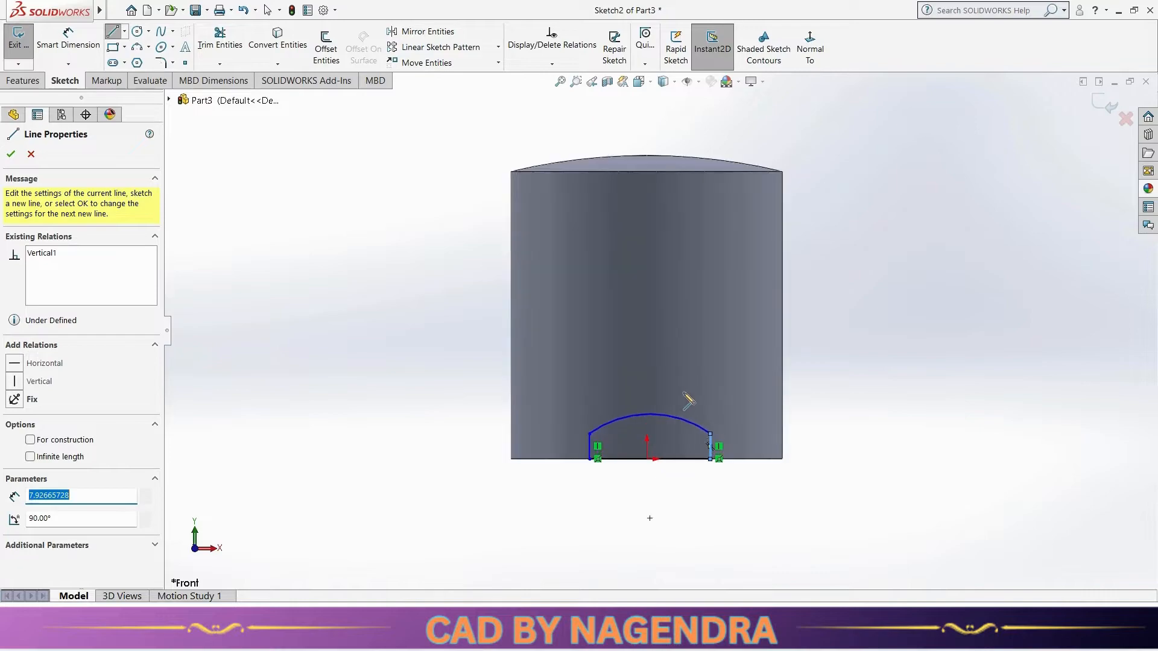
key(Escape)
Step: Align the arc's centre point vertically with the origin
scroll(772, 397, down, 4)
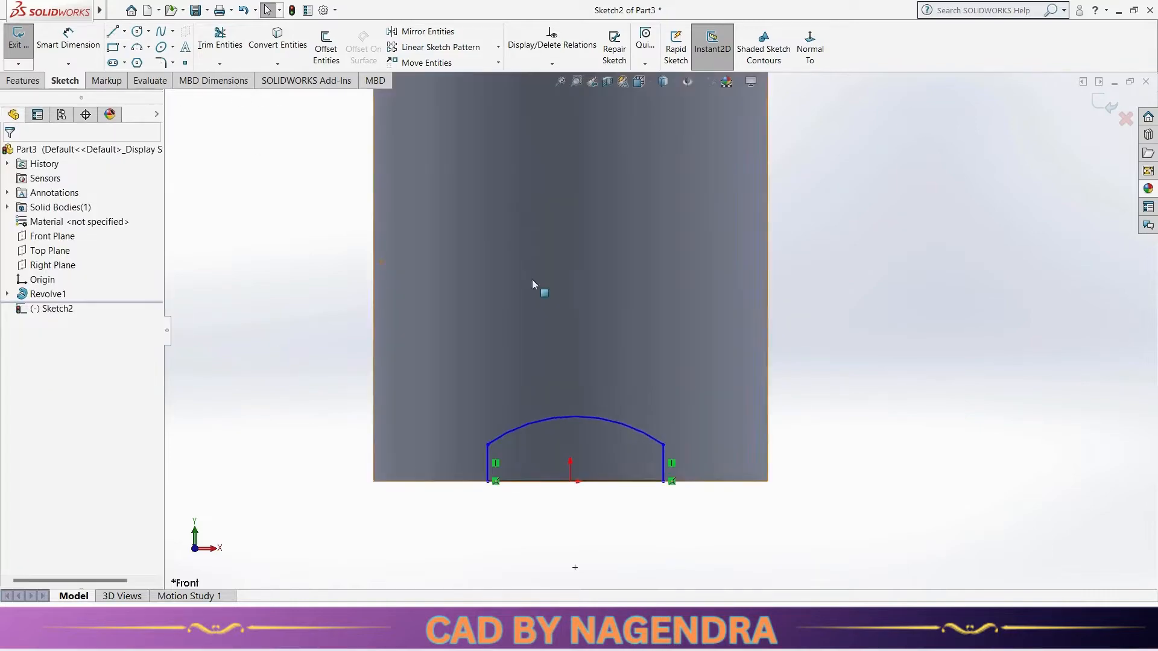
scroll(658, 332, up, 2)
click(601, 496)
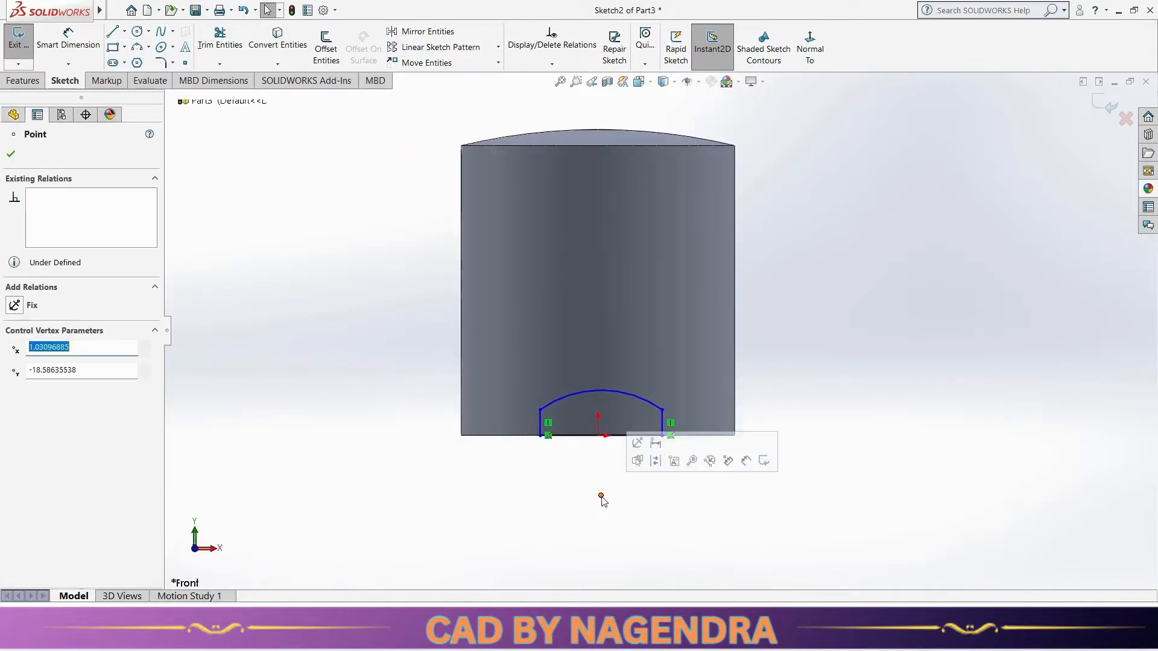
click(599, 438)
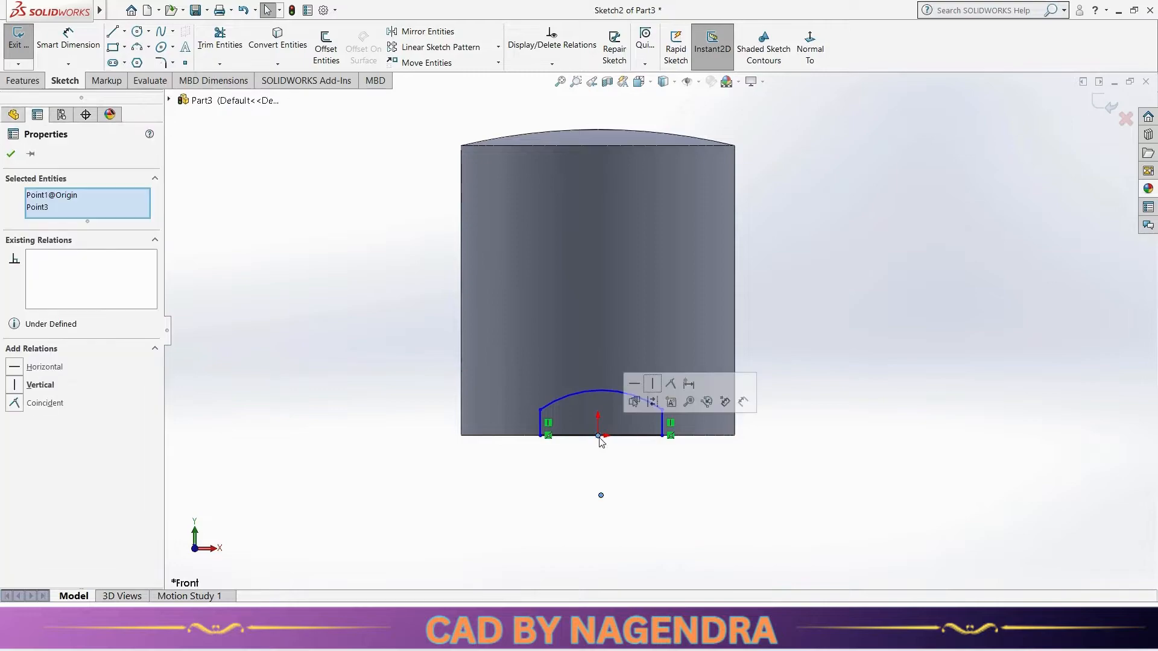
click(654, 384)
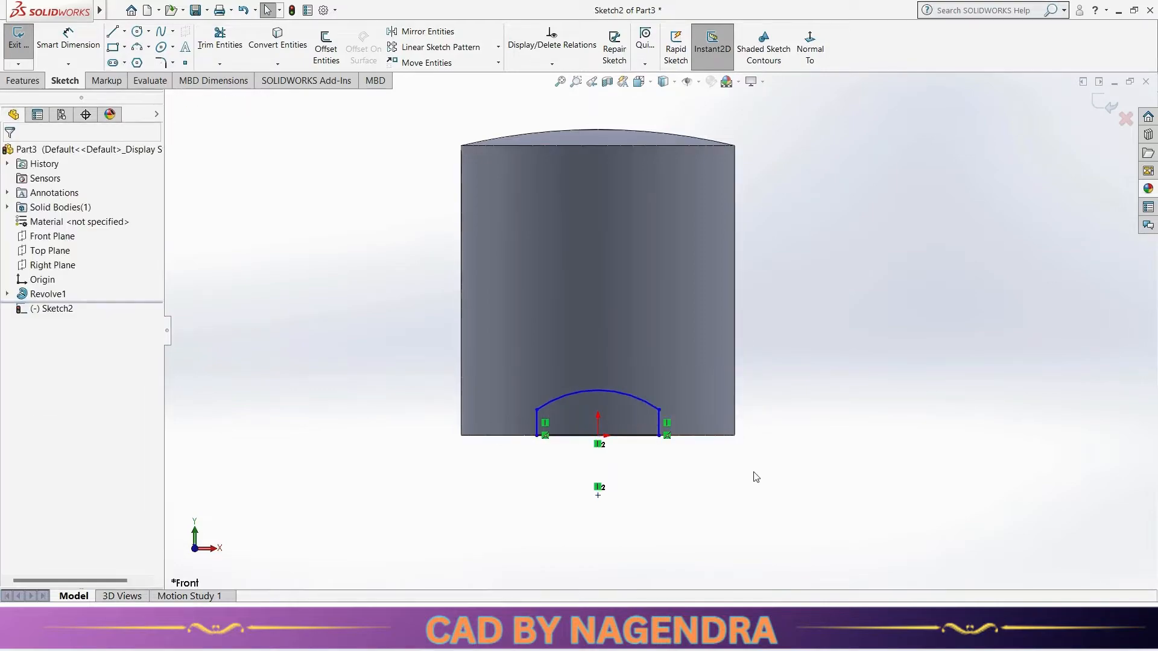
Step: Make the two vertical side lines of the arched profile equal in length
click(537, 424)
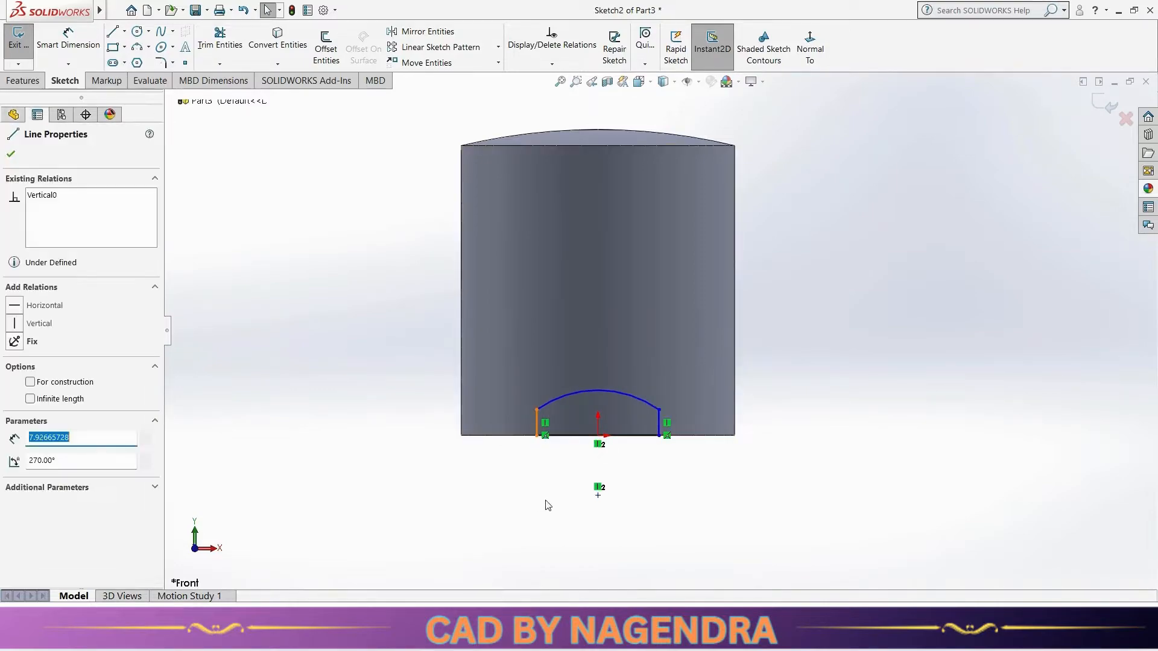
ctrl+click(660, 425)
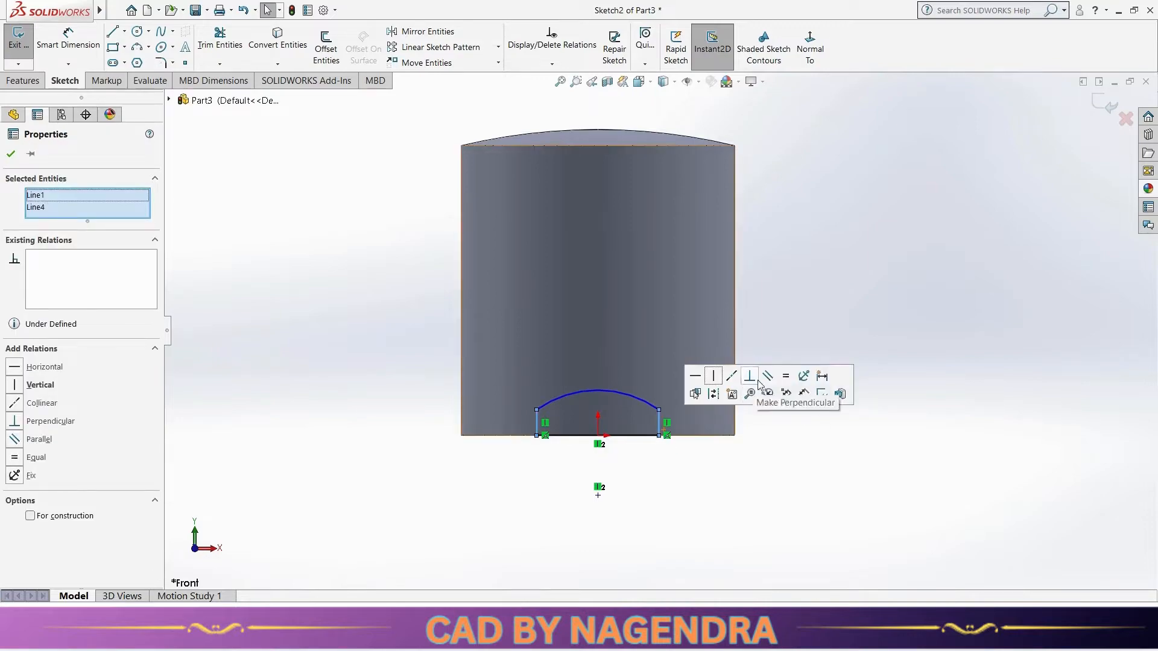
click(786, 379)
click(785, 466)
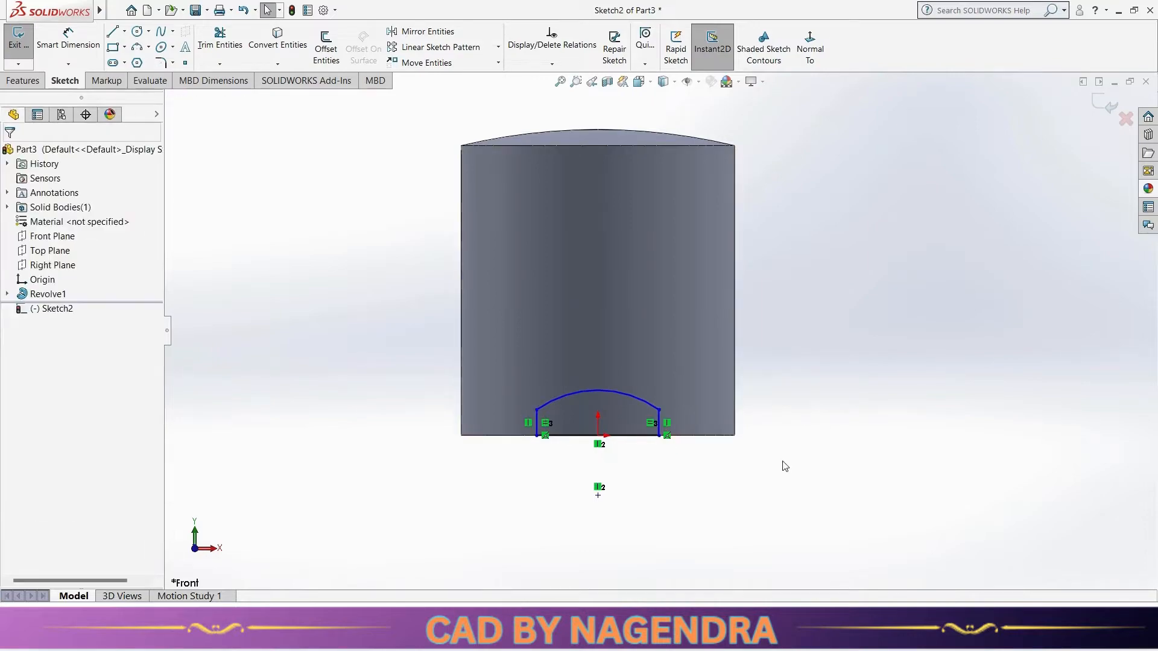
Step: Dimension the arc's radius at 40 mm
click(69, 42)
click(600, 389)
click(657, 327)
text(40)
key(Return)
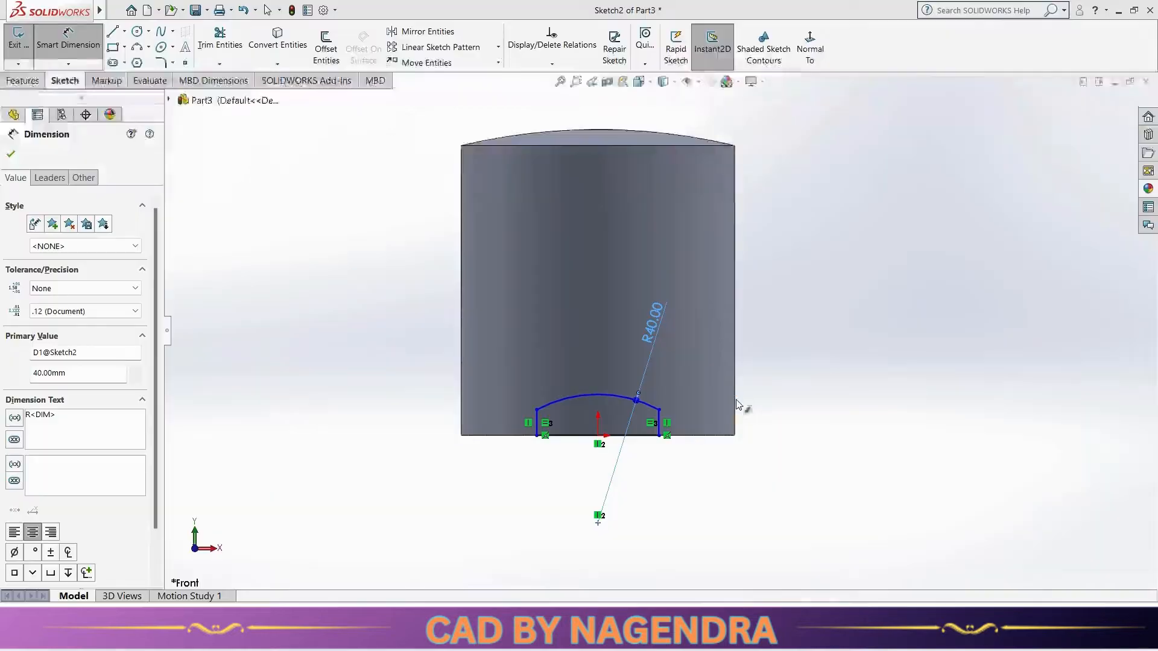
Step: Dimension the profile's vertical side at 12 mm and its base line at 50 mm
click(660, 422)
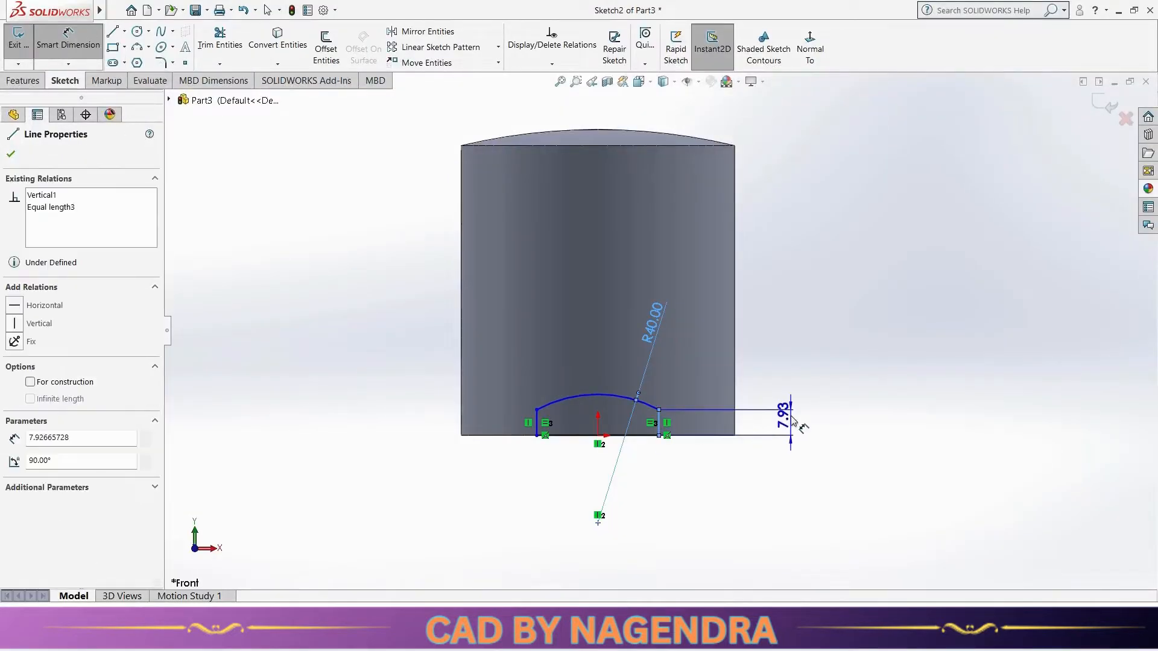
click(792, 417)
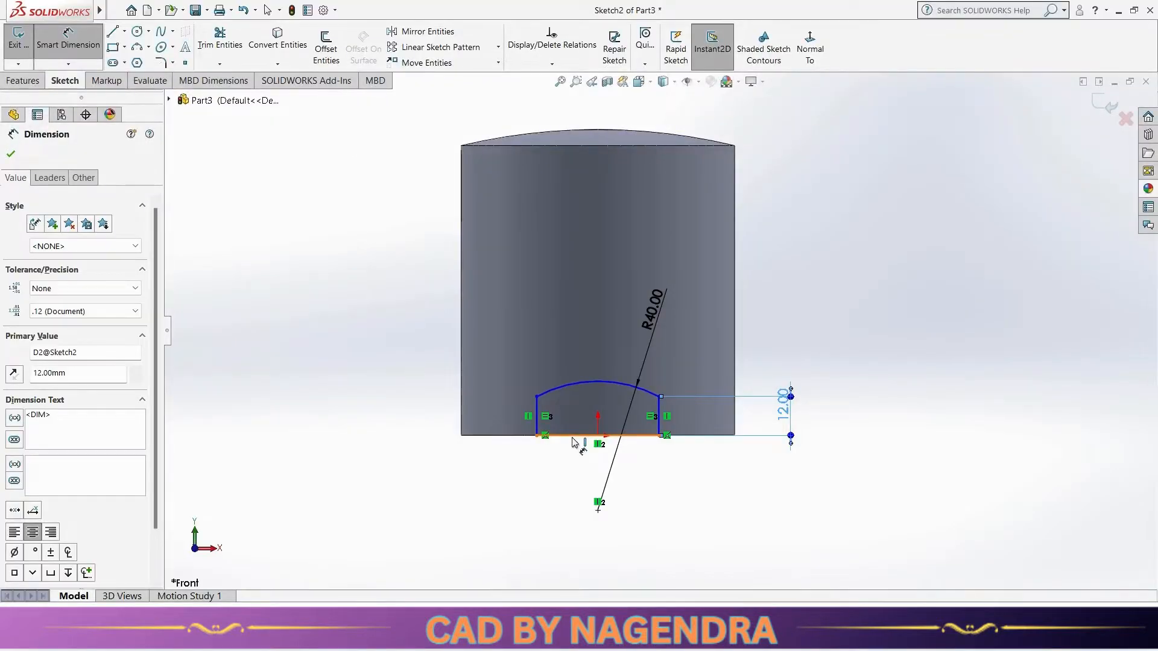
click(573, 435)
click(576, 533)
text(50)
key(Return)
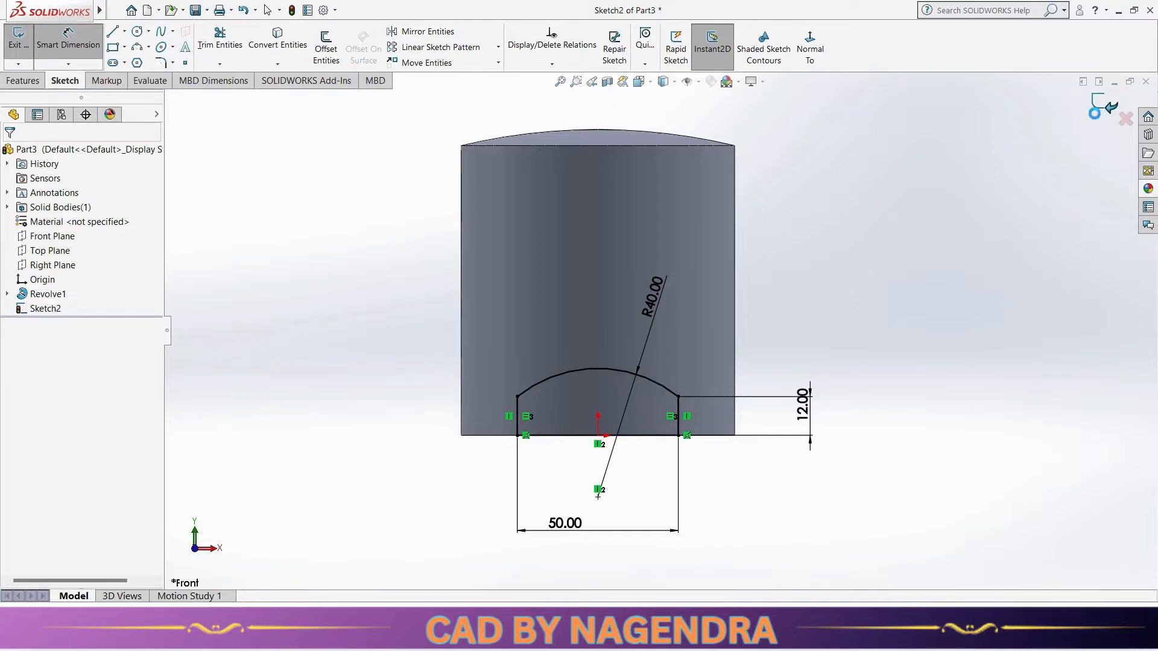
Step: Finish the sketch and cut-extrude the arched profile with the Mid Plane condition, deep enough to pass through both cylinder walls
click(1105, 107)
click(713, 45)
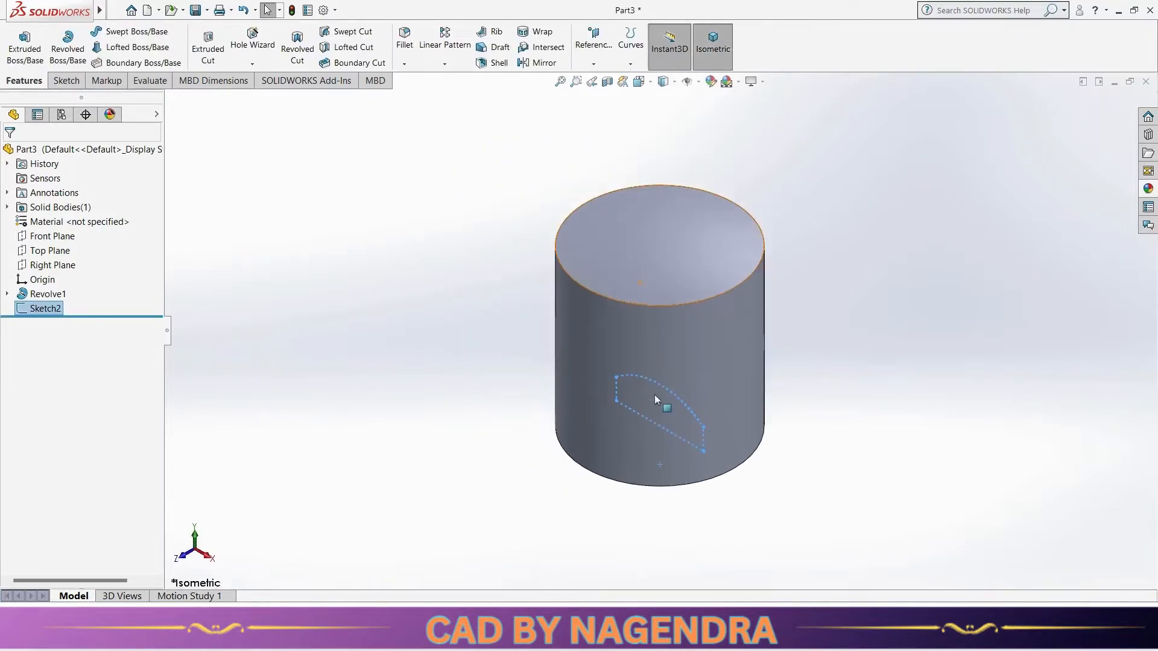
click(208, 54)
click(84, 238)
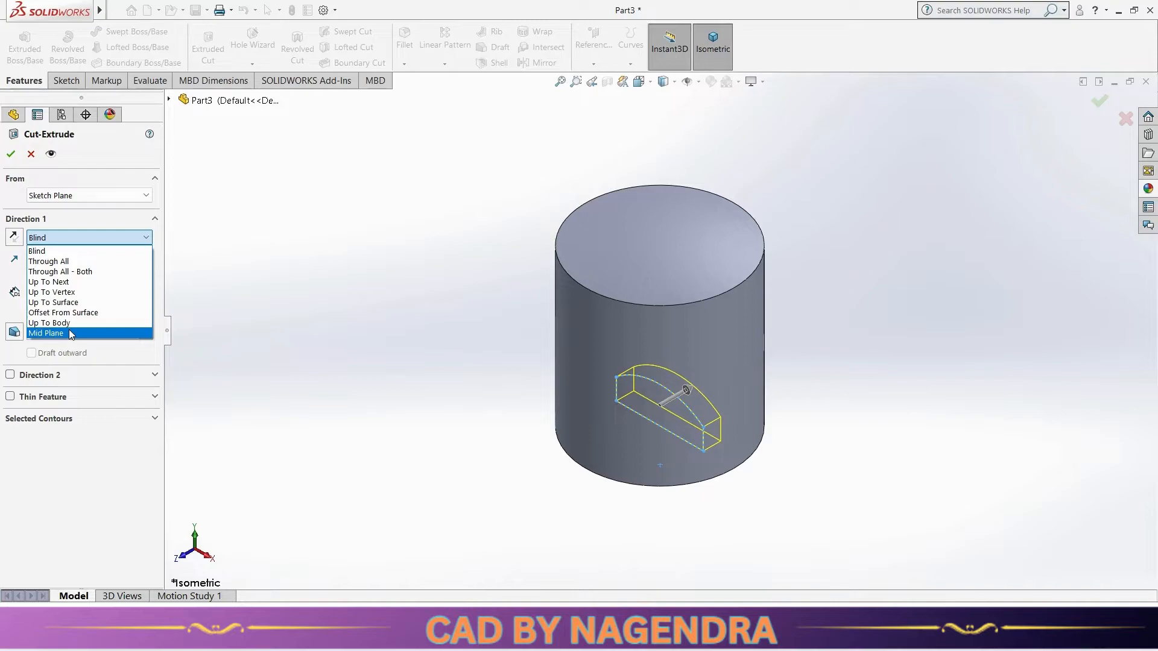
click(69, 334)
drag(676, 395, 781, 335)
click(11, 153)
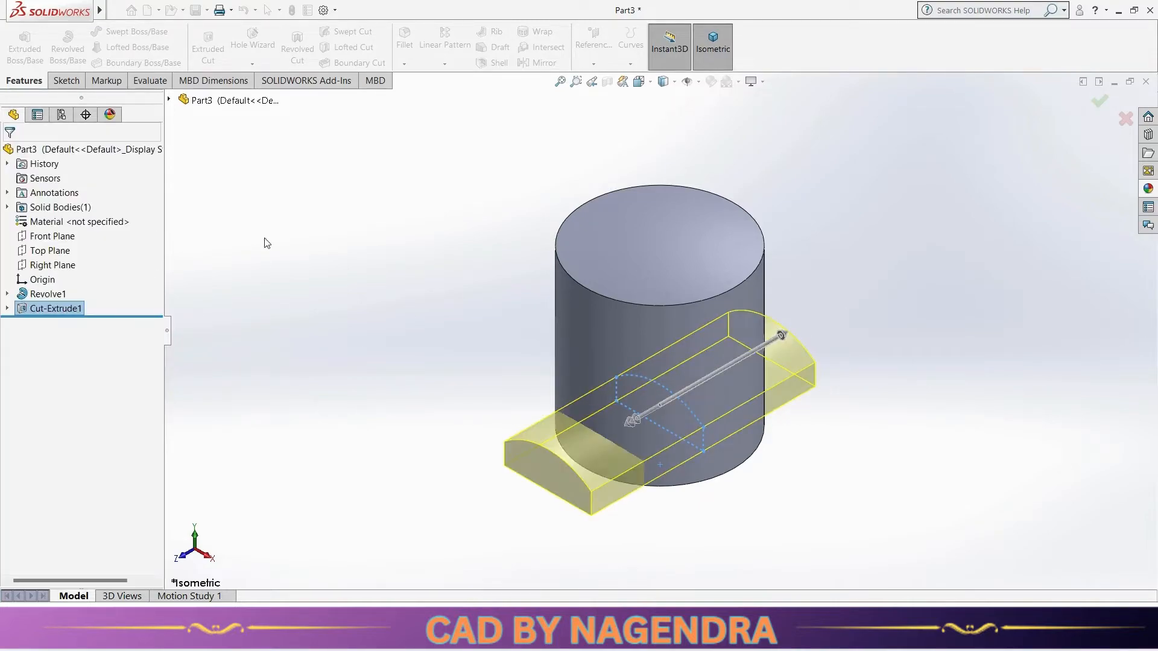
Step: Start a sketch on the Right Plane and draw a circle about 25 mm in diameter above the origin
mouse_move(453, 335)
middle_down()
mouse_move(459, 342)
mouse_move(590, 205)
mouse_move(516, 266)
mouse_move(561, 305)
mouse_move(460, 322)
middle_up()
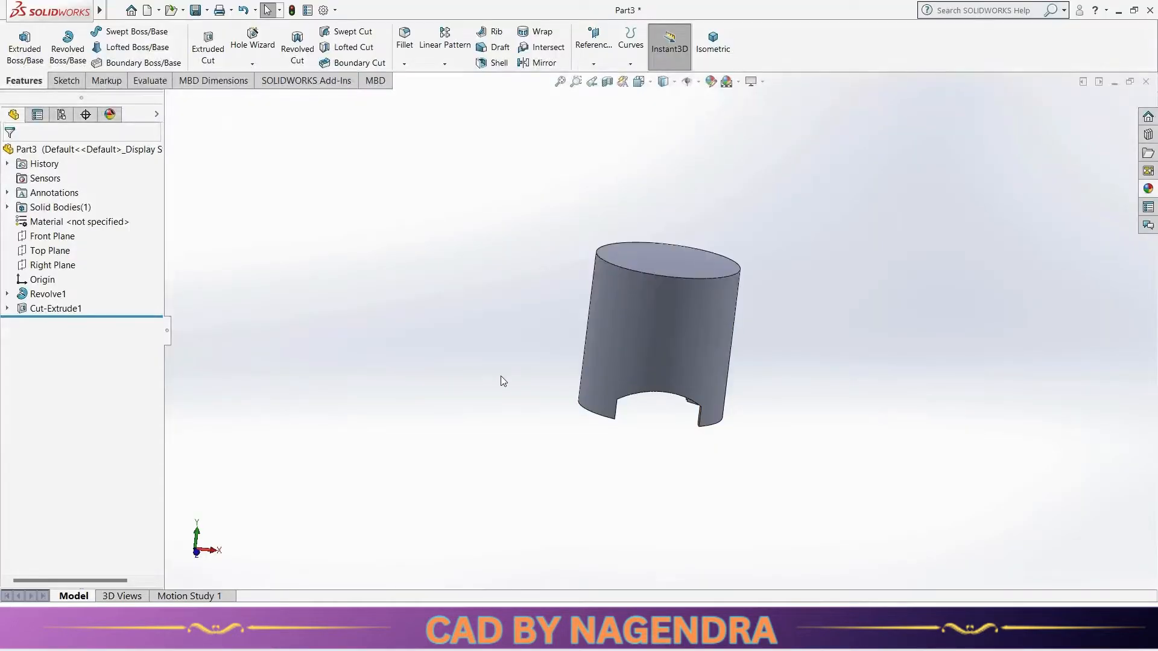
mouse_move(500, 375)
middle_down()
mouse_move(601, 278)
mouse_move(489, 323)
mouse_move(499, 343)
middle_up()
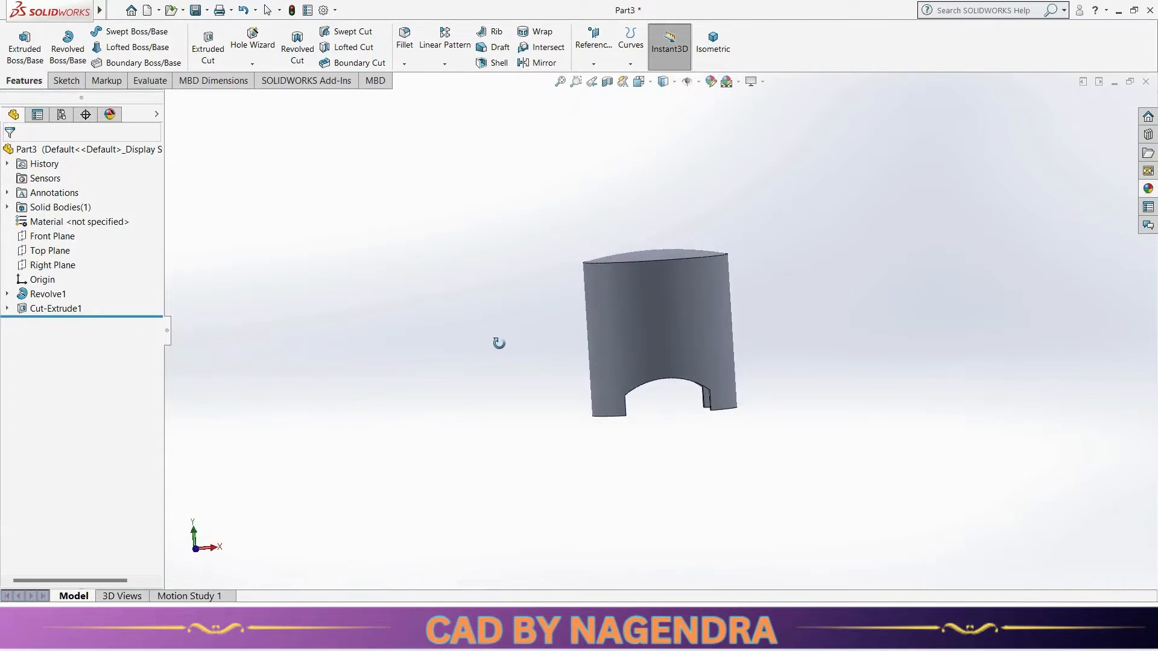
click(60, 266)
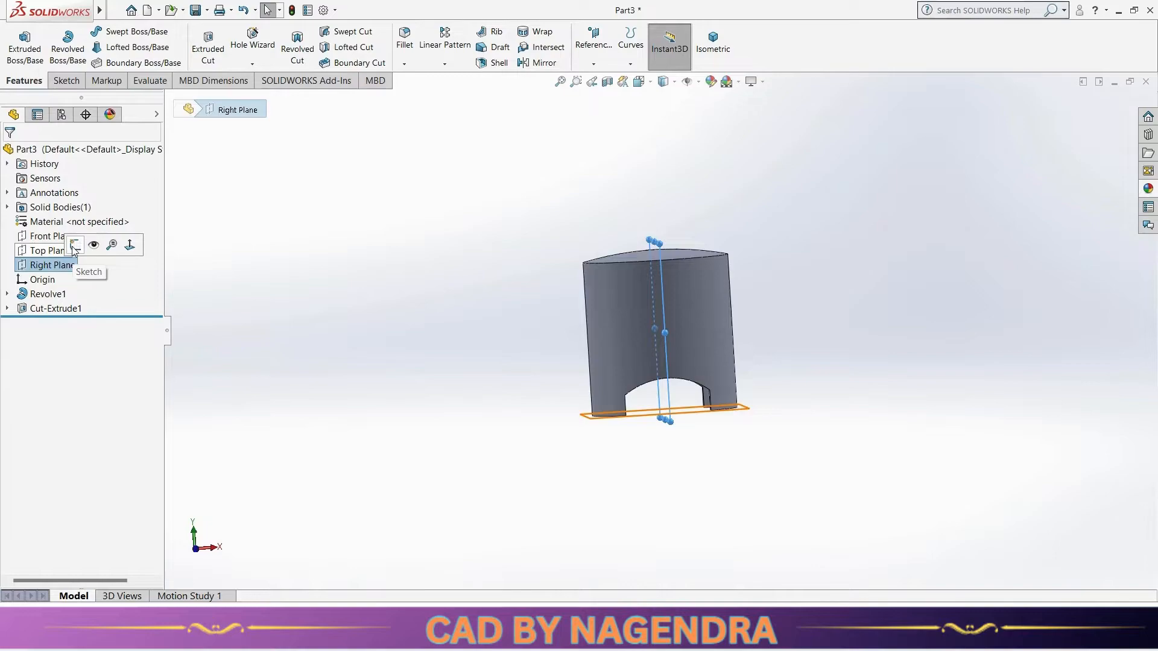
click(74, 246)
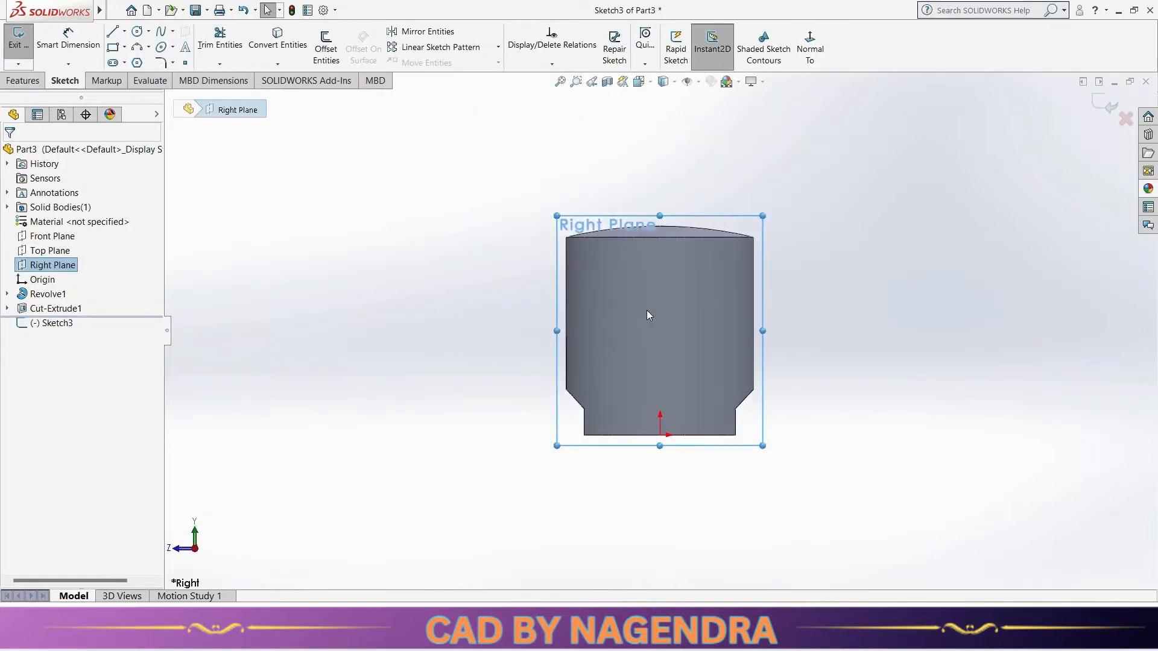
click(137, 32)
scroll(629, 326, down, 2)
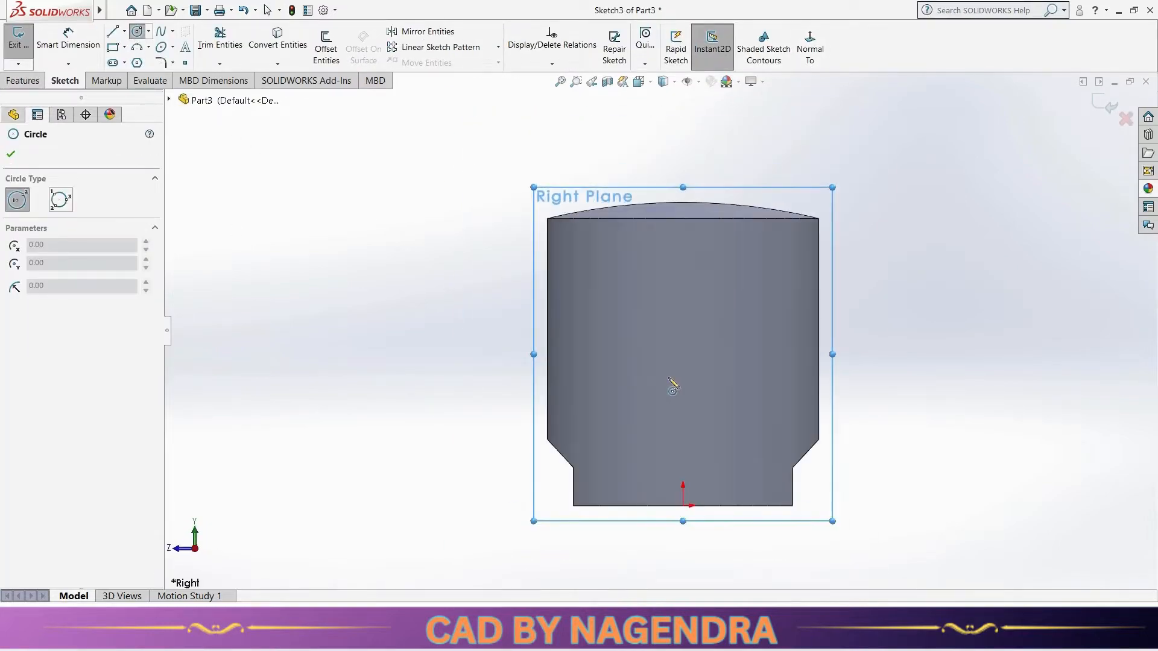
click(687, 394)
click(723, 413)
Step: Dimension the circle's diameter at 40 mm
click(89, 50)
click(720, 369)
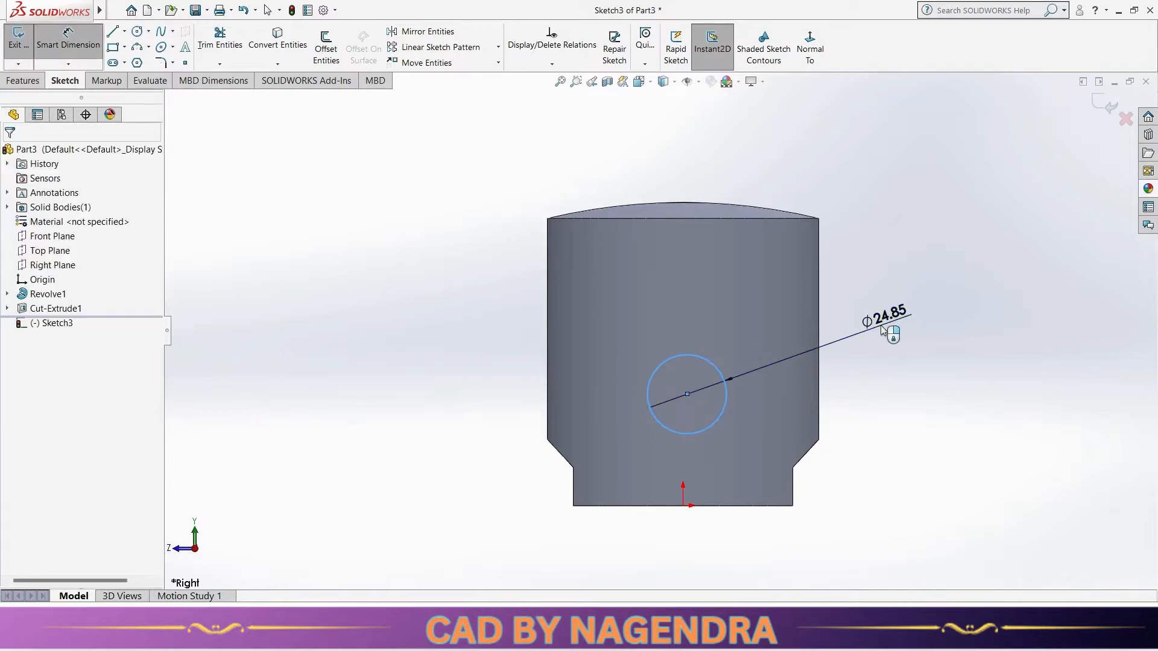
click(880, 324)
text(40)
key(Return)
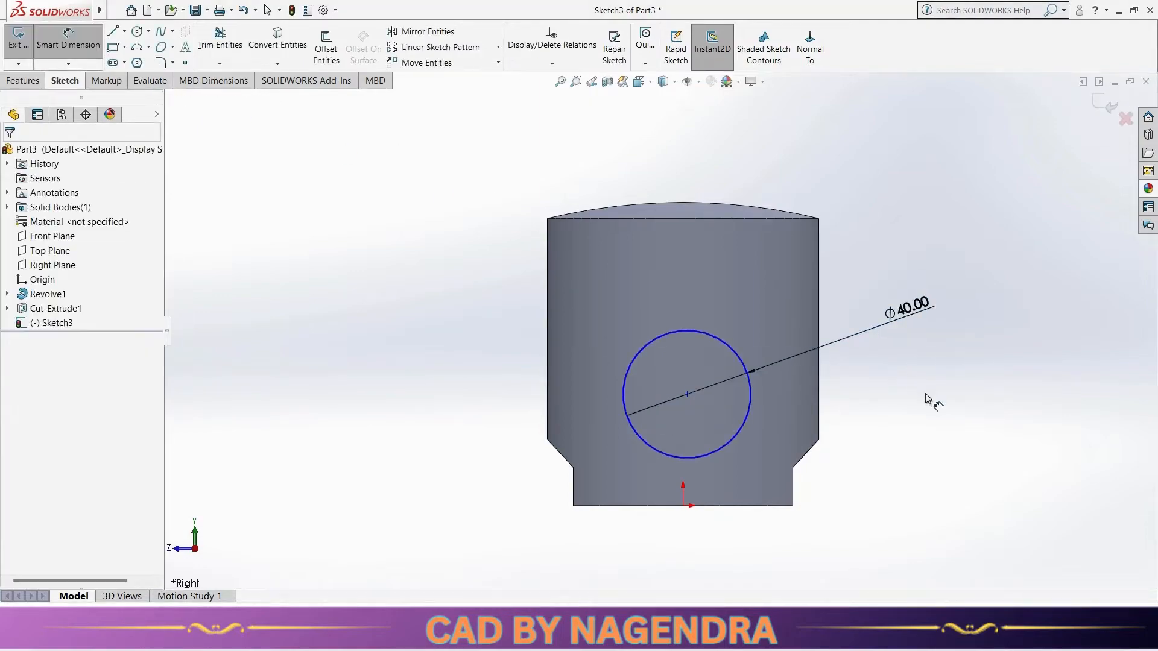
key(Escape)
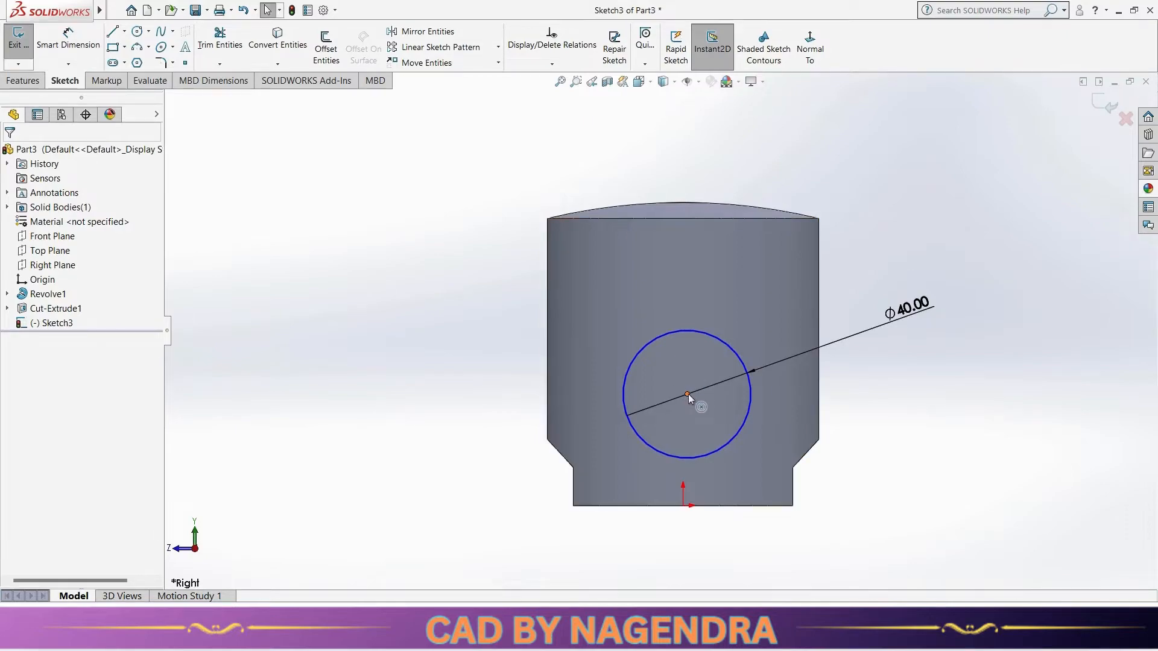
Step: Align the circle's centre vertically with the origin
click(688, 394)
ctrl+click(688, 506)
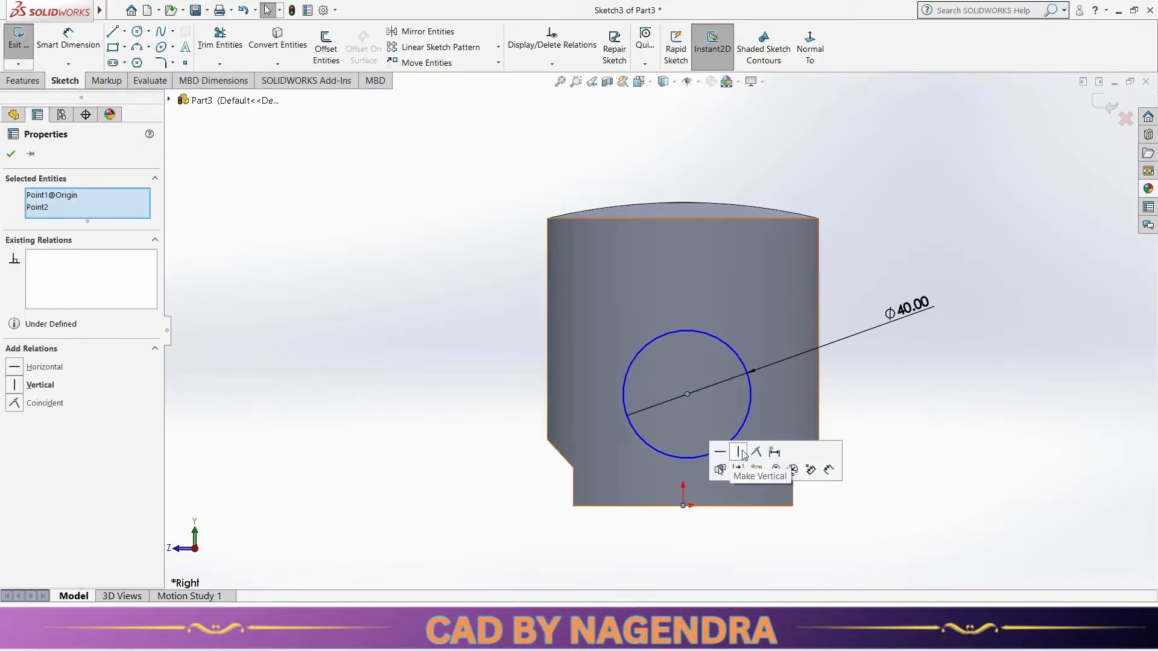
click(739, 453)
click(929, 455)
Step: Dimension the circle's centre 27 mm above the origin
click(71, 37)
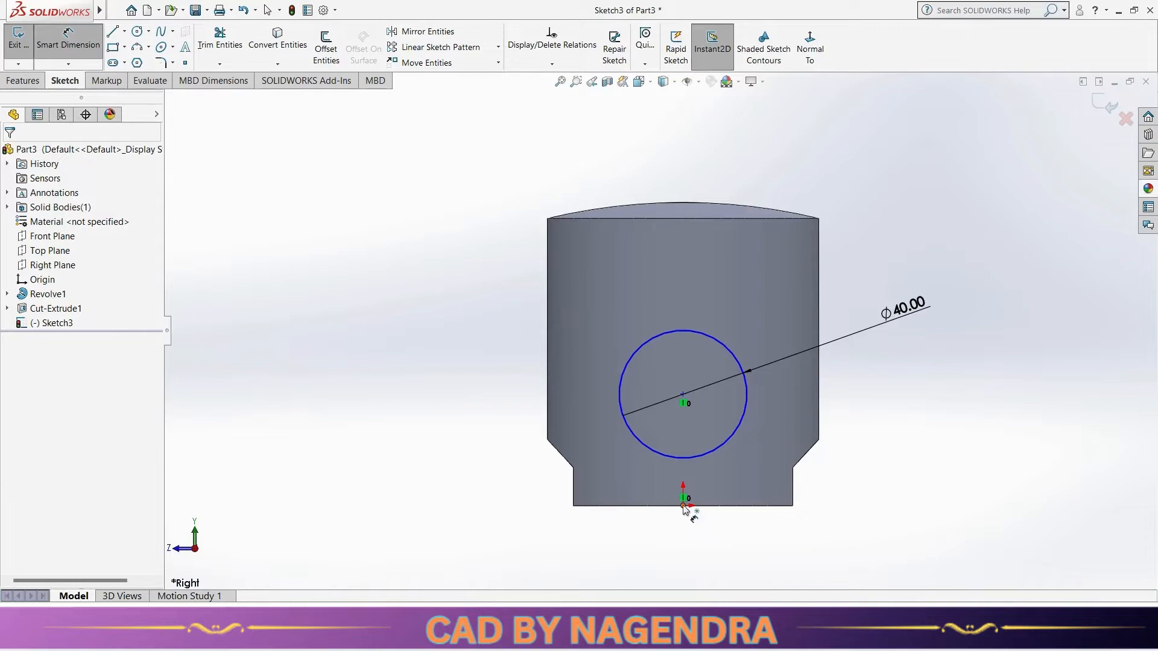
click(683, 504)
click(683, 396)
click(510, 453)
text(27)
key(Return)
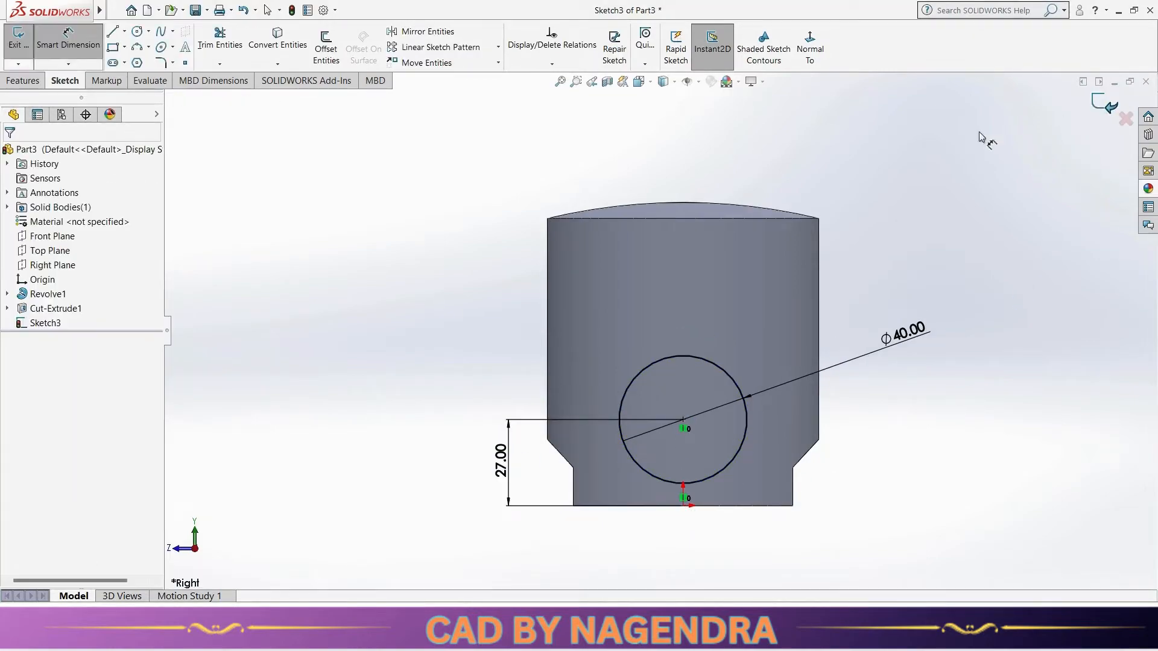
Step: Finish the circle sketch and set up a boss extrusion of it towards the inner wall with the Up To Next end condition
click(713, 50)
scroll(662, 446, up, 1)
middle_drag(661, 447, 672, 284)
click(20, 56)
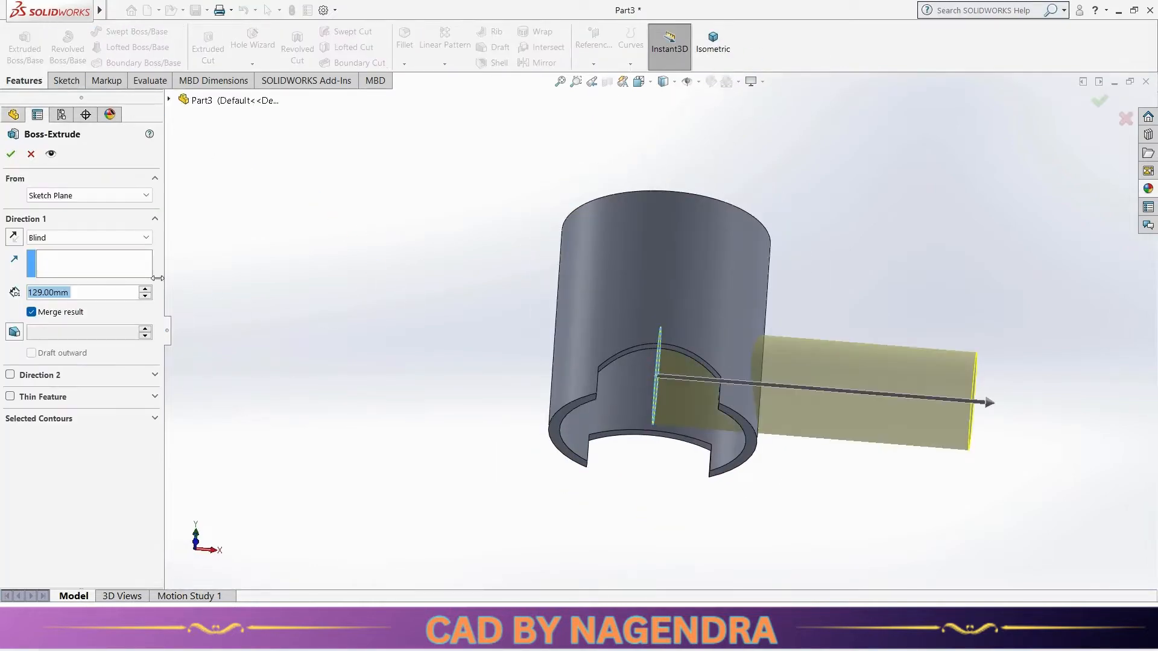
click(93, 237)
click(69, 273)
middle_drag(664, 491, 644, 327)
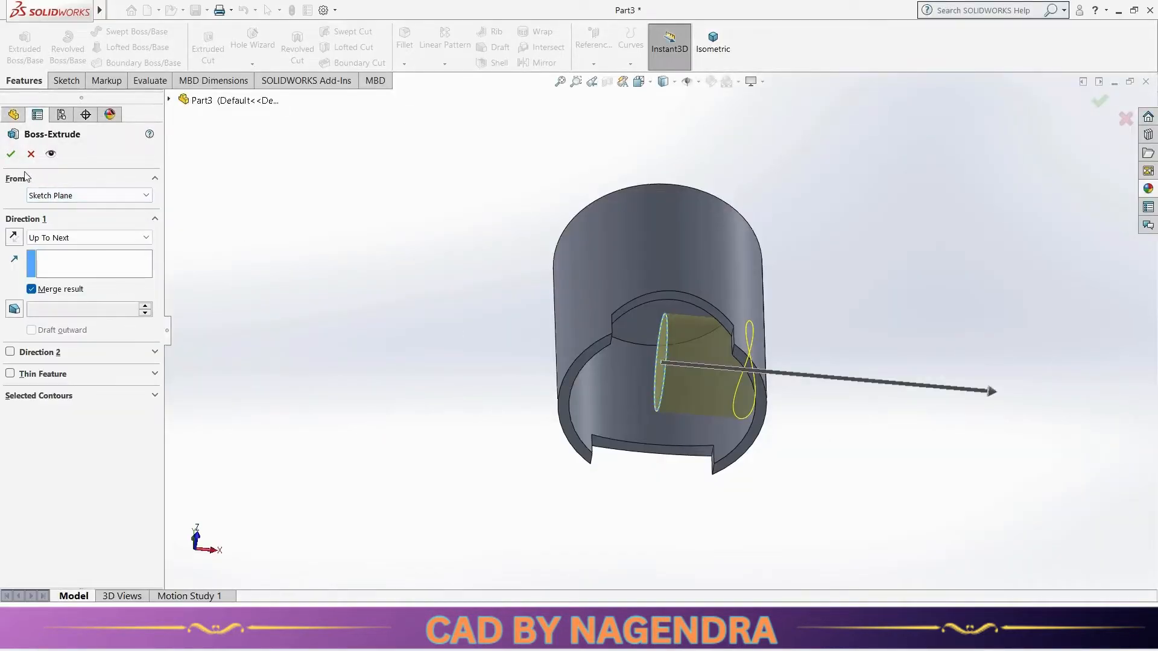
Step: Set the boss extrusion to start at an offset of 19 mm from the sketch plane
click(55, 200)
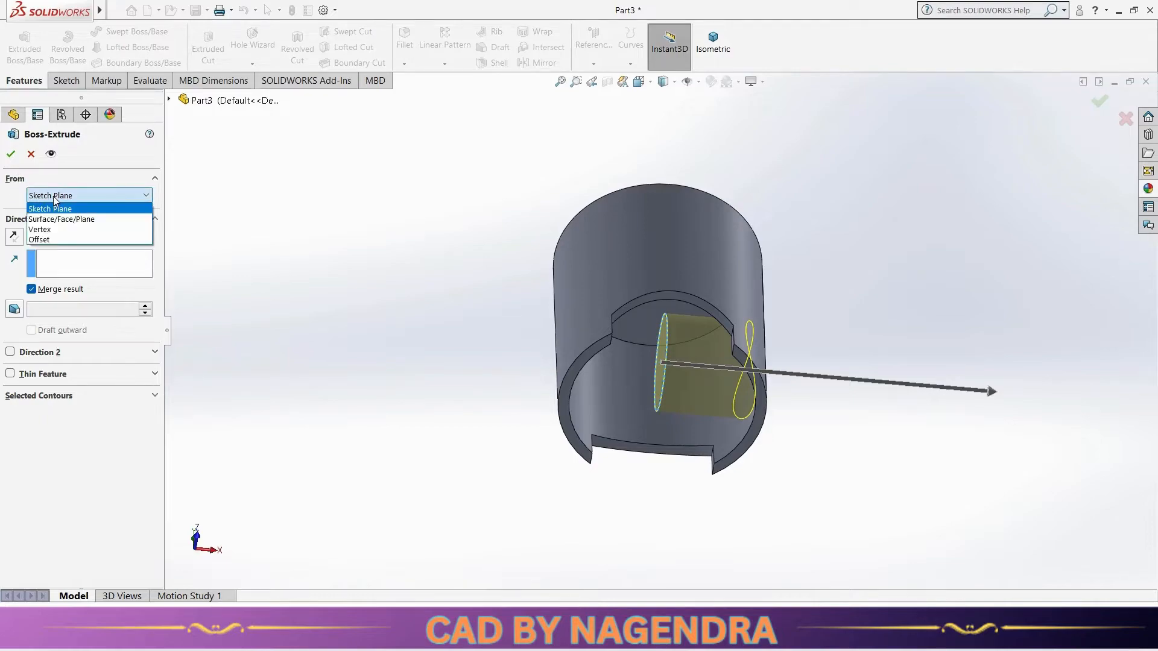
click(69, 240)
double_click(86, 219)
text(19)
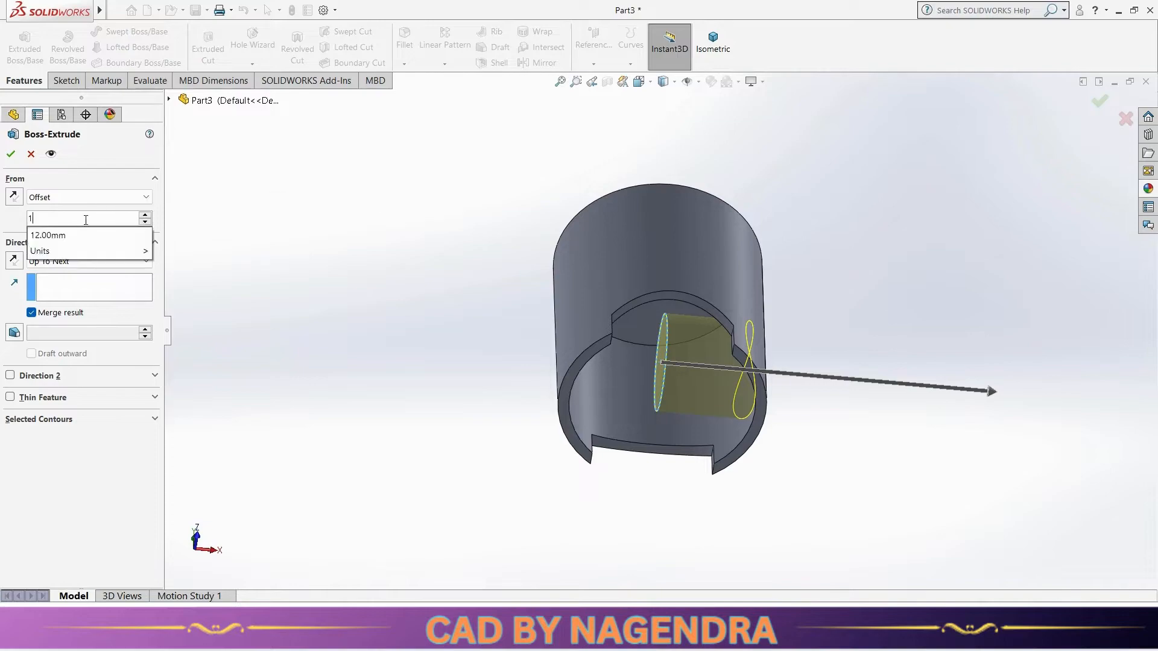
key(Return)
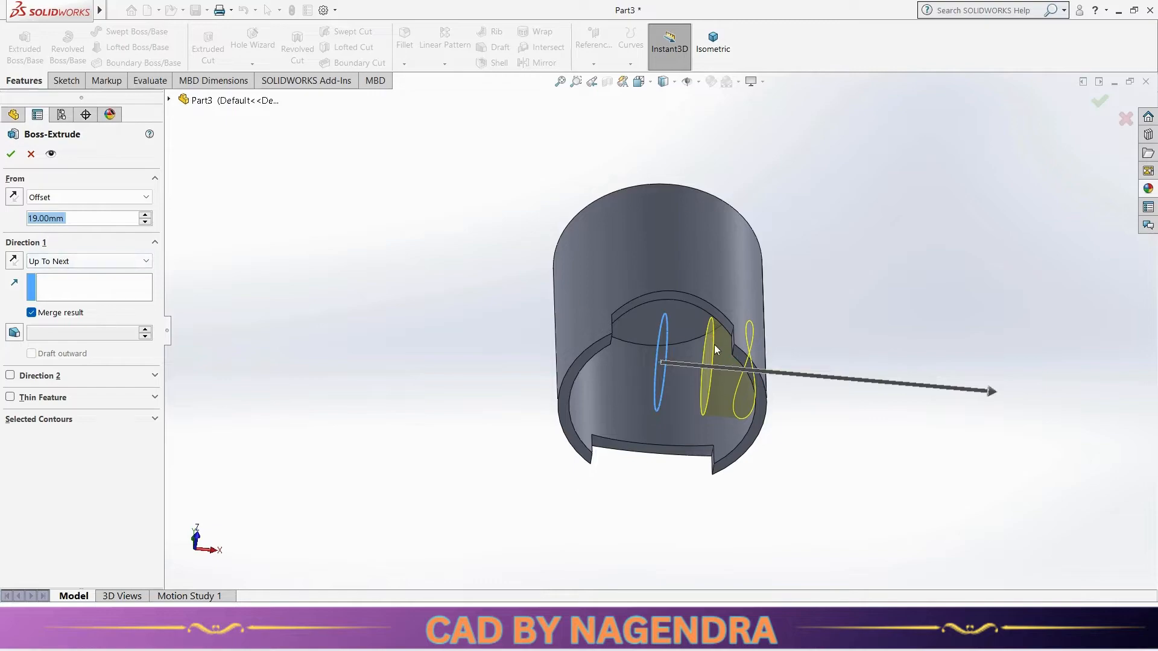
Step: Confirm the offset boss extrusion and mirror it about the Right Plane
click(11, 154)
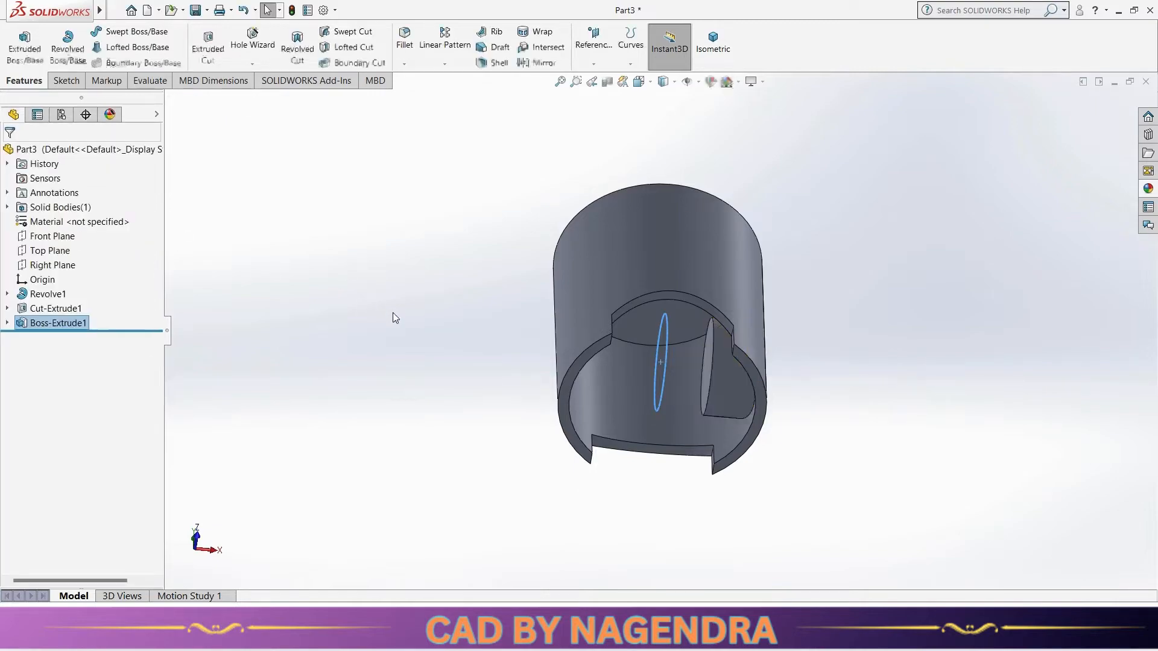
click(61, 323)
click(540, 63)
click(169, 101)
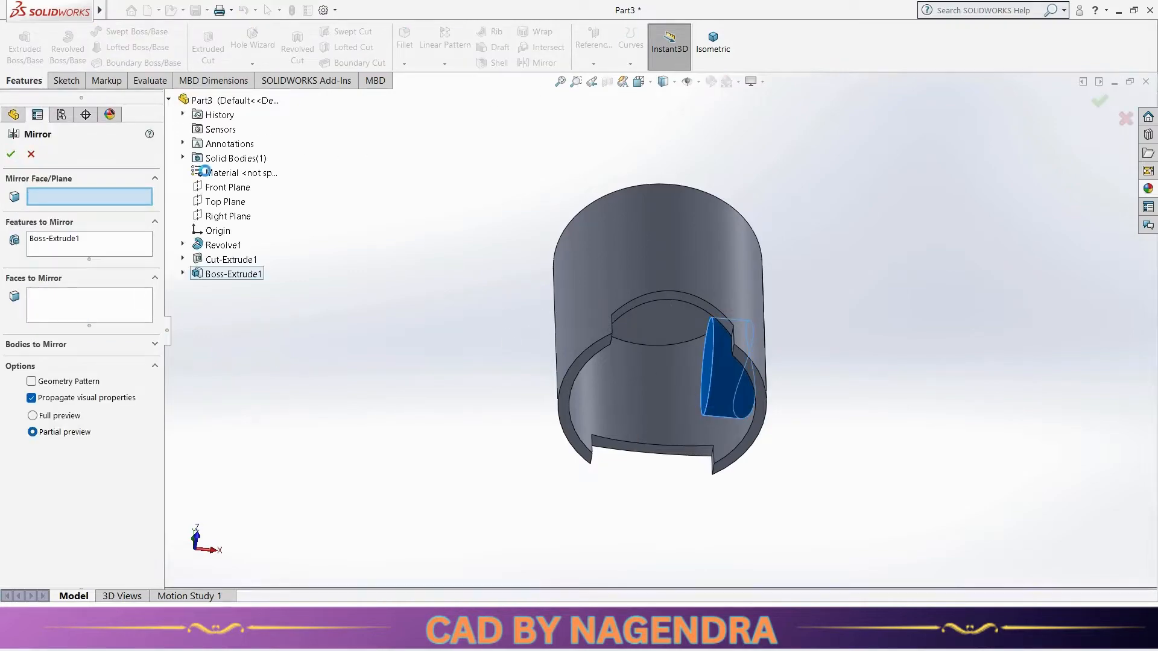
click(228, 216)
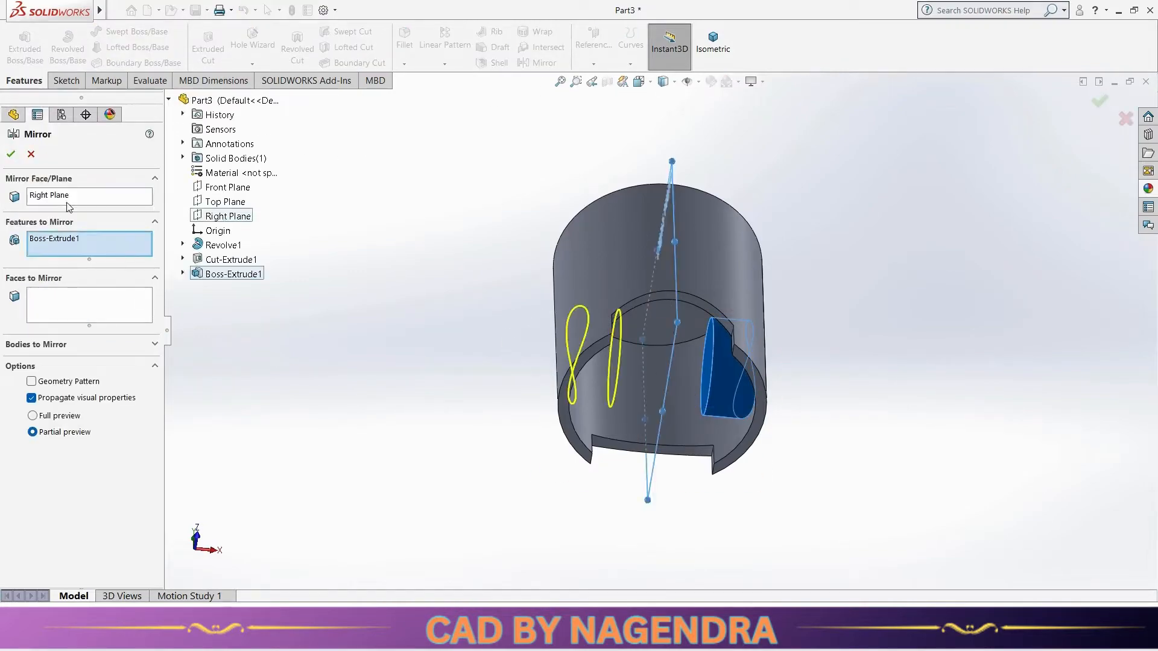
click(11, 154)
middle_drag(444, 339, 589, 191)
Step: Sketch a small rectangle about 5.4 mm tall on the Front Plane, just inside the cylinder's right outer edge near the crown
click(713, 45)
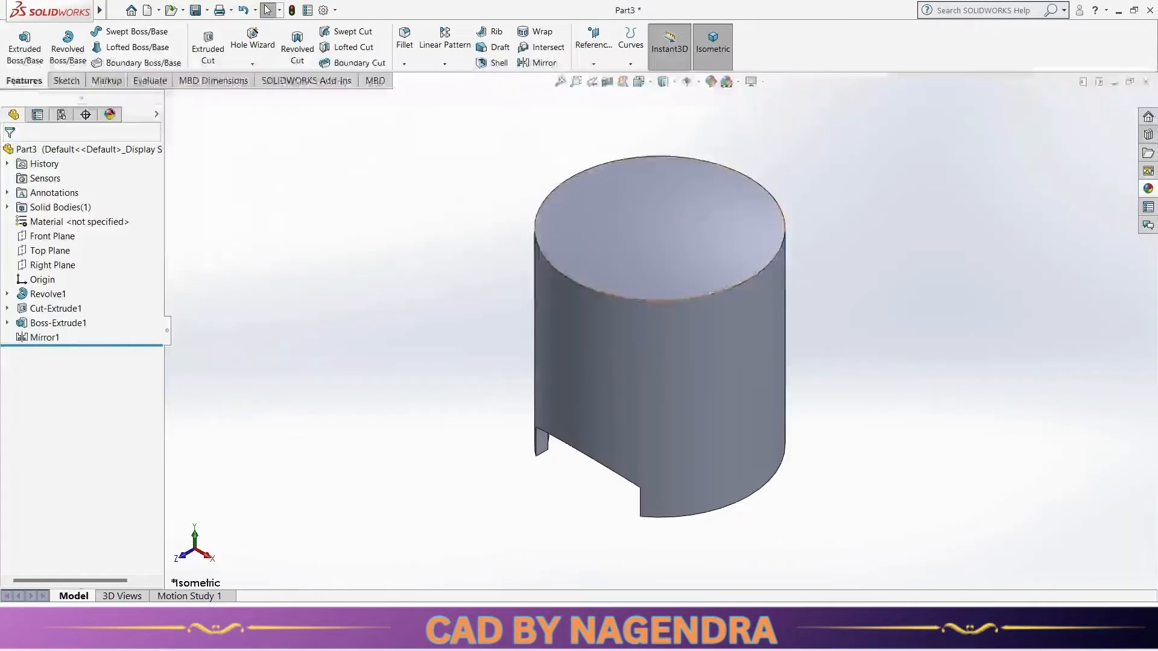
click(65, 239)
click(74, 221)
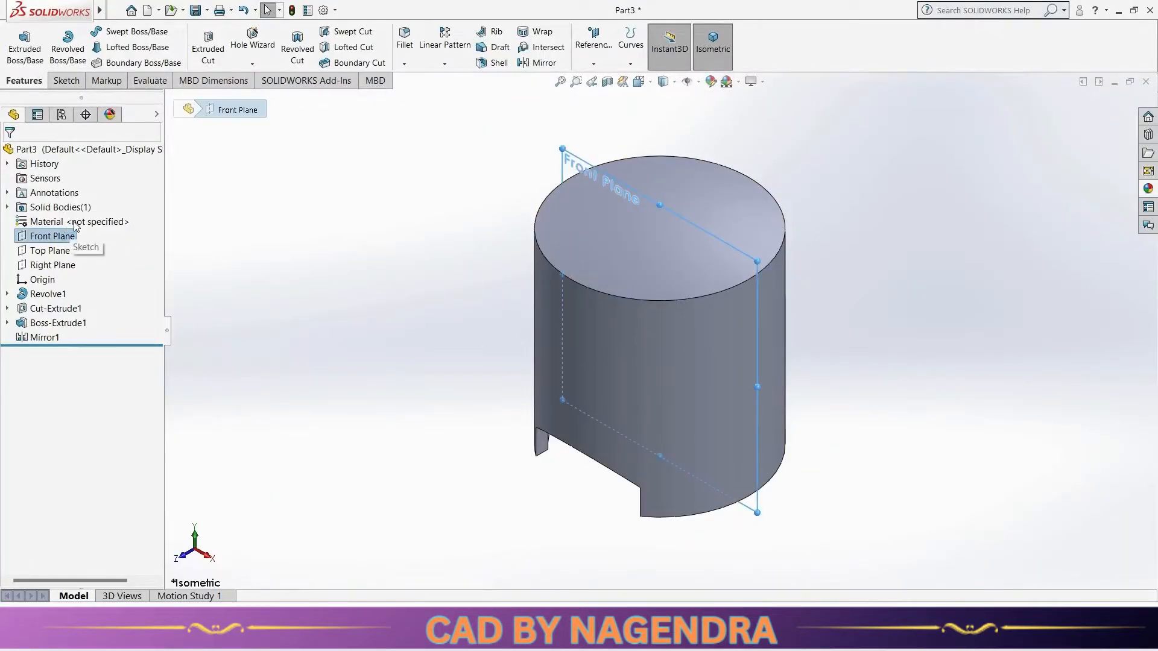
click(811, 45)
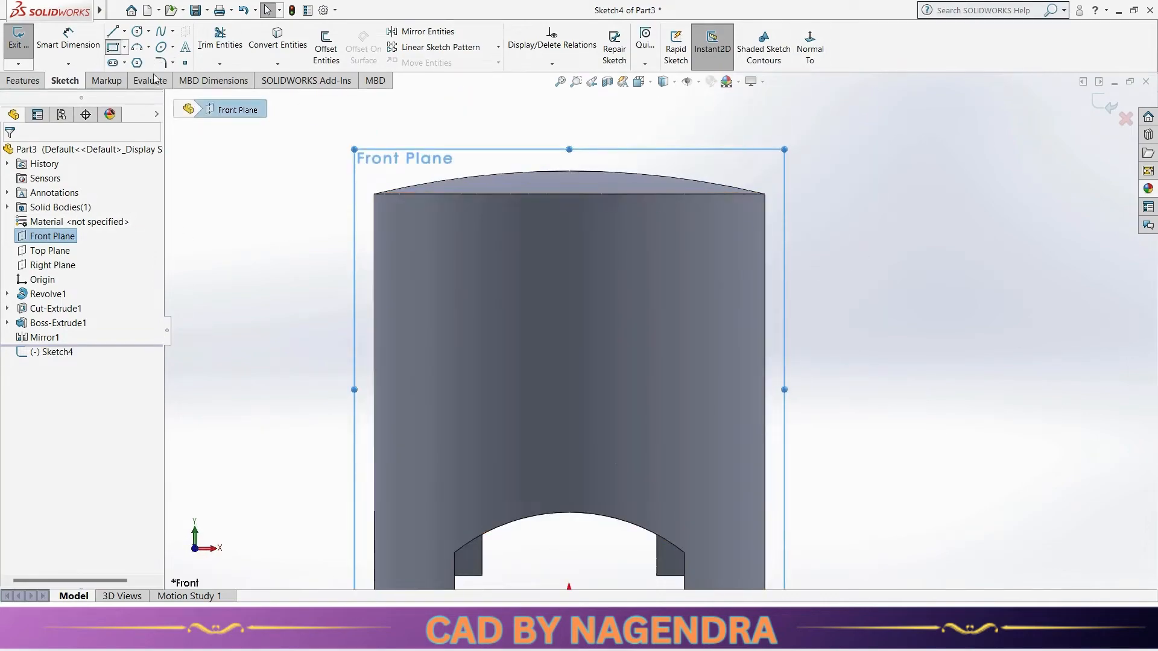
click(113, 47)
drag(738, 231, 757, 255)
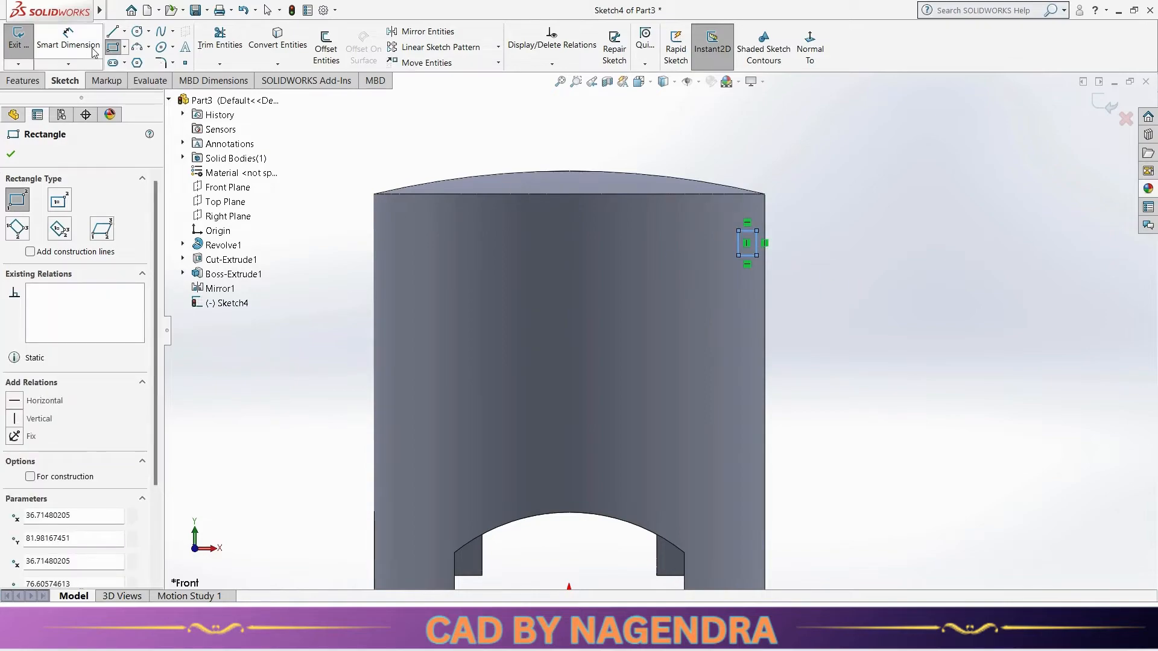
key(Escape)
Step: Make the rectangle's outer vertical edge coincident with the silhouette vertex at the cylinder's upper right corner
click(552, 64)
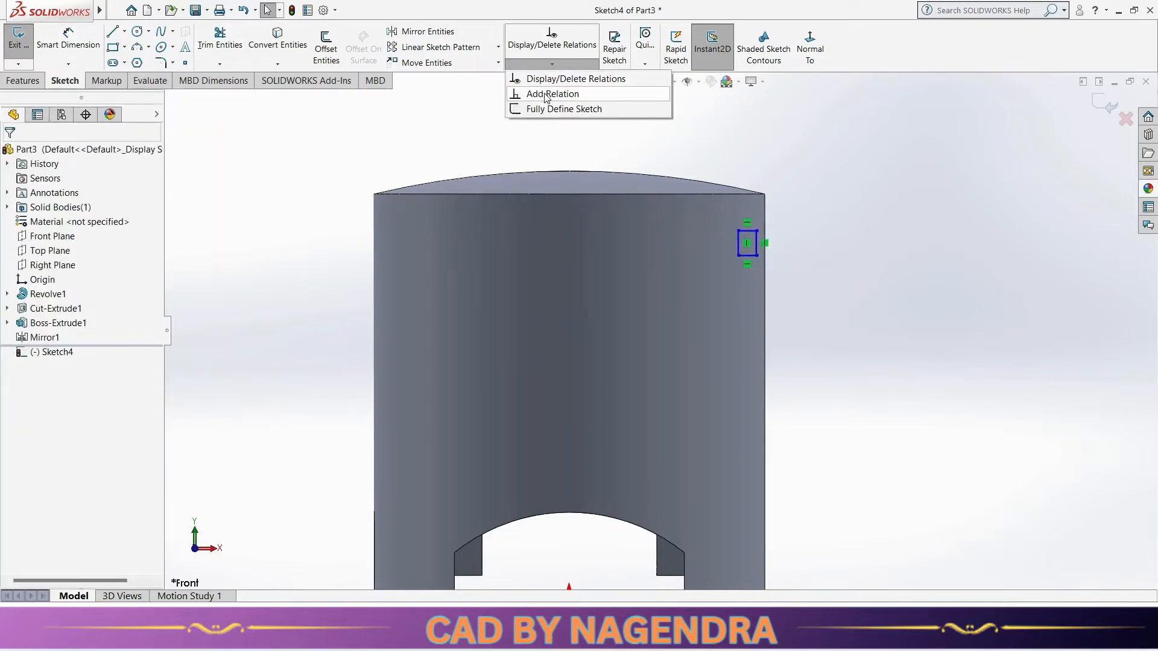
click(543, 94)
click(757, 241)
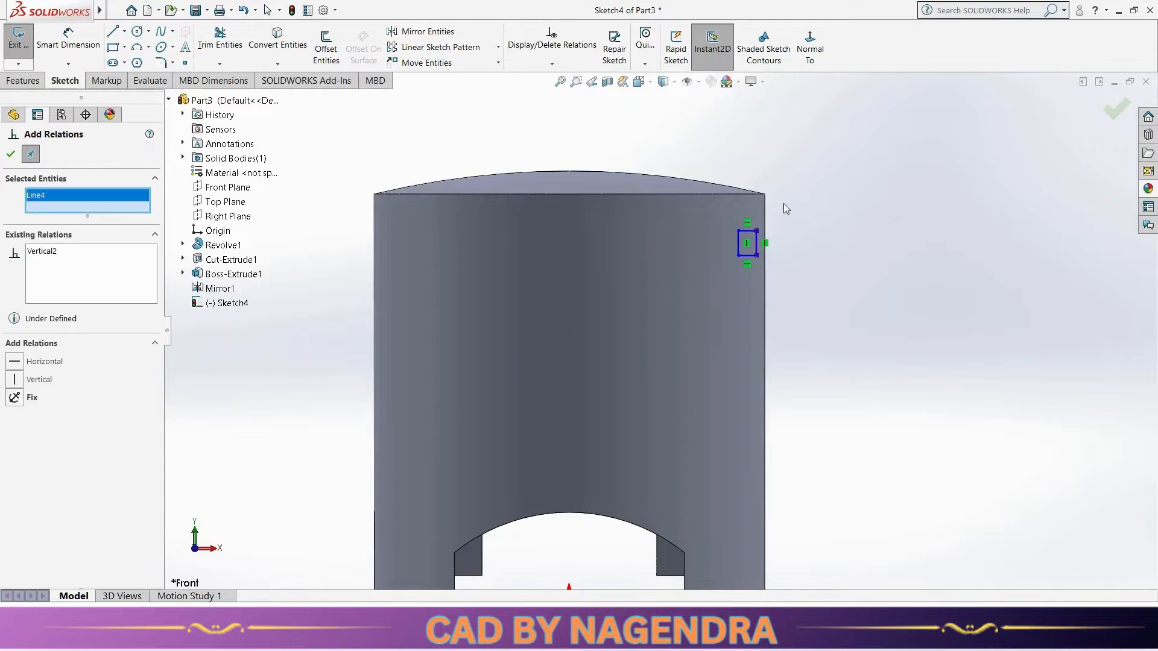
click(765, 194)
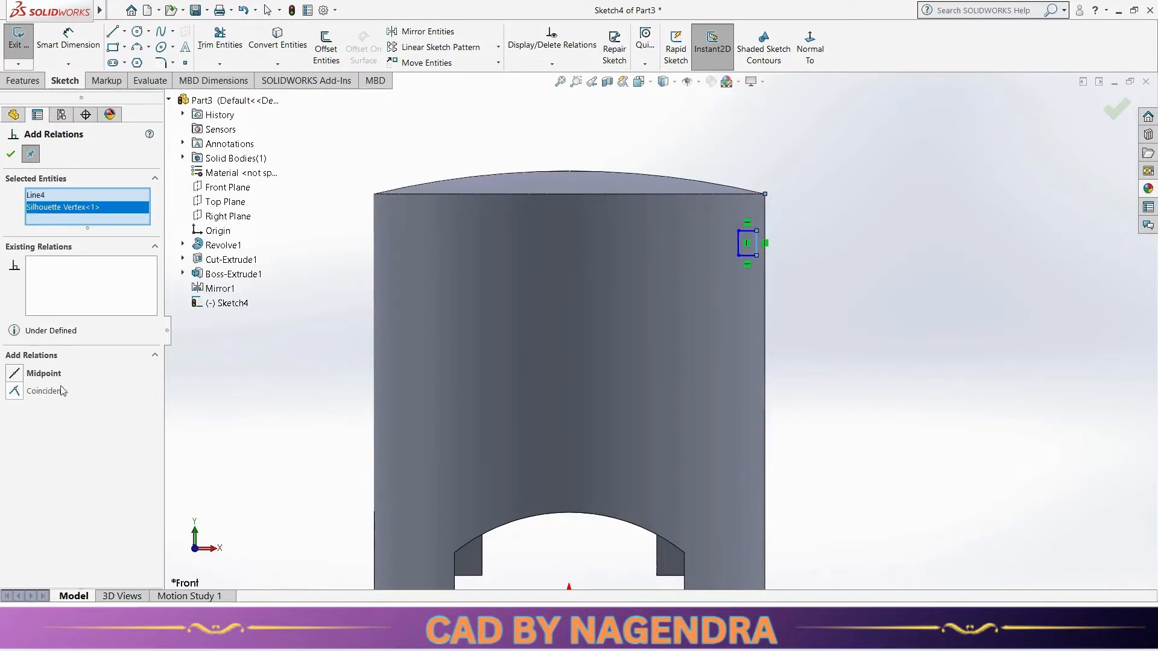
click(44, 390)
click(11, 154)
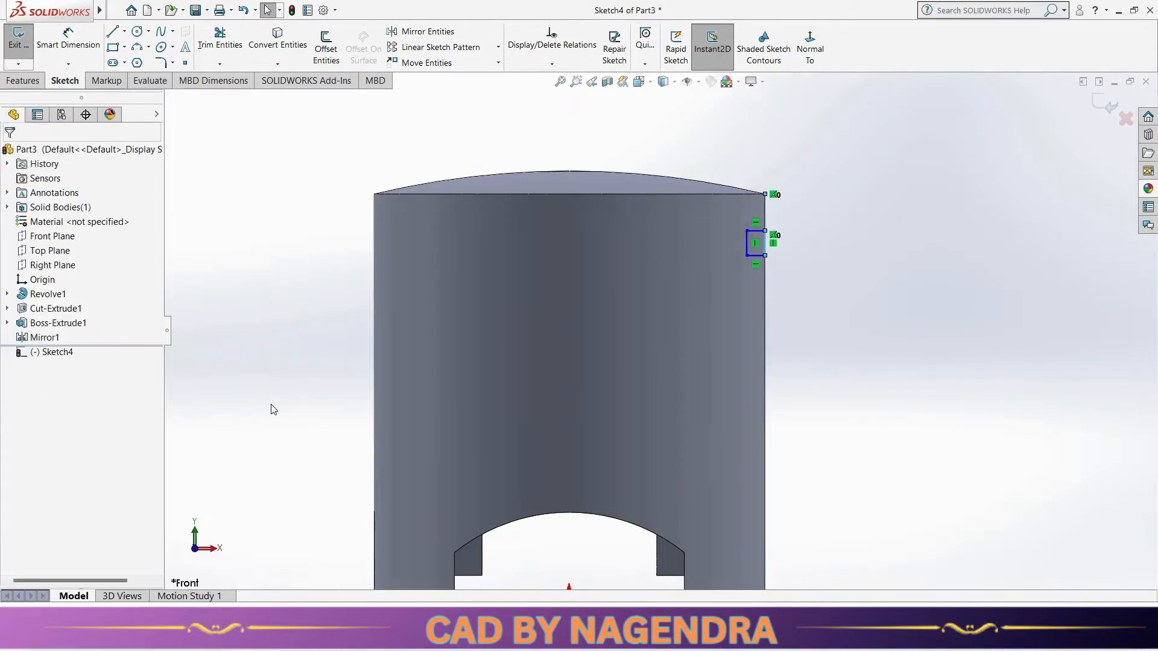
Step: Dimension the rectangle's outer vertical edge to 4.3 mm
click(68, 40)
scroll(921, 256, down, 1)
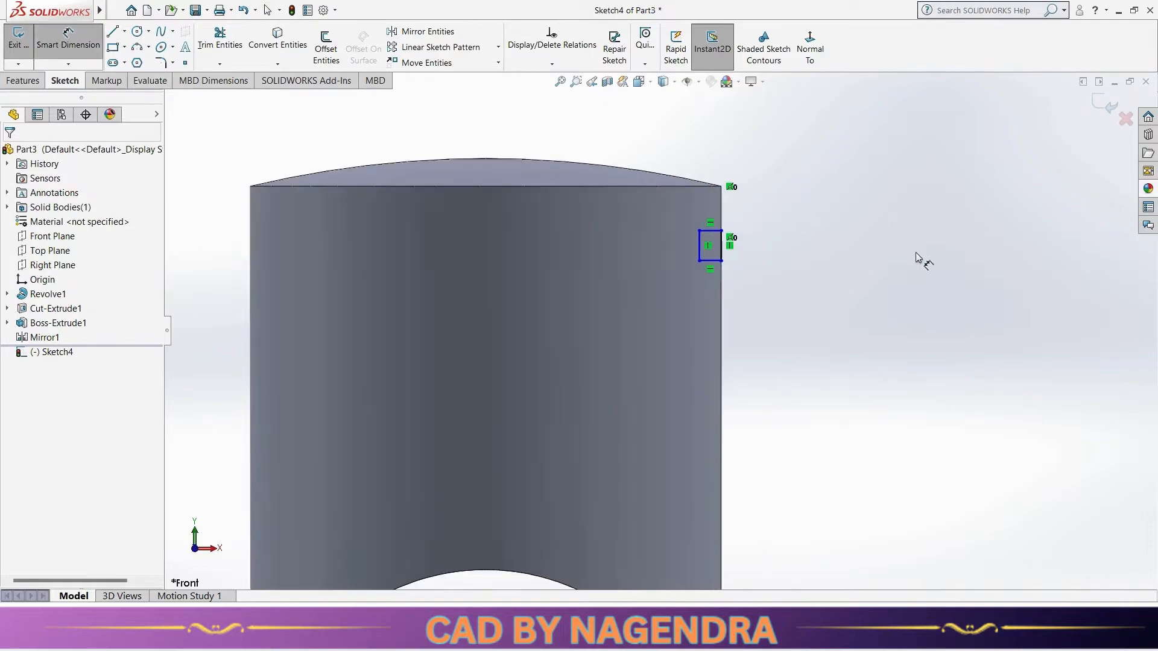
click(721, 258)
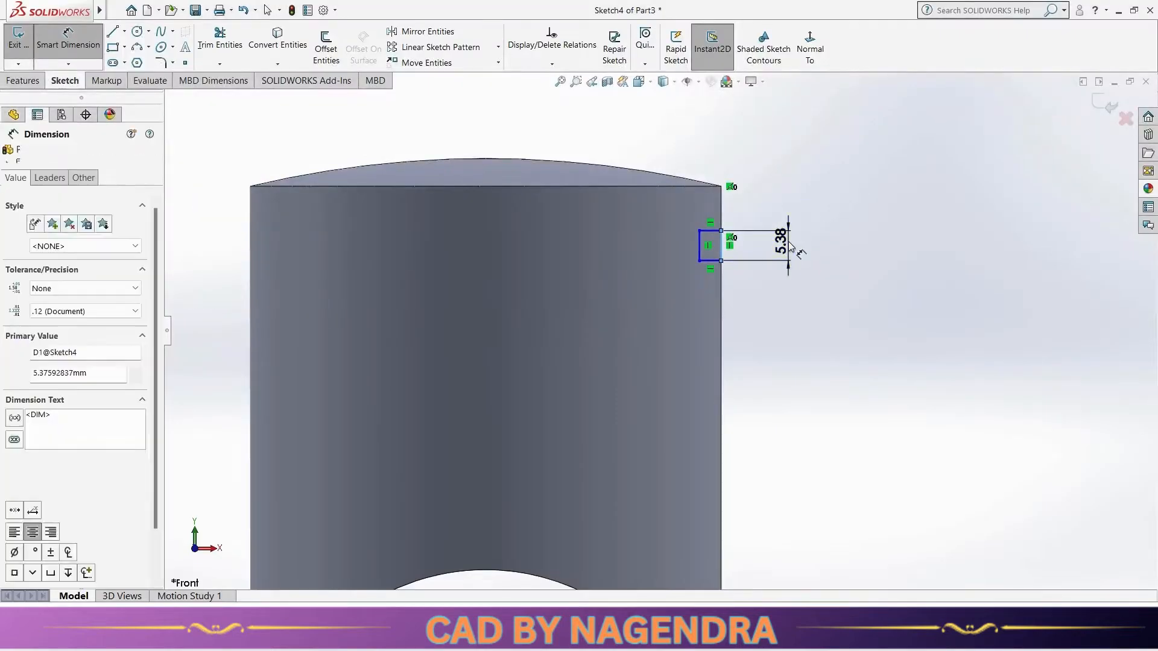
click(788, 242)
key(Return)
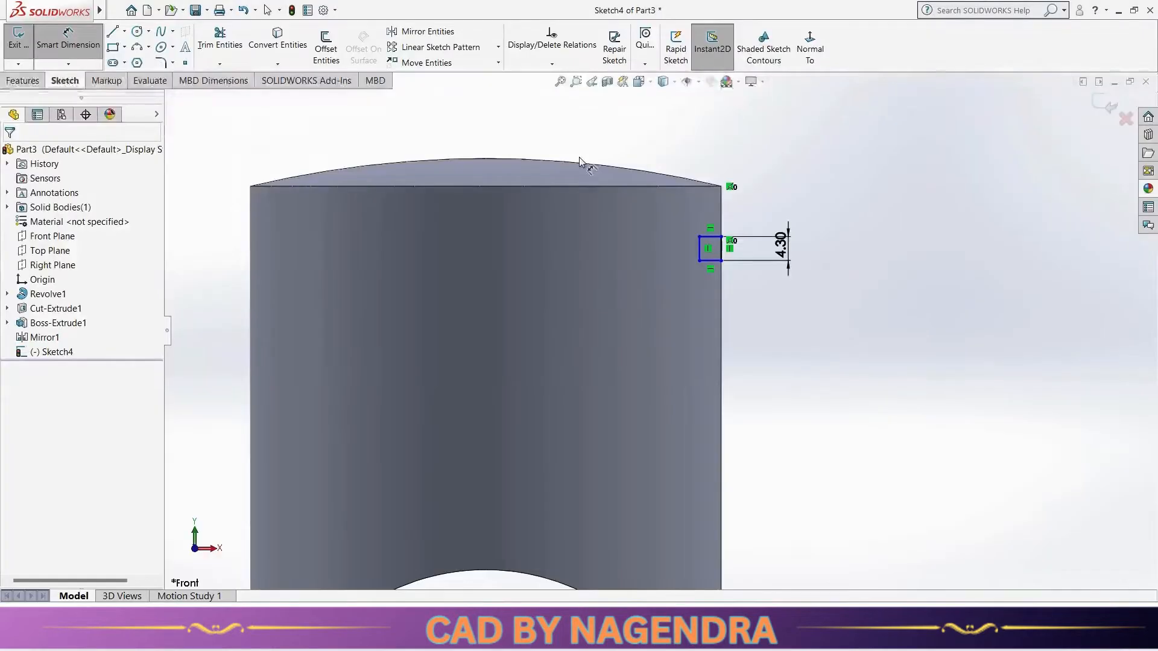
Step: Dimension the rectangle's lower edge 11.6 mm below the cylinder's upper corner
click(720, 187)
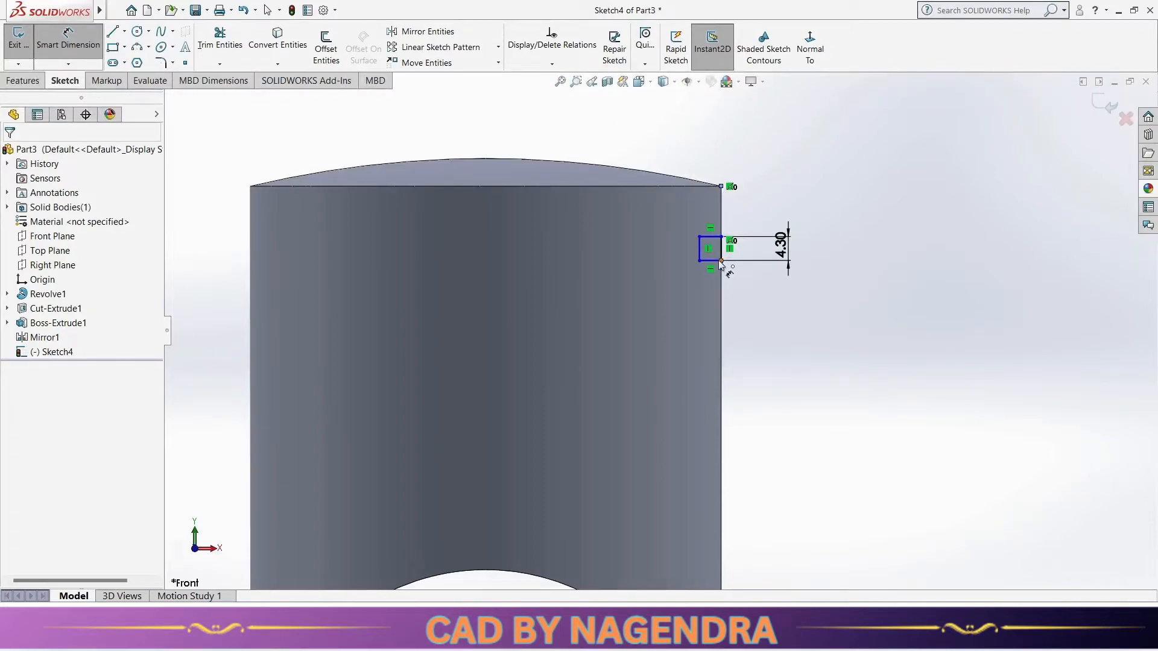
click(711, 261)
click(843, 242)
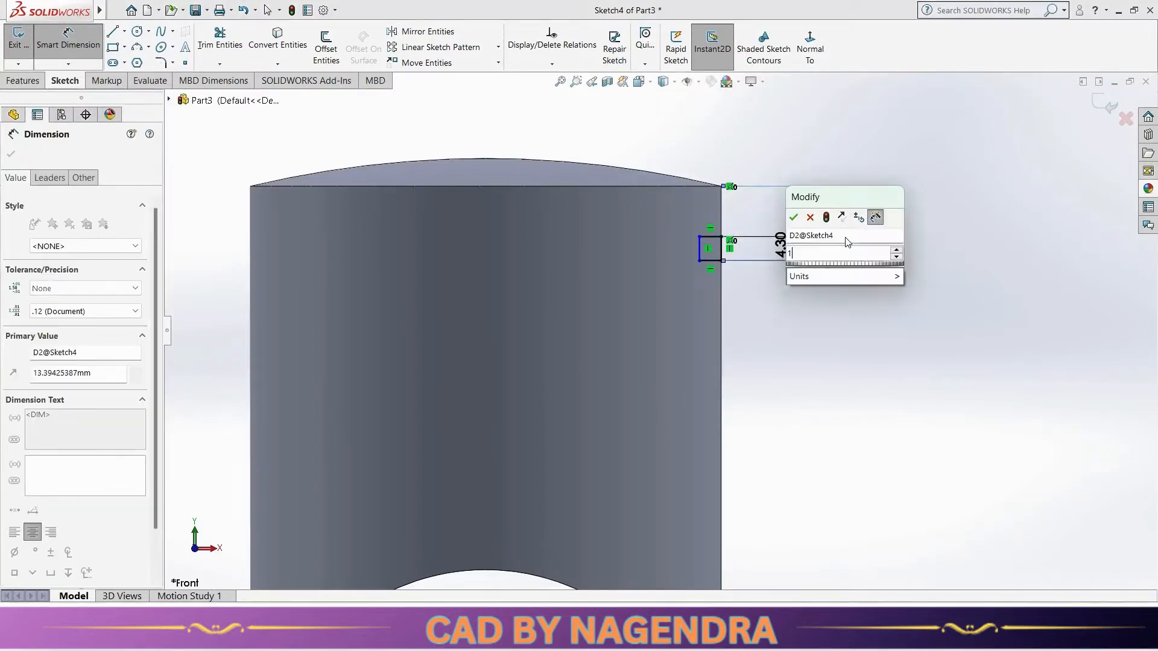
key(Return)
click(852, 296)
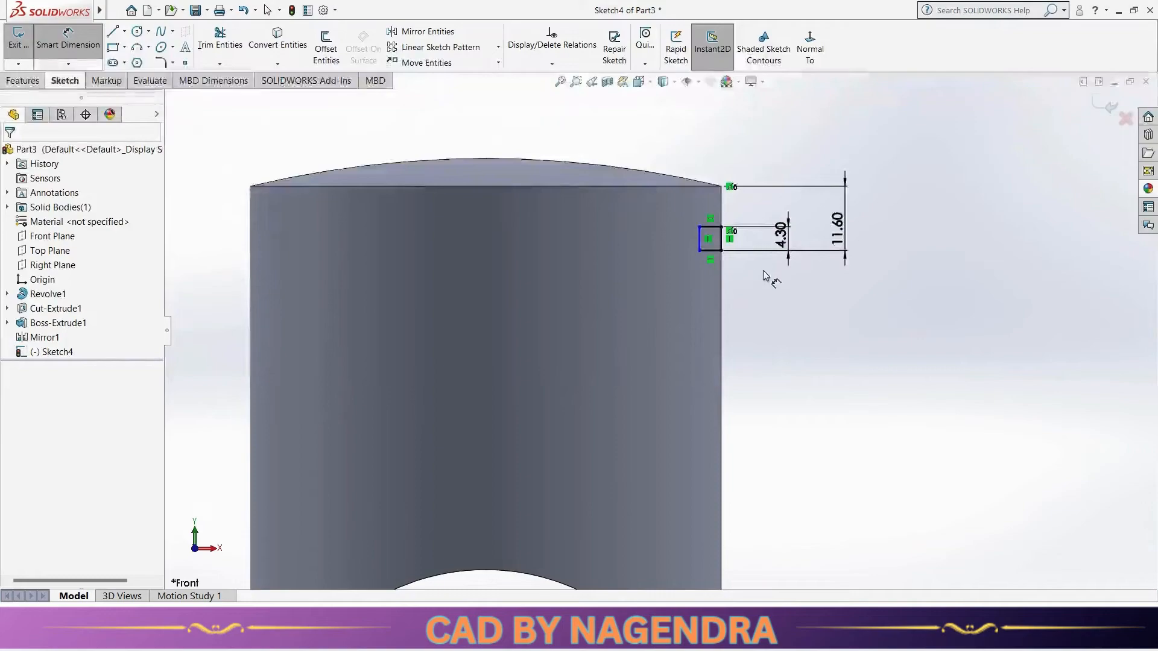
Step: Dimension the rectangle's inner edge at 79/2 mm from the origin and finish the sketch
scroll(766, 273, up, 2)
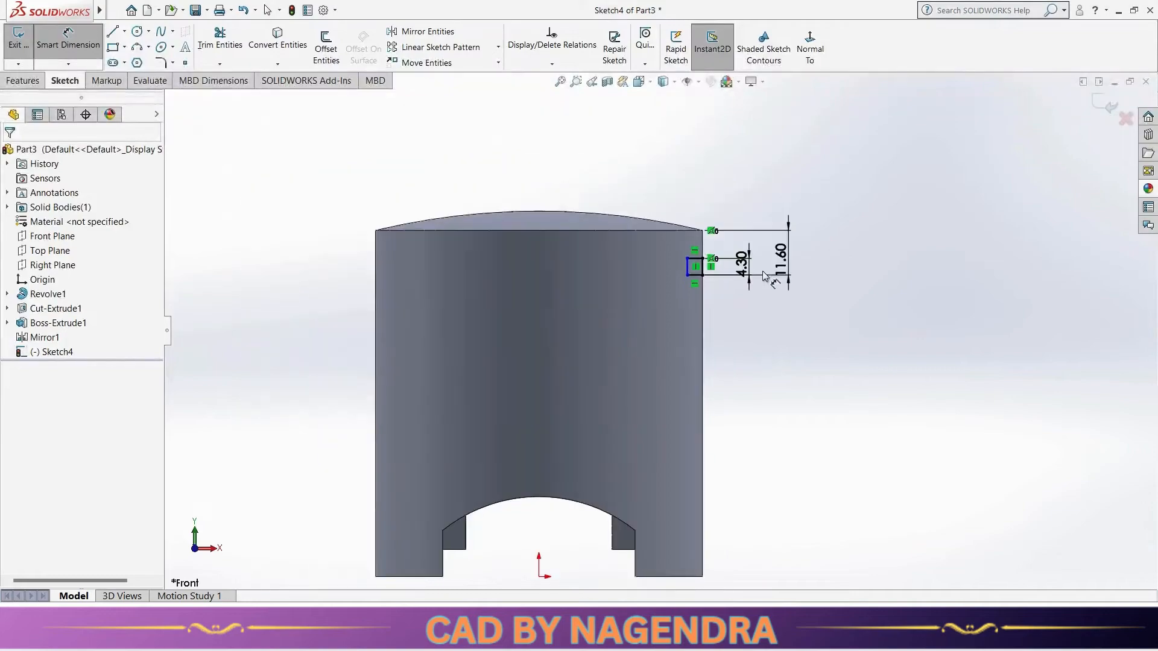
click(539, 578)
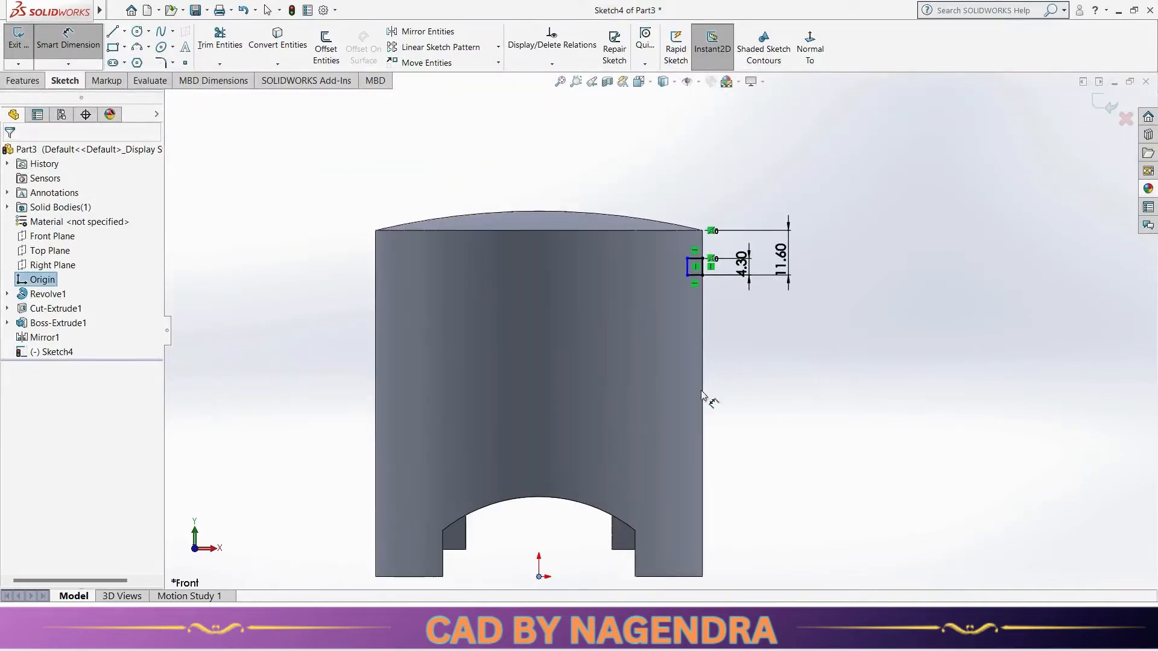
click(689, 272)
click(600, 169)
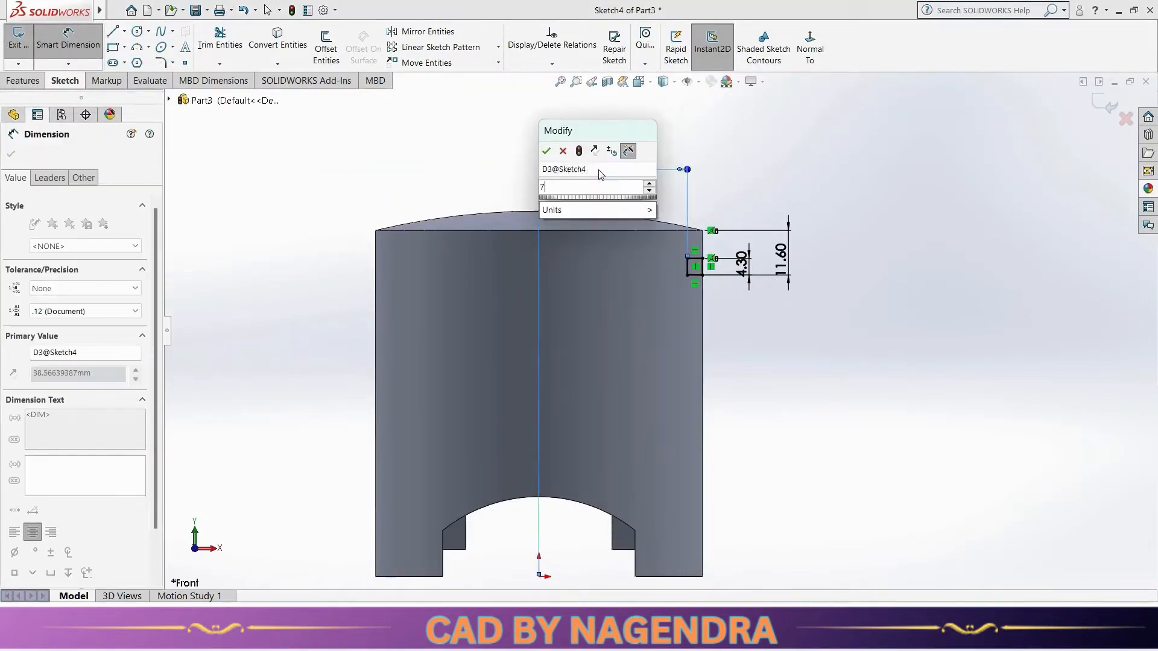
text(79/2)
key(Return)
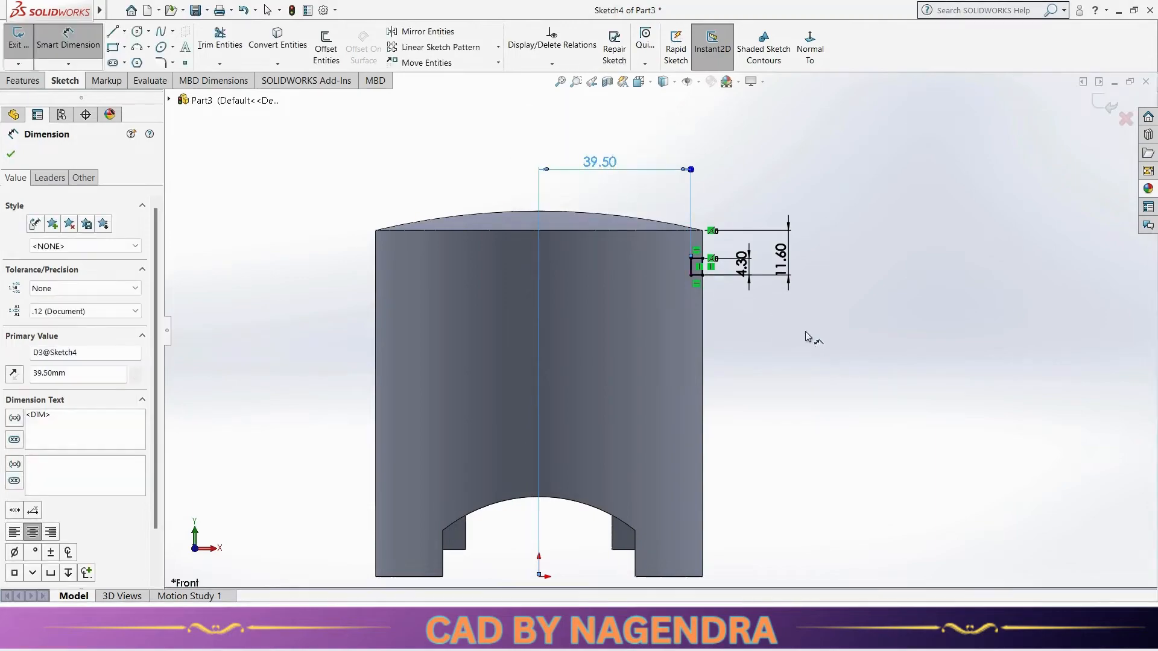
click(784, 338)
click(1109, 106)
Step: Show the temporary axes and revolve-cut the rectangle 360 degrees about the cylinder's central axis
key(ctrl+7)
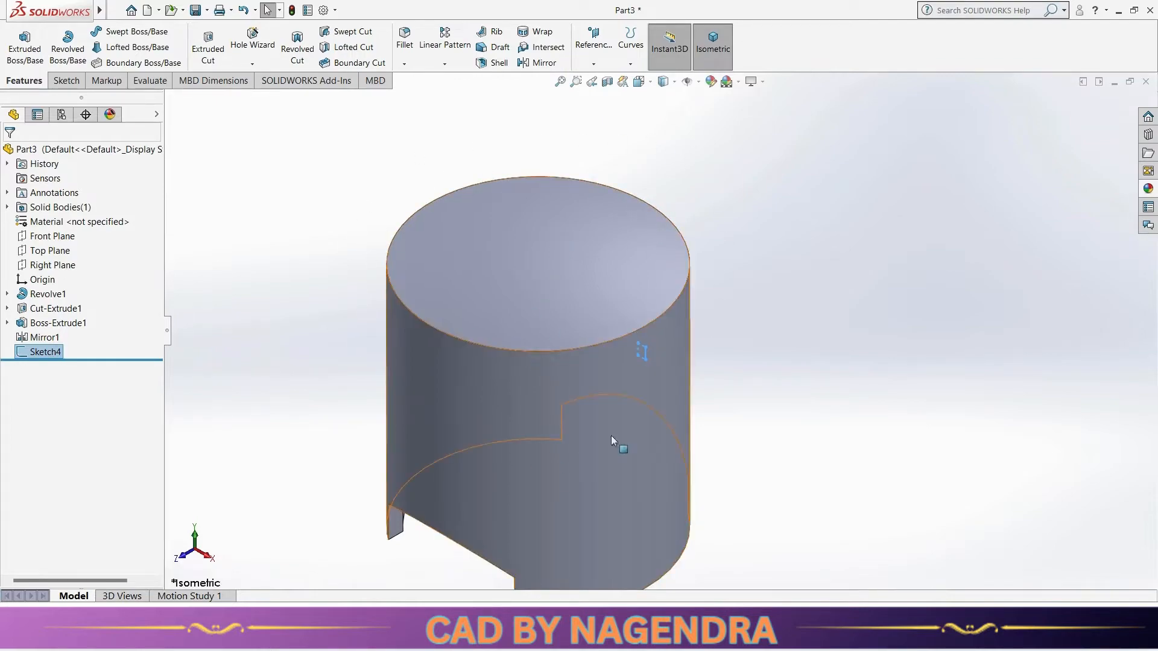
click(699, 82)
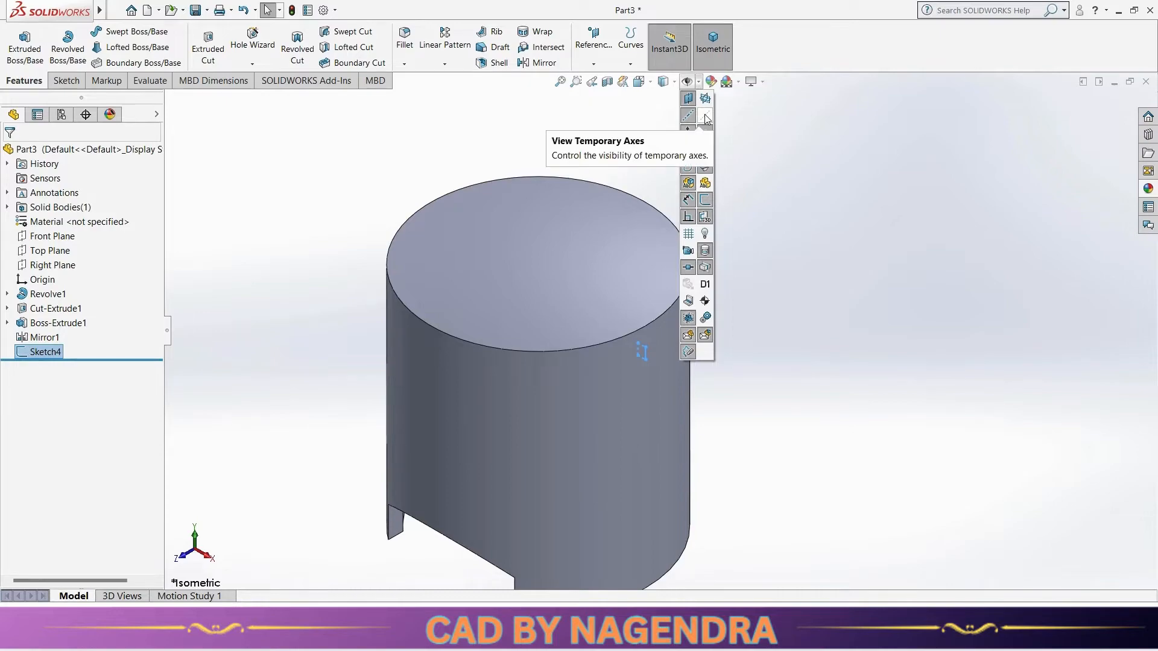
click(705, 117)
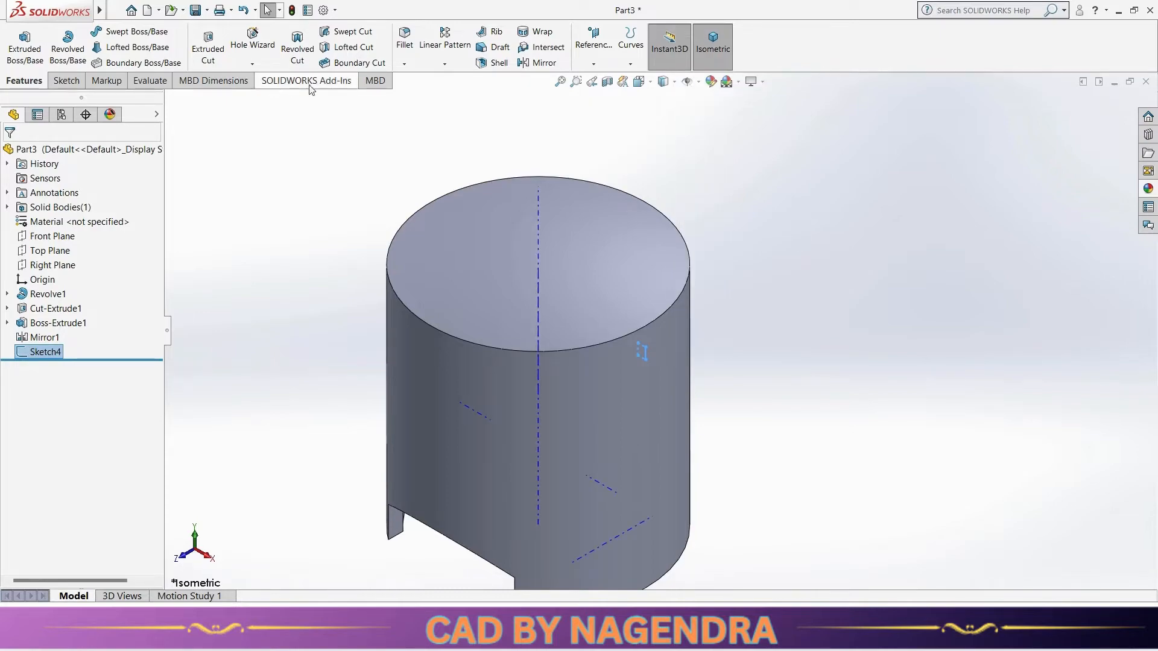
click(302, 58)
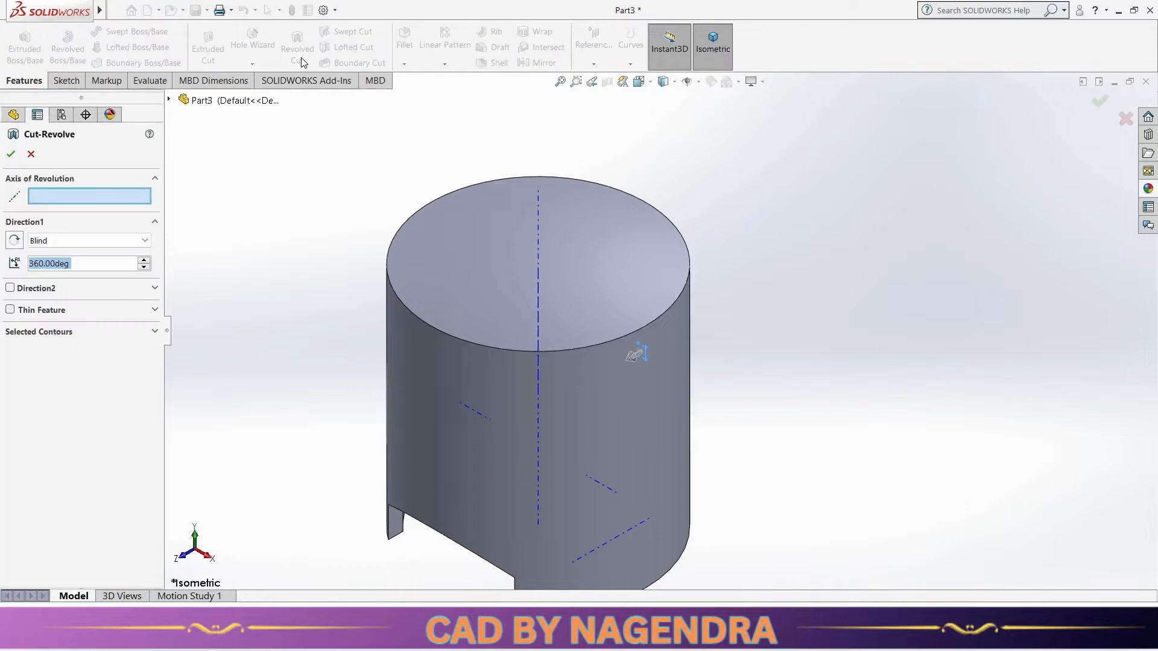
click(538, 257)
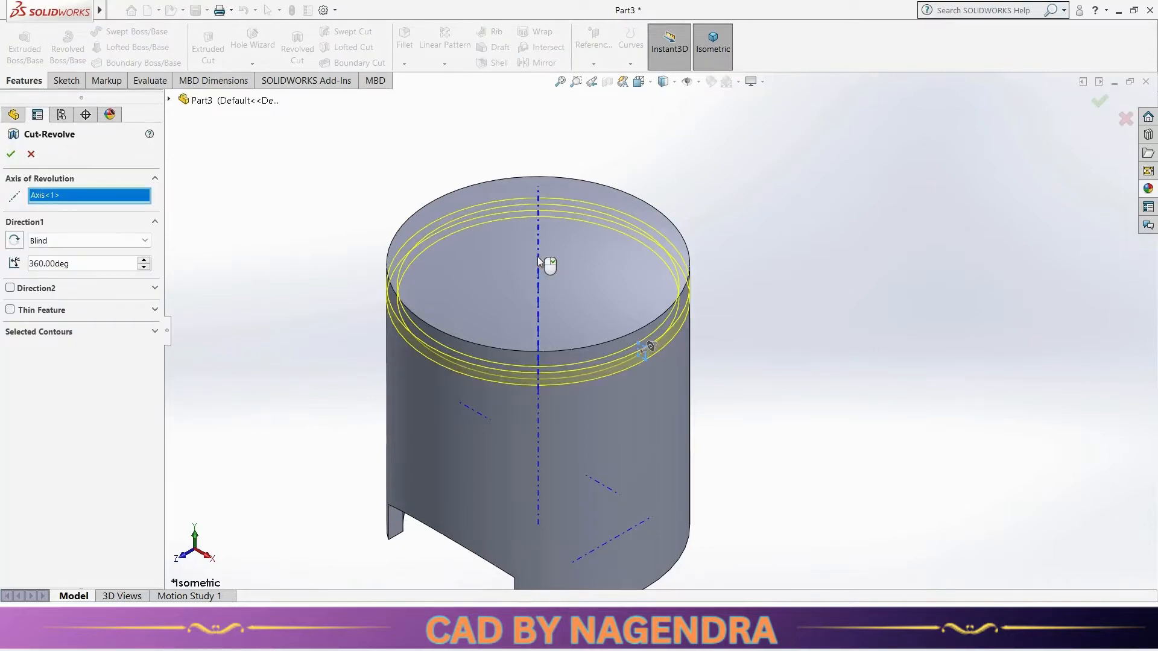
click(11, 154)
Step: Linearly pattern the ring groove cut down the cylinder using its outer face as direction, with 3 instances spaced 4.3+7.3 mm apart
middle_drag(780, 331, 711, 286)
key(ctrl+1)
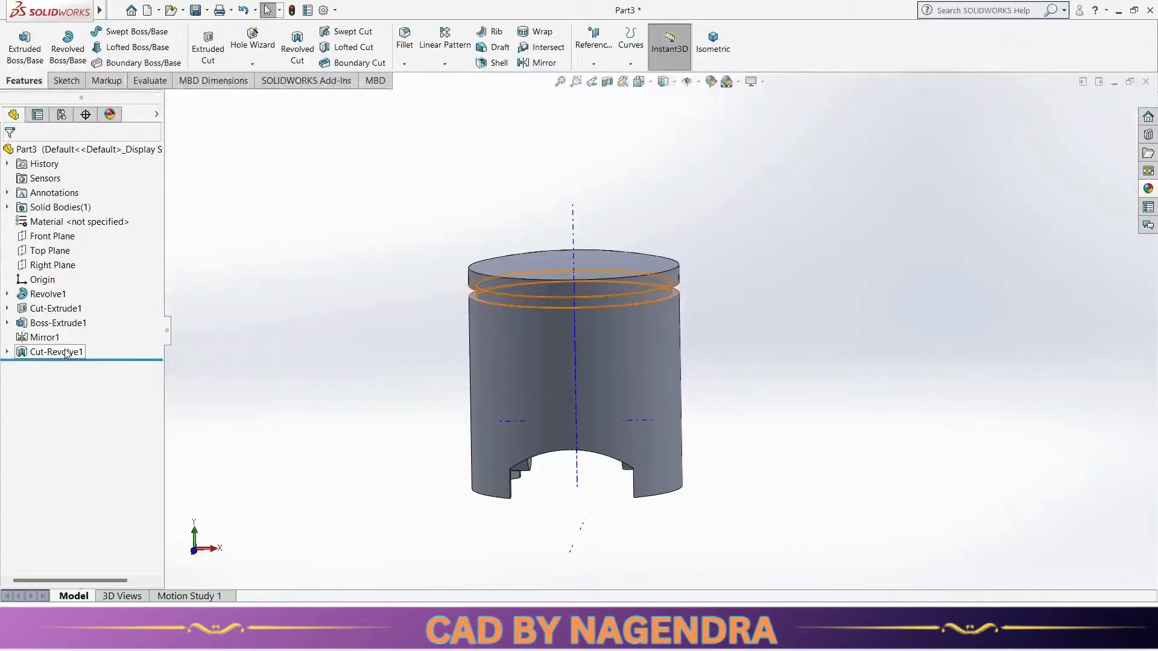
click(56, 351)
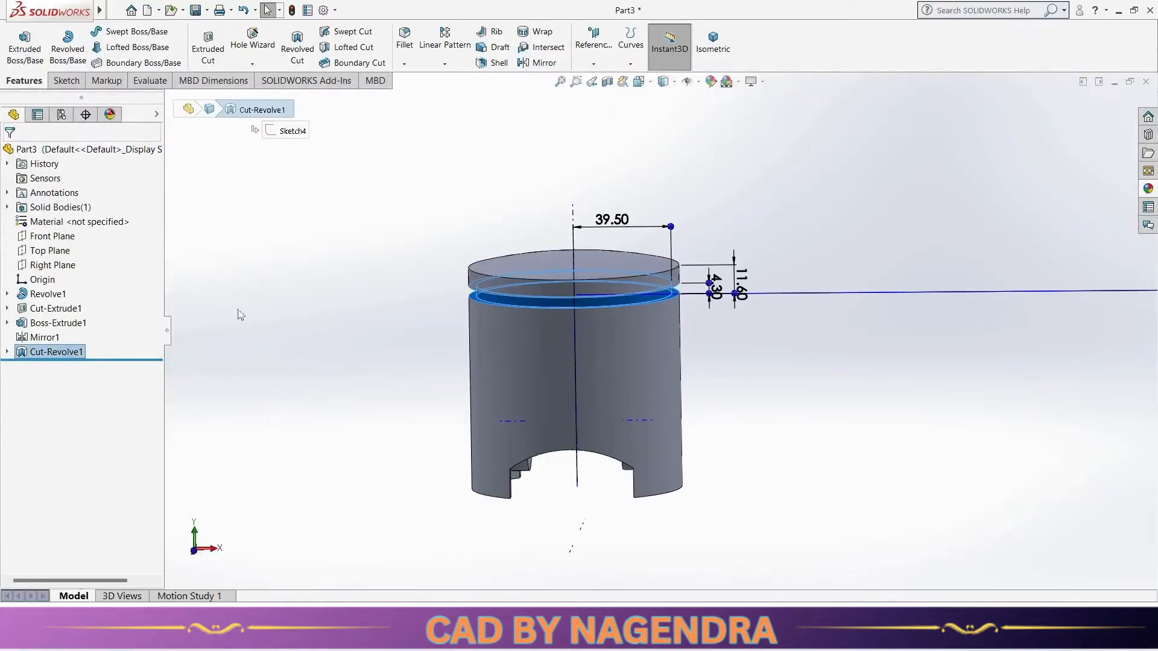
click(445, 45)
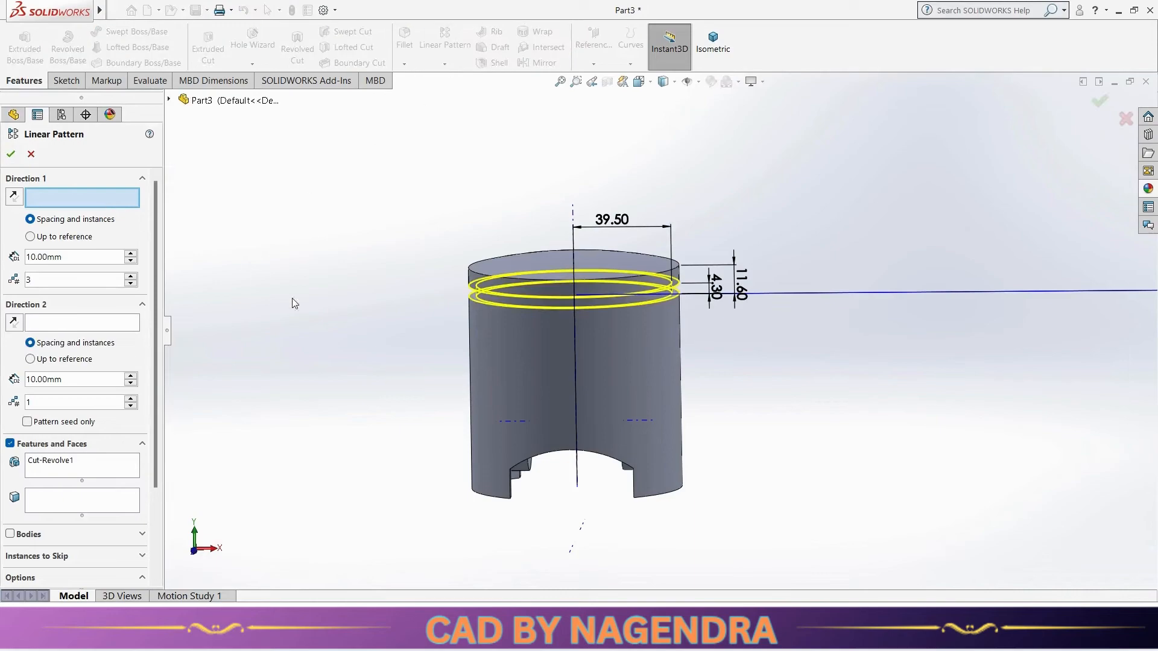
click(504, 372)
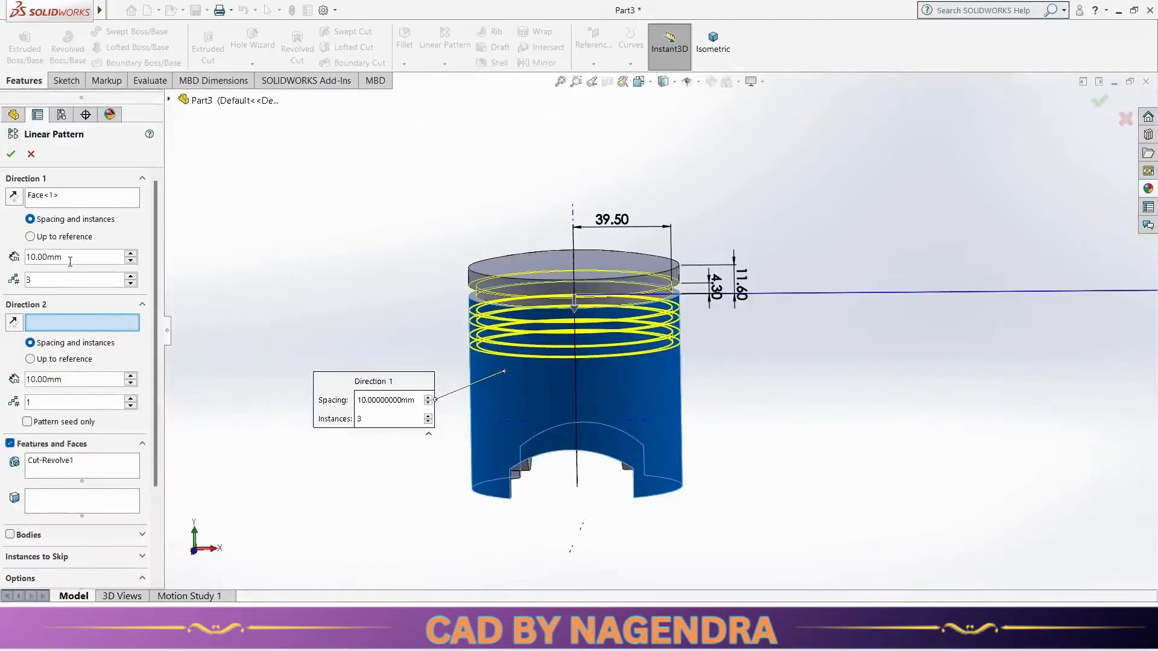
click(74, 257)
text(4.3+)
text(7.3)
key(Return)
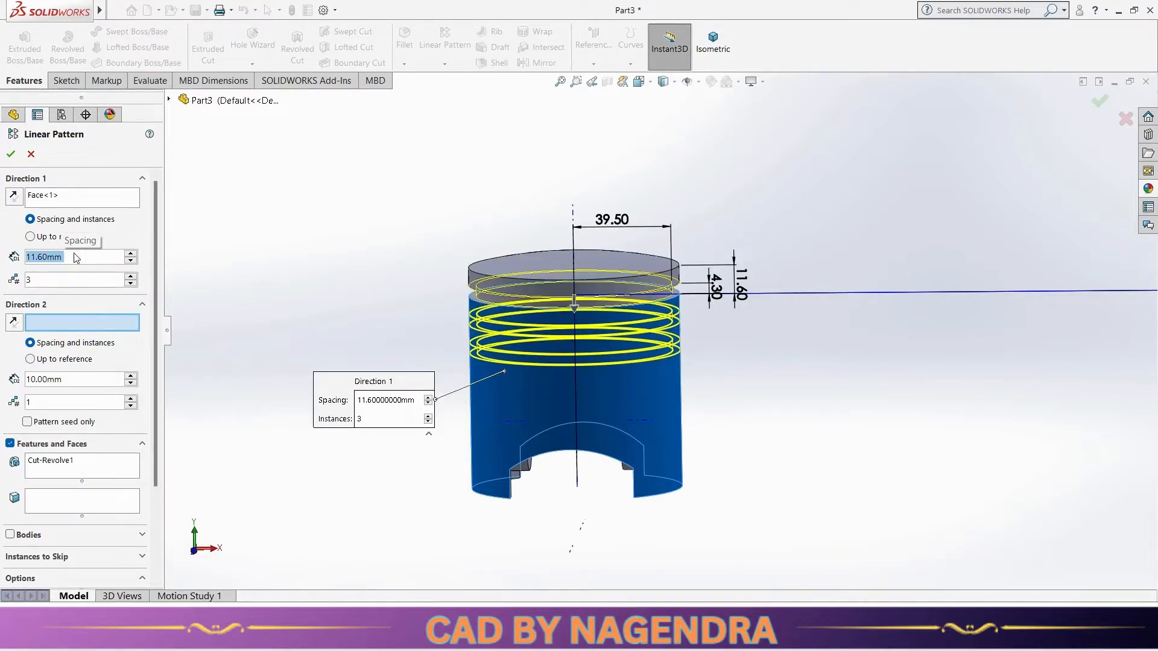
click(10, 154)
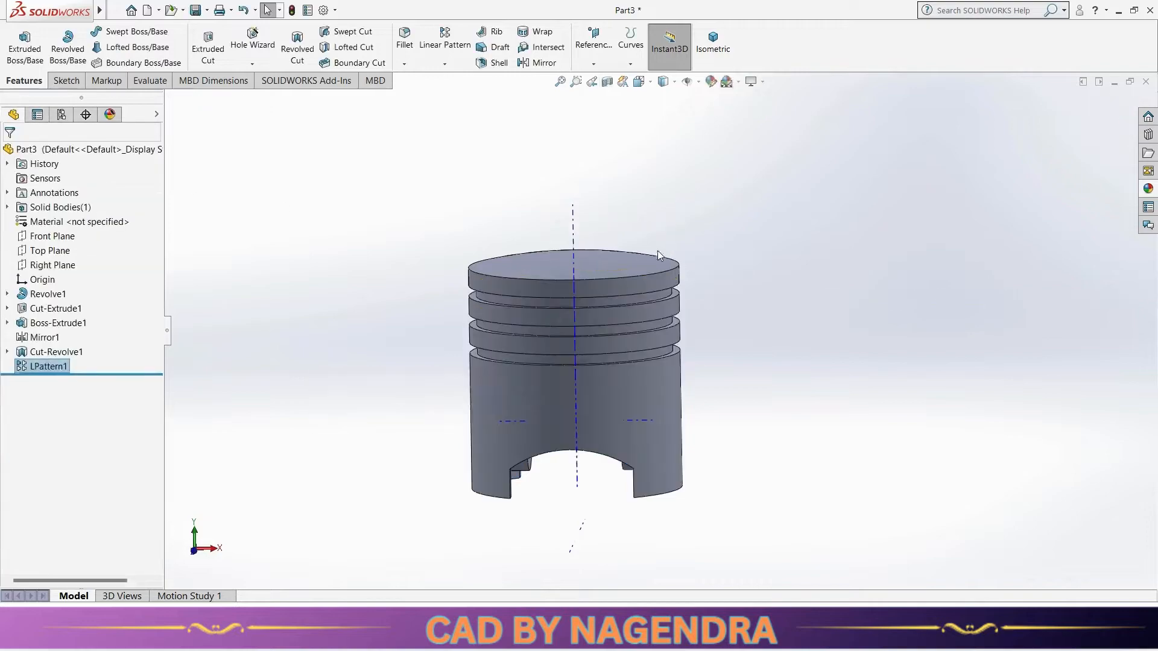
Step: Start a Hole Wizard simple legacy hole with a 33.8 mm diameter and an Up To Next end condition
click(713, 42)
middle_drag(774, 367, 820, 362)
key(alt+Tab)
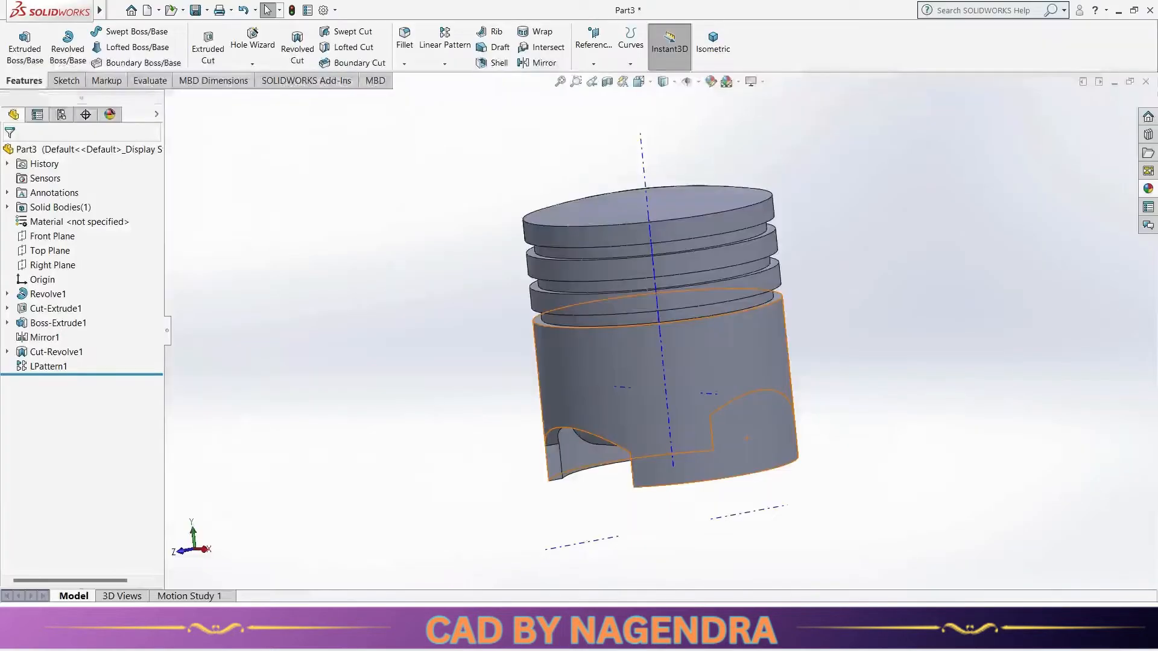
mouse_move(633, 413)
middle_down()
mouse_move(621, 390)
mouse_move(628, 406)
middle_up()
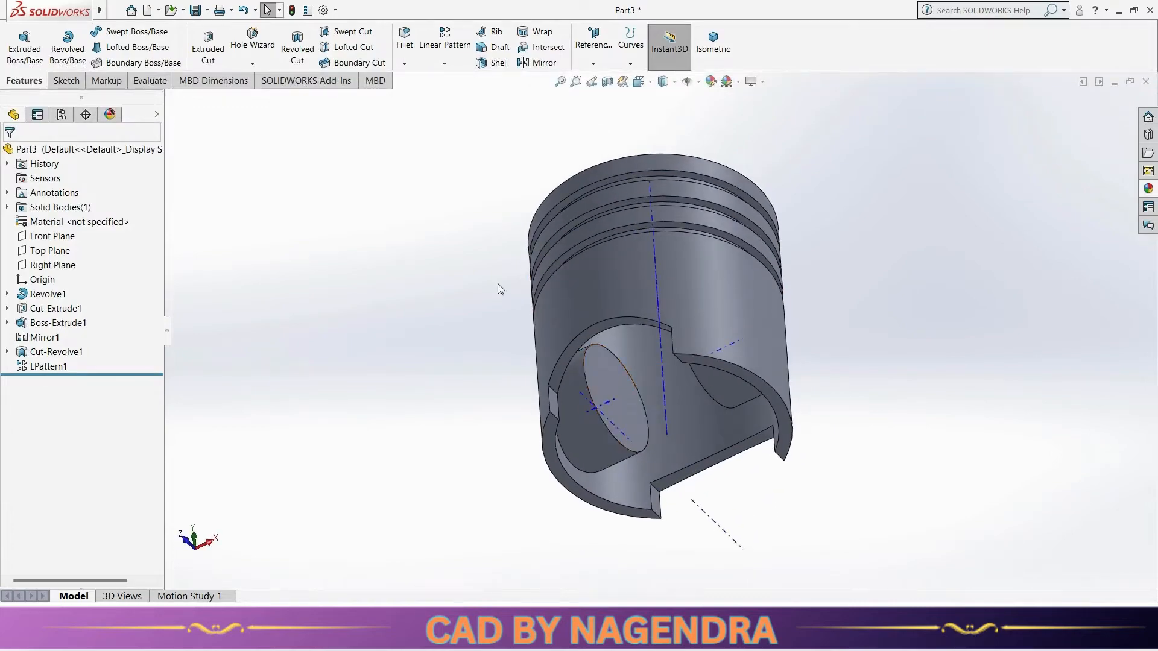
click(252, 39)
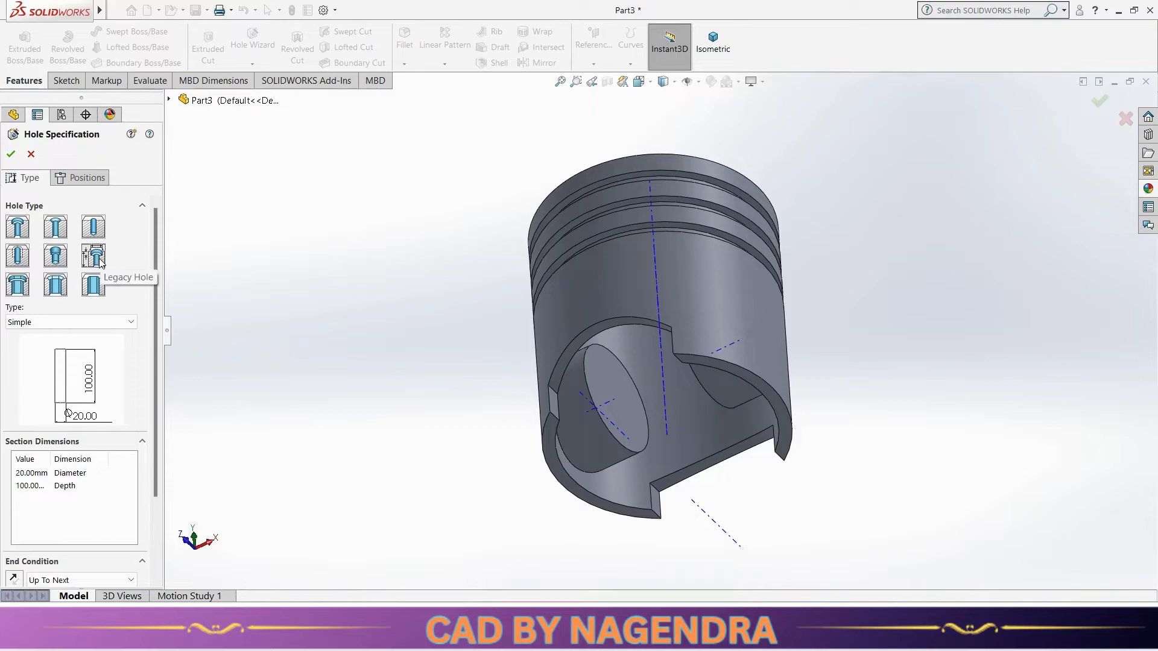
click(95, 258)
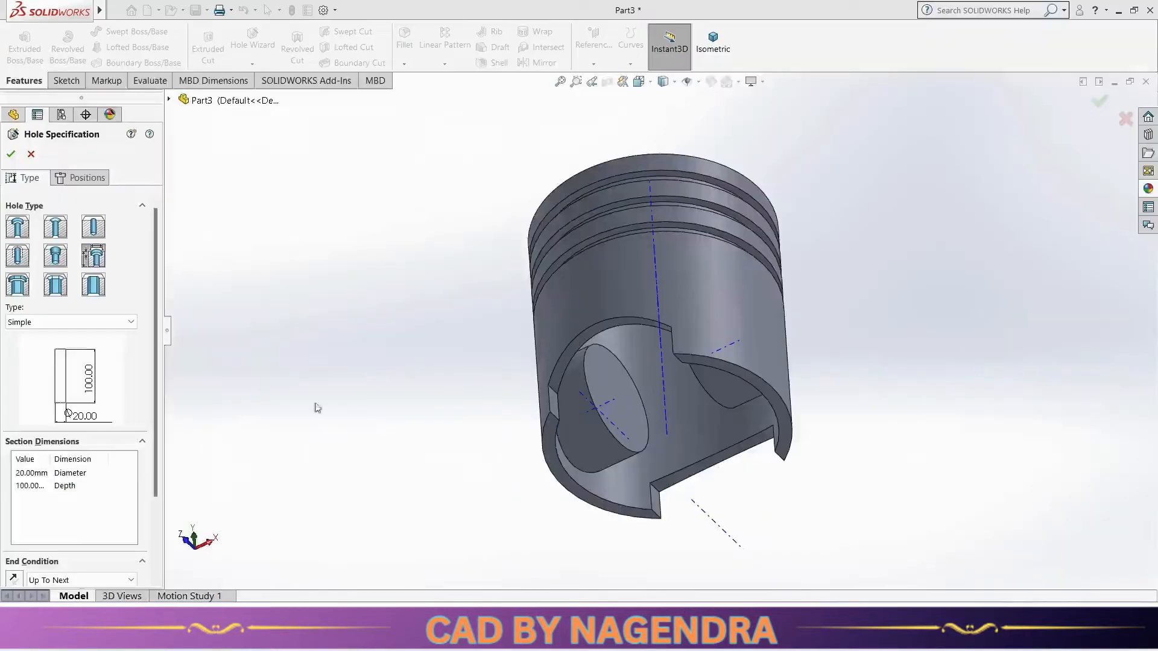
double_click(29, 474)
text(33.8)
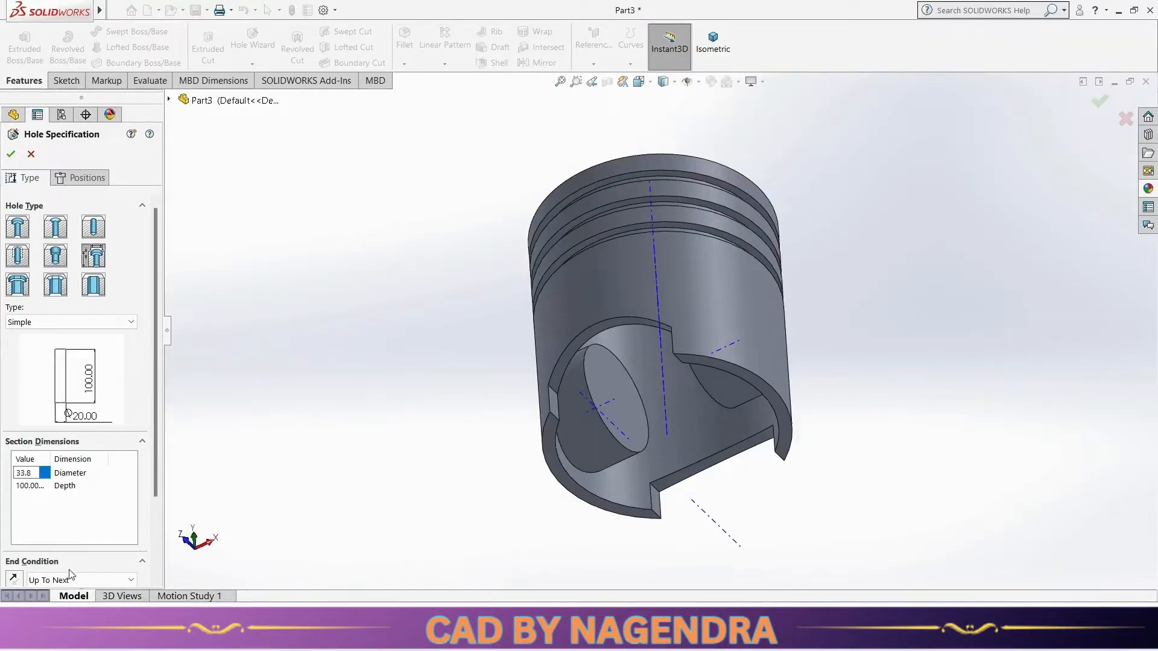
Step: Place the hole at the centre of the internal boss's circular face and finish it
click(77, 179)
click(614, 393)
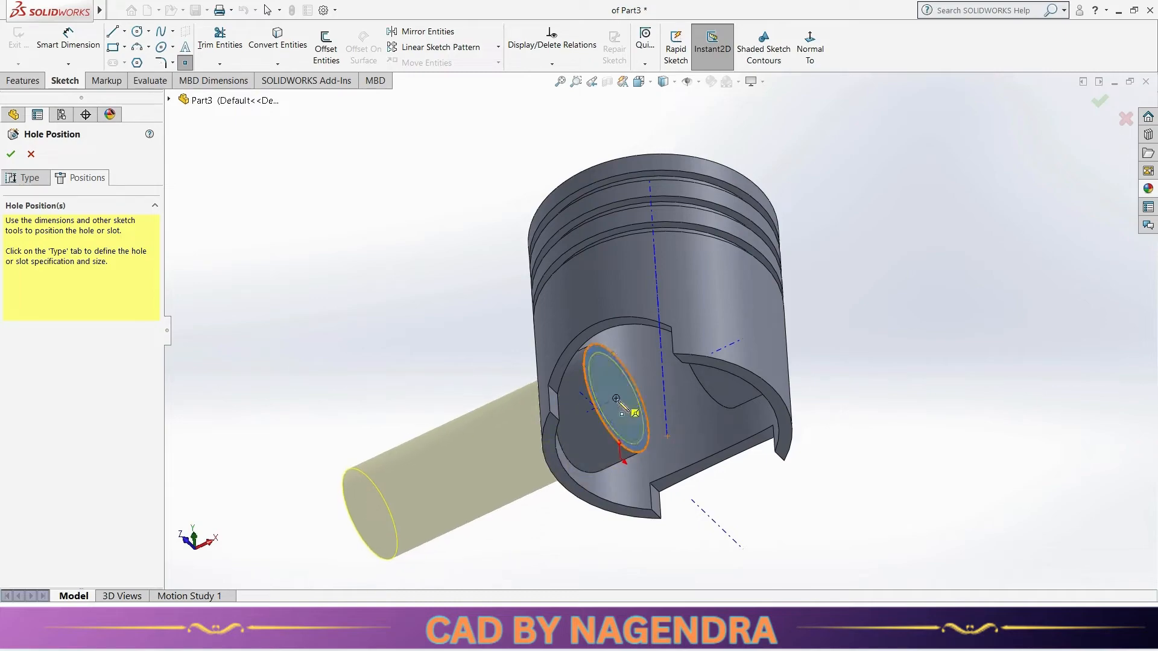
click(616, 399)
click(11, 155)
Step: Mirror the hole about the Right Plane to the opposite side of the piston
middle_drag(357, 295, 376, 355)
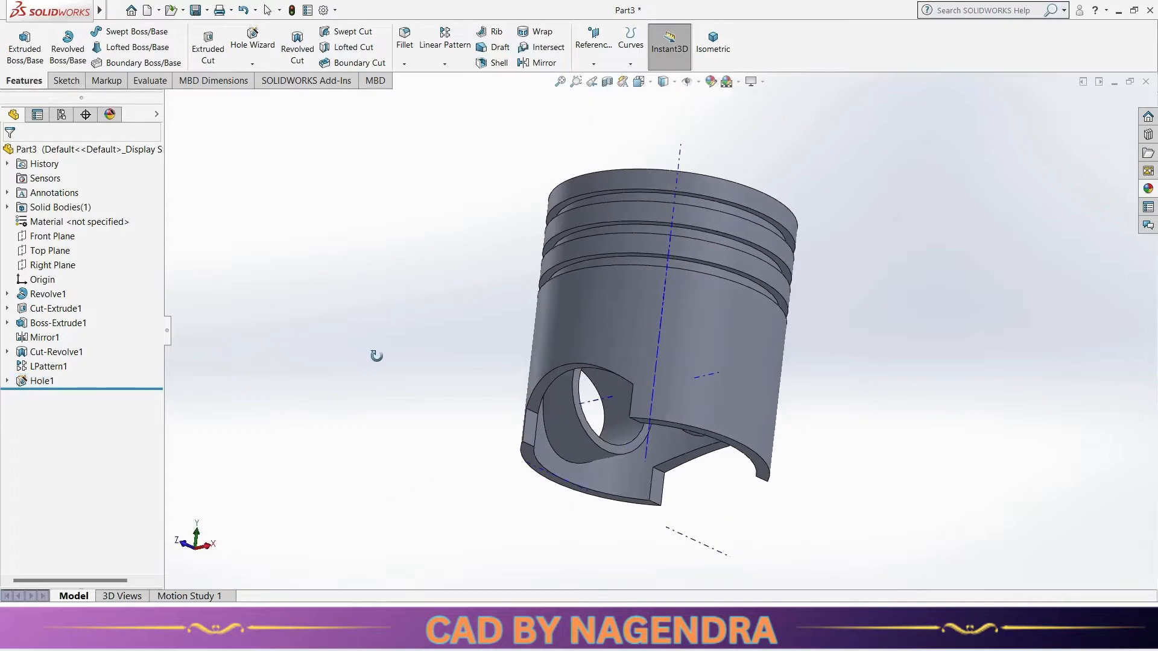
middle_drag(546, 310, 608, 291)
click(531, 65)
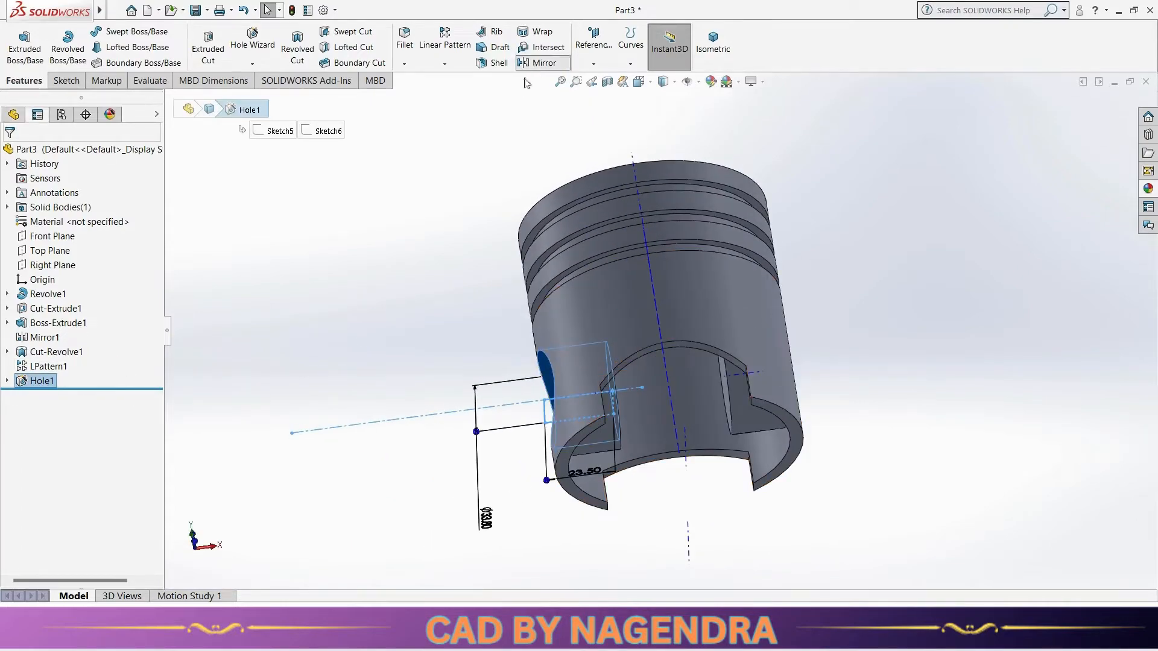
click(170, 101)
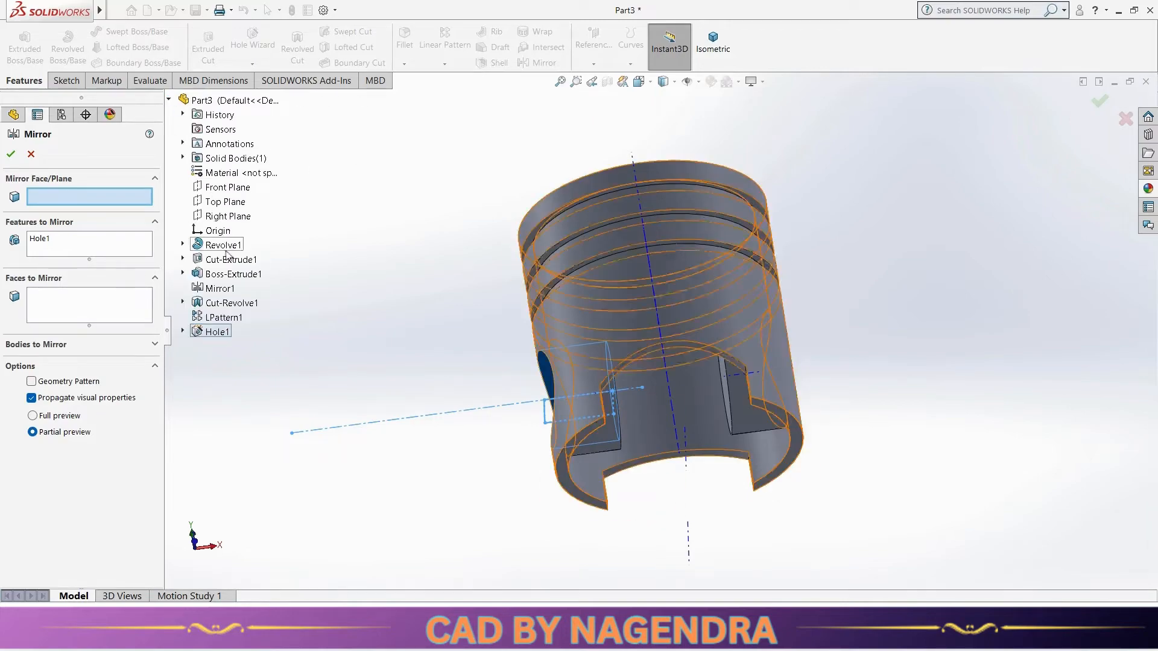
click(224, 218)
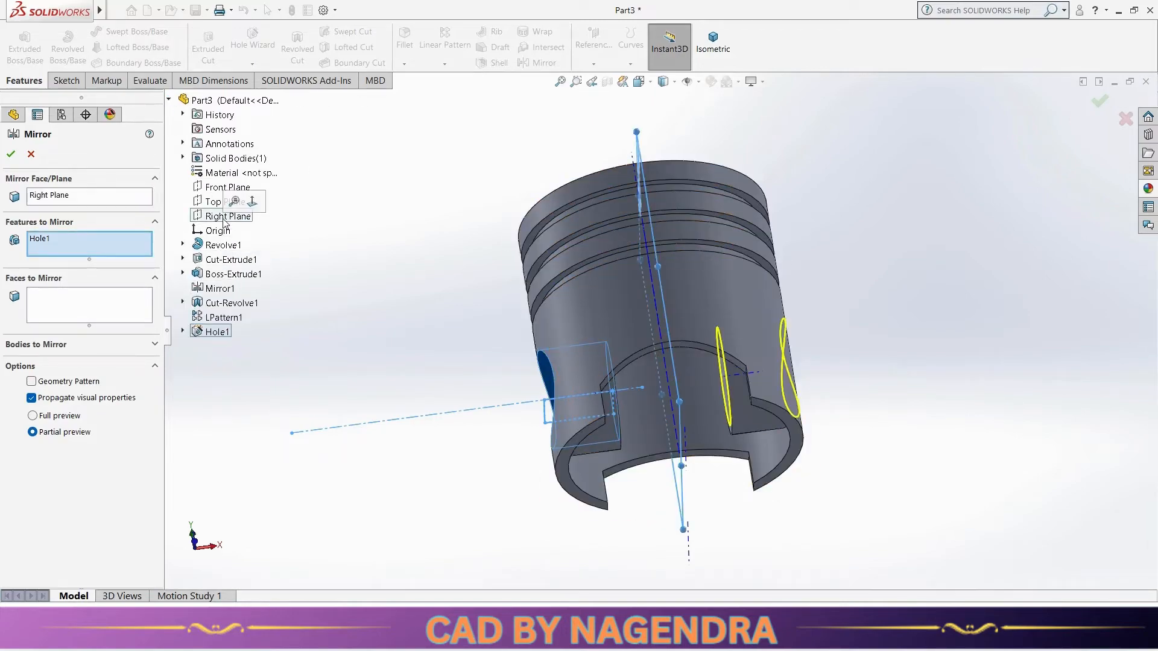
click(11, 154)
middle_drag(942, 273, 892, 417)
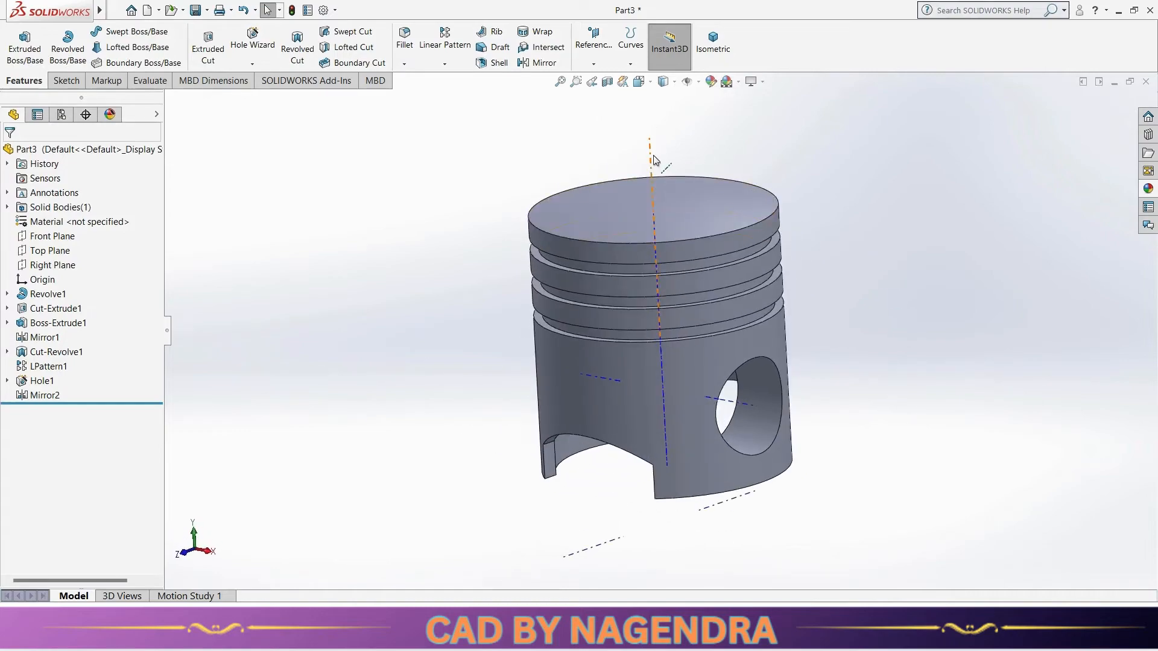
Step: Hide the temporary axes and show the piston in isometric view
click(690, 86)
click(697, 107)
click(722, 33)
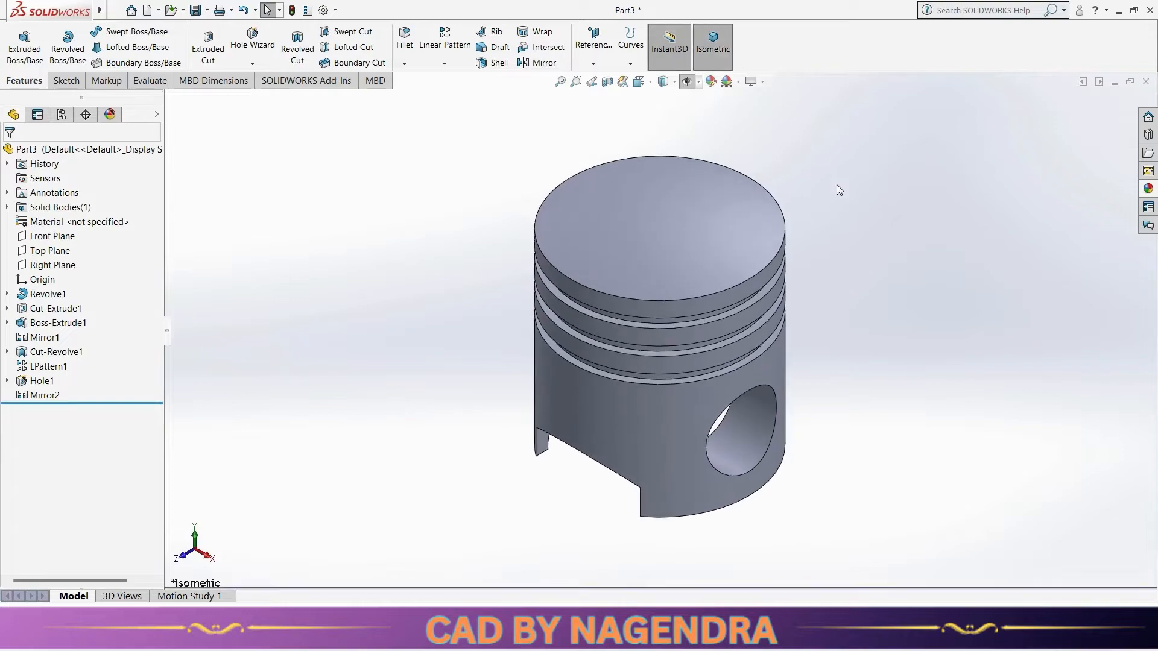
Step: Inspect the piston's interior with a section view on the Front Plane from the front, then turn the section off
click(606, 82)
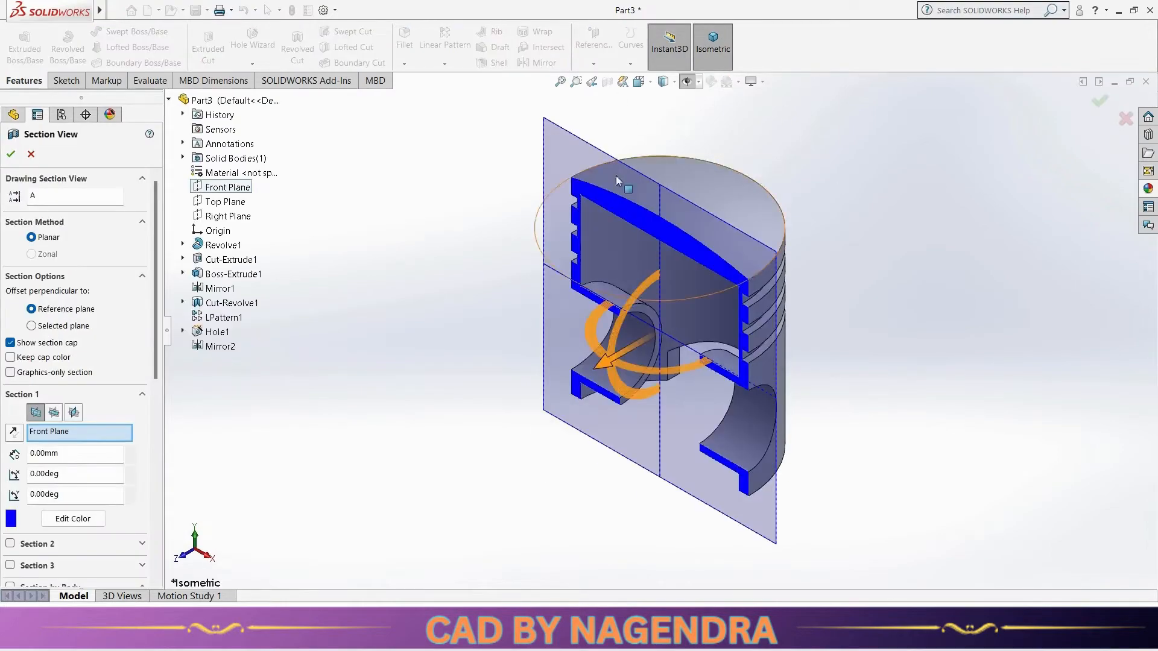
click(11, 154)
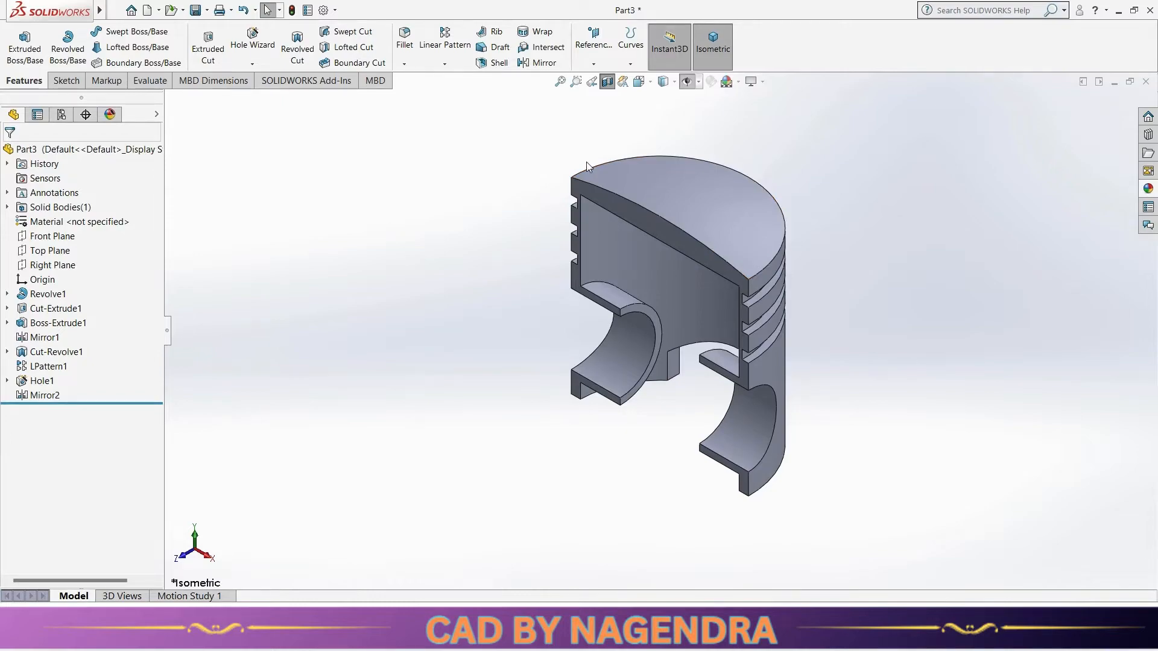
key(ctrl+1)
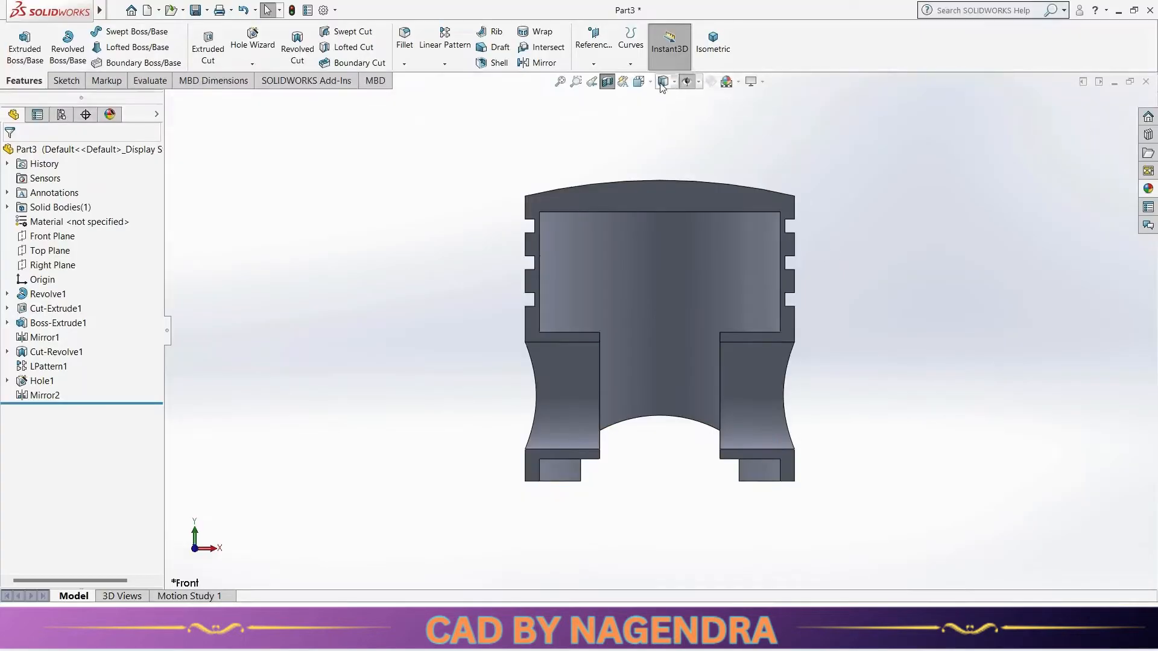
click(610, 85)
click(713, 41)
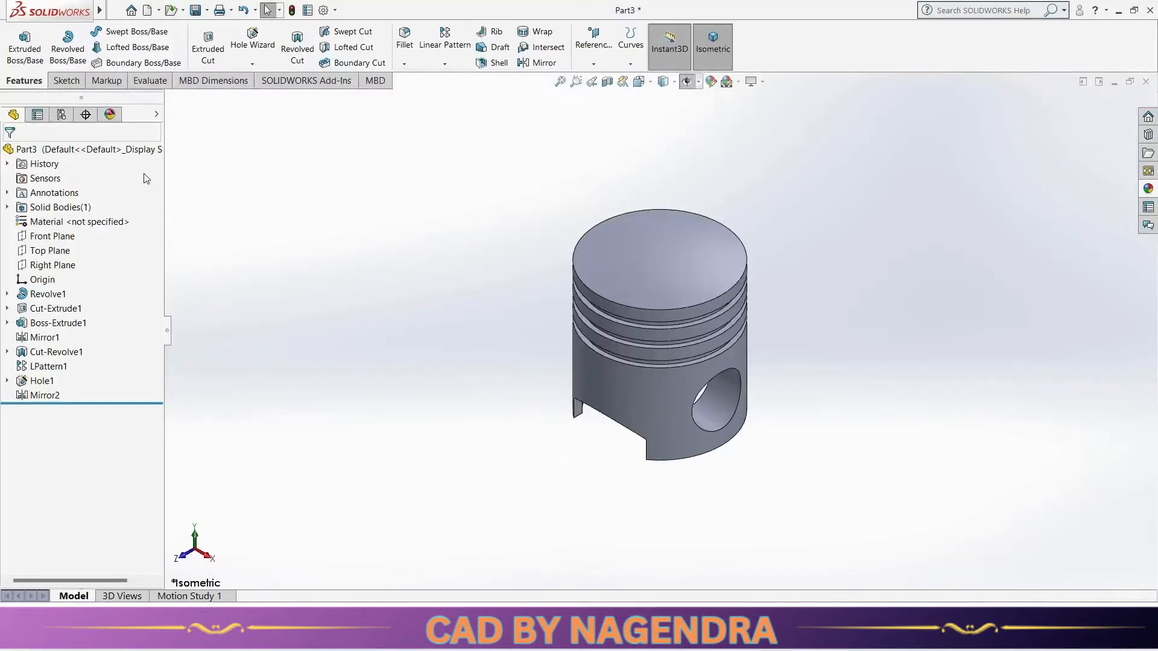
Step: Apply a yellow appearance (RGB 255, 255, 0) to the whole piston part
right_click(96, 151)
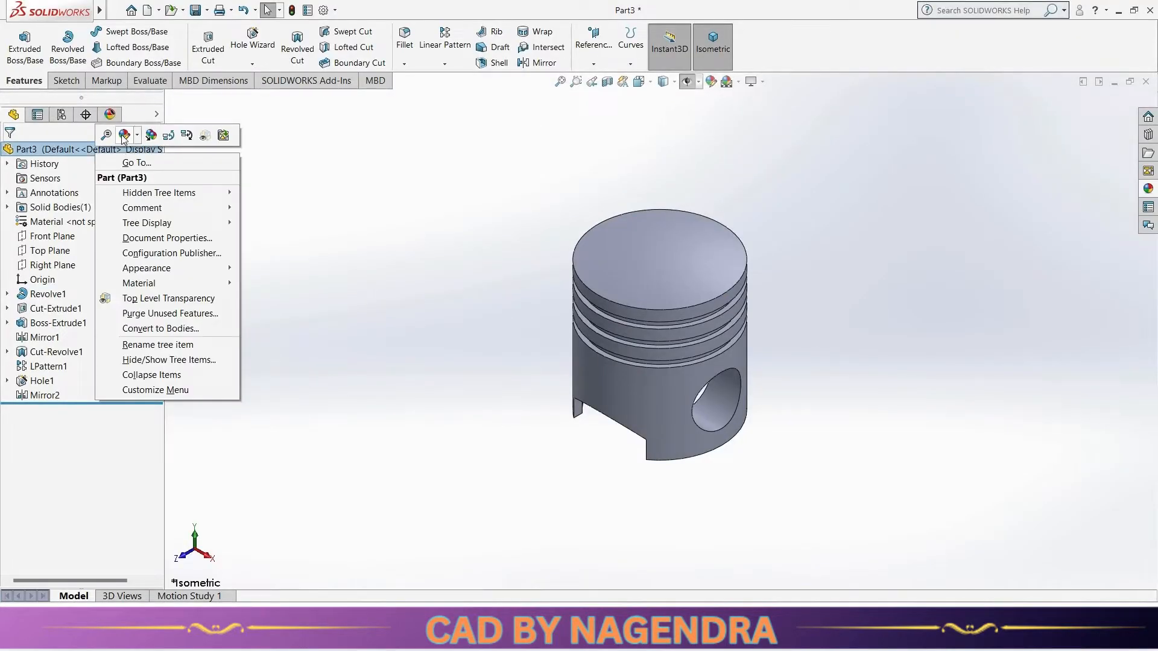
click(265, 222)
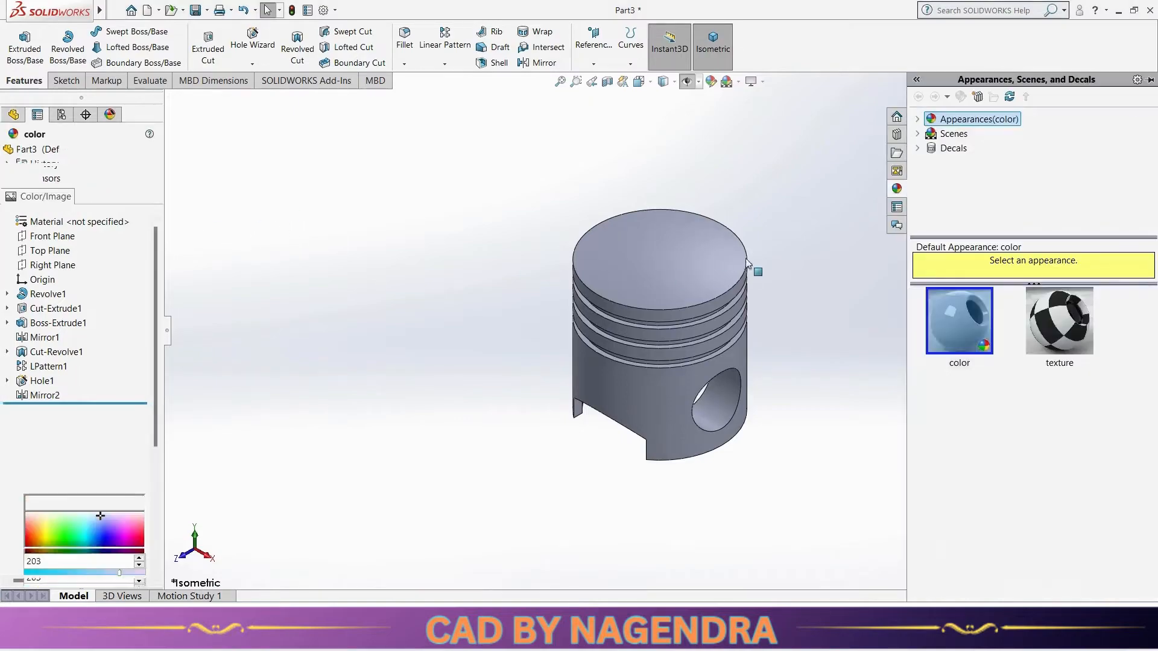
scroll(91, 374, down, 2)
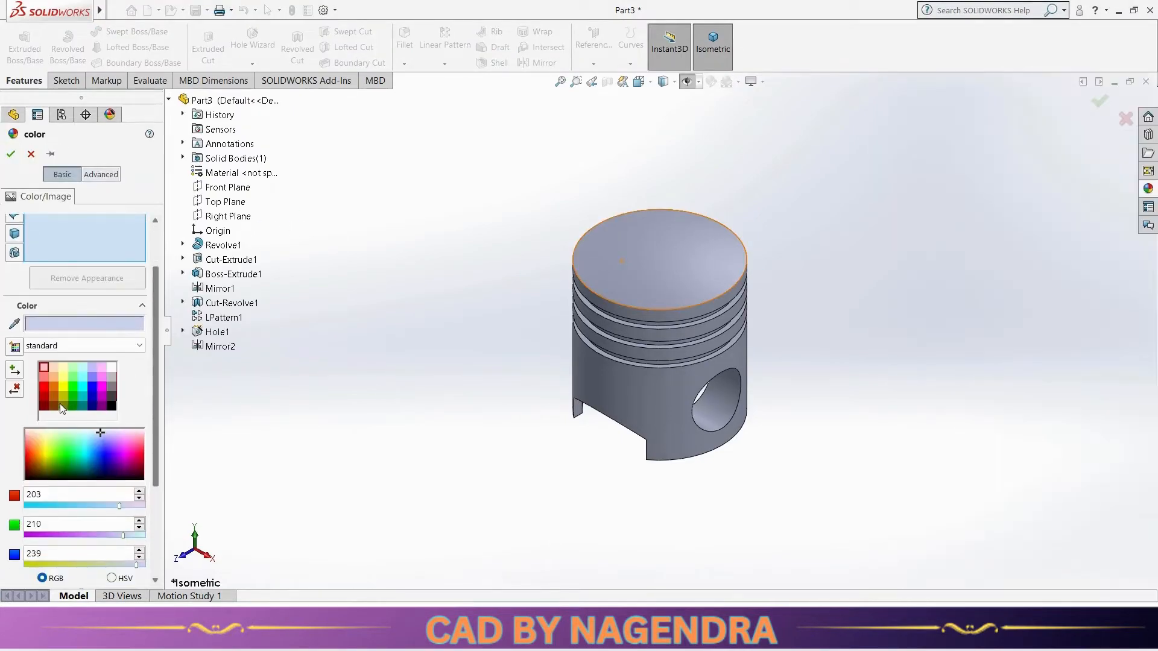
click(63, 389)
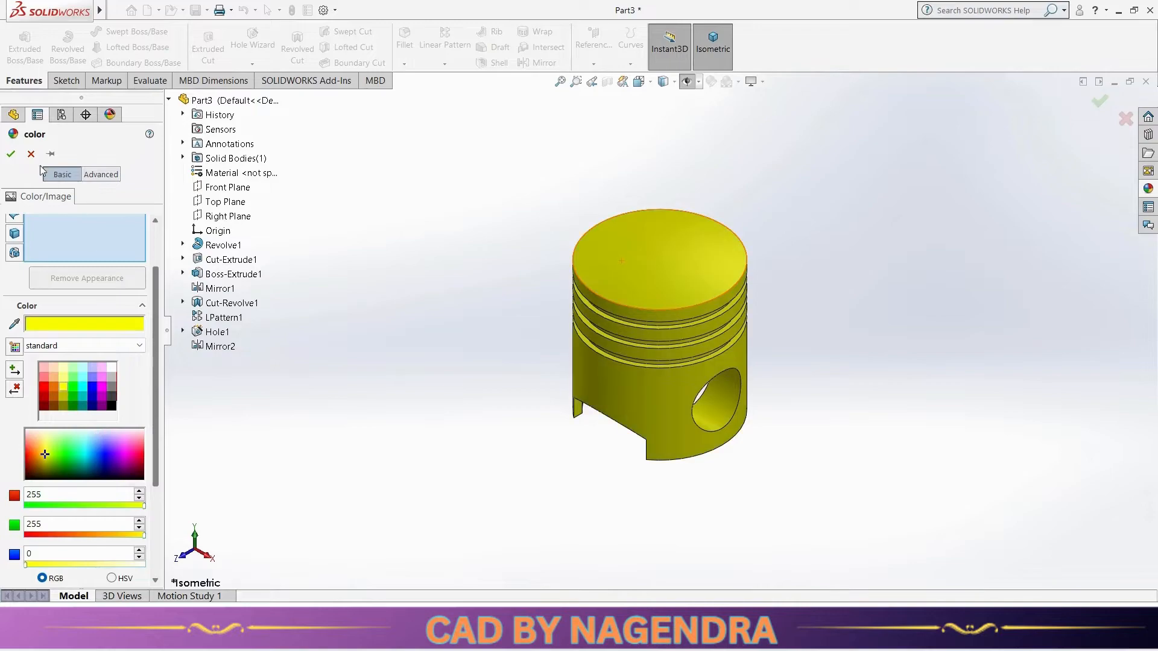
click(11, 154)
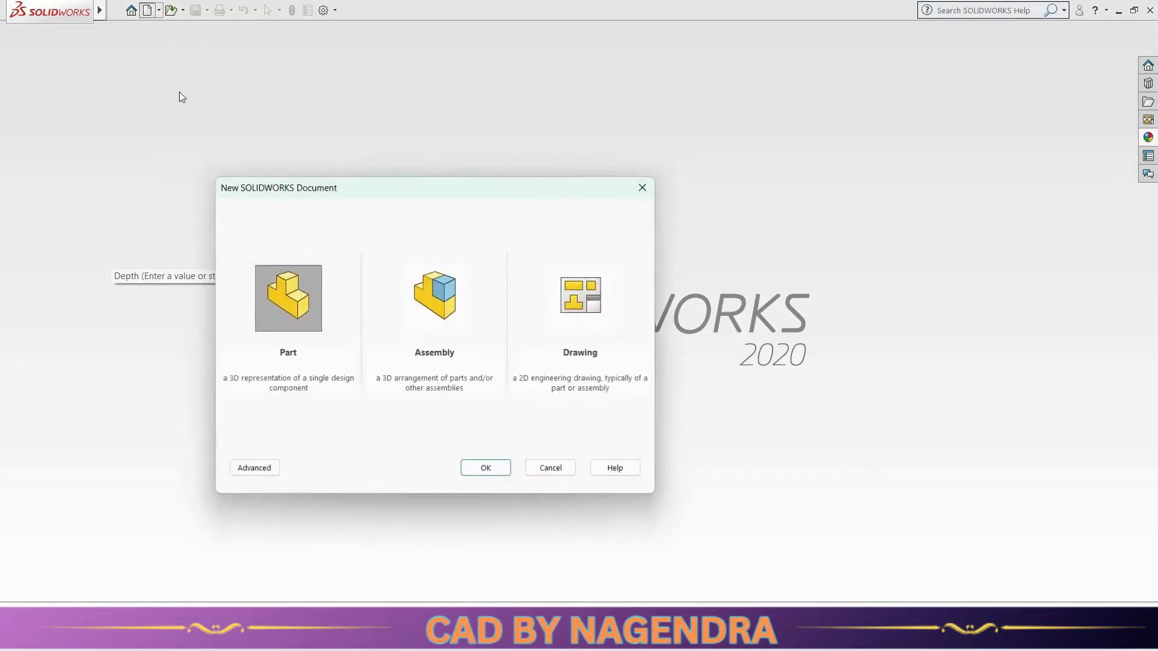
Step: Create a new part and sketch a horizontal centerpoint slot, about 60 mm between centres, at the origin on the Top Plane
click(483, 474)
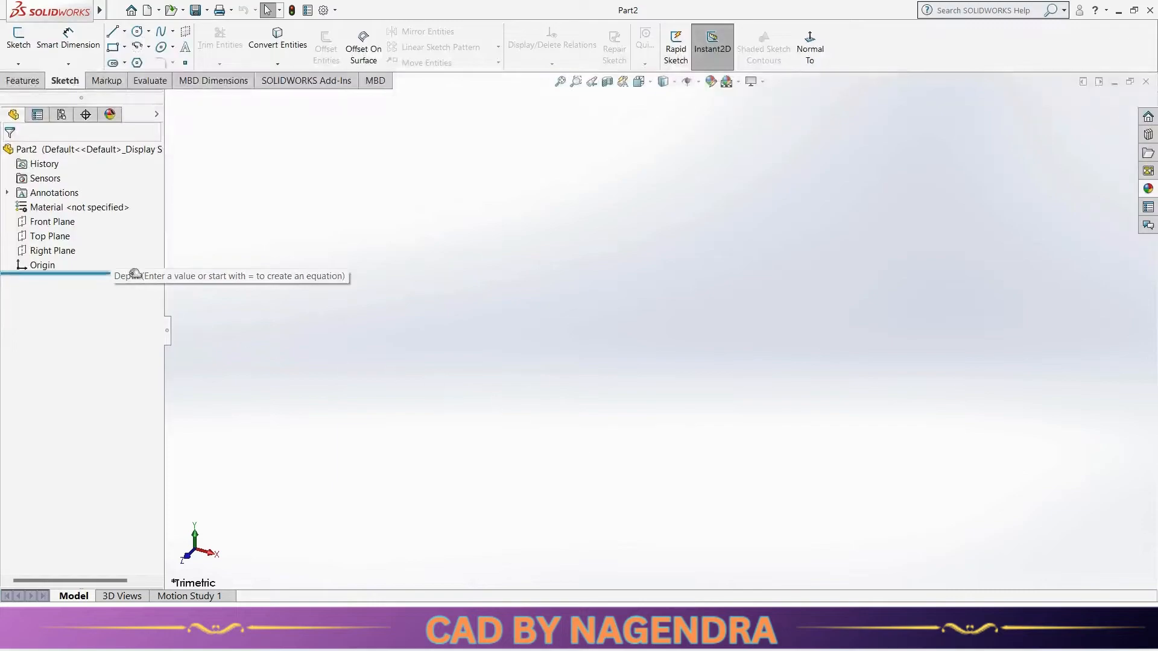
click(62, 239)
click(71, 221)
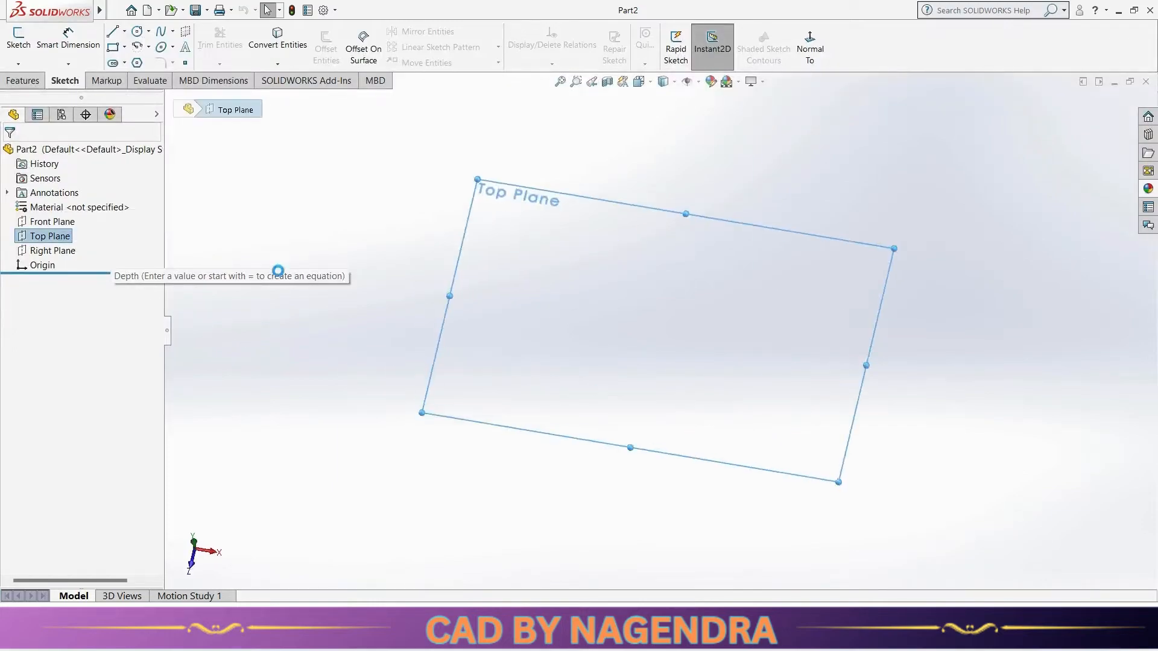
click(112, 63)
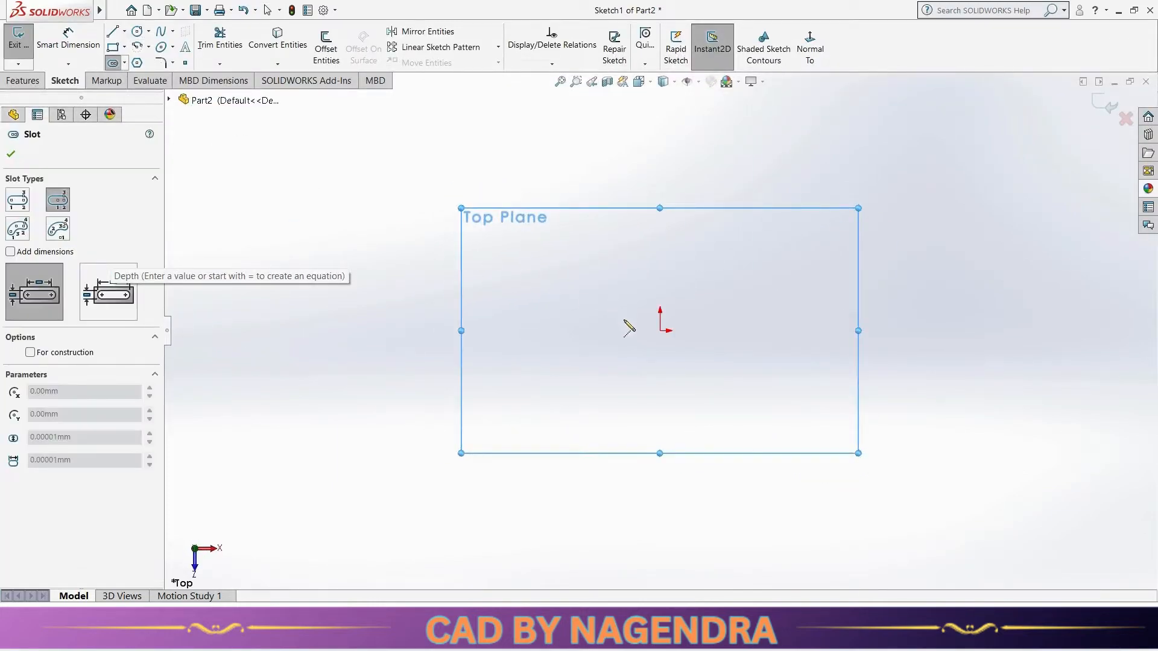
click(660, 330)
click(738, 330)
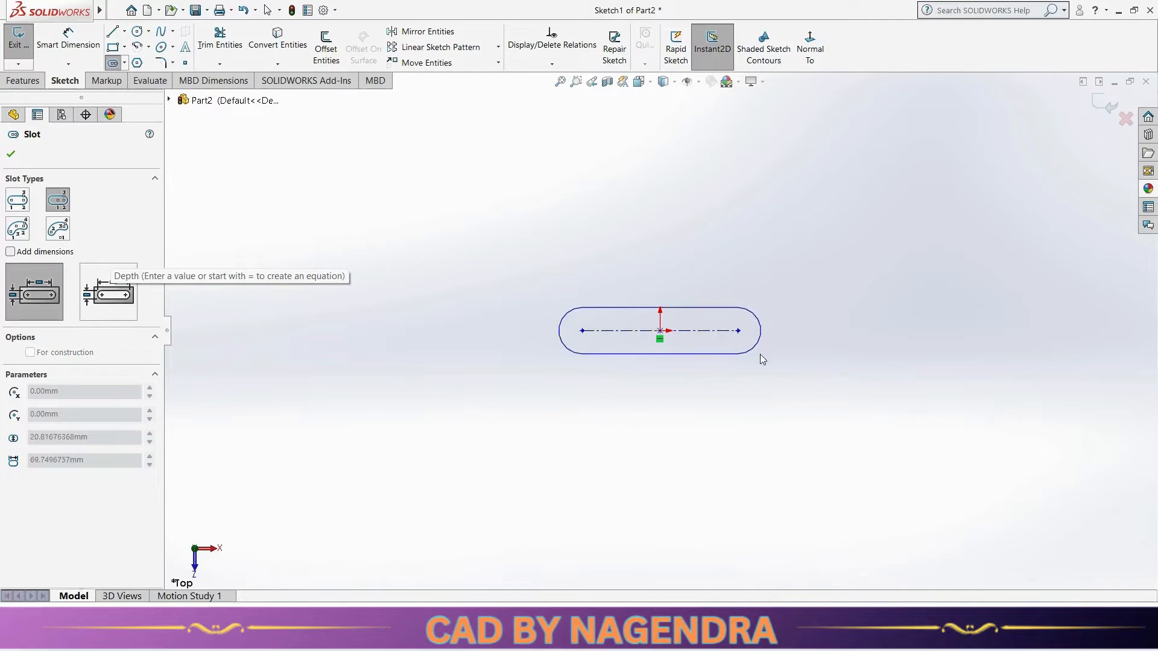
click(762, 354)
Step: Dimension the slot's end arc with a 9 mm radius
click(65, 46)
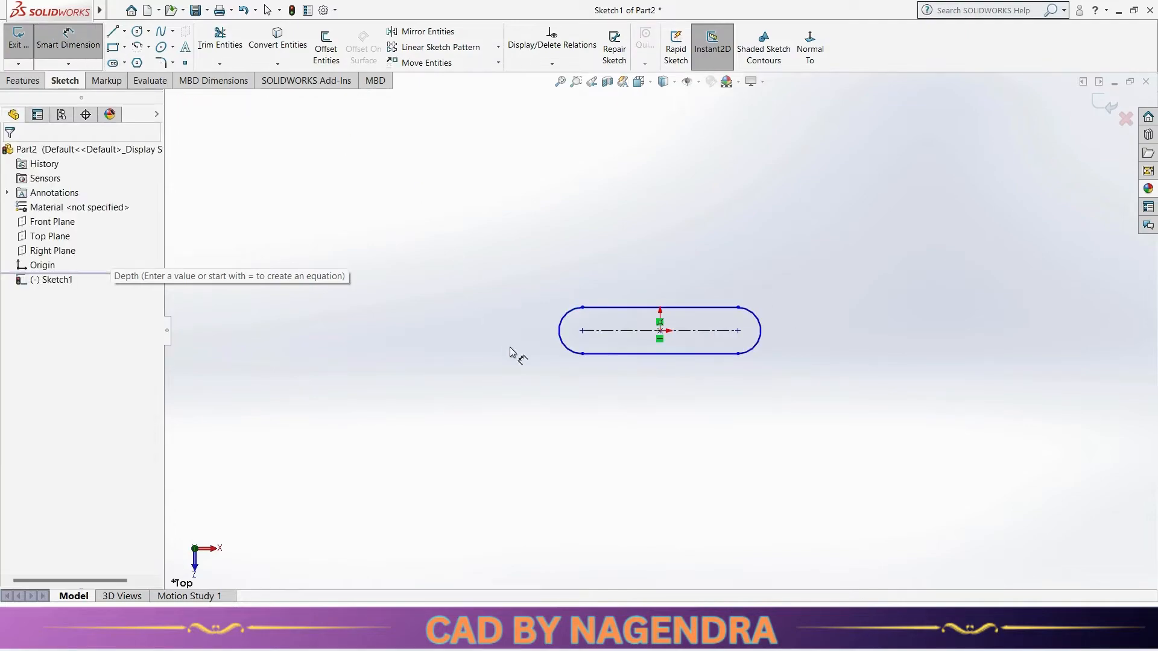
click(560, 346)
click(504, 389)
text(9)
key(Return)
Step: Dimension the slot's centre-to-centre length as 76 mm and finish the sketch
click(630, 331)
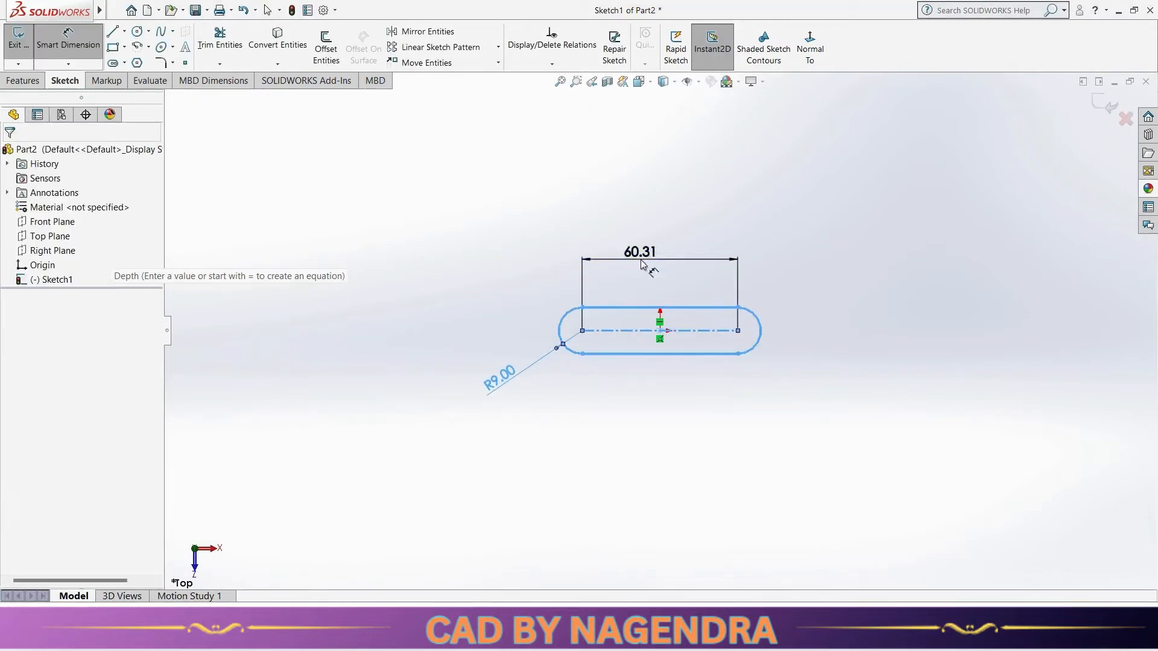
click(643, 261)
text(76)
key(Return)
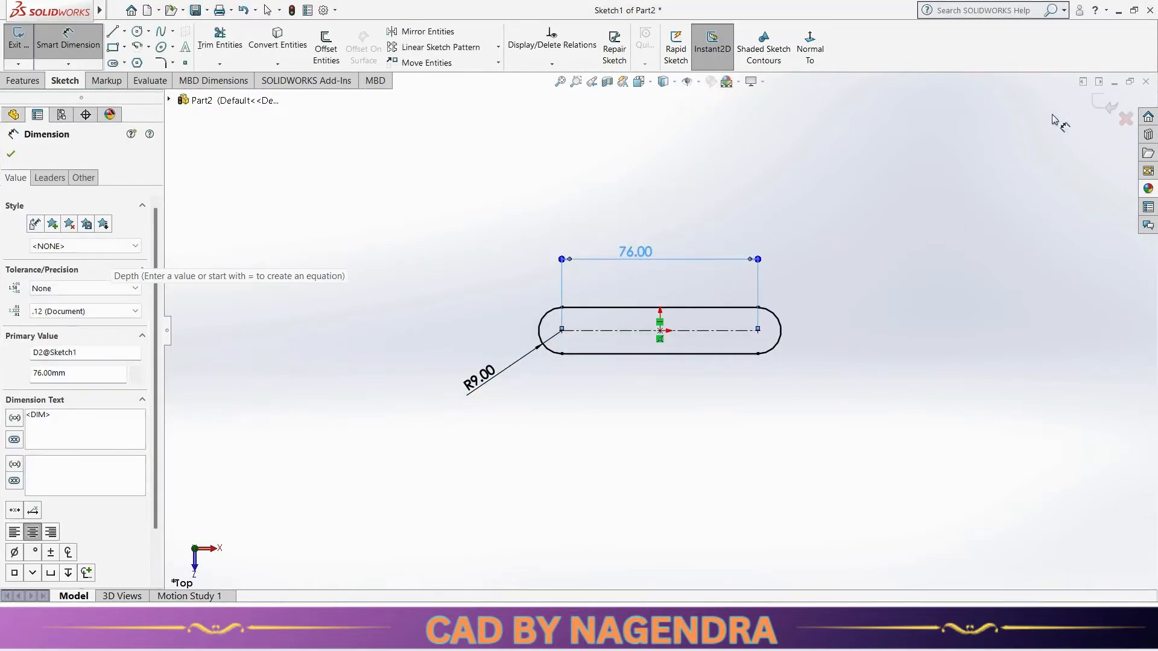
click(1107, 105)
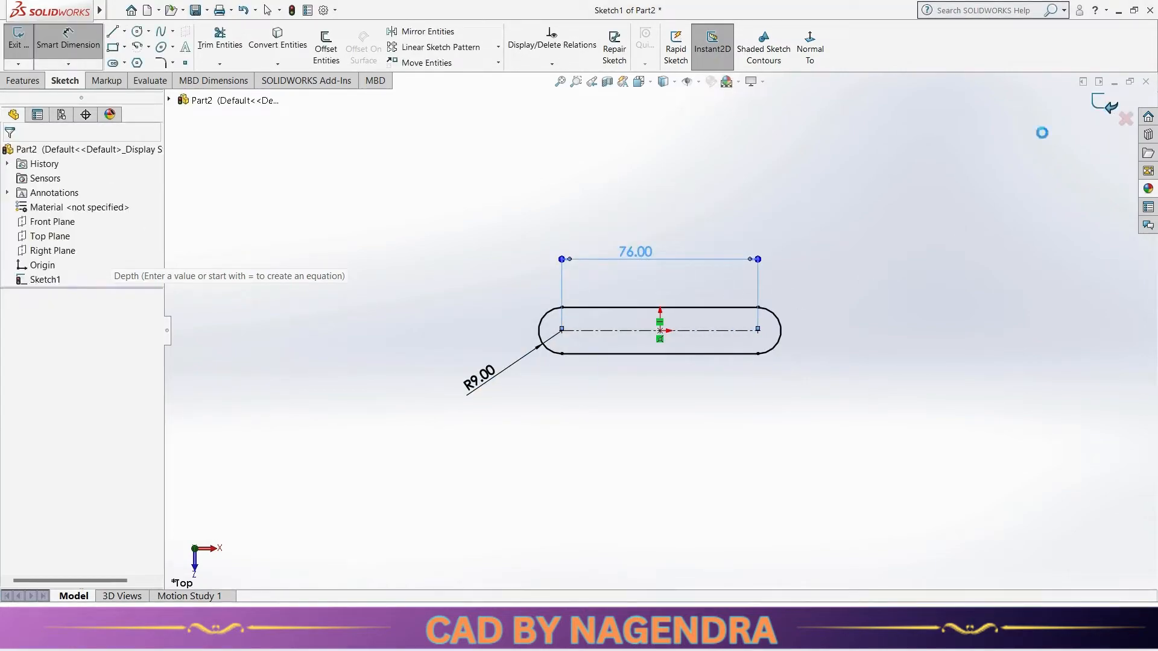
Step: Extrude the slot sketch 30 mm as a blind boss
click(35, 85)
click(713, 42)
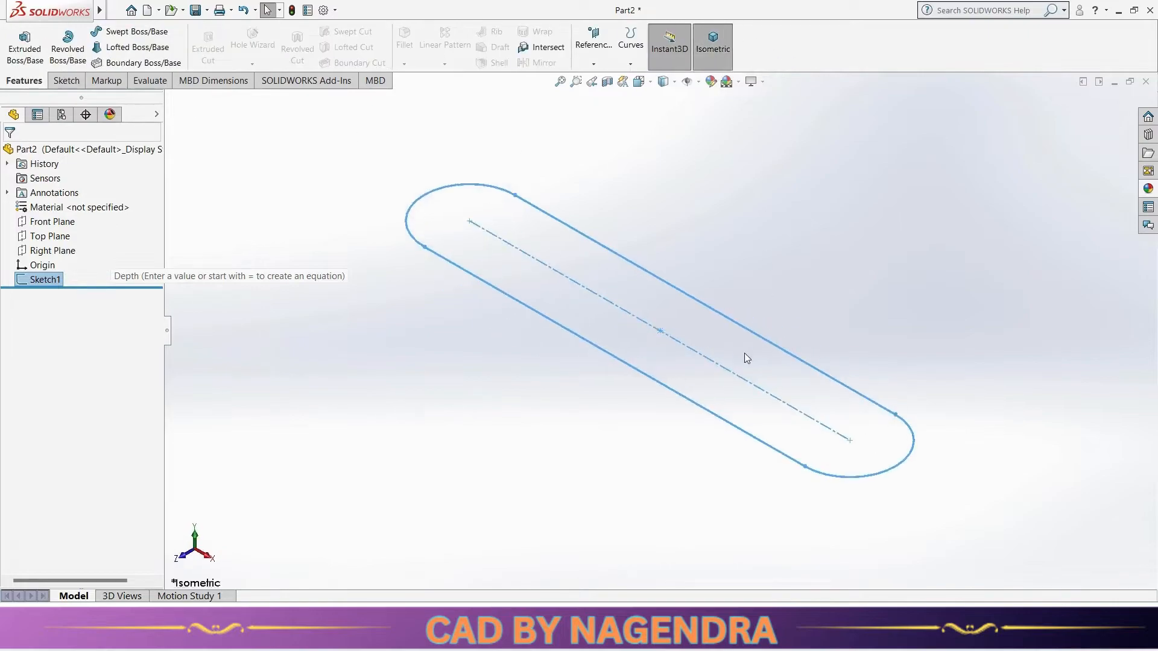
click(35, 55)
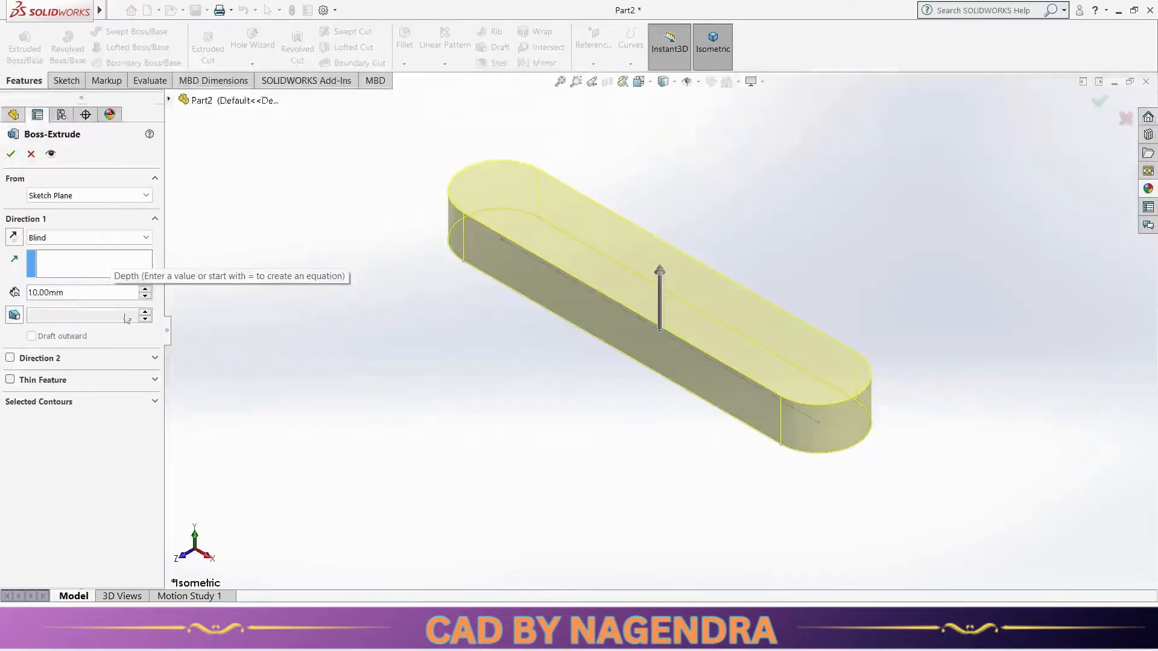
double_click(66, 291)
text(30)
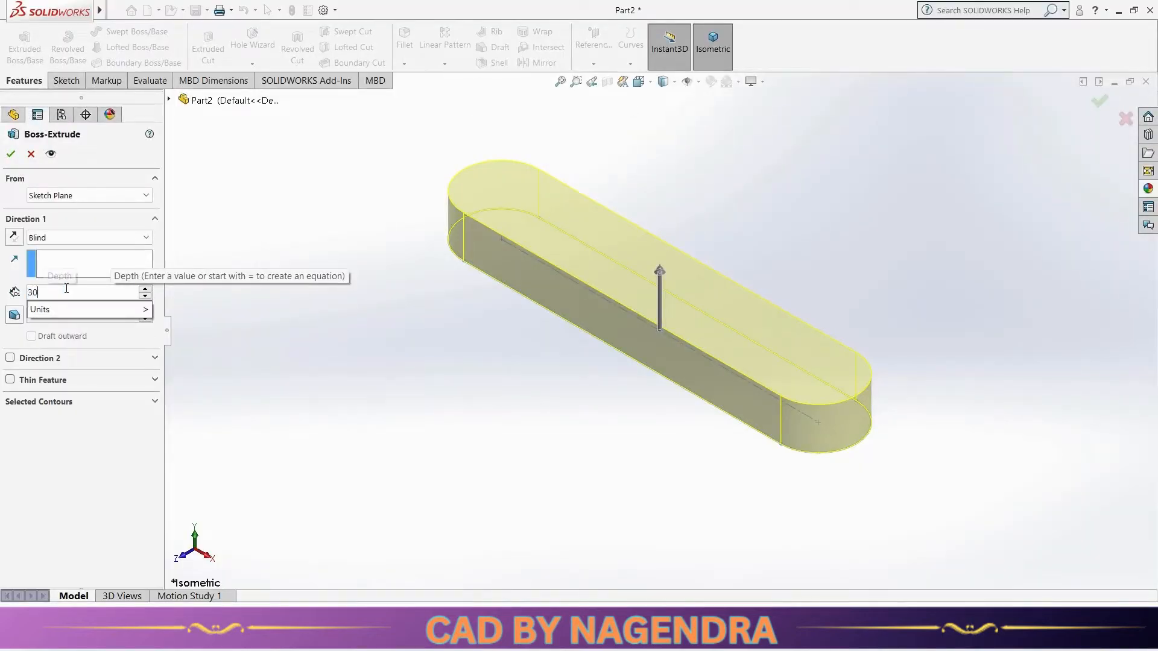
key(Return)
key(Return)
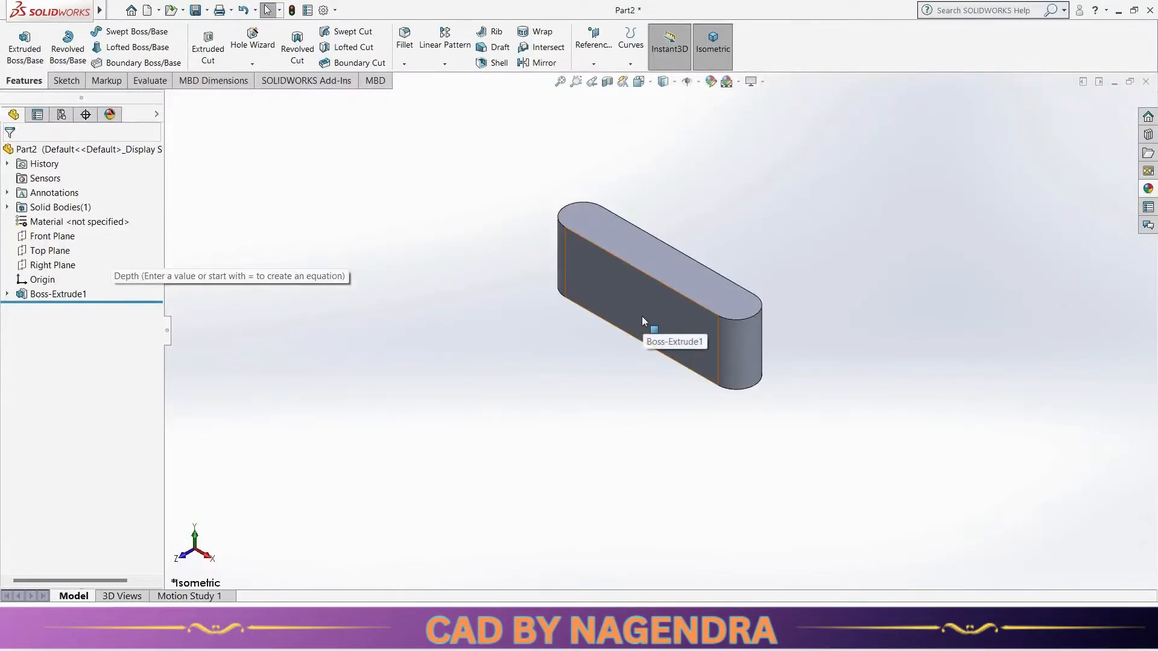
Step: Sketch a semicircular arc of about 23 mm radius, centred at the origin, on the slot body's flat side face and close it with a line
click(643, 316)
click(698, 284)
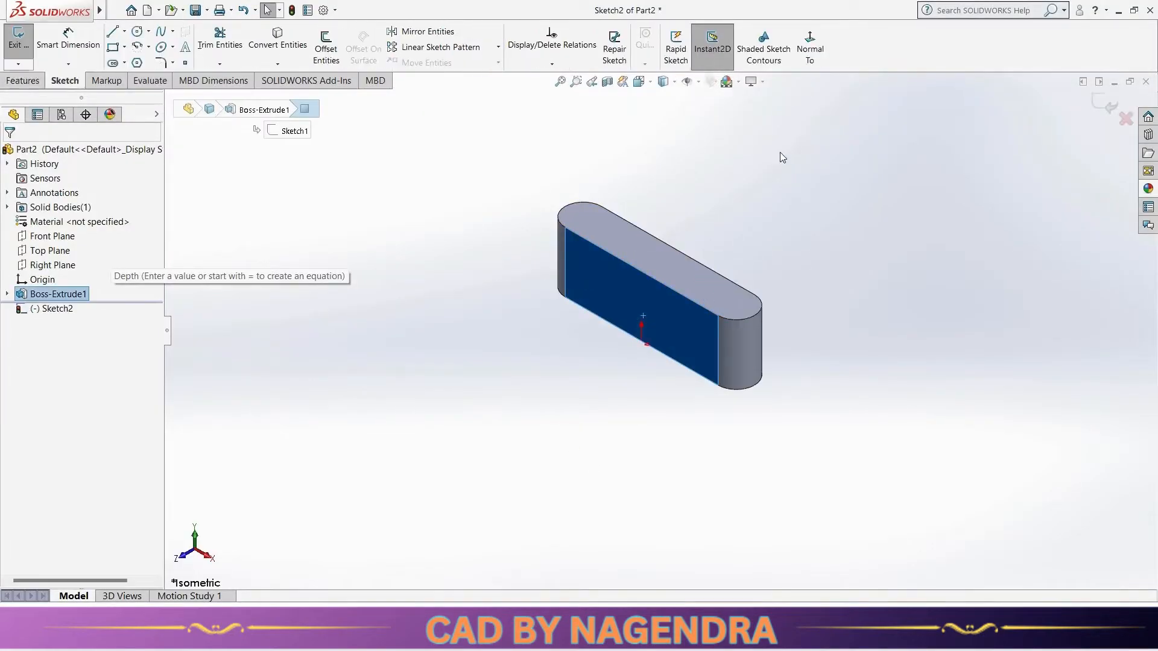
click(810, 56)
click(137, 46)
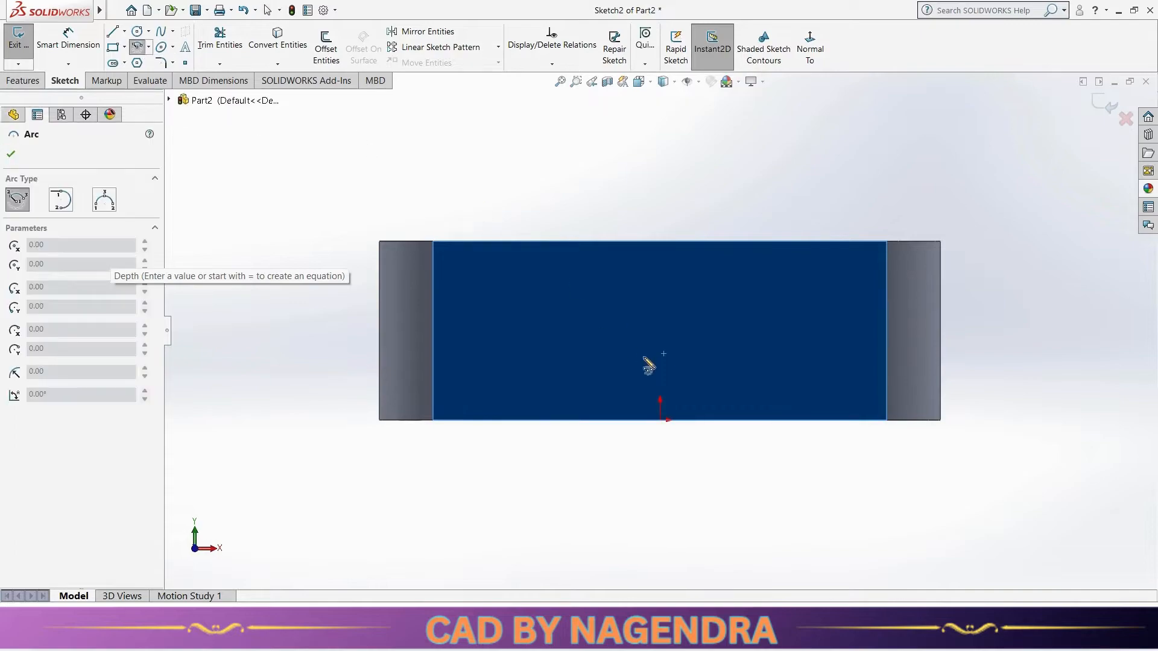
click(661, 420)
click(798, 421)
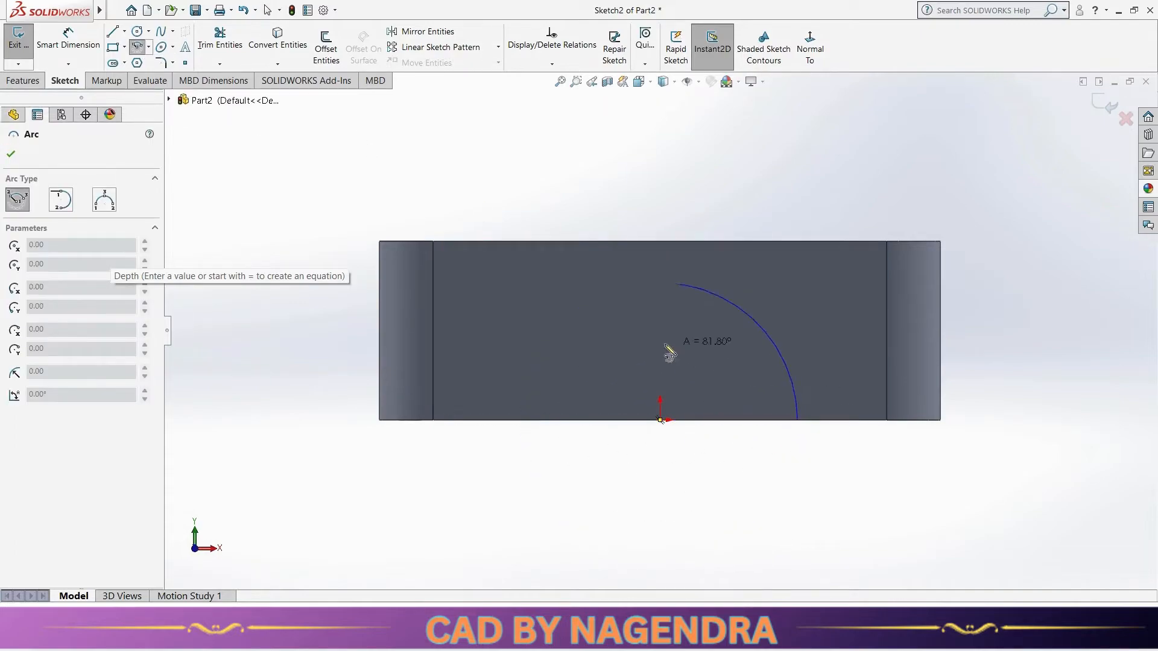
click(552, 425)
click(113, 31)
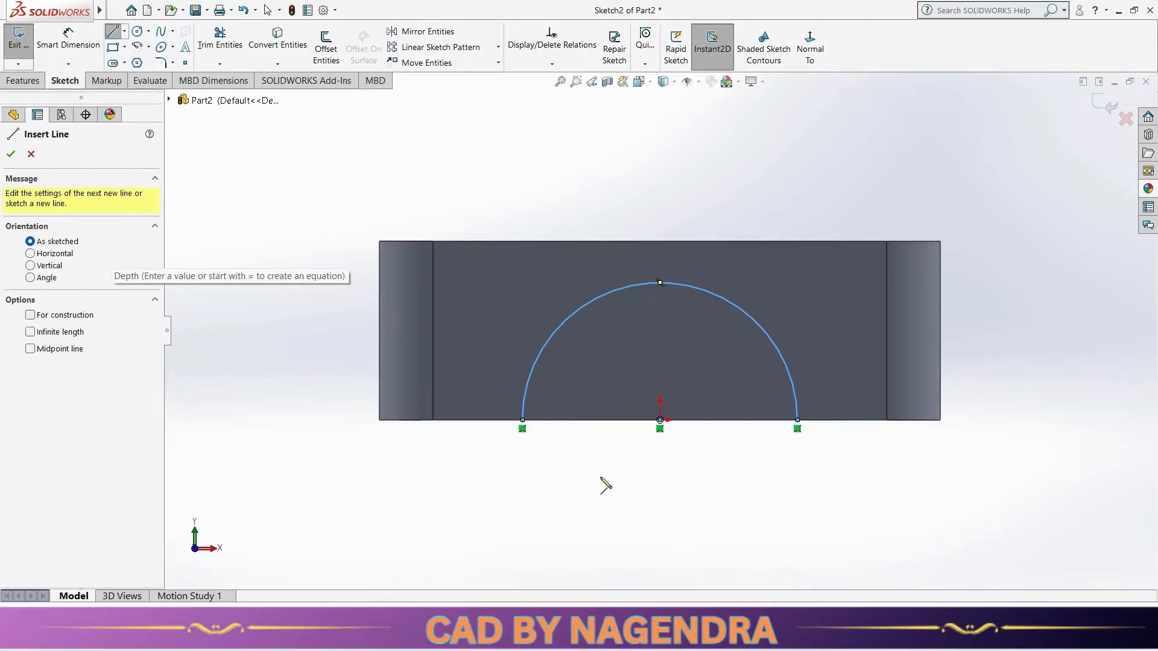
click(523, 421)
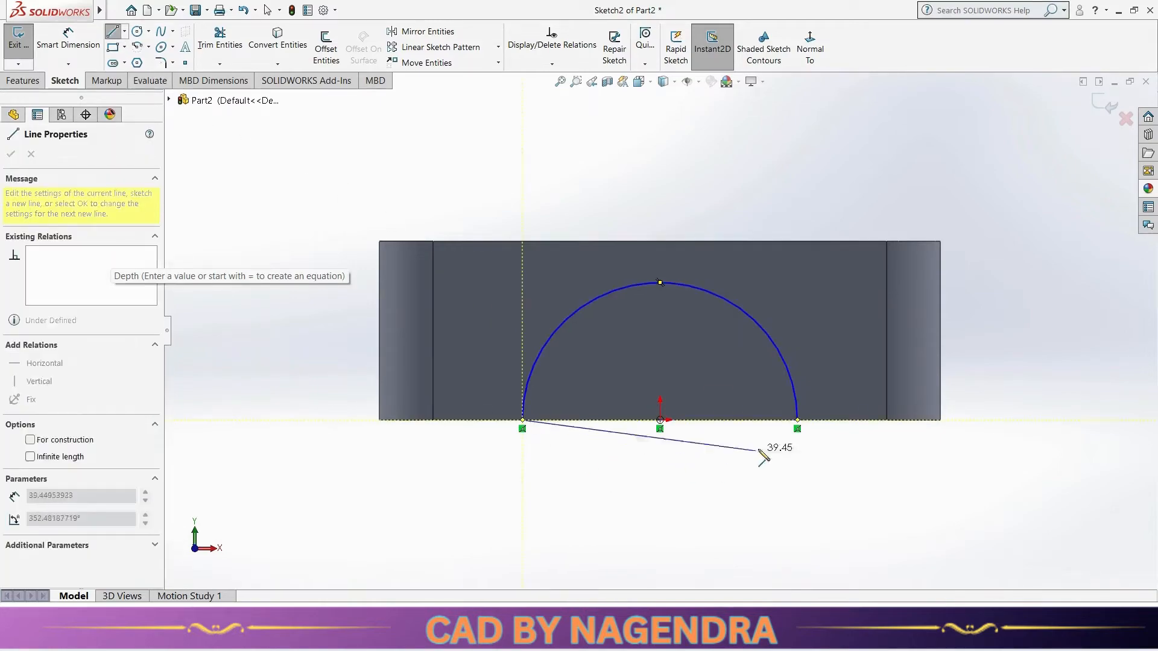
click(797, 420)
Step: Dimension the semicircle's radius as 27 mm and finish the sketch
click(70, 43)
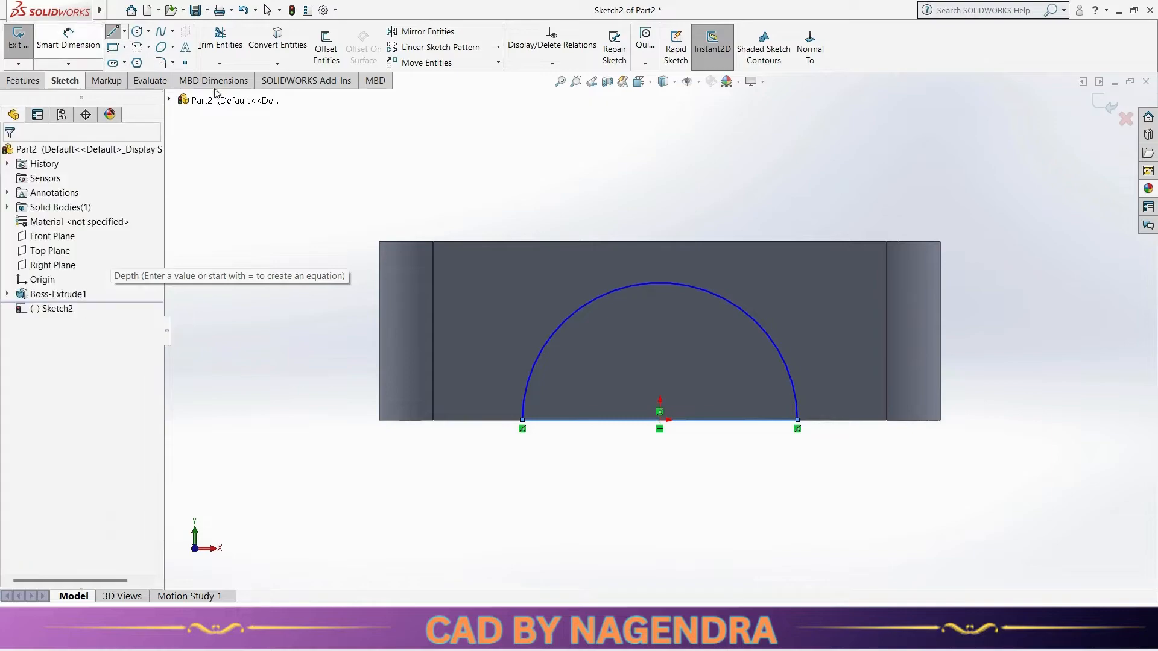
click(754, 320)
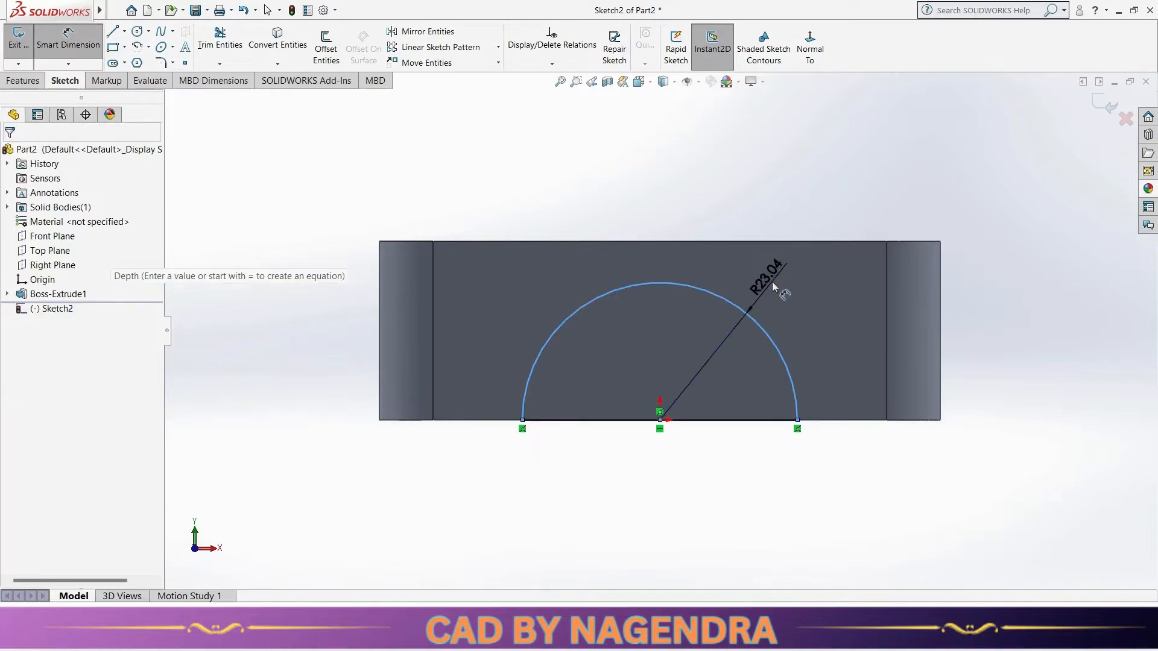
click(772, 281)
text(27)
key(Return)
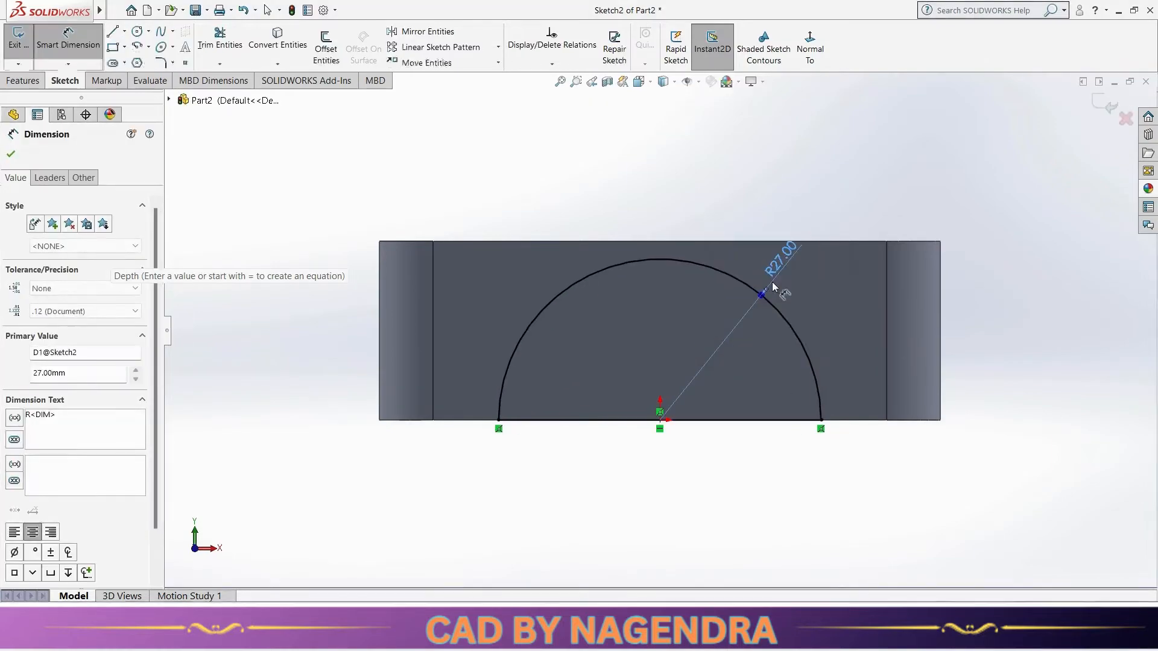
click(912, 207)
click(713, 44)
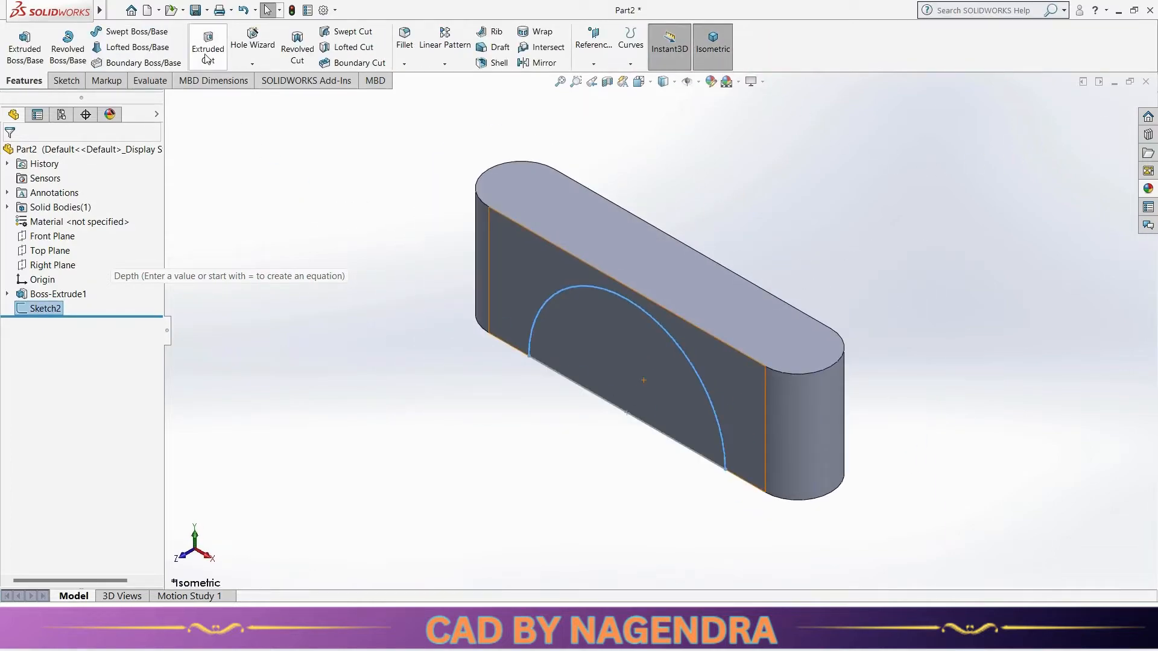
Step: Cut the semicircle sketch through the slot body with the Up To Next end condition
click(207, 54)
click(107, 242)
click(52, 276)
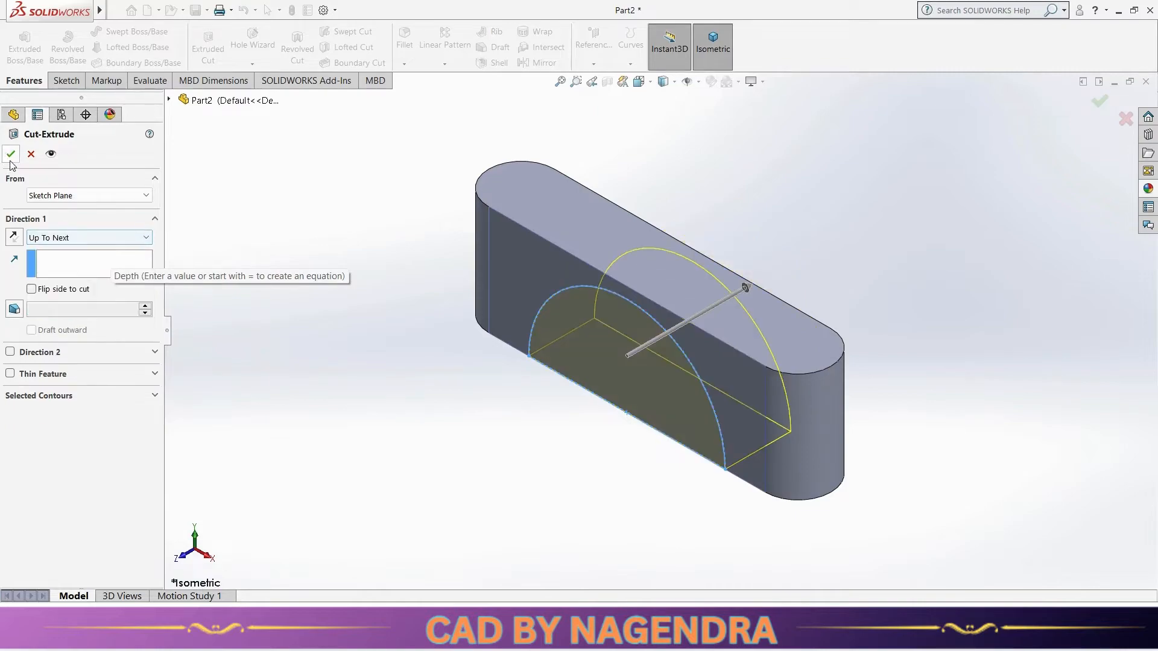
click(11, 154)
mouse_move(519, 442)
middle_down()
mouse_move(577, 359)
mouse_move(645, 348)
mouse_move(566, 400)
mouse_move(623, 465)
middle_up()
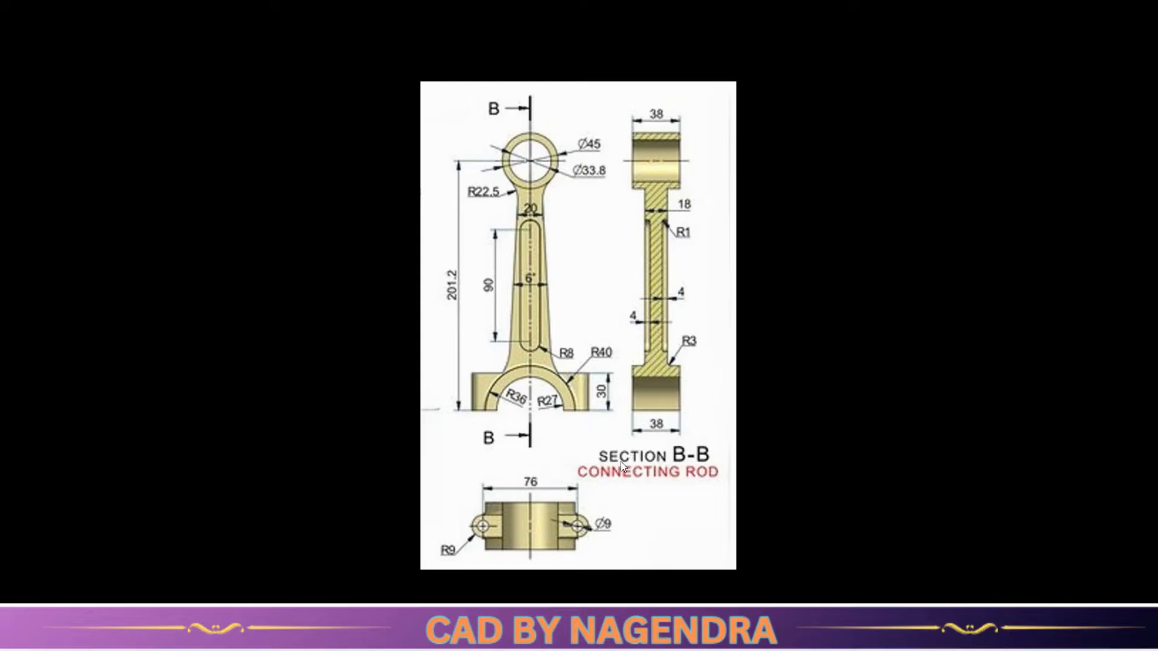
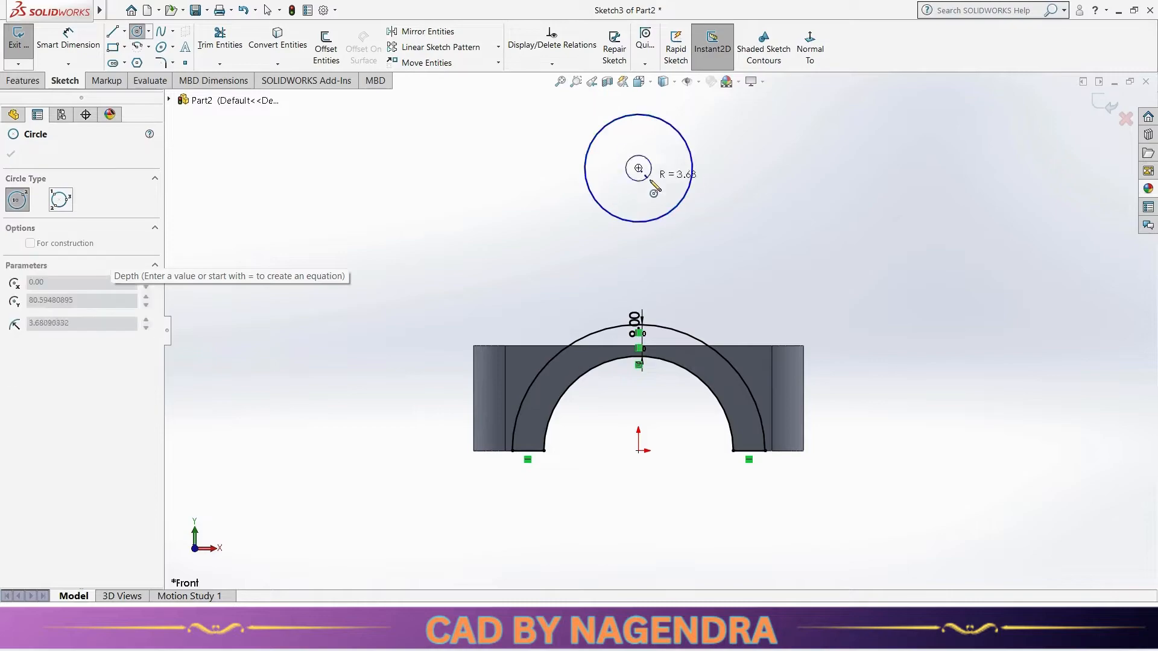
Step: Draw a concentric inner circle about 16 mm in diameter and dimension the outer circle's diameter as 45 mm
click(666, 169)
click(68, 39)
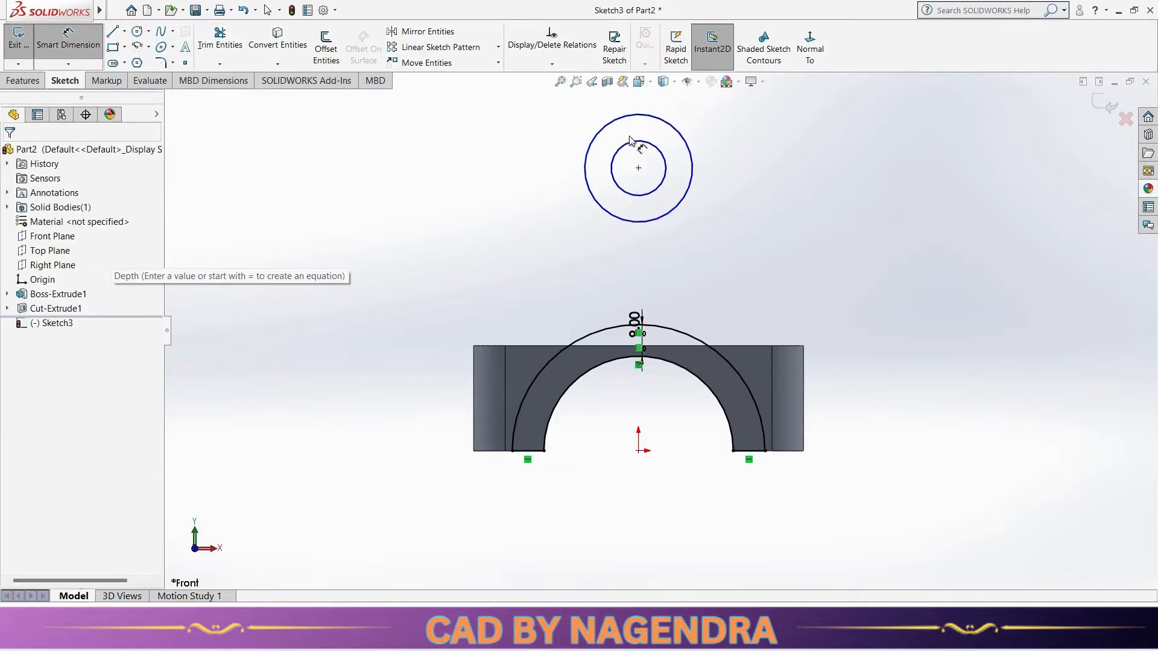
click(693, 174)
click(803, 110)
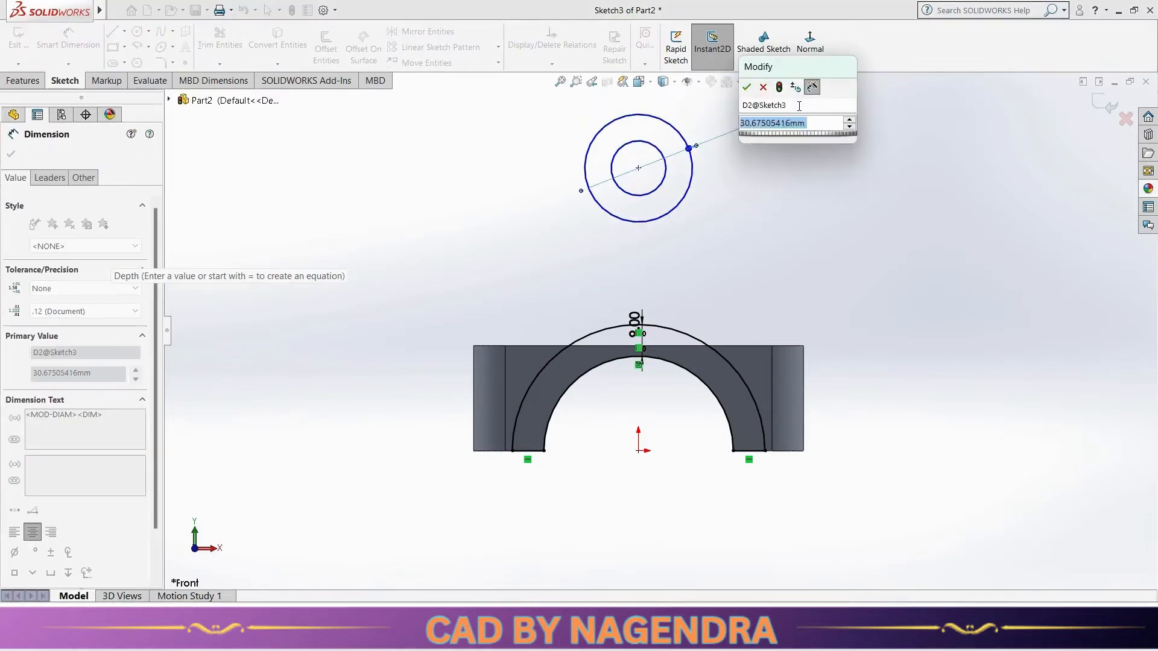
text(45)
key(Return)
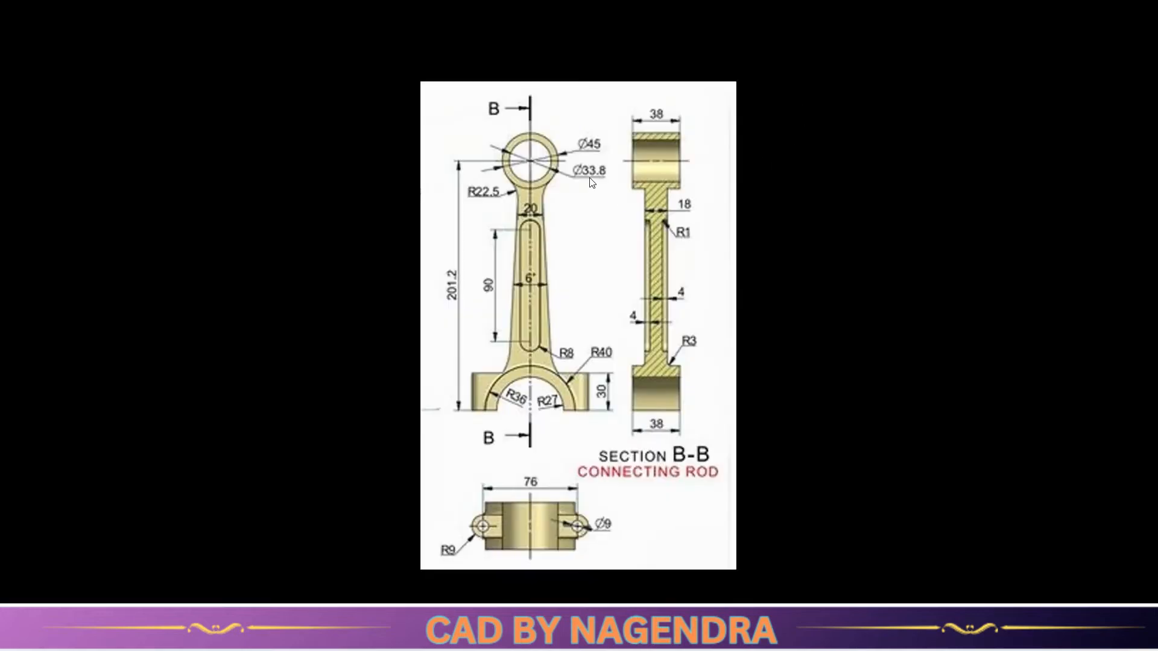
Step: Dimension the inner circle's diameter as 33.8 mm
key(alt+Tab)
click(662, 185)
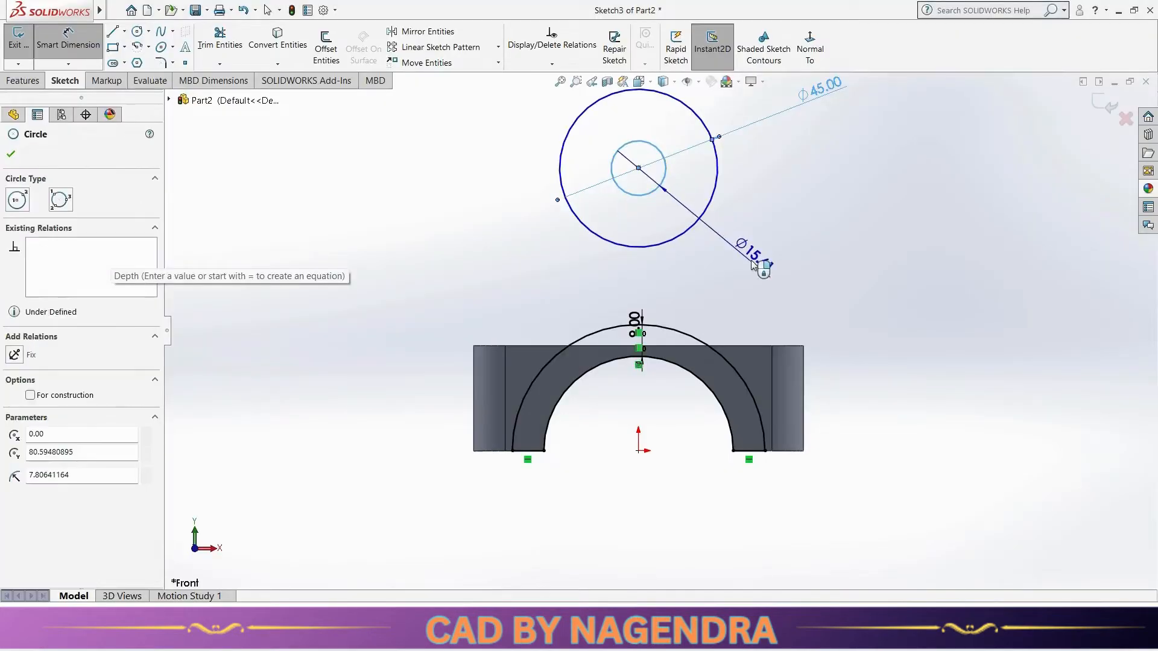
click(753, 266)
text(25)
key(Return)
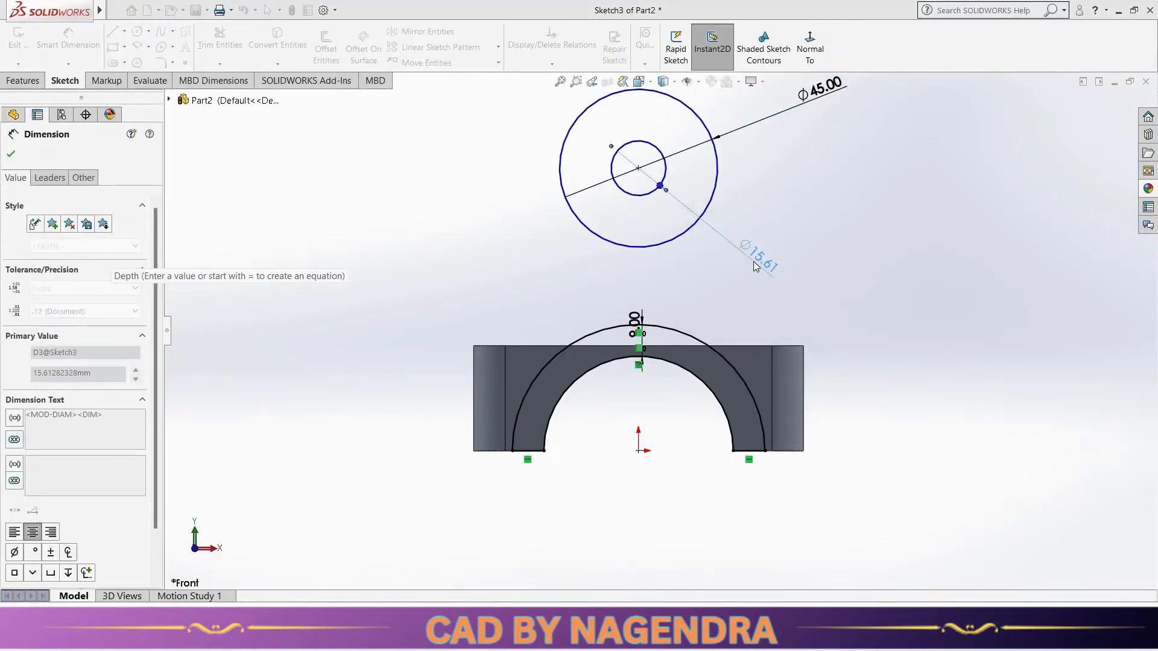
key(Escape)
Step: Add a Vertical relation between the concentric circles' centre and the origin point
click(552, 65)
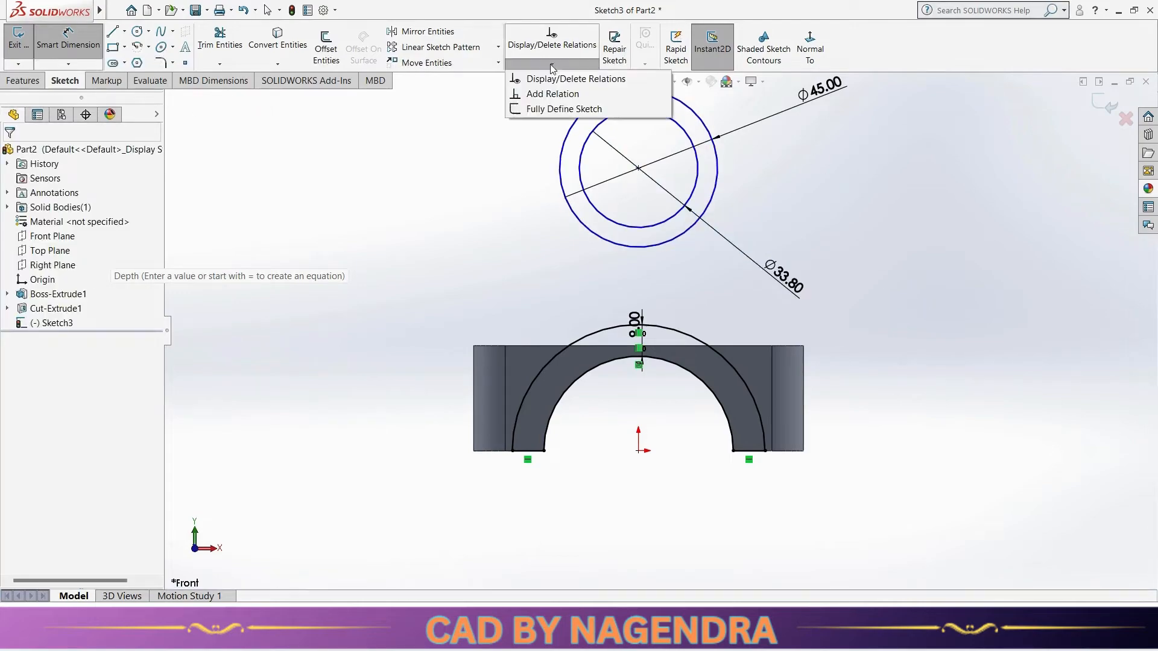
click(552, 93)
click(638, 167)
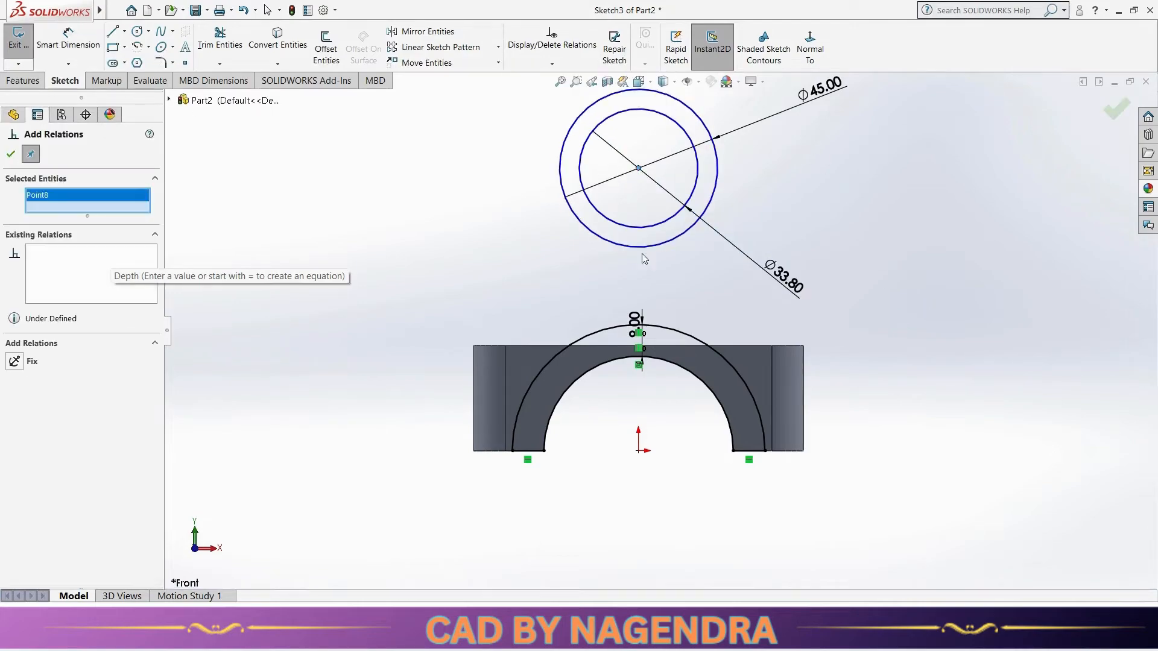
click(638, 452)
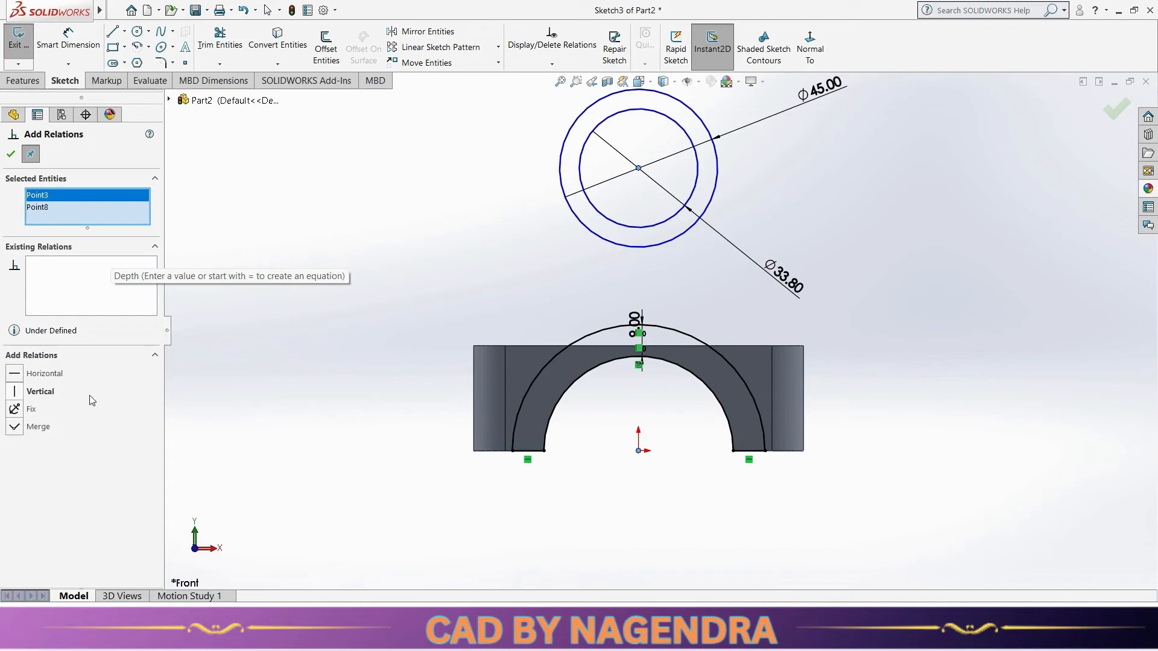
click(44, 392)
click(10, 154)
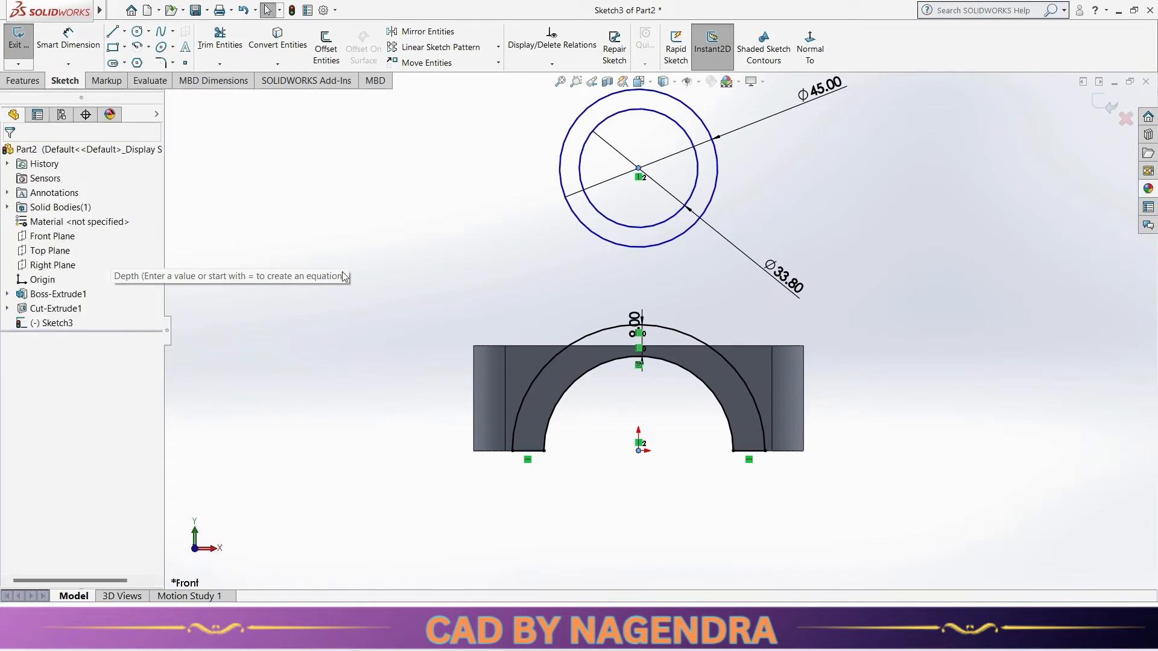
Step: Dimension the distance from the origin up to the circles' centre as 201.2 mm and finish the sketch
click(69, 39)
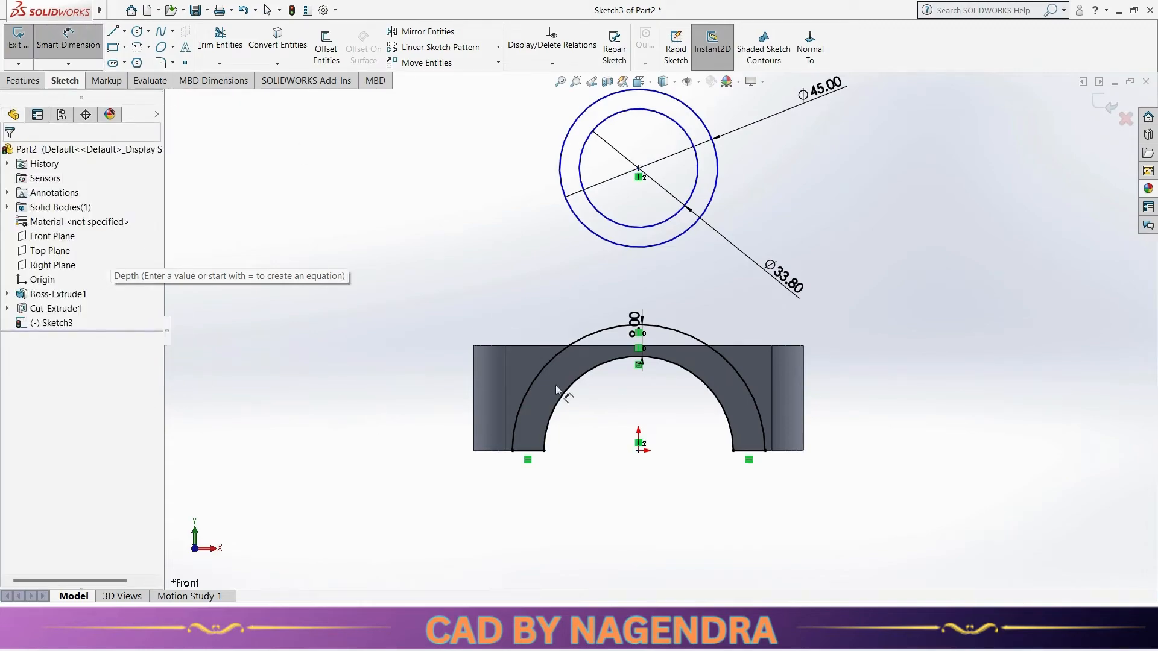
click(639, 451)
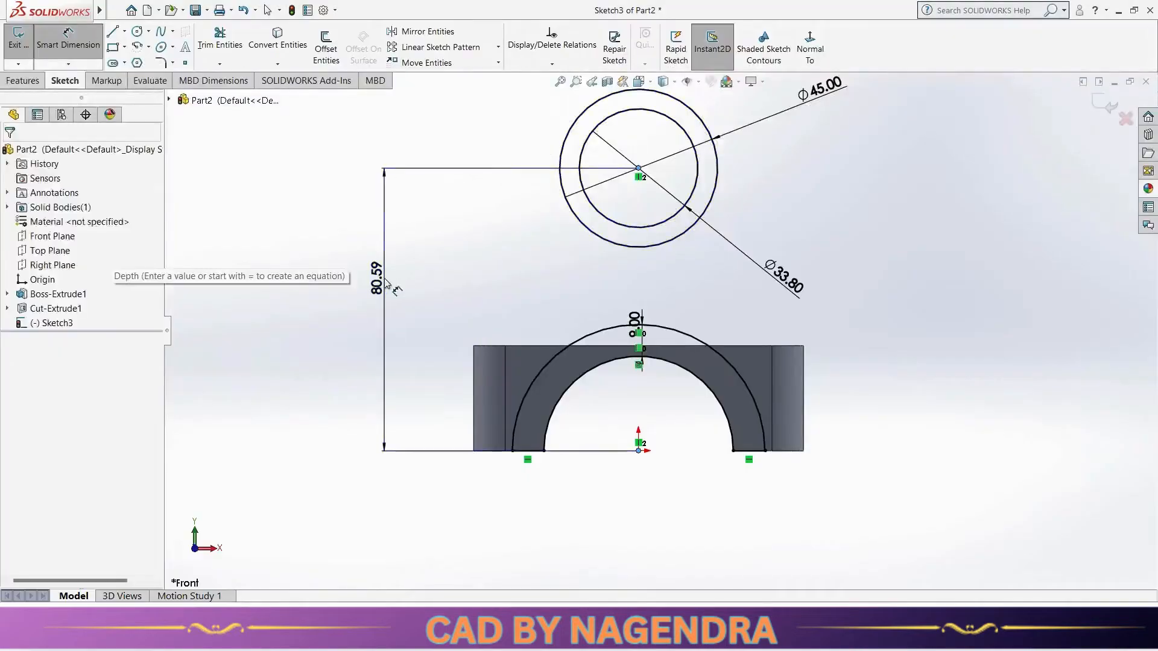
click(381, 275)
text(2101)
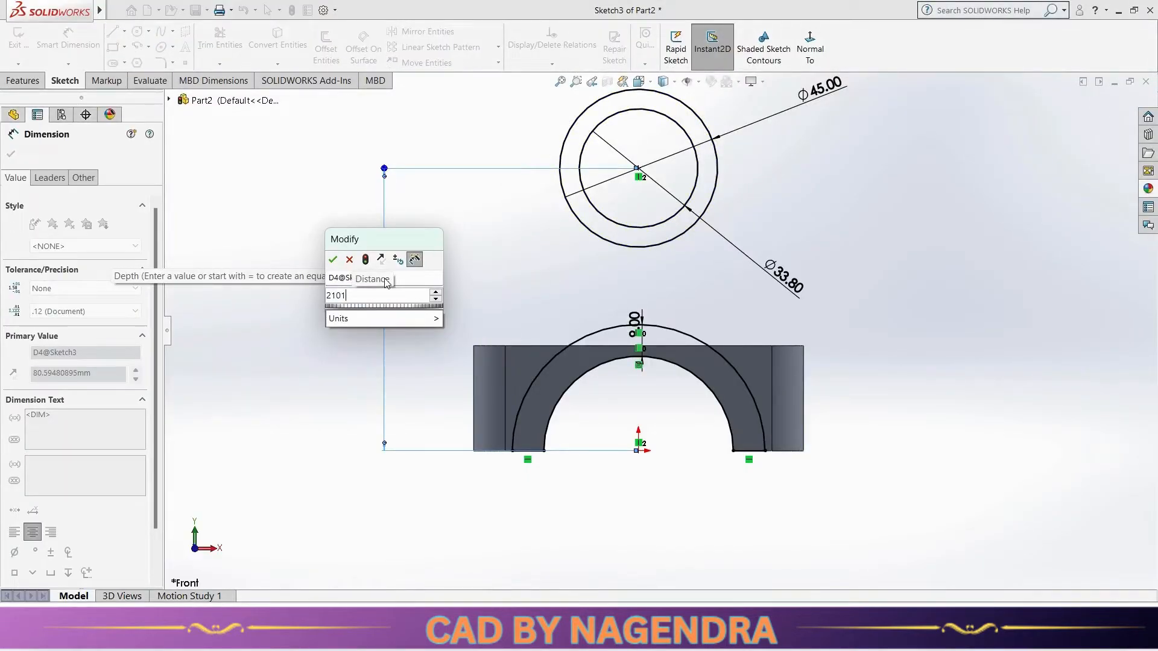
key(BackSpace)
key(BackSpace)
key(BackSpace)
text(01.2)
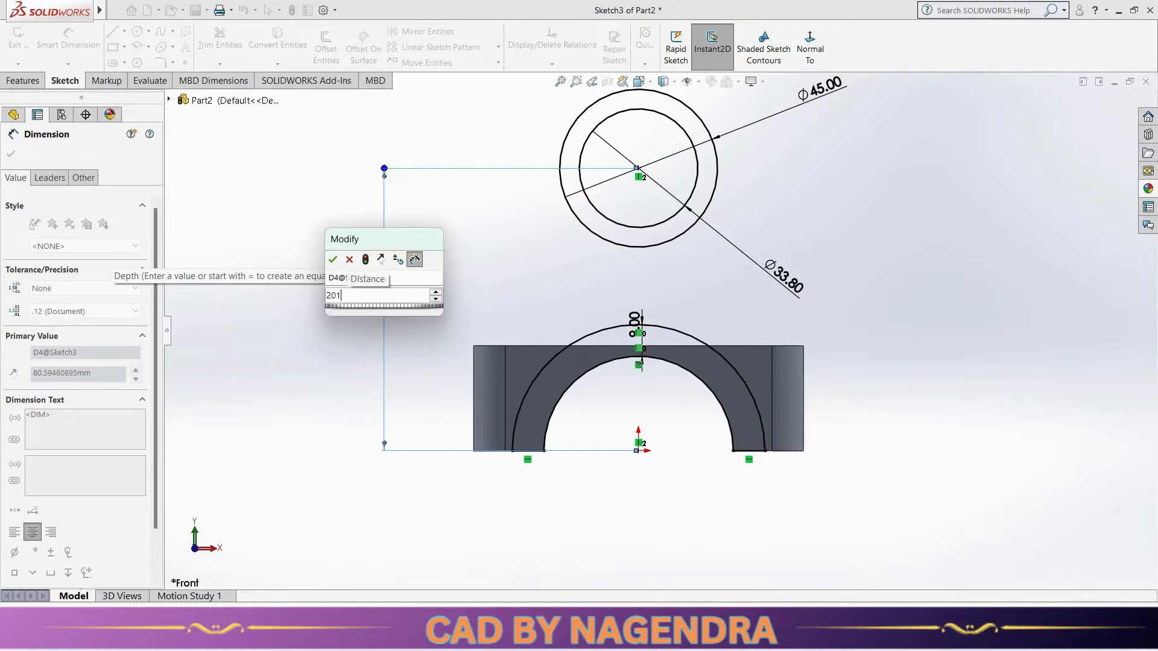
key(Return)
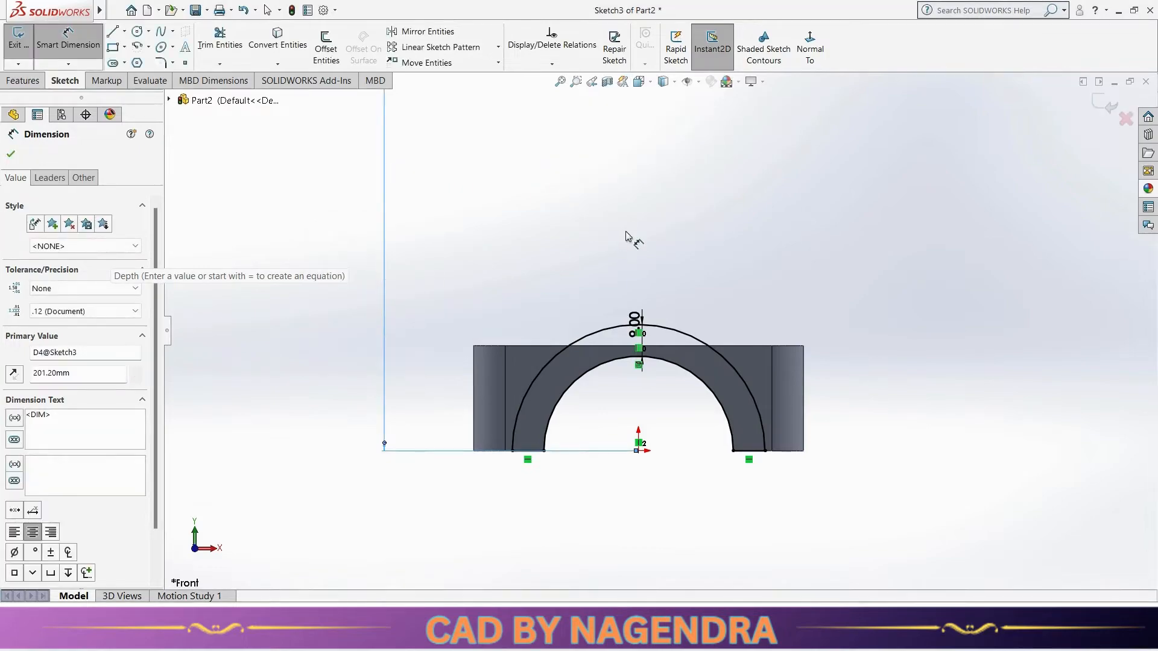
click(628, 237)
scroll(724, 287, up, 7)
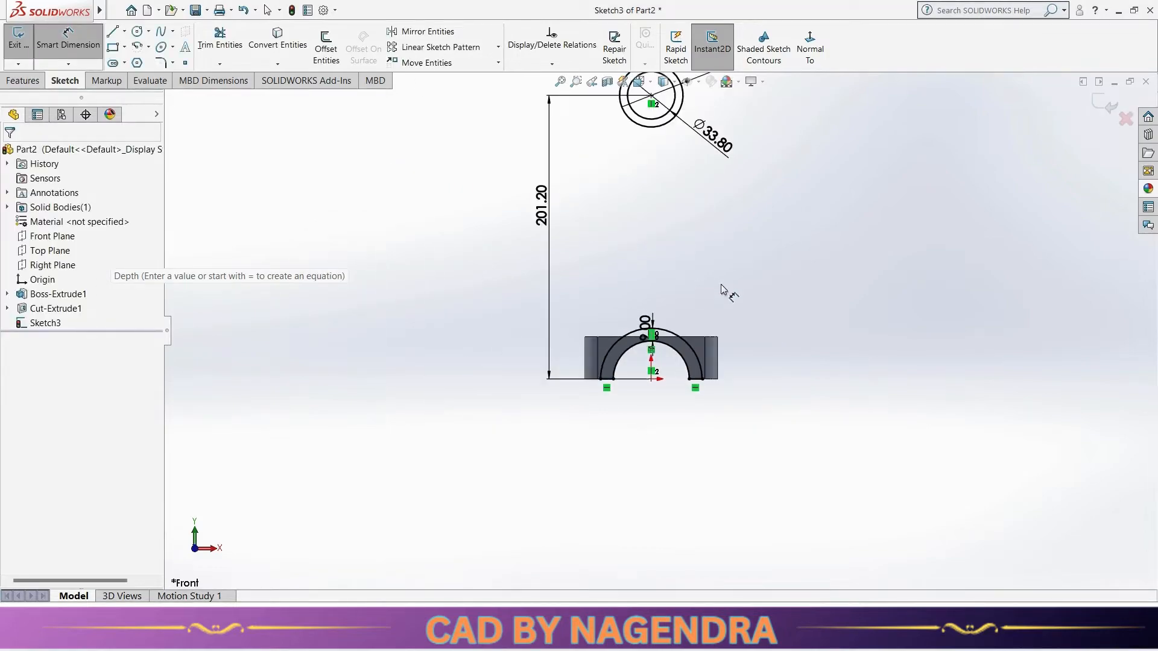
click(1099, 109)
key(ctrl+7)
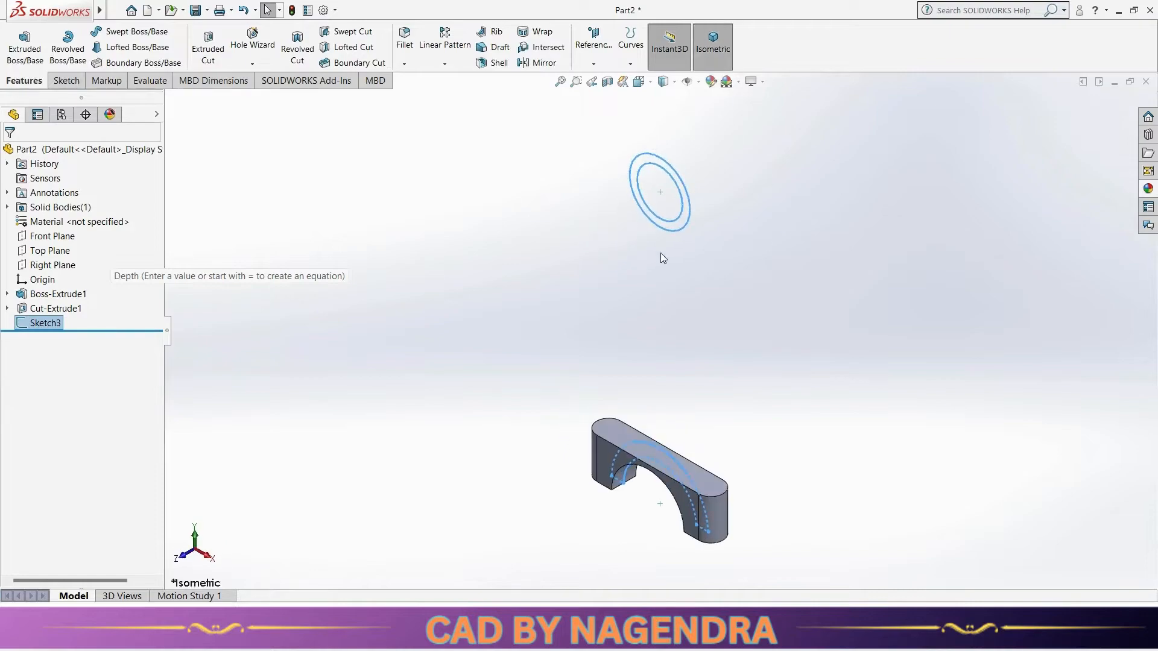
Step: Extrude the ring and half-ring sketch 38 mm as a Mid Plane boss with Merge result on
click(24, 47)
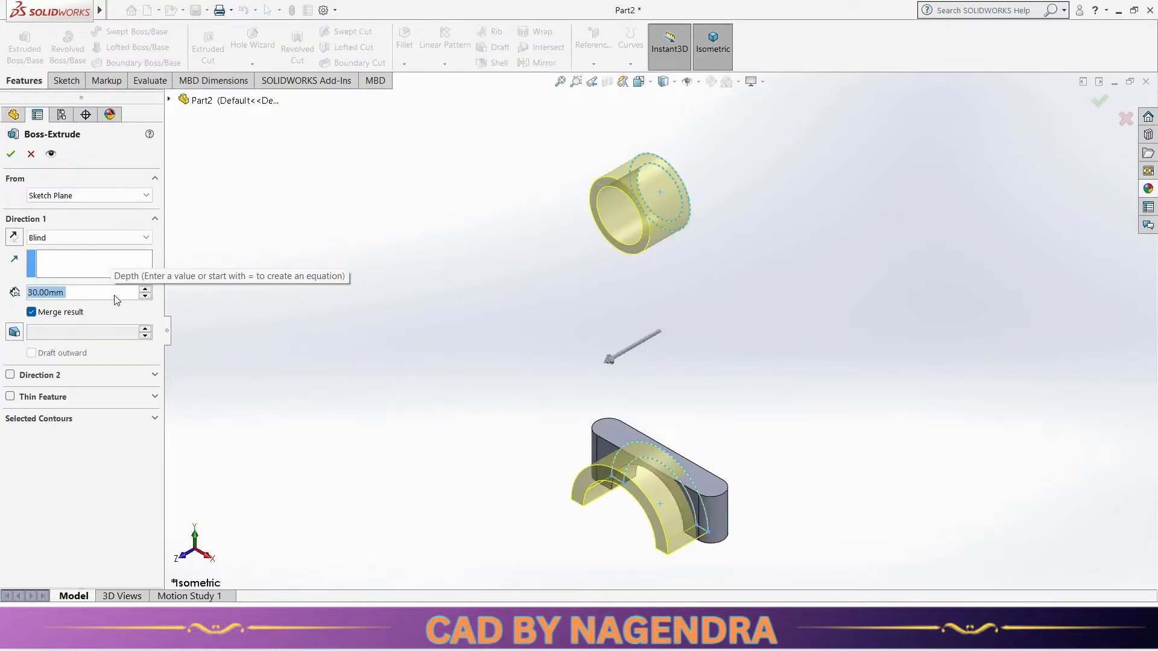
click(108, 239)
click(64, 313)
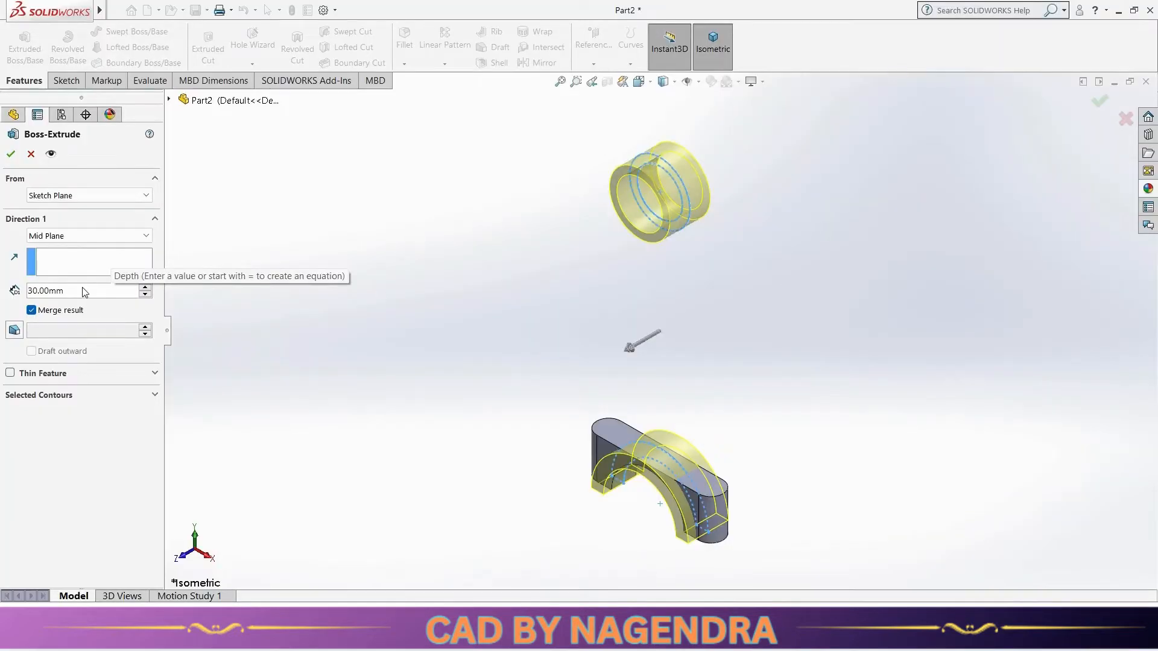
double_click(78, 287)
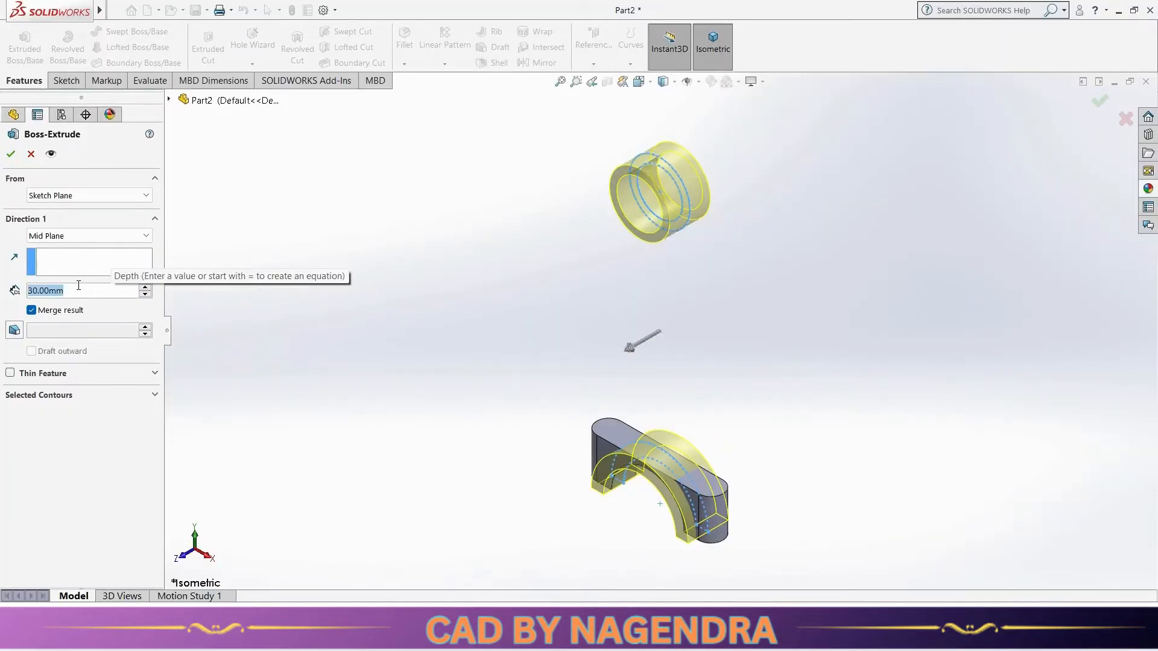
text(38)
key(Return)
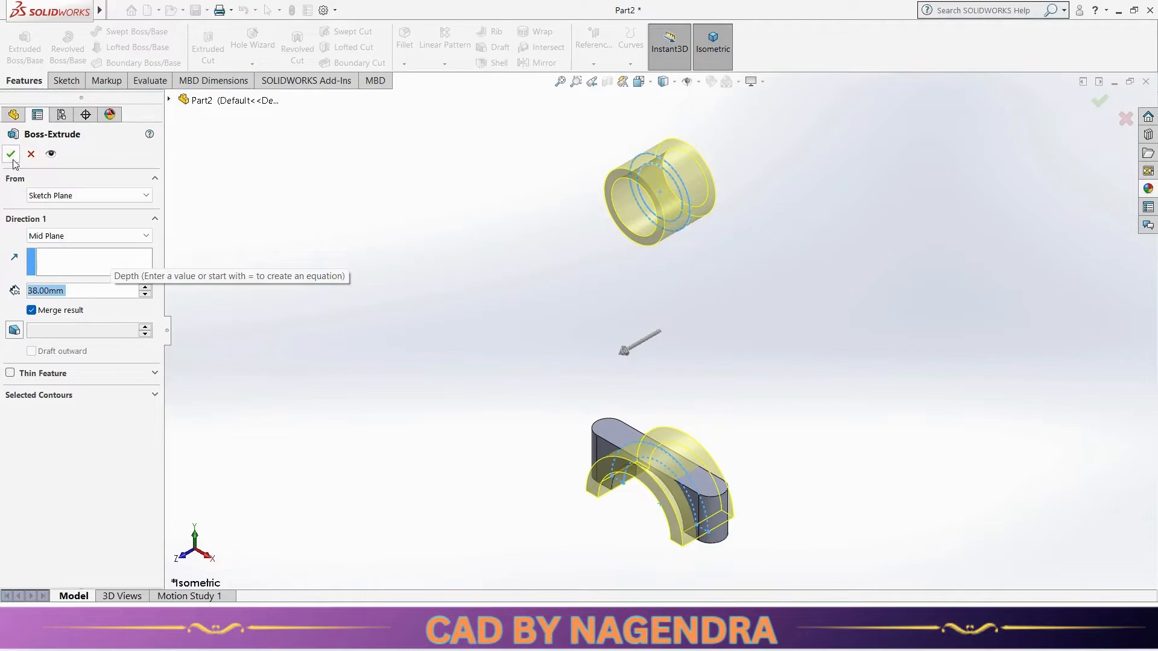
key(Return)
mouse_move(634, 299)
middle_down()
mouse_move(741, 281)
mouse_move(638, 298)
mouse_move(650, 291)
middle_up()
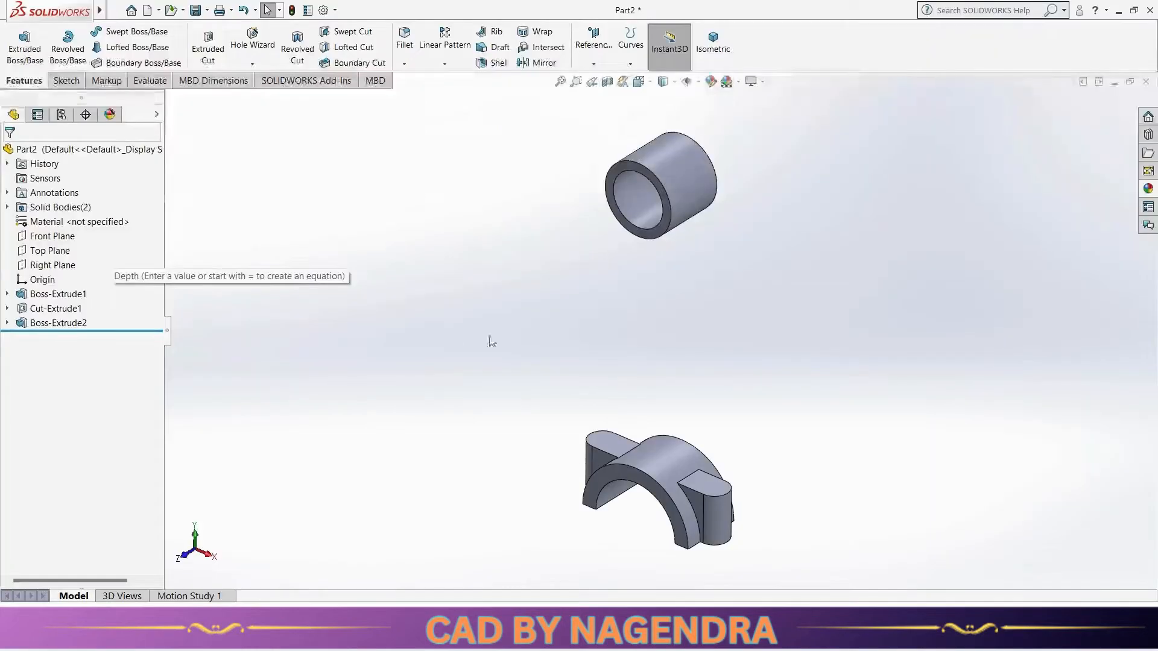
Step: Start a sketch on the Front Plane and convert the ring's outer edge and the half-ring's outer arc edge into sketch entities
click(73, 235)
click(78, 221)
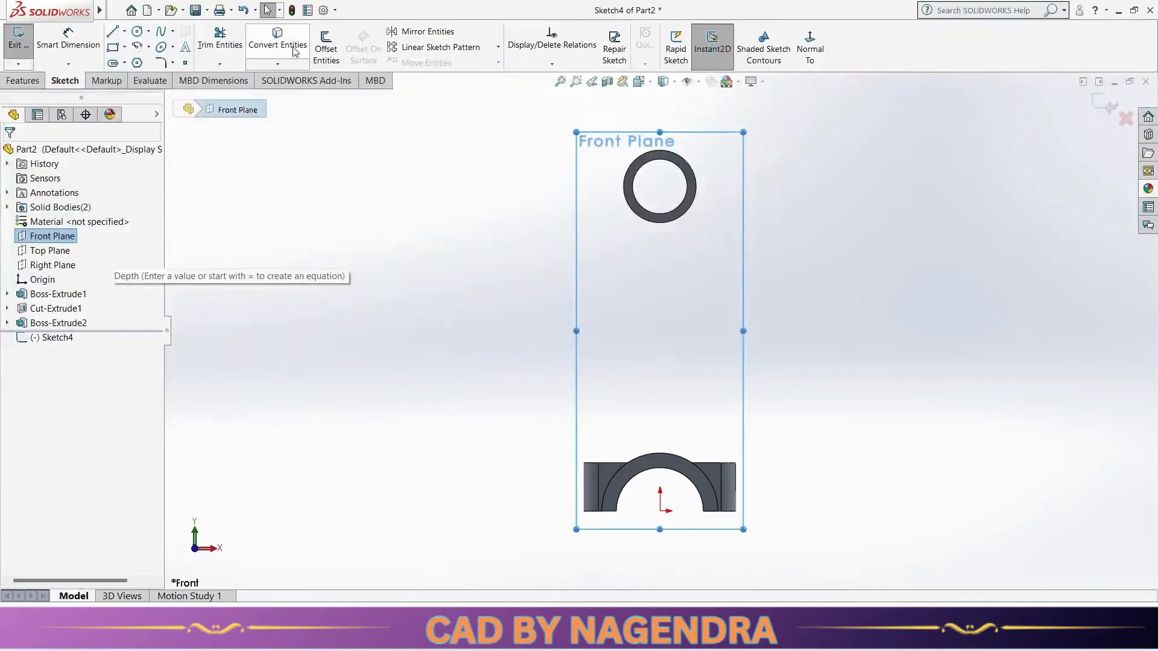
click(289, 41)
scroll(675, 229, down, 2)
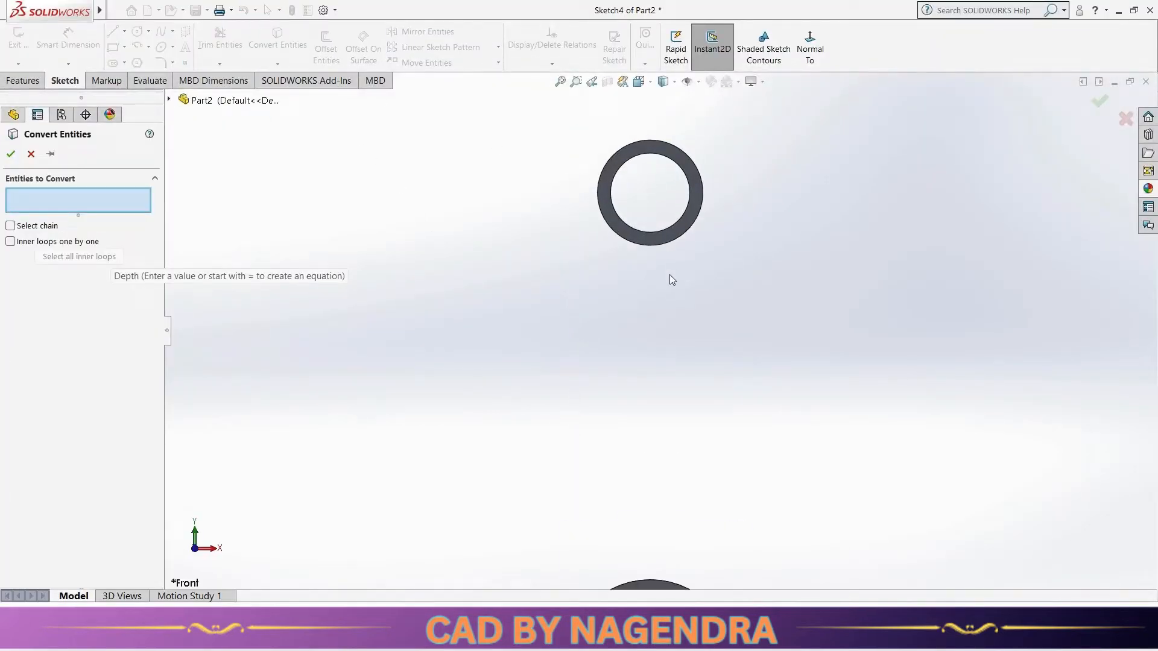
click(670, 242)
scroll(584, 298, up, 3)
scroll(657, 422, down, 4)
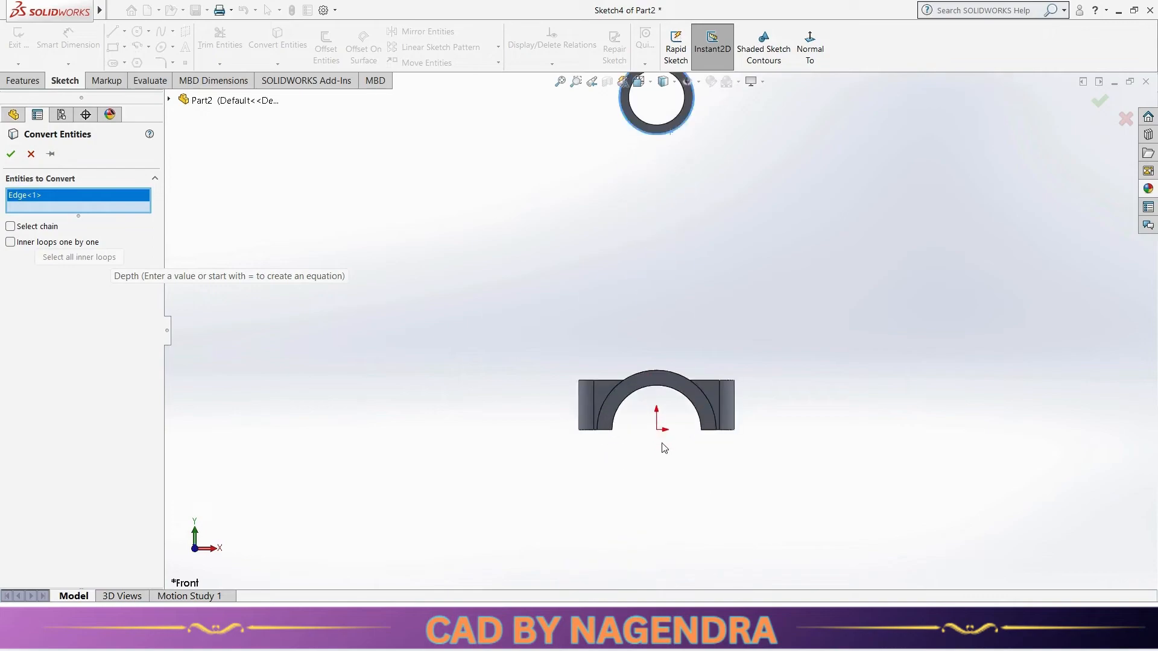
click(680, 303)
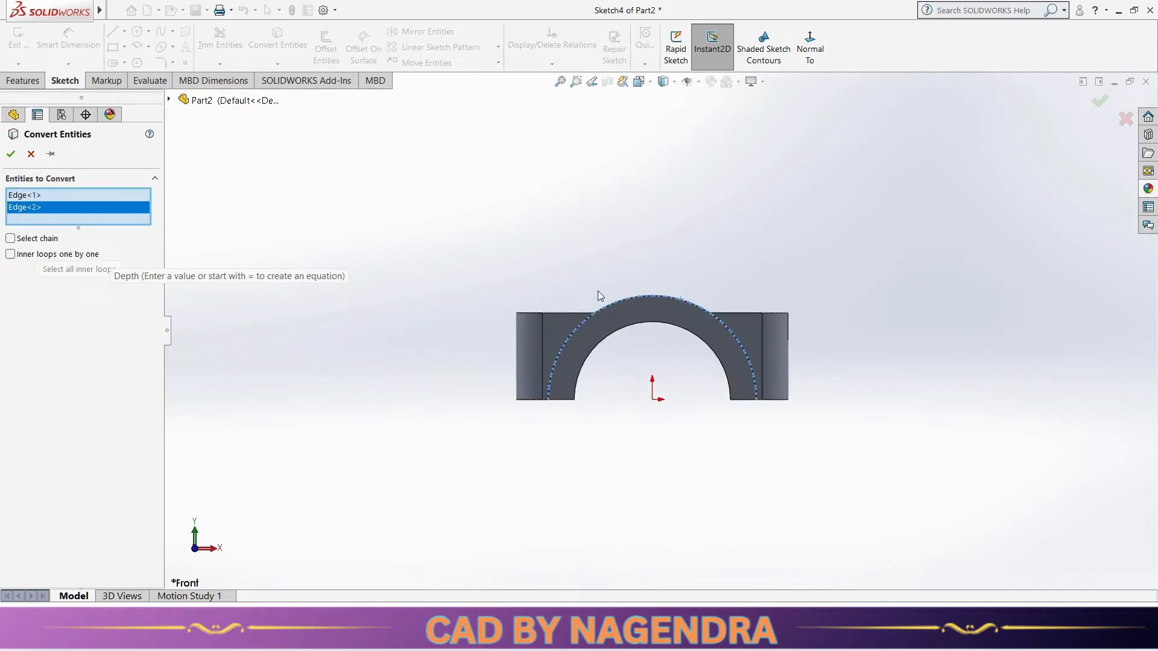
click(10, 154)
scroll(450, 342, up, 3)
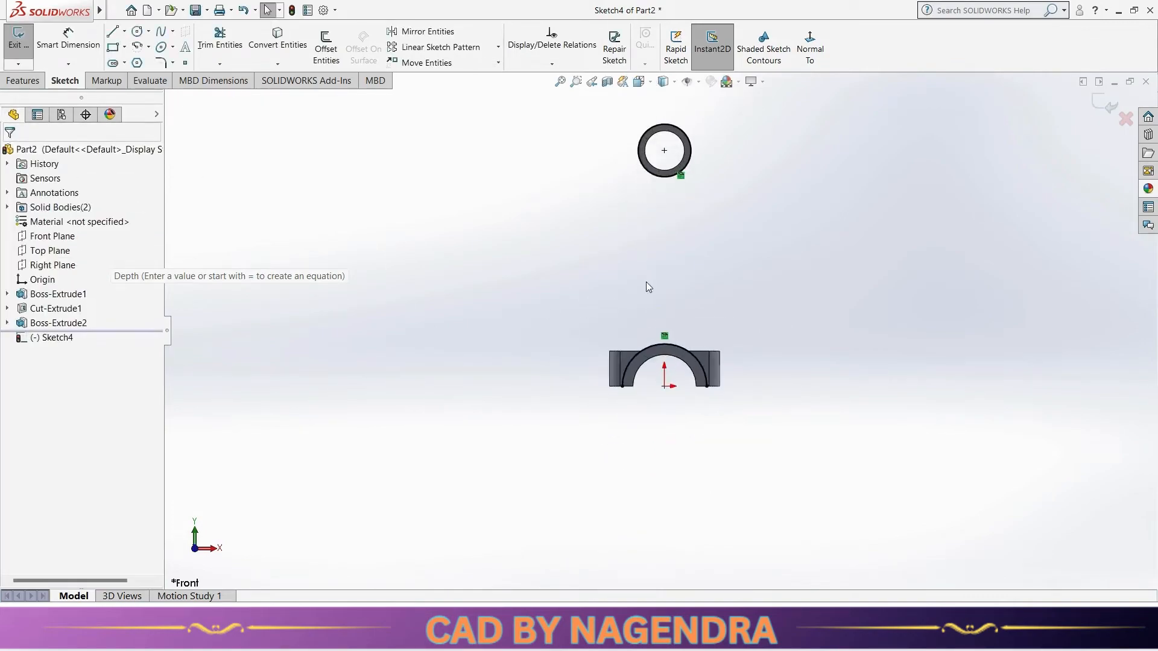
Step: Draw a slanted line about 155 mm long from the ring circle's lower left down to the left side of the half-ring arc
click(120, 38)
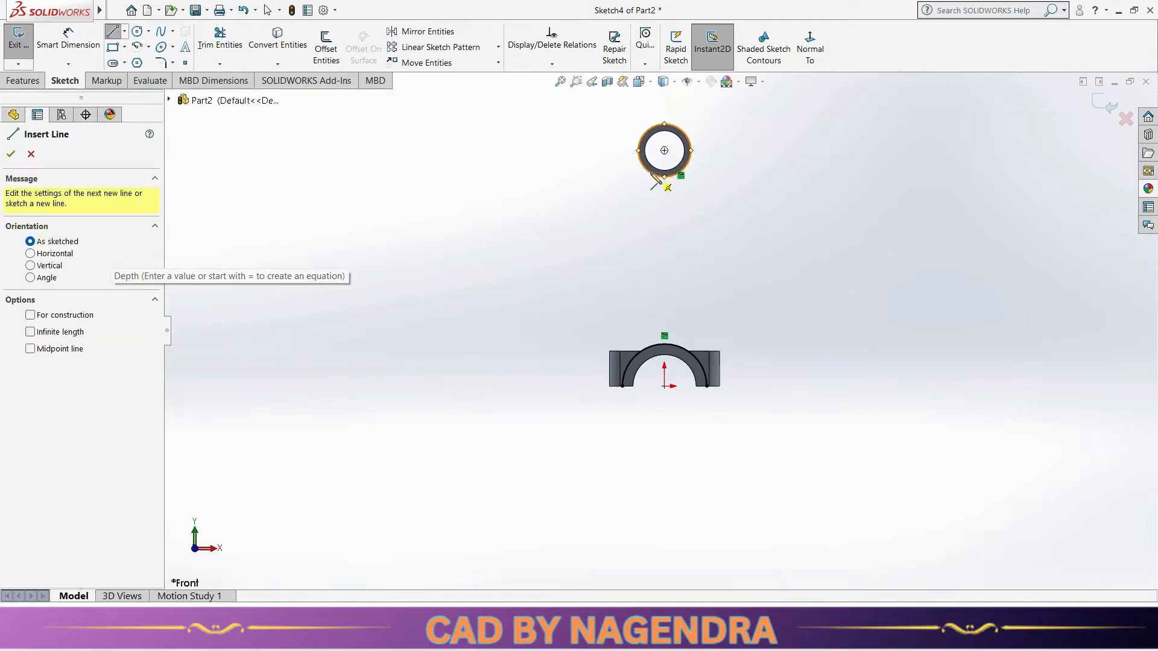
click(650, 173)
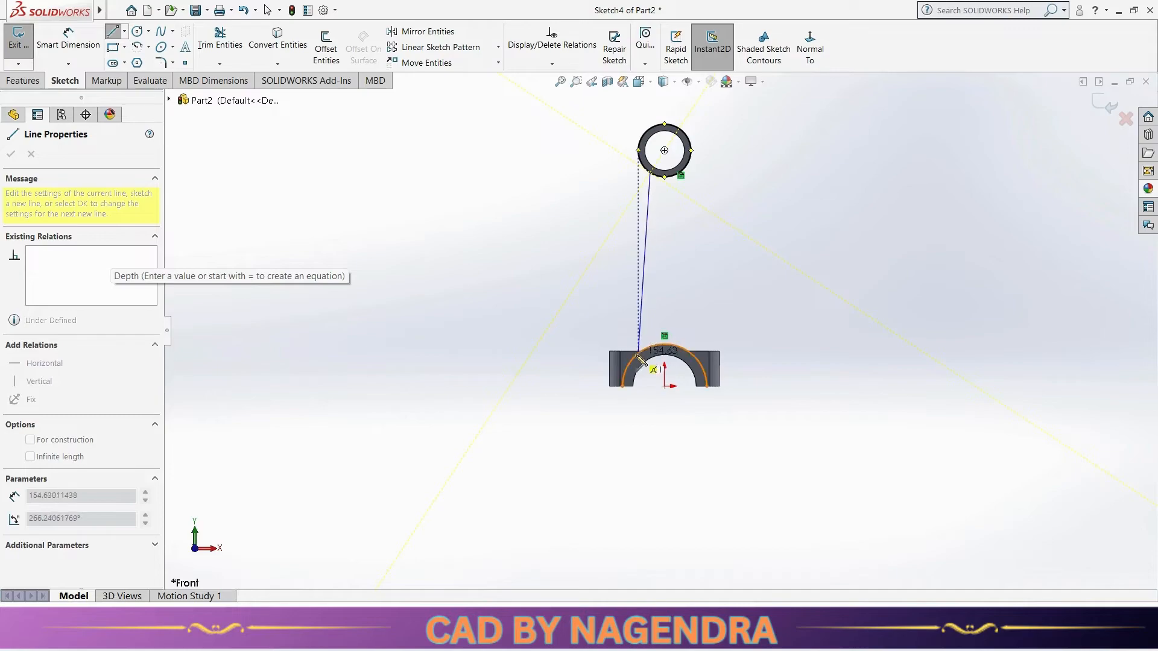
click(634, 358)
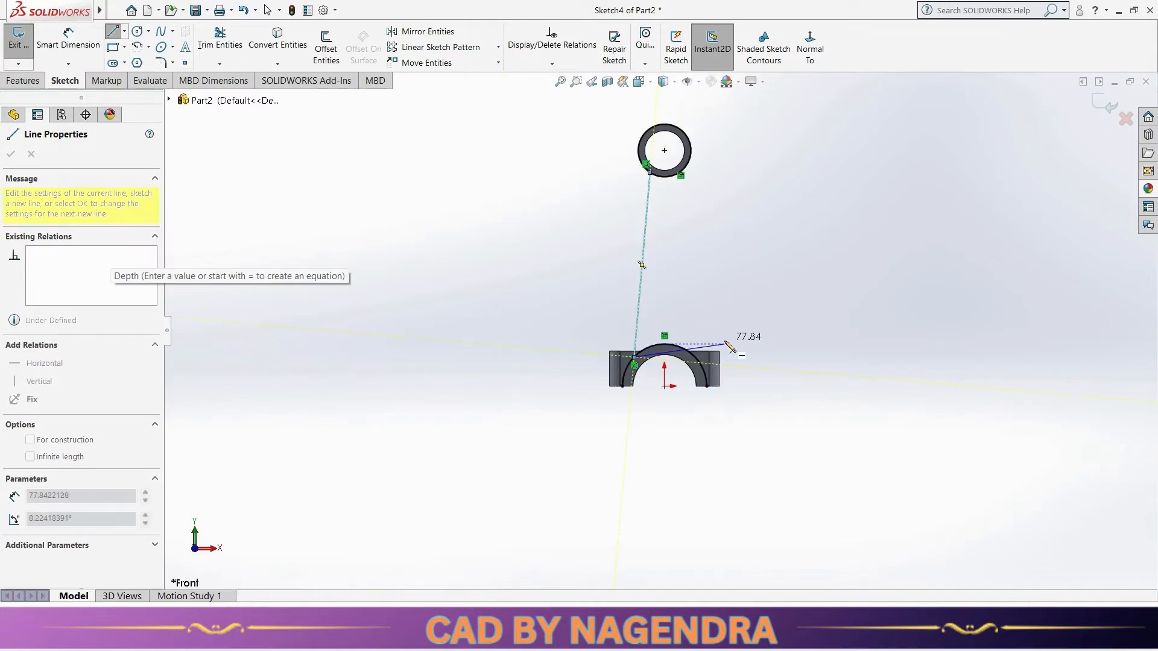
key(Escape)
key(f)
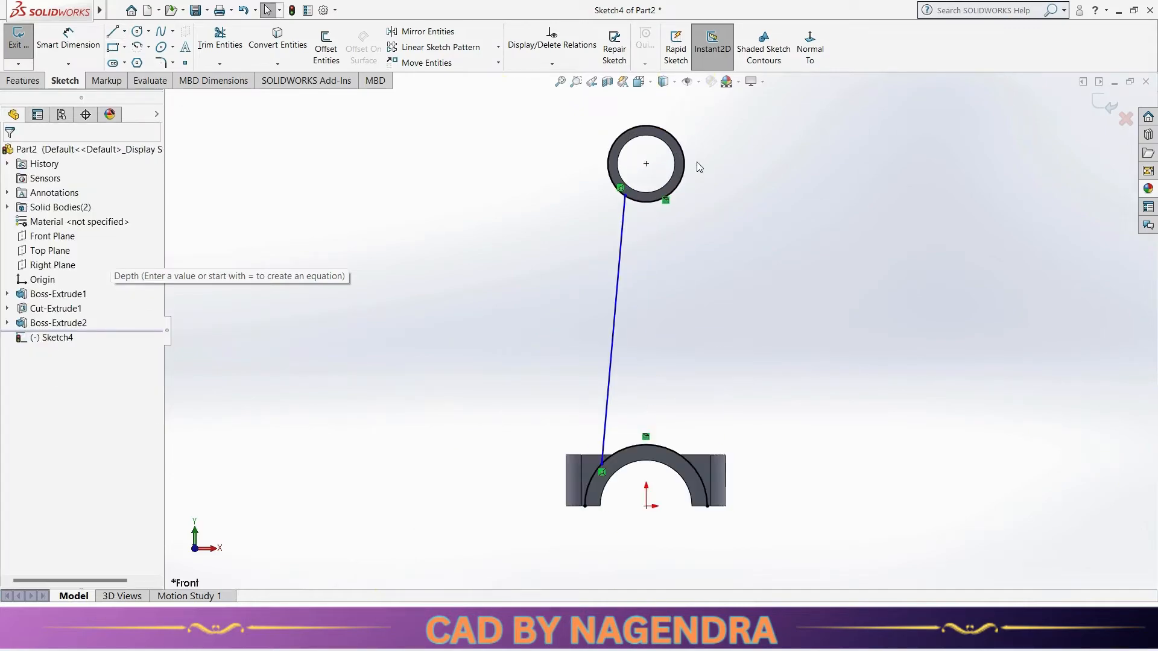
Step: Draw a vertical construction line from the origin up to the ring's centre
click(112, 31)
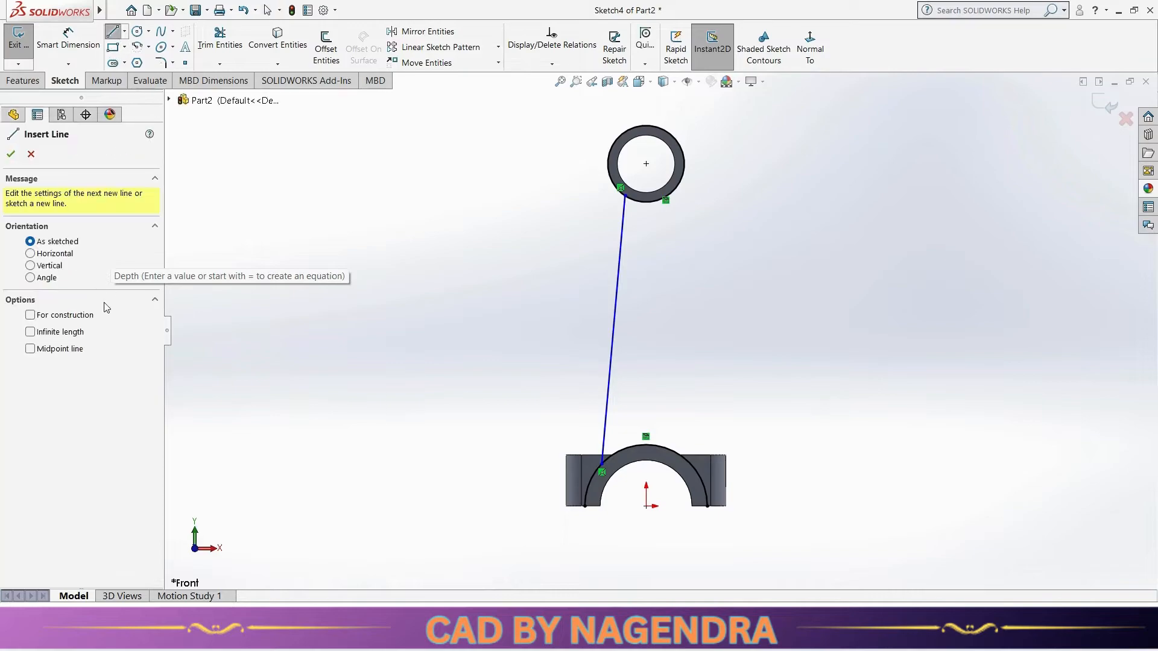
click(30, 266)
click(30, 315)
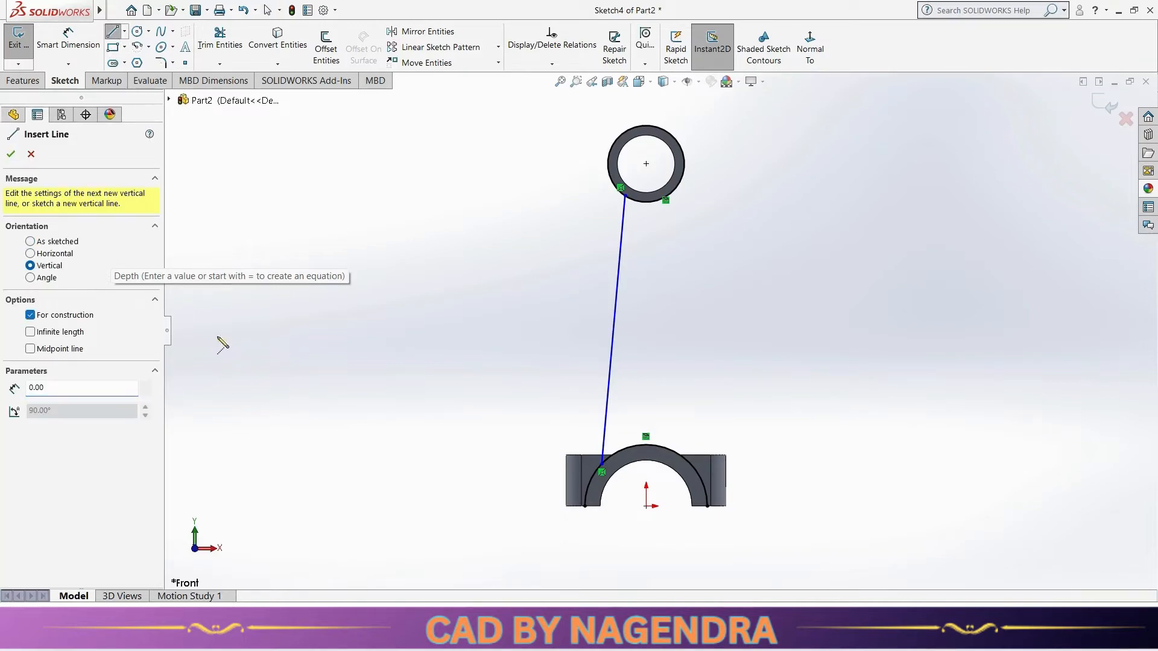
click(647, 505)
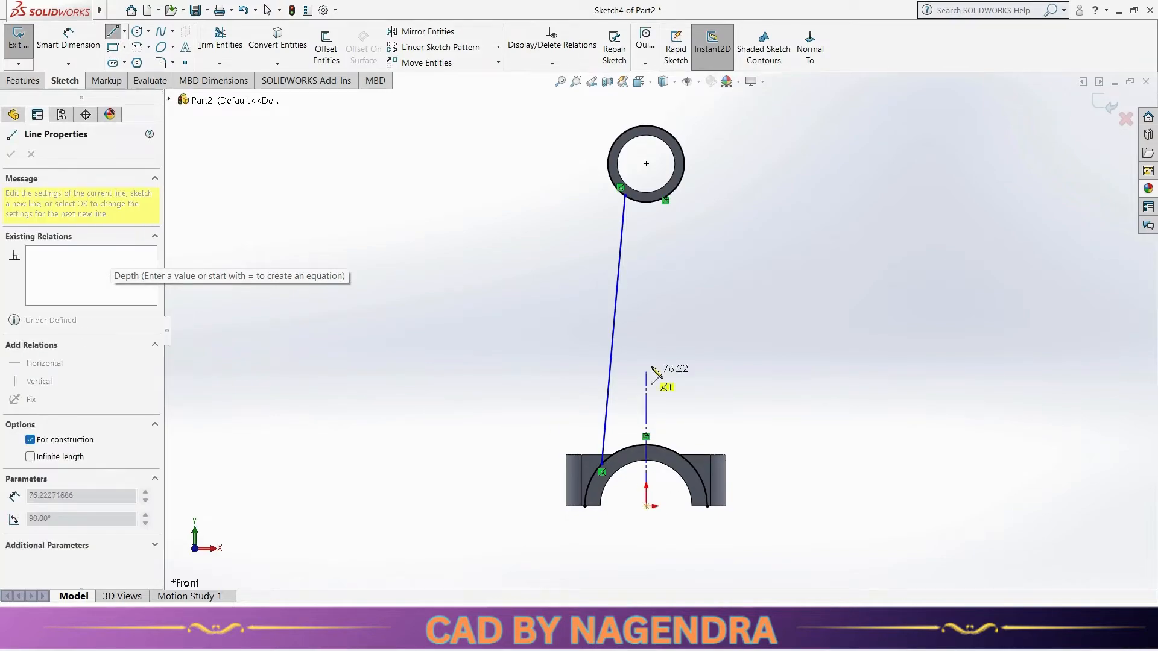
click(646, 163)
key(Escape)
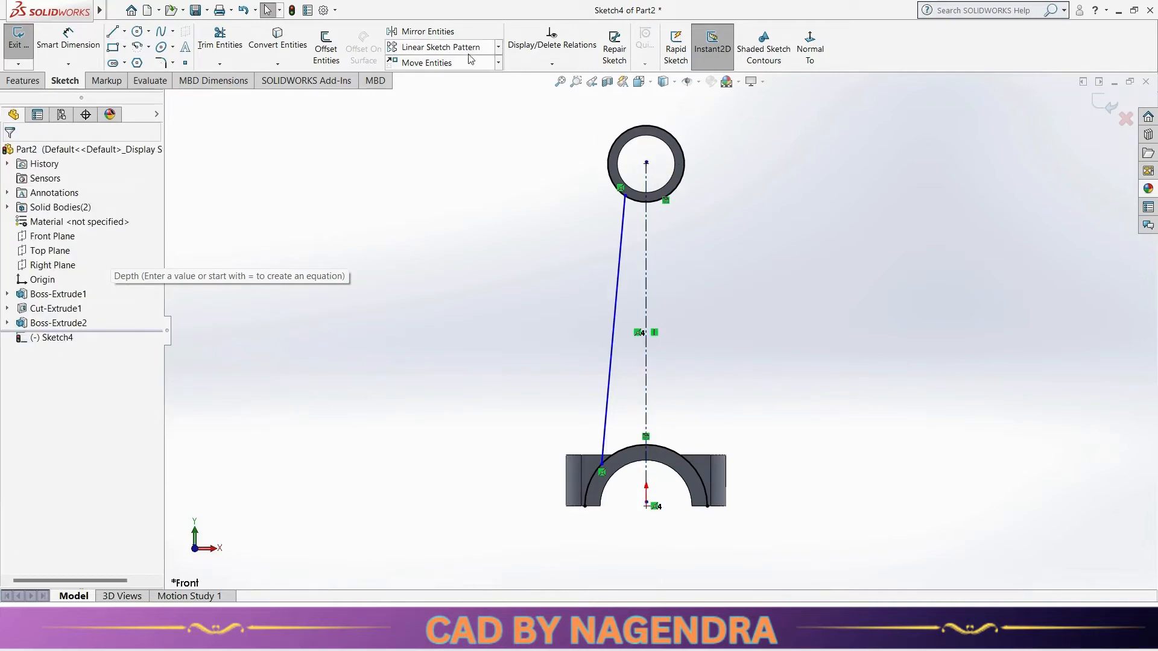
Step: Mirror the slanted shank line about the vertical construction line, keeping the original as a copy
click(423, 31)
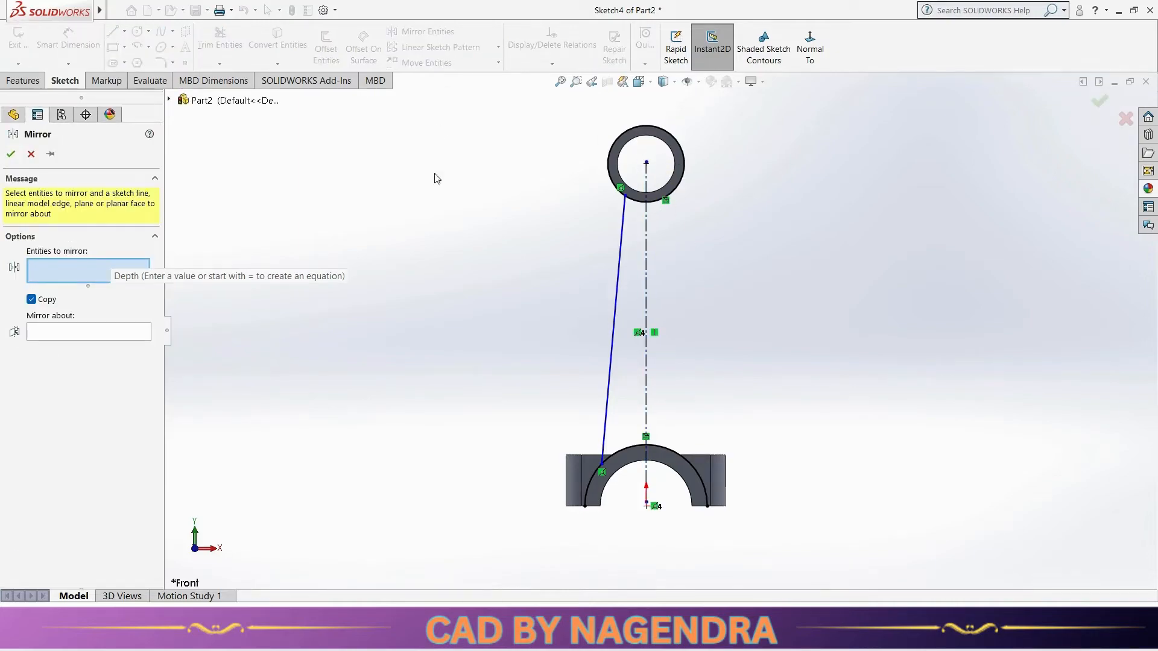
click(619, 273)
click(68, 336)
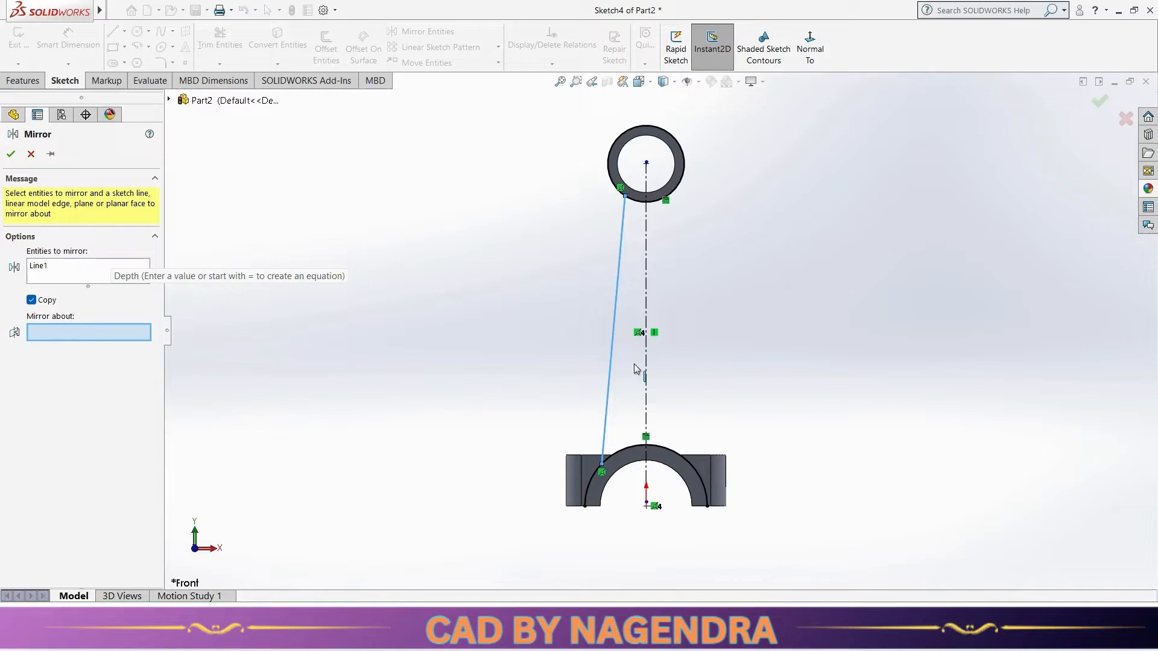
click(647, 290)
key(Return)
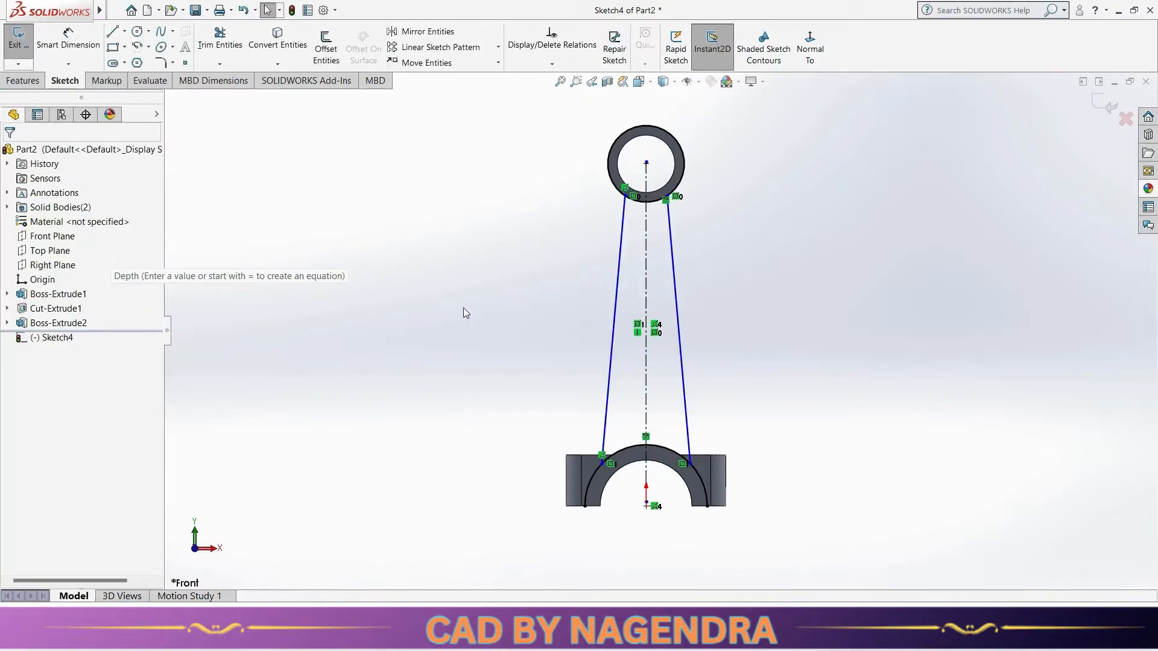
Step: Check the shank width in the reference drawing and dimension the distance between the two slanted lines' upper endpoints as 20 mm
scroll(749, 165, down, 2)
scroll(714, 265, up, 2)
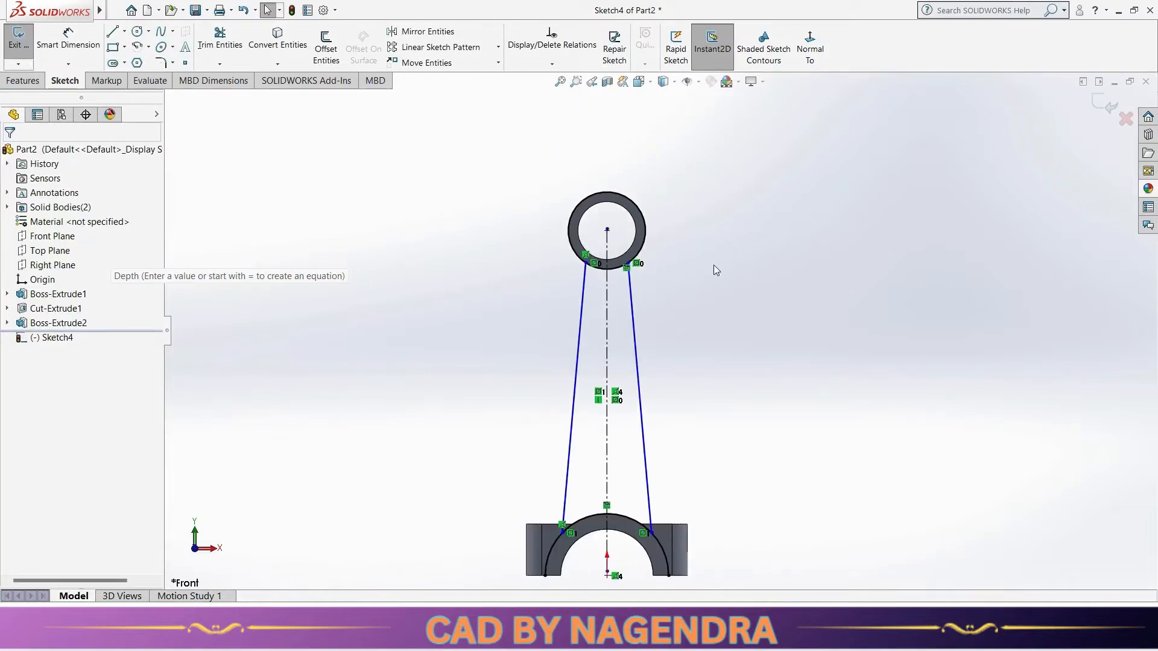
key(alt+Tab)
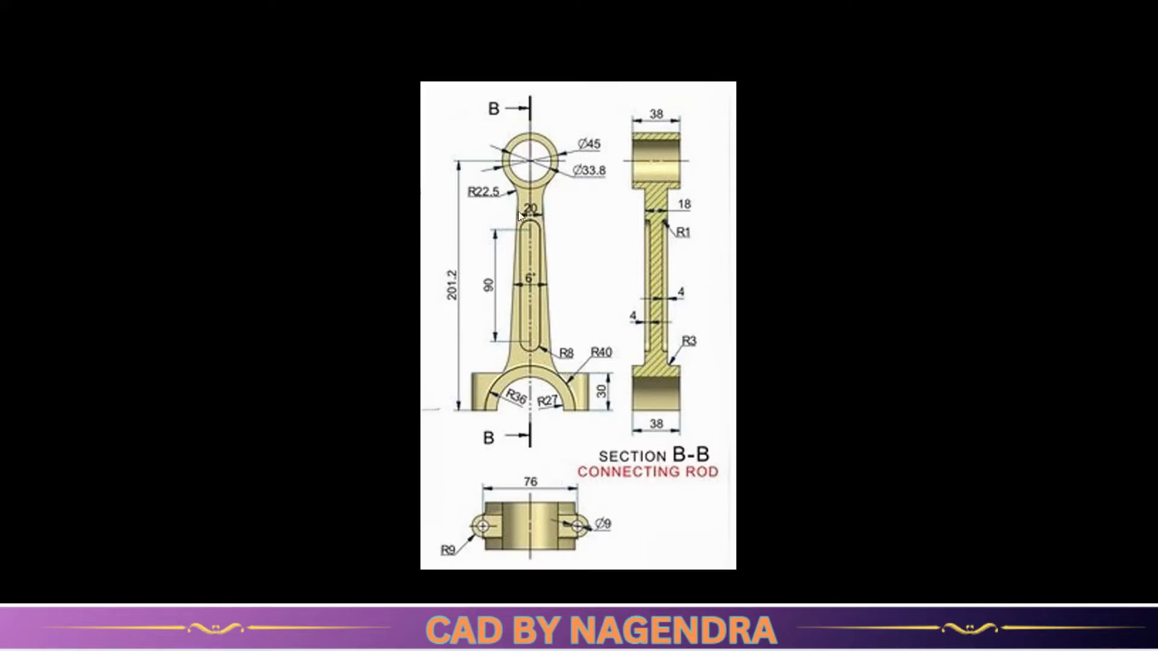
key(alt+Tab)
click(85, 47)
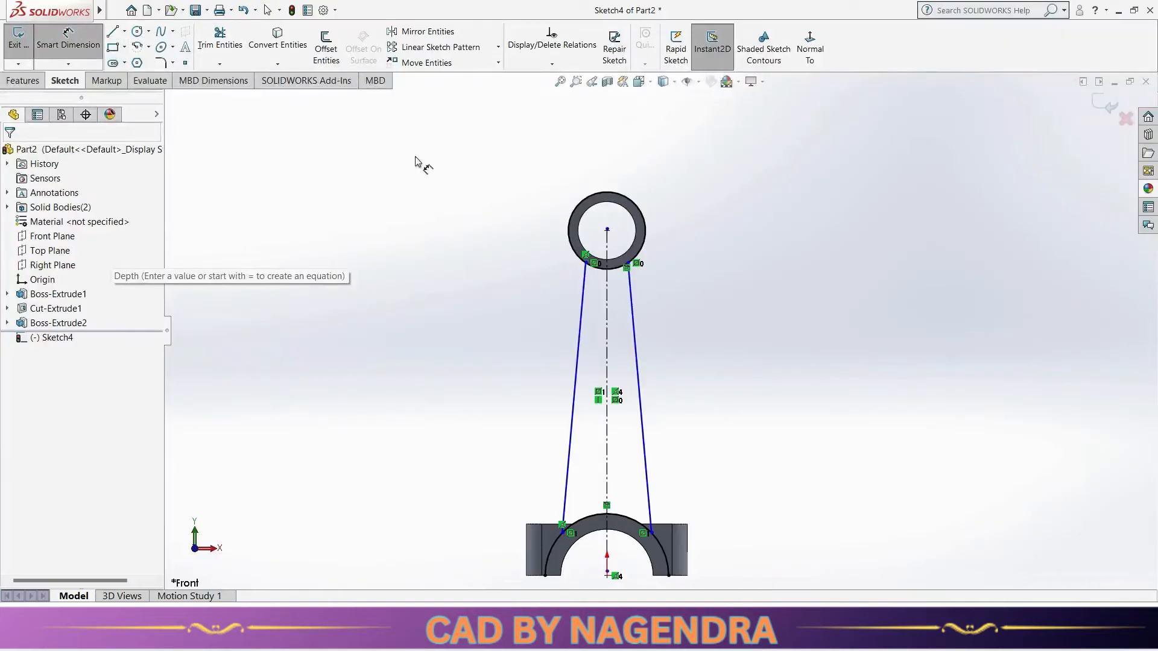
click(586, 263)
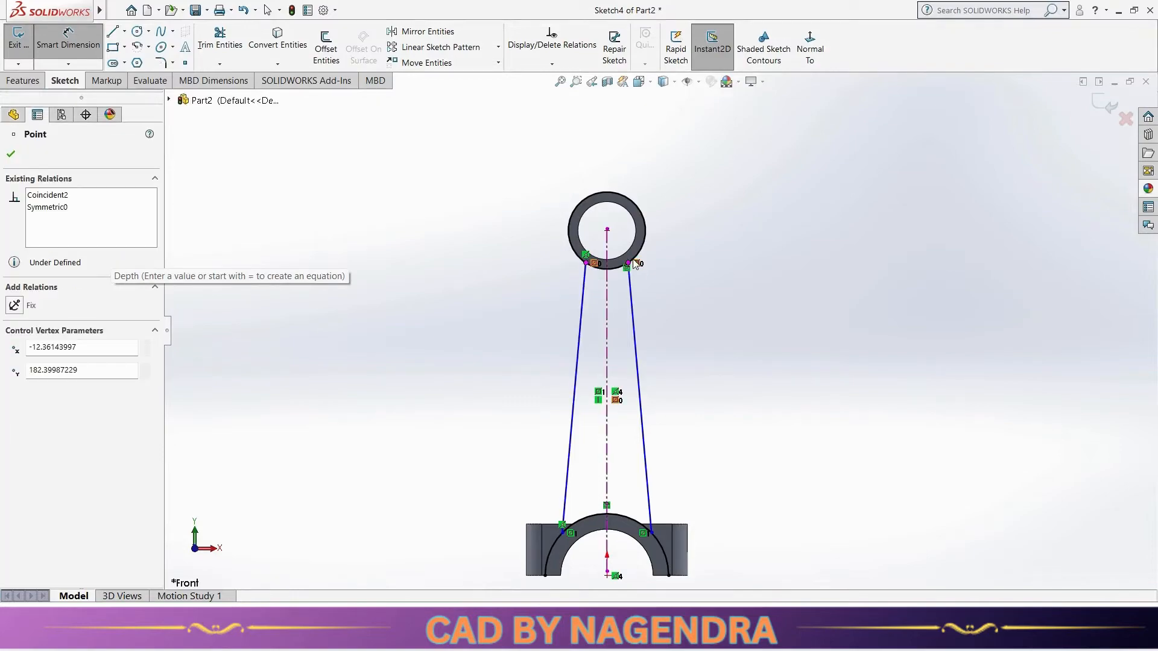
click(632, 264)
click(619, 294)
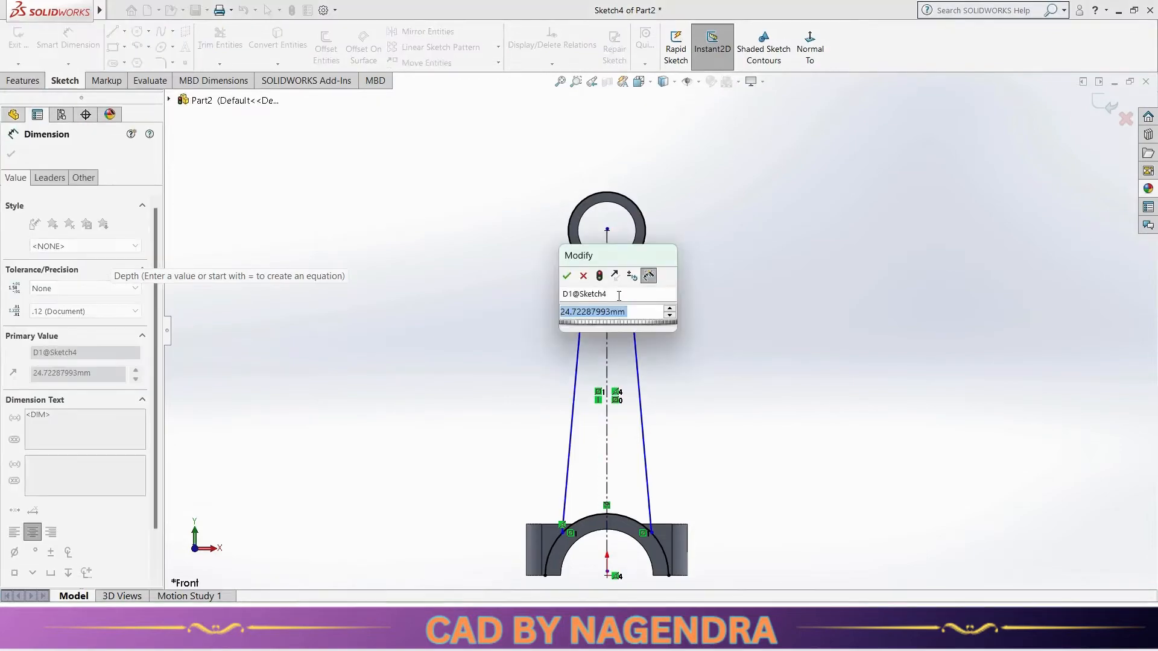
text(20)
key(Return)
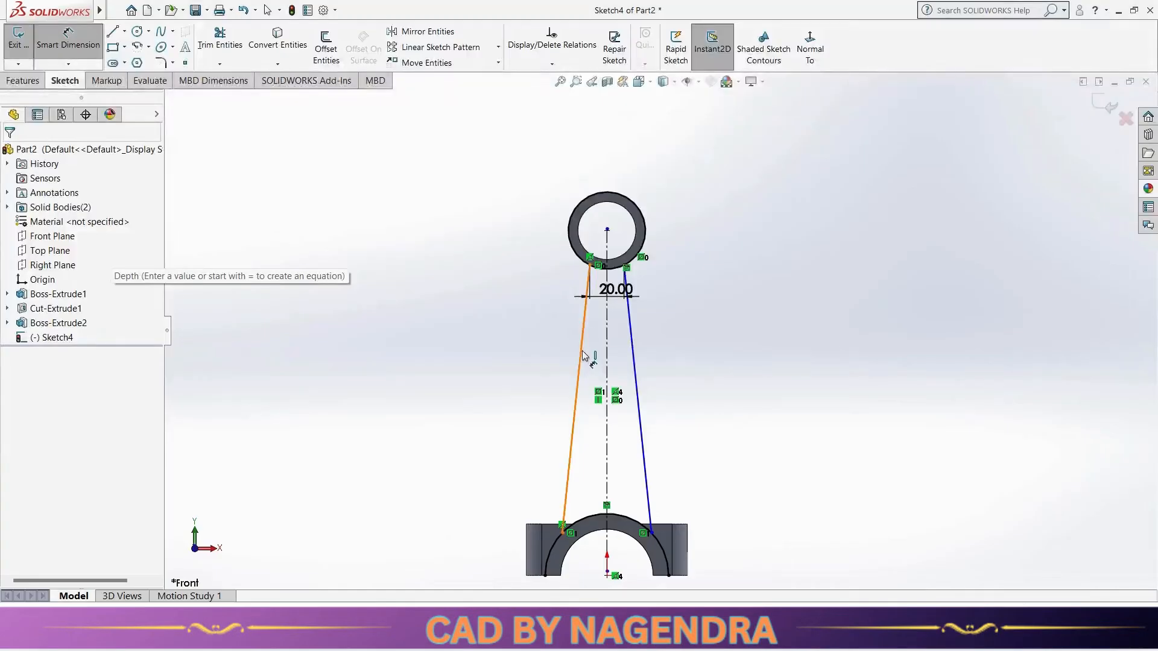
Step: Dimension the angle between the two slanted shank lines as 6°
click(582, 357)
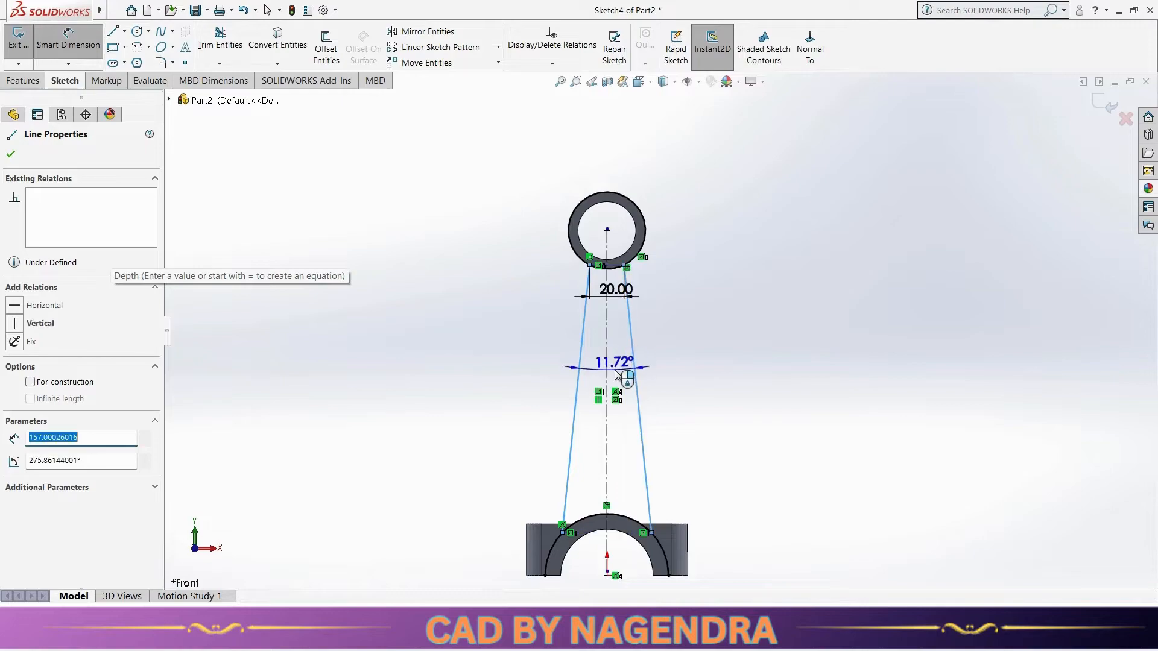
click(616, 370)
text(6)
key(Return)
click(688, 391)
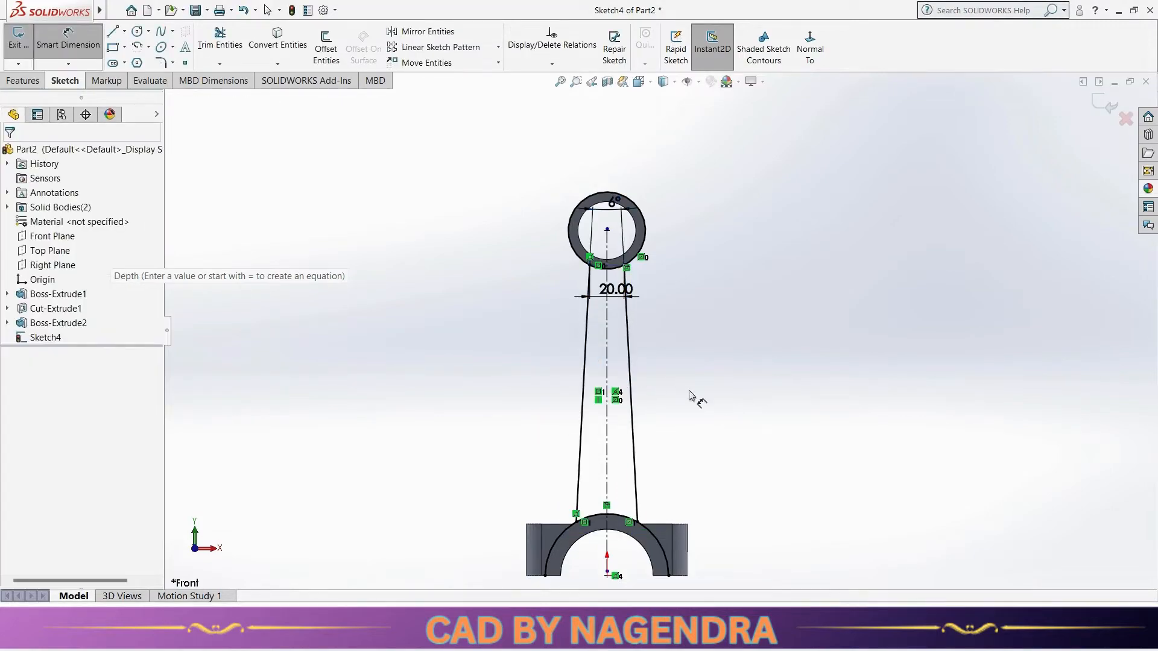
Step: Draw a three-point arc with a radius of about 32 mm from the right shank line to the half-ring's outer arc, bulging toward the corner
scroll(661, 381, up, 2)
scroll(660, 422, down, 4)
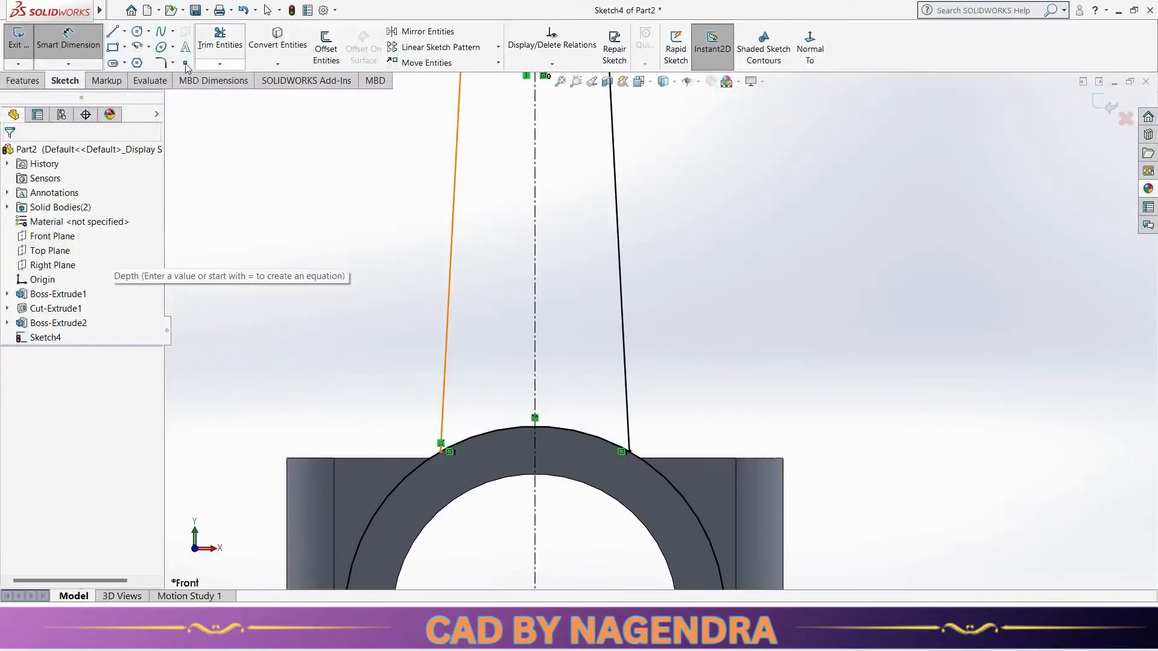
click(149, 48)
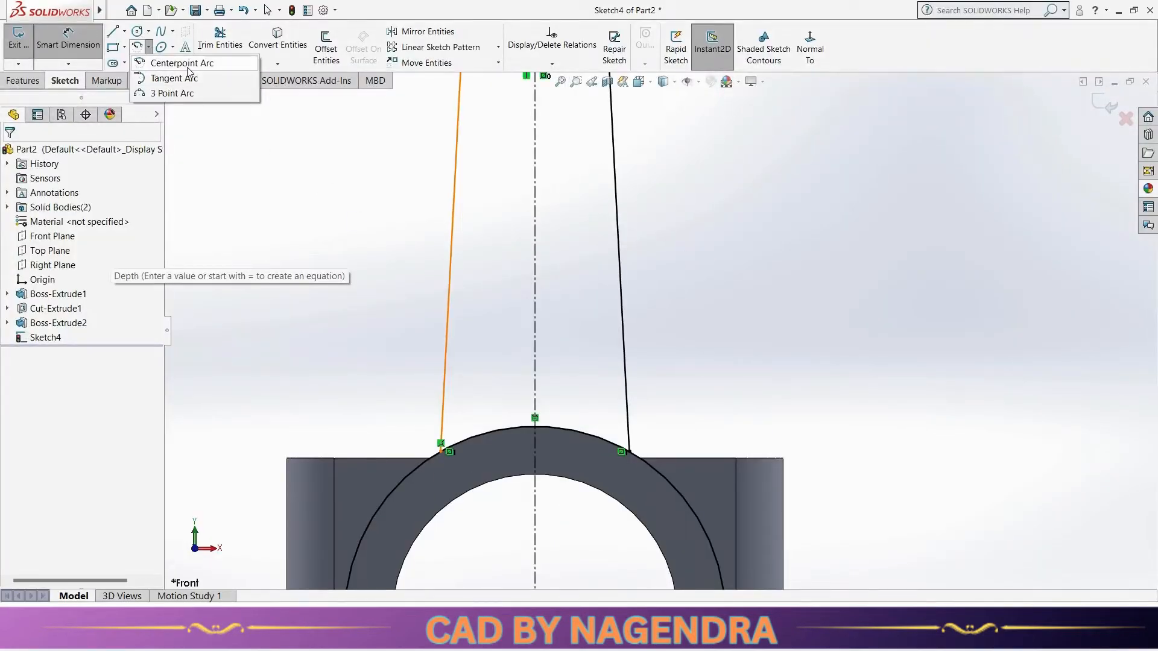
click(192, 93)
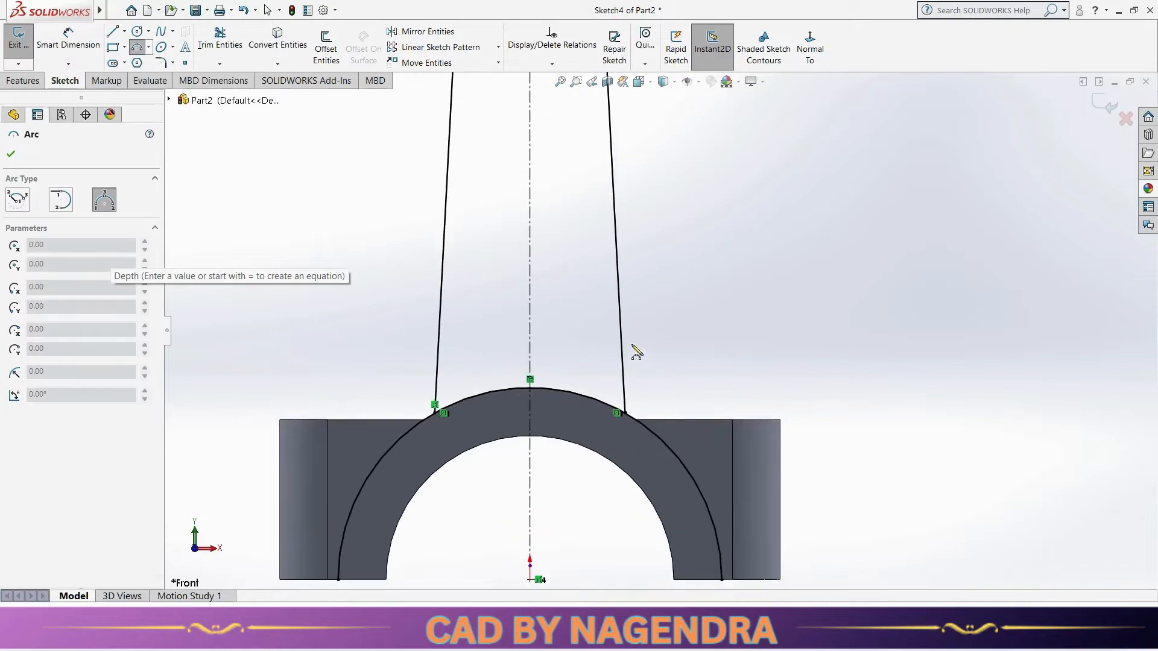
click(623, 354)
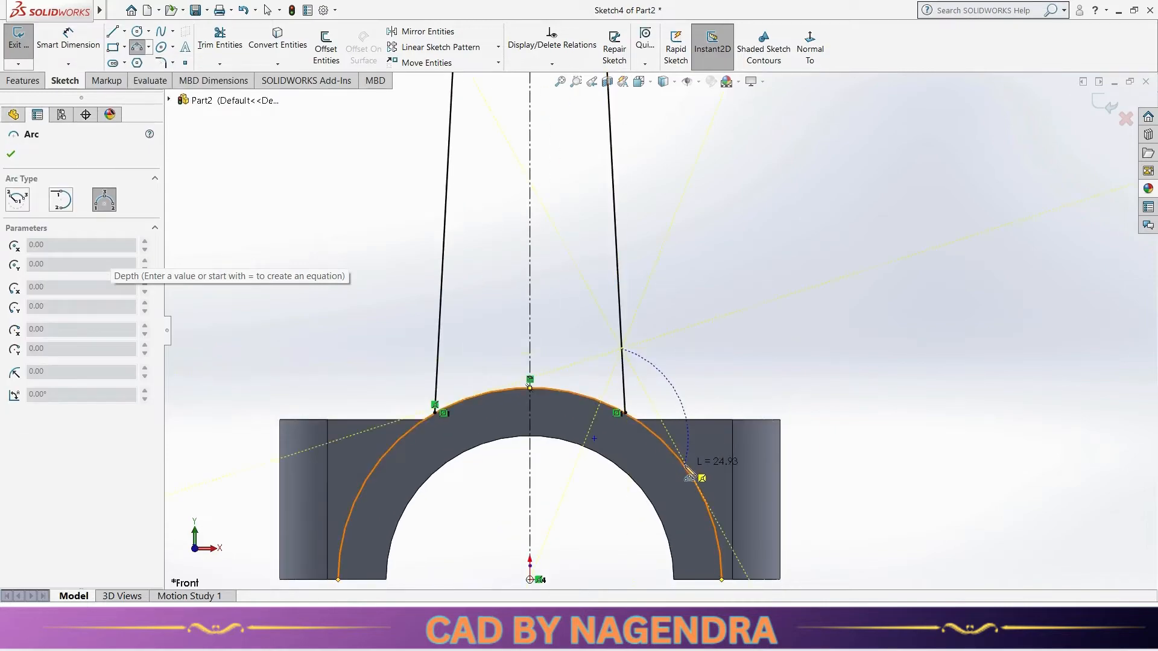
click(681, 462)
click(638, 408)
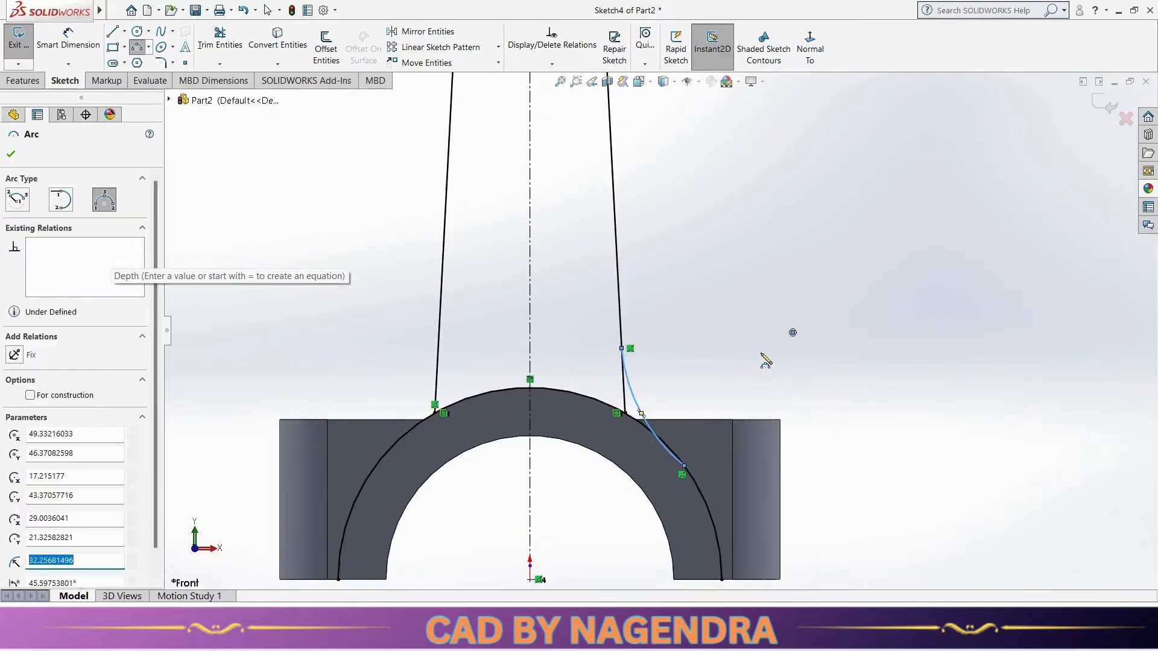
key(Escape)
Step: Add a Tangent relation between the new arc and the right shank line
click(552, 63)
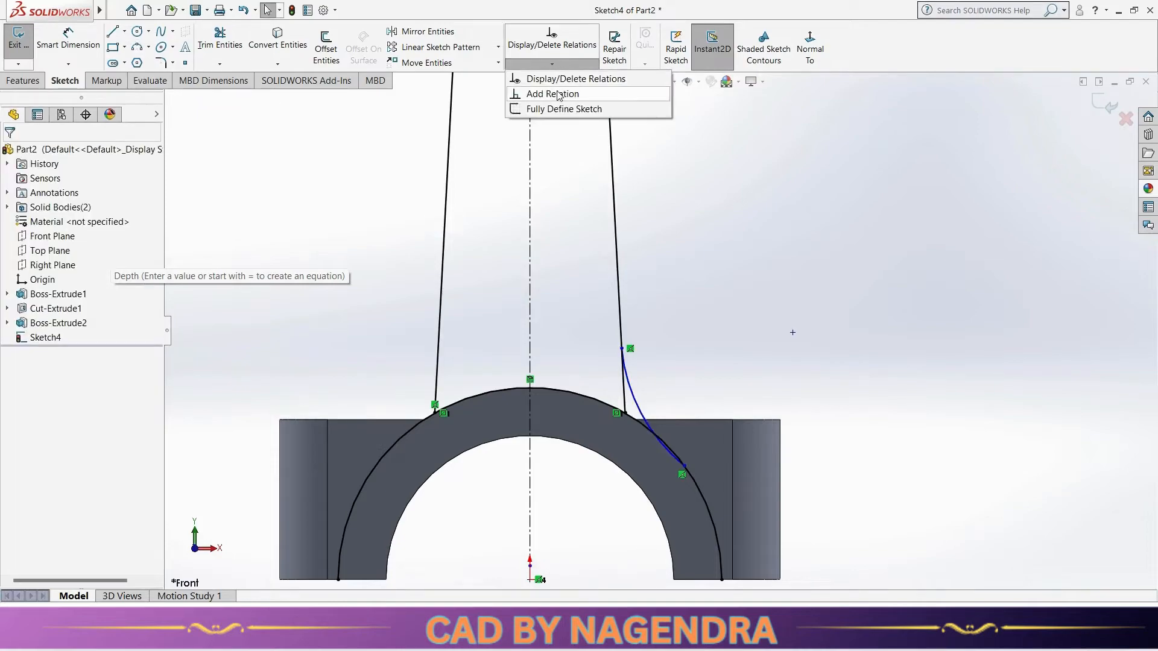
click(569, 95)
click(619, 303)
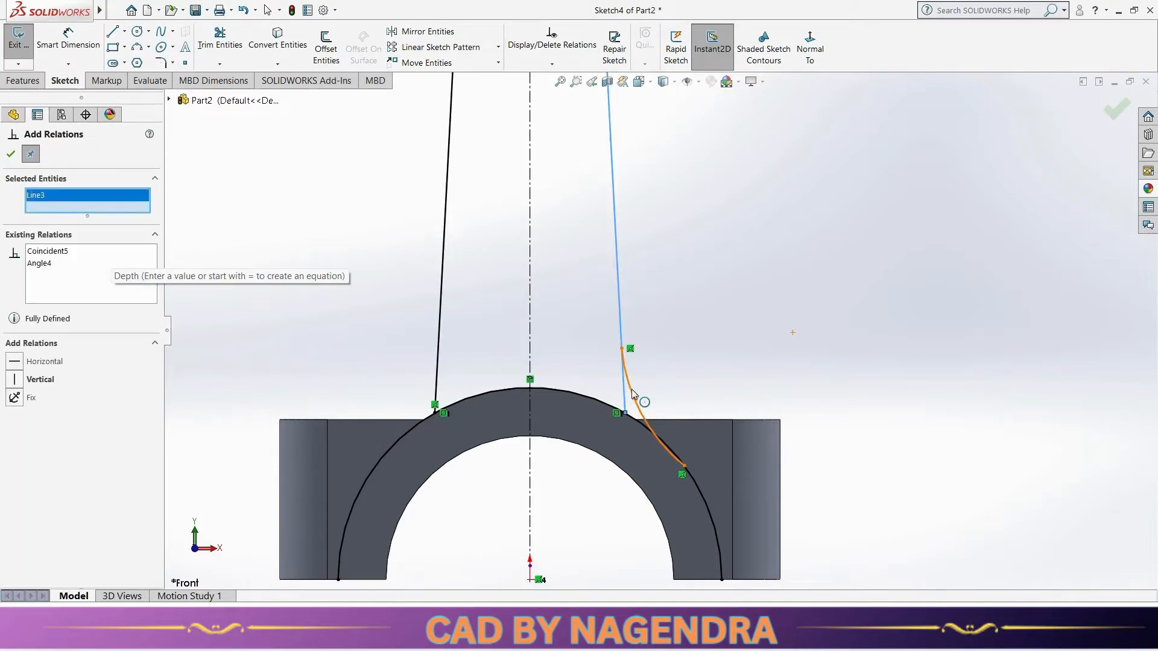
click(633, 393)
click(41, 374)
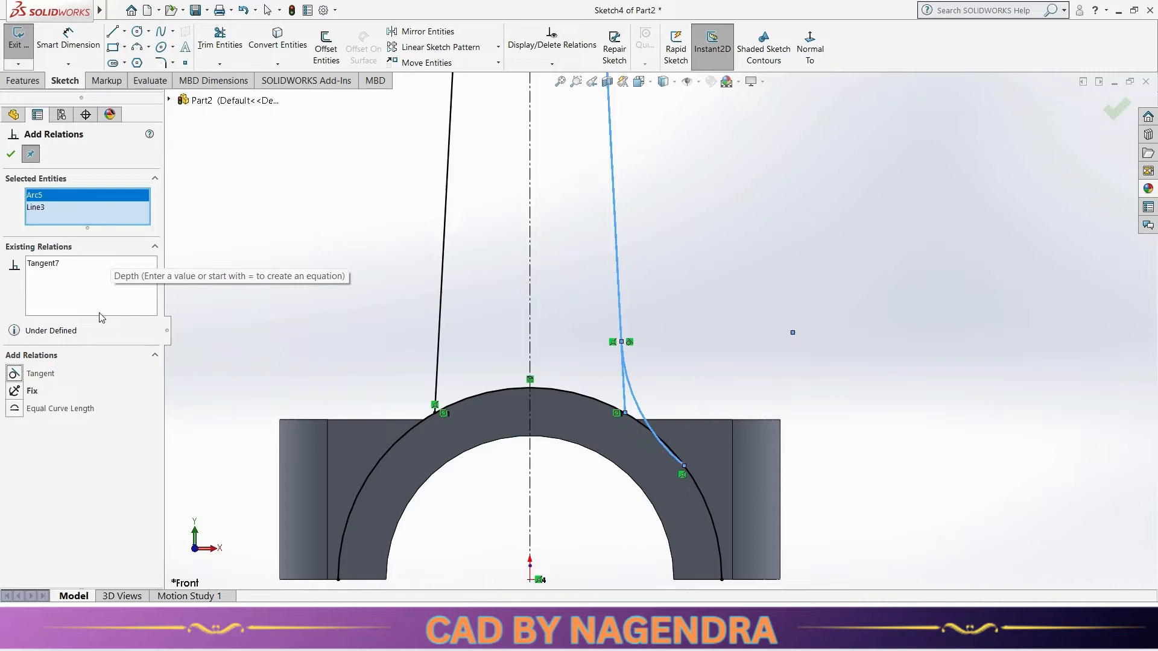
Step: Clear the relation selections and add a Tangent relation between the new arc and the half-ring's outer arc
right_click(98, 207)
click(193, 209)
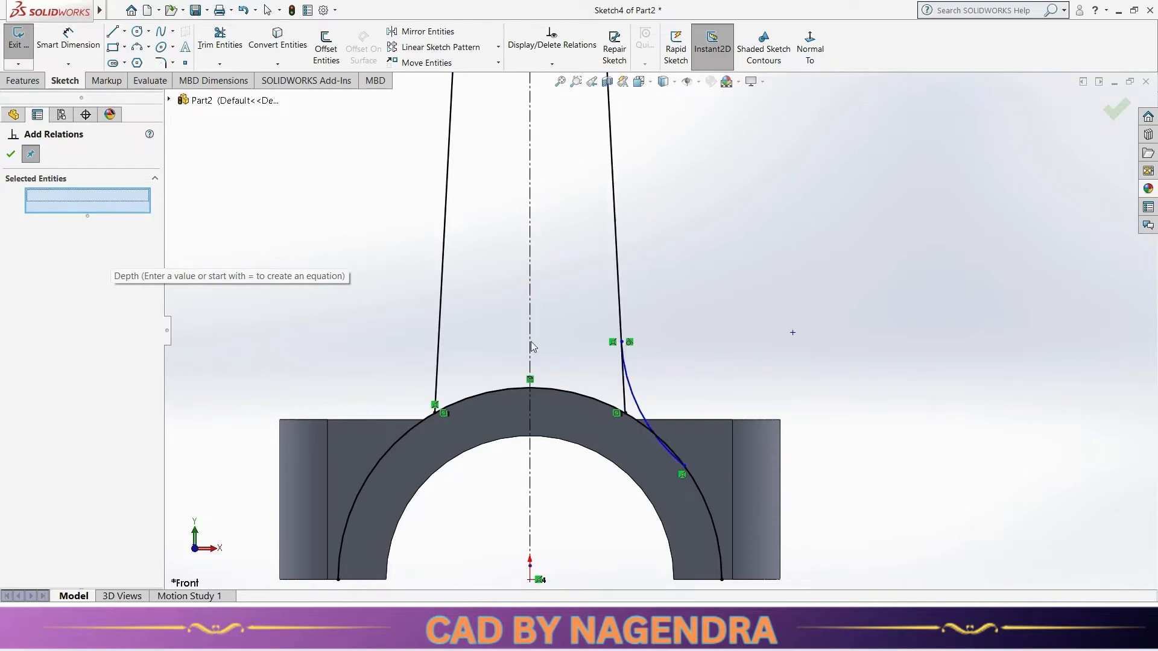
click(637, 411)
click(638, 424)
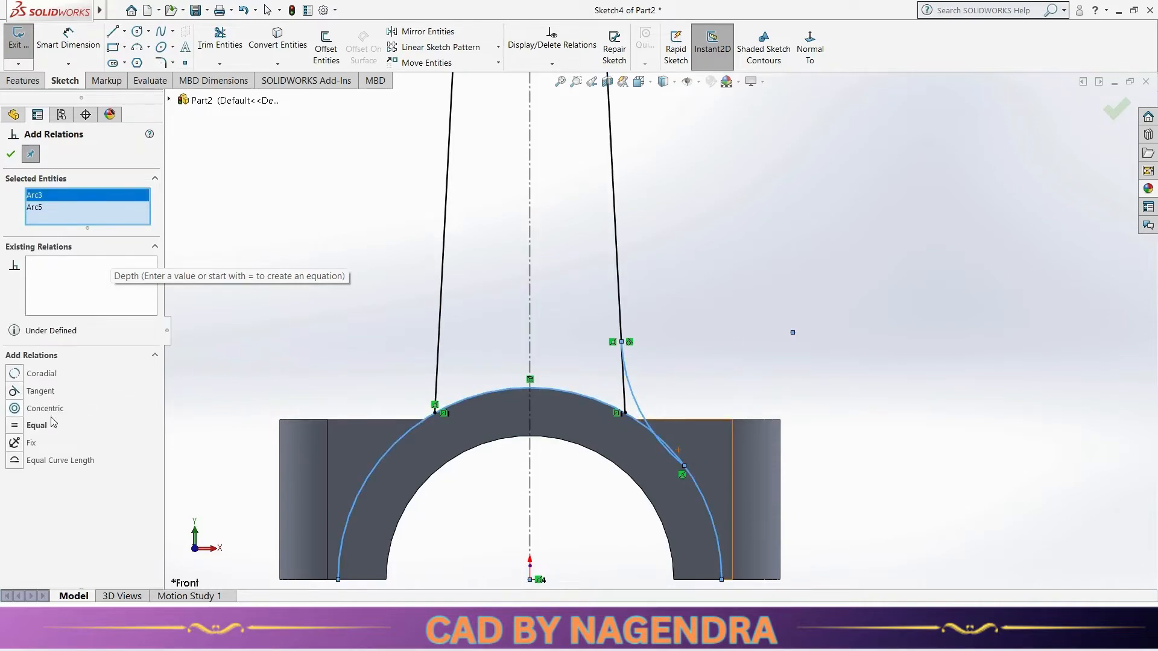
click(40, 392)
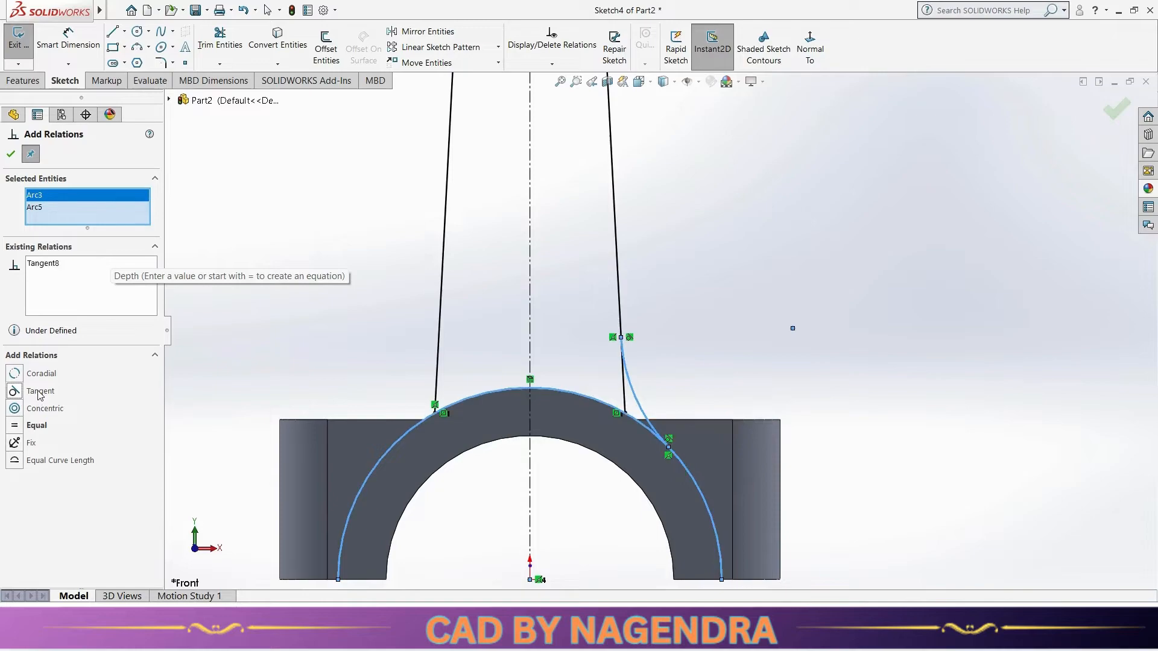
Step: Close the relations and dimension the right blend arc's radius as 40 mm
click(11, 154)
click(68, 42)
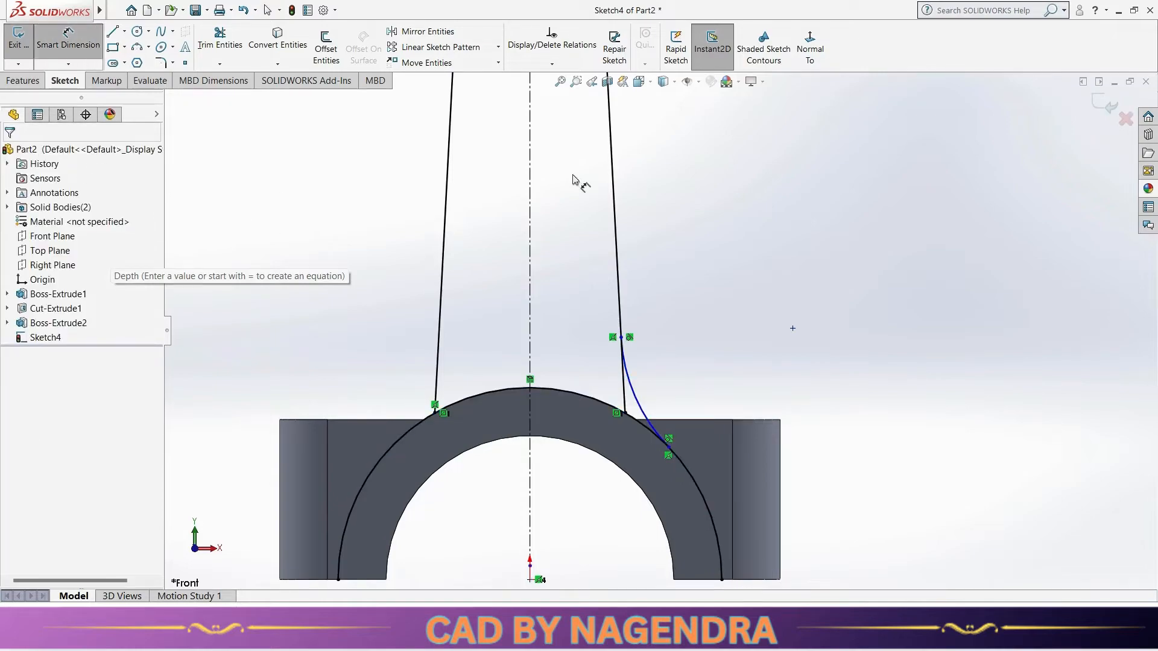
click(638, 399)
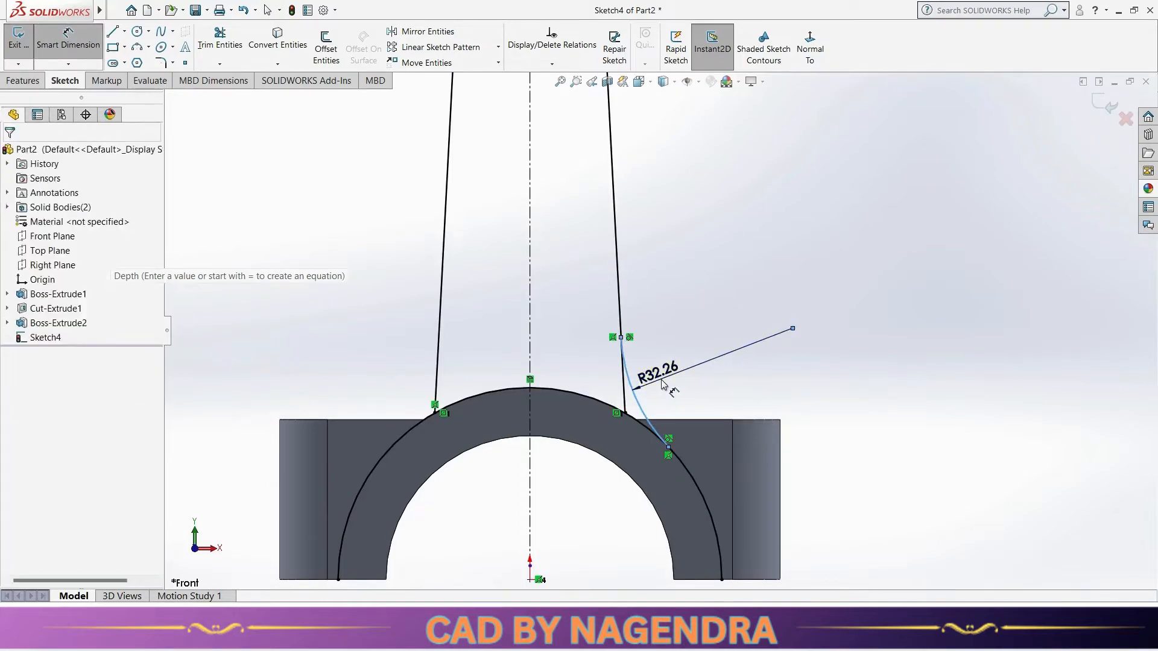
click(662, 384)
text(40)
key(Return)
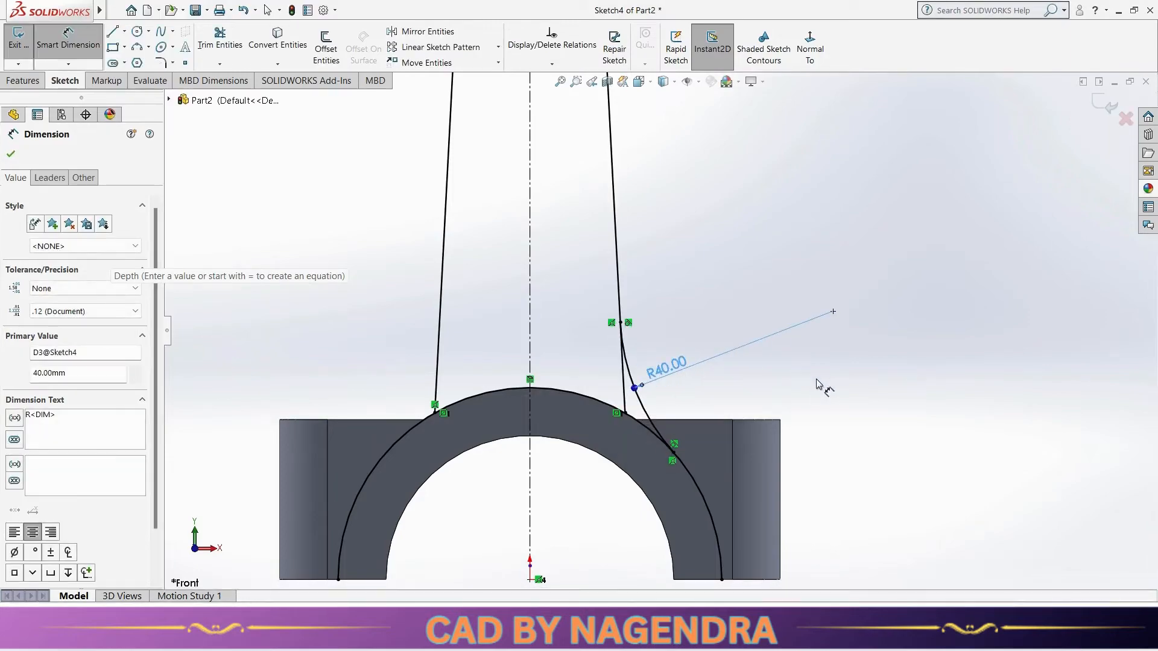
click(818, 385)
scroll(805, 386, up, 2)
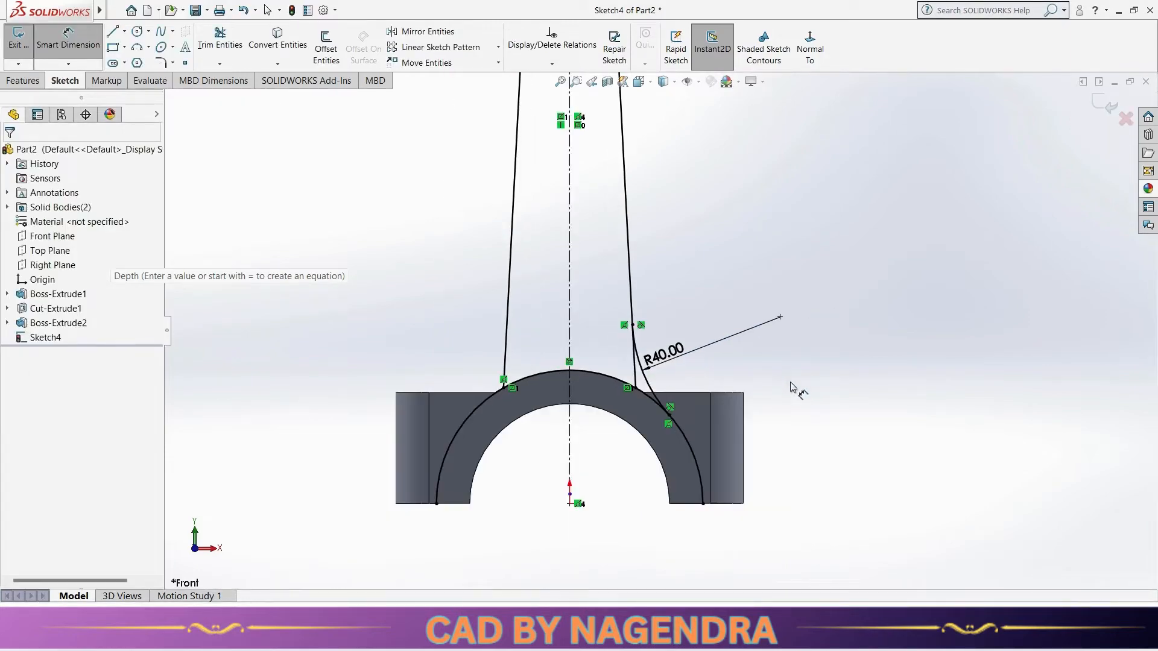
key(Escape)
Step: Mirror the R40 blend arc about the vertical centerline to the other side of the shank
click(652, 389)
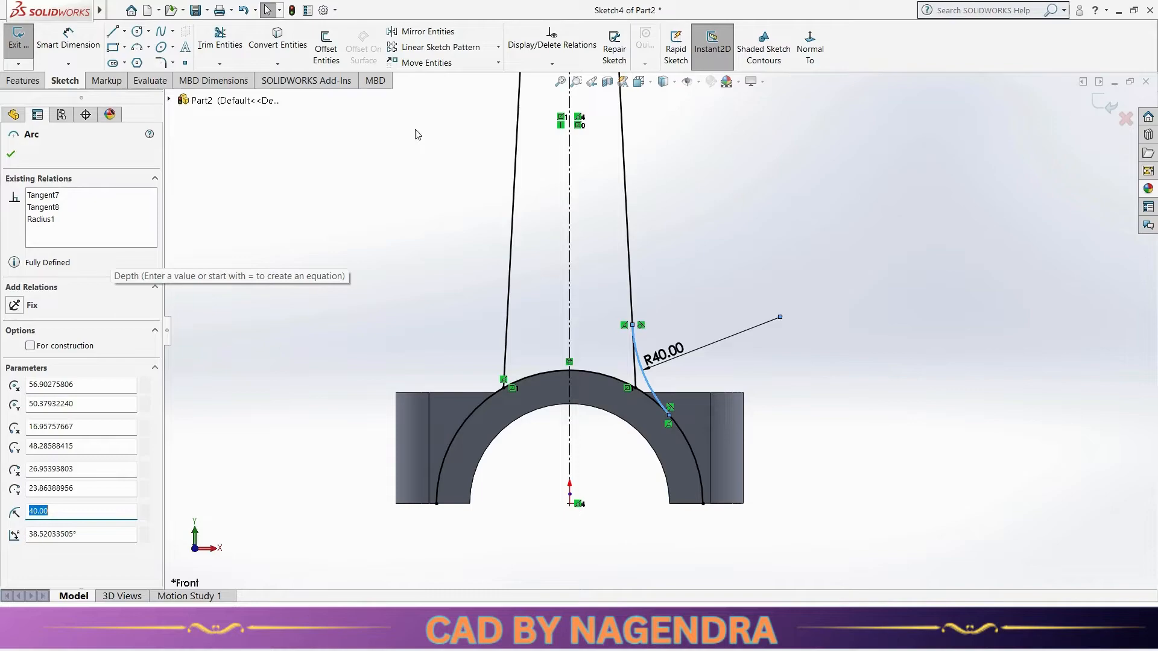
click(444, 30)
click(120, 339)
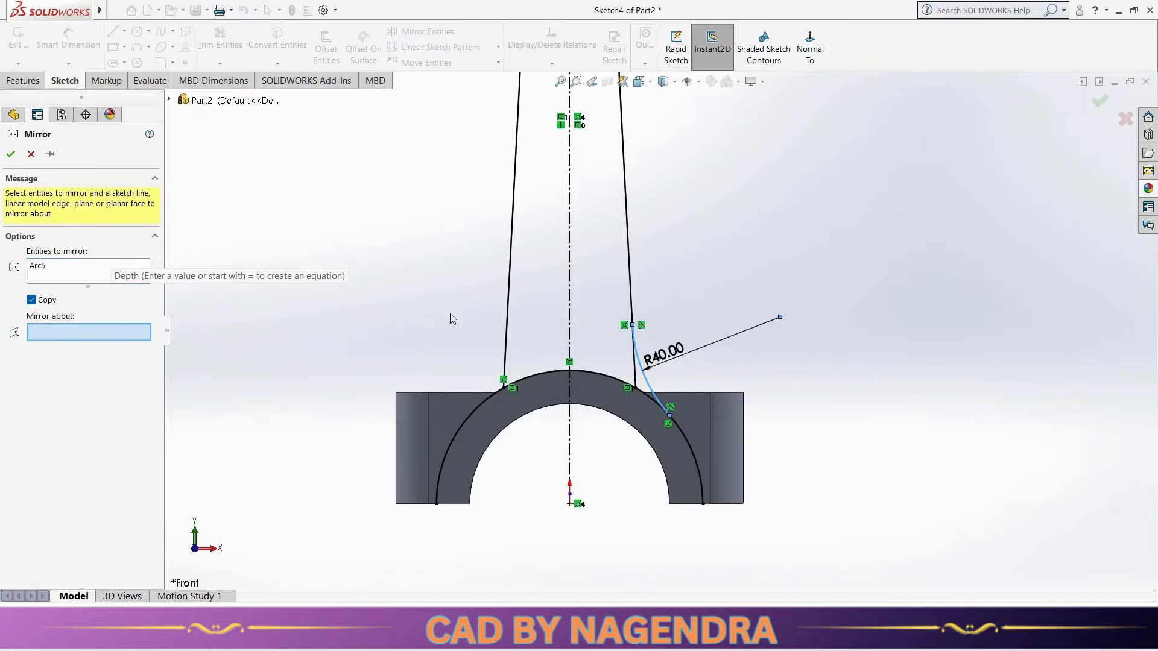
click(570, 301)
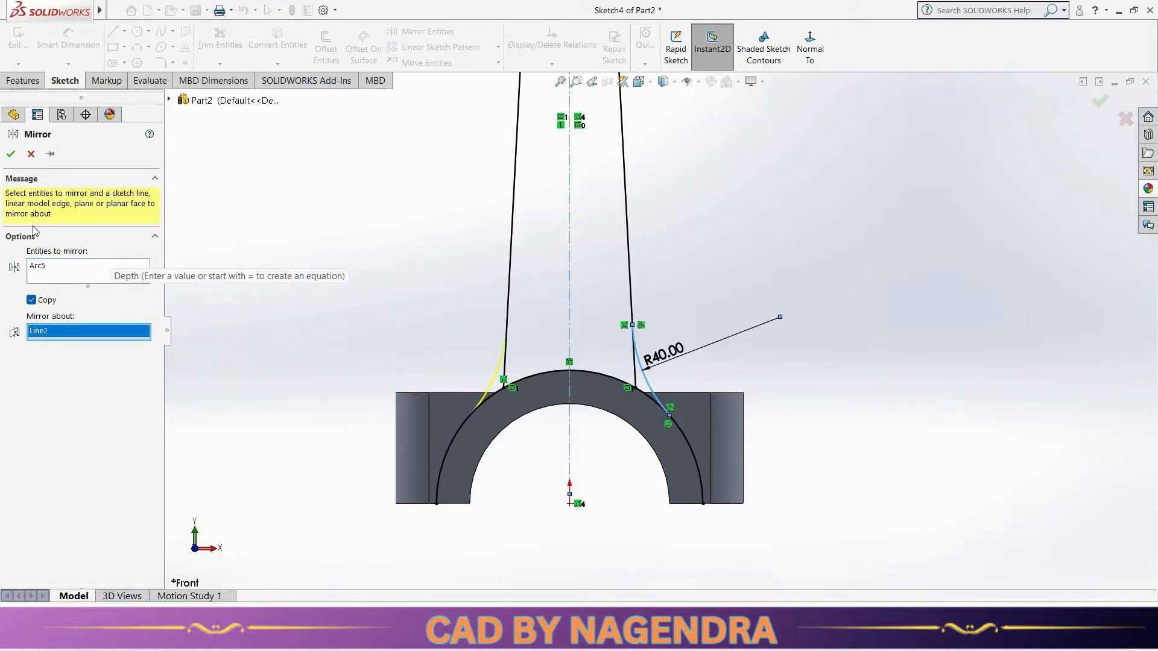
click(11, 154)
Step: Trim the half-ring arc outside both blend arcs and the ends of both shank lines below the tangent points, then exit the sketch
click(219, 38)
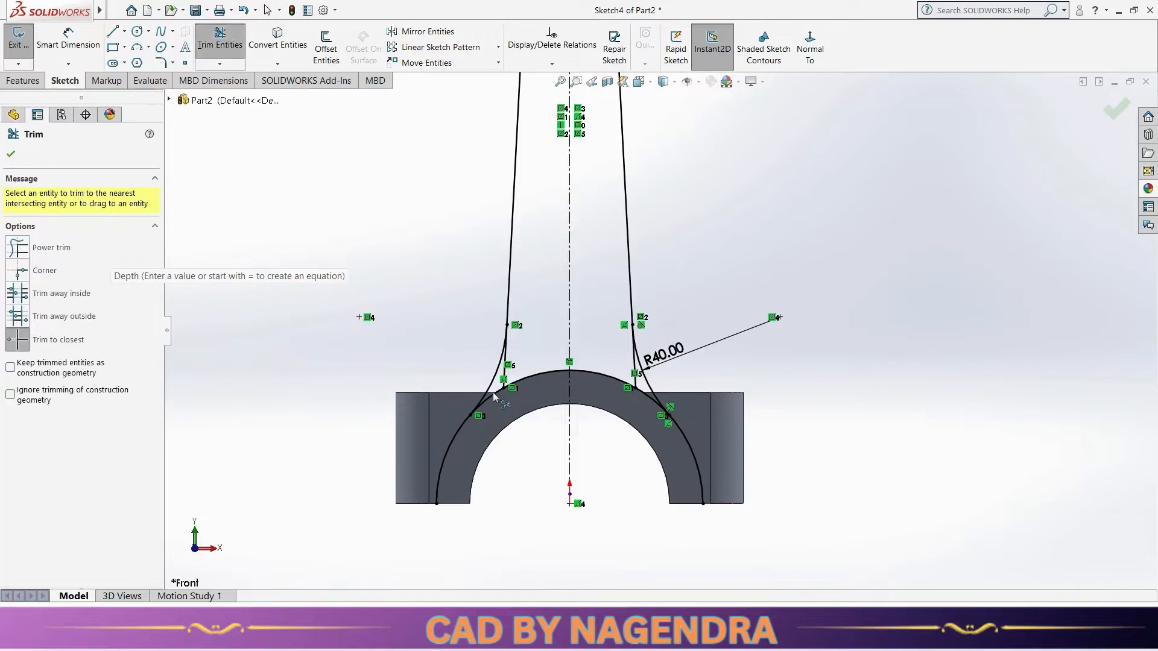
click(440, 476)
click(702, 480)
click(638, 381)
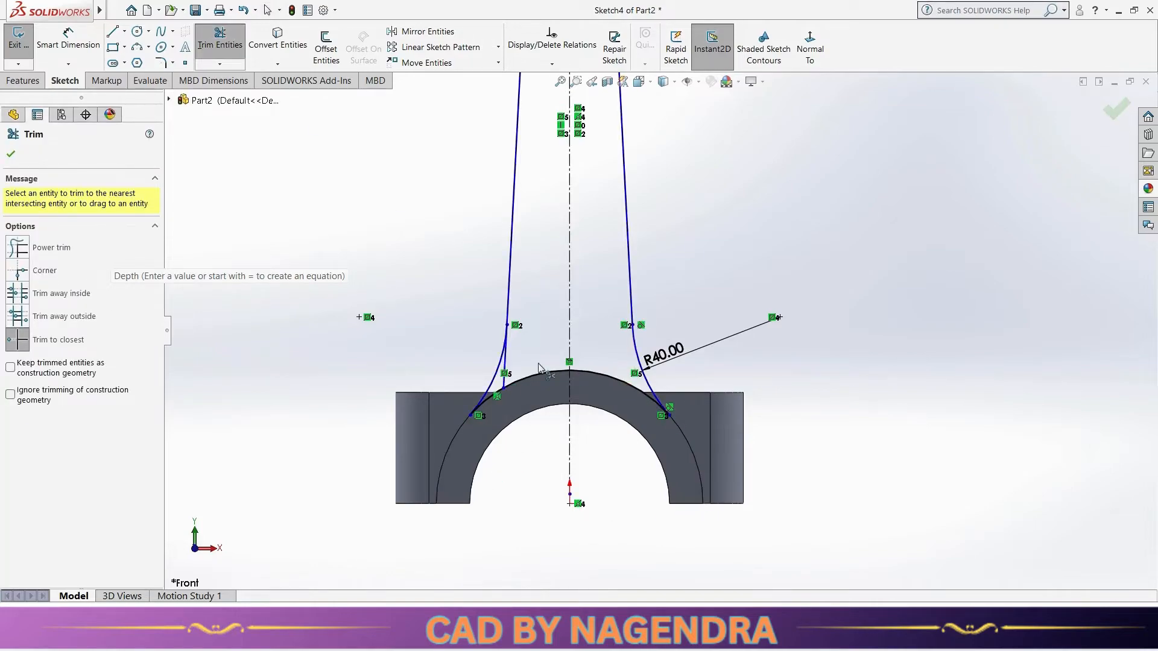
click(505, 375)
scroll(615, 450, up, 3)
scroll(636, 168, down, 4)
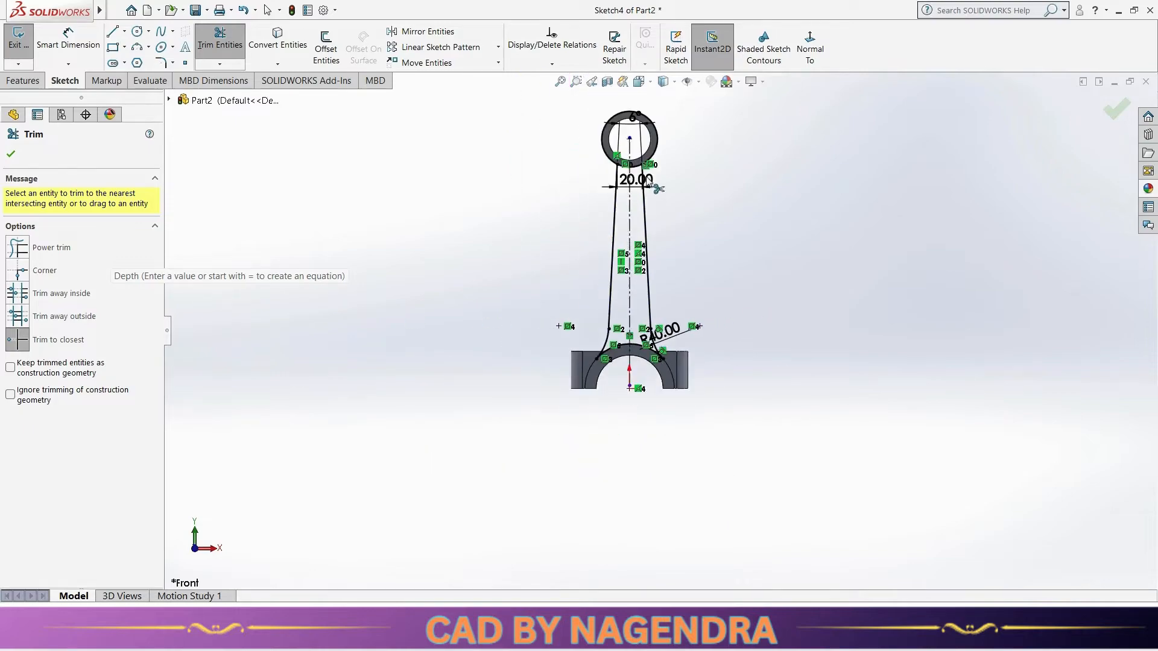
scroll(636, 168, down, 1)
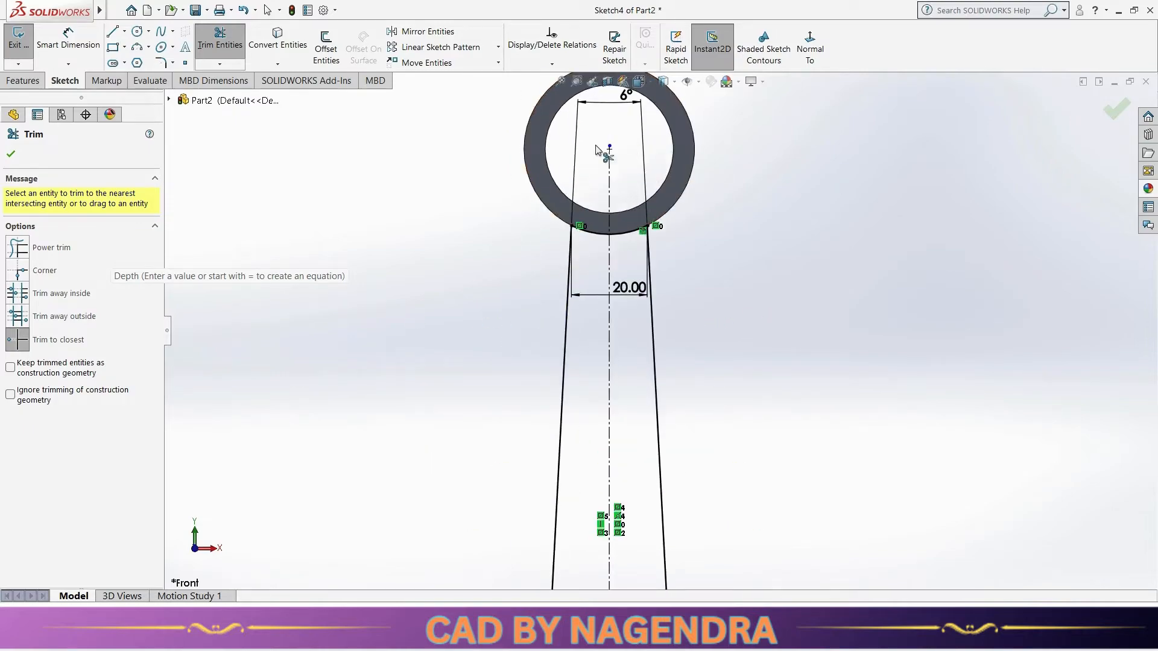
key(Escape)
scroll(703, 244, up, 3)
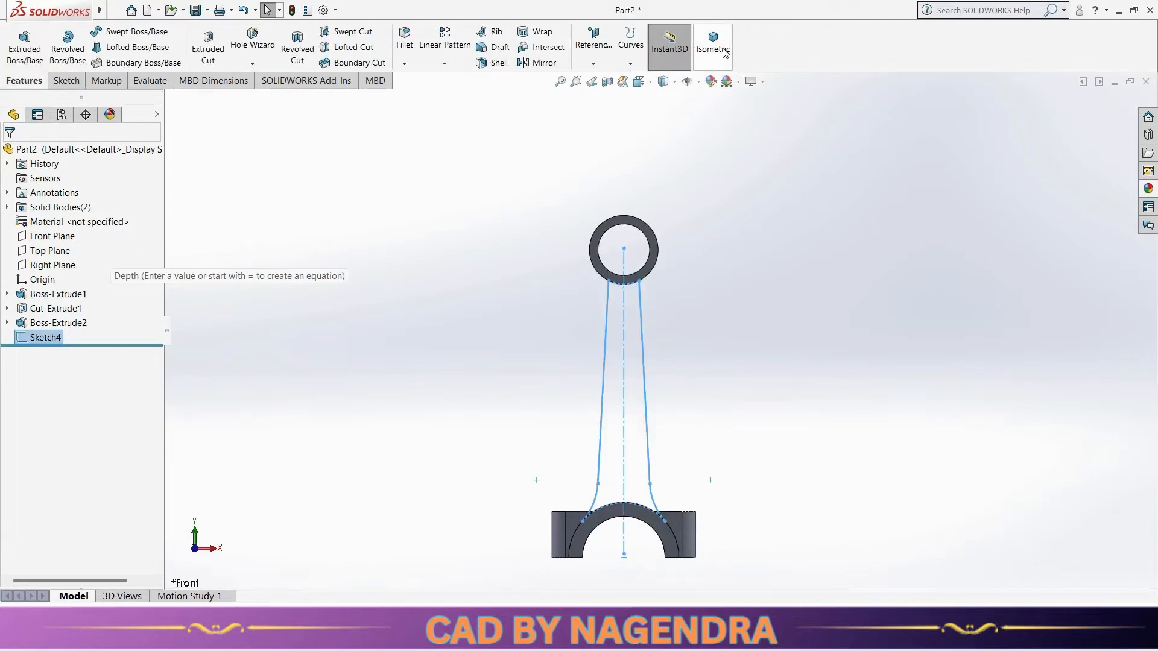
Step: Extrude the shank profile 18 mm as a Mid Plane boss, merging it with the two ends
click(713, 45)
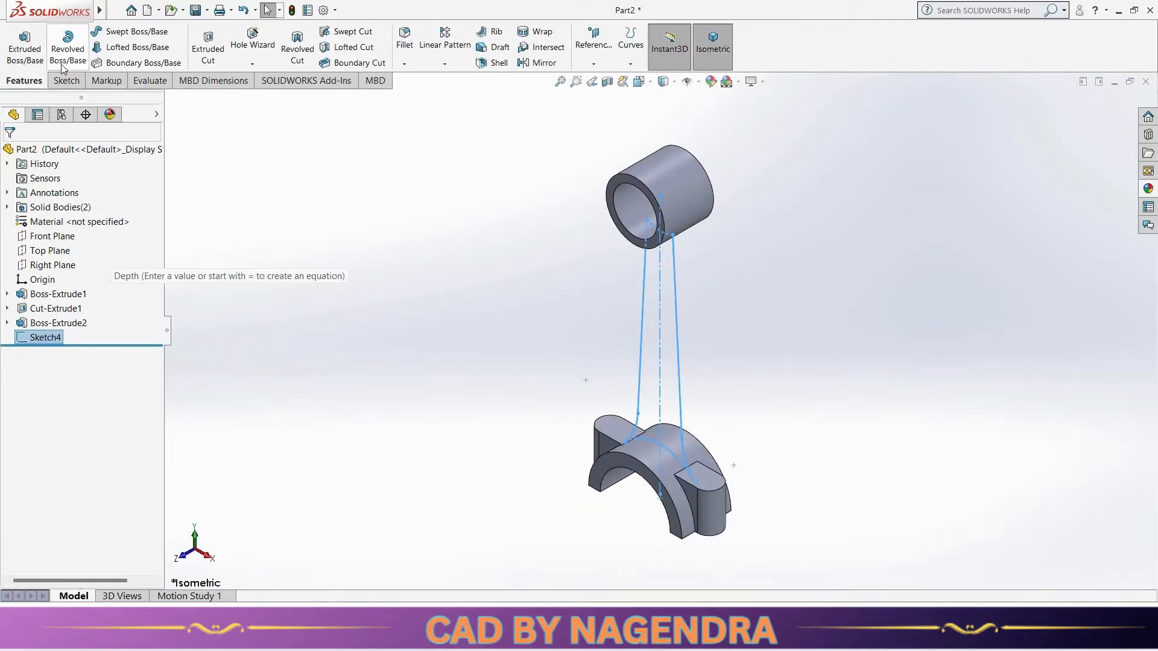
click(24, 45)
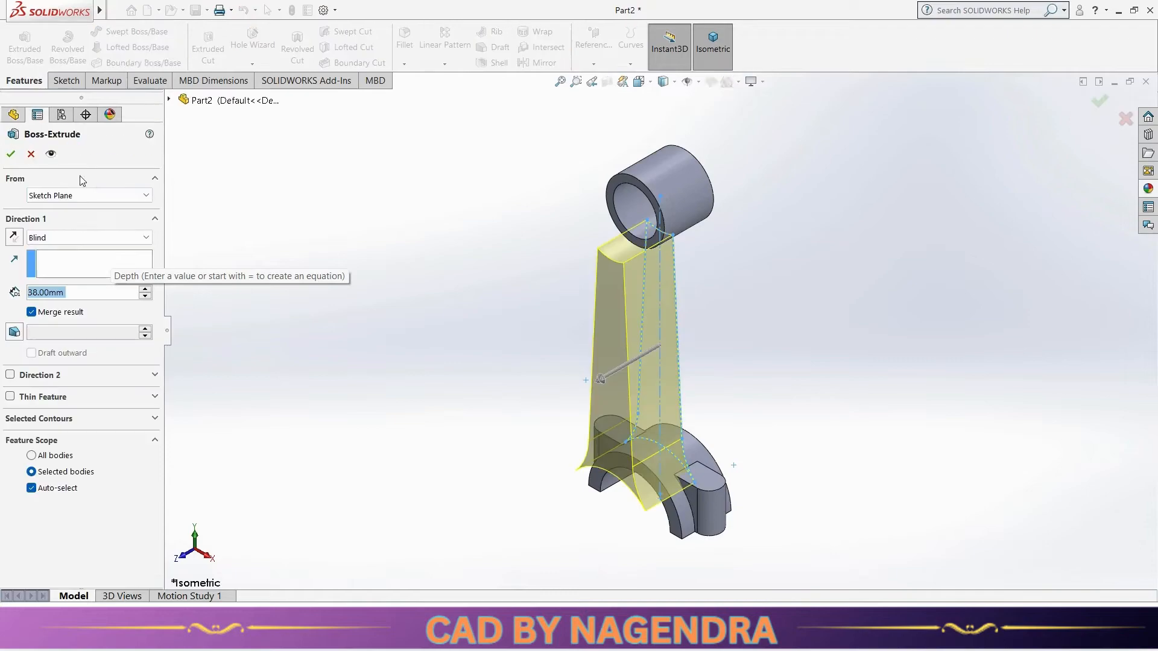
click(98, 238)
click(61, 313)
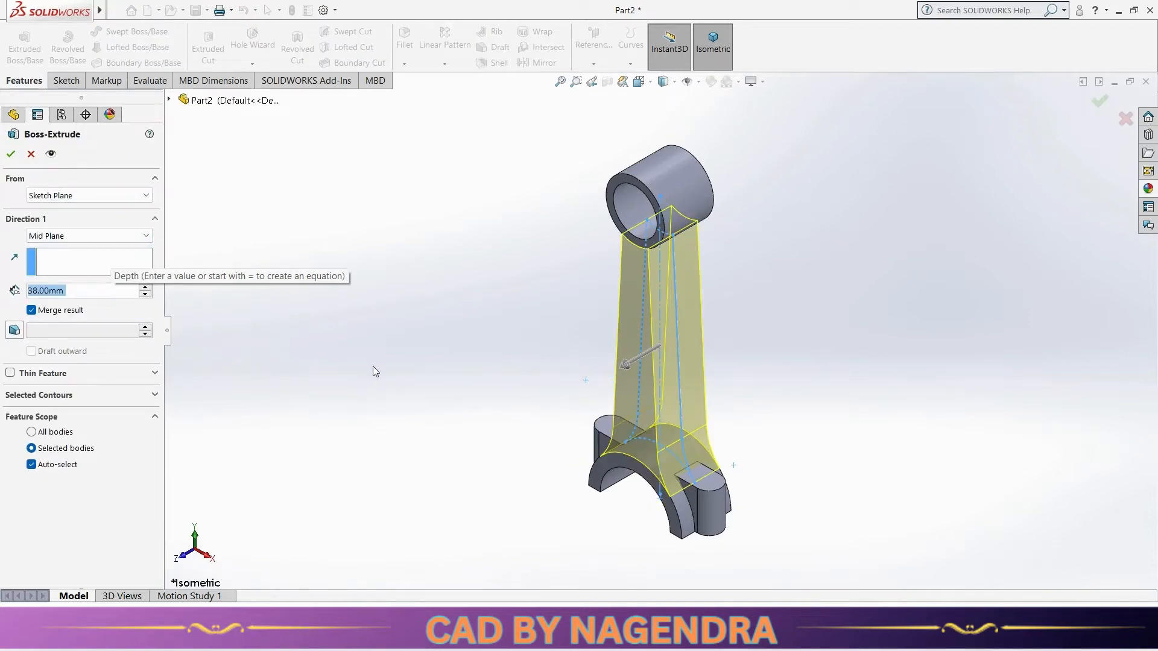
key(alt+Tab)
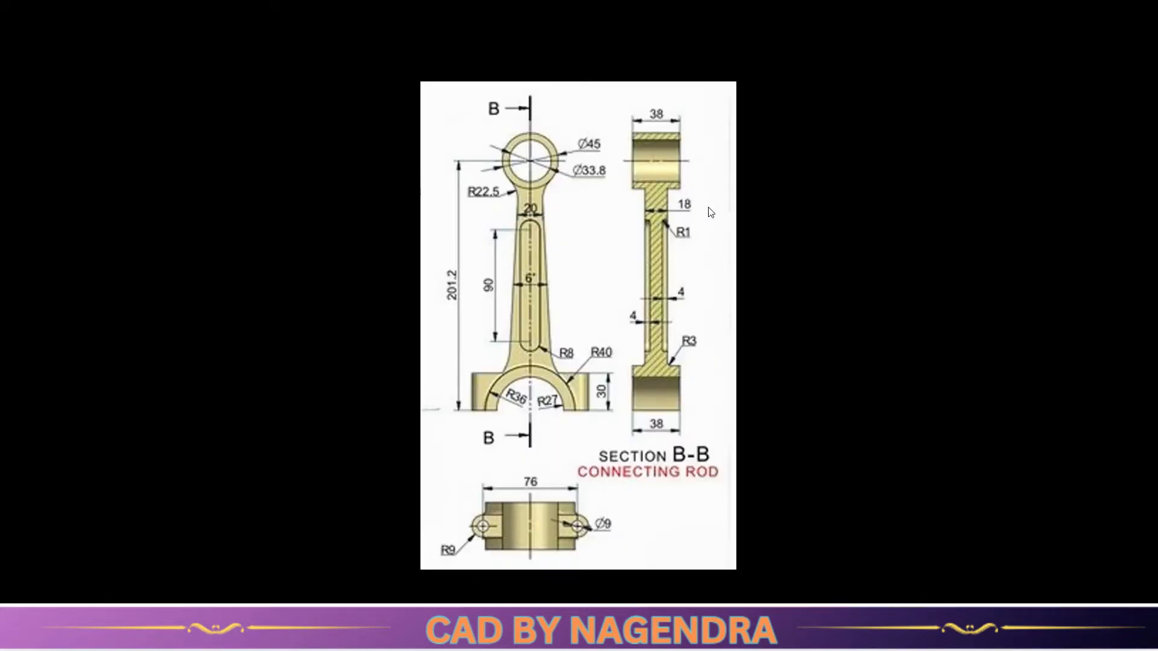
key(alt+Tab)
double_click(87, 291)
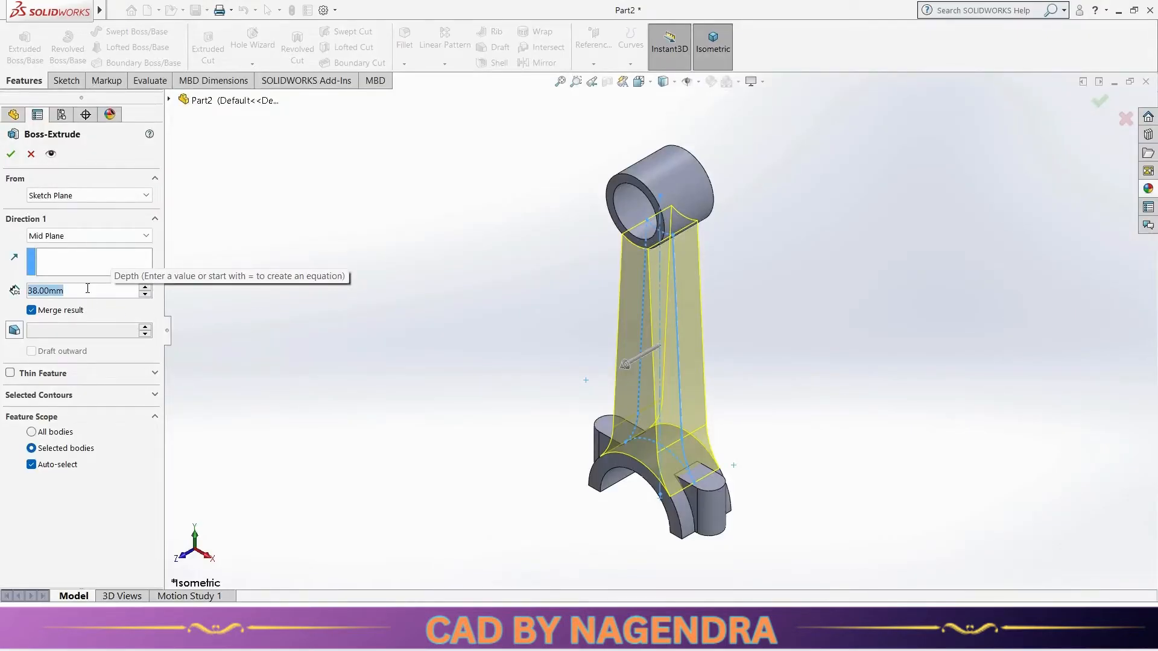
text(18)
key(Return)
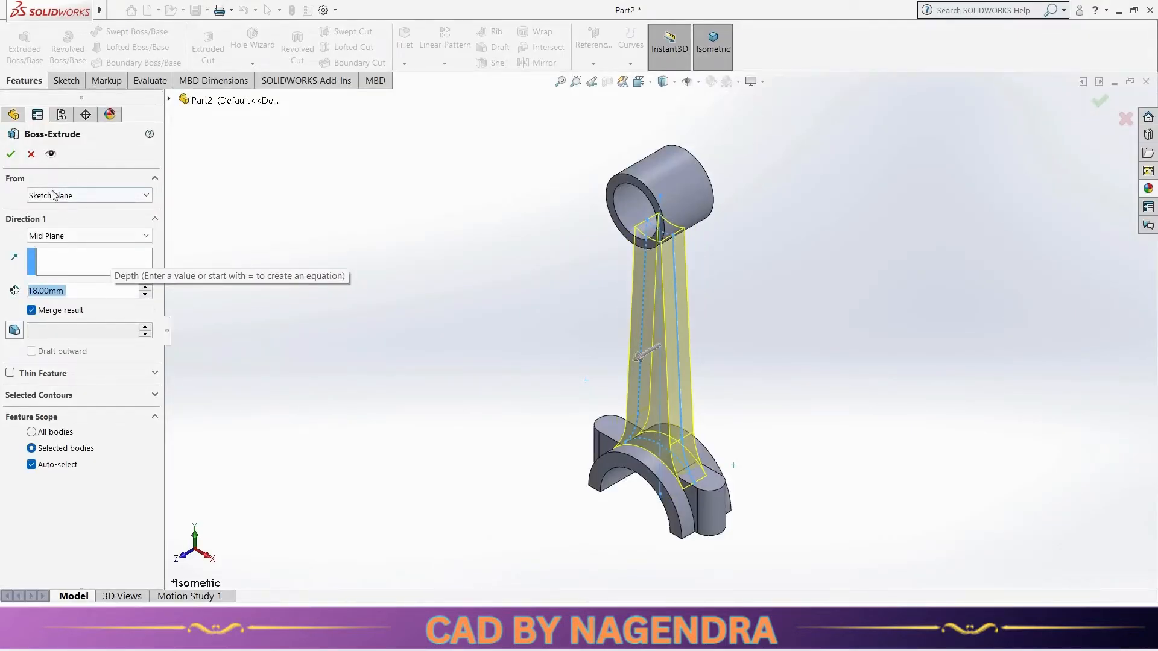
click(11, 154)
Step: Check the slot on the reference drawing and start a sketch on the shank's front face, viewed normal to it
middle_drag(762, 406, 824, 370)
key(alt+Tab)
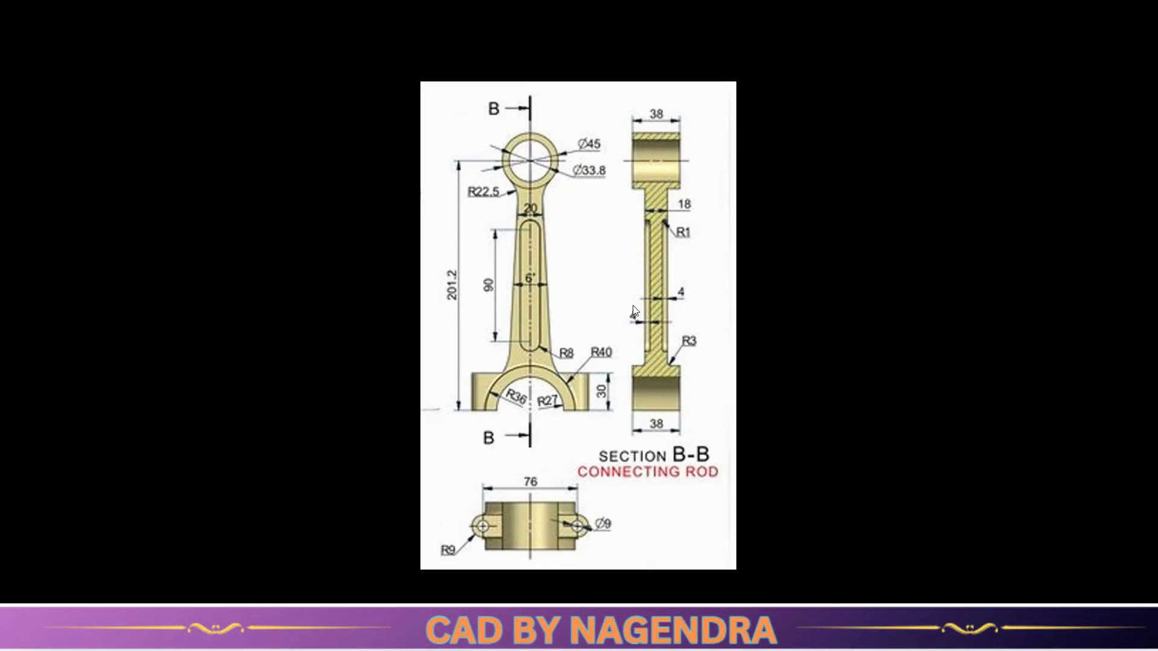
key(alt+Tab)
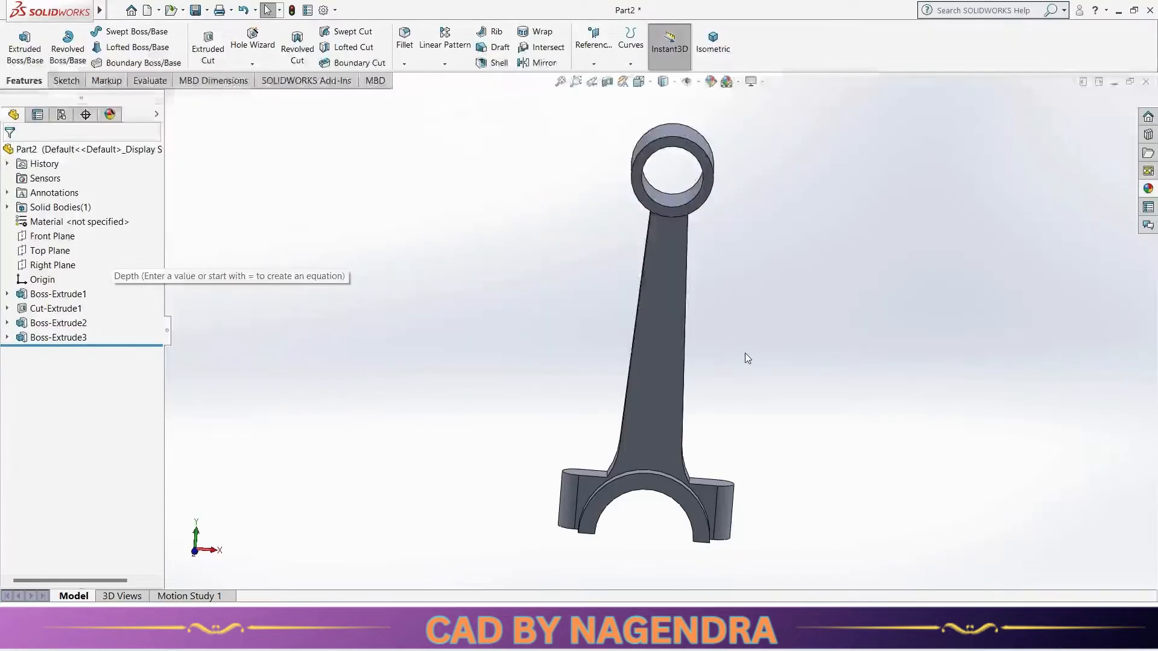
middle_drag(746, 354, 710, 360)
click(657, 378)
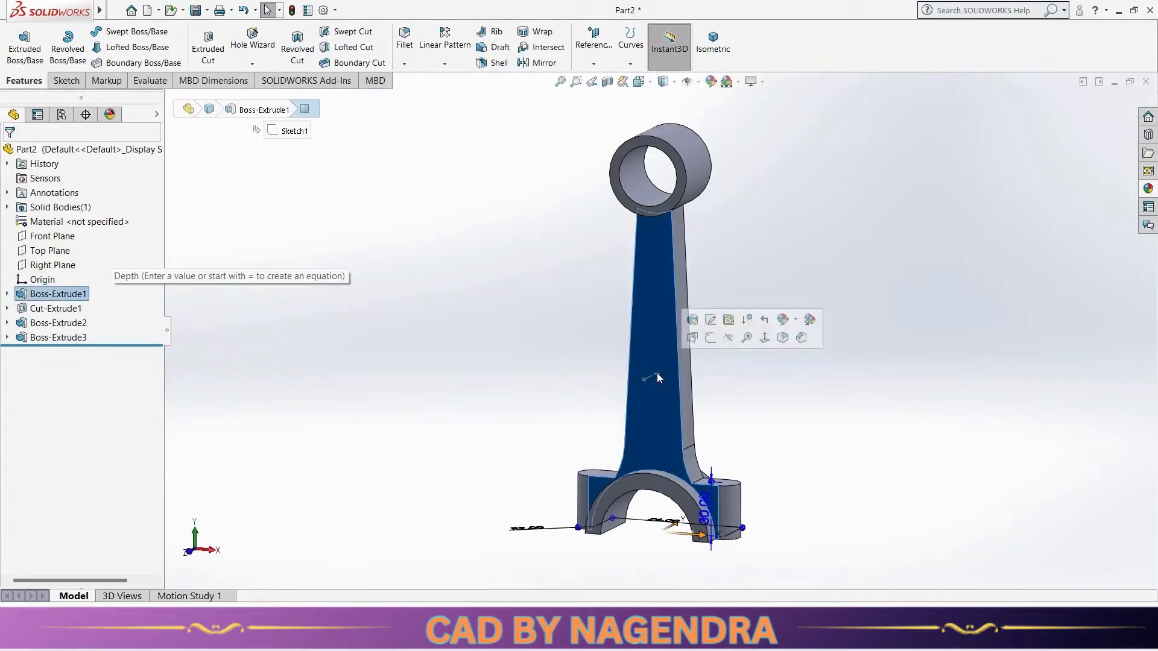
click(713, 338)
click(809, 49)
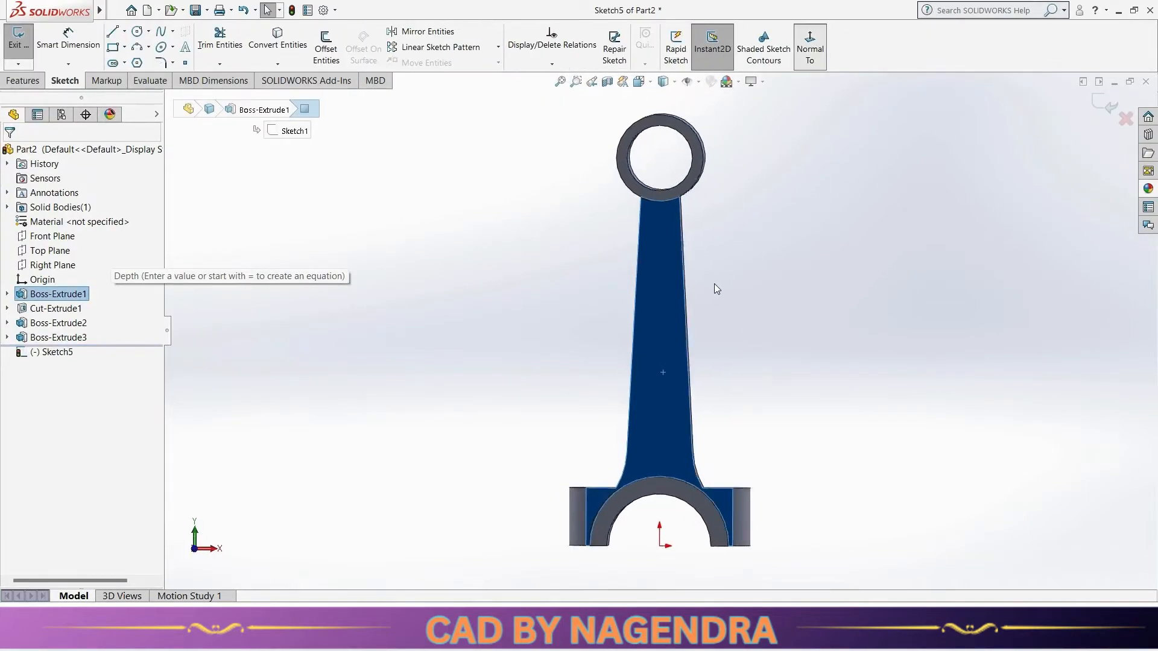
Step: Sketch a vertical straight slot on the shank's axis, about 74 mm between centers and about 14 mm wide
click(124, 63)
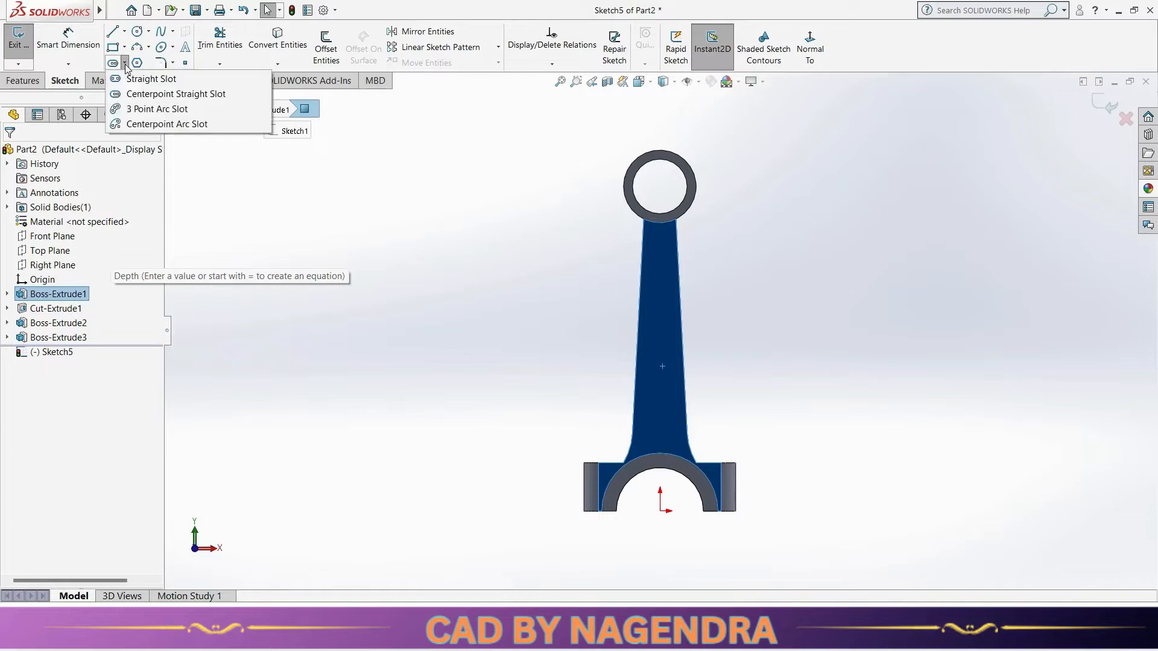
click(145, 75)
click(660, 281)
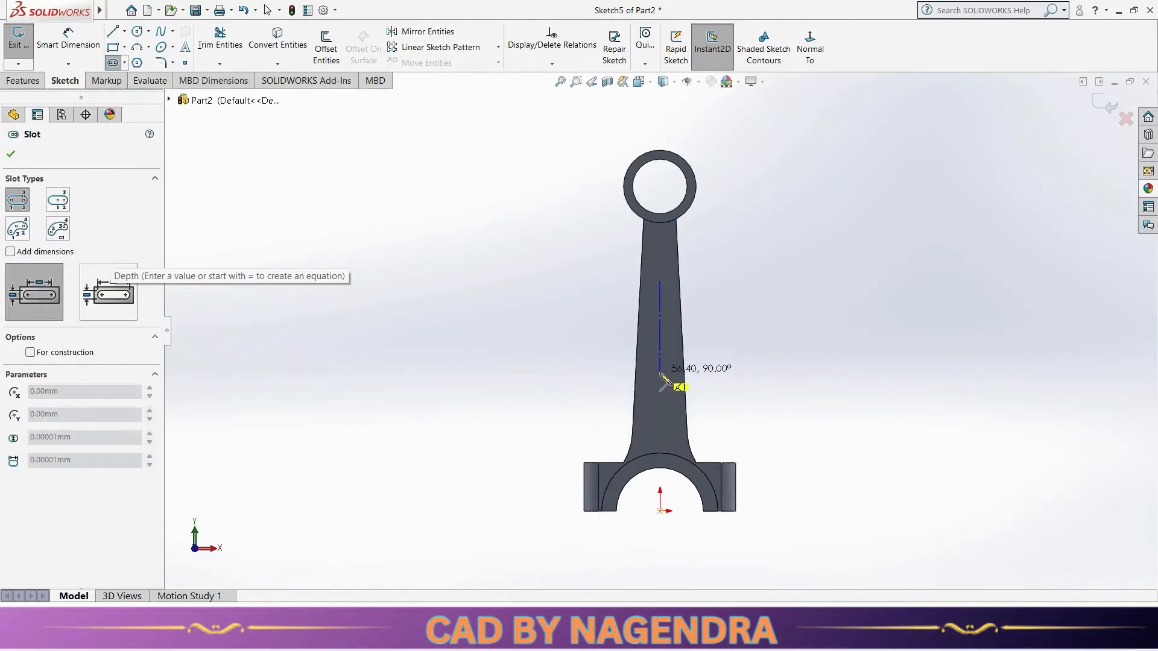
click(660, 401)
click(671, 418)
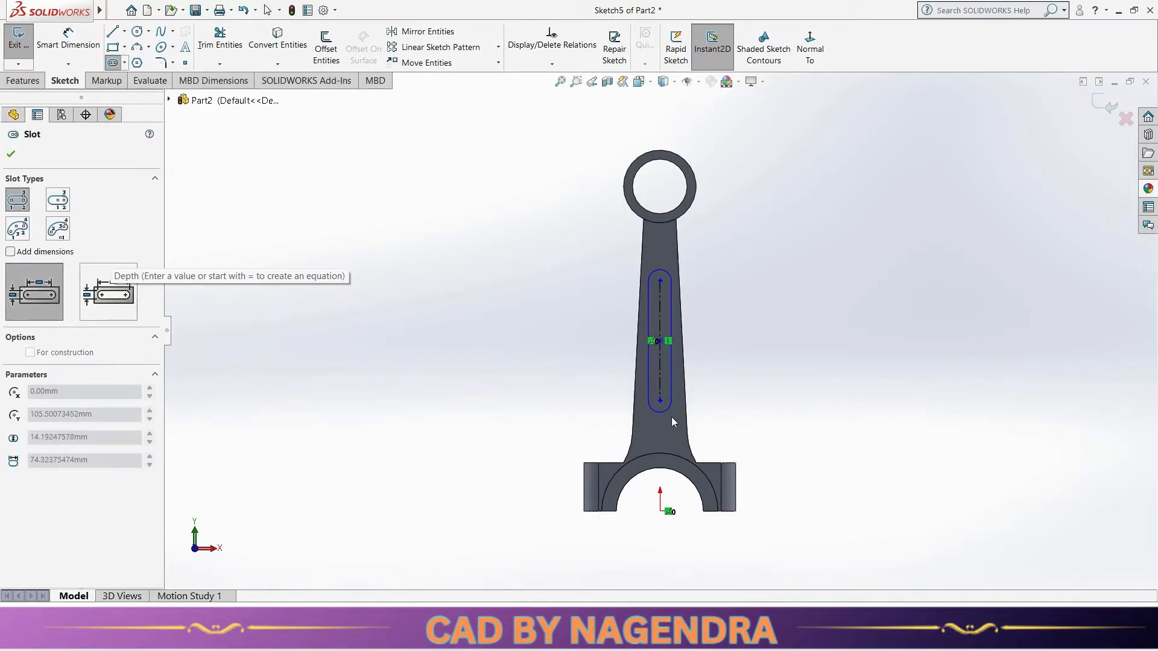
Step: Dimension the slot's end radius as 8 mm and its center-to-center length as 90 mm
click(69, 39)
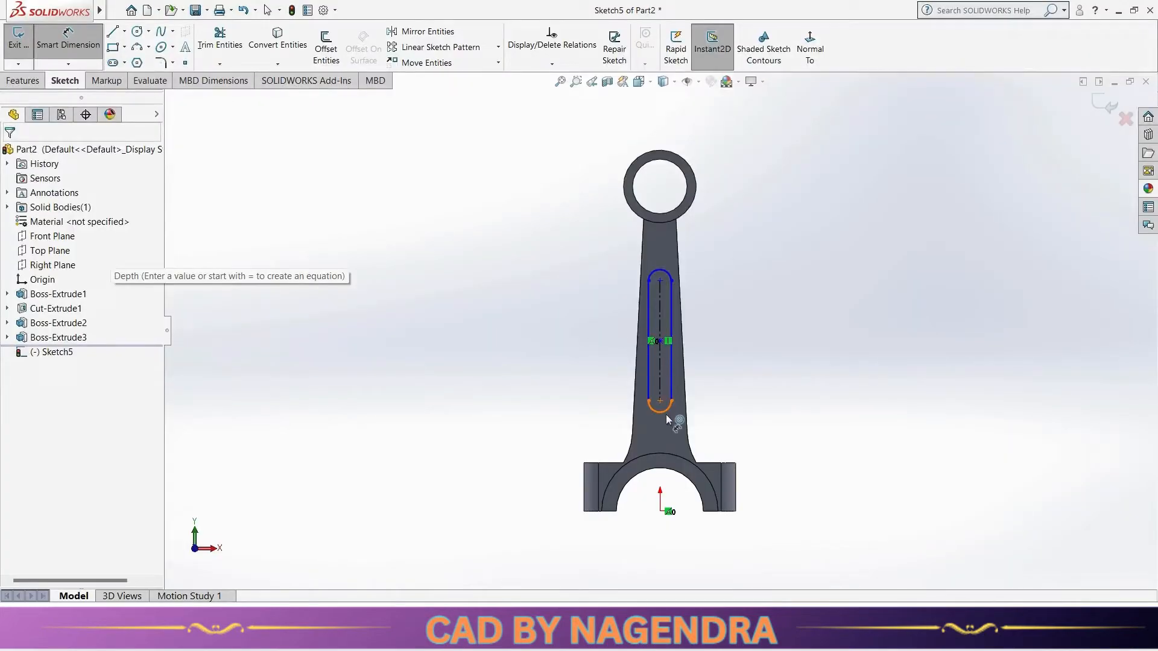
click(665, 415)
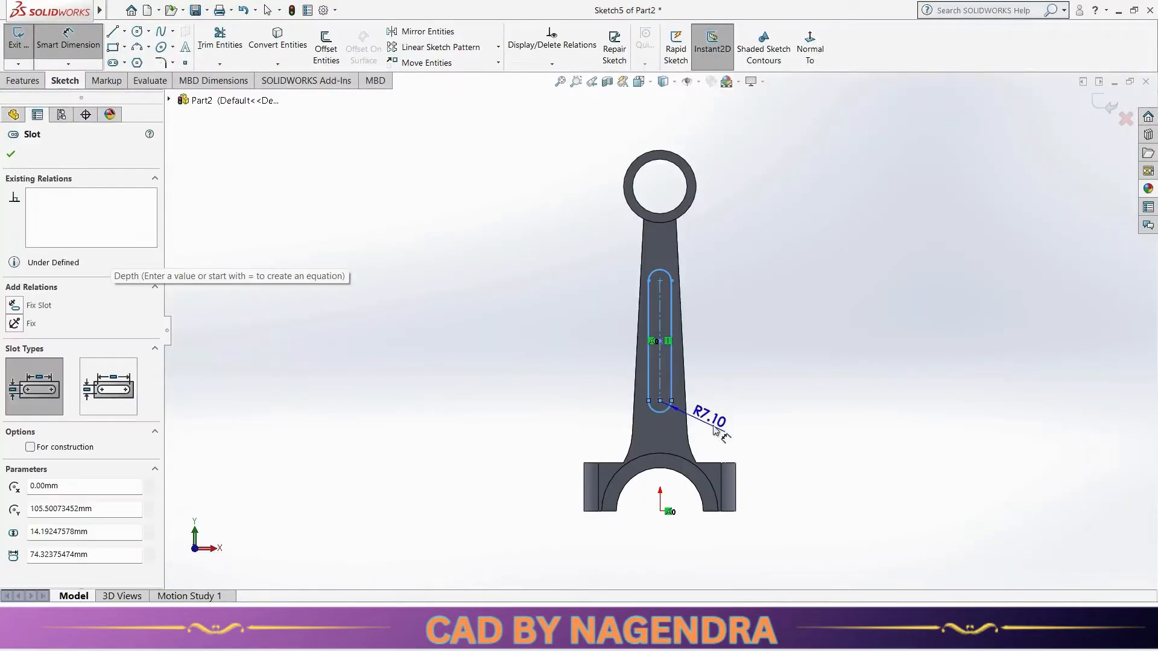
click(732, 436)
key(Return)
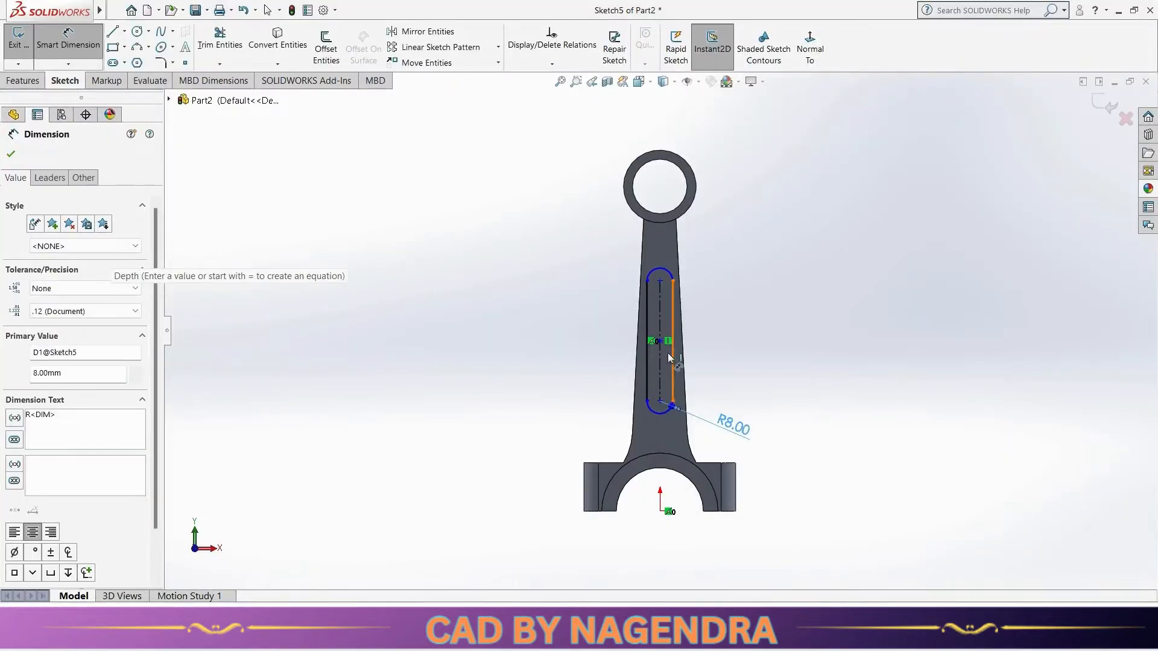
click(661, 328)
click(542, 342)
text(90)
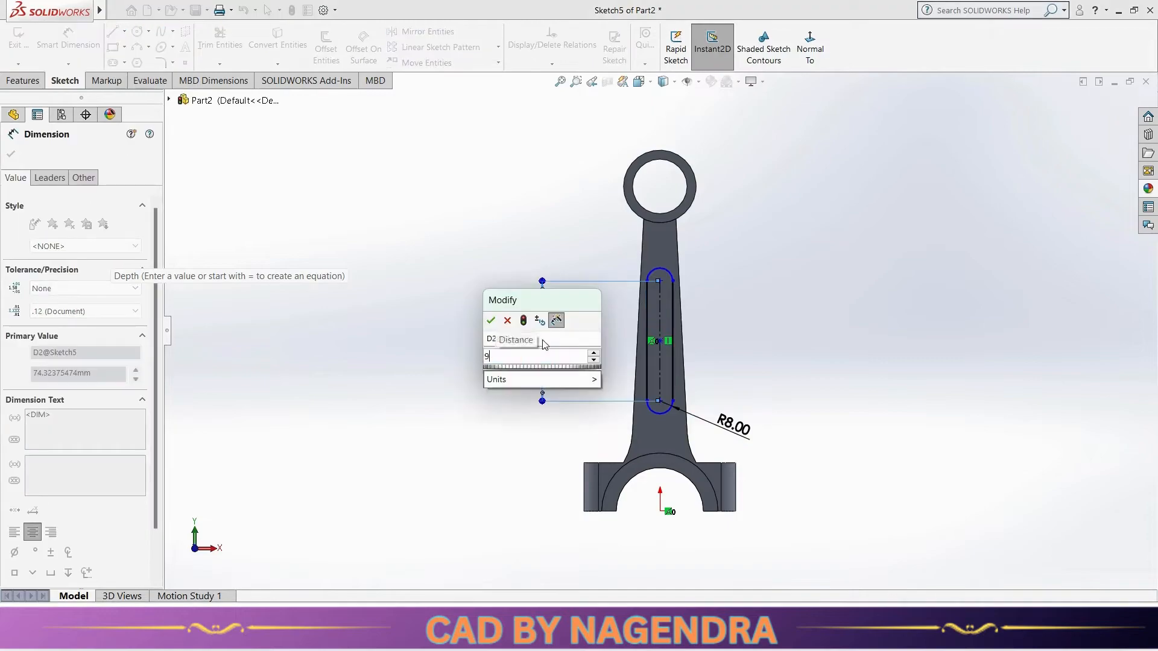
key(Return)
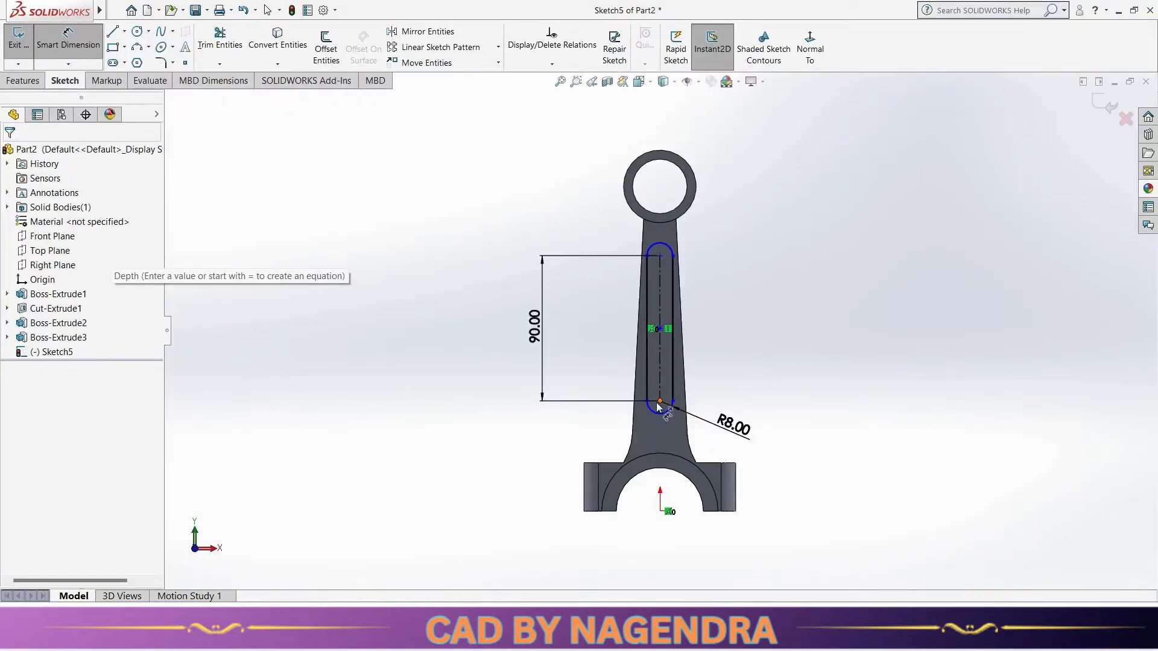
Step: Dimension the distance from the origin to the slot's lower center as 65 mm and exit the sketch
click(660, 401)
click(661, 512)
click(819, 463)
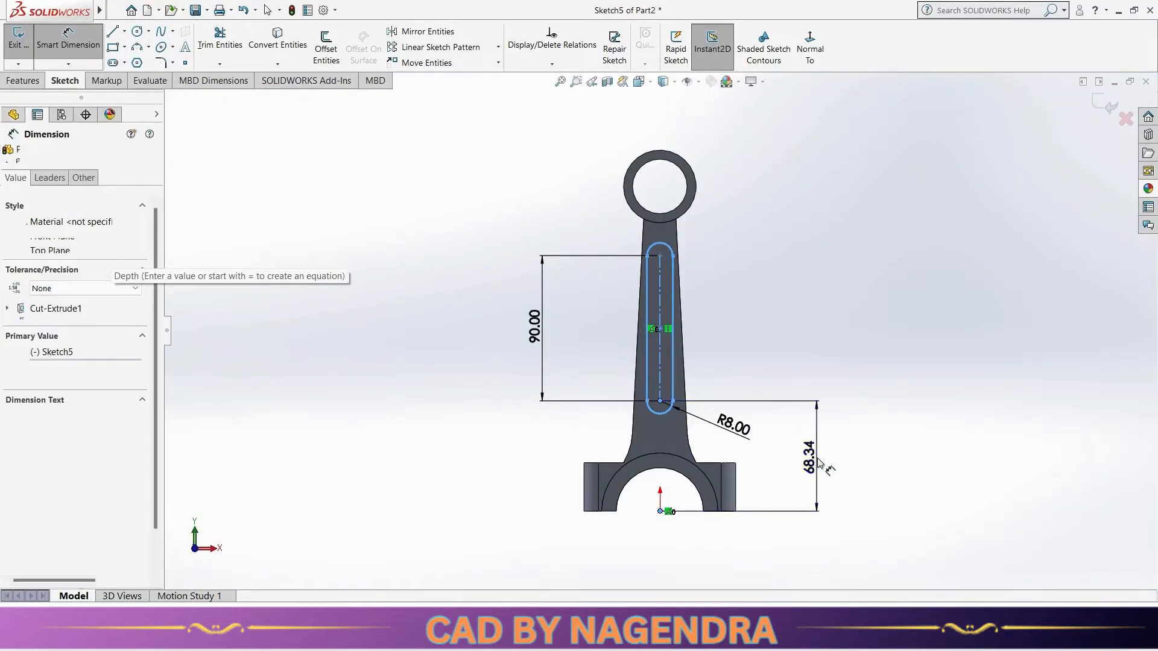
text(60)
key(Return)
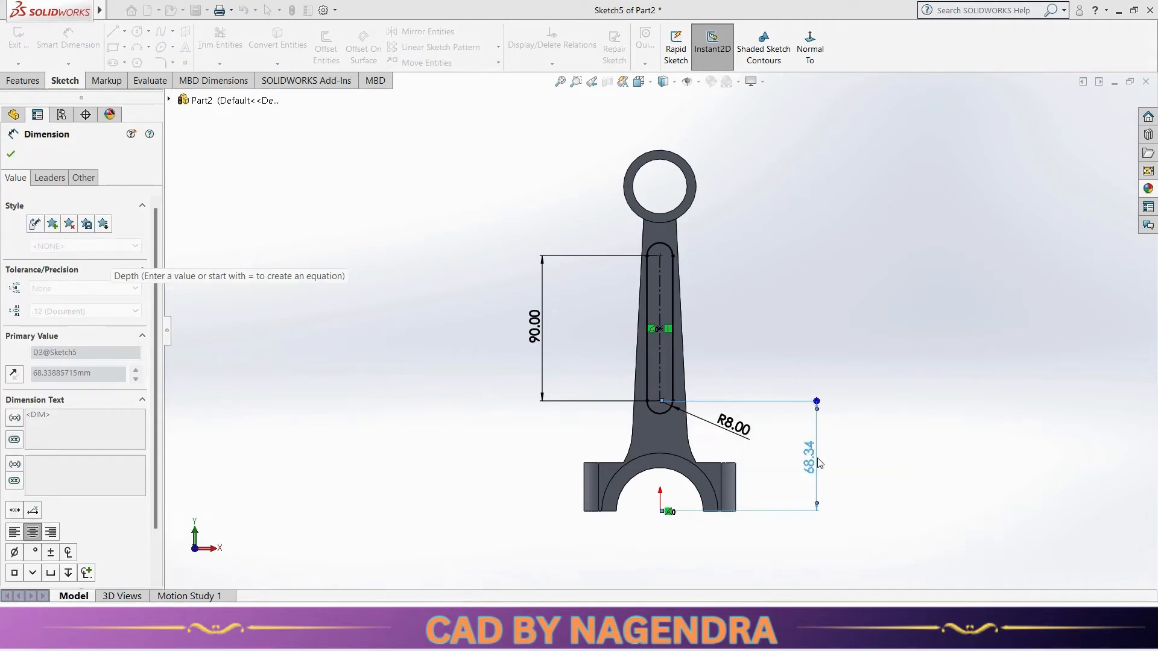
click(879, 381)
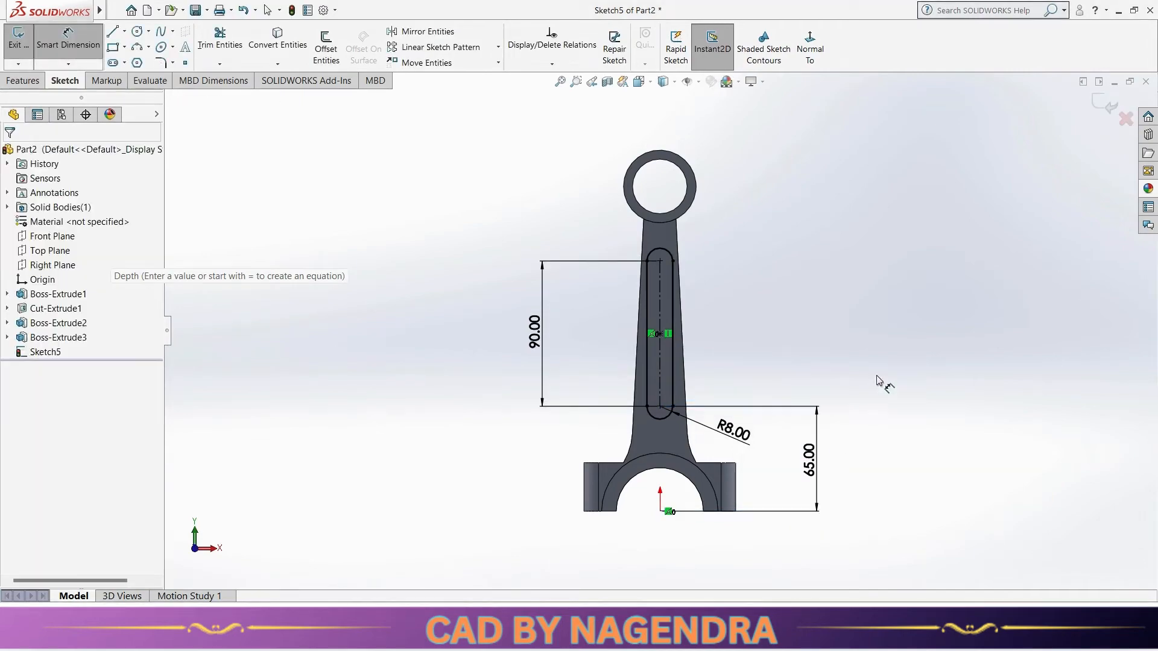
click(1109, 104)
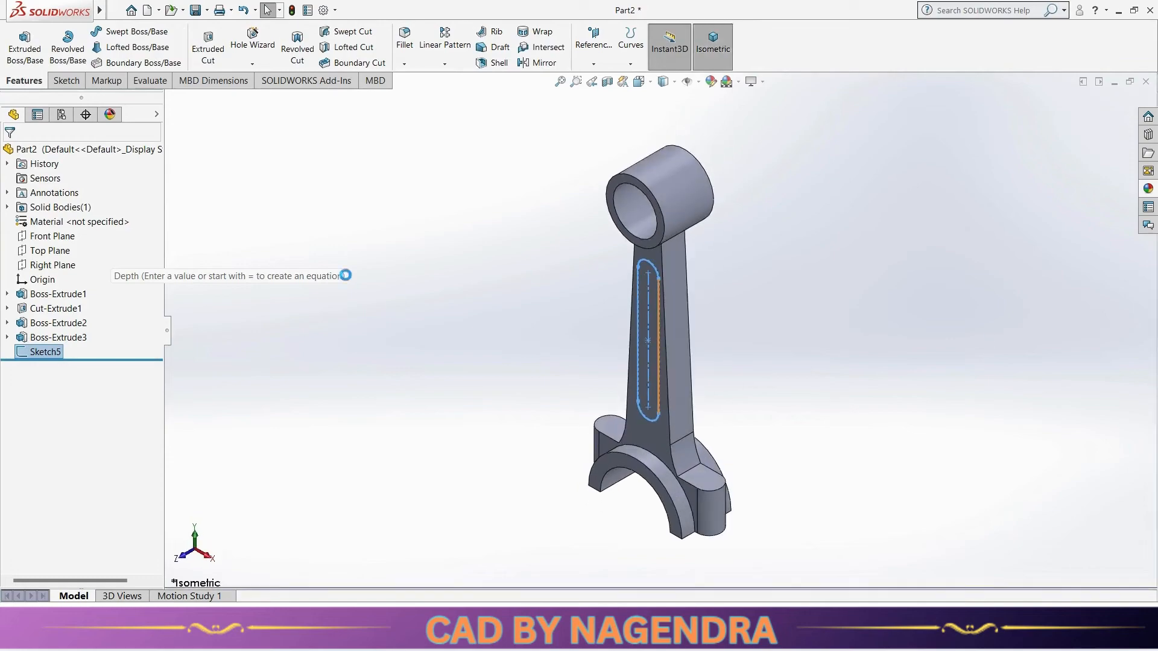
Step: Cut the slot sketch 4 mm deep into the shank's front face with a blind Extruded Cut
click(208, 48)
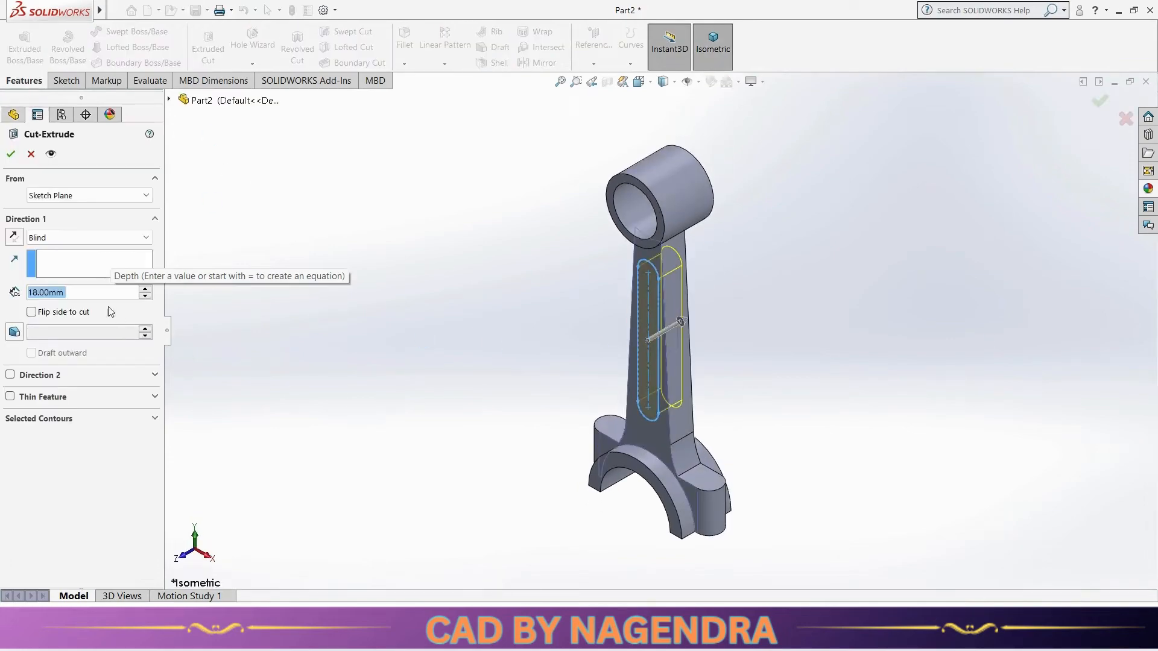
text(4)
key(Return)
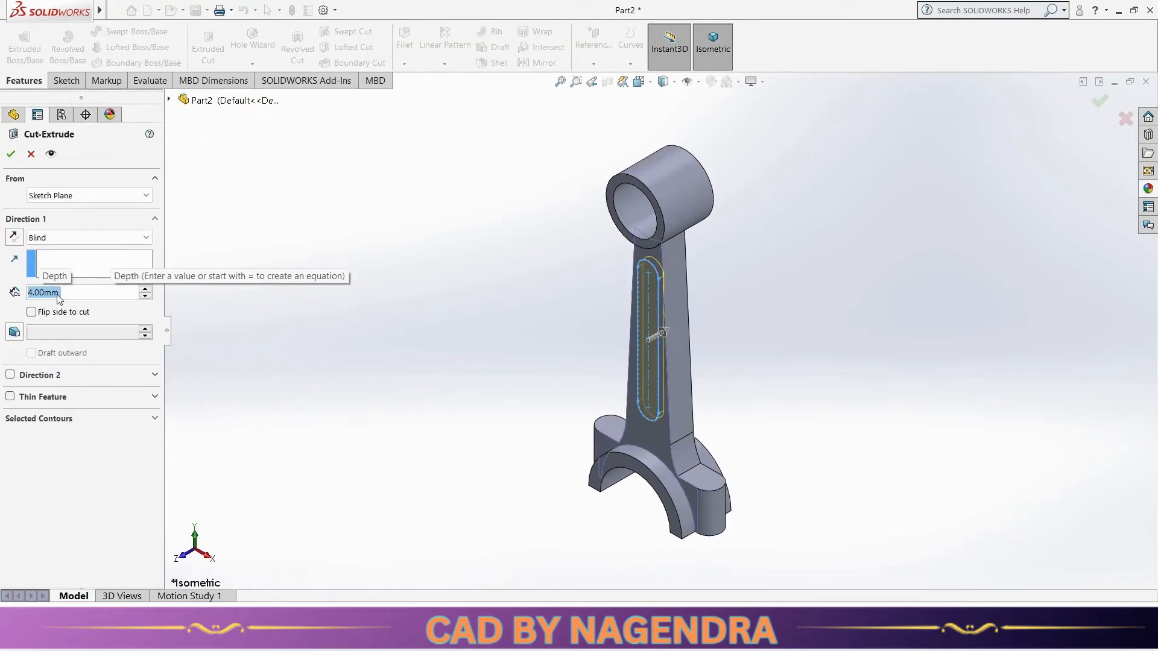
key(Return)
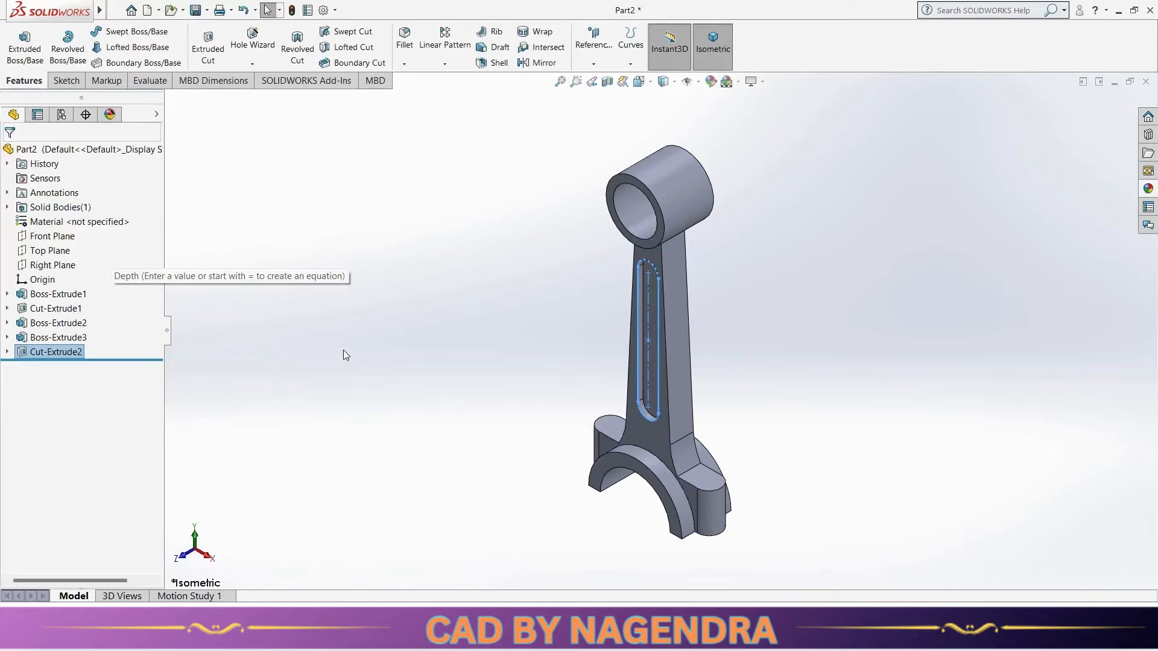
Step: Mirror the slot cut about the Front Plane onto the shank's back face
middle_drag(824, 311, 737, 275)
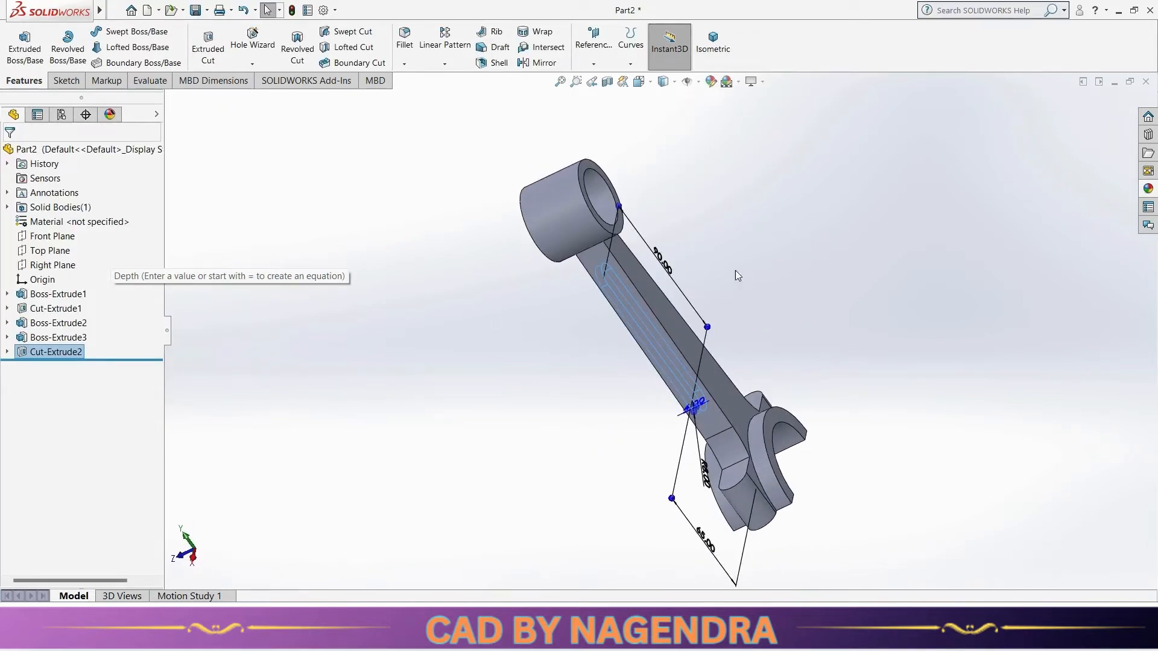
click(537, 63)
click(170, 100)
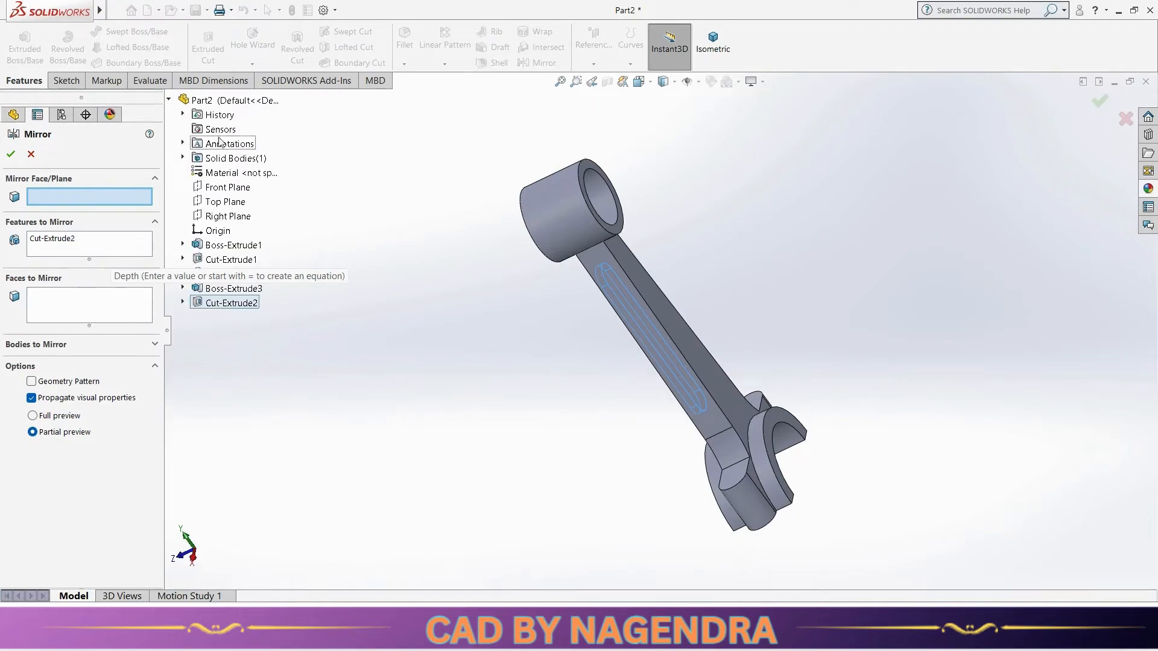
click(227, 187)
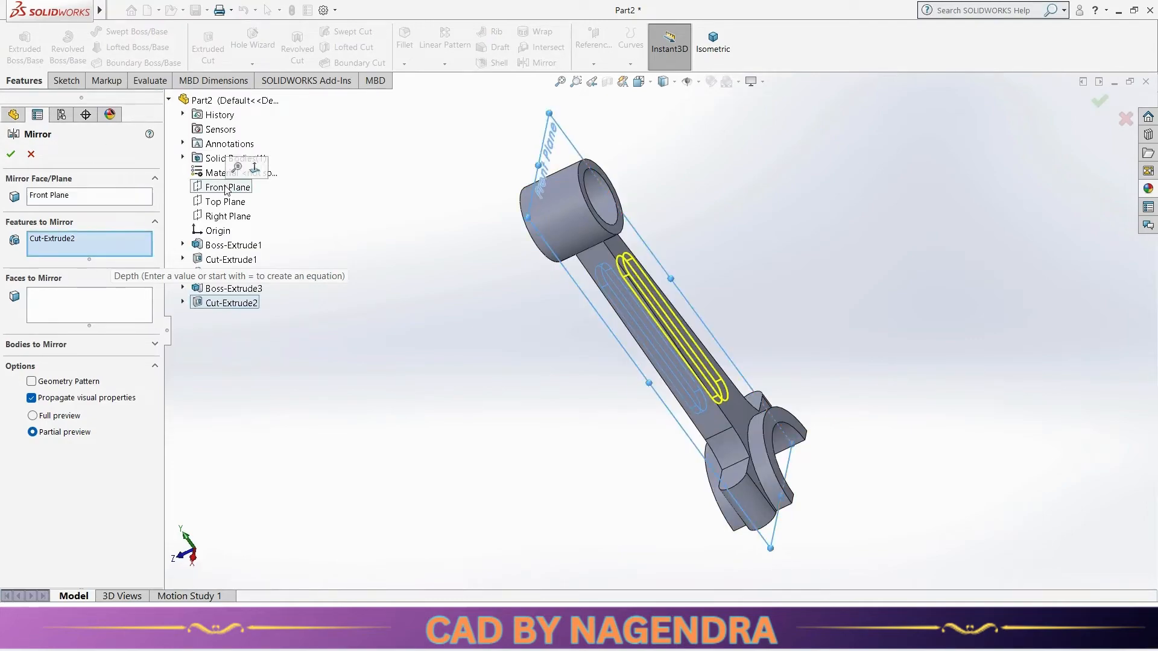
key(Return)
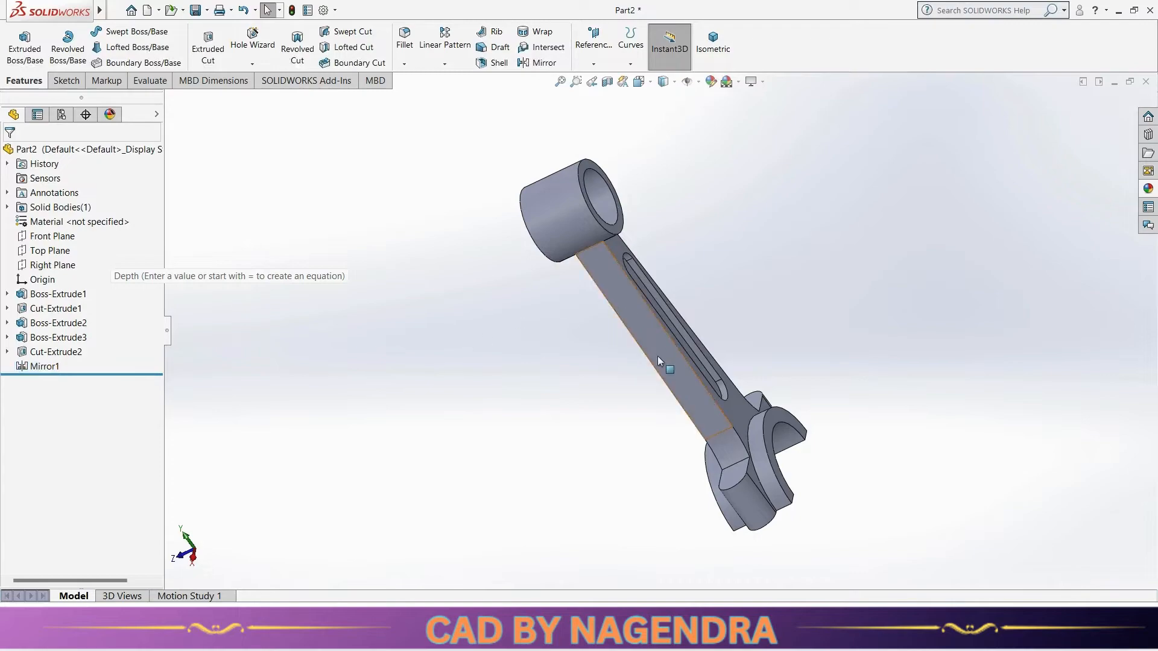
middle_drag(658, 360, 751, 283)
click(713, 42)
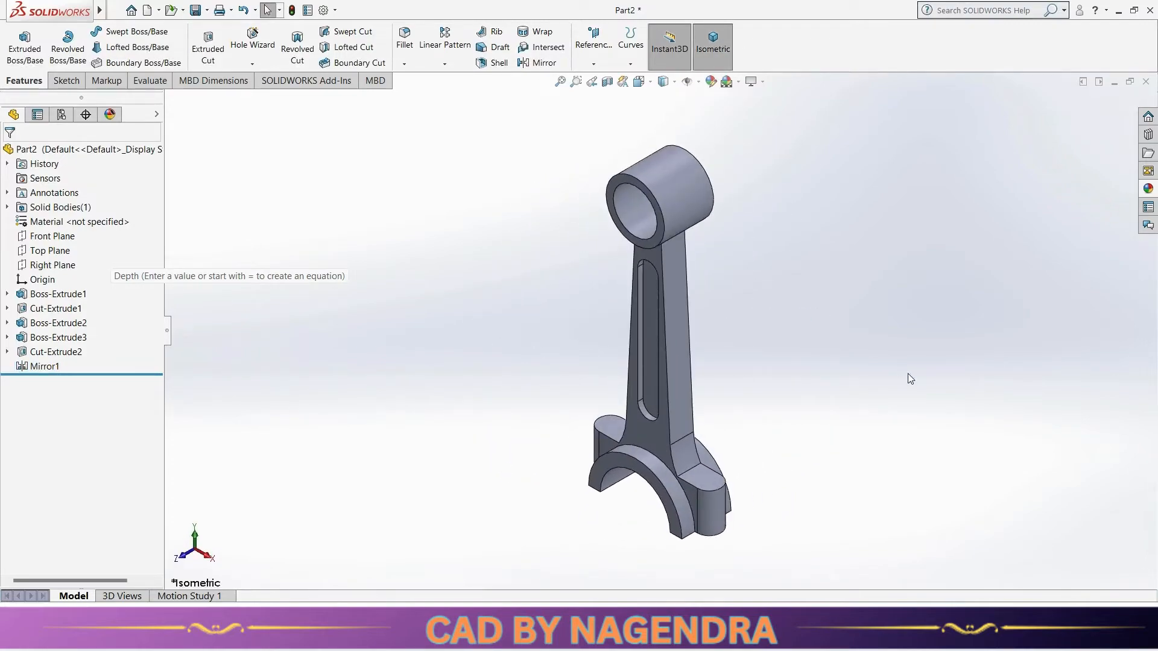
Step: Check the drawing and fillet the two edges where the shank's side faces meet the small-end cylinder with a 22.5 mm radius
key(alt+Tab)
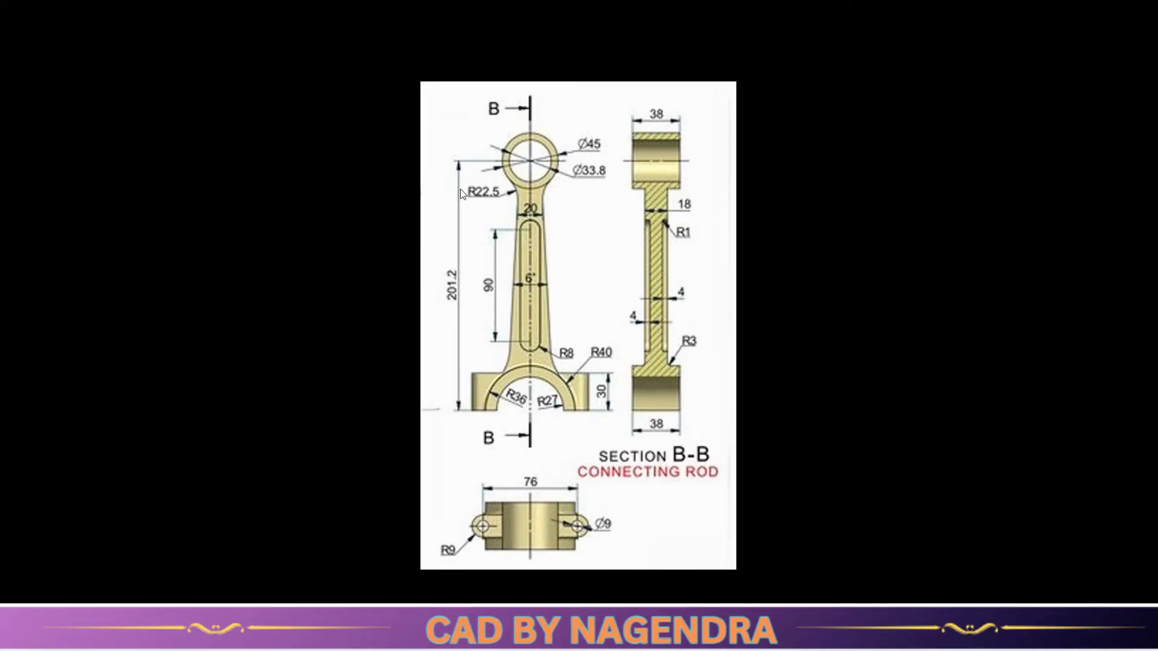
key(alt+Tab)
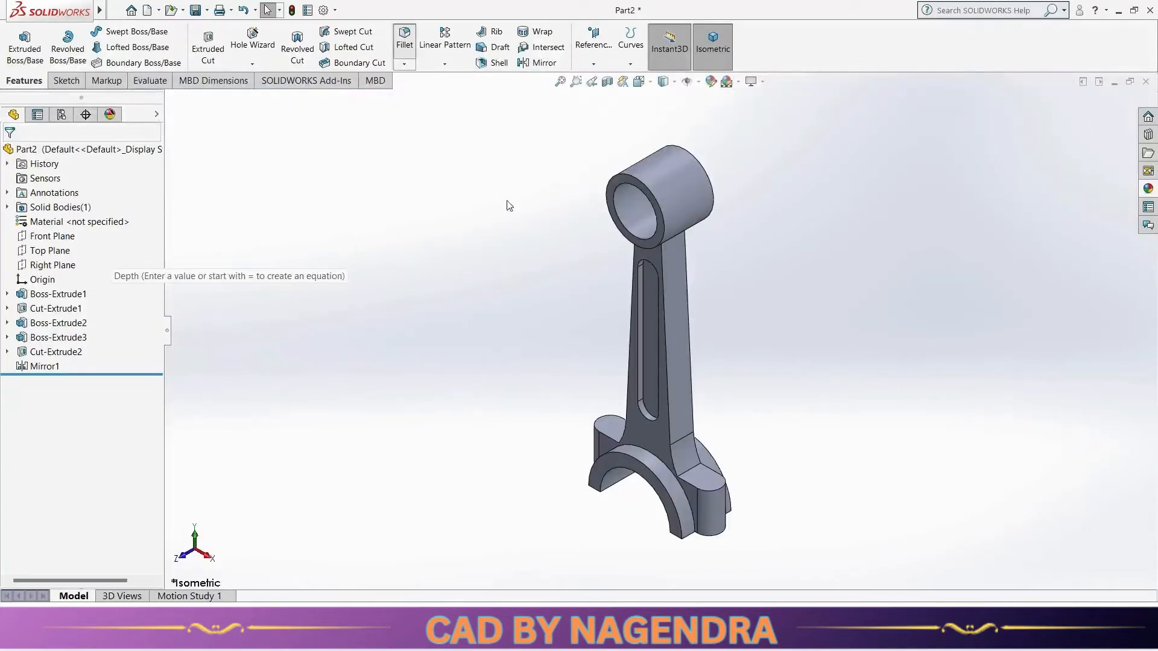
scroll(728, 228, down, 3)
middle_drag(718, 265, 685, 189)
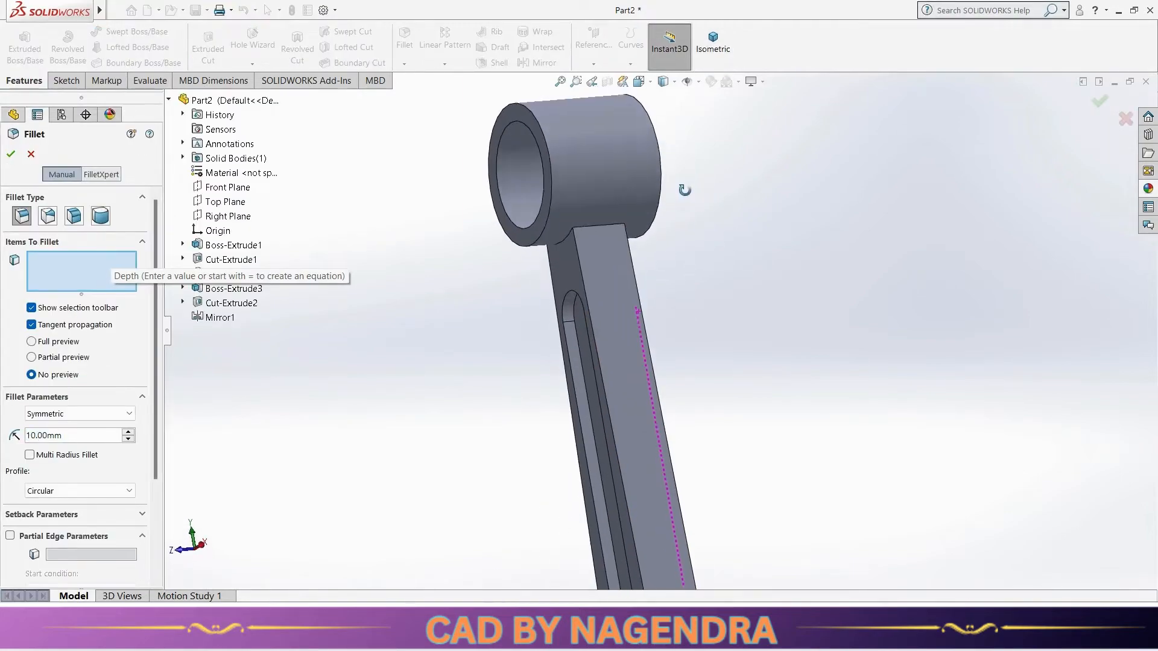
click(600, 225)
middle_drag(599, 226, 549, 248)
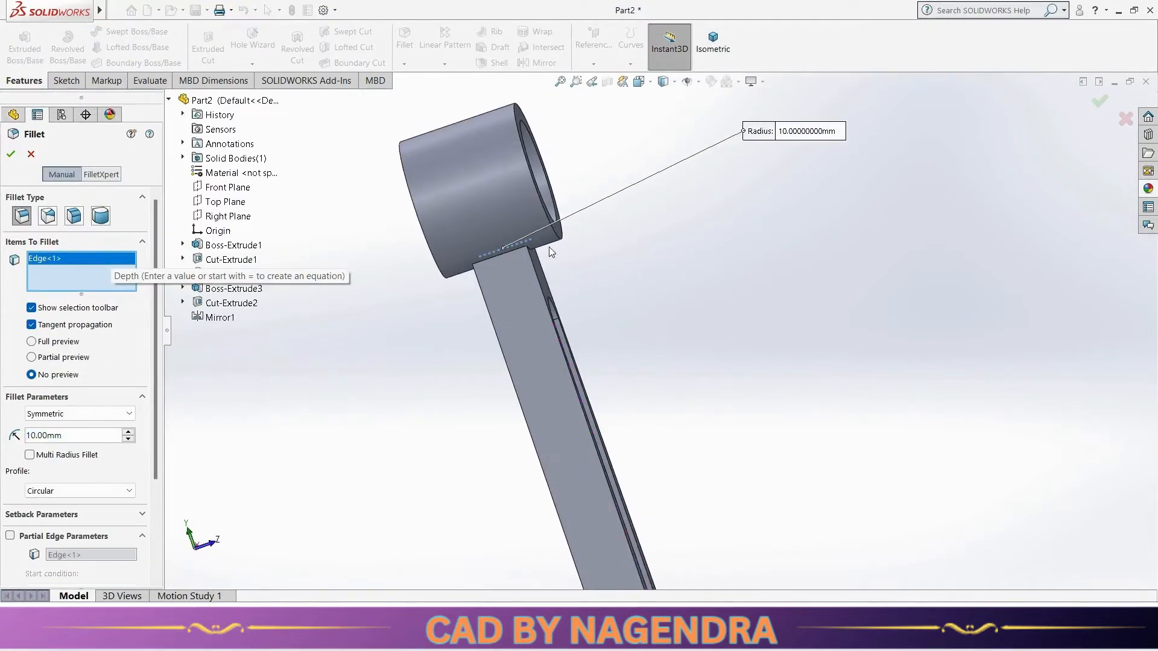
click(514, 252)
text(22.5)
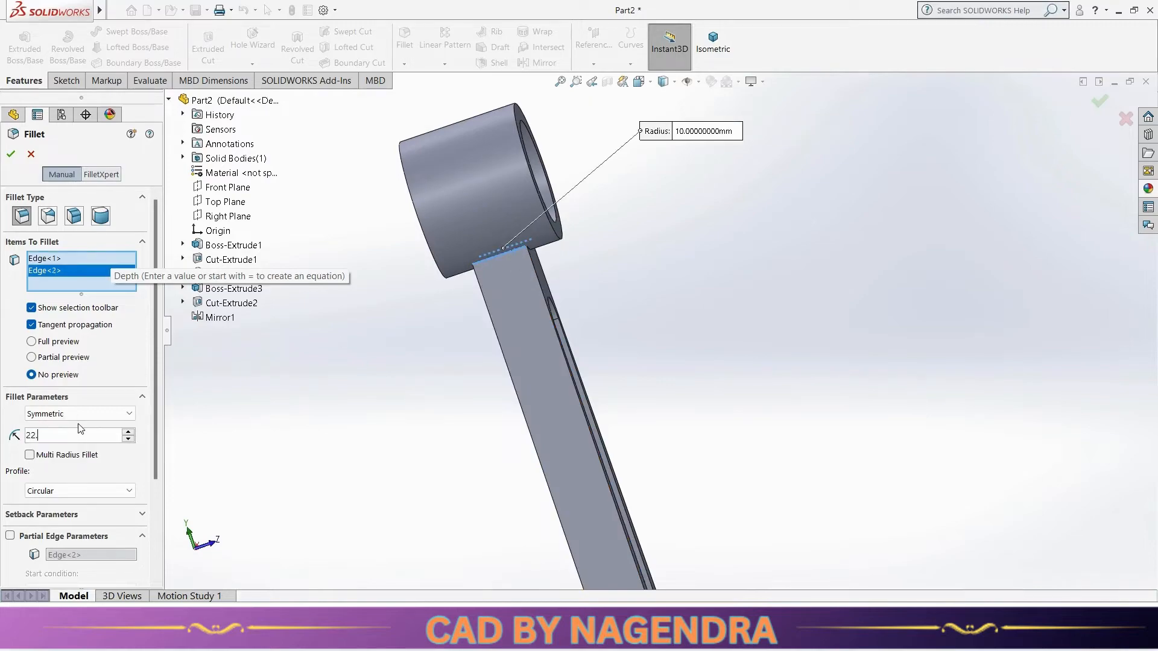
key(Return)
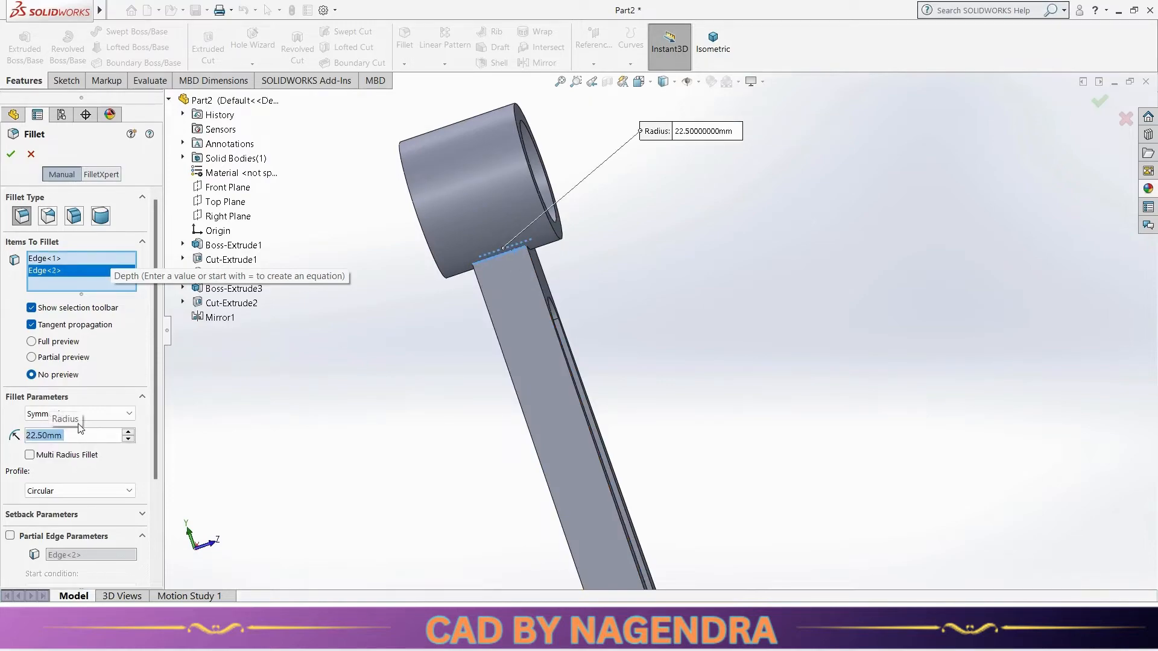
click(11, 154)
scroll(625, 263, up, 3)
mouse_move(625, 263)
middle_down()
mouse_move(732, 370)
mouse_move(817, 354)
middle_up()
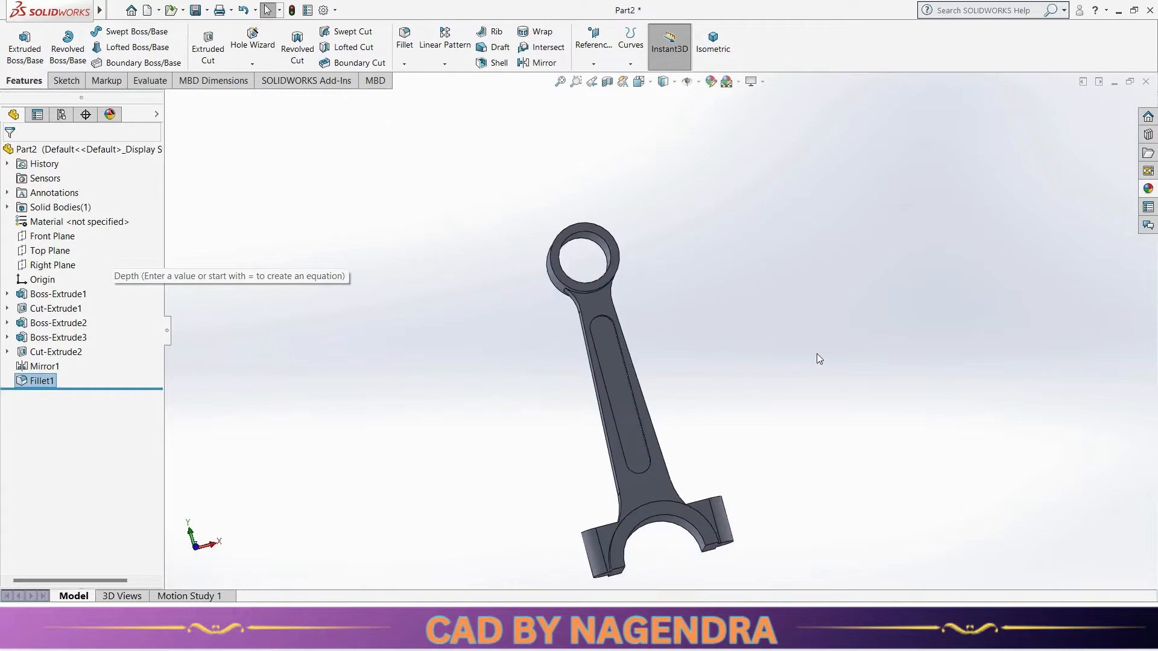
Step: Check the drawing and fillet the arc edges between the shank and the big-end half ring on both faces with a 3 mm radius
key(alt+Tab)
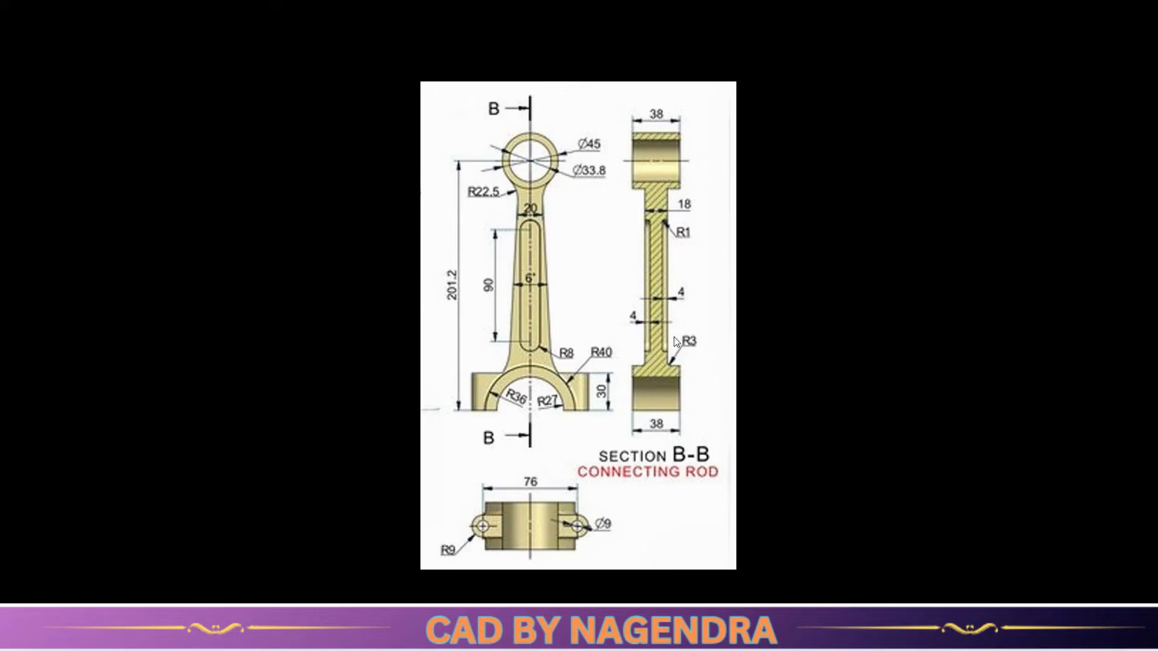
key(alt+Tab)
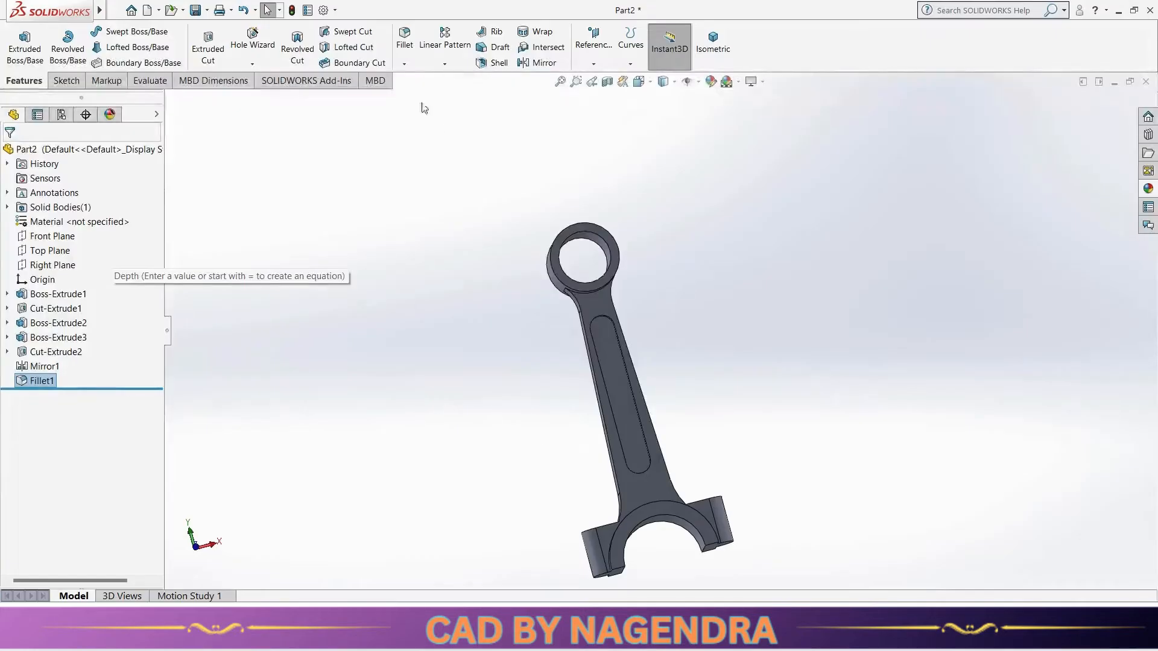
scroll(717, 288, up, 2)
middle_drag(680, 395, 733, 308)
scroll(673, 458, down, 6)
click(675, 390)
click(714, 299)
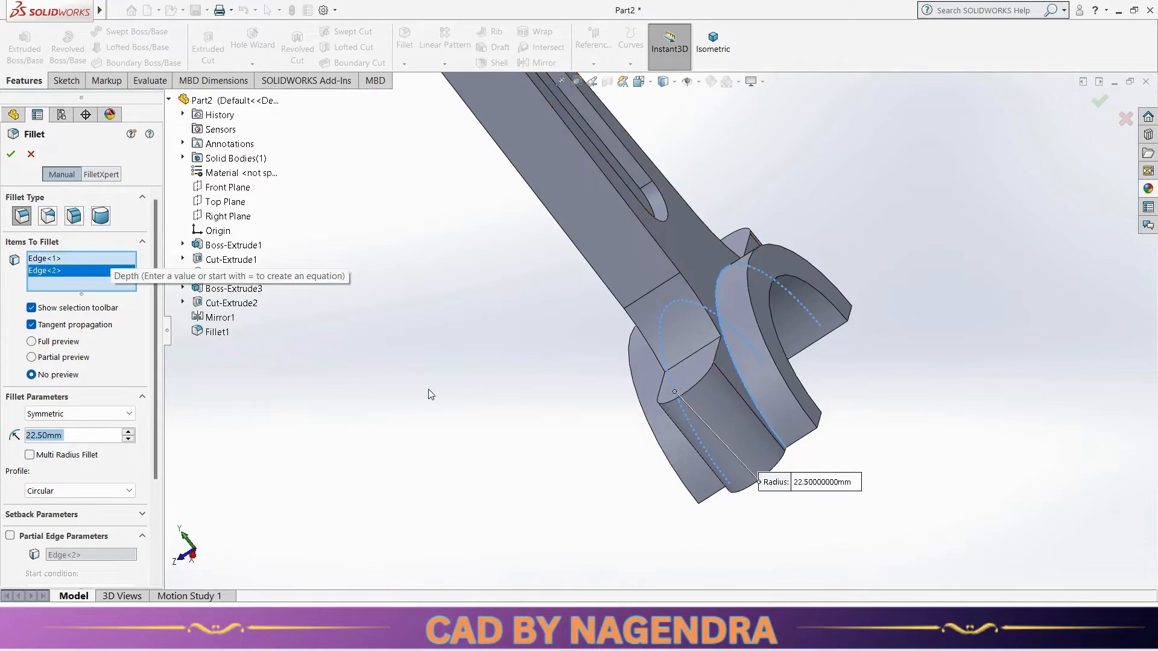
text(3)
key(Return)
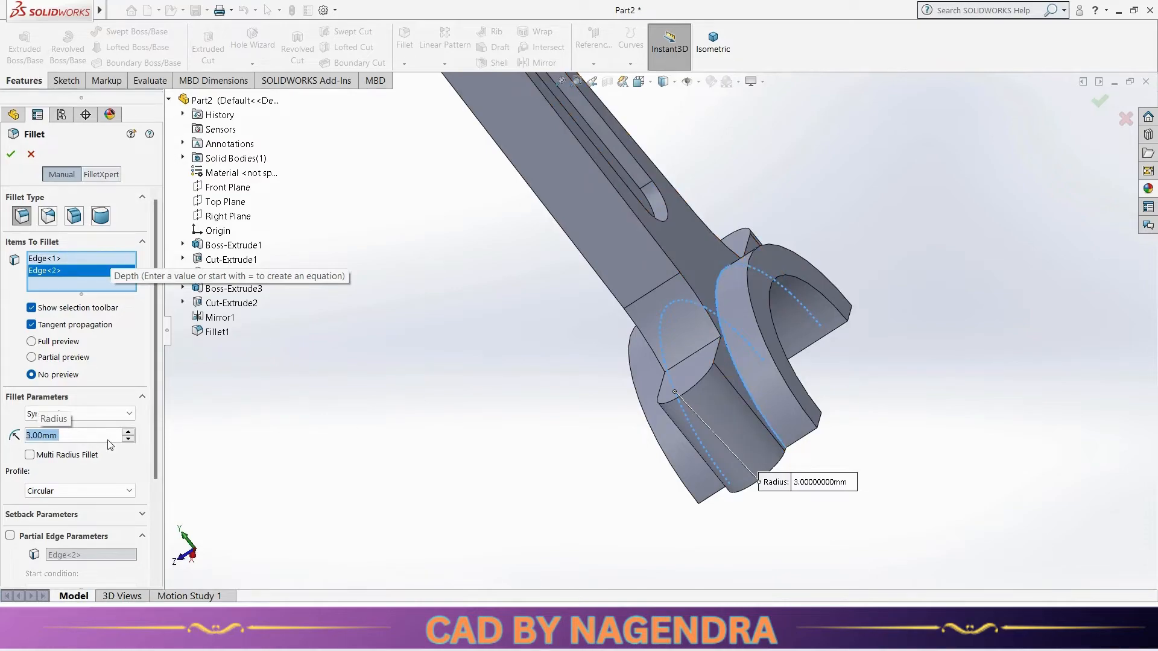
click(13, 155)
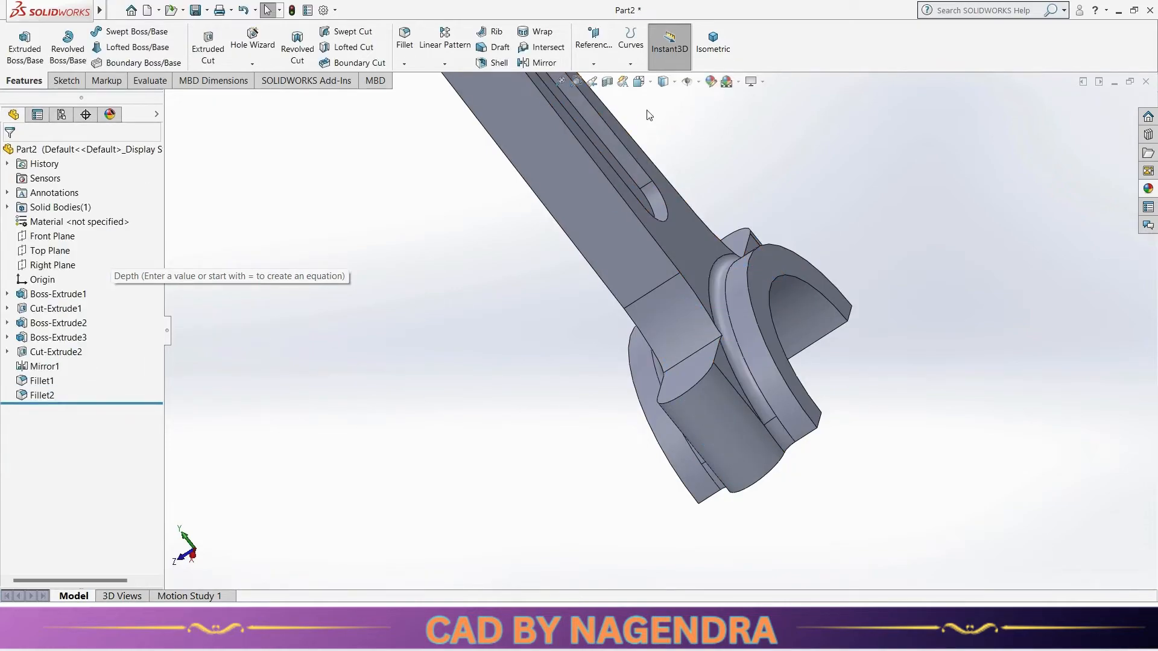
click(713, 42)
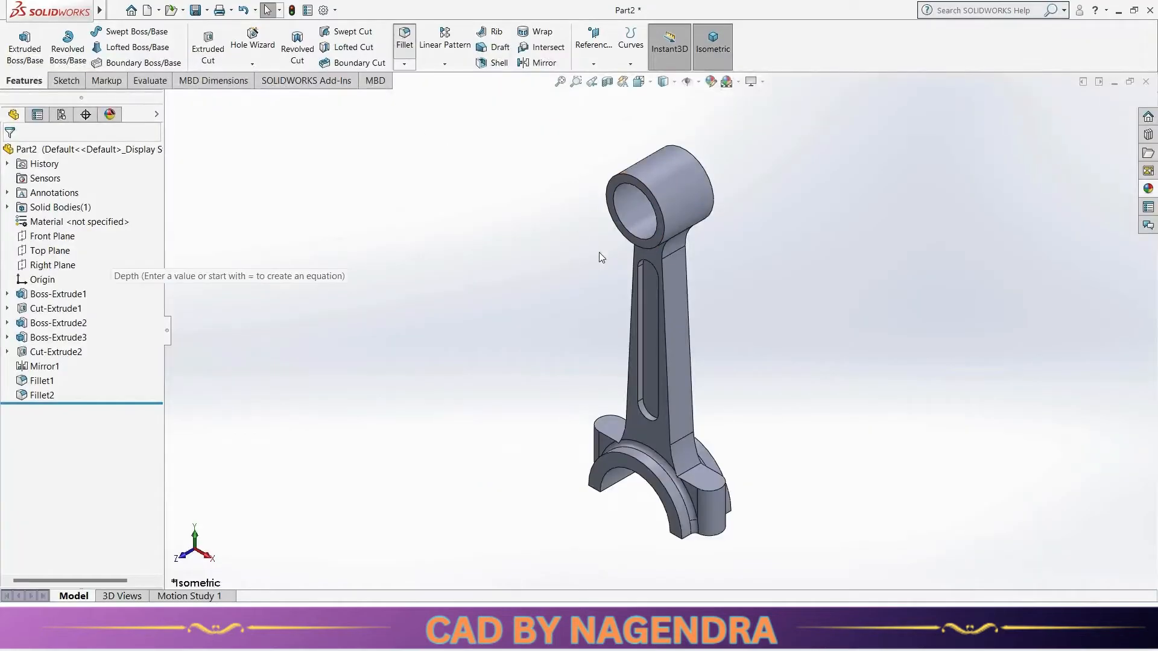
Step: Fillet the floor edges of both slot pockets, front and back, with a 1 mm radius
scroll(599, 252, up, 3)
click(657, 288)
middle_drag(657, 288, 675, 356)
mouse_move(714, 307)
middle_down()
mouse_move(726, 328)
mouse_move(730, 299)
middle_up()
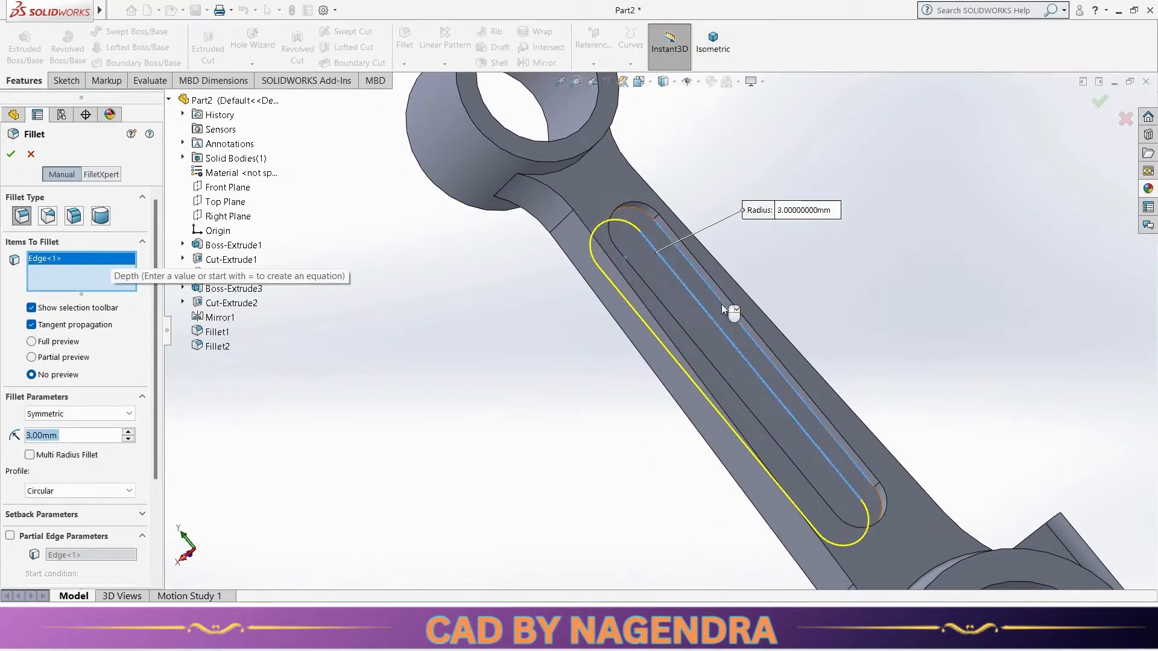
click(723, 305)
text(1)
key(Return)
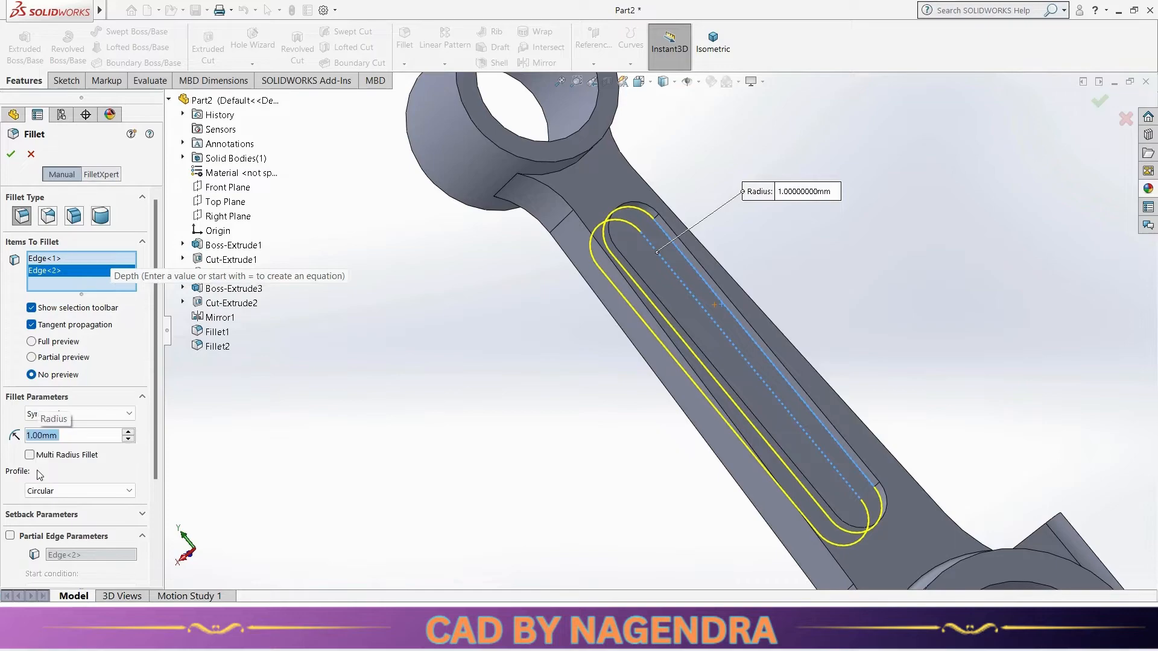
key(Return)
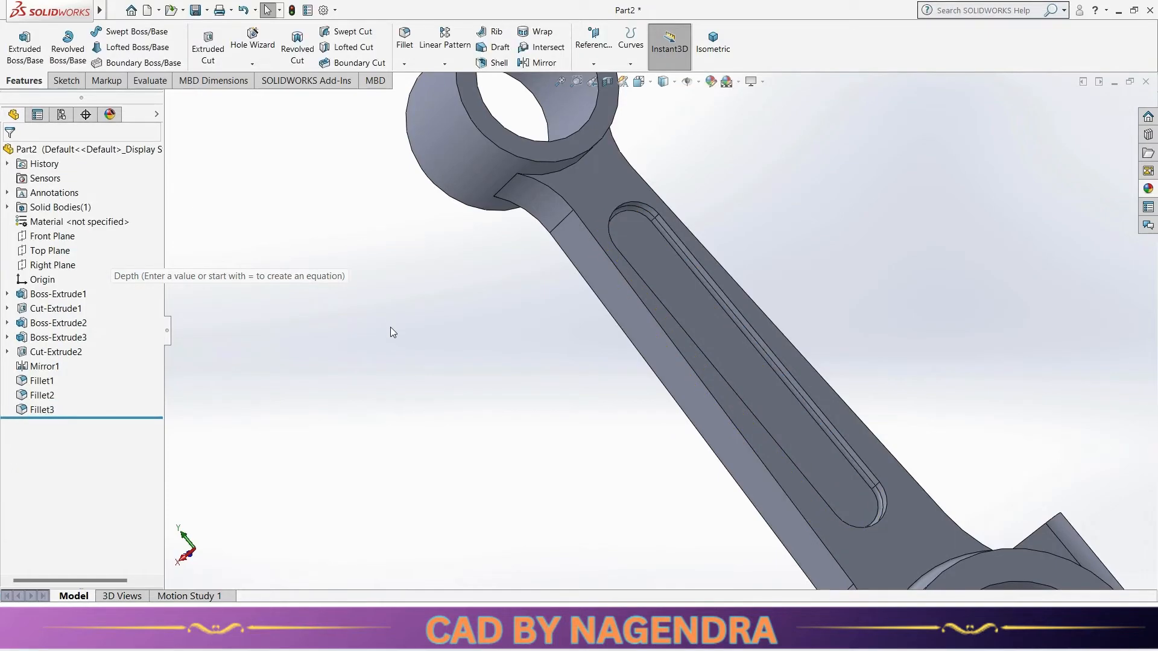
click(713, 42)
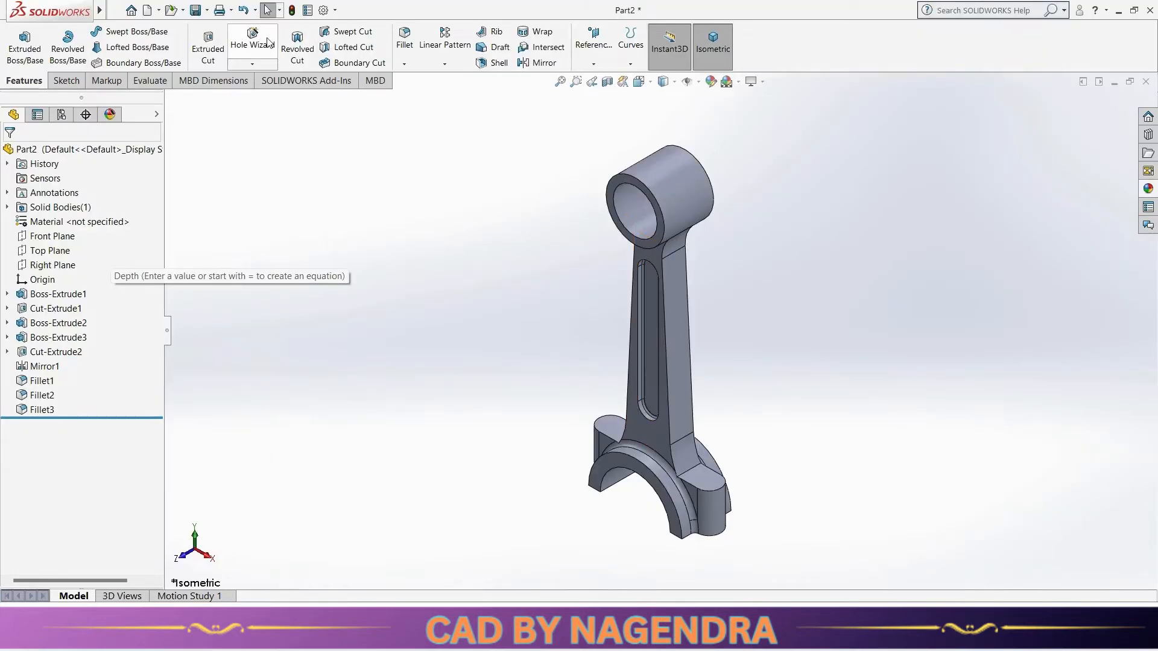
Step: Start a simple legacy hole with the Hole Wizard and set its diameter to 9 mm
click(254, 41)
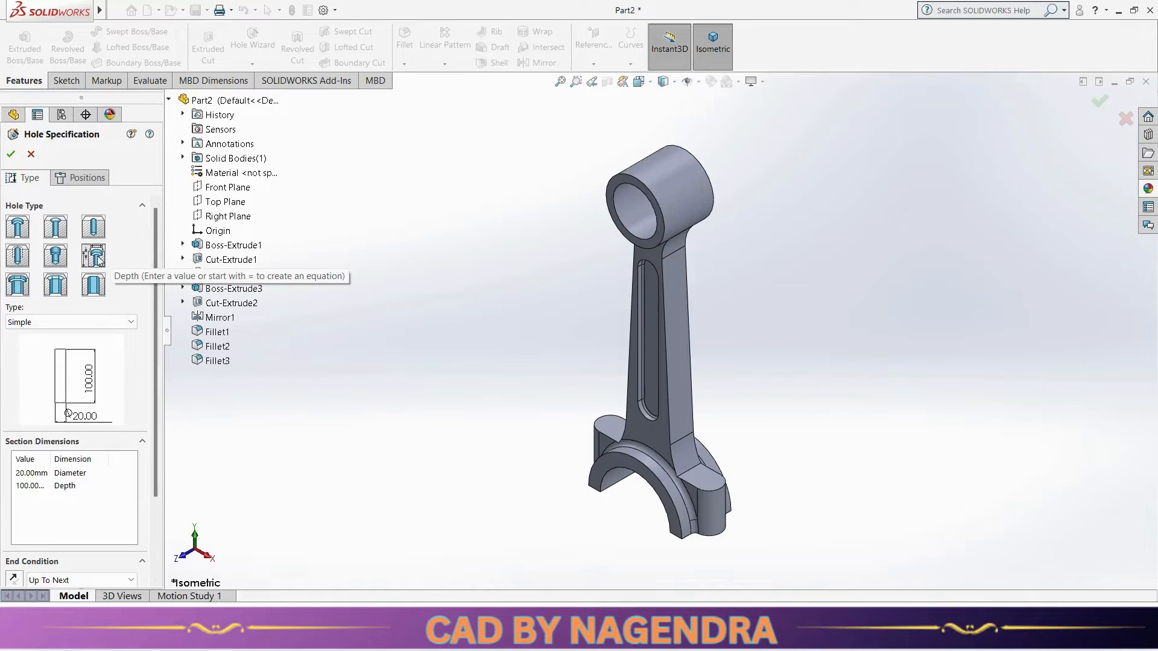
double_click(33, 473)
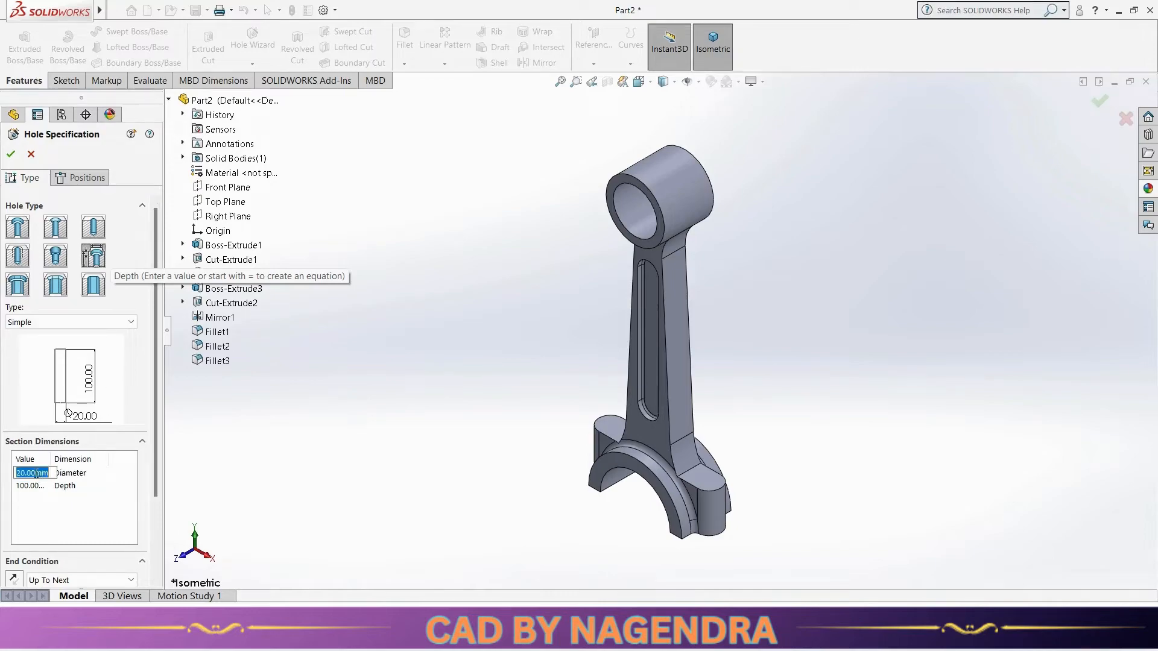
text(9)
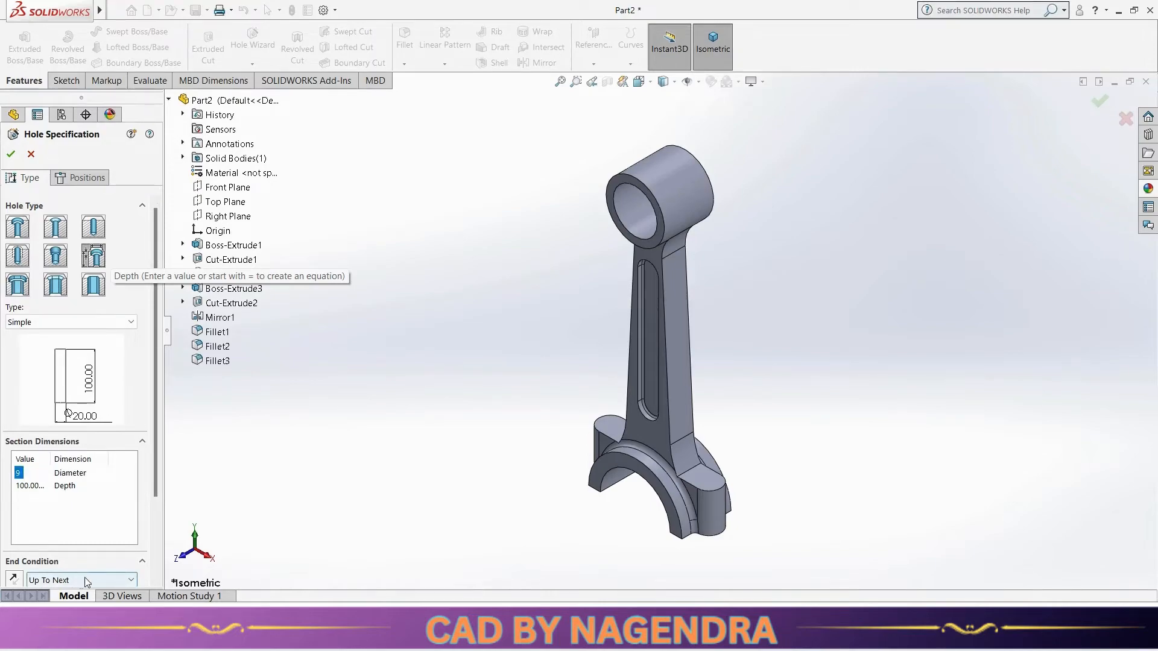
Step: Place one hole at the arc center of each big-end lug's top face and finish the hole feature
click(81, 178)
scroll(721, 467, down, 2)
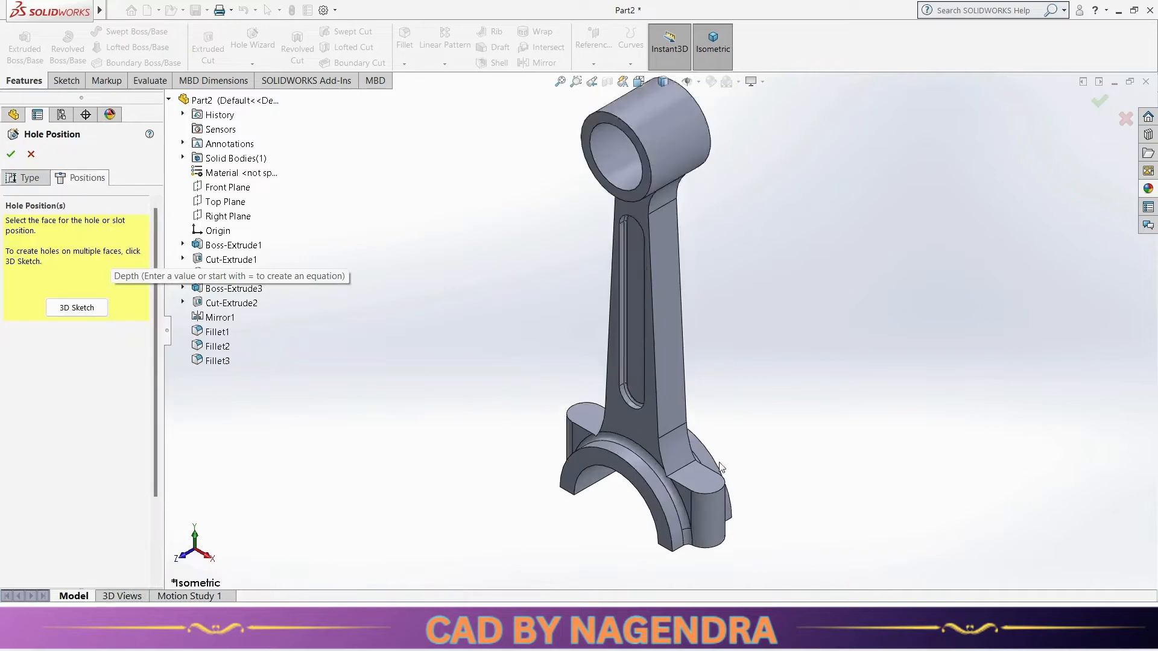
scroll(721, 467, down, 2)
click(694, 462)
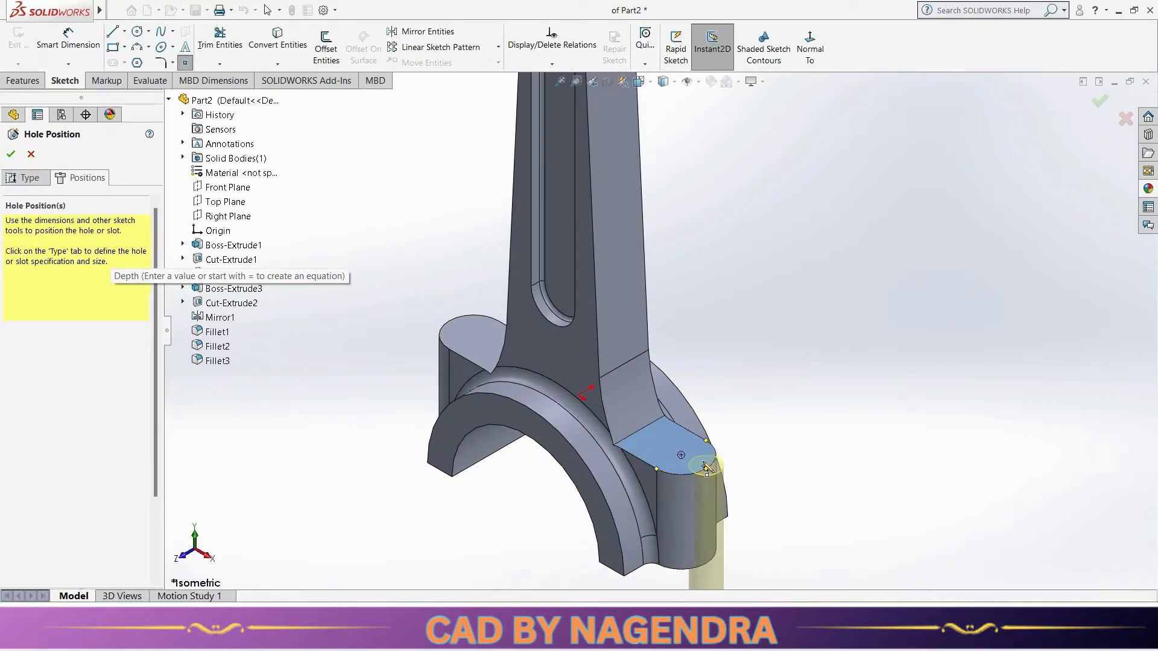
click(682, 455)
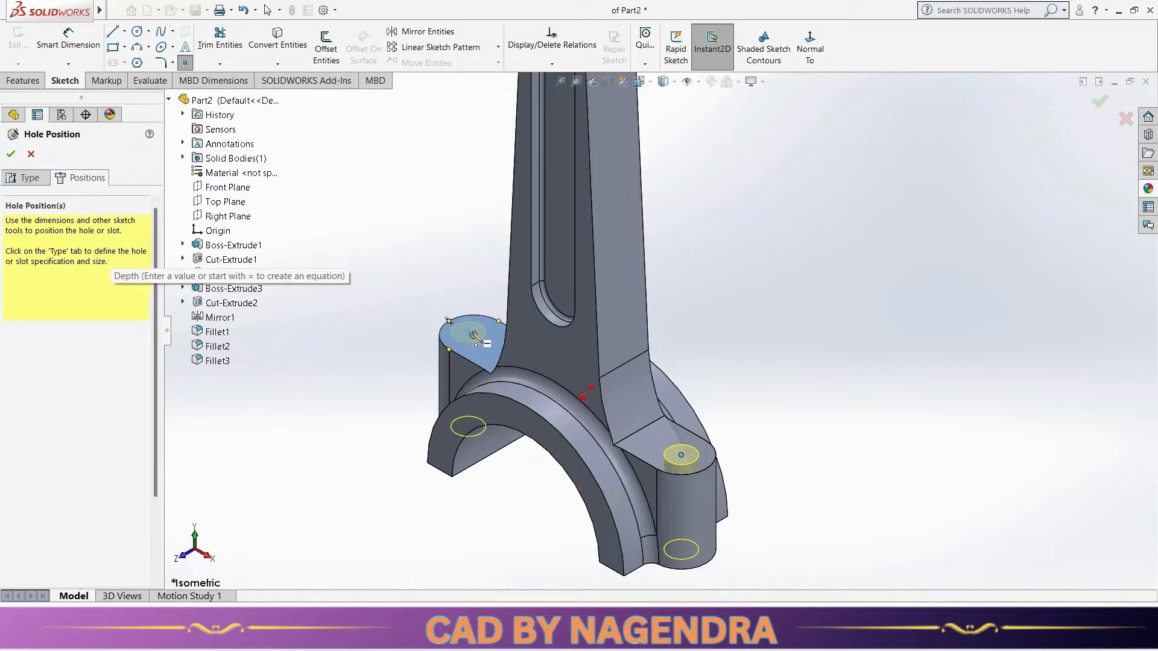
click(475, 335)
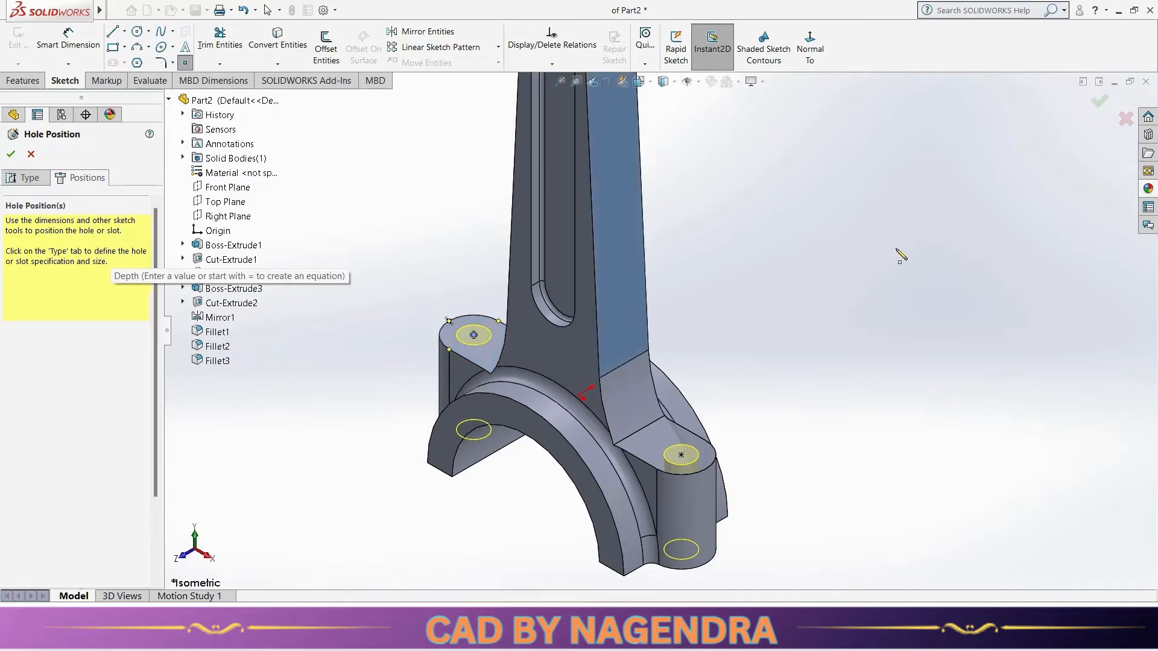
click(1099, 104)
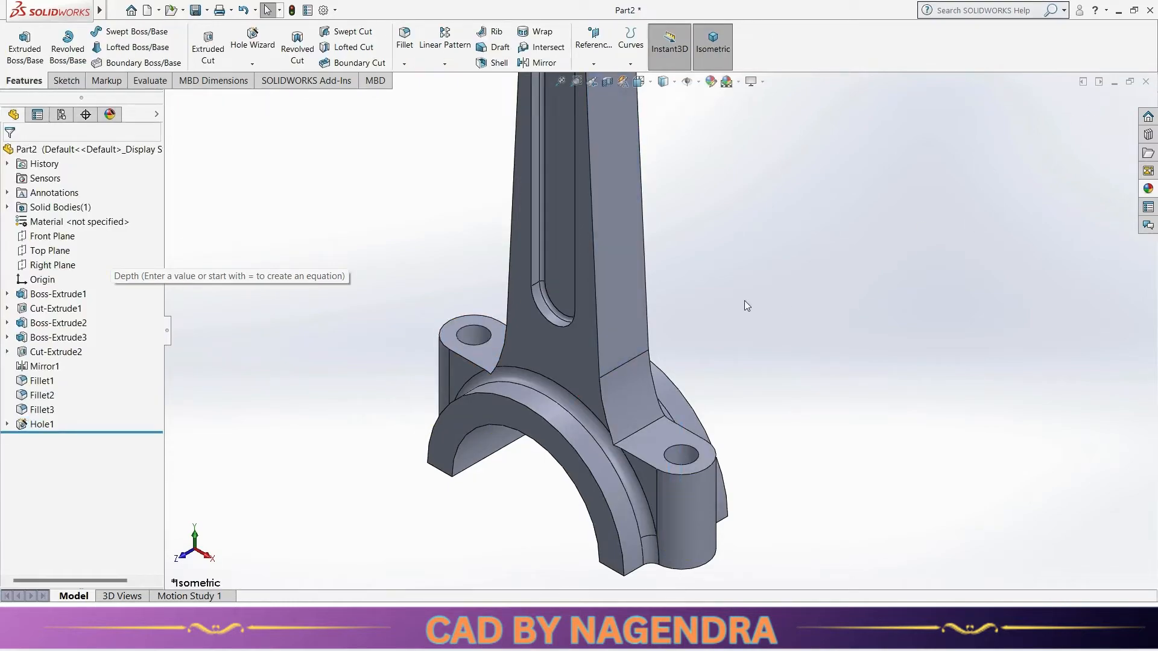
Step: Apply a light brown color appearance to the whole connecting rod part and inspect it from several sides
scroll(735, 308, up, 5)
mouse_move(631, 279)
middle_down()
mouse_move(732, 228)
mouse_move(760, 261)
mouse_move(590, 292)
mouse_move(645, 262)
middle_up()
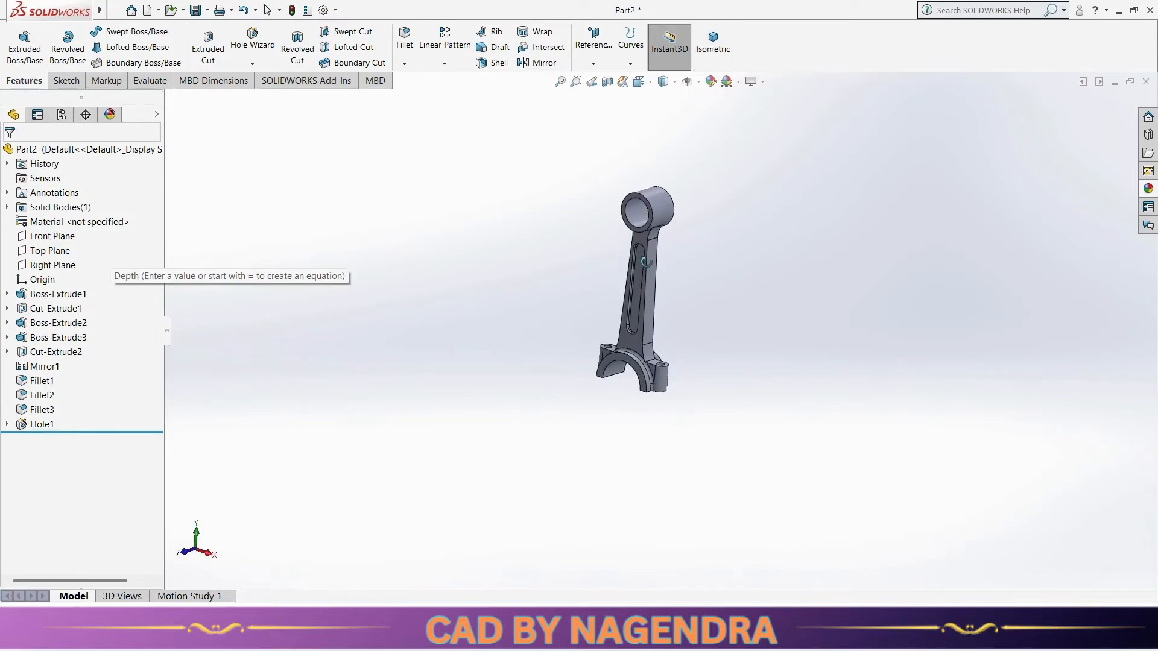
right_click(96, 151)
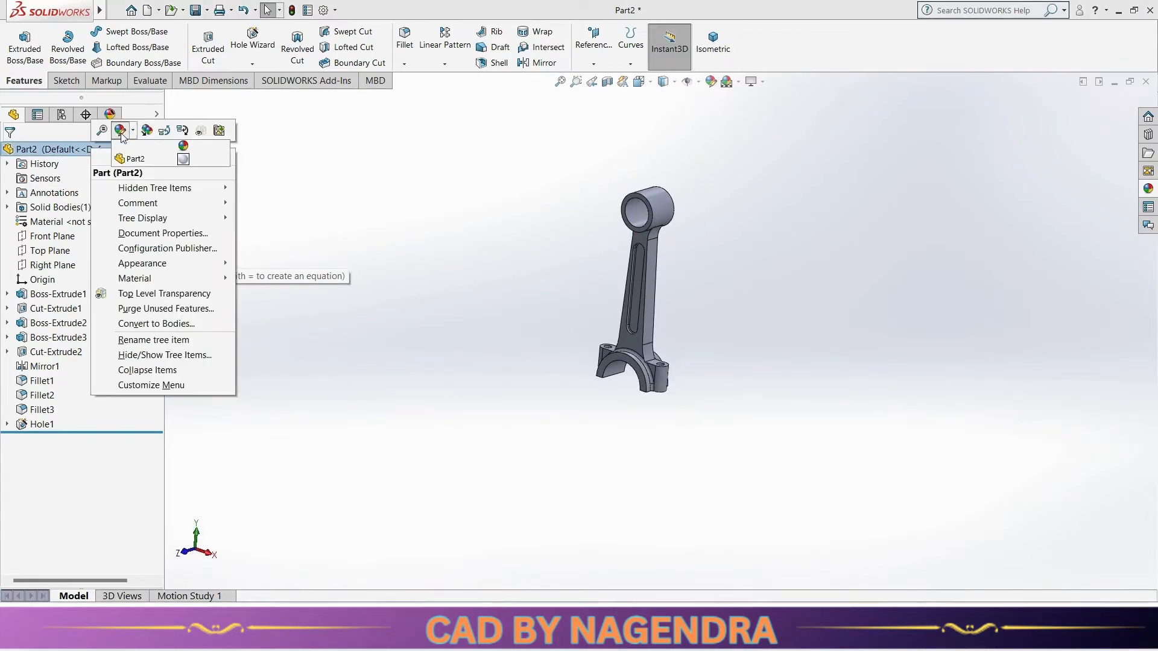
click(134, 159)
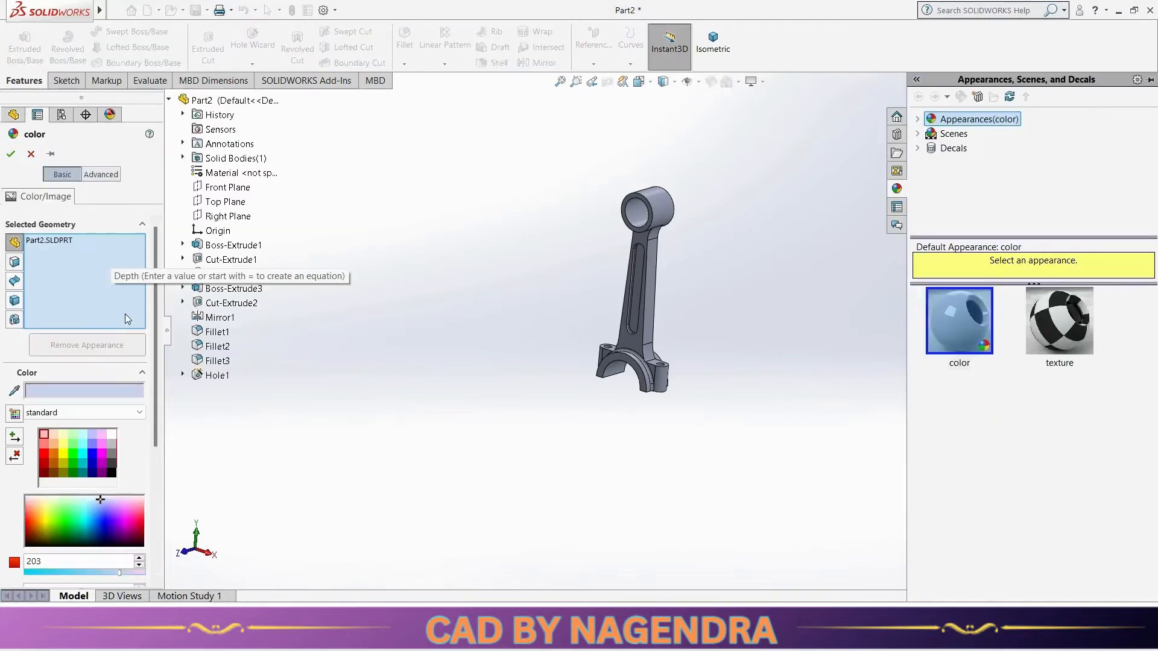
click(54, 442)
click(11, 154)
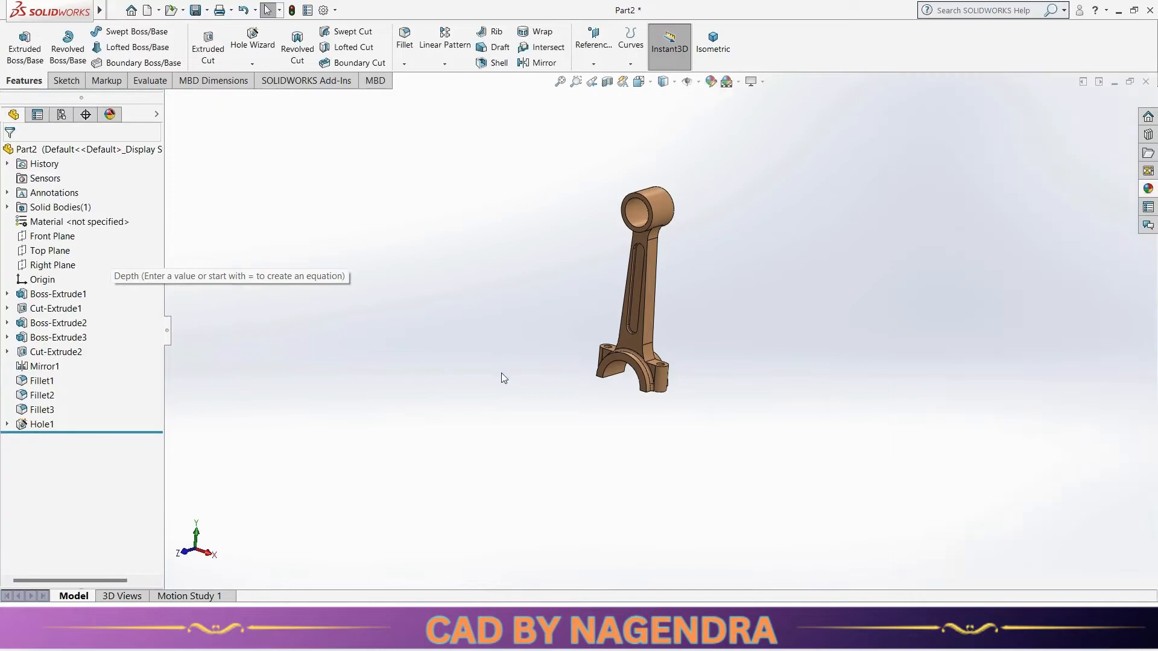
middle_drag(500, 374, 450, 362)
scroll(696, 303, down, 2)
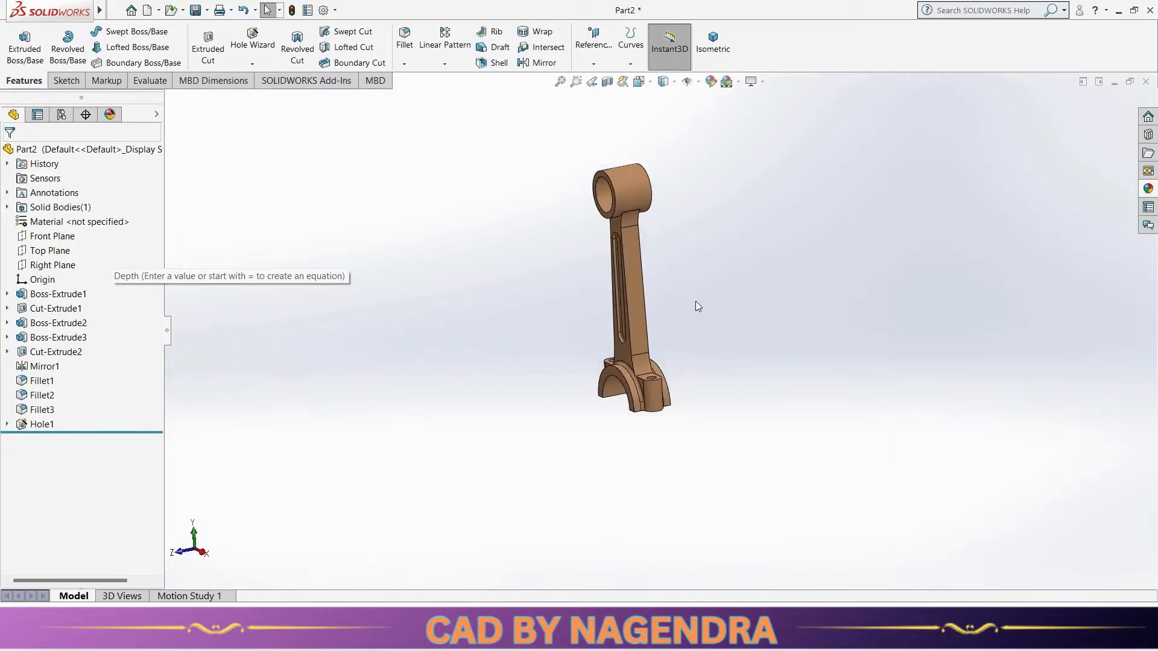
mouse_move(690, 317)
middle_down()
mouse_move(755, 331)
mouse_move(781, 271)
mouse_move(728, 356)
mouse_move(737, 365)
middle_up()
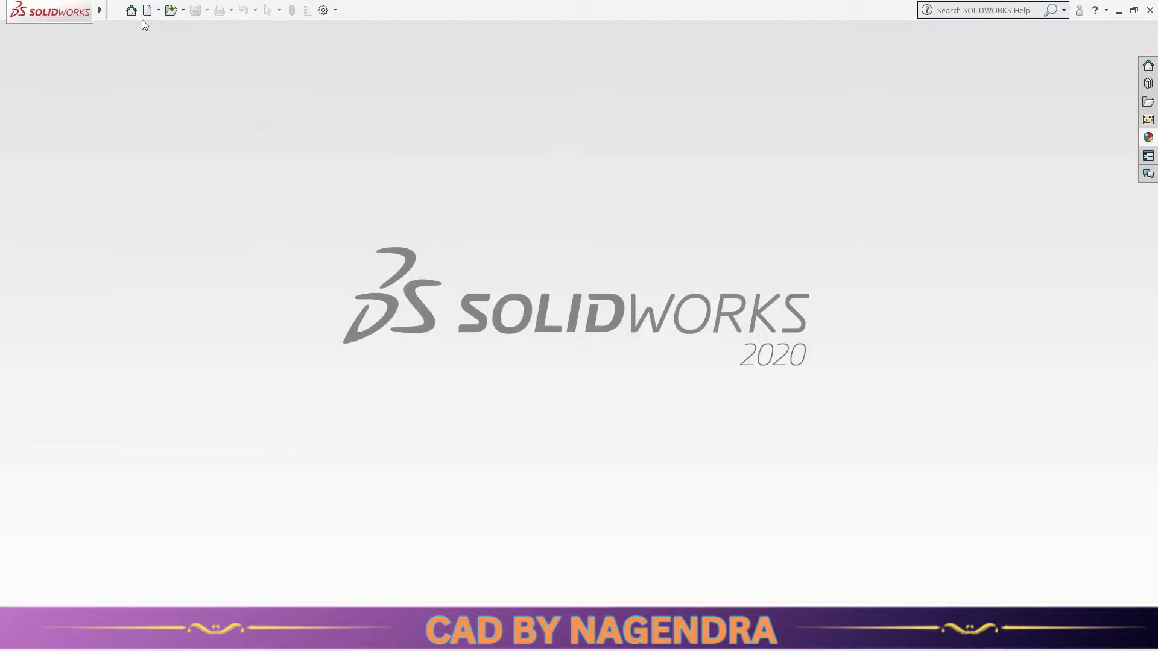
Step: Create a new part and sketch a horizontal centerpoint slot at the Top Plane's origin, about 52 mm between centers with about 14.5 mm end radius
click(145, 14)
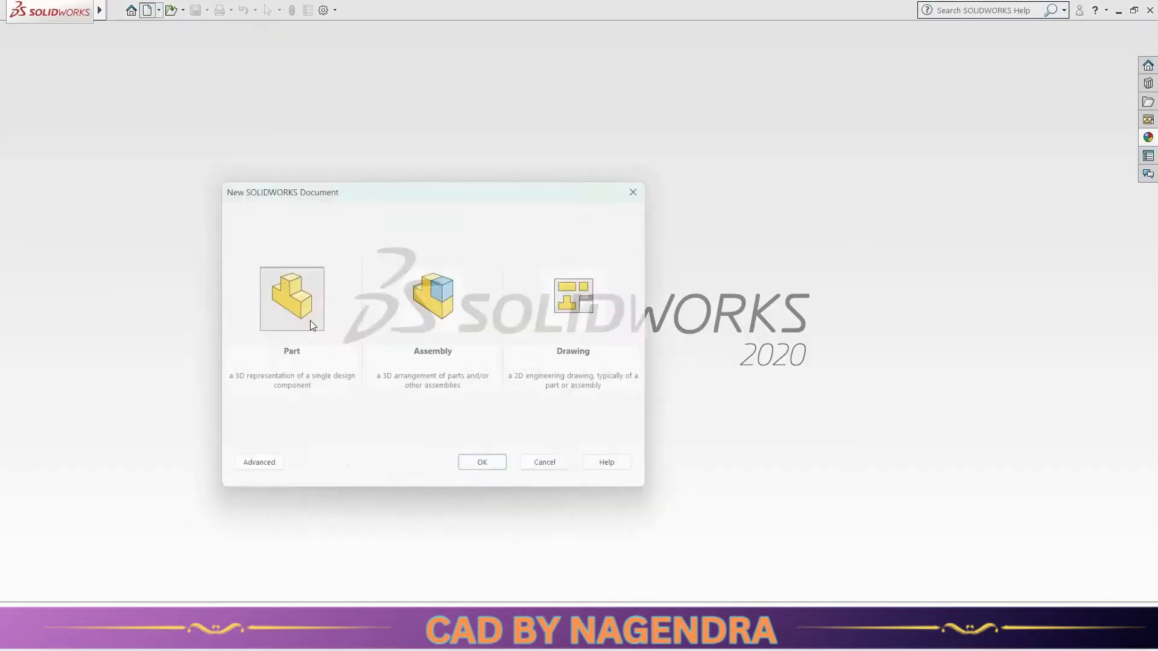
click(485, 475)
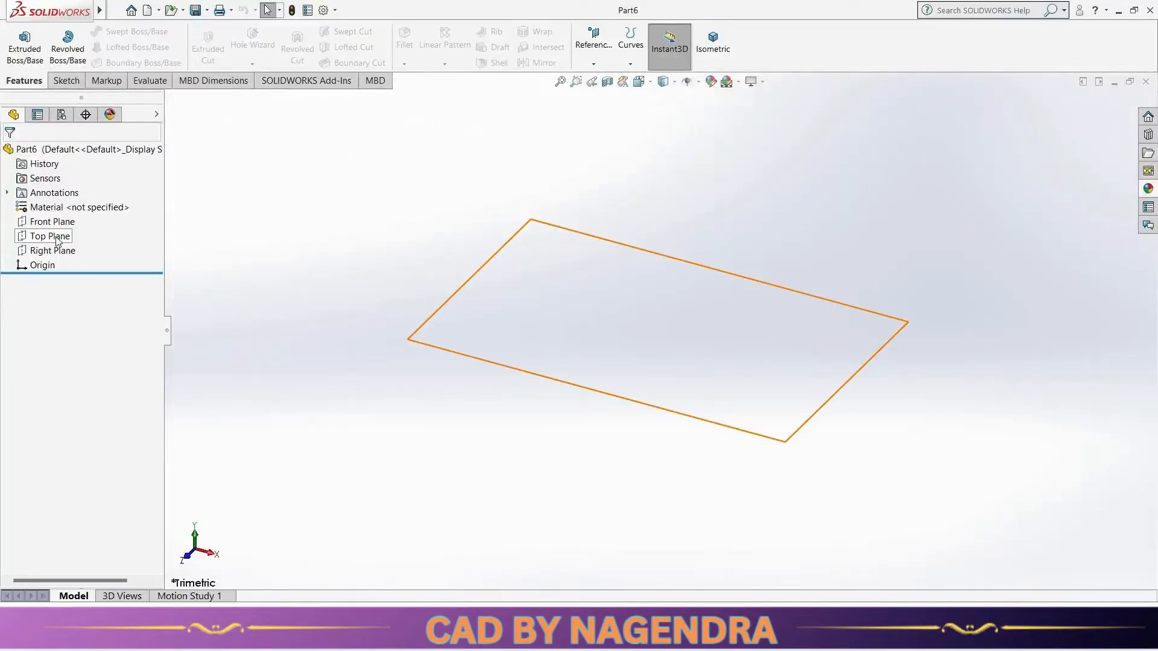
click(58, 236)
click(66, 219)
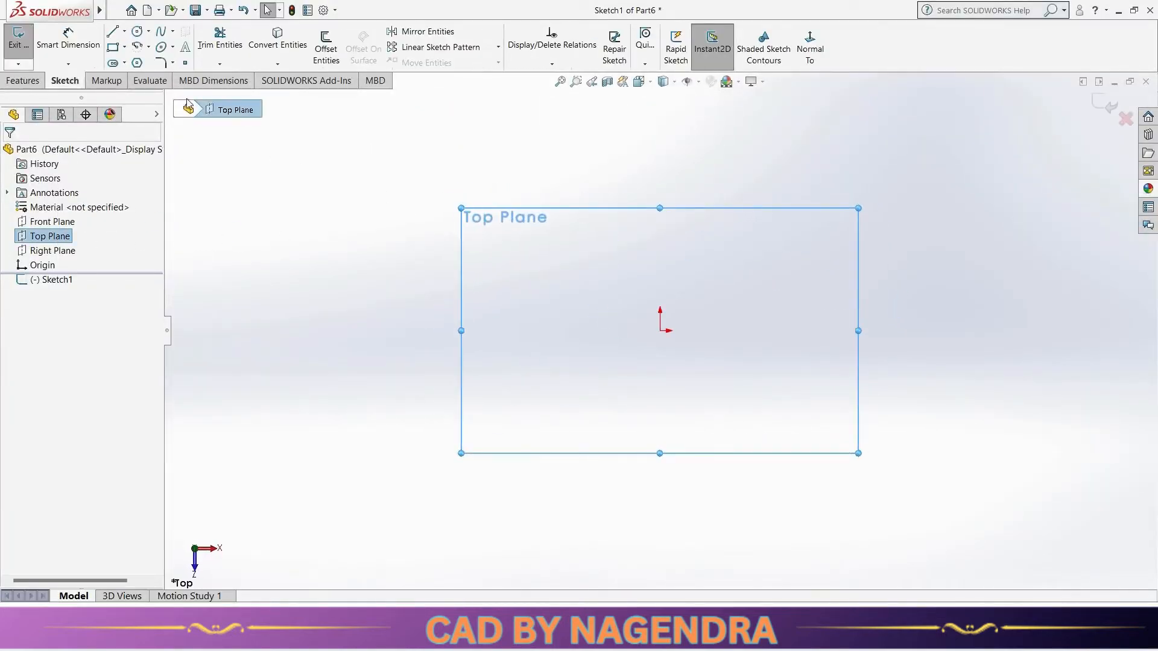
click(113, 63)
click(660, 331)
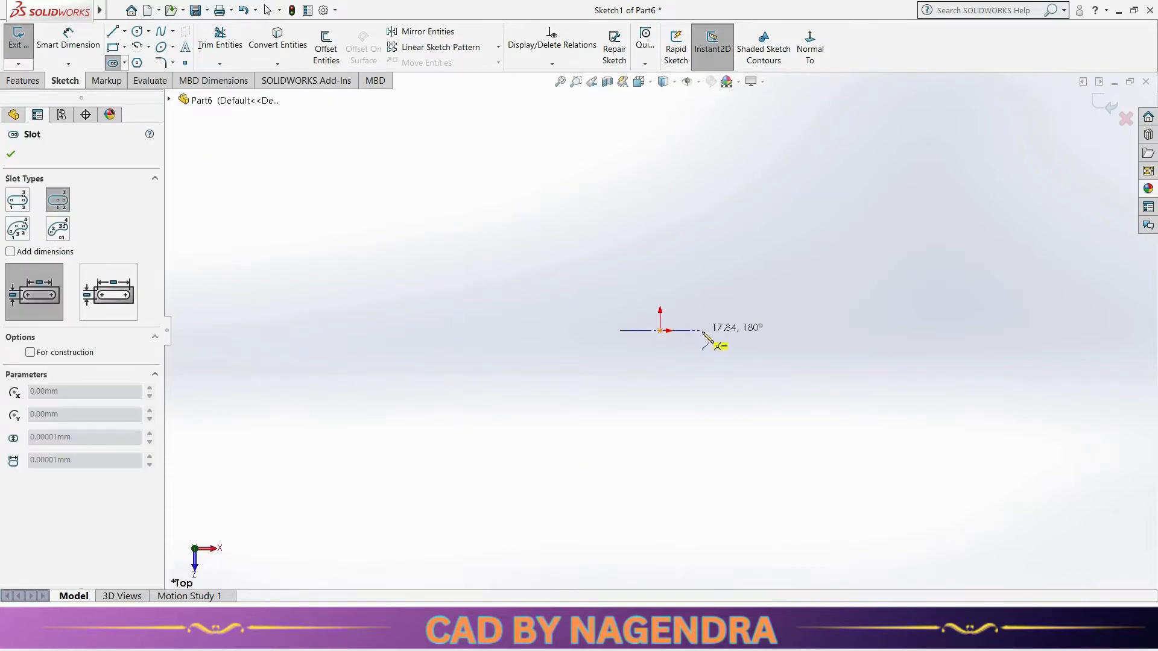
click(755, 330)
click(764, 362)
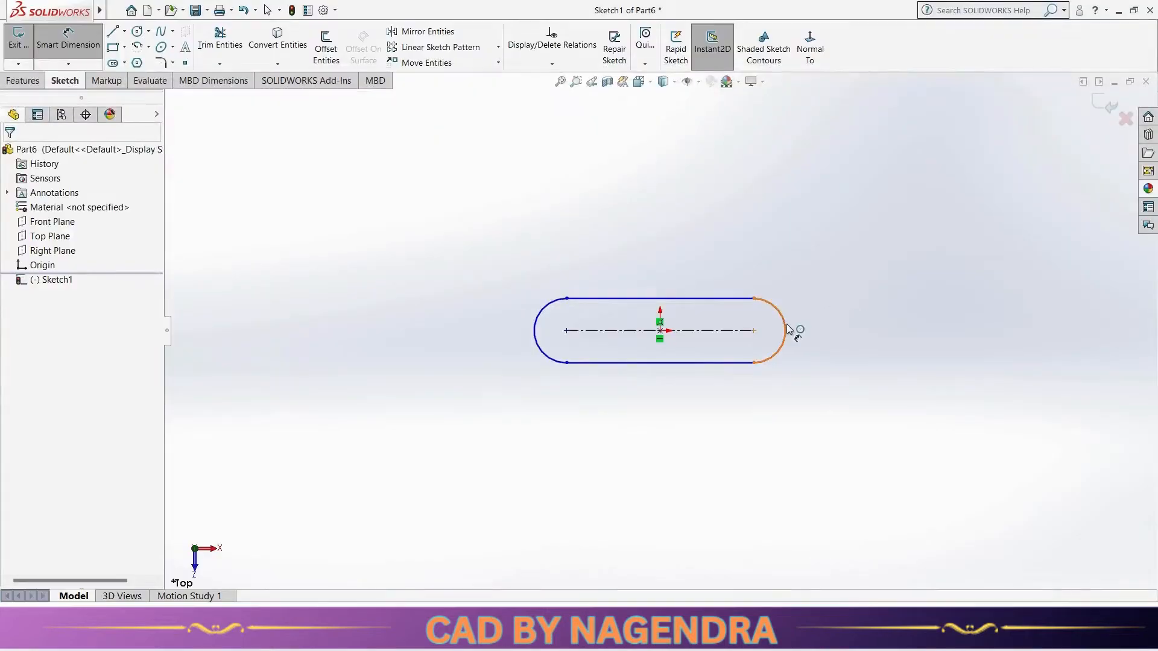
Step: Dimension the slot with a 9 mm end radius and 76 mm between its arc centers, and exit the sketch
click(788, 330)
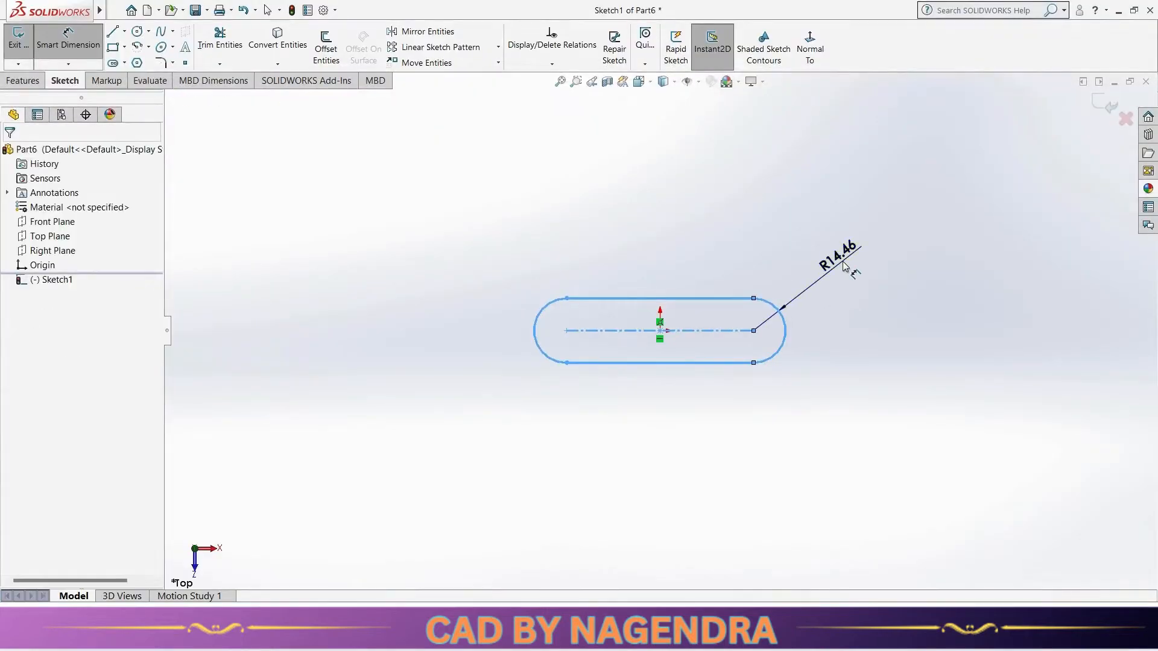
click(843, 265)
text(9.00mm)
key(Return)
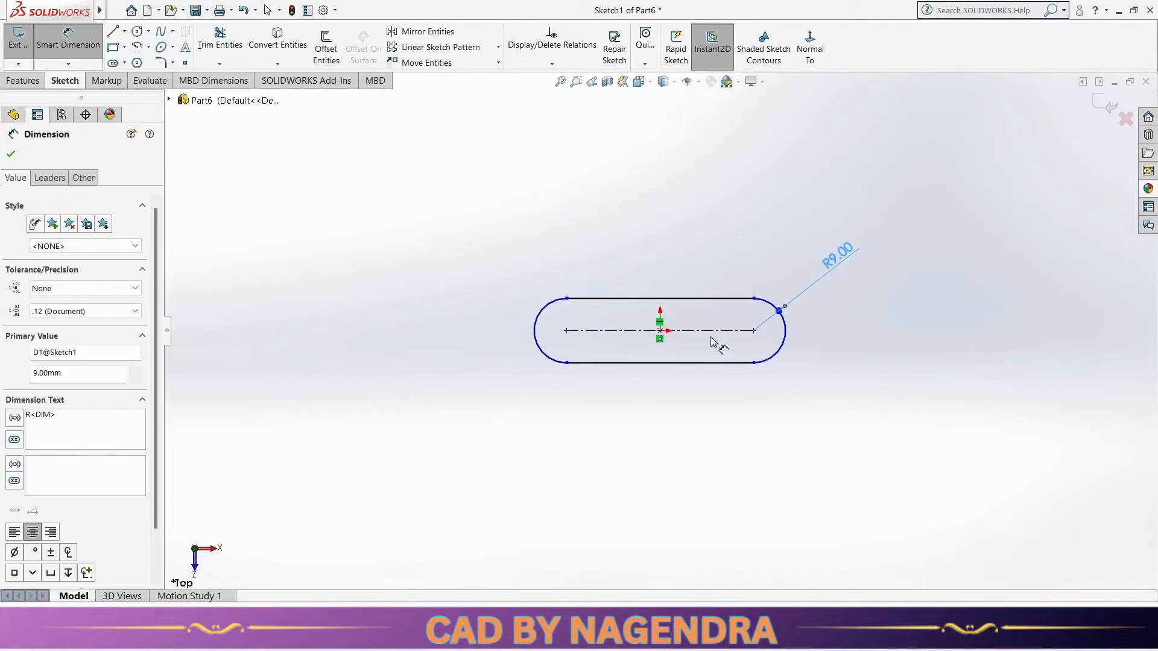
click(713, 331)
click(670, 437)
text(76)
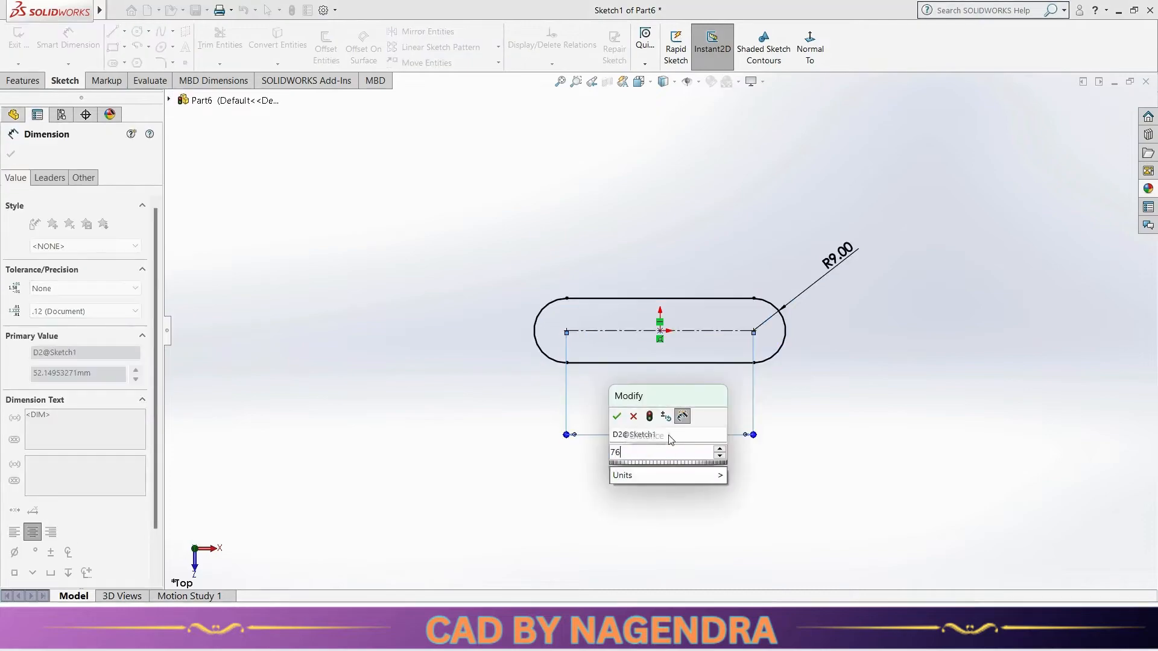
key(Return)
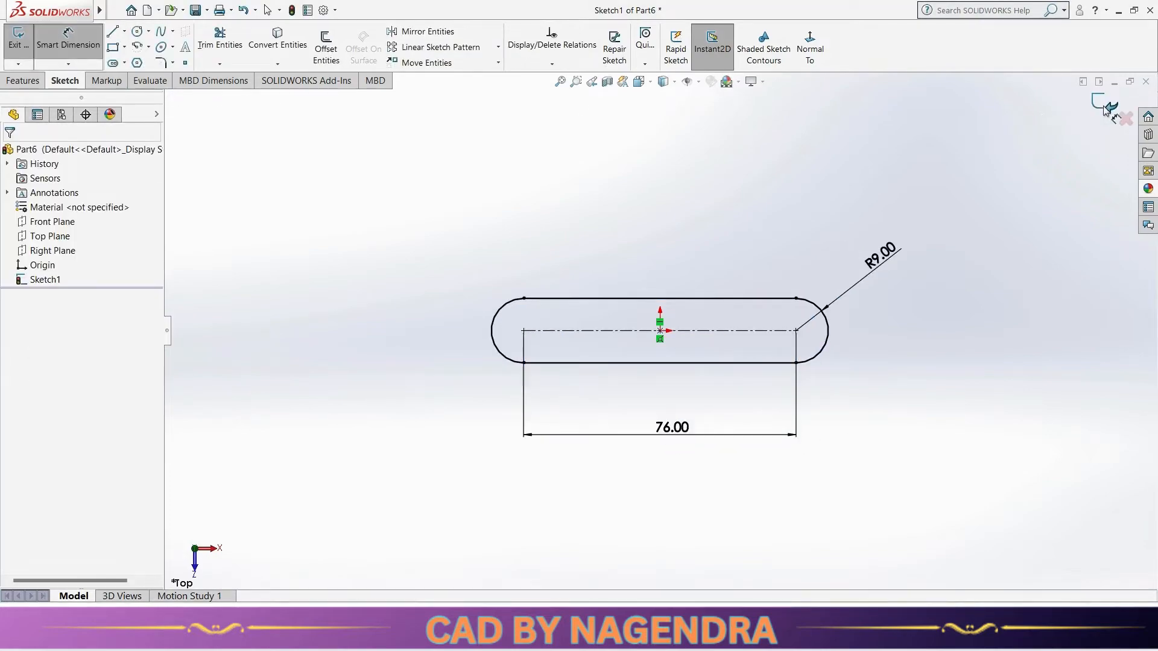
click(1104, 107)
Step: Extrude the slot profile upward as a blind boss with a depth of 60 mm
click(714, 53)
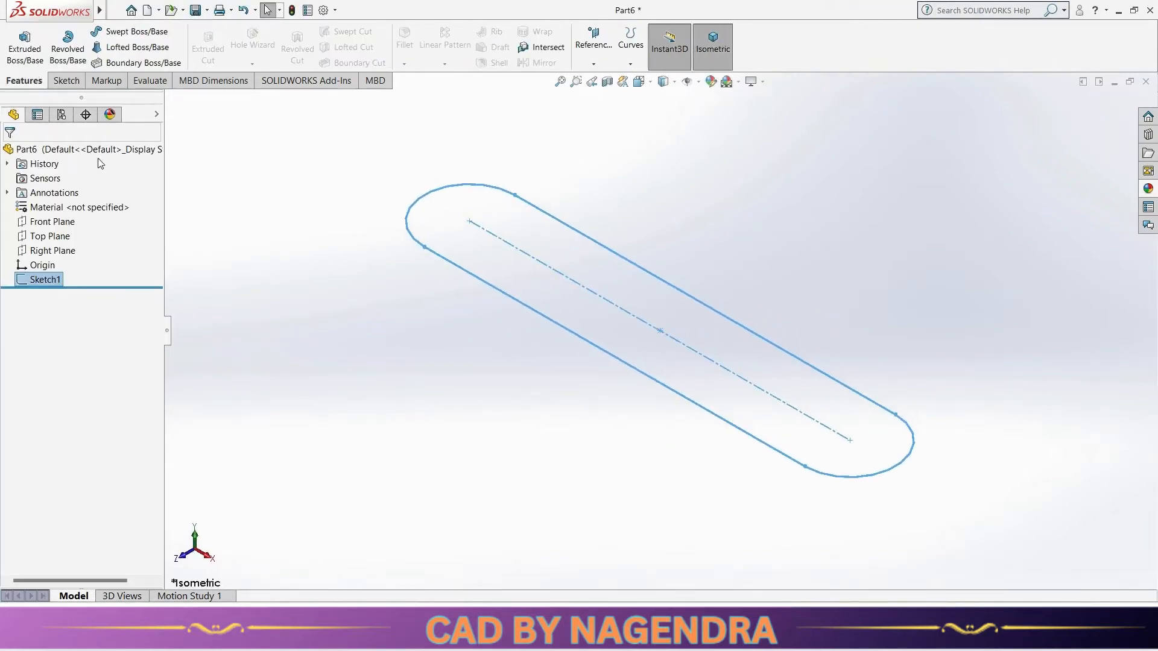
click(25, 44)
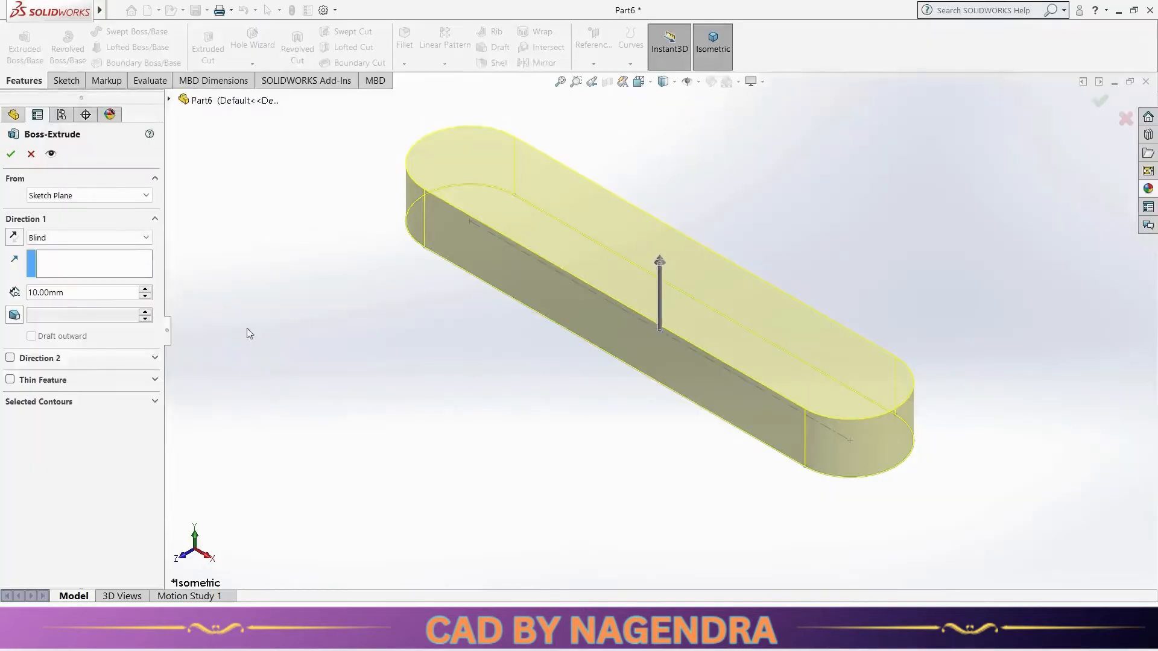
click(83, 293)
double_click(83, 294)
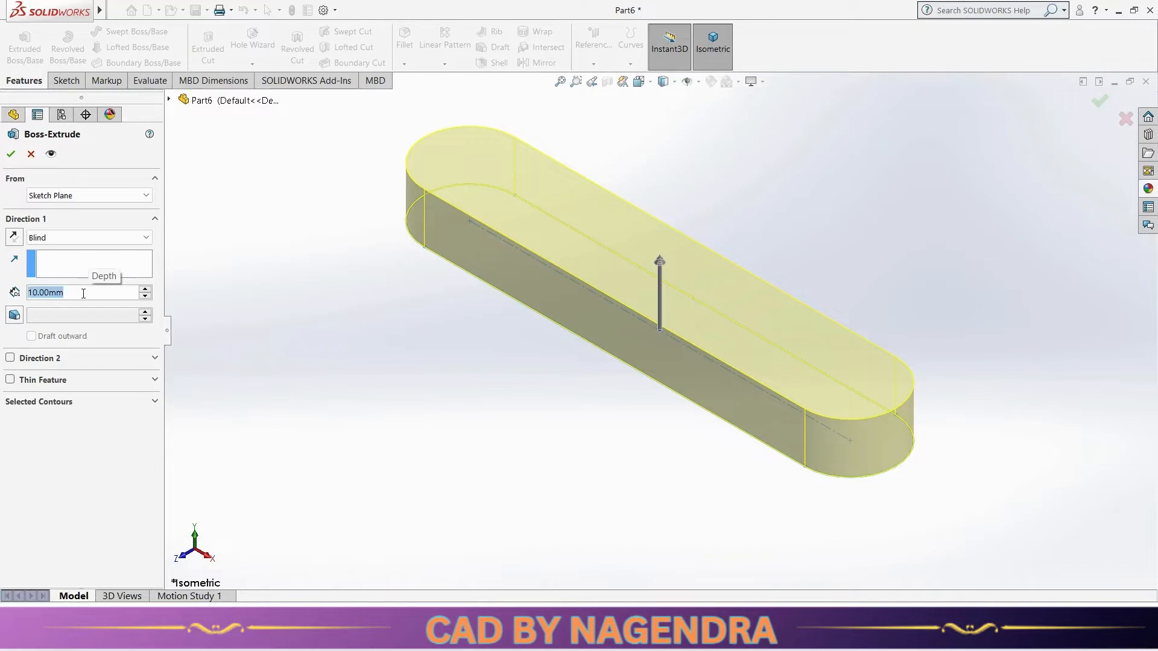
text(60)
key(Return)
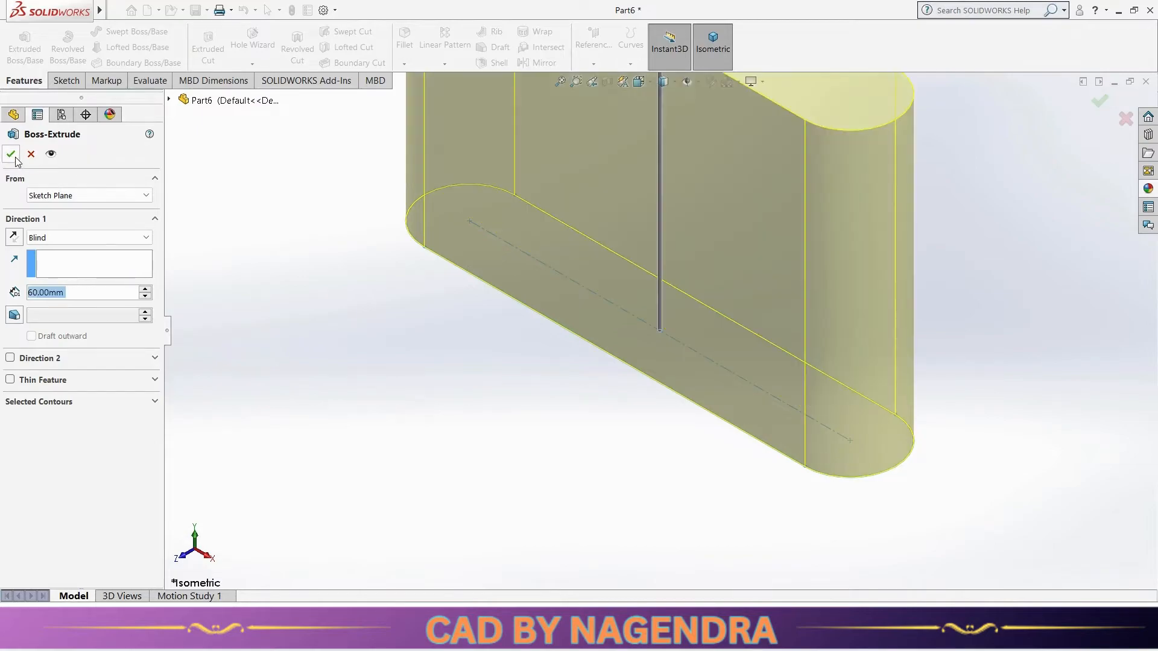
key(Return)
scroll(607, 408, up, 3)
click(548, 386)
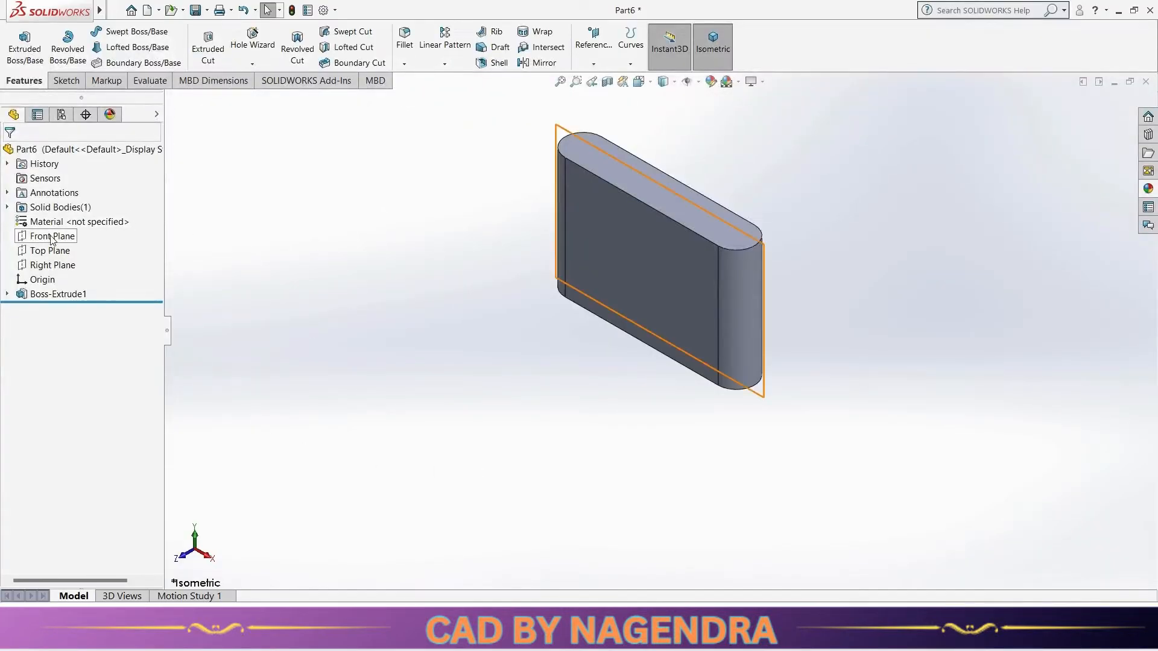
Step: On the Front Plane, sketch an upper semicircle of about 26.5 mm radius centered on the origin and close it with a horizontal line
click(52, 237)
click(98, 223)
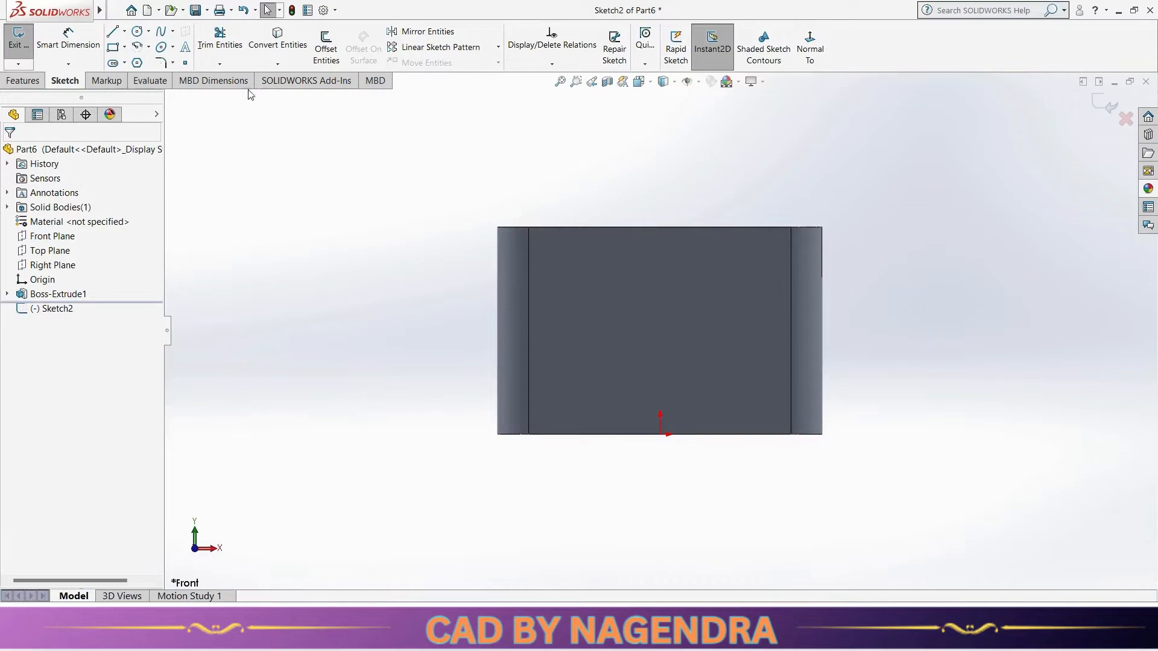
click(138, 47)
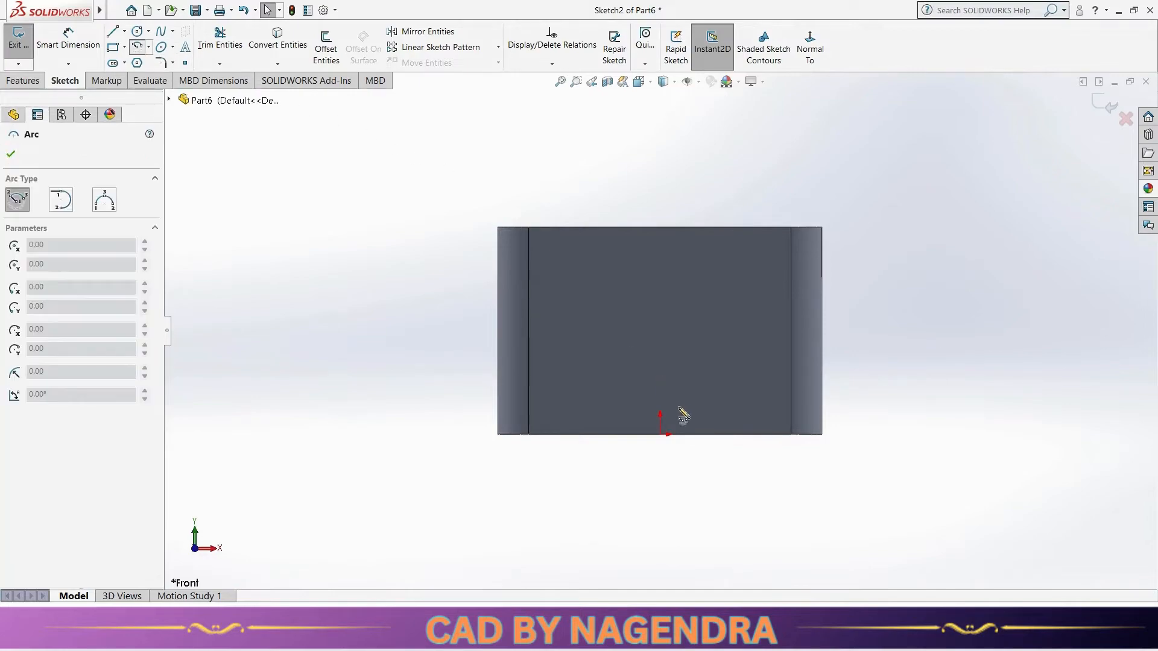
click(661, 434)
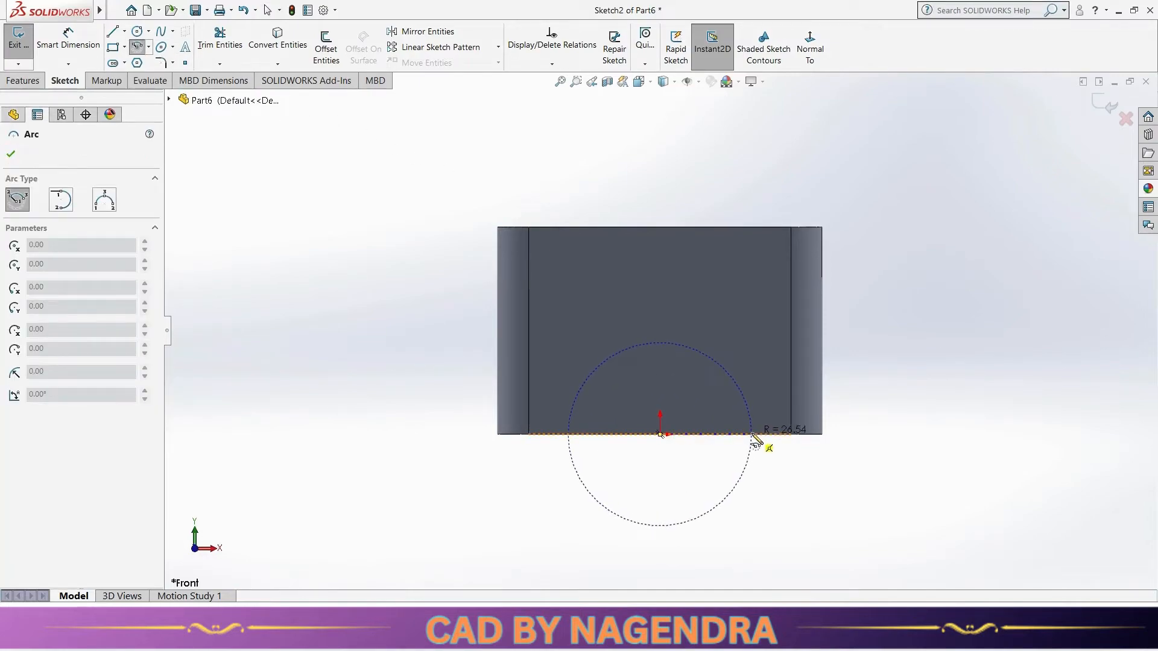
click(751, 434)
click(589, 436)
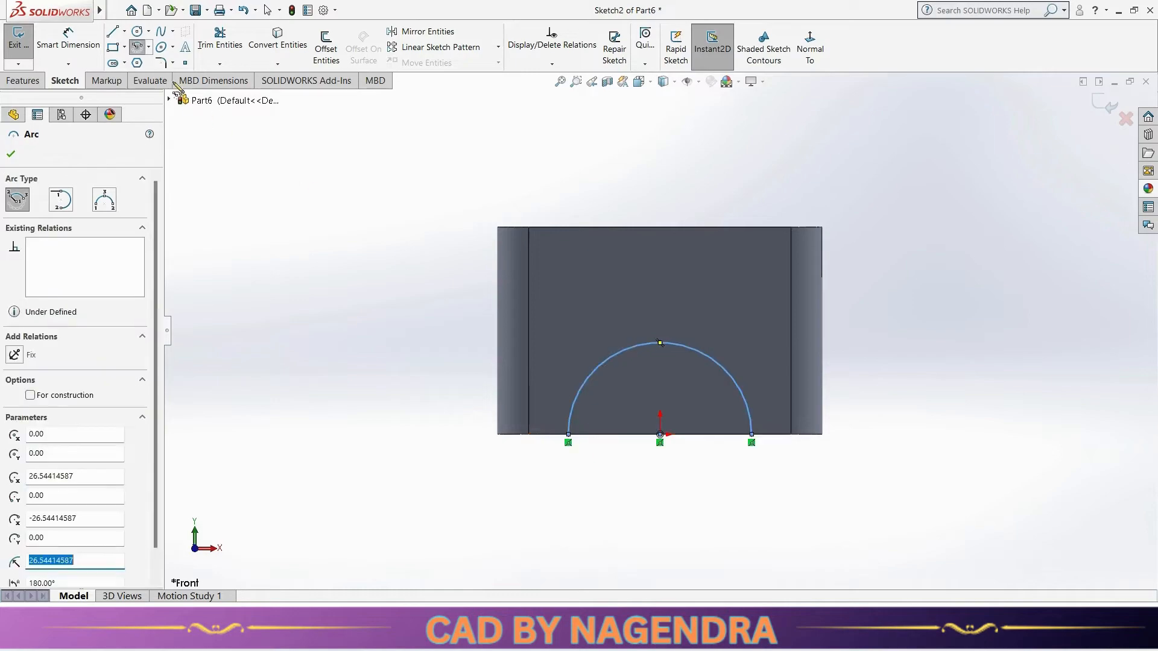
click(115, 34)
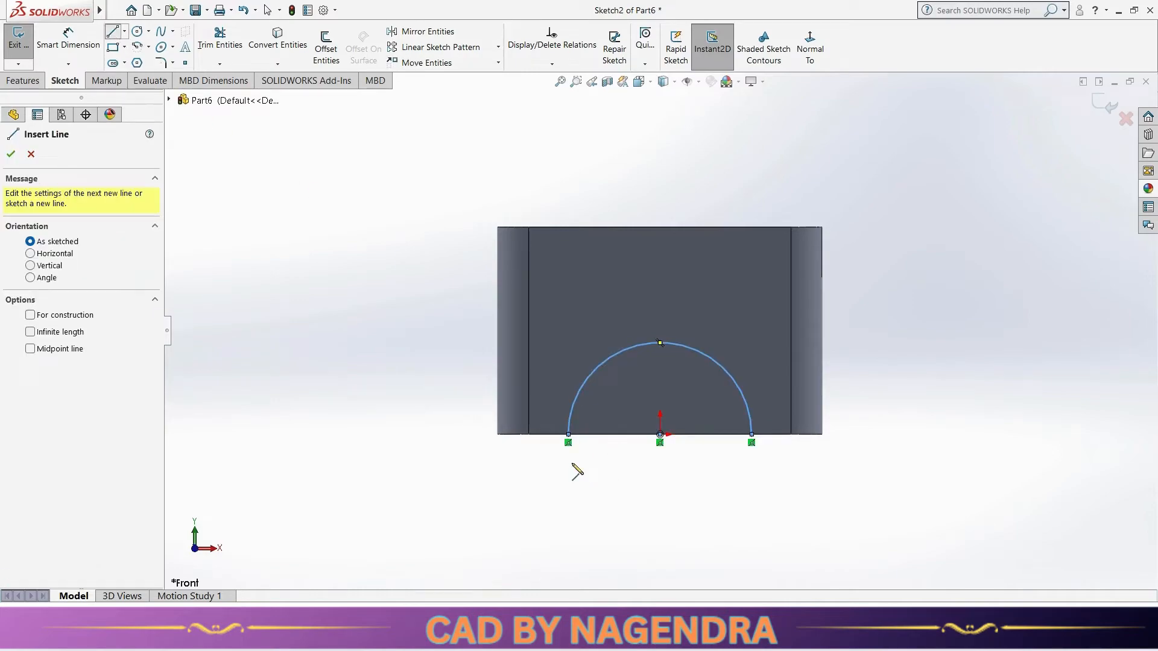
click(568, 435)
double_click(752, 435)
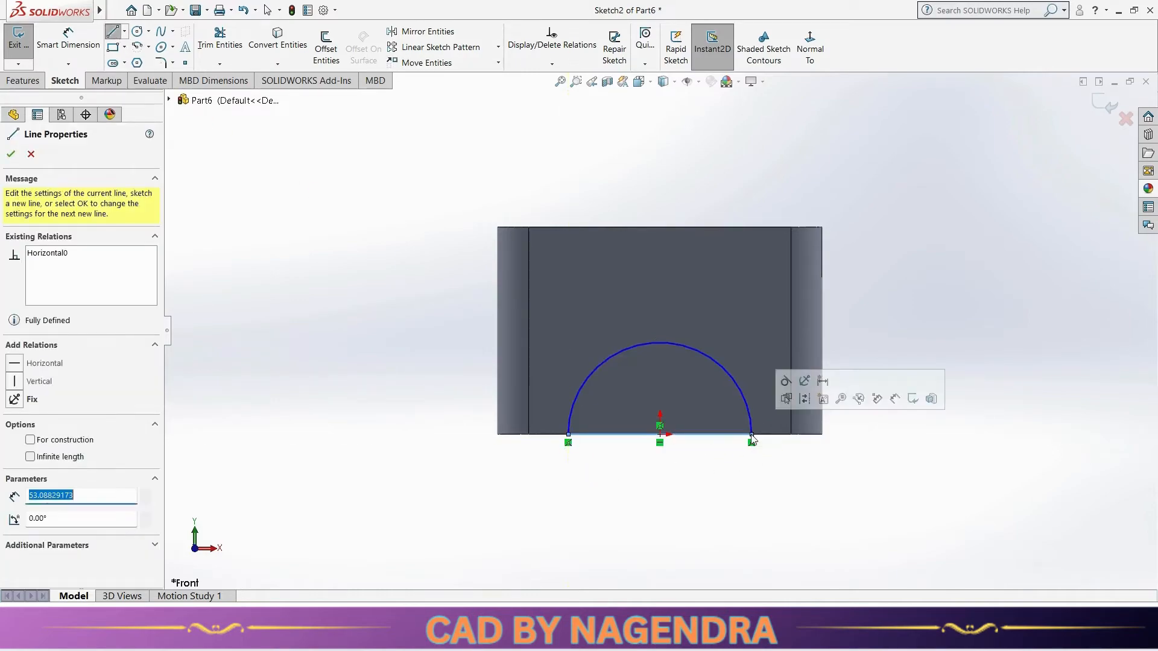
key(Escape)
Step: Dimension the semicircle's radius as 27 mm
click(68, 39)
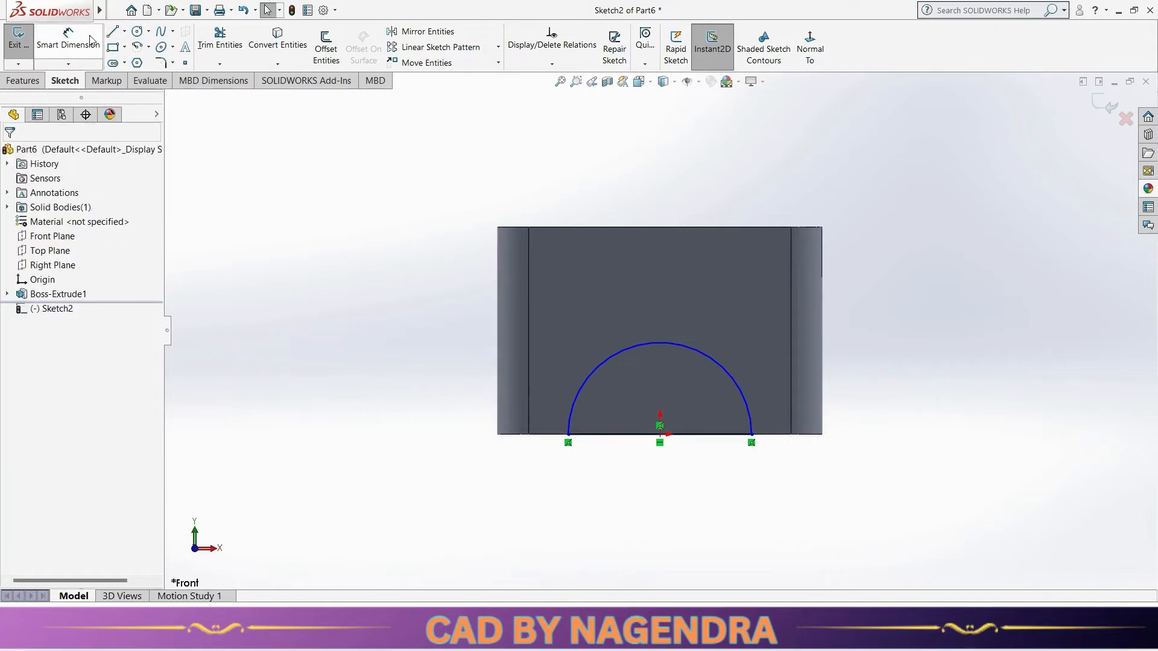
click(725, 376)
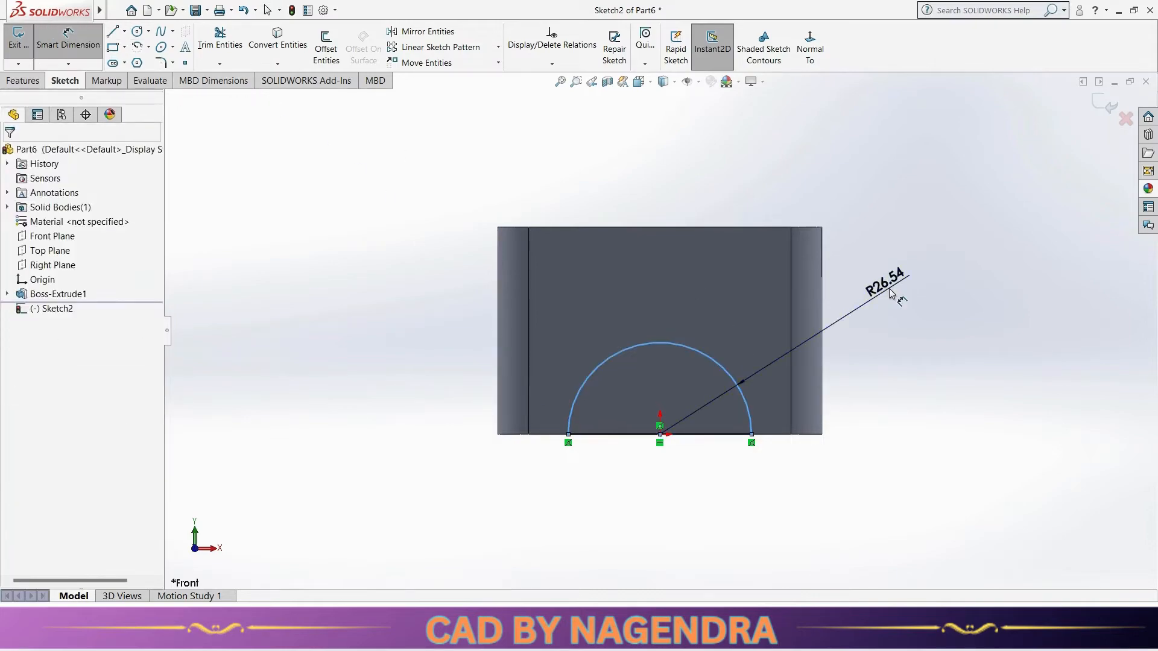
click(891, 293)
text(27)
key(Return)
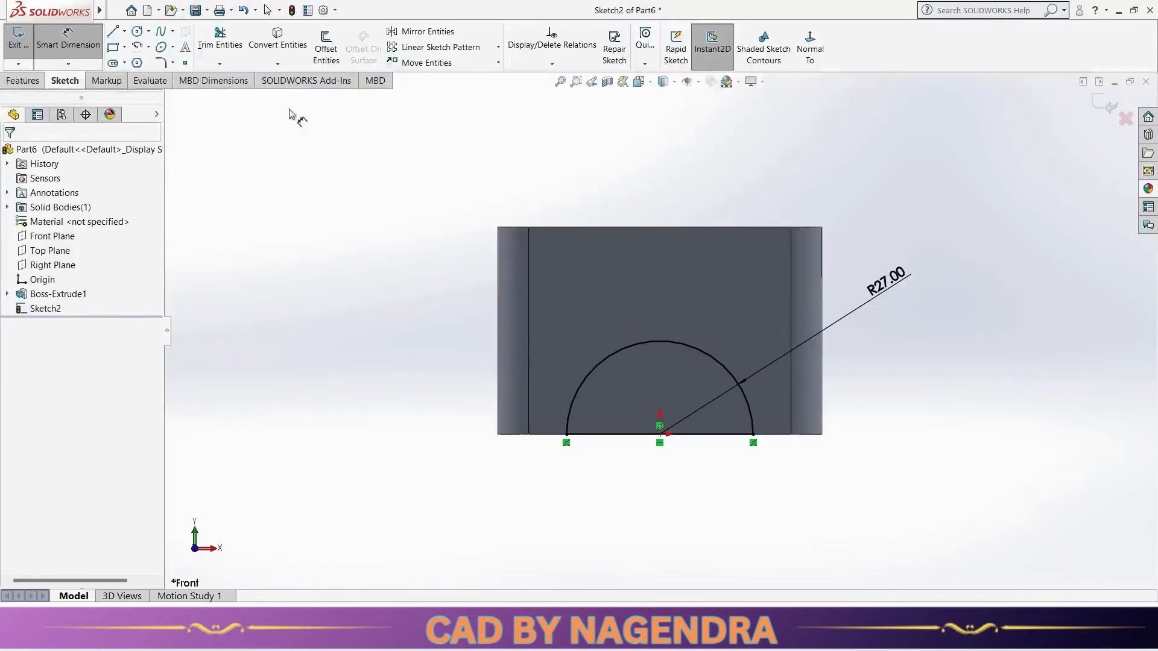
Step: Sketch a closed right triangle over the block's upper right corner, about 25 mm wide and 22 mm high
click(112, 31)
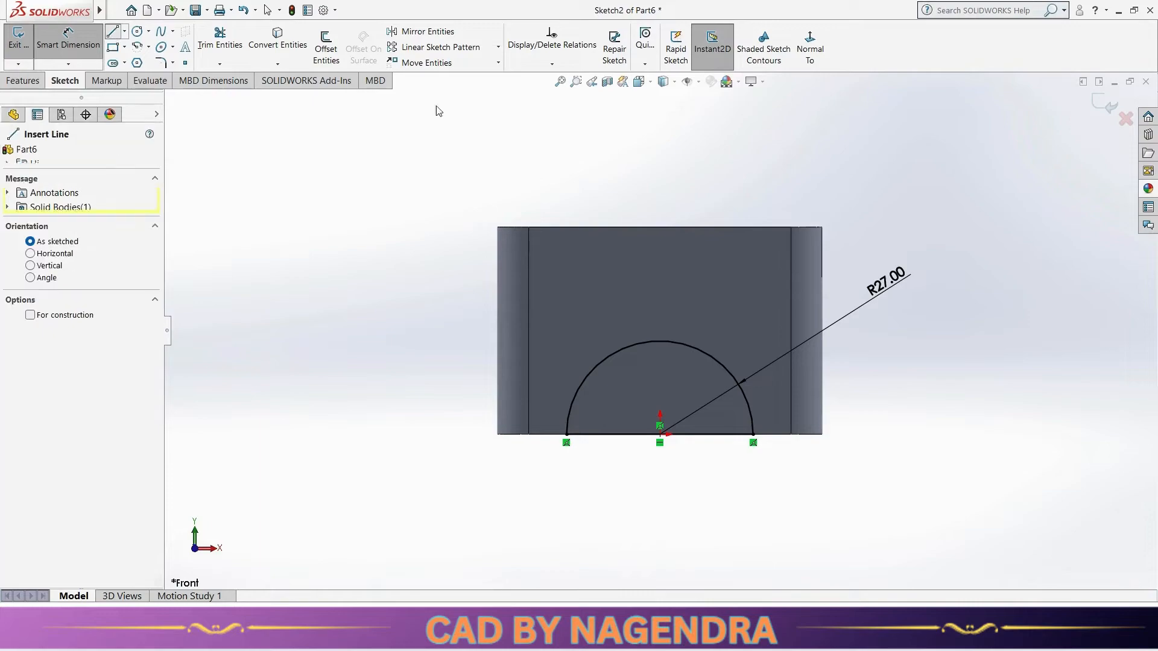
click(737, 228)
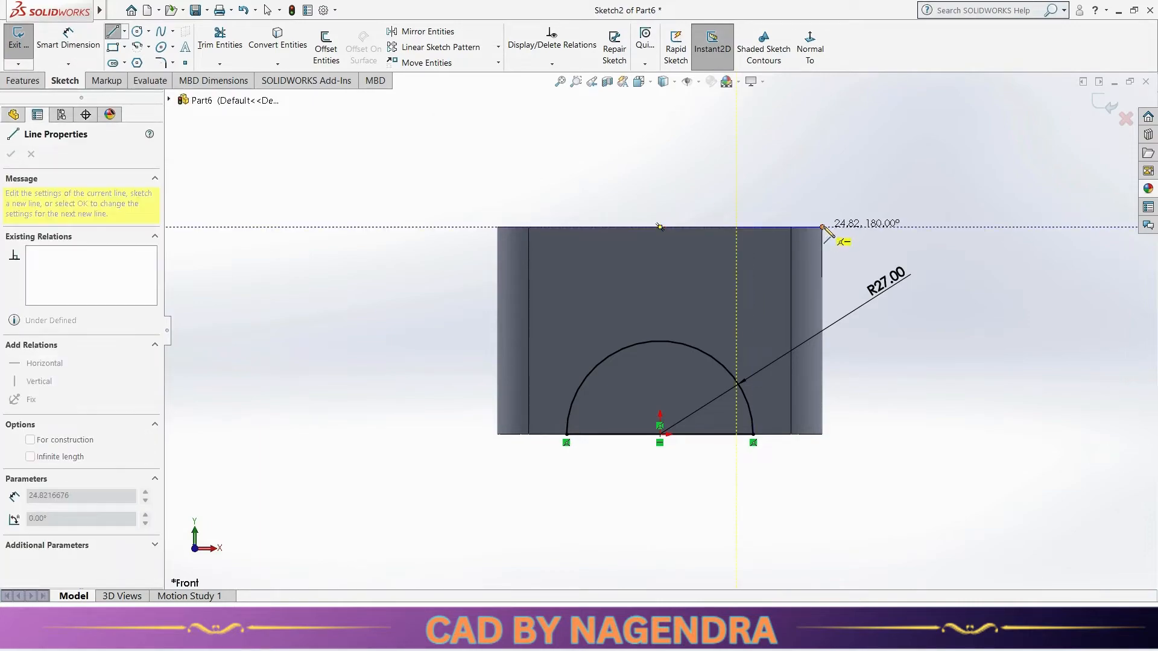
click(822, 228)
click(822, 301)
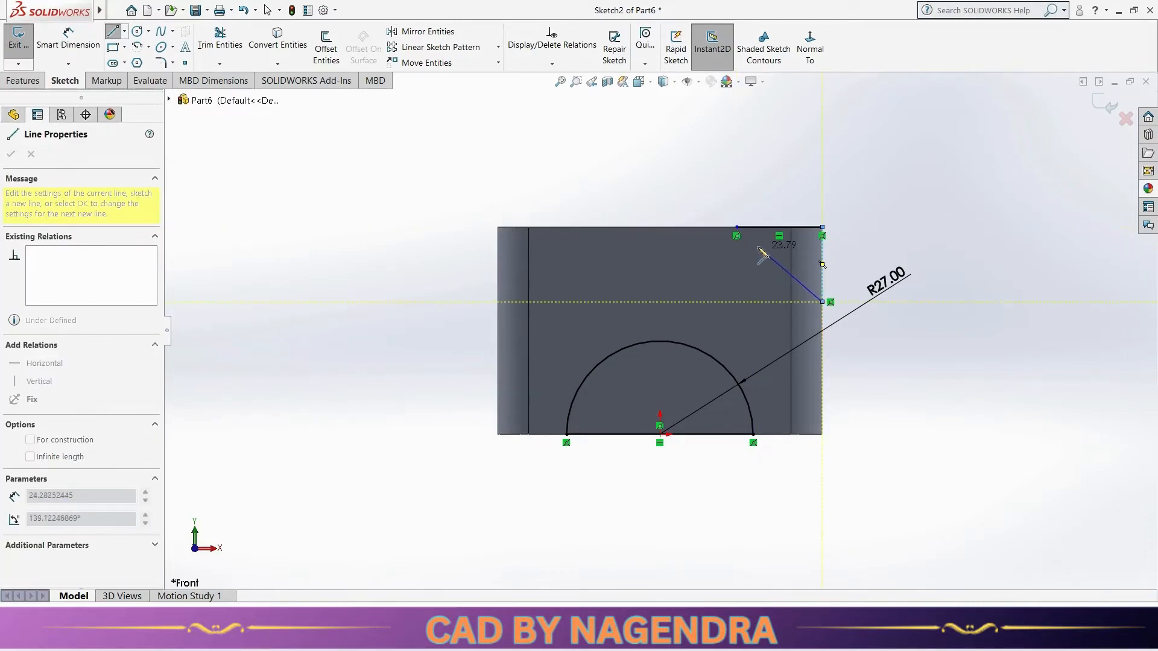
click(736, 228)
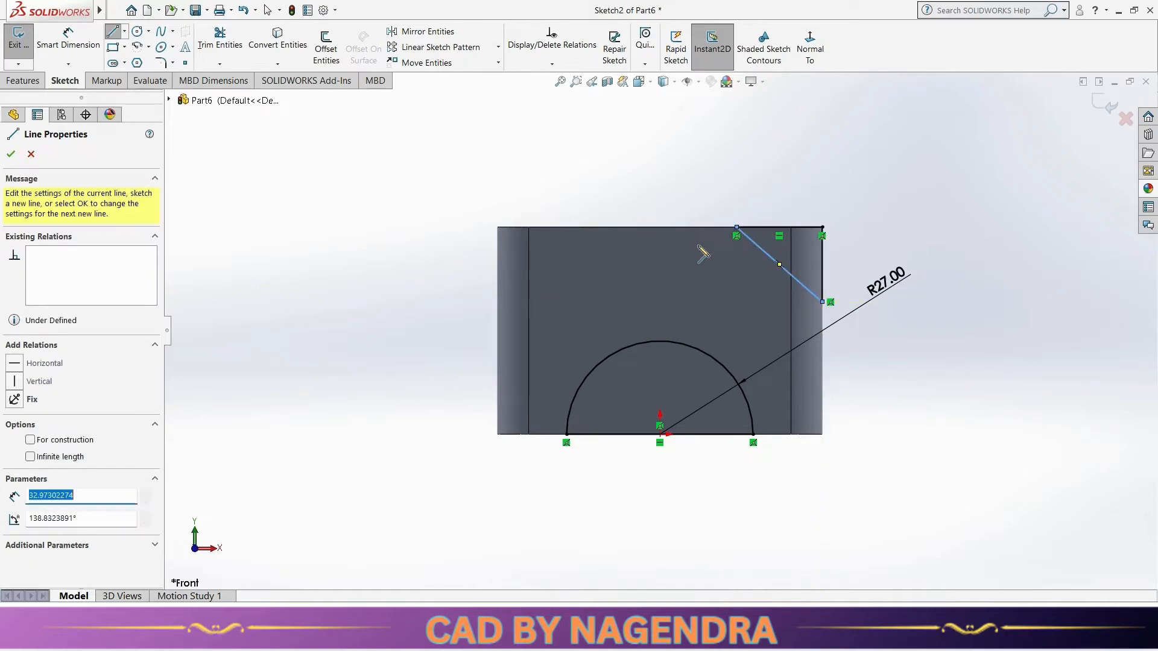
key(Escape)
Step: Dimension the corner triangle's vertical side as 22 mm
click(68, 43)
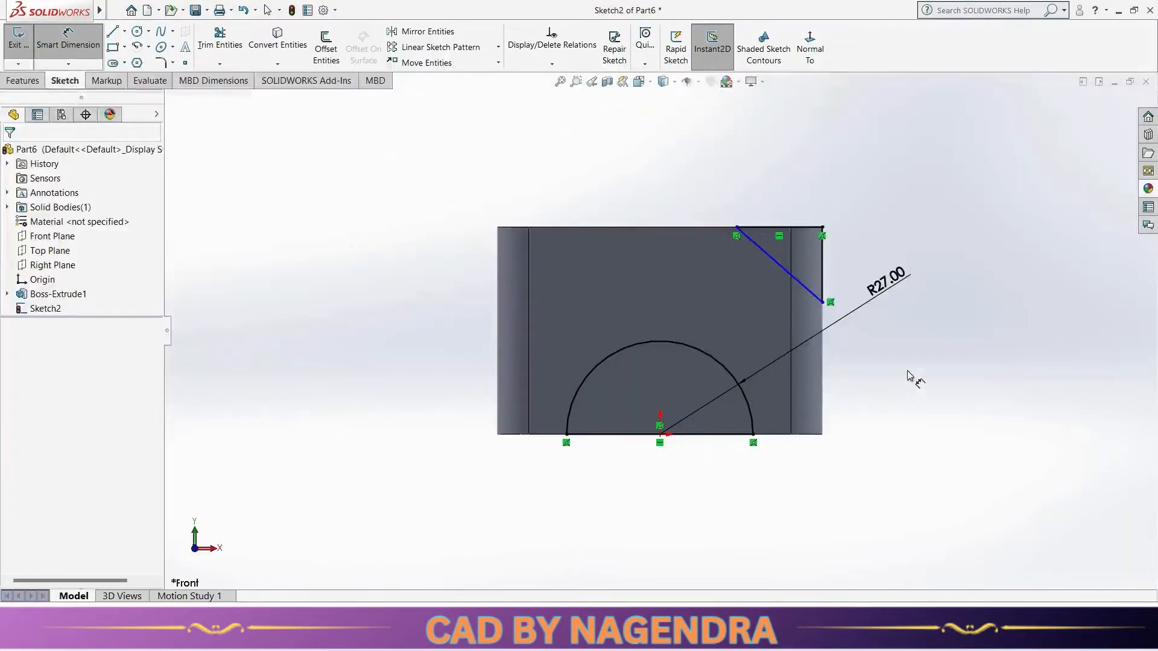
click(822, 265)
click(869, 268)
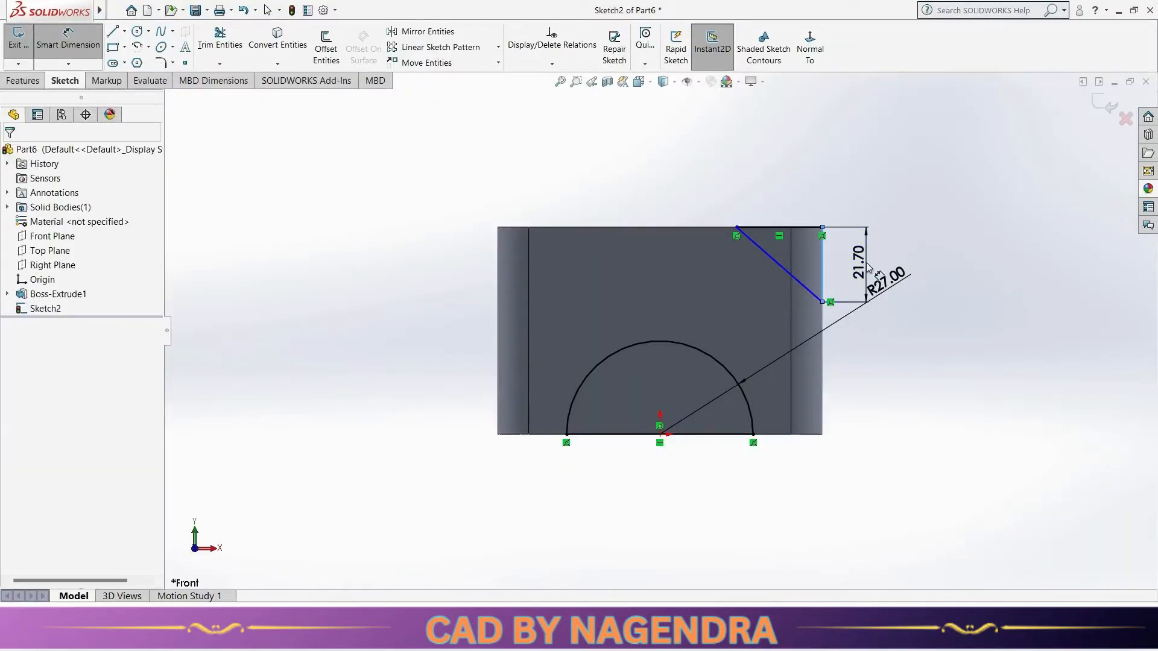
text(27)
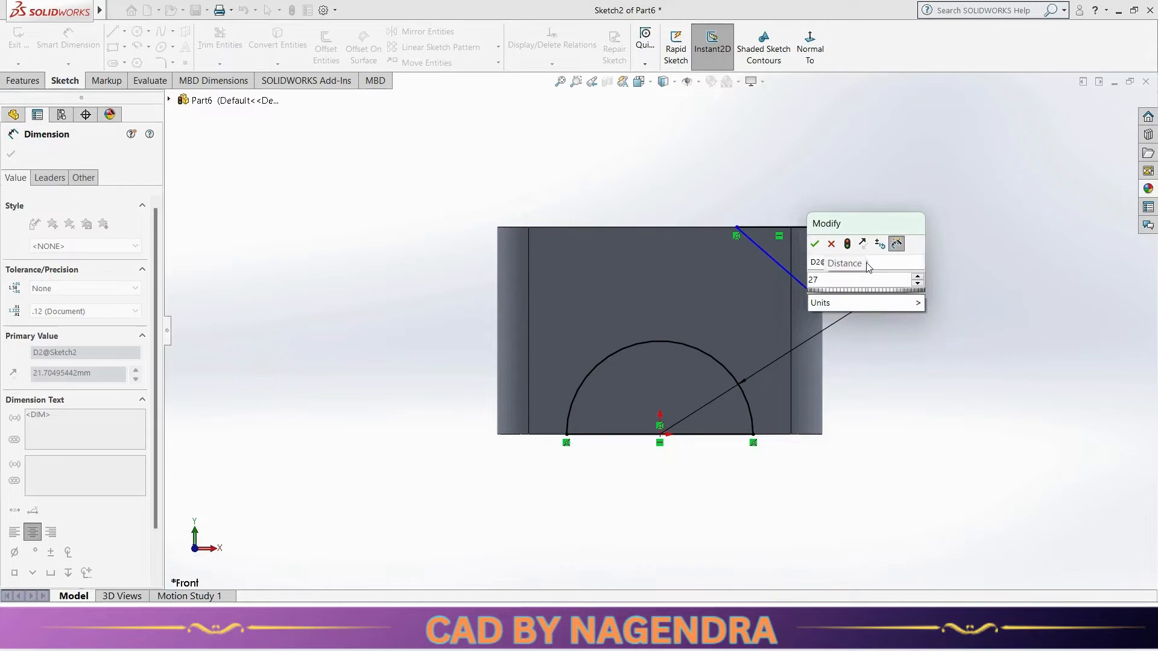
key(BackSpace)
text(2)
key(Return)
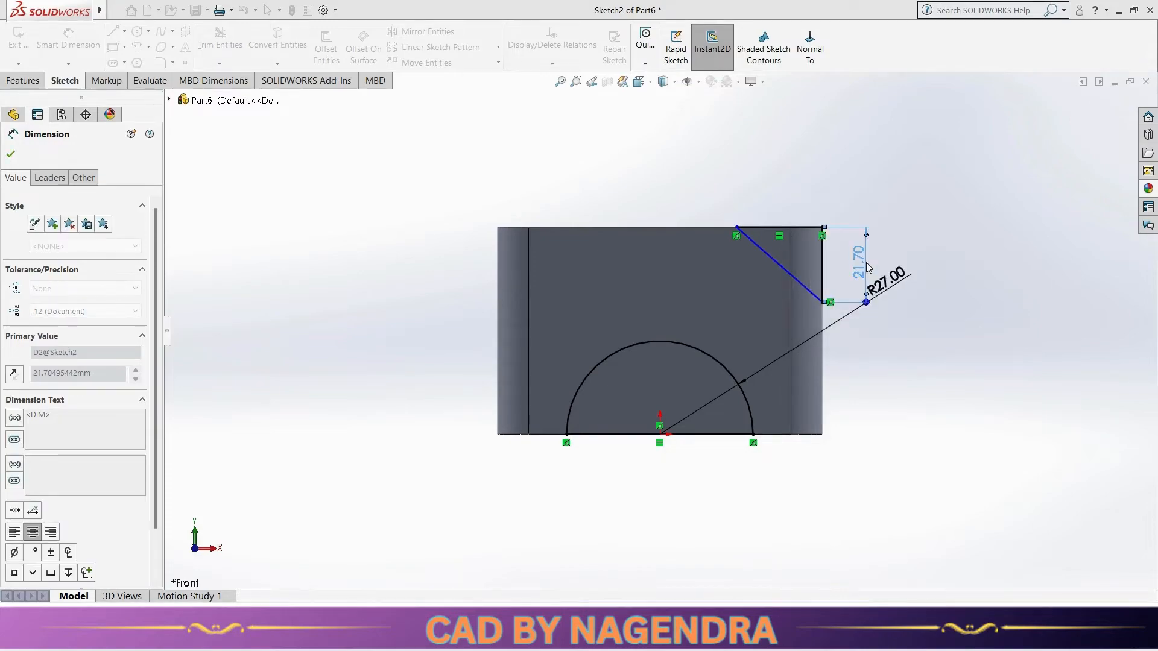
Step: Dimension the corner triangle's horizontal side as 27 mm and finish dimensioning
click(811, 228)
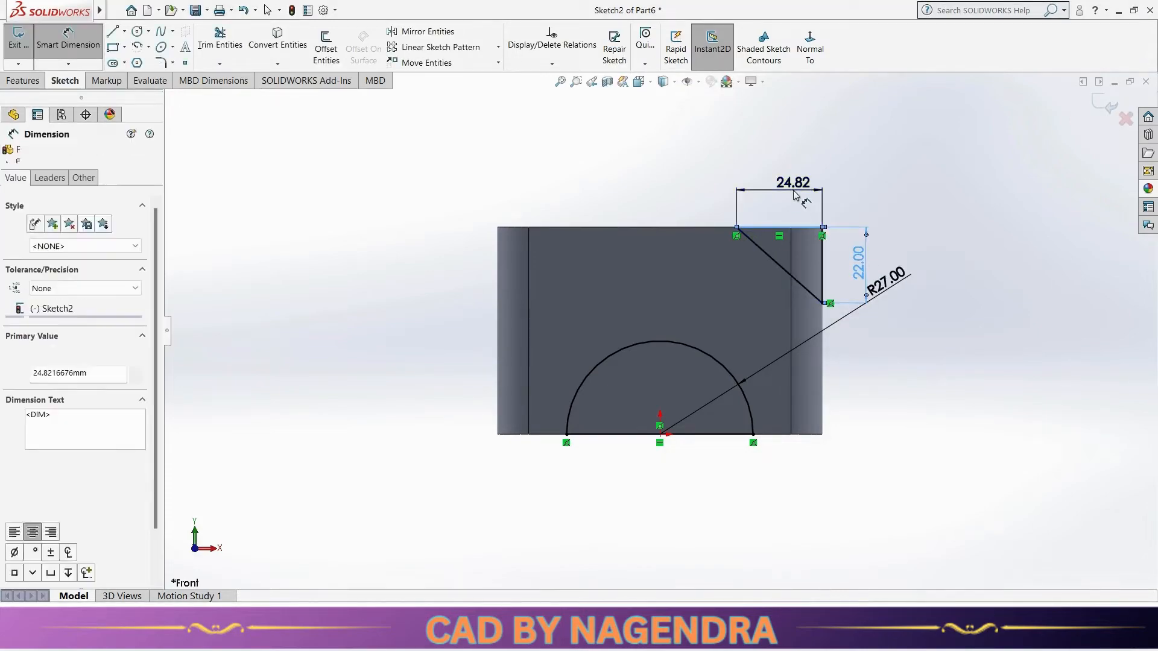
click(793, 184)
text(27)
key(Return)
click(982, 370)
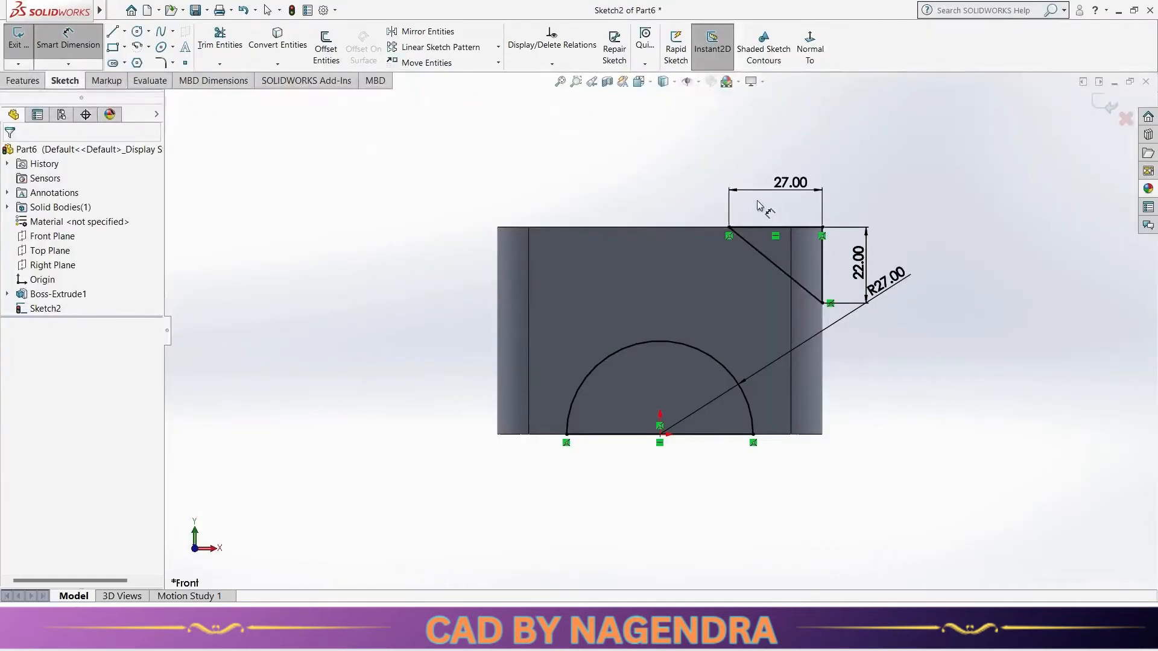
key(Escape)
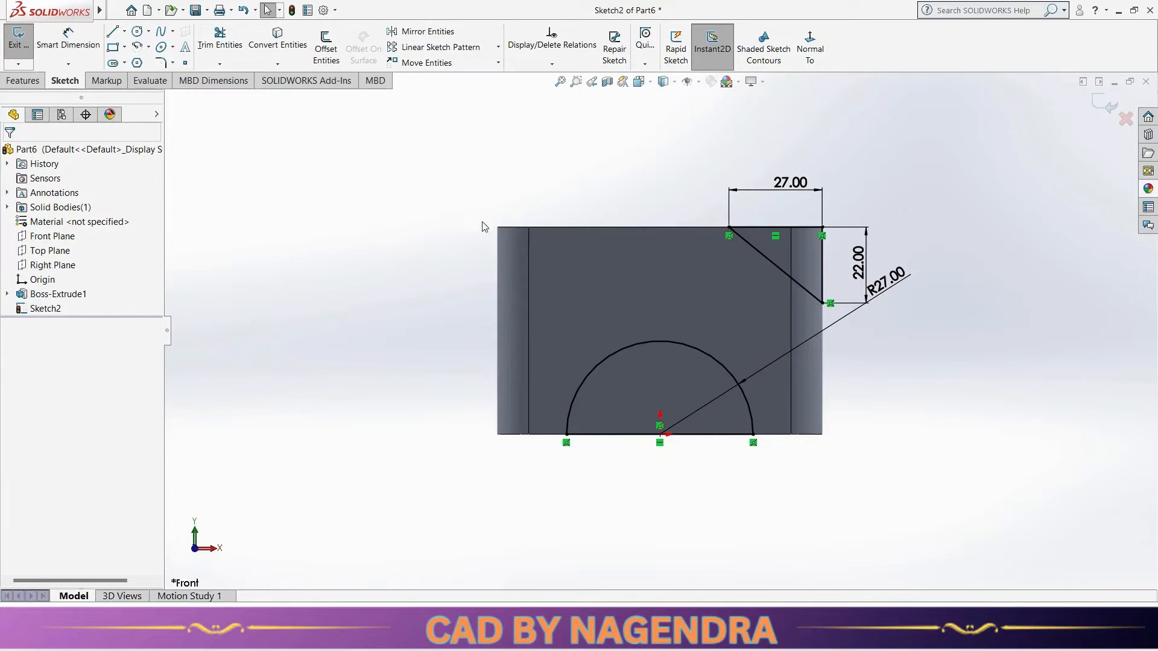
Step: Draw a vertical construction line from the origin up to the block's top edge
click(113, 32)
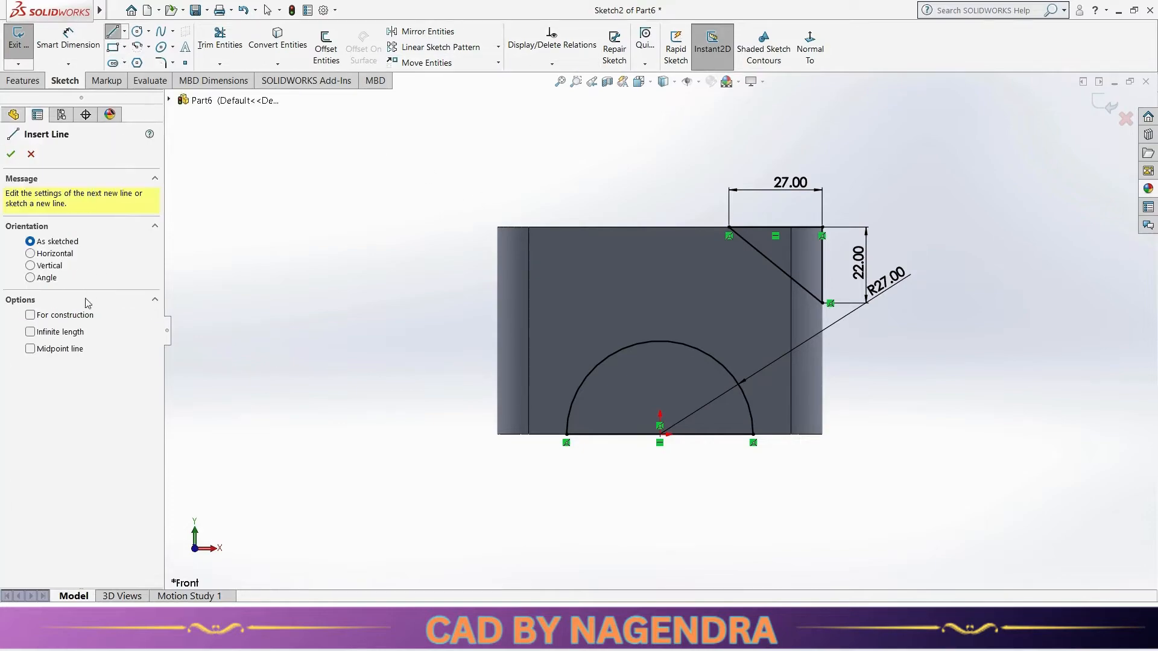
click(50, 266)
click(30, 315)
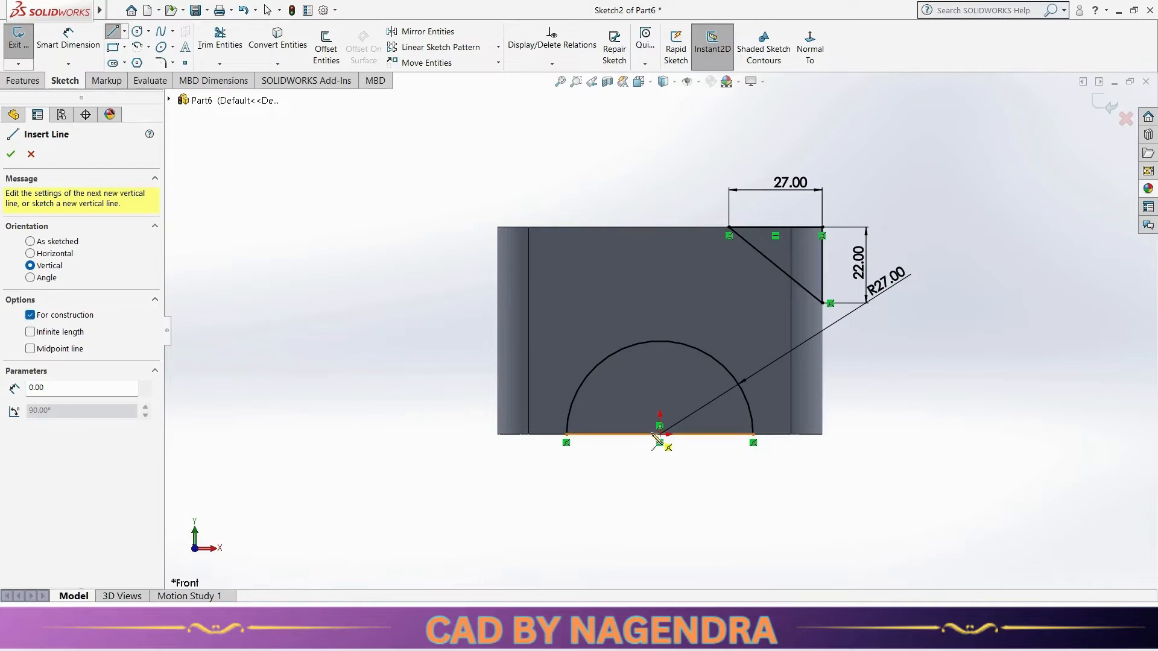
click(660, 426)
click(660, 227)
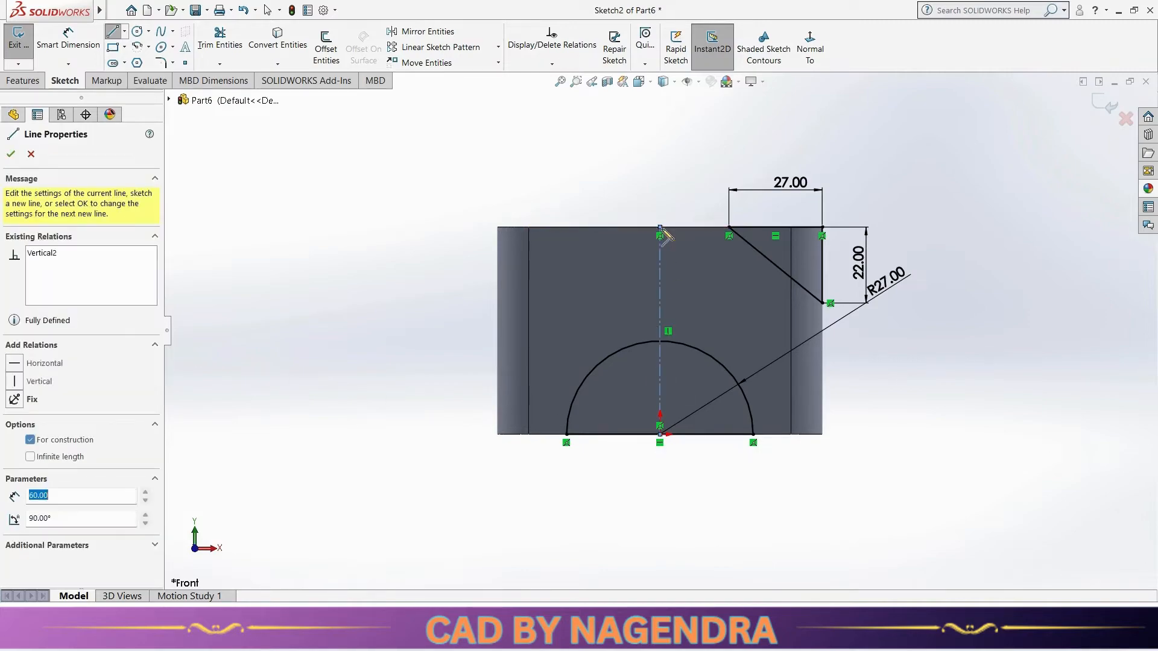
key(Escape)
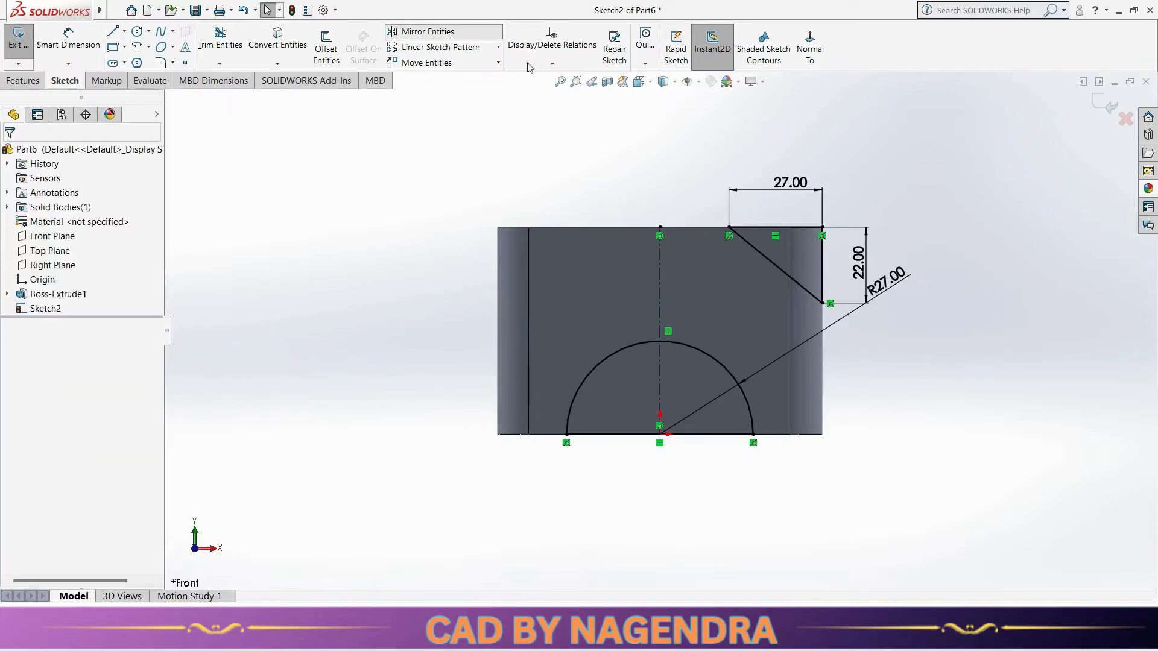
Step: Mirror the triangle's three lines about the vertical construction line onto the block's opposite upper corner
click(427, 32)
drag(709, 195, 847, 324)
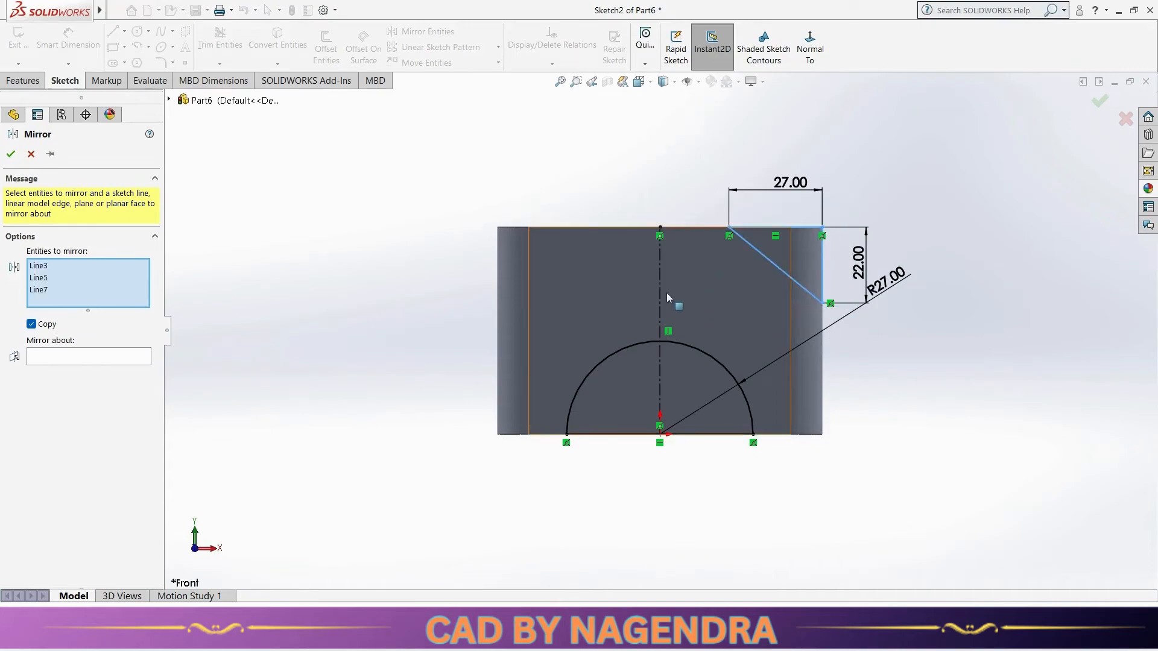
click(60, 358)
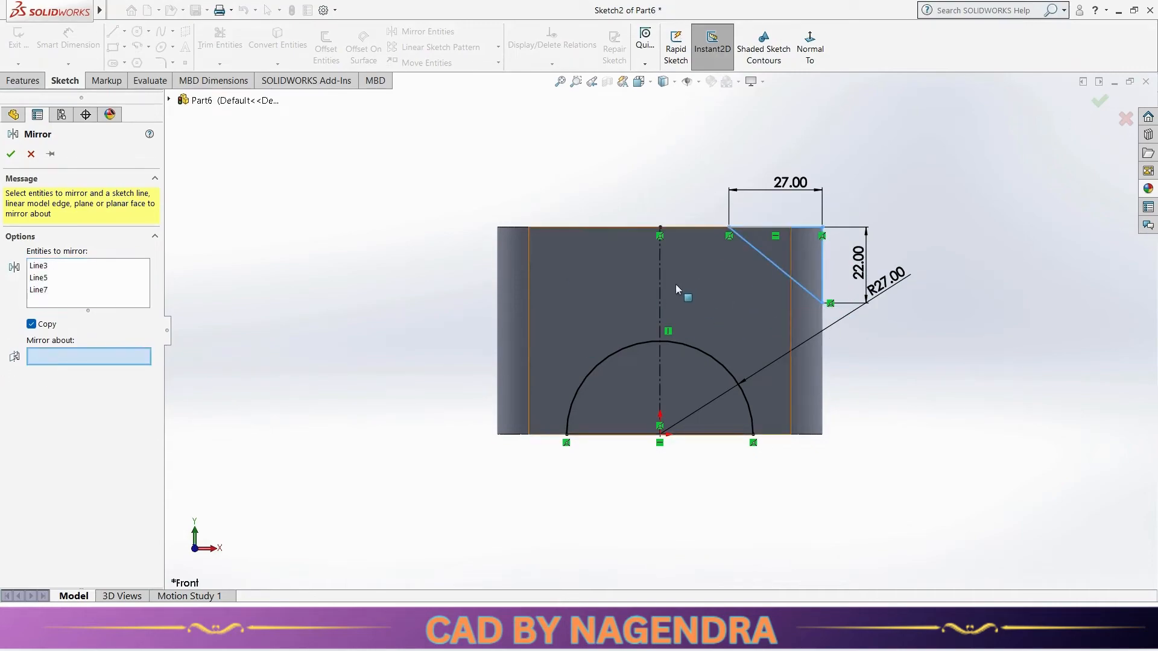
click(660, 294)
click(11, 154)
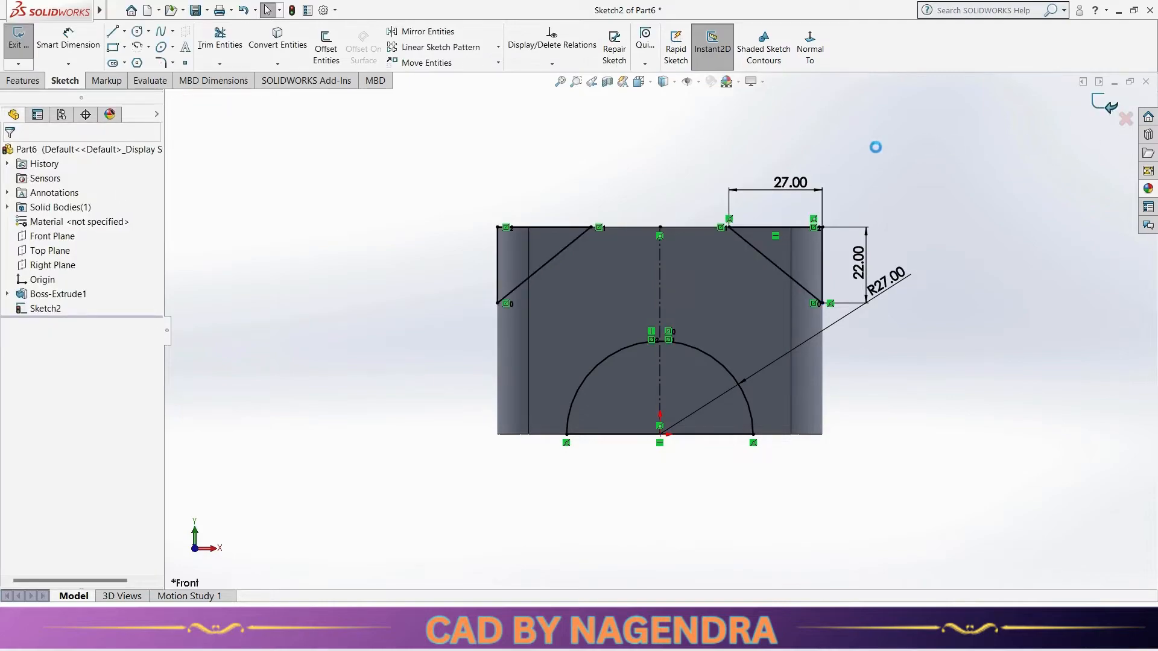
Step: Cut the semicircle and both corner triangles through the block with a 60 mm Mid Plane extruded cut
click(713, 45)
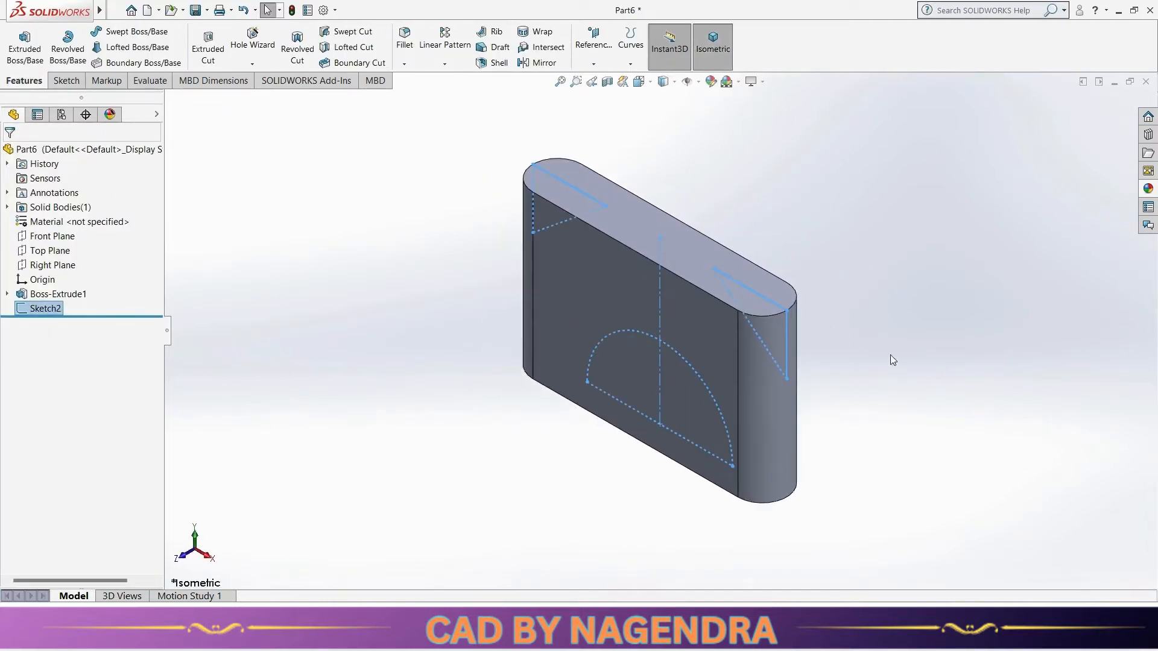
click(209, 48)
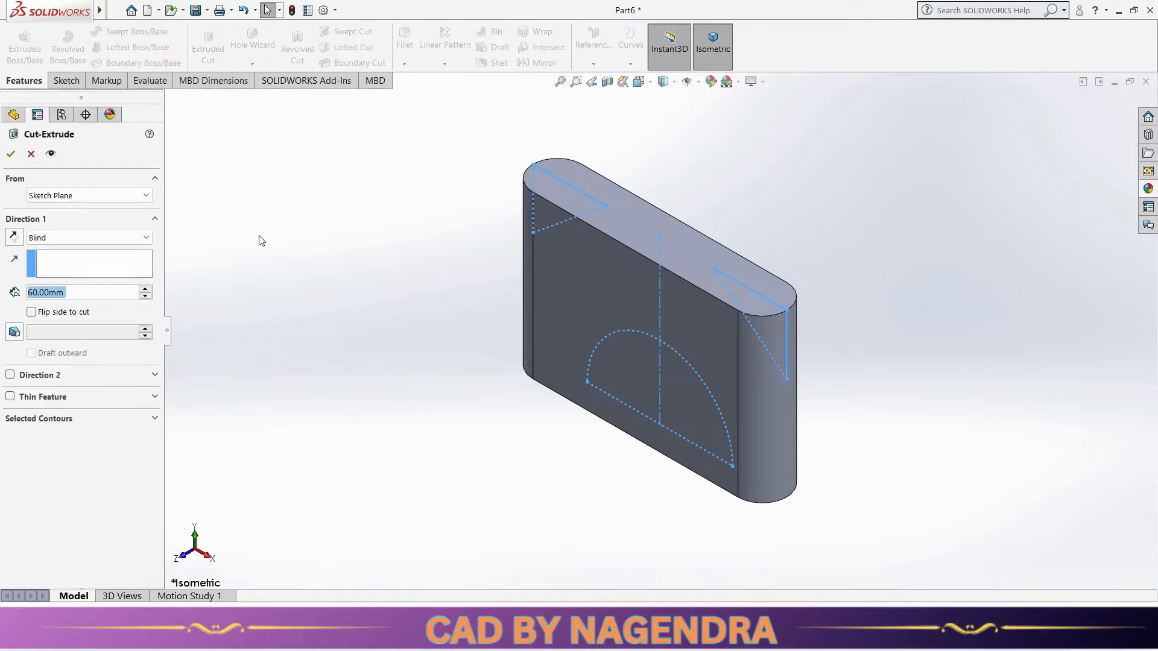
click(121, 237)
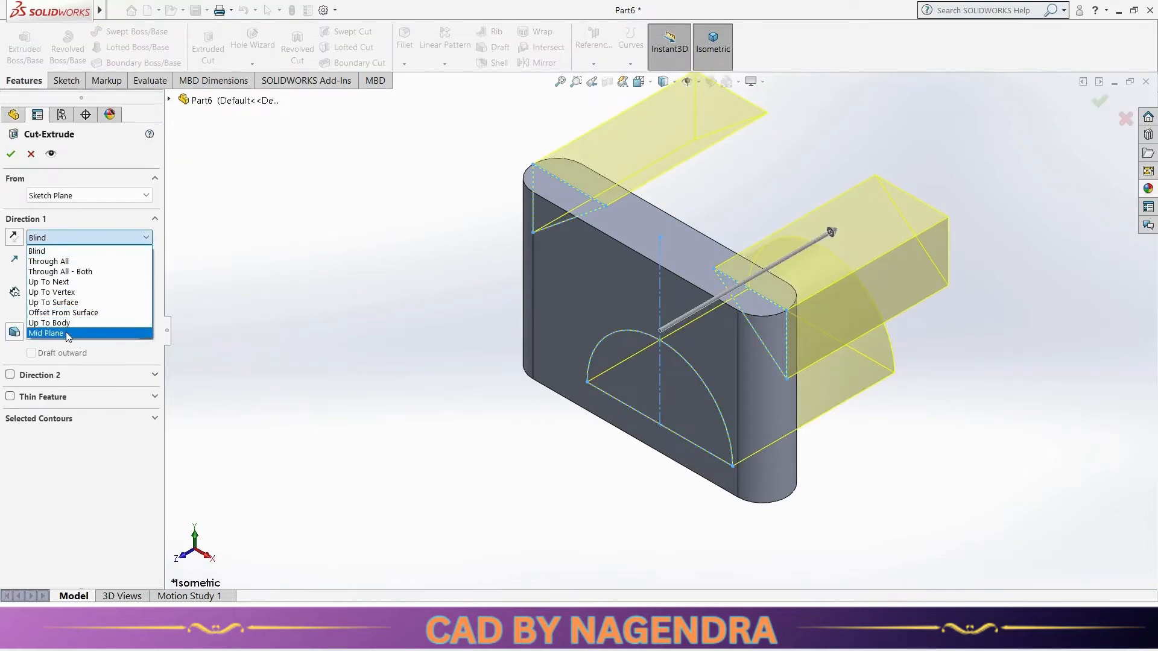
click(73, 328)
click(11, 154)
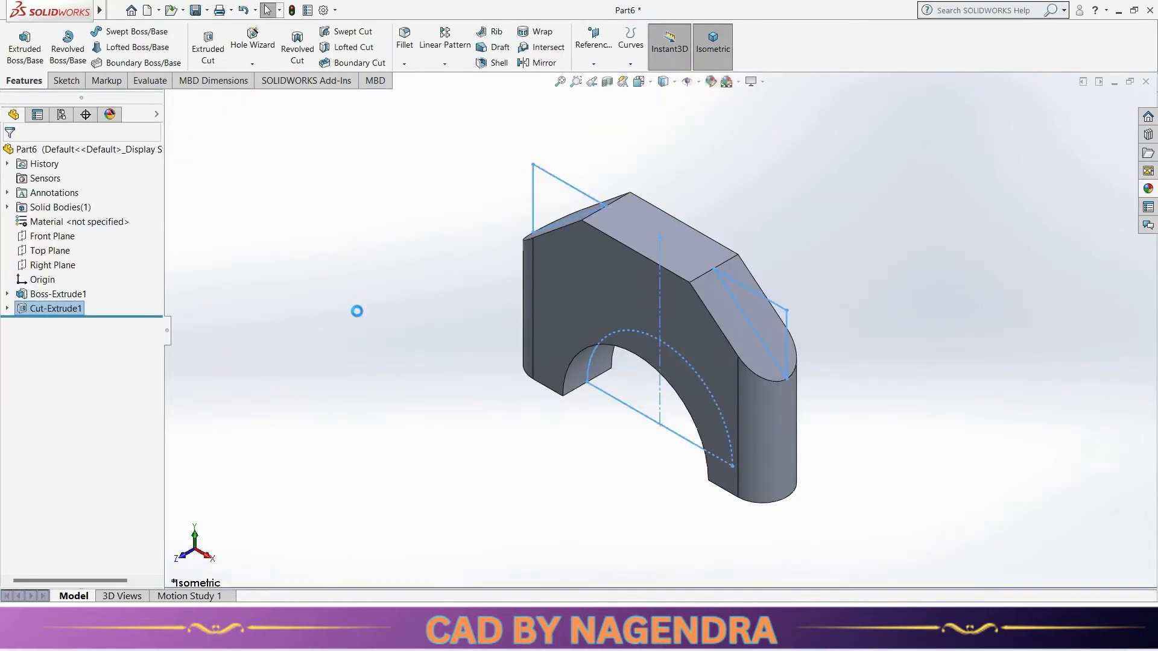
Step: Start a sketch on the Front Plane and convert the block's half-round cutout edge into a sketch arc
mouse_move(422, 422)
middle_down()
mouse_move(554, 302)
mouse_move(599, 318)
mouse_move(476, 362)
mouse_move(476, 388)
mouse_move(407, 436)
middle_up()
key(ctrl+1)
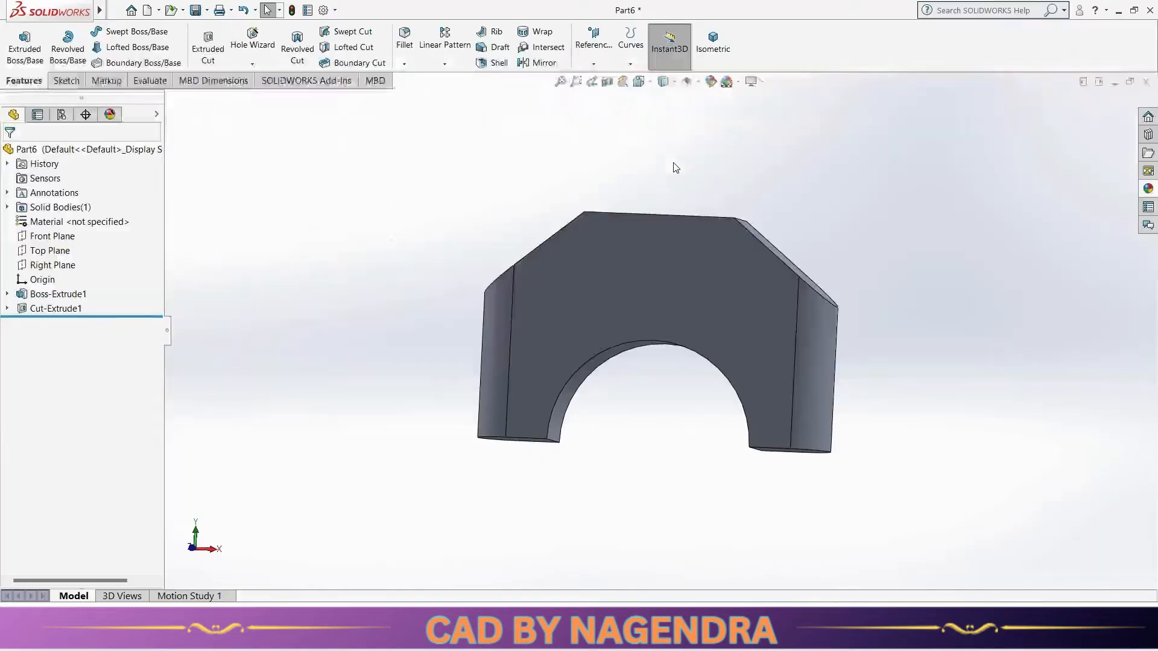
click(64, 236)
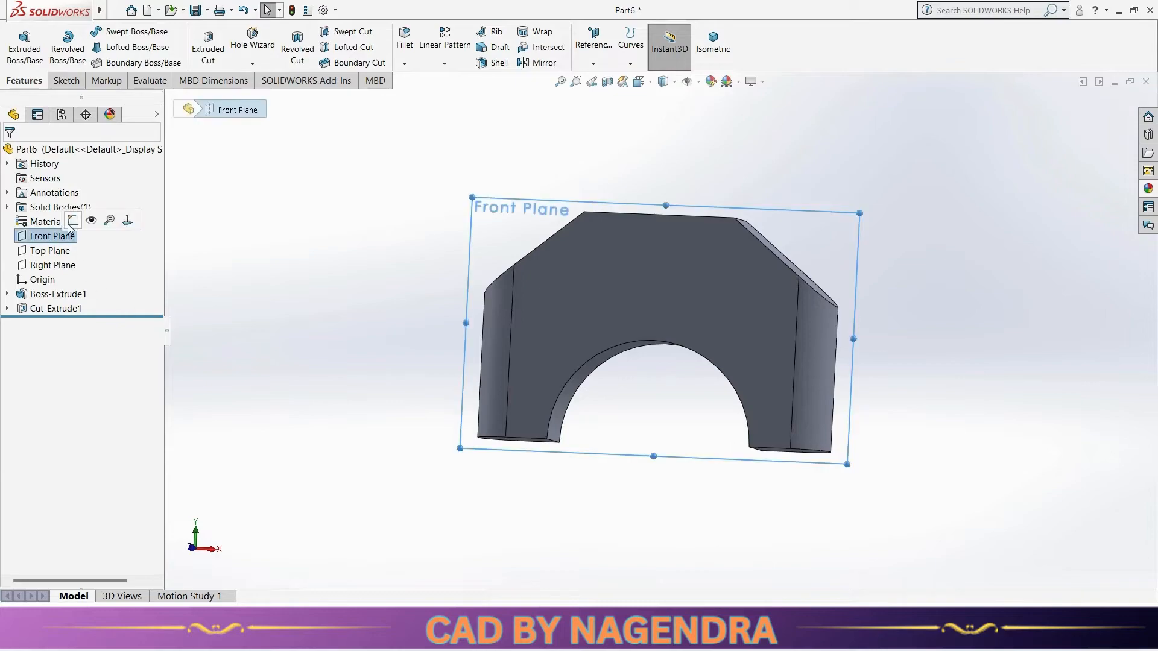
click(72, 228)
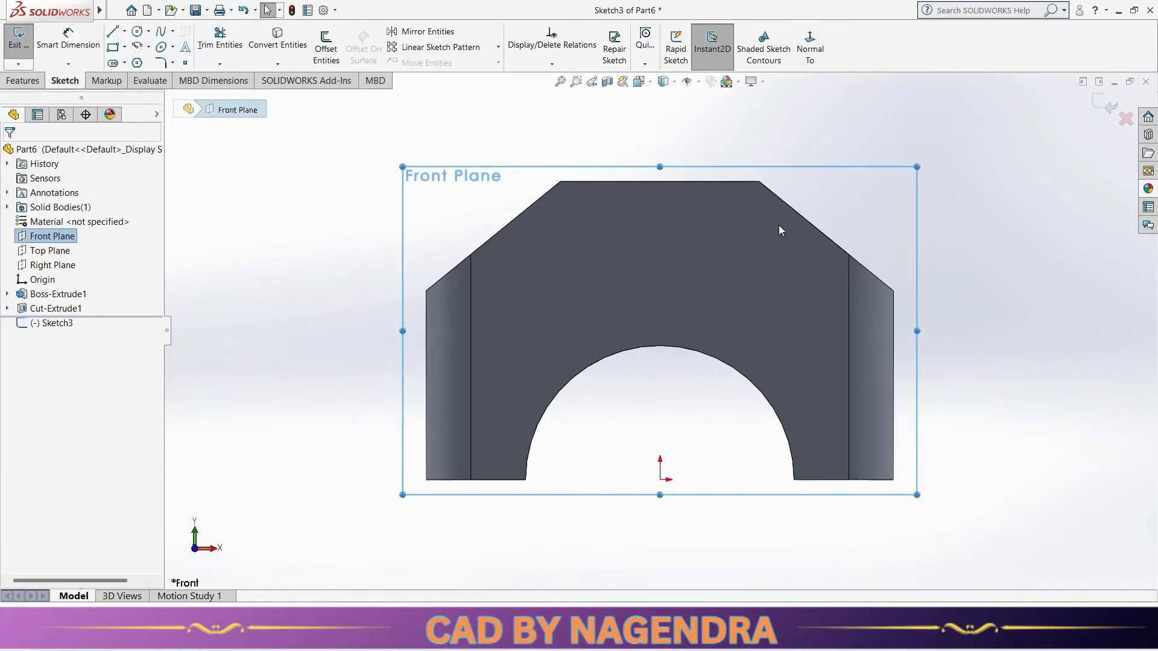
click(978, 288)
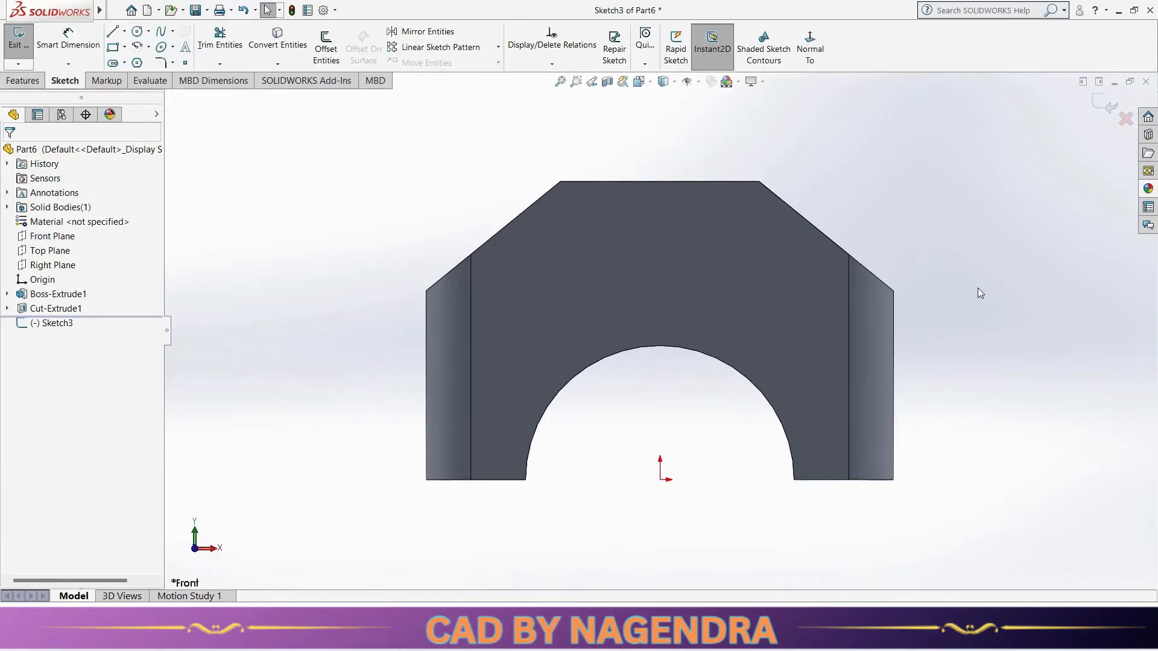
click(691, 353)
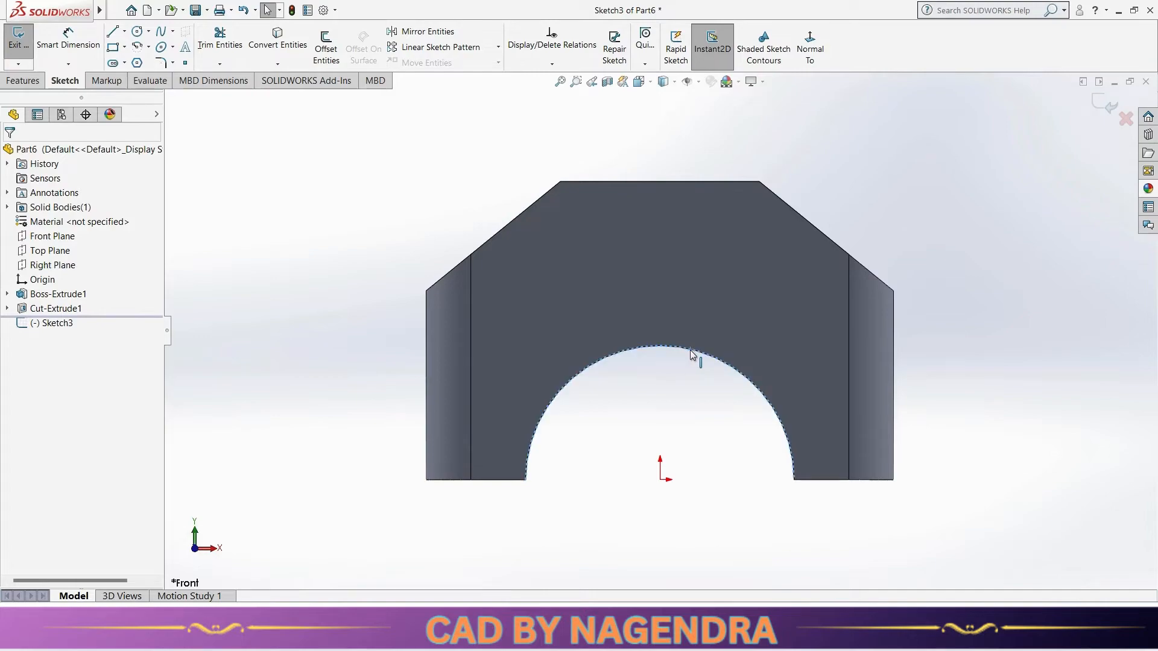
click(272, 46)
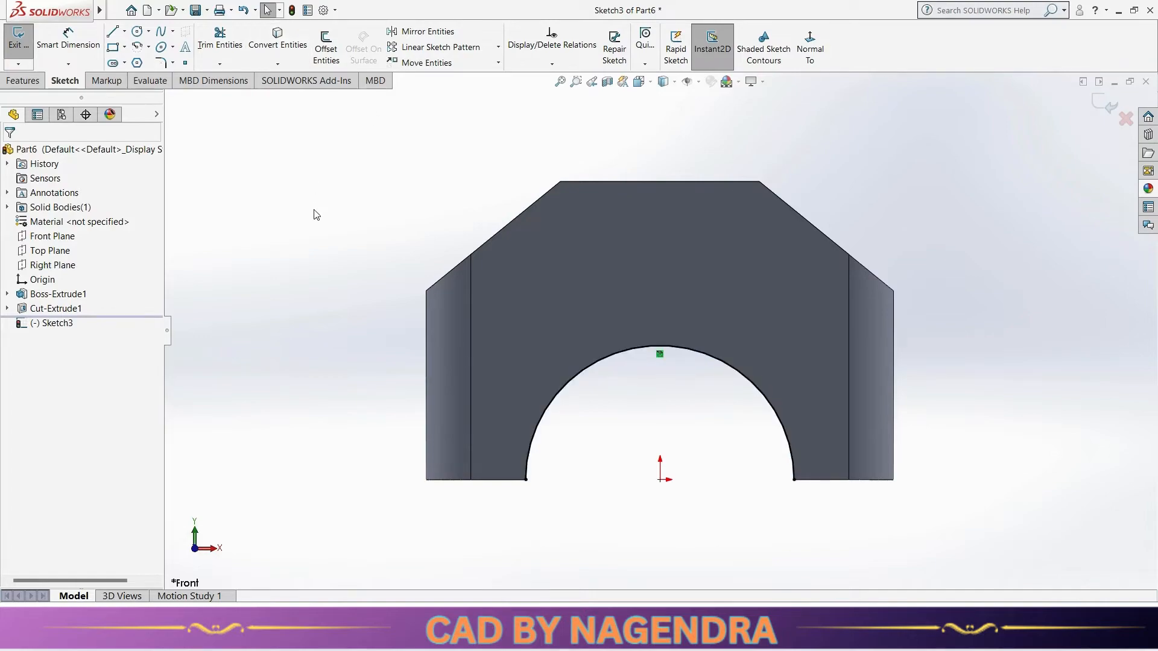
Step: Offset the converted arc outward by 9 mm
key(alt+Tab)
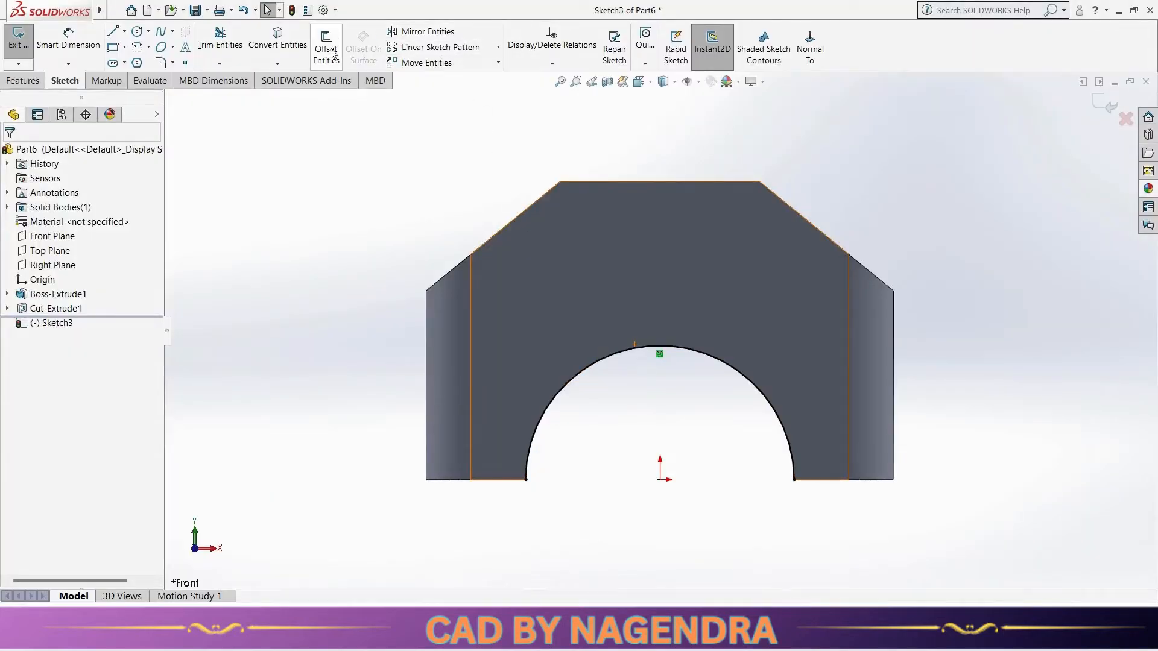
click(326, 46)
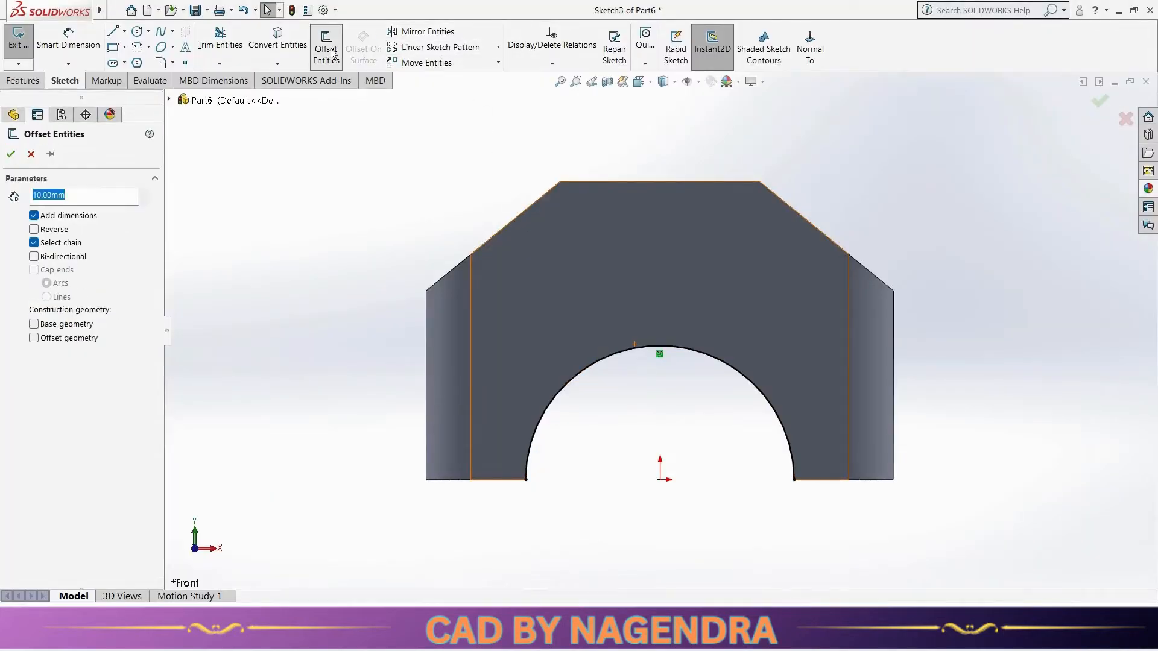
click(595, 364)
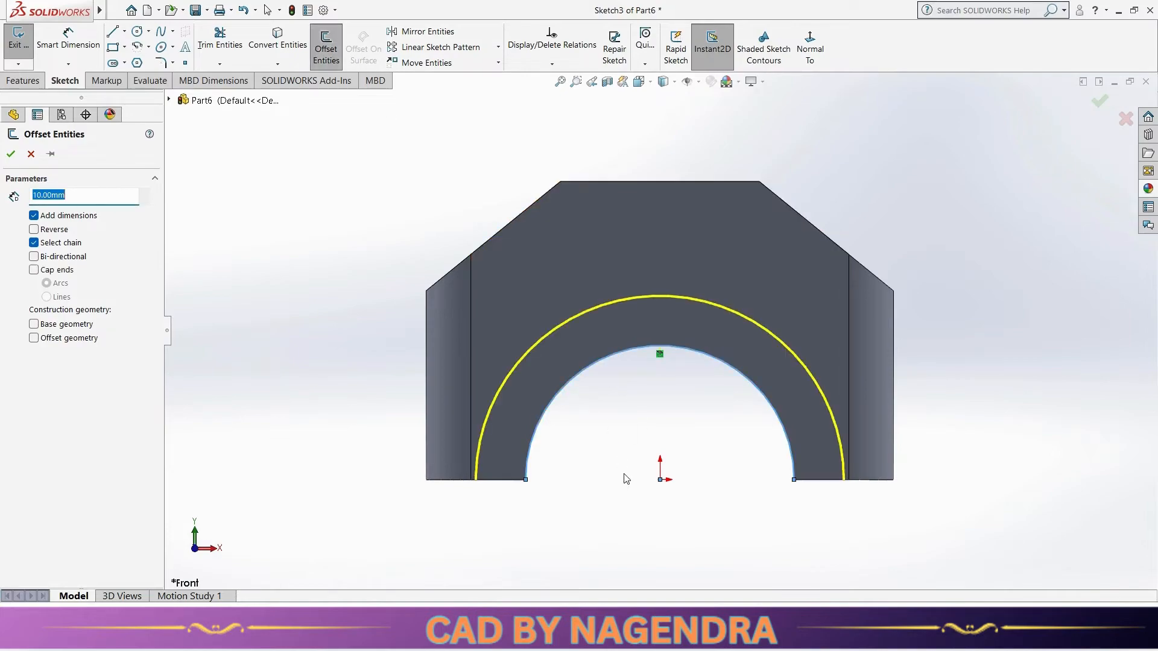
text(9)
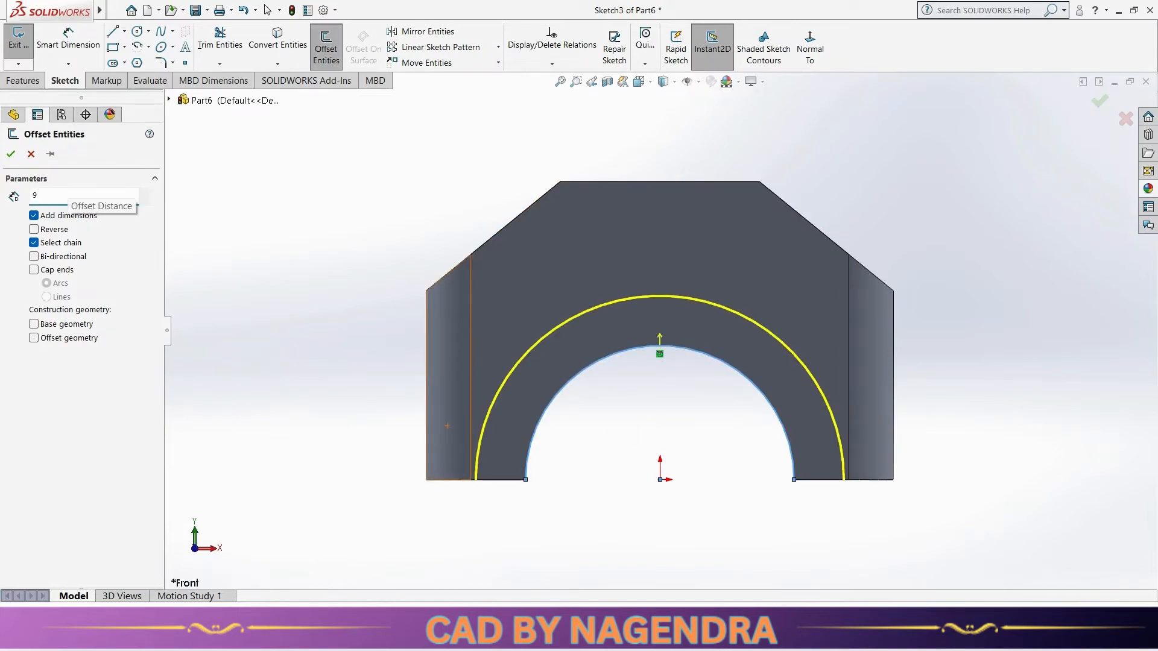
key(Return)
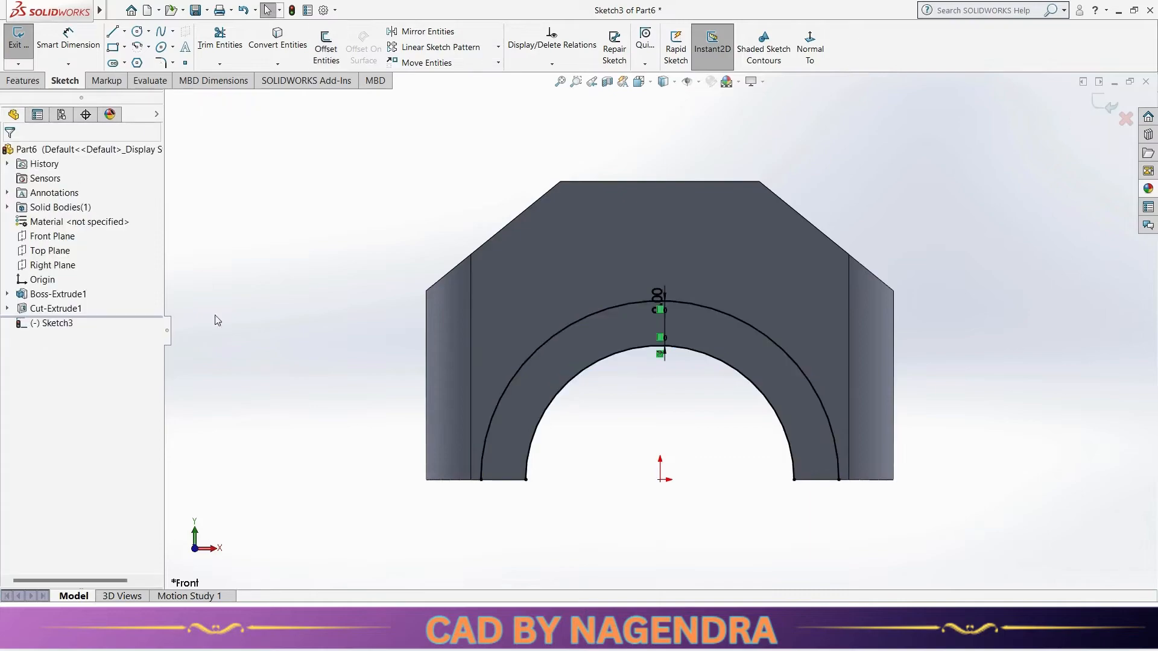
Step: Close both ends of the half-ring profile with horizontal lines joining the inner and outer arcs
click(112, 31)
click(481, 480)
click(526, 479)
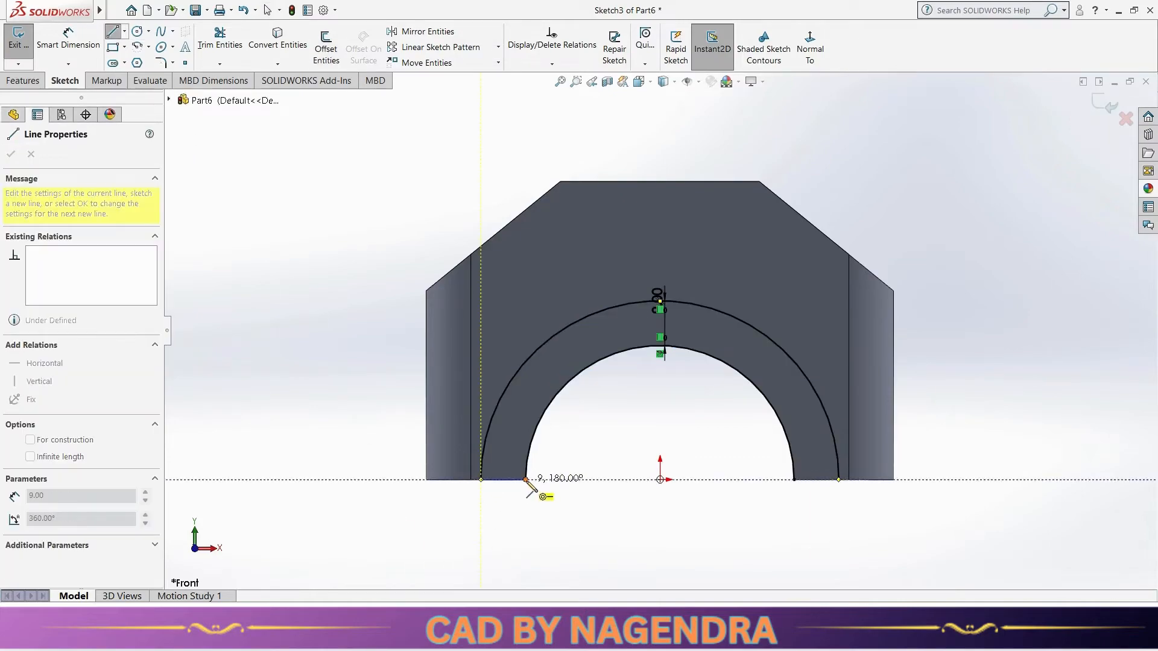
click(526, 480)
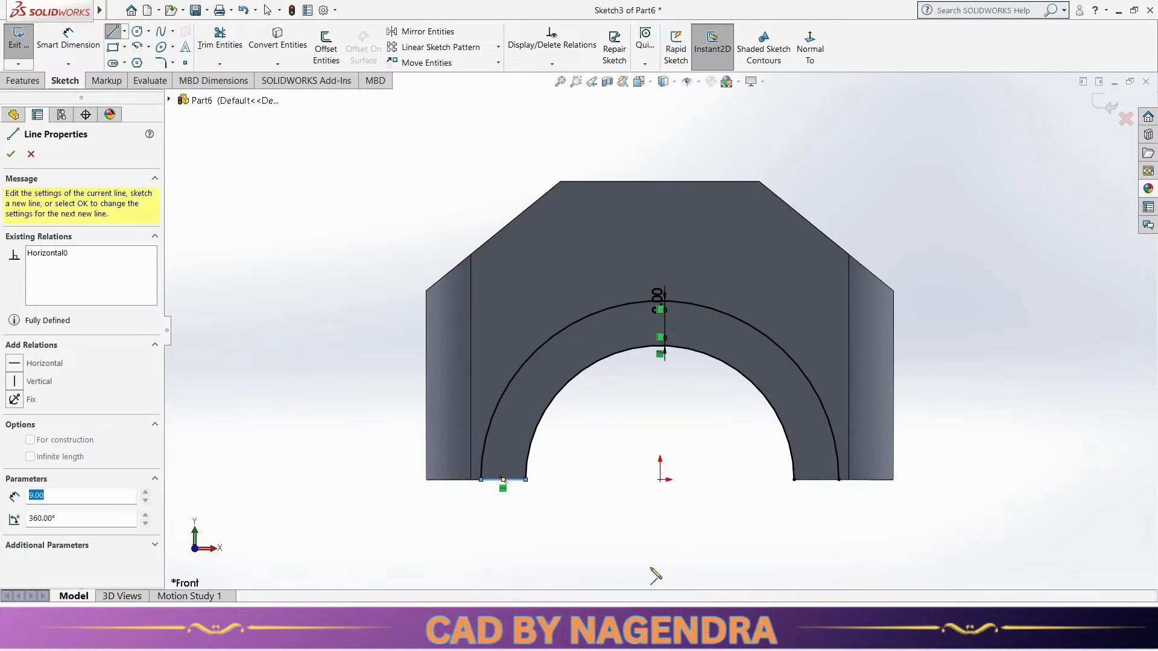
click(794, 480)
click(838, 480)
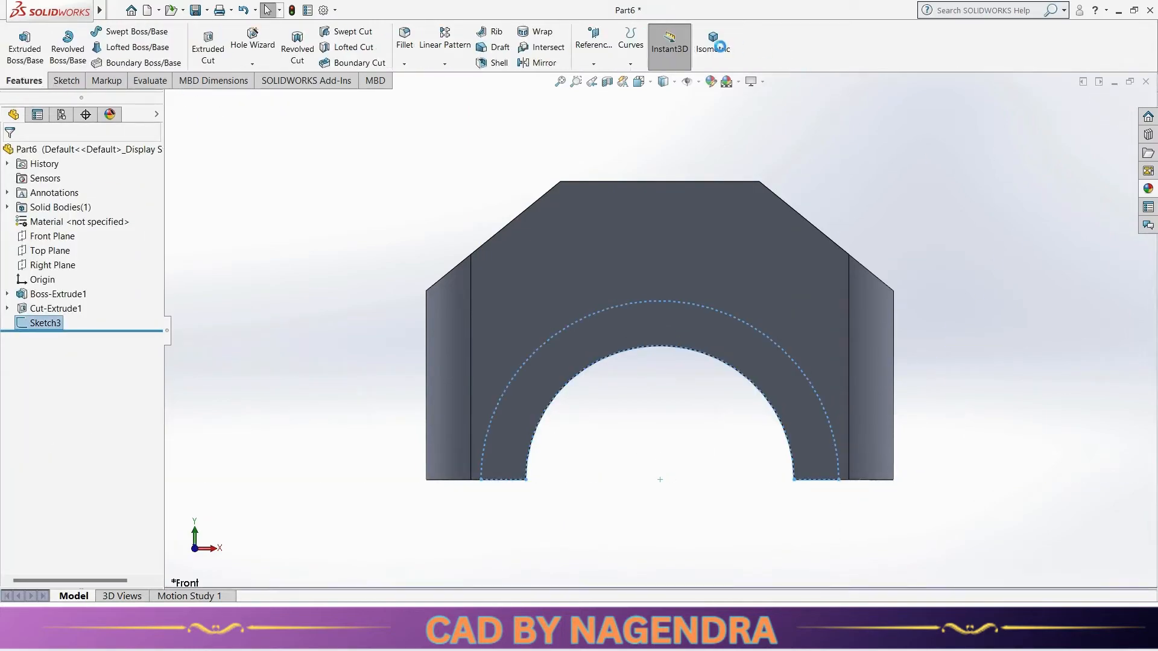
Step: Extrude the half-ring profile 38 mm with a Mid Plane end condition, merged with the block
click(714, 50)
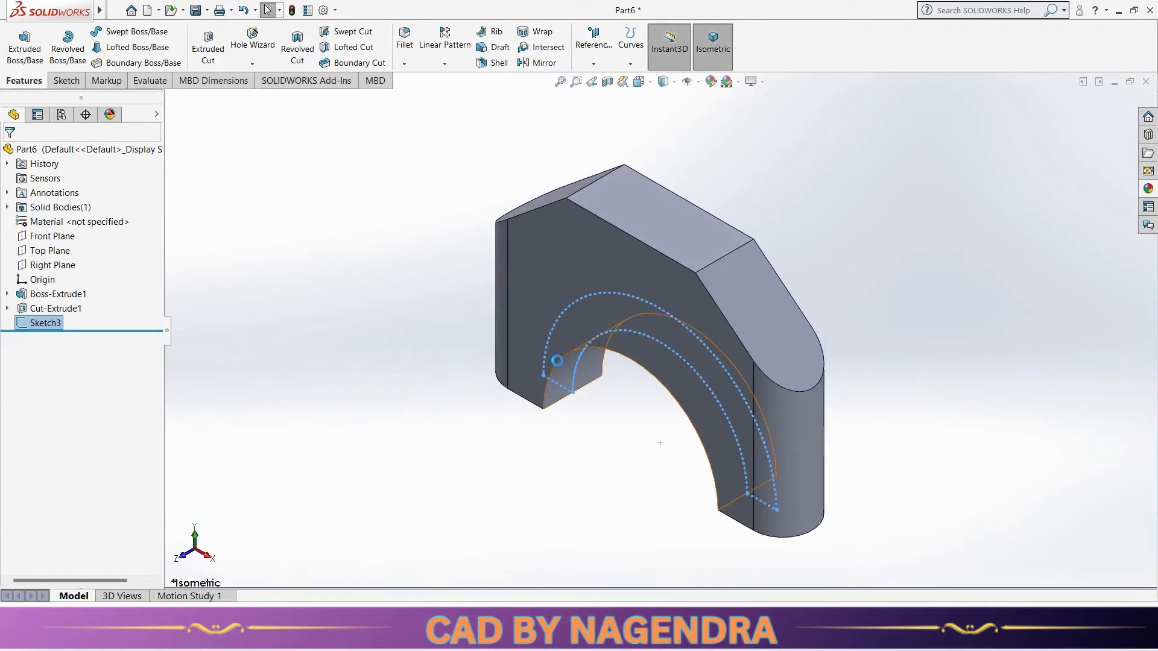
click(25, 46)
click(93, 242)
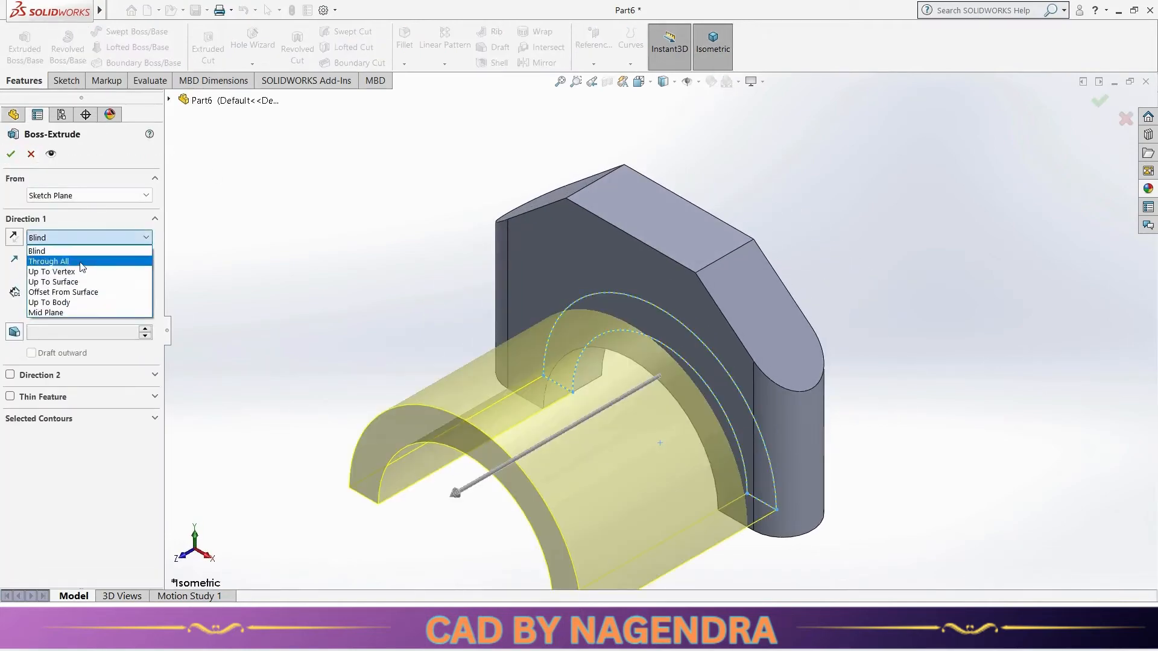
click(66, 315)
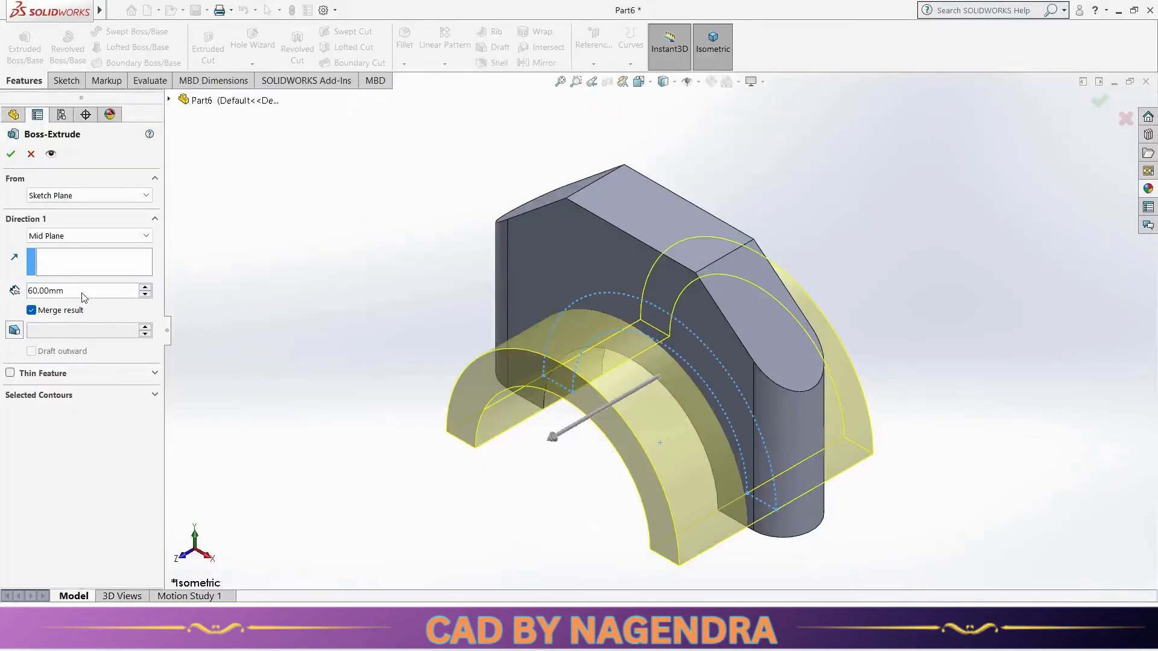
double_click(83, 292)
text(38)
key(Return)
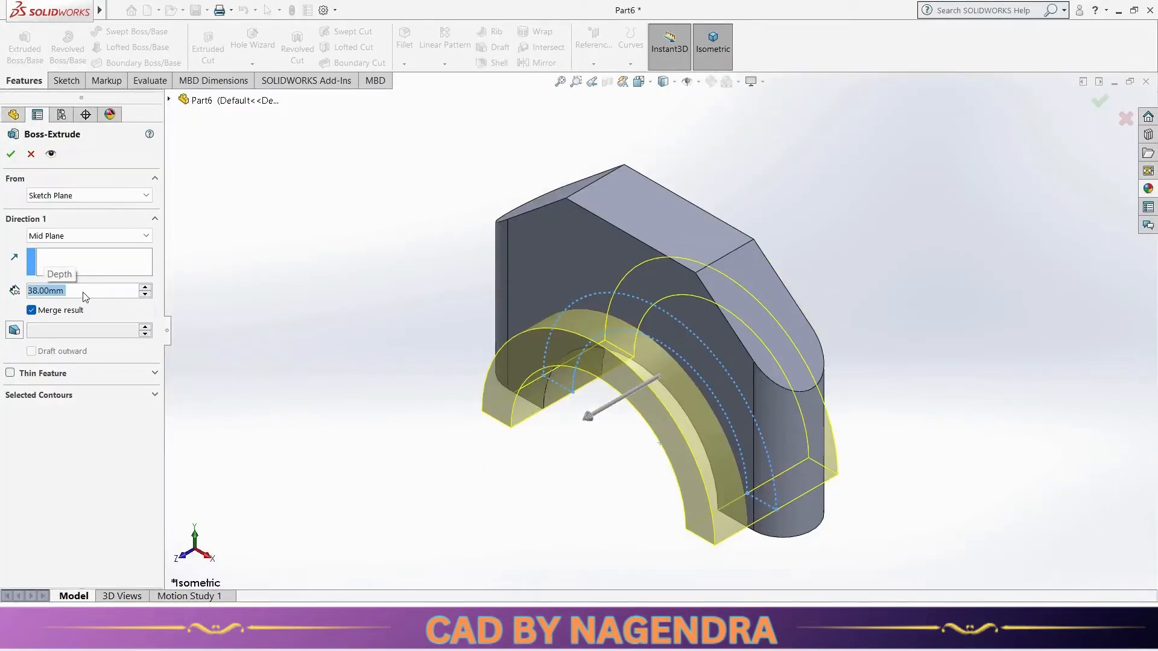
click(11, 154)
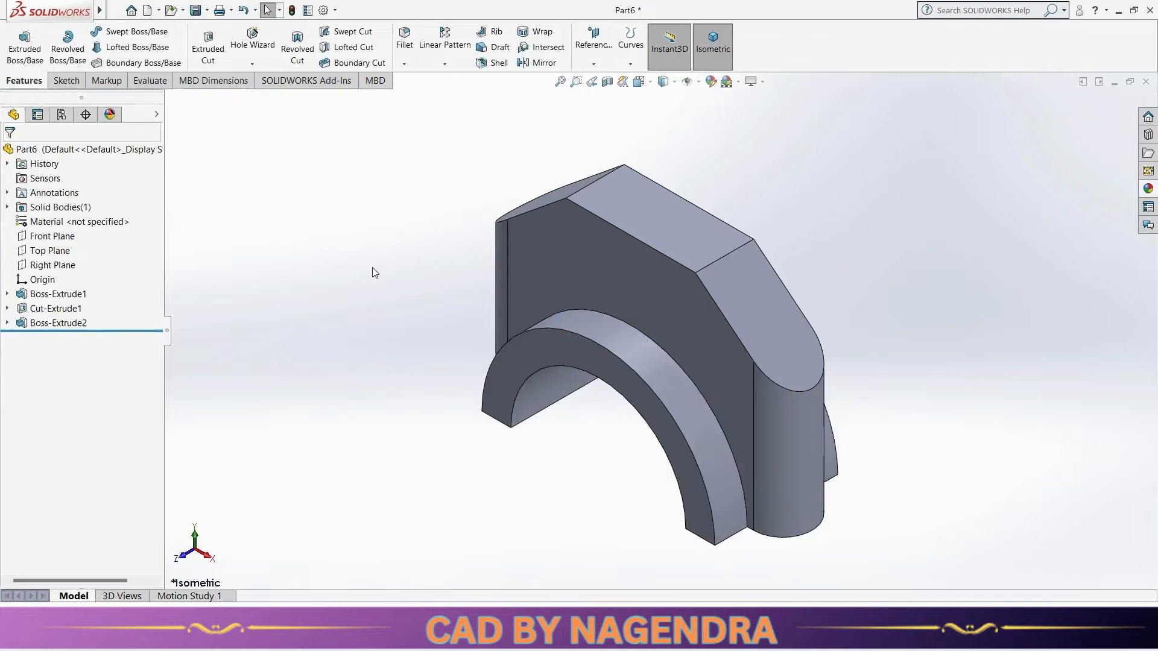
Step: Fillet the two upper edges where the block's flat top meets the sloped faces with a 10 mm radius
key(f)
middle_drag(512, 455, 595, 452)
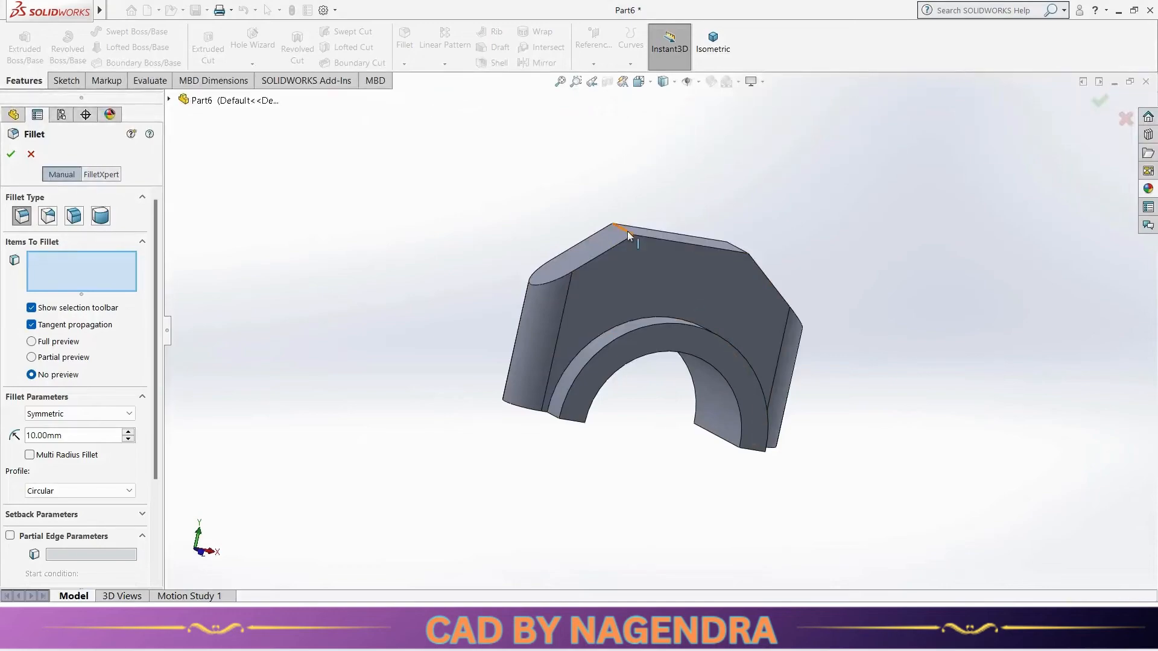
click(627, 231)
middle_drag(757, 217, 741, 253)
click(739, 250)
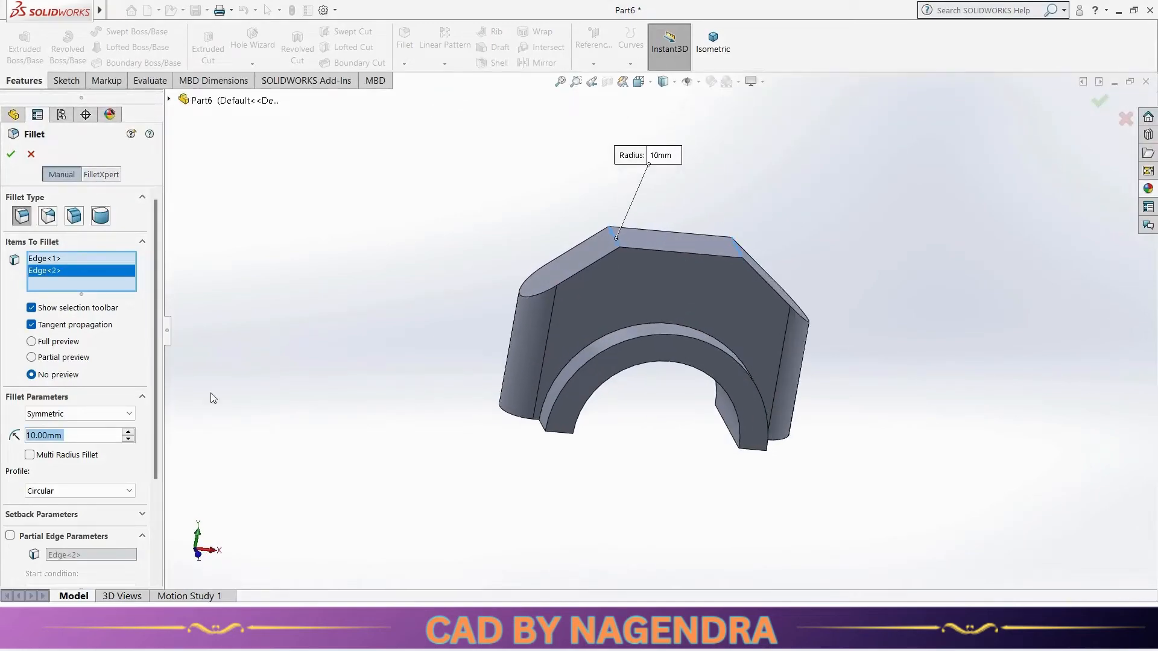
click(11, 155)
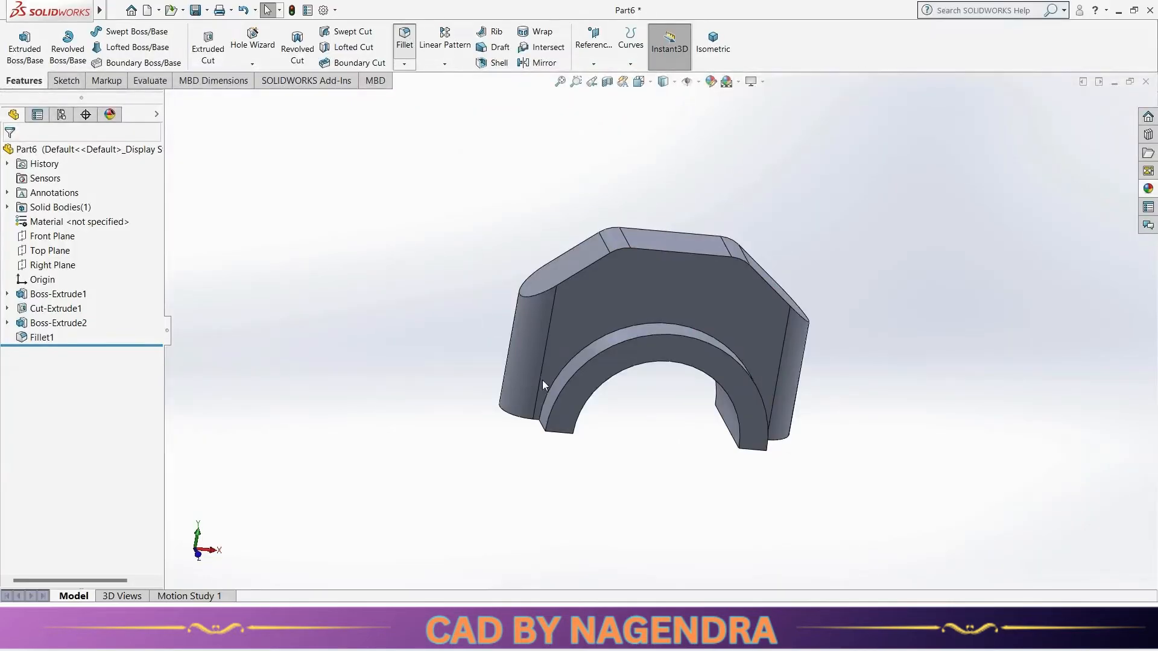
Step: Fillet the curved edges where the half-ring boss meets the block on both sides with a 3 mm radius
key(Return)
middle_drag(494, 440, 556, 445)
click(591, 391)
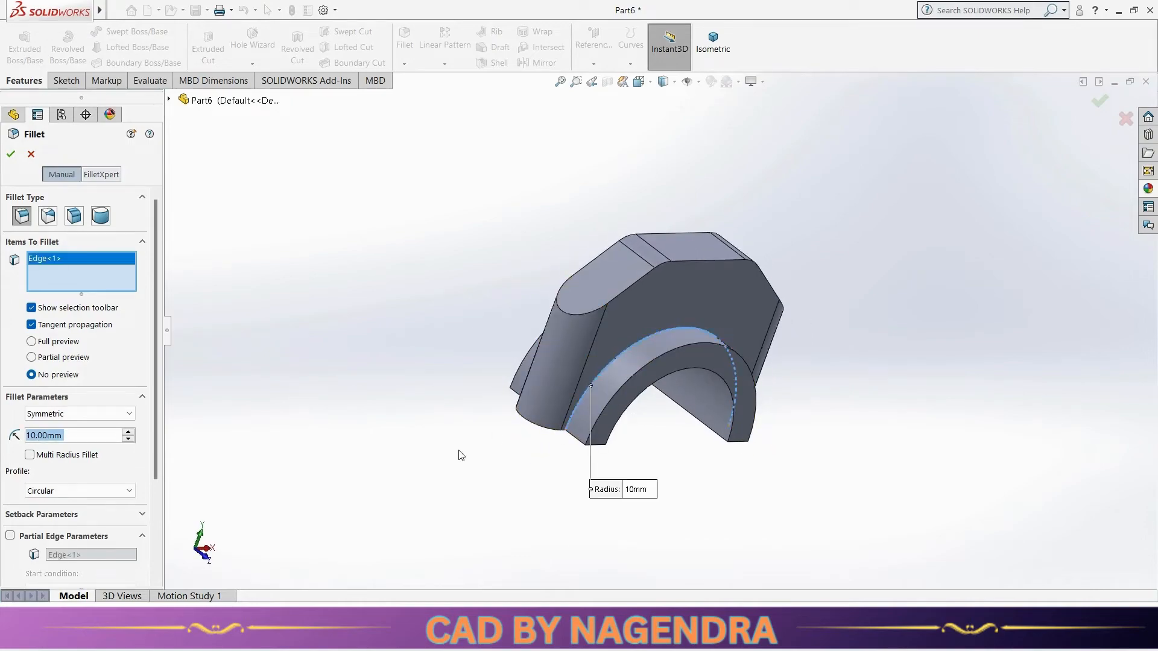
middle_drag(460, 455, 561, 535)
click(621, 375)
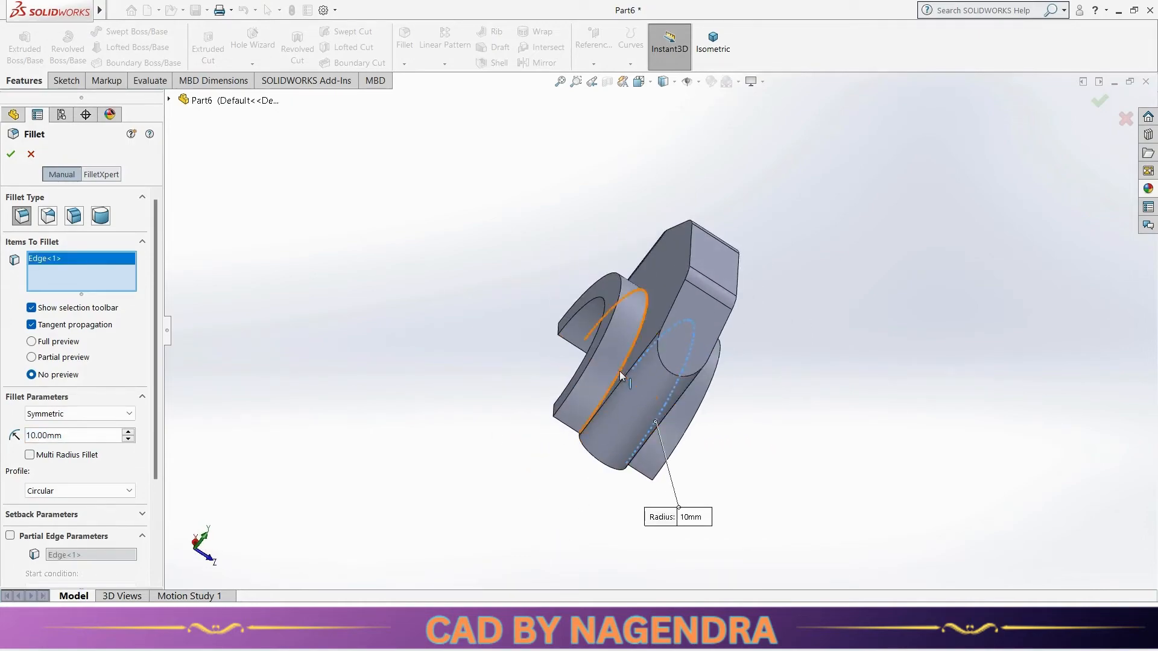
text(3)
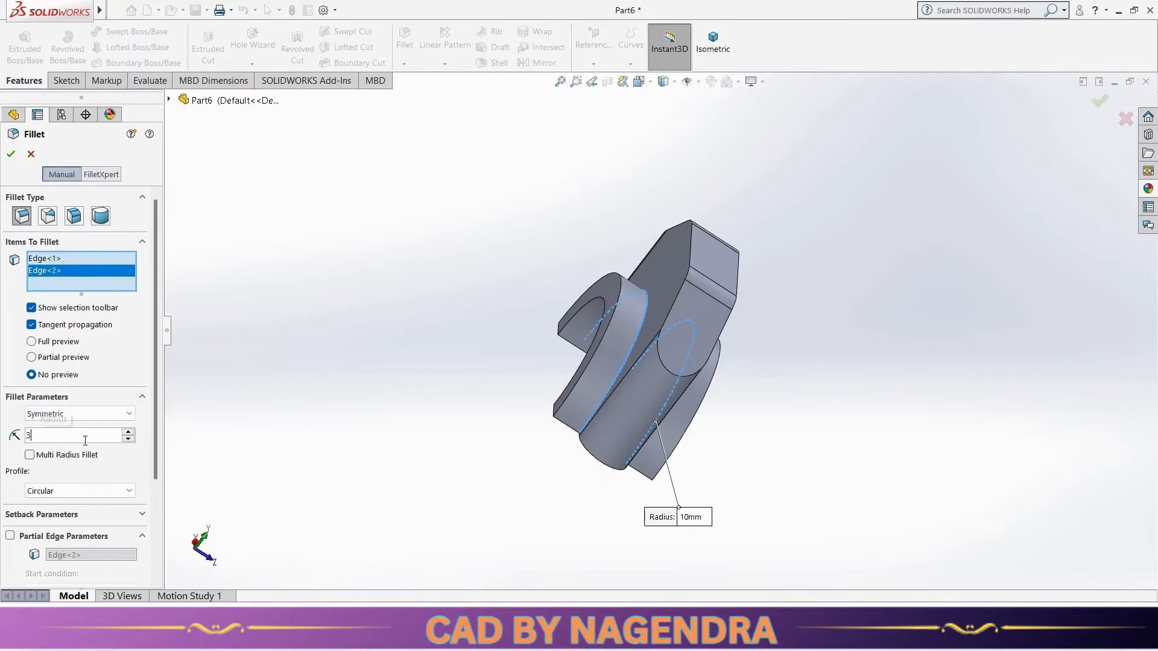
key(Return)
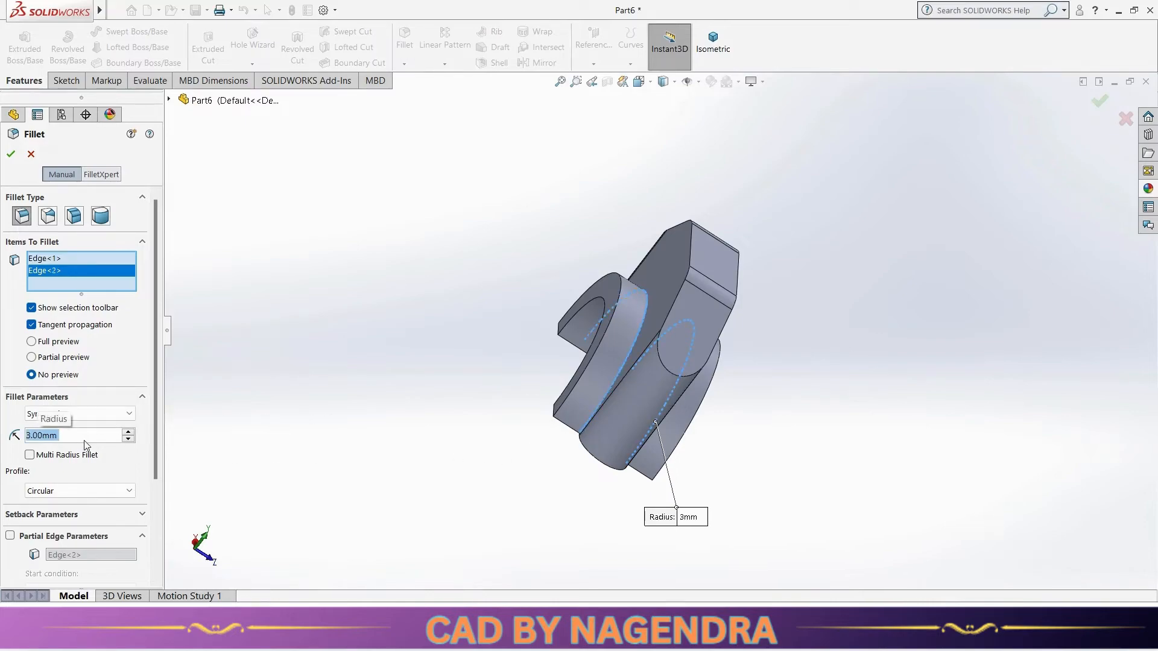
click(11, 156)
click(713, 39)
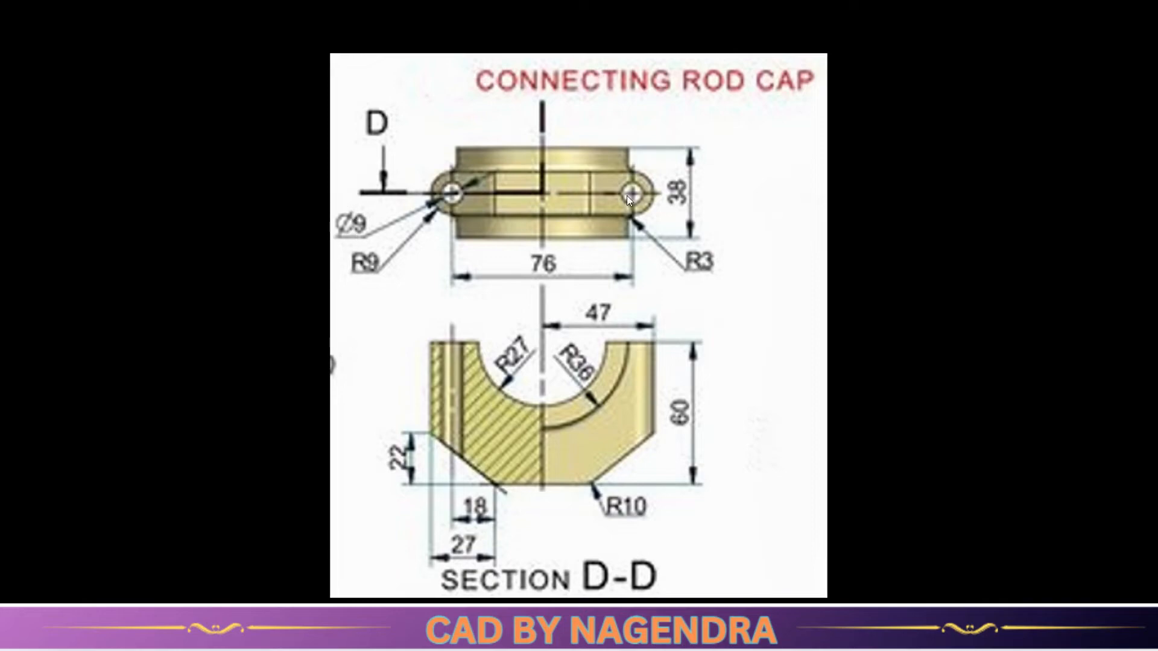
Step: Check the connecting rod cap drawing and set up a simple hole with a 9 mm diameter and Up To Next end condition
key(alt+Tab)
scroll(660, 188, up, 1)
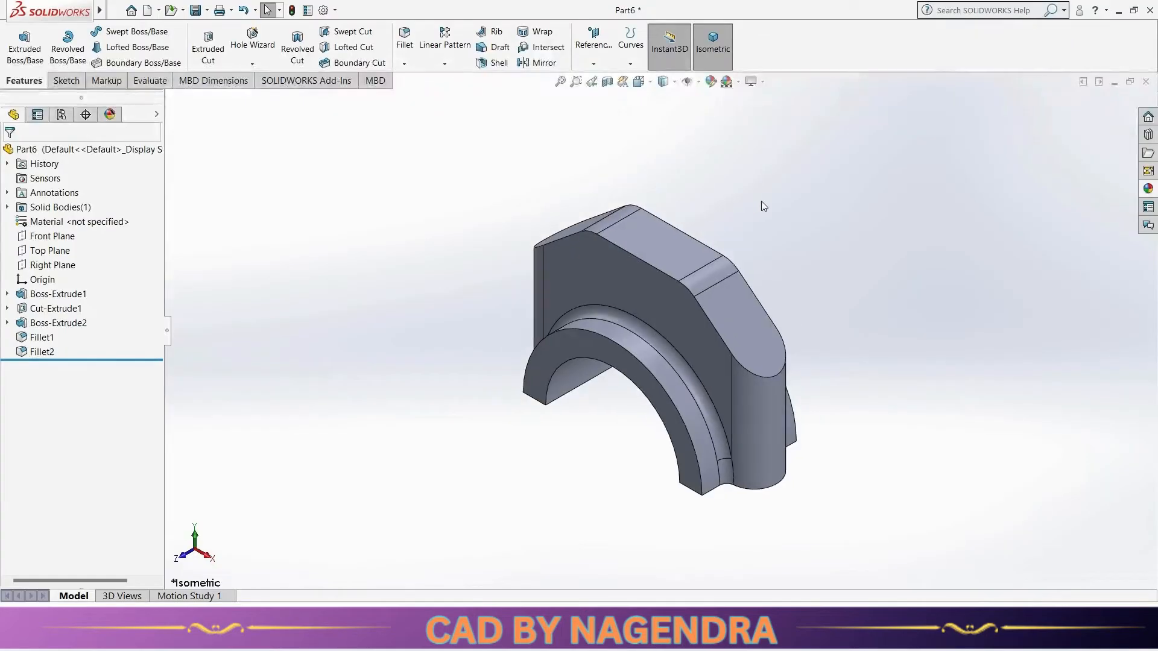
click(253, 41)
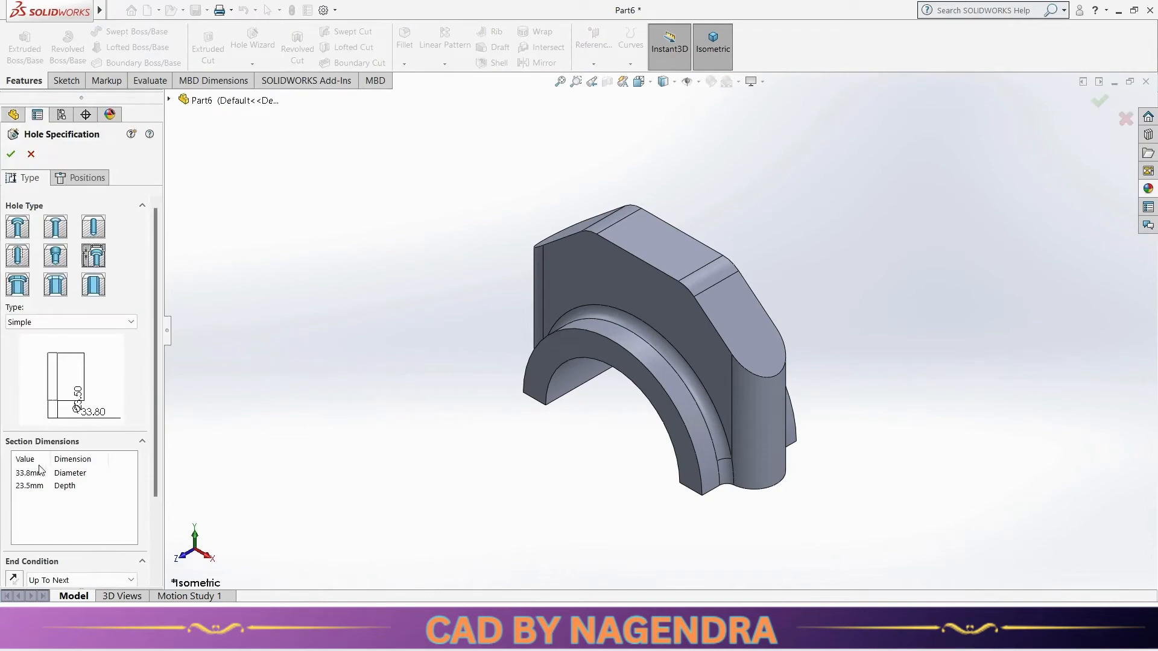
double_click(31, 475)
text(9)
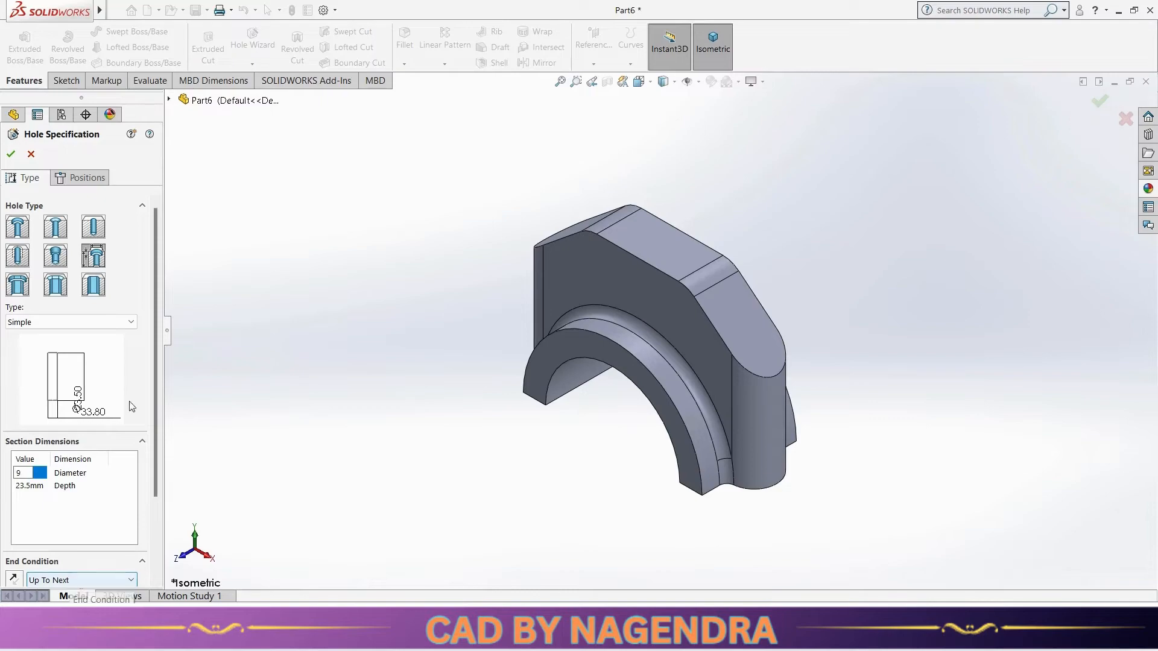
Step: Place a hole on each of the two bottom faces, concentric with the block's rounded ends
click(81, 179)
middle_drag(560, 533, 692, 271)
click(736, 283)
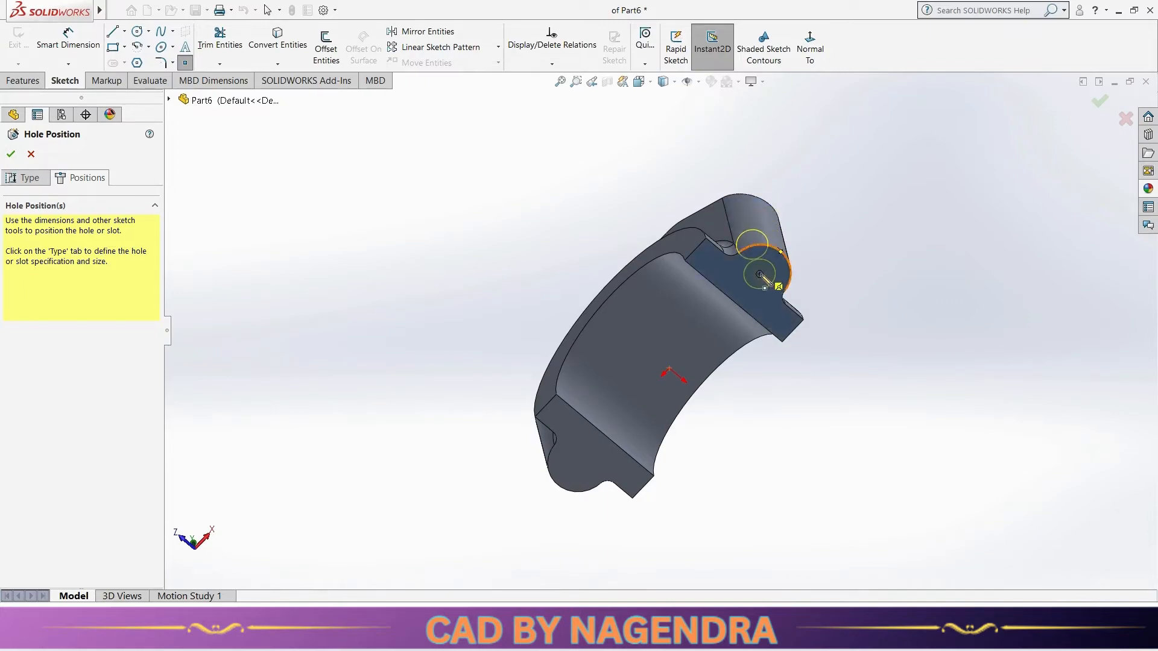
click(760, 275)
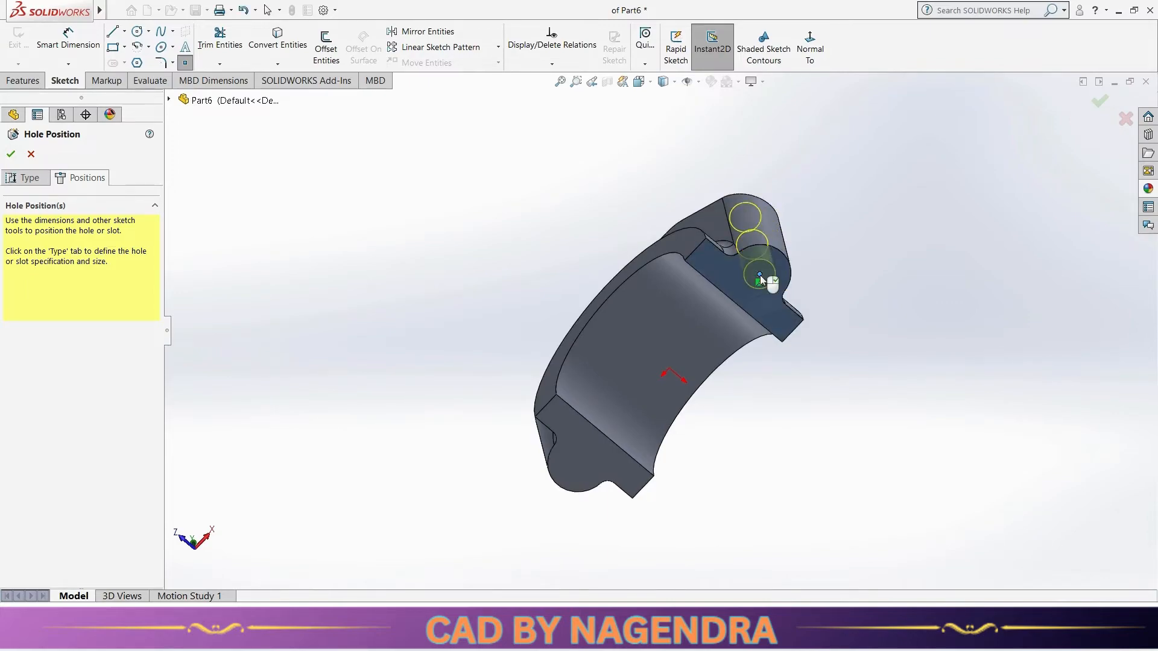
click(580, 464)
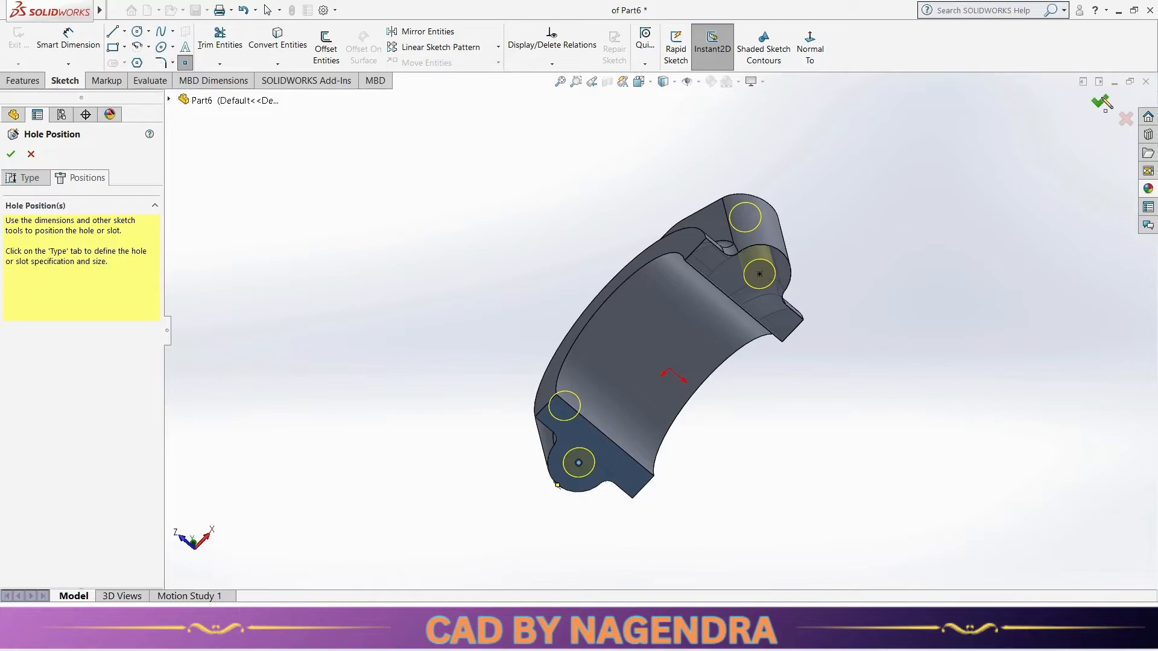
click(1103, 102)
Step: Apply an orange colour from the standard palette to the whole part
click(713, 45)
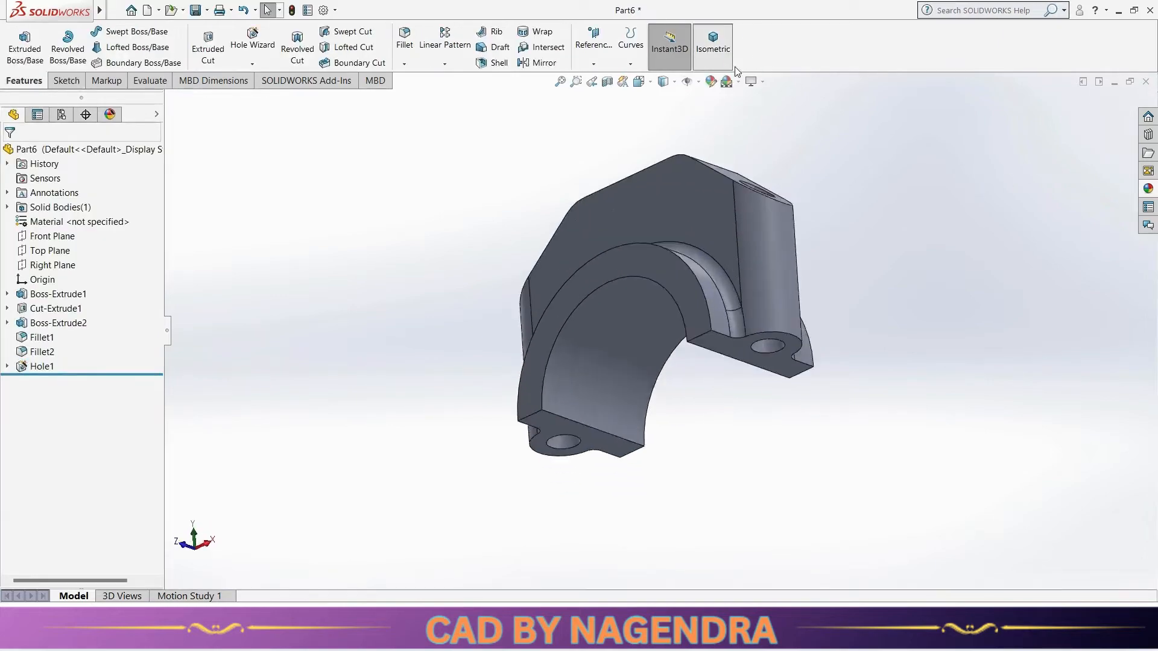
middle_drag(817, 282, 763, 303)
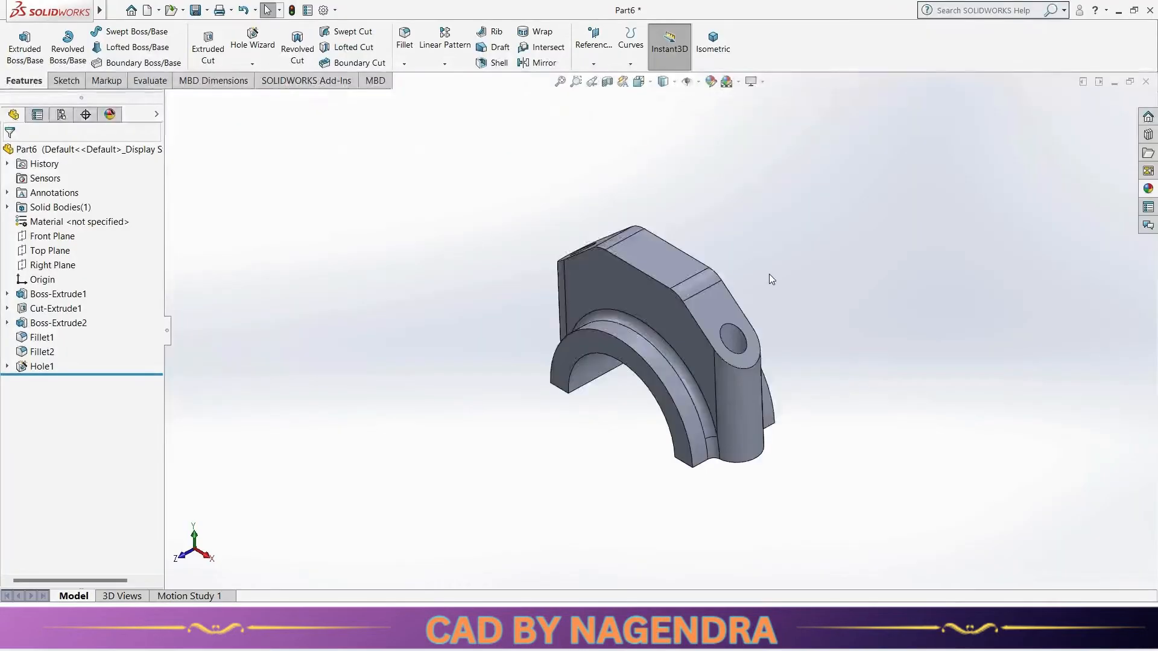
mouse_move(768, 276)
middle_down()
mouse_move(765, 248)
mouse_move(809, 233)
mouse_move(804, 272)
mouse_move(799, 241)
middle_up()
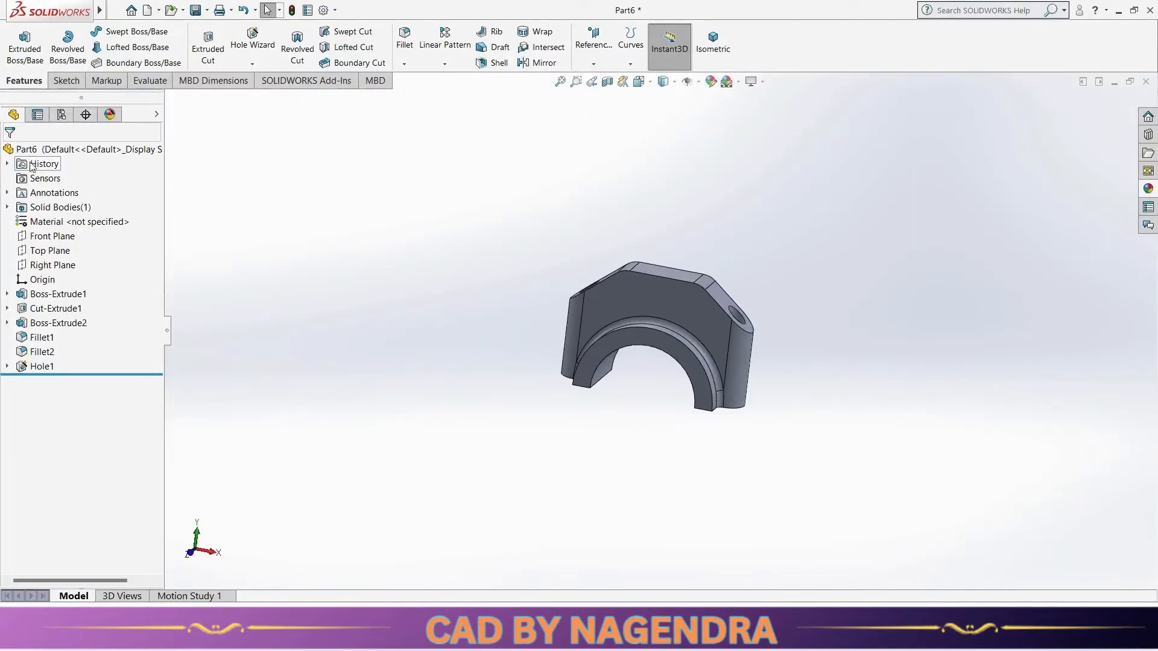
right_click(58, 149)
mouse_move(87, 131)
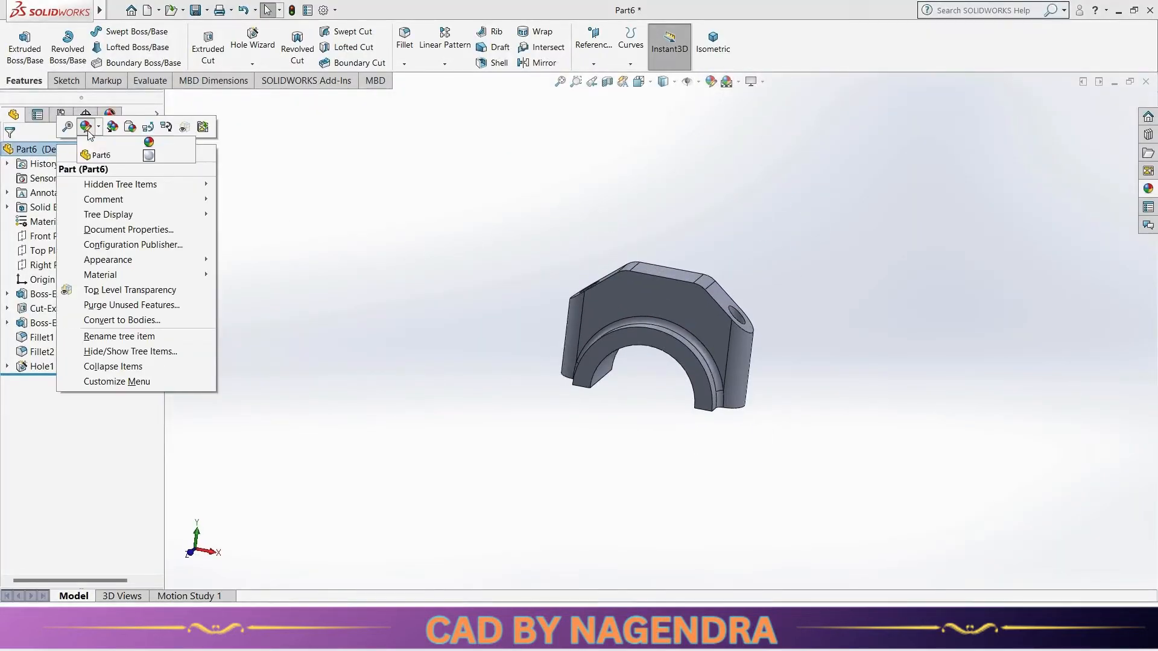
click(125, 153)
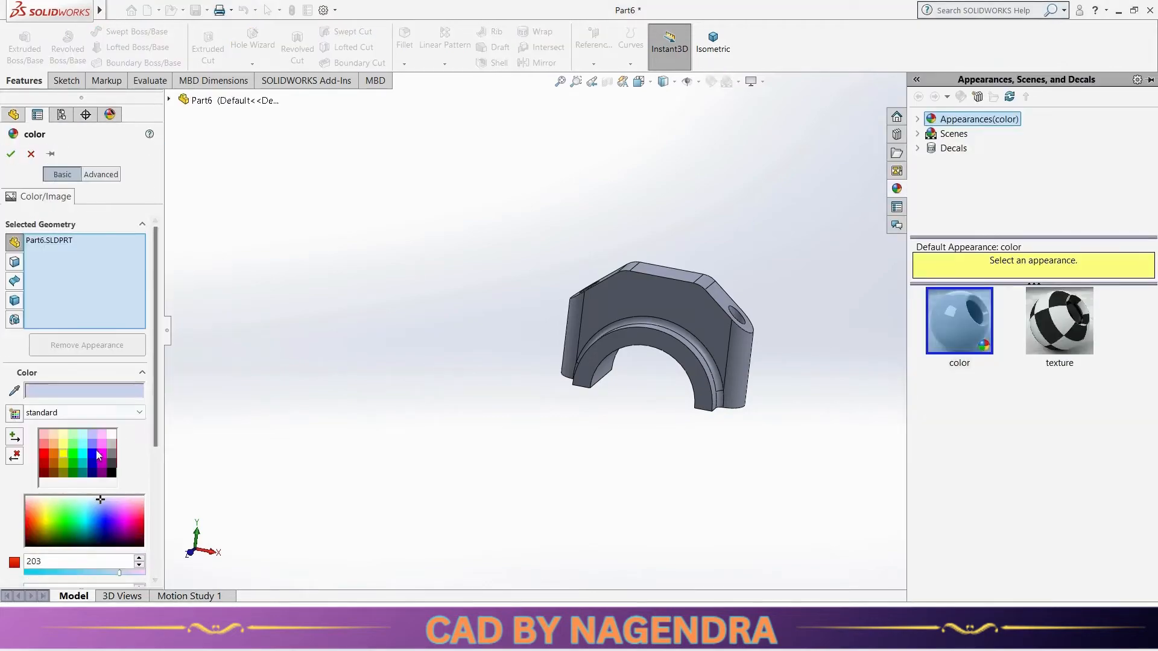
click(52, 454)
click(11, 154)
middle_drag(552, 296, 514, 310)
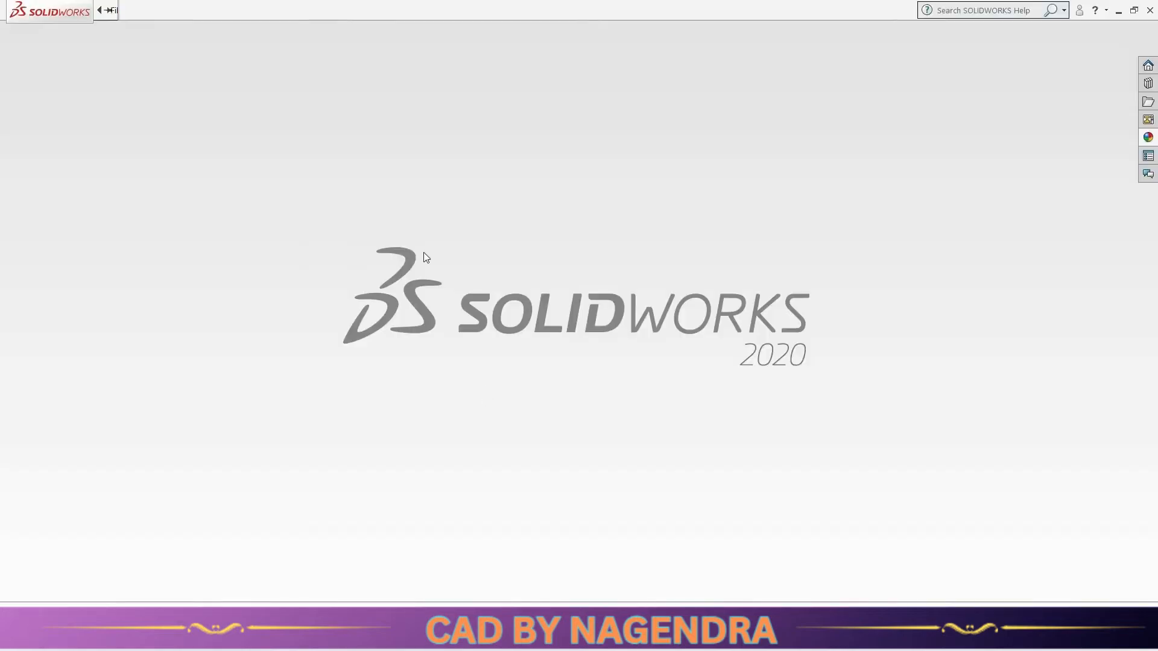
Step: Create a new part document and start a sketch on the Right Plane
click(113, 10)
click(138, 32)
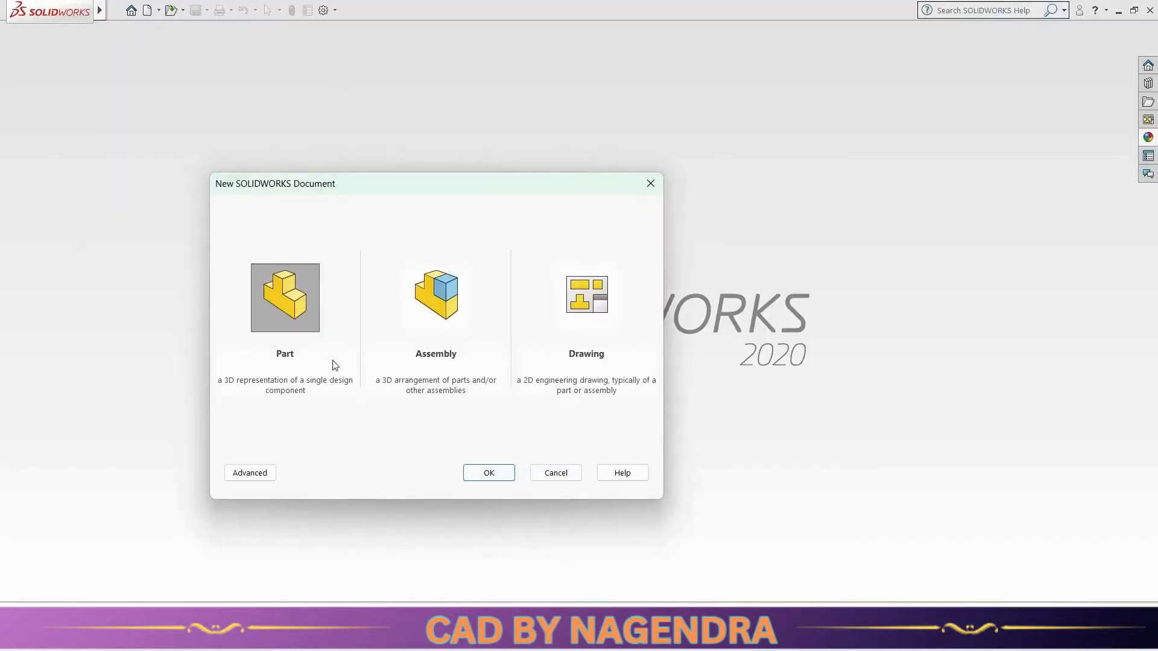
click(482, 472)
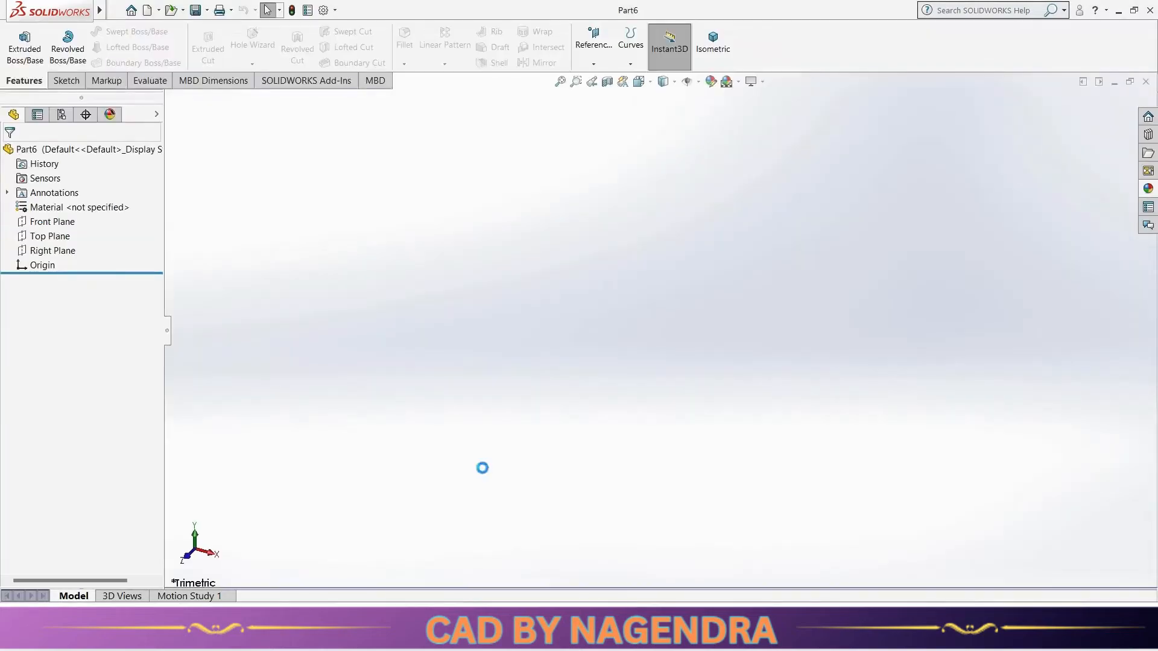
click(60, 252)
click(96, 237)
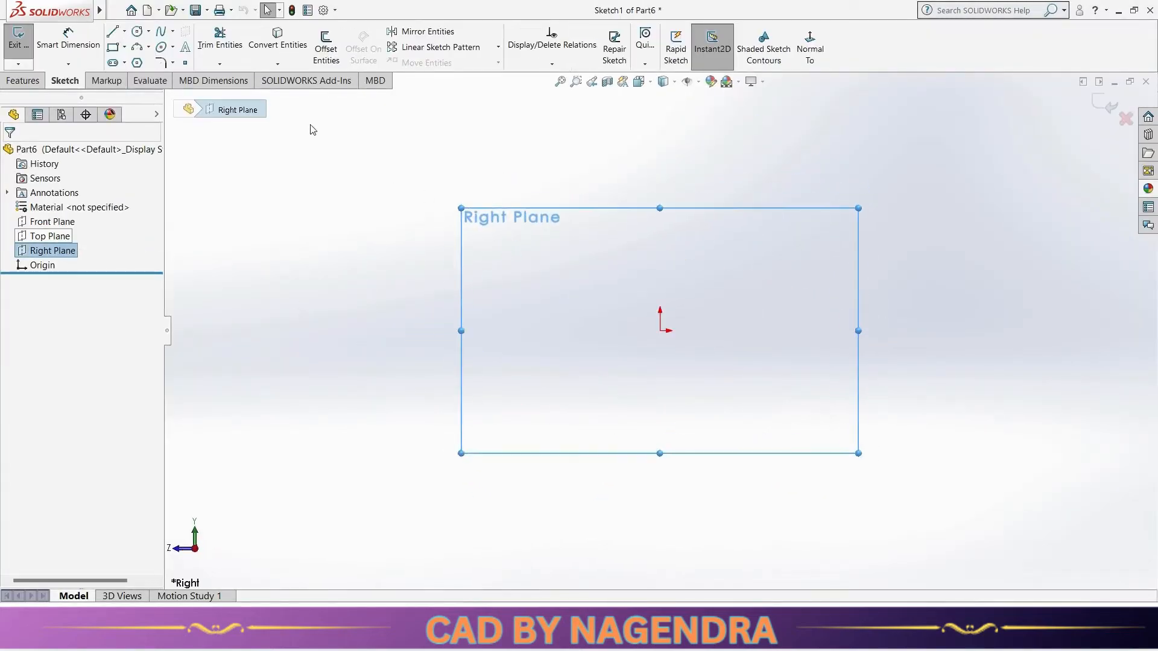
Step: Sketch a circle centred on the origin and dimension its diameter to 33.8 mm
click(138, 31)
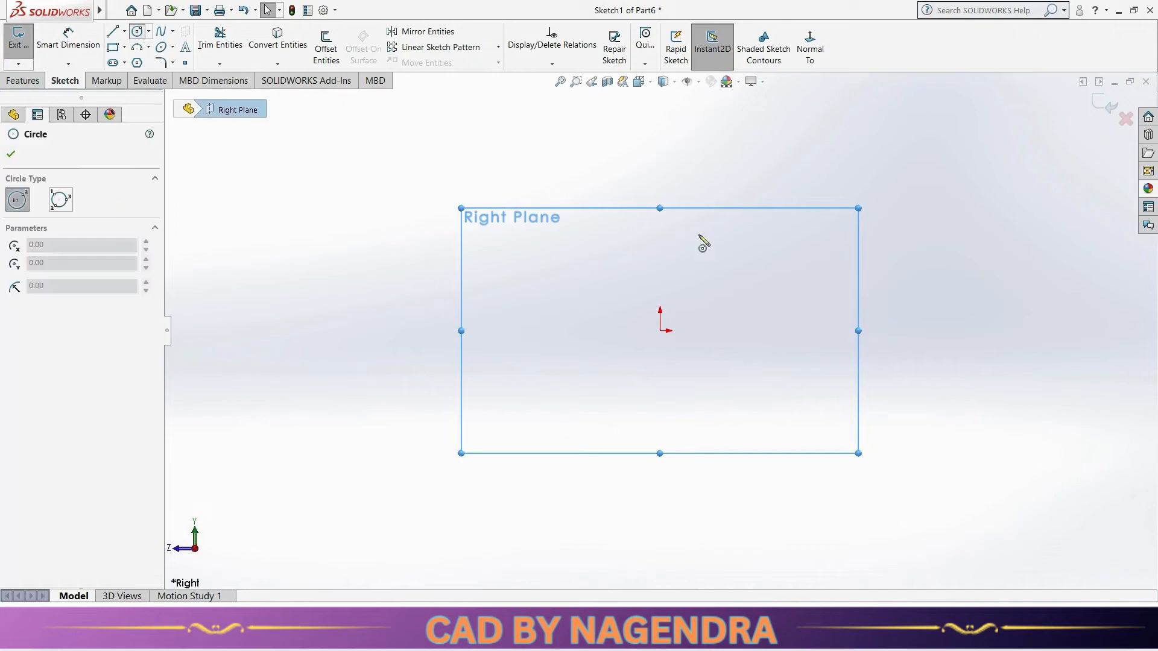
click(661, 330)
click(680, 355)
click(69, 42)
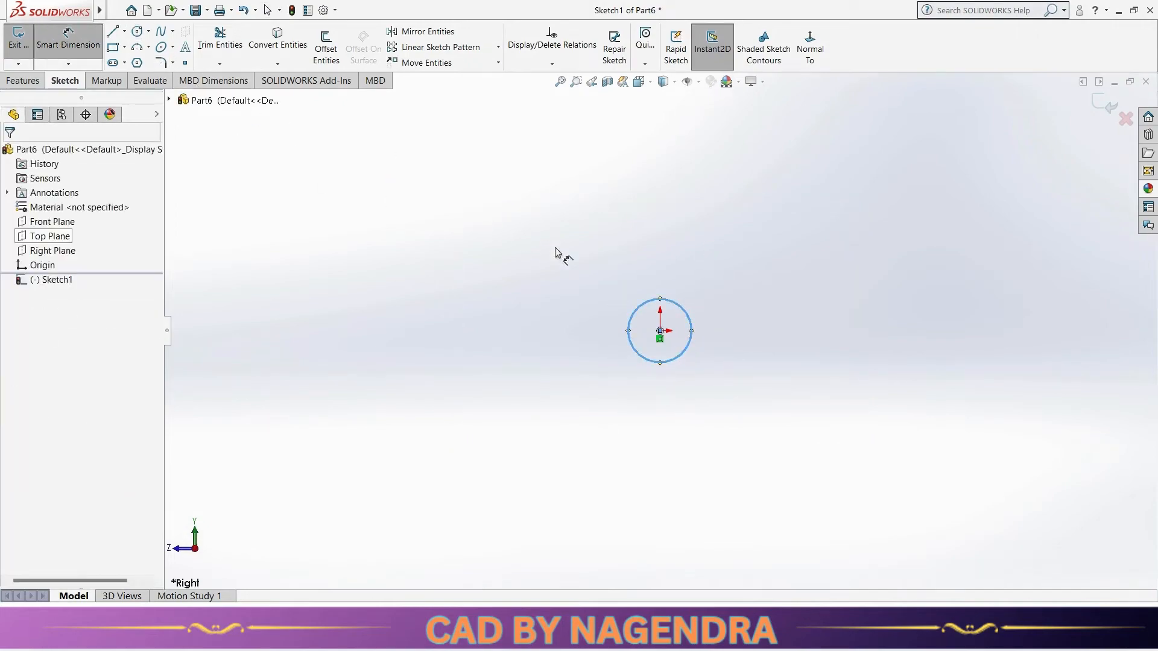
click(691, 313)
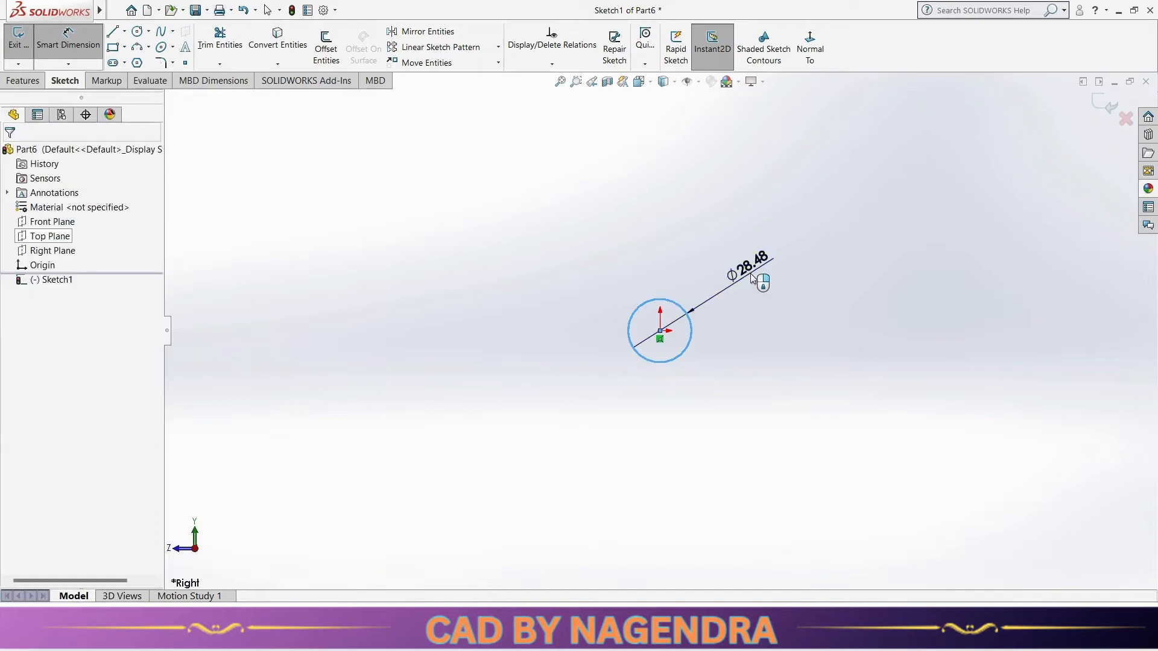
click(753, 279)
text(33.8)
key(Return)
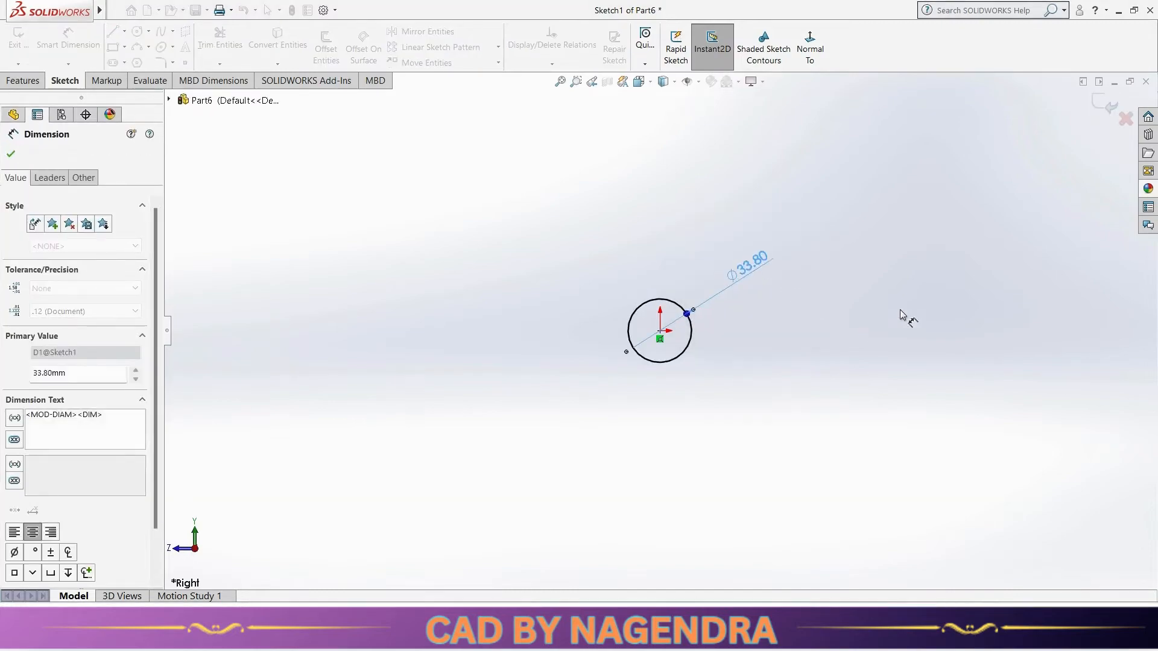
Step: Extrude the circle 82 mm as a blind boss, after checking the pin length in the reference drawing
click(19, 41)
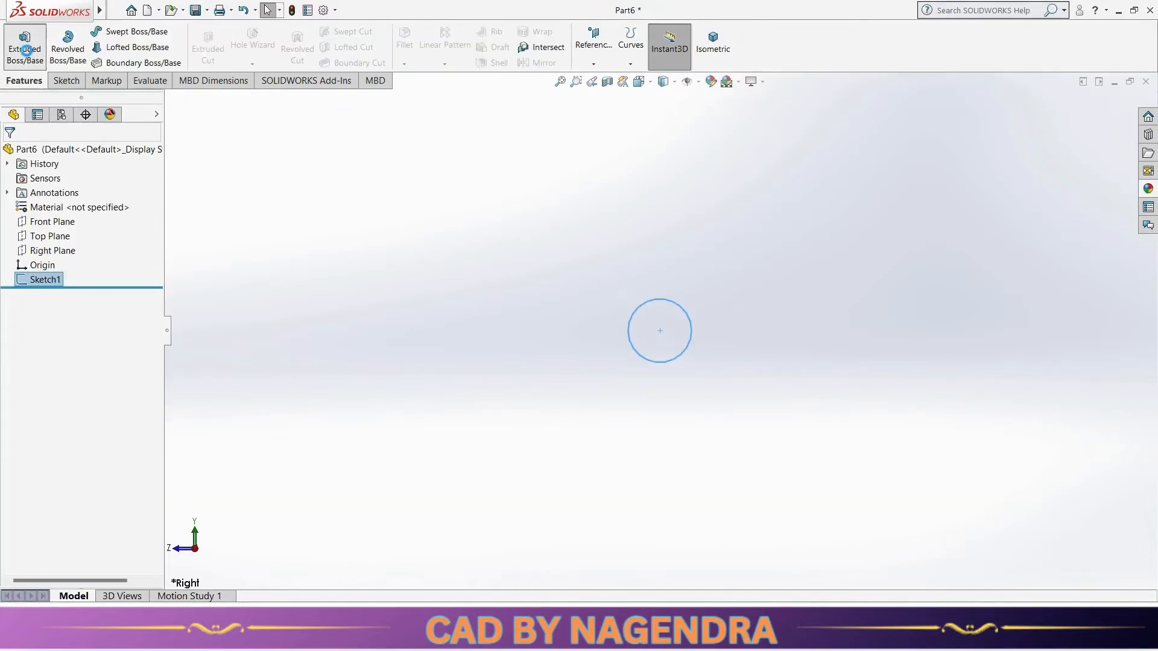
key(alt+Tab)
key(alt+Tab)
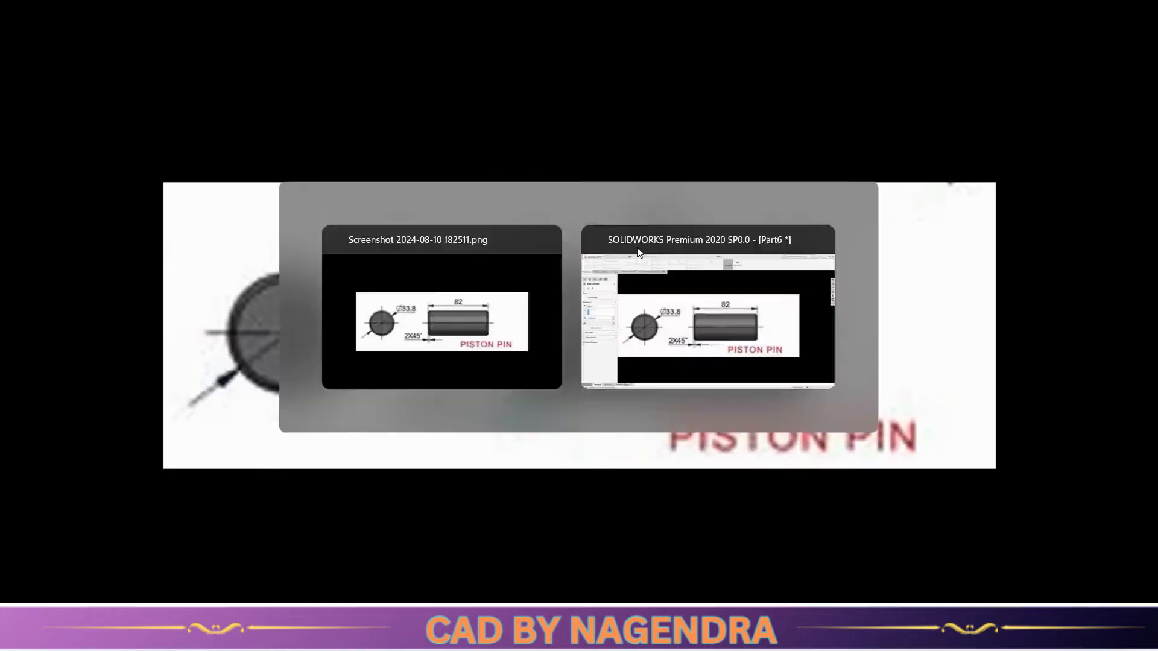
double_click(73, 295)
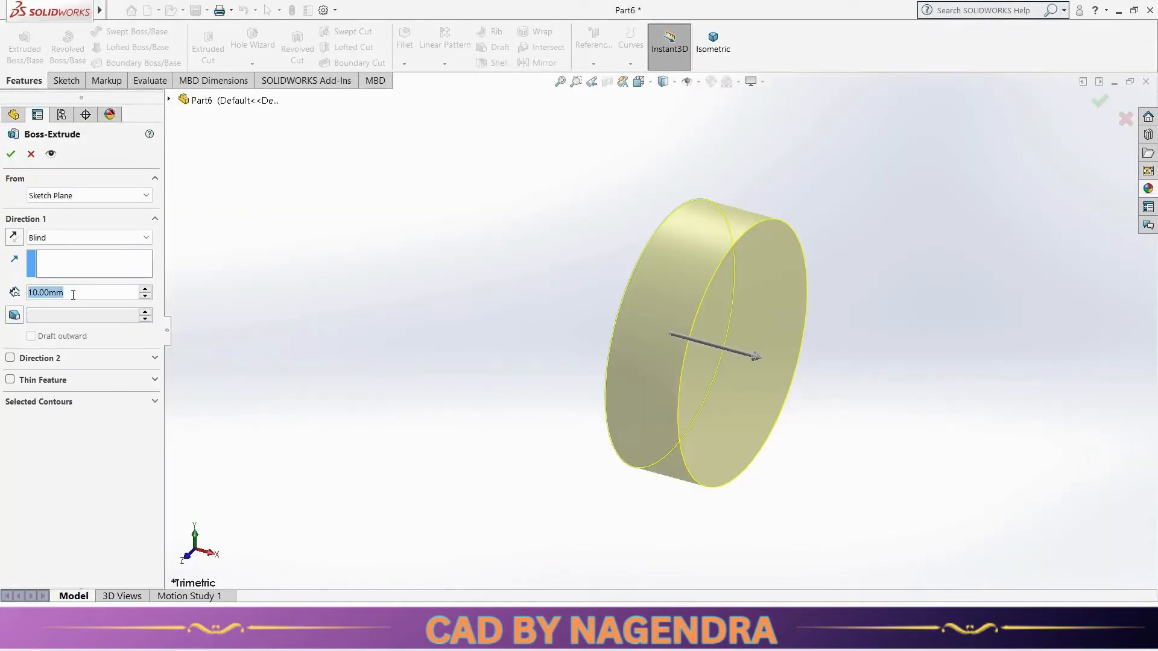
text(82)
key(Return)
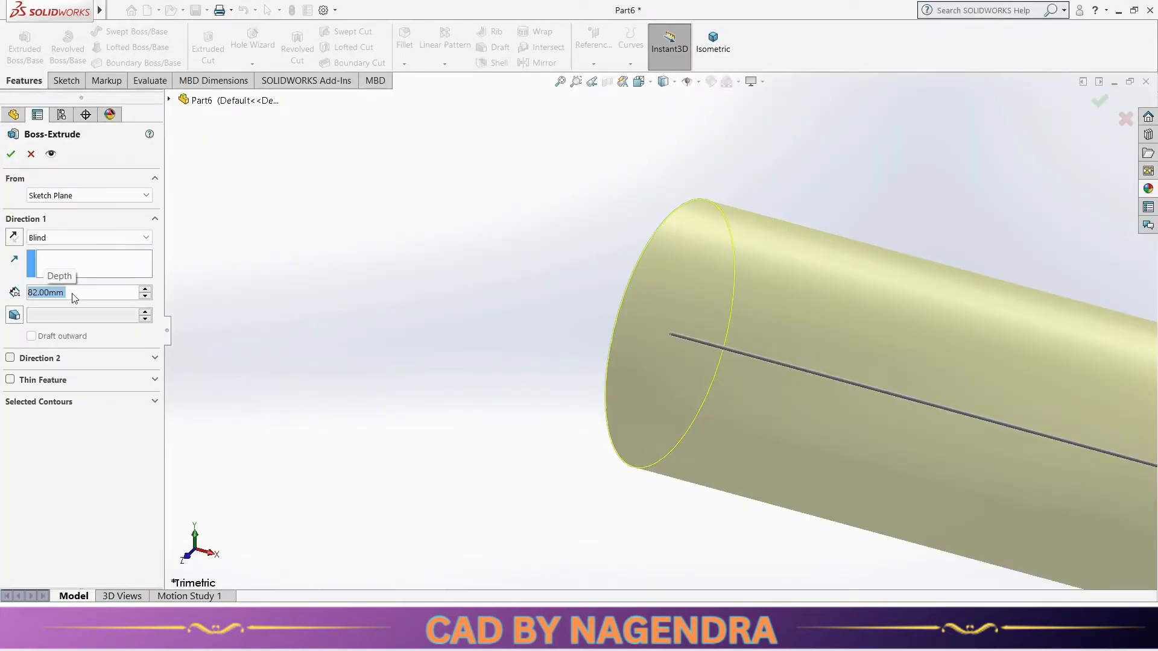
click(11, 154)
Step: Chamfer the circular edges at both ends of the cylinder with a 2 mm distance at 45 degrees
scroll(517, 249, up, 3)
scroll(653, 340, down, 2)
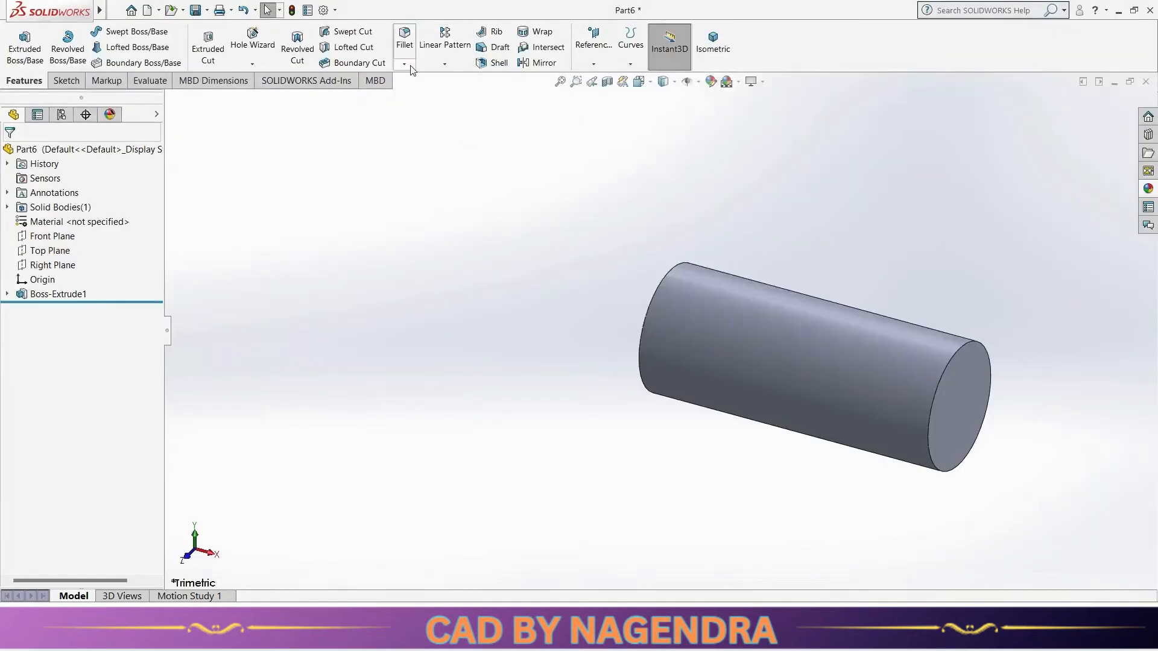
click(410, 66)
click(424, 95)
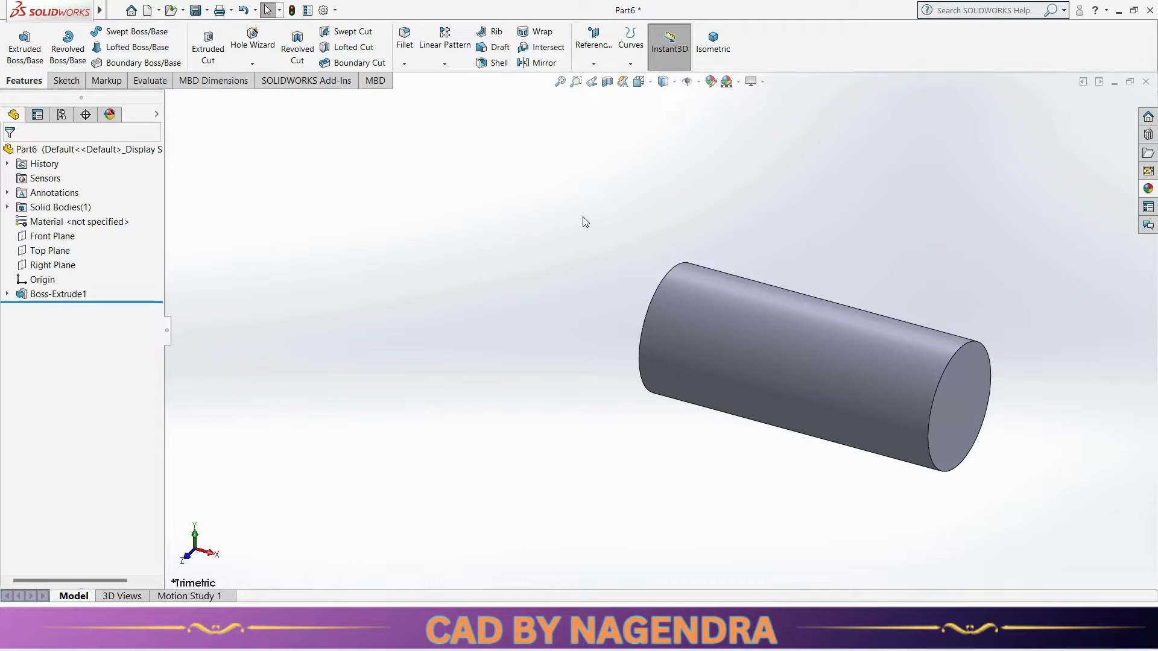
click(660, 282)
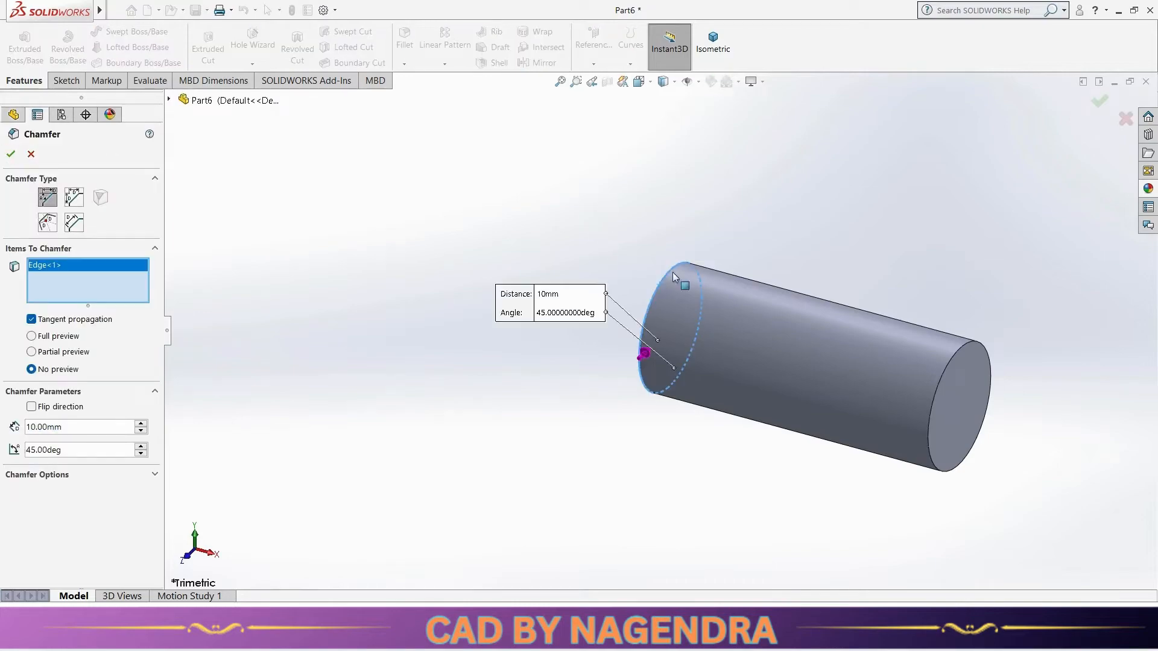
click(986, 345)
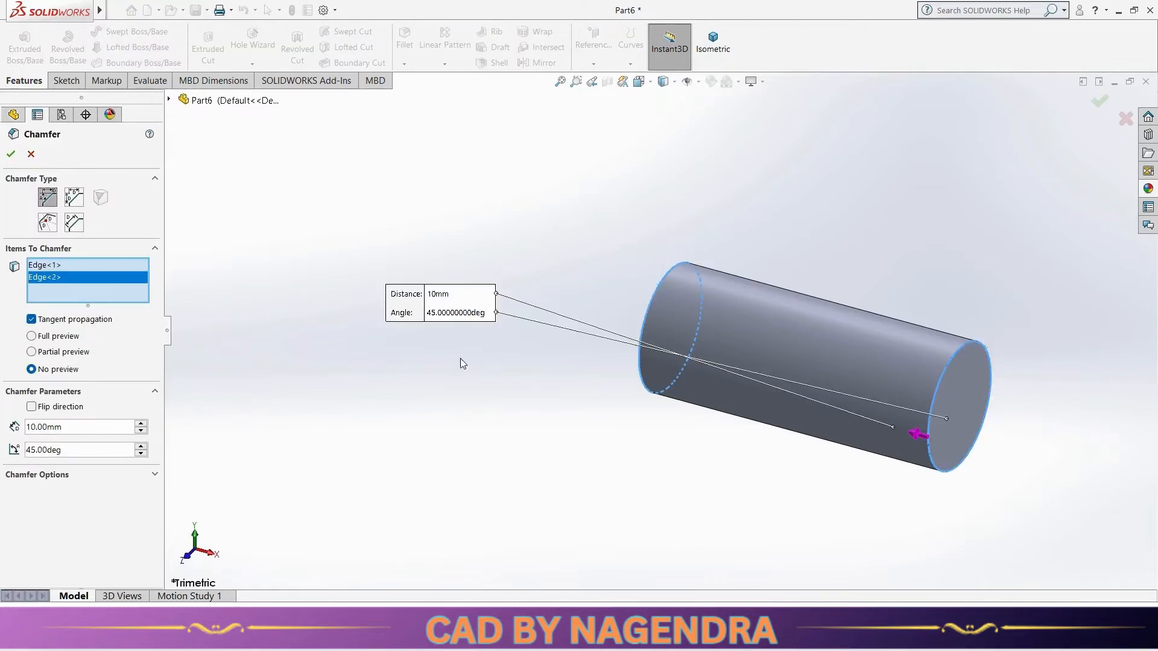
double_click(84, 427)
text(2)
key(Return)
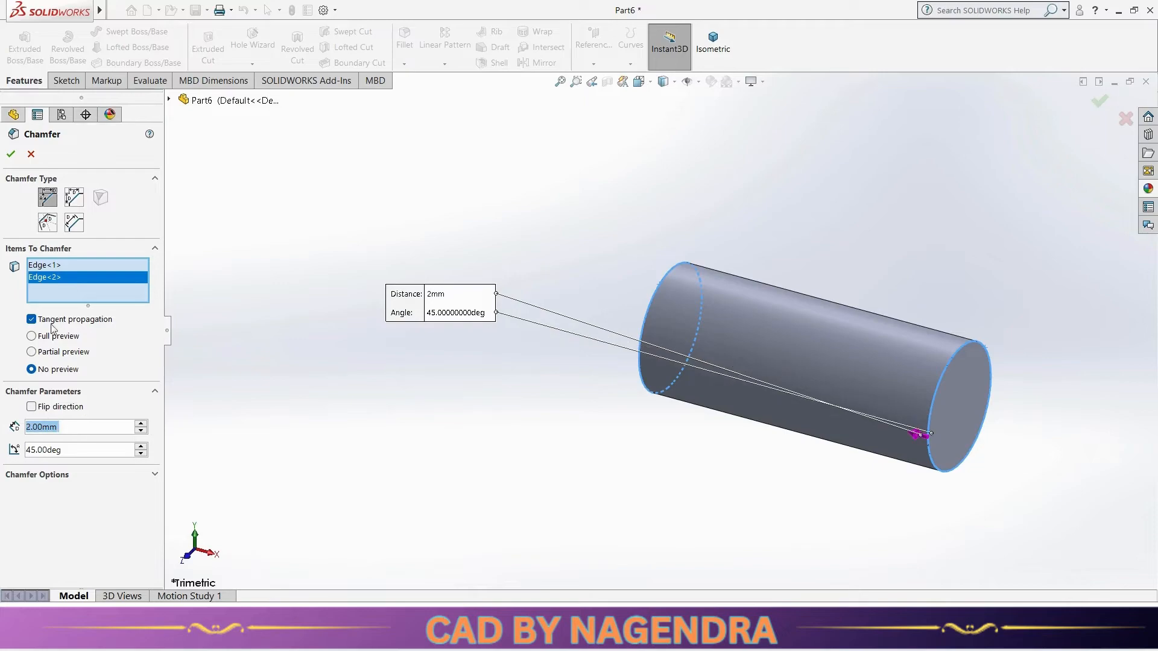
click(12, 154)
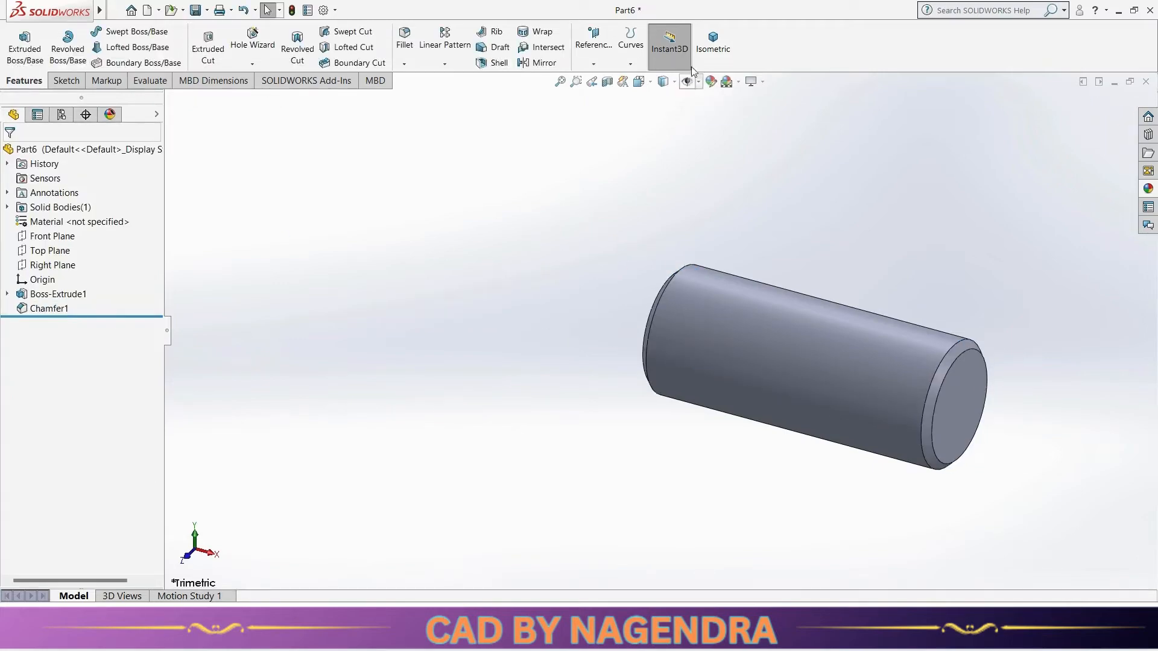
Step: Open the appearance choices for the whole piston pin part
click(713, 40)
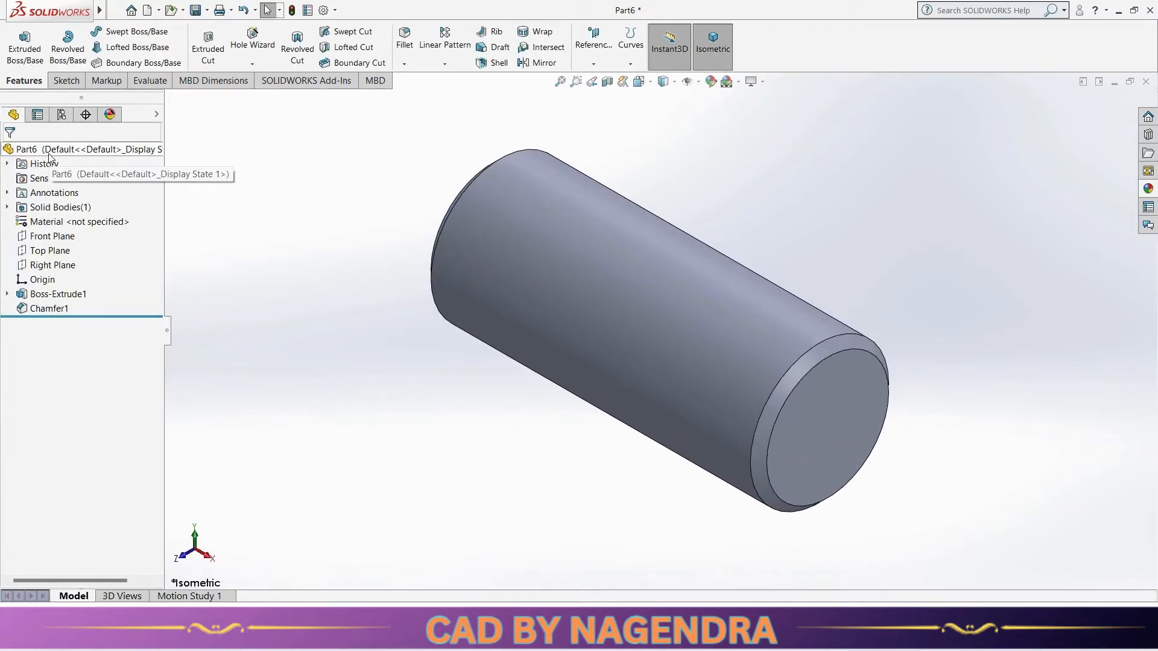
right_click(69, 151)
click(78, 136)
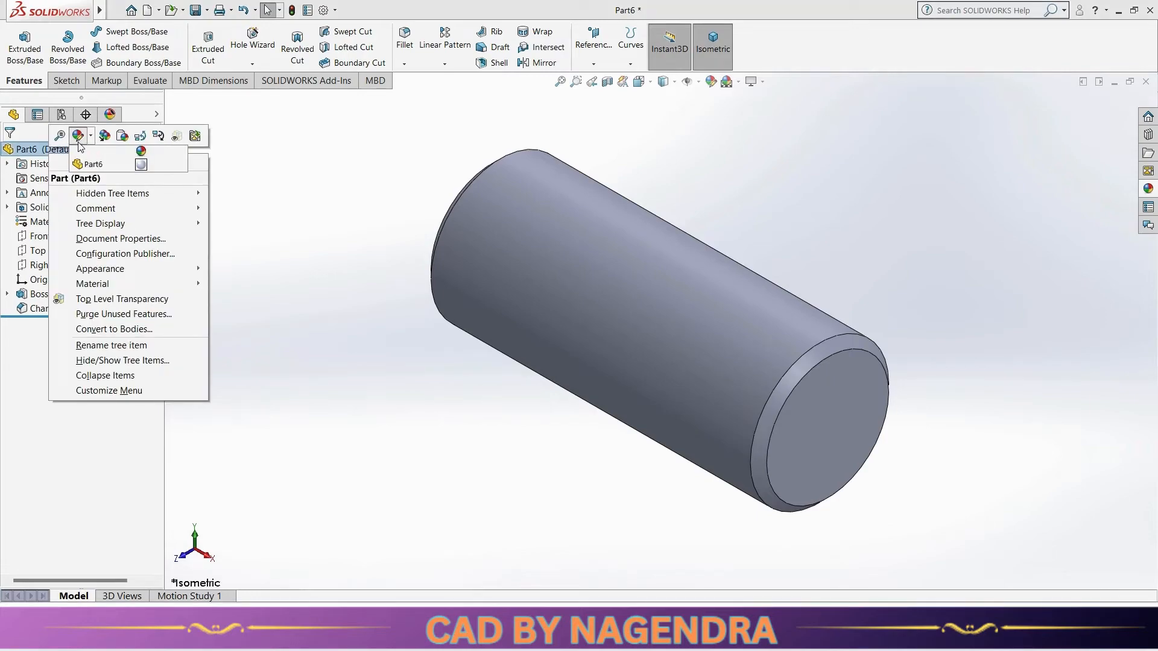
Step: Apply a medium blue colour from the standard swatches to the whole piston pin part
click(102, 164)
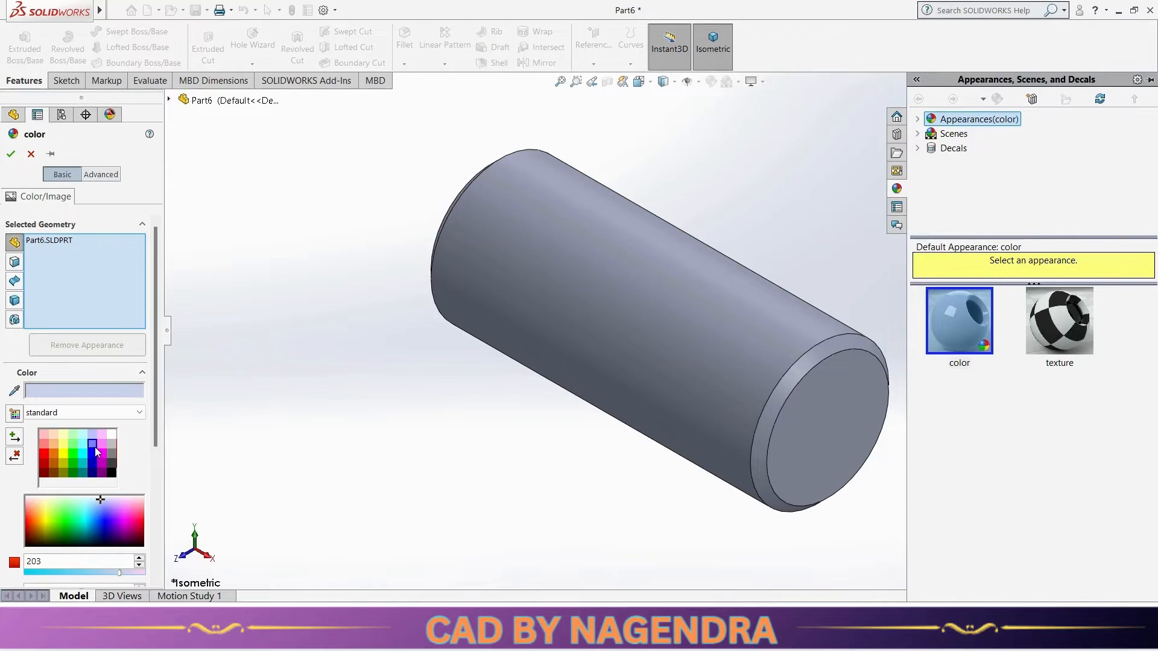
click(96, 448)
click(11, 154)
click(379, 309)
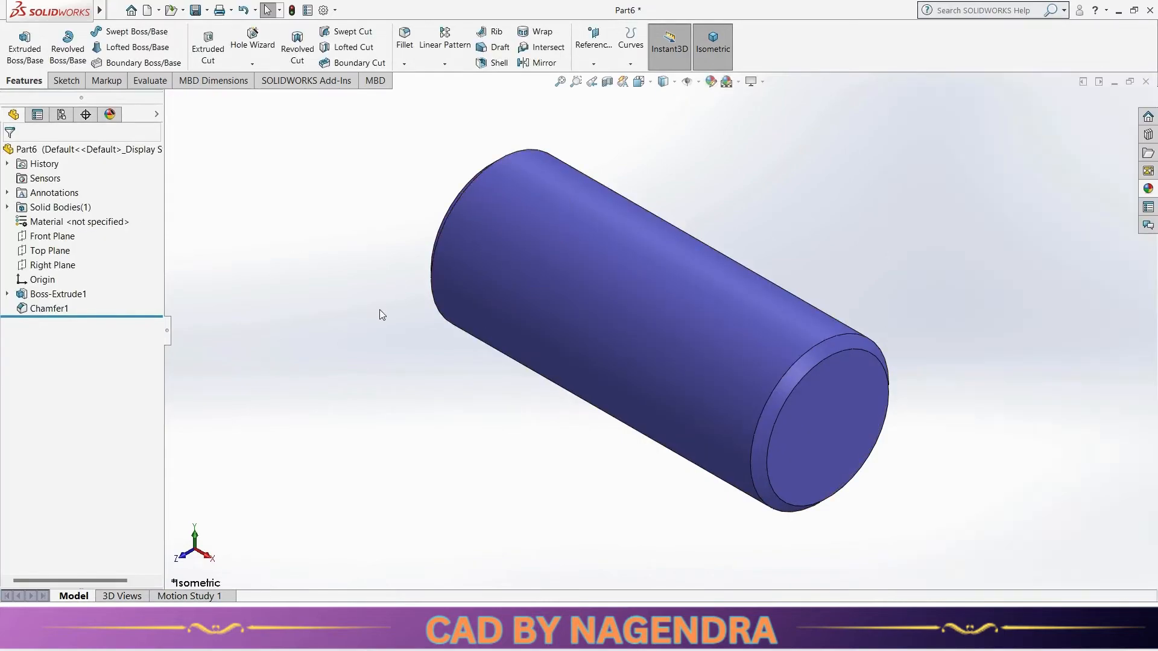
Step: Save the part as Piston Pin in the Engine folder and close it
scroll(379, 310, up, 3)
click(196, 11)
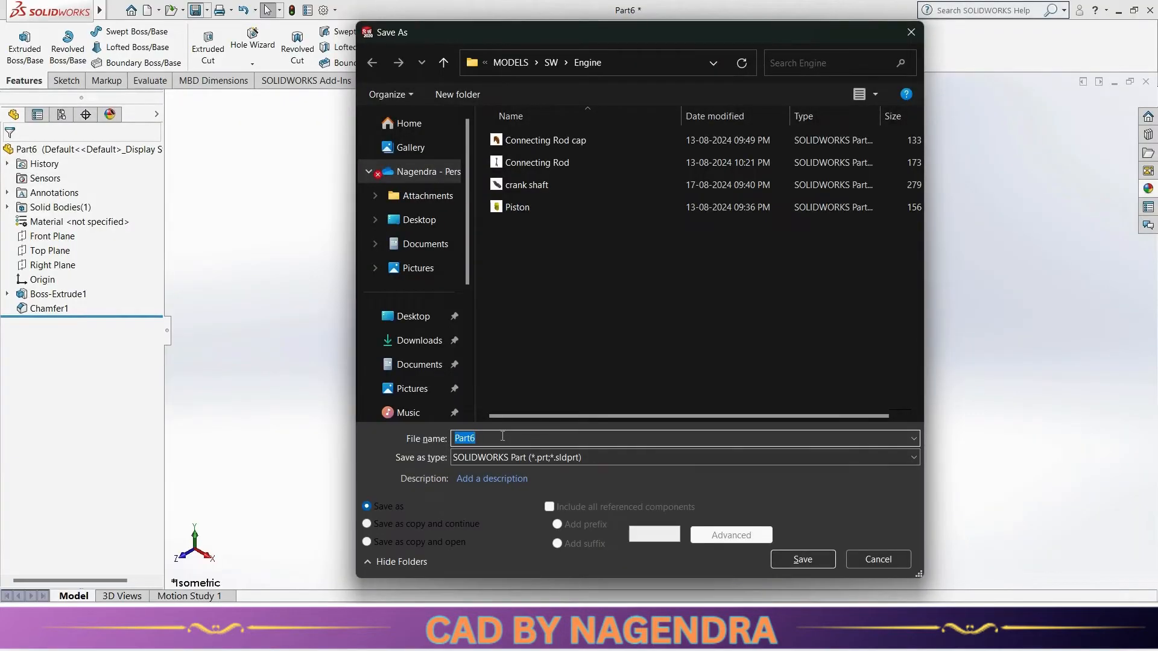
text(Piston )
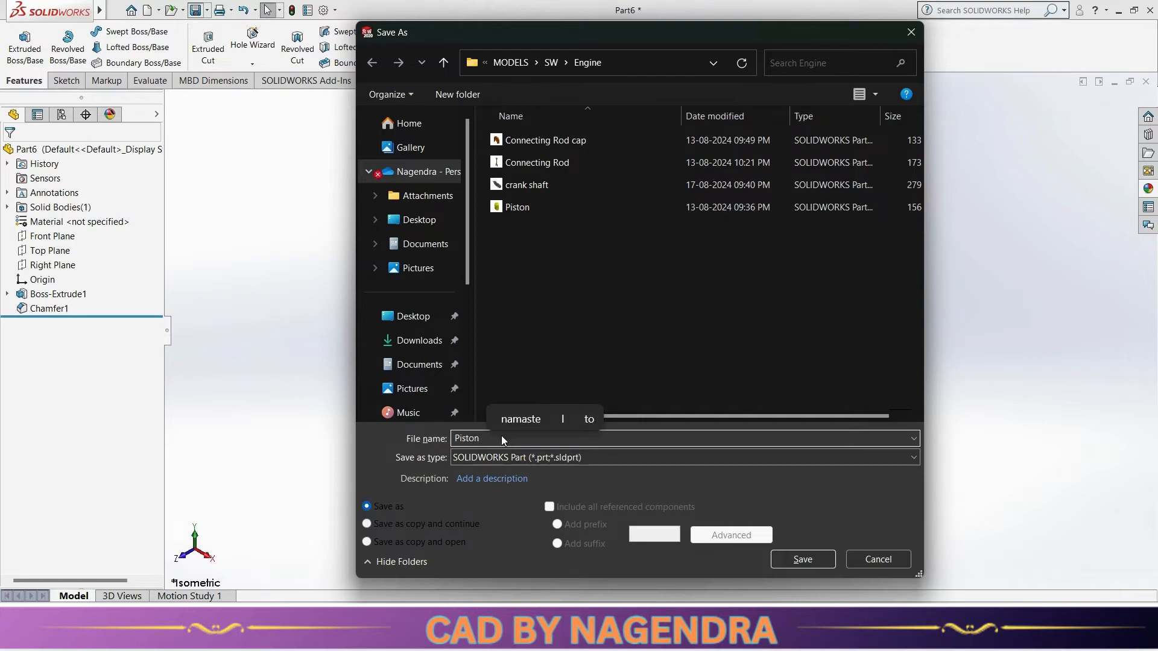
text(Pin)
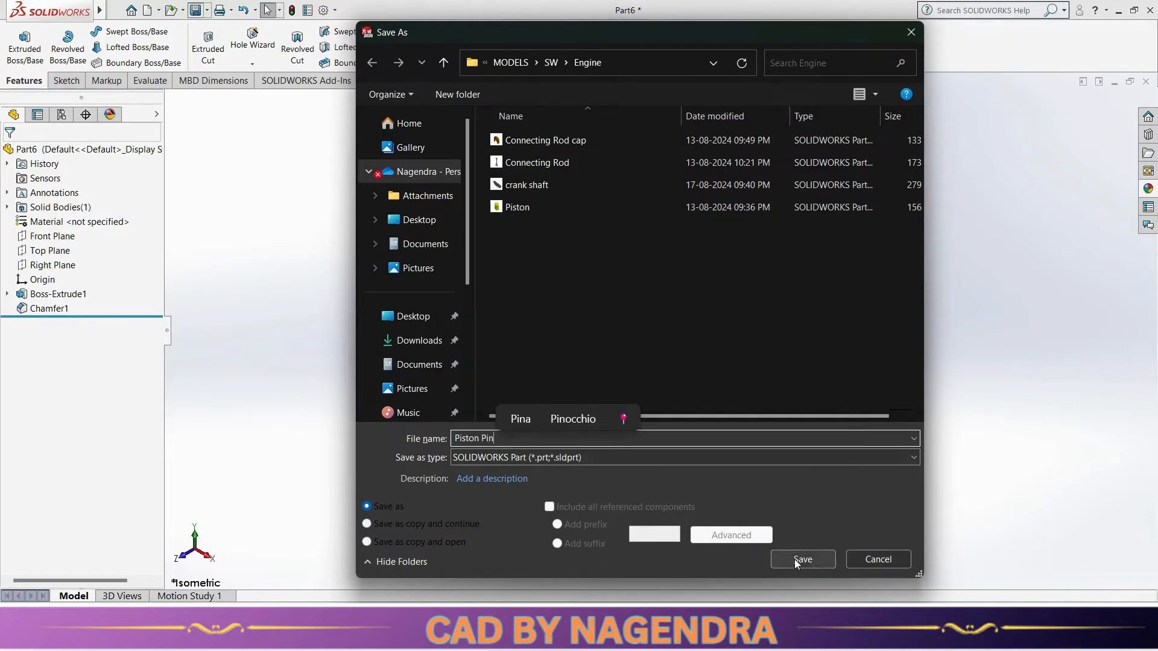
click(803, 559)
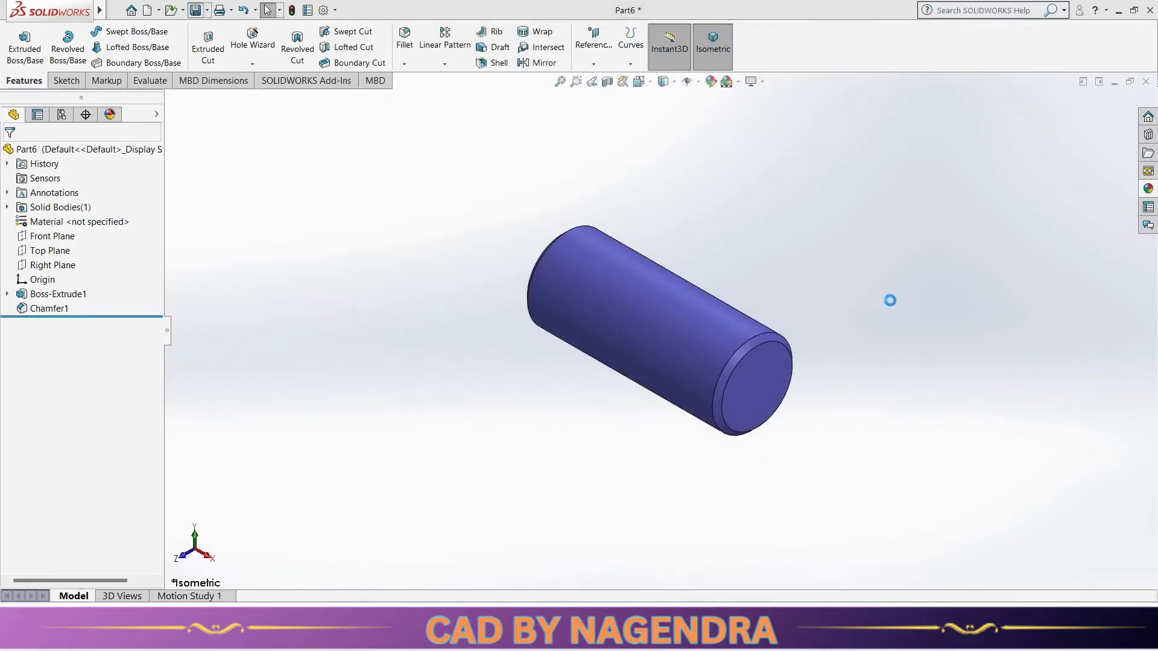
click(1146, 82)
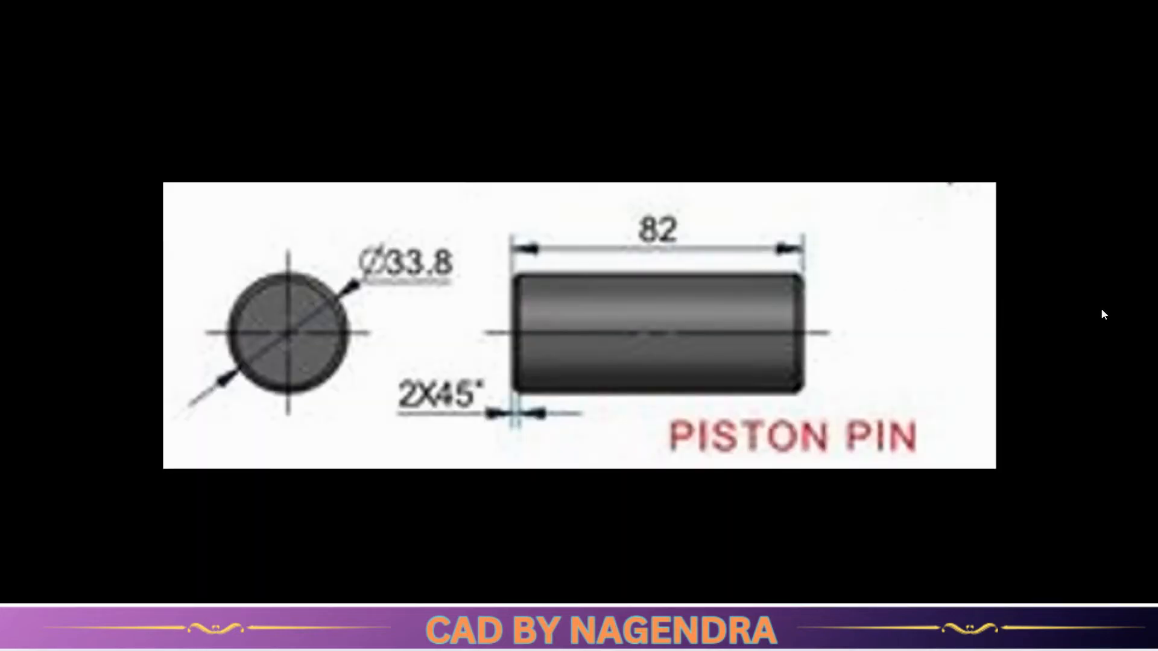
click(1145, 326)
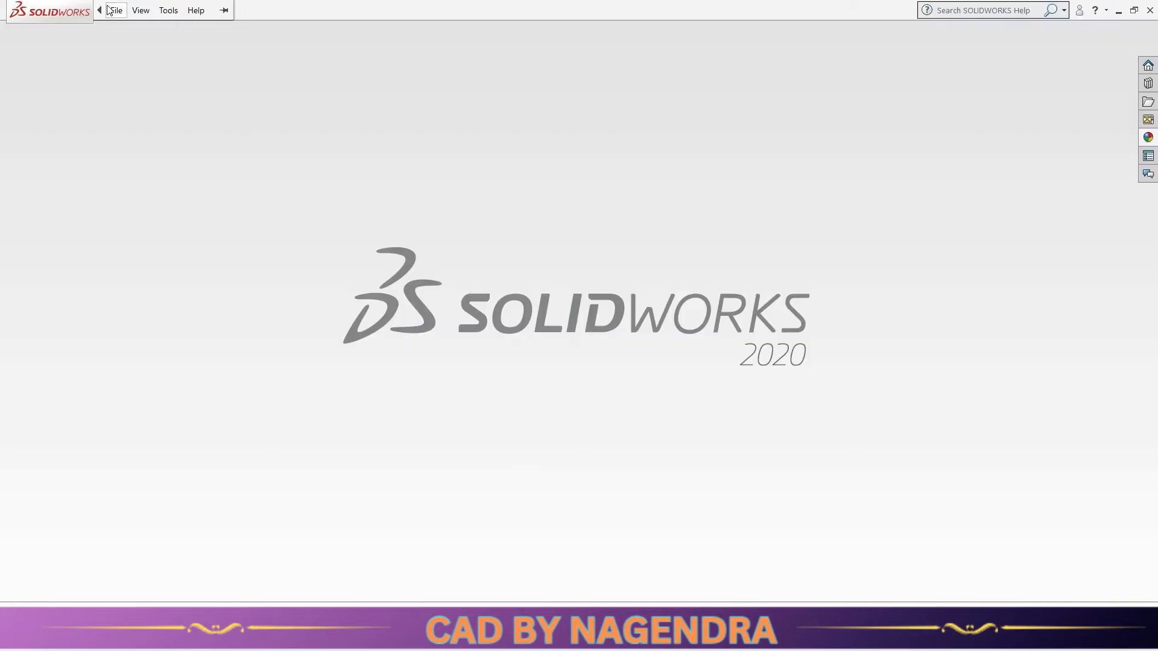
Step: Create a new part document and start a sketch on the Front Plane
click(118, 11)
click(139, 30)
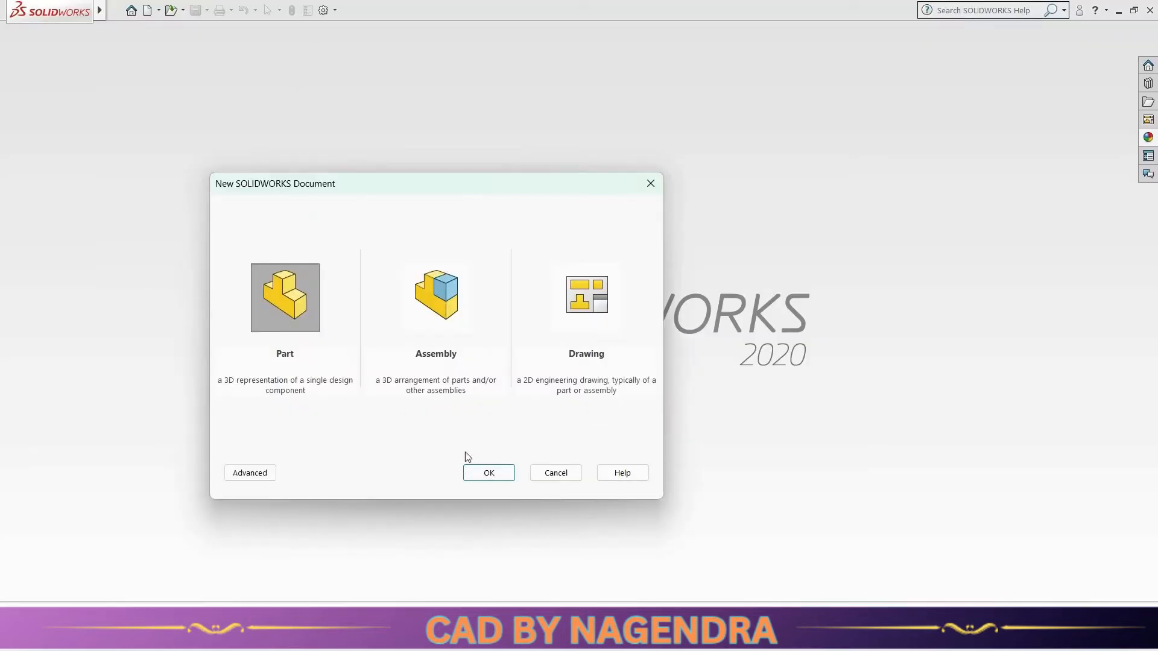
click(481, 472)
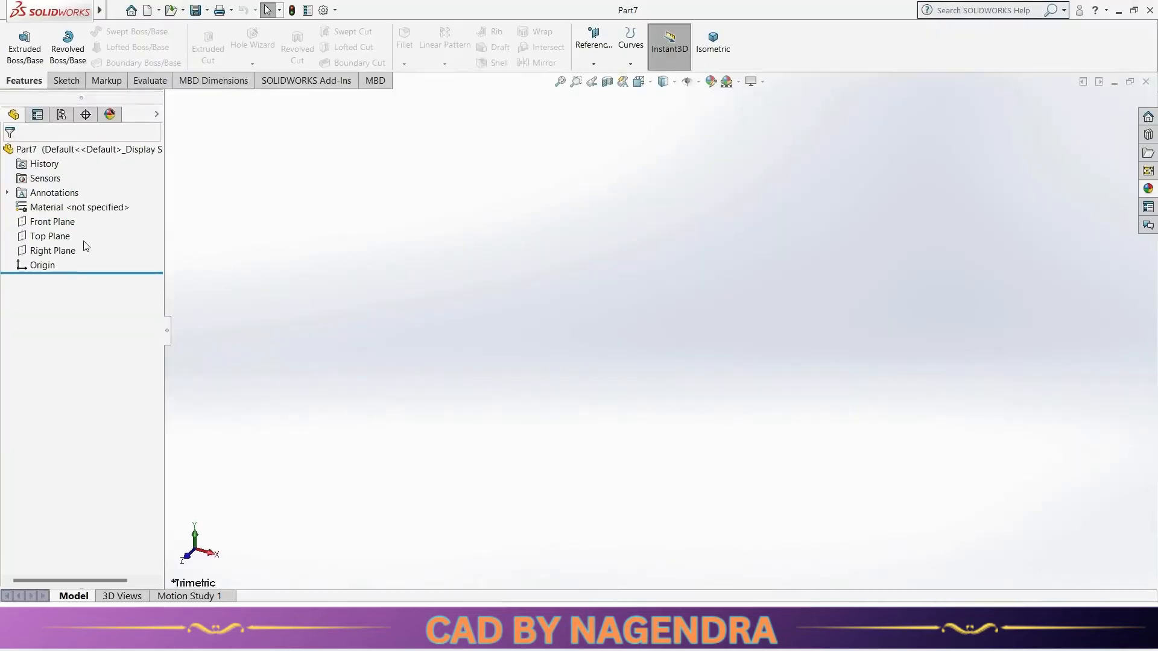
click(53, 221)
click(73, 207)
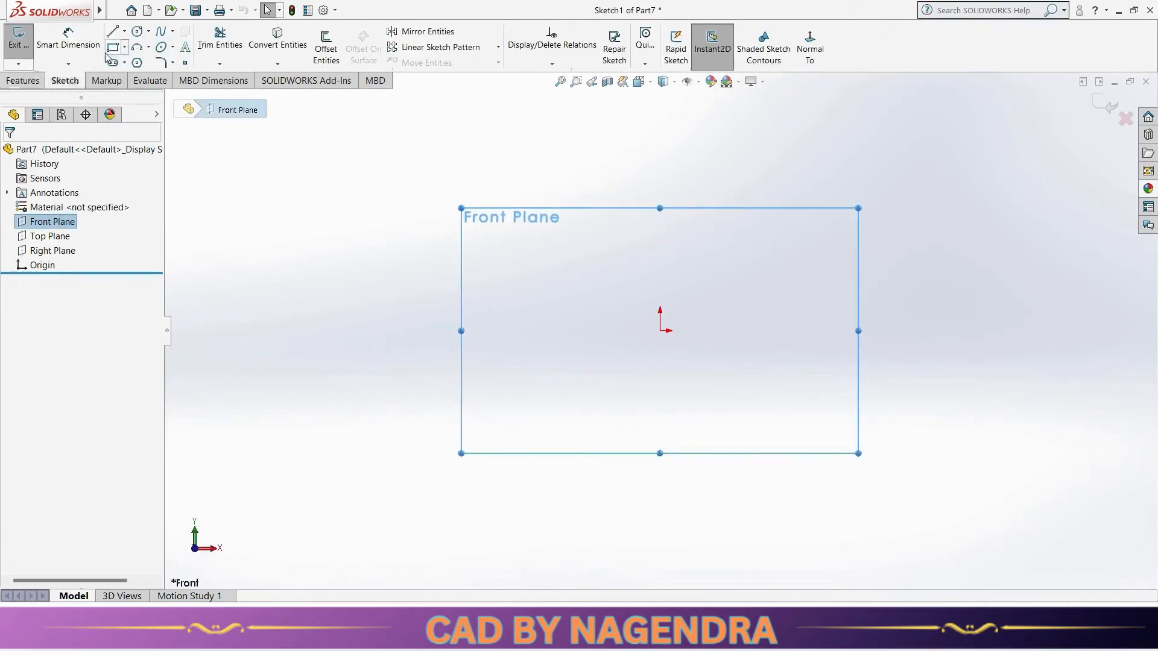
Step: Check the piston ring reference drawing and sketch two concentric circles at the origin, about 78 mm and 51 mm in diameter
click(137, 30)
key(alt+Tab)
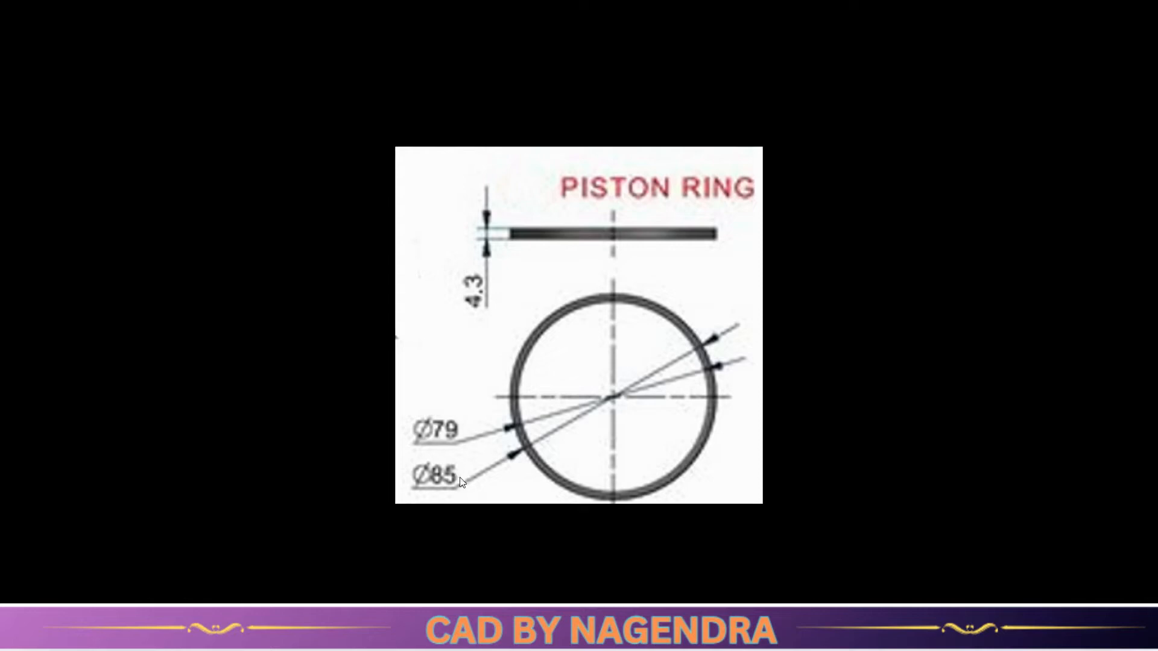
key(alt+Tab)
click(660, 330)
click(720, 391)
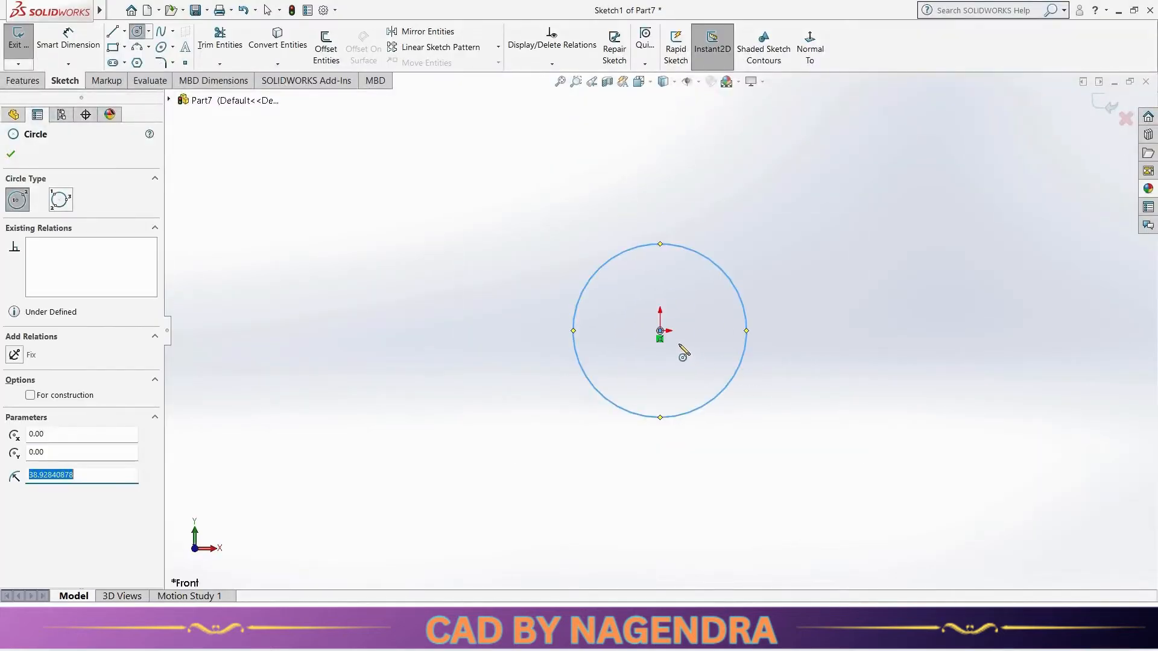
click(660, 331)
click(700, 370)
Step: Dimension the inner circle's diameter at 79 mm
click(97, 47)
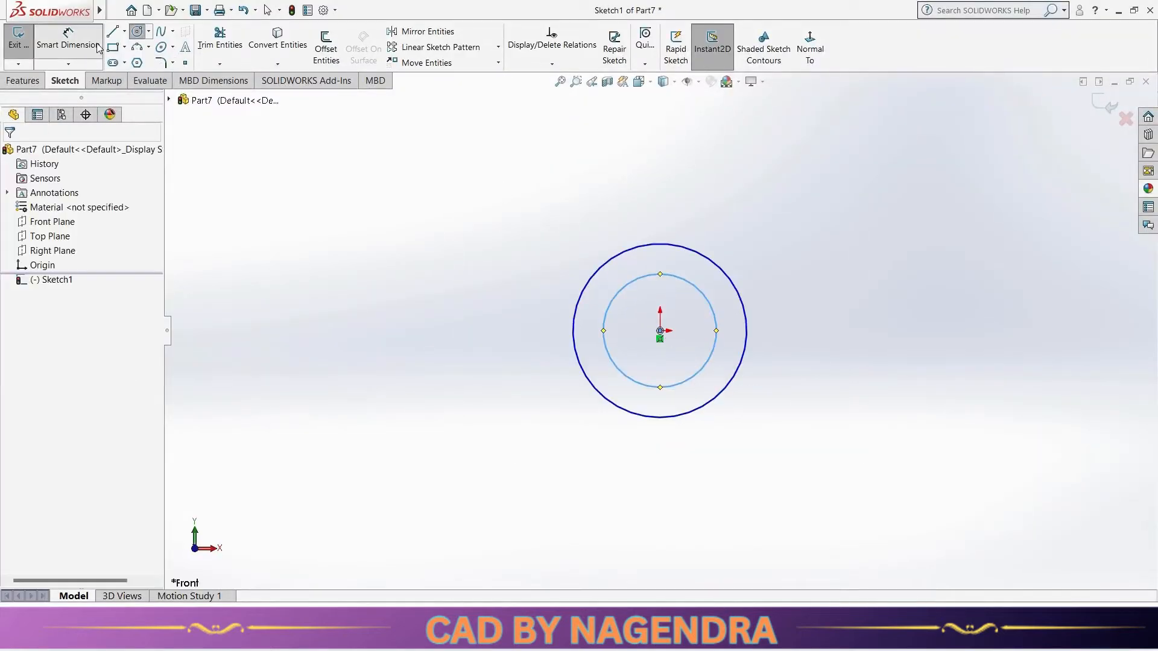
click(96, 47)
click(695, 283)
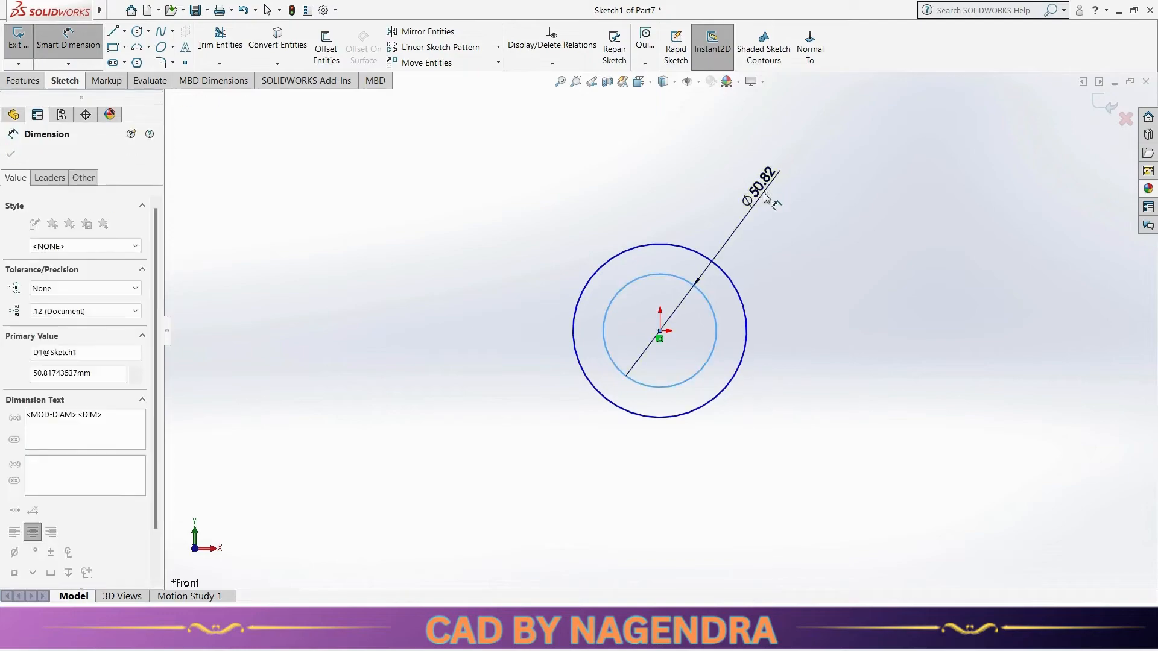
click(765, 196)
text(79)
key(Return)
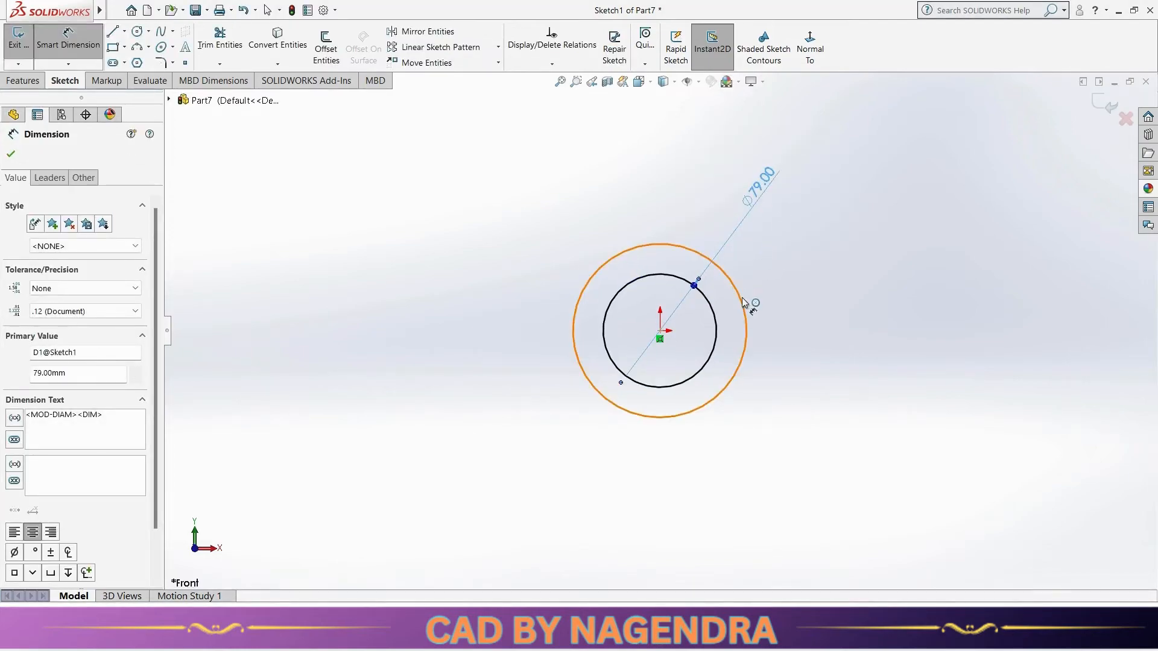
Step: Dimension the outer circle's diameter at 85 mm and finish dimensioning
click(742, 298)
click(769, 175)
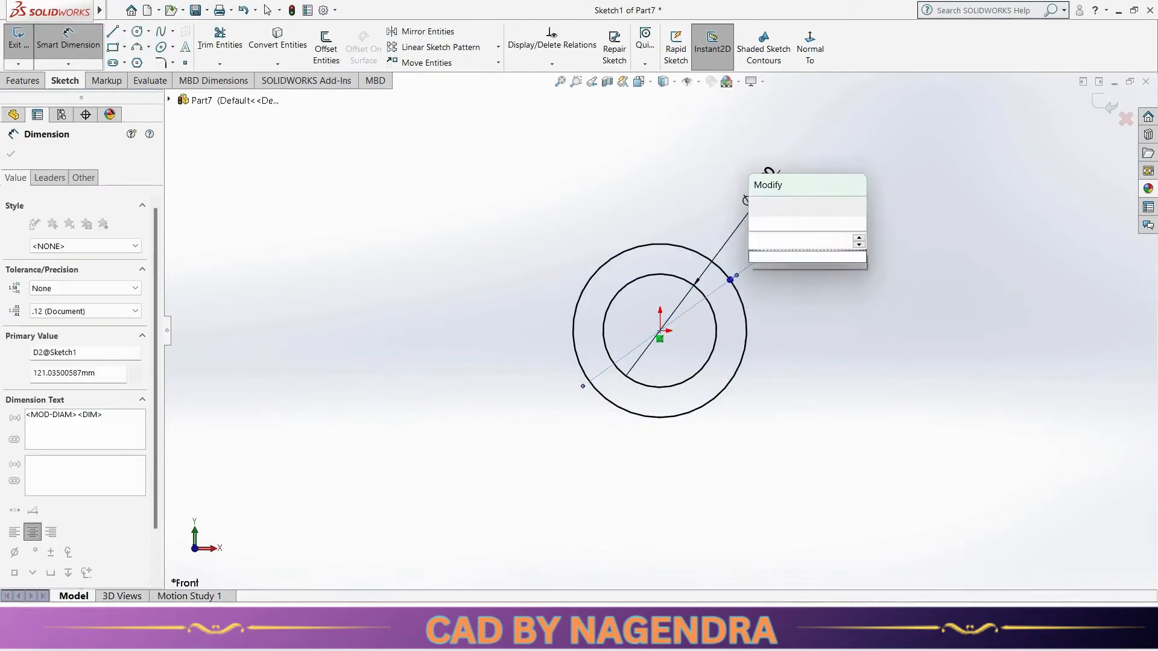
text(85)
key(Return)
key(Escape)
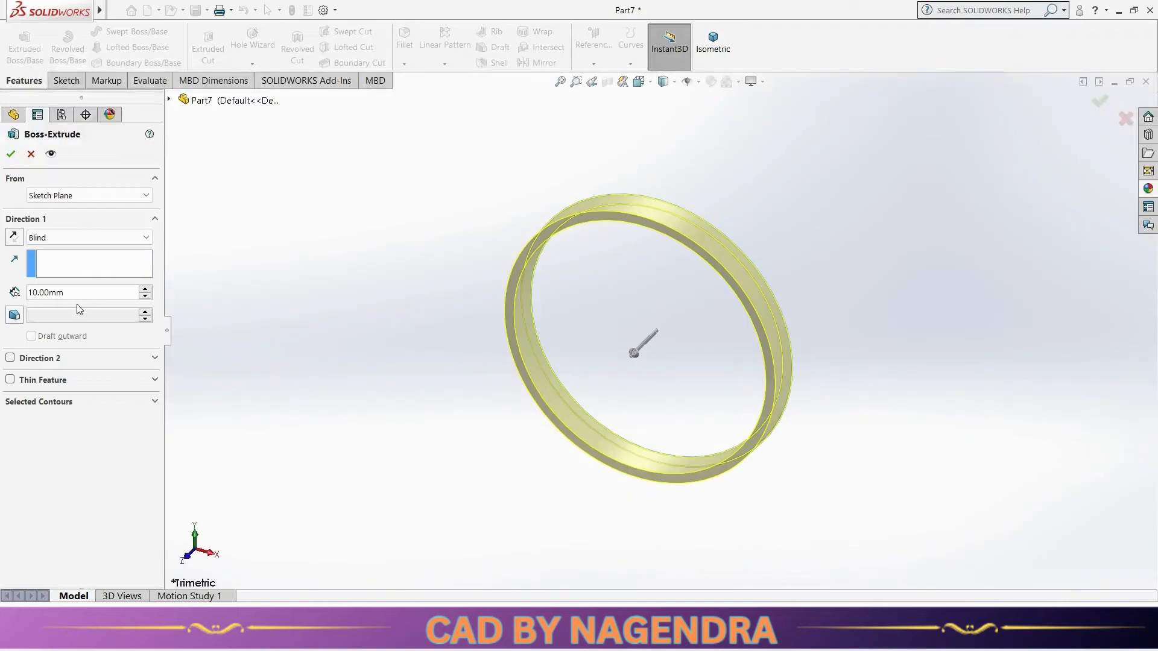
Step: Extrude the ring profile as a blind boss to a depth of 4.3 mm
double_click(80, 295)
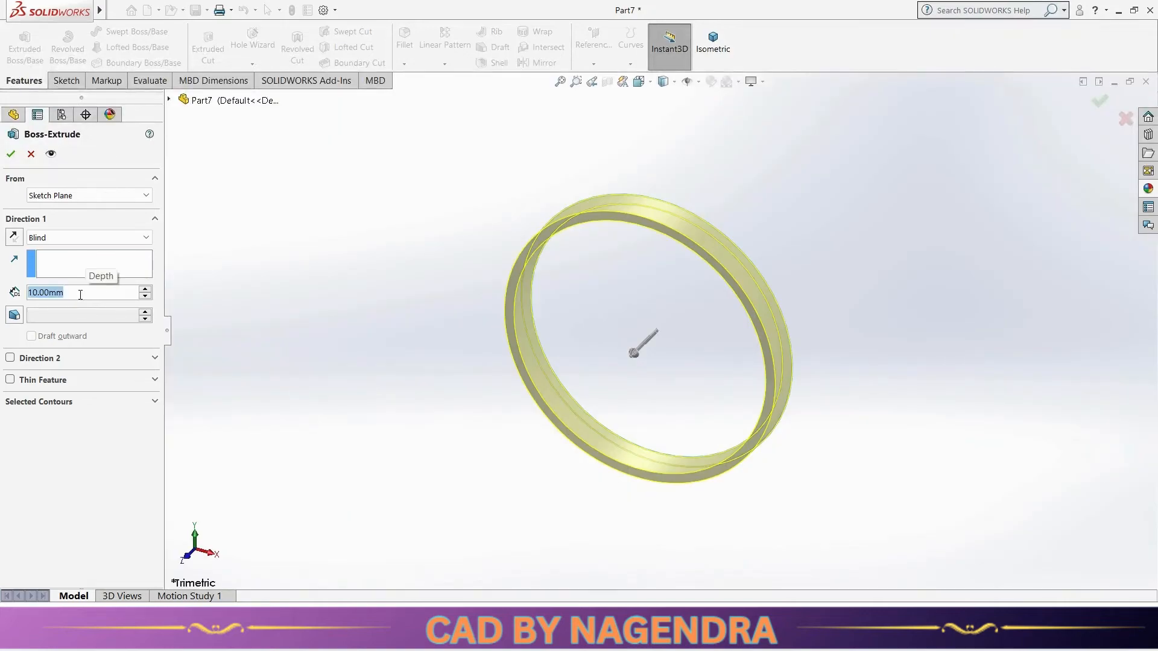
text(4.)
key(Return)
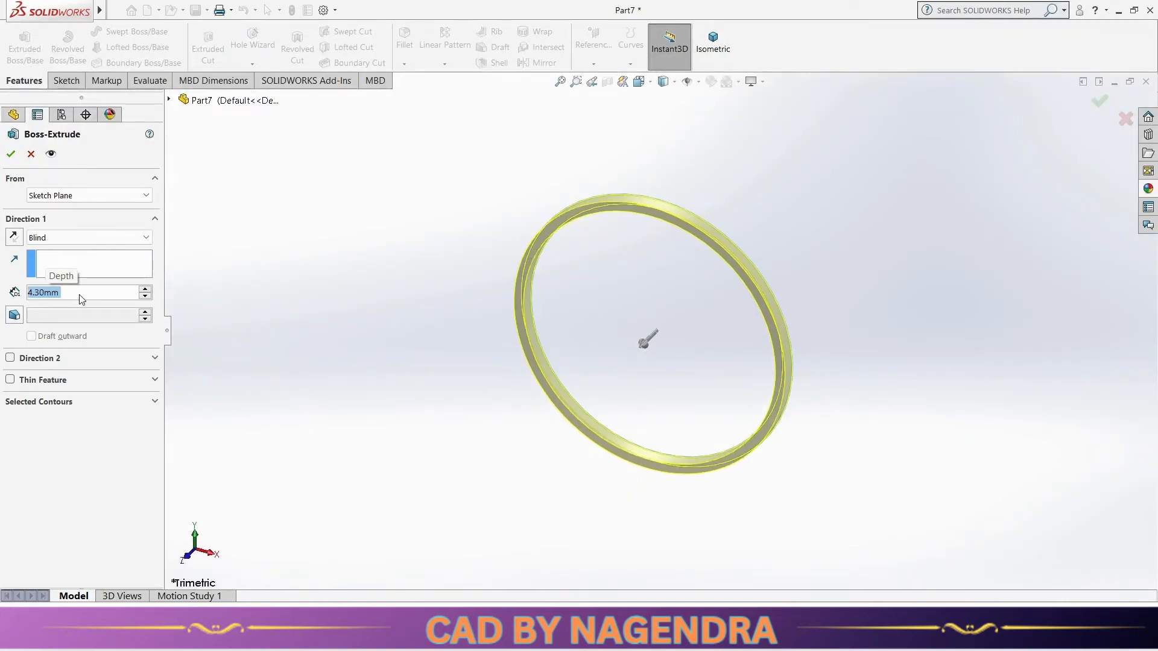
key(Return)
Step: Apply a purple colour to the whole ring part
middle_drag(408, 284, 427, 308)
right_click(113, 150)
click(123, 133)
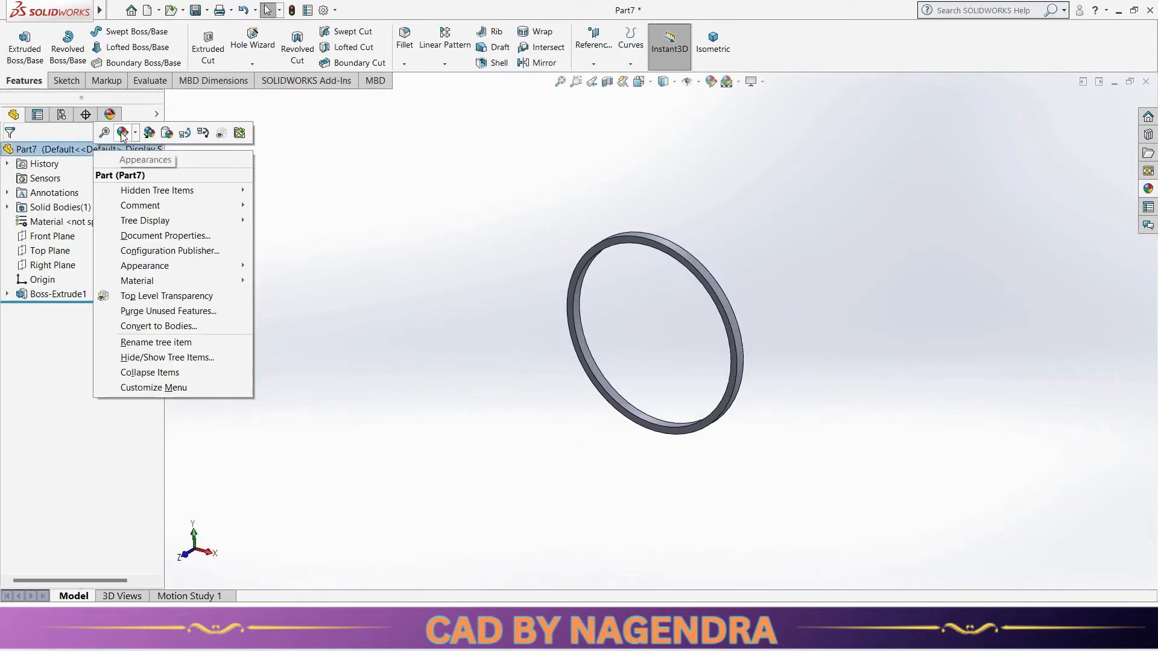
click(138, 163)
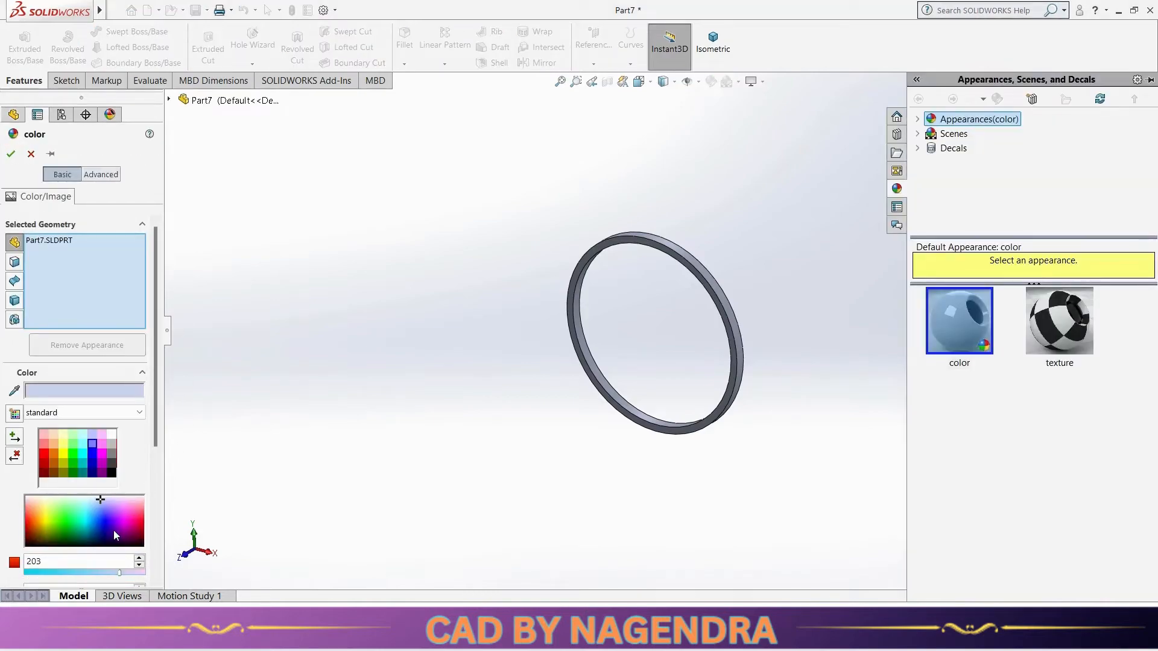
click(116, 517)
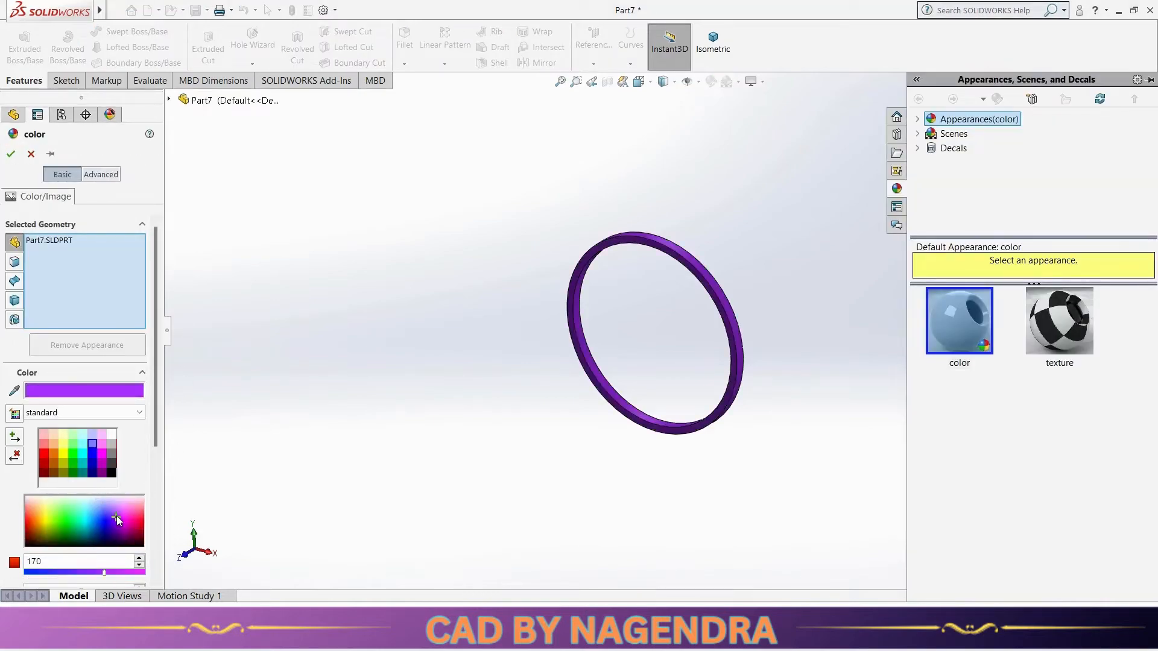
click(12, 154)
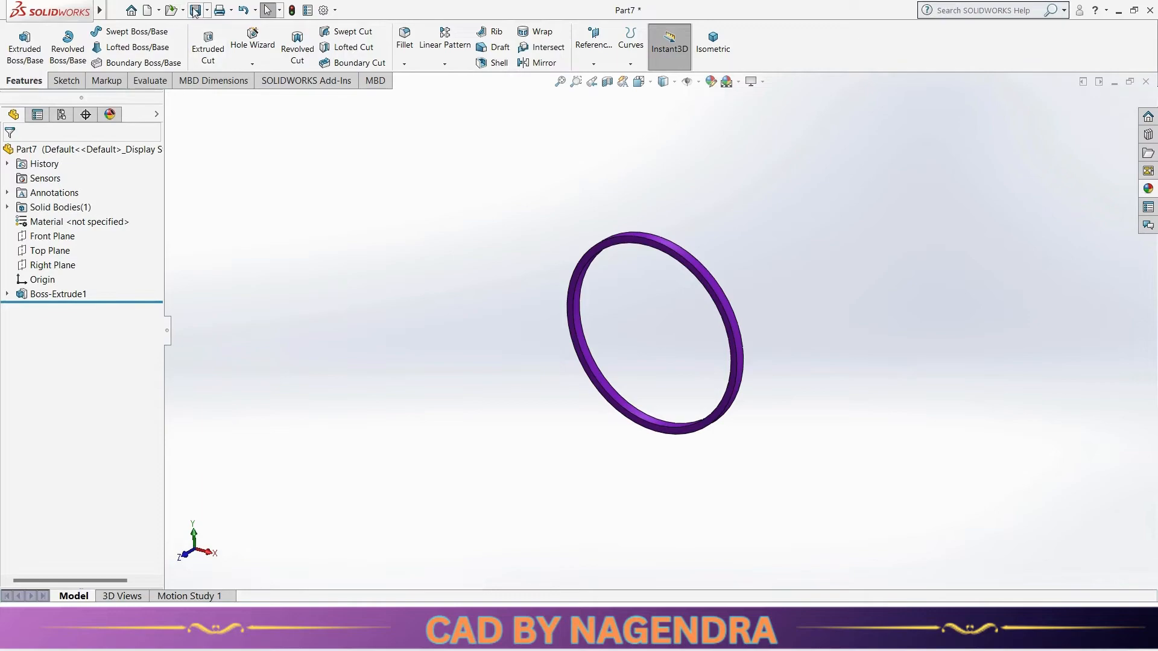
Step: Save the part as Piston ring in the Engine folder
click(195, 10)
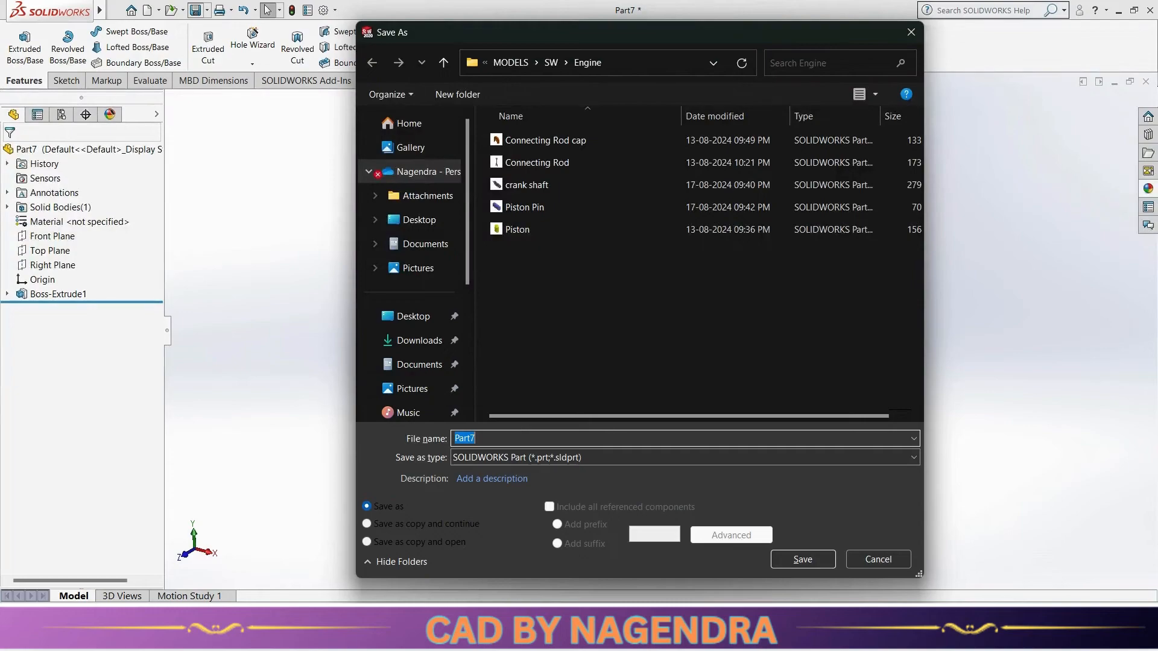
text(Piston)
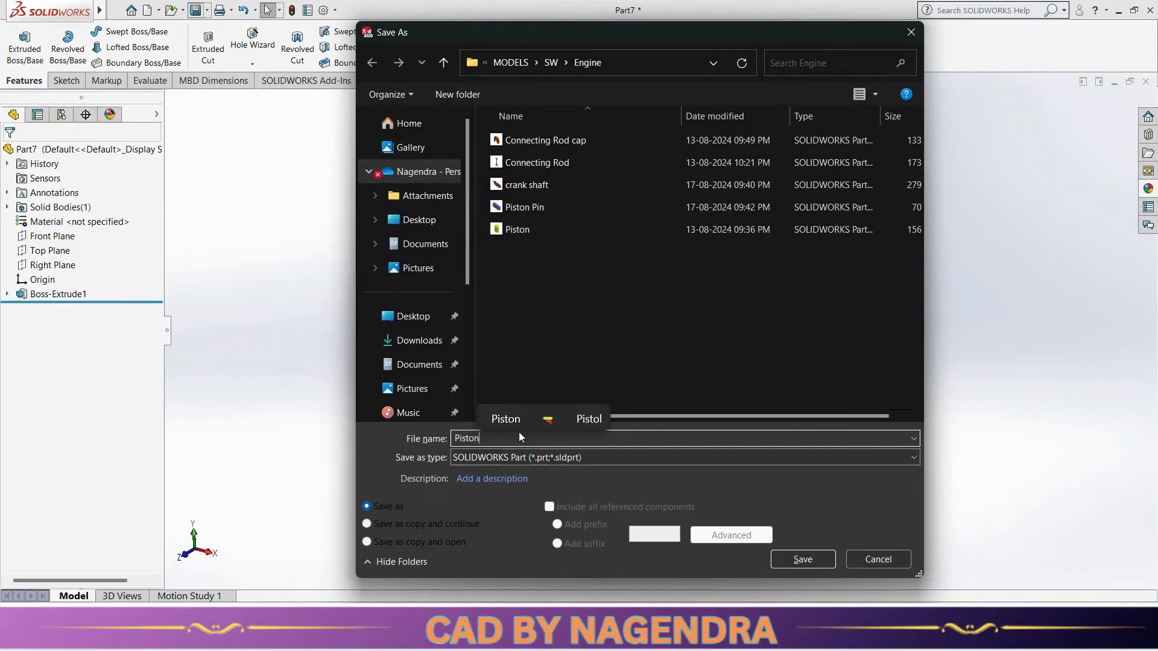
text( ring)
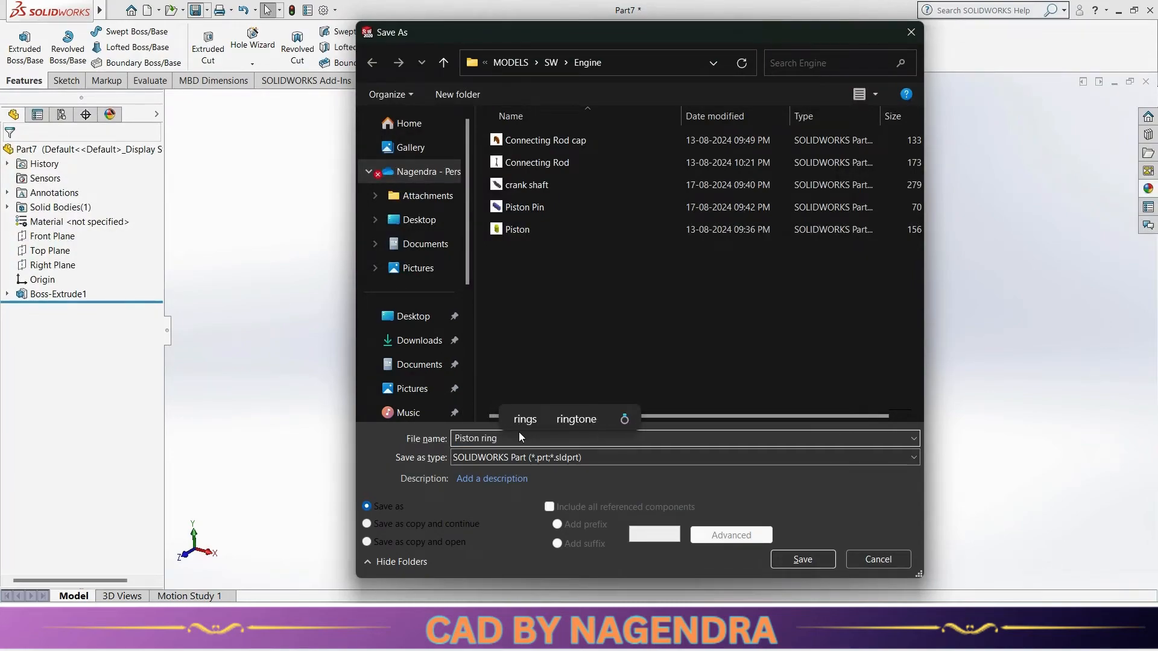
click(801, 560)
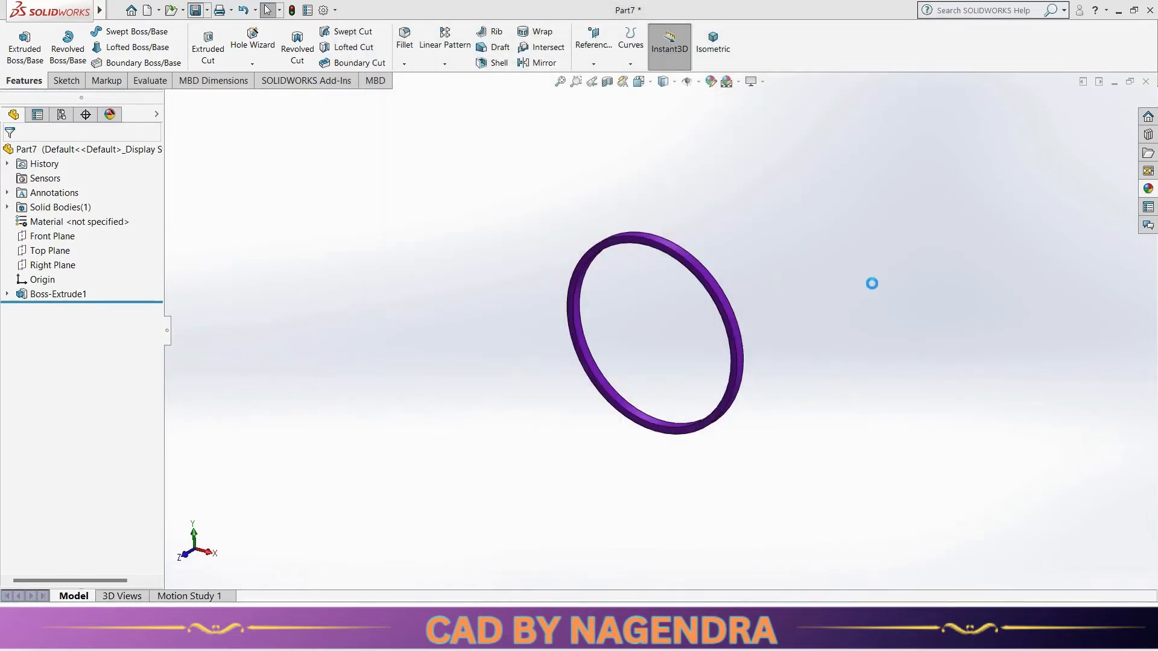
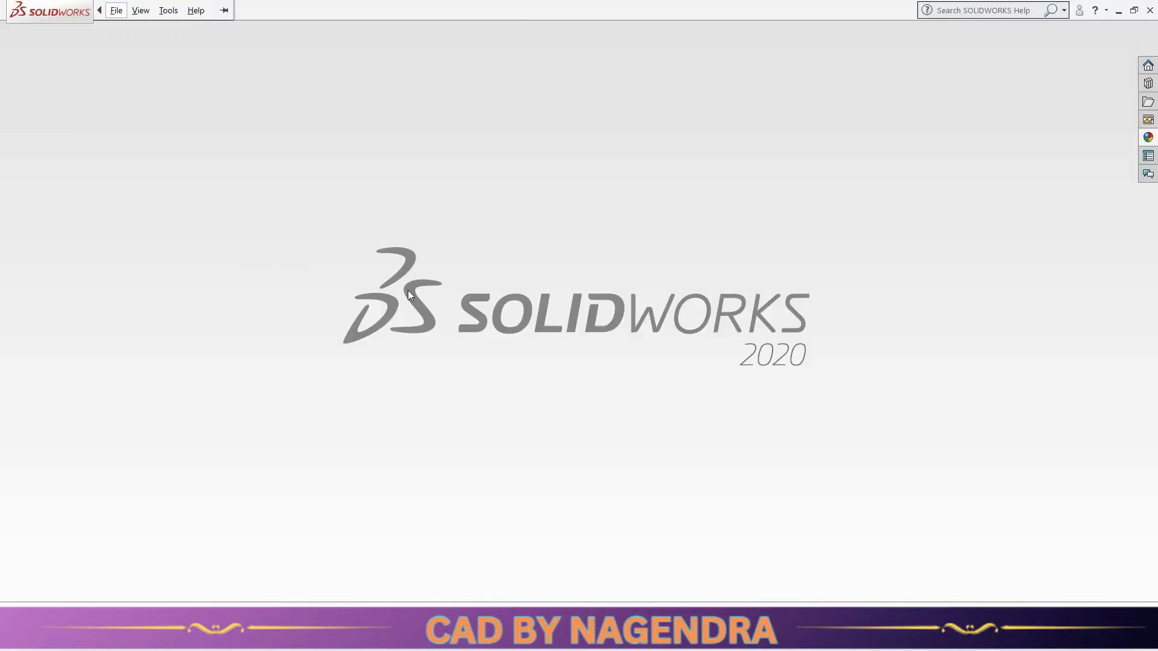
Step: Create a new assembly document
click(114, 10)
click(119, 30)
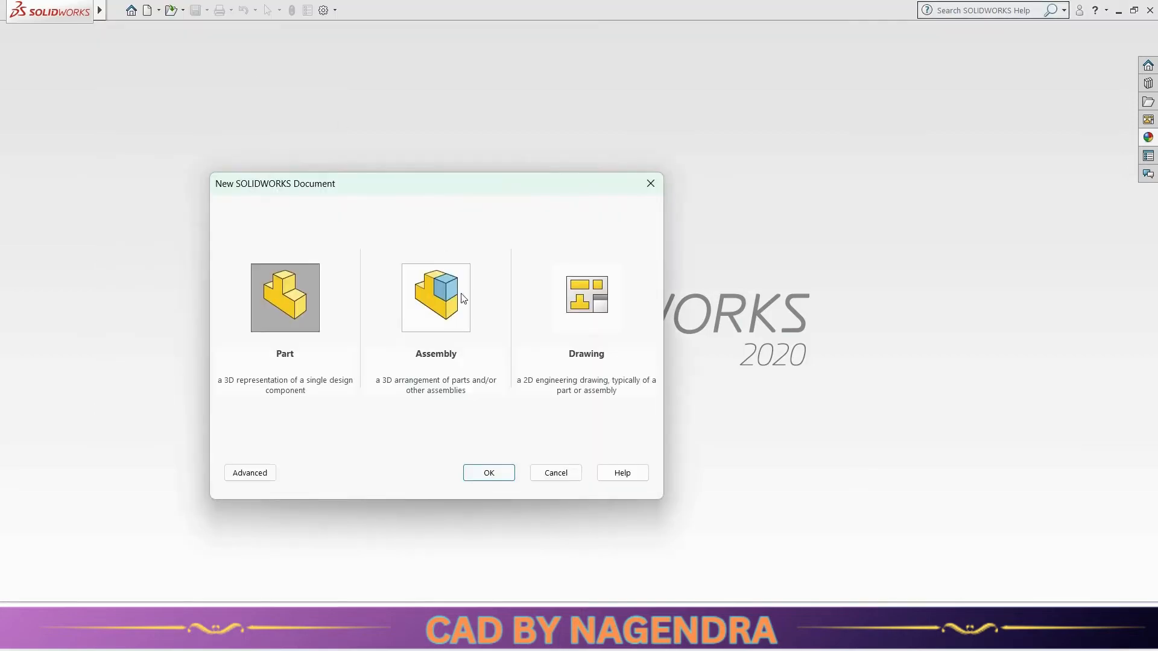
click(450, 300)
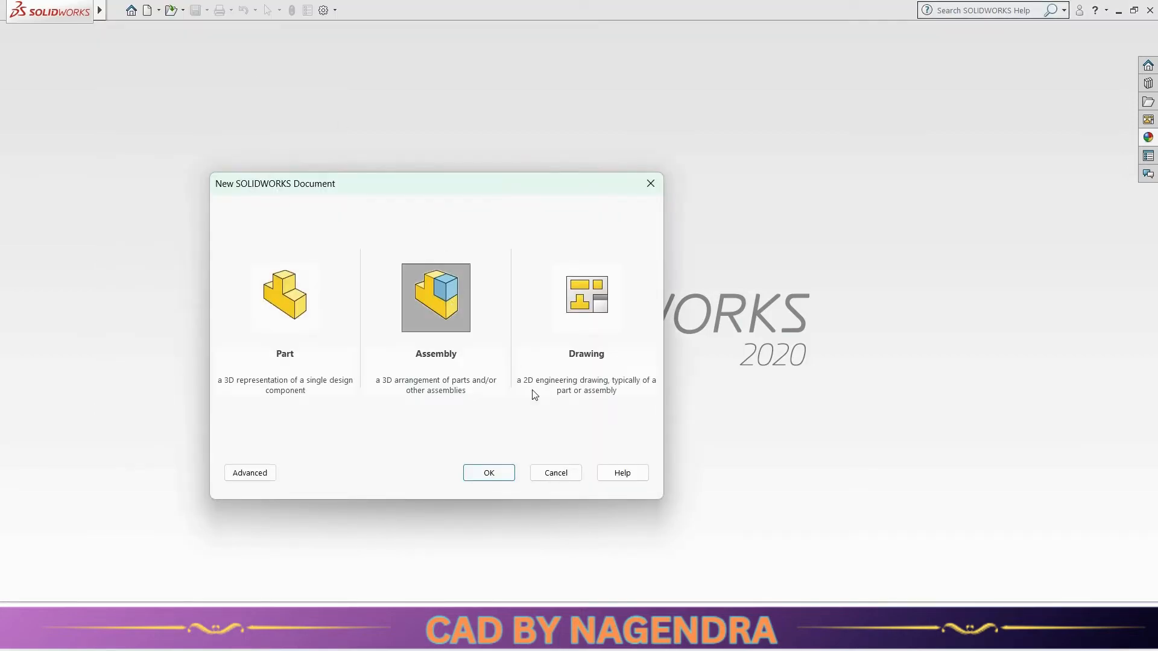
click(486, 475)
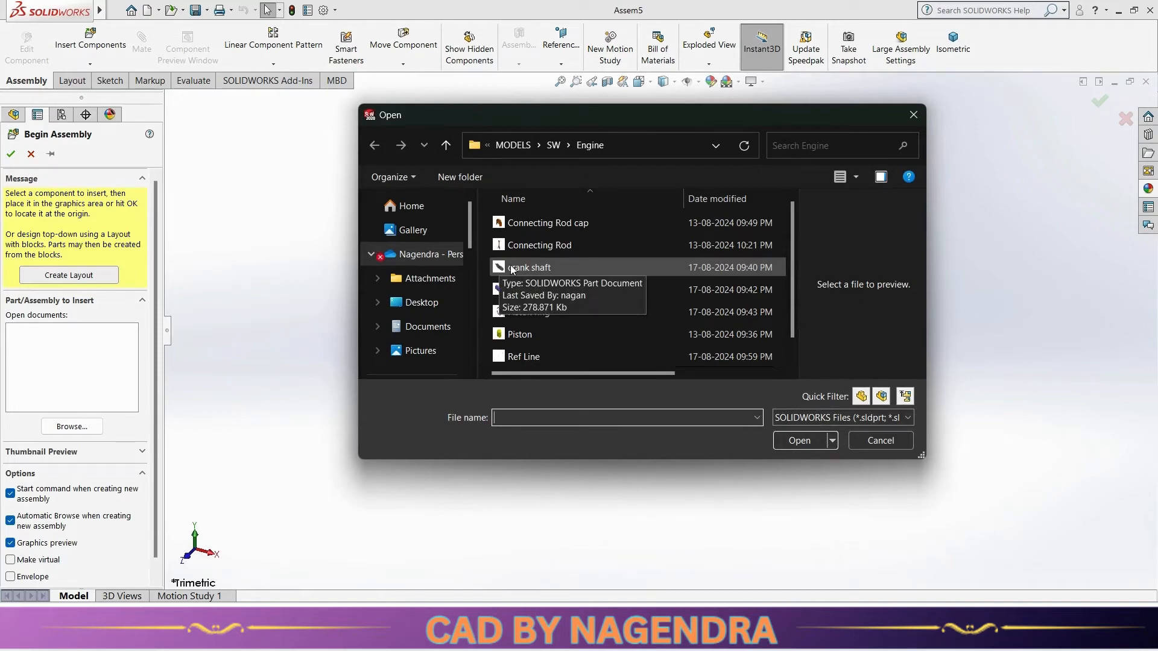
Step: Insert the Connecting Rod part from the Engine folder and place it as the assembly's first component
click(578, 246)
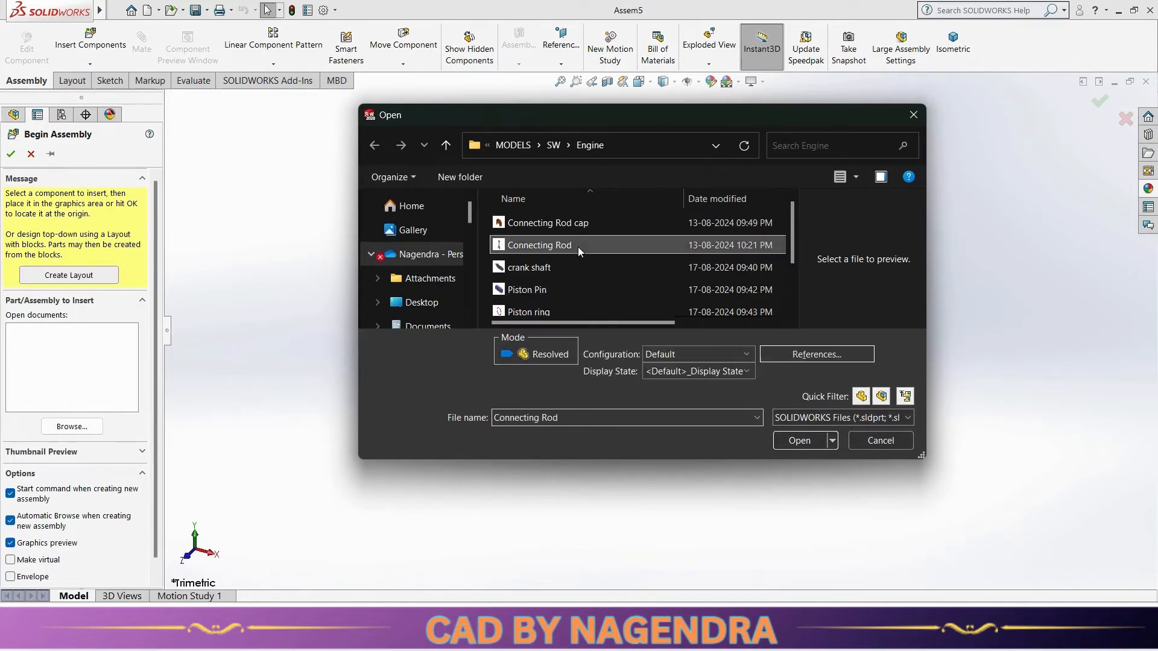
click(805, 443)
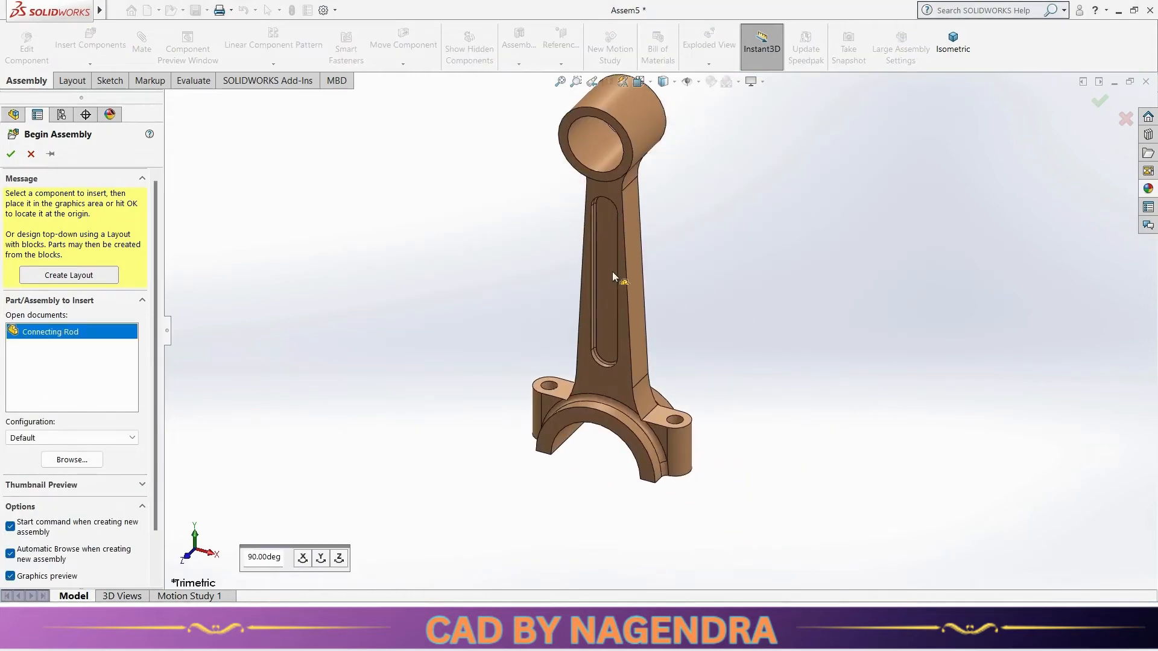
click(613, 273)
scroll(715, 266, up, 3)
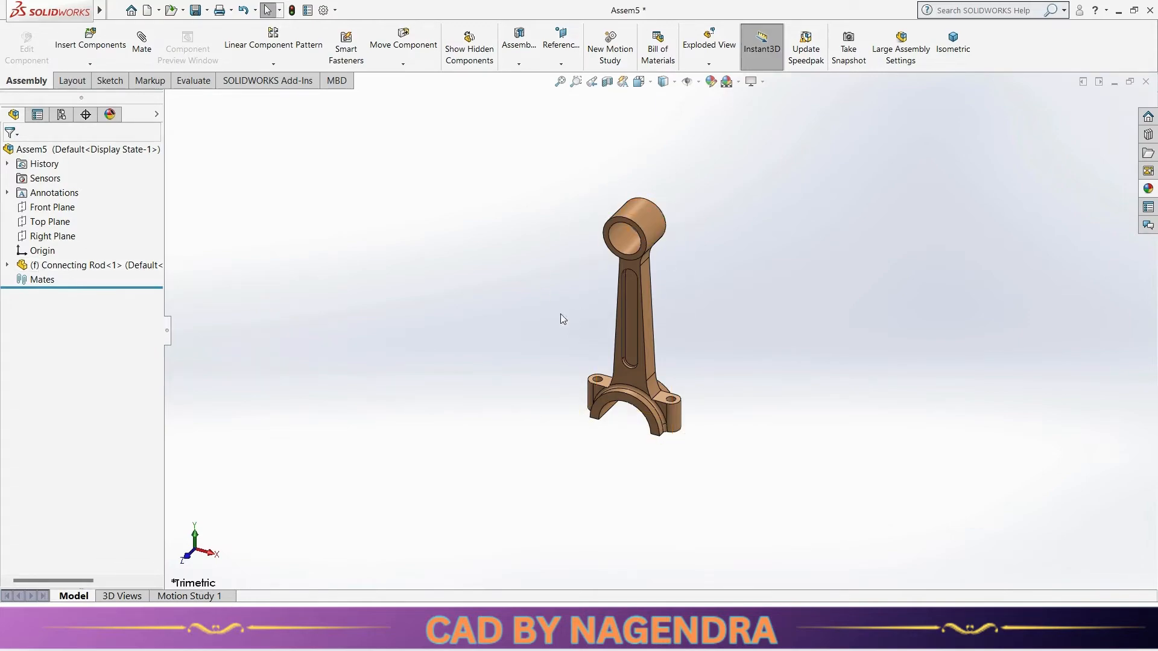
Step: Turn on the display of origins for the assembly and the connecting rod
click(698, 82)
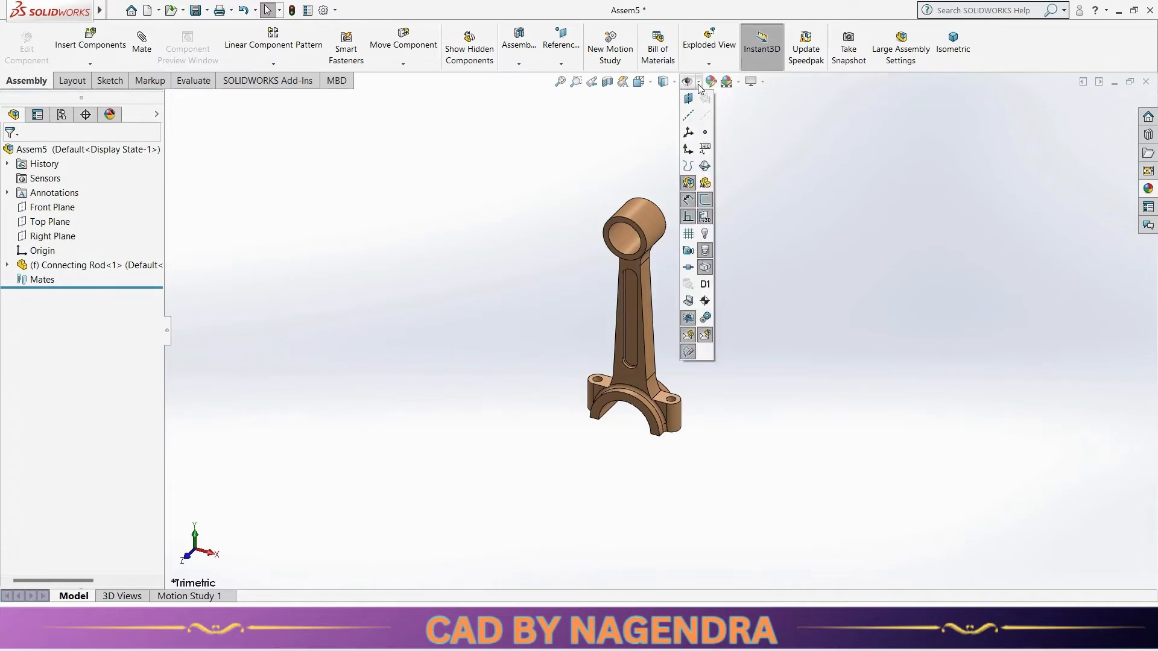
click(687, 150)
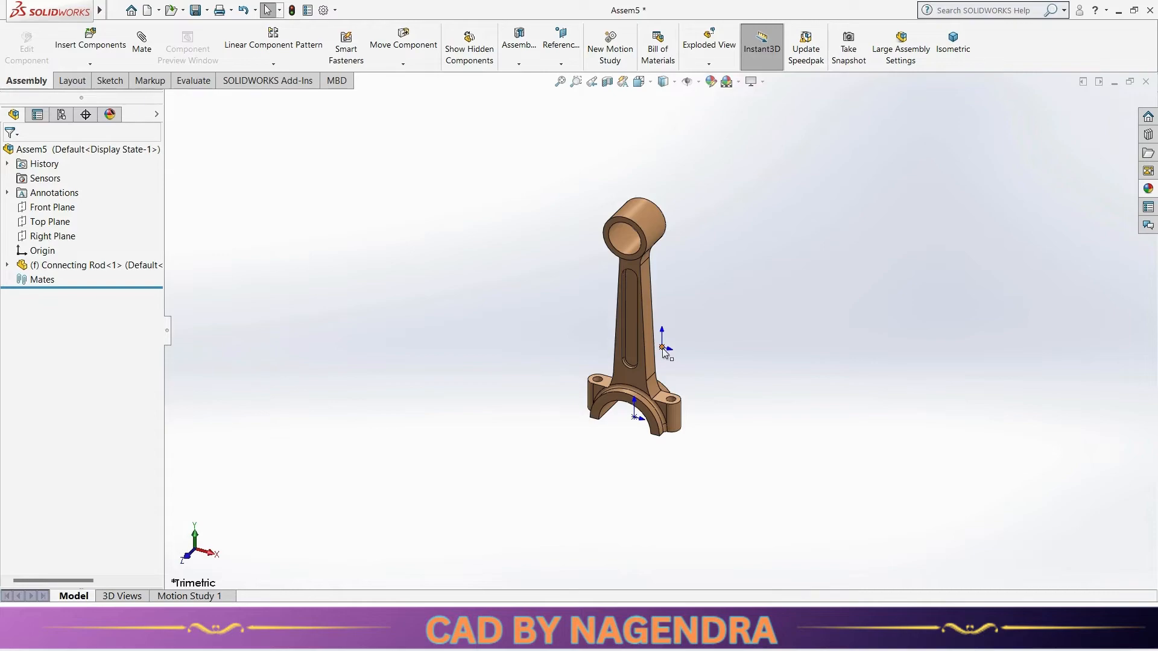
middle_drag(669, 366, 716, 388)
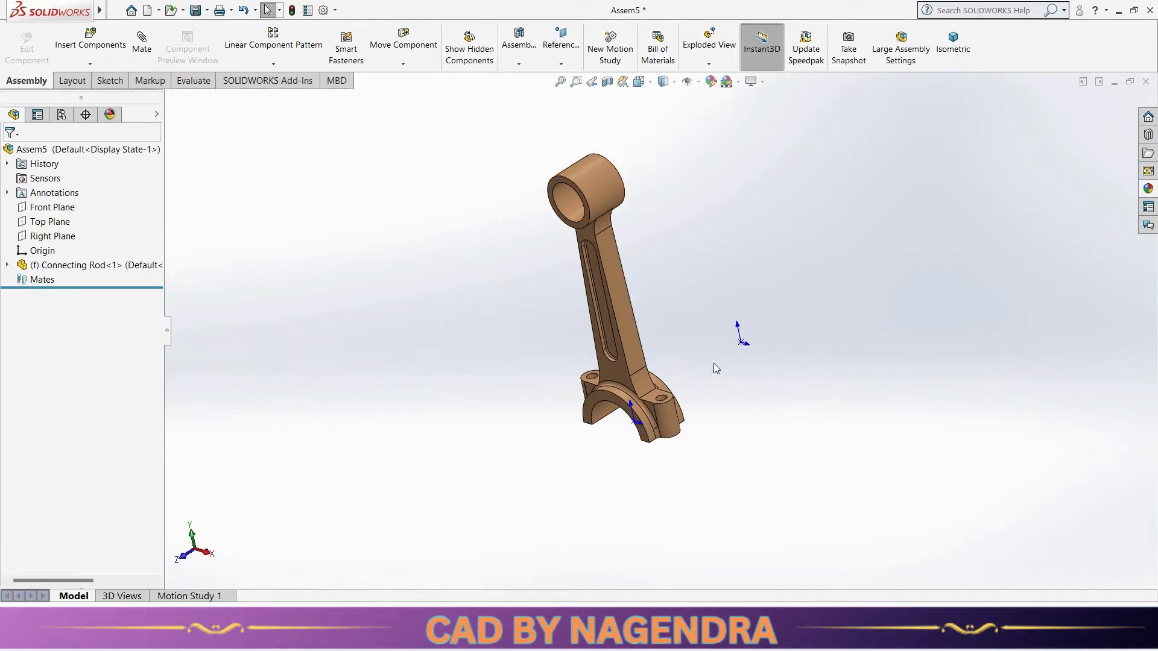
middle_drag(538, 237, 550, 229)
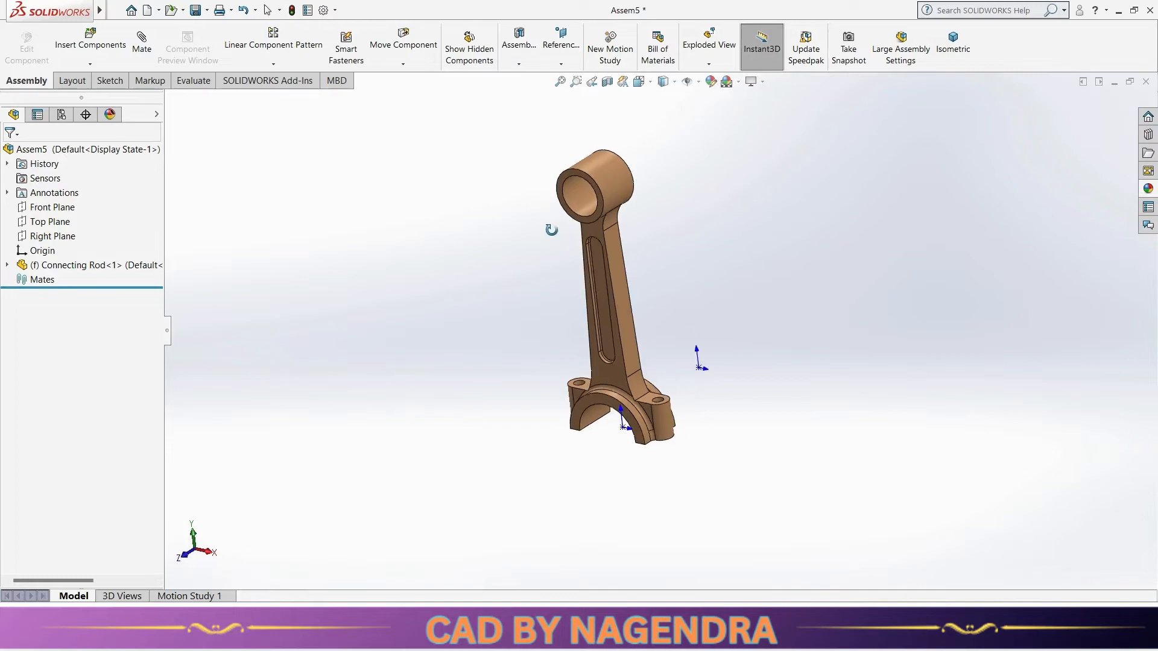
Step: Float the fixed connecting rod and move it away from the assembly origin
right_click(108, 271)
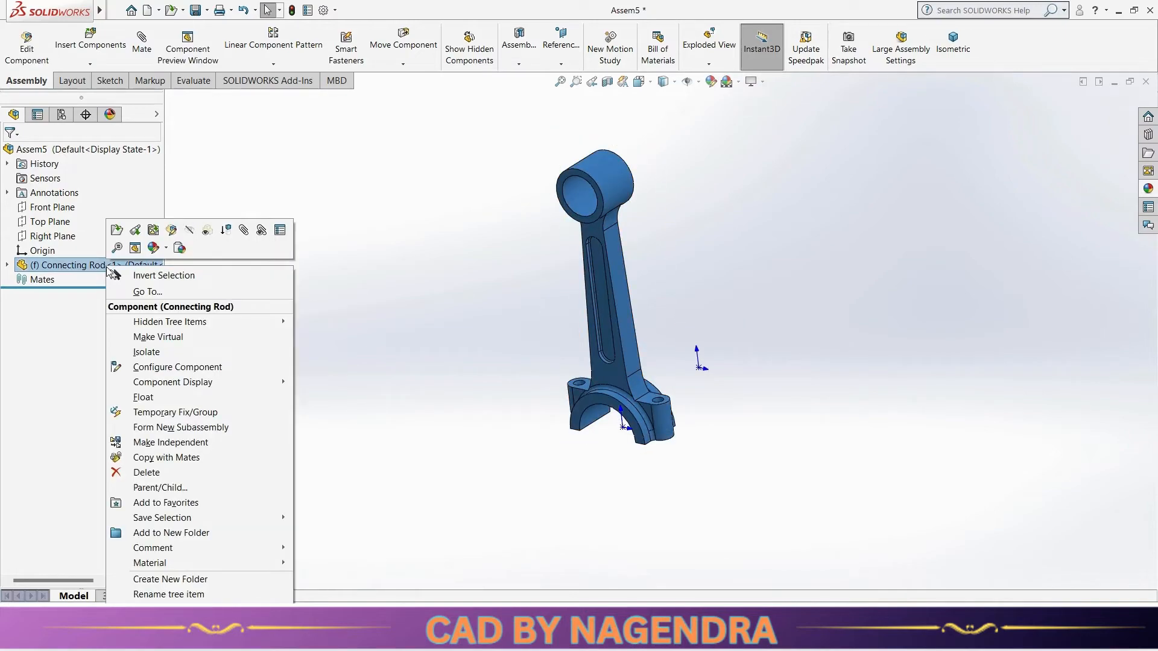
click(162, 405)
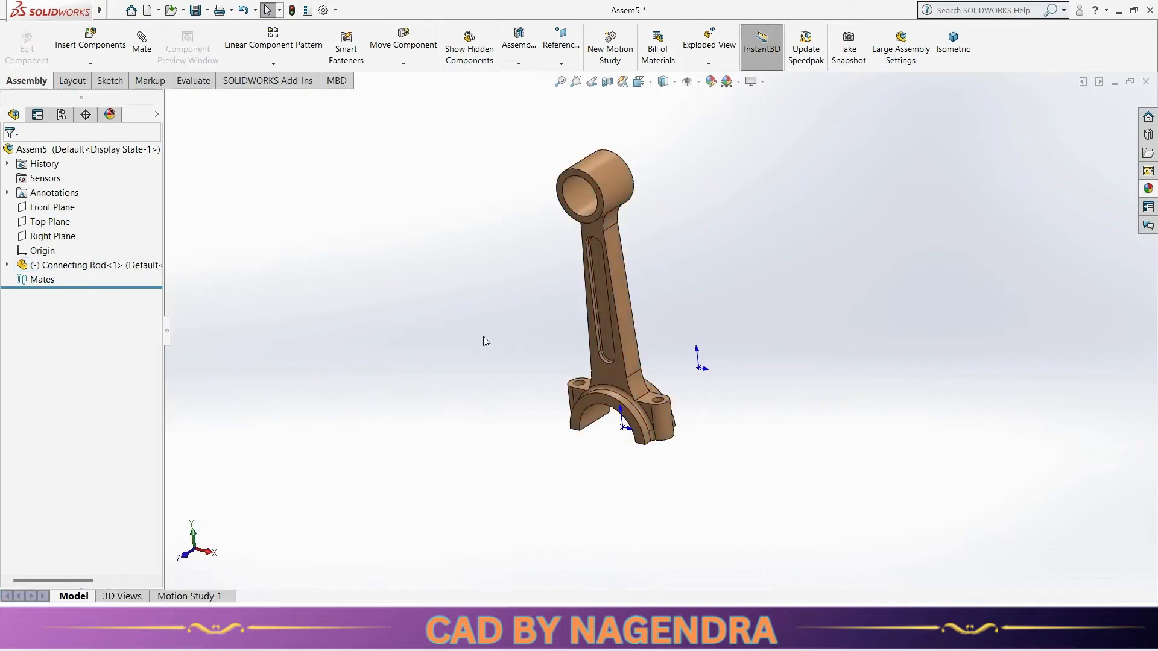
drag(609, 373, 557, 305)
click(341, 151)
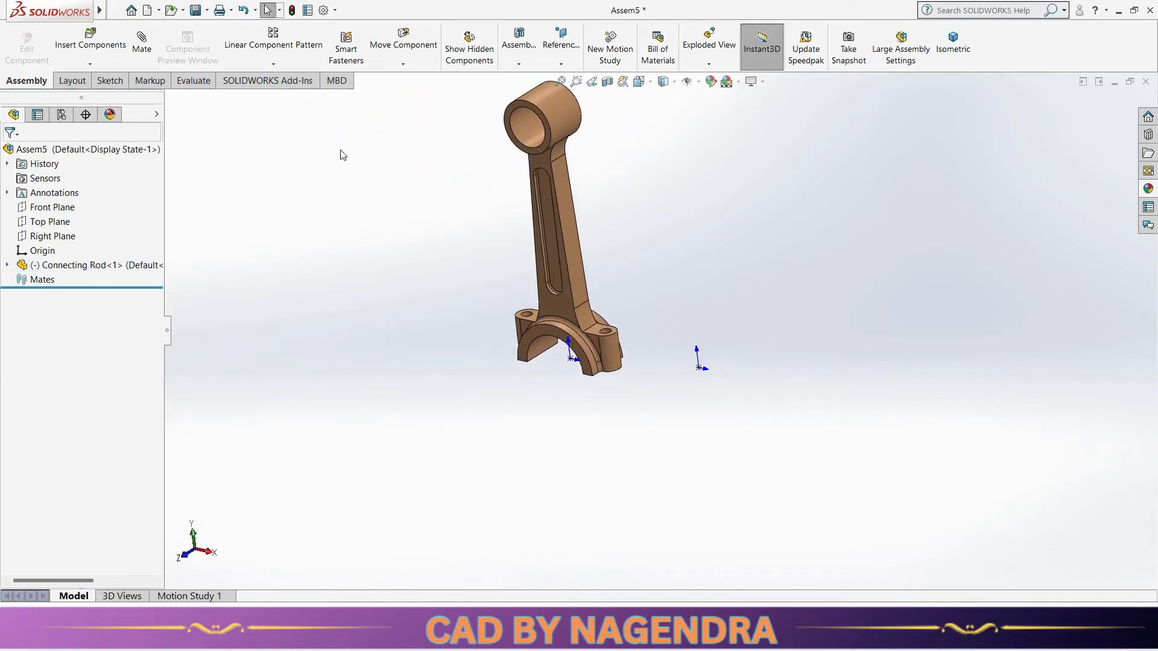
Step: Mate the connecting rod's origin coincident with the assembly origin, keeping the axes aligned
click(145, 50)
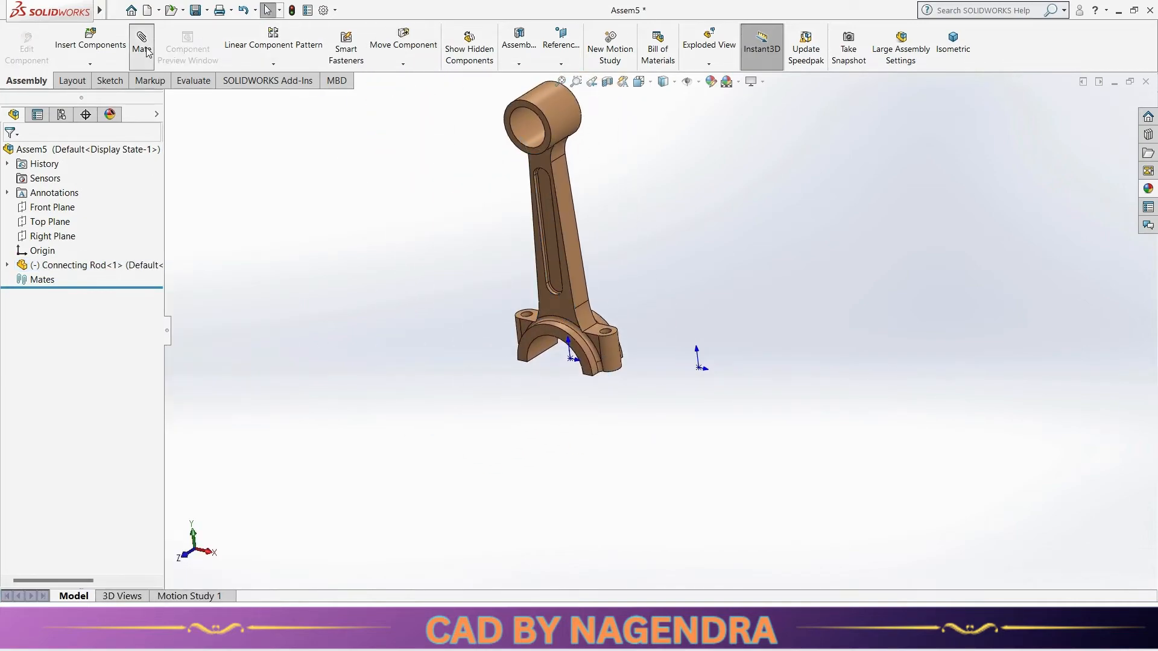
click(571, 360)
click(699, 369)
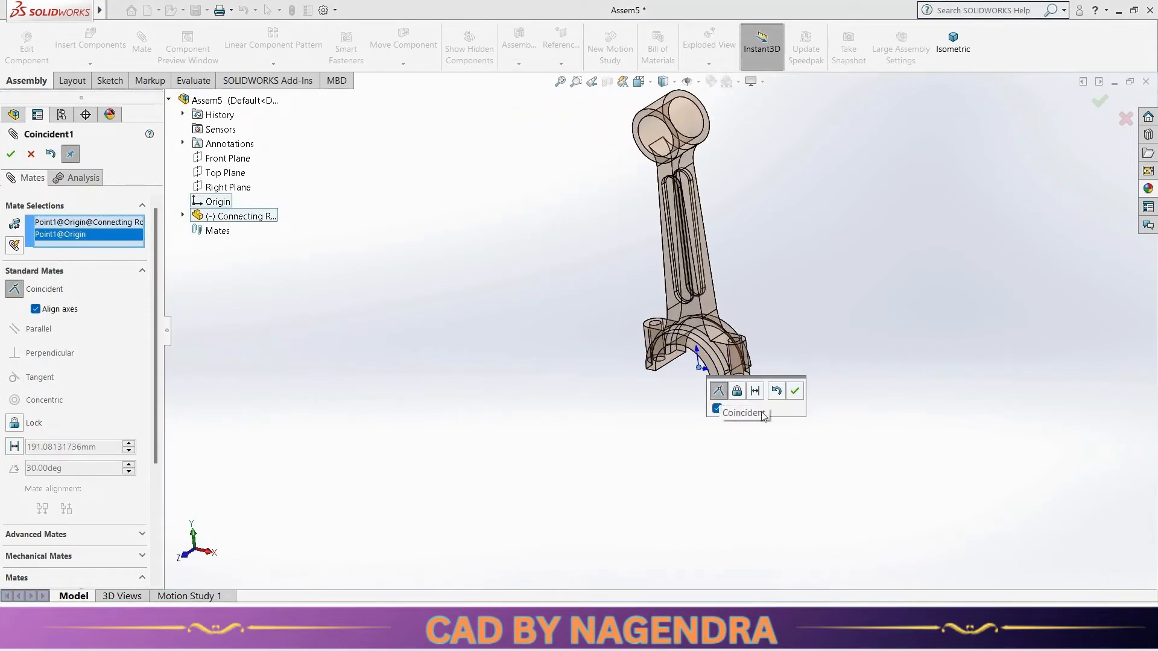
click(795, 391)
click(30, 155)
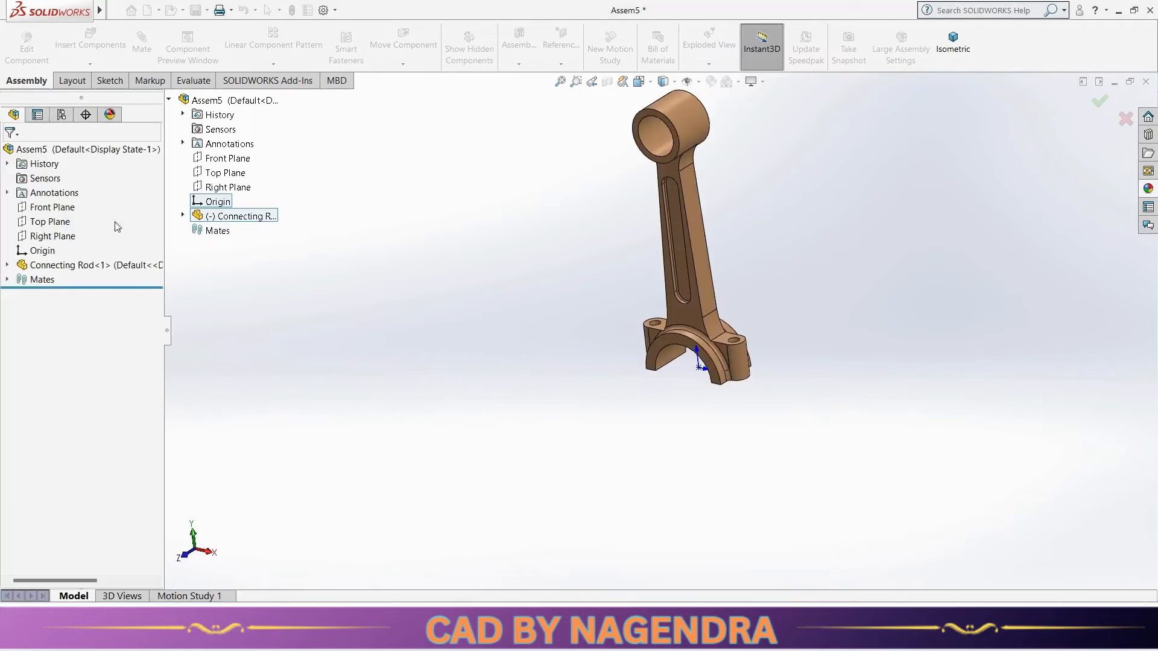
click(953, 43)
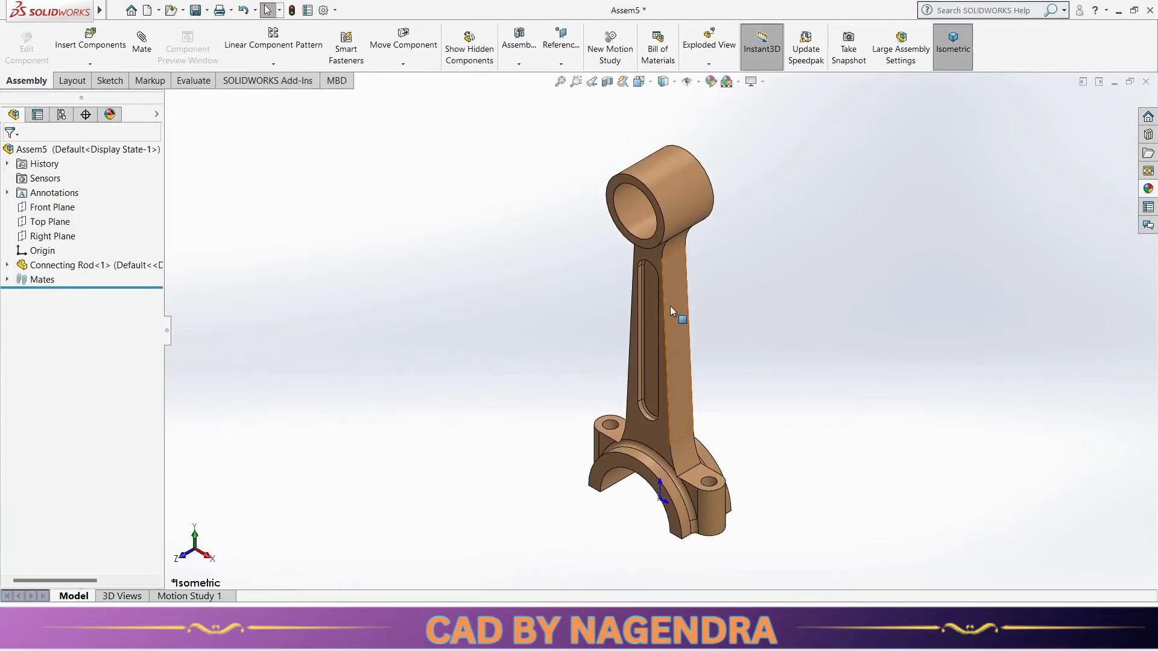
drag(670, 306, 670, 295)
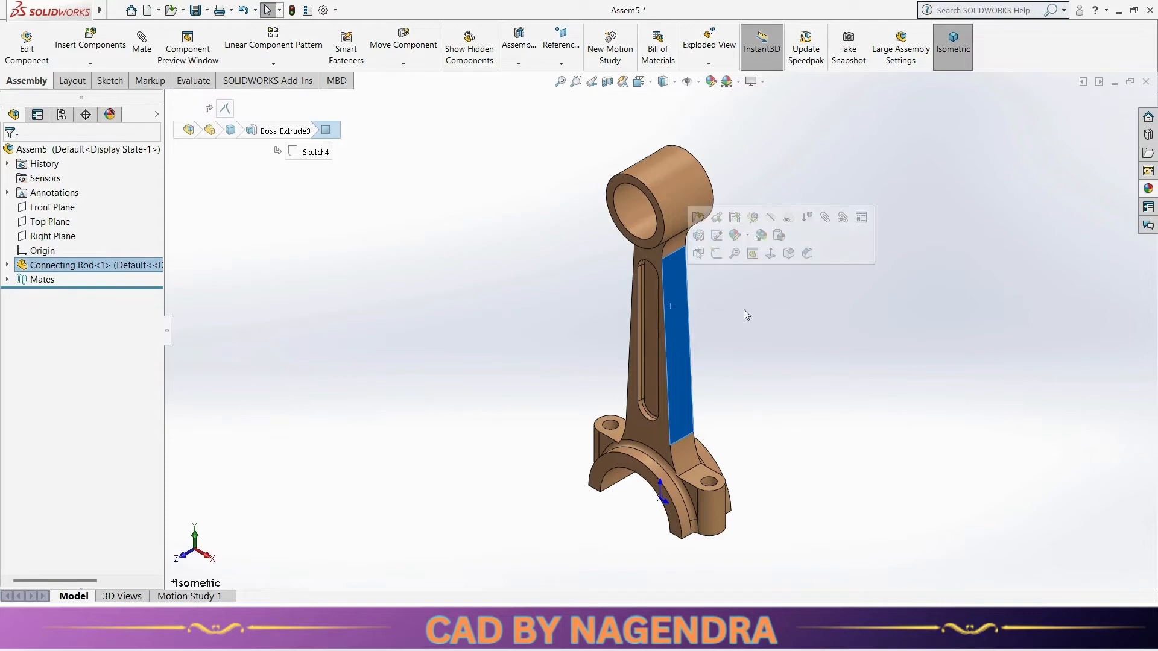
key(Escape)
Step: Insert the Connecting Rod cap part, rotated about Z so its opening faces up, and place it below the rod's big end
scroll(643, 258, up, 2)
scroll(478, 284, up, 2)
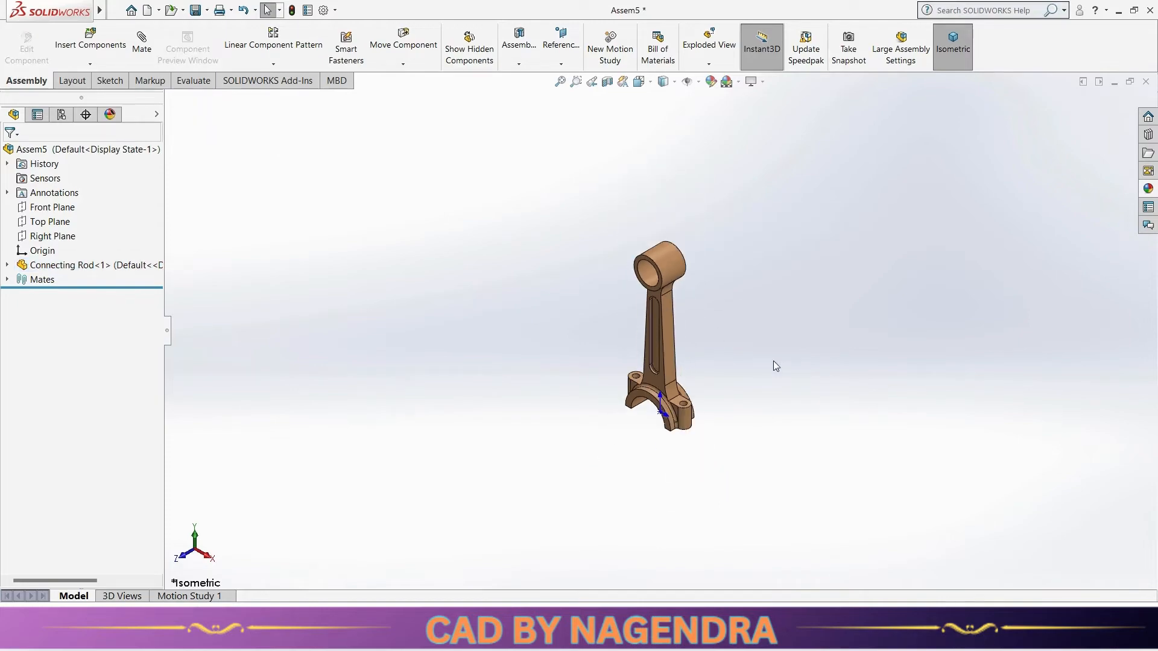
click(114, 44)
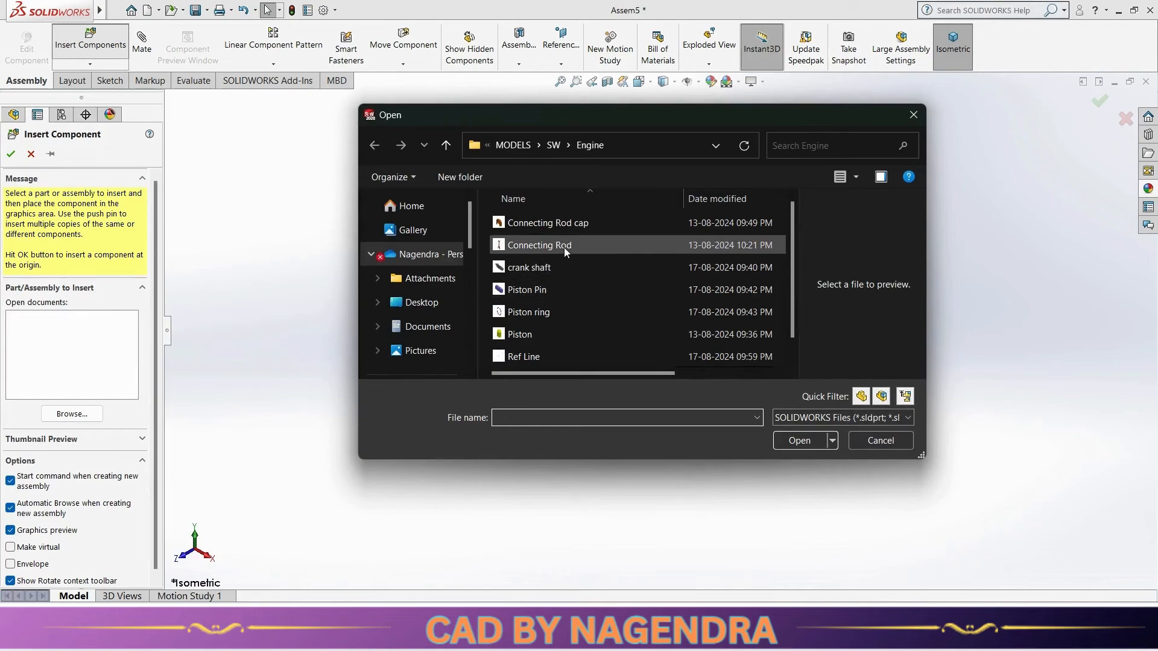
click(569, 224)
click(819, 439)
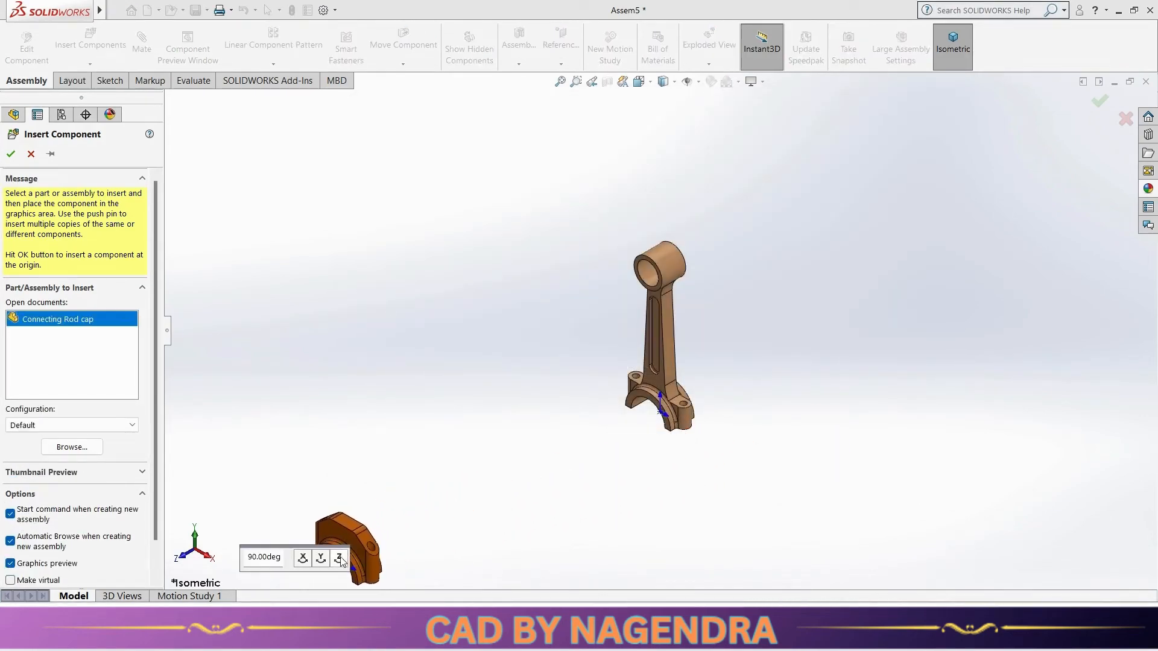
click(339, 559)
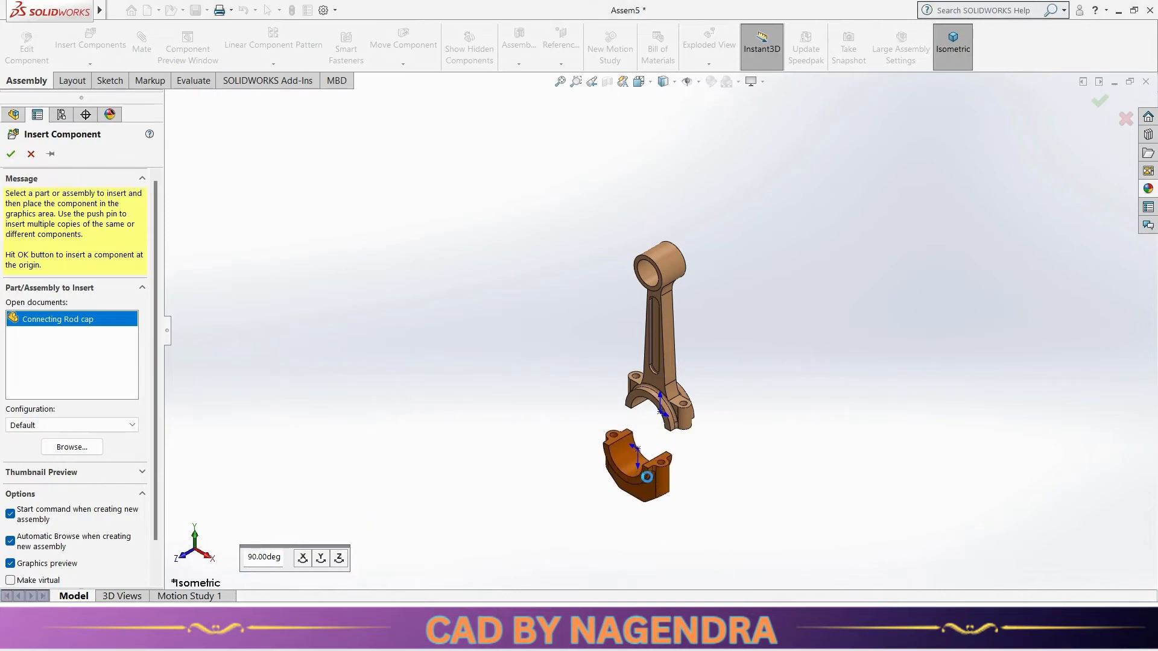
click(644, 476)
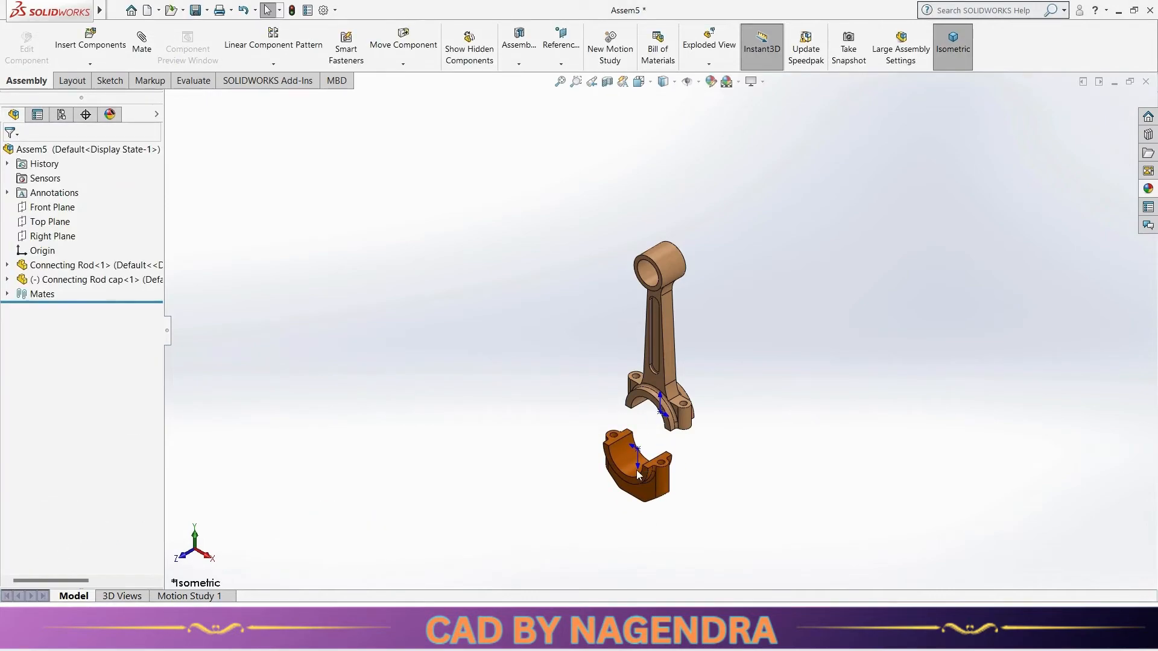
Step: Add a concentric mate between one bolt hole of the cap and the matching hole of the connecting rod
click(140, 54)
scroll(693, 473, down, 5)
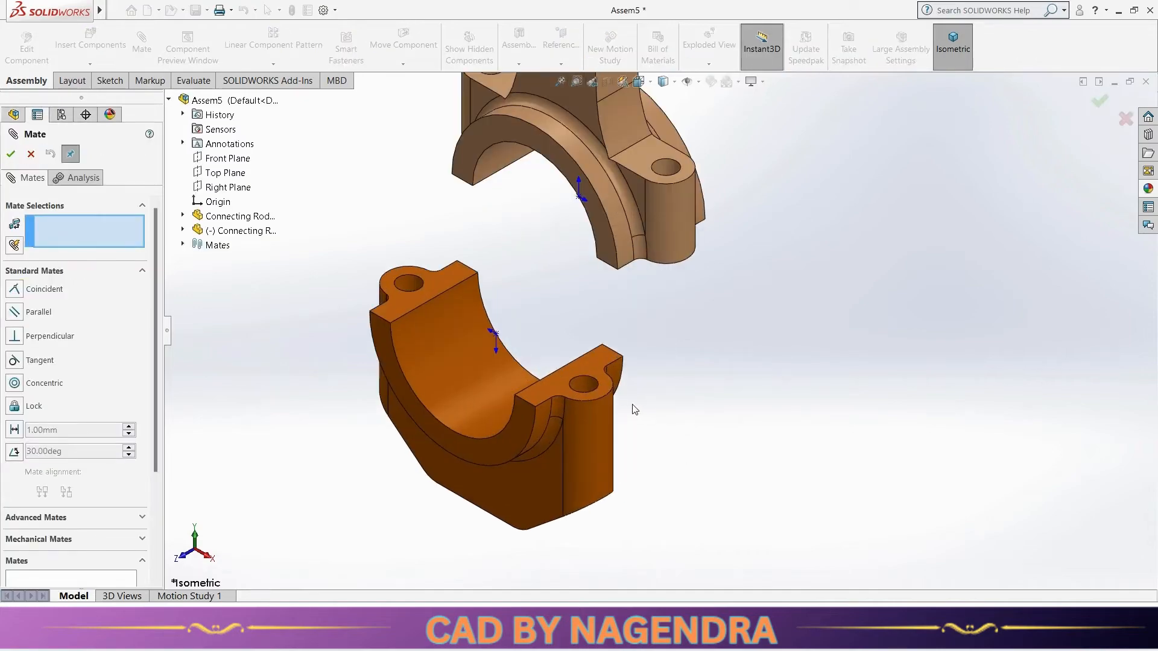
click(588, 384)
click(674, 167)
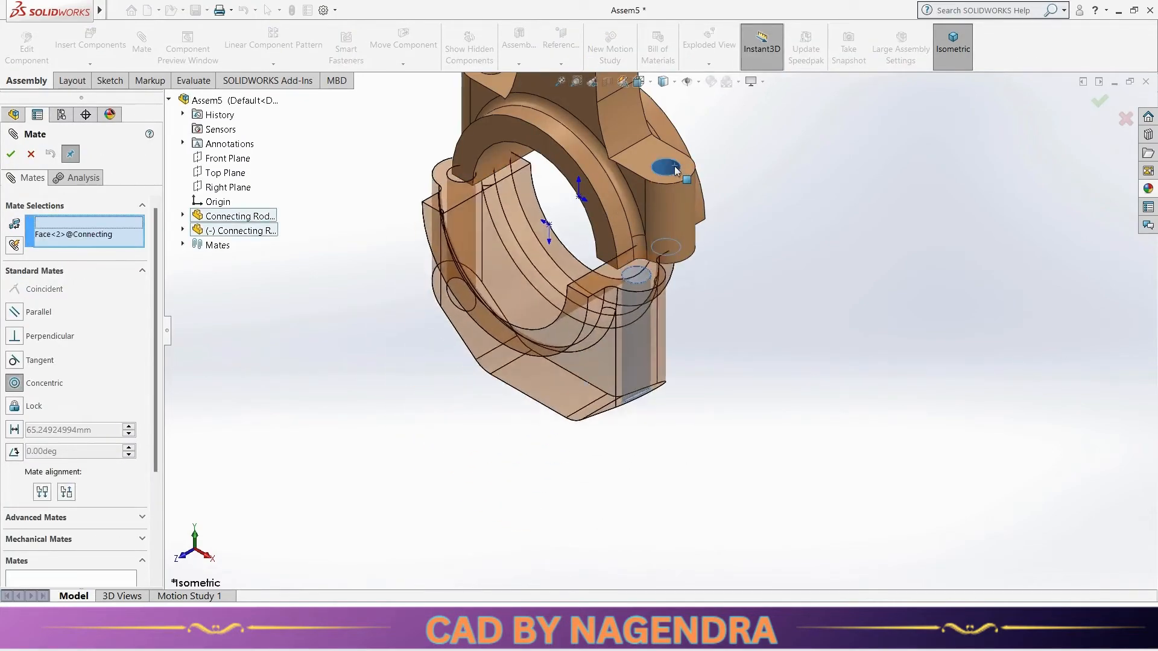
click(675, 165)
click(859, 134)
scroll(778, 300, up, 3)
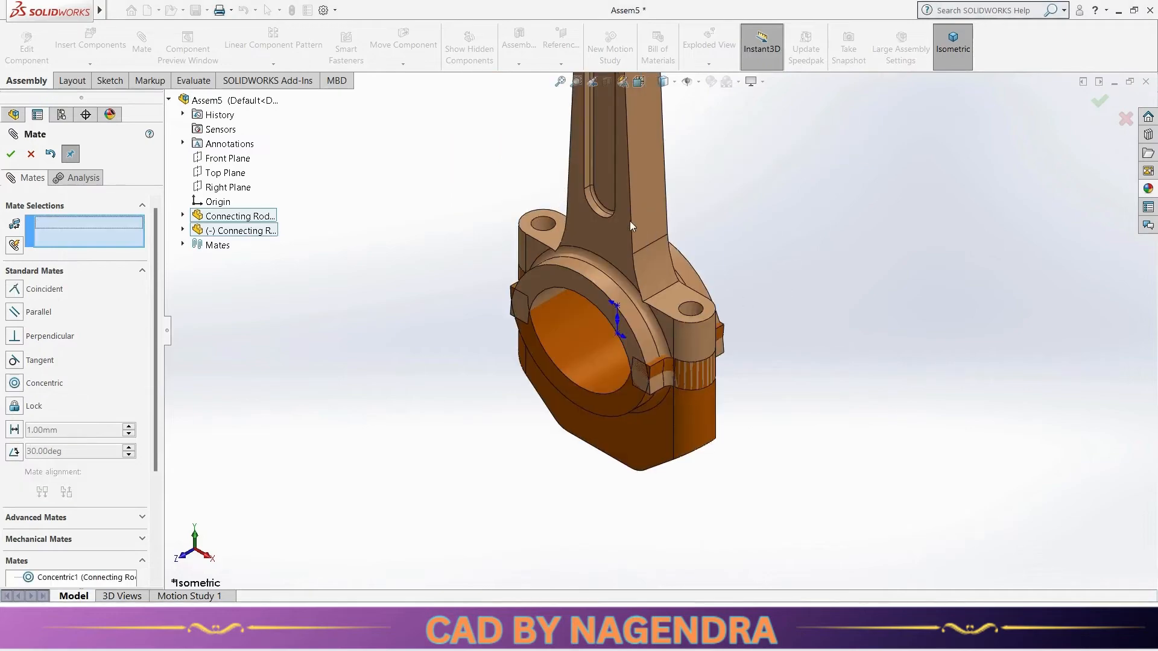
Step: Pull the cap down clear of the rod and mate their second pair of bolt holes concentric
drag(558, 416, 545, 491)
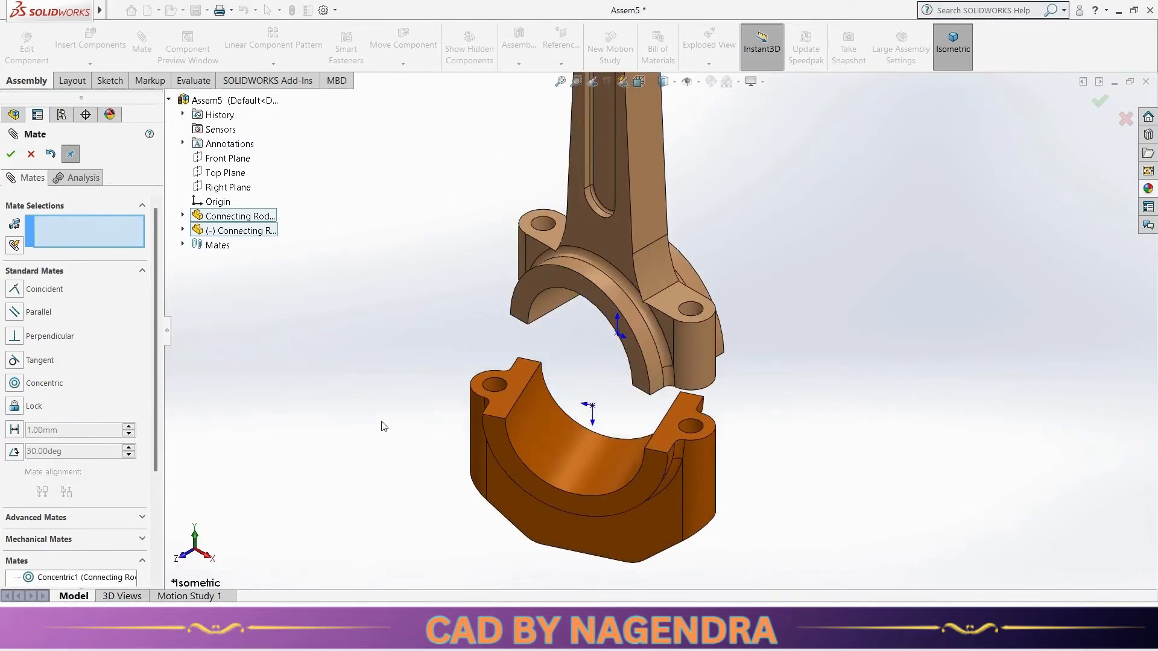
click(493, 389)
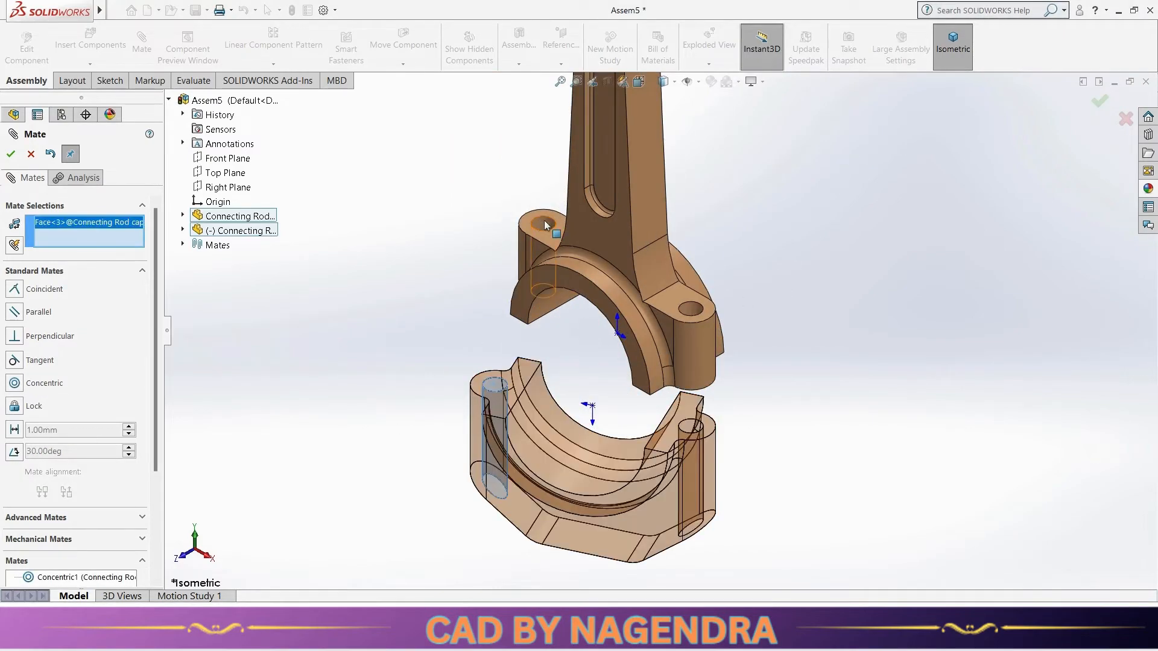
click(543, 224)
click(531, 190)
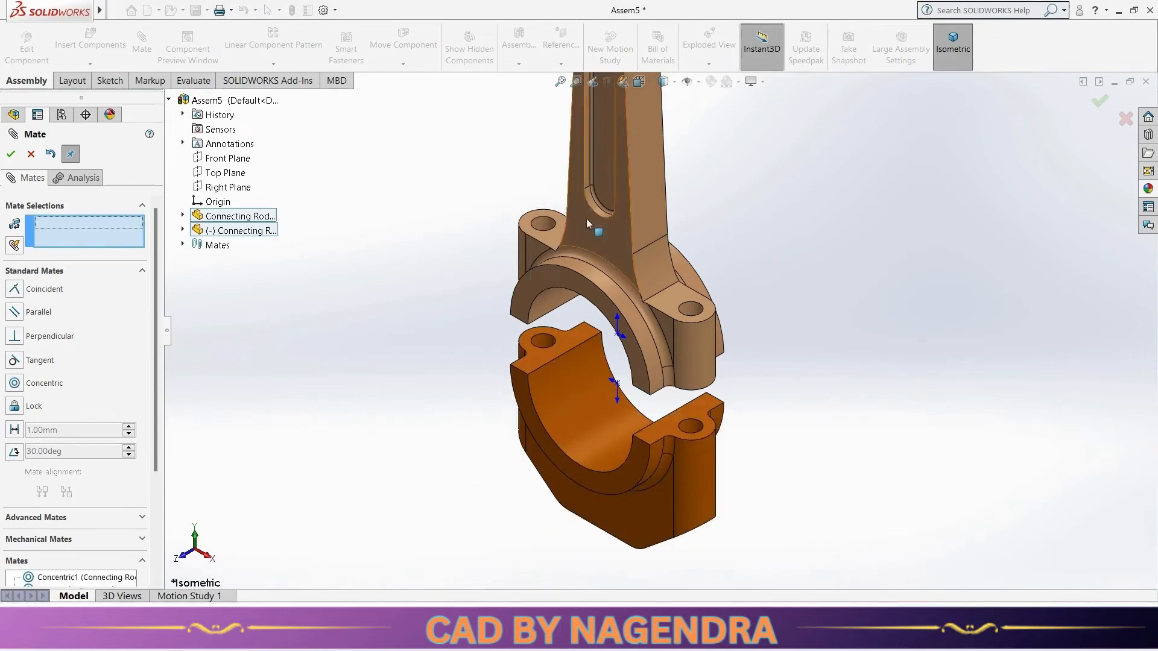
Step: Mate the cap's flat joint face coincident with the underside joint face of the connecting rod's big end
click(666, 428)
middle_drag(766, 377, 717, 366)
scroll(693, 389, down, 4)
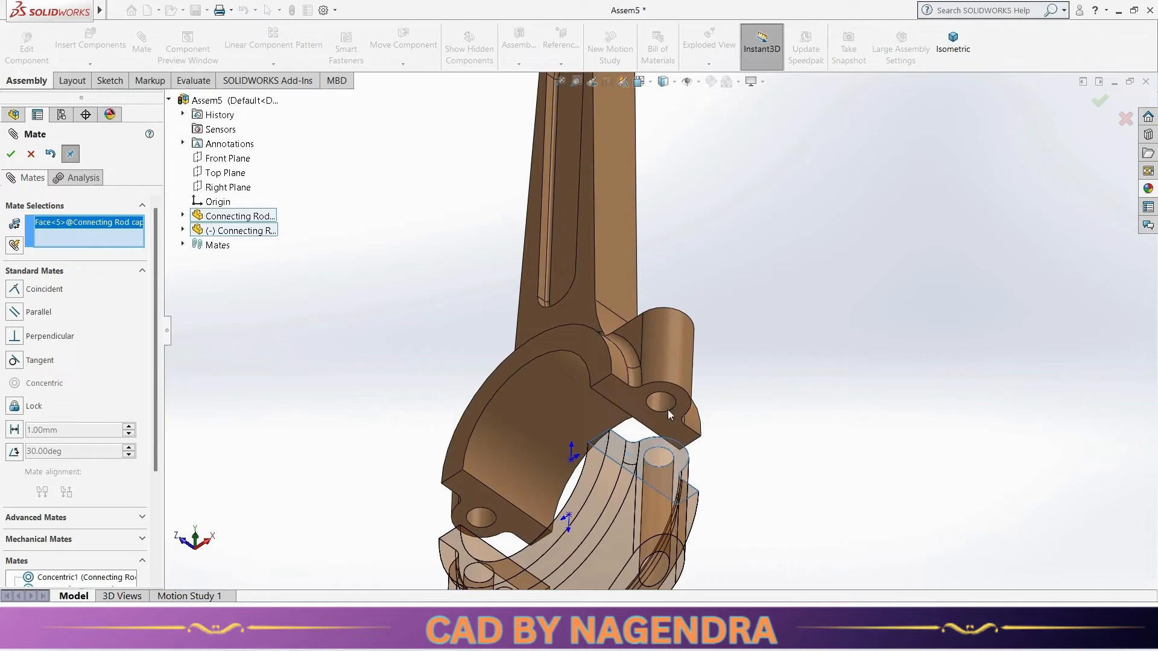
click(612, 393)
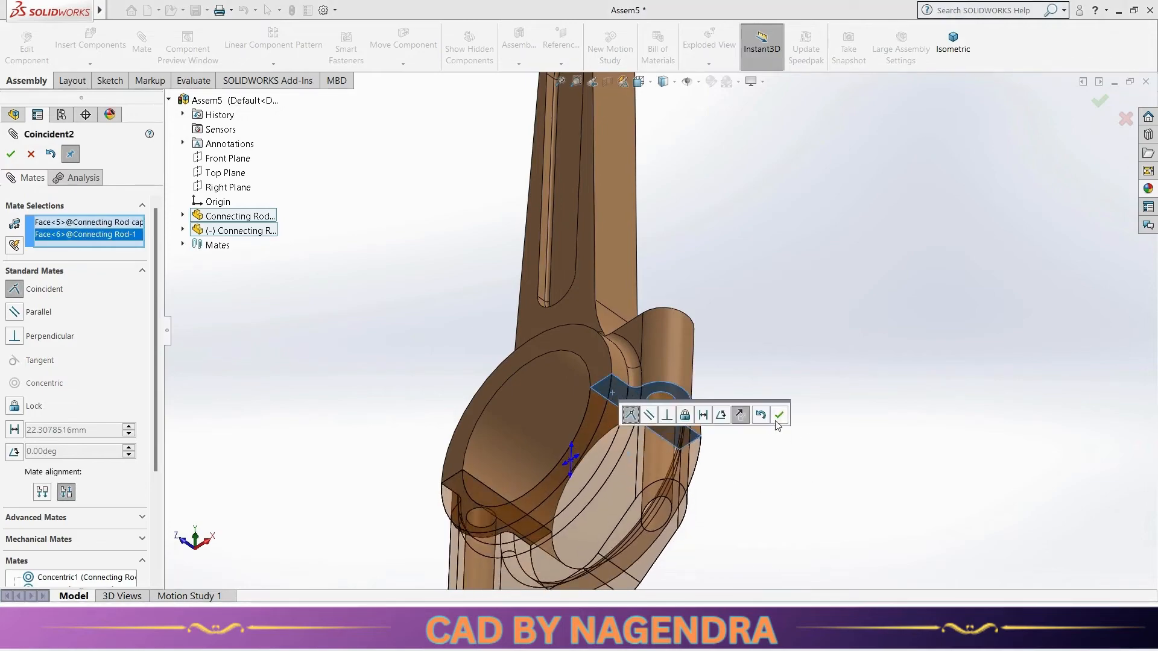
click(779, 415)
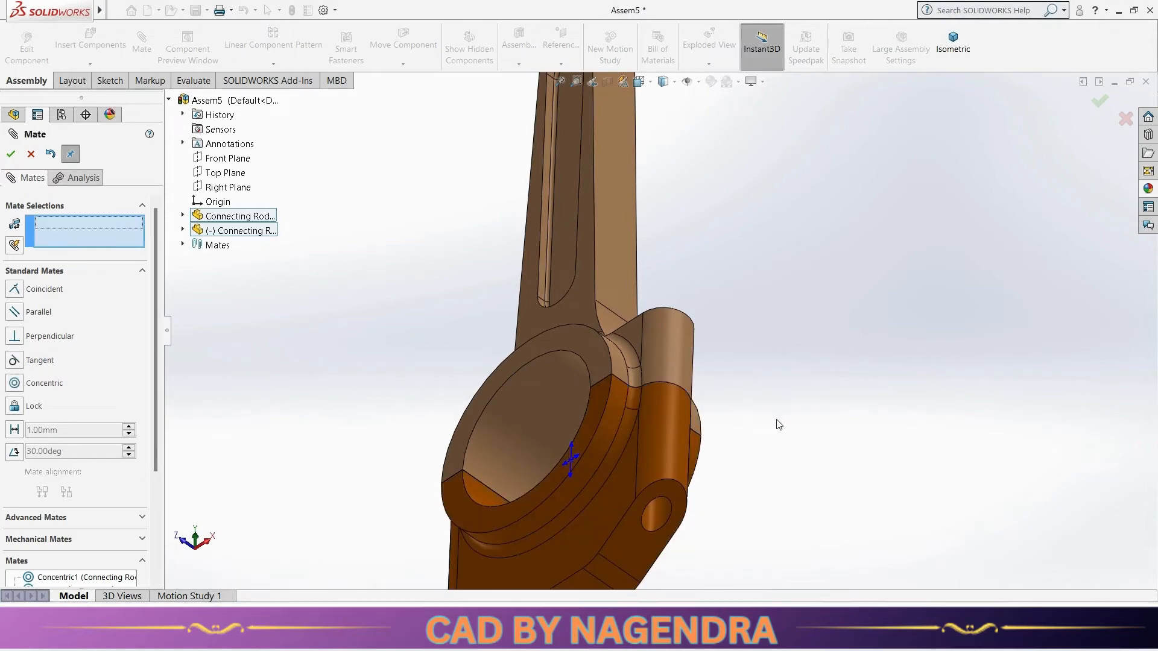
click(11, 154)
click(949, 51)
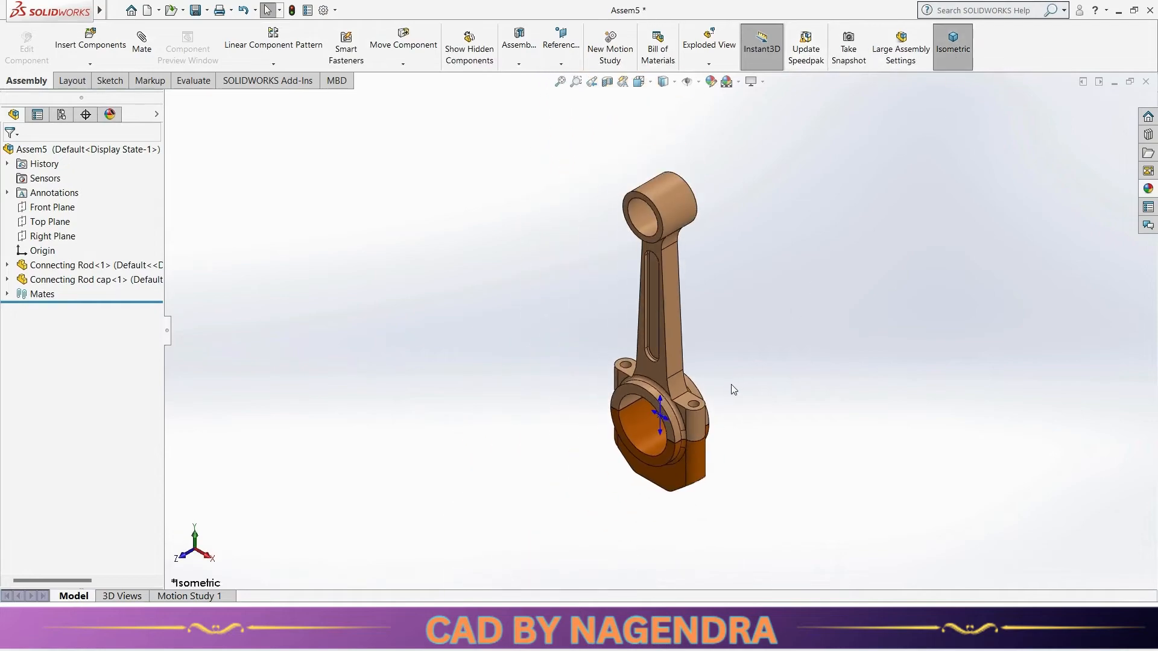
Step: Insert the Piston part from the Engine folder and place it at the connecting rod's small end
click(90, 41)
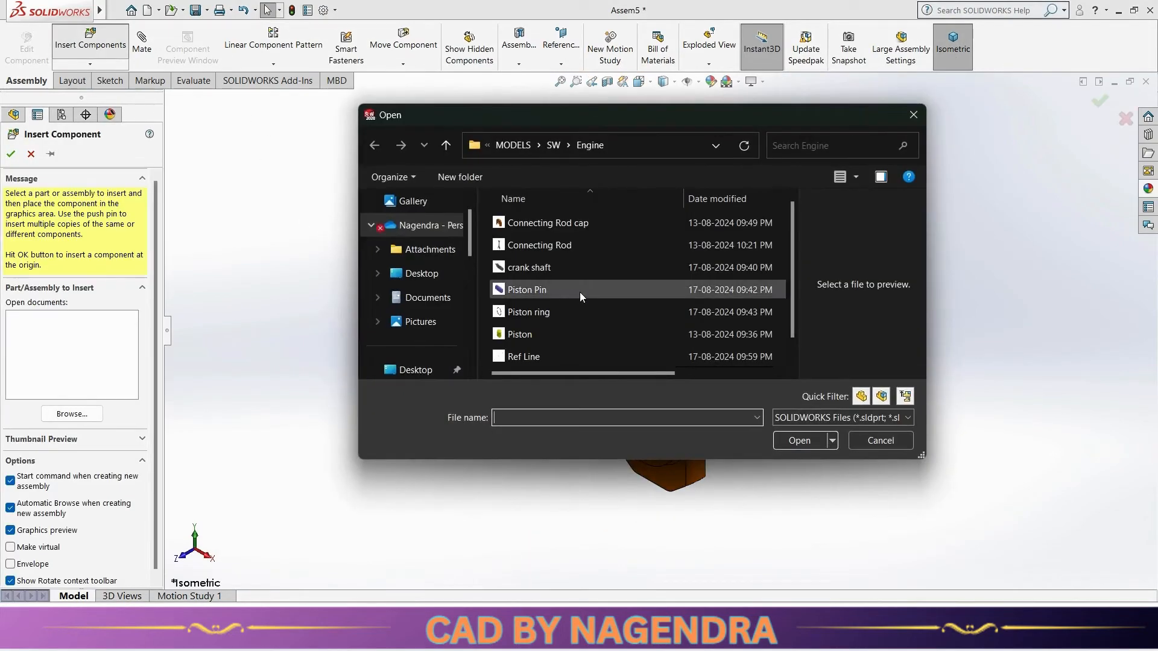
click(542, 334)
click(799, 440)
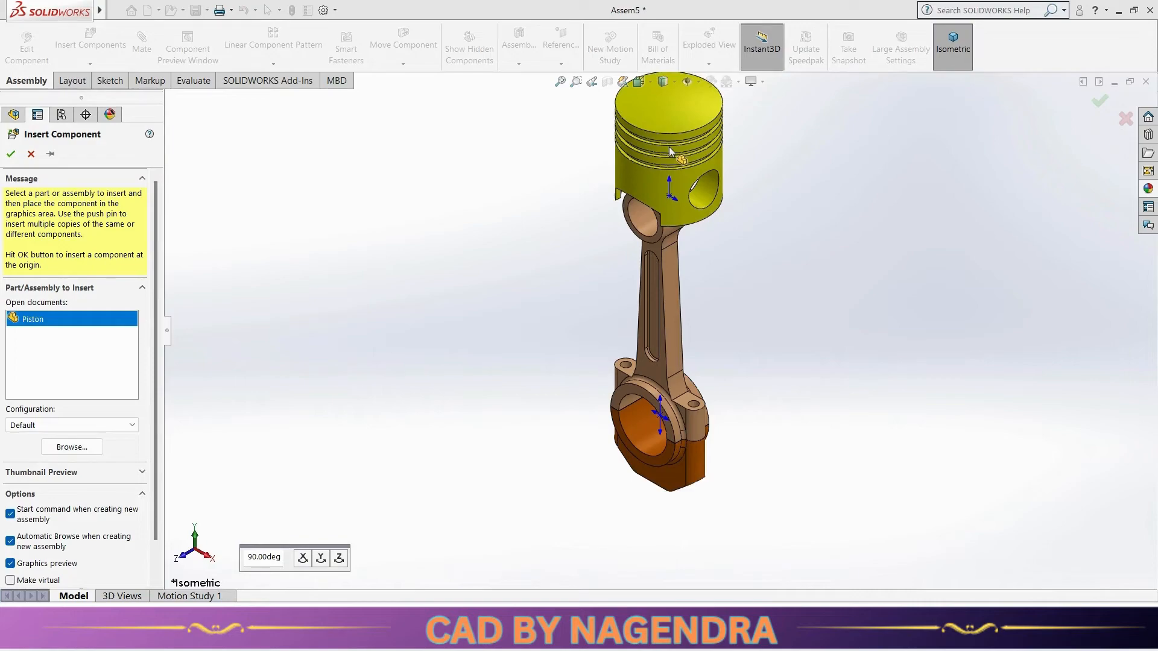
click(669, 151)
scroll(675, 338, down, 3)
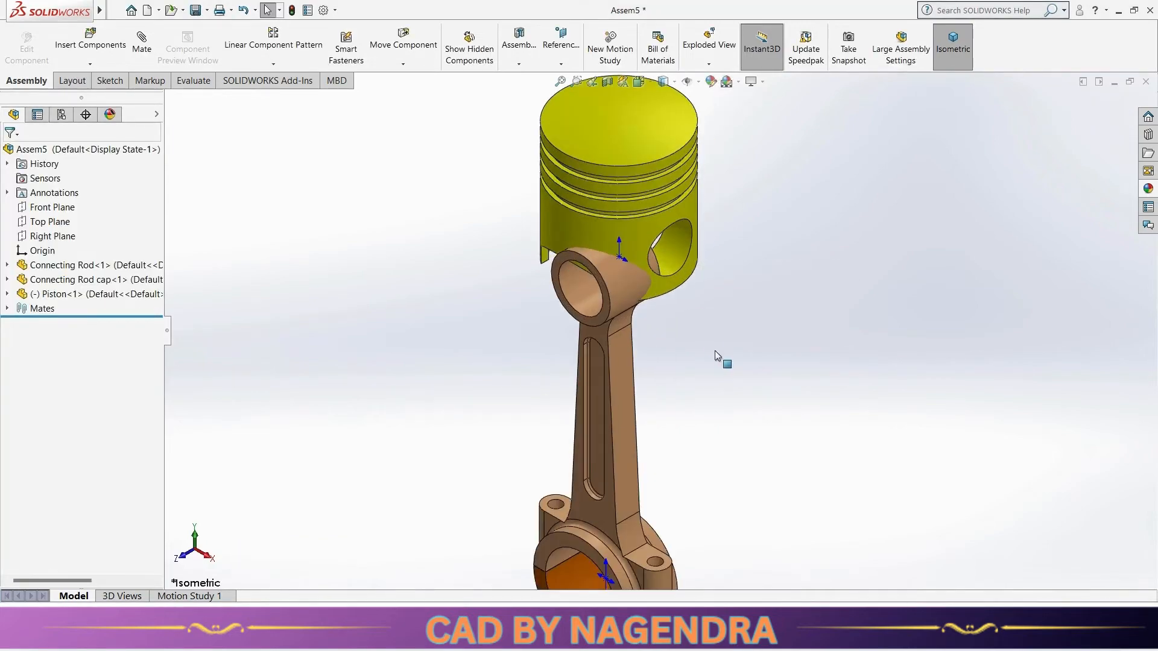
Step: Add a concentric mate between the connecting rod's small-end bore and the piston's pin hole
click(142, 49)
scroll(603, 269, down, 2)
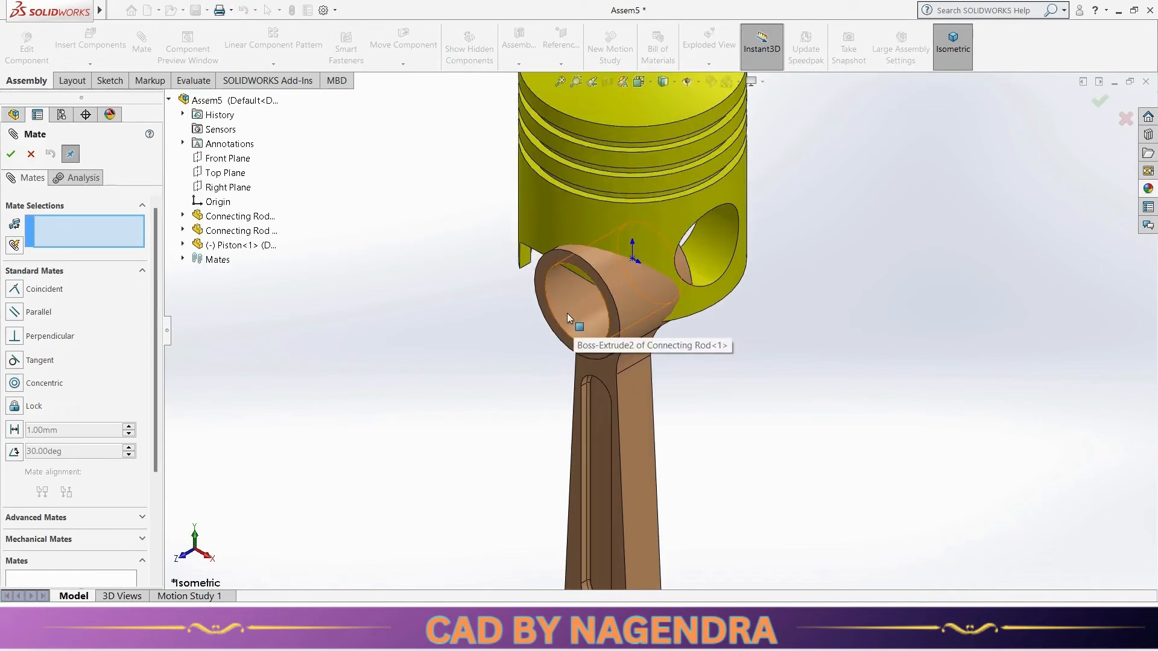
click(567, 313)
click(715, 262)
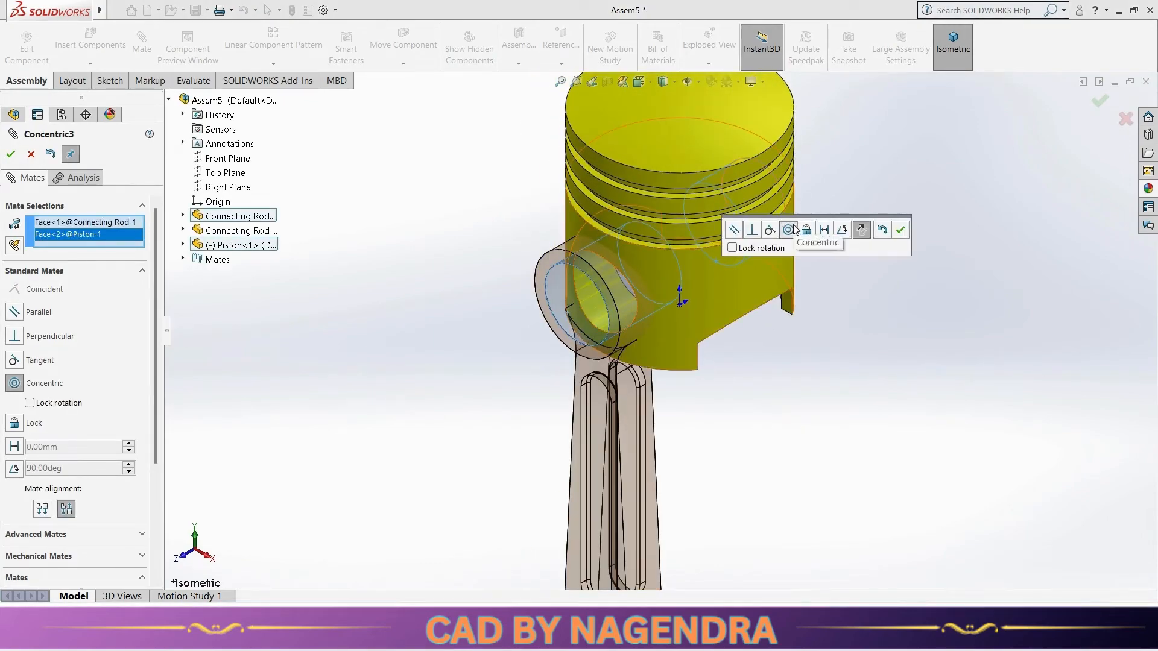
click(900, 230)
Step: Mate the piston's inner pin-boss face coincident with the side face of the connecting rod's small end
middle_drag(786, 354, 707, 255)
scroll(708, 256, down, 3)
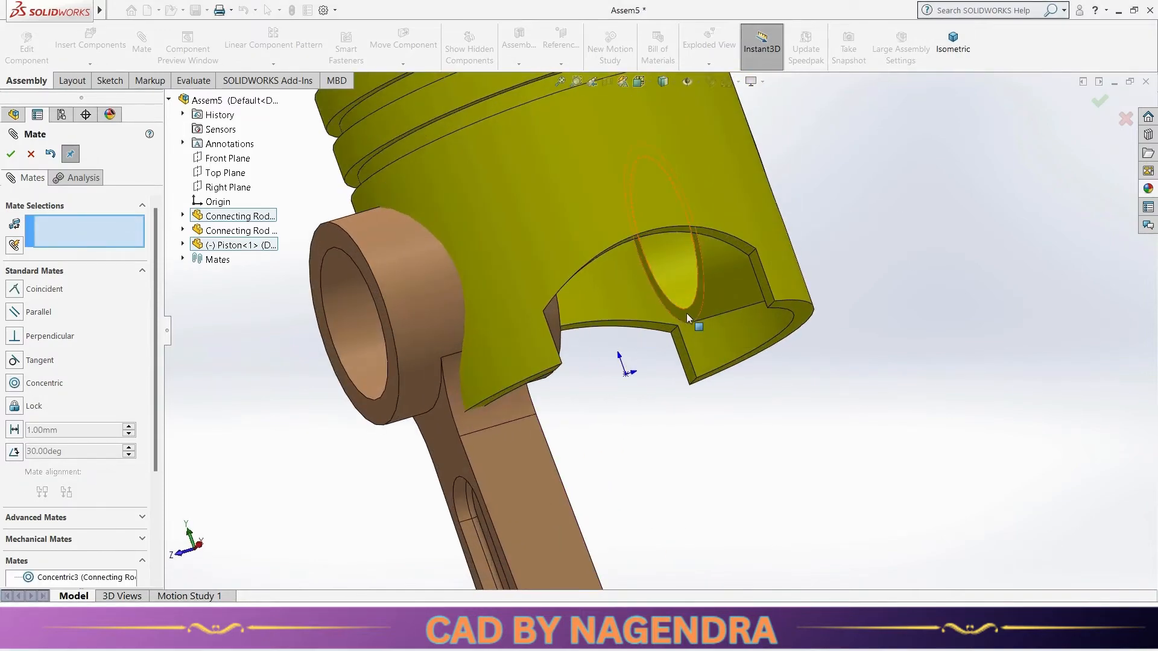
click(686, 313)
middle_drag(742, 381, 623, 397)
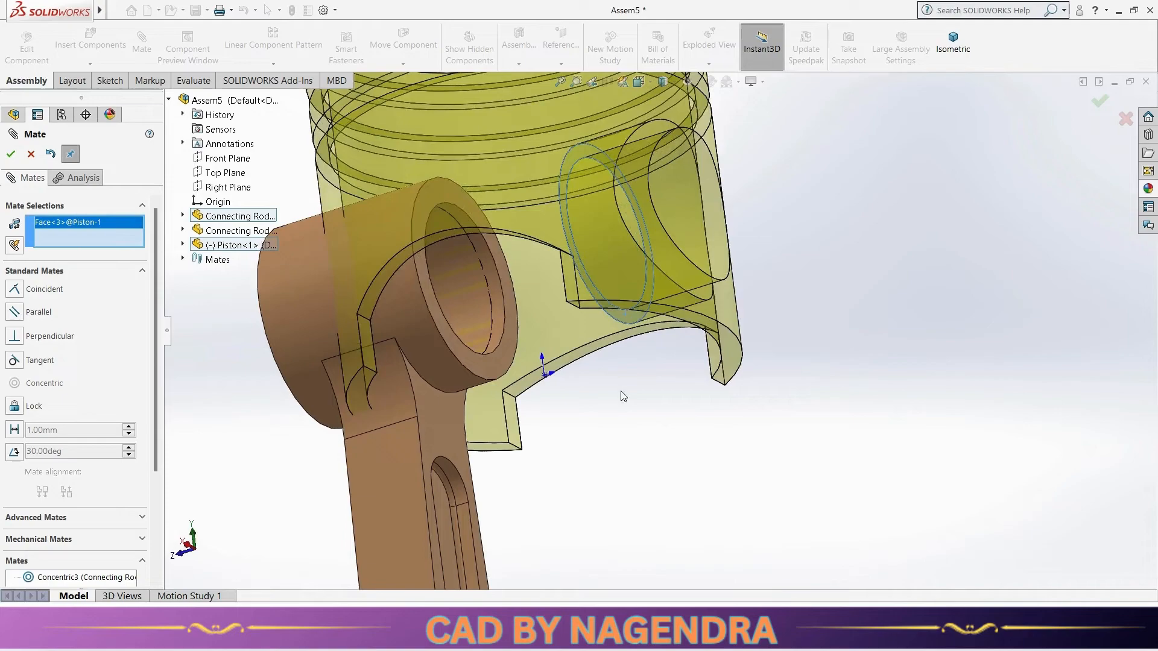
click(494, 369)
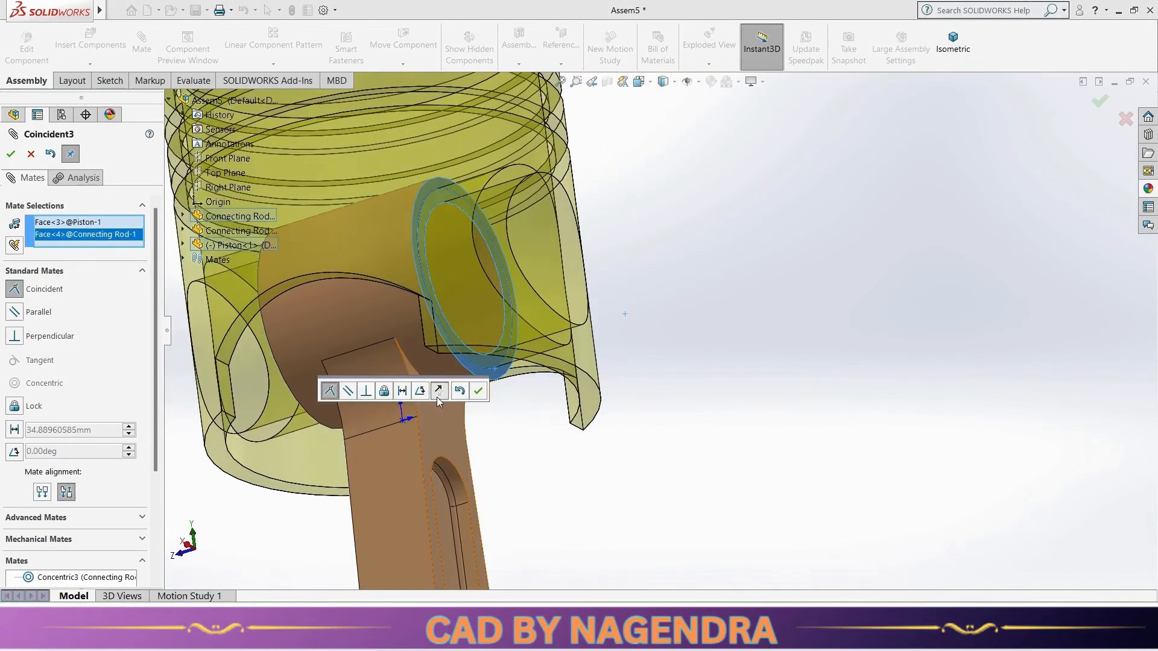
click(479, 391)
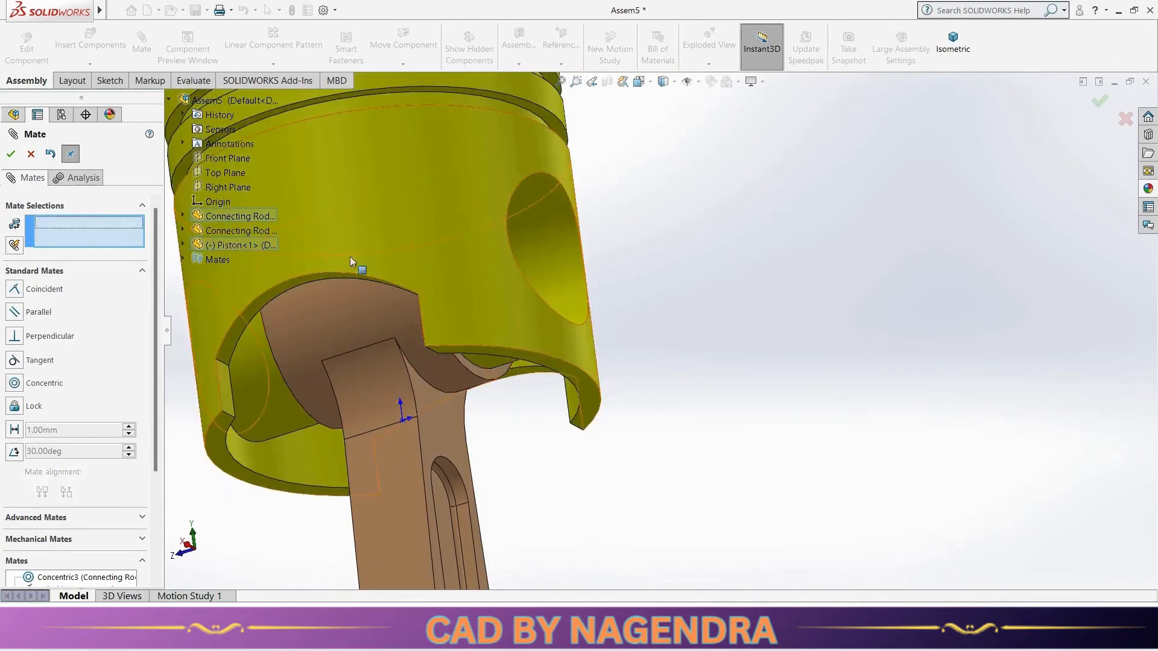
click(11, 155)
scroll(559, 345, up, 6)
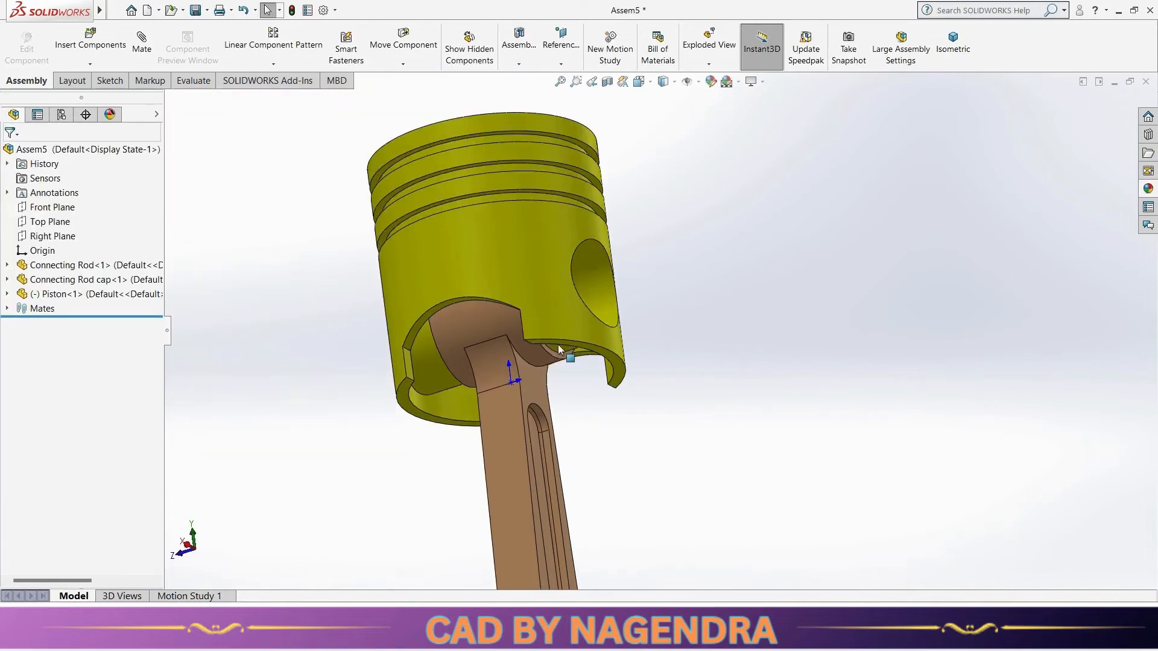
Step: Insert the Piston Pin part from the Engine folder and place it beside the piston's pin hole
click(970, 47)
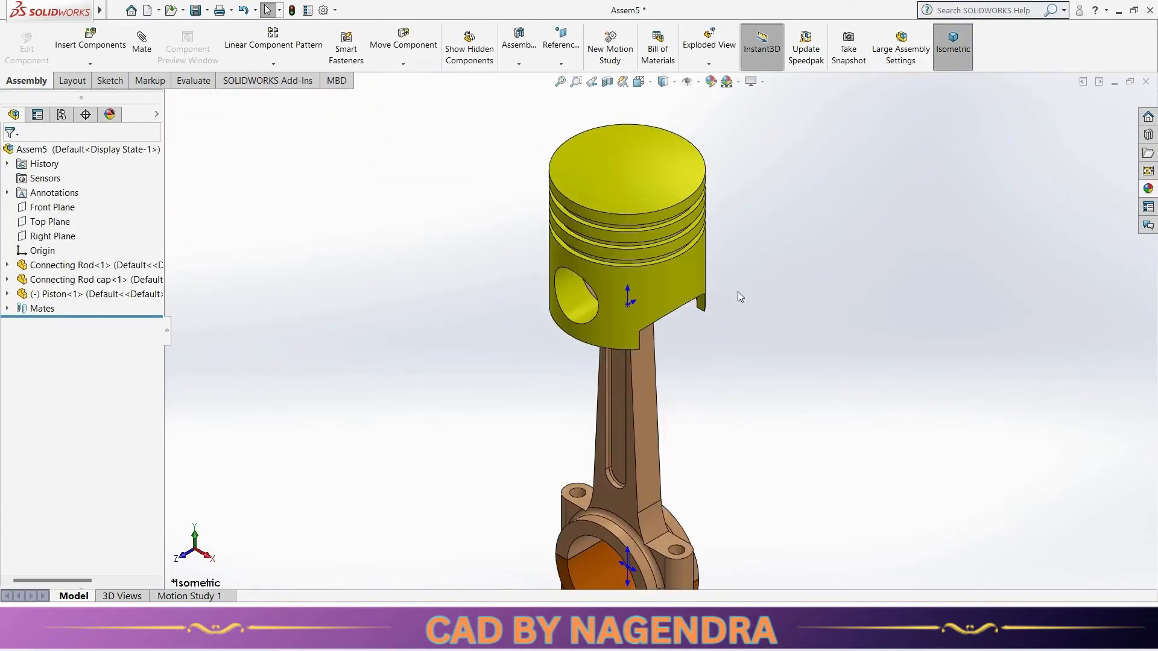
click(81, 47)
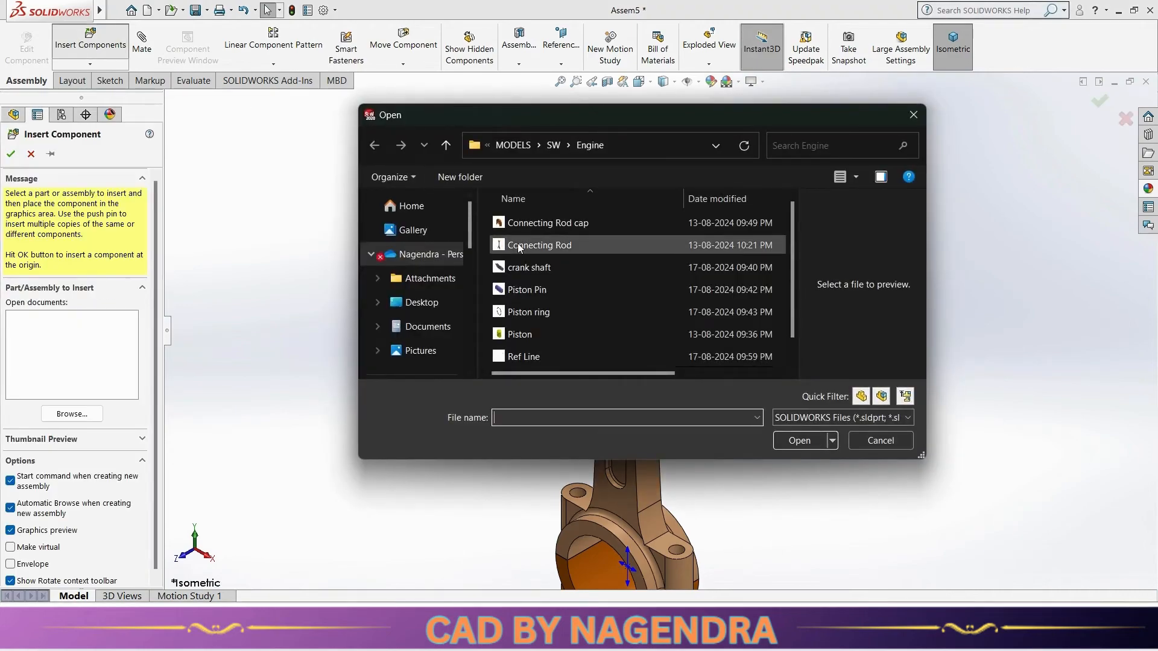
click(547, 292)
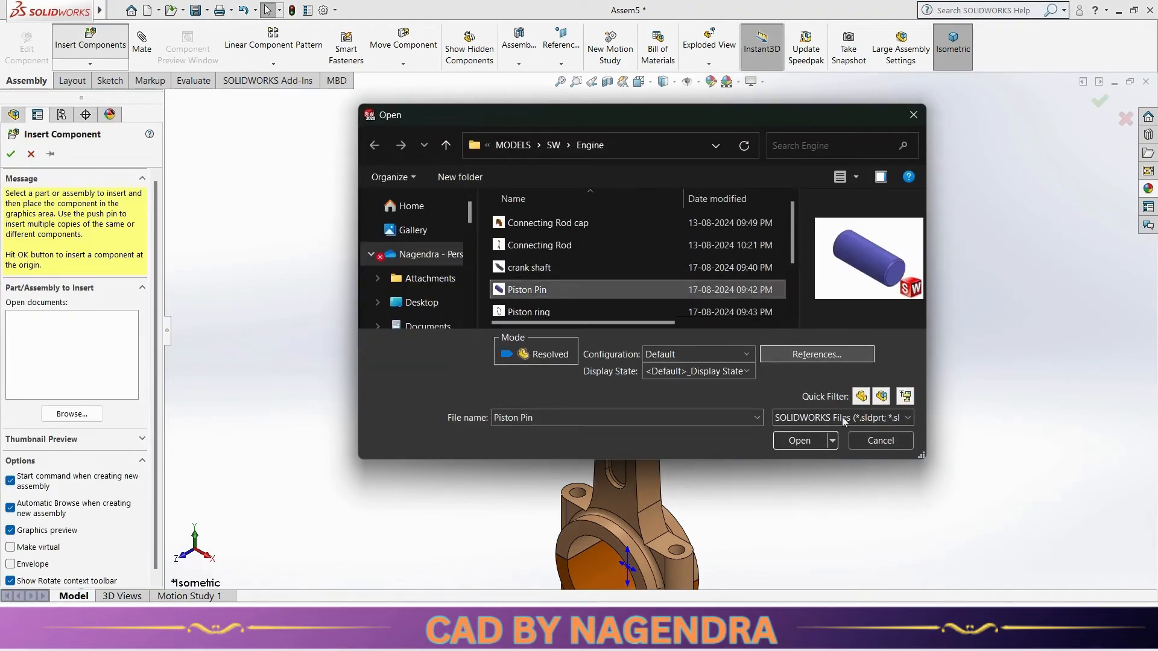
click(807, 443)
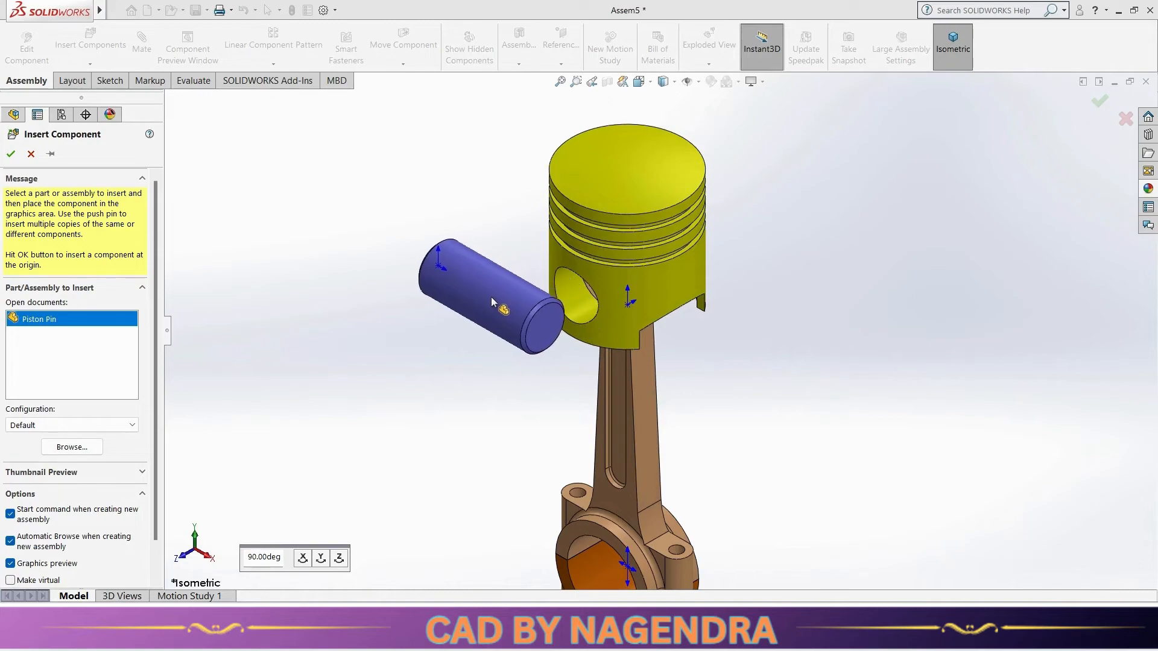
click(490, 297)
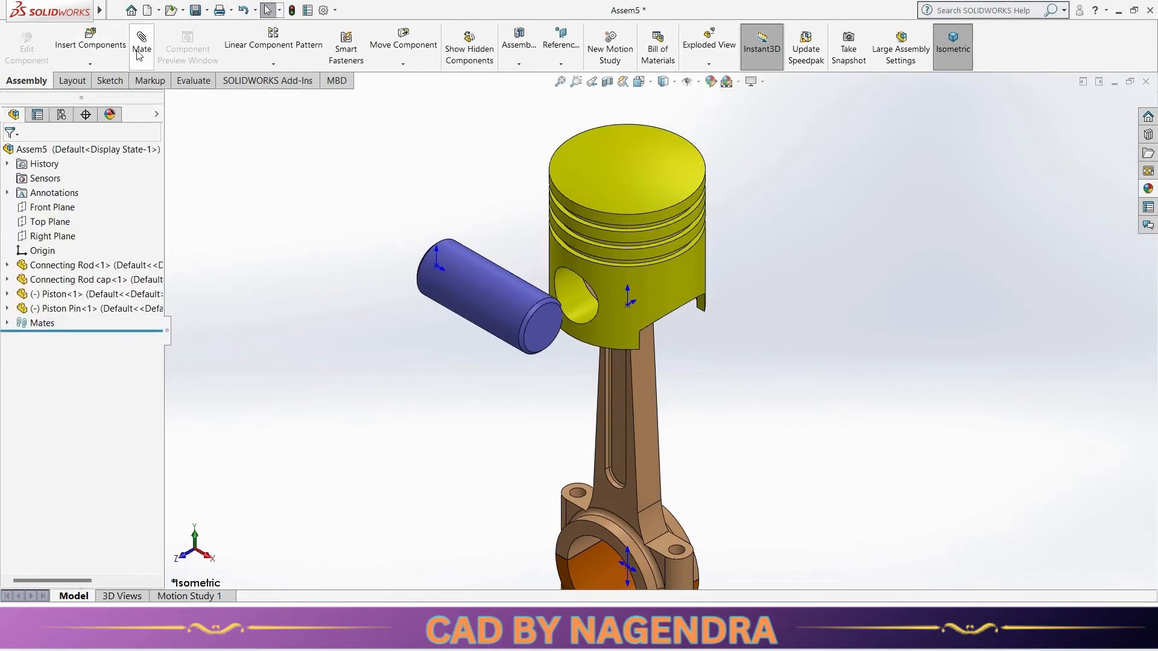
Step: Add a concentric mate between the piston pin's cylindrical face and the piston's pin hole
click(139, 51)
click(476, 288)
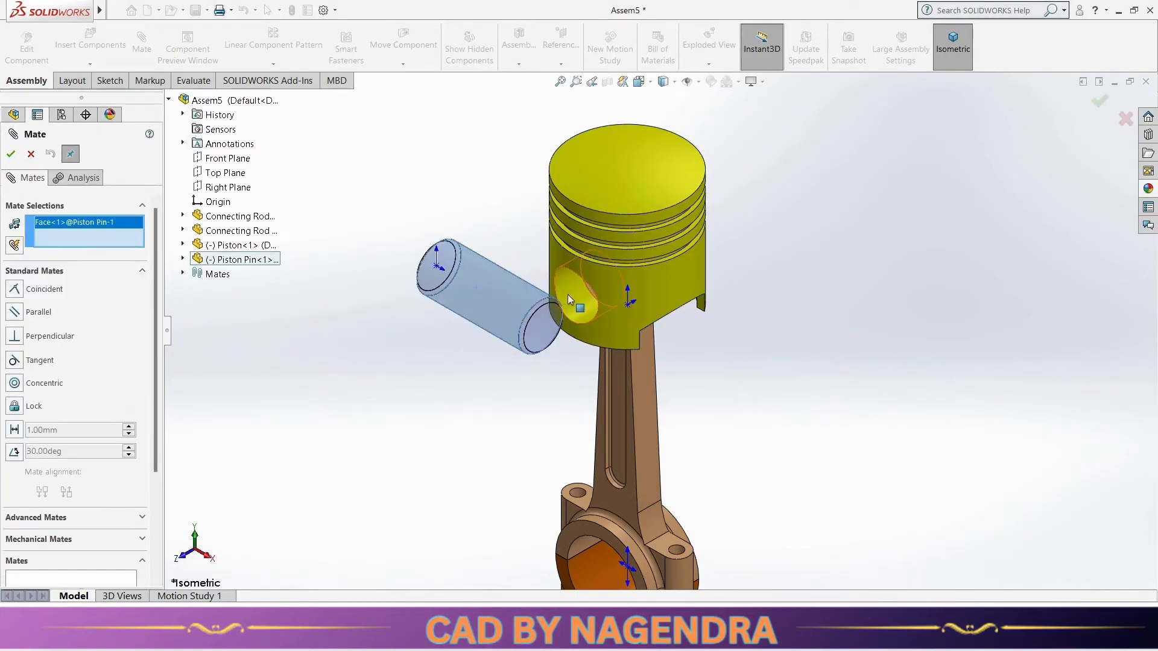
click(568, 295)
click(552, 263)
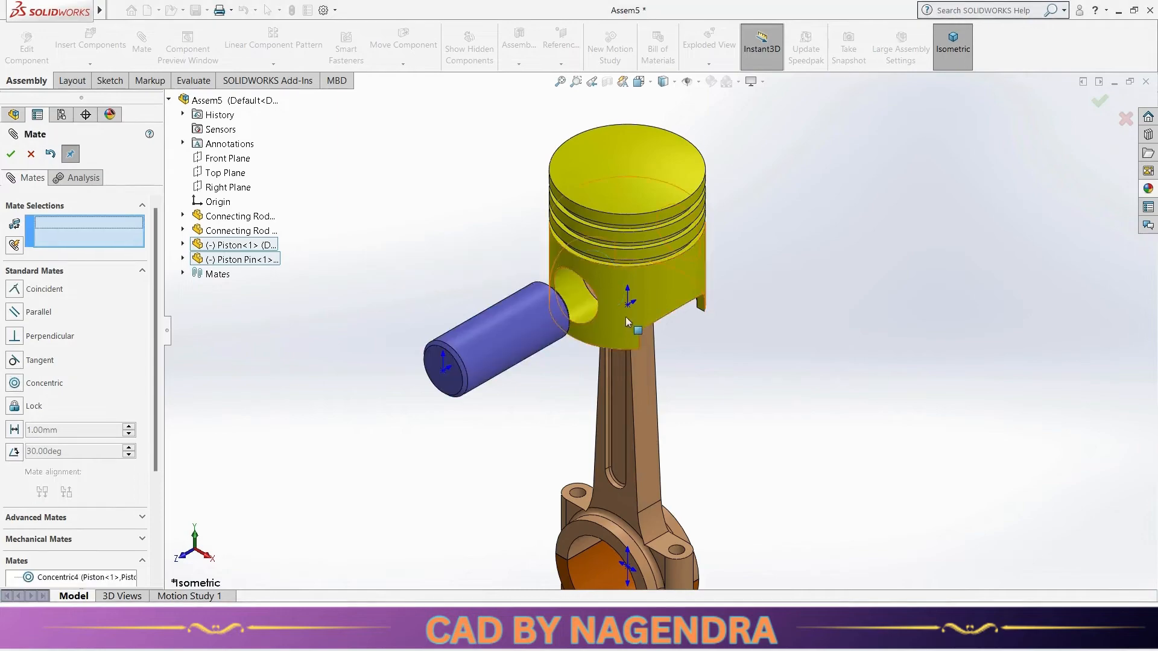
Step: Slide the piston pin through the piston's pin hole and pull it back out to test its axial travel
middle_drag(667, 378, 621, 293)
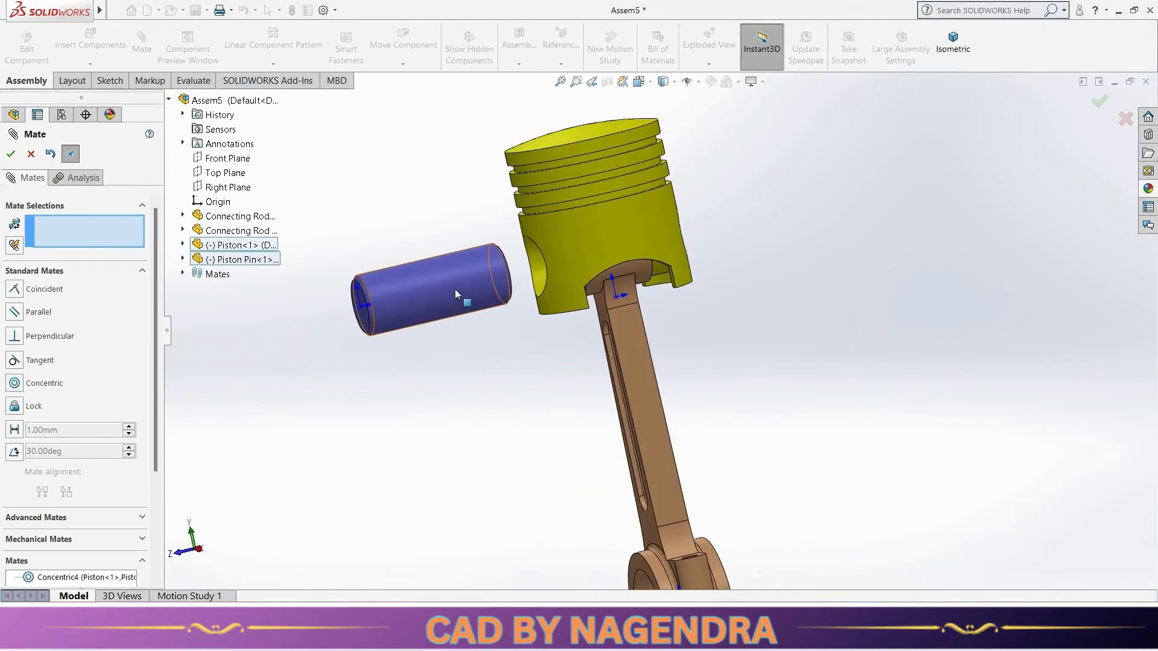
drag(457, 295, 641, 283)
middle_drag(766, 349, 703, 243)
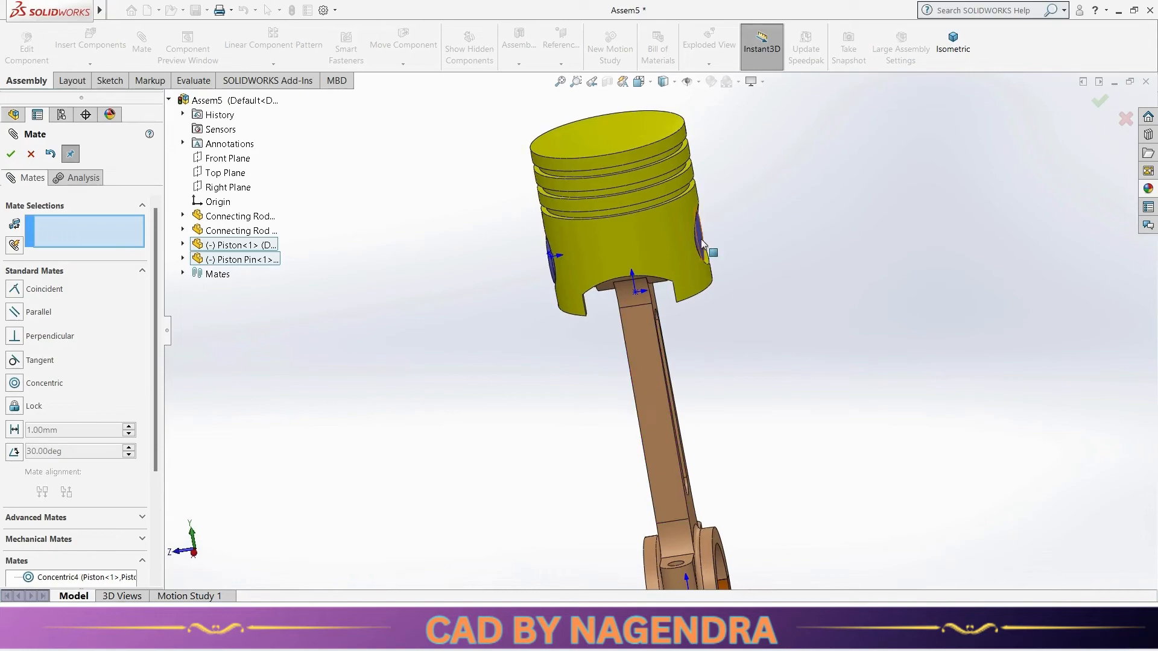
drag(703, 243, 529, 261)
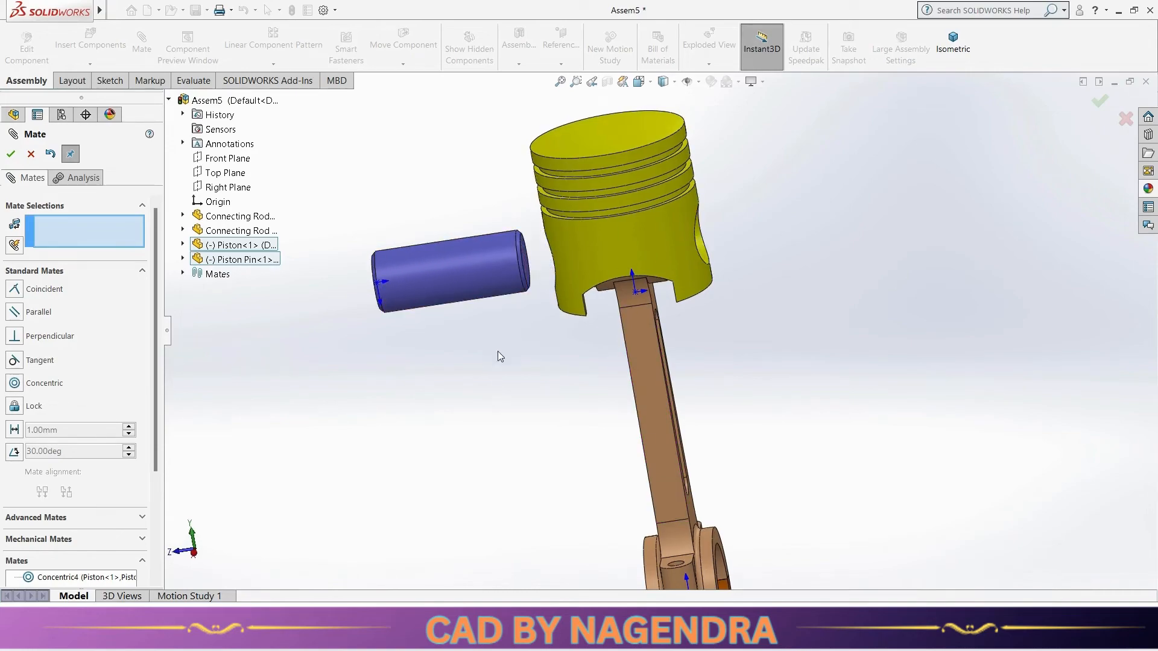
Step: Set up an advanced Width mate with the Centered constraint, using the piston pin's two end faces as width selections
click(72, 270)
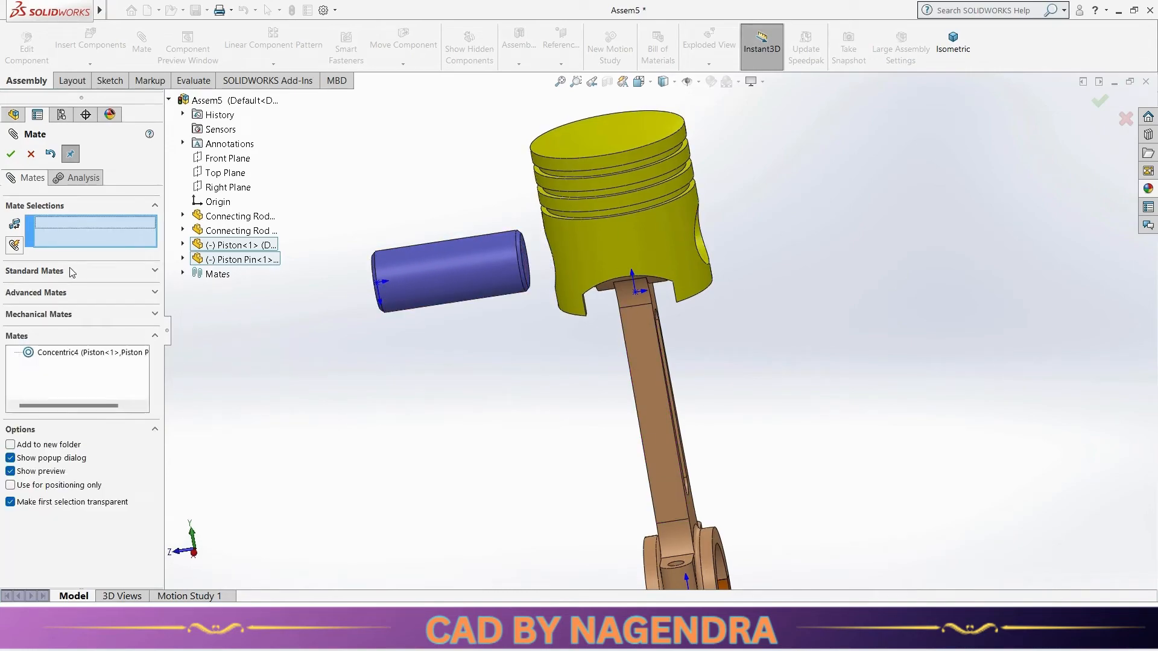
click(41, 293)
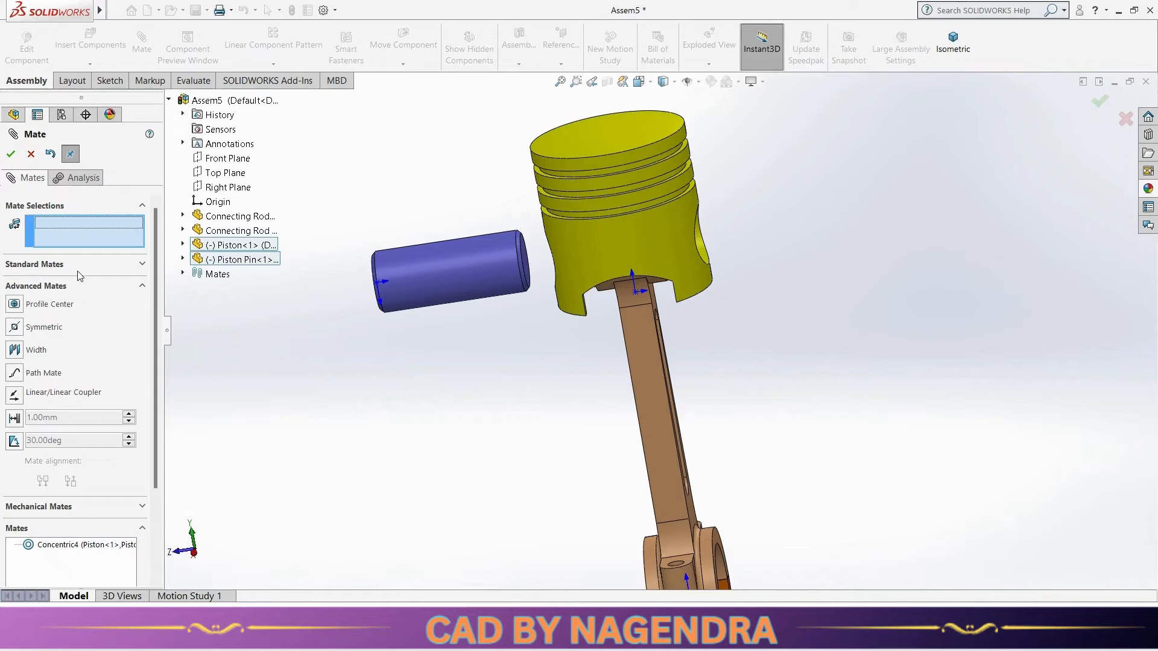
click(34, 355)
scroll(487, 316, down, 3)
middle_drag(582, 373, 613, 279)
scroll(634, 331, up, 2)
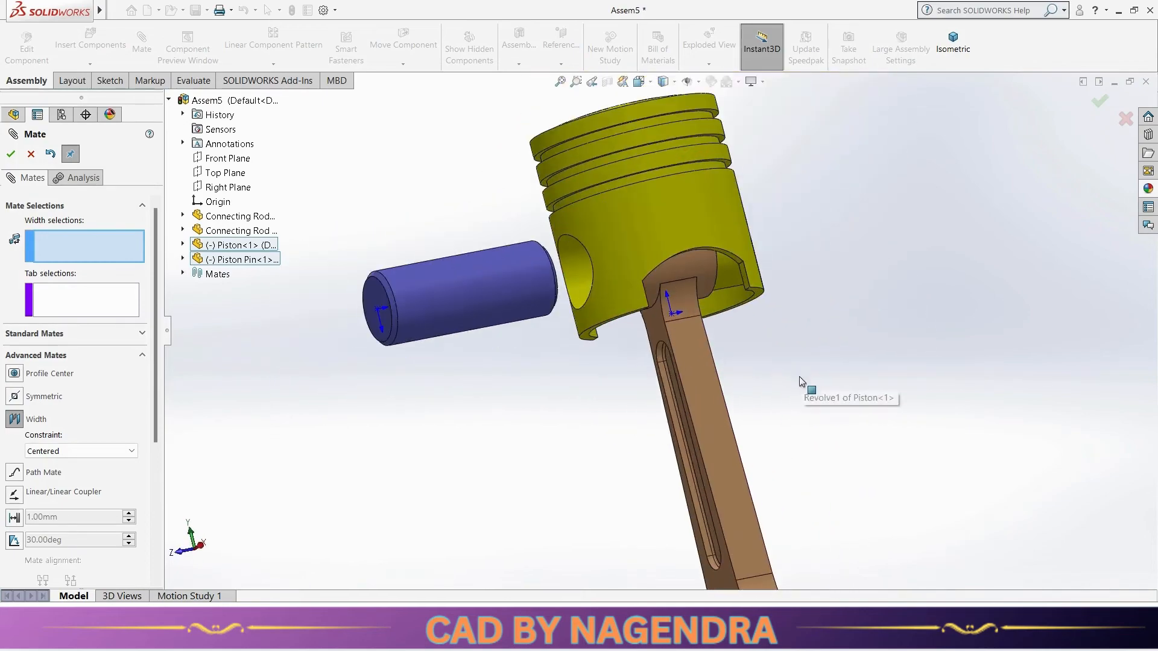
click(378, 288)
middle_drag(488, 360, 439, 366)
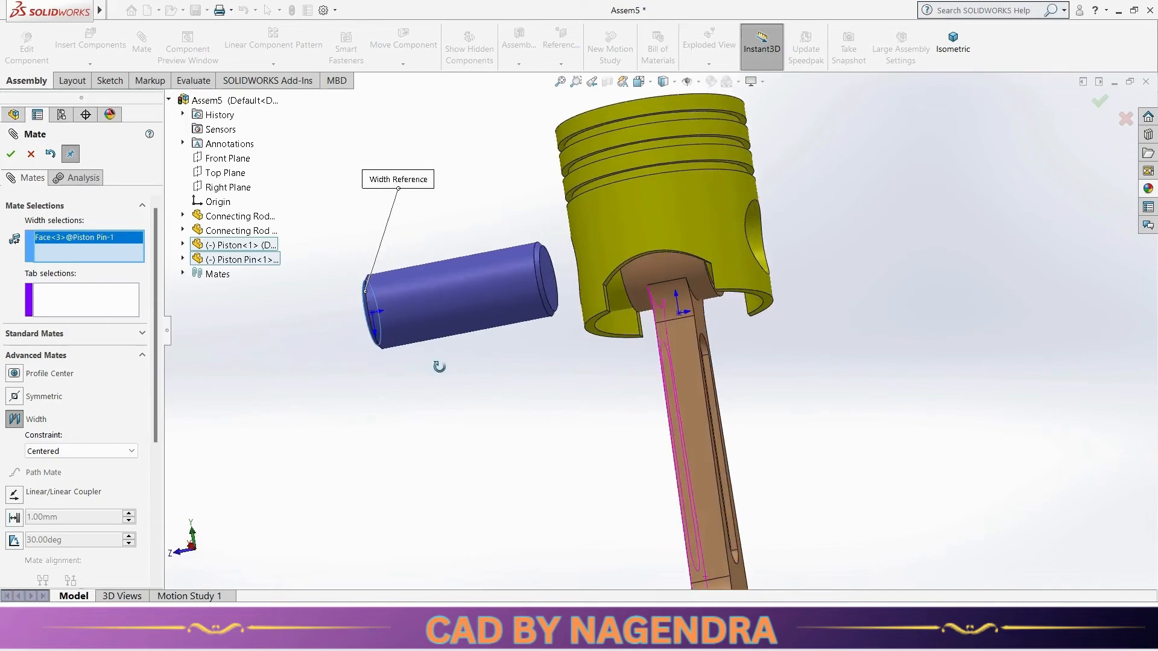
click(553, 282)
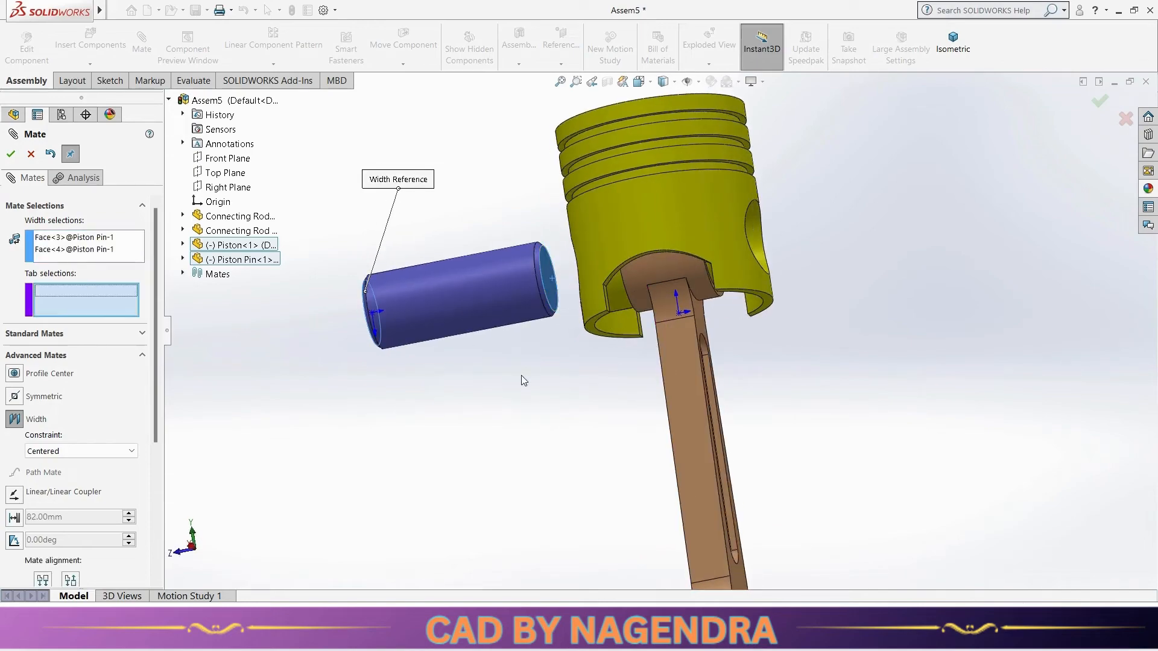
Step: Pick the connecting rod's two opposite slotted faces as tab selections and accept the Width mate
middle_drag(524, 380, 652, 392)
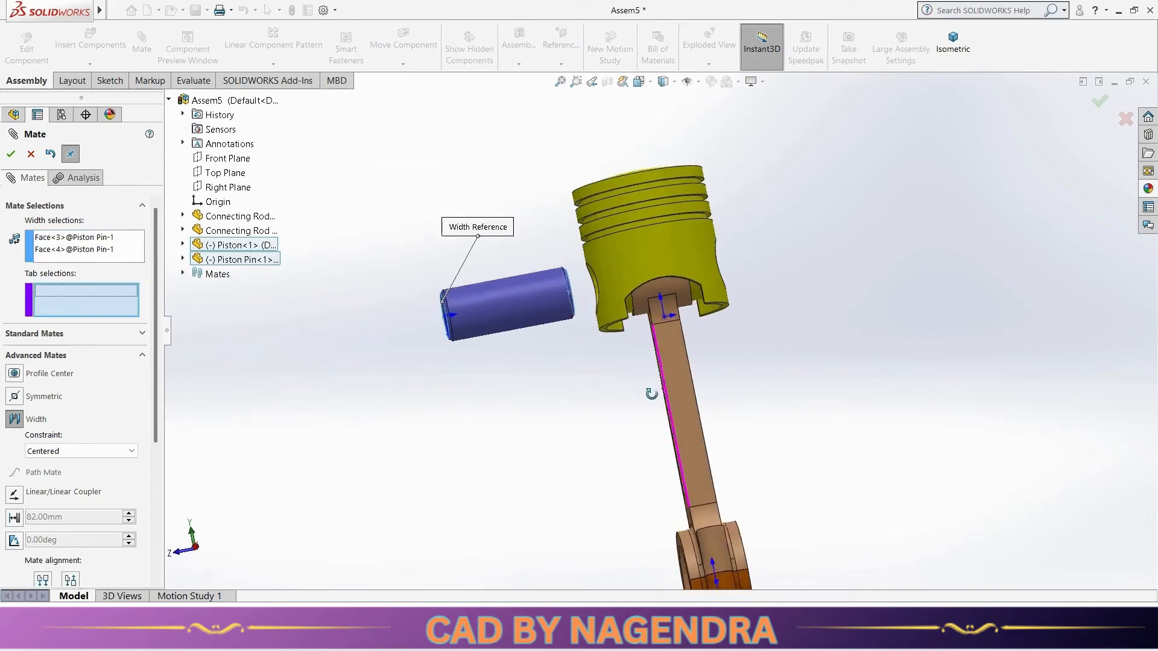
click(649, 331)
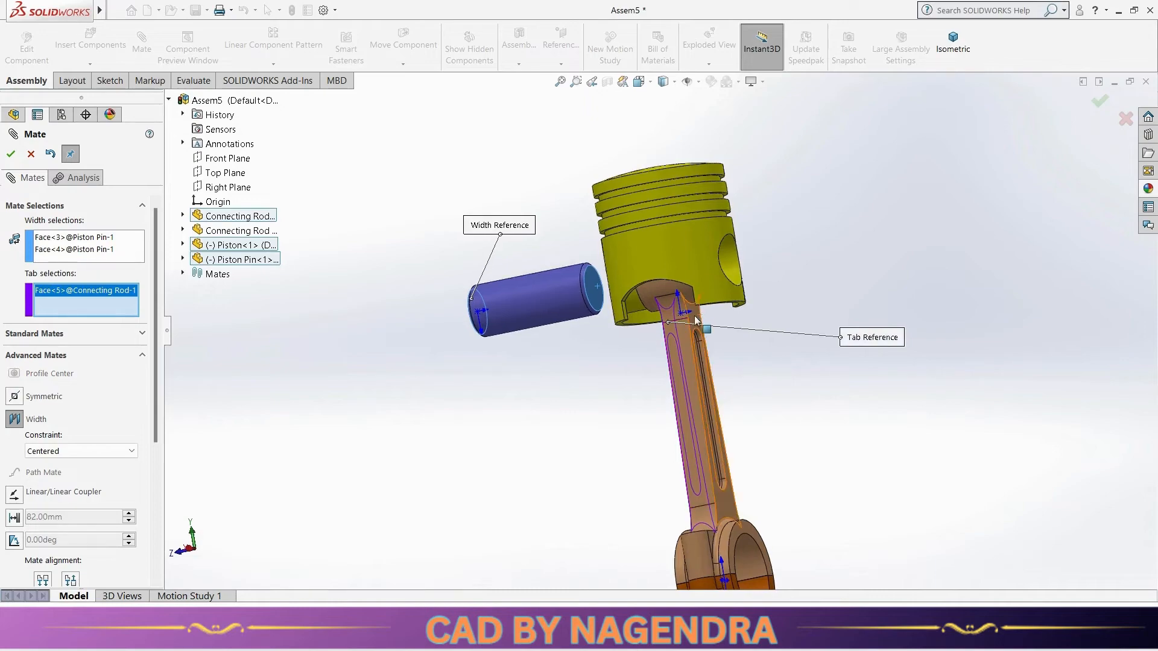
click(696, 320)
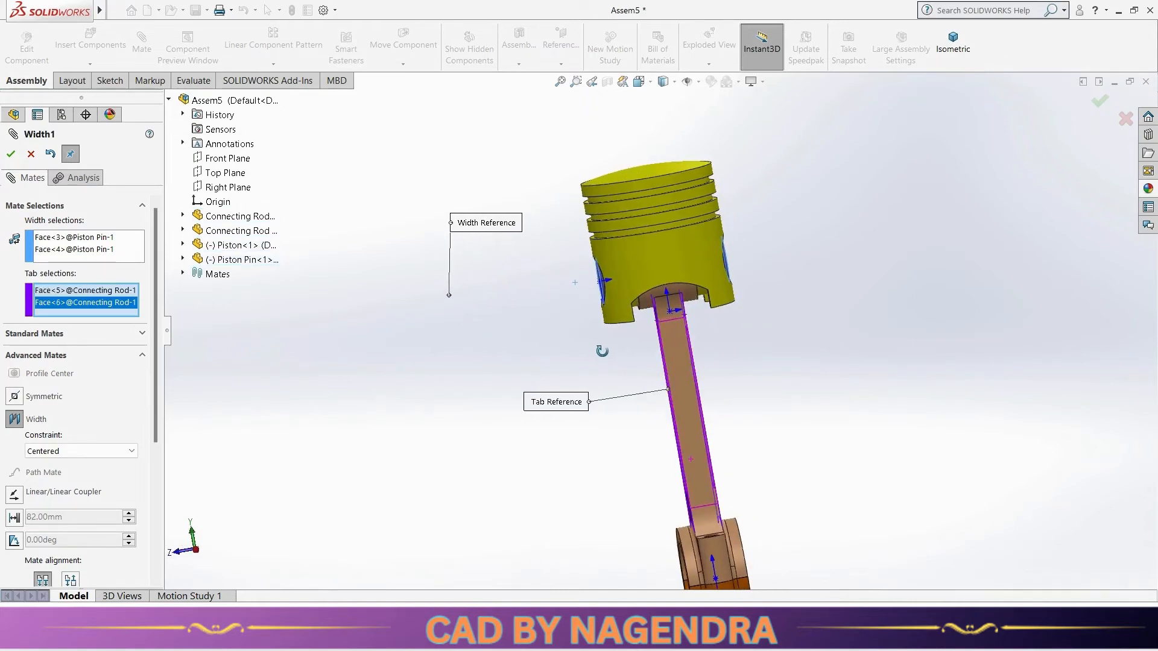
click(12, 154)
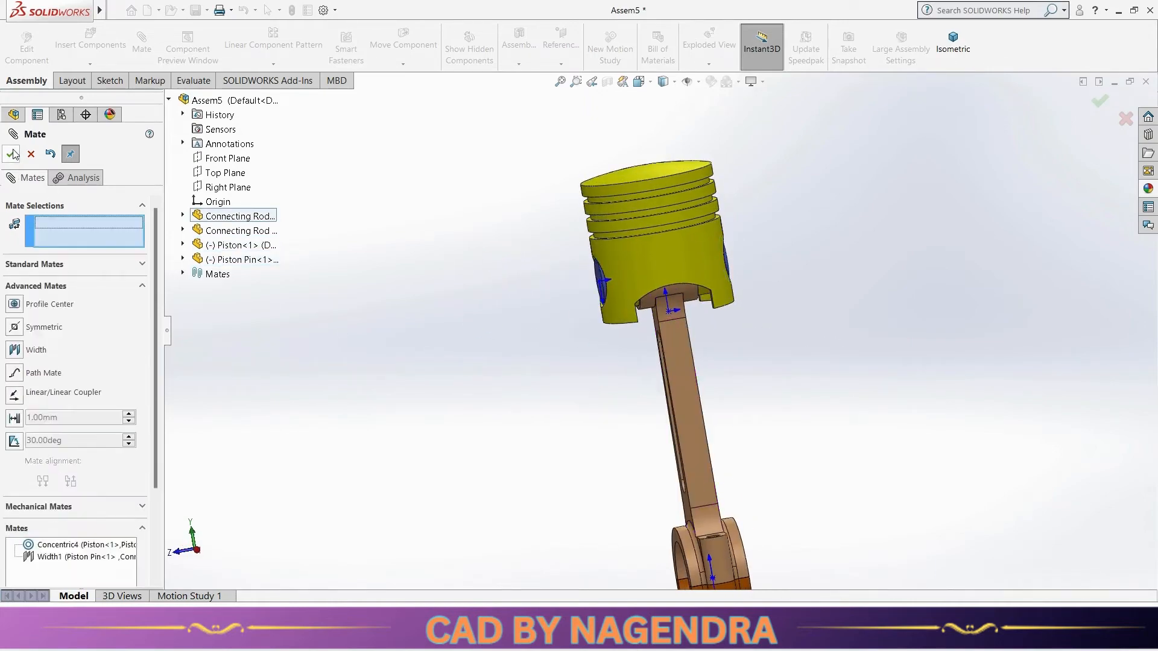
click(12, 154)
Step: Rotate the piston pin about its axis inside the piston to check its remaining freedom
scroll(722, 317, down, 3)
scroll(762, 326, up, 2)
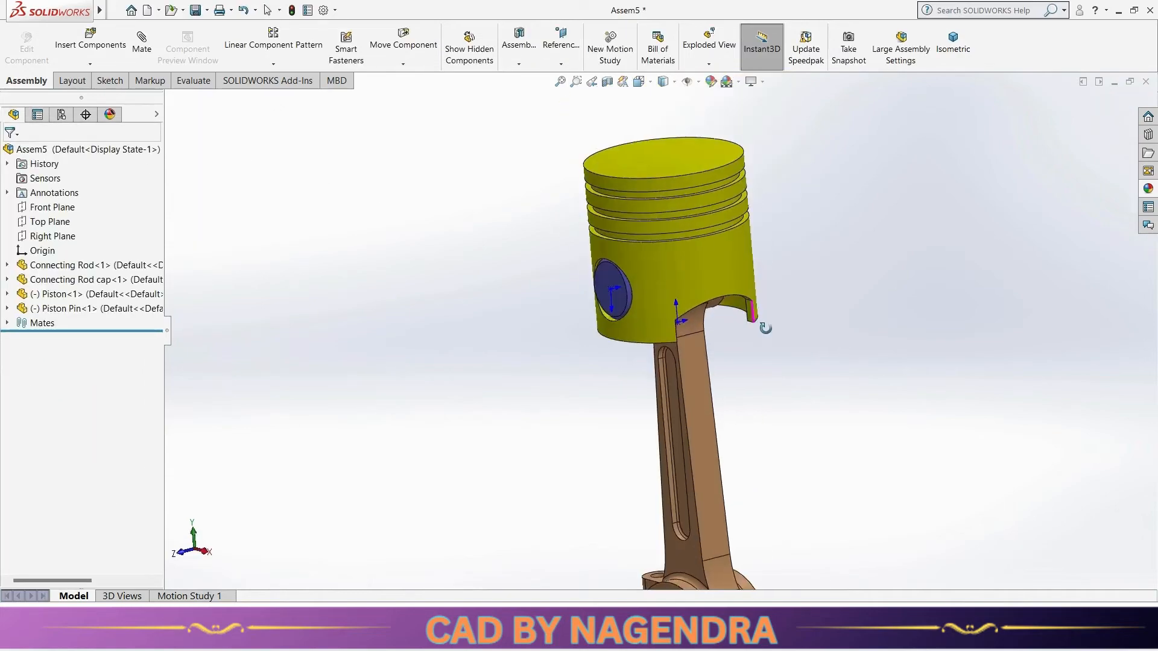
scroll(628, 278, down, 5)
scroll(628, 277, down, 2)
drag(608, 286, 531, 332)
click(464, 305)
scroll(464, 305, up, 4)
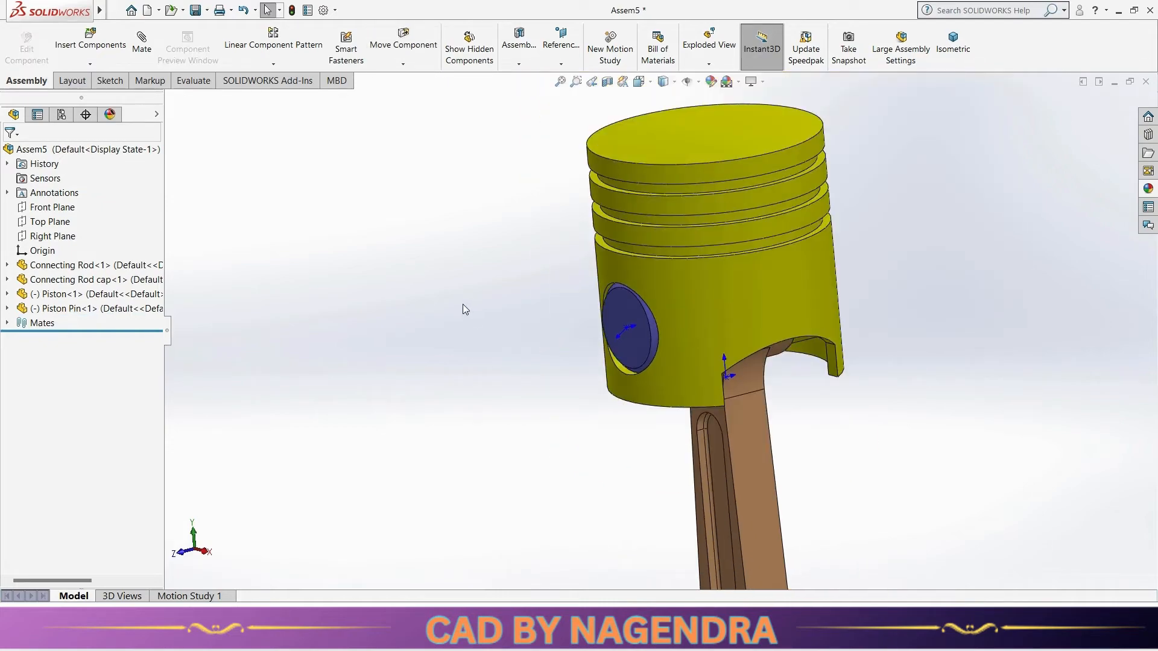
Step: Add a parallel mate between the piston pin's Top Plane and the plain side face of the connecting rod's shank
click(148, 52)
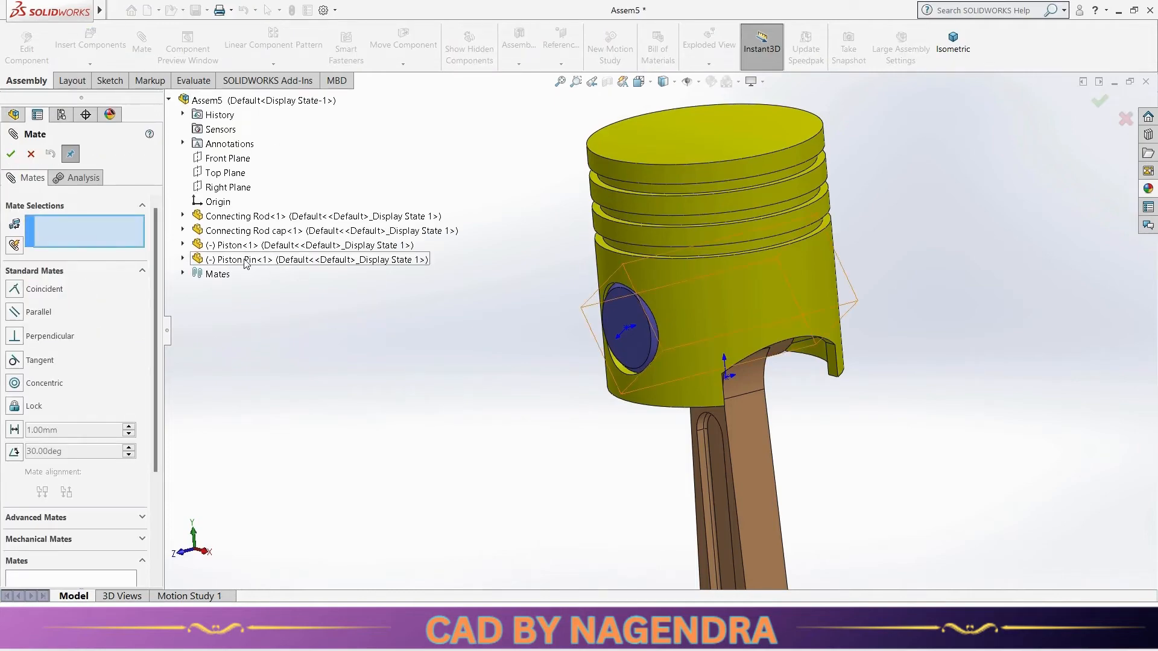
click(183, 259)
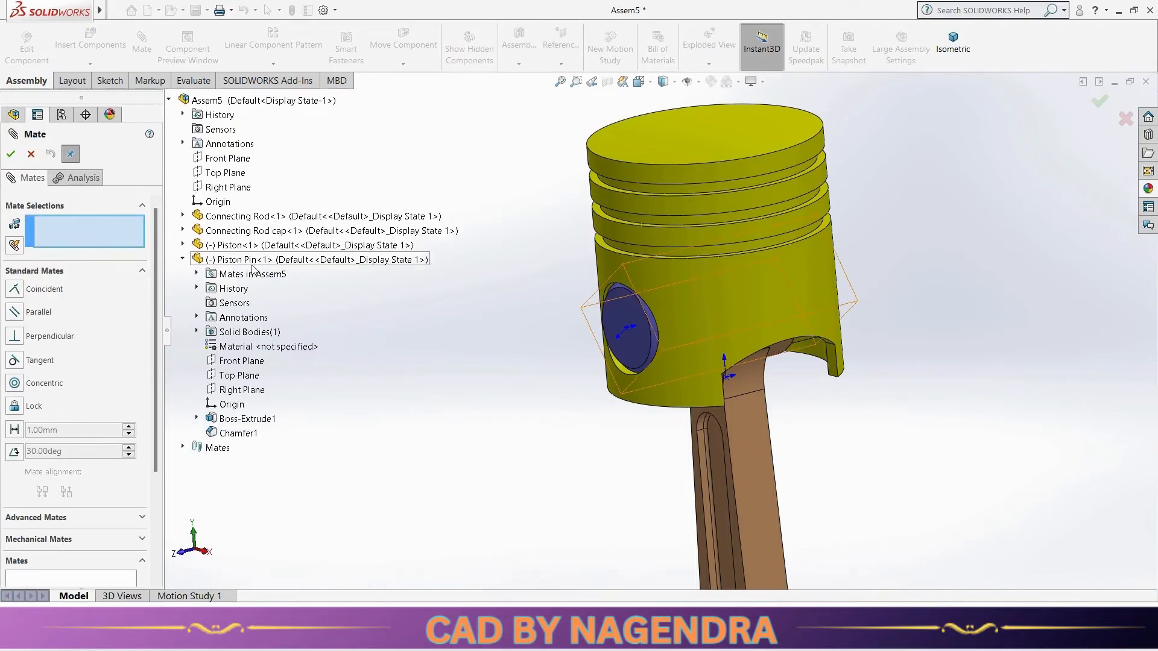
click(235, 375)
middle_drag(460, 395, 492, 392)
scroll(568, 384, up, 3)
scroll(570, 384, down, 1)
scroll(634, 428, up, 2)
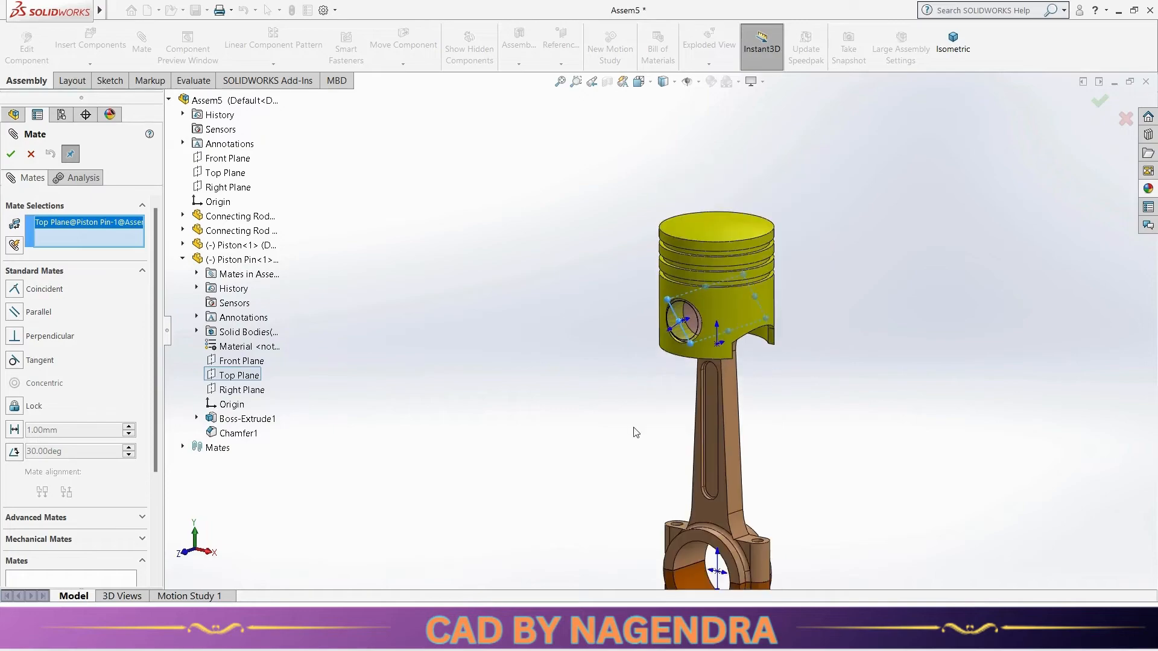
scroll(626, 418, down, 1)
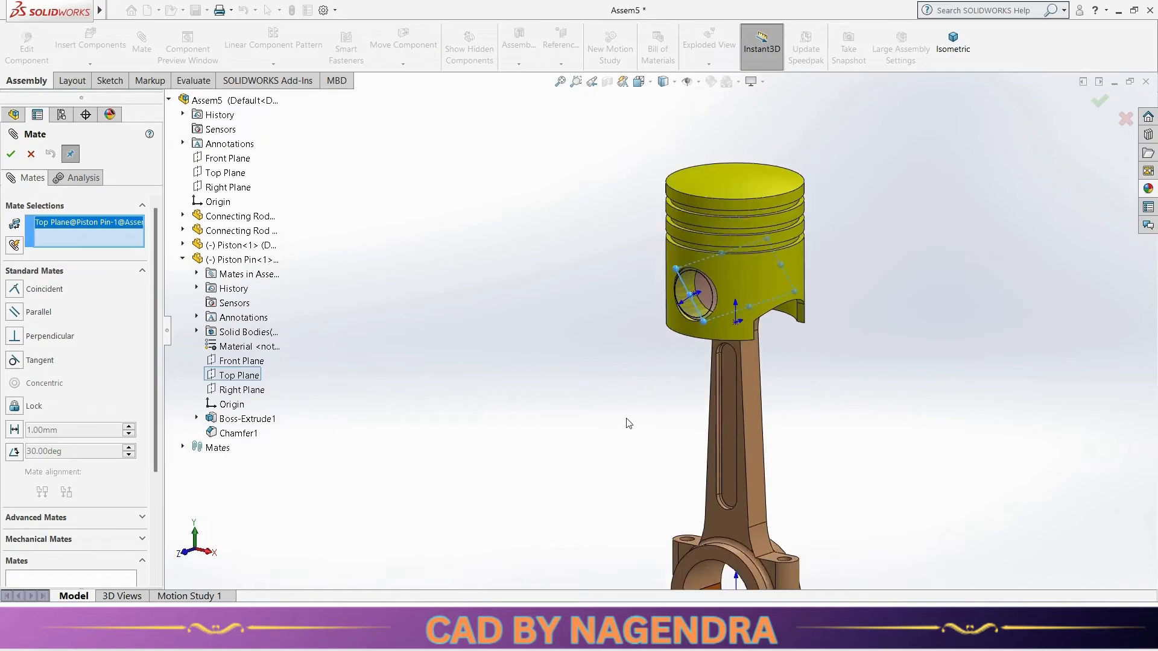
click(754, 391)
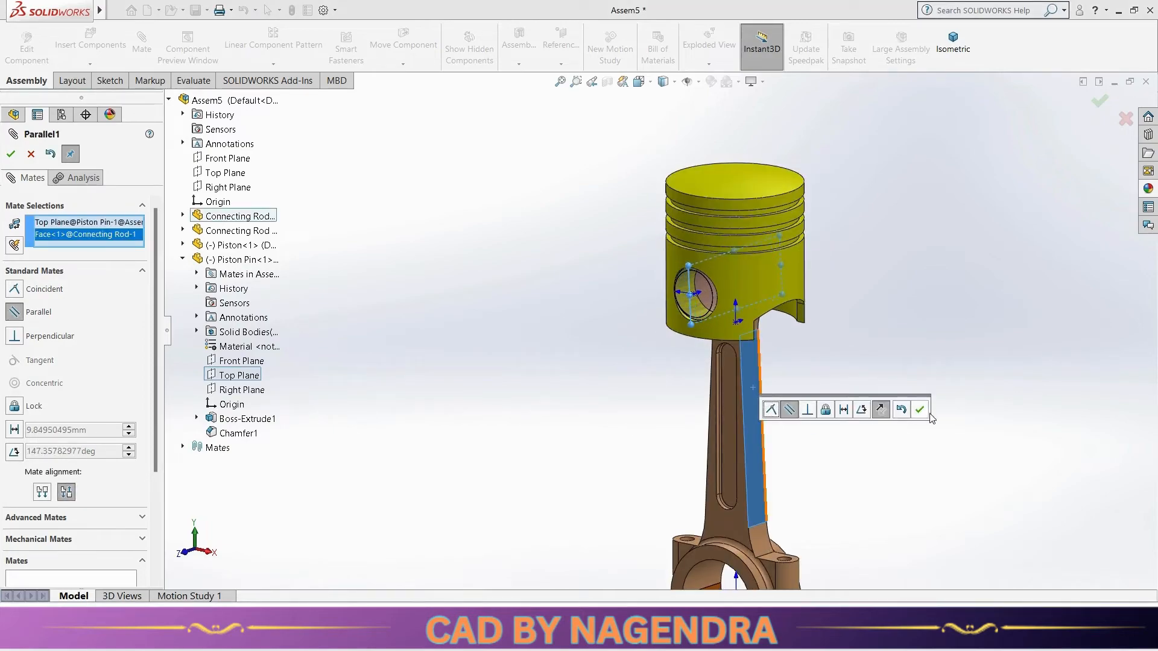
click(922, 413)
click(10, 155)
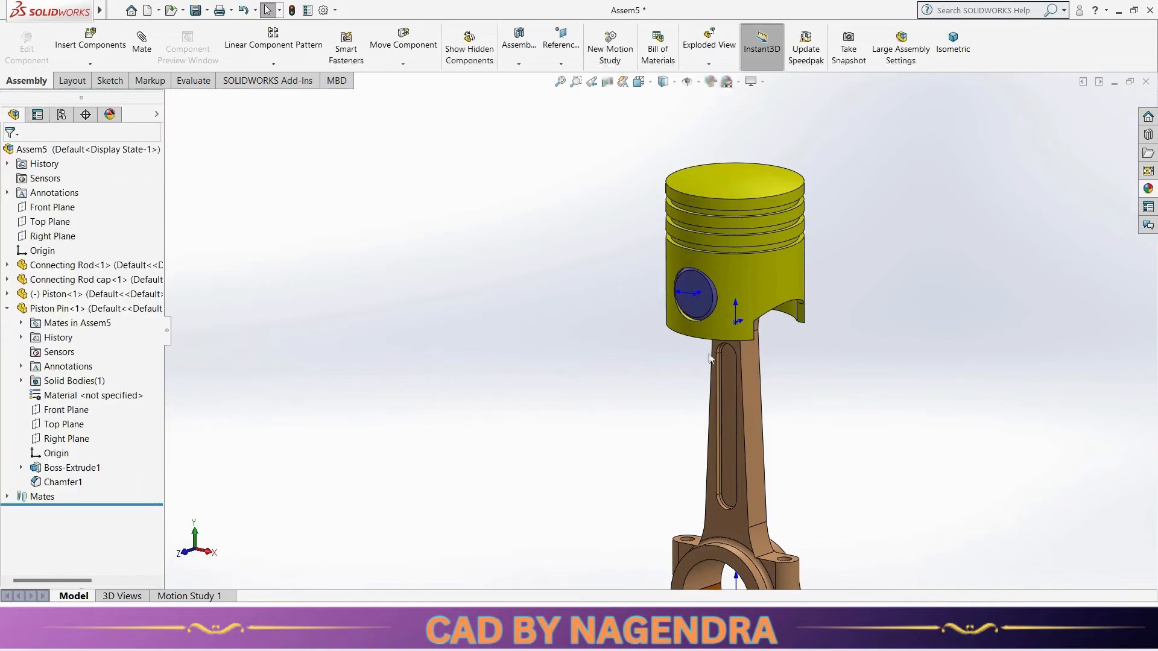
Step: Try to turn the piston pin again to test the parallel mate, and collapse its feature list
scroll(714, 309, down, 3)
mouse_move(536, 225)
mouse_down()
mouse_move(504, 233)
mouse_move(538, 231)
mouse_up()
click(379, 344)
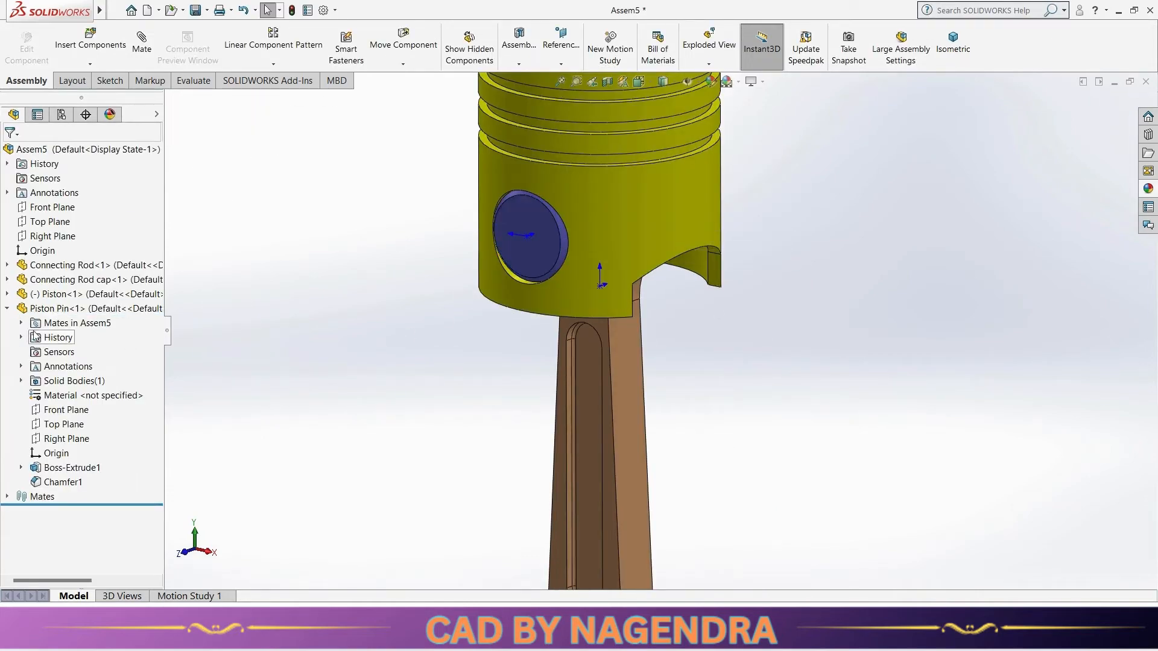
click(7, 311)
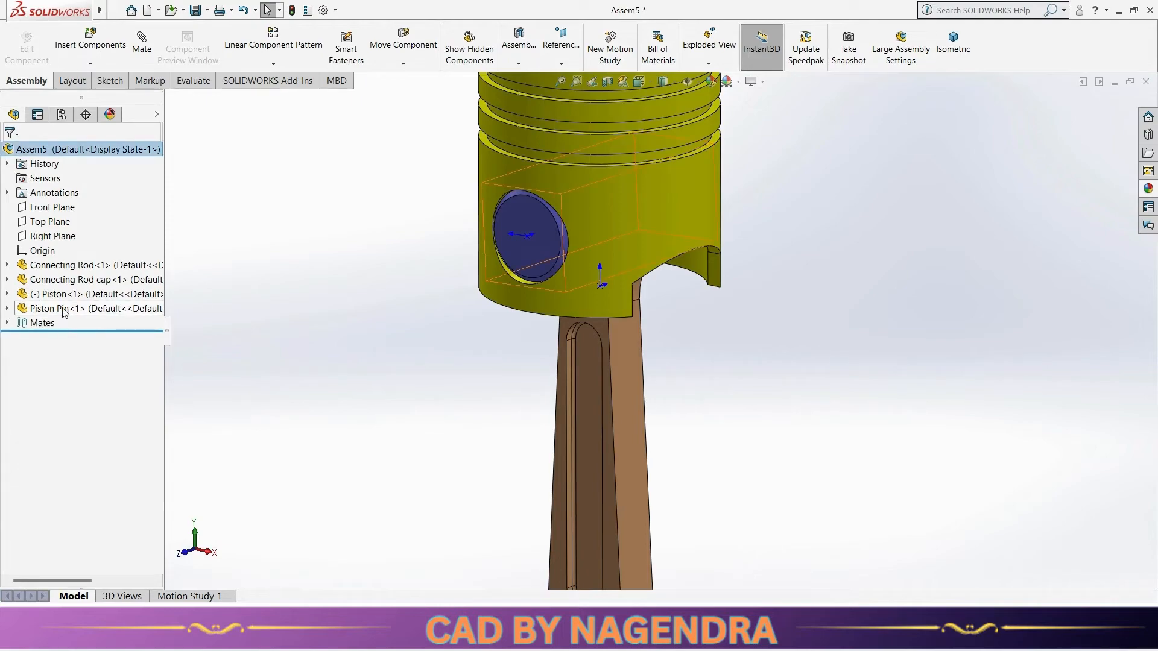
scroll(652, 273, up, 1)
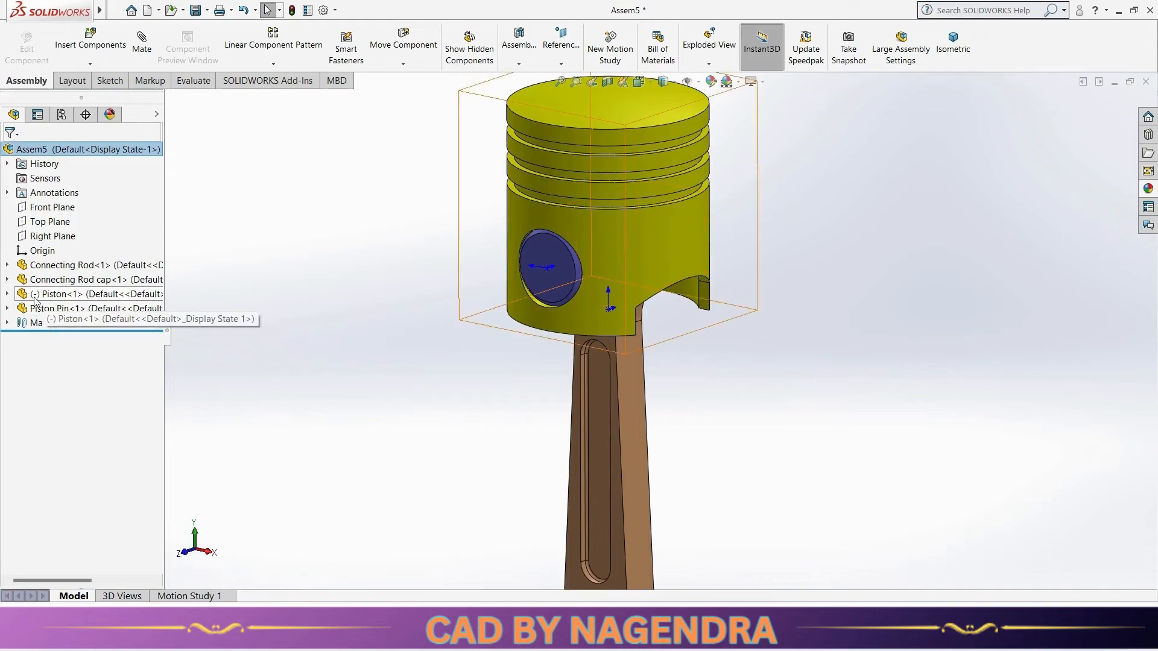
Step: Try moving the piston on its pin to check its remaining freedom
scroll(673, 339, up, 2)
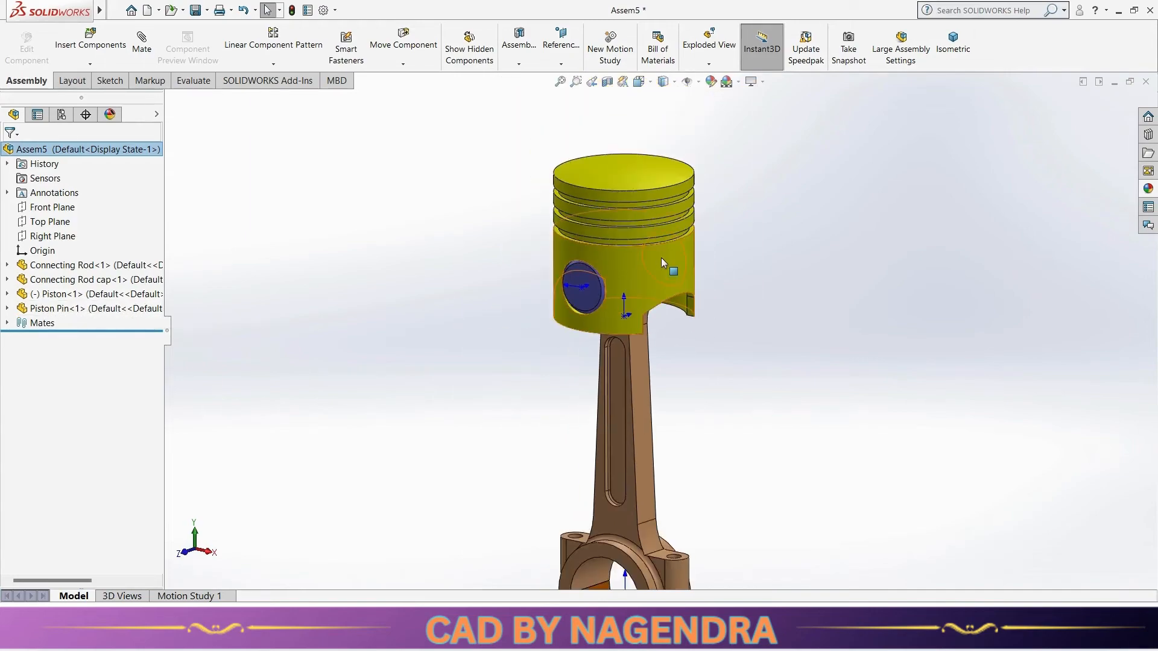
mouse_move(661, 258)
mouse_down()
mouse_move(577, 238)
mouse_move(641, 263)
mouse_up()
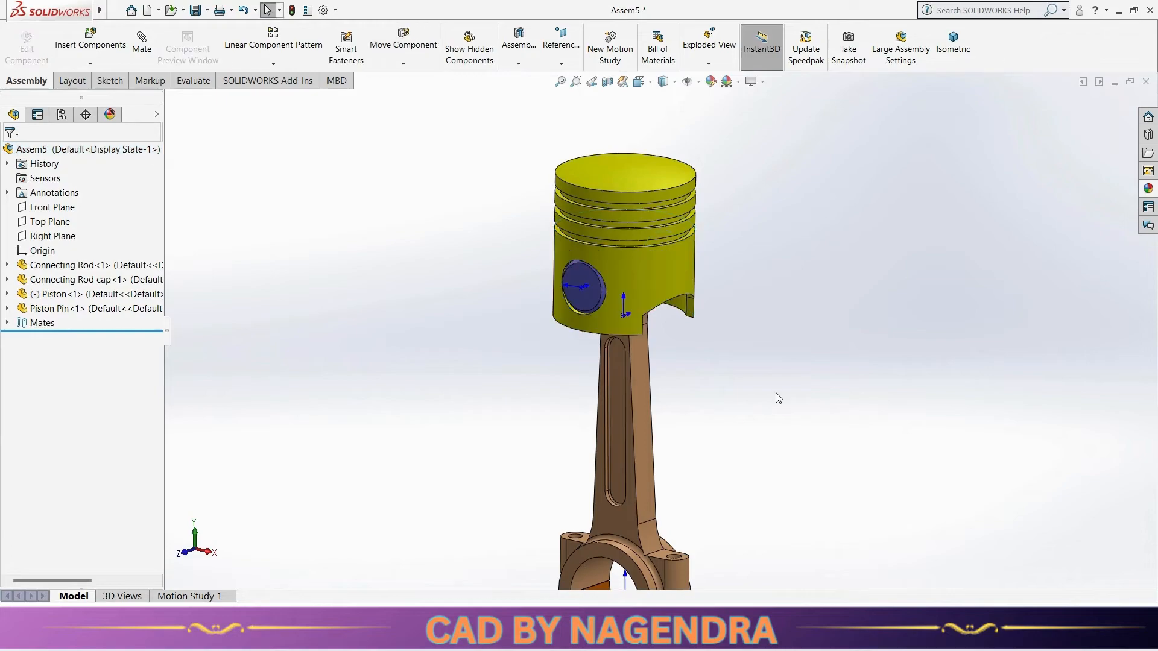
scroll(772, 402, up, 4)
scroll(711, 437, down, 2)
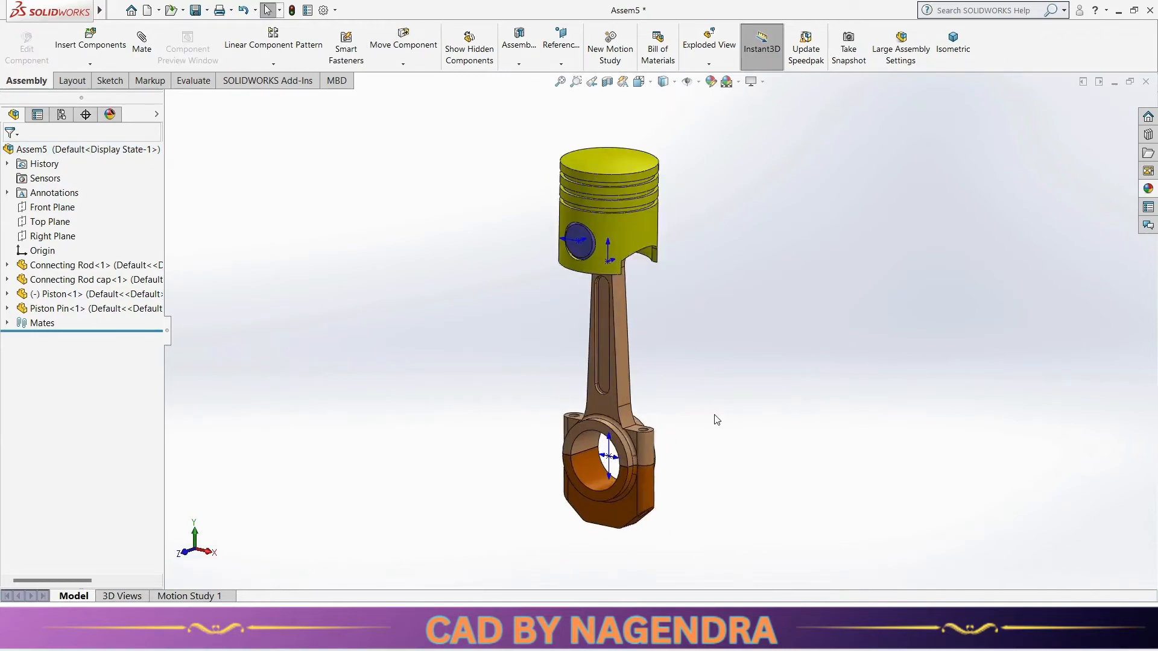
Step: Insert the Piston ring part and place it in free space above the piston crown
middle_drag(715, 416, 696, 408)
click(93, 41)
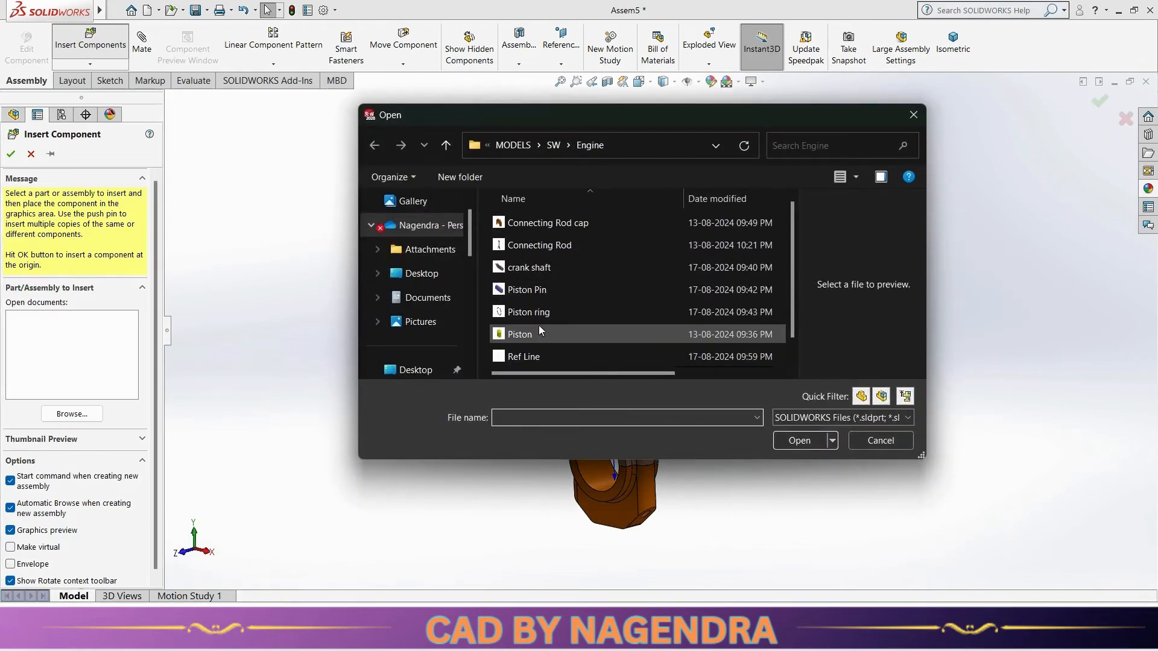
click(532, 312)
click(792, 443)
scroll(666, 194, down, 3)
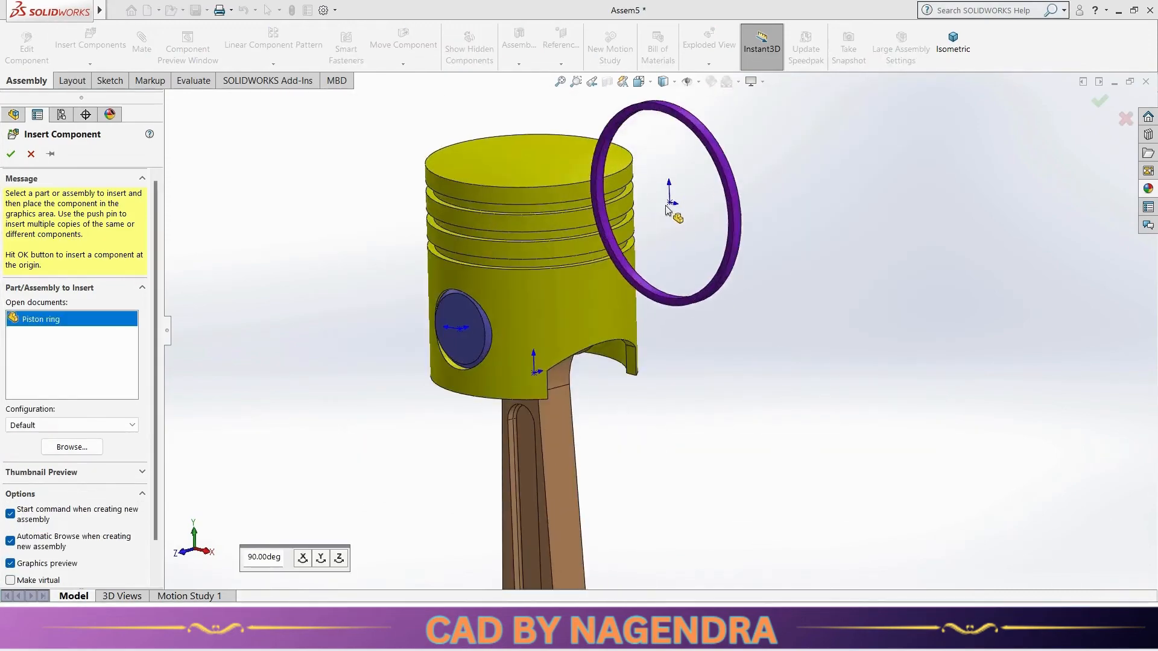
scroll(619, 207, up, 2)
scroll(561, 150, down, 1)
click(560, 146)
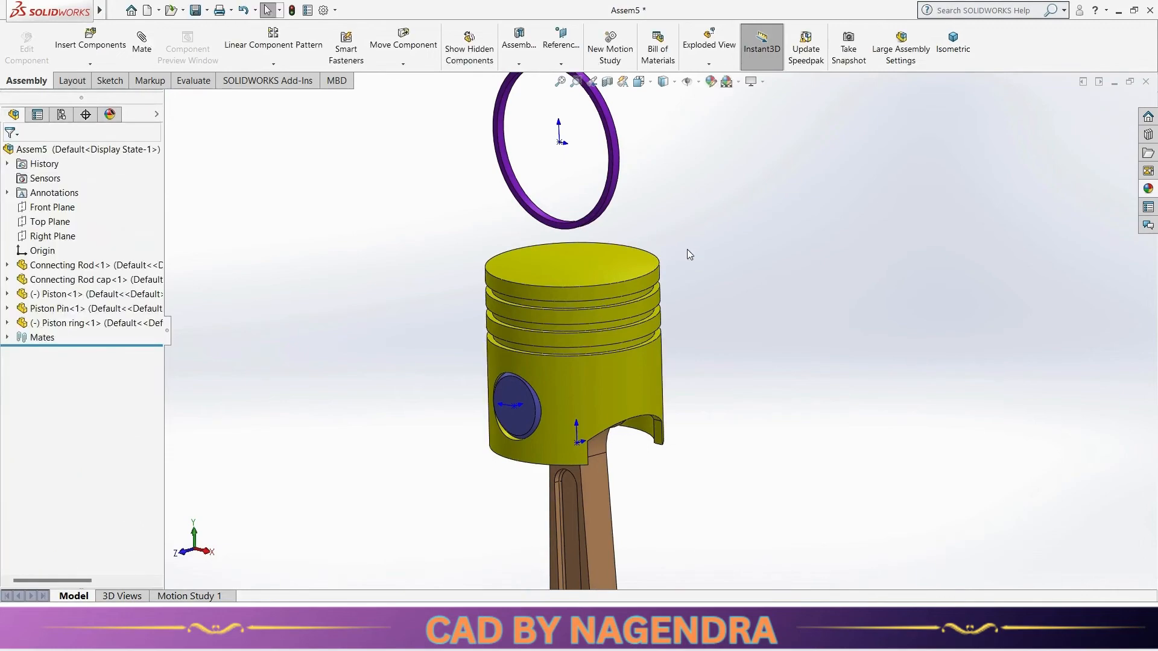
Step: Add a concentric mate between the piston's outer cylindrical skirt face and the piston ring's inner face
click(141, 41)
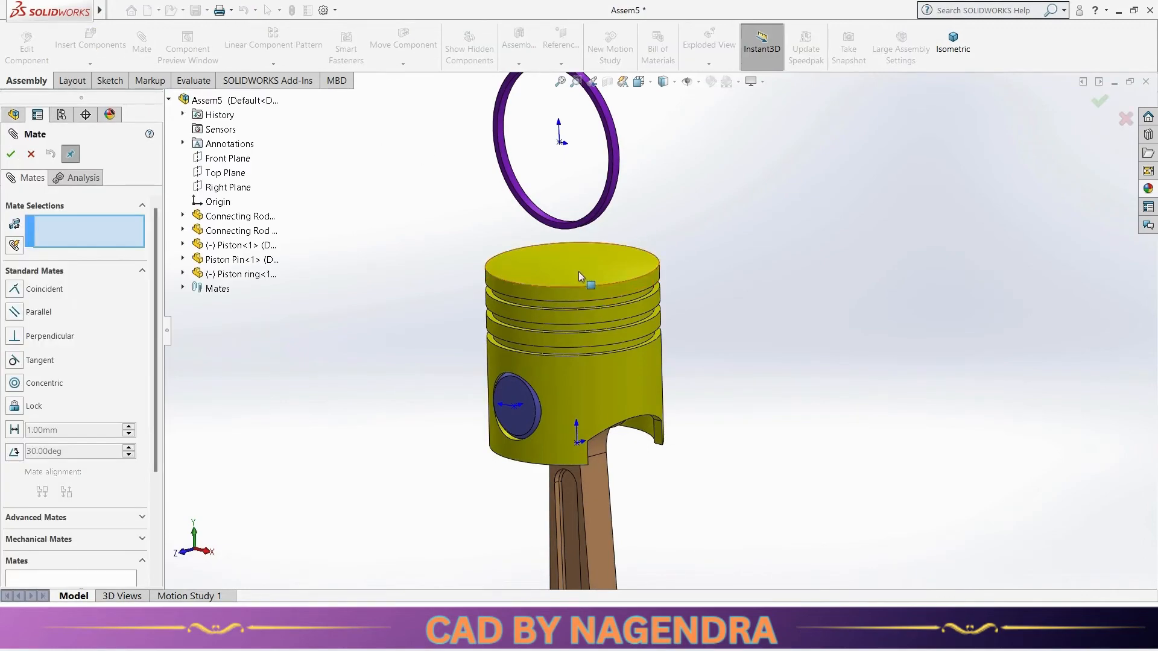
click(592, 395)
scroll(532, 173, down, 3)
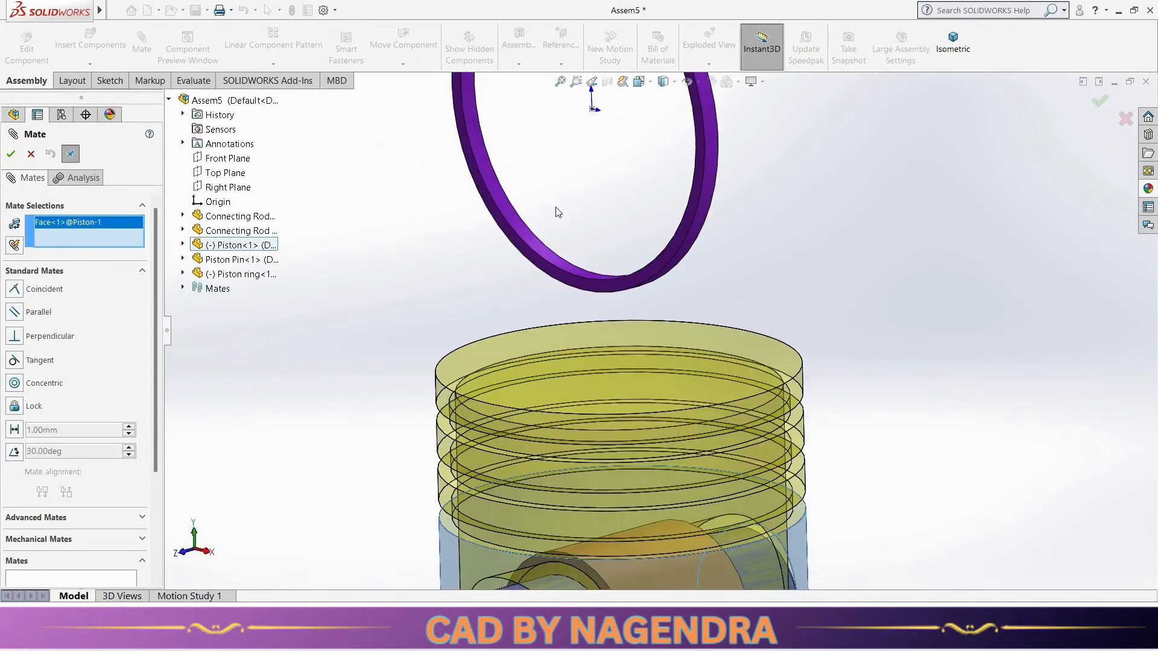
click(524, 229)
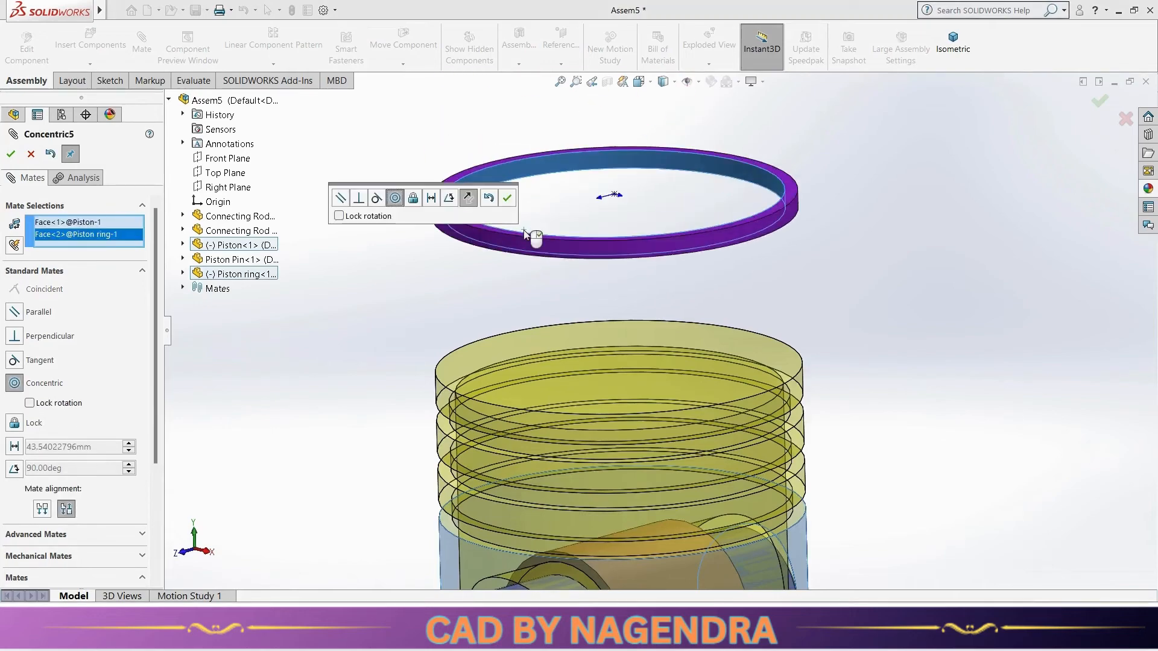
click(506, 198)
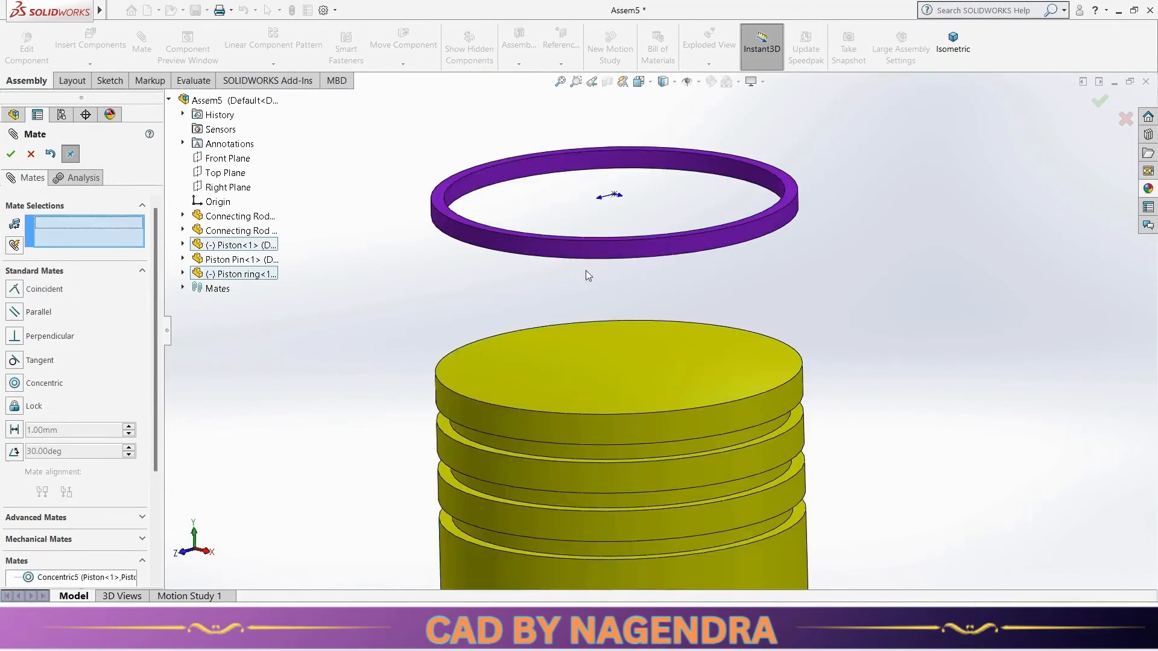
Step: Add a coincident mate between the piston ring's flat upper face and the upper wall of the piston's topmost groove
scroll(786, 307, up, 2)
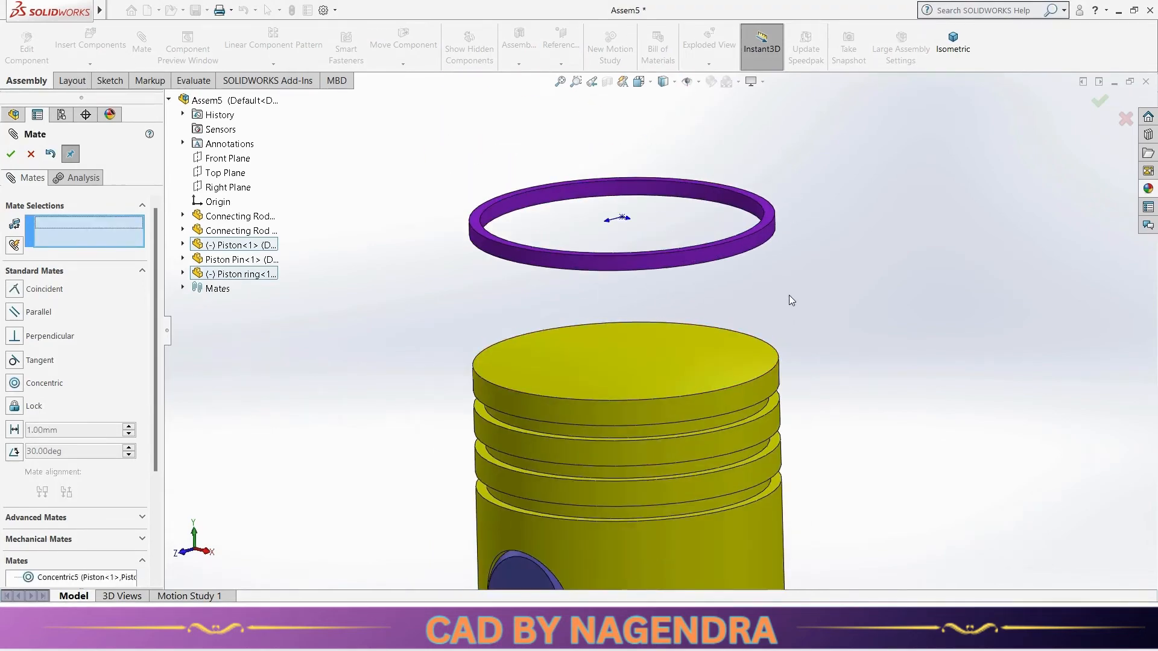
click(770, 225)
middle_drag(863, 418, 831, 385)
scroll(831, 385, down, 3)
click(744, 406)
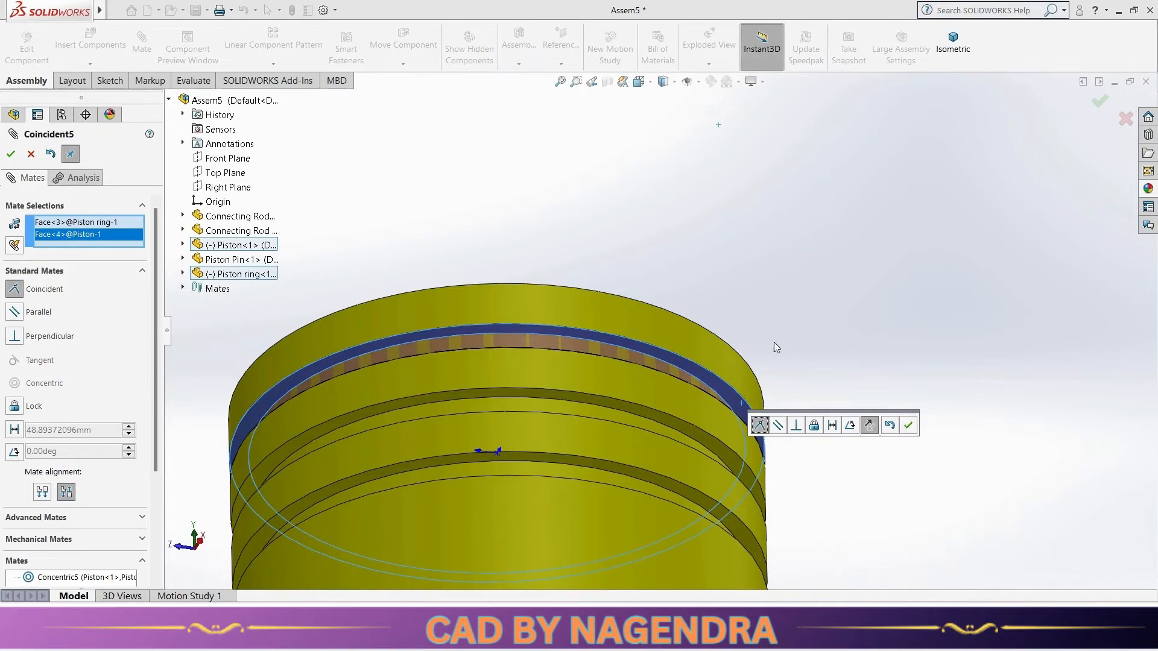
scroll(718, 301, up, 3)
click(908, 425)
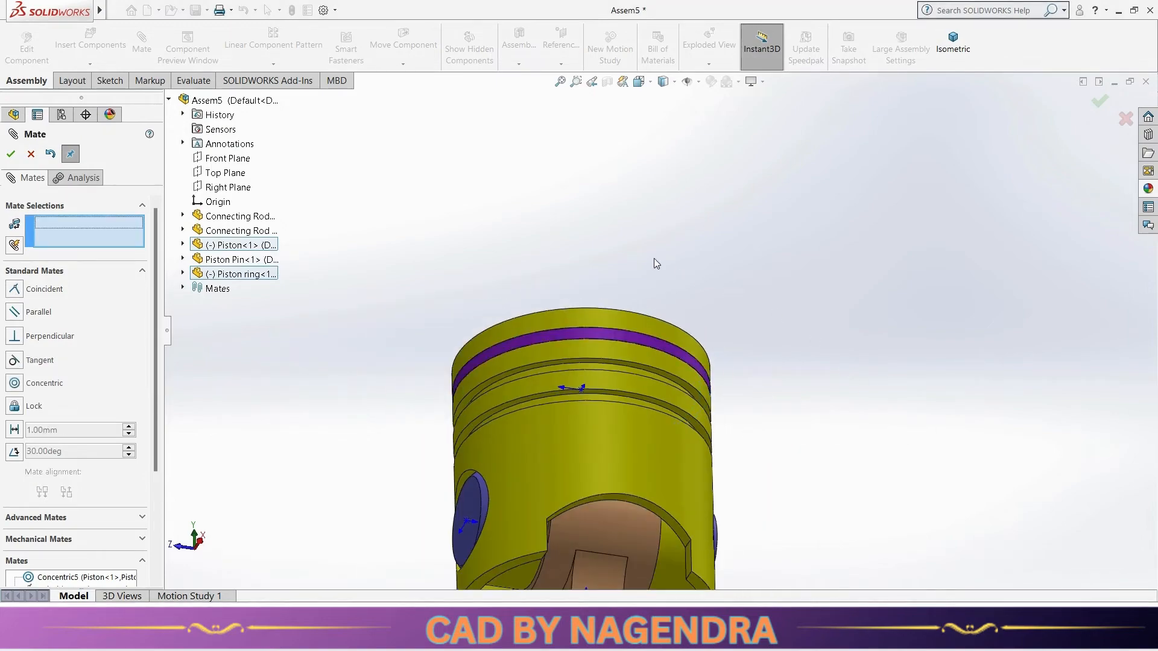
Step: Rotate the piston ring inside its groove to check its remaining freedom
middle_drag(654, 258, 530, 362)
scroll(543, 349, down, 3)
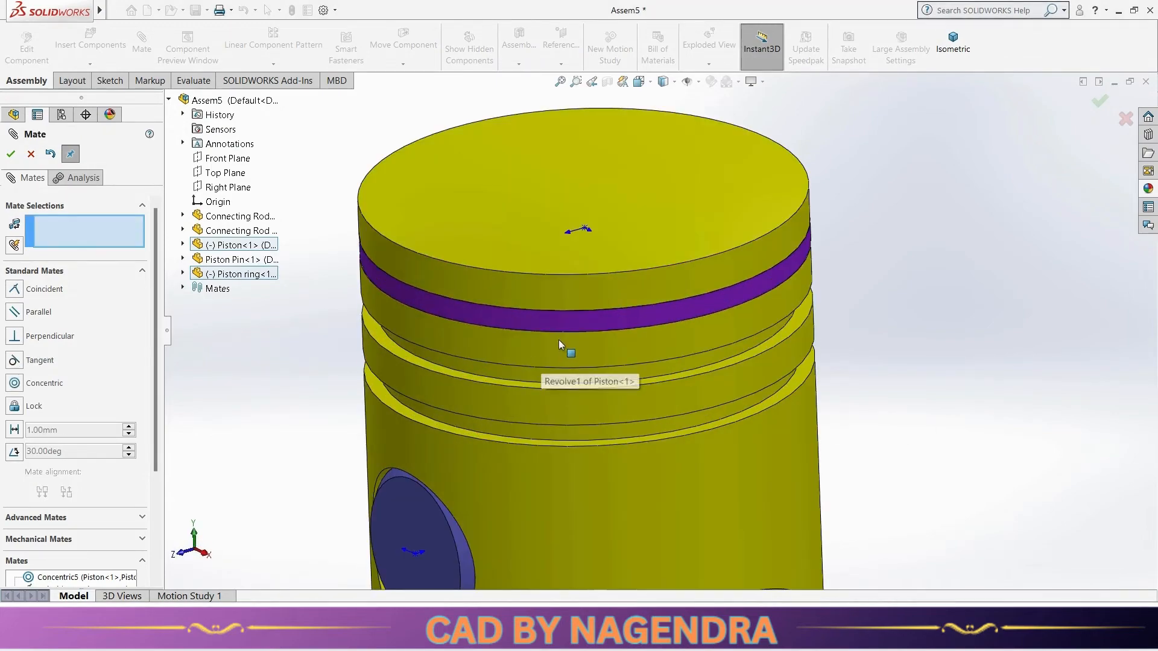
click(552, 320)
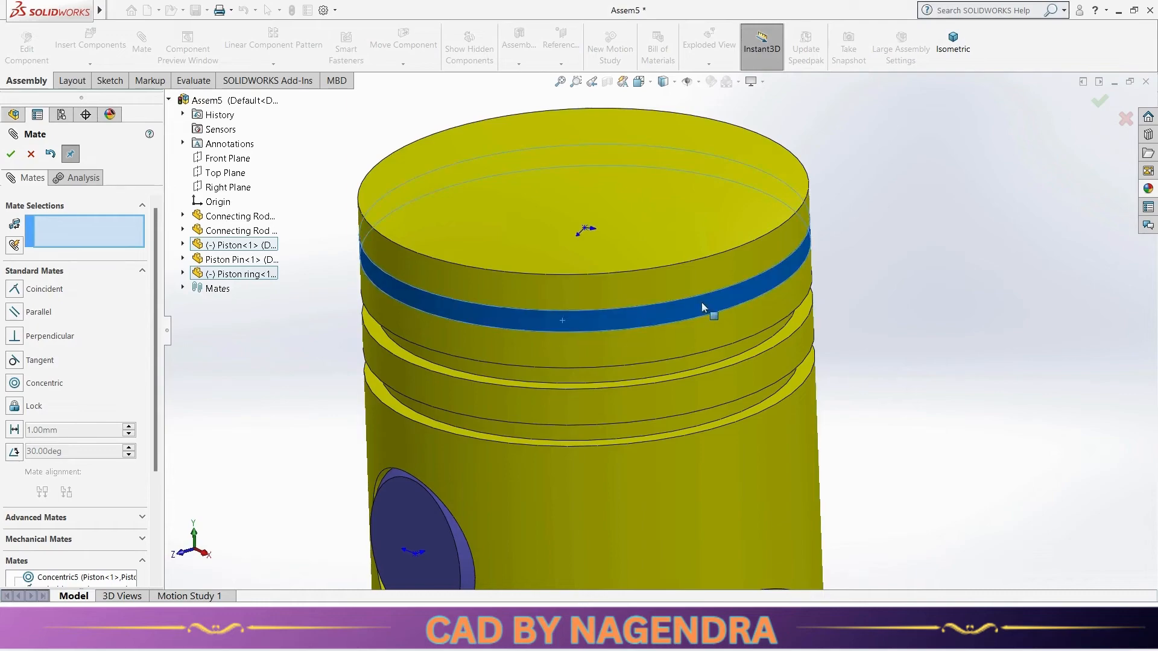
drag(794, 227, 680, 308)
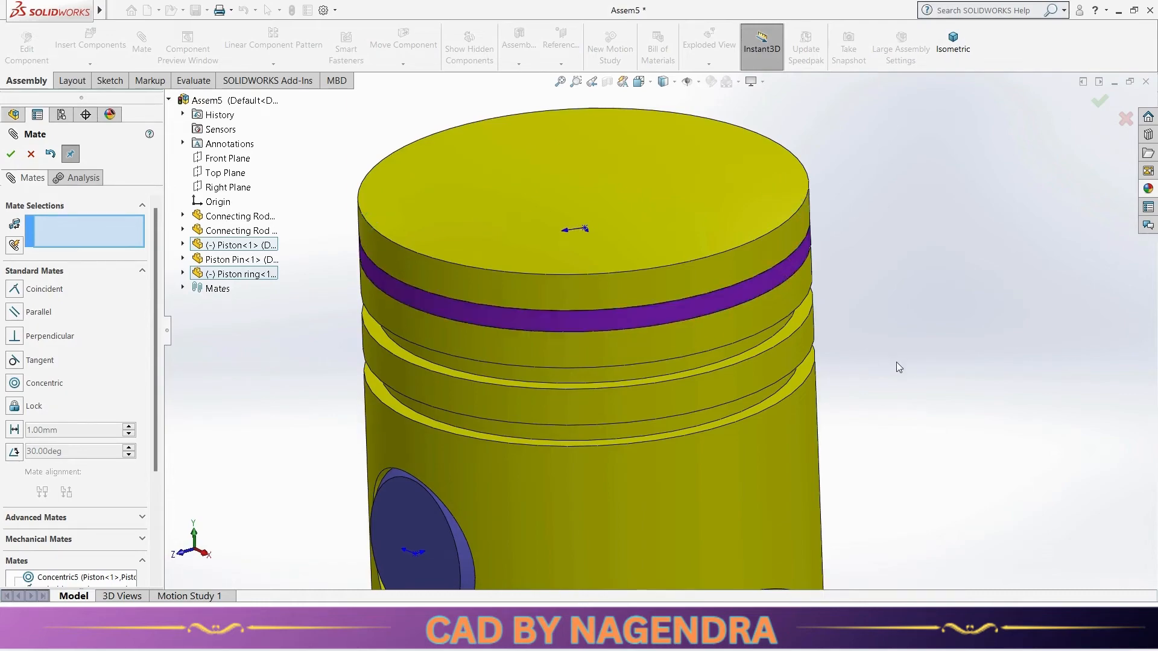
scroll(896, 363, up, 3)
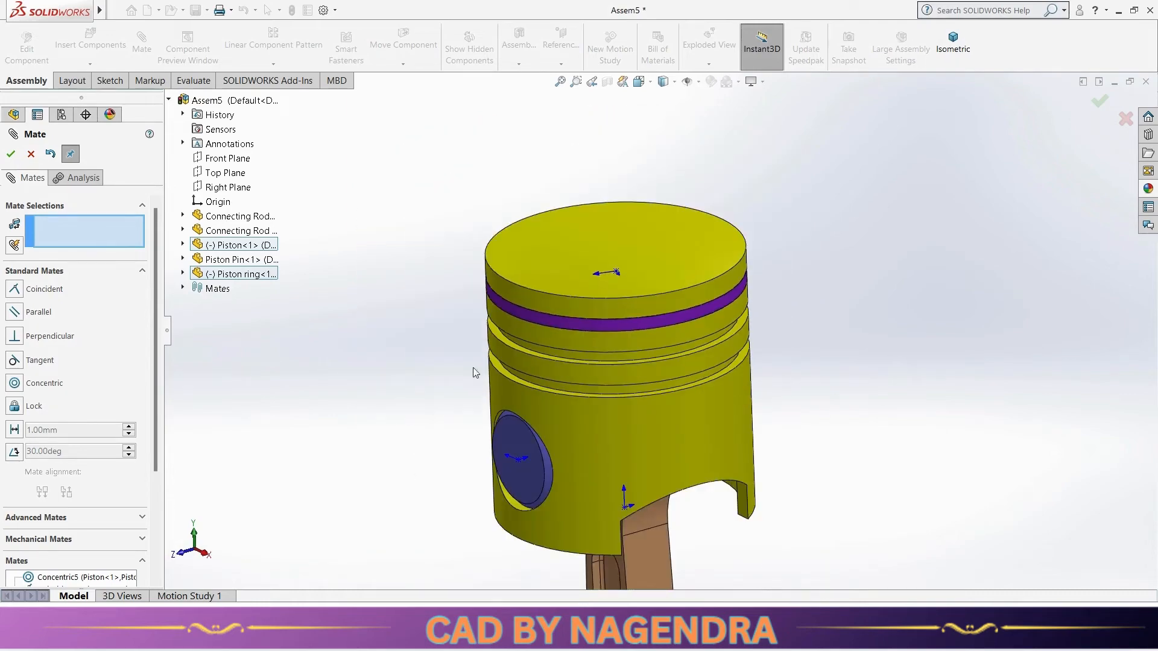
Step: Pick the piston ring's Top Plane as the first selection for a new mate
click(183, 273)
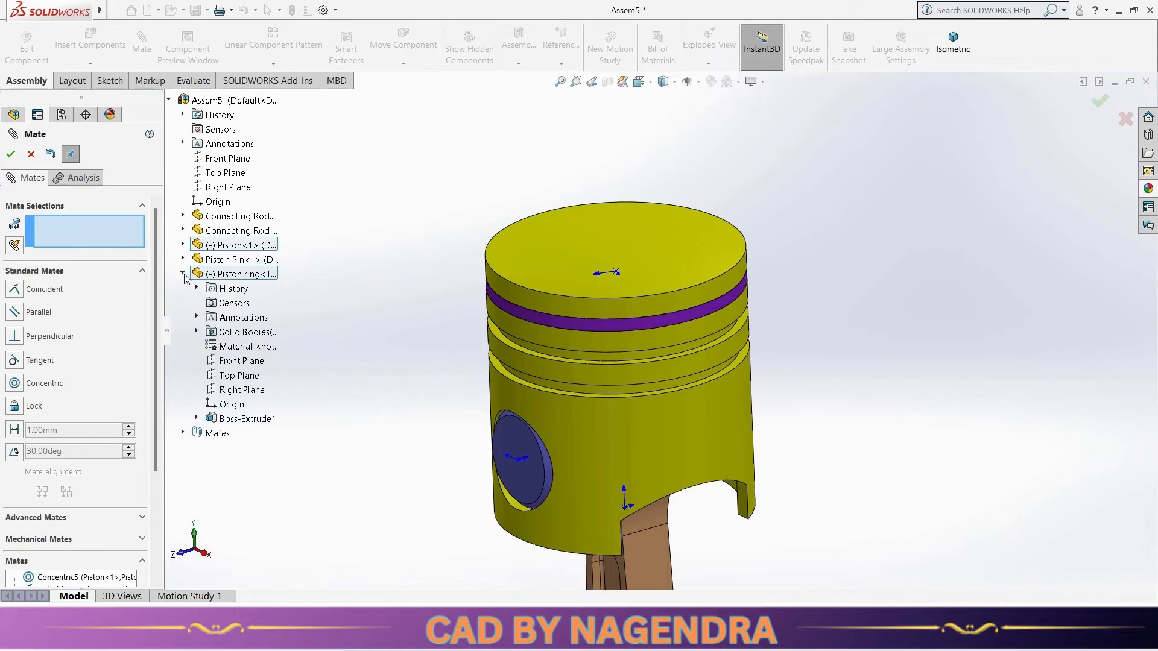
click(235, 377)
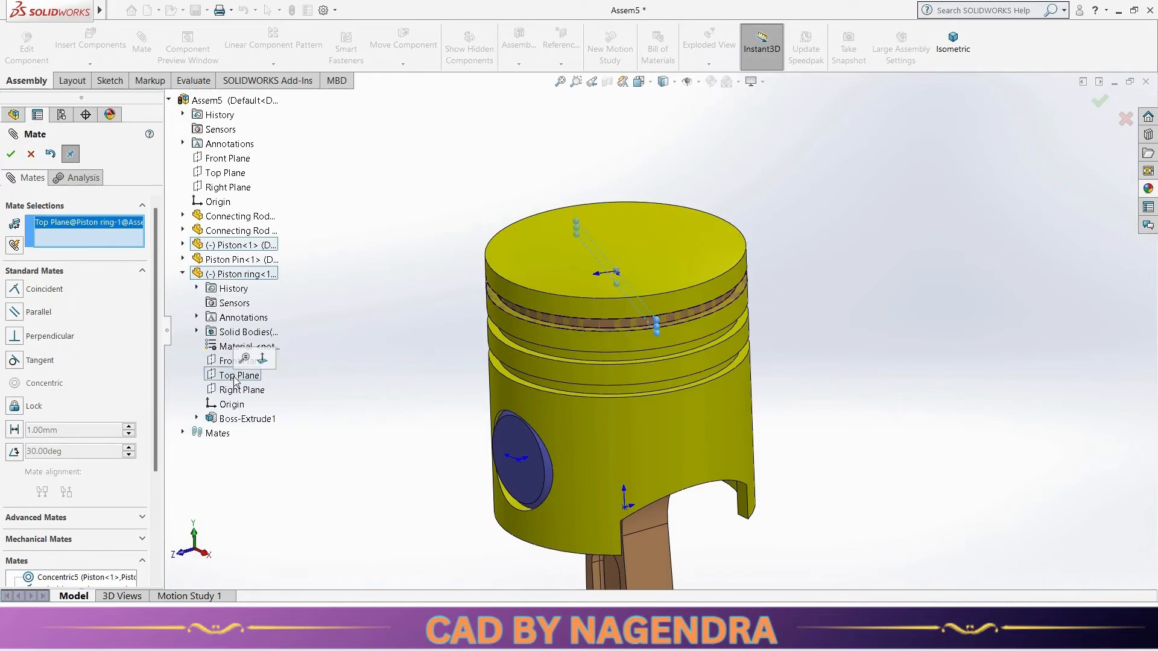
scroll(807, 468, up, 3)
scroll(807, 468, down, 2)
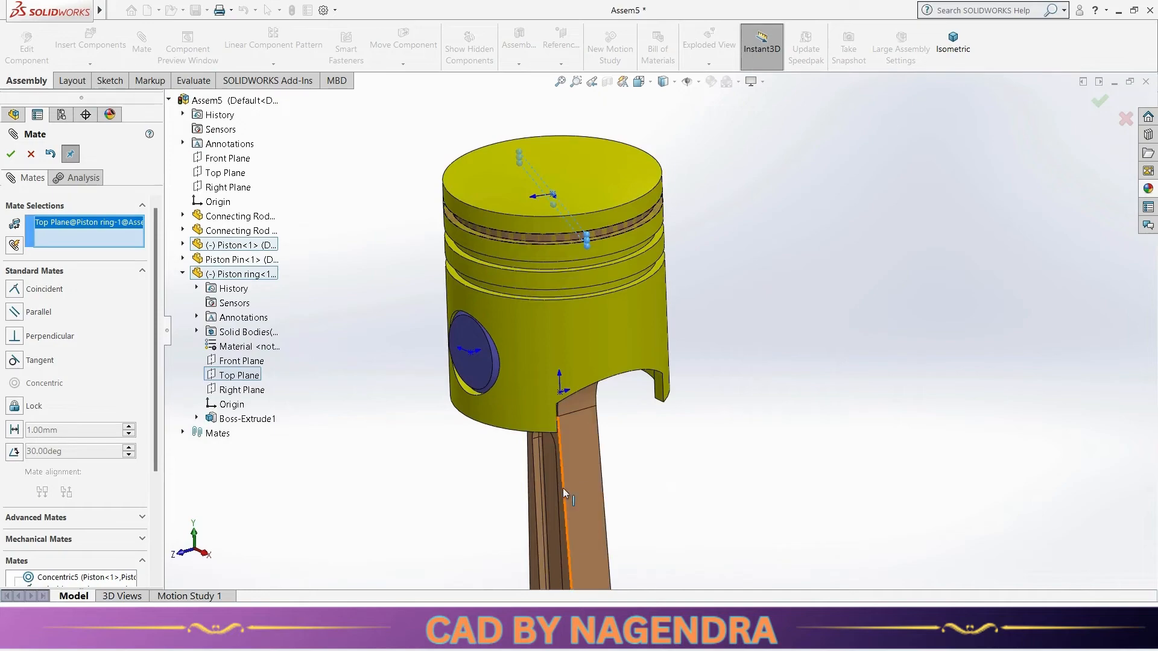
click(592, 473)
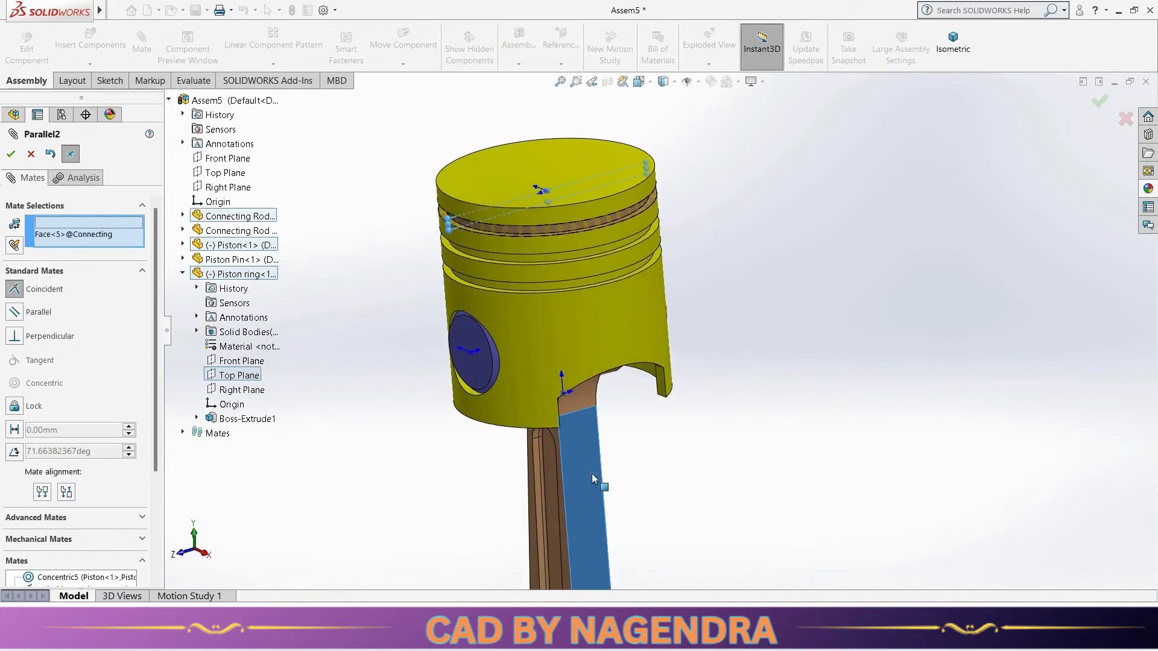
right_click(67, 235)
click(87, 266)
Step: Make the piston ring's Top Plane parallel to the slotted face of the connecting rod's shank and finish mating
scroll(603, 443, up, 4)
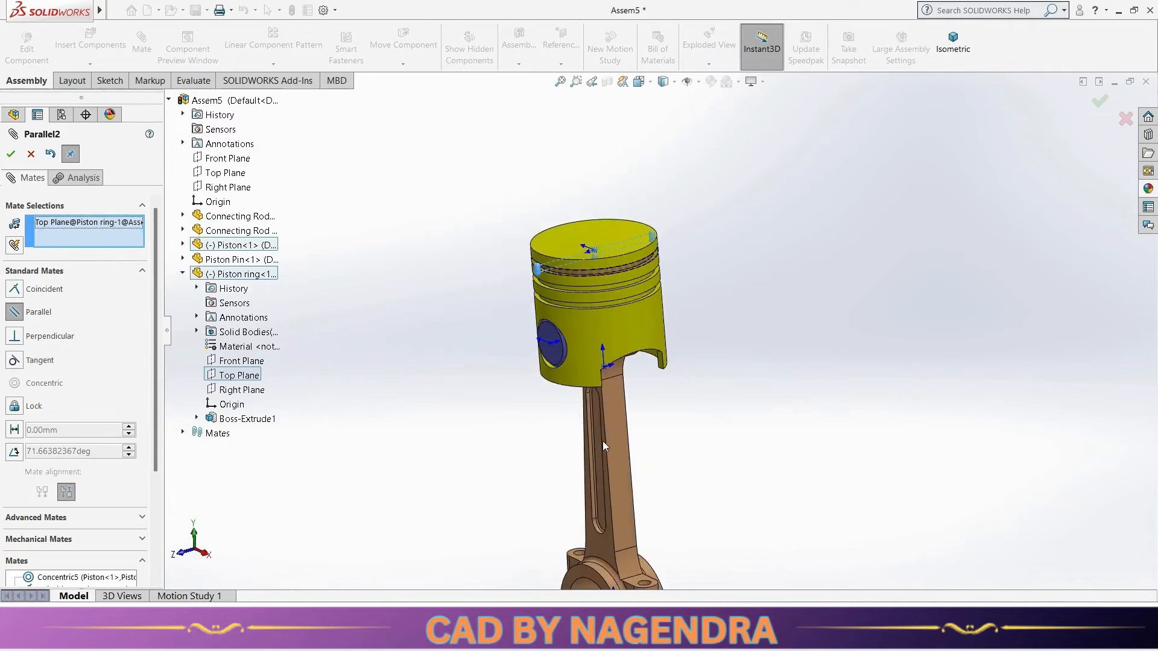
scroll(602, 441, down, 1)
scroll(561, 410, down, 3)
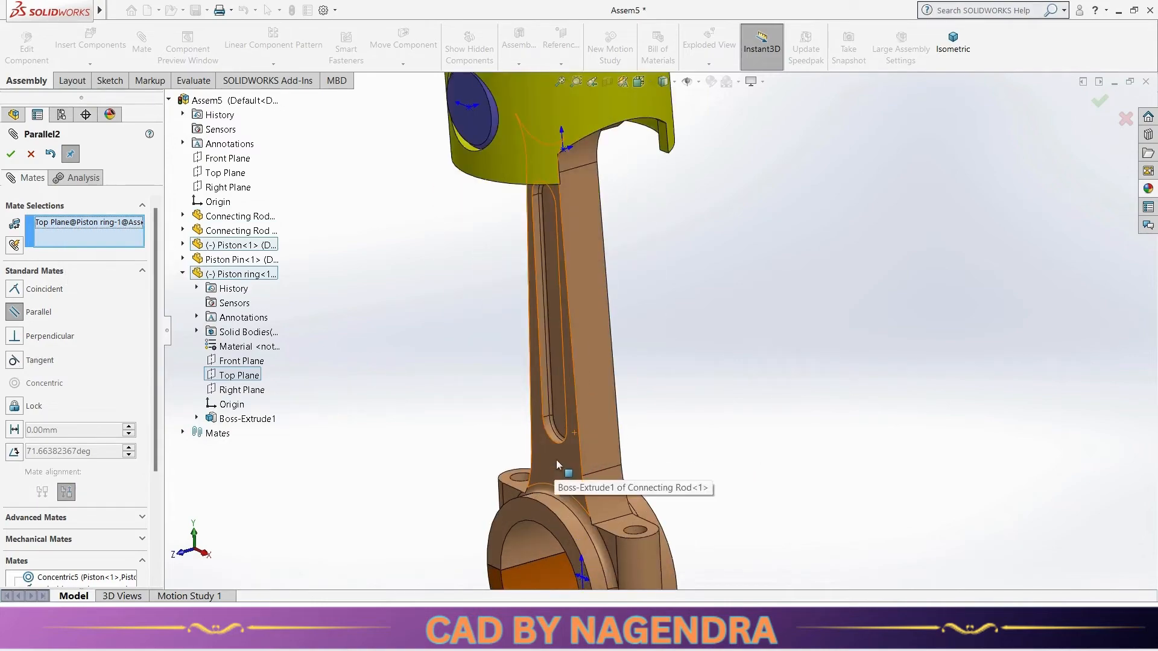
click(556, 460)
scroll(727, 466, up, 3)
scroll(567, 377, down, 2)
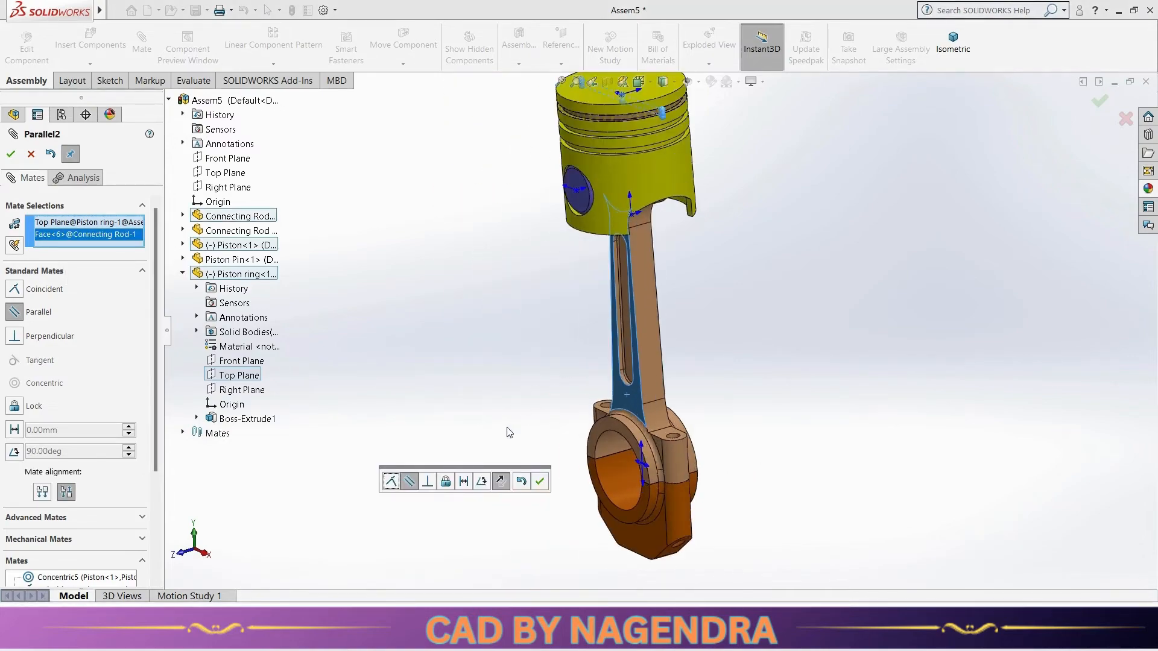
click(539, 481)
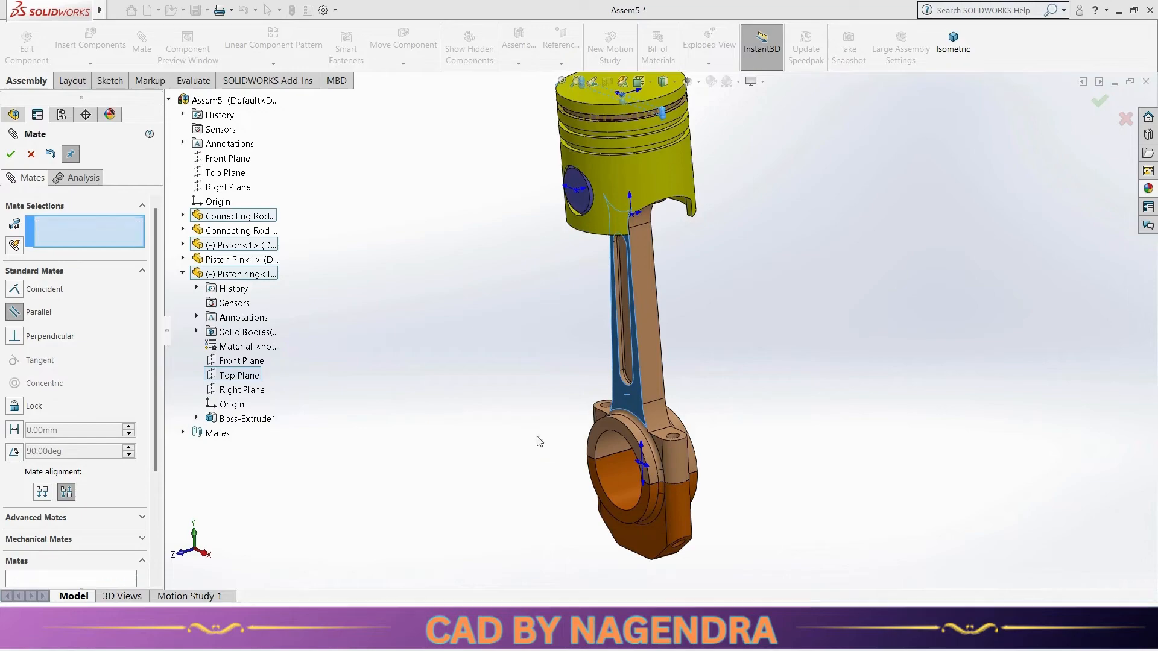
click(11, 154)
Step: Try to turn the piston ring to test the parallel mate, and inspect the ring in the isometric view
scroll(718, 181, up, 2)
scroll(611, 312, down, 5)
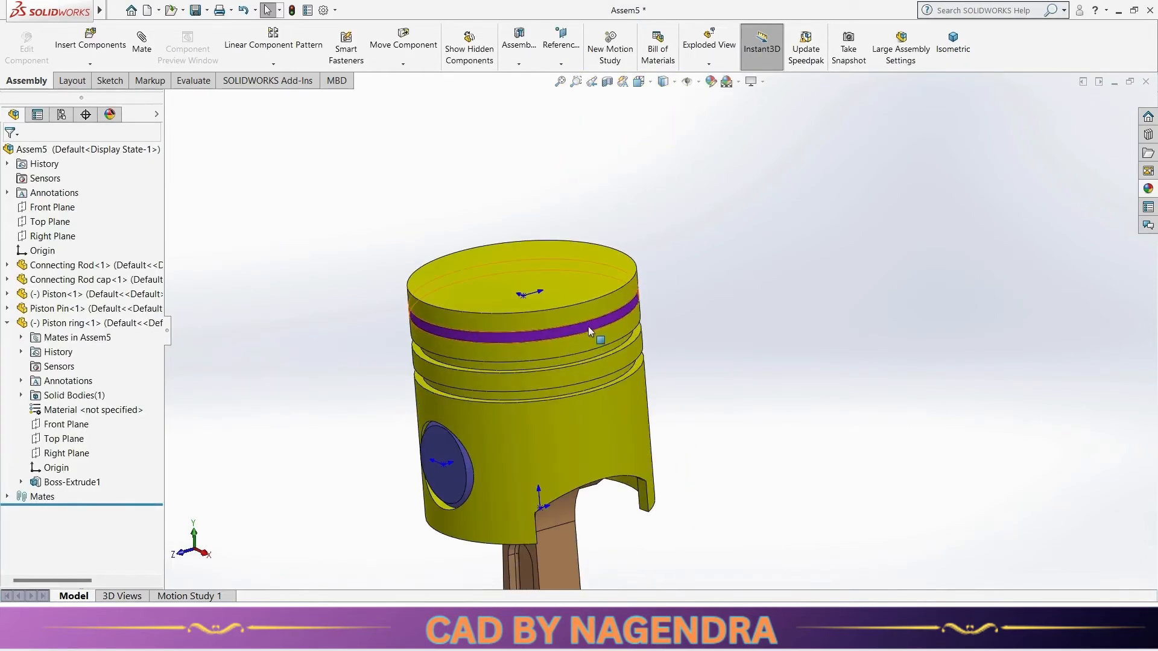
click(587, 325)
drag(600, 327, 643, 307)
key(Escape)
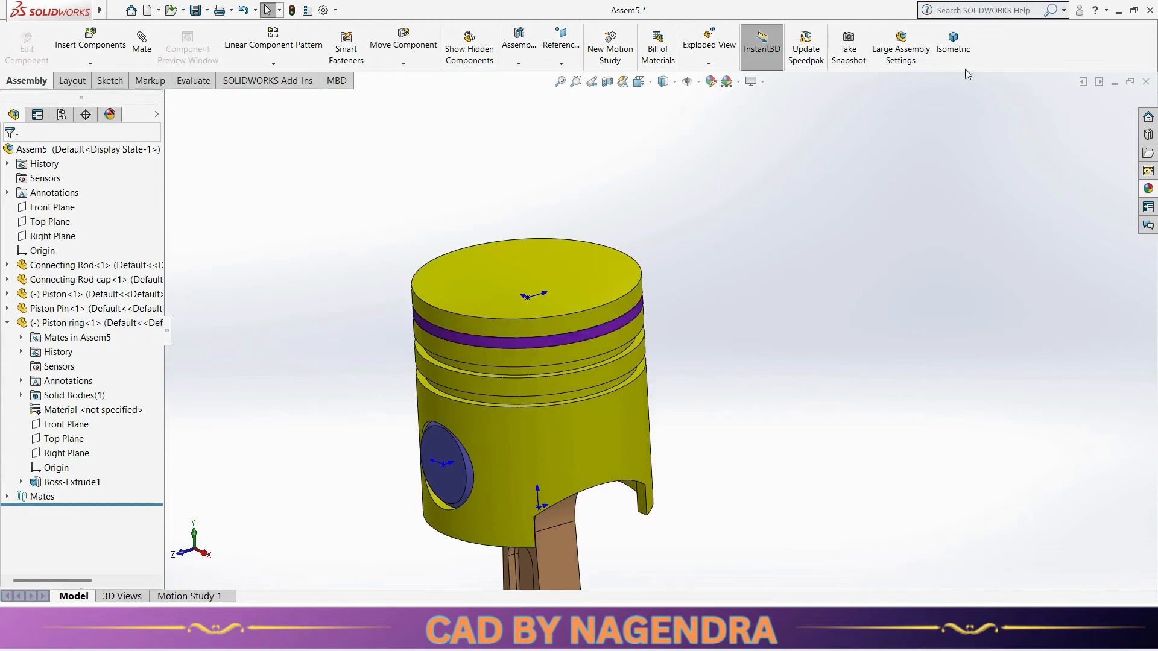
click(954, 51)
scroll(722, 230, down, 3)
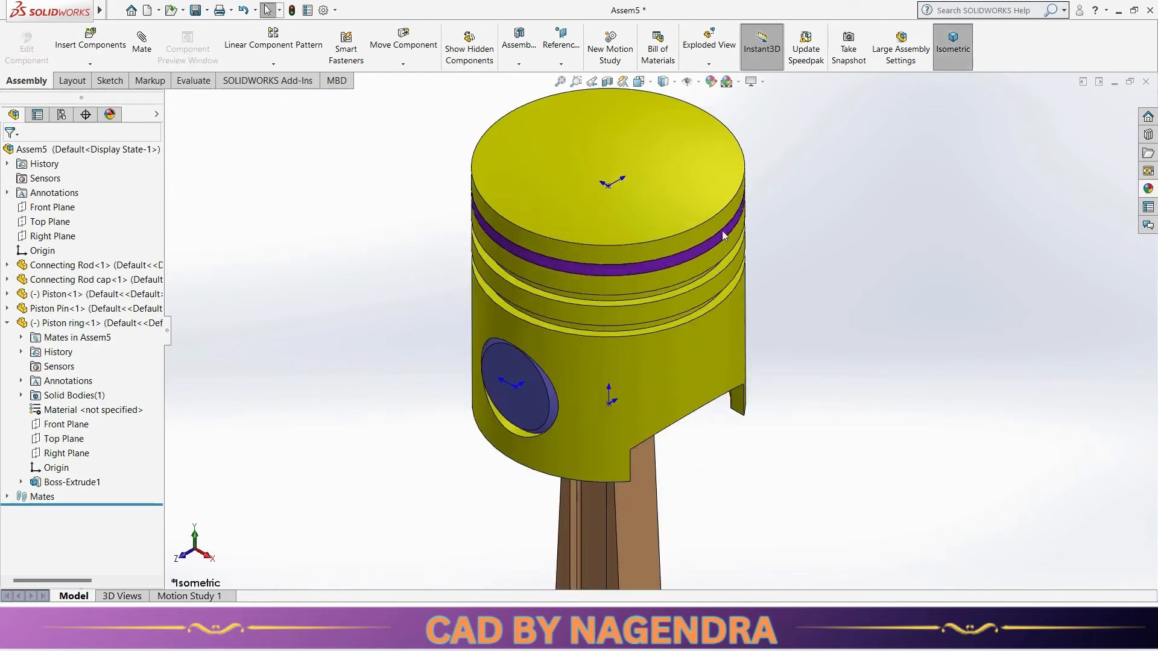
click(693, 251)
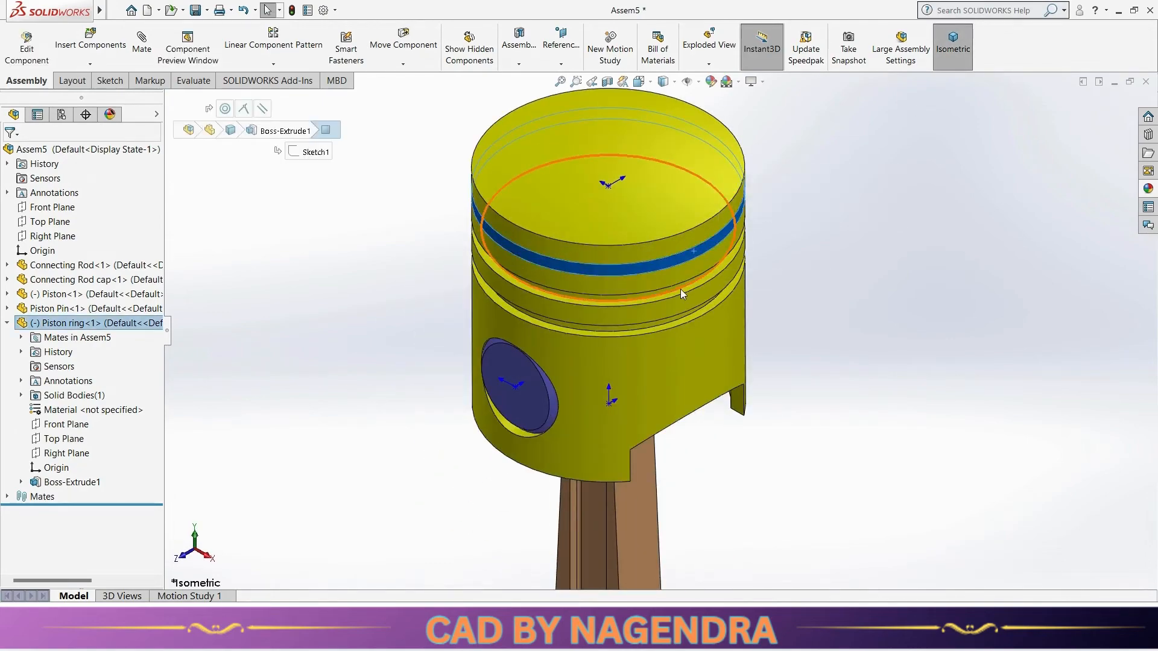
click(799, 435)
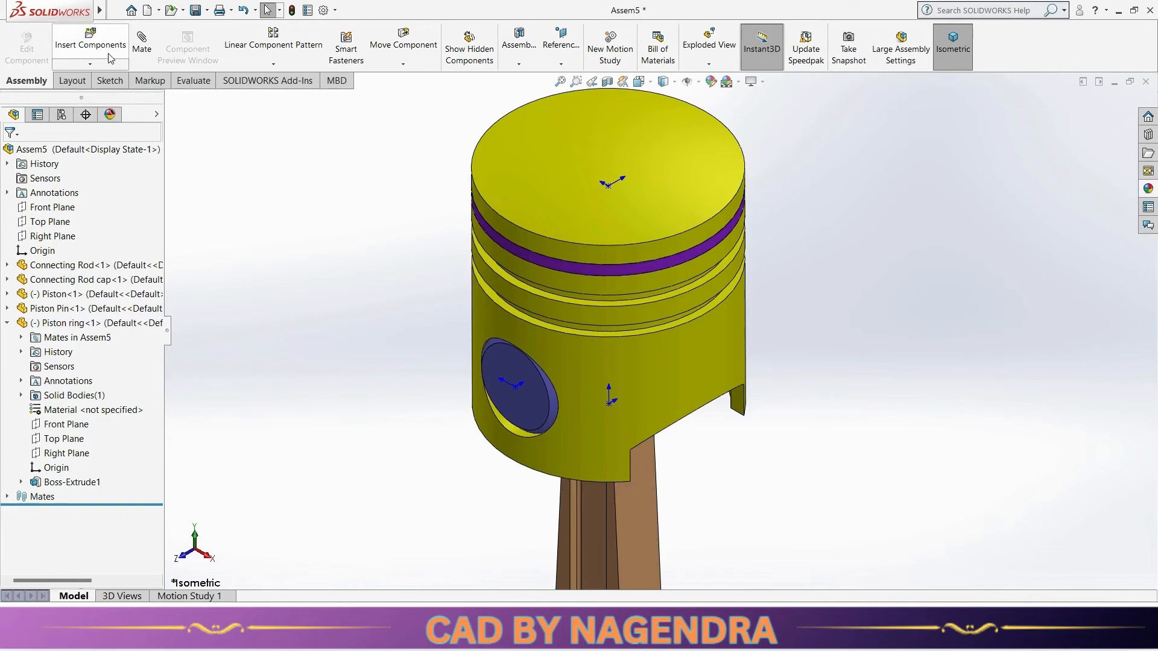
Step: Start Copy with Mates and choose the piston ring in the uppermost groove as the component to copy
scroll(675, 368, up, 2)
middle_drag(674, 368, 645, 305)
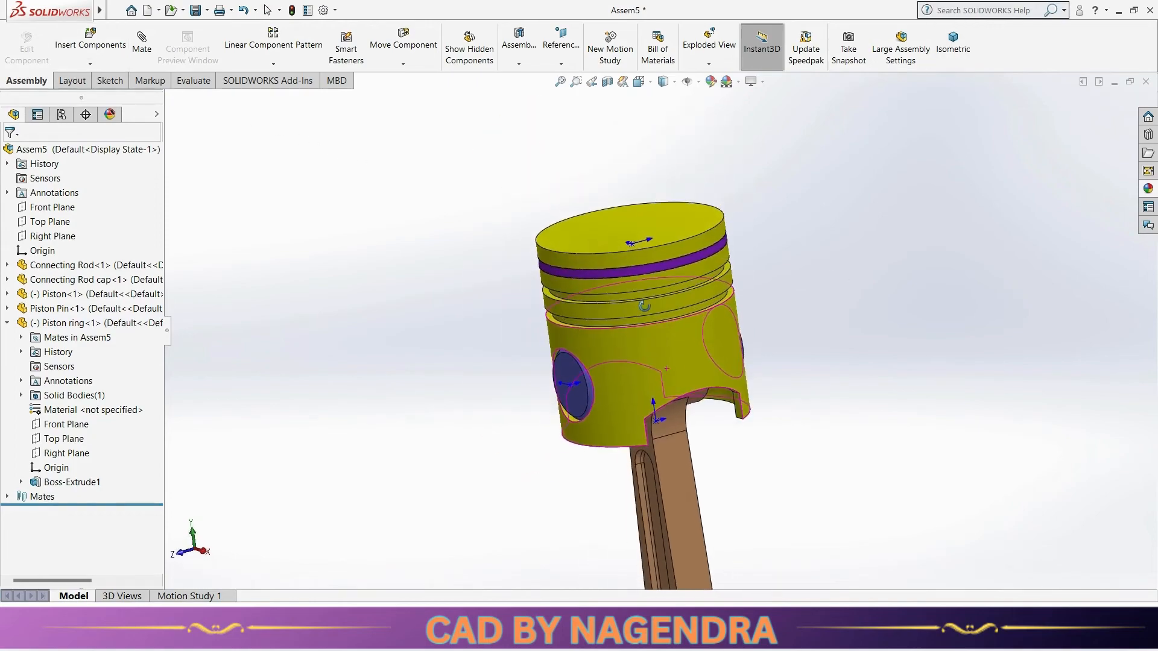
click(90, 64)
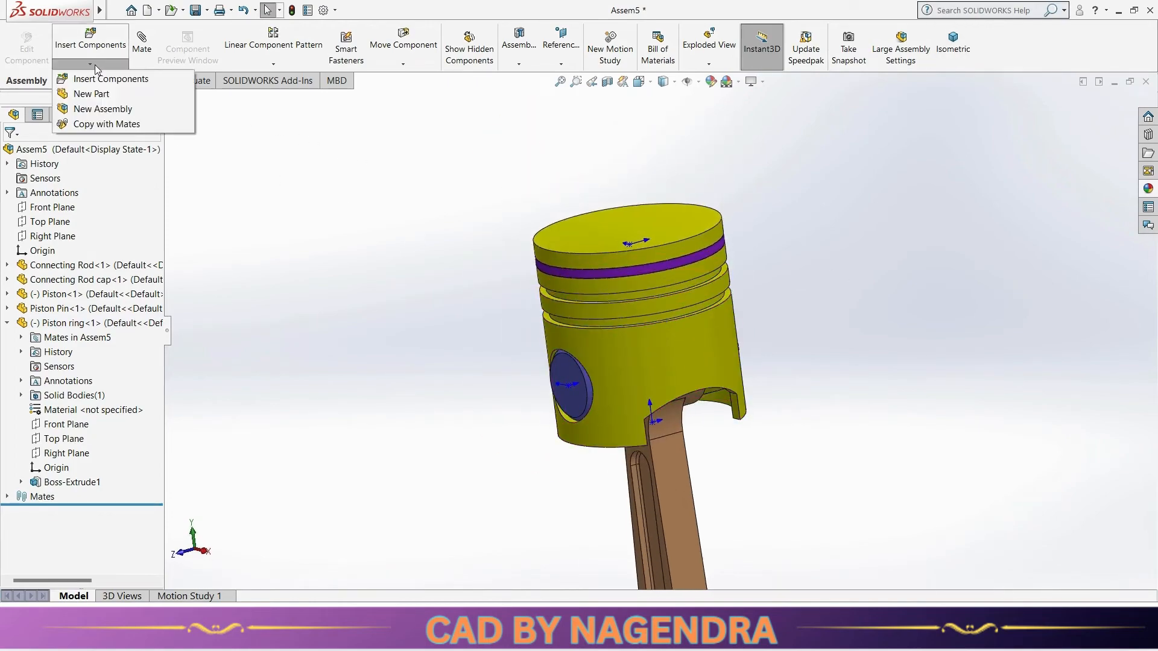
click(122, 130)
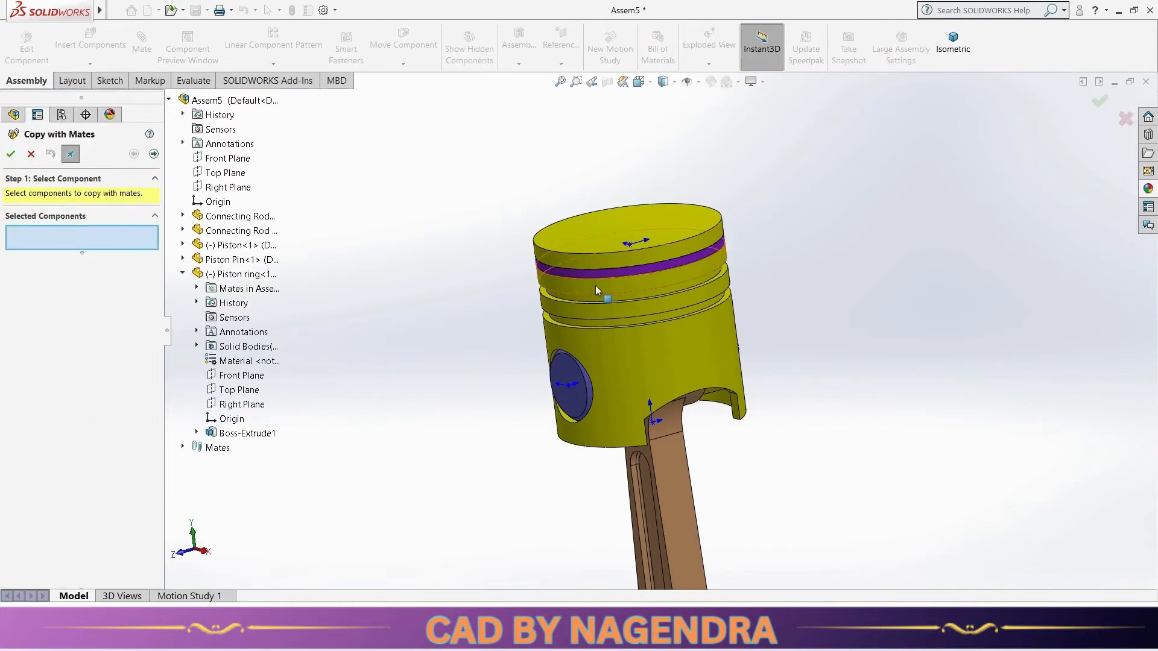
scroll(598, 287, down, 5)
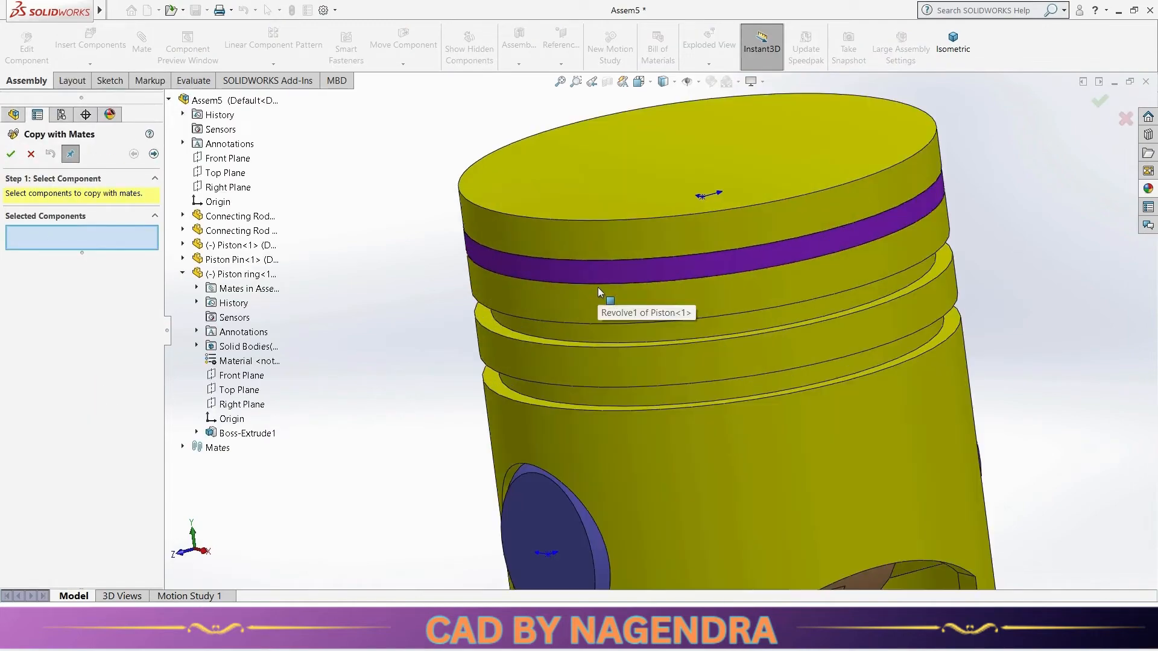
click(530, 270)
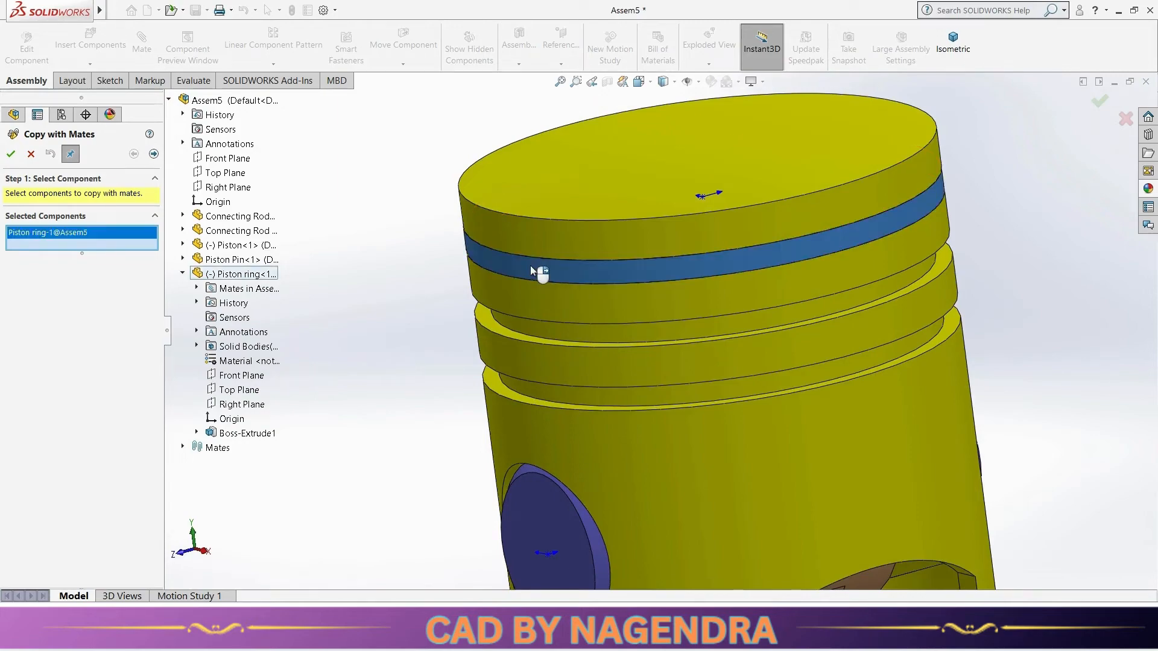
click(154, 155)
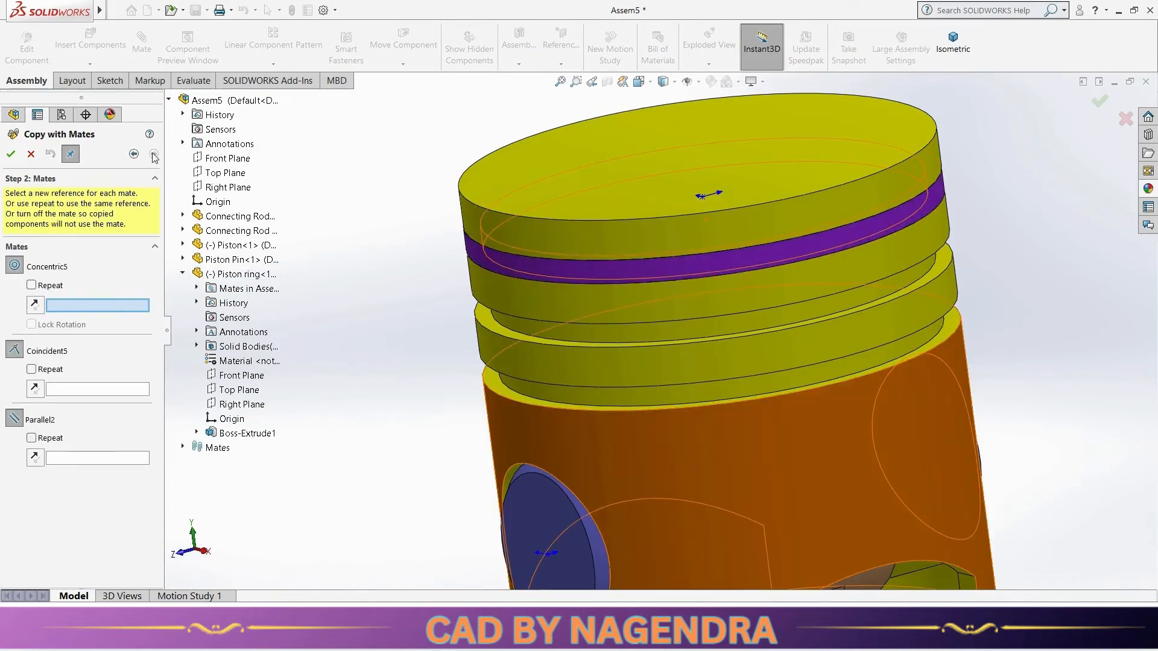
Step: Reference the ring copy's concentric mate to the piston's outer skirt face and its coincident mate to the second groove's upper wall
scroll(607, 266, up, 5)
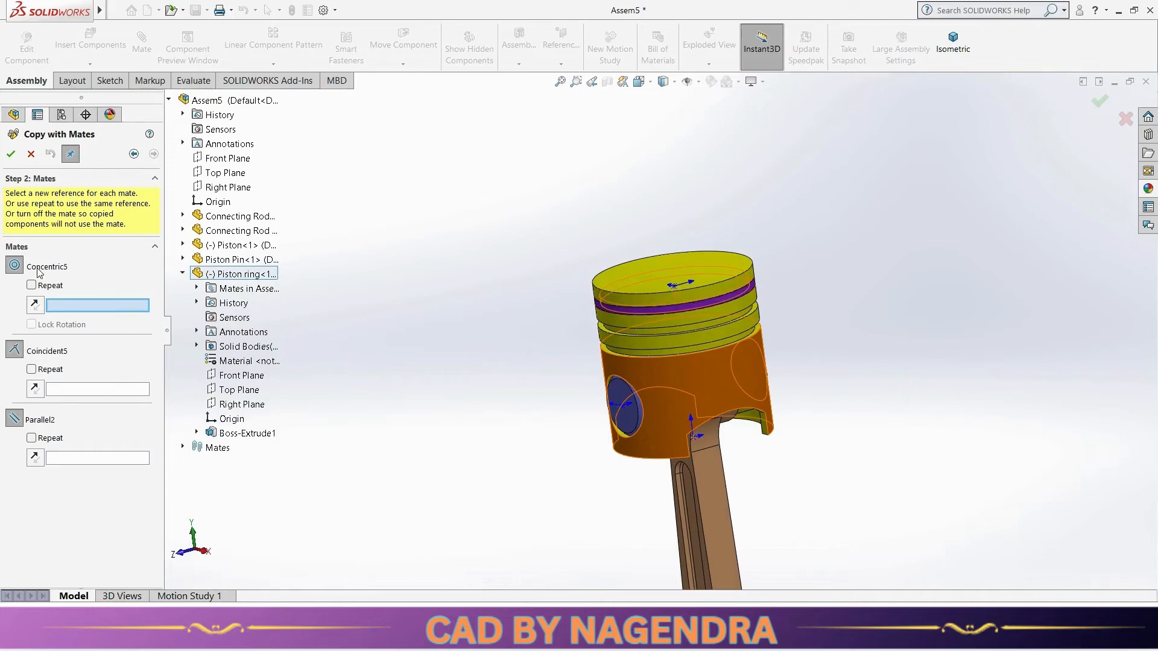
click(708, 378)
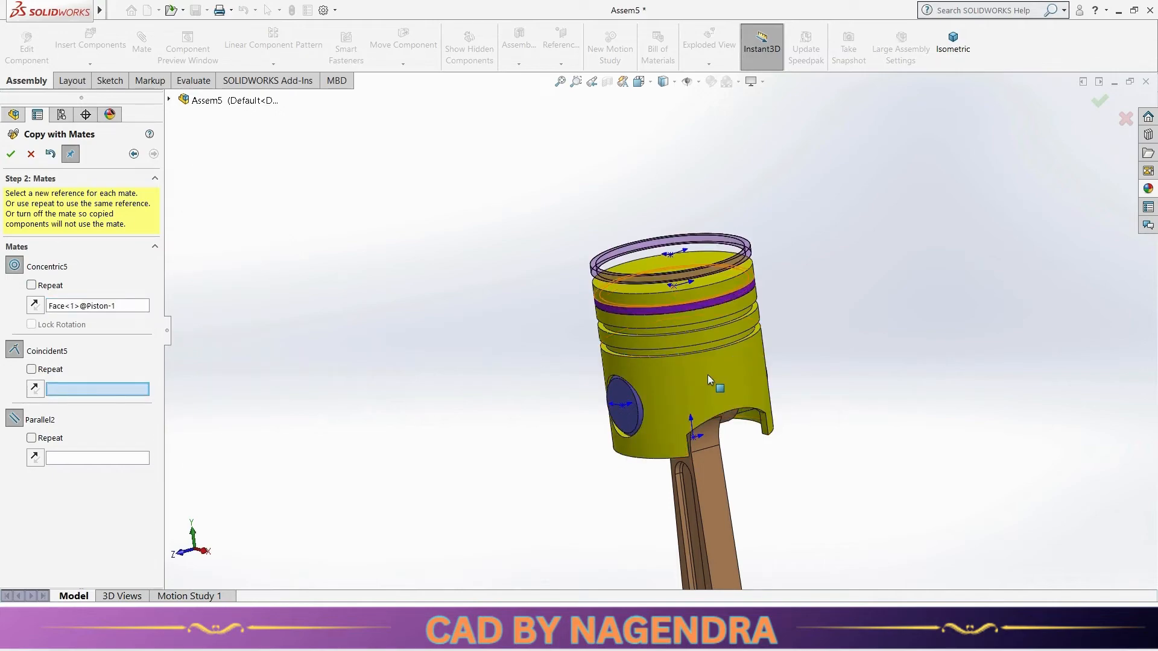
scroll(808, 361, down, 2)
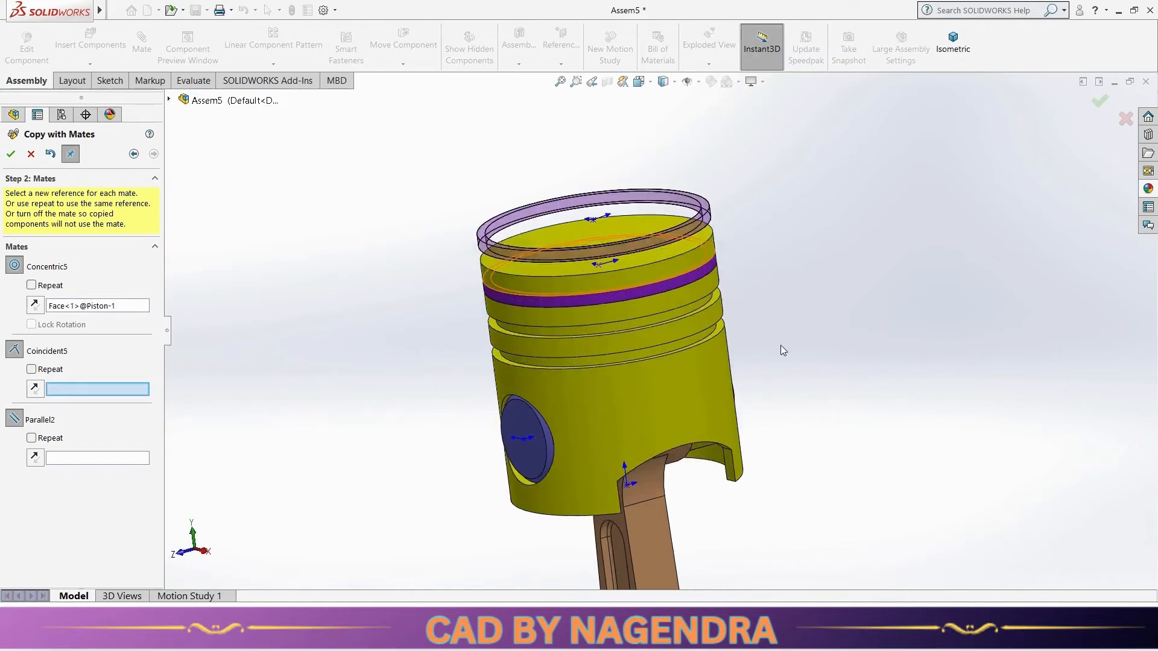
middle_drag(777, 348, 771, 256)
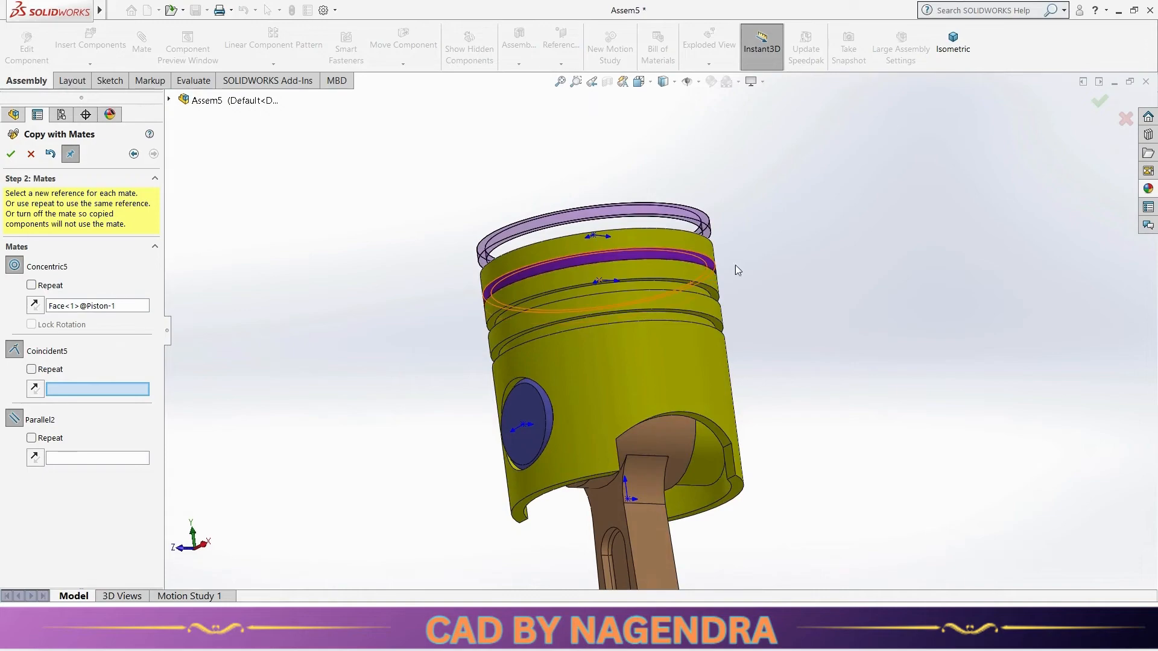
scroll(729, 302, down, 3)
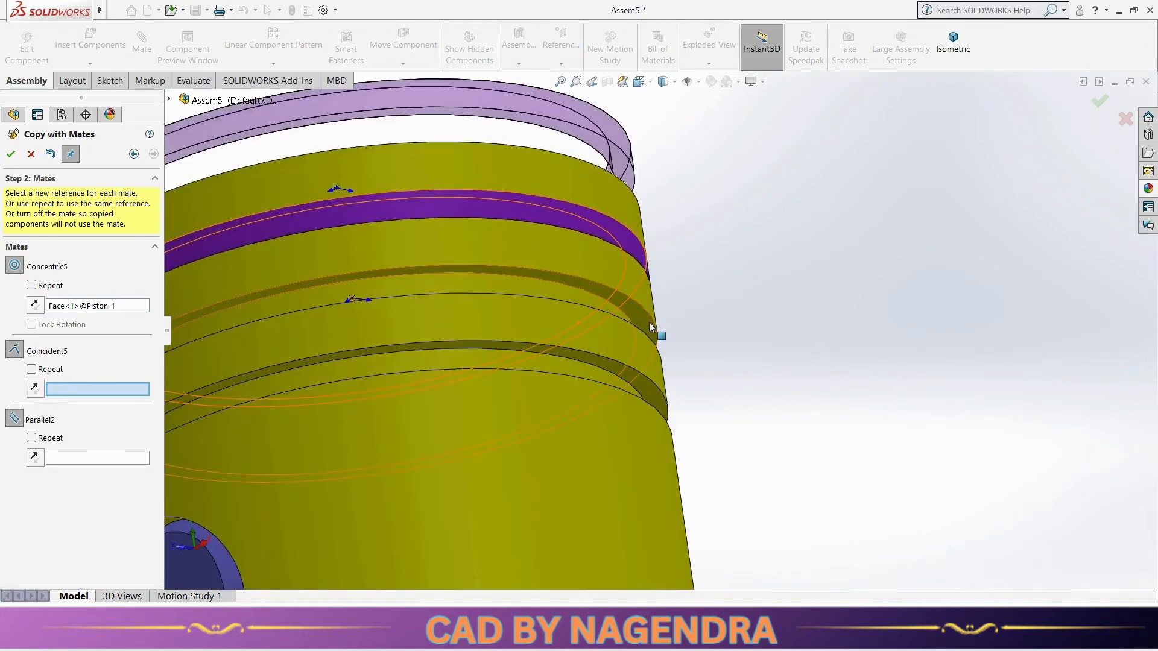
scroll(810, 309, up, 4)
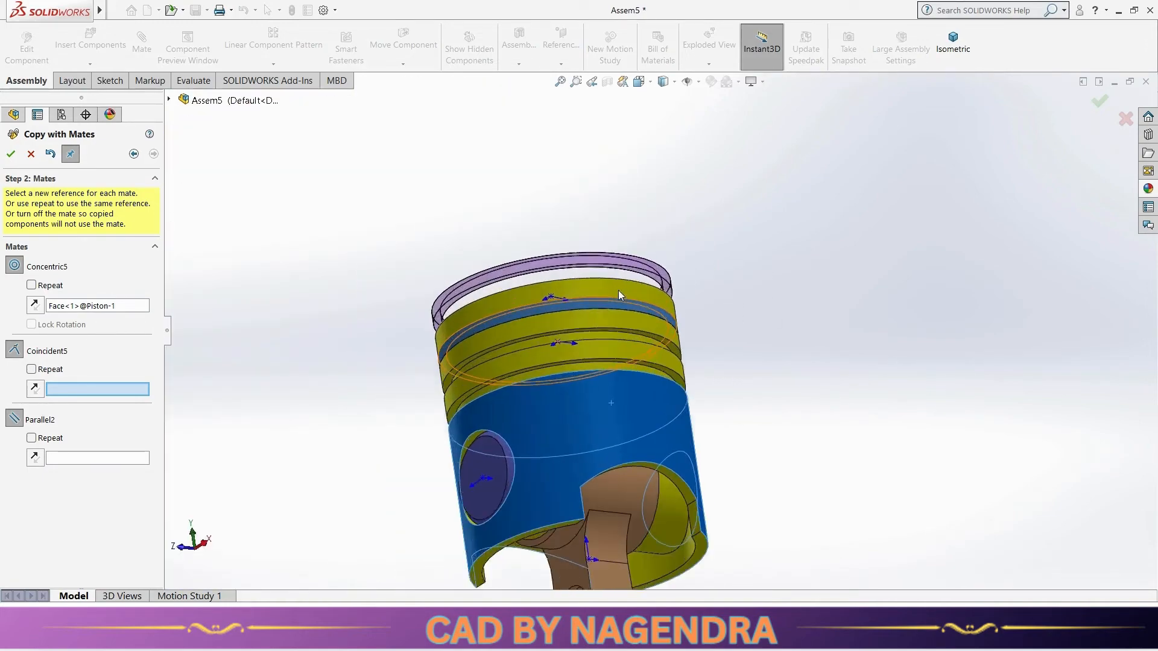
scroll(618, 291, down, 3)
click(716, 351)
Step: Reference the copy's parallel mate to the slotted face of the connecting rod's shank and place the second piston ring
scroll(718, 348, up, 5)
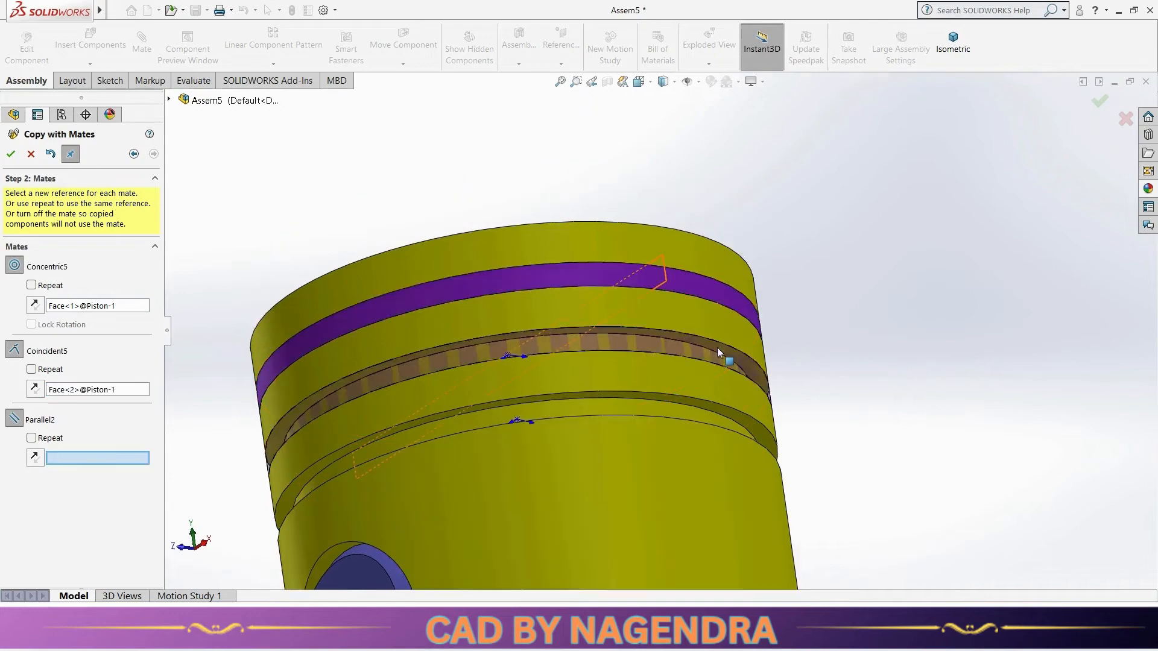
scroll(730, 383, up, 3)
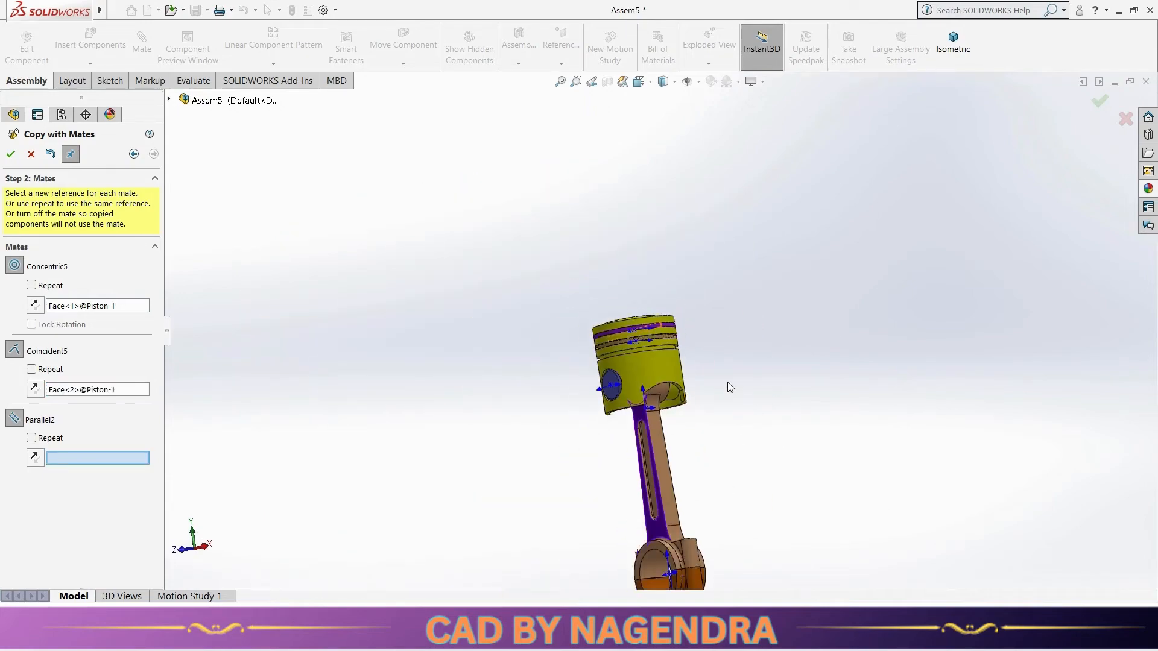
scroll(622, 421, down, 3)
click(593, 416)
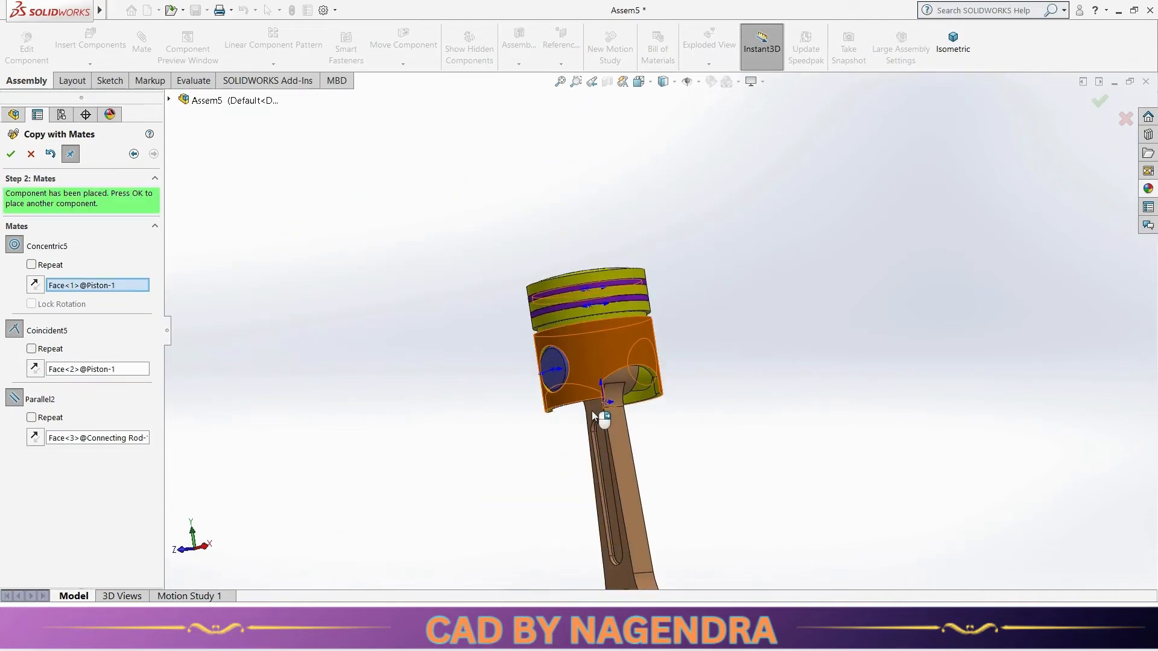
click(11, 154)
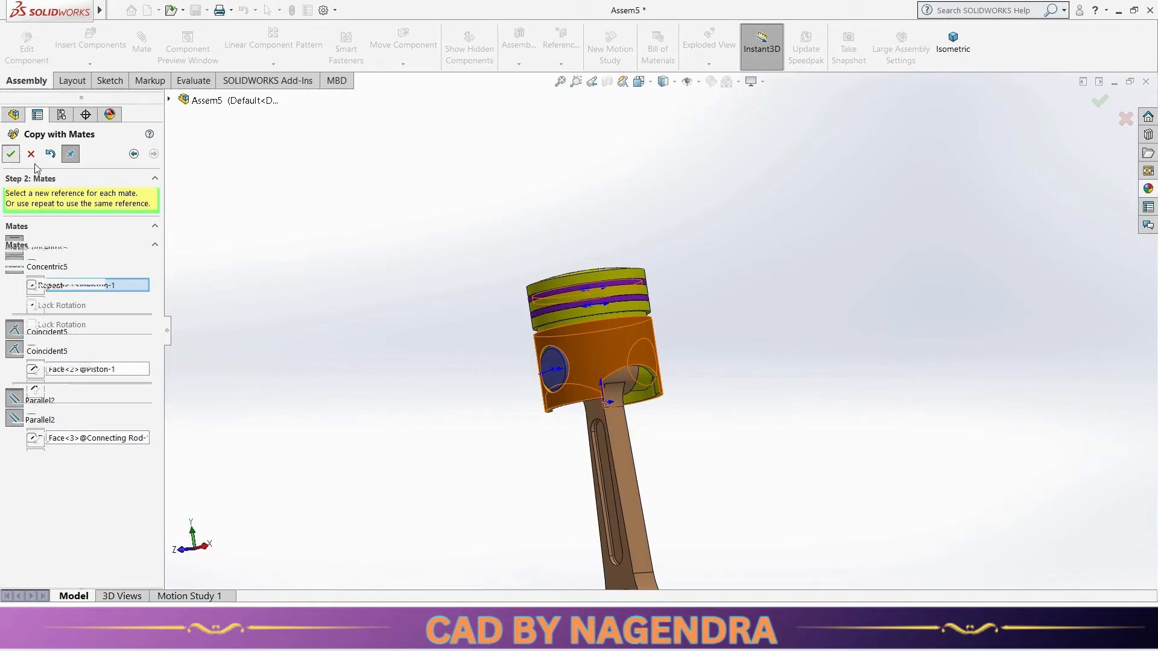
Step: For another ring copy, reference the concentric mate to the piston's skirt face and the coincident mate to the third groove's upper wall
scroll(504, 283, down, 5)
scroll(887, 368, up, 4)
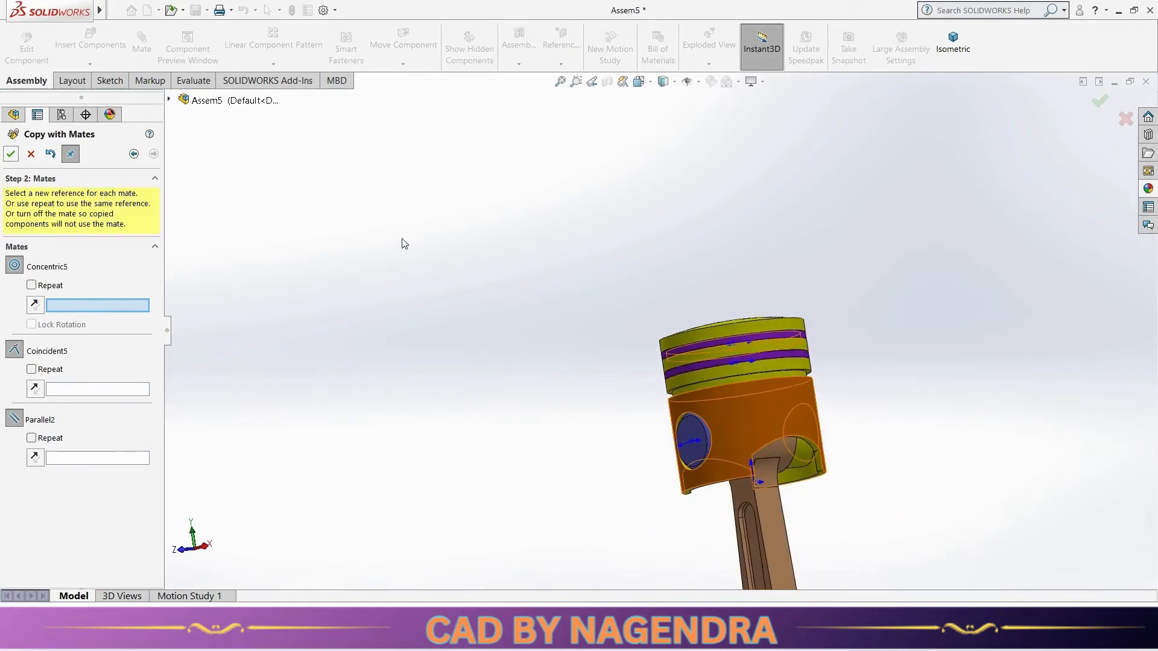
scroll(734, 404, down, 5)
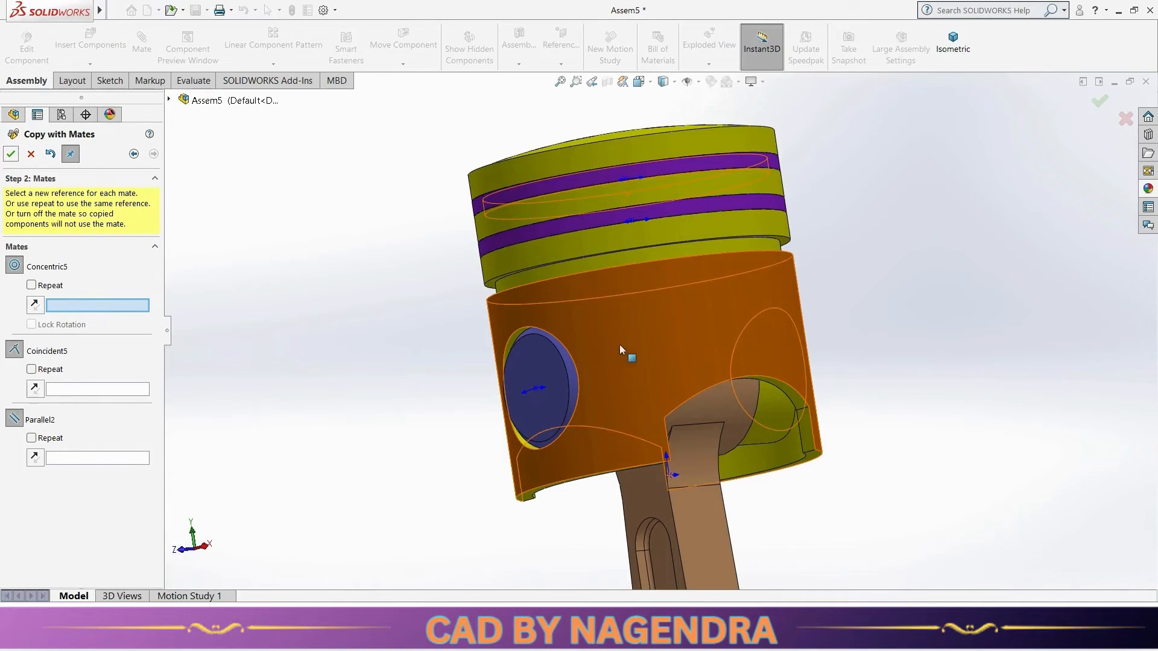
click(681, 349)
scroll(776, 288, down, 5)
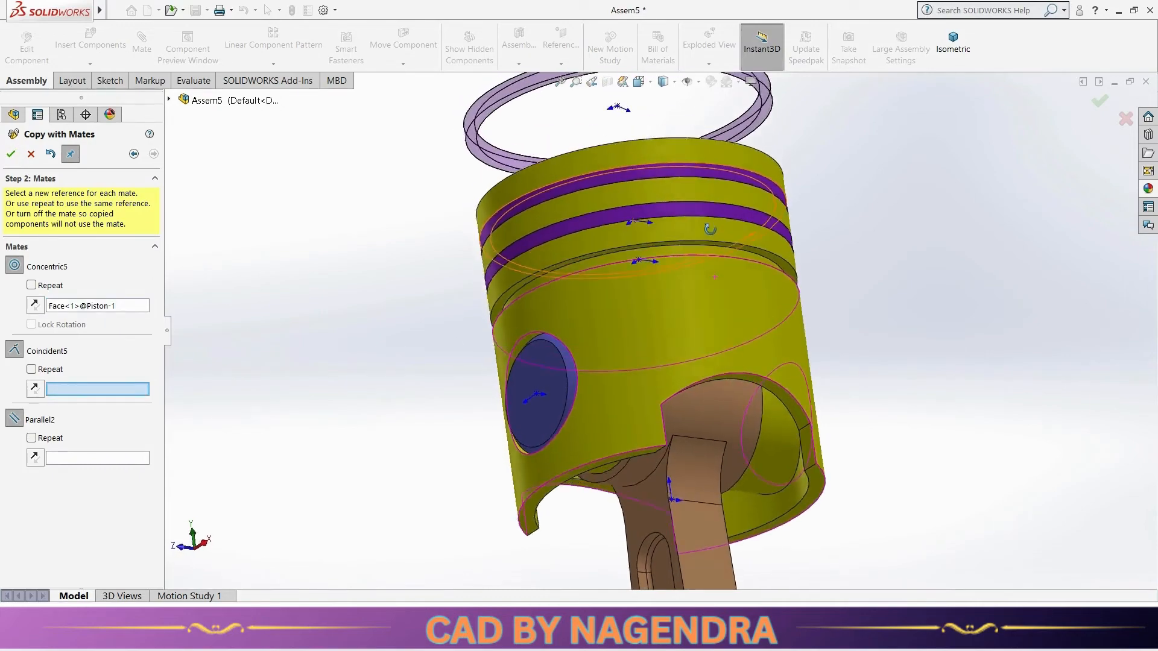
click(769, 260)
Step: Reference the parallel mate to the connecting rod's slotted shank face, place the third piston ring and finish copying with mates
scroll(755, 292, up, 5)
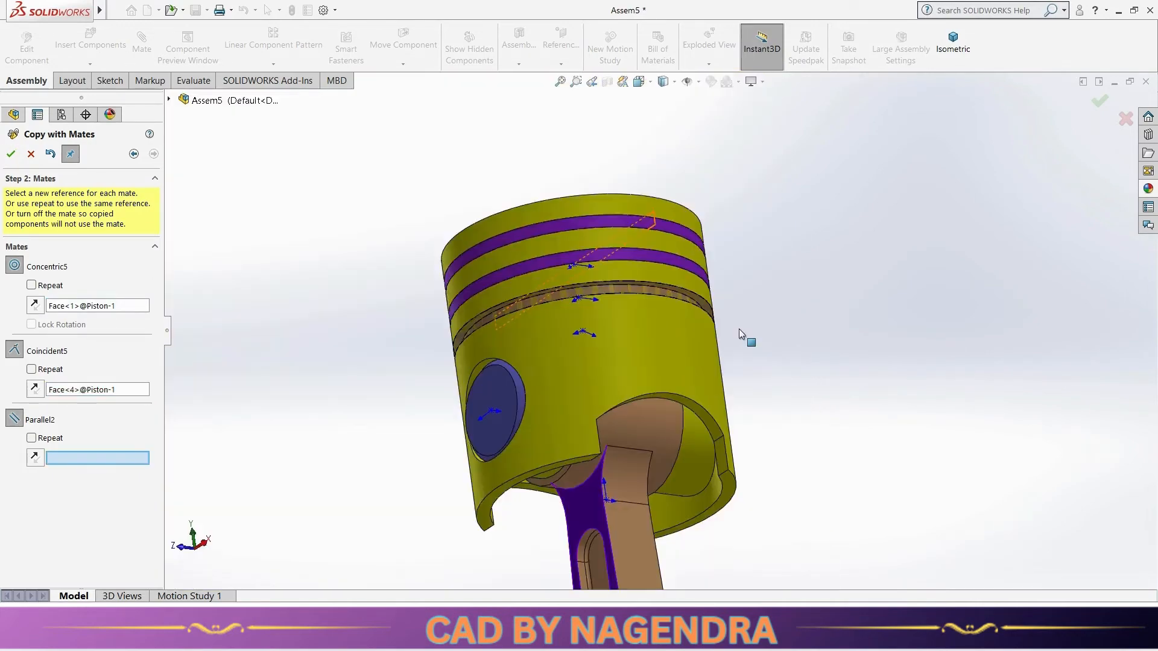
click(687, 379)
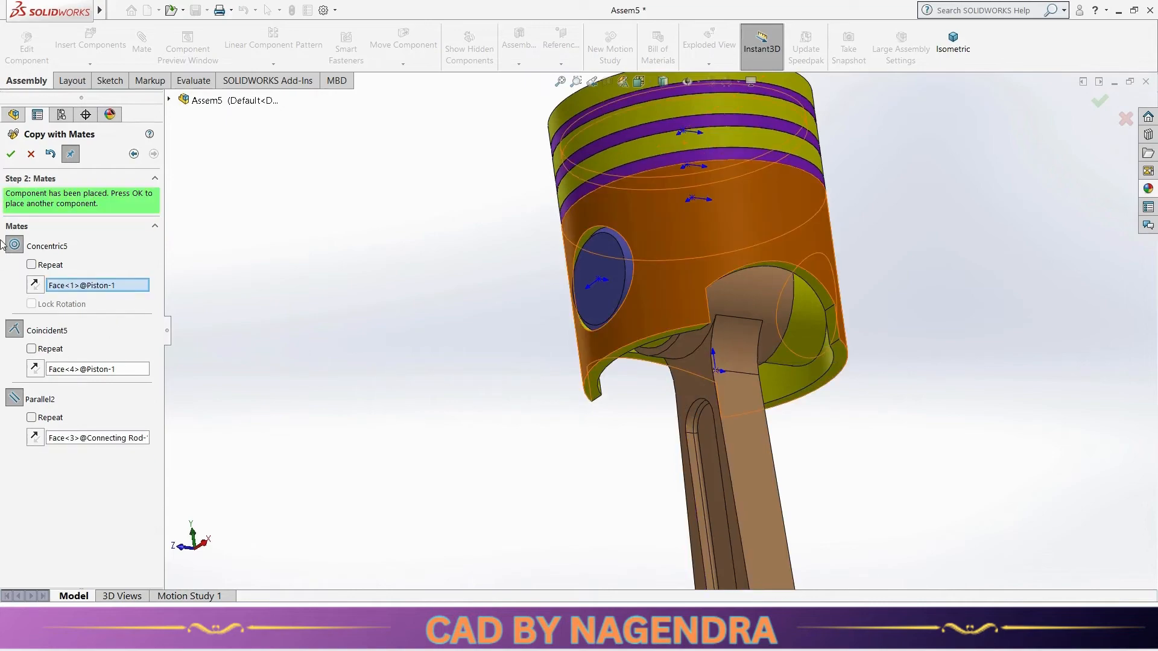
click(12, 152)
scroll(766, 241, up, 3)
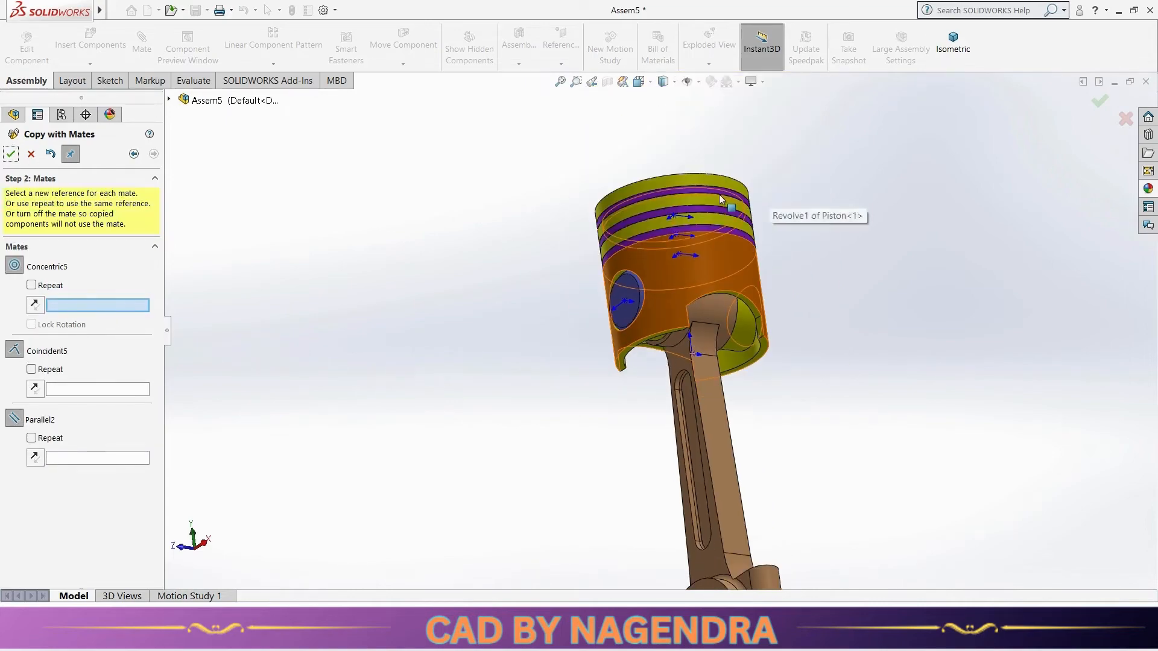
click(31, 154)
Step: Hide the component origin markers and inspect the piston and connecting rod assembly from the isometric view and another angle
click(953, 43)
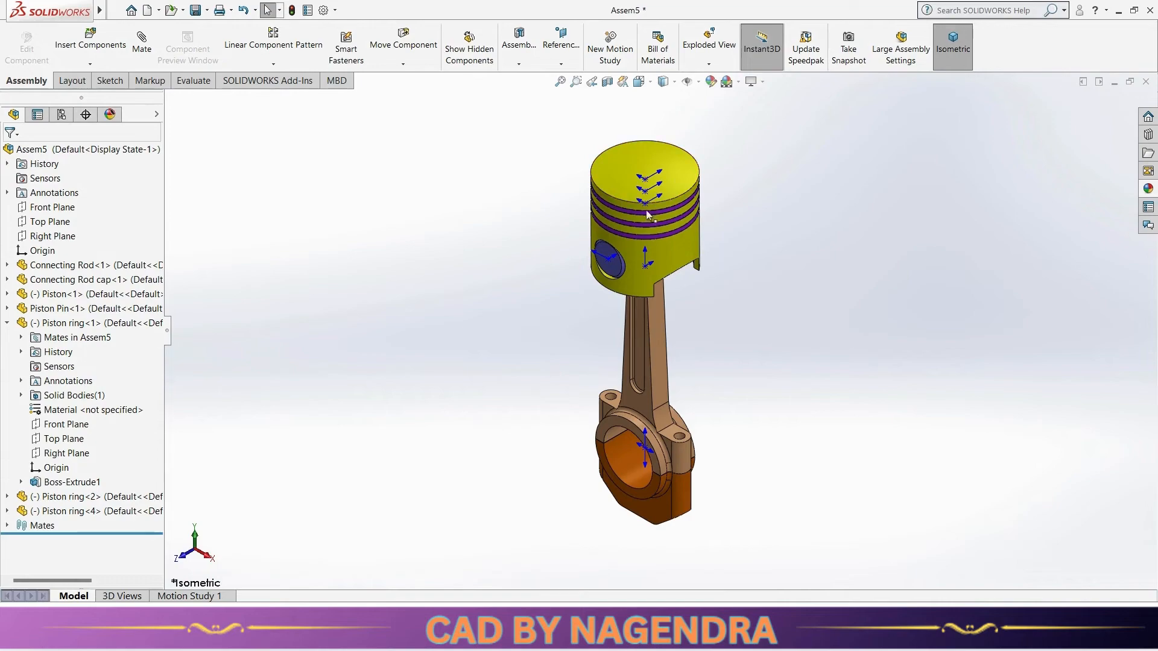
click(692, 85)
middle_drag(743, 366, 735, 284)
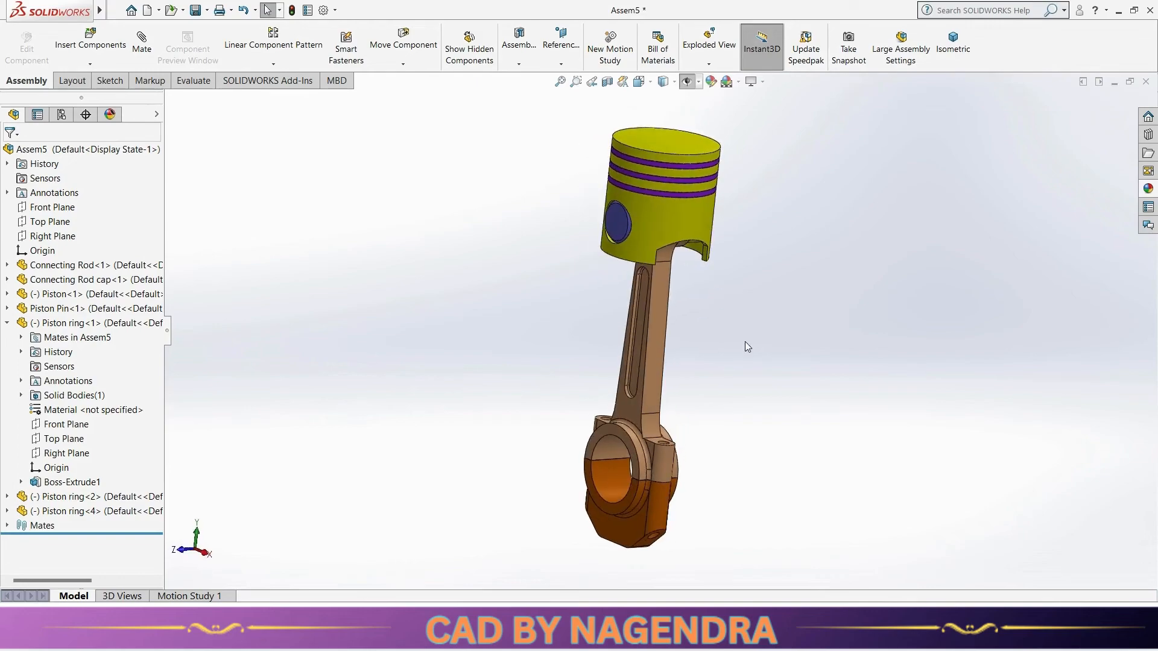
Step: Save the assembly in the Engine folder as "Sub assembly of Engine"
click(194, 10)
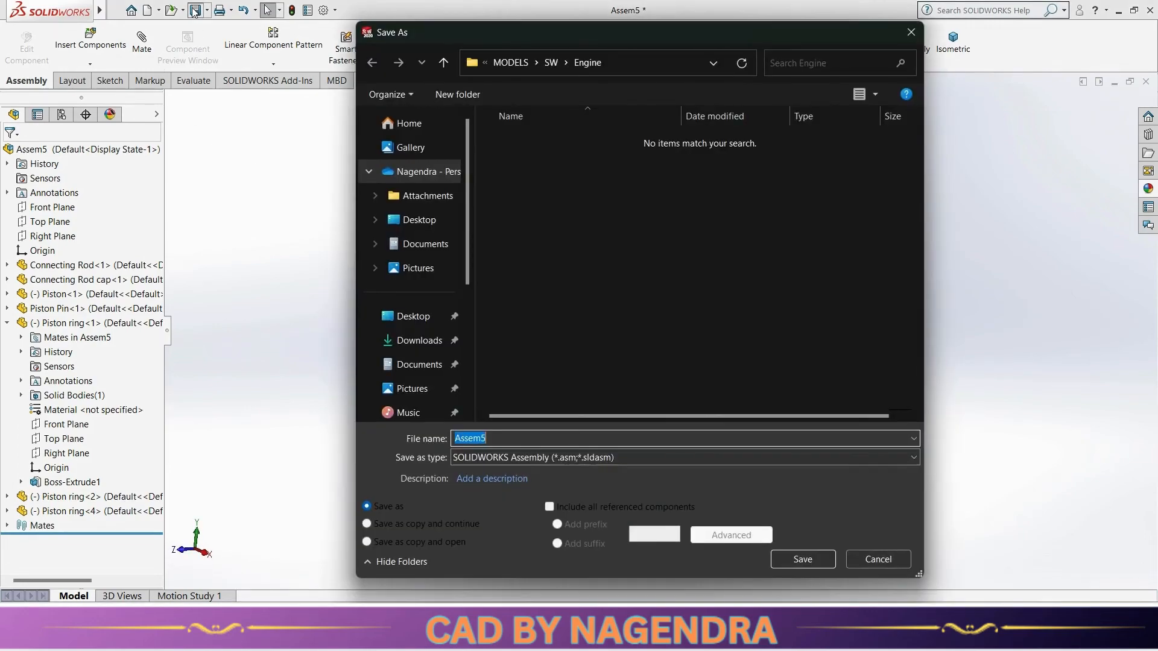
click(490, 438)
double_click(490, 438)
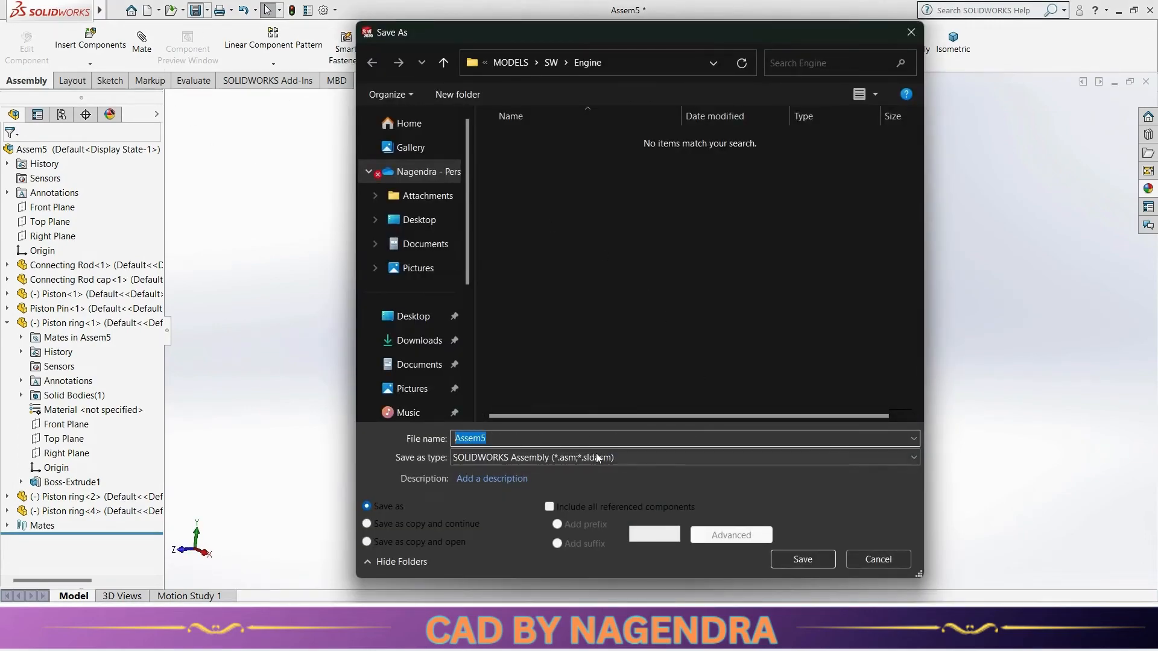
text(Su)
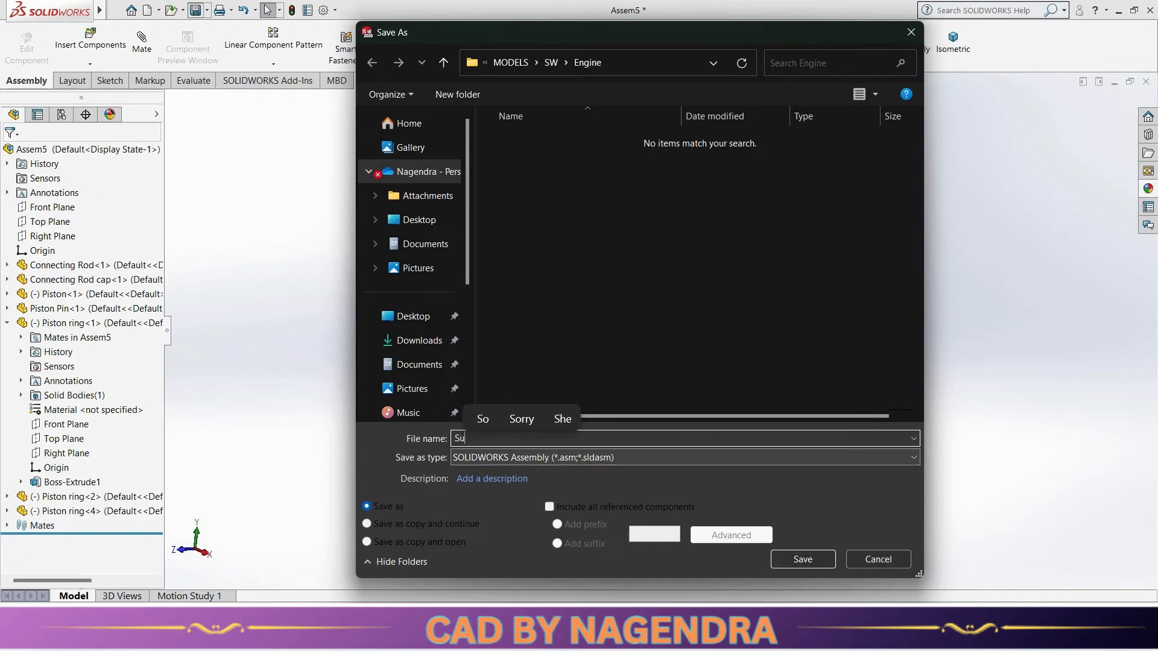
text(b ass)
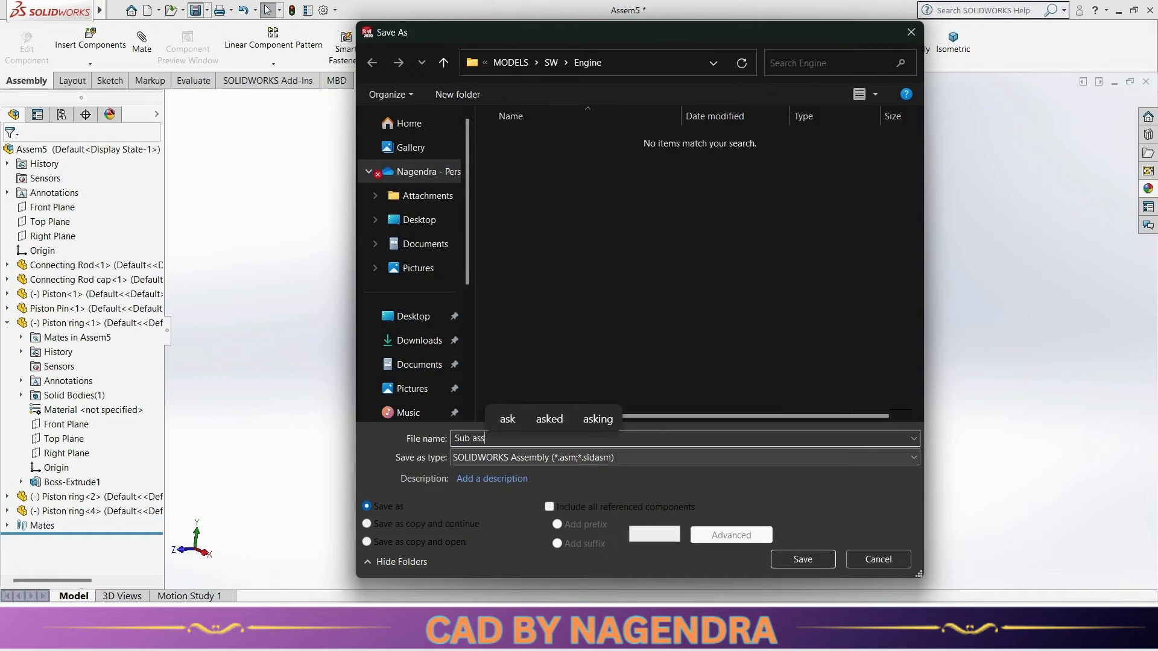
text(embly of )
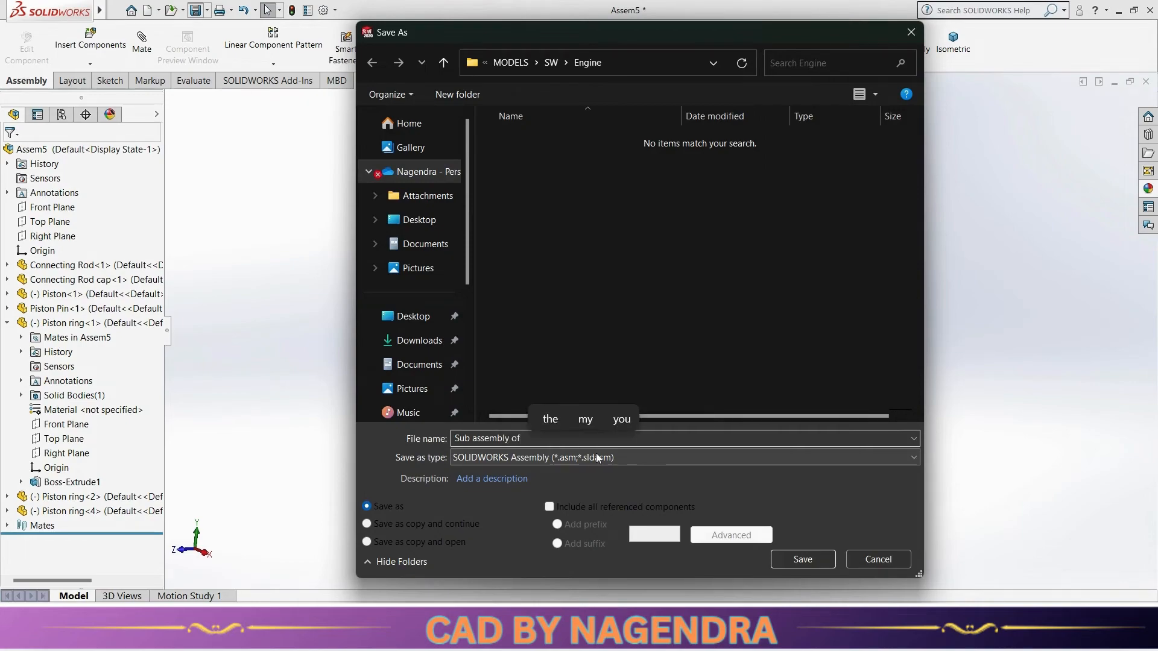
text(Engine)
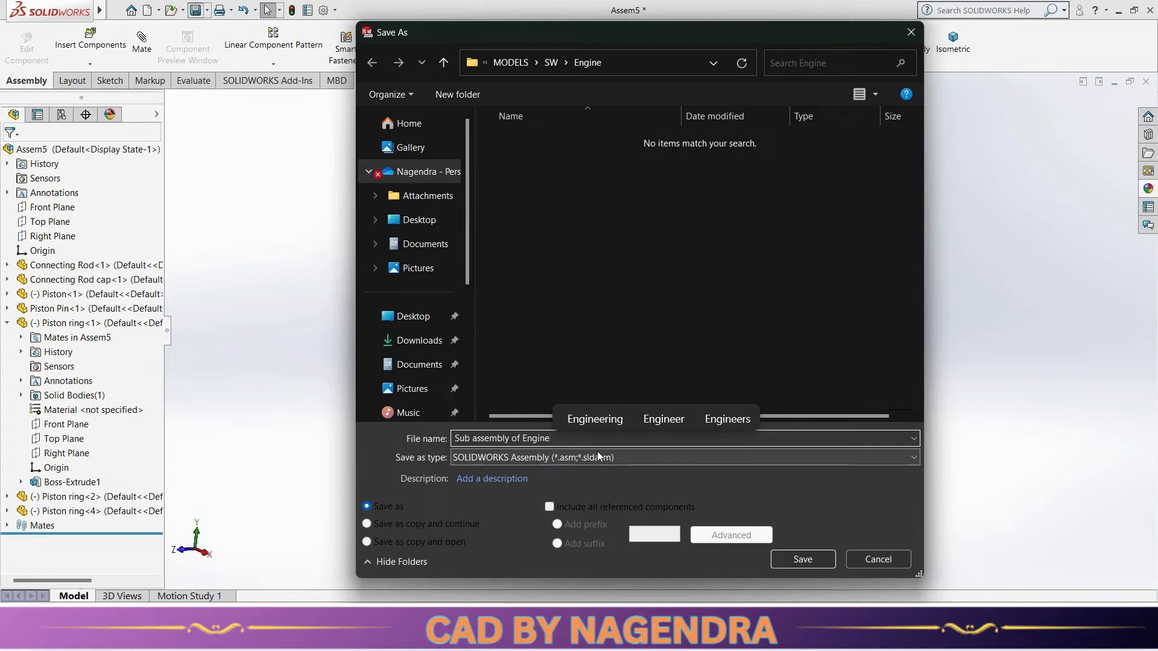
click(802, 559)
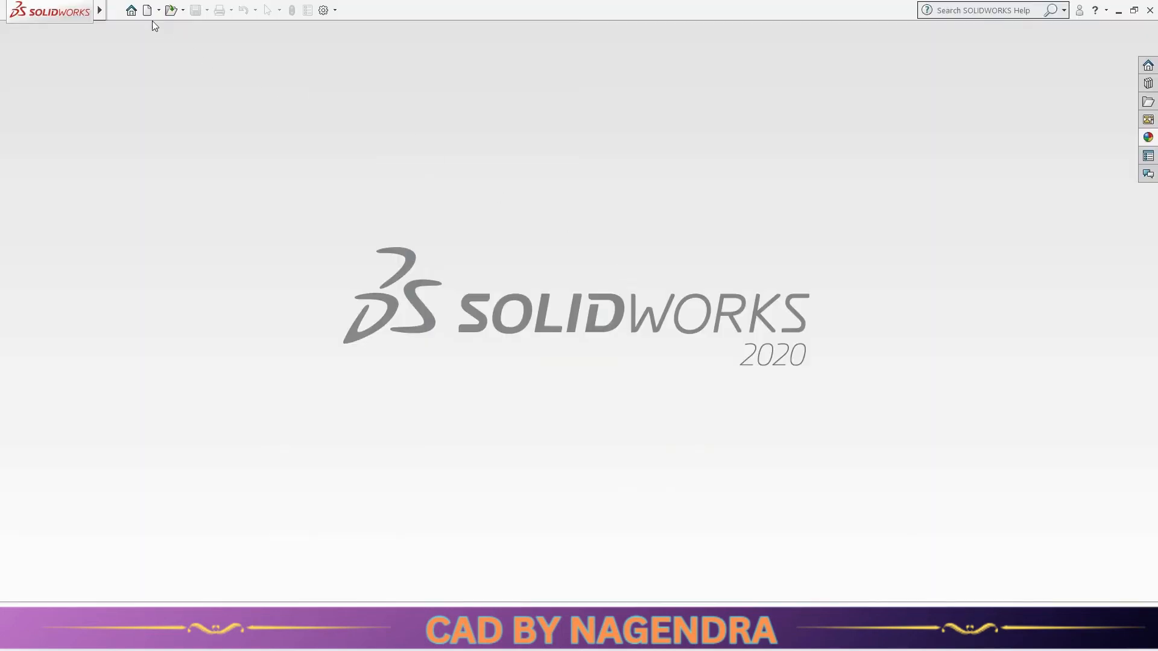
Step: Create a new part document
click(146, 13)
click(317, 329)
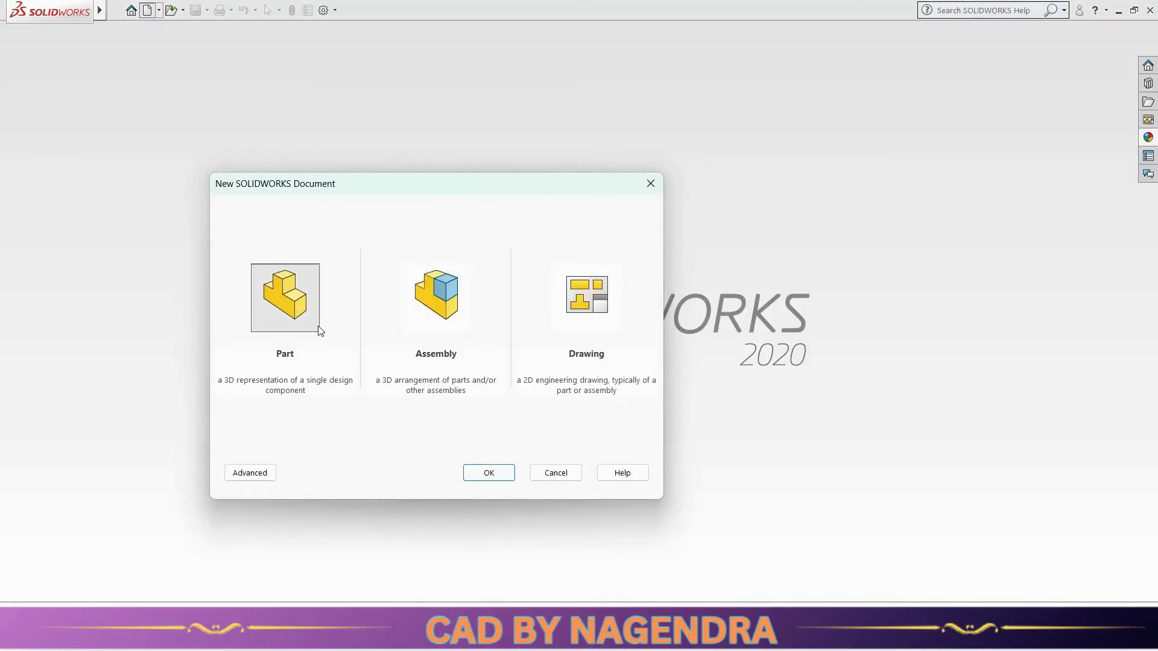
click(482, 470)
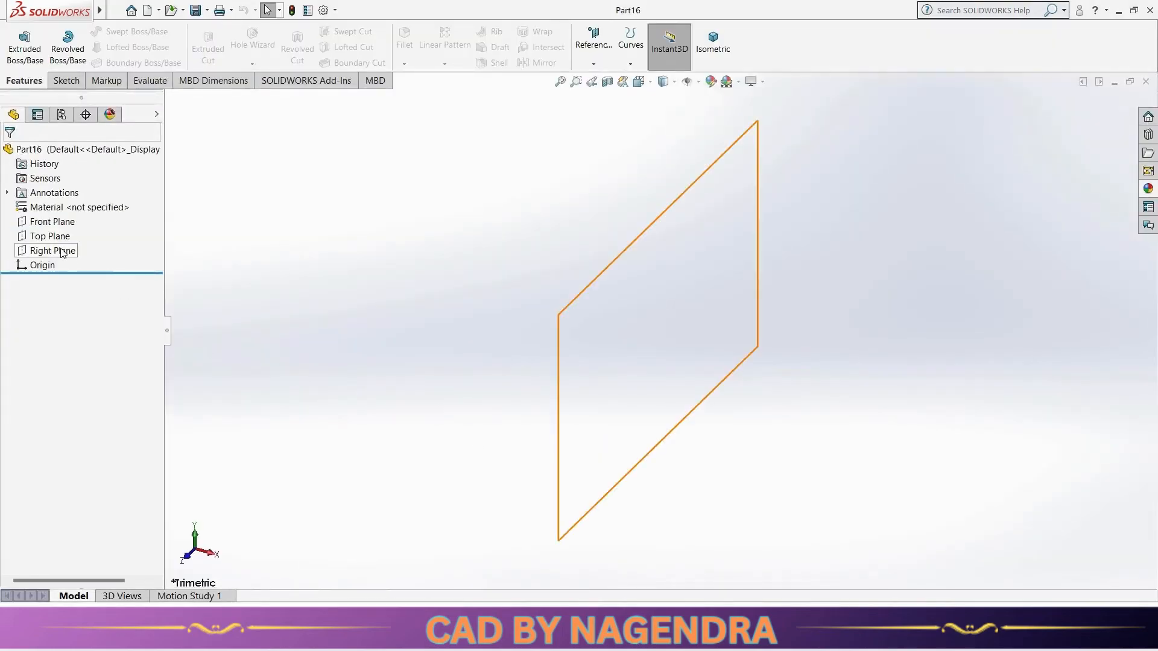
Step: Sketch a horizontal line about 54 mm long from the origin on the Right Plane and exit the sketch
click(63, 253)
click(76, 229)
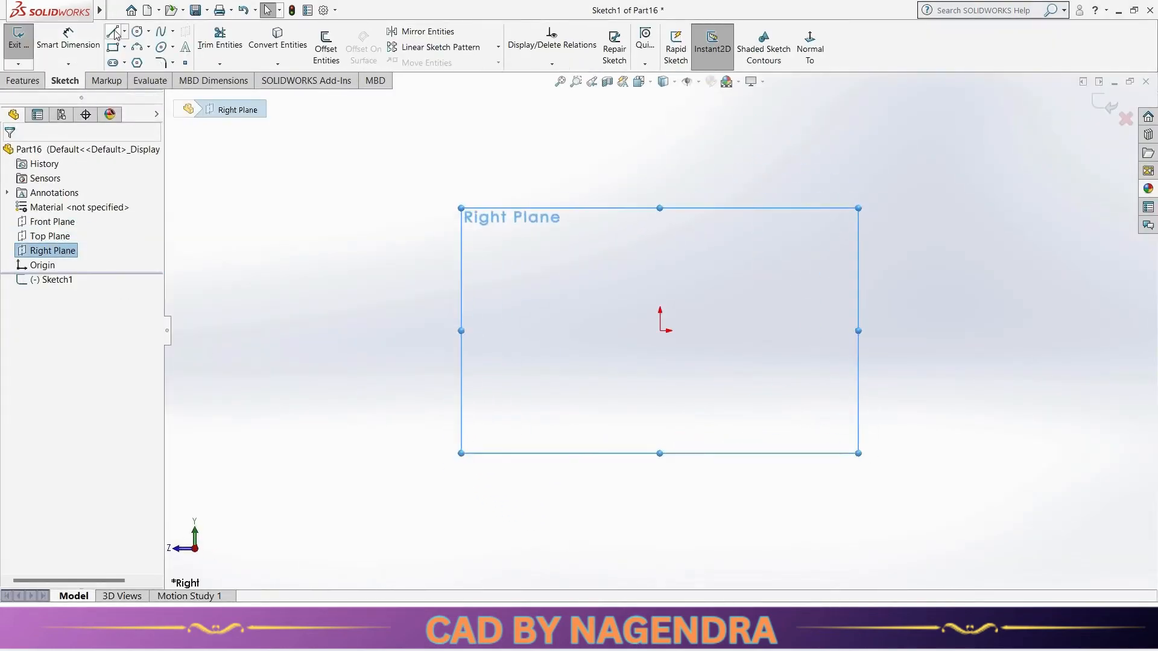
click(113, 32)
click(662, 331)
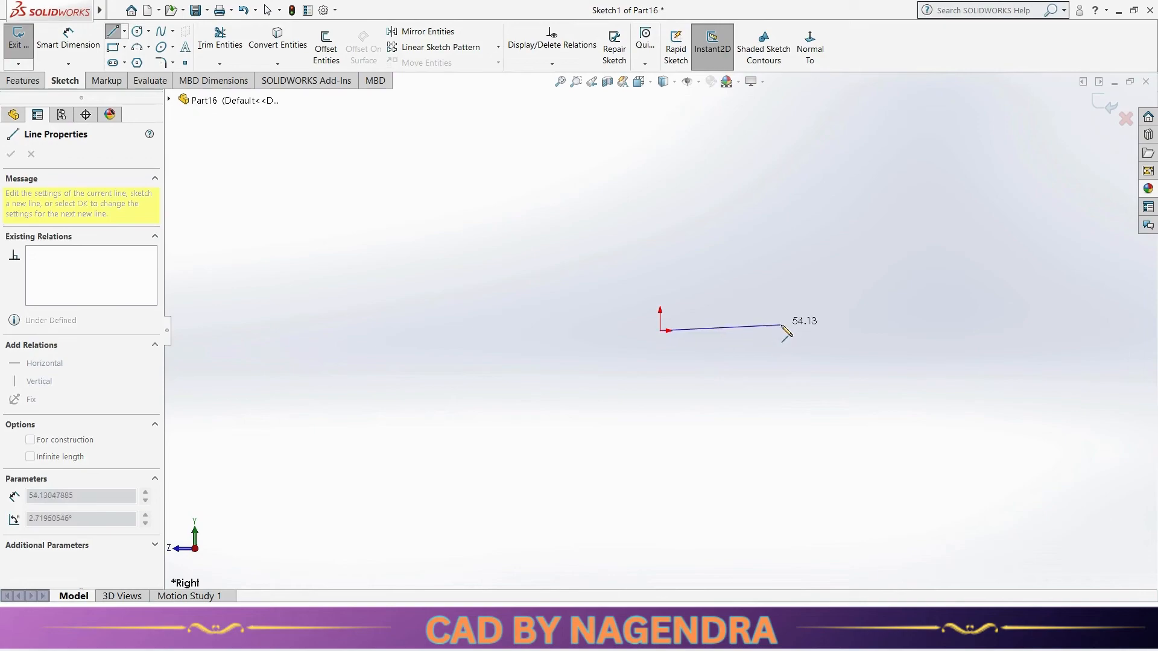
click(784, 331)
click(1111, 104)
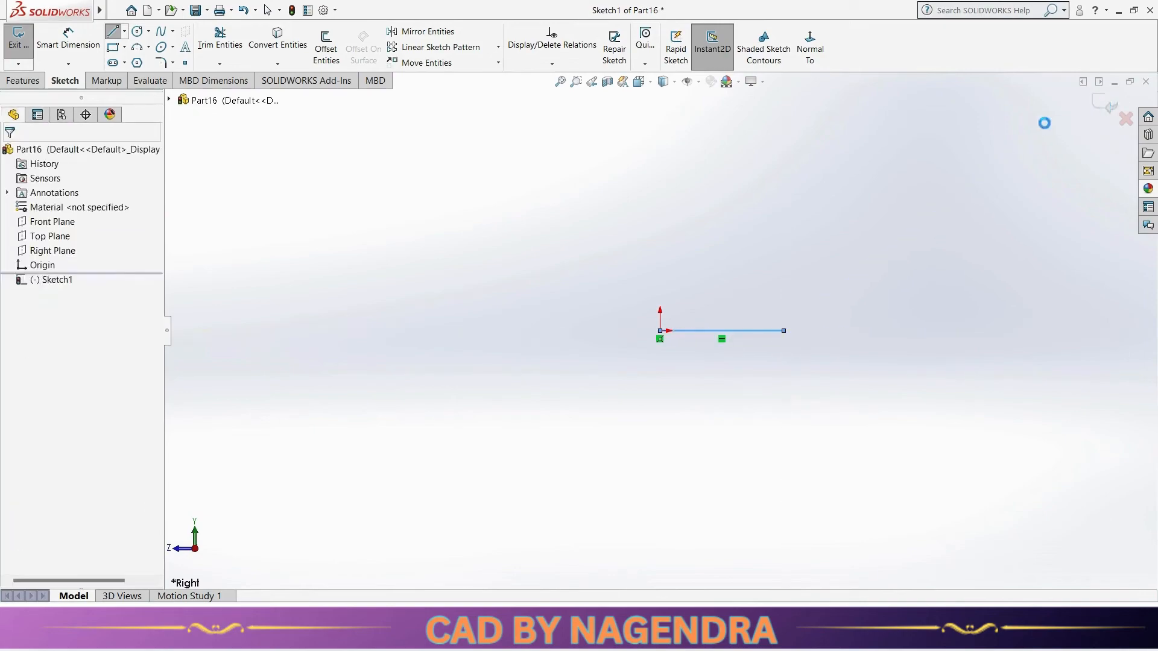
Step: Save the line part in the Engine folder as "part 1" and close it
click(196, 11)
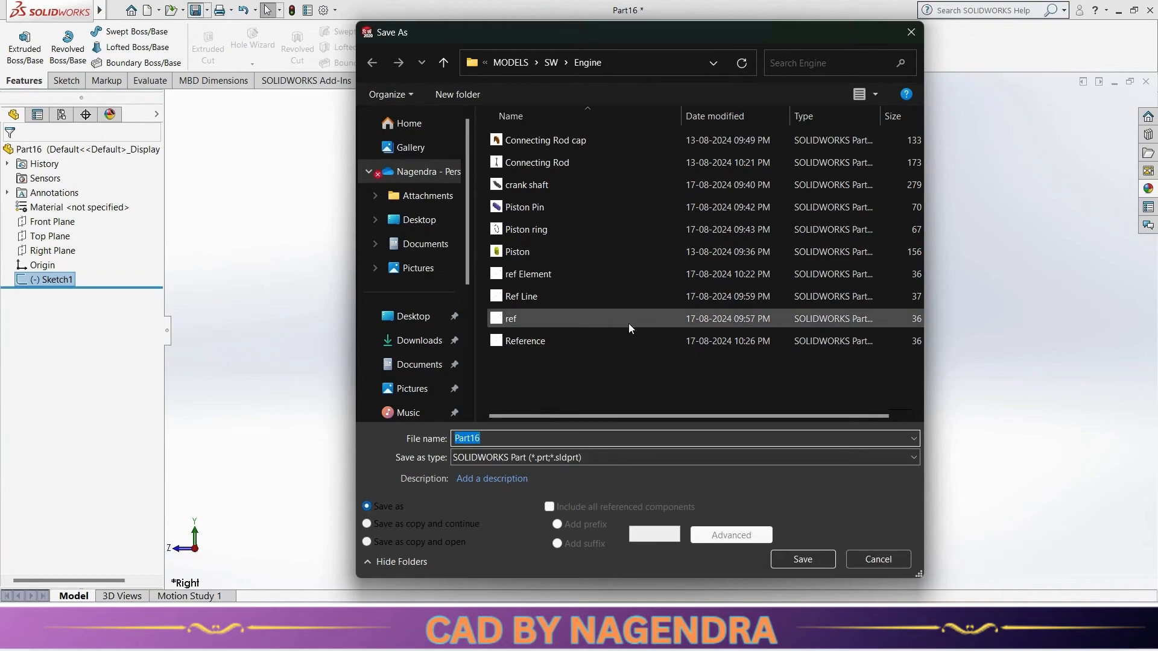
text(part)
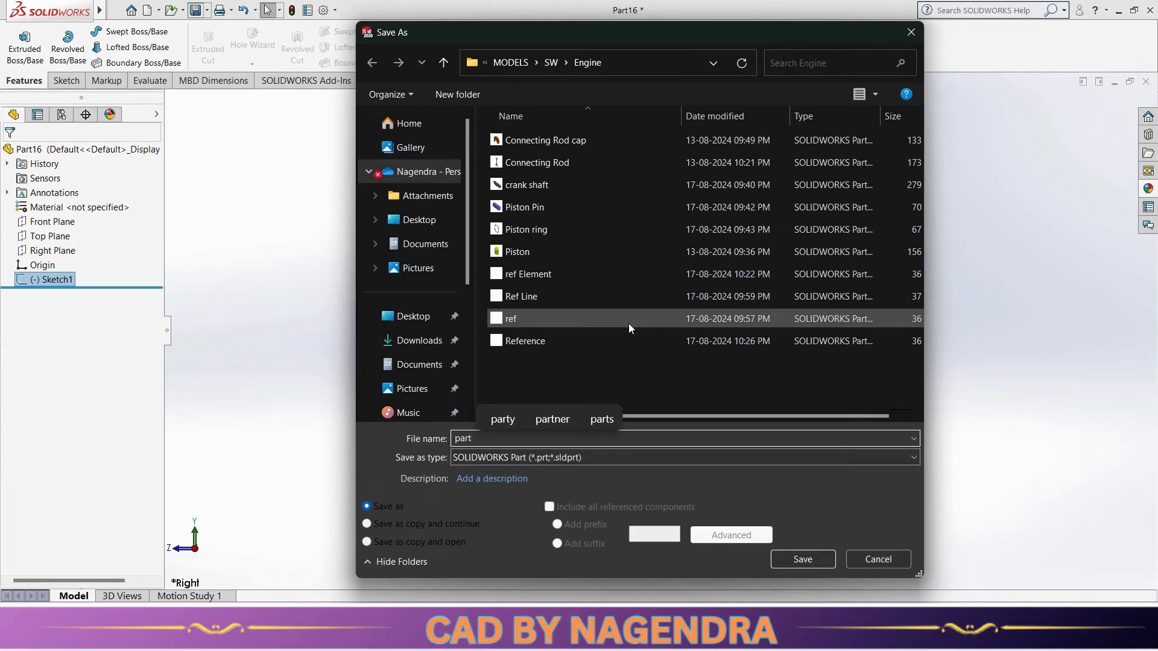
text( 1)
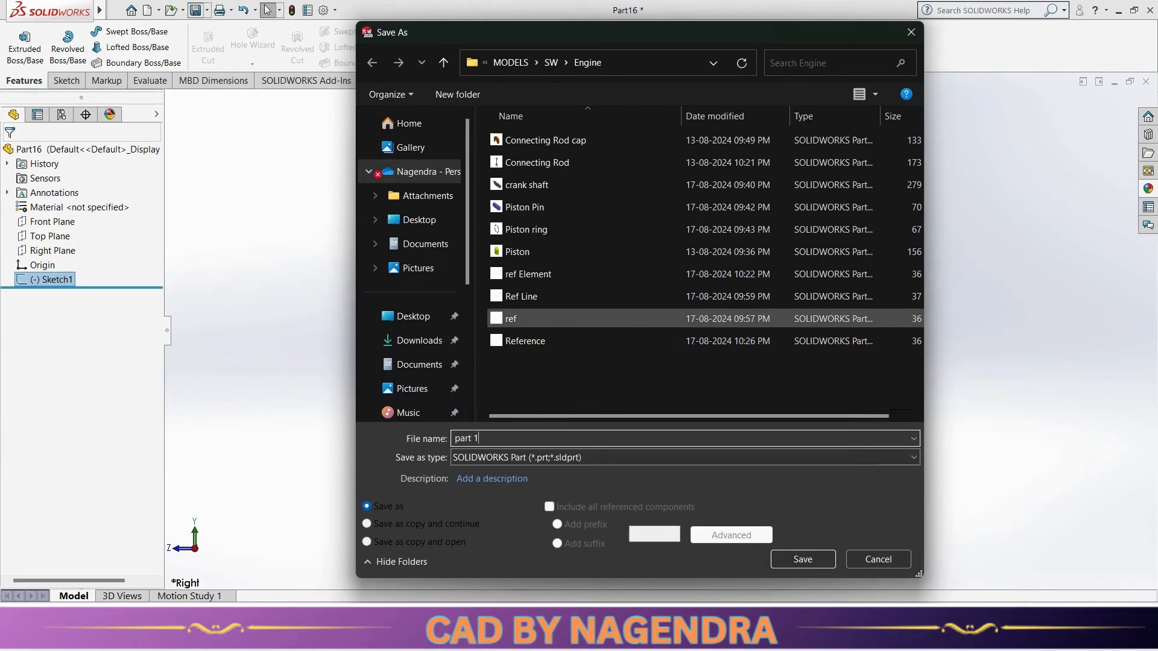
click(802, 558)
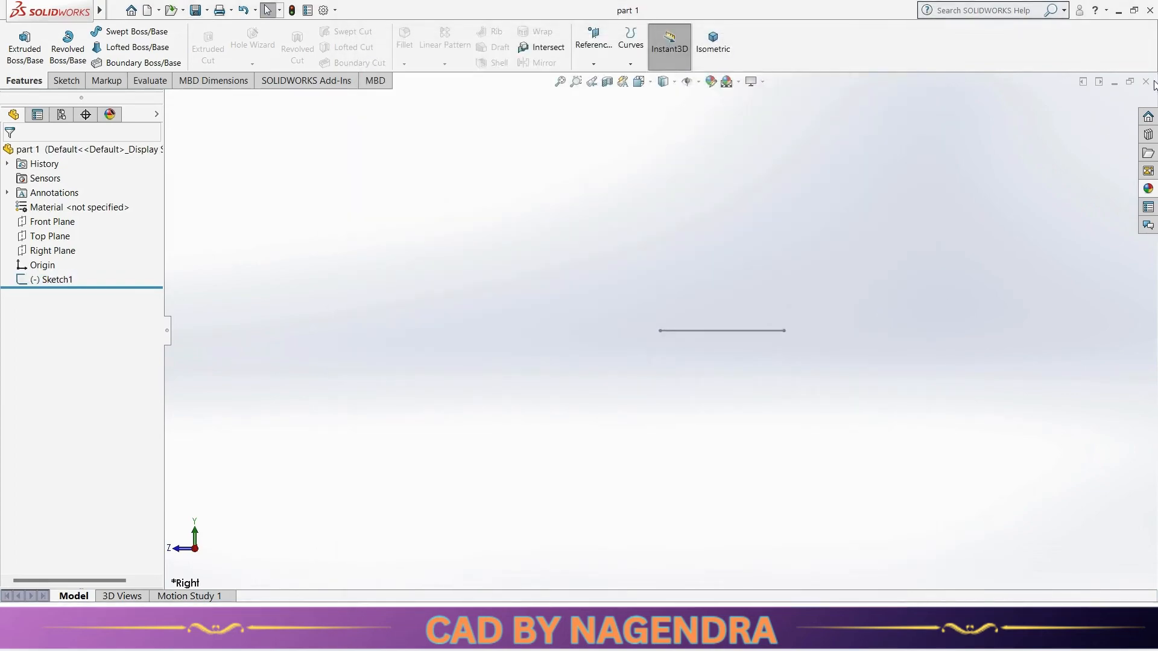
click(1146, 82)
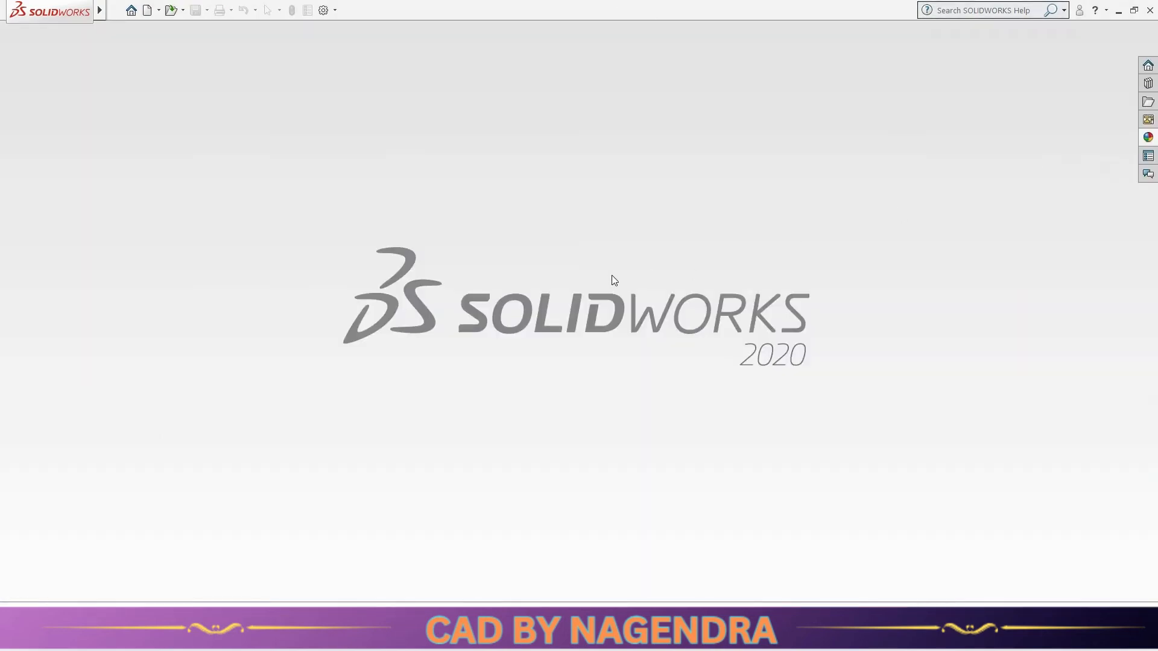
Step: Create a new assembly and place "part 1" from the Engine folder as its first component
click(147, 11)
click(438, 314)
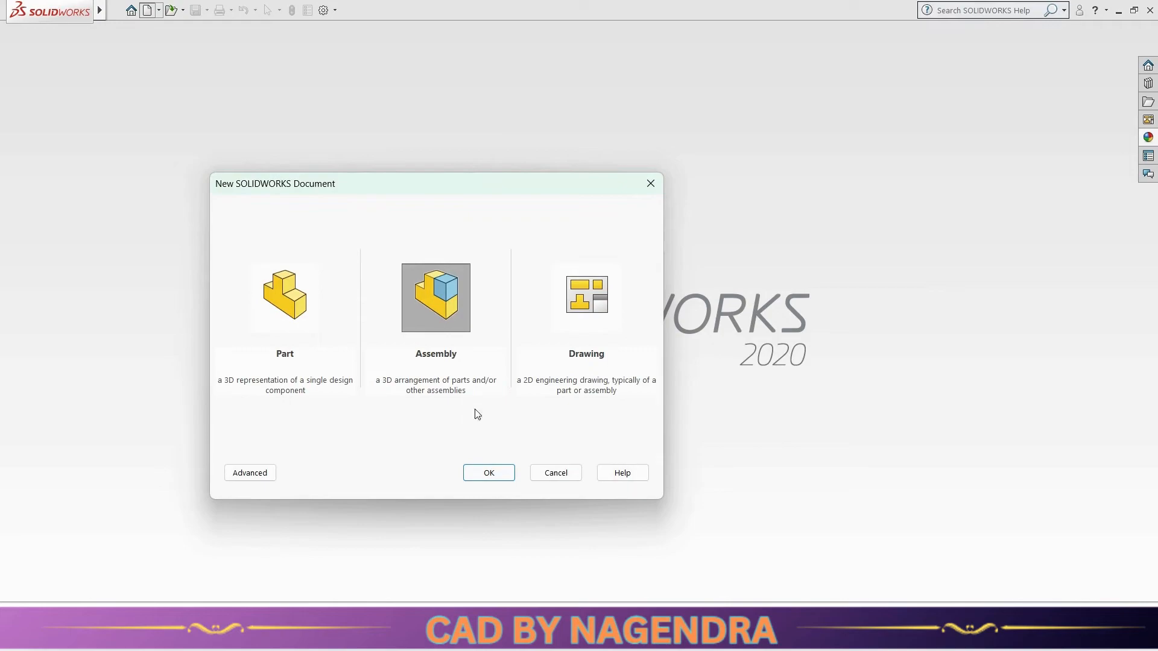
click(486, 481)
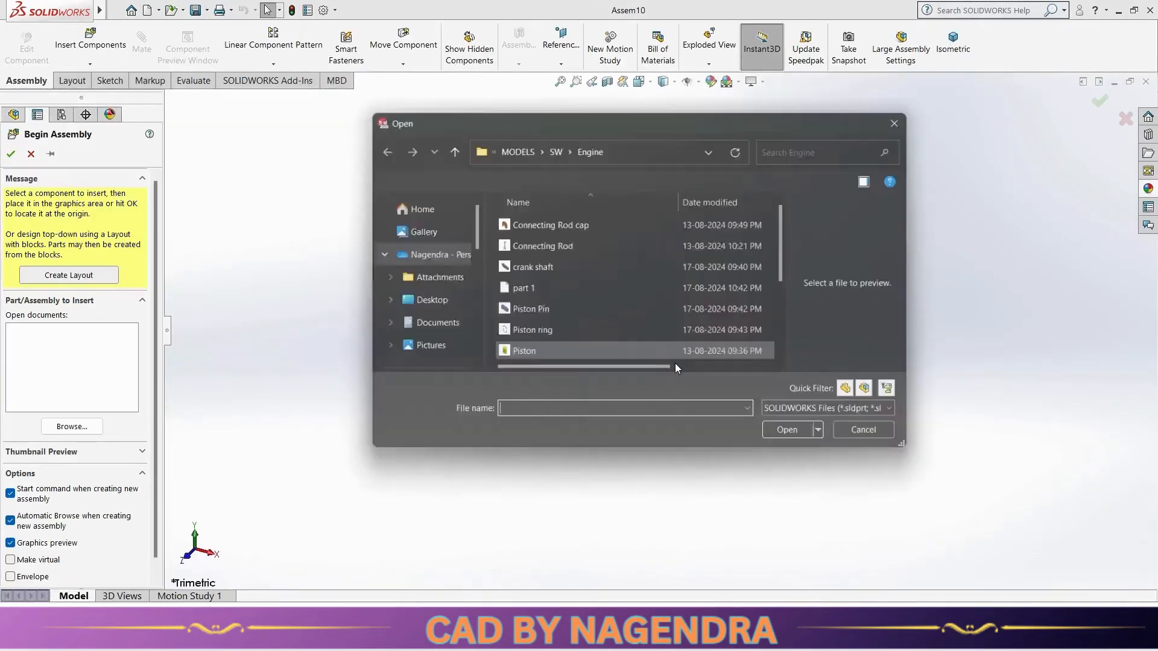
click(547, 288)
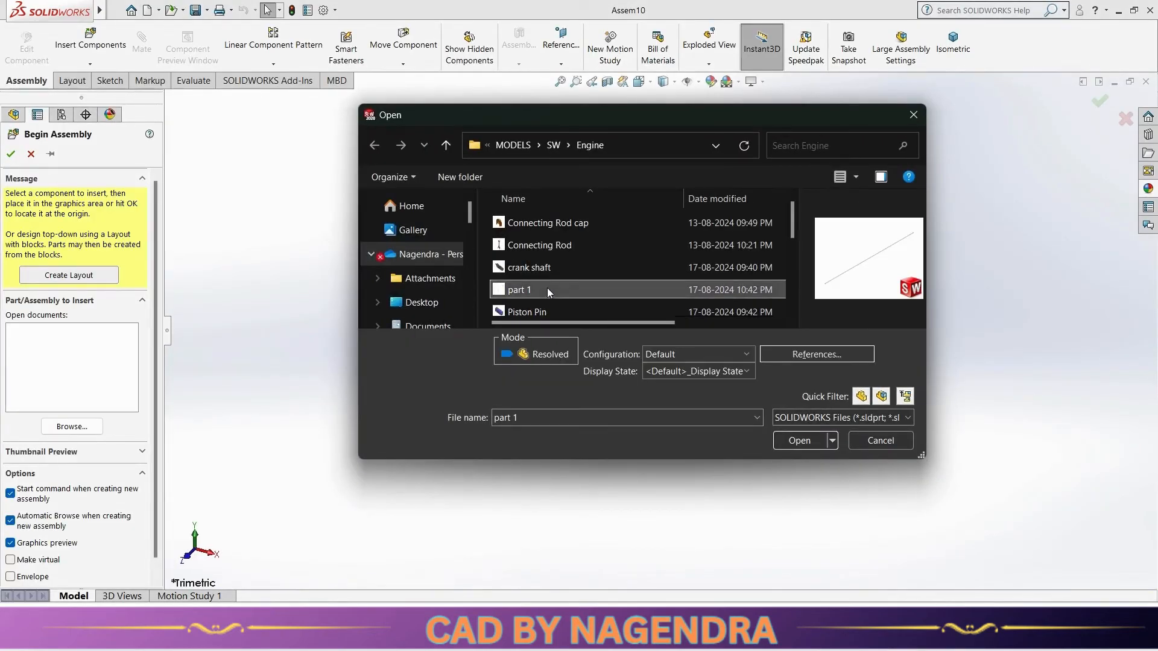
click(802, 441)
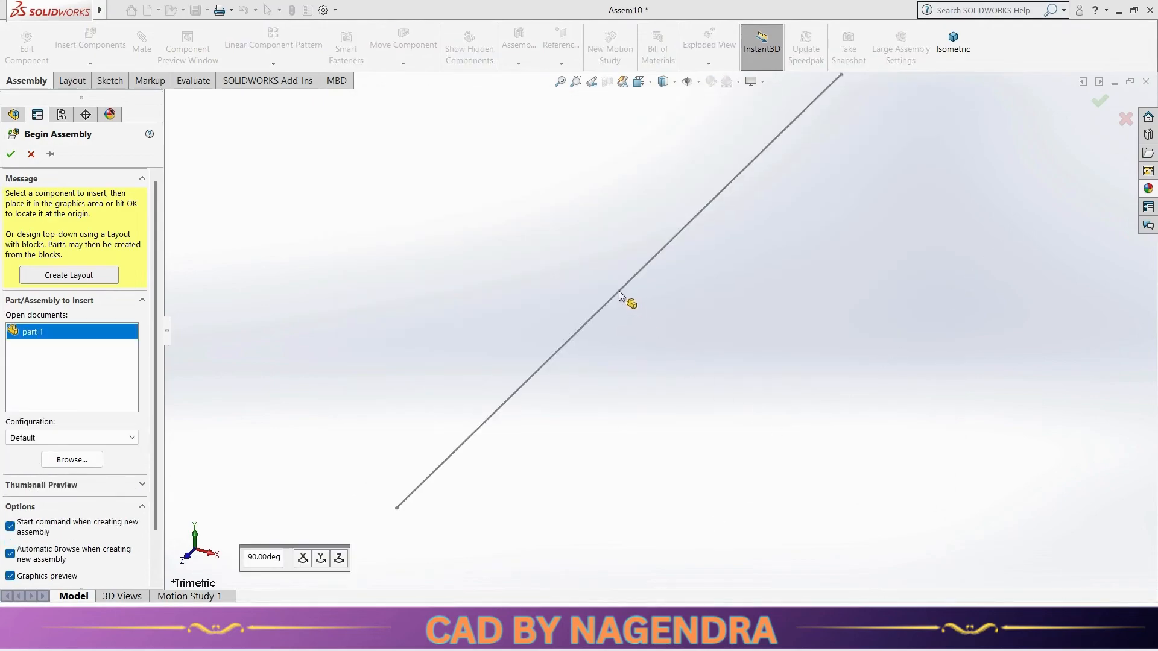
click(640, 279)
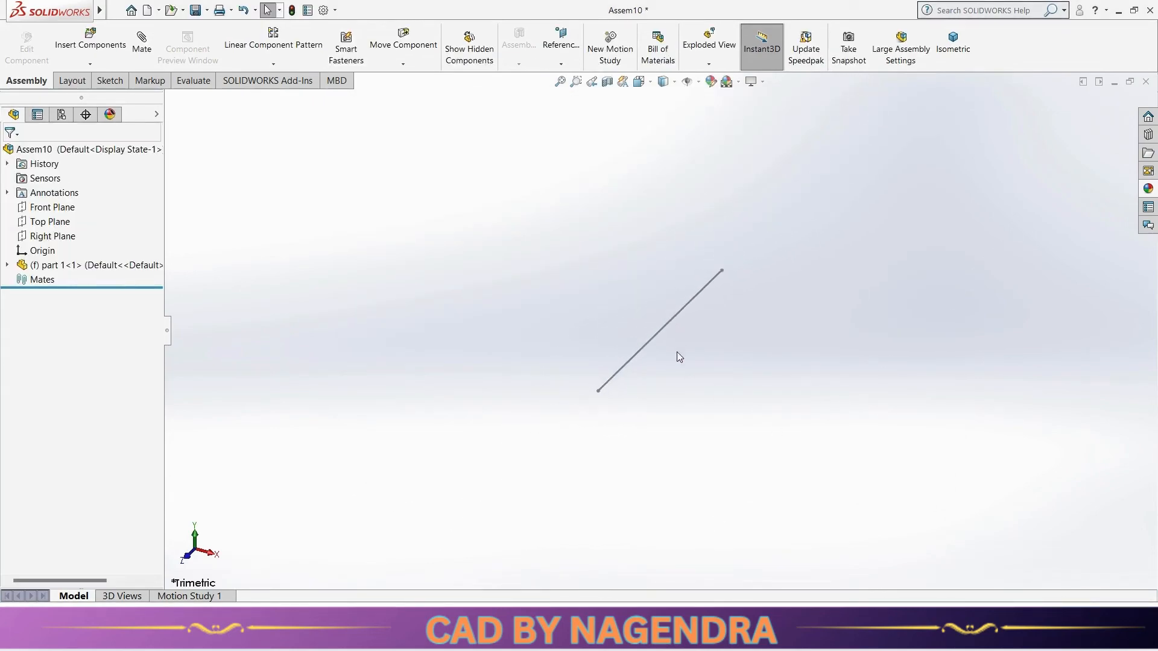
scroll(455, 443, down, 3)
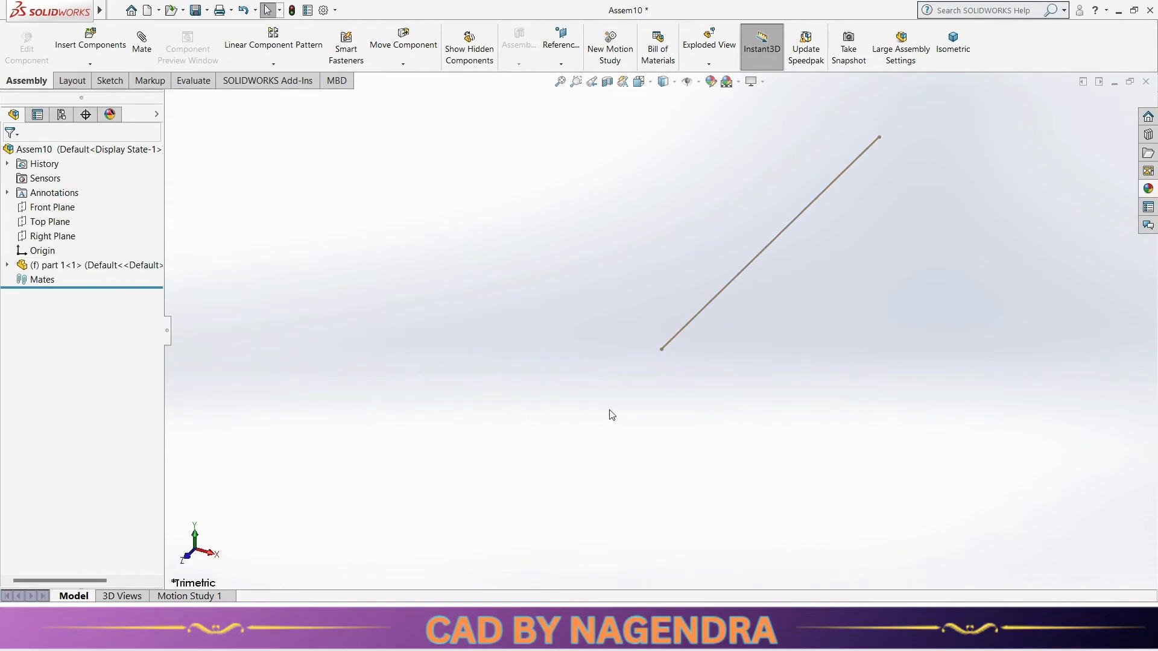
Step: Show the origins of the assembly and the inserted line part
click(699, 82)
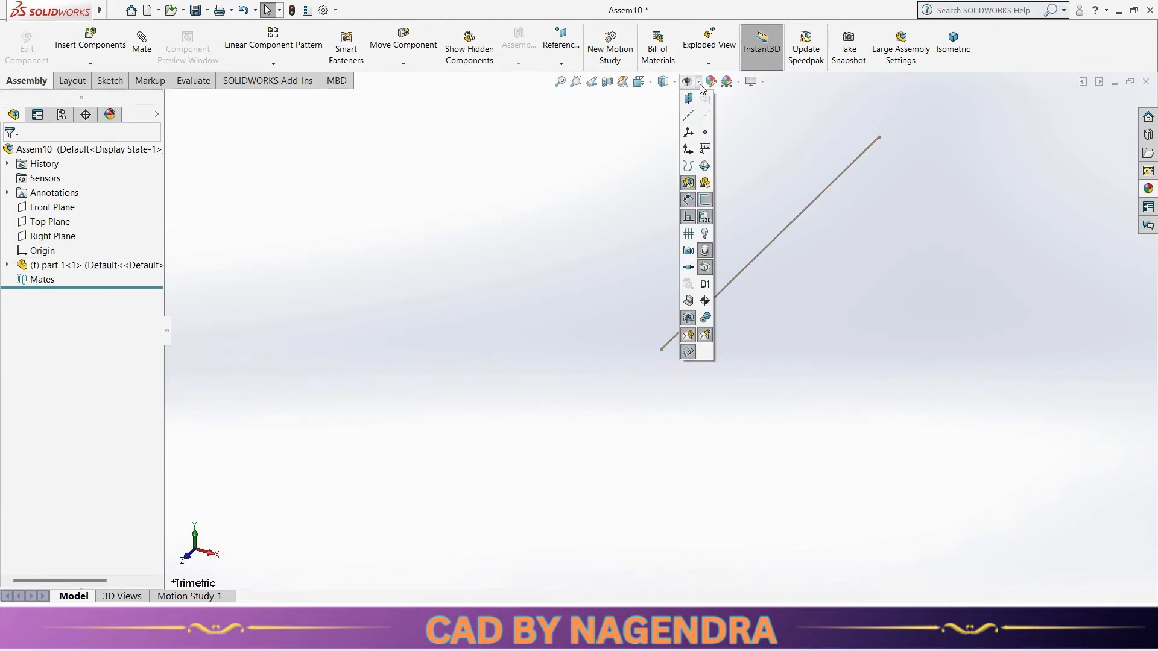
click(691, 153)
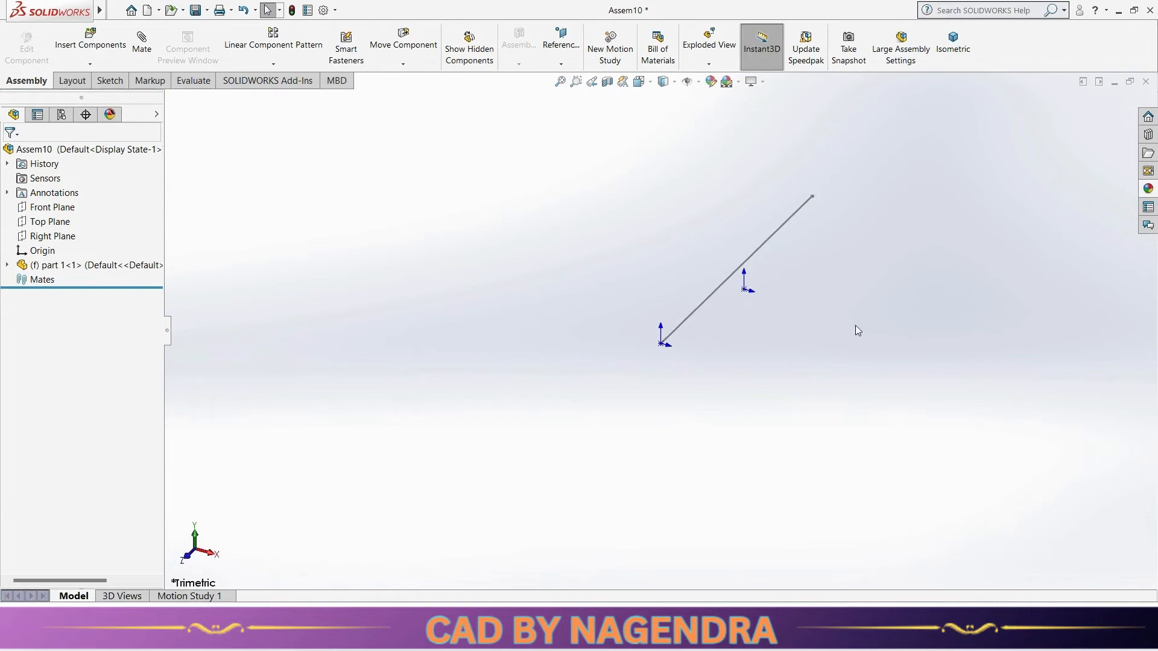
ctrl+middle_drag(853, 329, 680, 300)
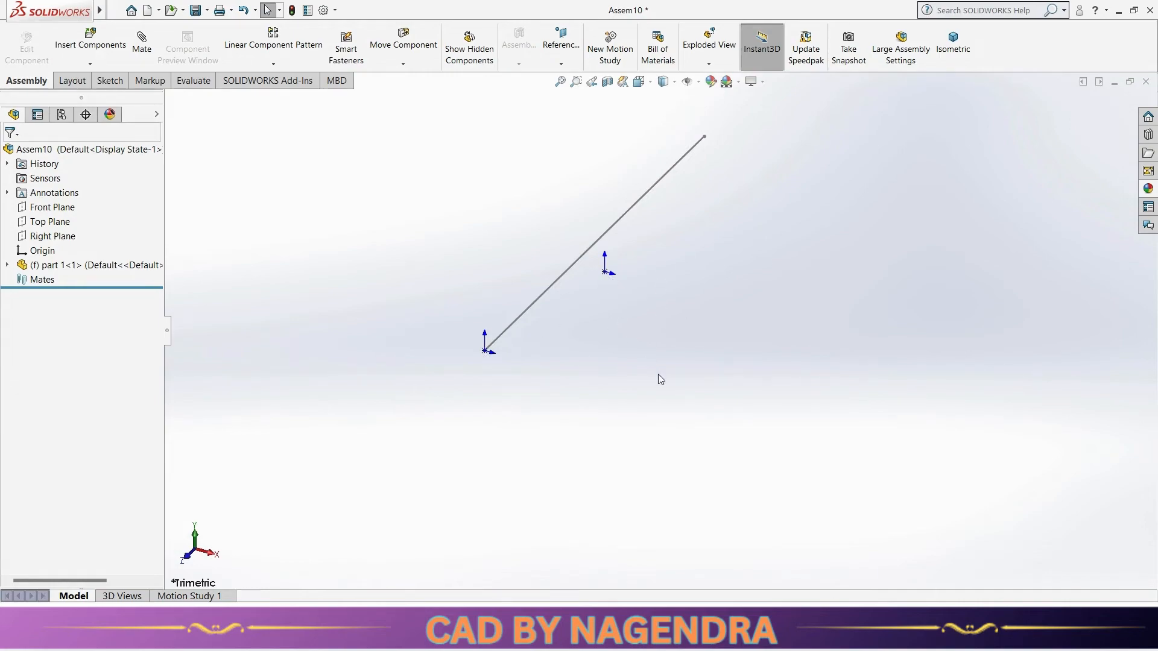
Step: Float part 1 and move it away from its inserted position
right_click(95, 267)
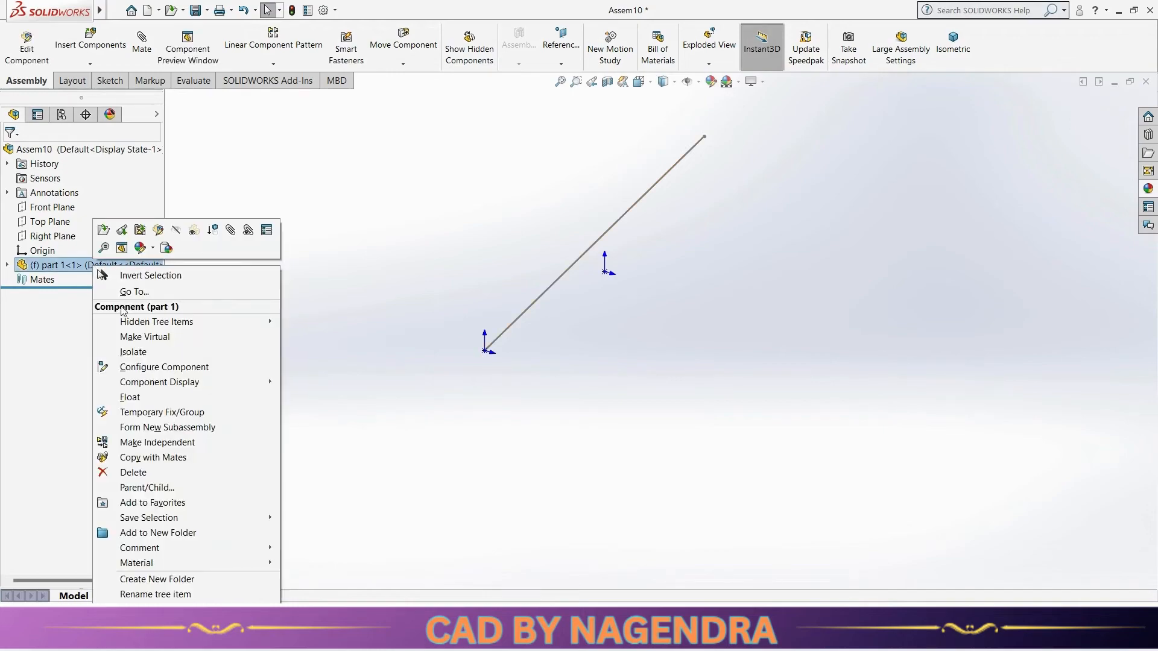
click(138, 398)
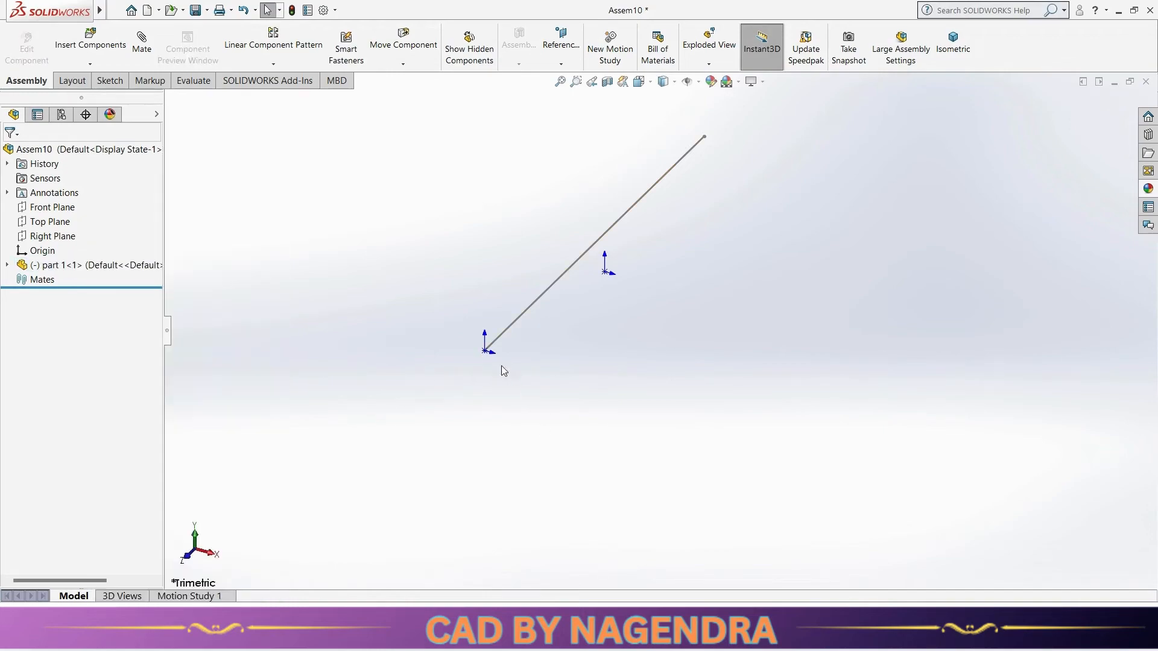
drag(488, 354, 511, 250)
Step: Add a coincident mate between the origin of part 1 and the assembly origin
click(142, 42)
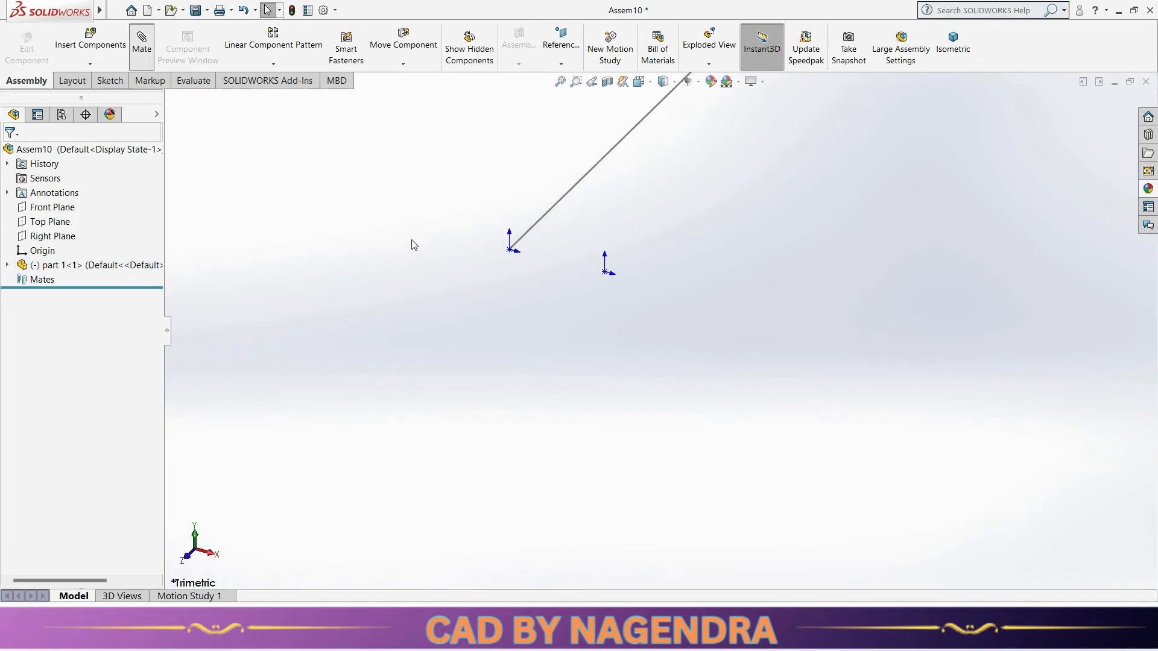
click(510, 251)
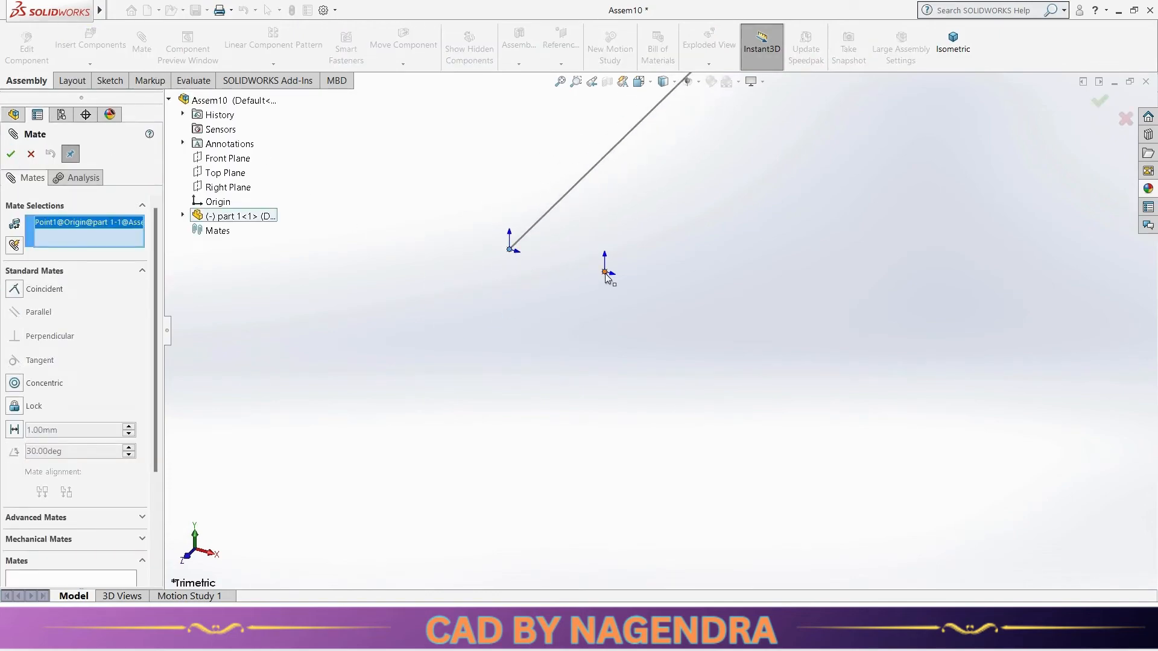
click(605, 274)
click(530, 389)
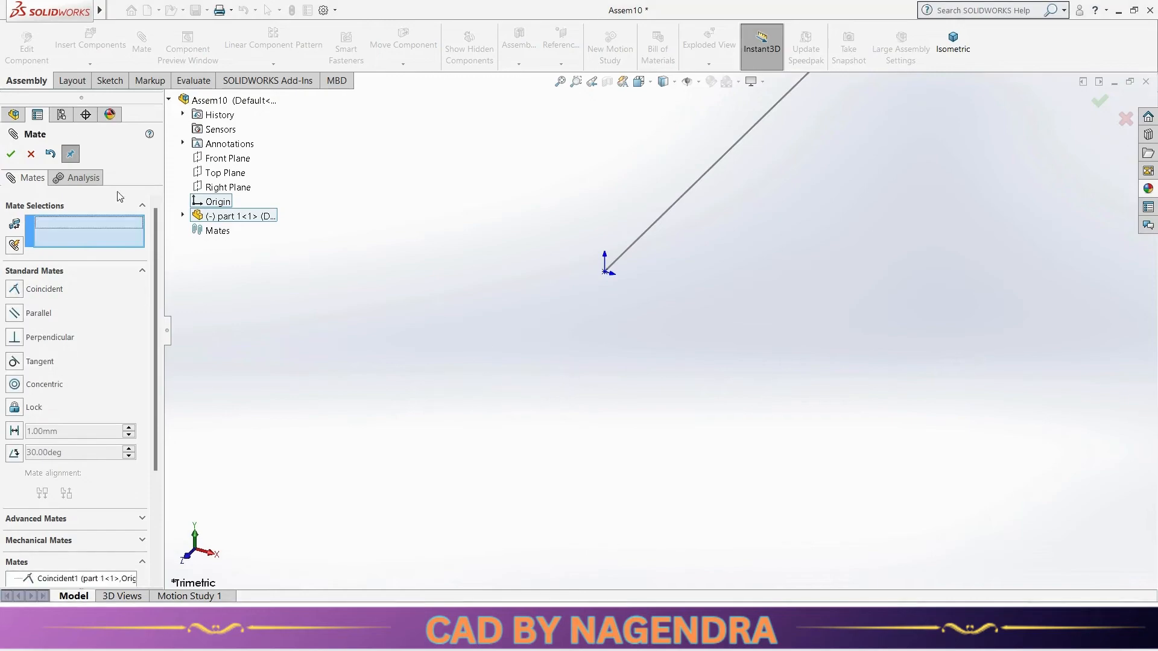
click(11, 154)
Step: Insert the crank shaft from the Engine folder in isometric view, rotated 90 degrees about Y, beside the reference line
click(953, 46)
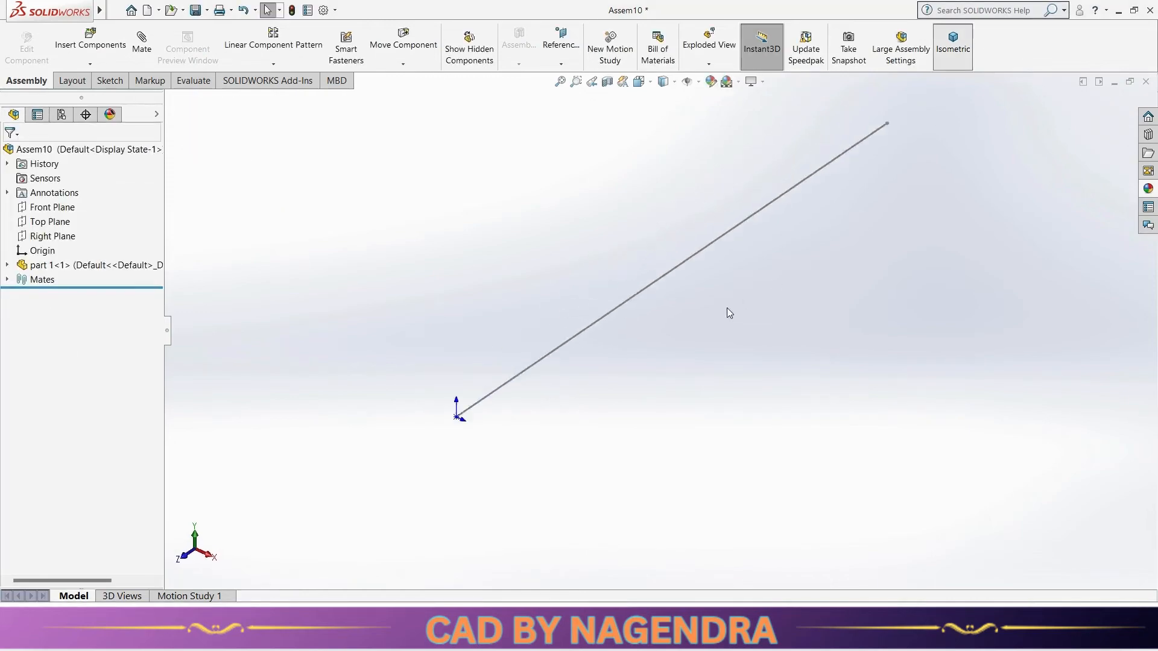
click(91, 40)
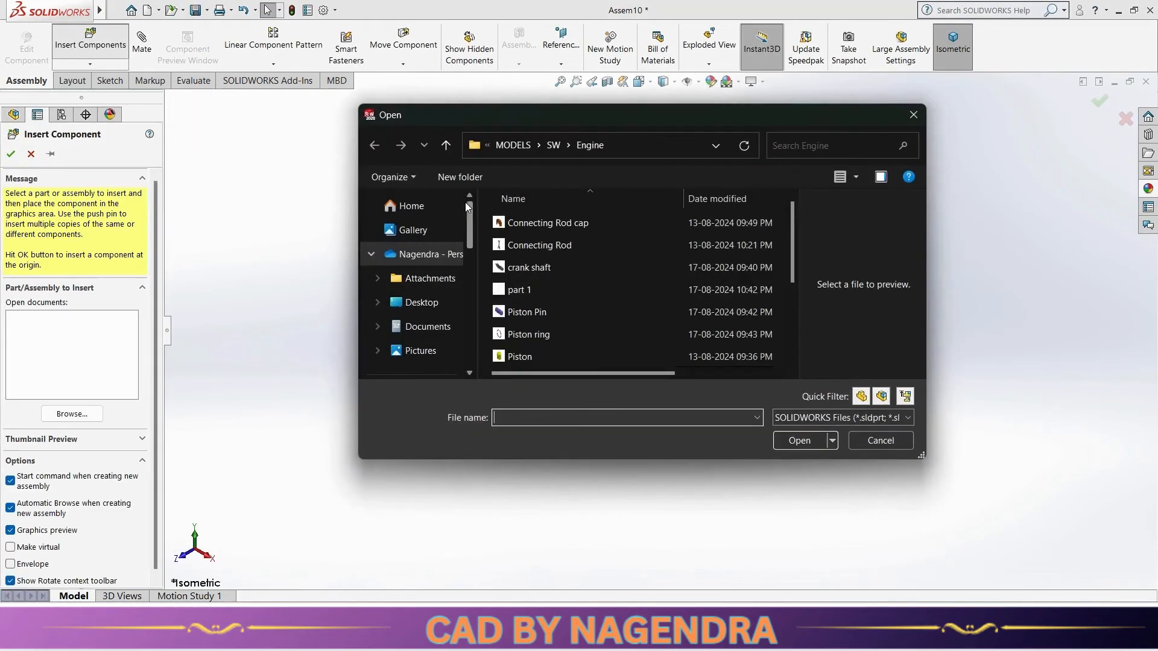
click(551, 266)
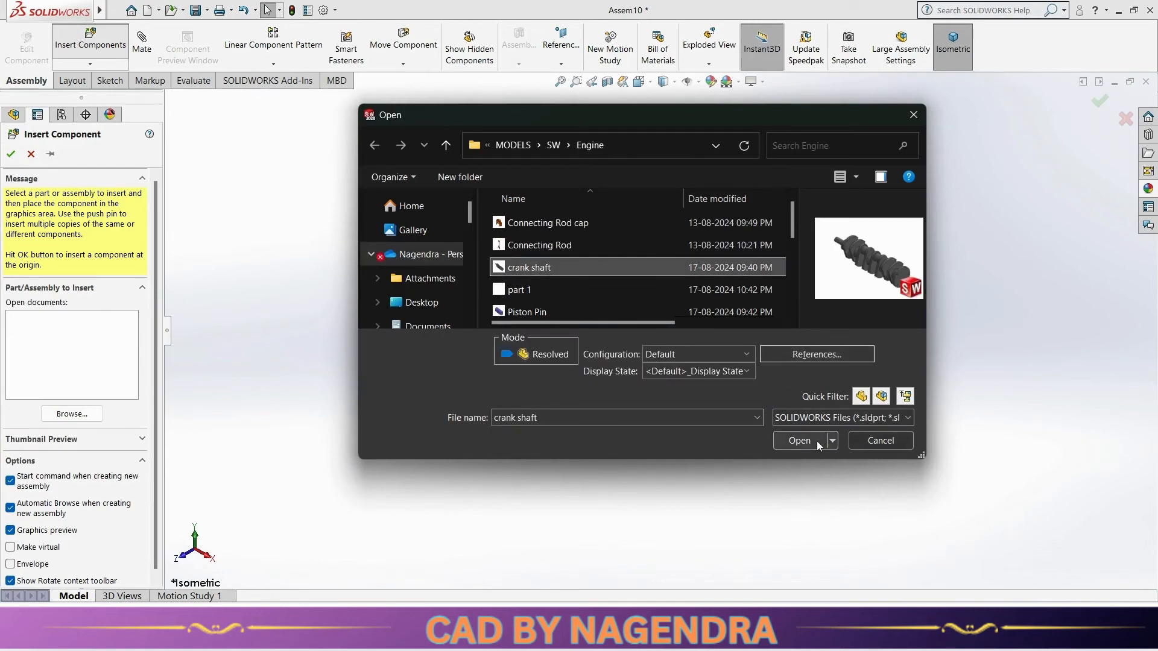
click(800, 441)
scroll(664, 307, up, 5)
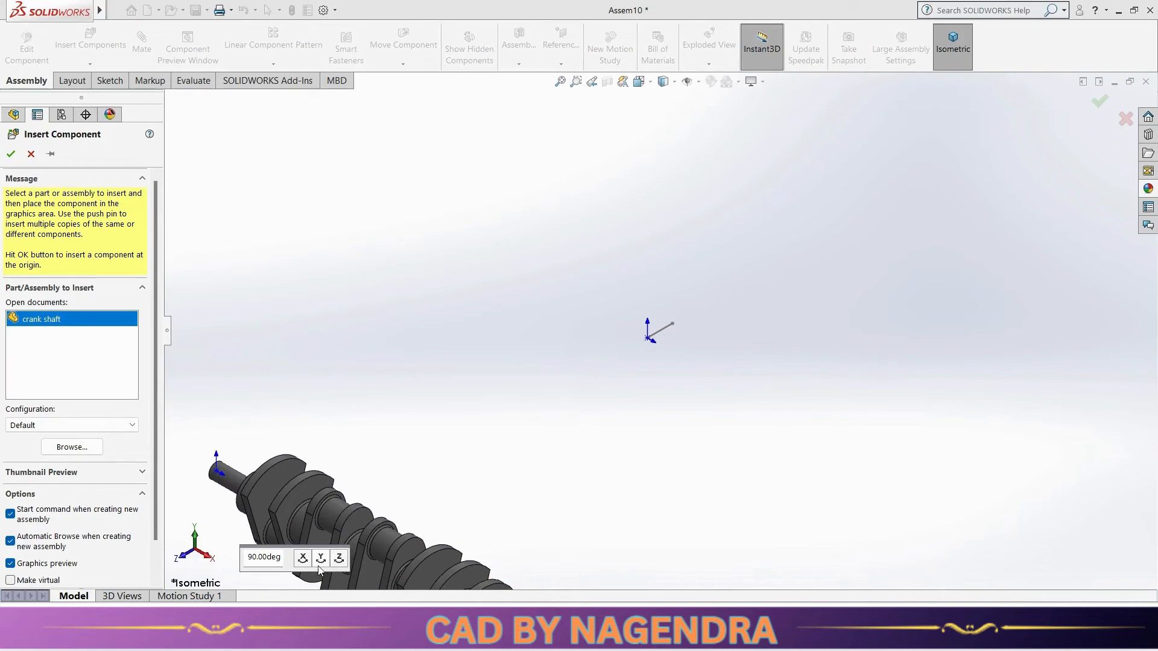
click(791, 346)
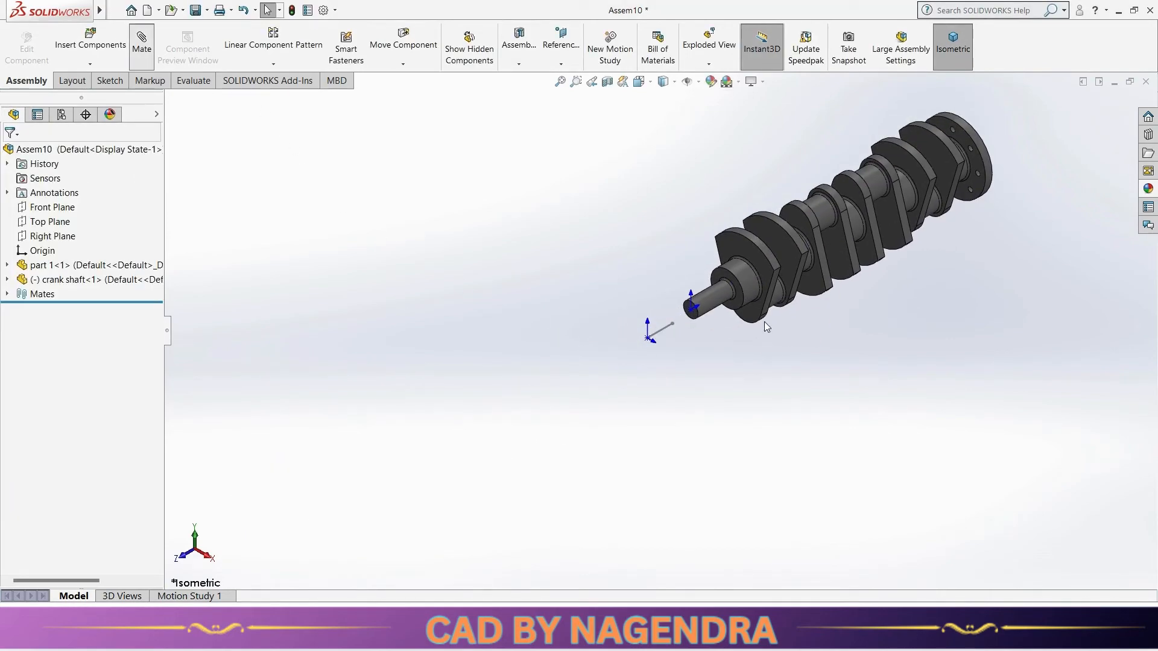
Step: Add a concentric mate between part 1's line and the cylindrical face of the crank shaft's narrow end
scroll(765, 321, down, 5)
click(433, 374)
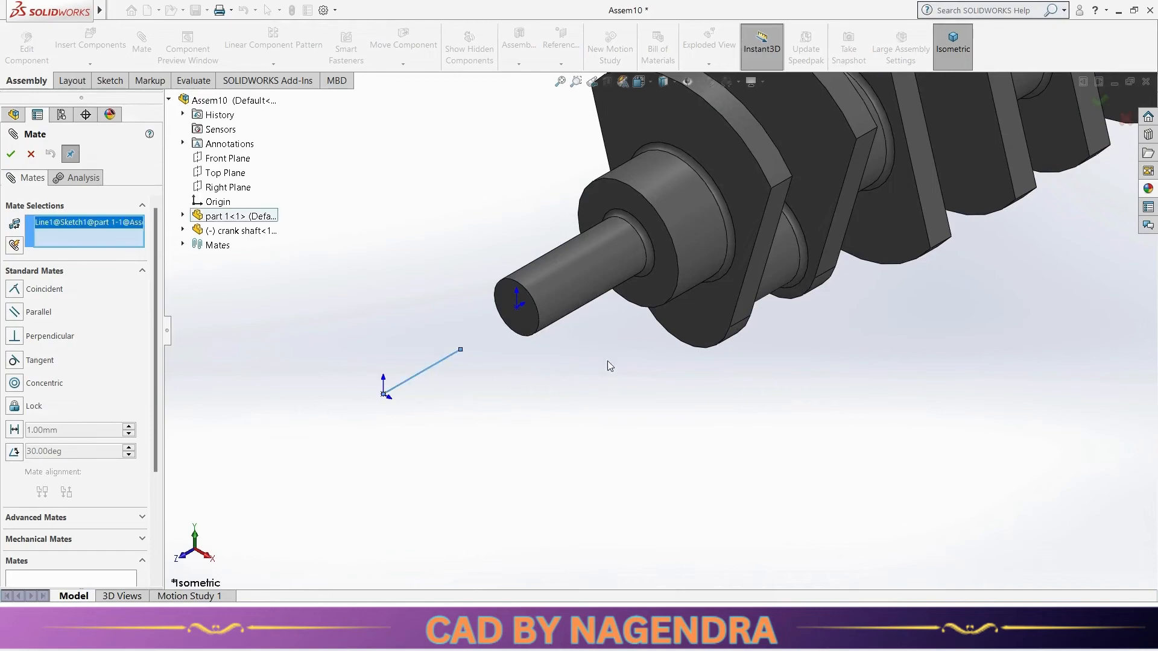
click(583, 278)
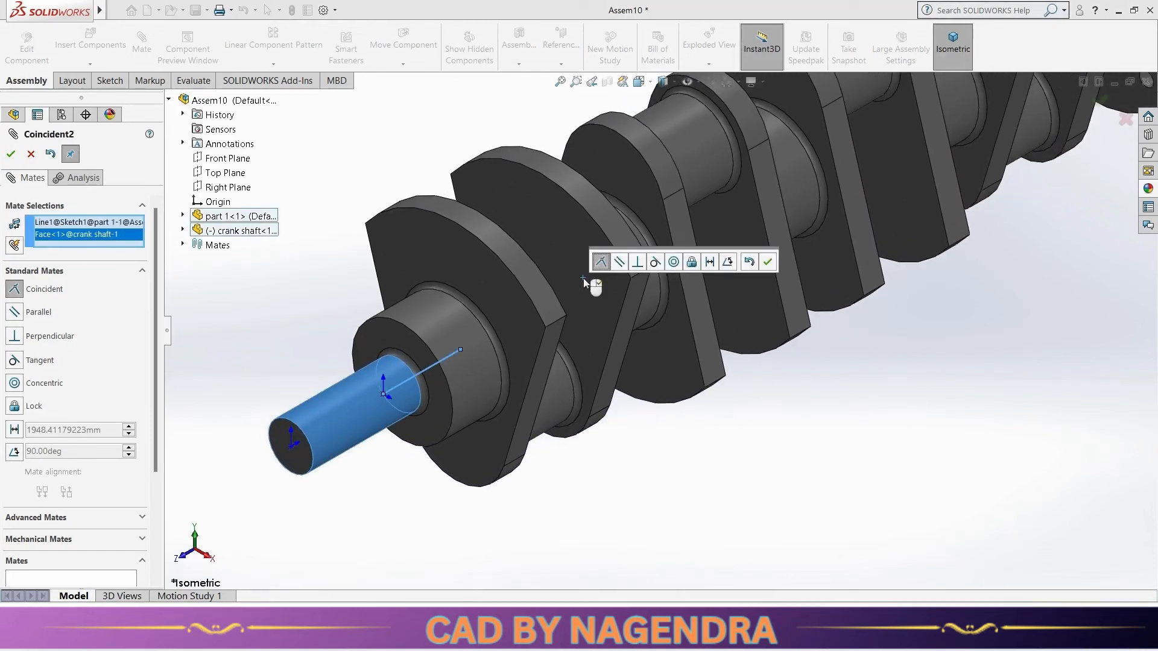
click(674, 262)
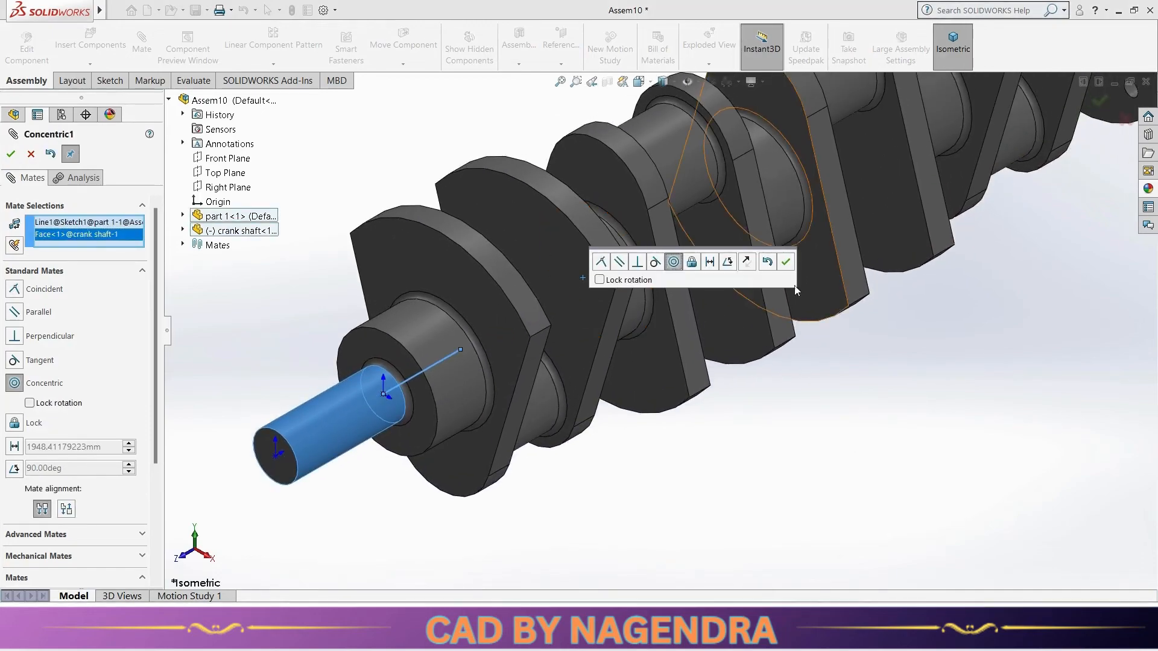
click(786, 261)
scroll(823, 381, up, 5)
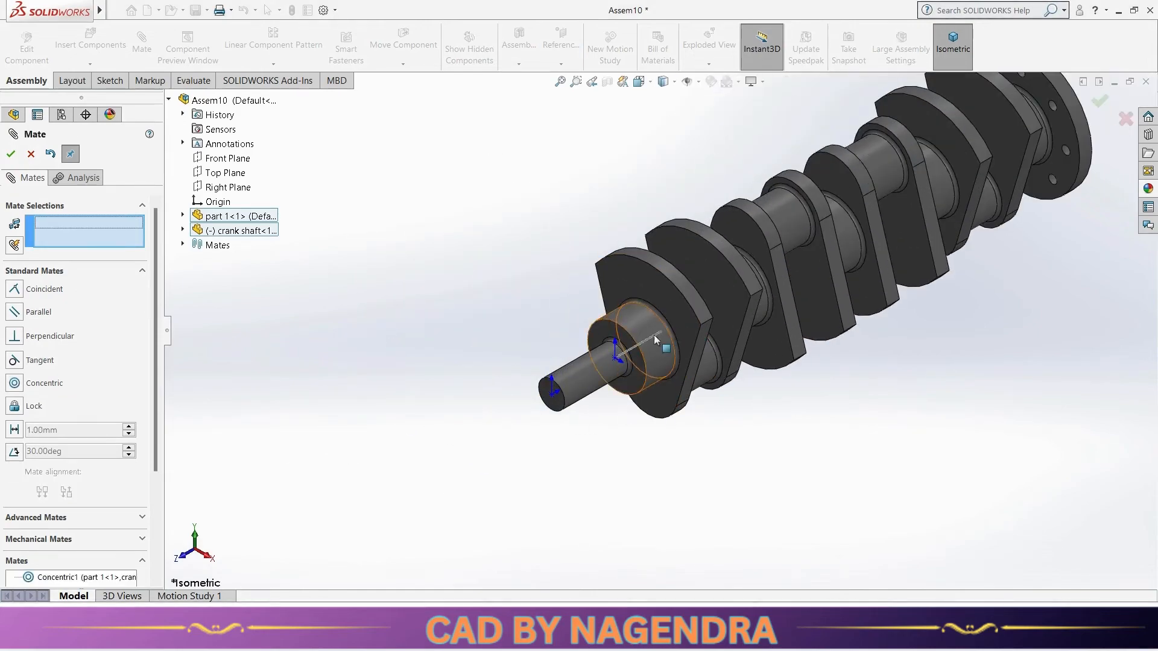
Step: Slide the crank shaft along its axis and mate its narrow end face coincident with the assembly's Front Plane
drag(632, 383, 787, 296)
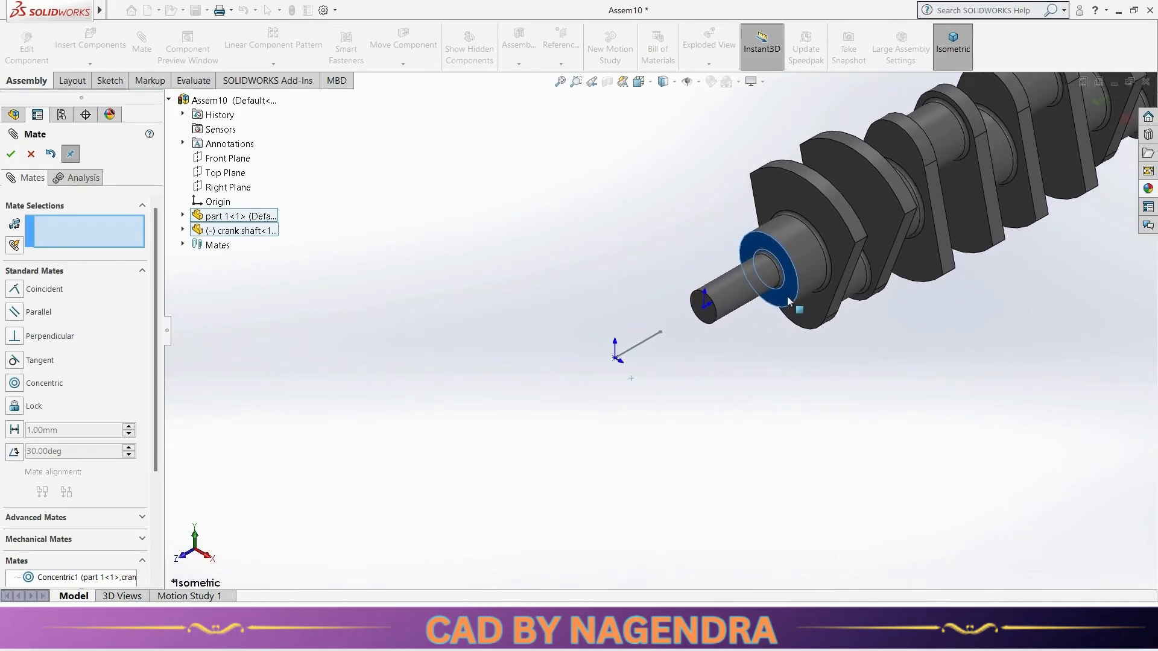
click(706, 307)
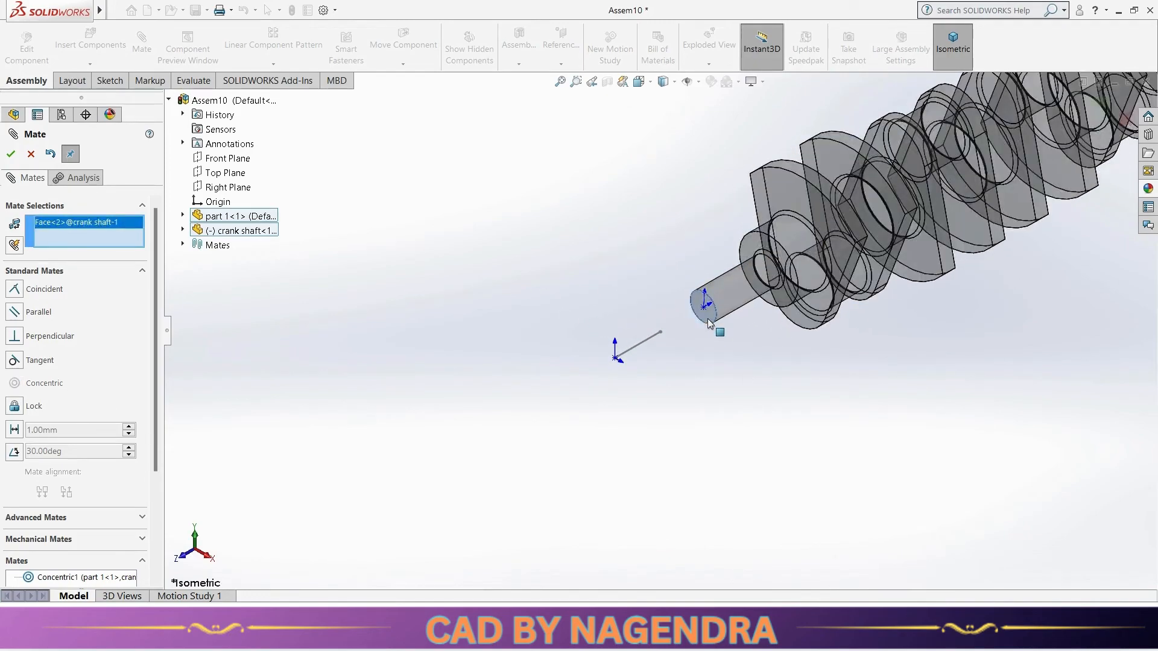
click(226, 160)
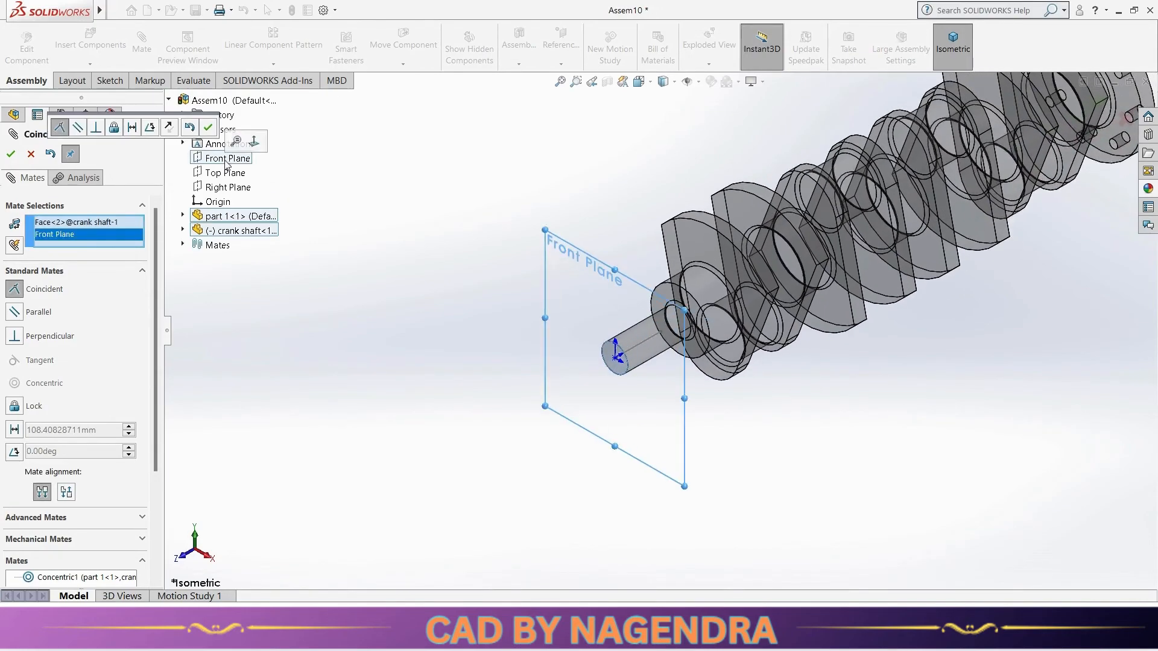
click(15, 159)
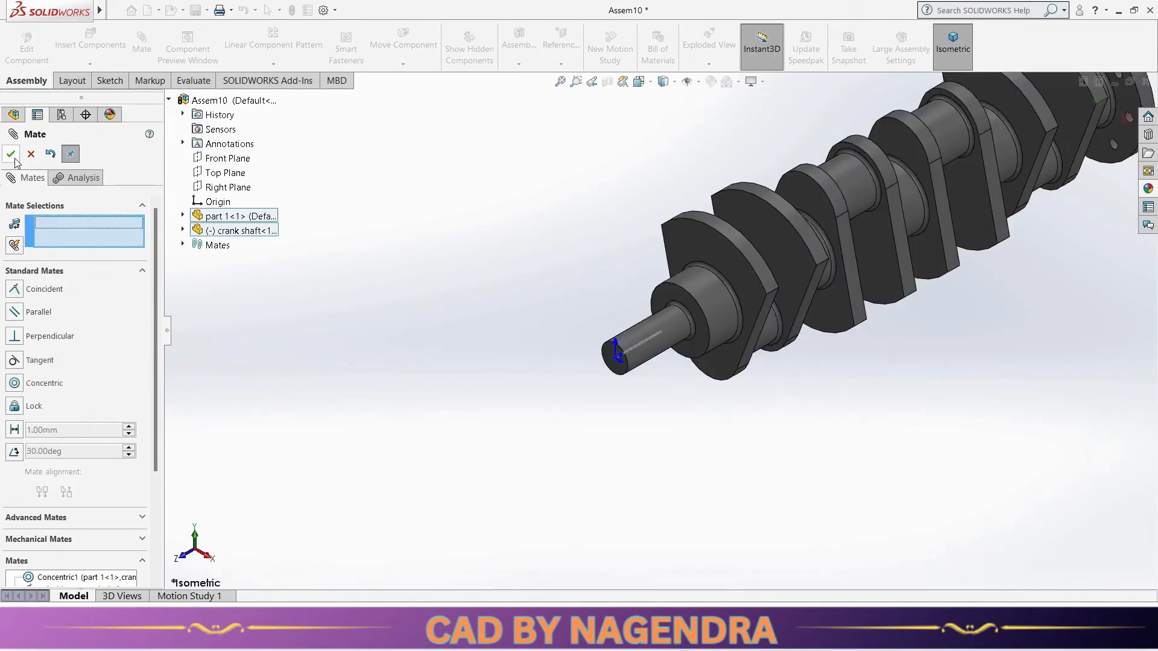
Step: Finish mating and rotate the crank shaft about its axis until its first crank throw points straight up in the front view
click(15, 160)
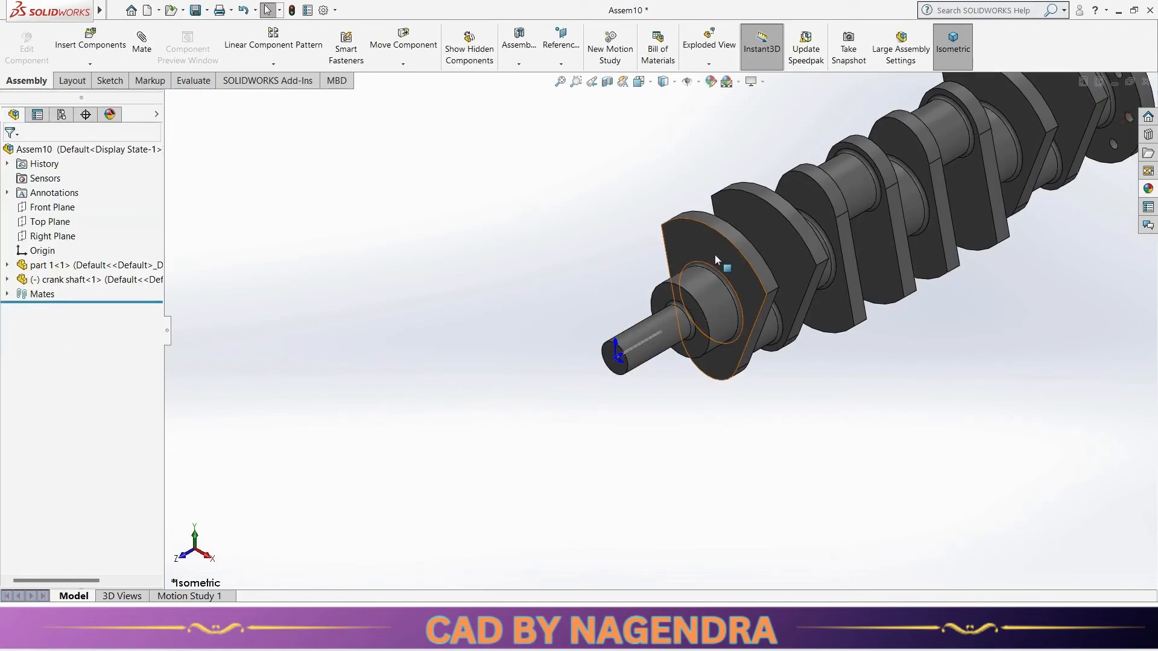
drag(715, 254, 667, 477)
key(Escape)
key(Escape)
key(ctrl+1)
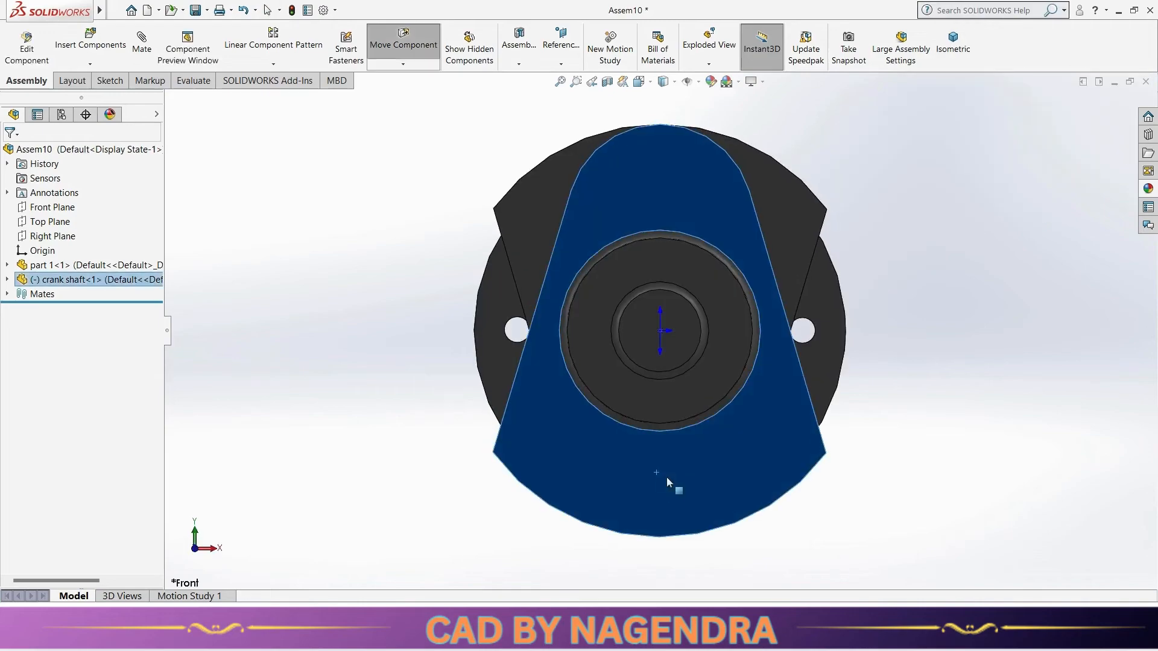
key(Escape)
click(953, 44)
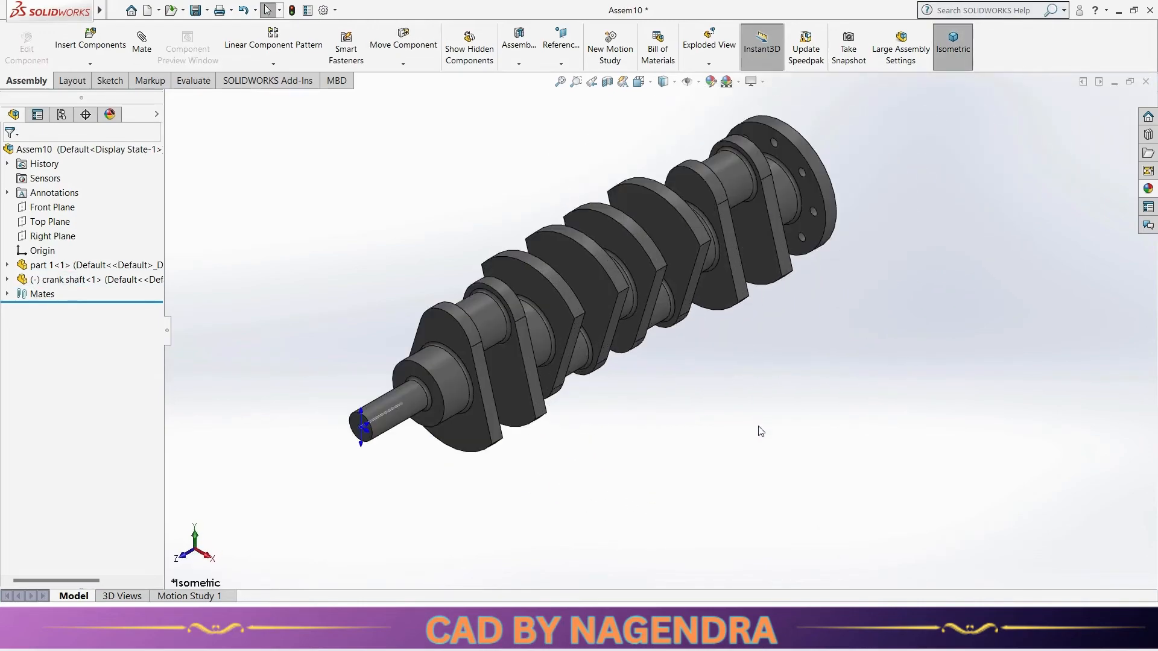
Step: Insert the Sub Ass Of Con Rod assembly from the Engine folder above the first crankpin and hide the origins
click(93, 35)
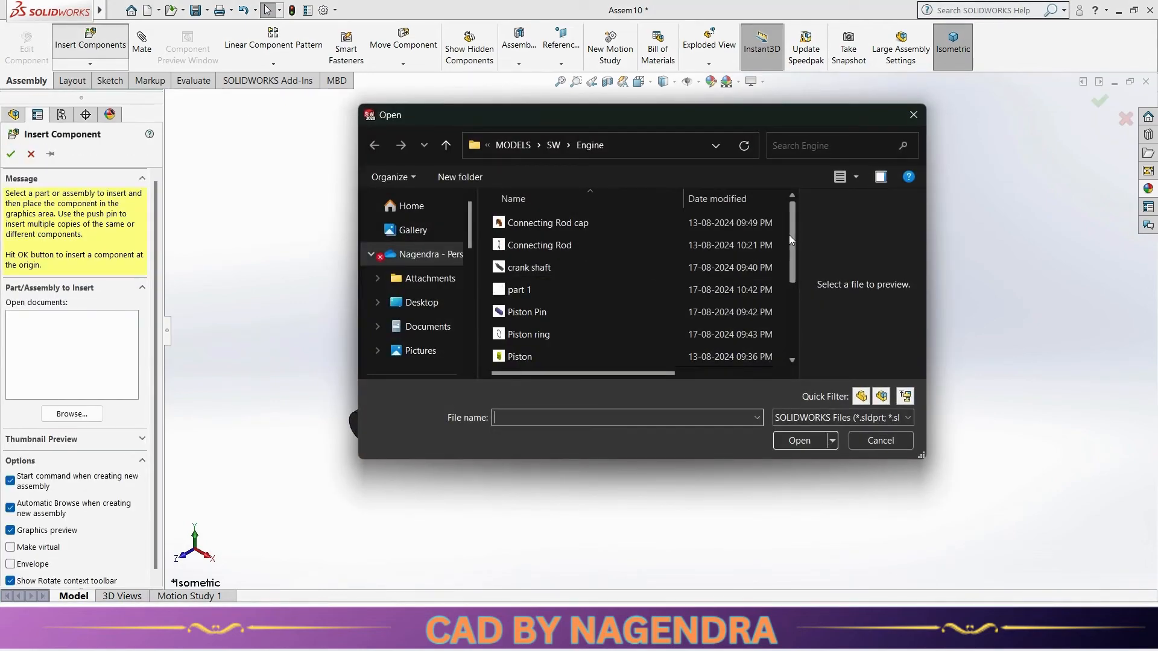
drag(789, 234, 791, 315)
click(550, 336)
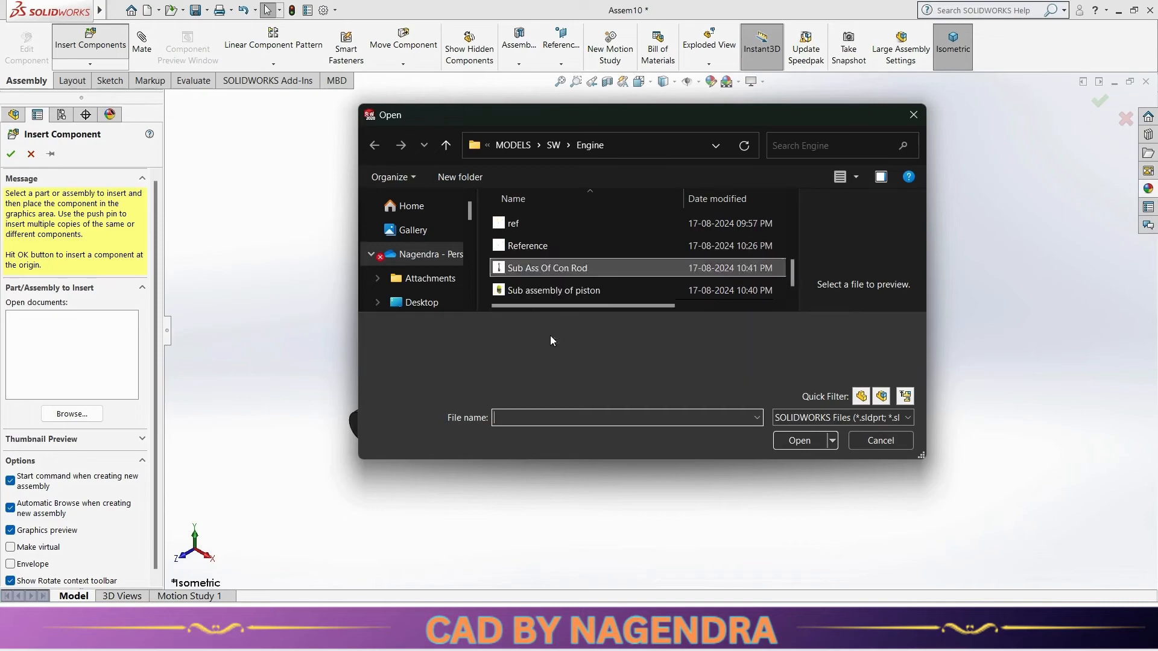
click(800, 441)
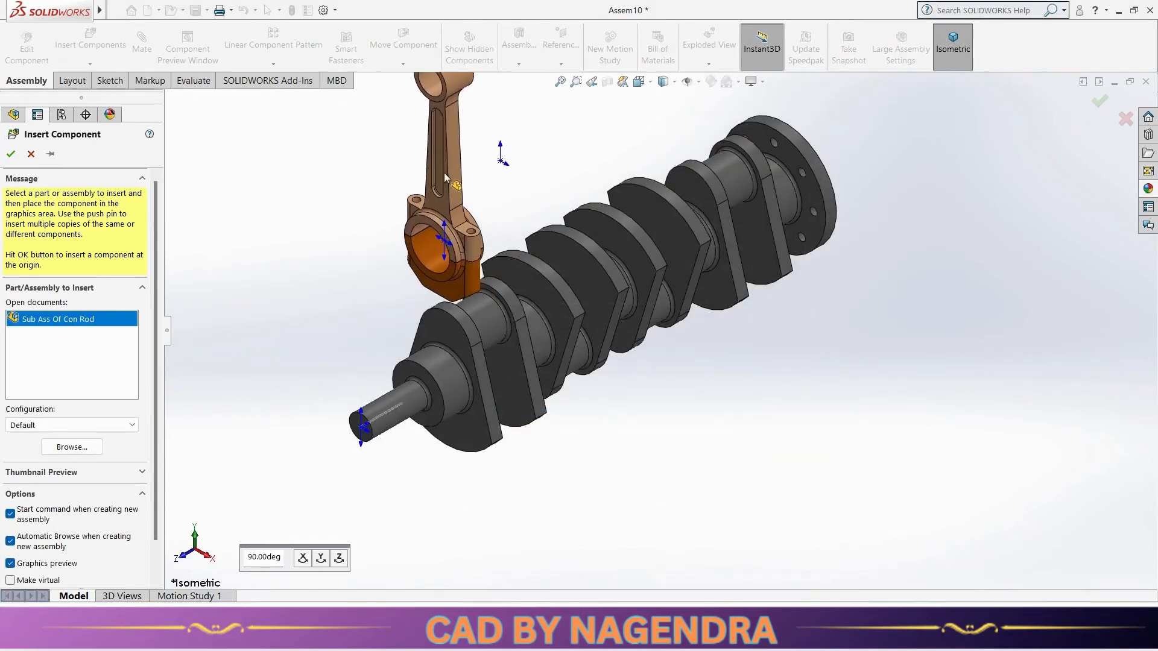
click(444, 173)
scroll(694, 431, up, 3)
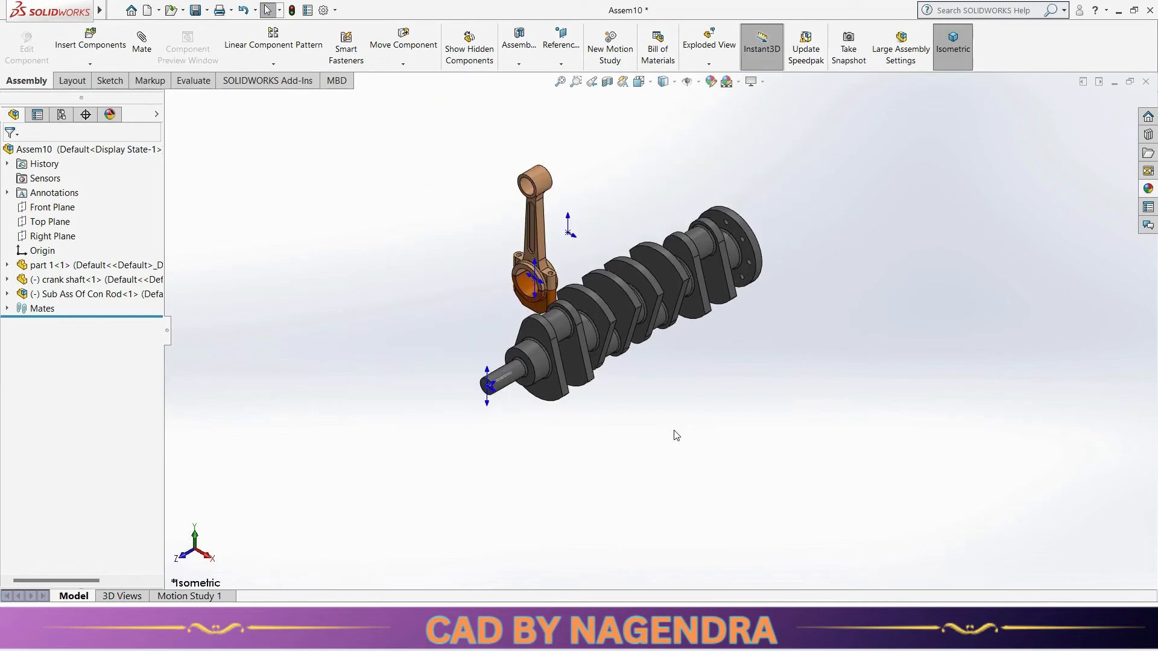
click(686, 81)
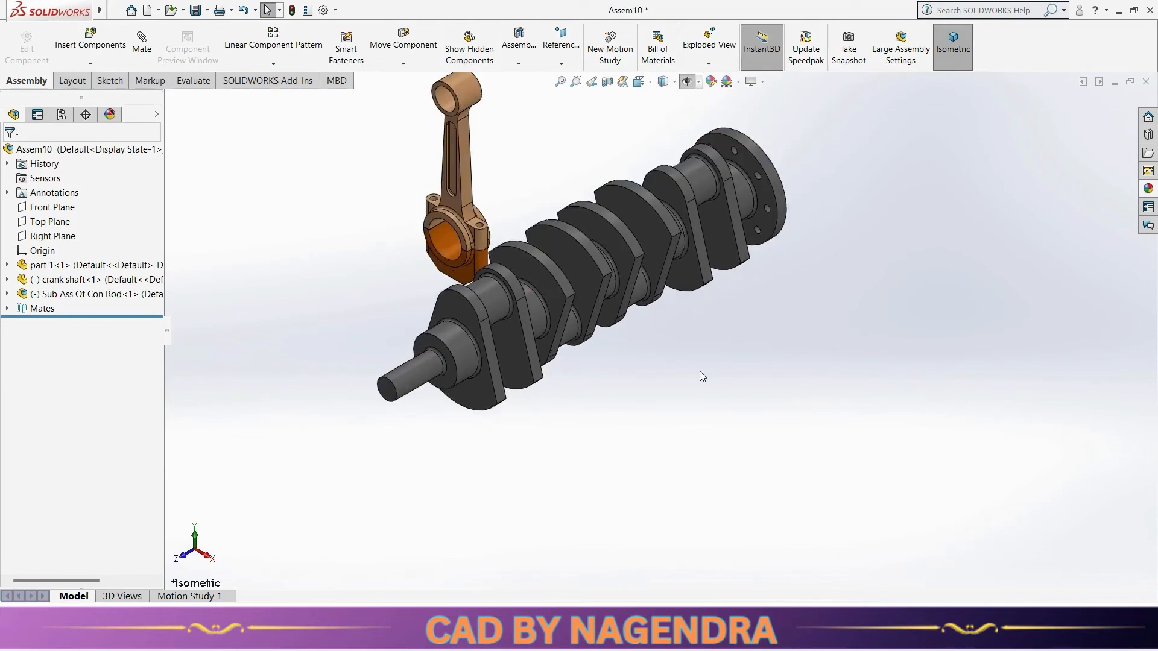
scroll(652, 290, down, 2)
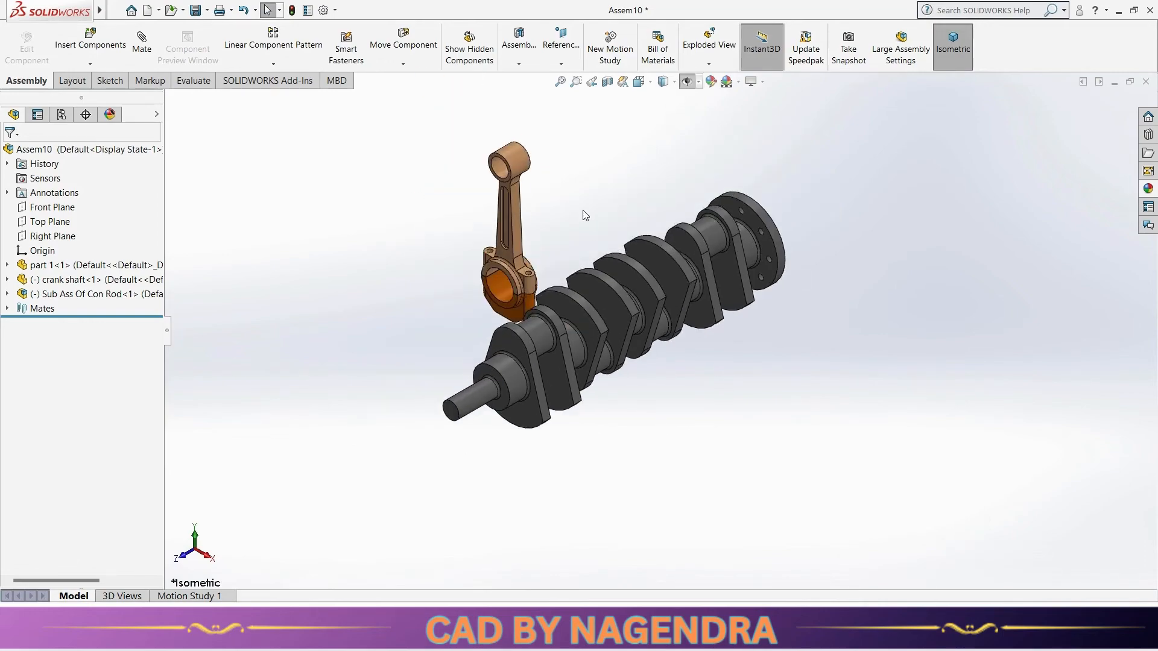
Step: Add a concentric mate between the connecting rod's big-end bore and the crank shaft's first crankpin
click(142, 46)
scroll(563, 274, down, 3)
click(566, 240)
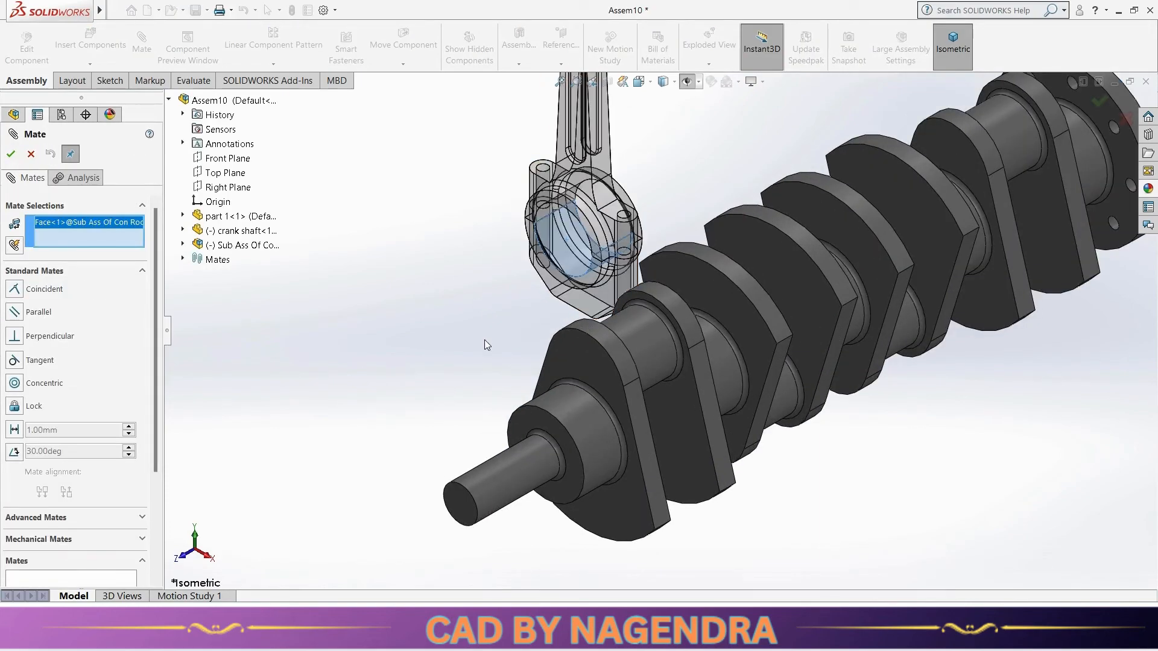
middle_drag(467, 336, 531, 317)
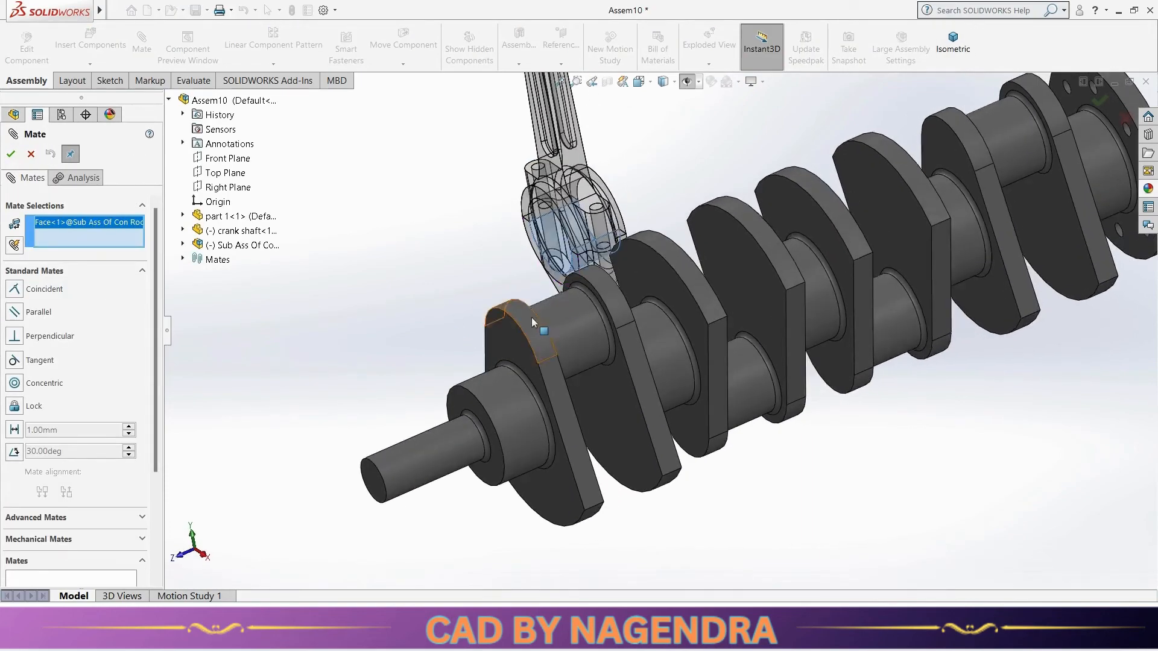
click(559, 329)
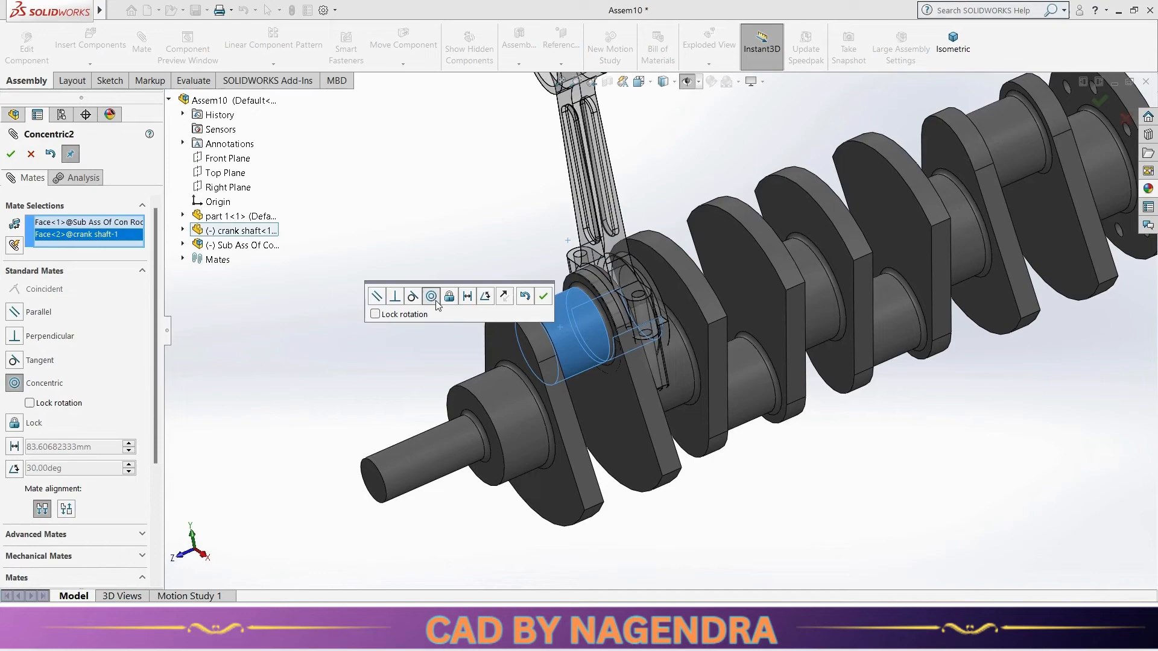
click(543, 296)
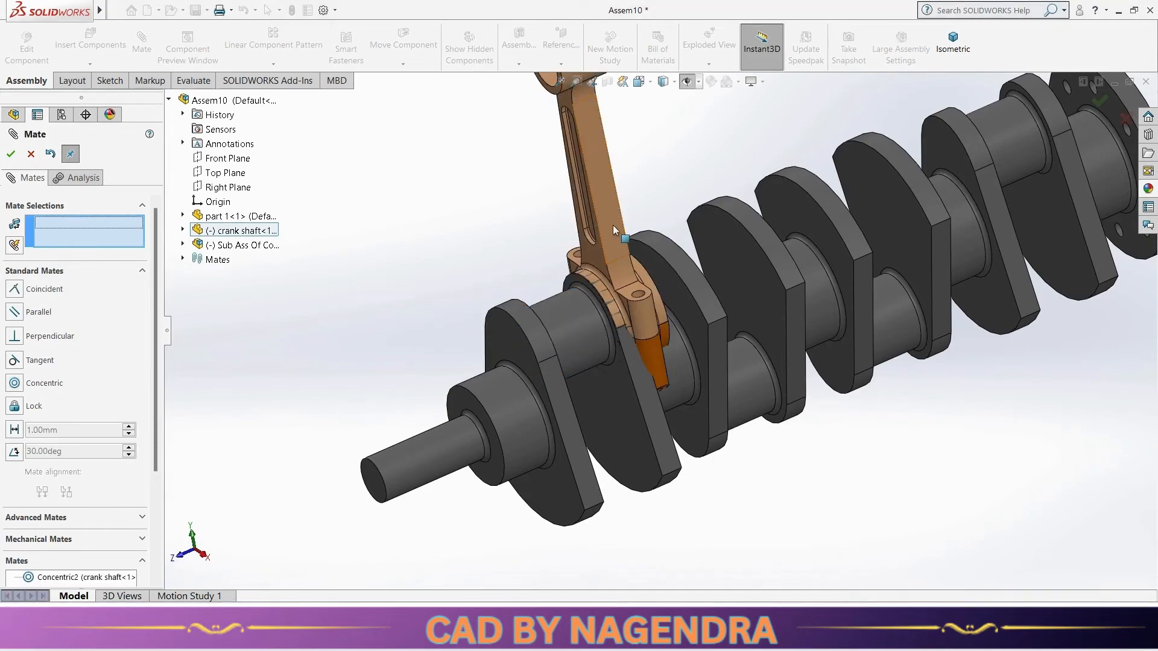
Step: Slide the connecting rod along the crankpin axis, clear of the crank webs toward the shaft's narrow end
drag(612, 224, 358, 269)
scroll(501, 254, up, 2)
middle_drag(538, 281, 553, 304)
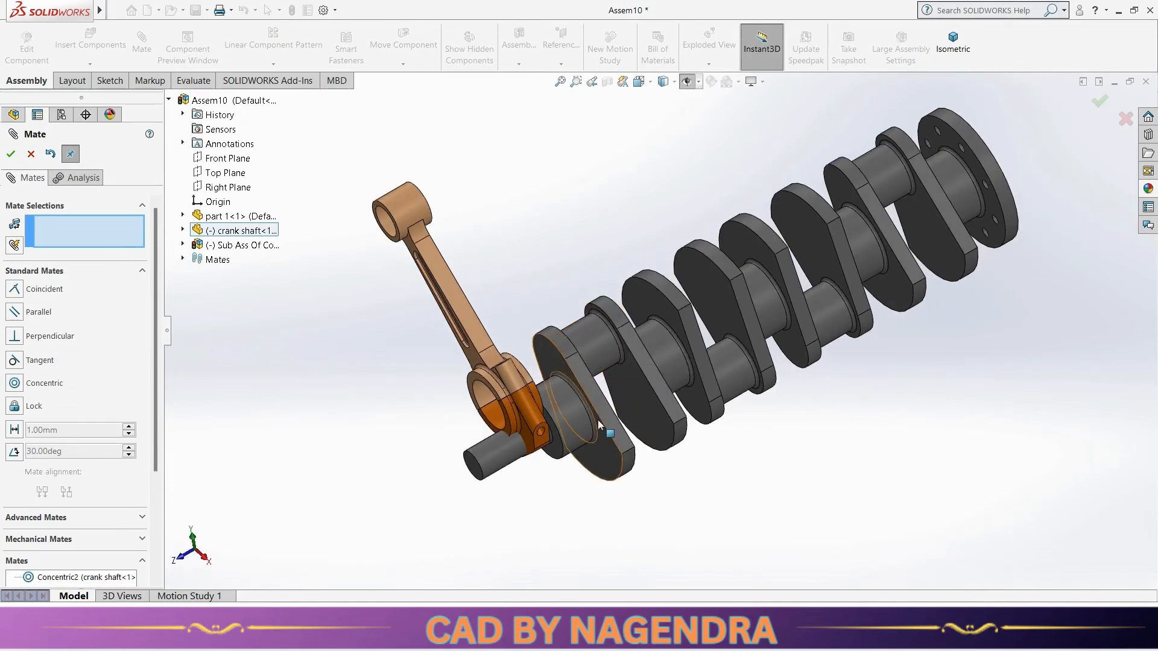
Step: Center the connecting rod between the inner faces of the first two crank webs with a Width mate on the rod's side faces
click(132, 273)
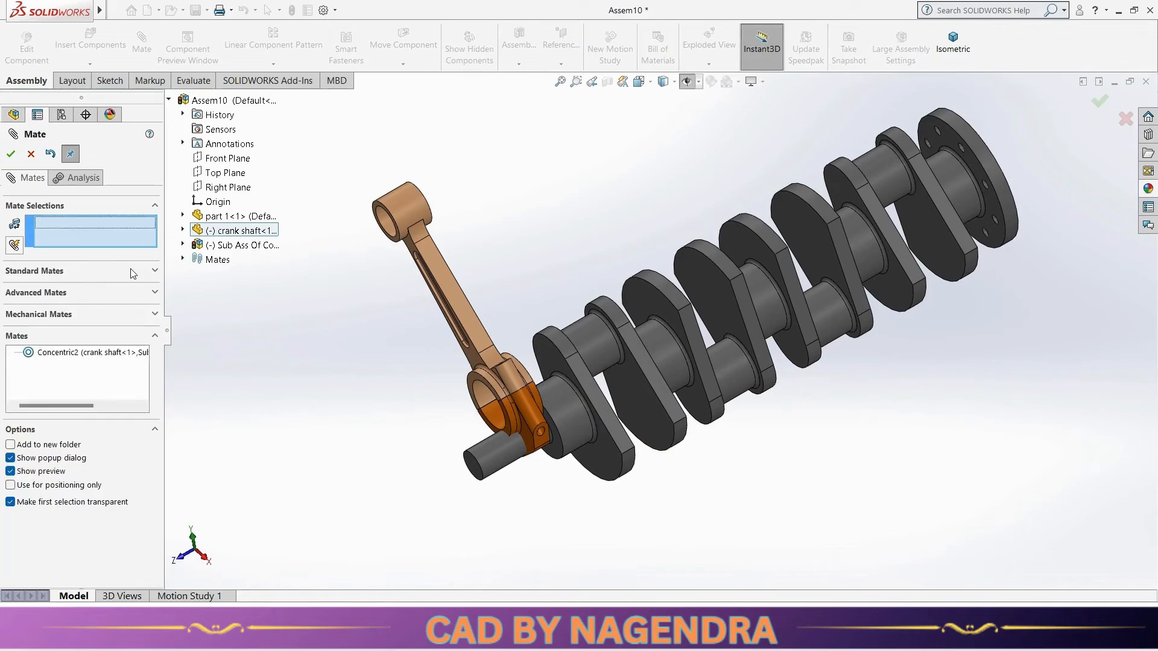
click(76, 293)
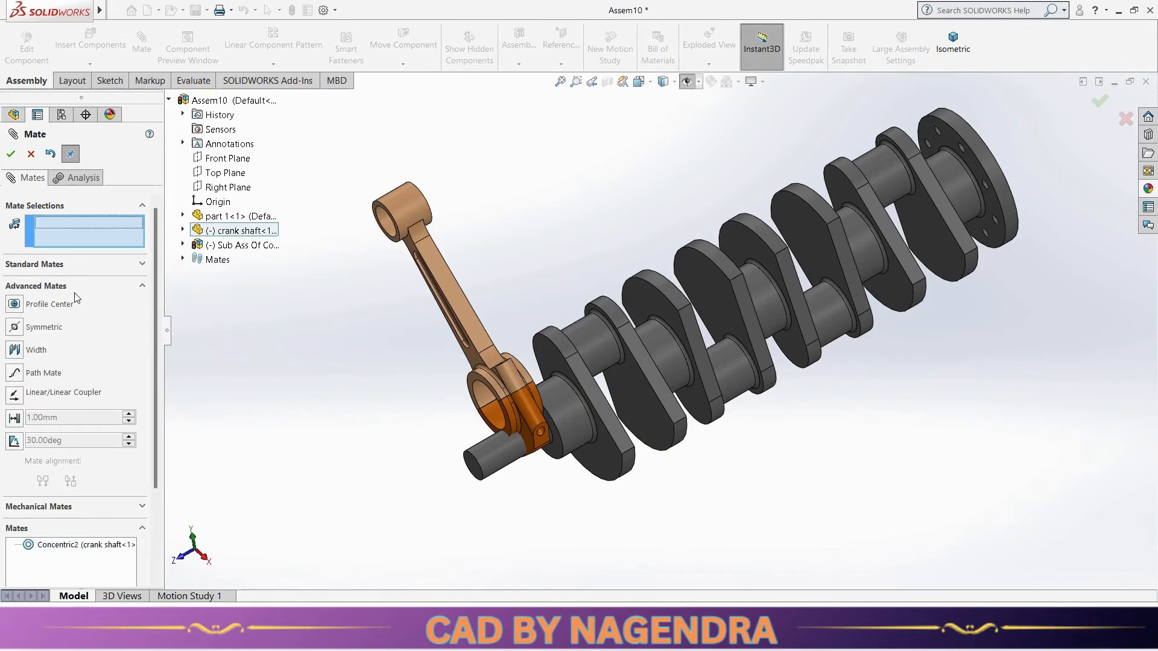
click(23, 353)
click(650, 418)
middle_drag(650, 417, 634, 442)
click(633, 435)
middle_drag(385, 295, 504, 293)
click(471, 352)
click(520, 337)
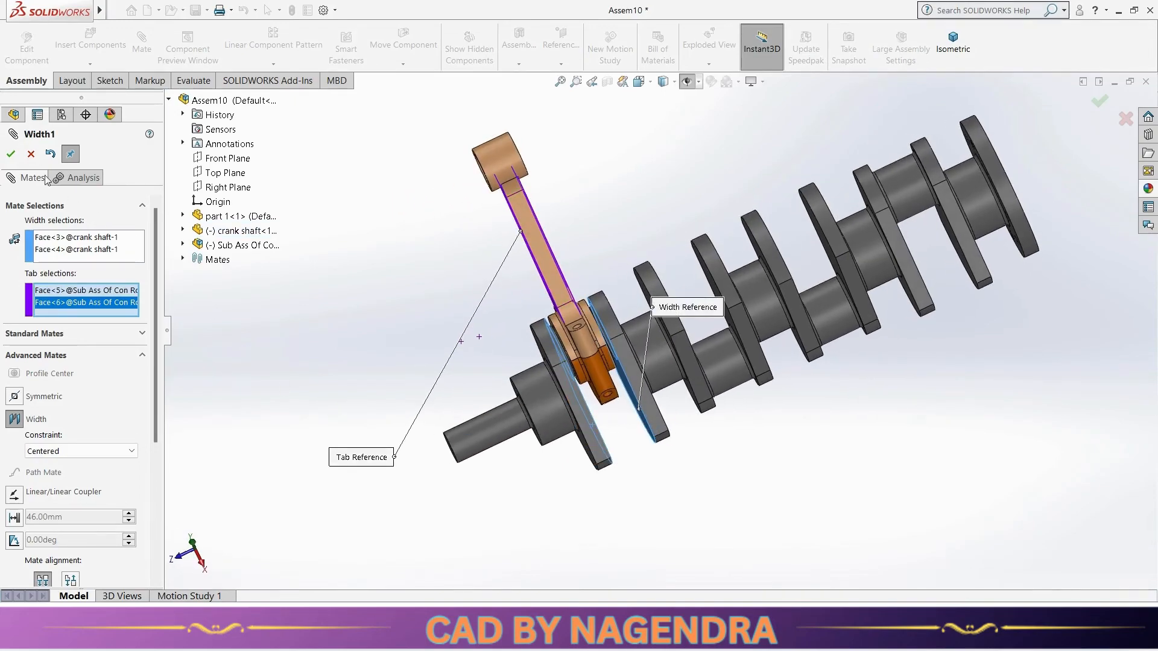
click(12, 154)
click(11, 154)
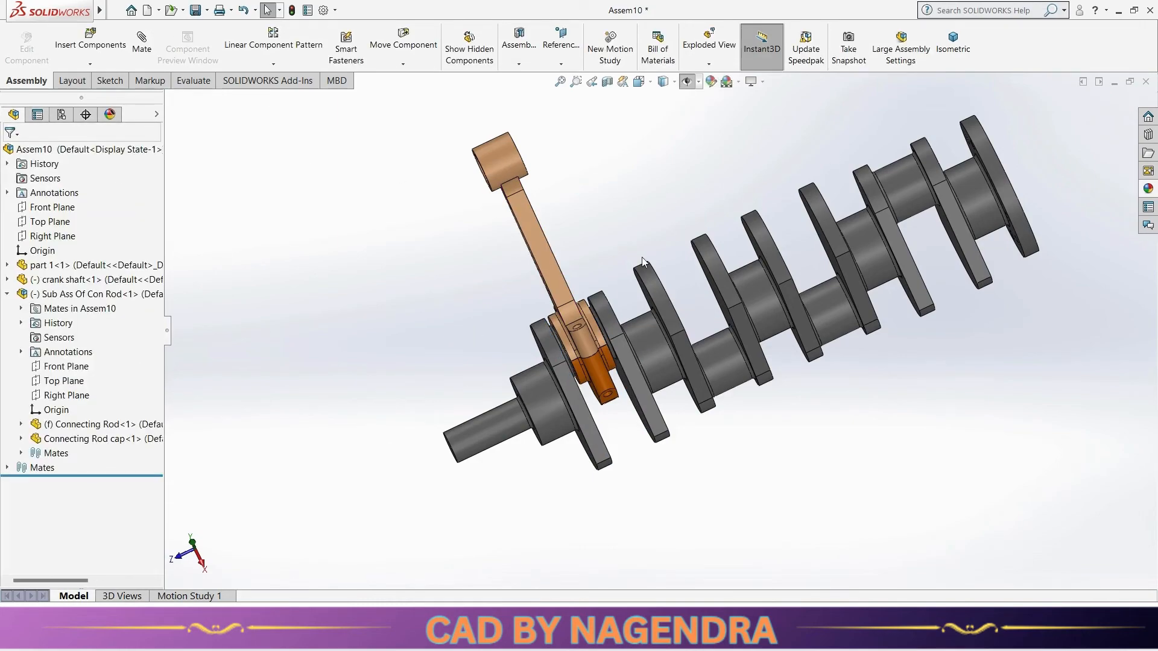
Step: Swing the connecting rod and crank shaft in the front view until the rod stands vertical above the shaft
key(ctrl+1)
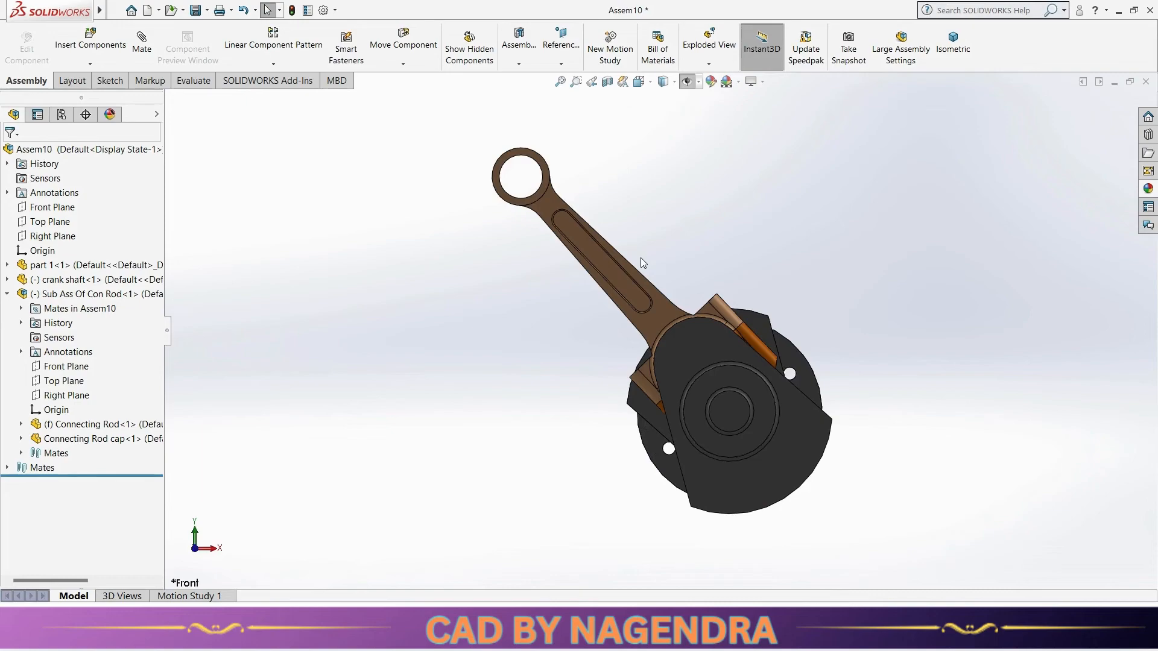
drag(641, 259, 750, 194)
key(Escape)
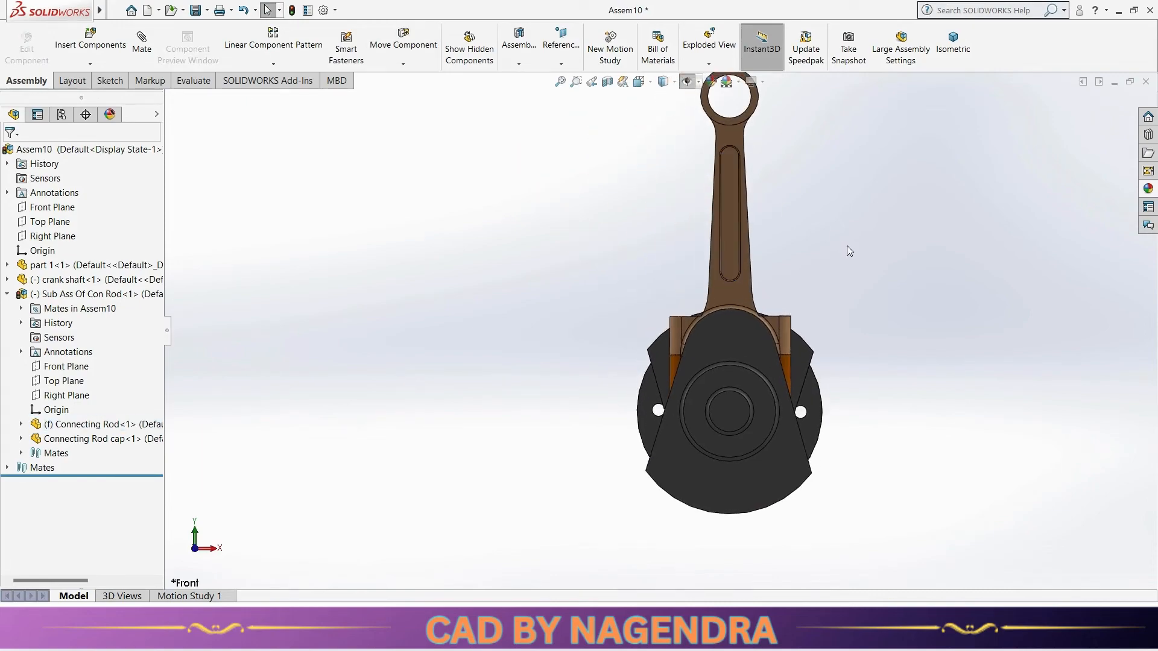
click(963, 41)
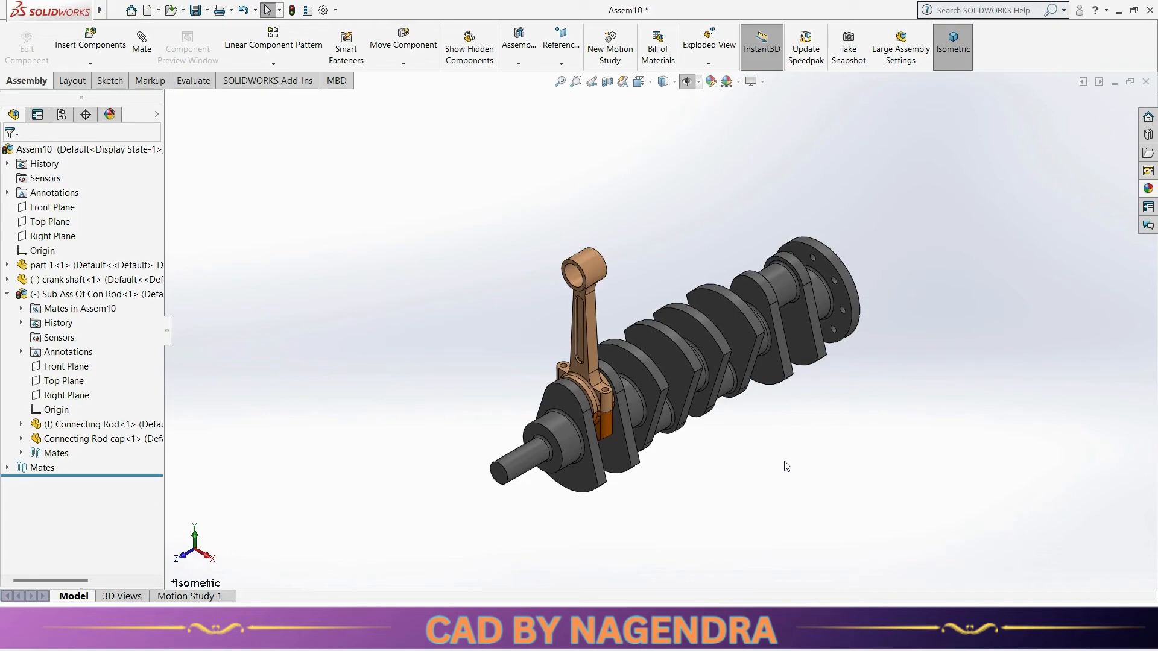
Step: Insert the Sub assembly of piston from the Engine folder above the connecting rod's small end
click(109, 45)
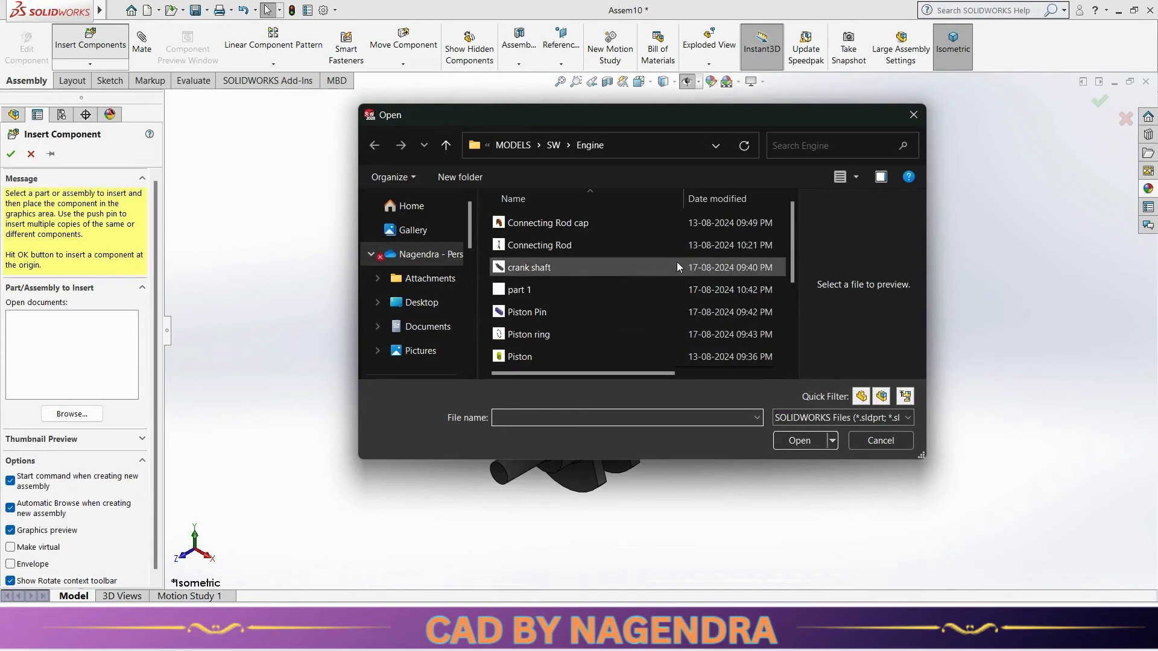
scroll(779, 243, down, 2)
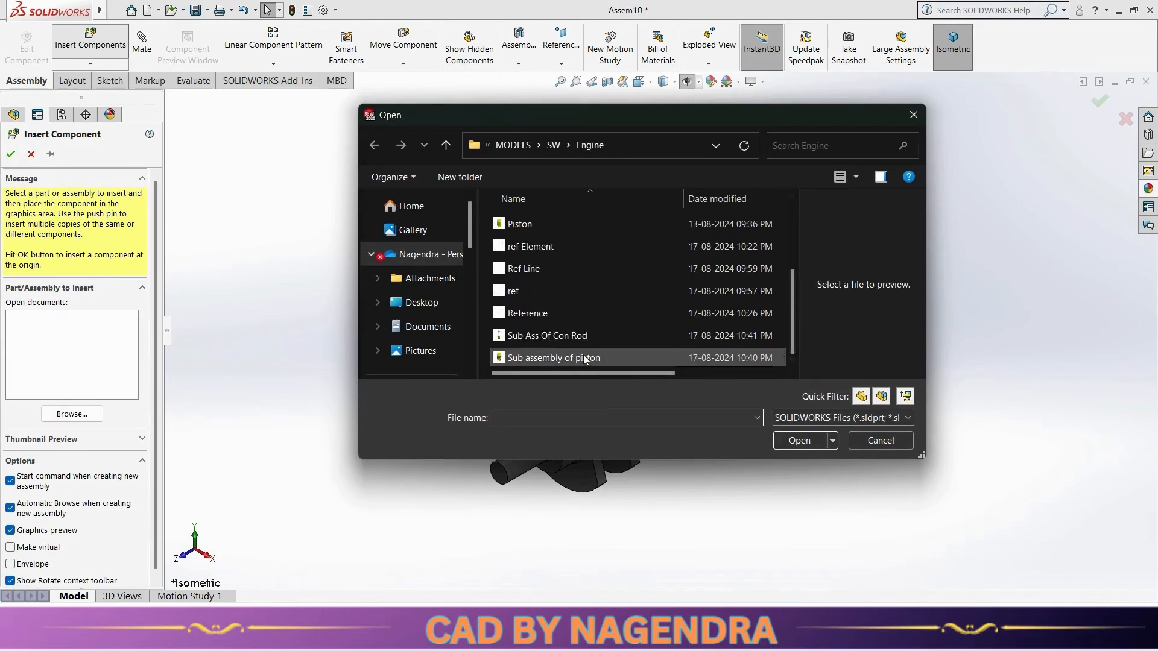
click(578, 358)
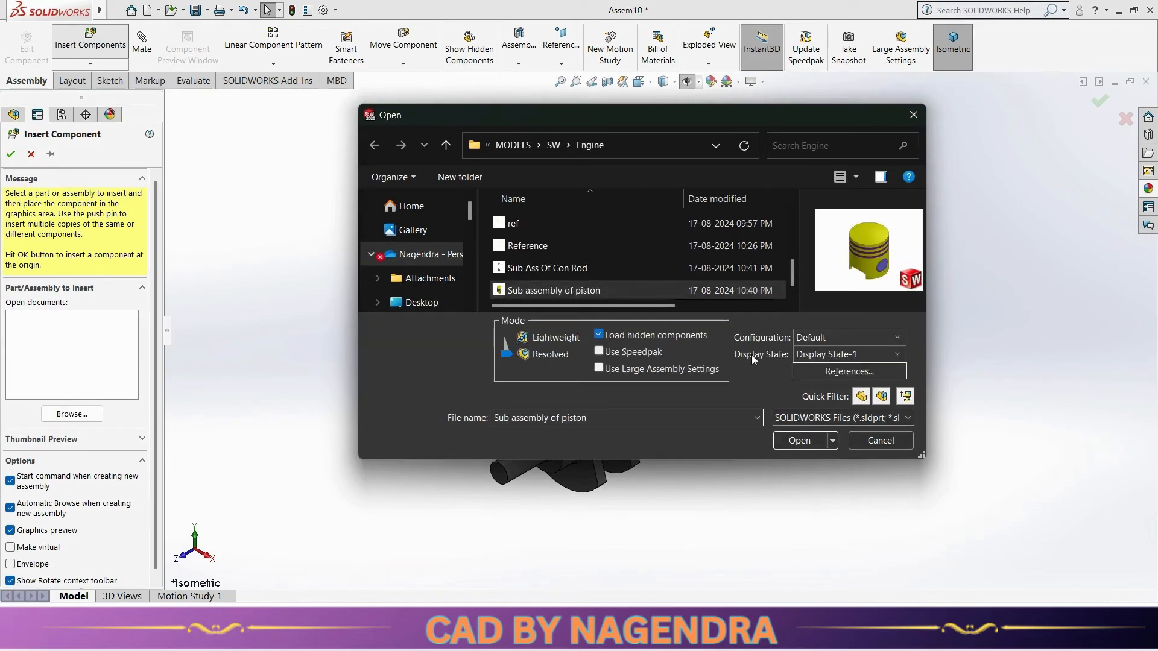
click(801, 442)
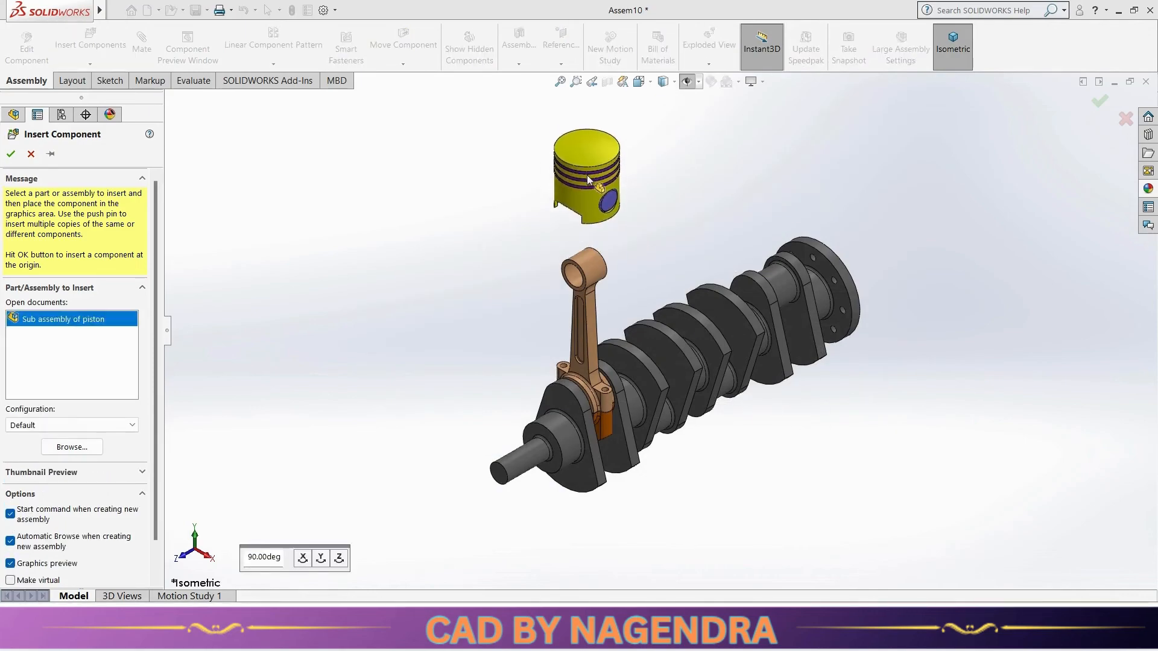
click(587, 175)
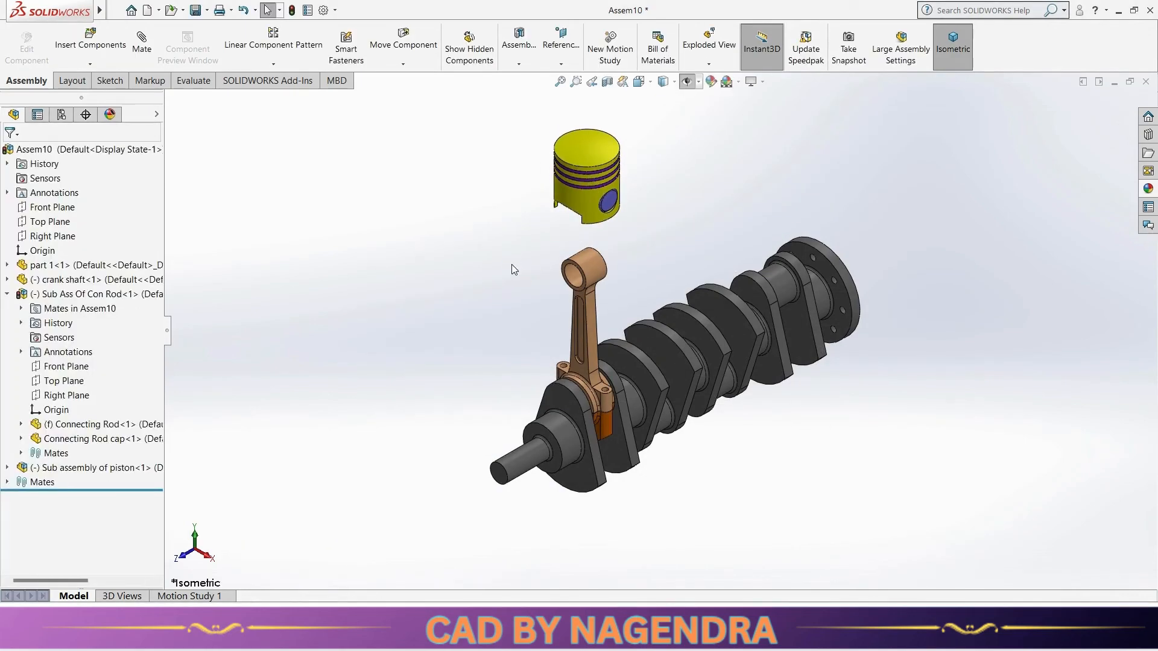
Step: Add a concentric mate between the connecting rod's small-end bore and the cylindrical face of the piston pin
click(141, 42)
scroll(603, 242, down, 4)
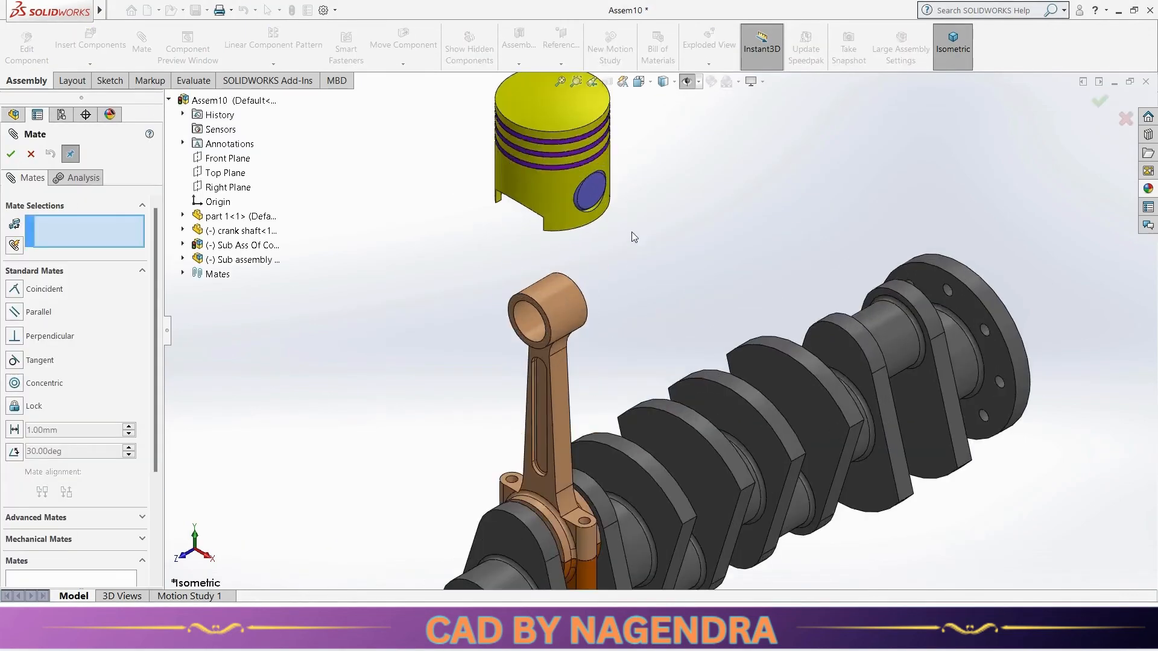
click(516, 381)
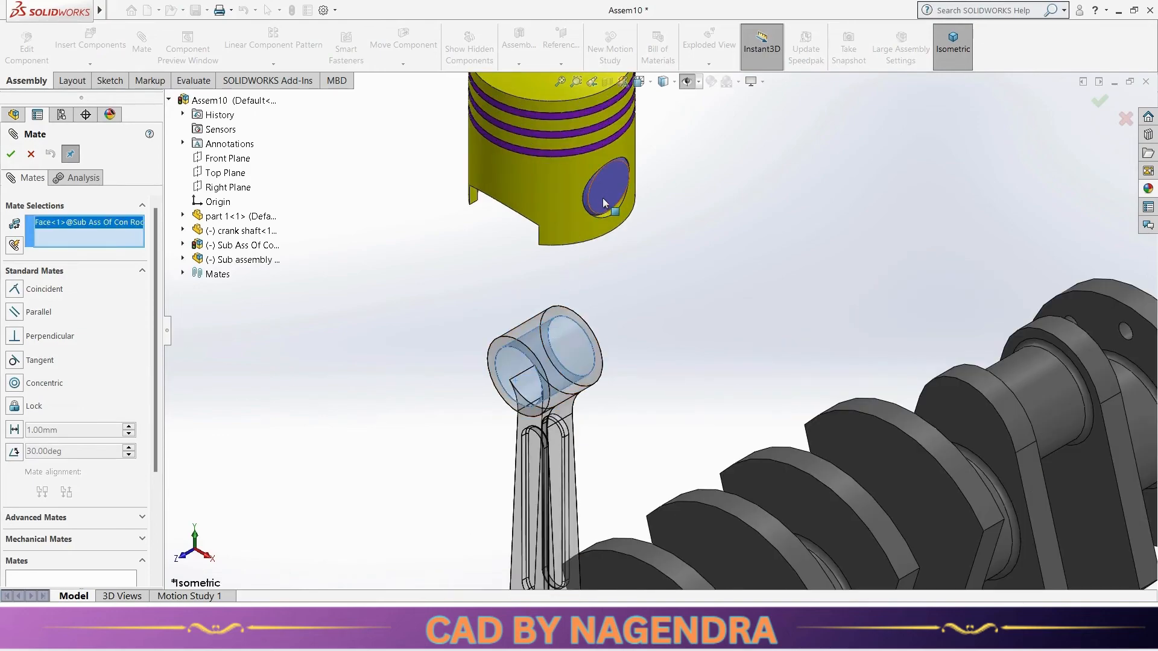
middle_drag(515, 381, 580, 151)
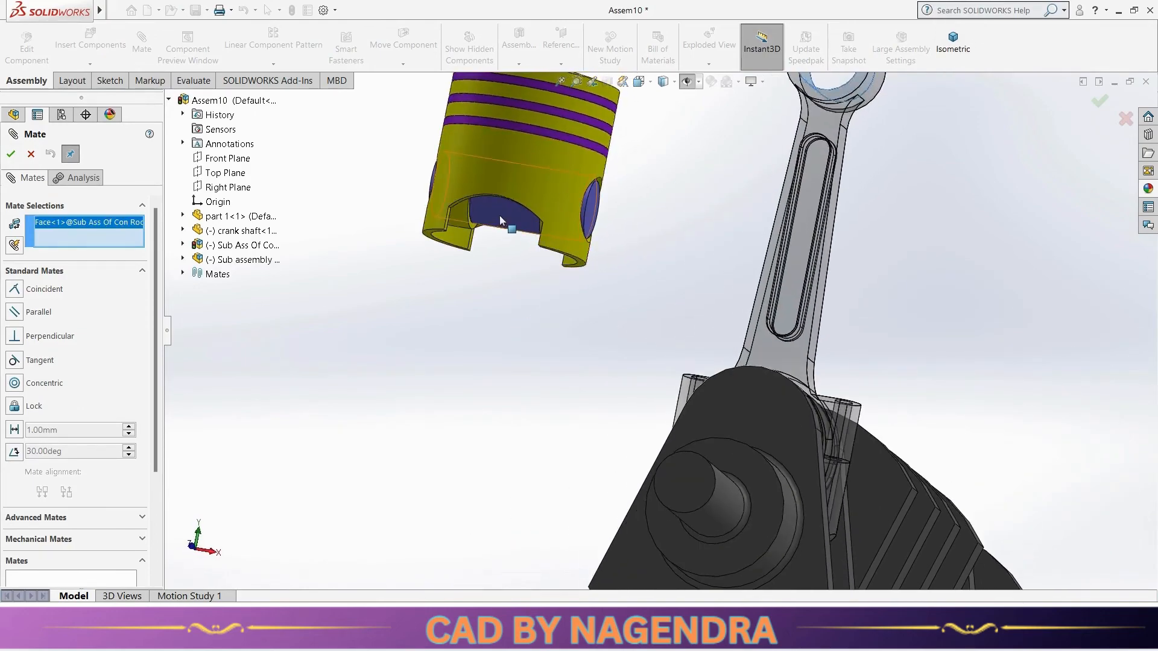
click(503, 222)
scroll(606, 279, up, 3)
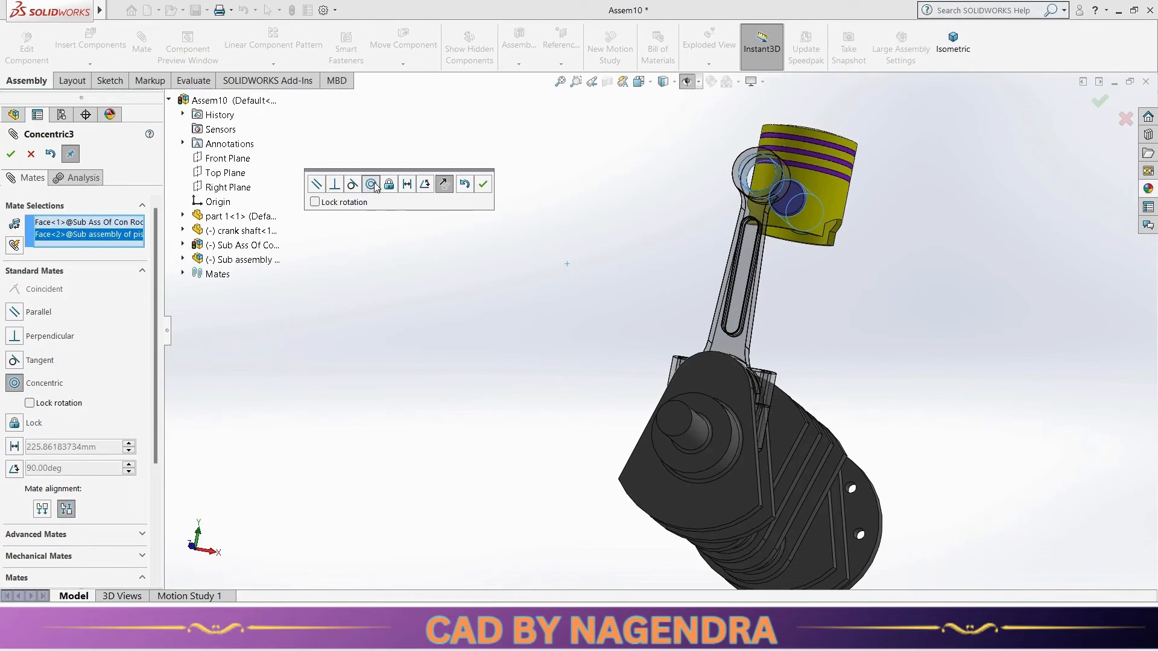
click(483, 184)
Step: Start a centered Width mate using the two end faces of the piston pin as the width selections
middle_drag(900, 154, 792, 223)
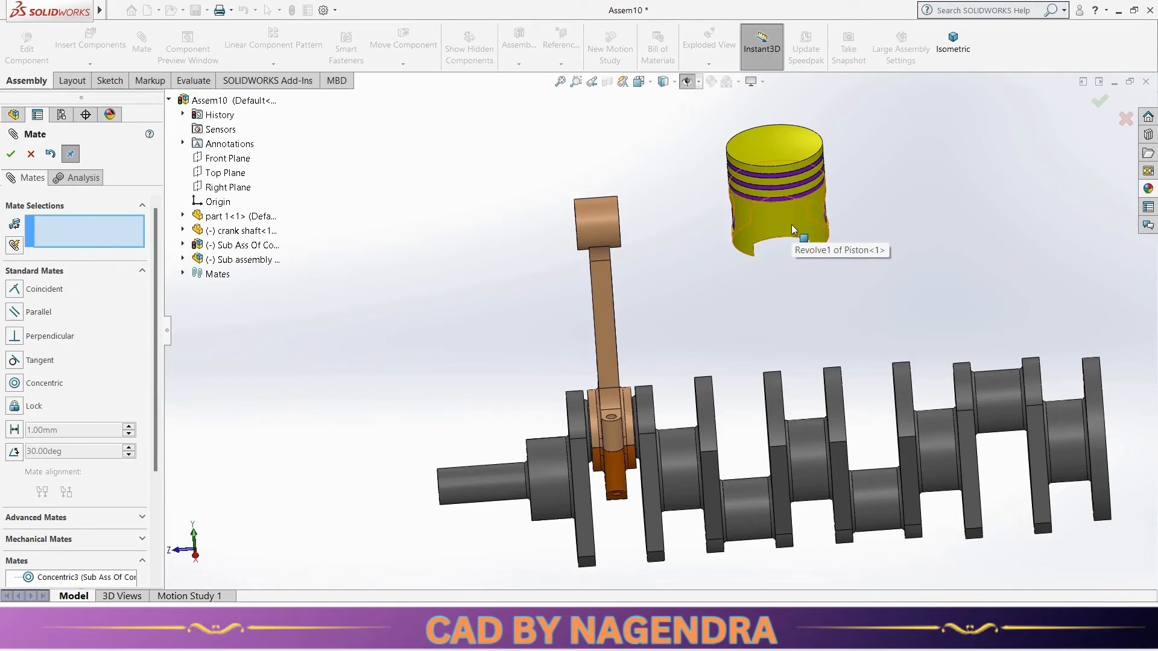
mouse_move(792, 225)
middle_down()
mouse_move(646, 160)
mouse_move(675, 134)
mouse_move(780, 217)
middle_up()
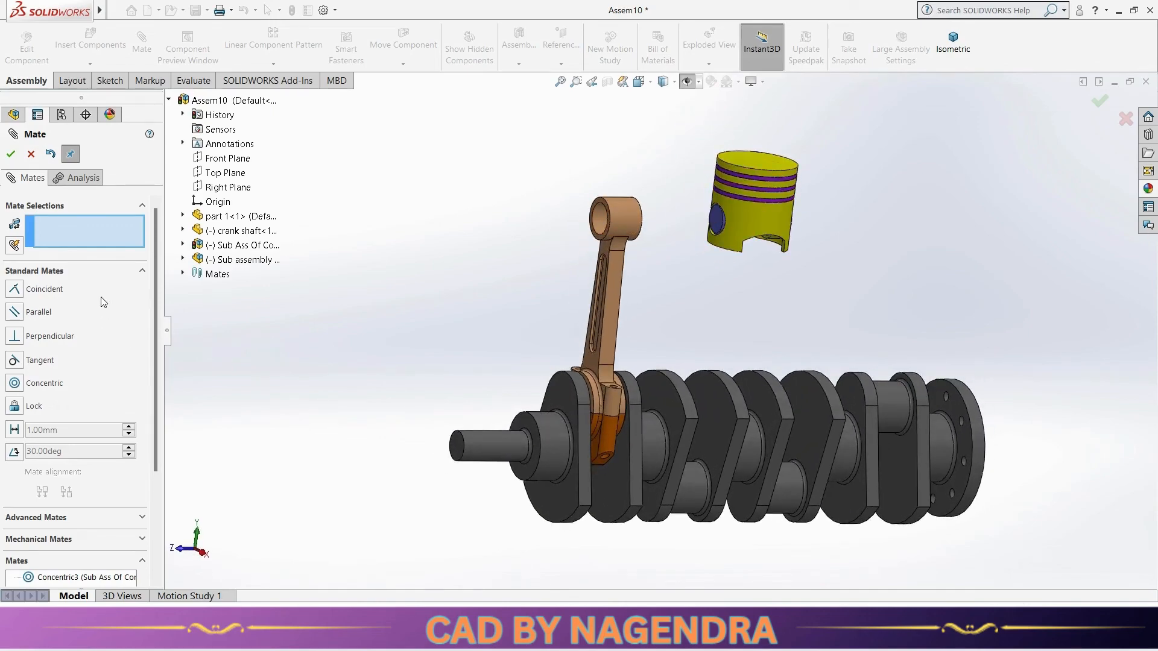
click(133, 273)
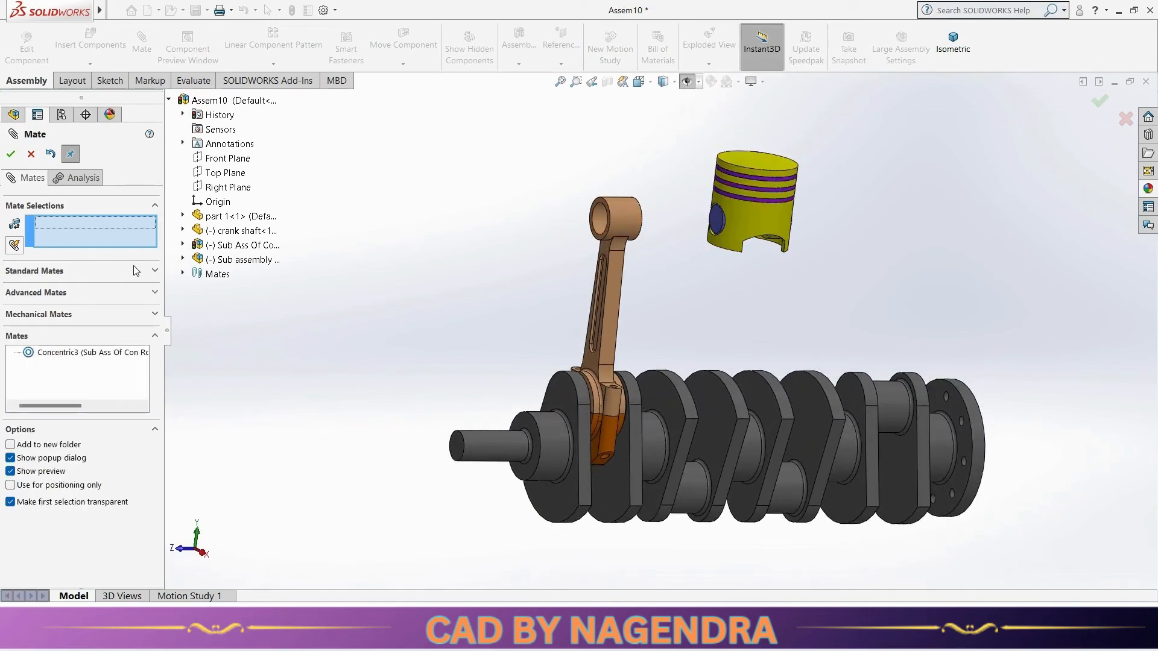
click(94, 293)
click(24, 349)
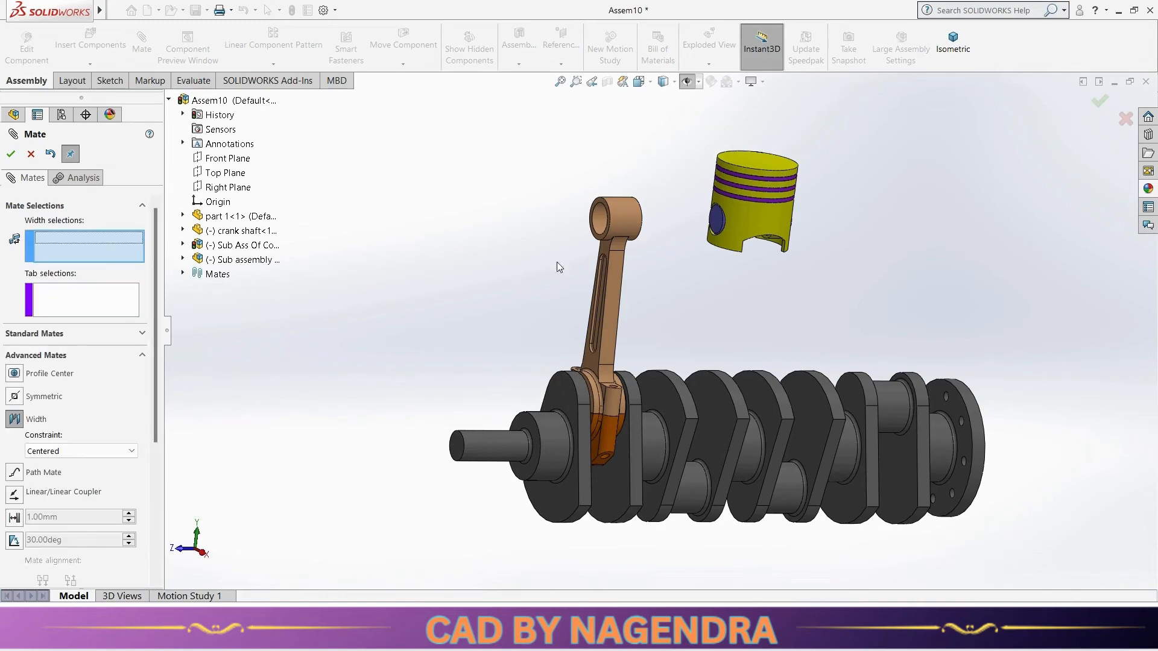
scroll(558, 253, down, 3)
mouse_move(903, 284)
middle_down()
mouse_move(881, 269)
mouse_move(895, 280)
middle_up()
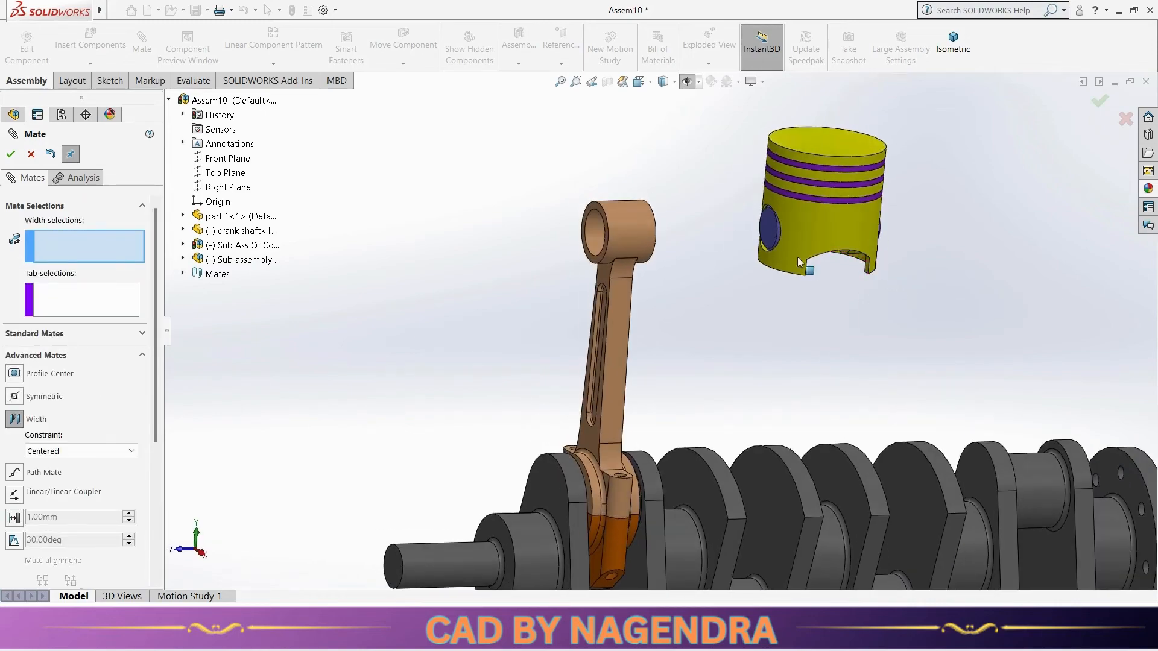
click(765, 235)
middle_drag(765, 236, 804, 253)
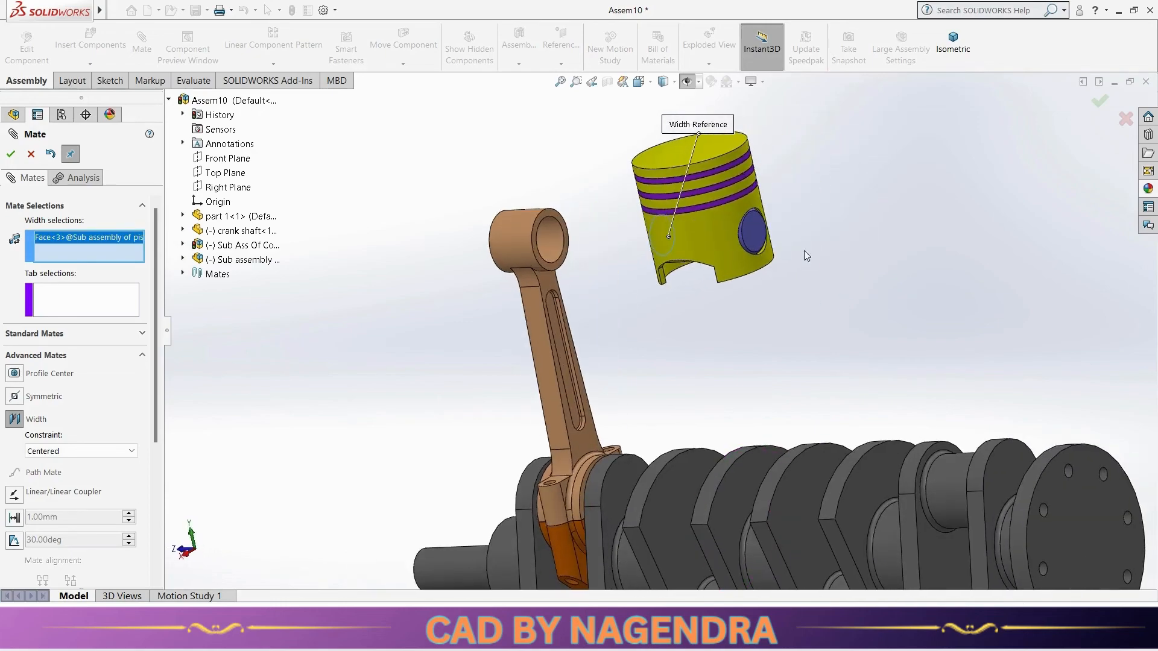
click(760, 241)
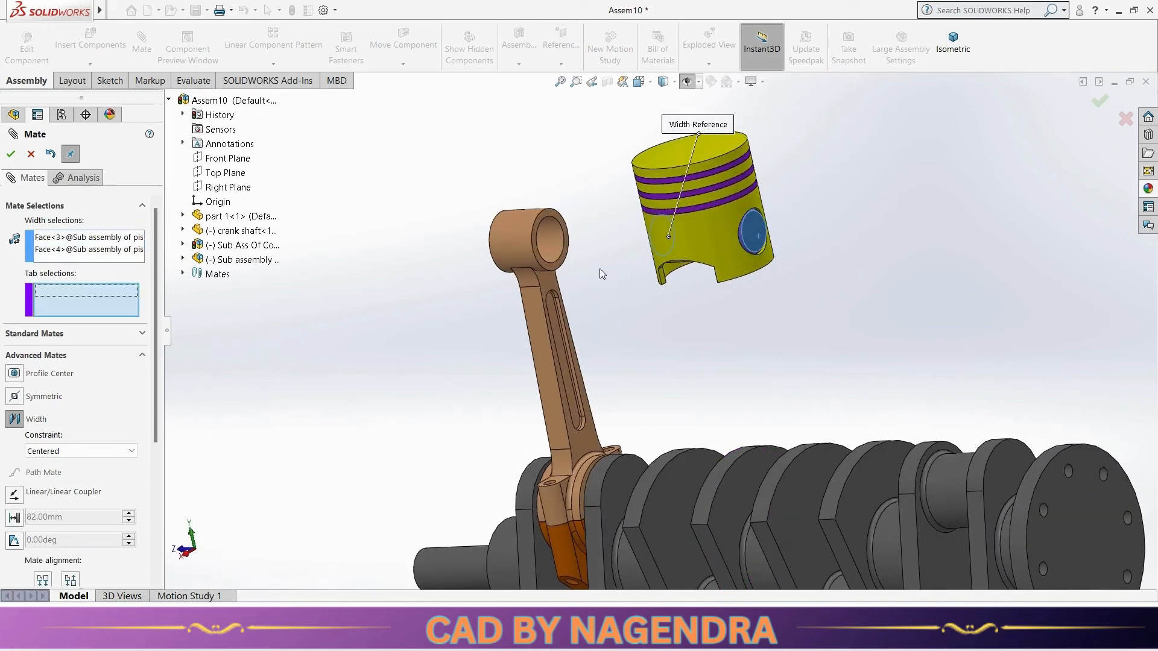
Step: Use both side faces of the connecting rod's small end as tab selections and accept the Width mate
click(561, 261)
middle_drag(471, 259, 552, 246)
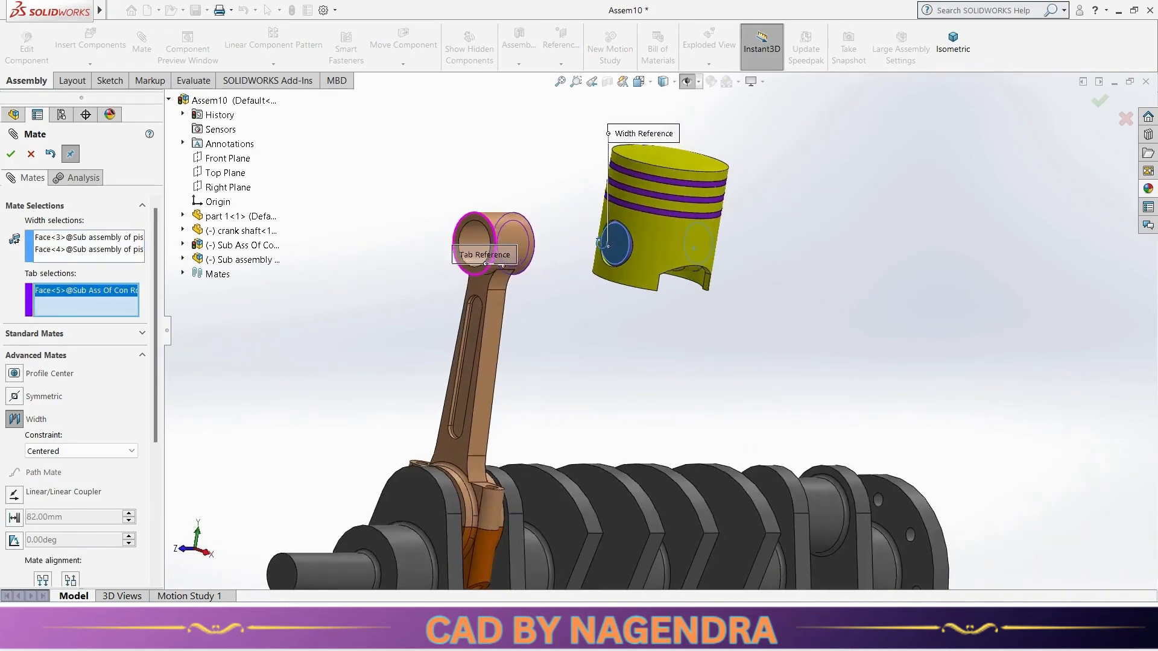
scroll(512, 233, down, 3)
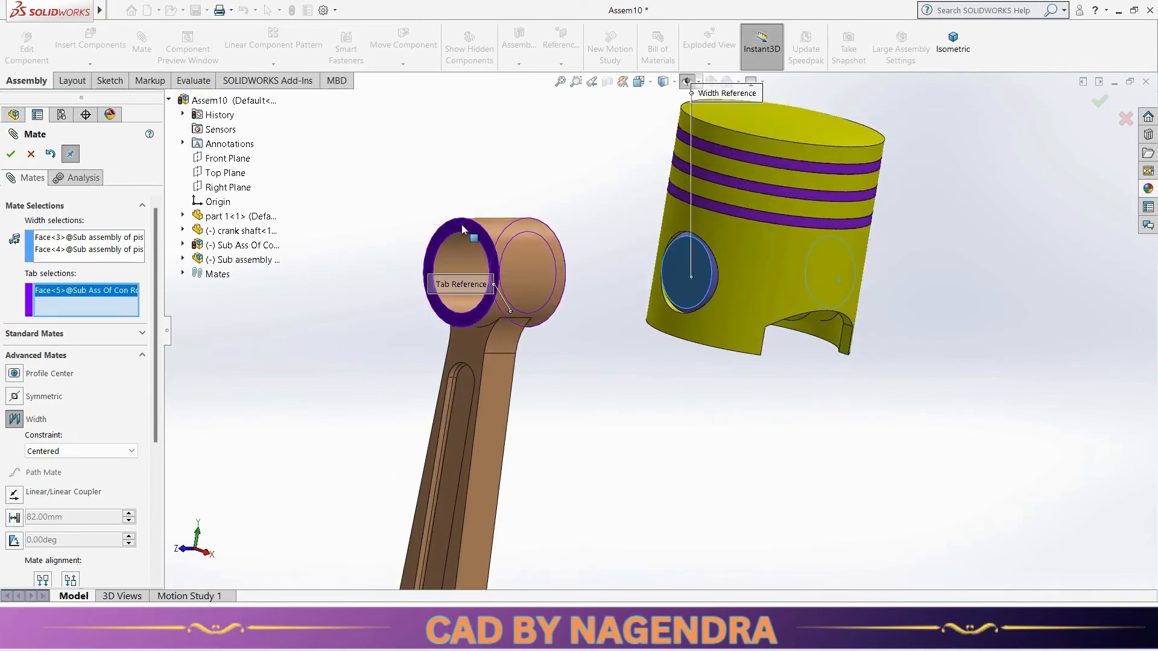
scroll(483, 225, up, 3)
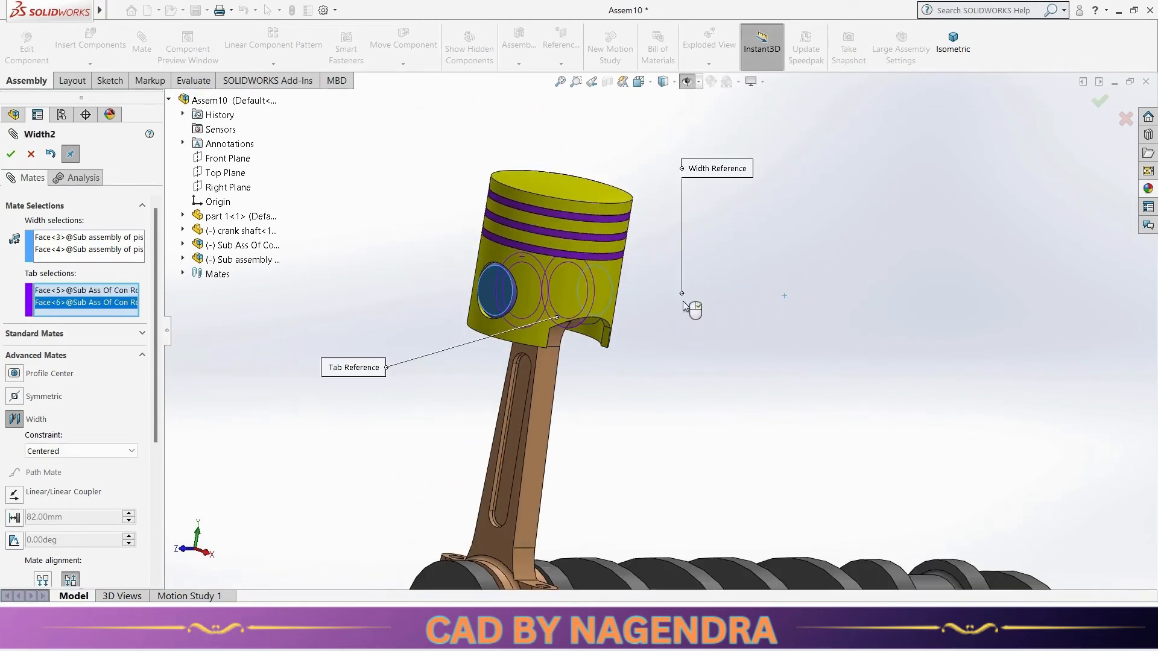
click(11, 154)
click(12, 155)
Step: Swing the piston and connecting rod in the front view until the piston sits upright above the crank shaft
mouse_move(686, 269)
middle_down()
mouse_move(780, 290)
mouse_move(682, 277)
middle_up()
drag(548, 291, 559, 334)
click(740, 333)
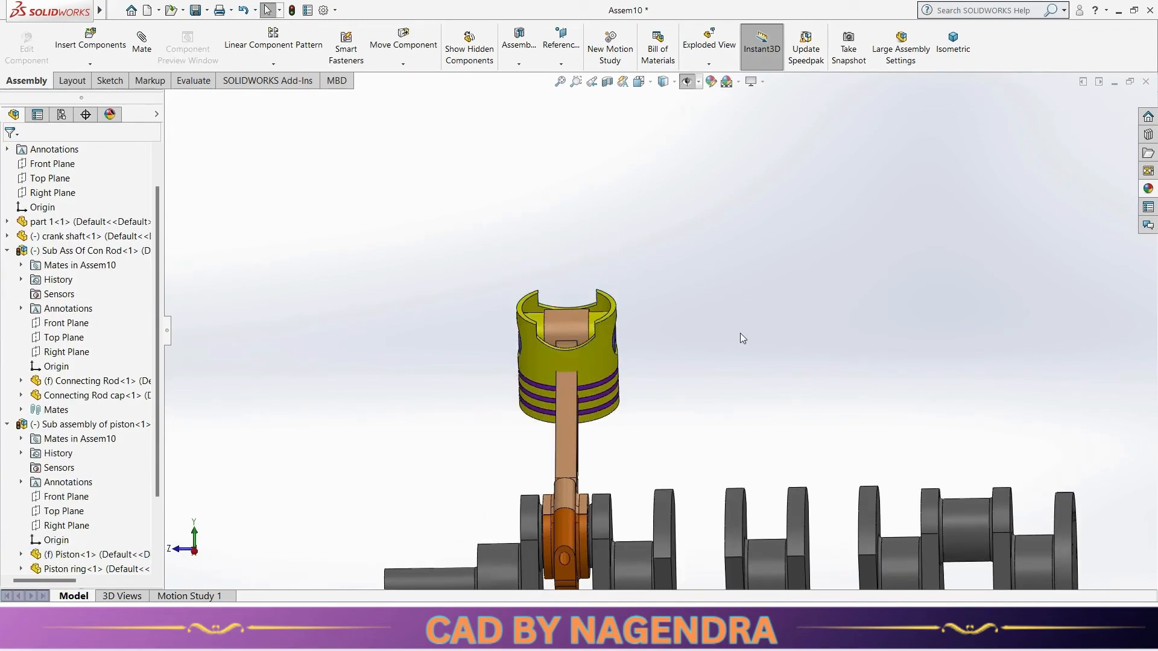
key(ctrl+1)
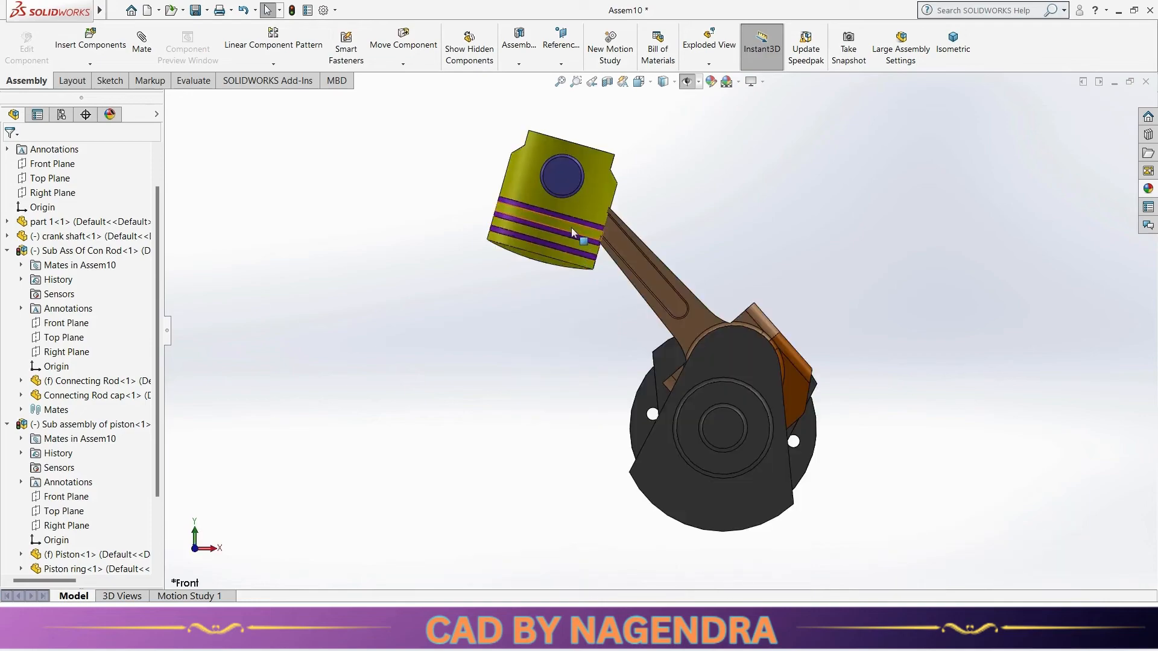
drag(571, 227, 534, 112)
click(574, 277)
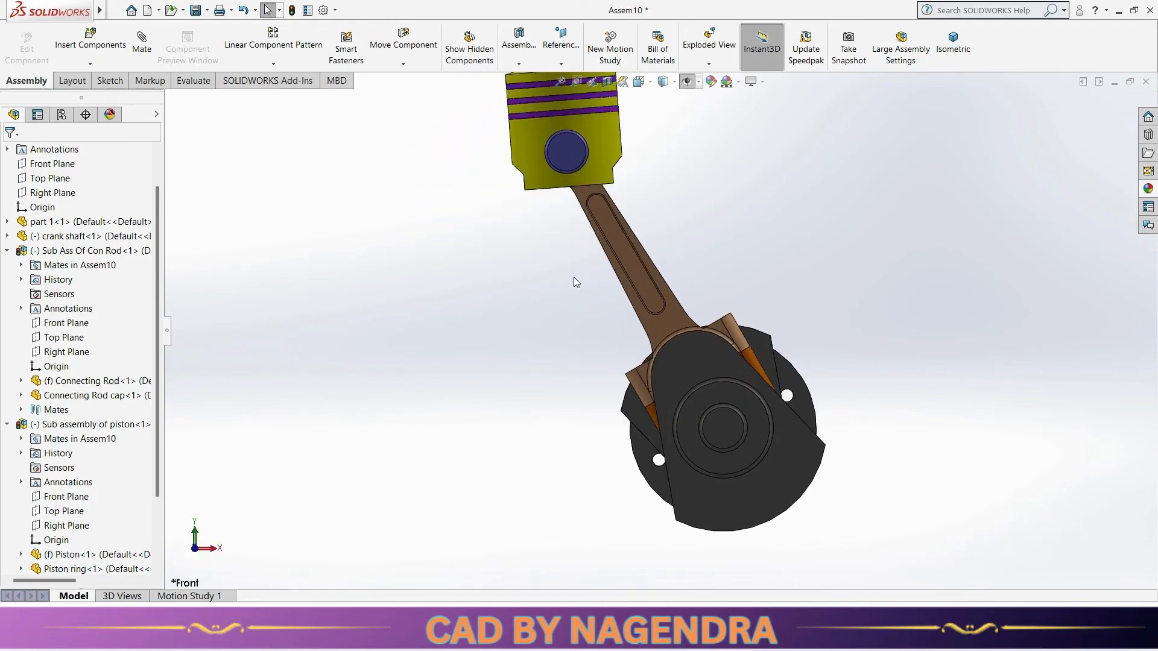
scroll(627, 356, up, 2)
scroll(772, 224, down, 2)
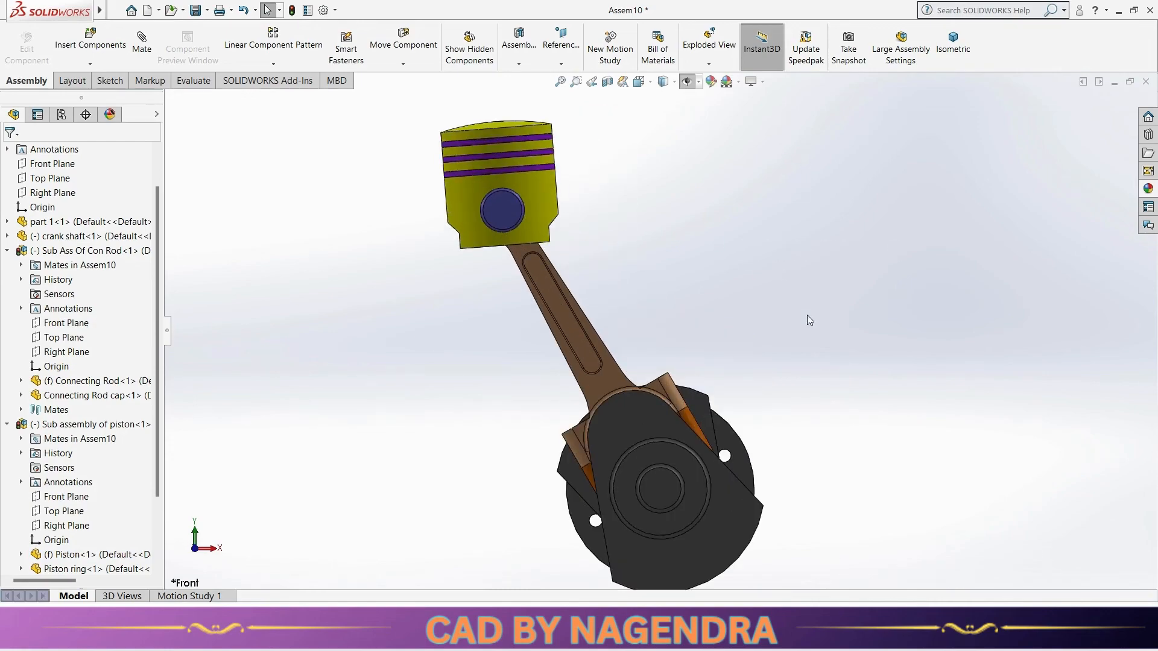
Step: Turn off hiding of all item types and display the temporary axes, viewing the piston in isometric orientation
click(953, 44)
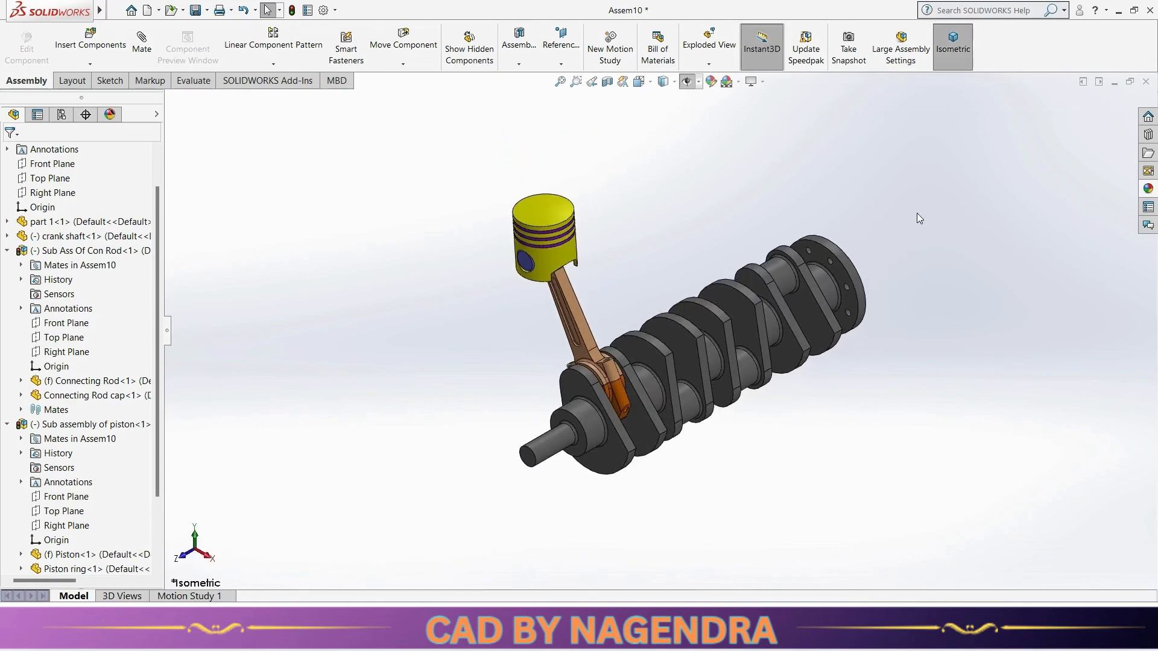
click(698, 82)
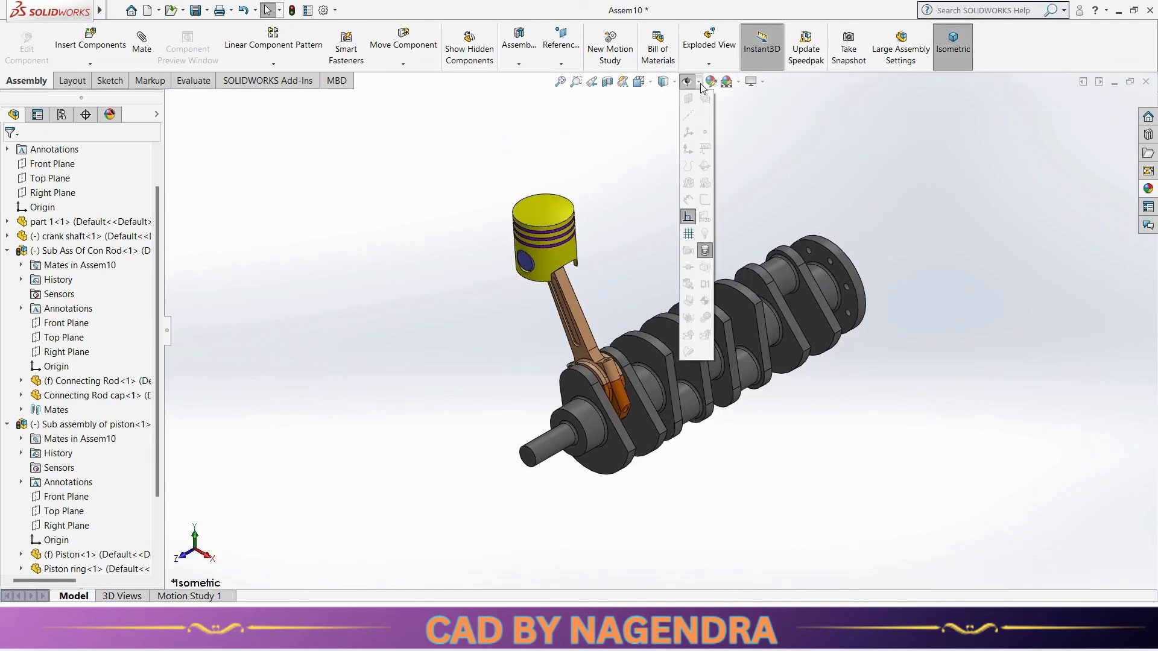
click(705, 149)
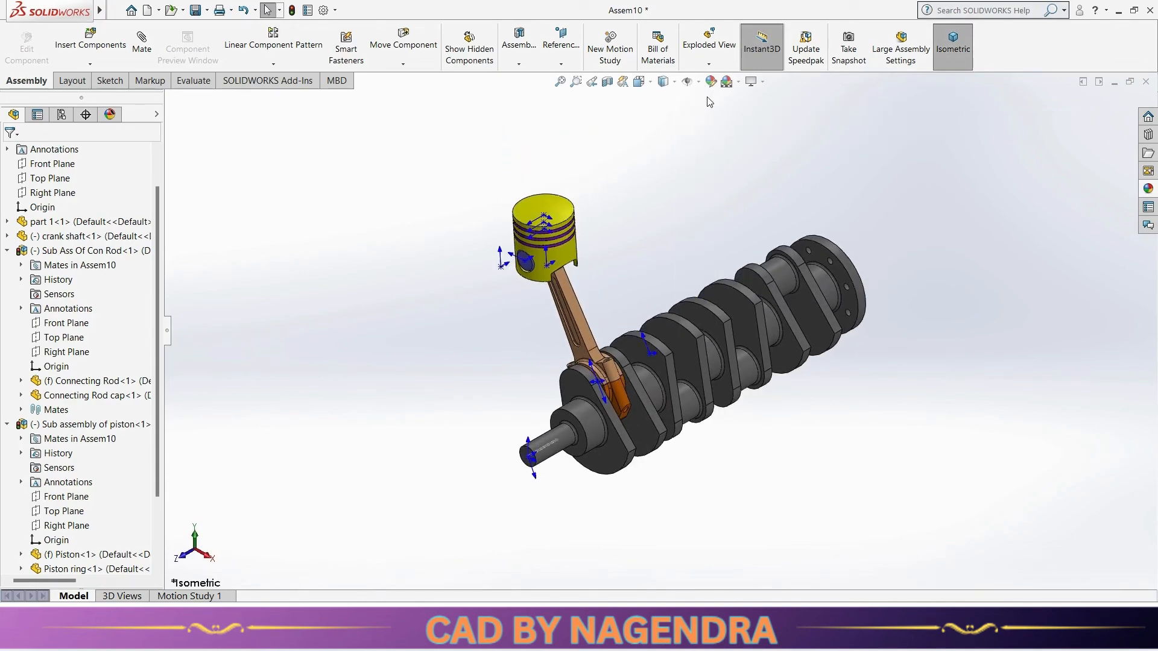
click(687, 82)
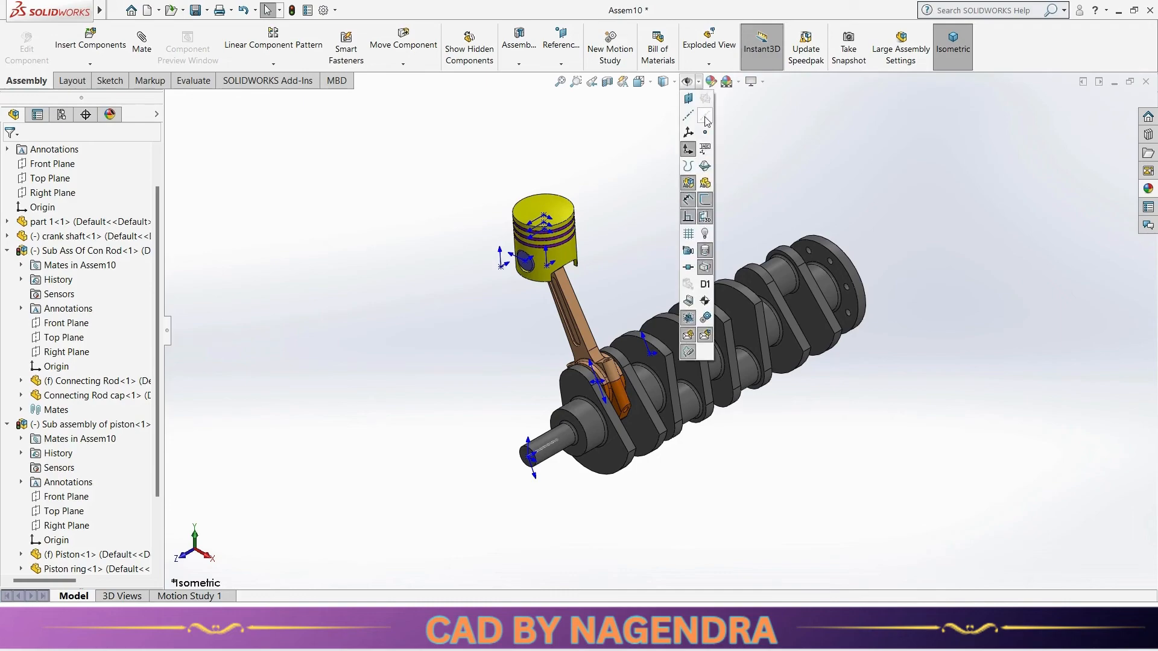
click(707, 120)
scroll(558, 192, down, 5)
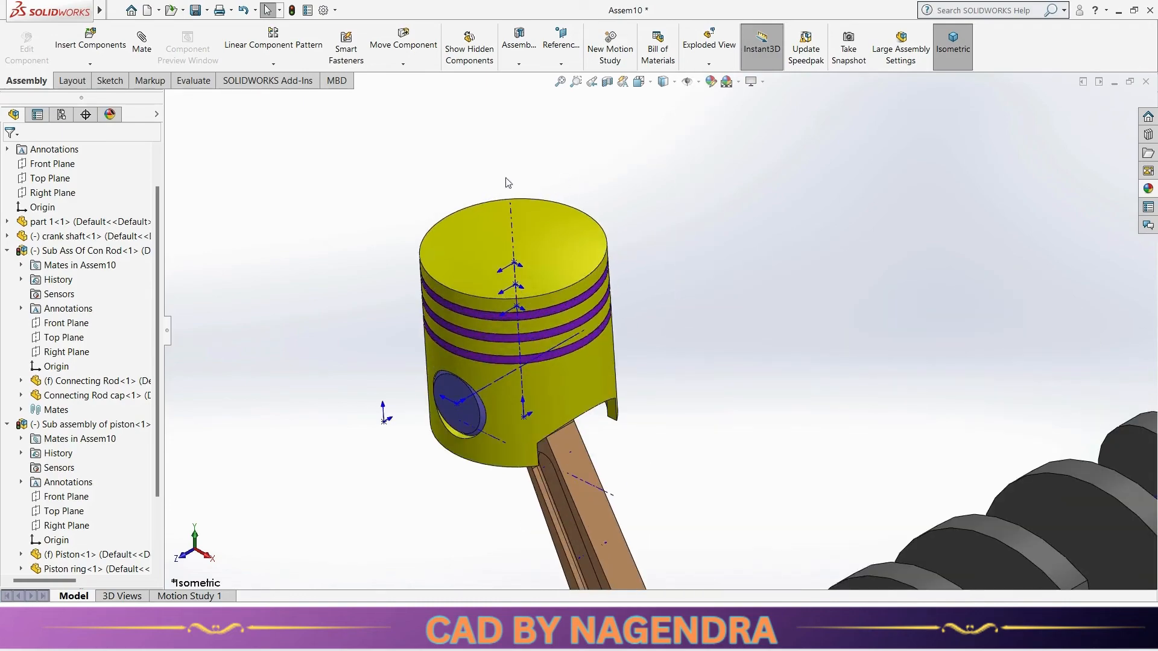
Step: Mate the piston's central vertical axis coincident with the assembly's Right Plane, and hide all reference item types again
click(142, 40)
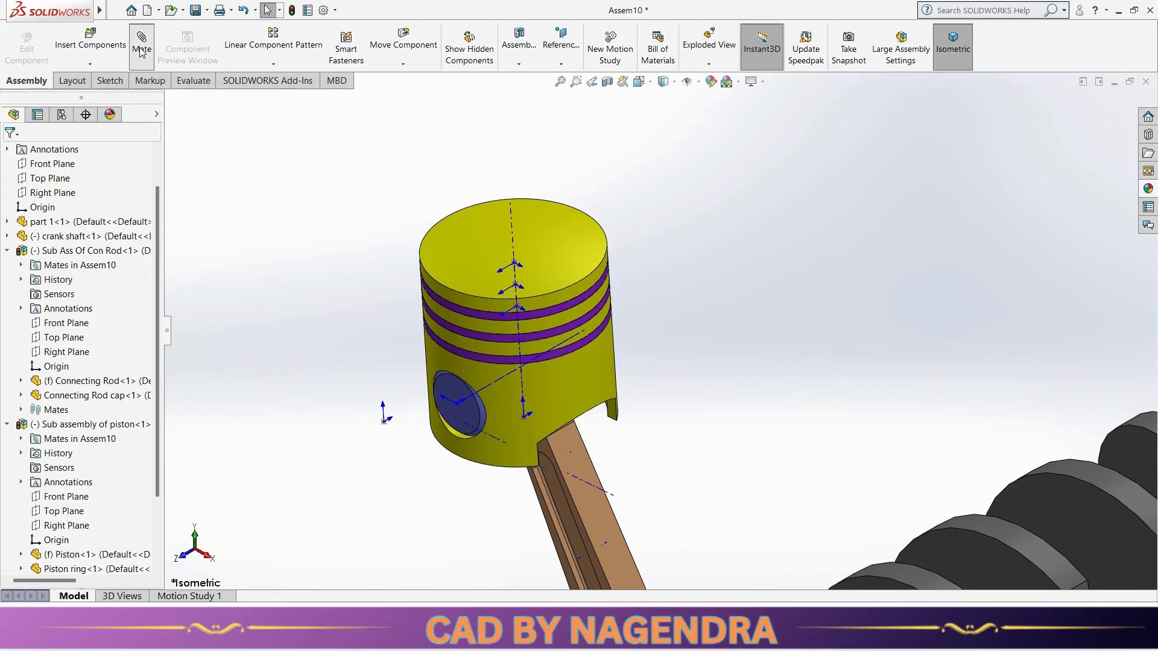
click(512, 216)
scroll(512, 216, up, 5)
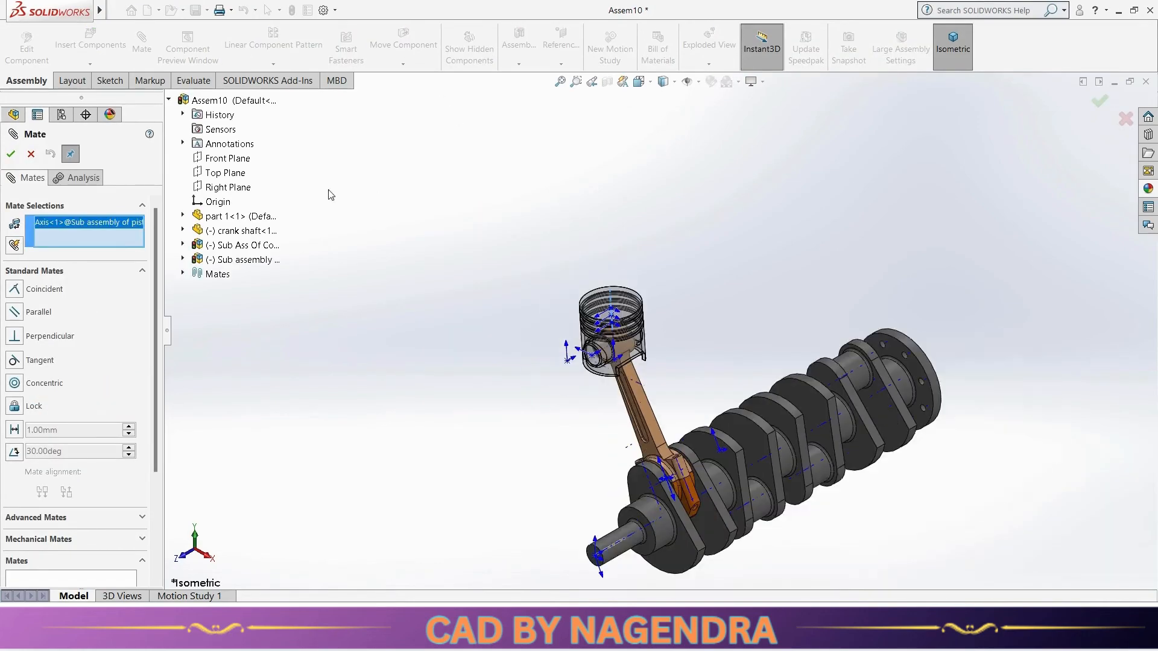
click(236, 188)
middle_drag(603, 326, 639, 327)
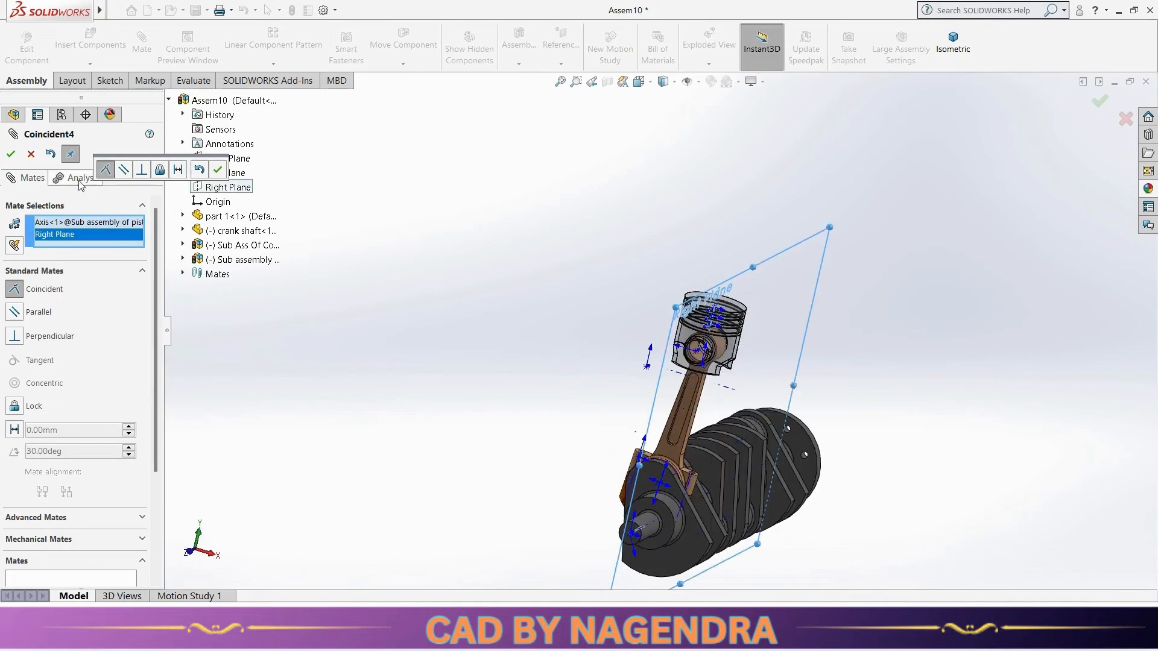
click(11, 153)
click(11, 153)
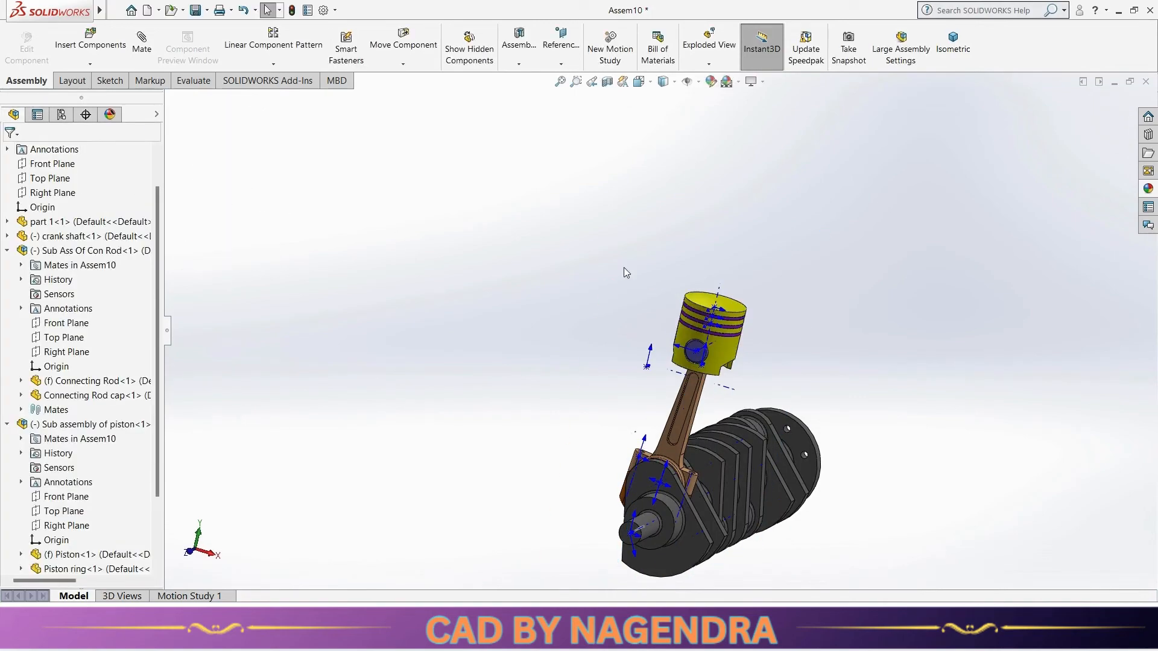
click(687, 81)
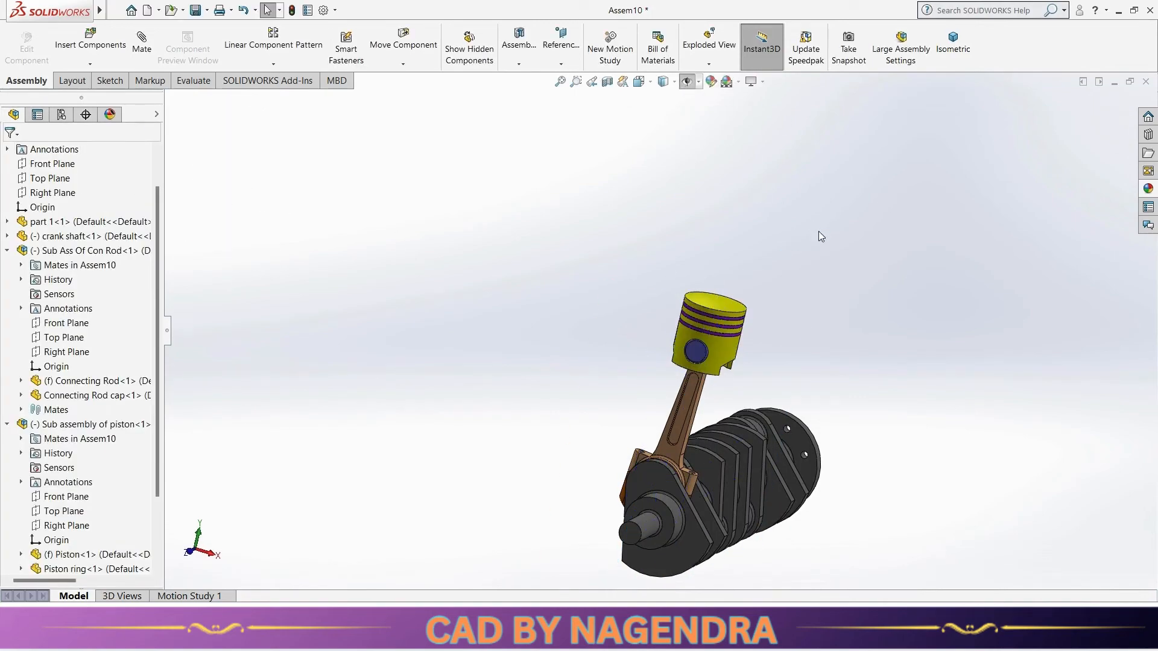
Step: Rotate the crank shaft in the front view until the connecting rod stands vertical beneath the piston
key(ctrl+1)
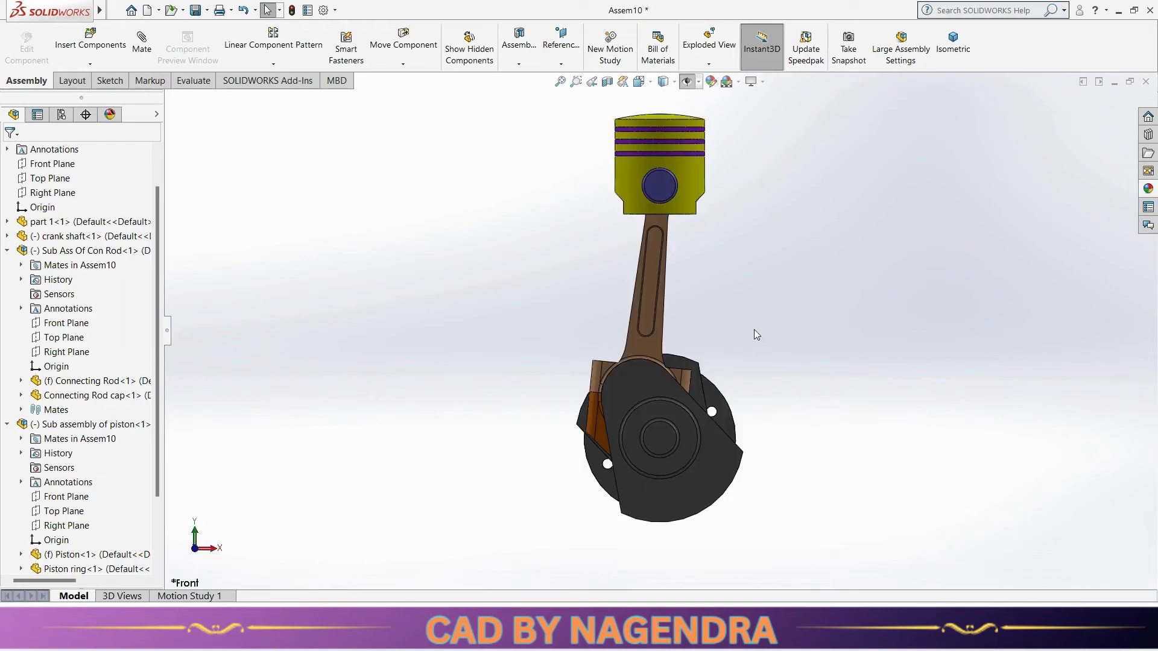
click(643, 379)
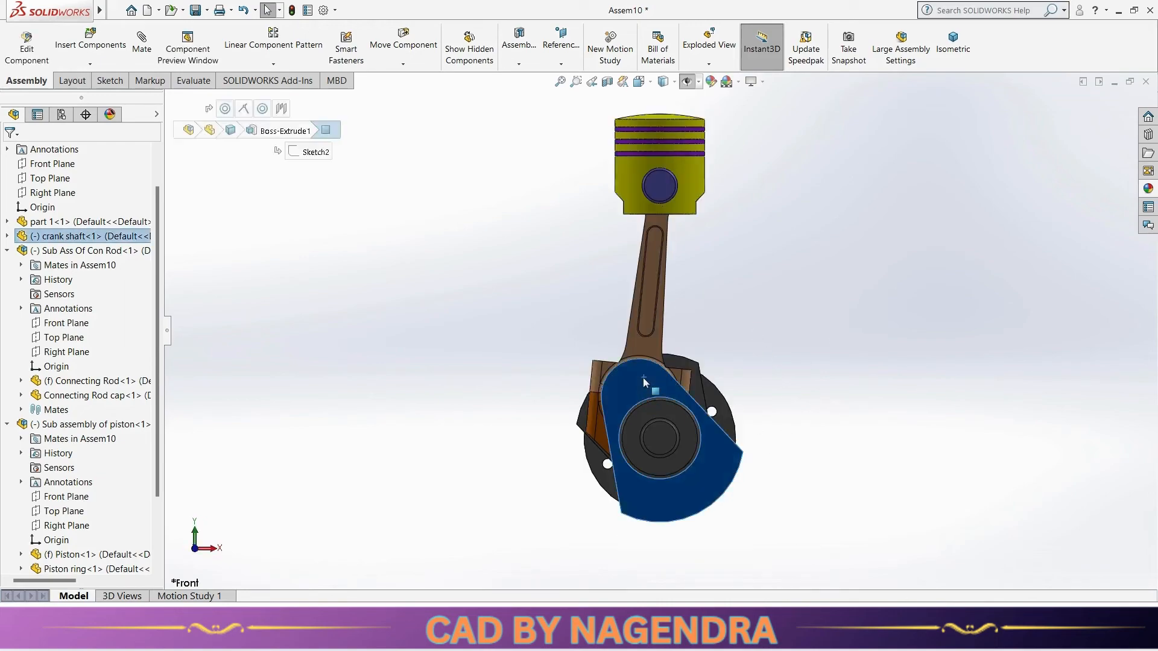
drag(643, 378, 680, 359)
click(890, 237)
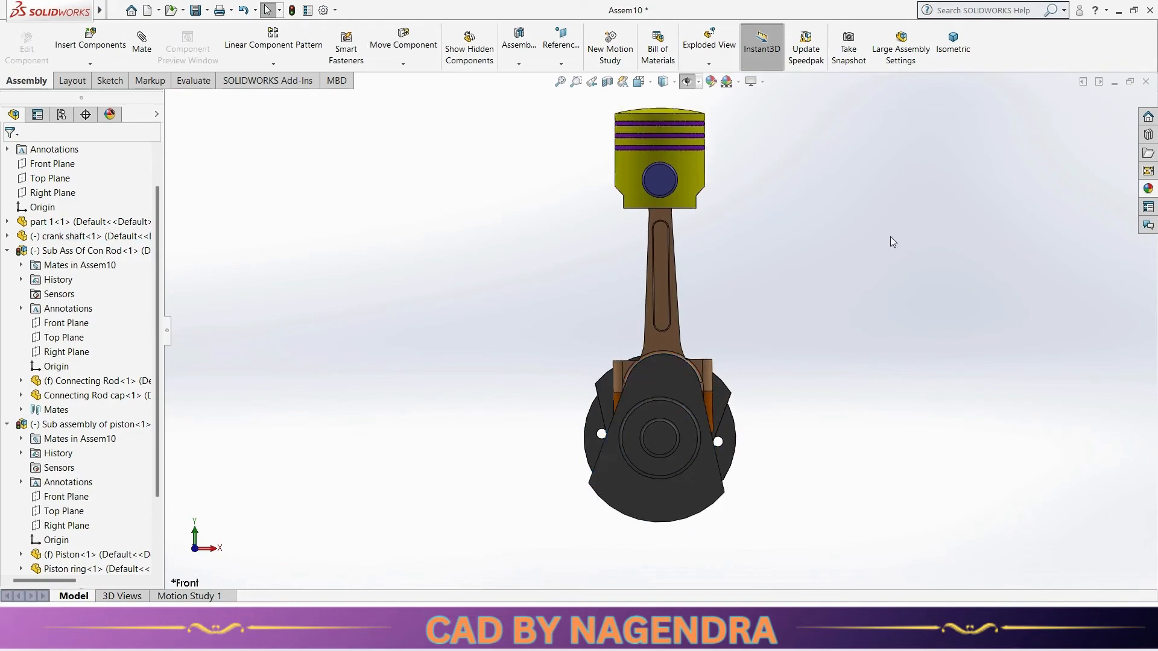
Step: Rebuild the assembly and show it in the isometric view
click(953, 43)
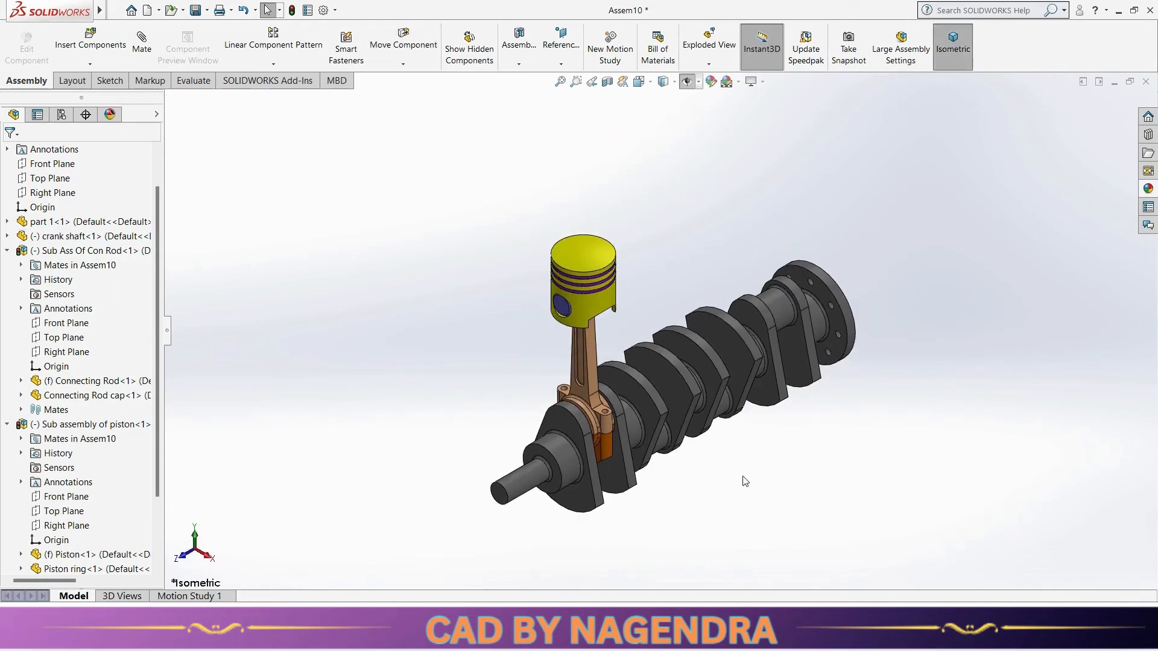
middle_drag(743, 480, 706, 445)
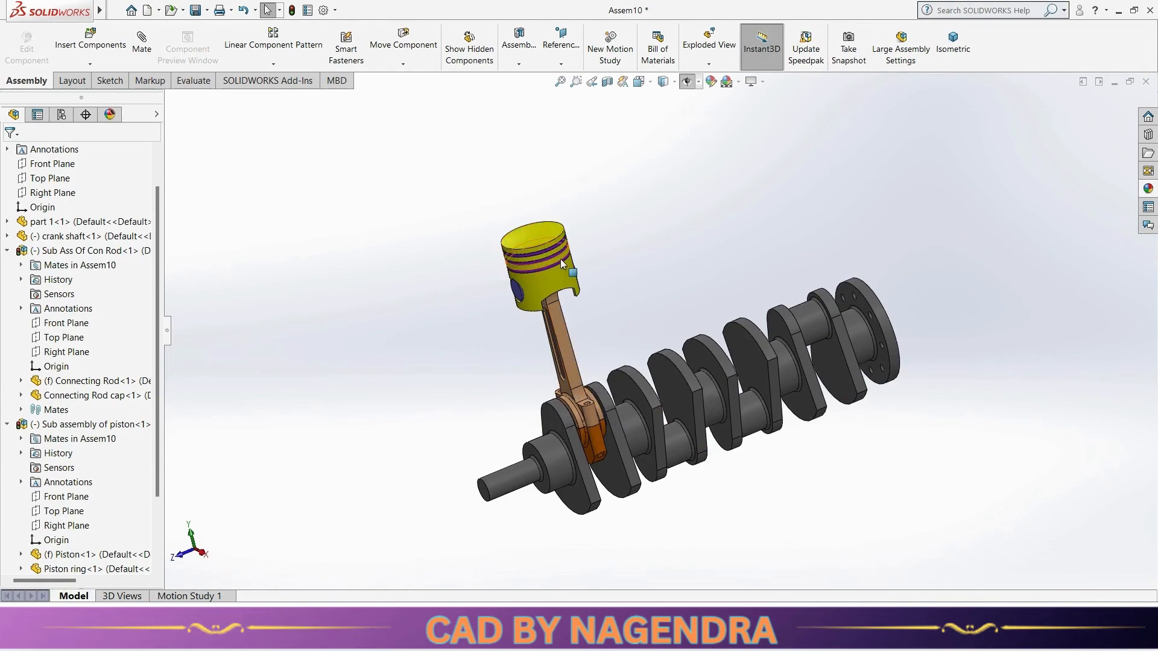
middle_drag(561, 264, 577, 277)
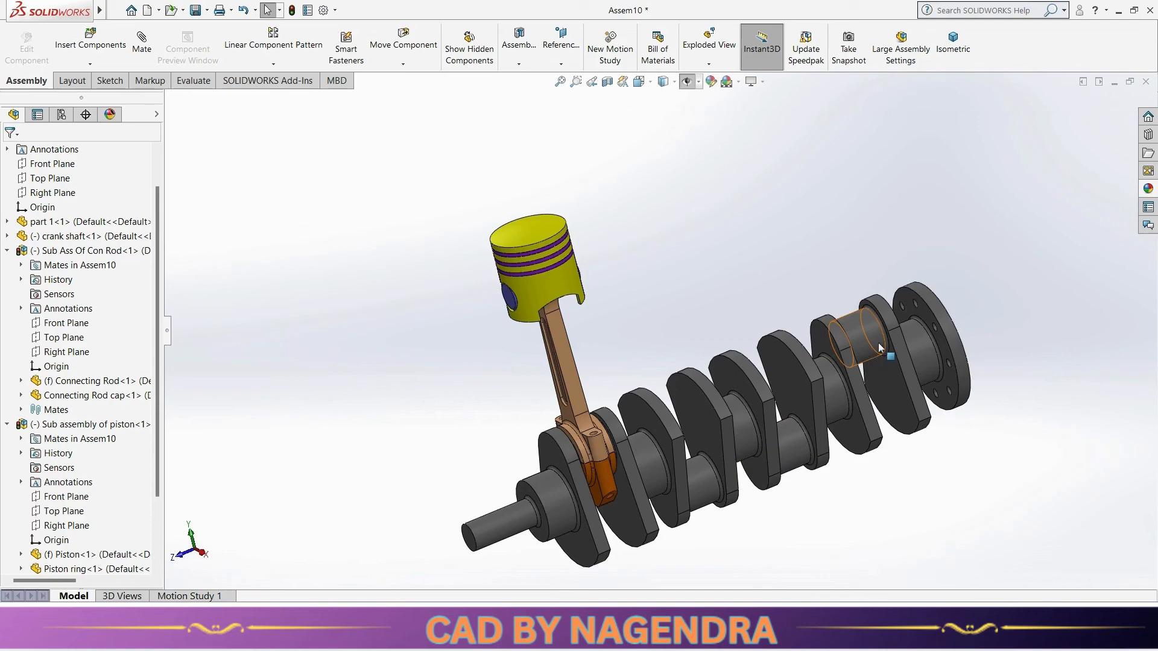
scroll(636, 358, up, 2)
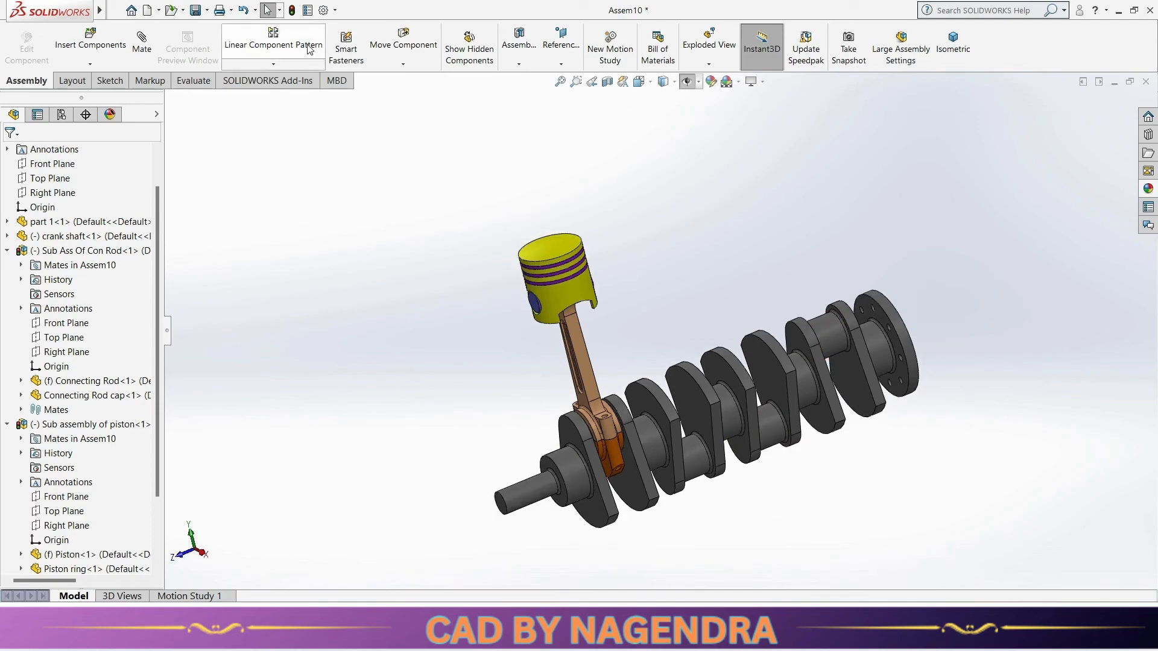
click(292, 11)
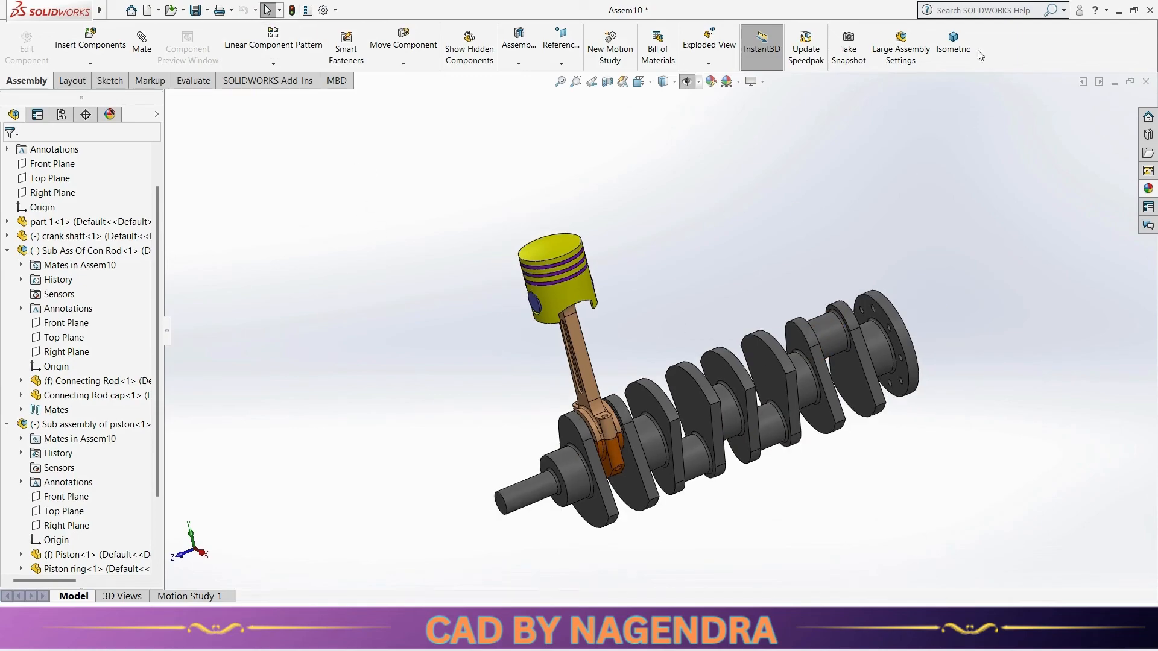
click(958, 47)
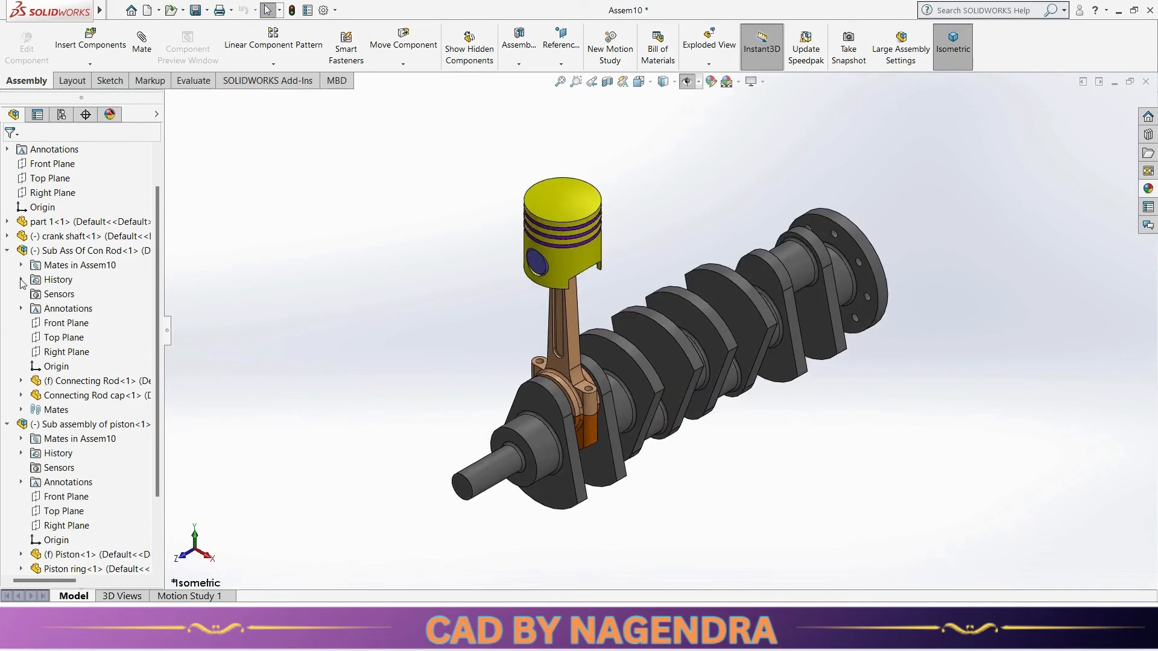
click(7, 251)
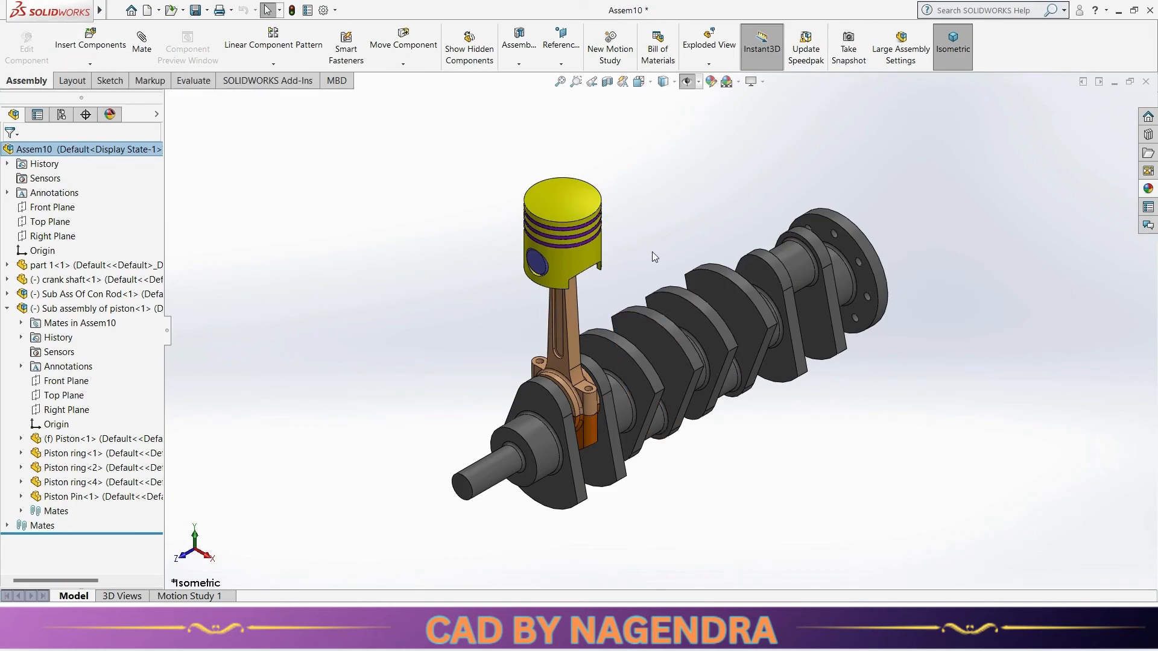
click(90, 63)
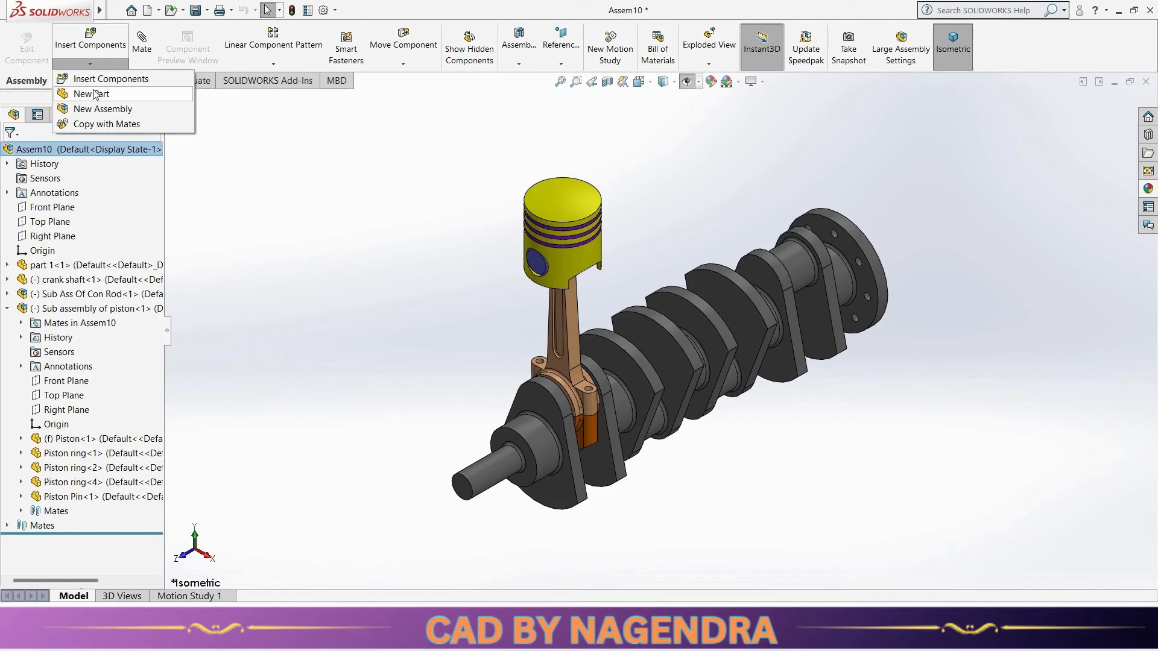
click(121, 124)
scroll(704, 444, down, 3)
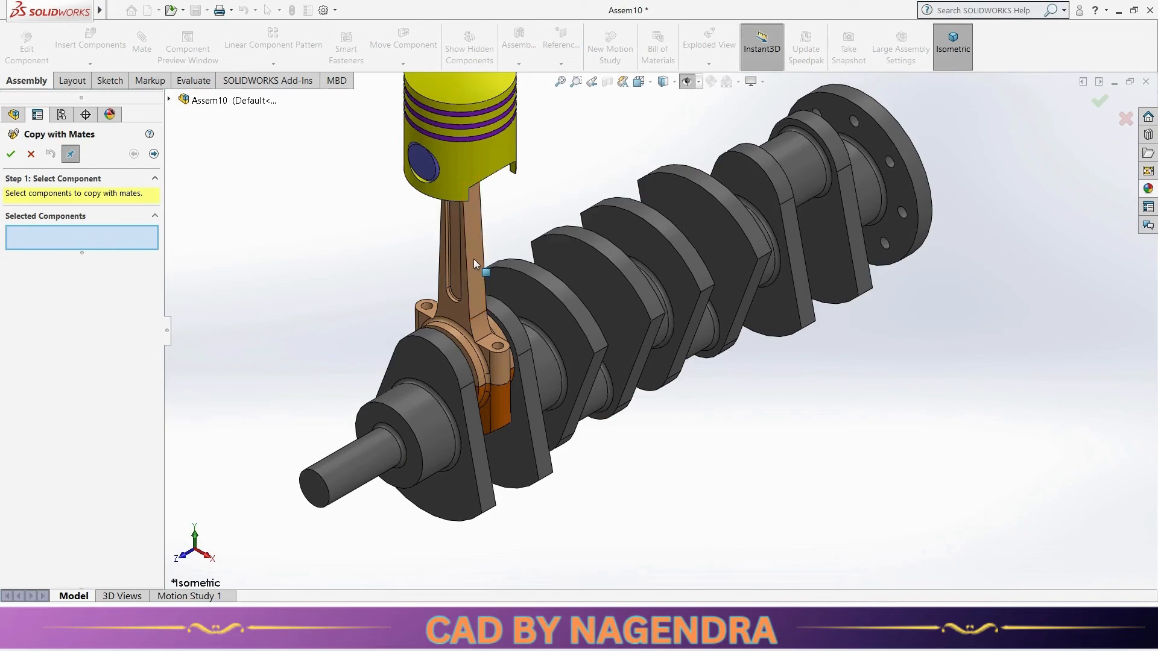
click(170, 100)
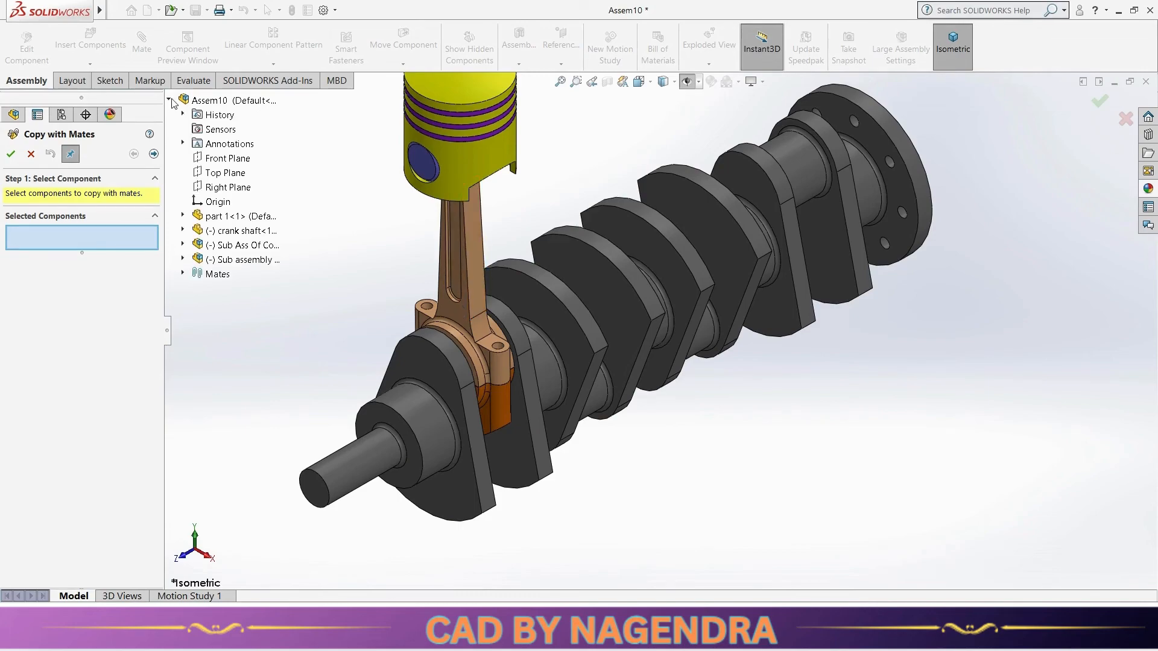
click(248, 246)
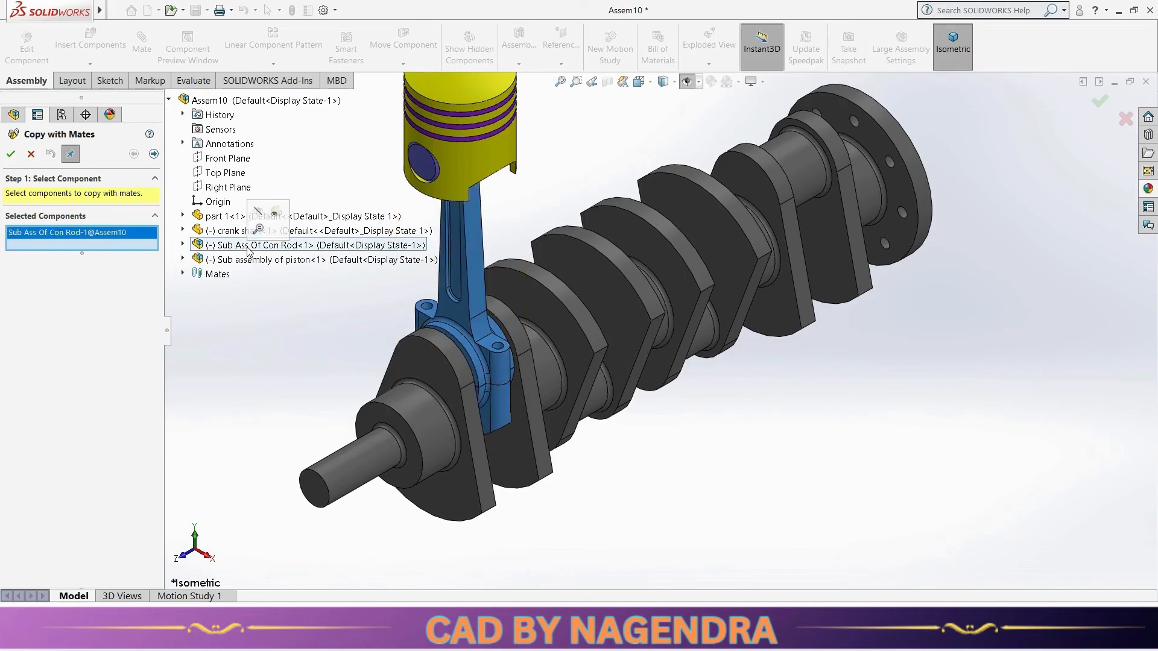
click(154, 155)
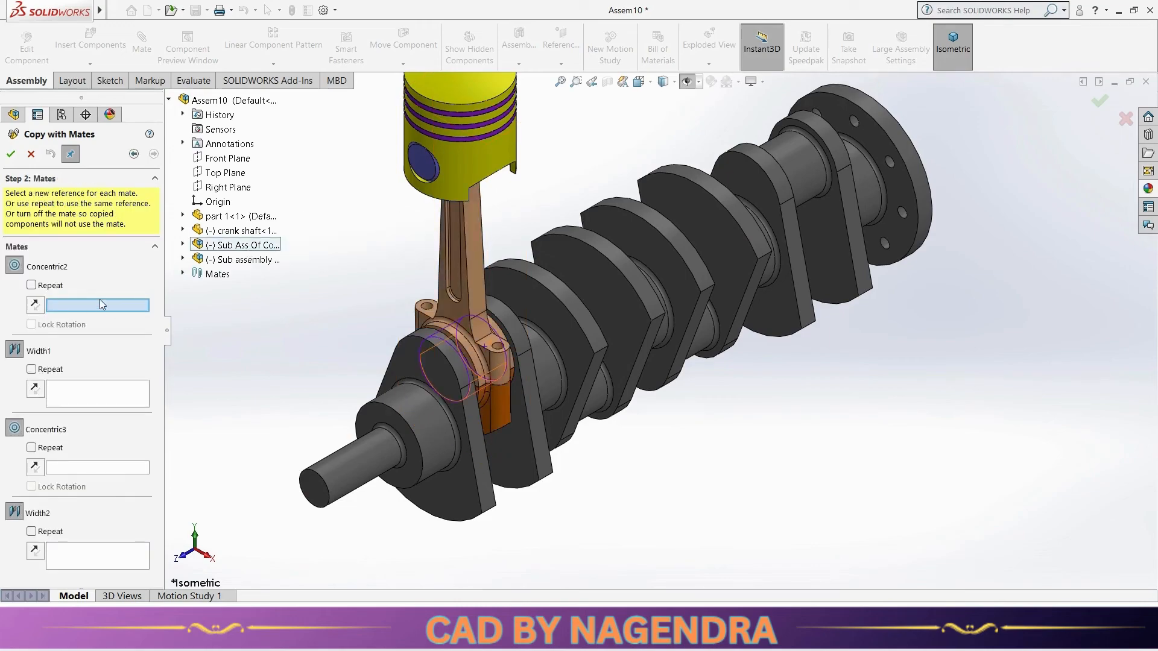
middle_drag(660, 440, 579, 419)
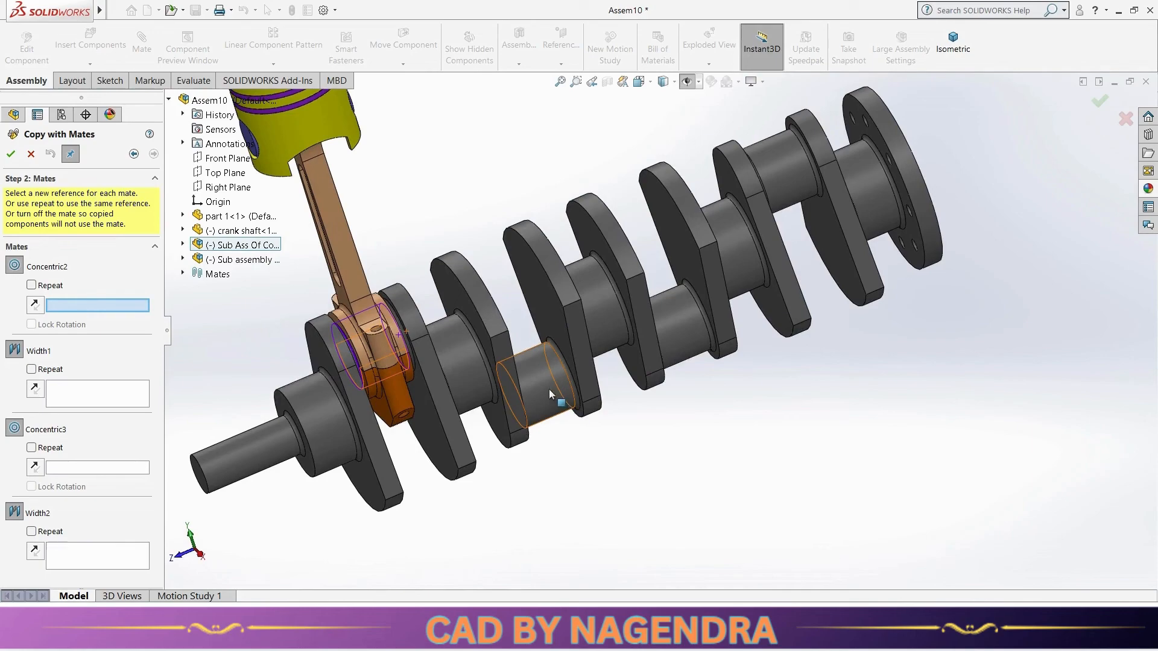
click(550, 395)
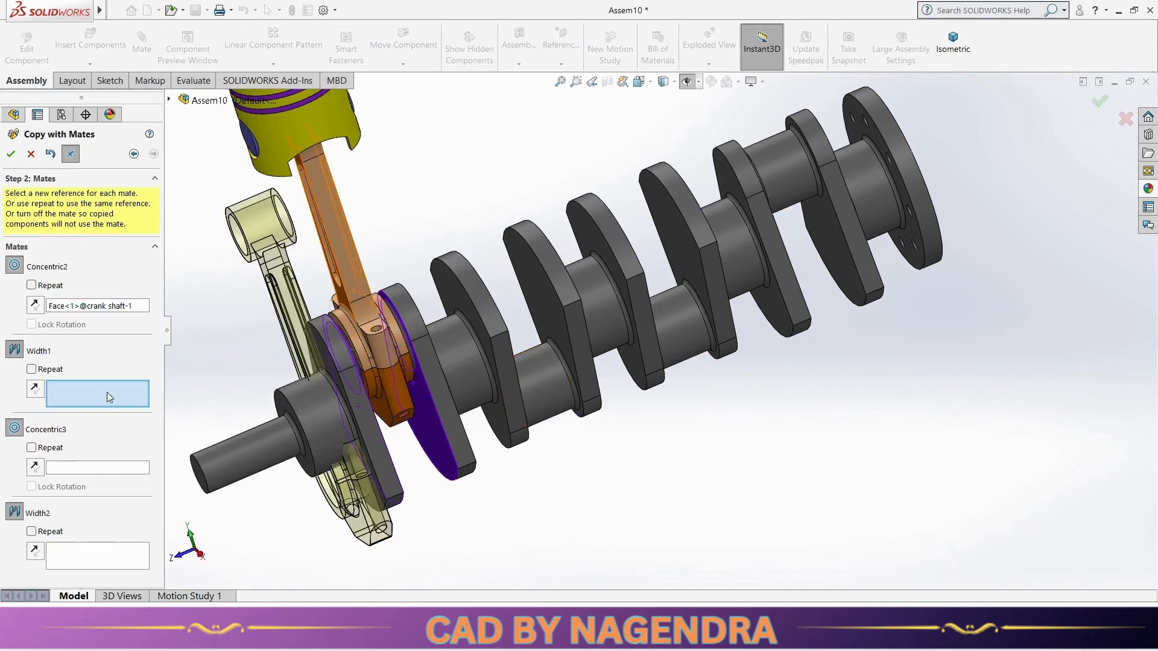
click(538, 290)
middle_drag(648, 427, 591, 436)
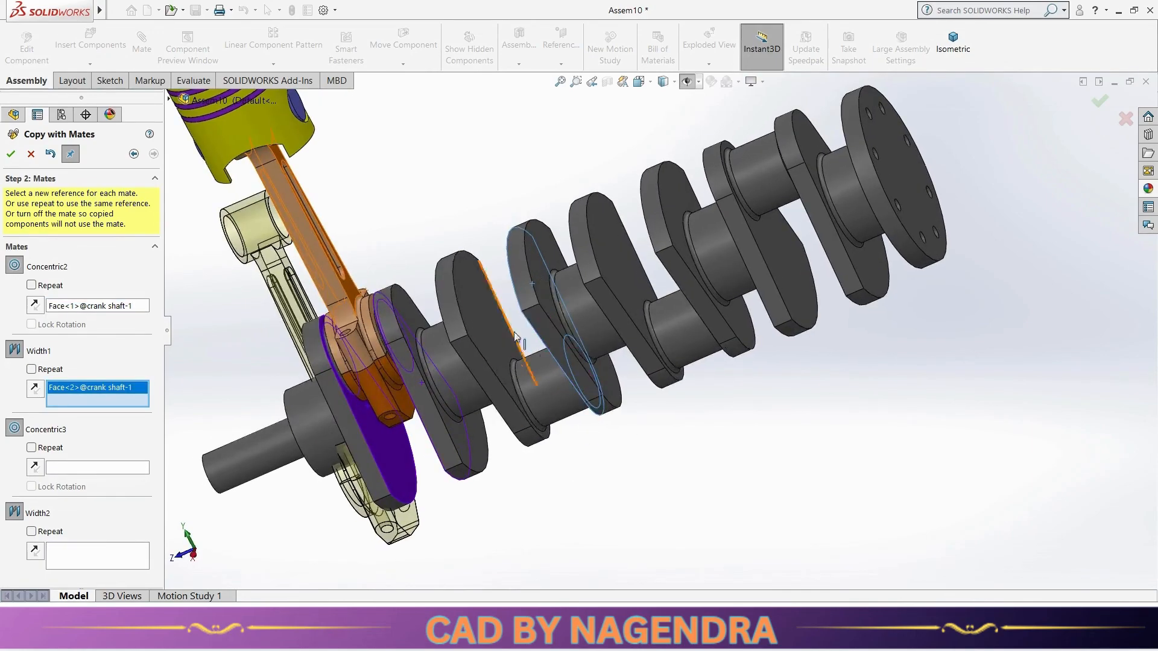
click(516, 337)
scroll(610, 483, up, 3)
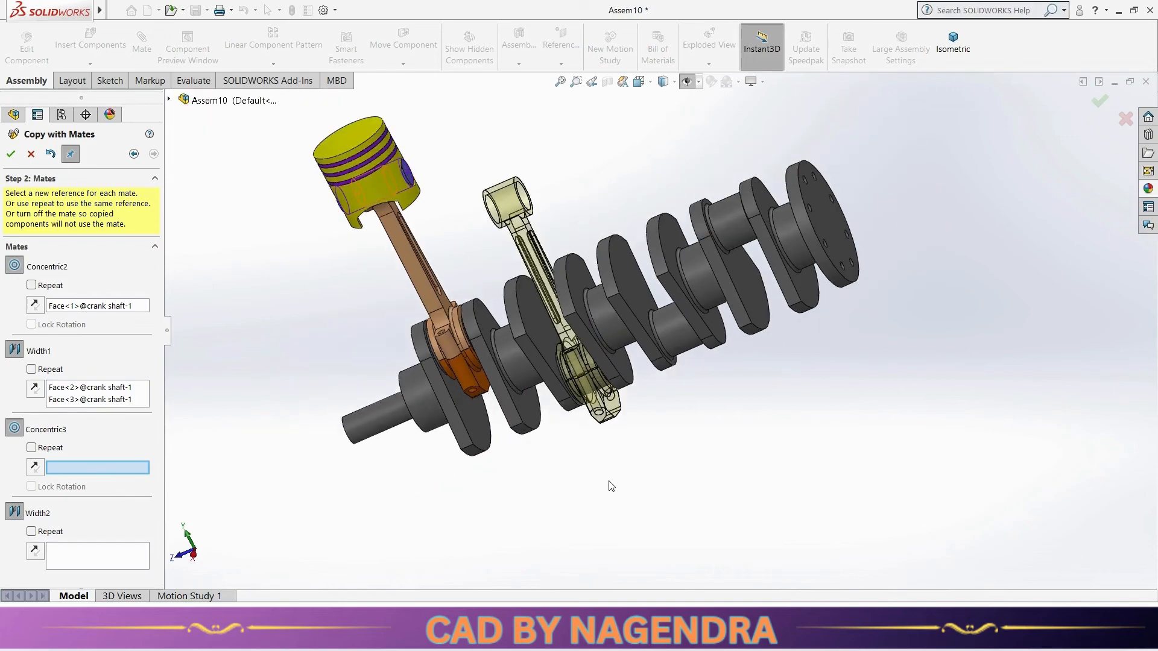
middle_drag(610, 483, 455, 209)
scroll(400, 168, down, 3)
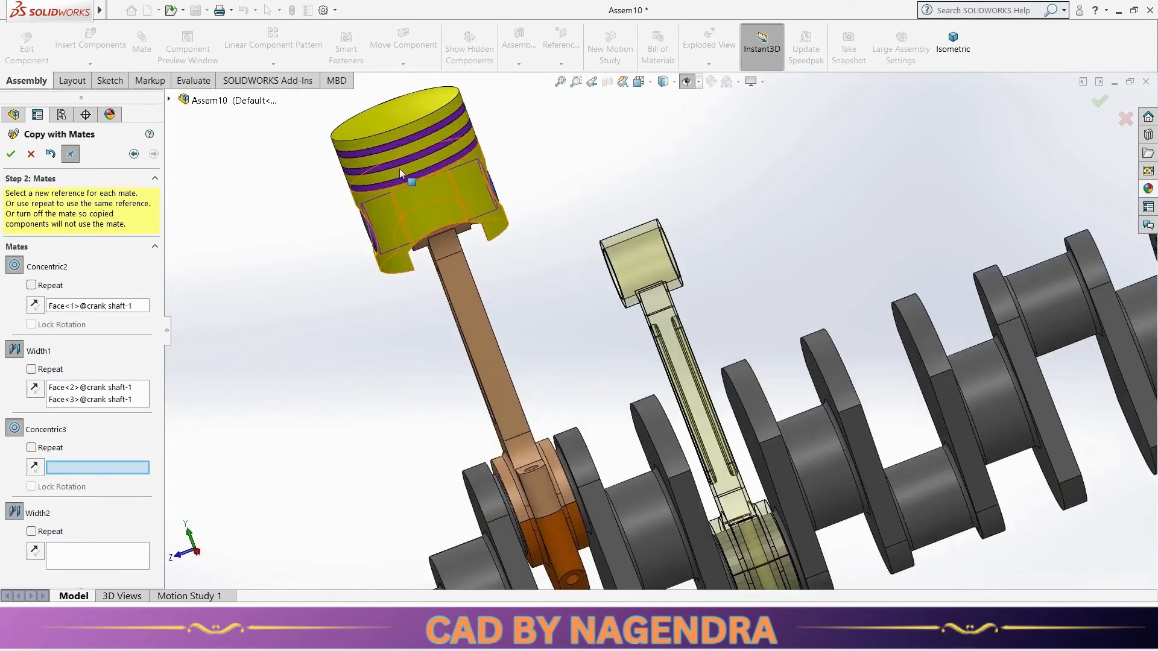
scroll(468, 231, down, 2)
scroll(650, 292, down, 1)
middle_drag(649, 292, 641, 291)
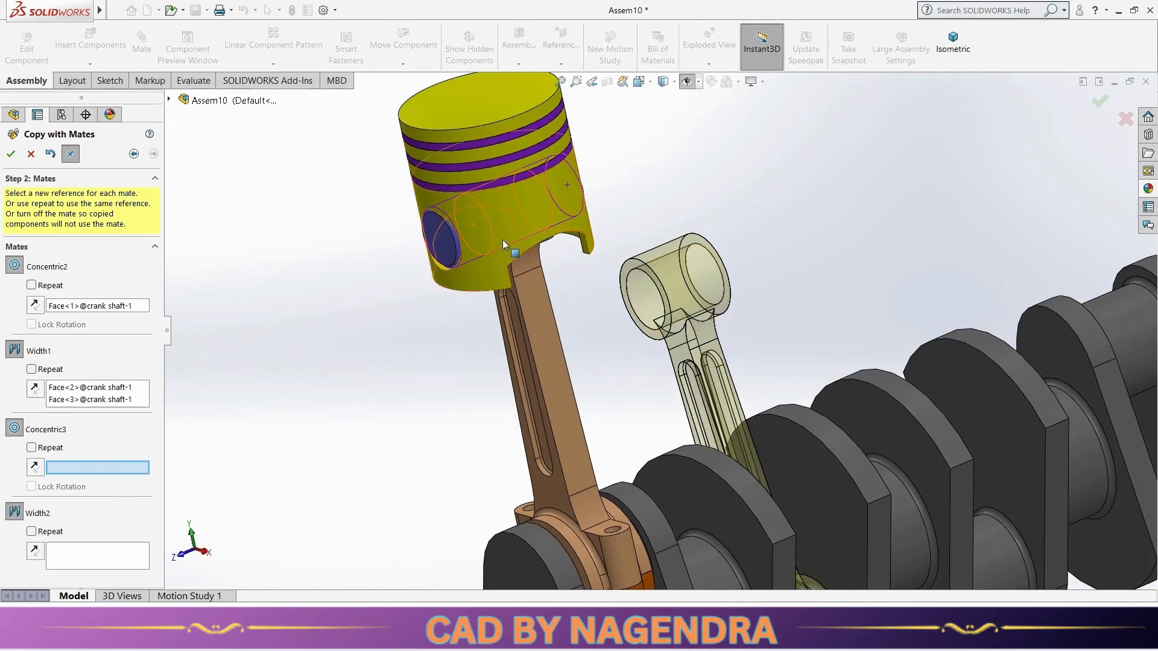
mouse_move(502, 240)
middle_down()
mouse_move(548, 256)
mouse_move(517, 173)
mouse_move(588, 261)
mouse_move(485, 244)
middle_up()
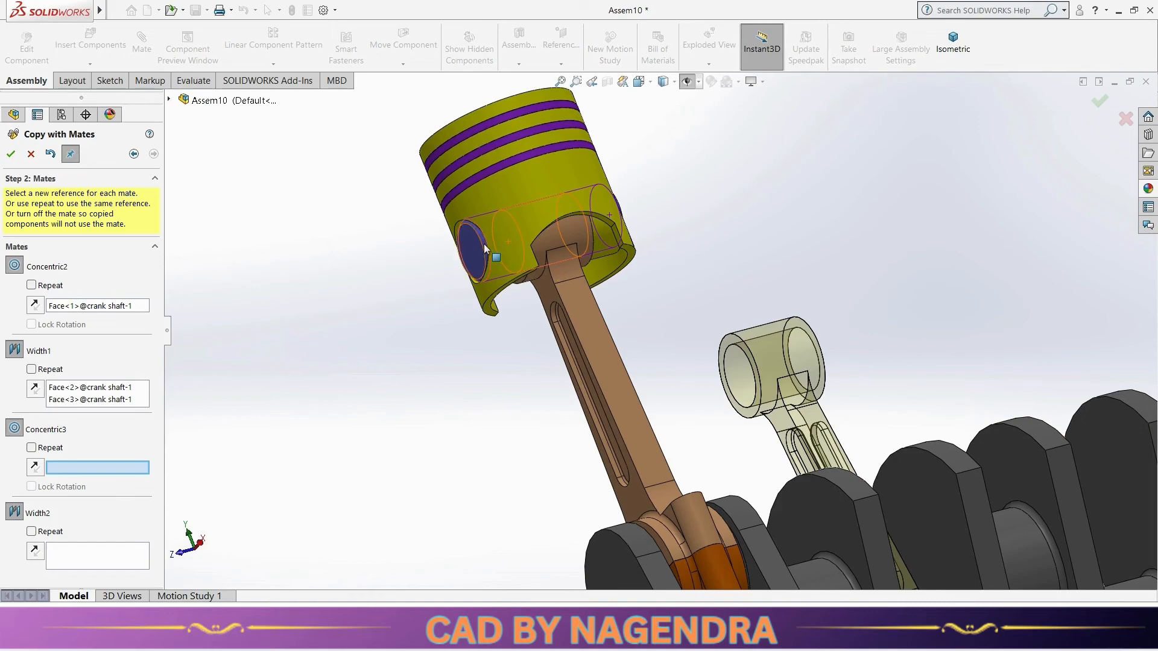
scroll(574, 259, down, 3)
middle_drag(573, 259, 532, 160)
right_click(532, 159)
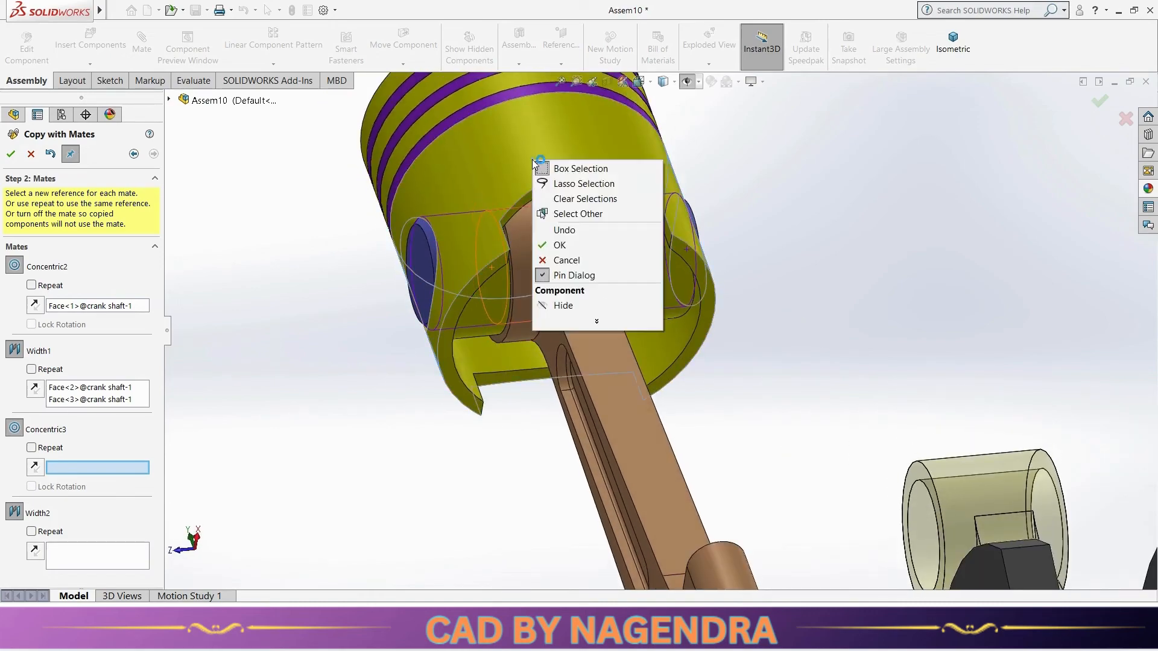
click(432, 267)
scroll(512, 295, up, 4)
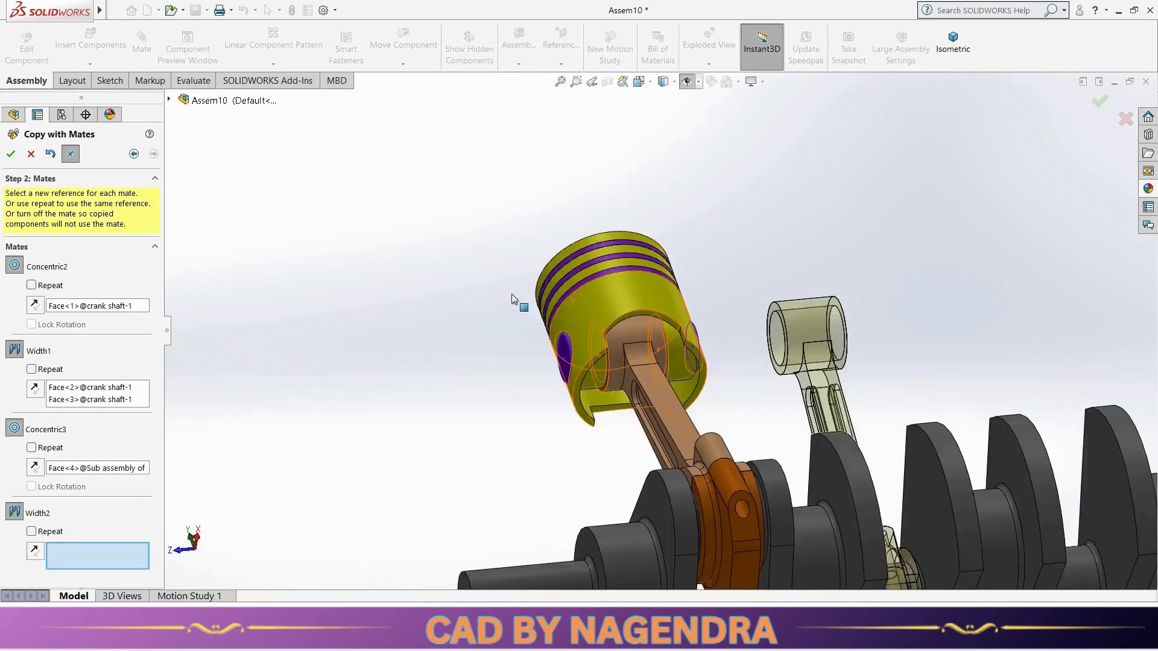
scroll(512, 295, up, 4)
middle_drag(512, 295, 568, 435)
scroll(787, 407, down, 3)
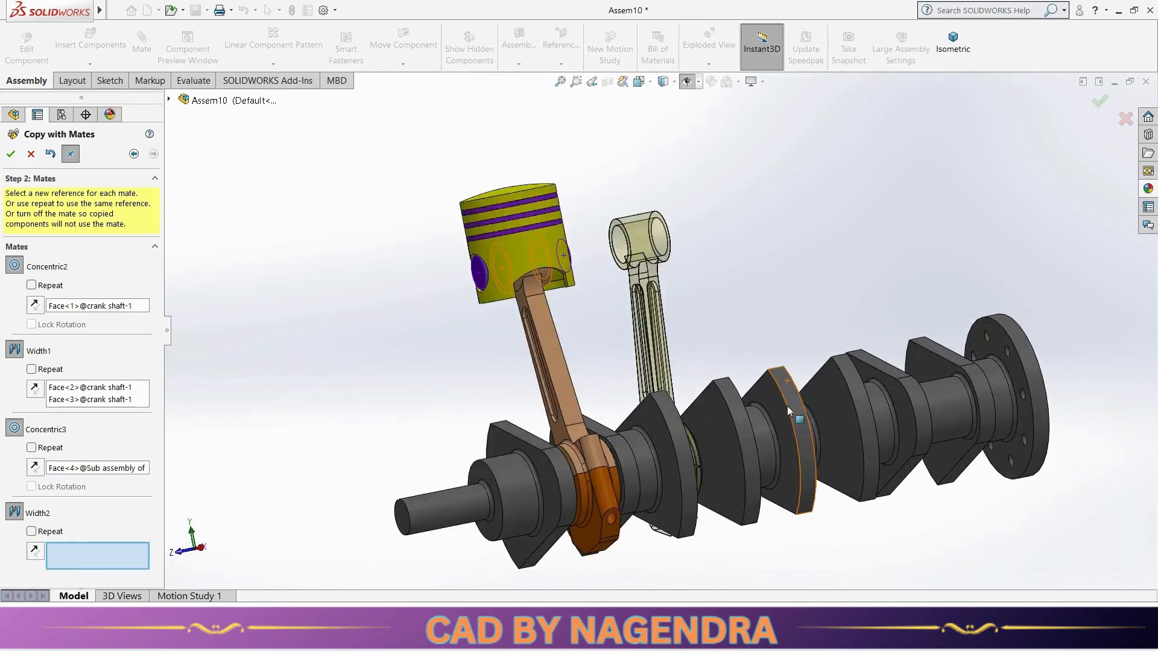
click(109, 471)
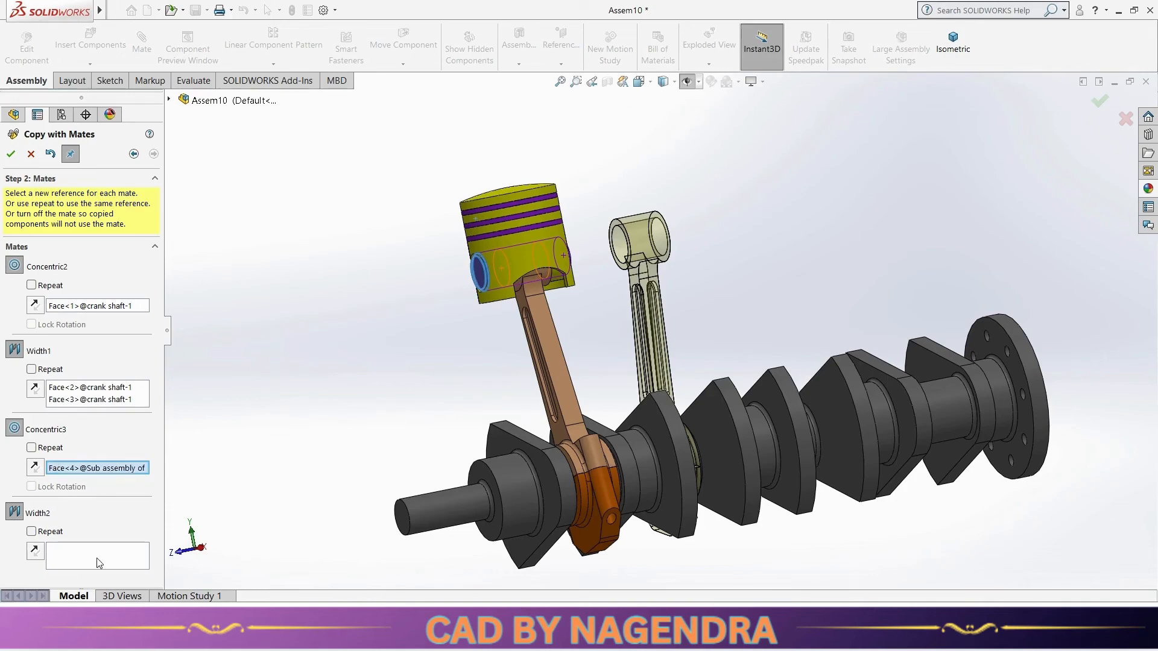
click(121, 555)
middle_drag(632, 362, 543, 362)
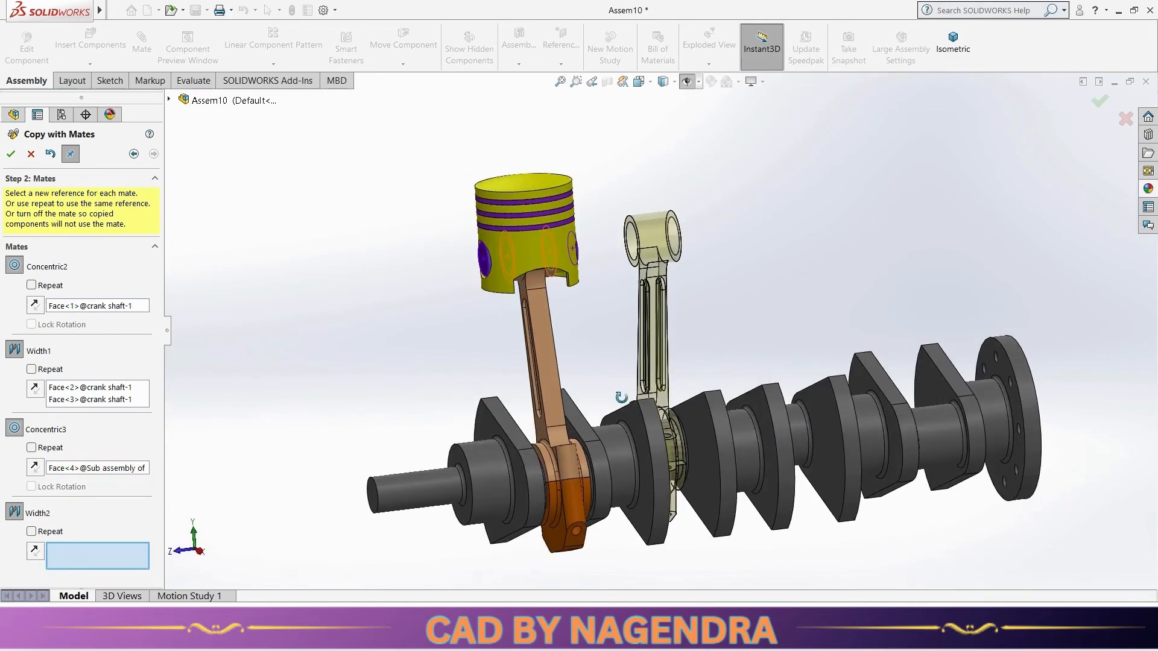
click(31, 154)
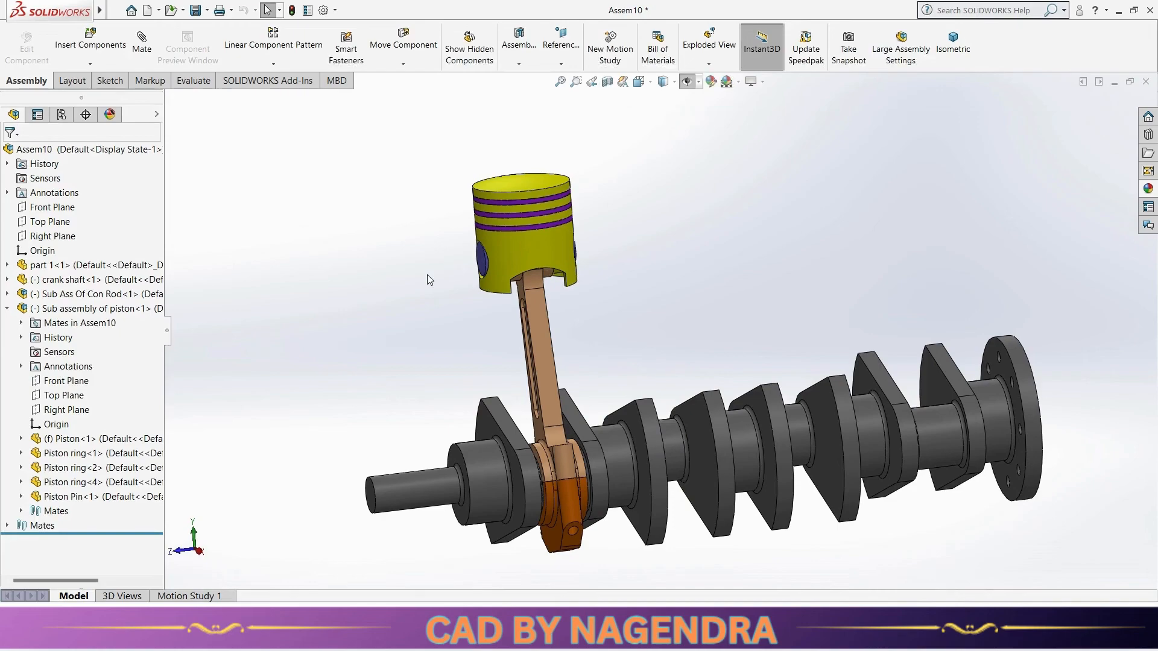
Step: Turn the crank shaft in the front view until the connecting rod is upright again, and return to the isometric view
middle_drag(691, 314, 713, 326)
scroll(713, 324, up, 2)
click(954, 50)
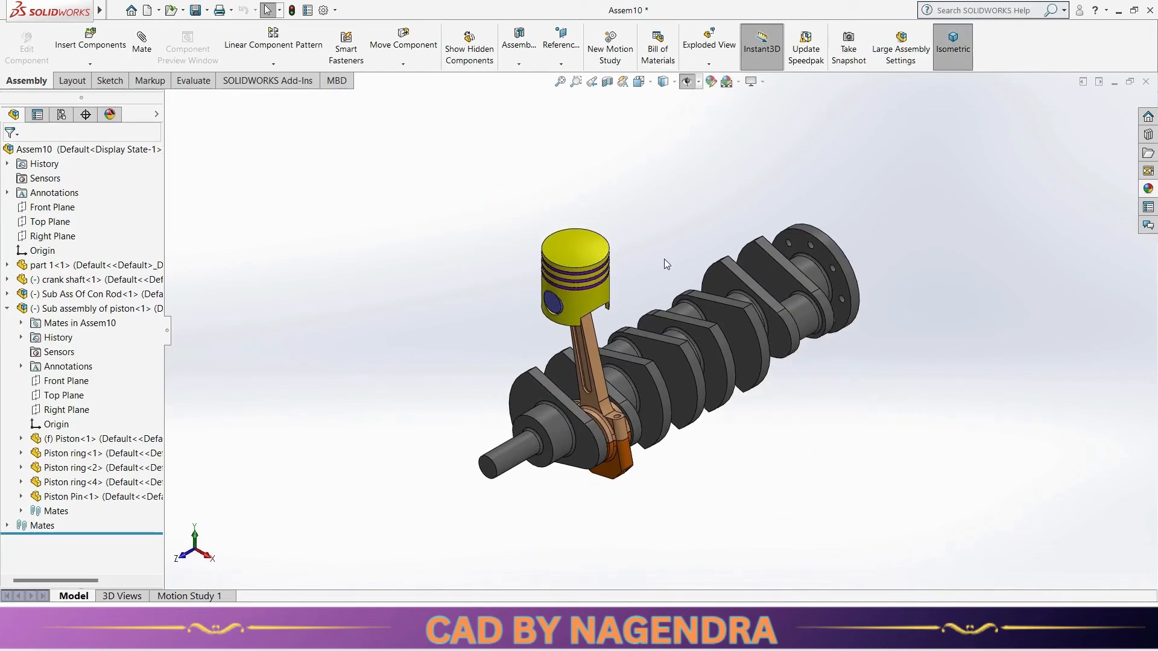
drag(729, 473, 643, 302)
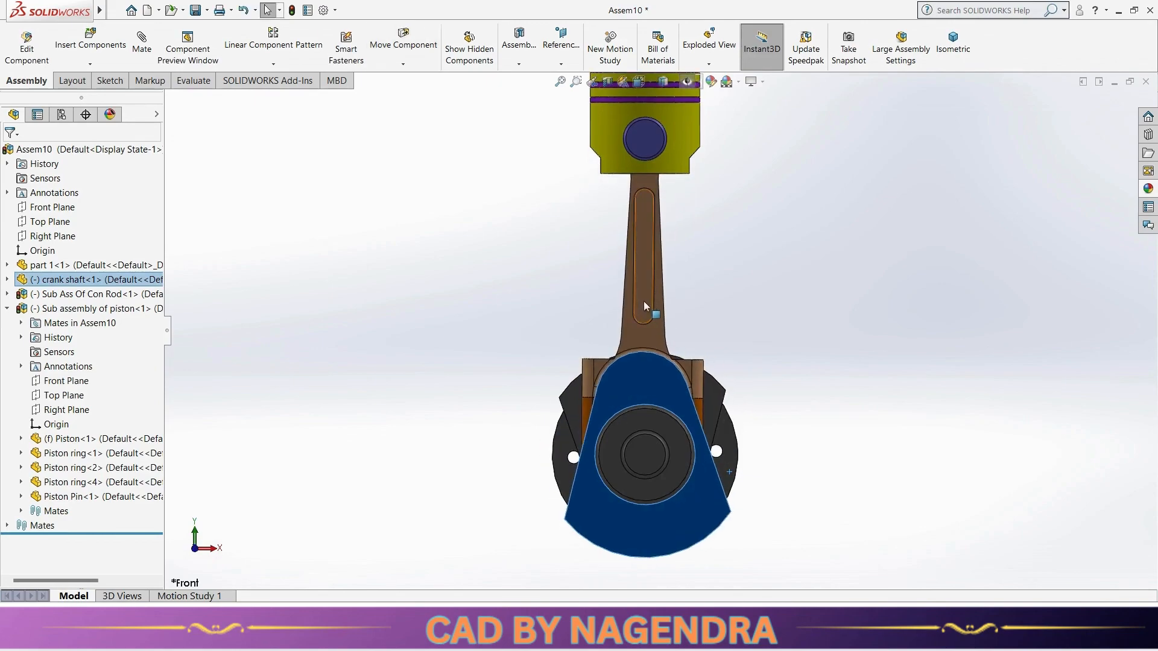
click(953, 51)
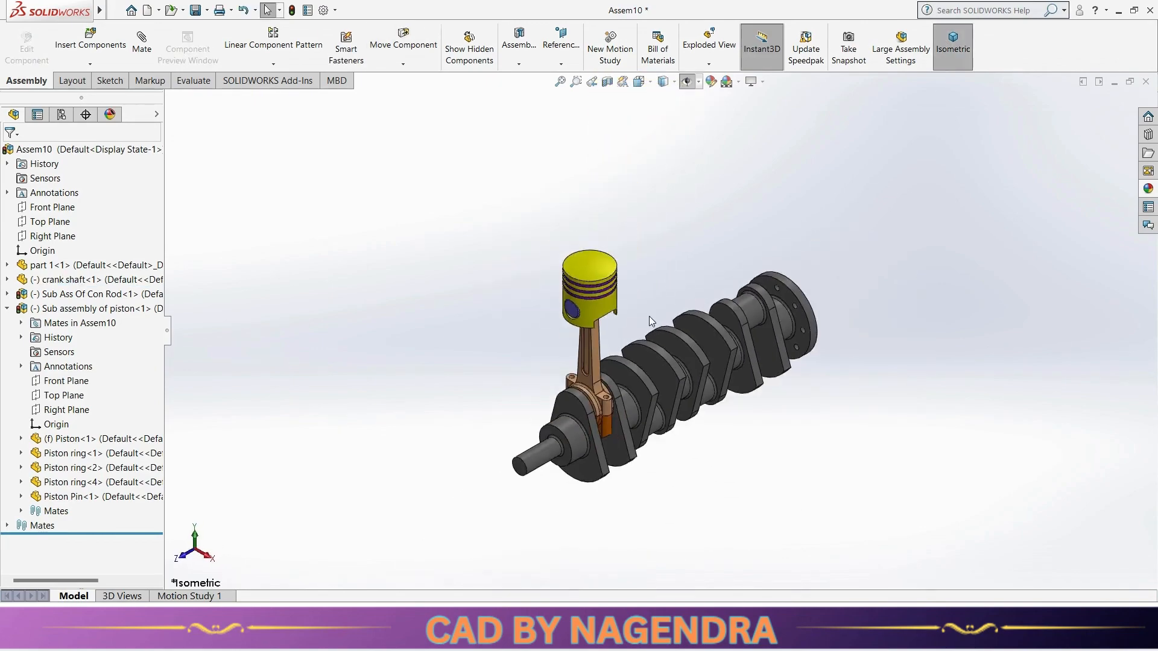
scroll(660, 382, down, 3)
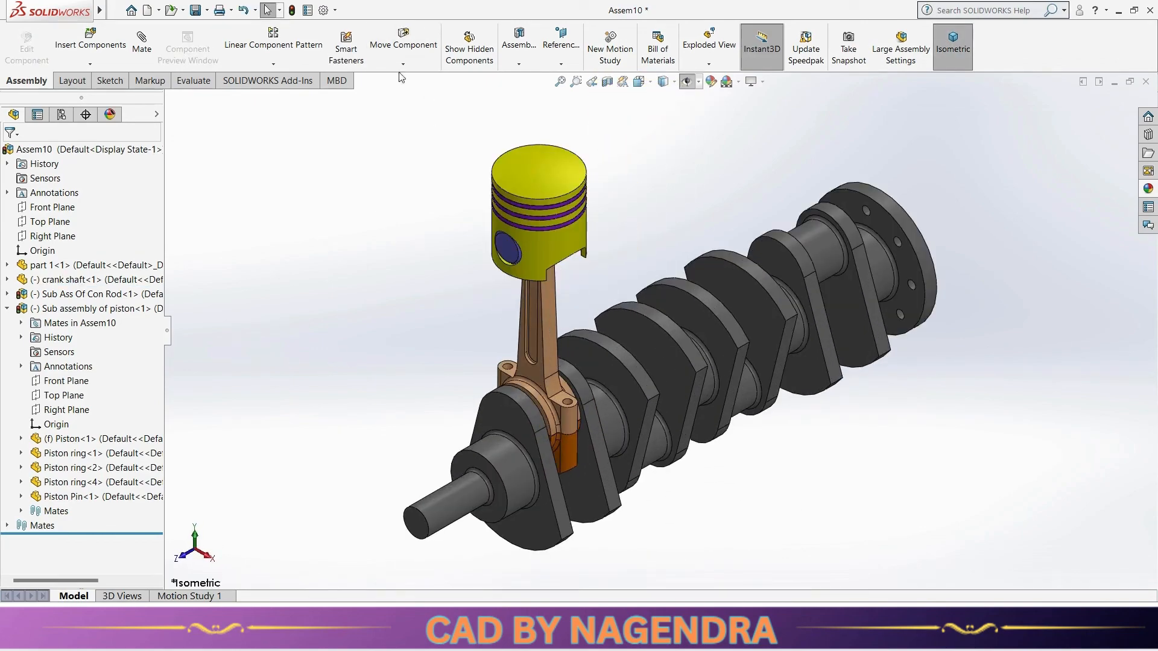
Step: Start a Copy with Mates of the connecting rod and piston sub-assemblies together and proceed to assigning the mate references
click(8, 309)
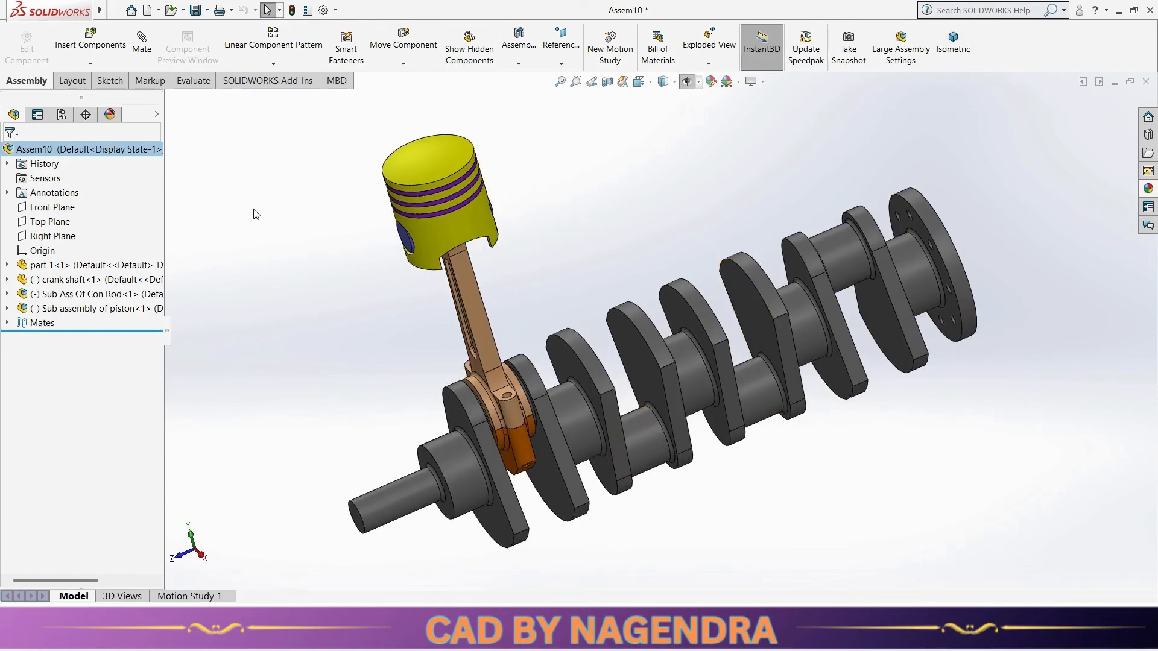
click(103, 66)
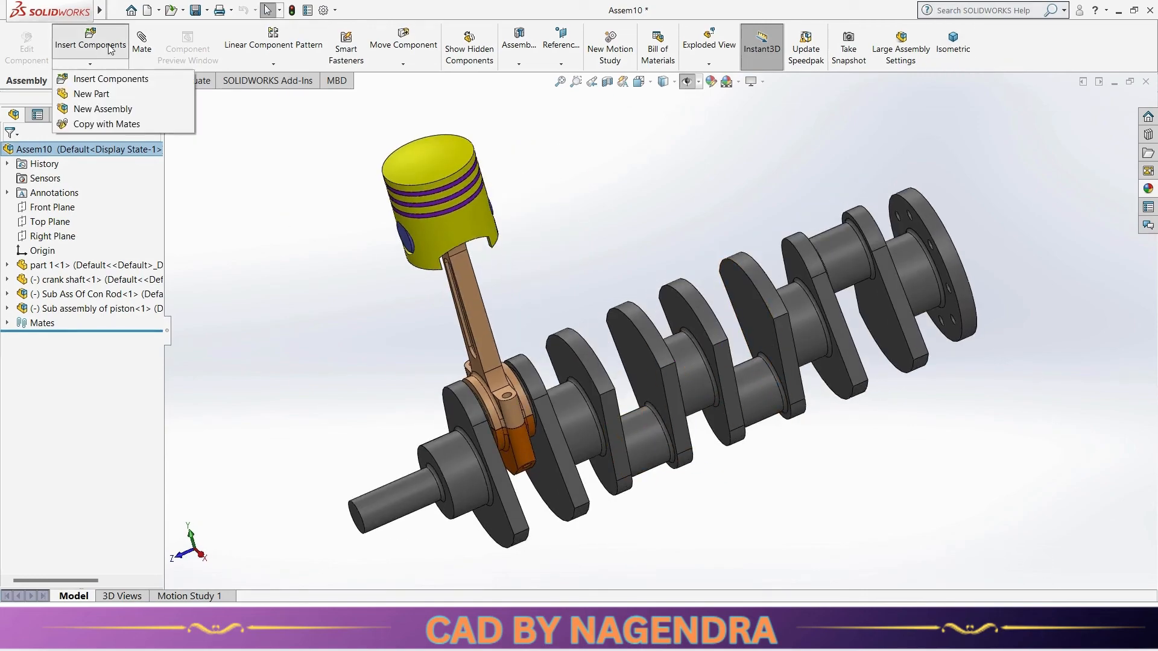
click(403, 64)
click(104, 65)
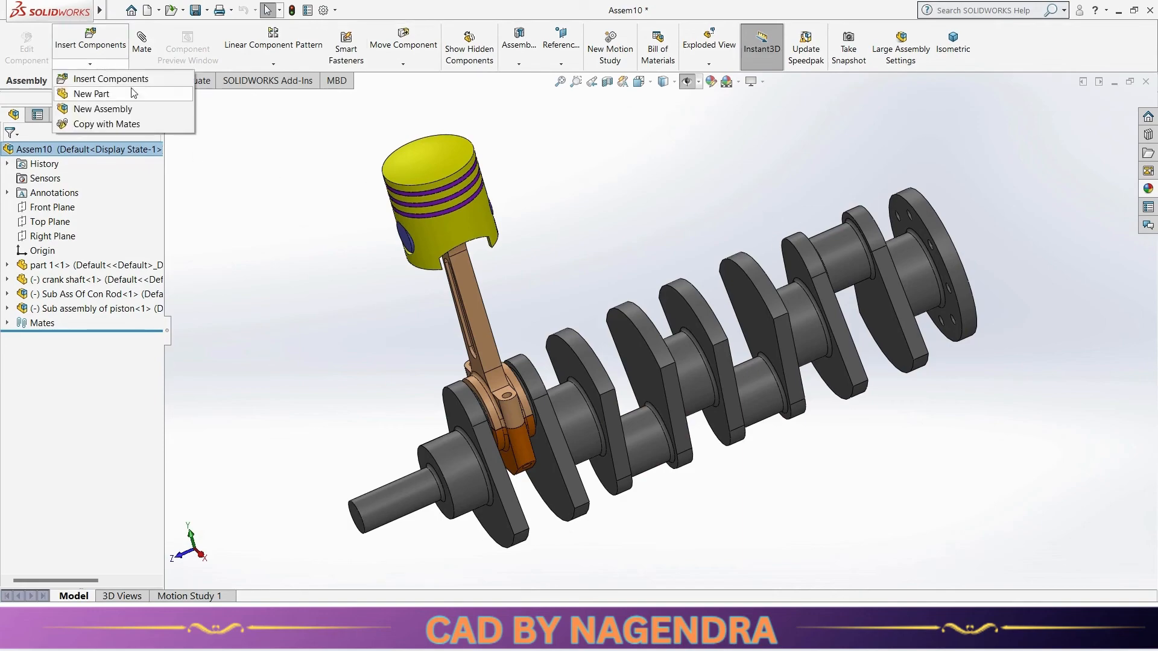
click(117, 124)
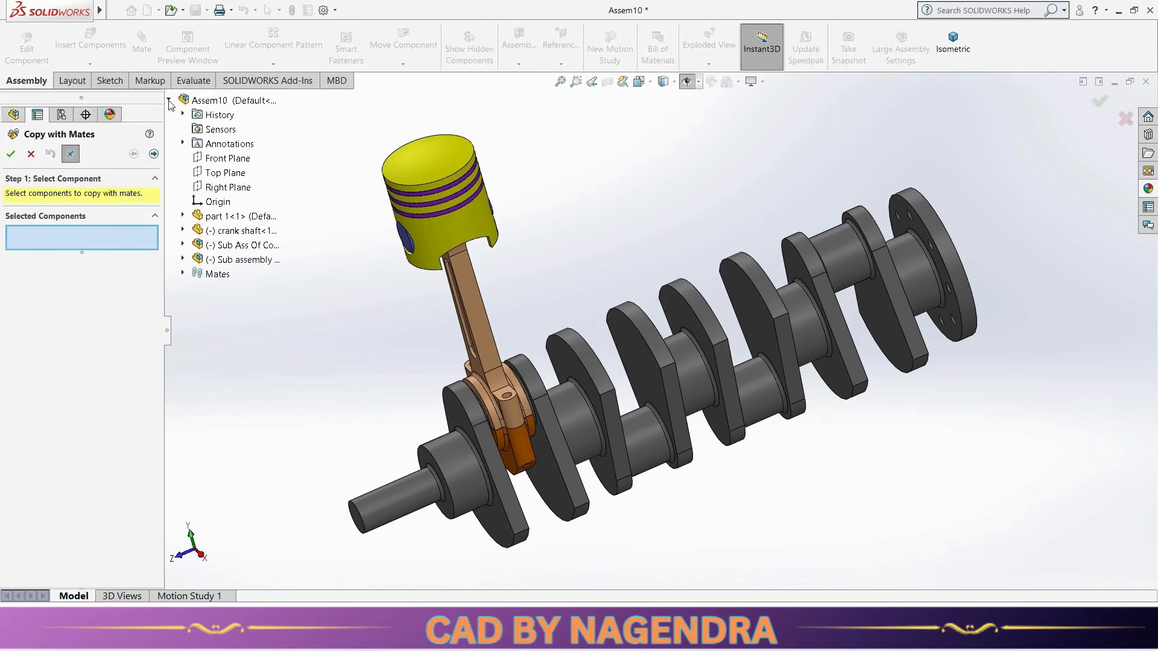
click(255, 247)
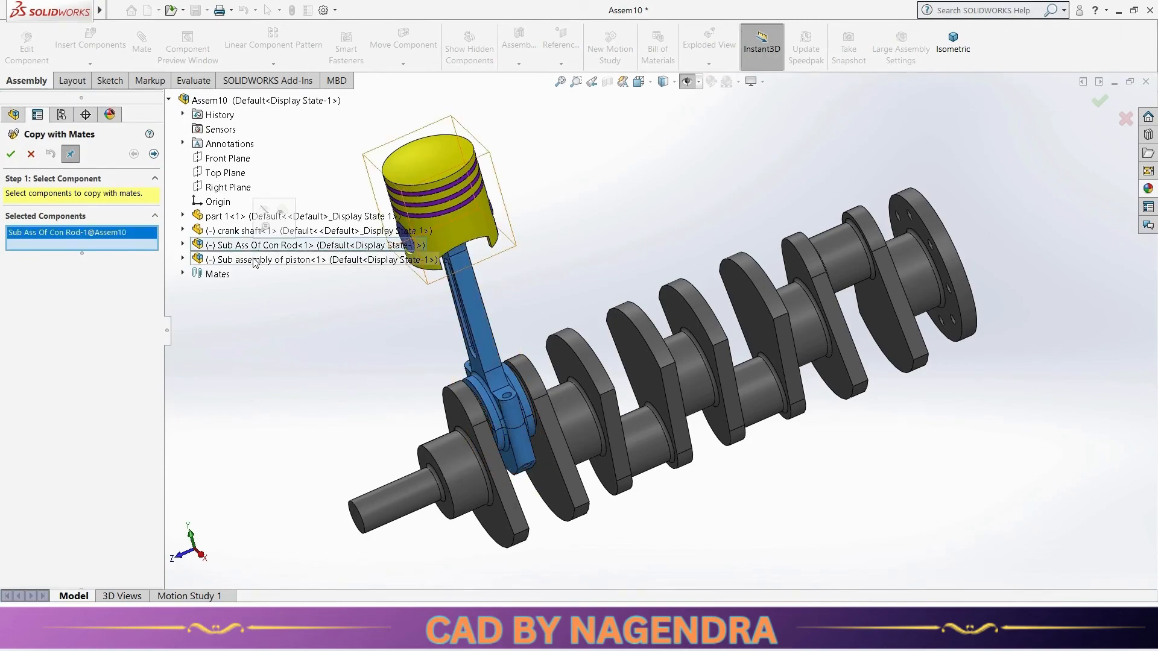
click(255, 261)
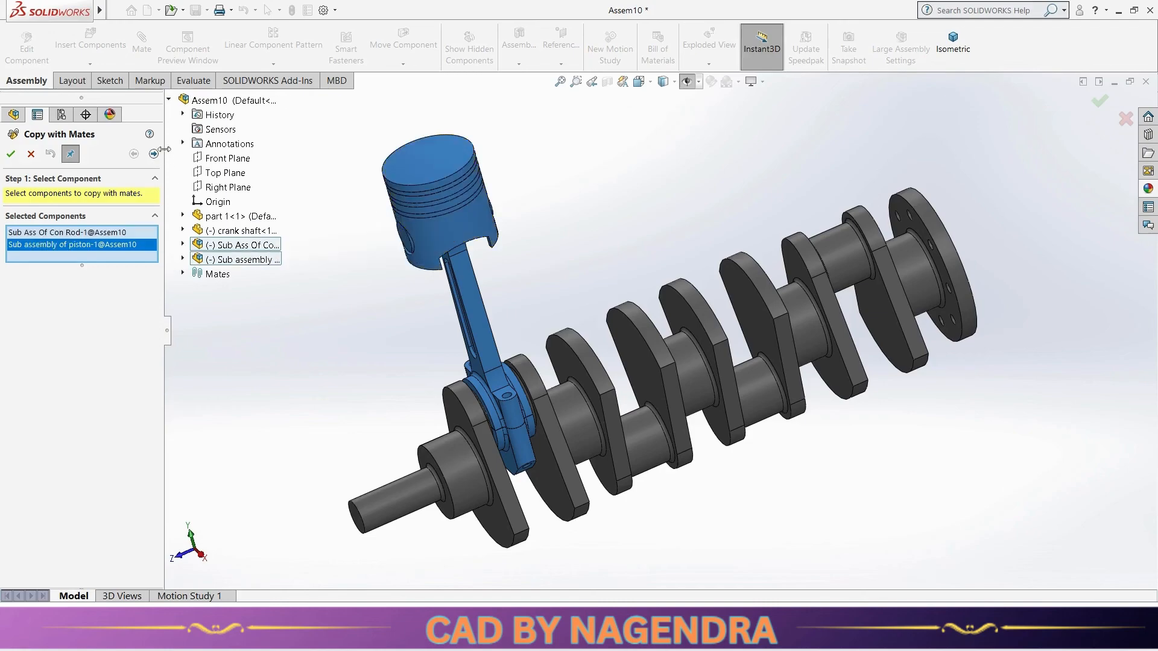
click(153, 154)
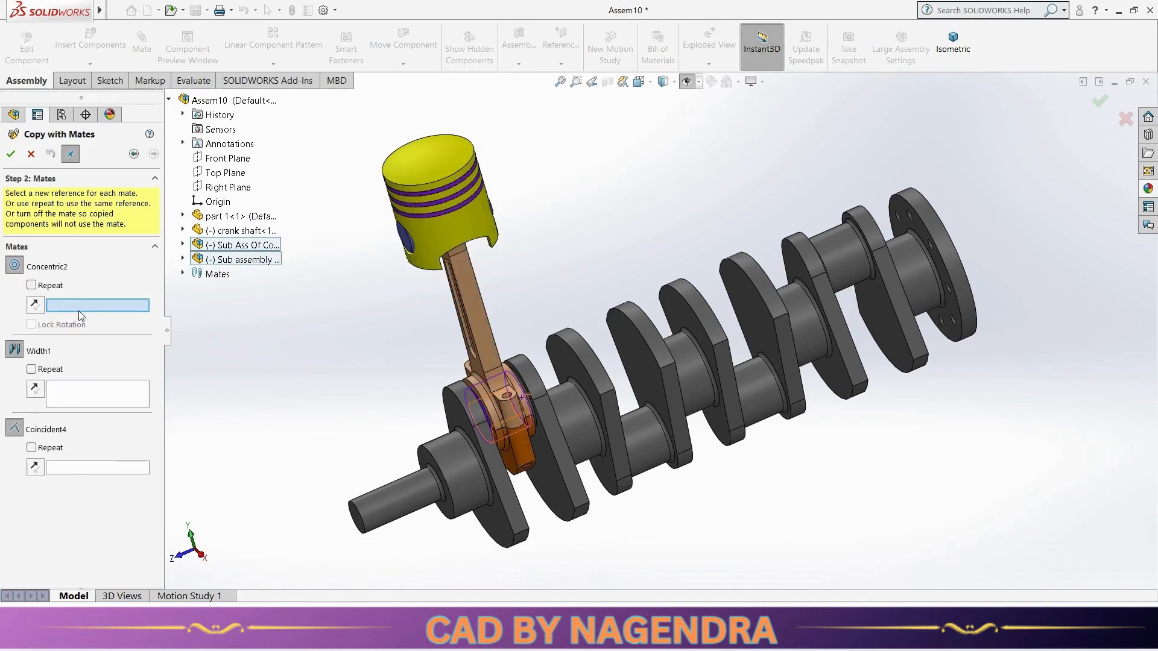
Step: Assign the crankpin between the third and fourth webs to Concentric2 and the two web faces beside it to Width1
scroll(667, 538, down, 3)
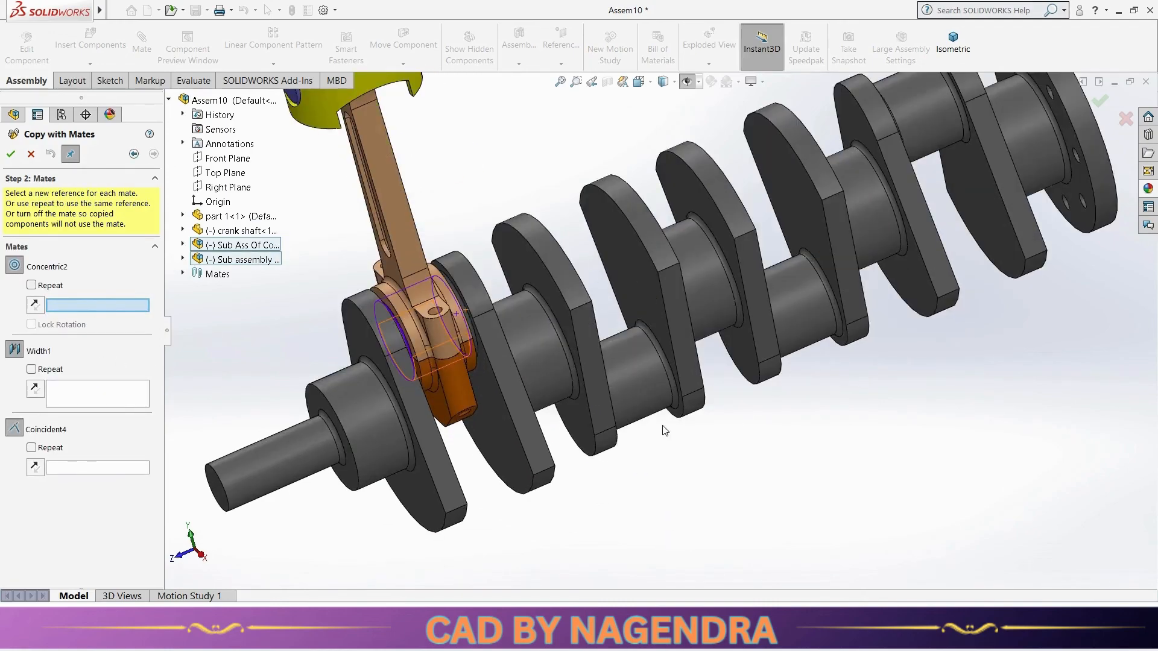
click(633, 393)
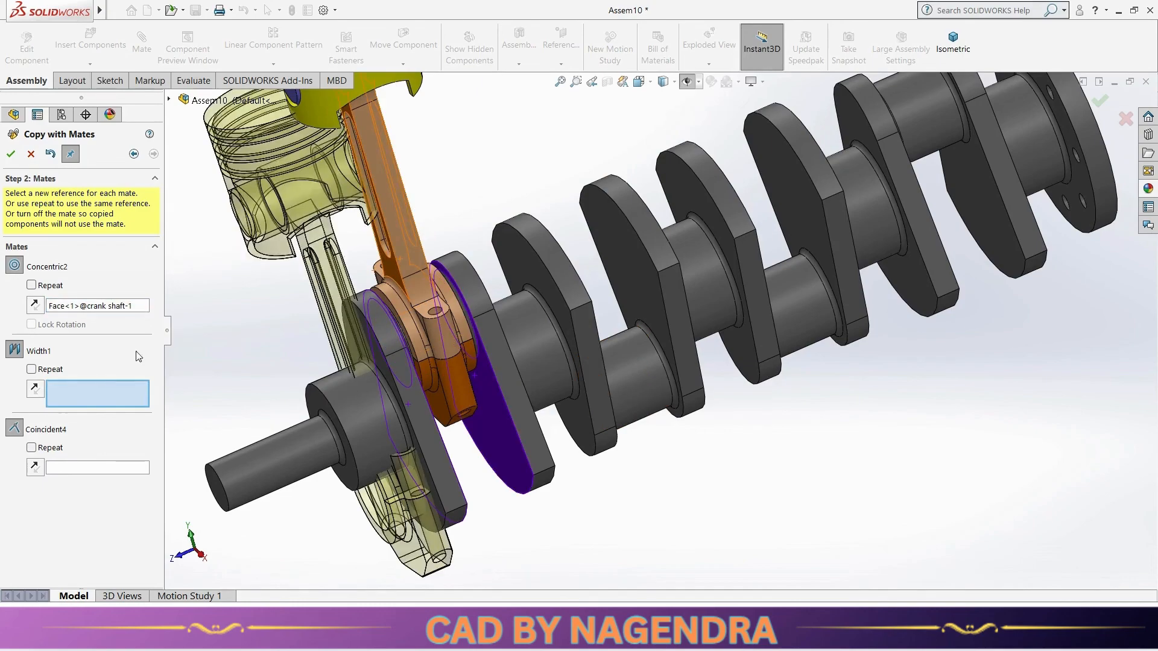
click(673, 392)
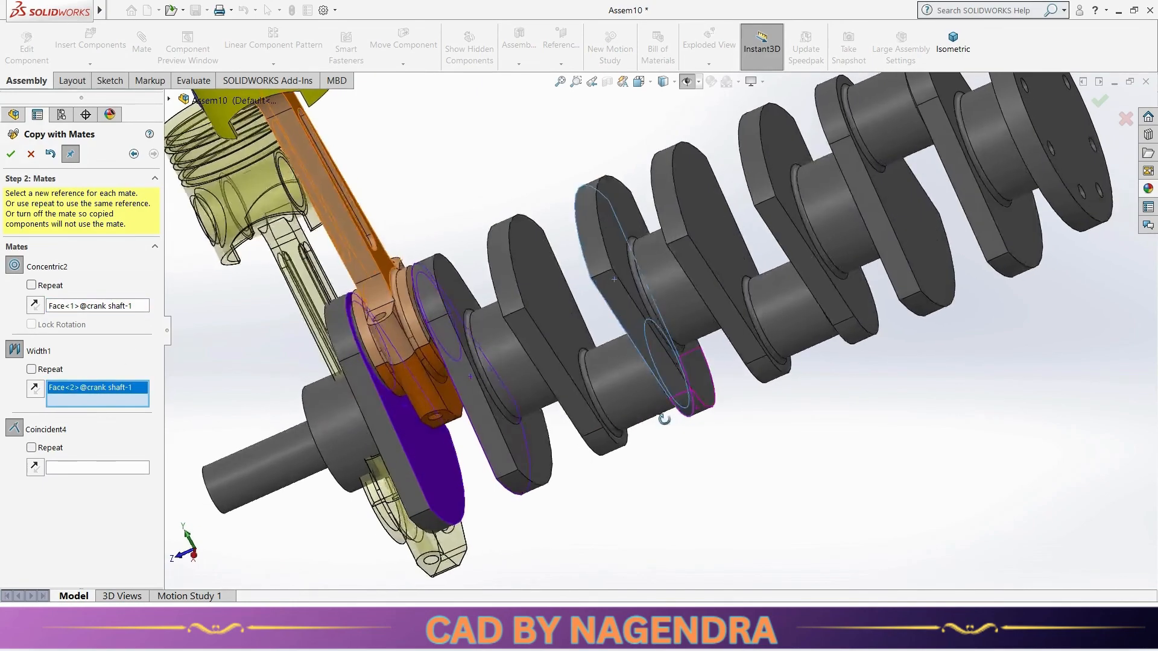
click(564, 319)
scroll(671, 472, up, 3)
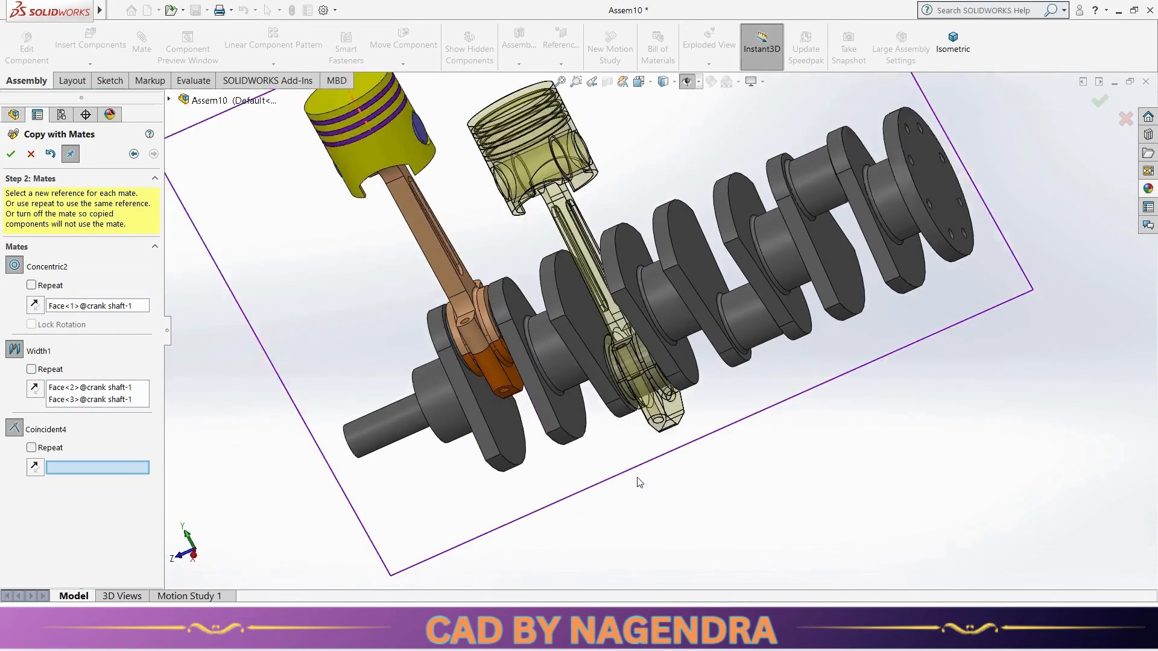
middle_drag(482, 403, 518, 382)
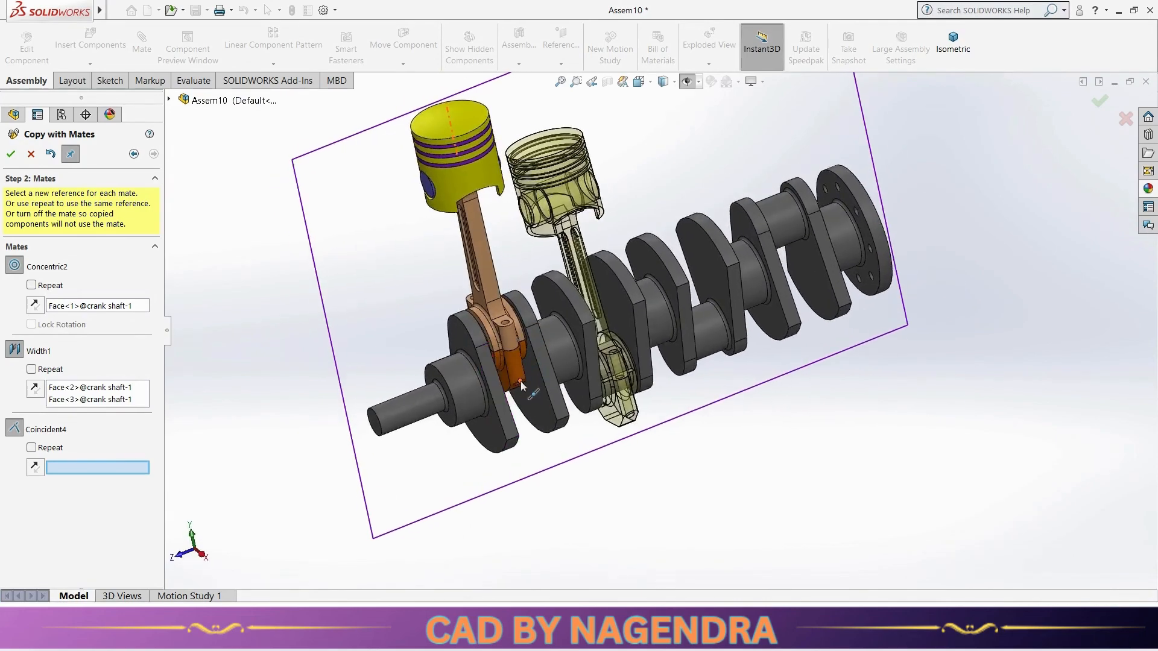
Step: Assign the assembly's Right Plane to Coincident4 and place the second connecting rod and piston copy
scroll(660, 329, up, 3)
click(170, 99)
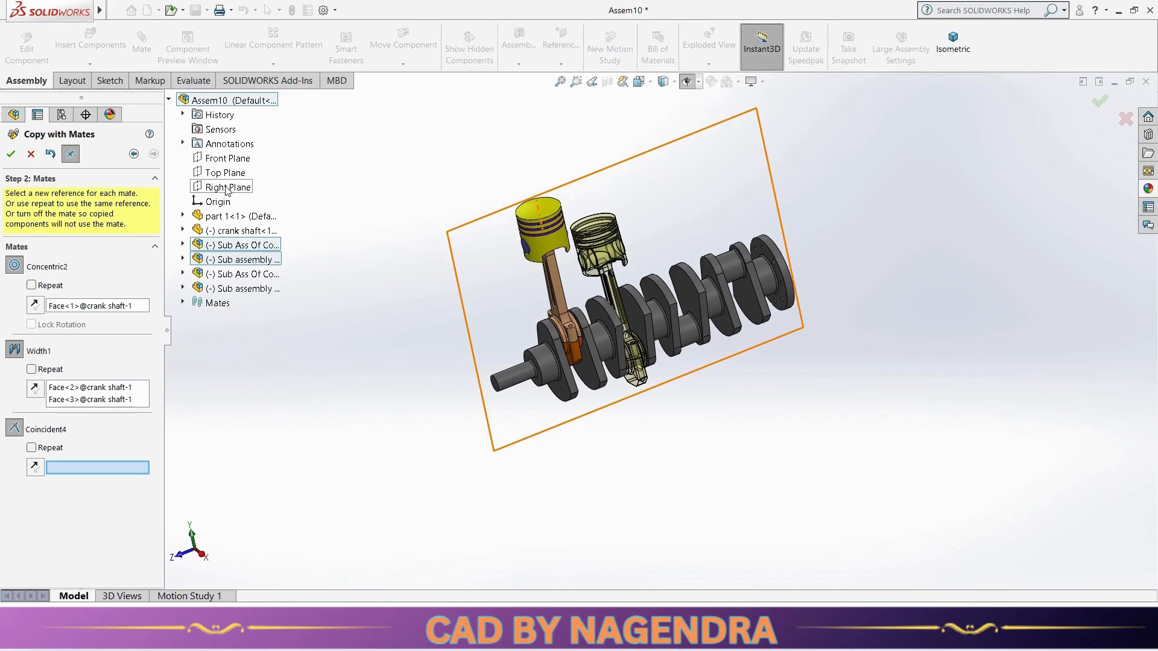
click(228, 188)
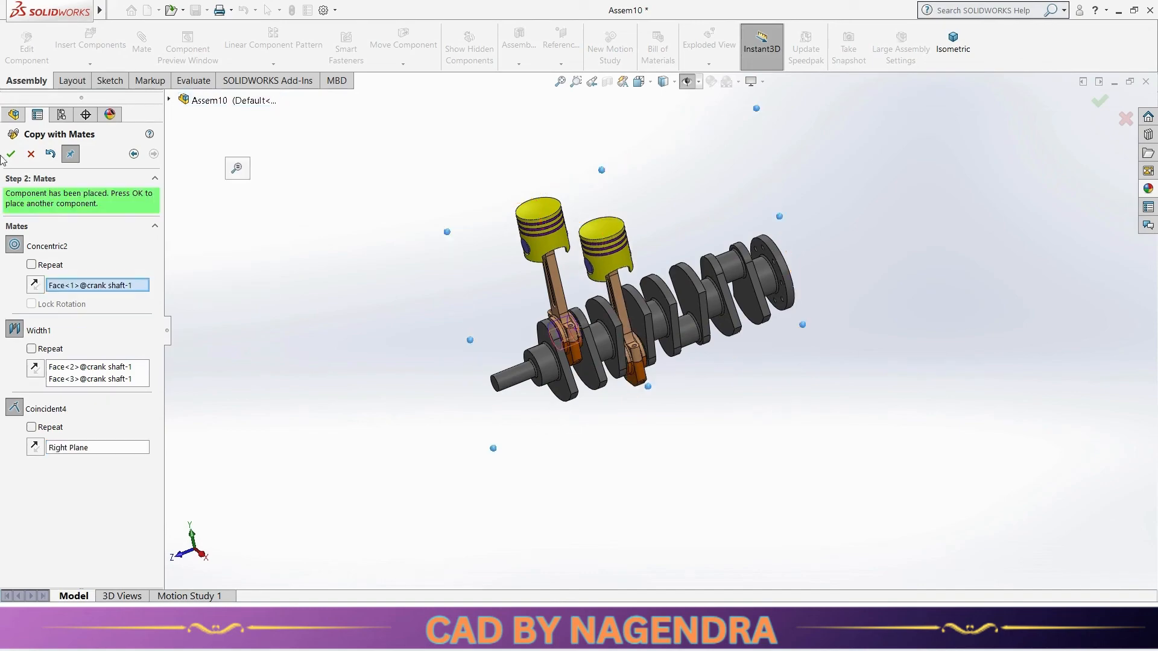
Step: Place the third rod and piston copy using the crankpin between the fifth and sixth webs, its adjoining web faces and the Right Plane
scroll(660, 339, down, 3)
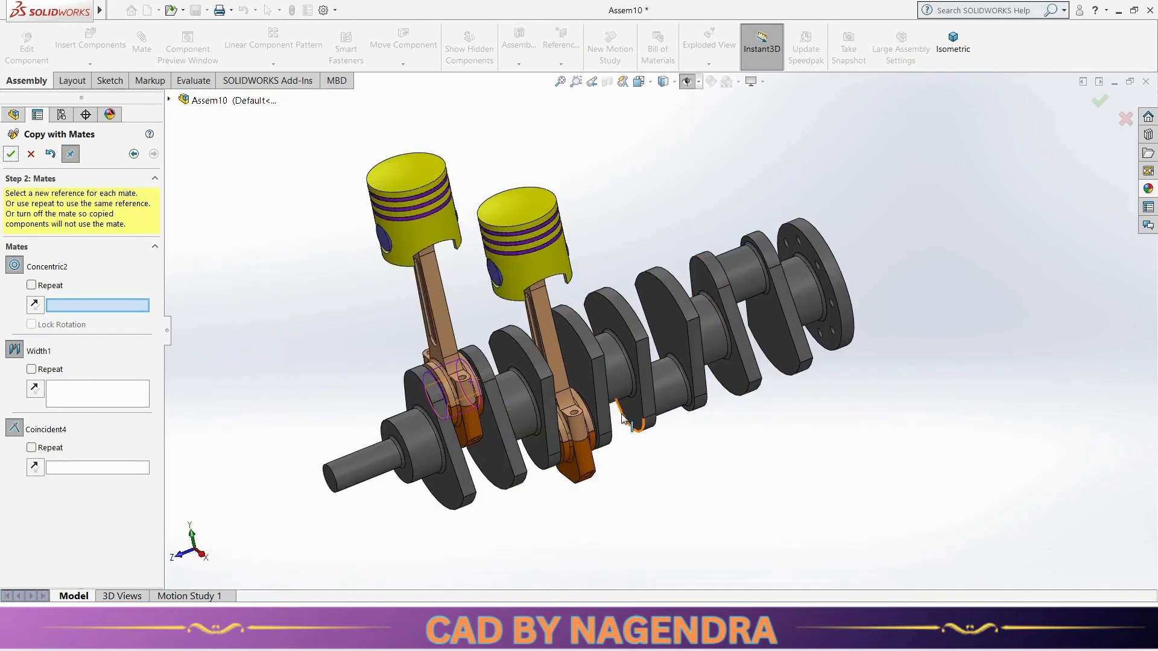
middle_drag(742, 427, 703, 439)
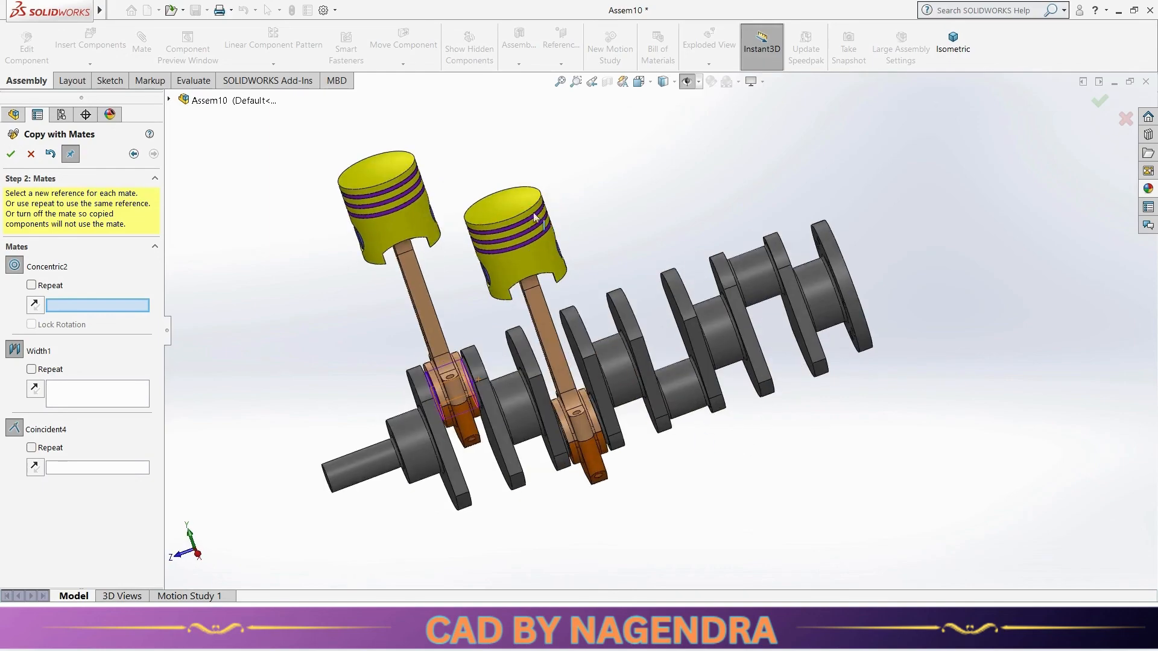
click(689, 393)
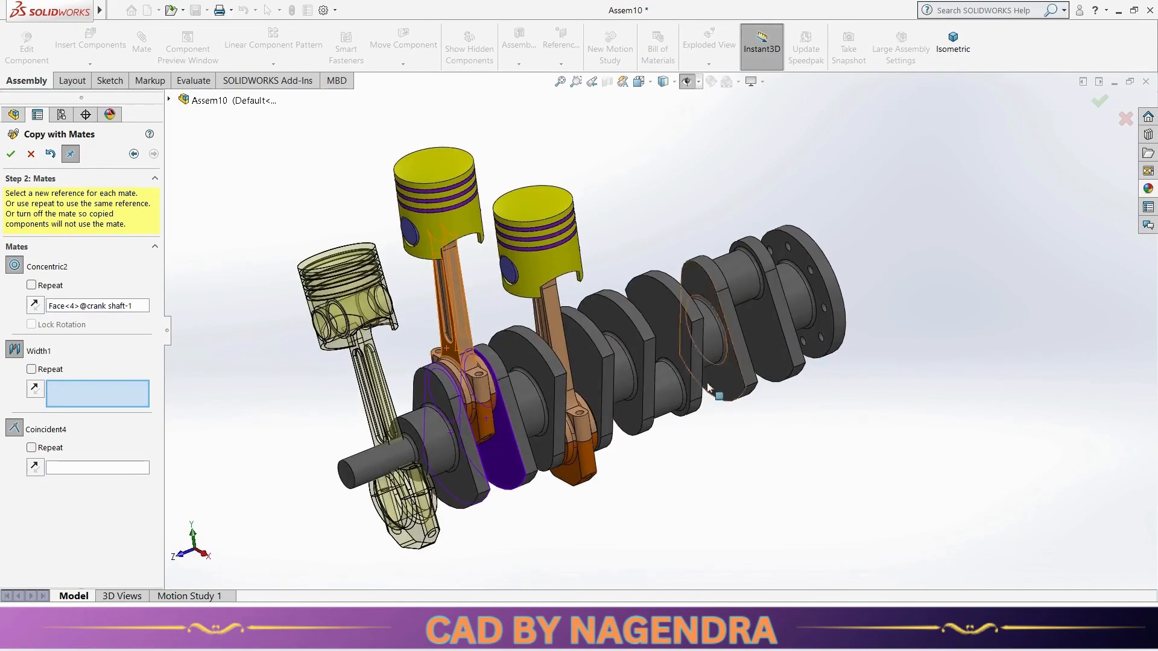
click(672, 332)
click(642, 352)
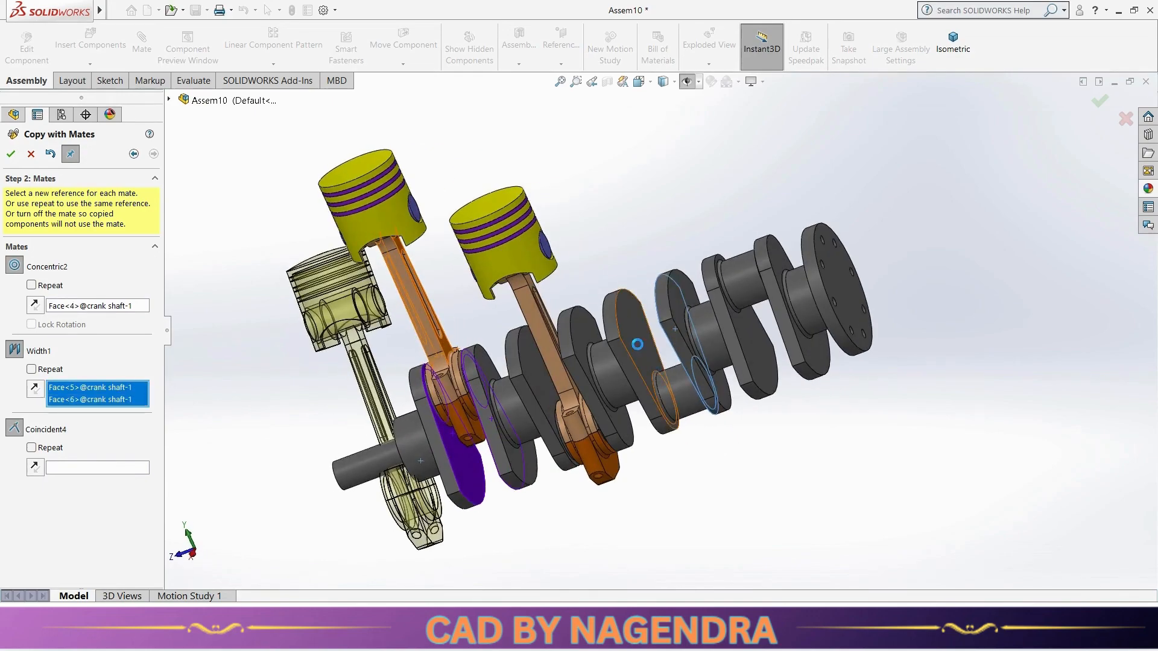
click(169, 101)
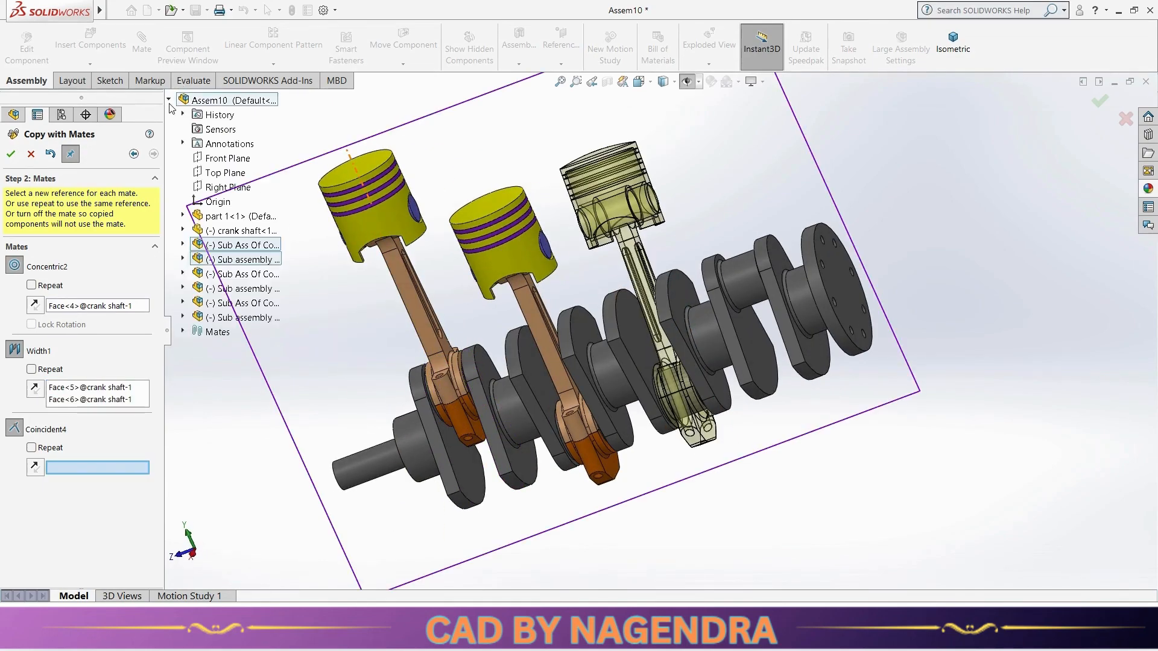
click(229, 190)
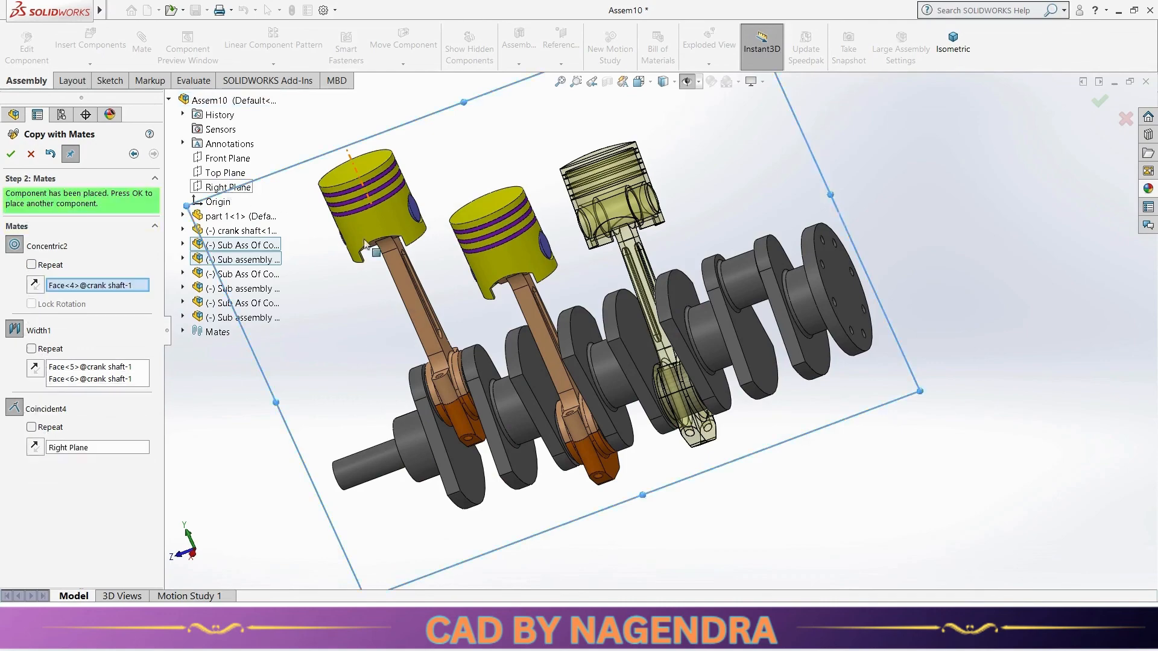
click(11, 154)
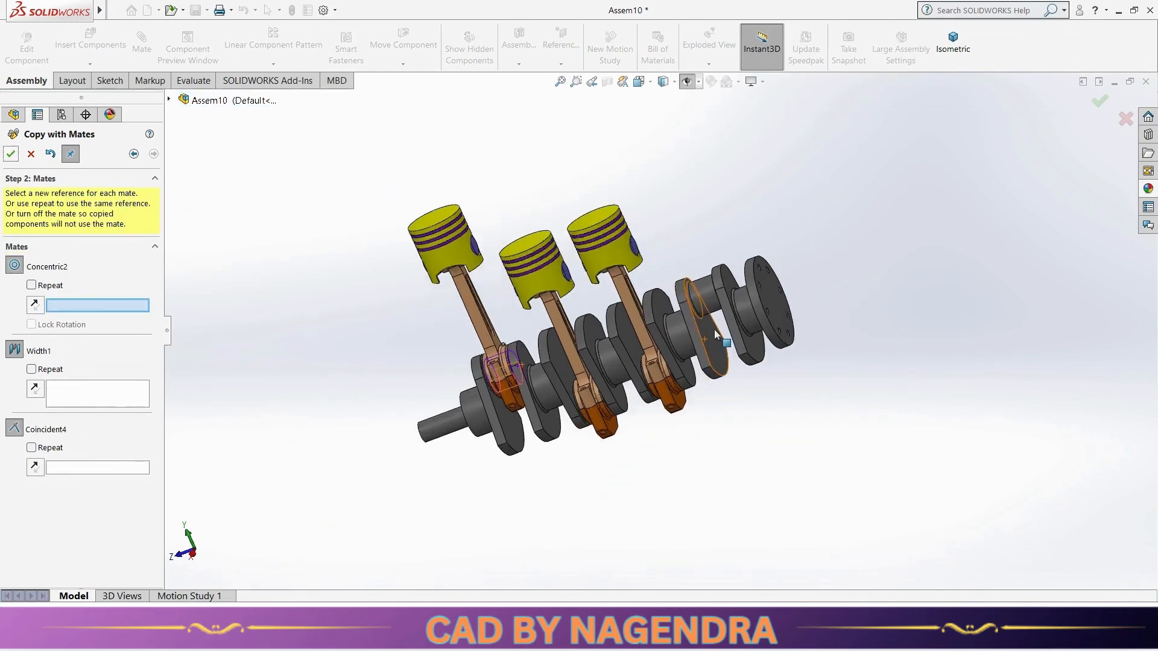
Step: Place the fourth rod and piston copy using the last crankpin, its adjoining web faces and the Right Plane, and end Copy with Mates
click(700, 282)
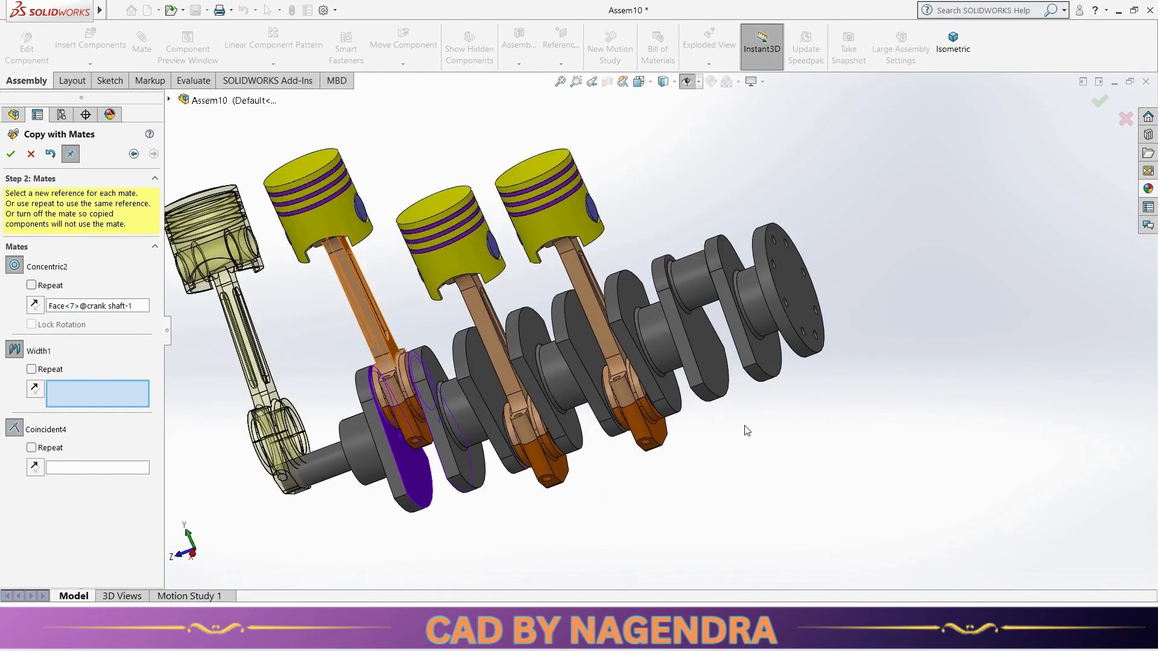
click(713, 371)
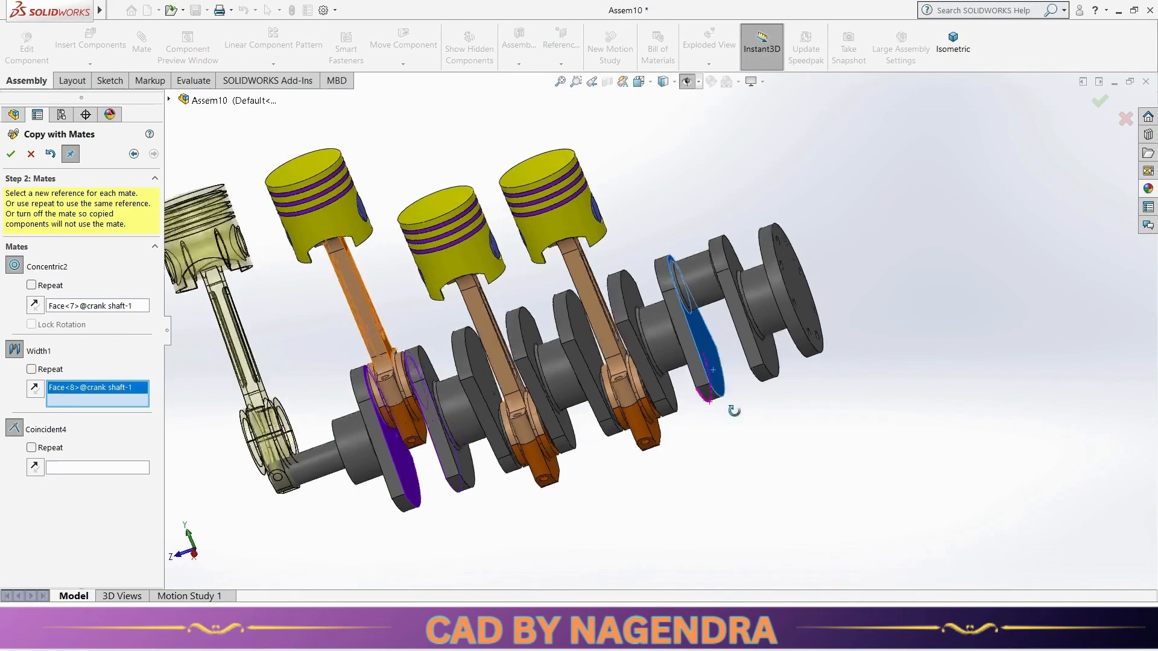
click(754, 360)
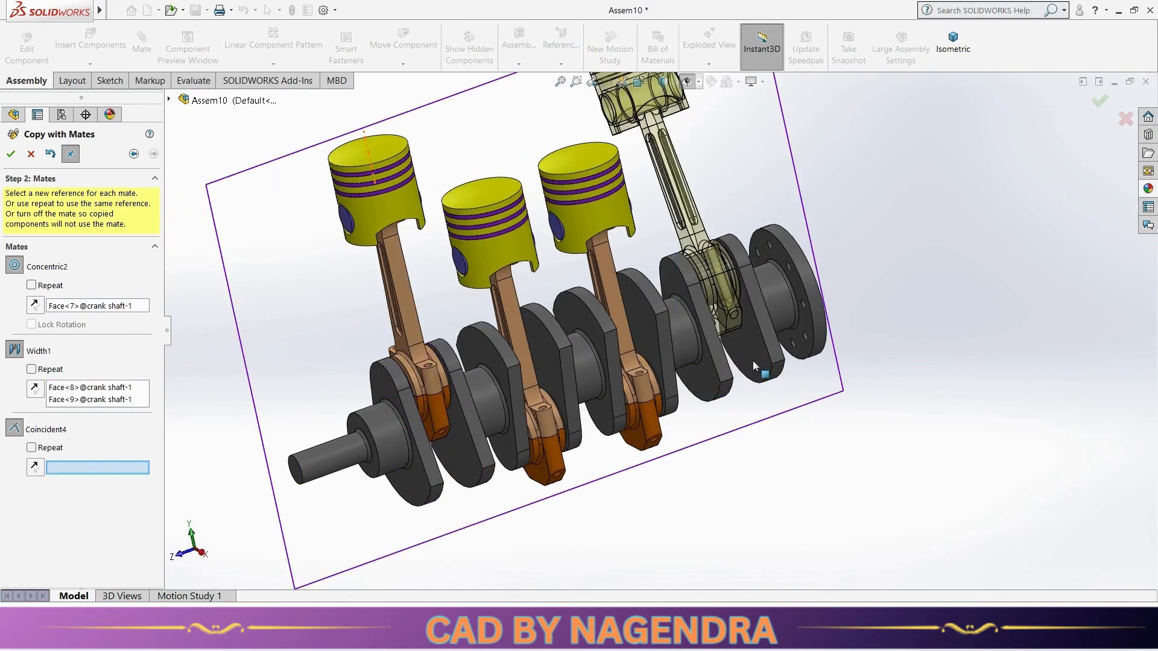
scroll(753, 360, up, 3)
click(174, 100)
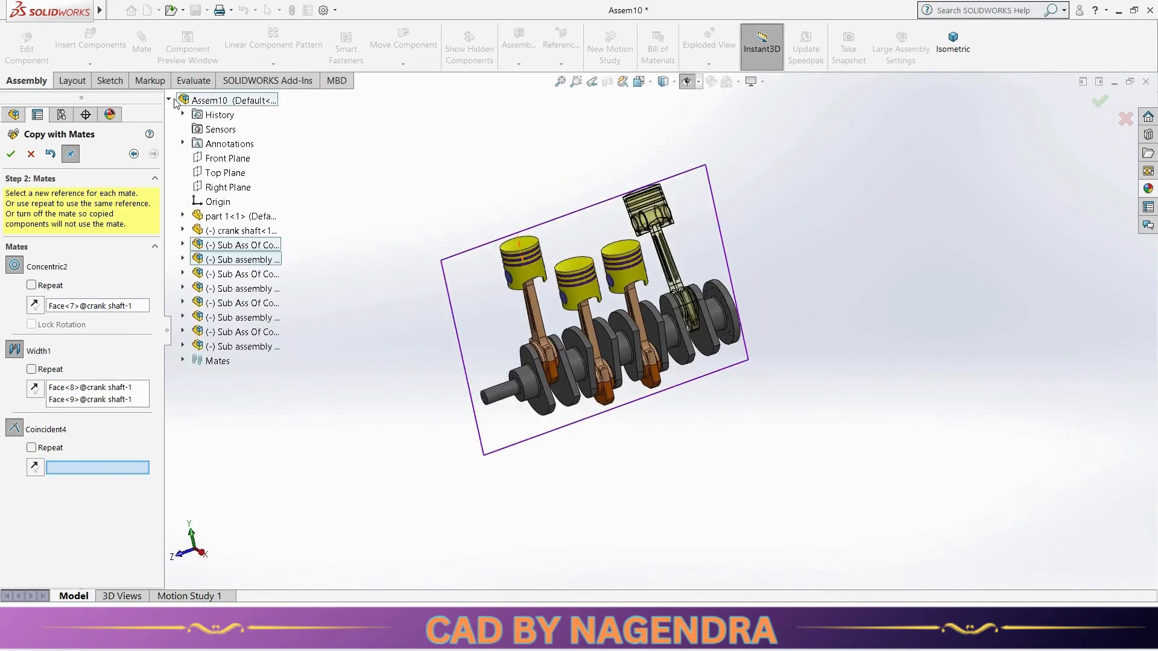
click(237, 188)
click(11, 154)
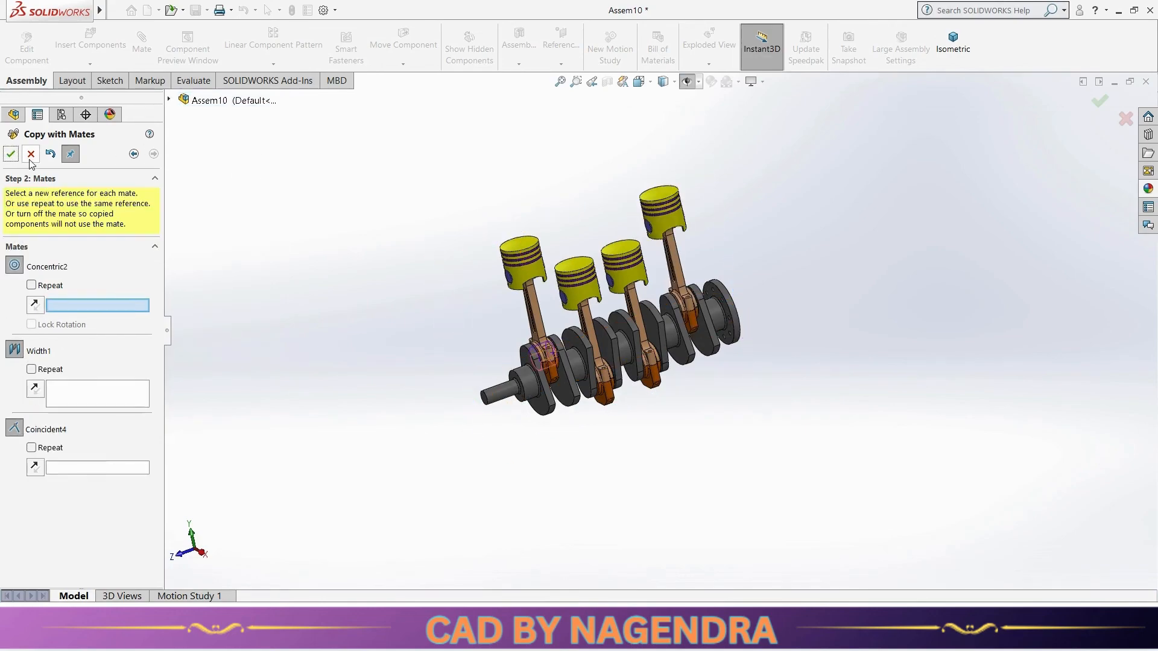
click(31, 155)
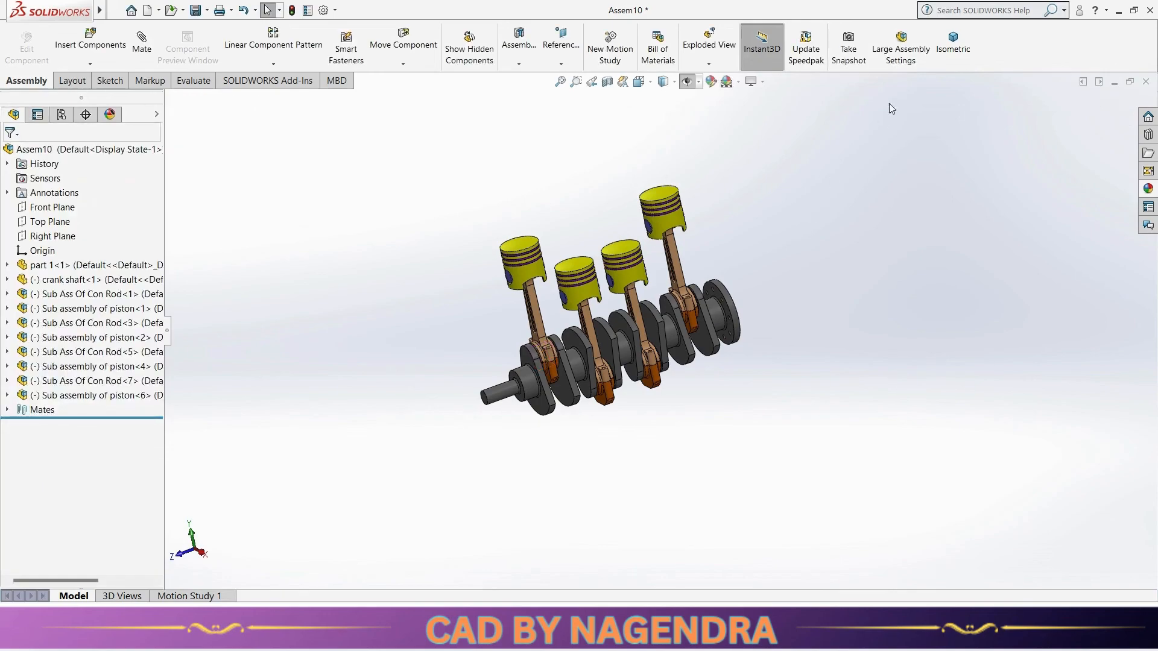
Step: Turn the crank shaft in the front view to check the motion of all four pistons, and inspect the assembly in 3D
click(956, 60)
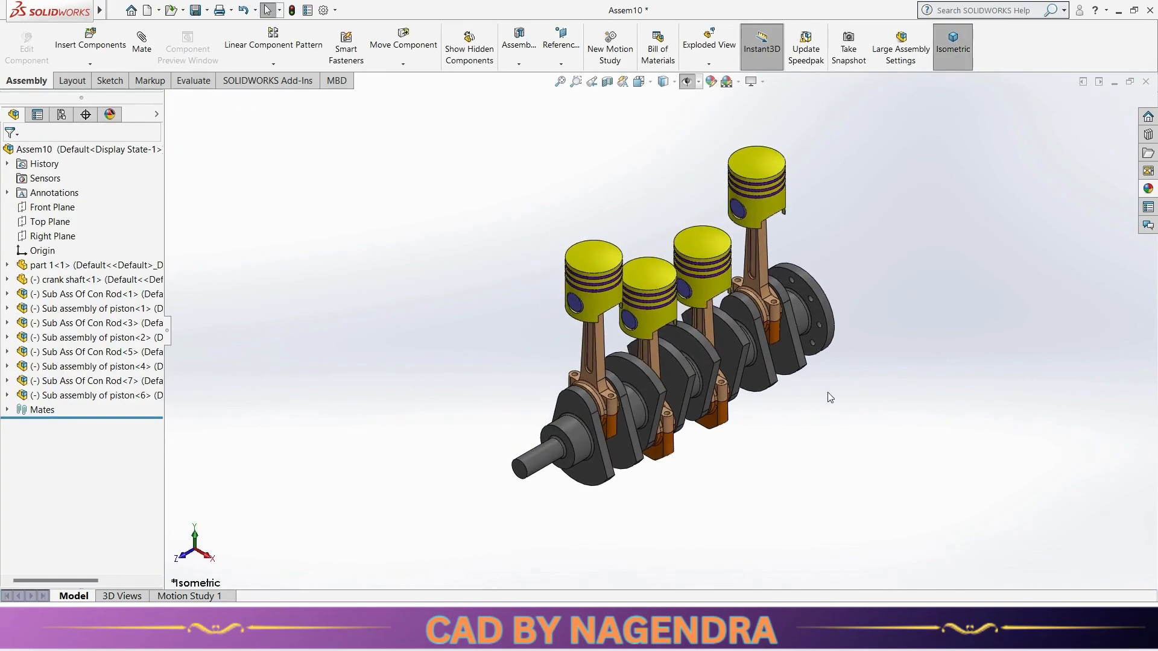
middle_drag(828, 395, 805, 339)
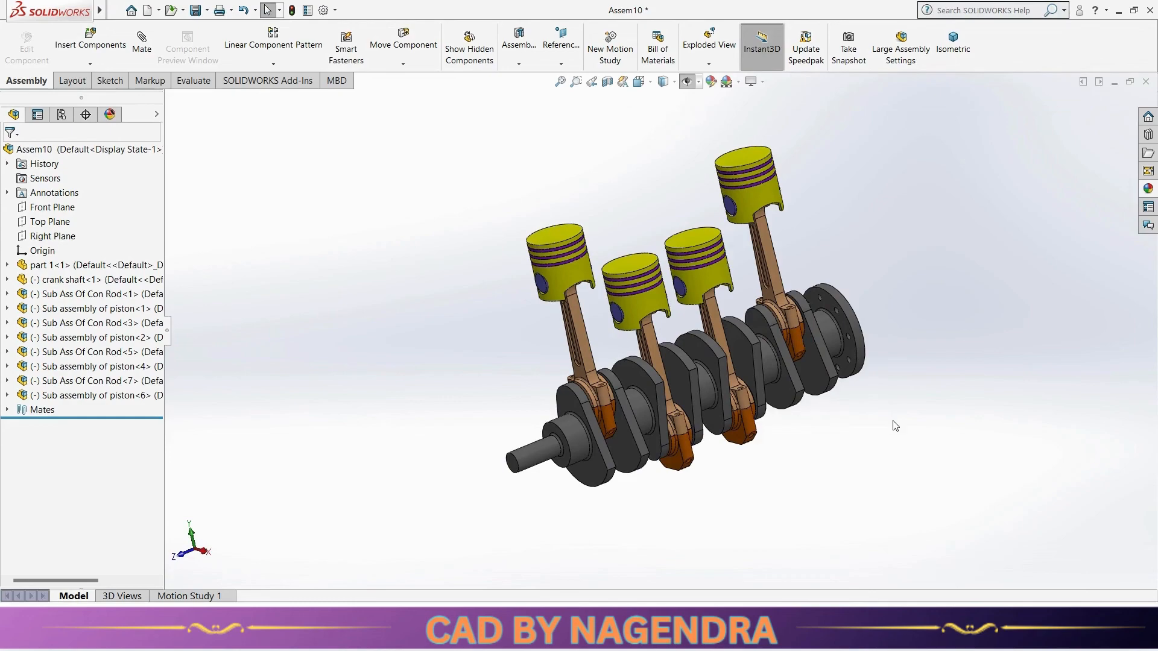
key(ctrl+1)
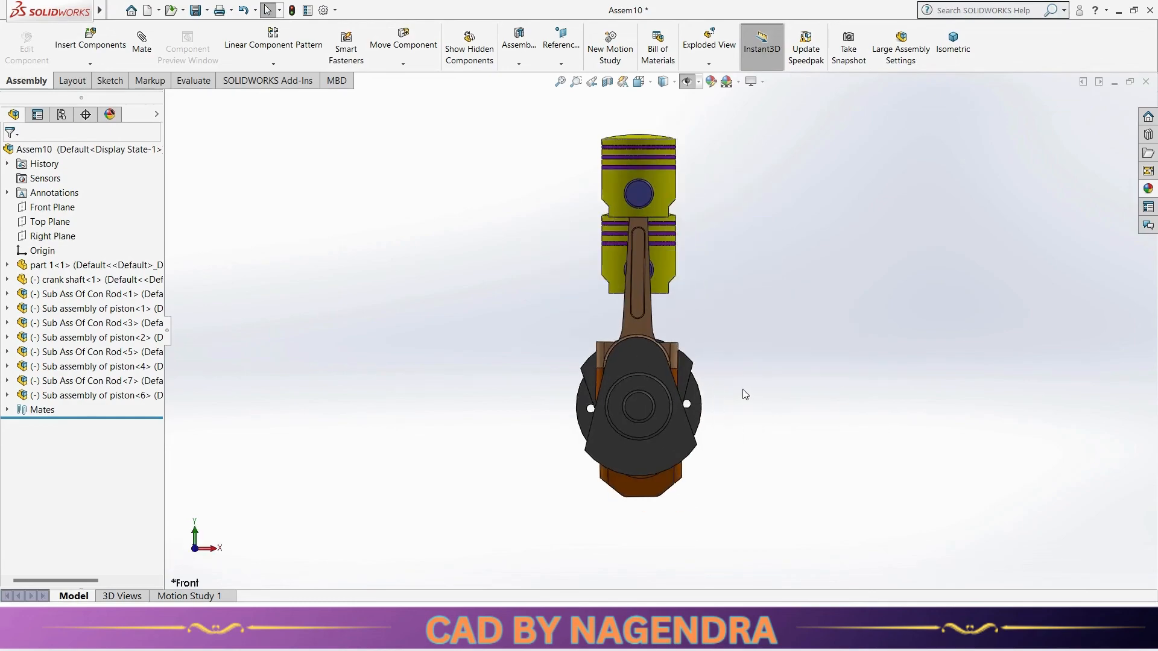
mouse_move(624, 457)
mouse_down()
mouse_move(666, 444)
mouse_move(678, 415)
mouse_move(653, 390)
mouse_move(596, 393)
mouse_move(591, 432)
mouse_move(617, 465)
mouse_move(680, 425)
mouse_move(633, 392)
mouse_move(602, 429)
mouse_move(623, 456)
mouse_up()
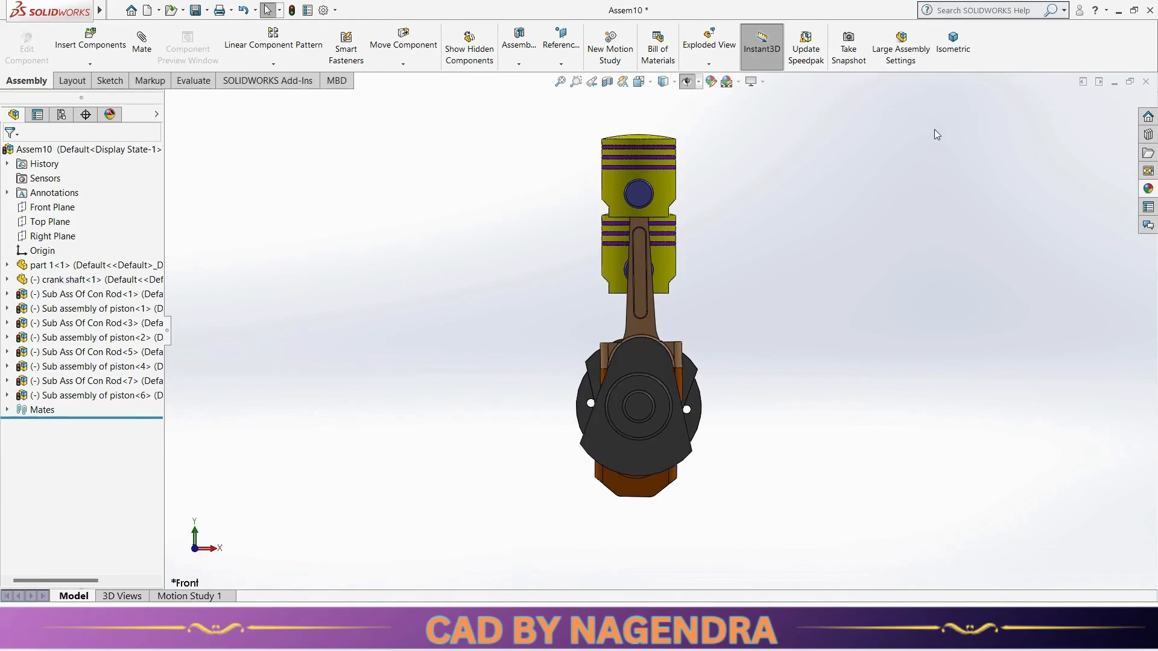
click(954, 60)
middle_drag(801, 384, 769, 449)
scroll(760, 428, up, 3)
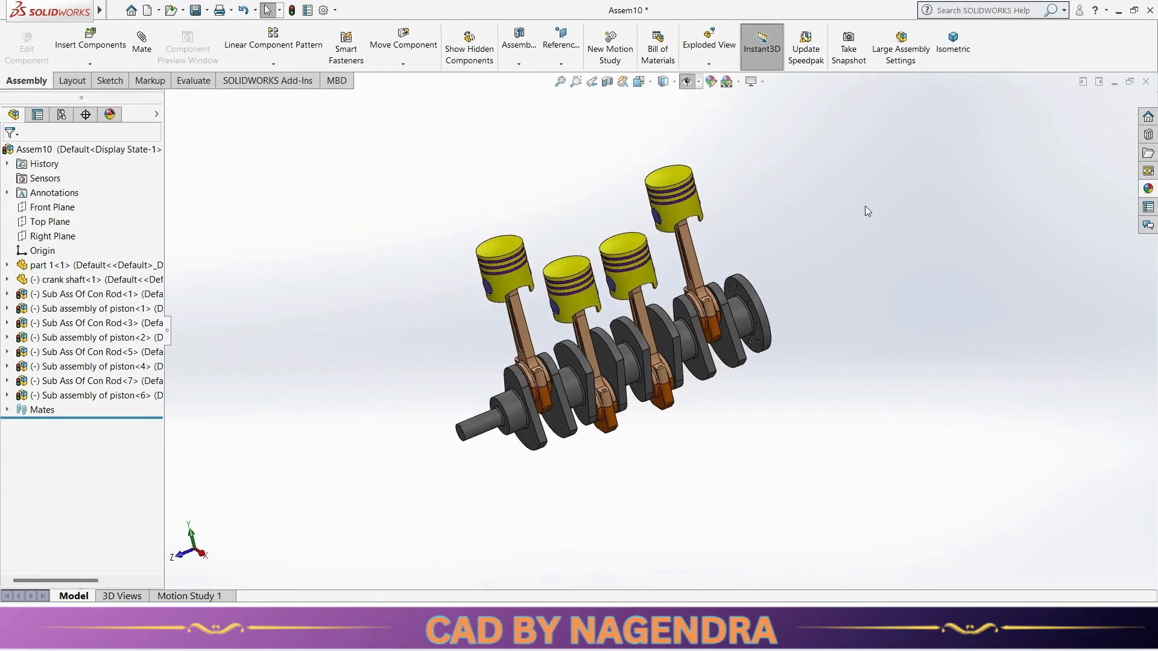
Step: Rebuild the assembly in the isometric view and open Motion Study 1
click(953, 46)
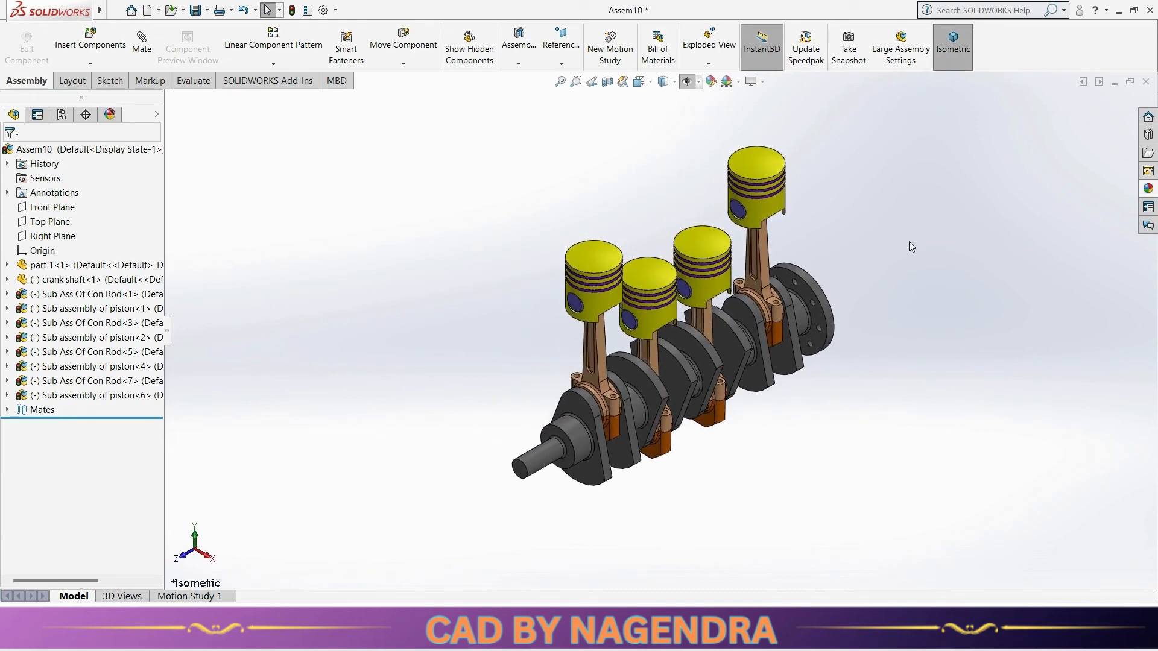
click(293, 11)
click(188, 596)
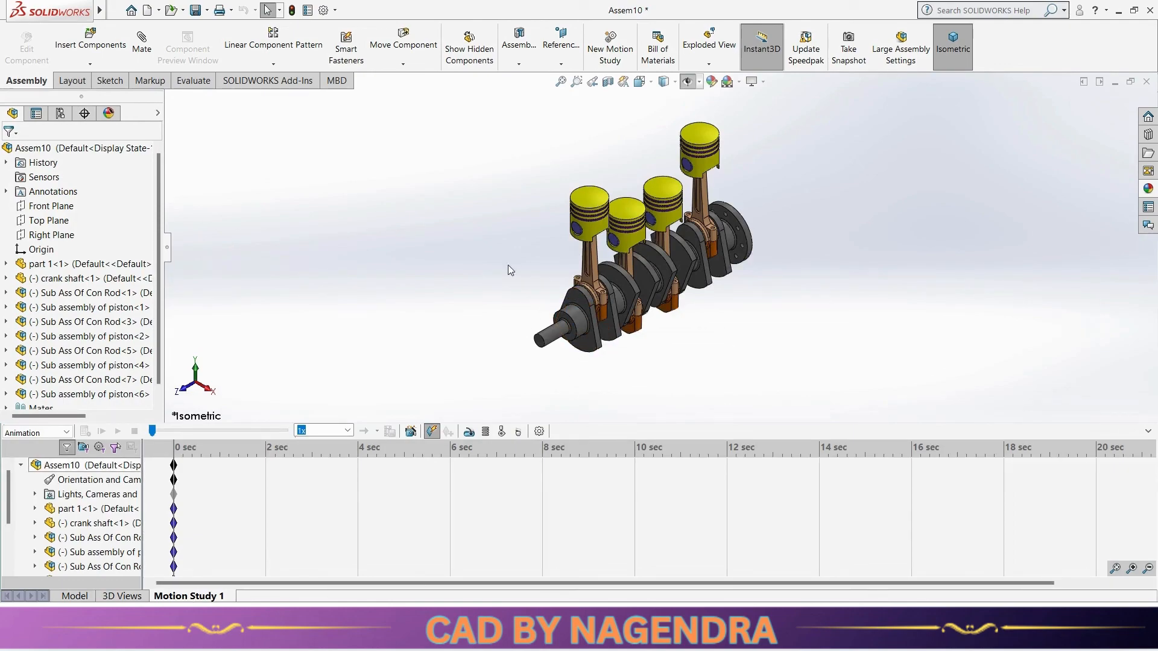
Step: Add a rotary motor to the end face of the crank shaft's nose at a constant speed of 100 RPM, trying its direction both ways
click(470, 432)
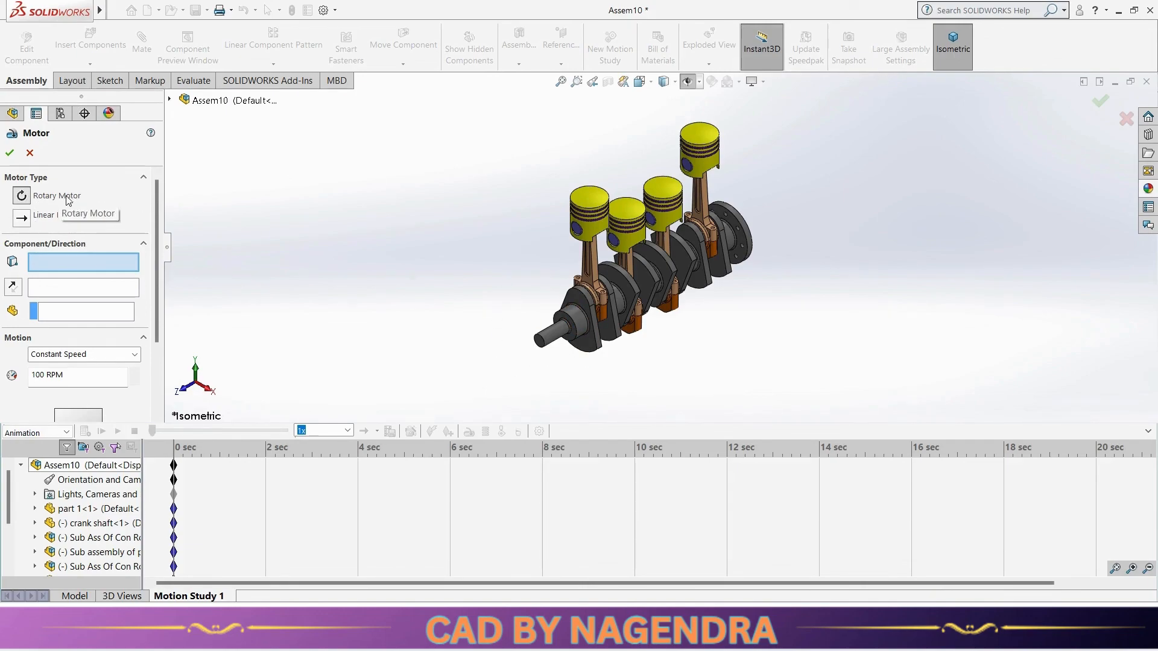
scroll(573, 332, down, 3)
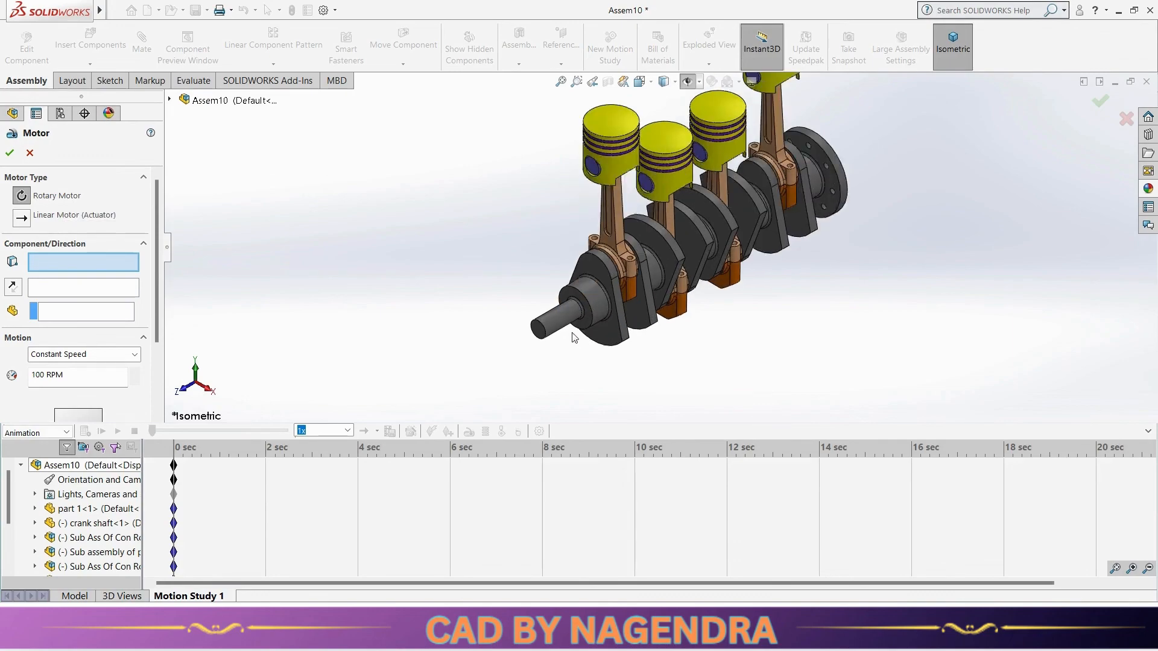
click(540, 333)
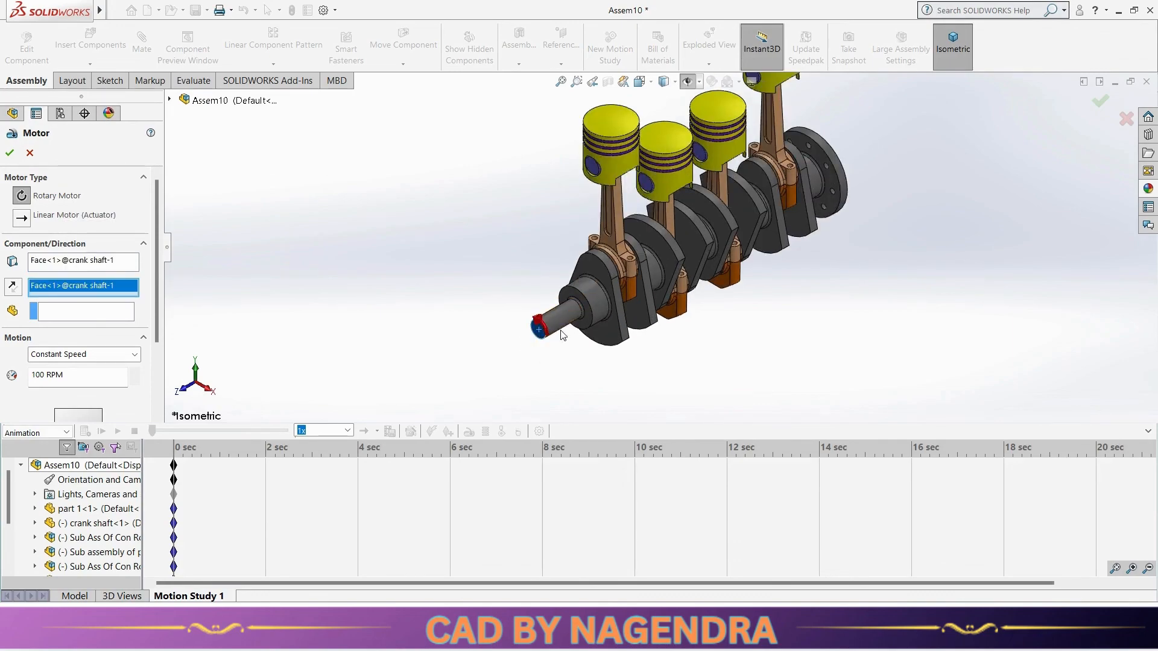
click(11, 293)
click(11, 292)
click(10, 292)
click(11, 292)
click(10, 152)
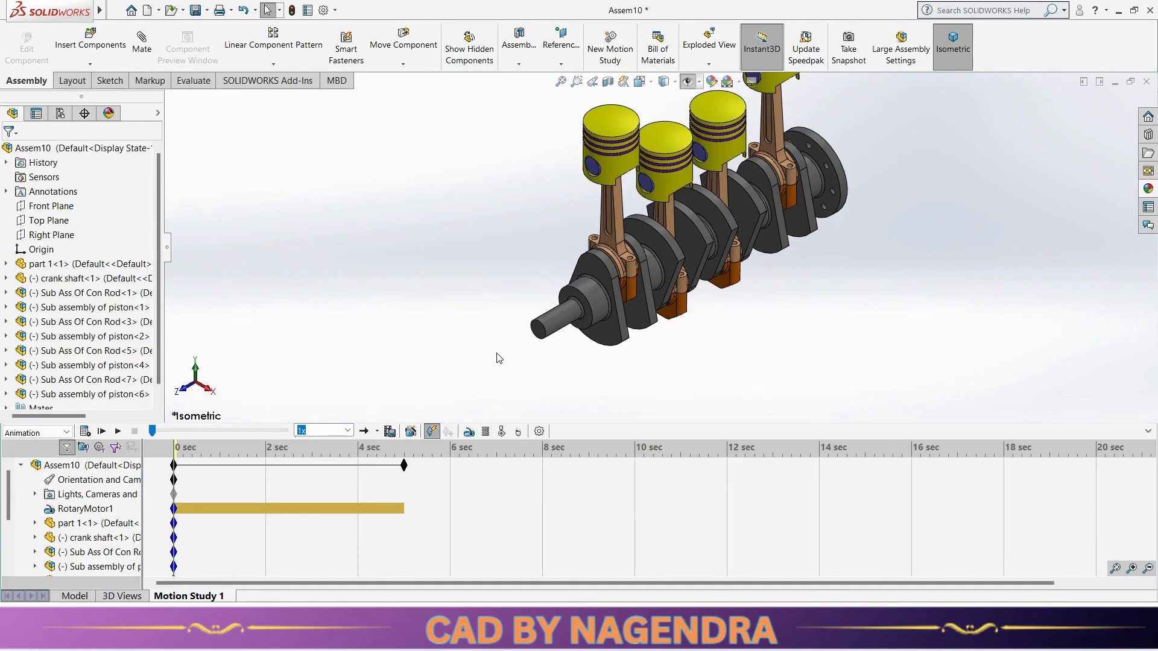
Step: Review the frames-per-second setting in the motion study properties, accept it and calculate the study
click(539, 432)
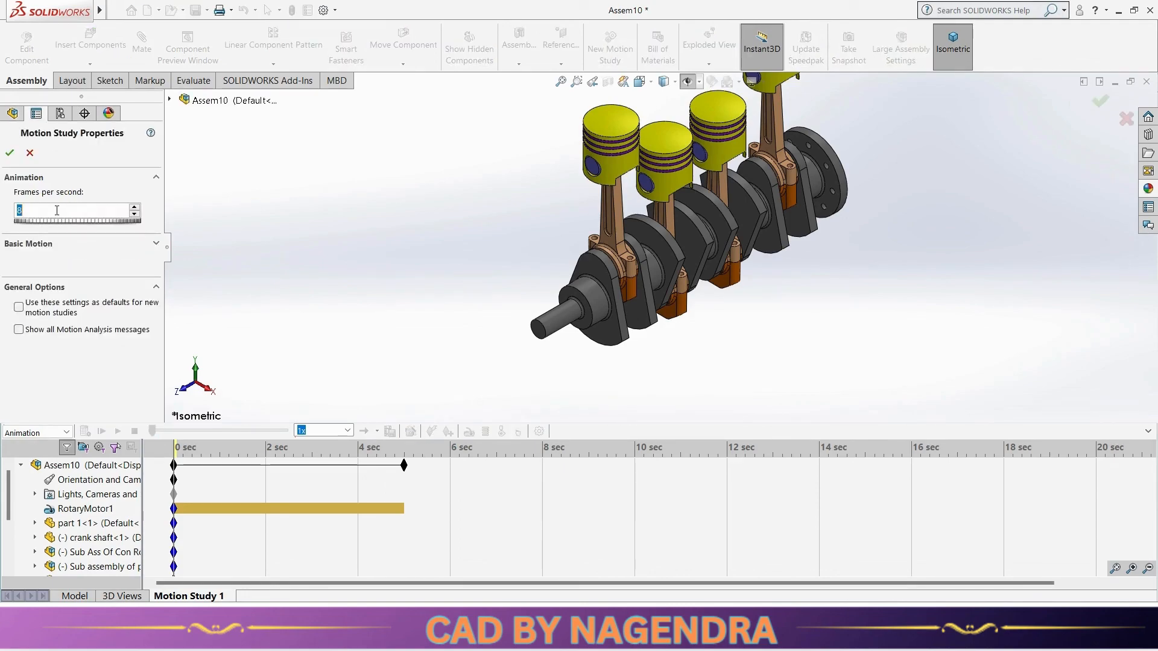
click(10, 153)
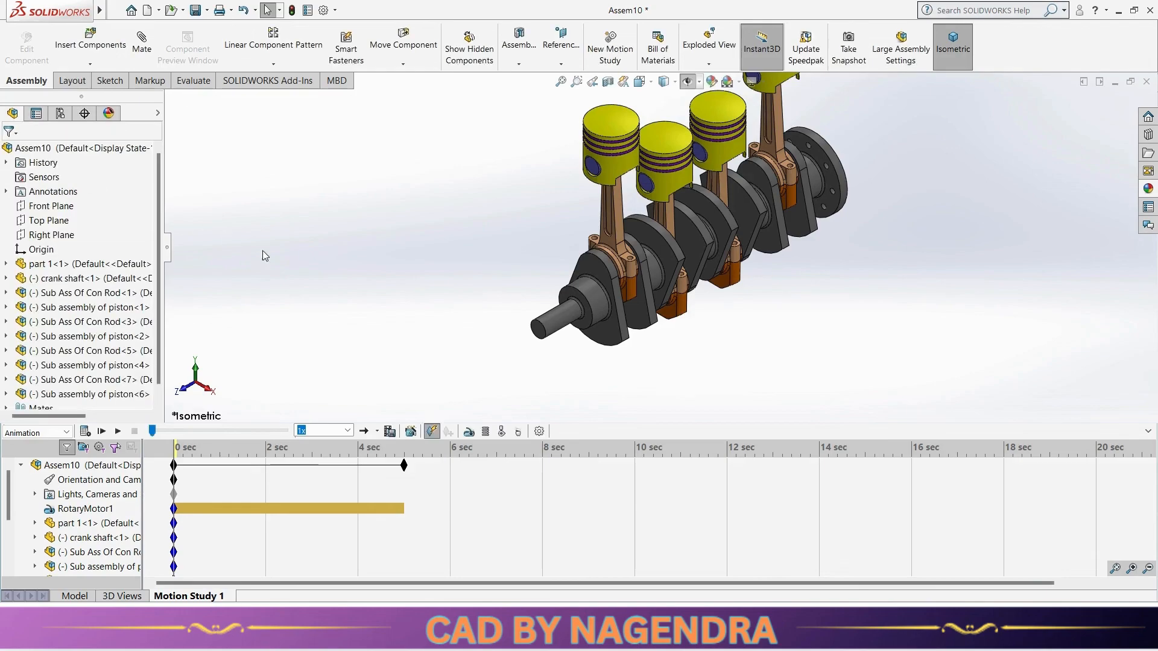
click(83, 437)
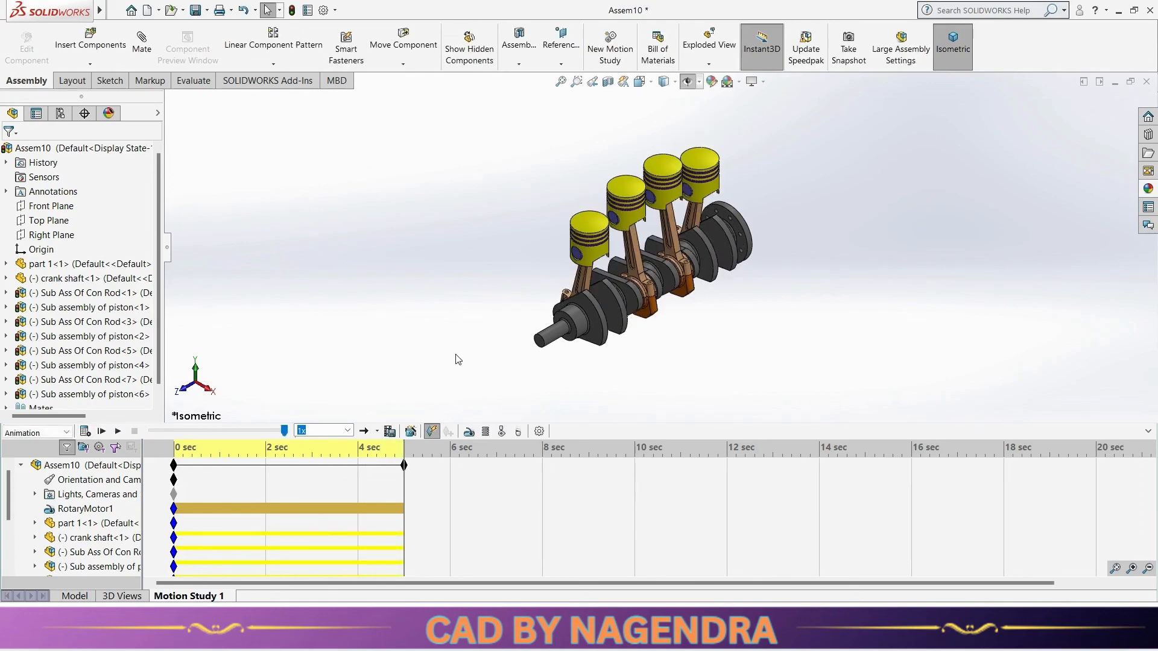
Step: Play the motion study from the start at 0.25x speed in Loop mode, and stop the playback
click(348, 430)
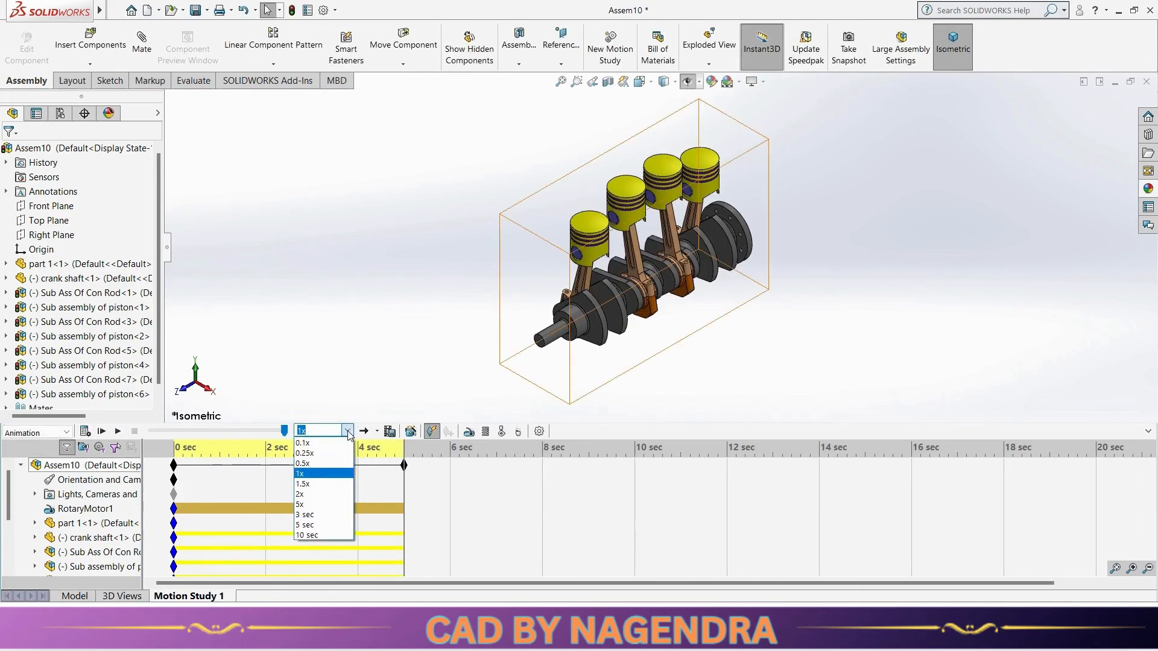
click(315, 453)
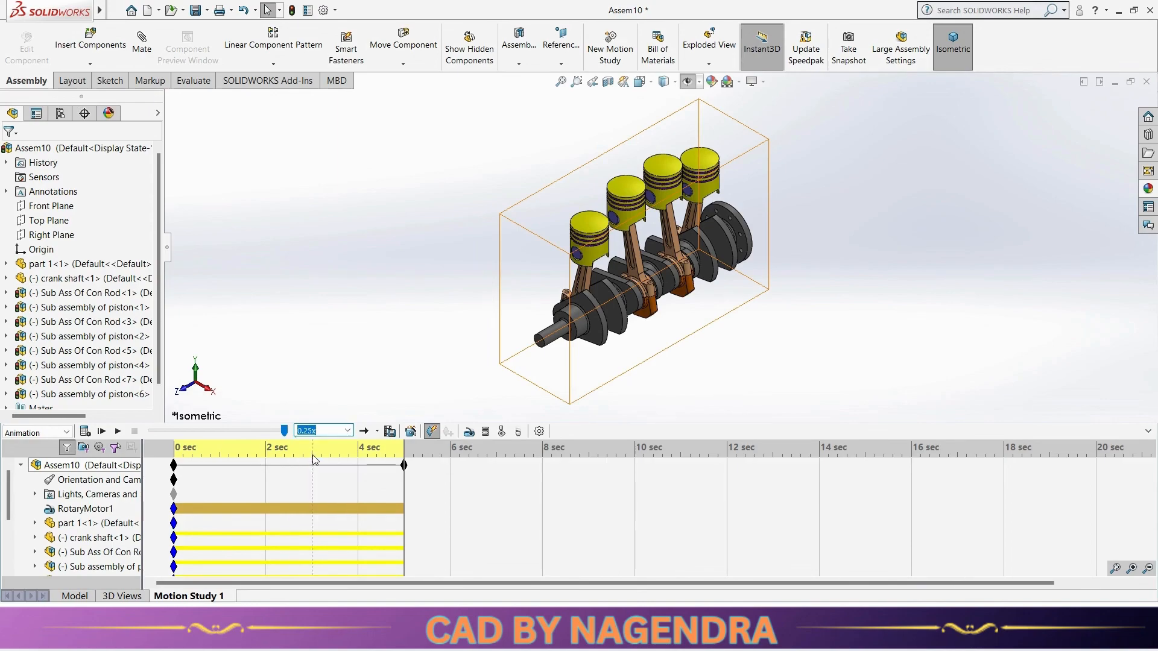
click(377, 431)
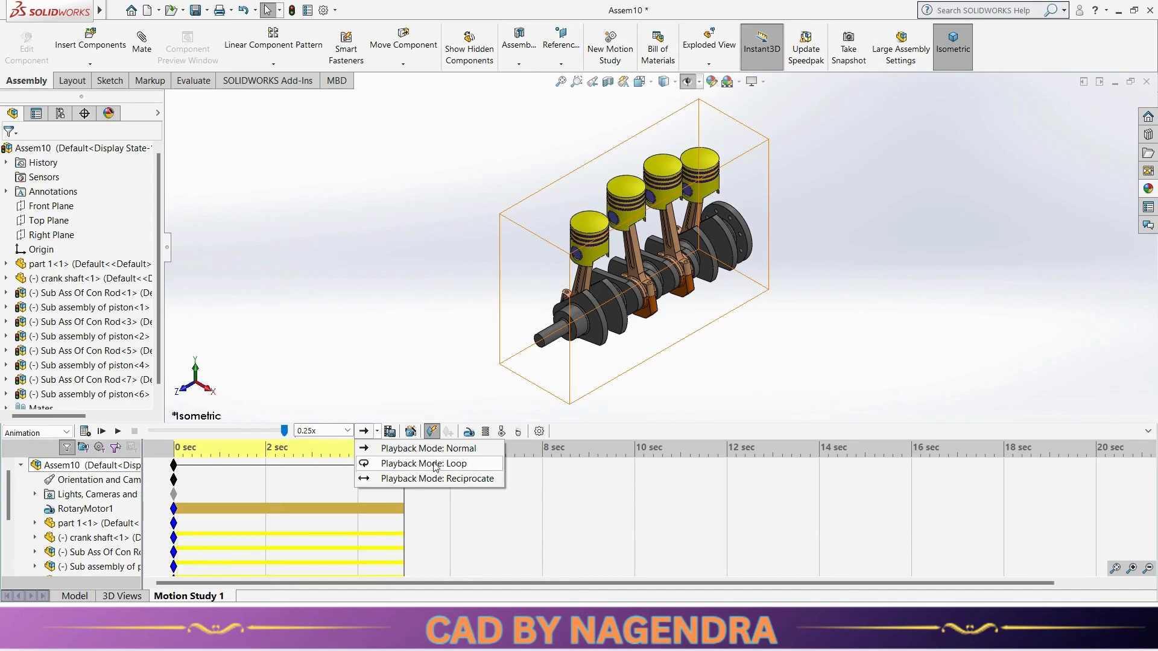
click(435, 465)
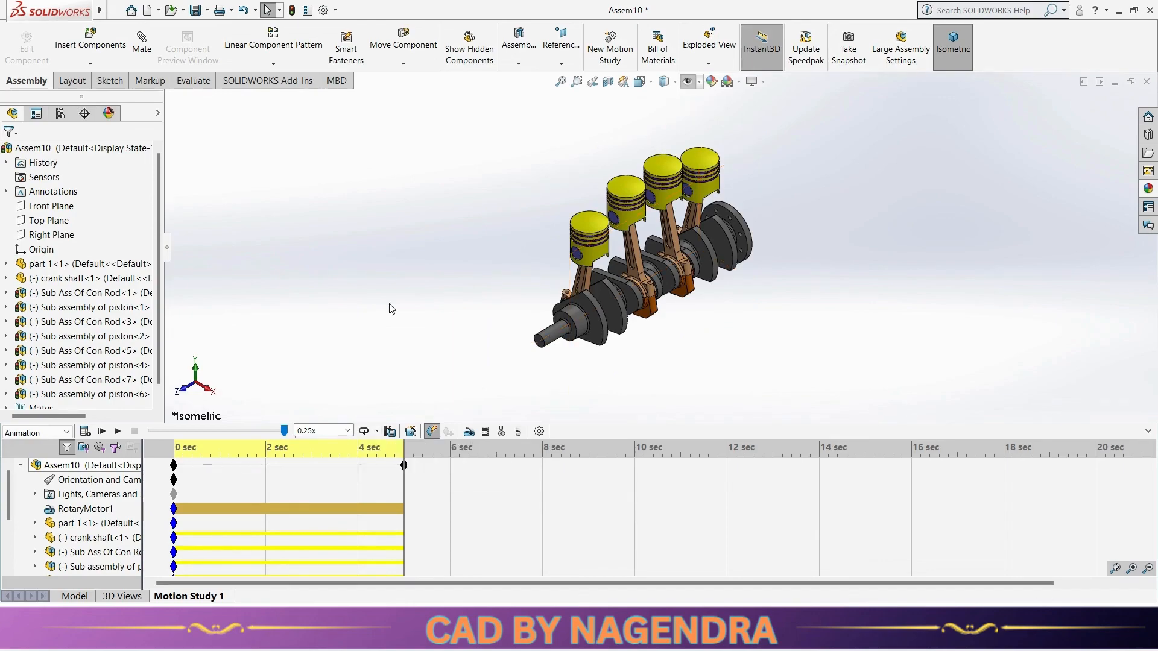
click(104, 430)
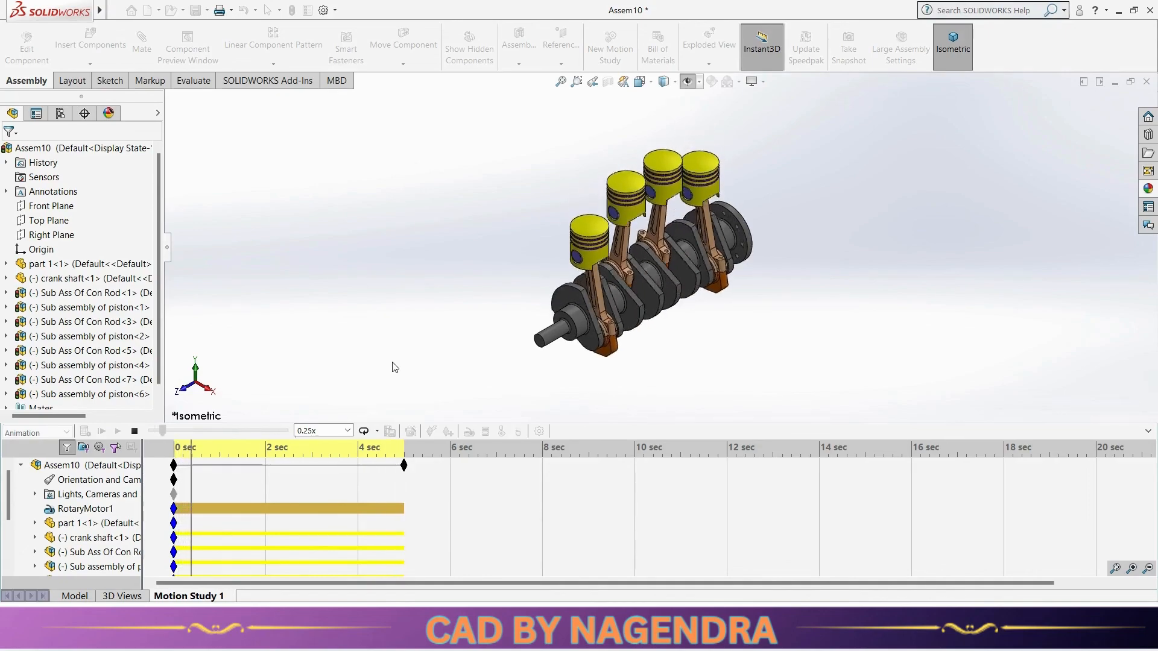
click(134, 431)
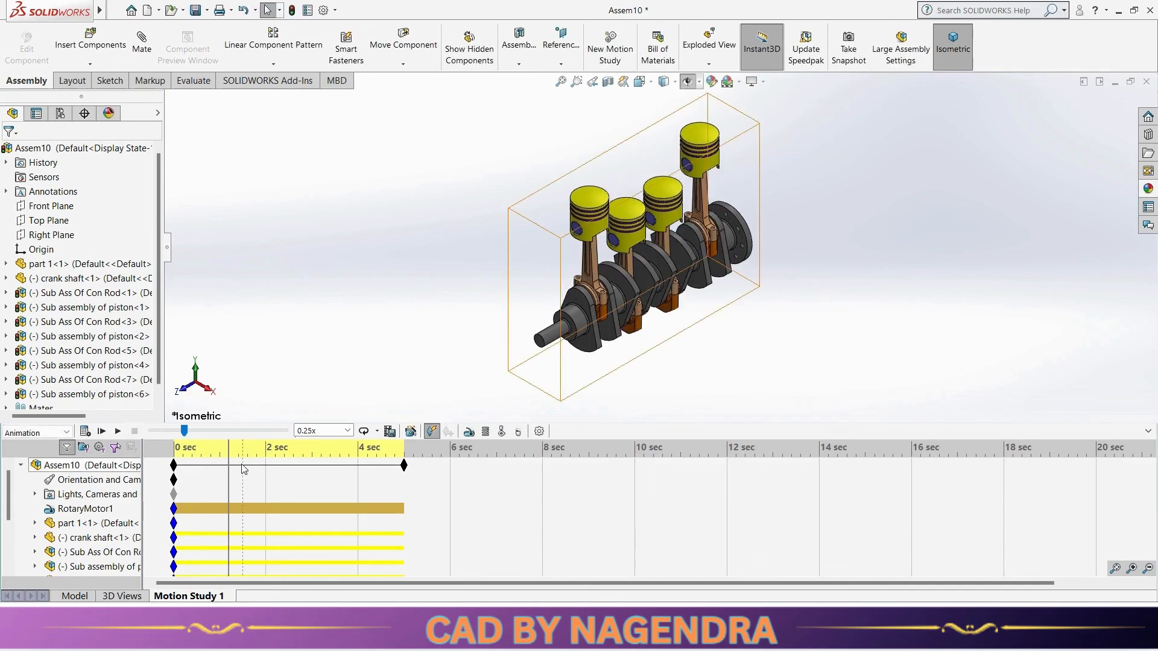
Step: Play the motion study from 0 sec with the timeline collapsed, then expand it, stop playback and return the time bar to 0 sec
drag(228, 462, 174, 462)
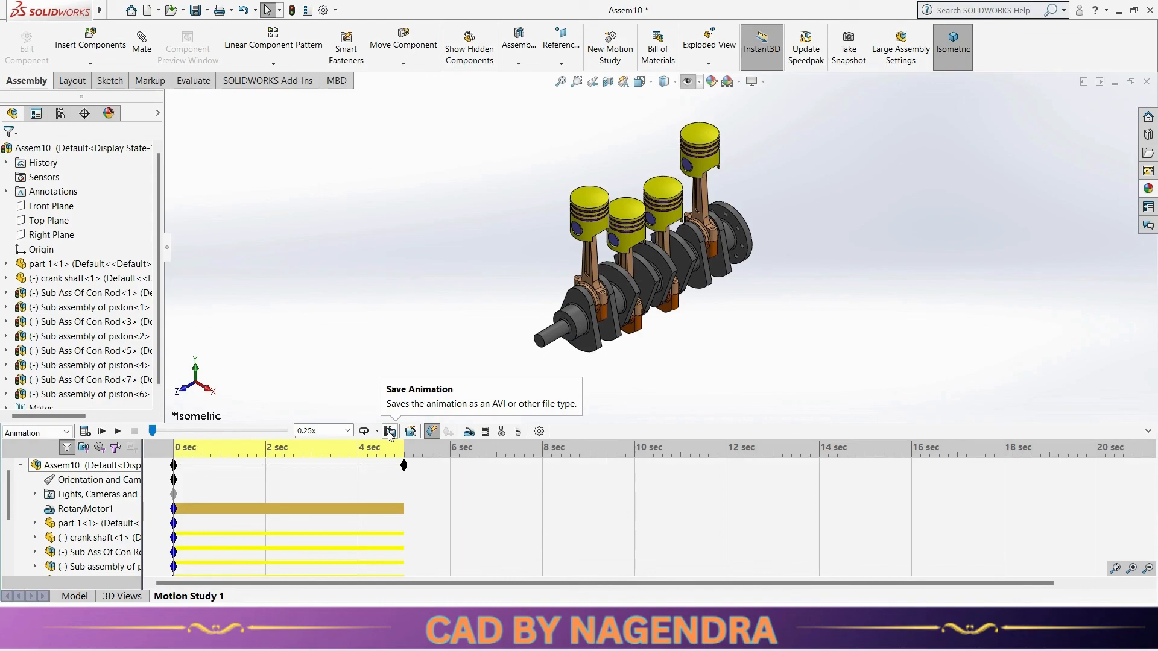
click(1148, 433)
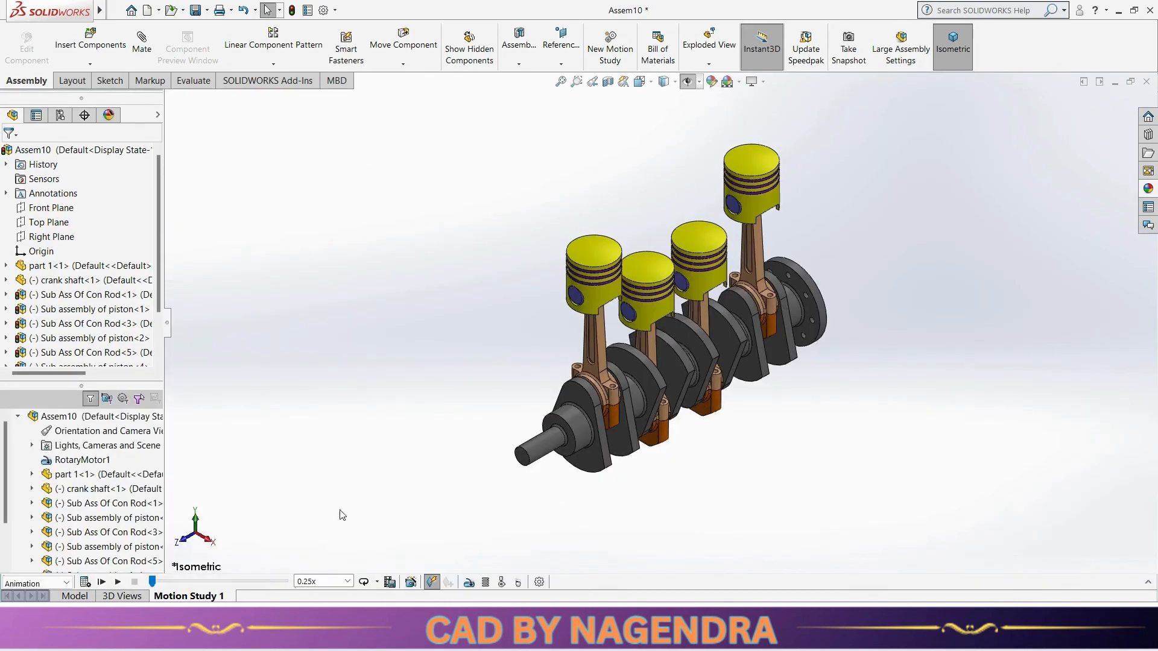
click(102, 583)
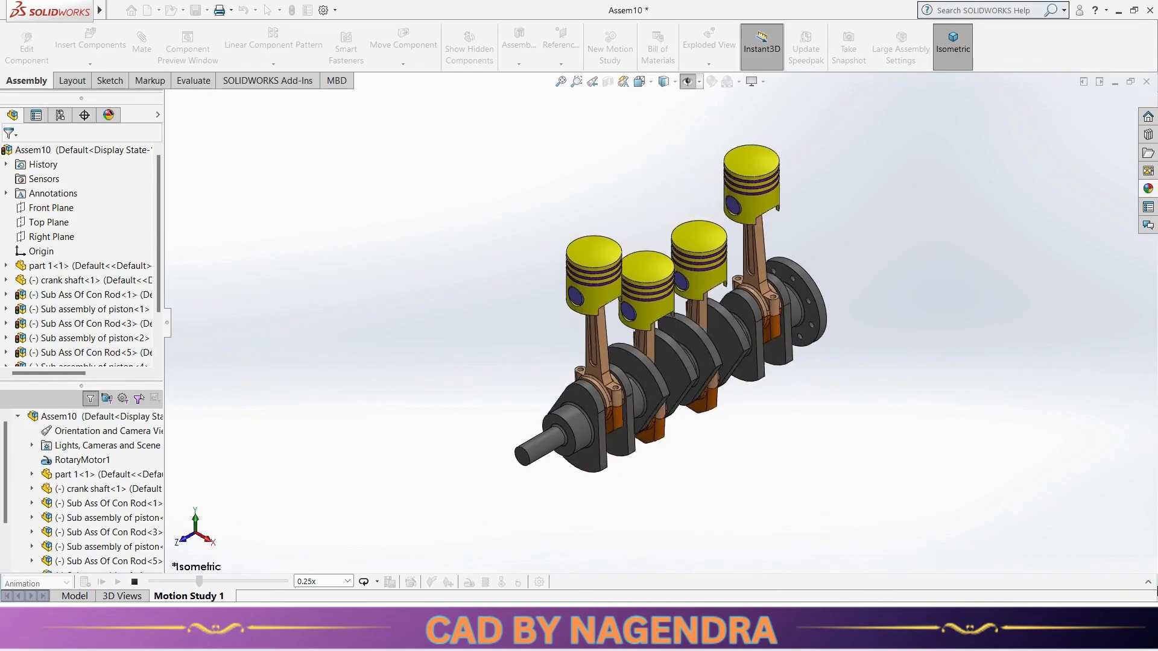
click(1148, 582)
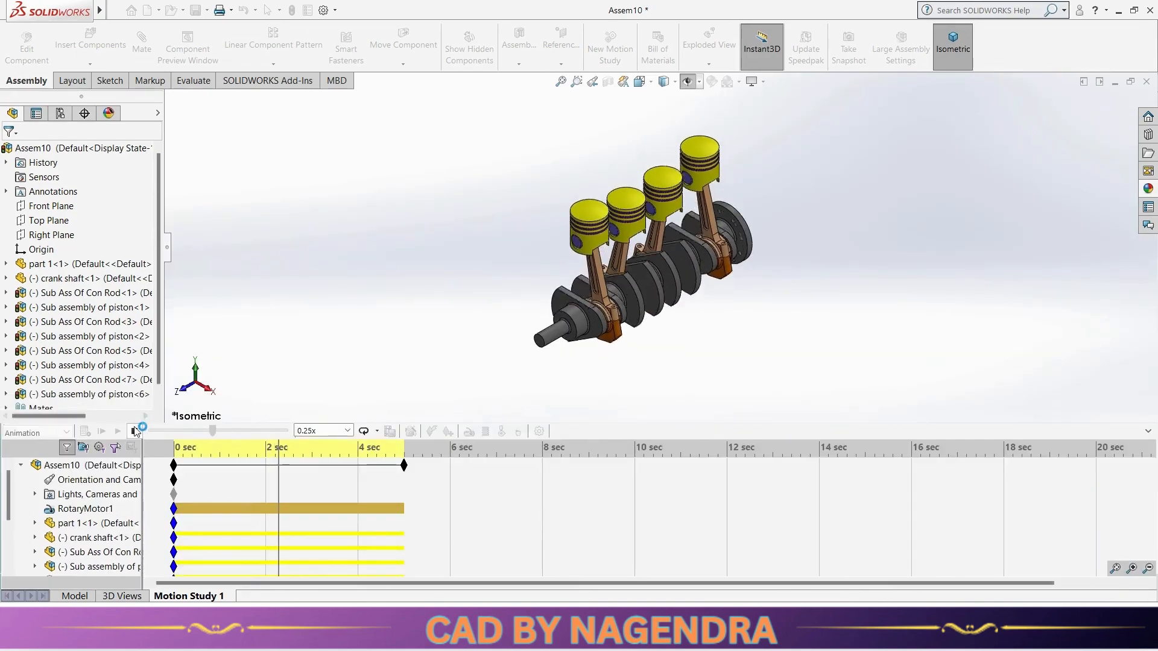
click(281, 471)
drag(284, 470, 167, 474)
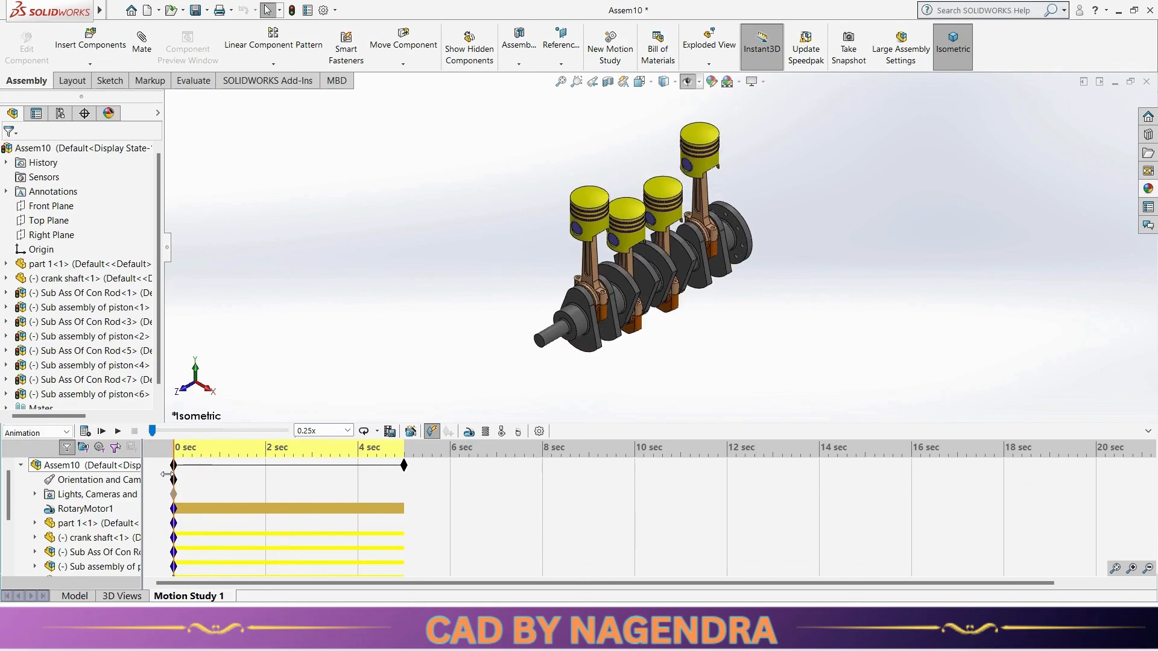
Step: Save the animation as the MP4 video file Assem10.mp4 in the Engine folder
click(389, 432)
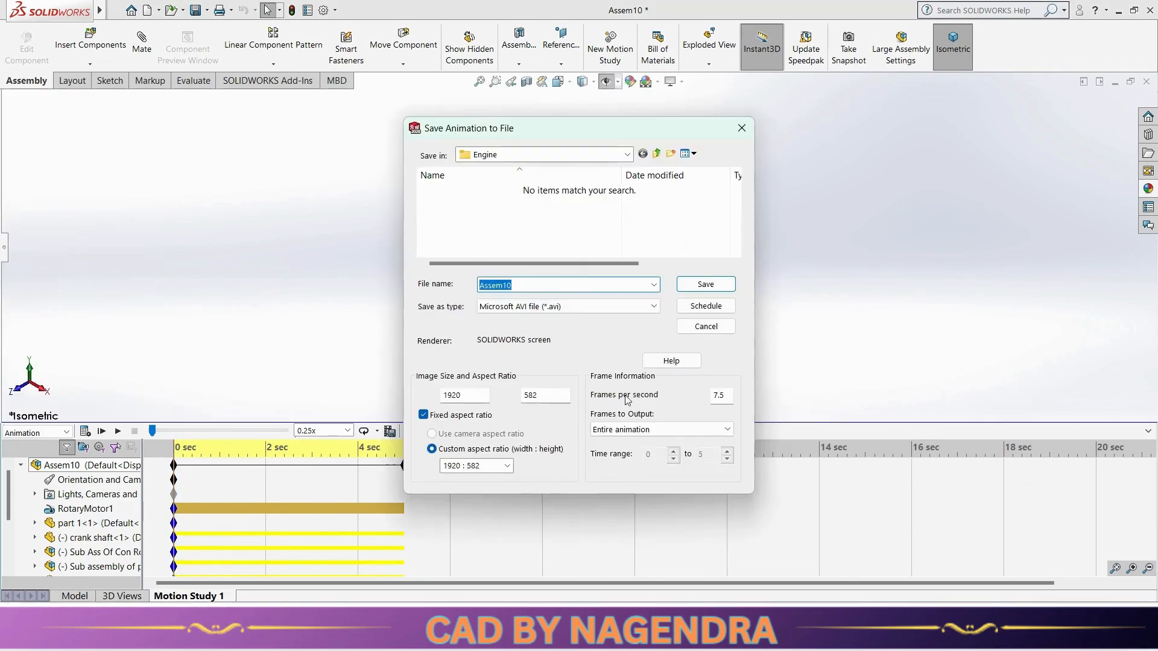
click(620, 313)
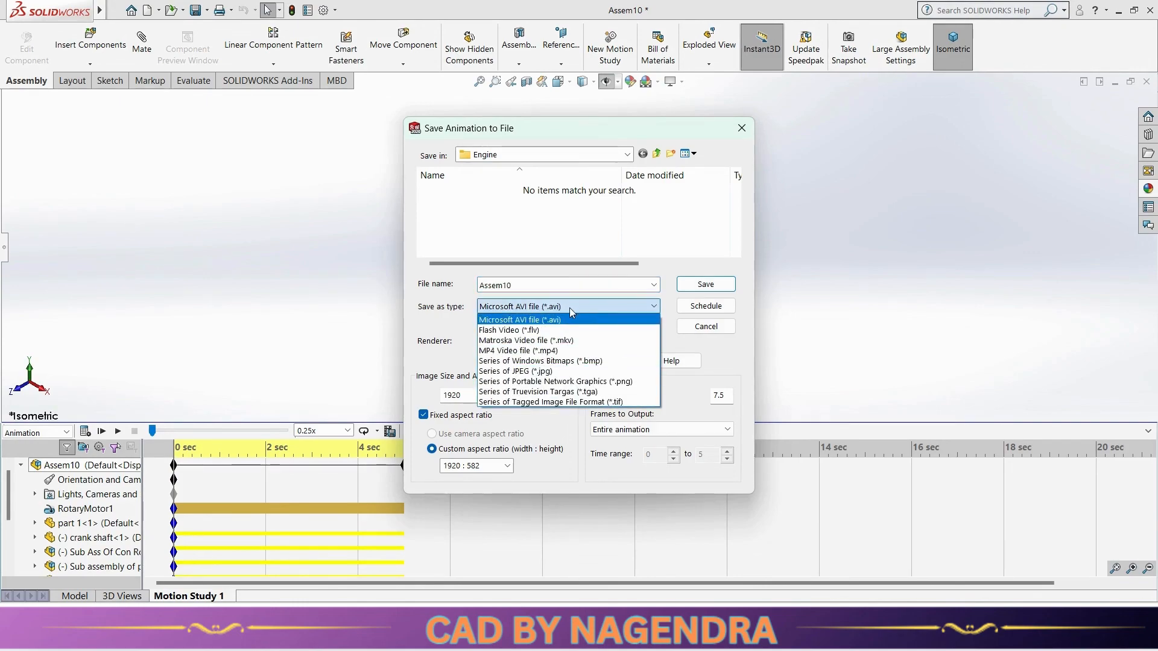
click(510, 352)
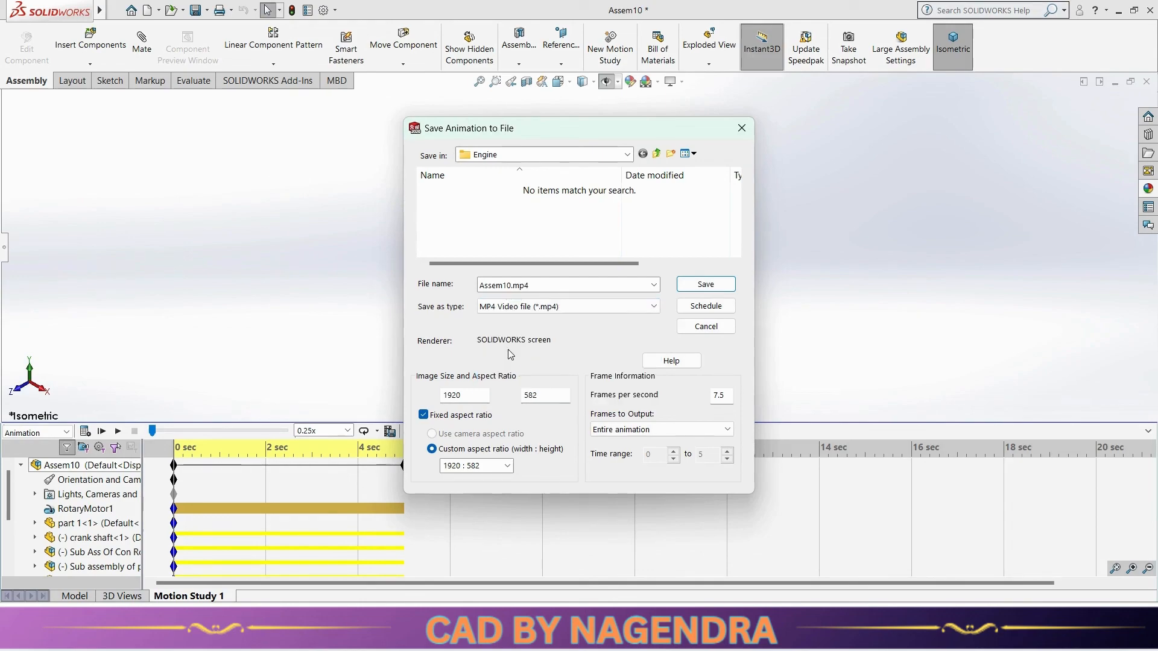
click(706, 285)
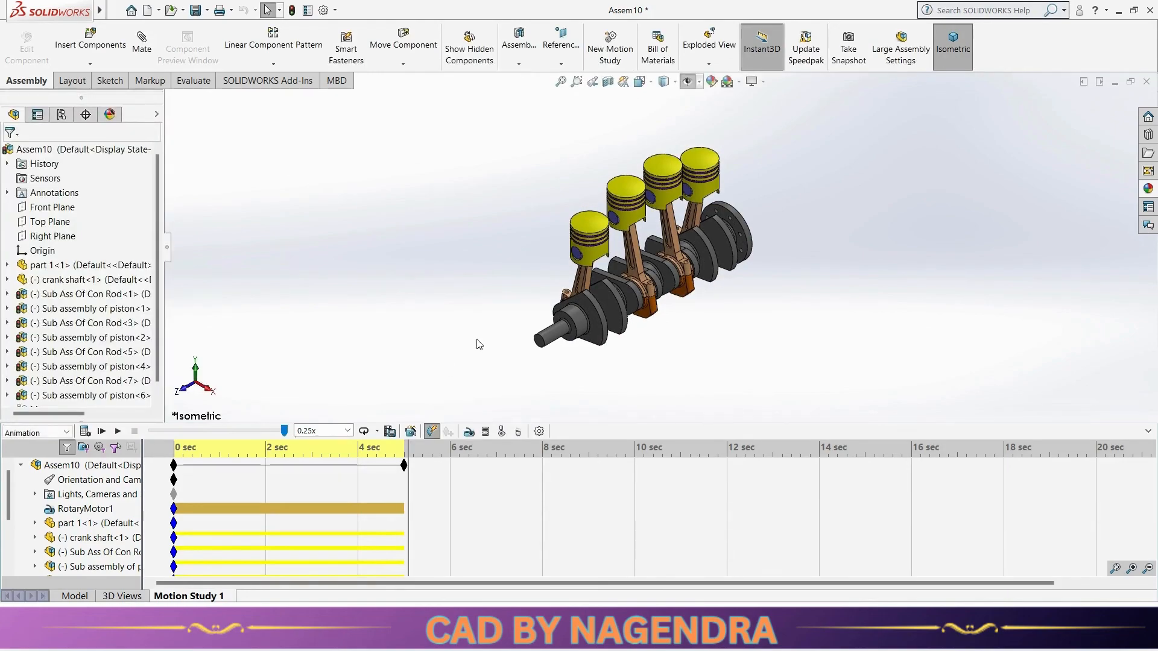
Step: Switch to File Explorer, go to the MODELS > SW > Engine folder and open the saved Assem10 MP4 video
key(super+e)
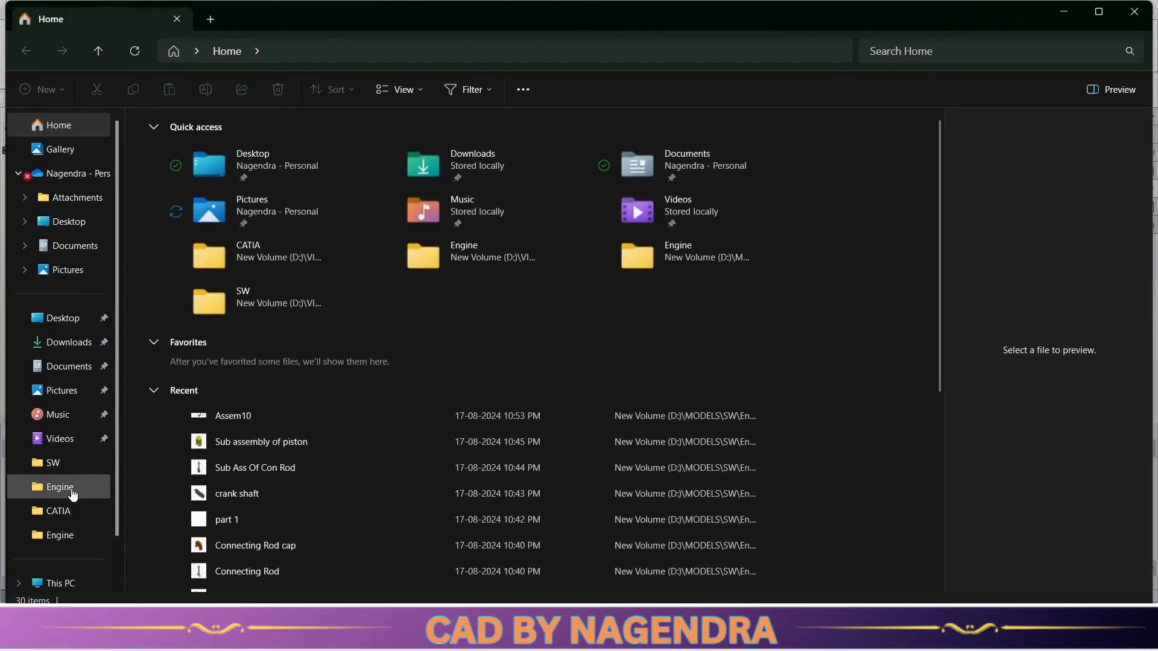
click(71, 489)
click(62, 535)
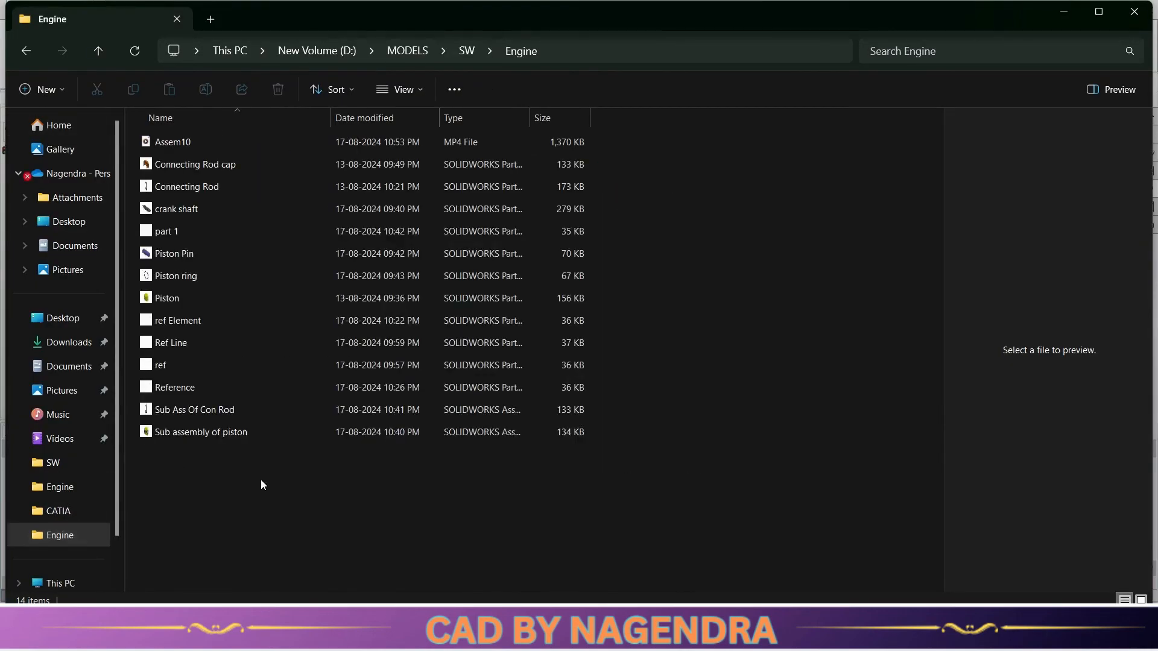
double_click(203, 143)
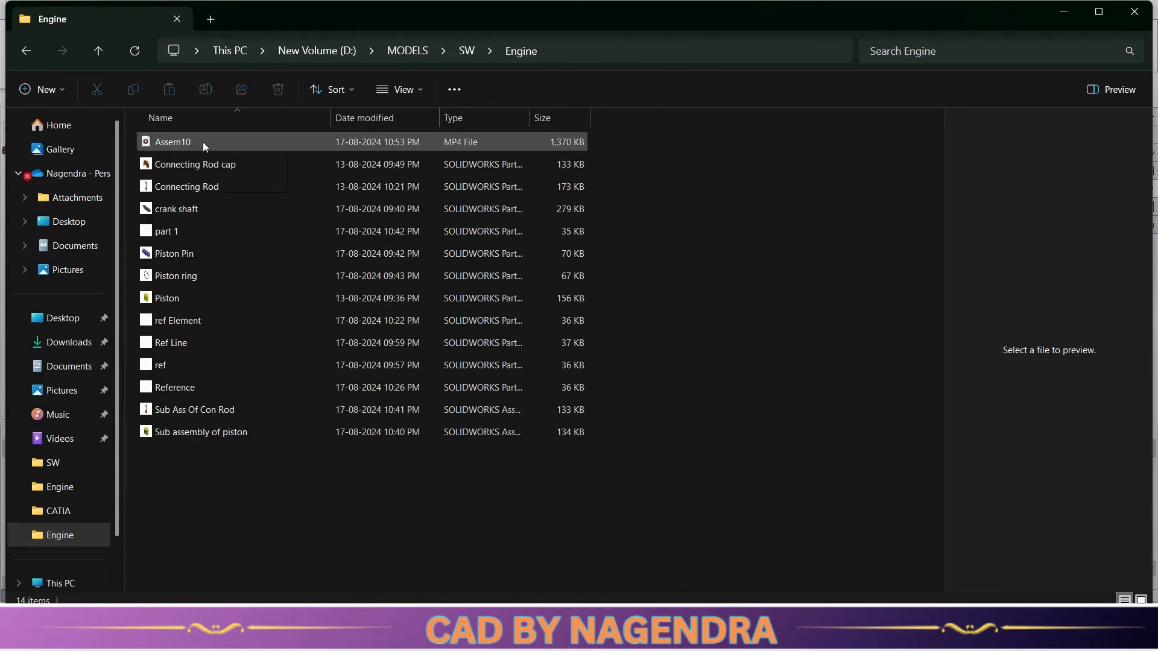